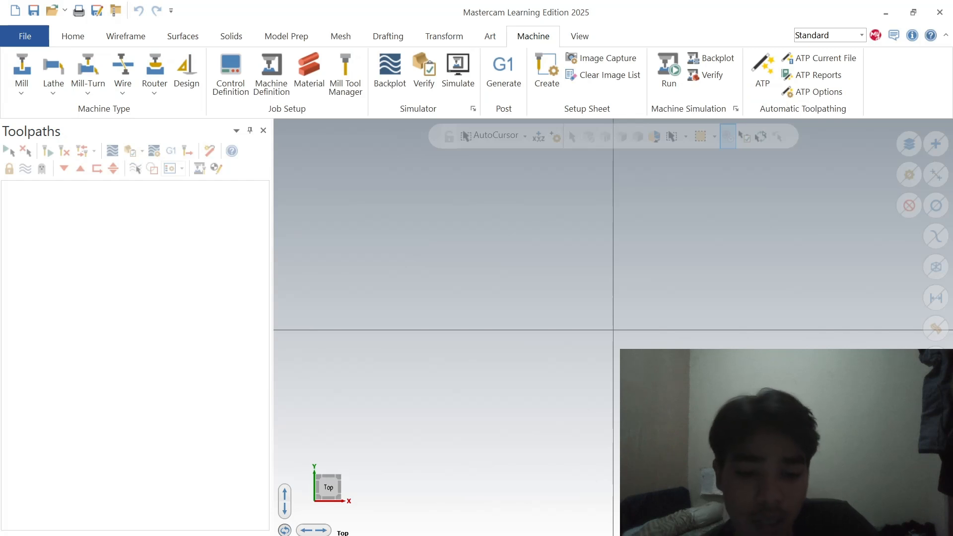
Step: Check the diameters and step lengths in the 62.1+Lathe-step+turning.pdf drawing in the browser, and return to Mastercam
mouse_move(610, 535)
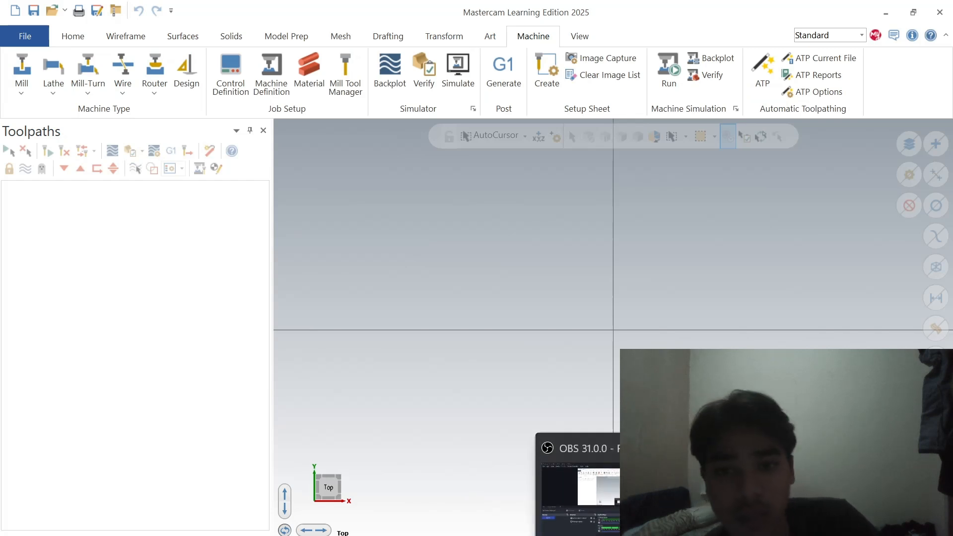
mouse_move(513, 535)
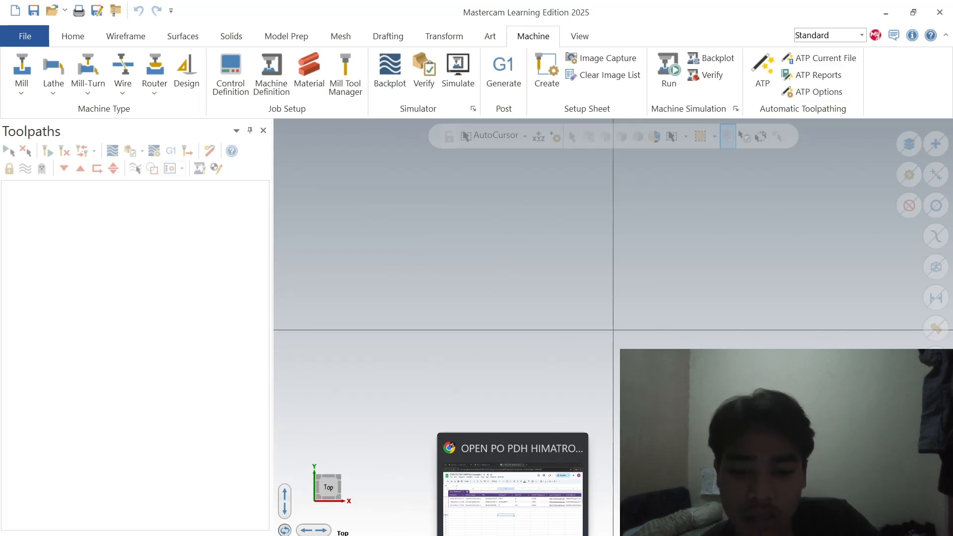
left_click(480, 535)
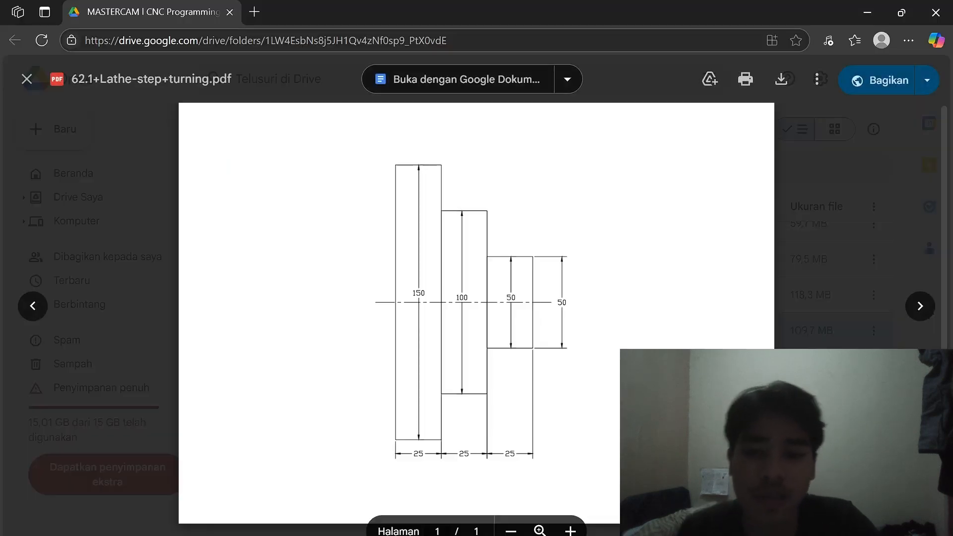
key("alt+Tab")
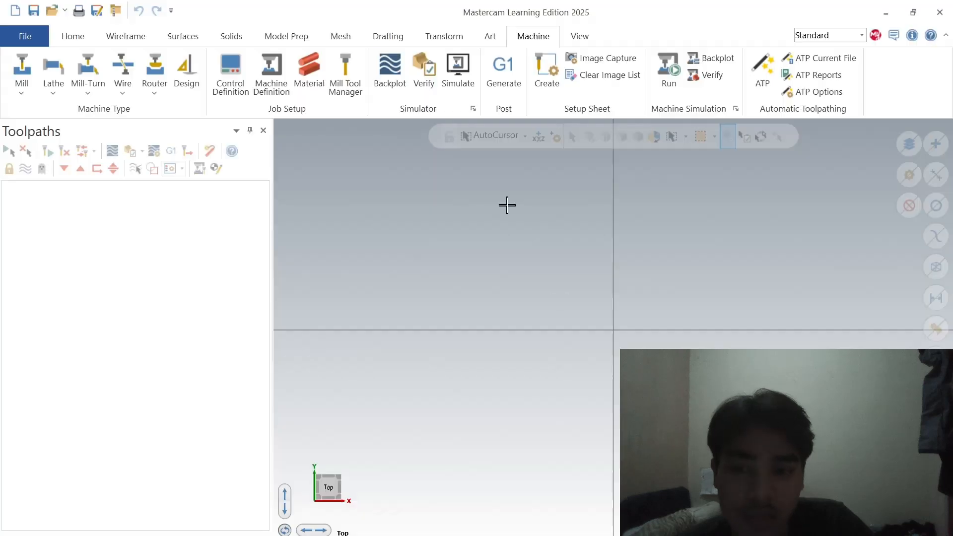
Step: Draw a vertical line 75 mm long upward from the origin with Line Endpoints, locking its length
left_click(128, 36)
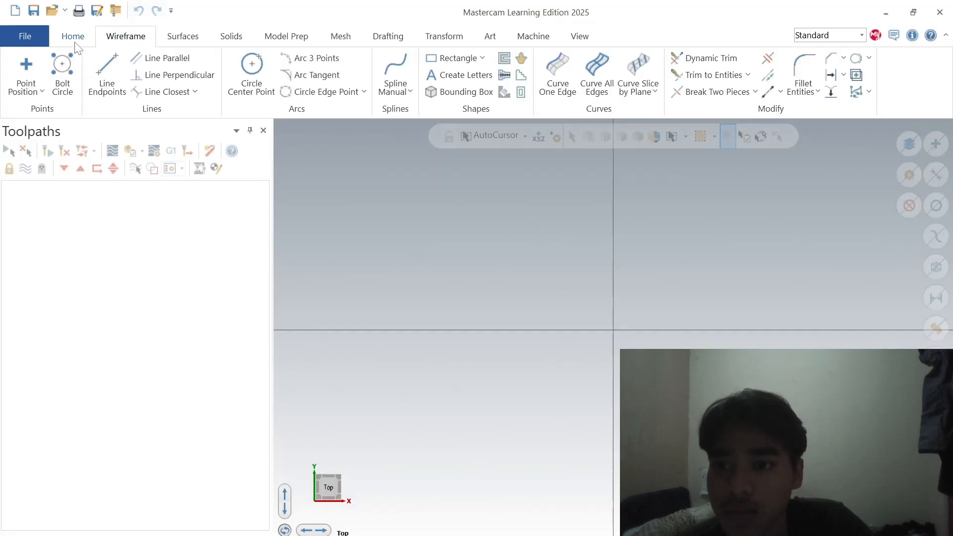
left_click(103, 79)
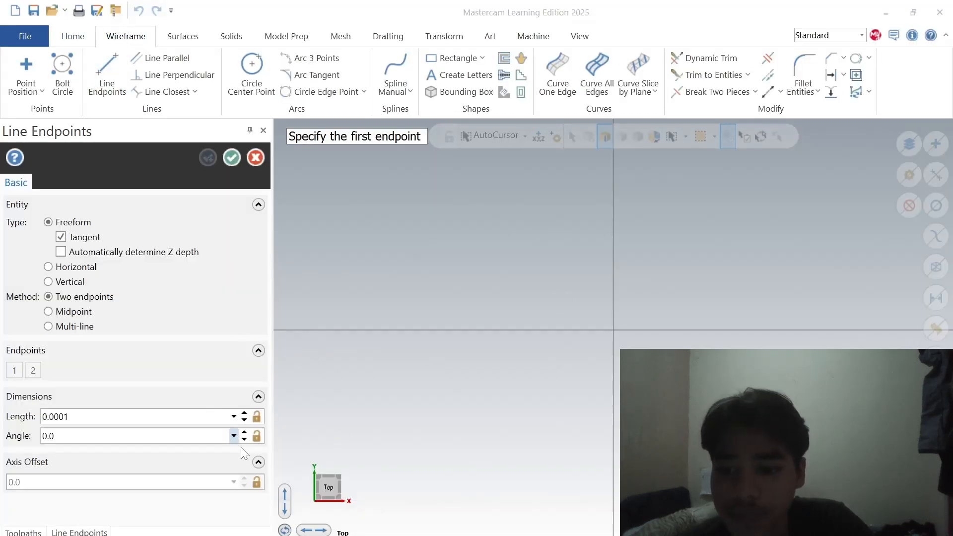
key("alt+Tab")
key("alt+Tab")
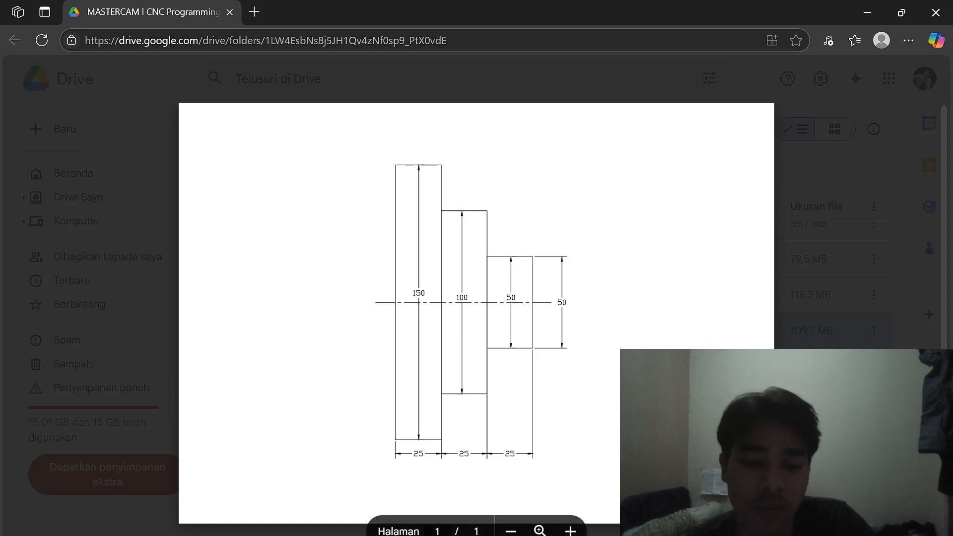
key("alt+Tab")
left_click(107, 420)
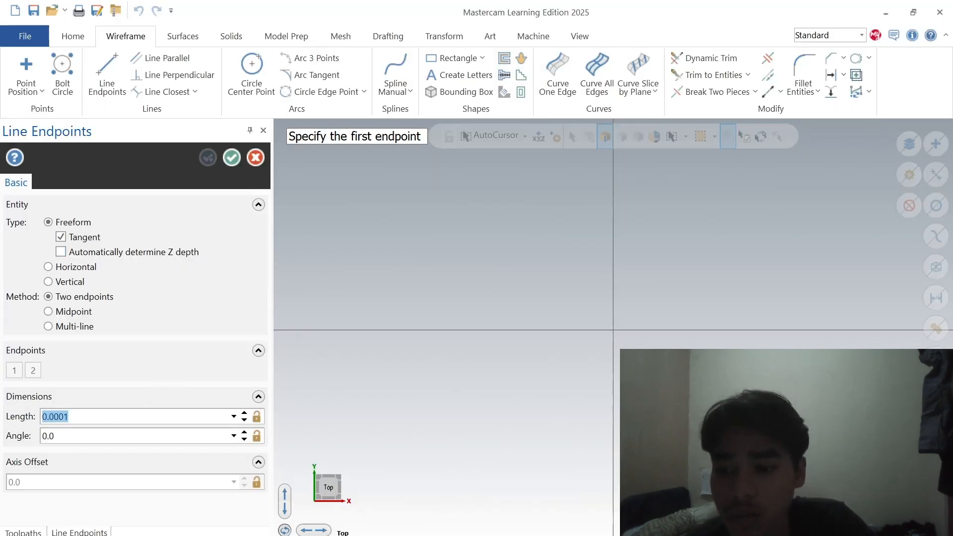
type("75")
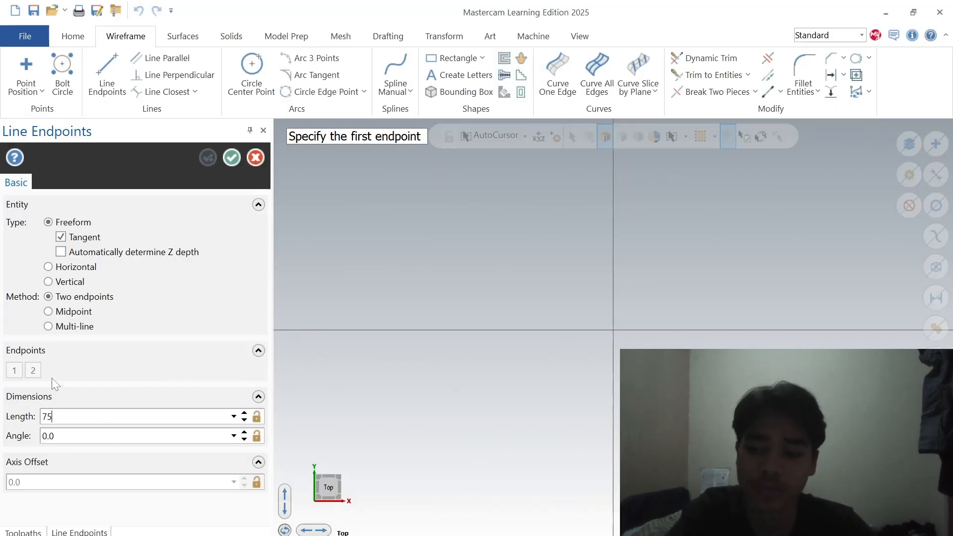
left_click(257, 417)
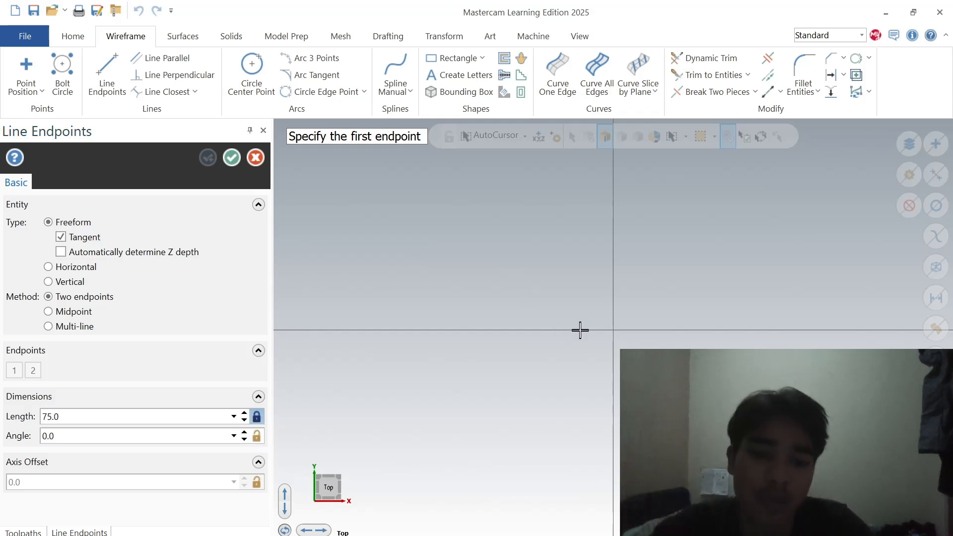
left_click(613, 330)
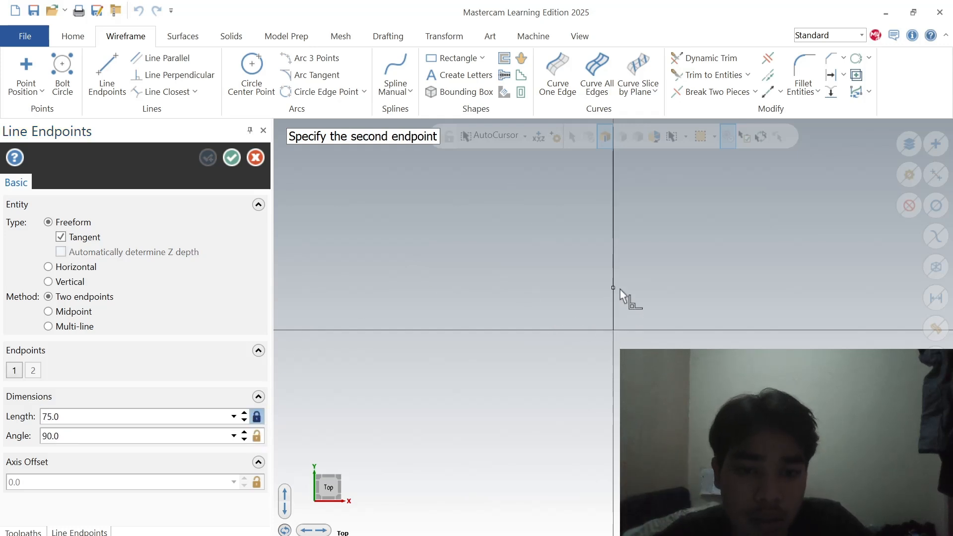
left_click(619, 289)
scroll(638, 257, "down", 1)
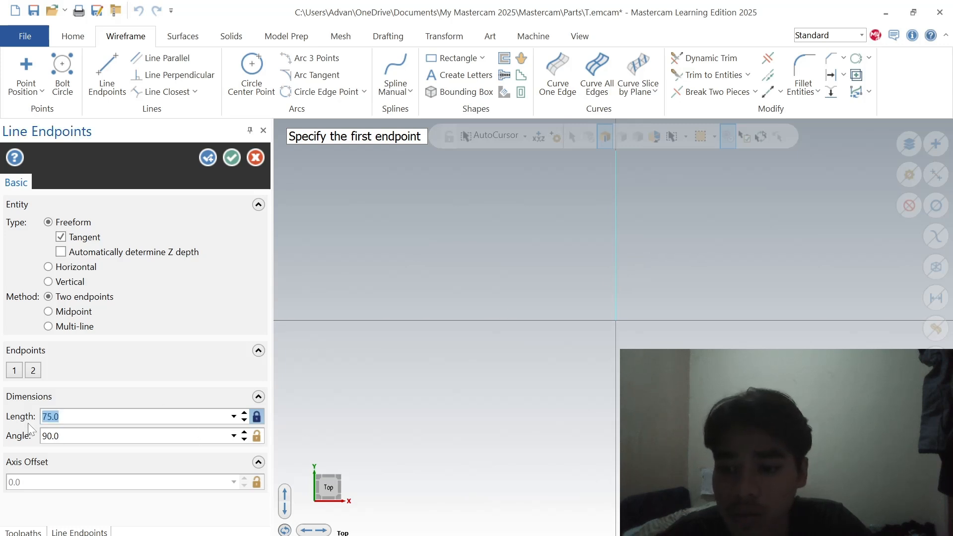
left_click(231, 157)
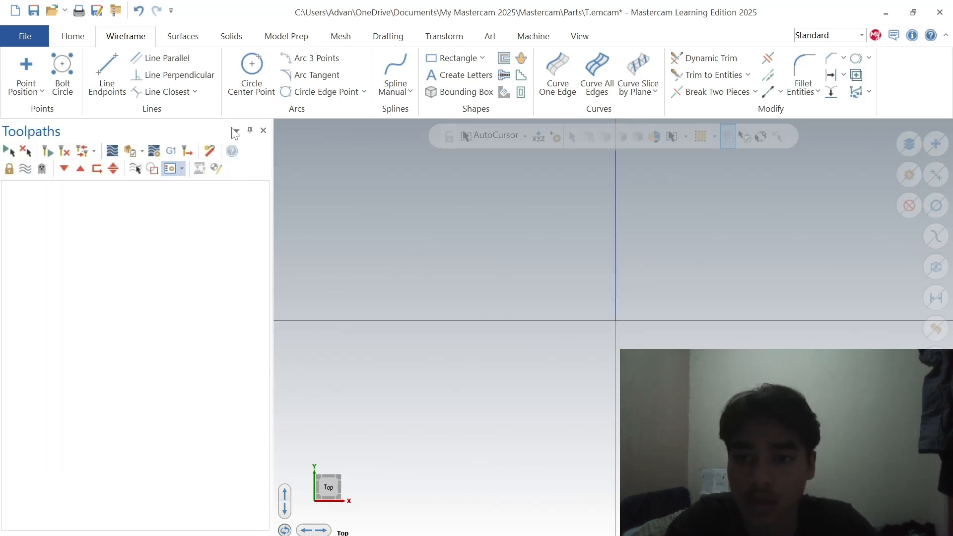
Step: Draw a 25 mm horizontal line toward positive X from the upper end of the vertical line
left_click(105, 72)
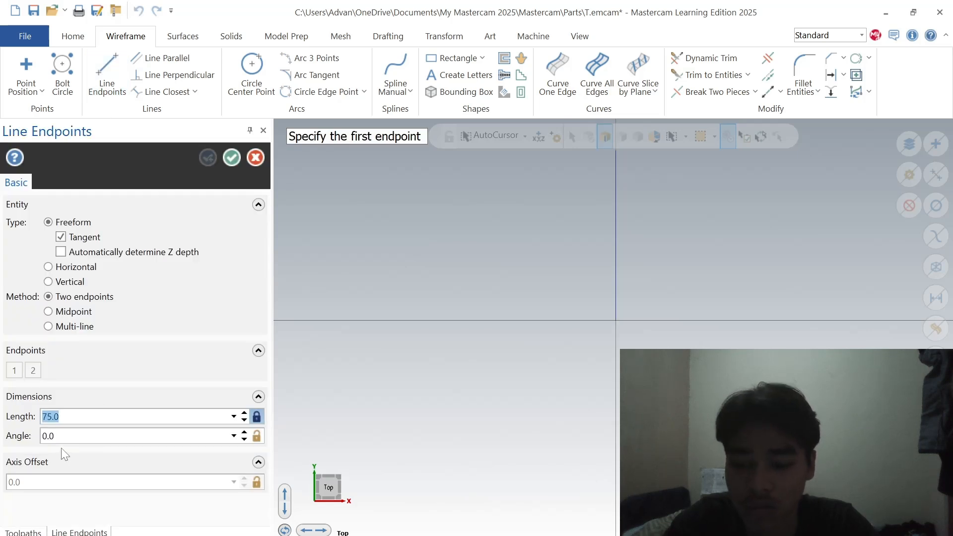
type("25")
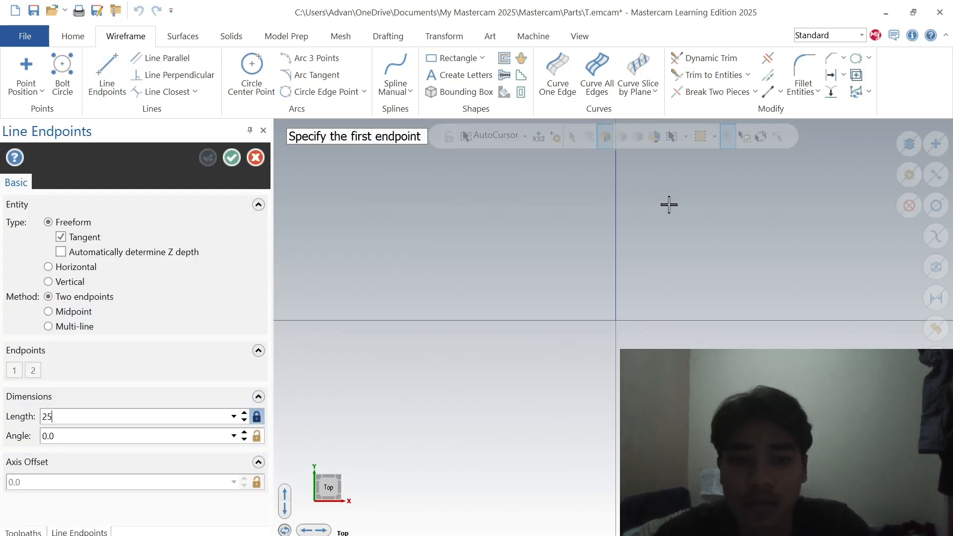
scroll(614, 200, "down", 1)
scroll(620, 165, "down", 1)
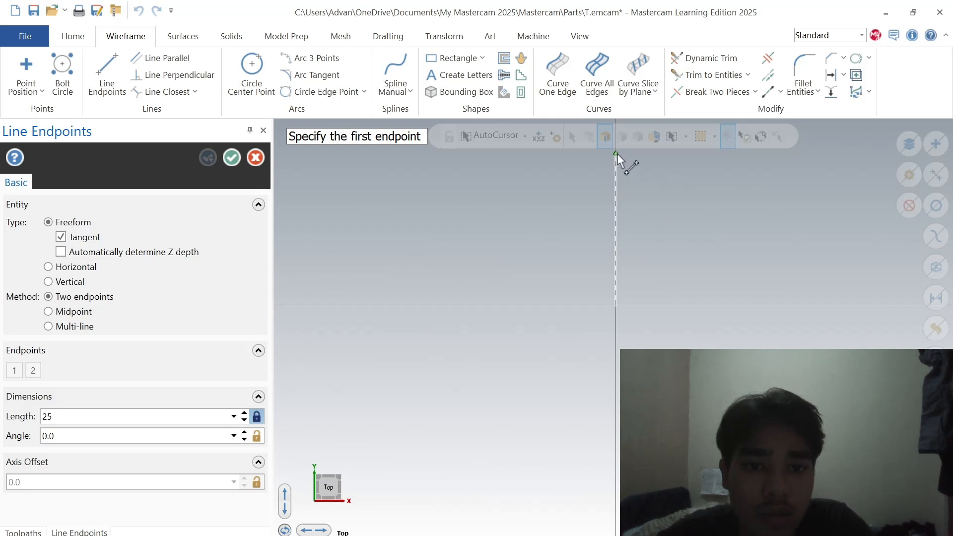
left_click(617, 154)
left_click(639, 160)
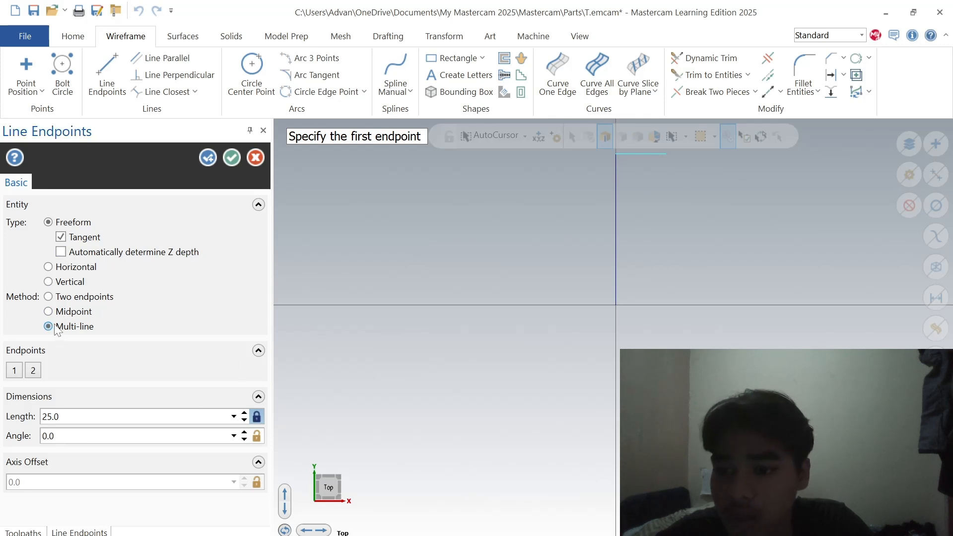
Step: Continue the stepped profile down to the horizontal axis with the Multi-line method, alternating 25 mm vertical and horizontal segments
left_click(667, 154)
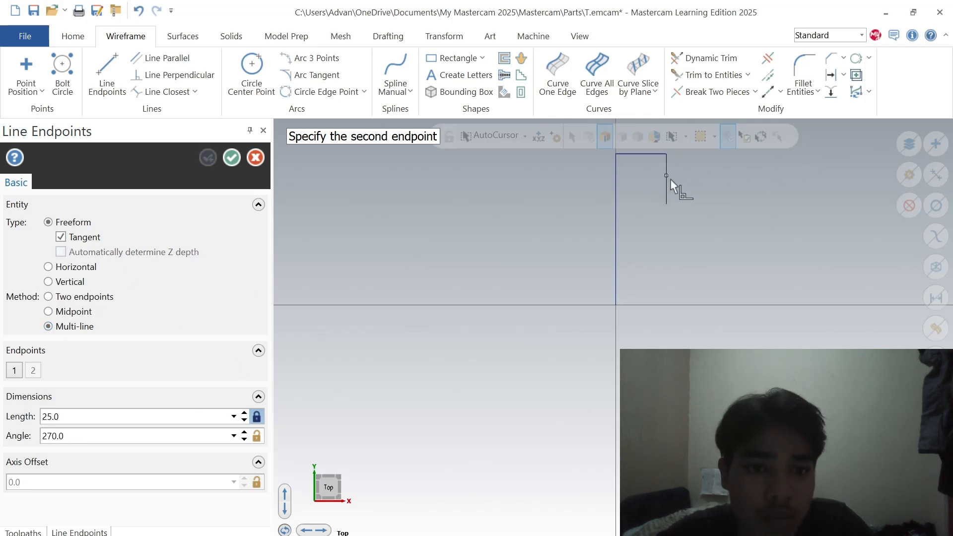
left_click(669, 189)
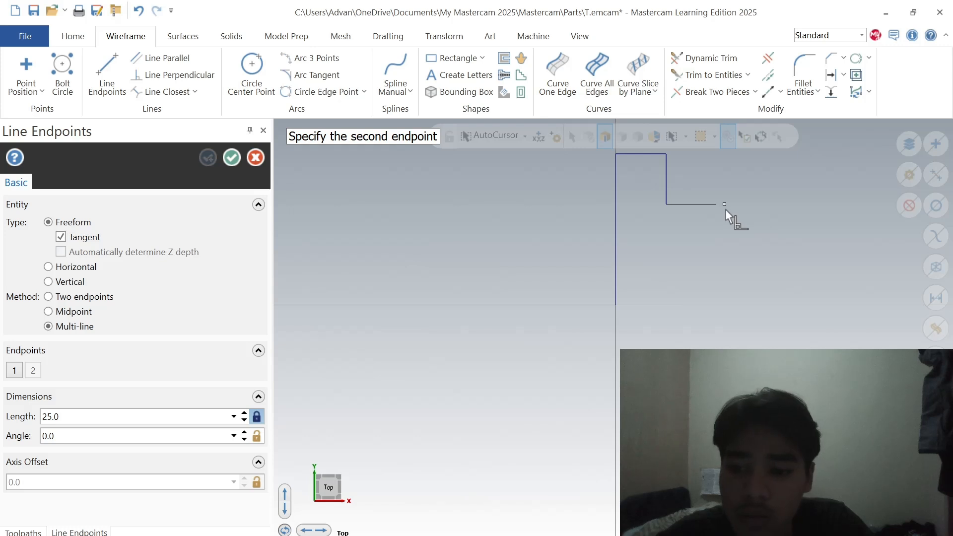
left_click(725, 246)
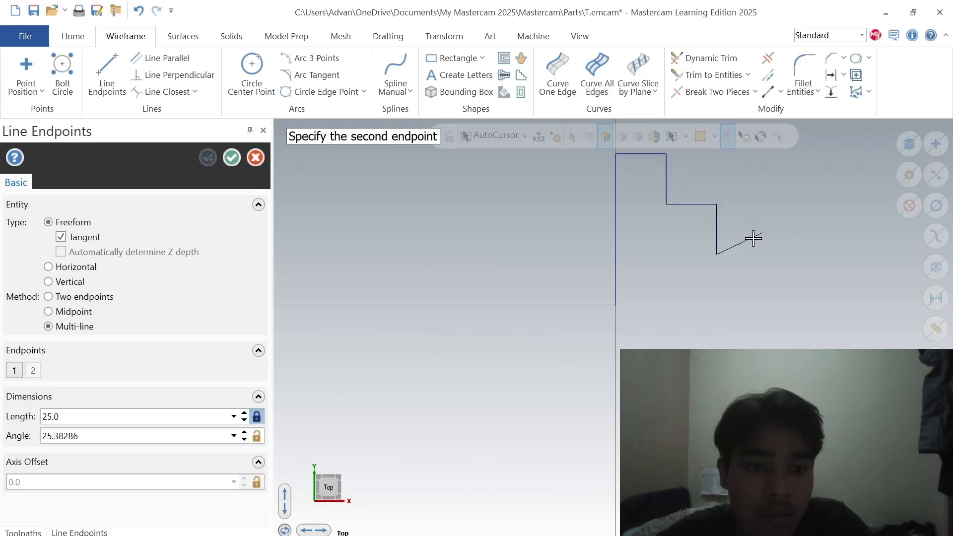
left_click(770, 263)
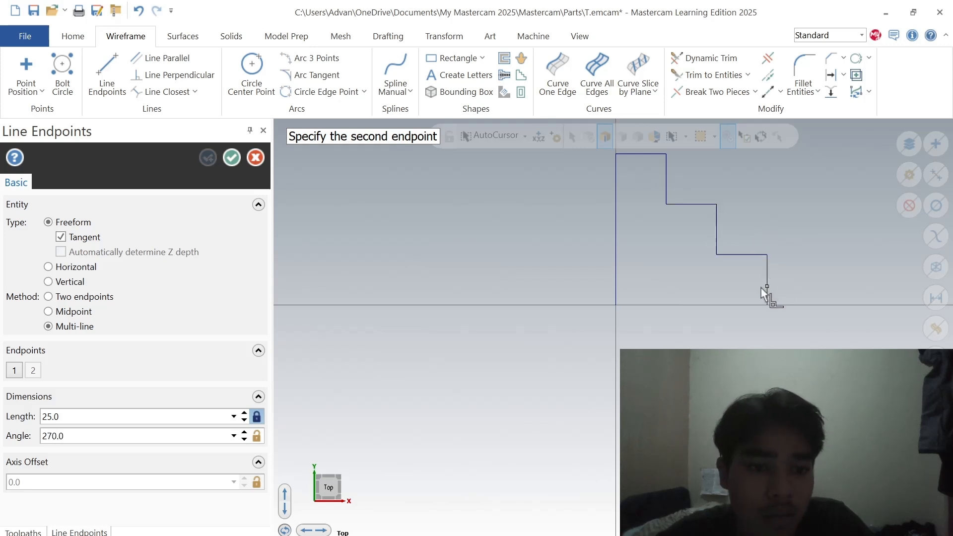
left_click(764, 295)
left_click(231, 158)
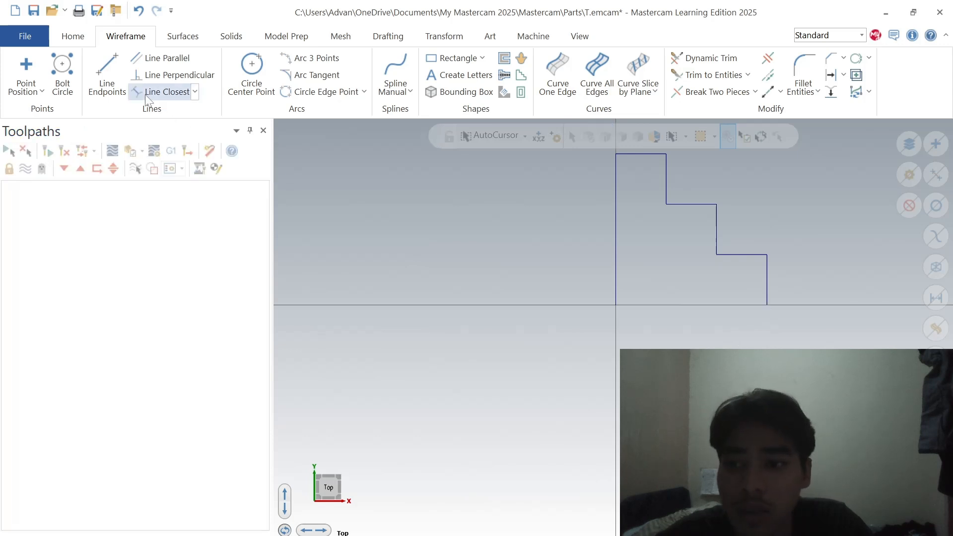
Step: Close the profile with a horizontal line of unlocked length from the lower end of the last step to the origin
left_click(107, 74)
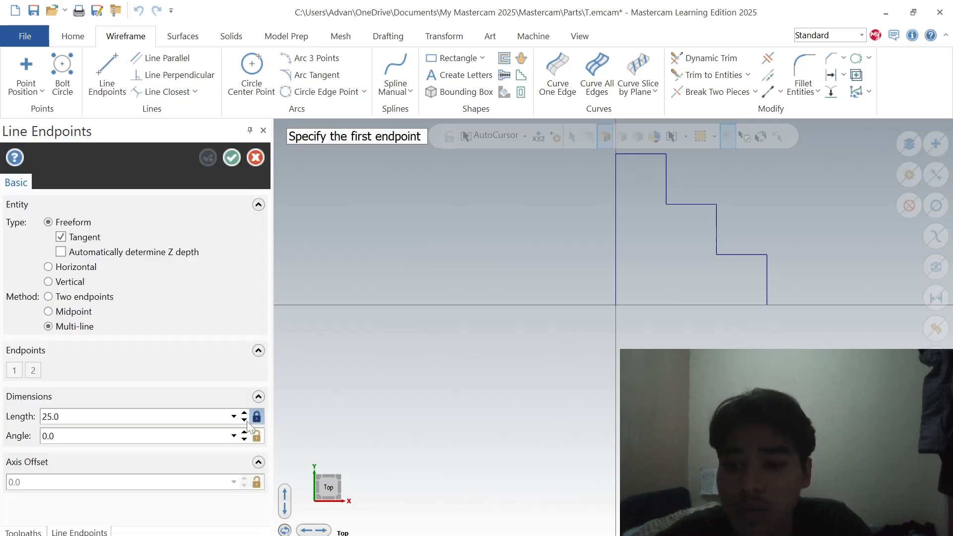
left_click(767, 306)
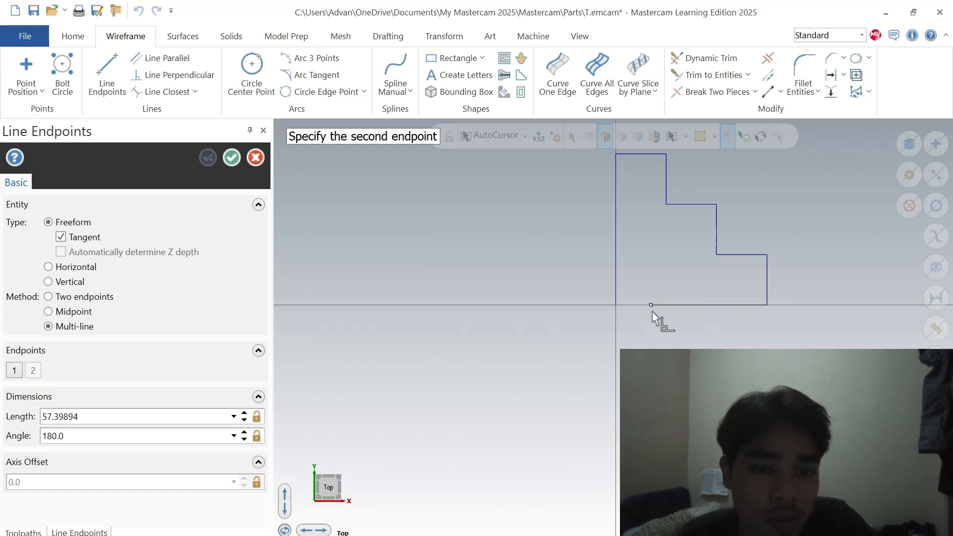
left_click(617, 306)
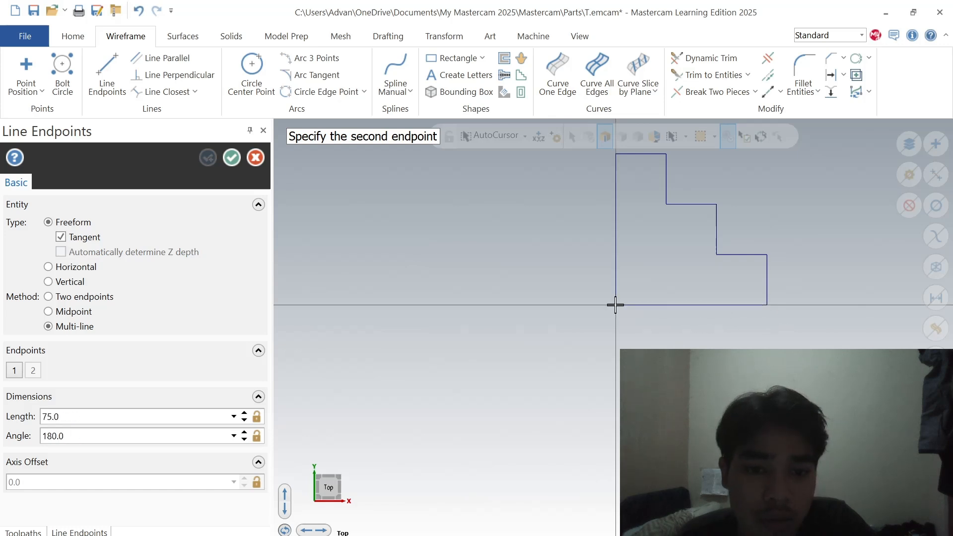
left_click(232, 158)
scroll(713, 286, "down", 2)
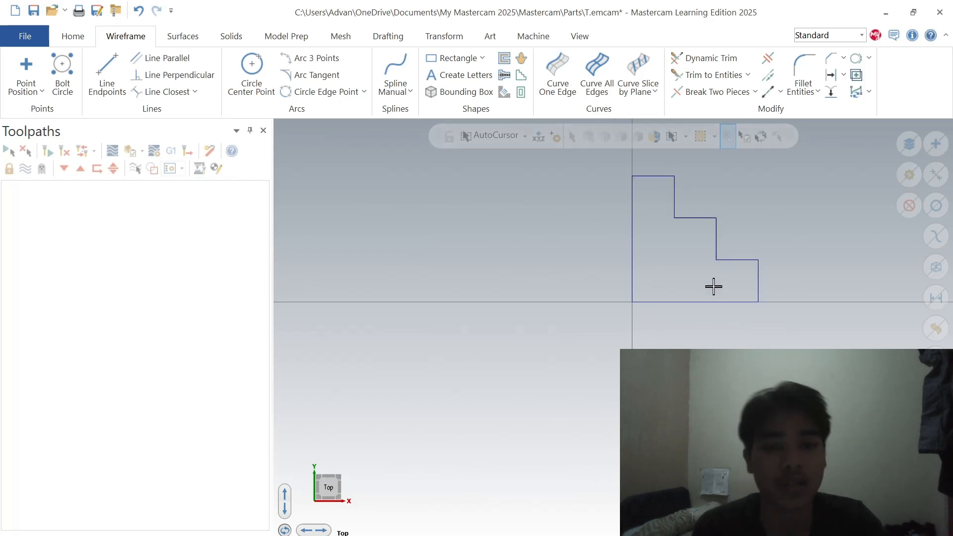
Step: Revolve the closed stepped profile 360 degrees about its bottom horizontal line as a new solid body
scroll(713, 286, "up", 1)
left_click(195, 38)
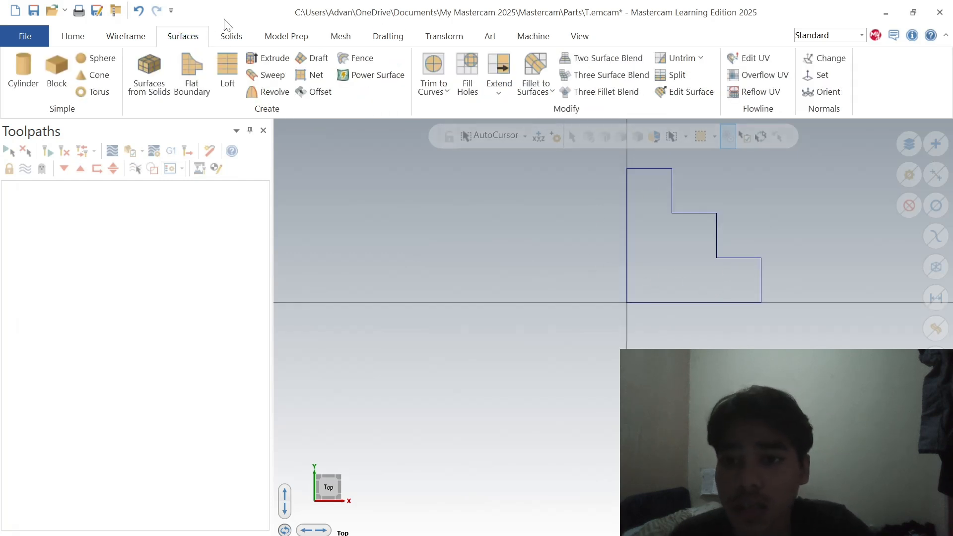
left_click(232, 36)
left_click(205, 57)
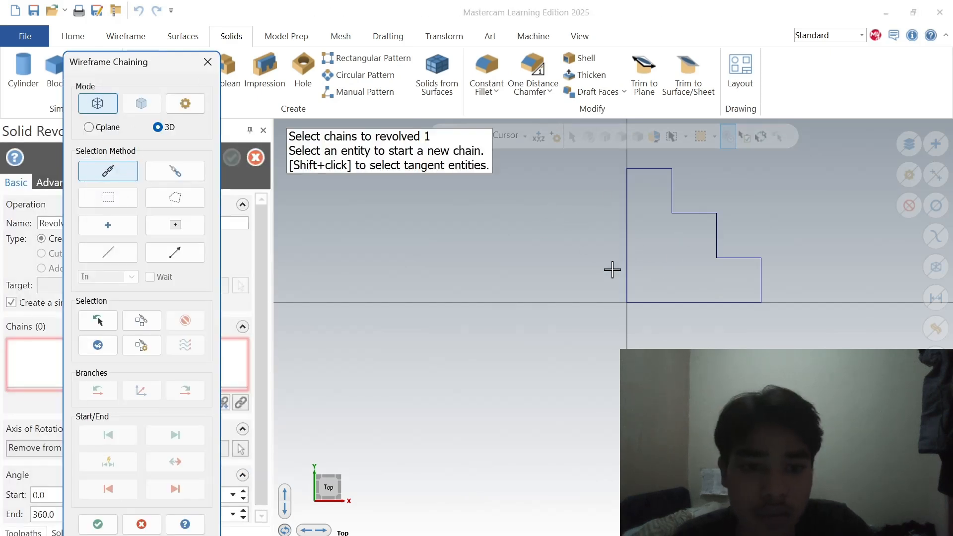
left_click(628, 275)
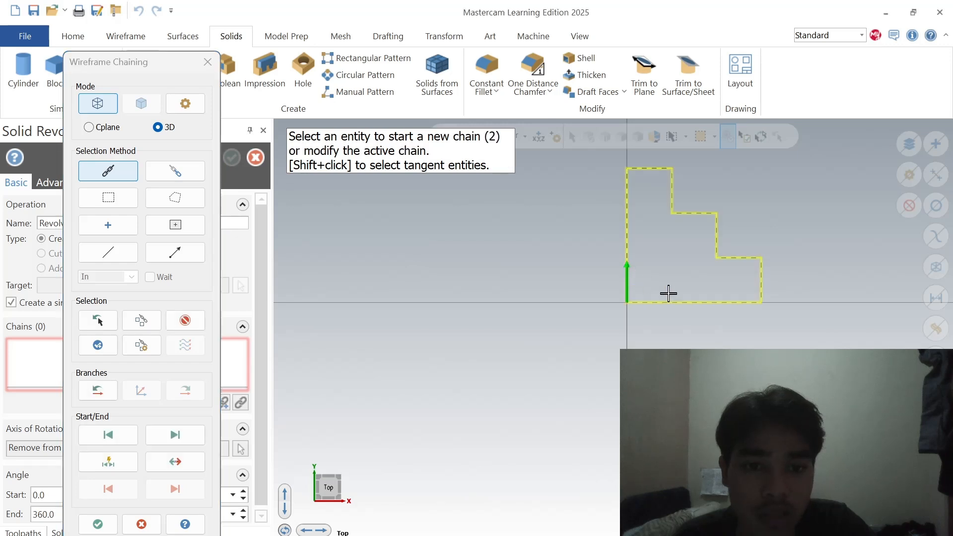
left_click(98, 524)
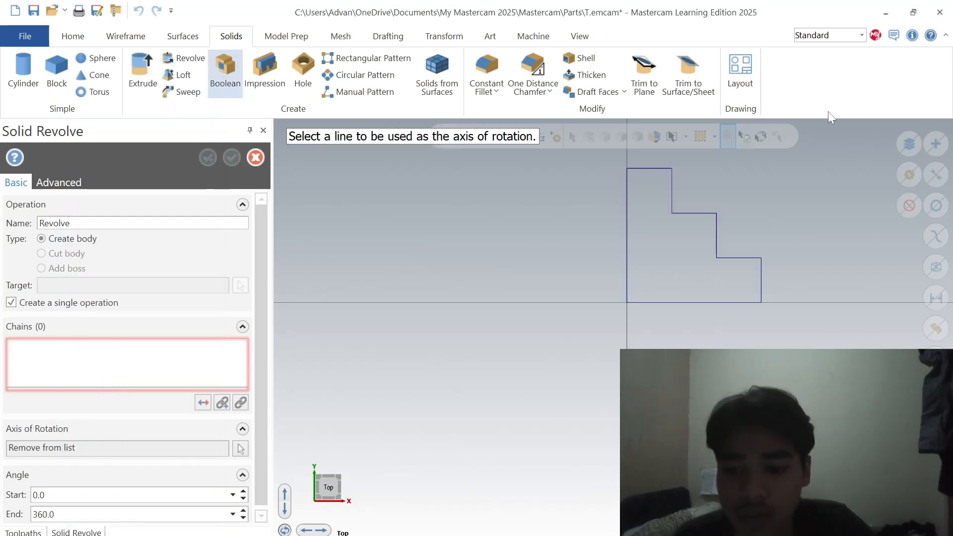
left_click(707, 303)
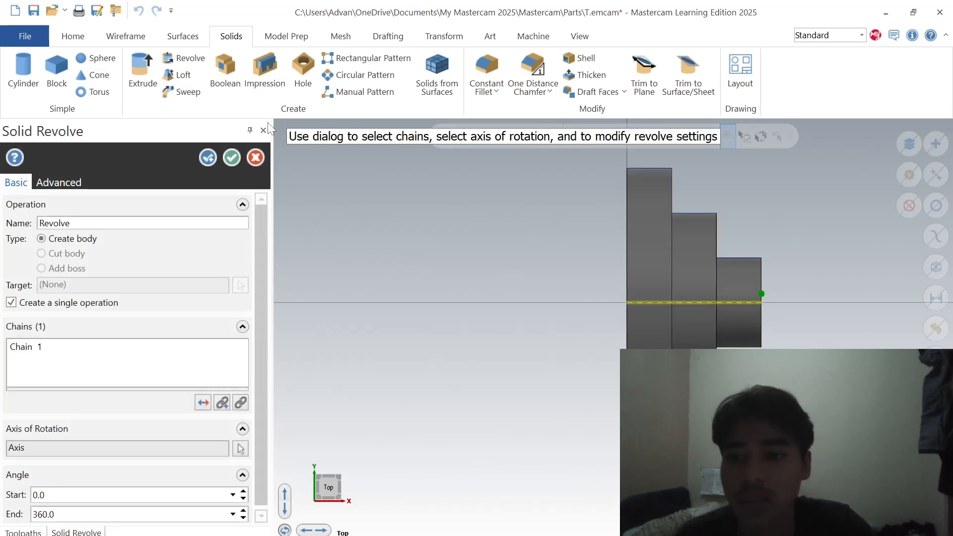
left_click(231, 160)
Step: Add the default Lathe machine group and expand its properties in the toolpath tree
left_click(530, 39)
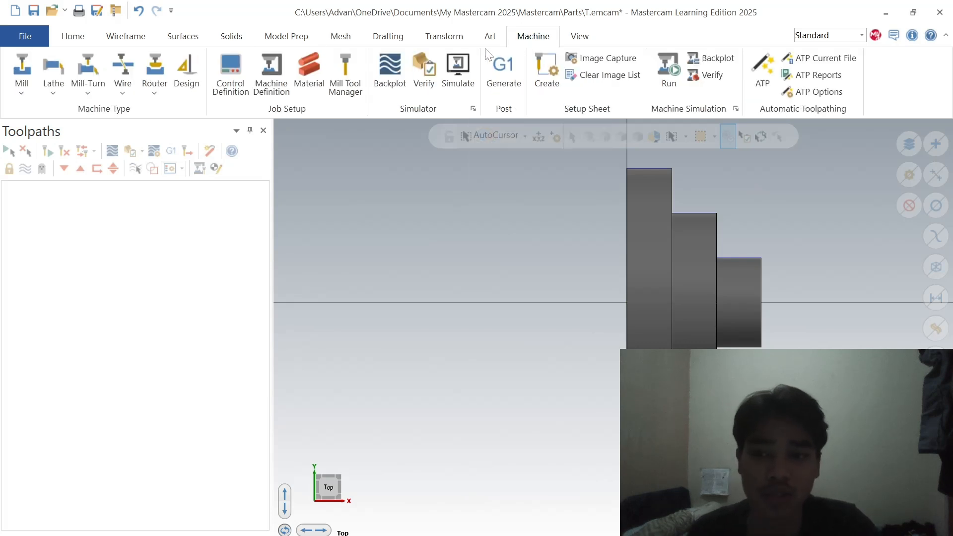
left_click(50, 79)
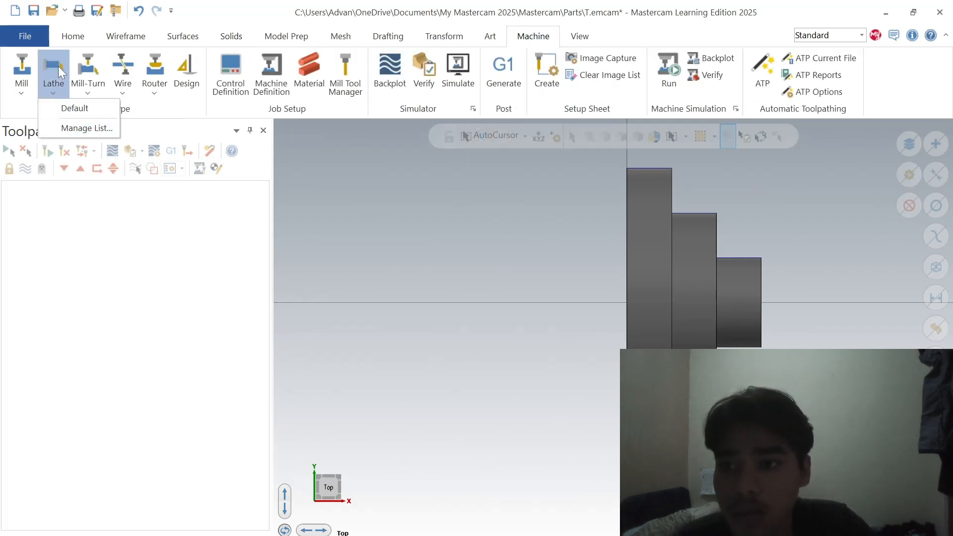
left_click(77, 110)
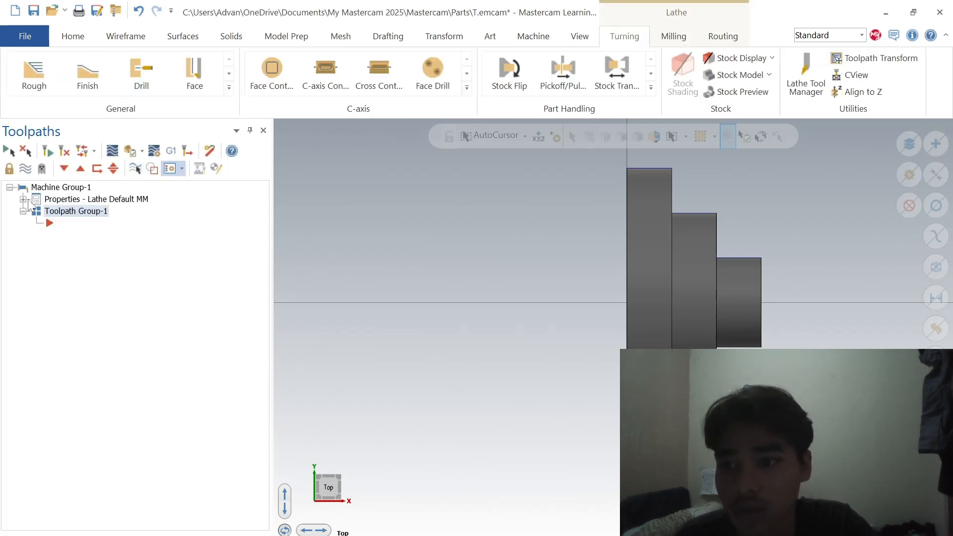
left_click(24, 200)
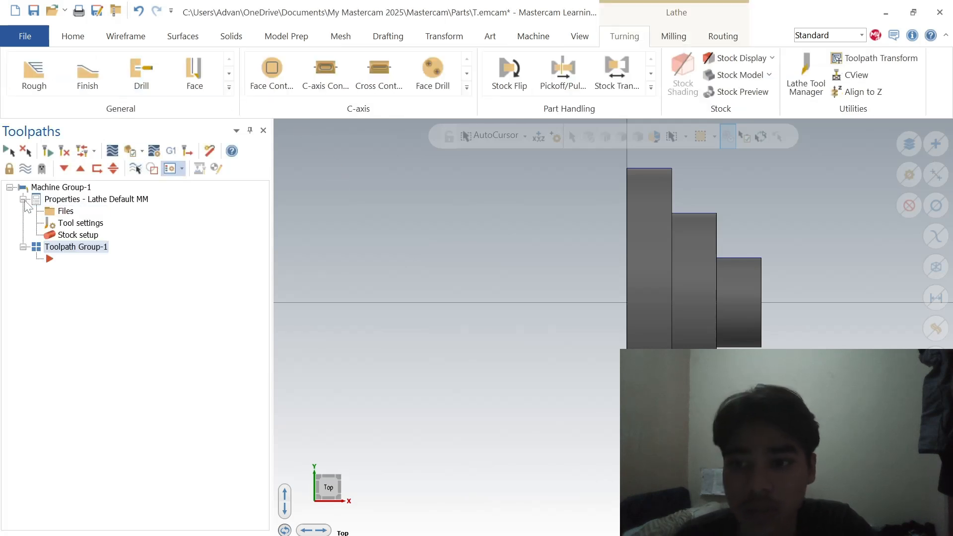
Step: Define the left-spindle stock as a cylinder from two points: the right face's centre on the axis and the largest step's upper-left corner
double_click(77, 235)
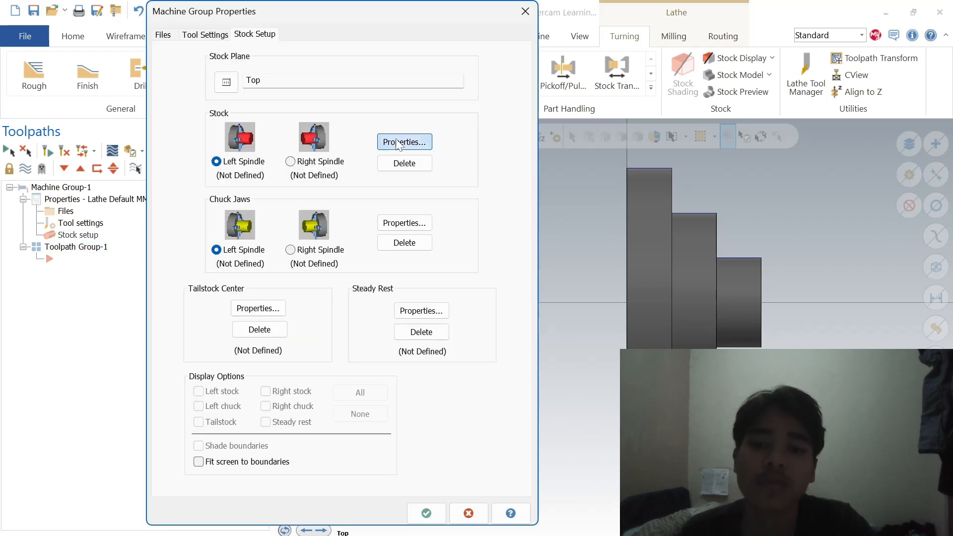
left_click(397, 142)
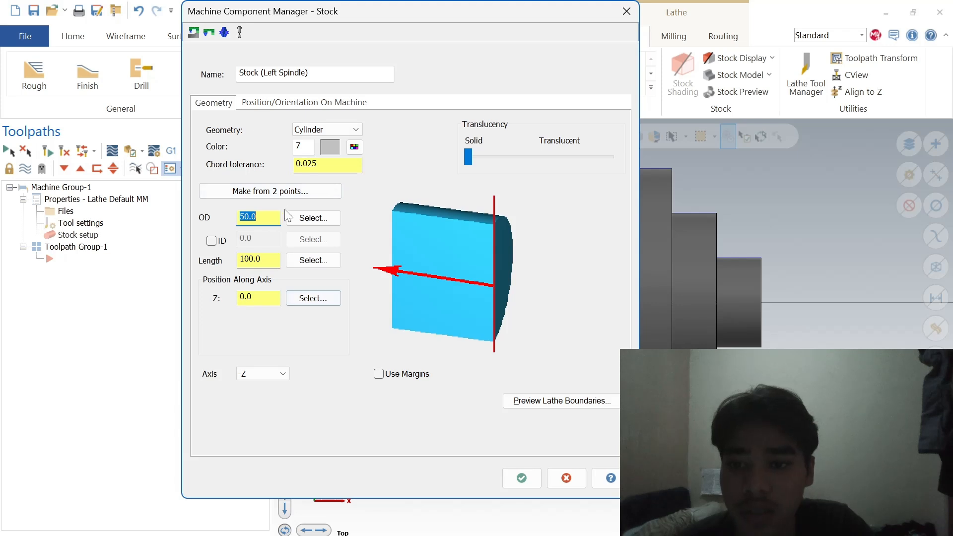
left_click(286, 193)
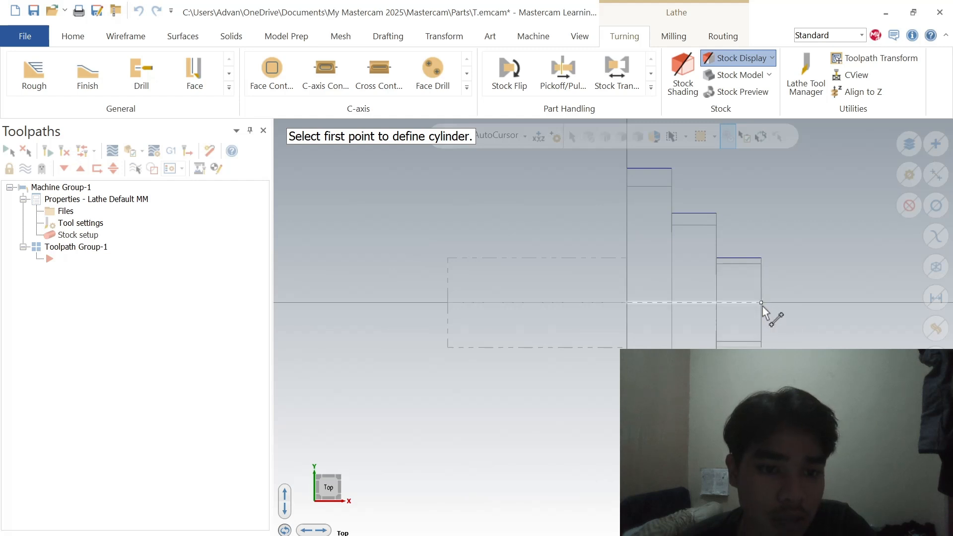
left_click(763, 306)
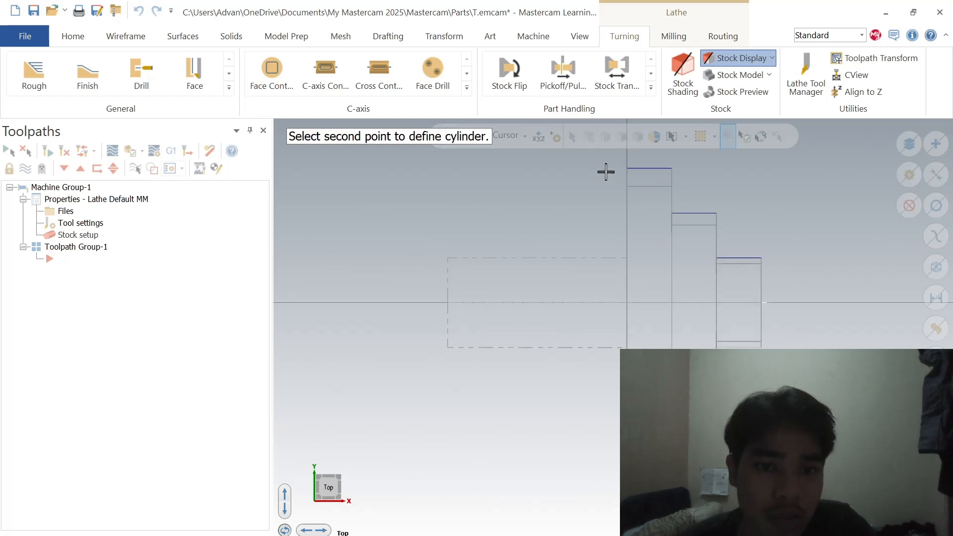
left_click(627, 169)
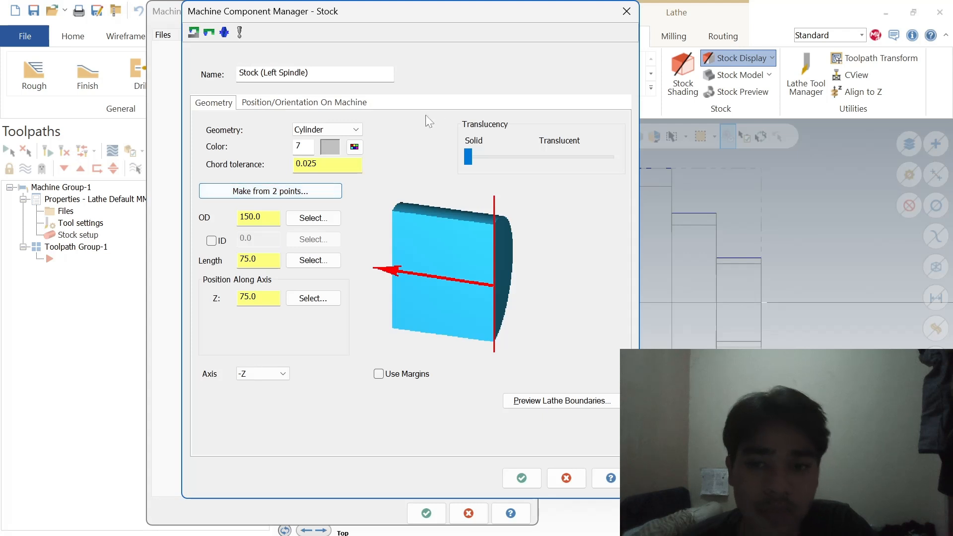
Step: Enable margins on the left-spindle stock with a 2 mm OD margin, 2 mm right margin and 5 mm left margin
left_click(378, 374)
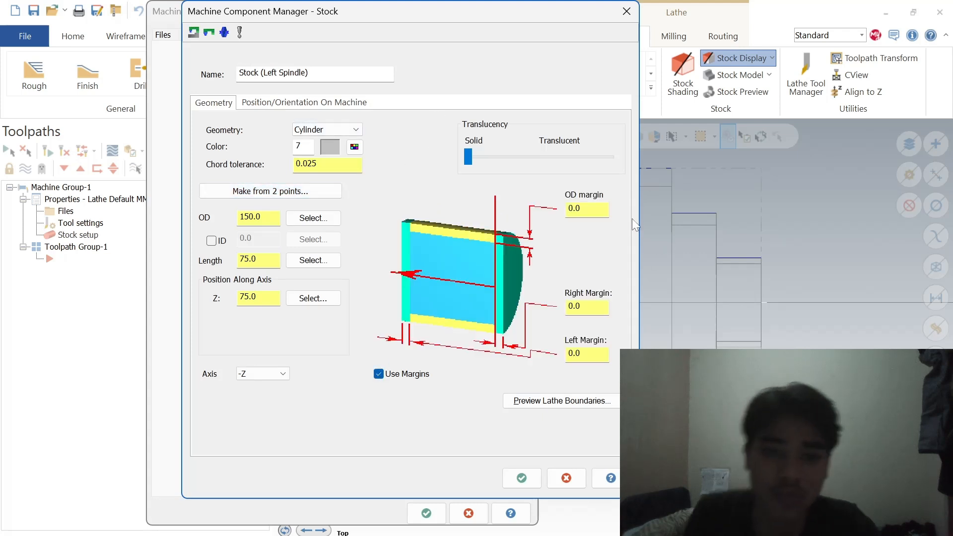
left_click_drag(583, 209, 433, 190)
type("2")
left_click_drag(588, 308, 558, 318)
type("2")
key("Tab")
type("5")
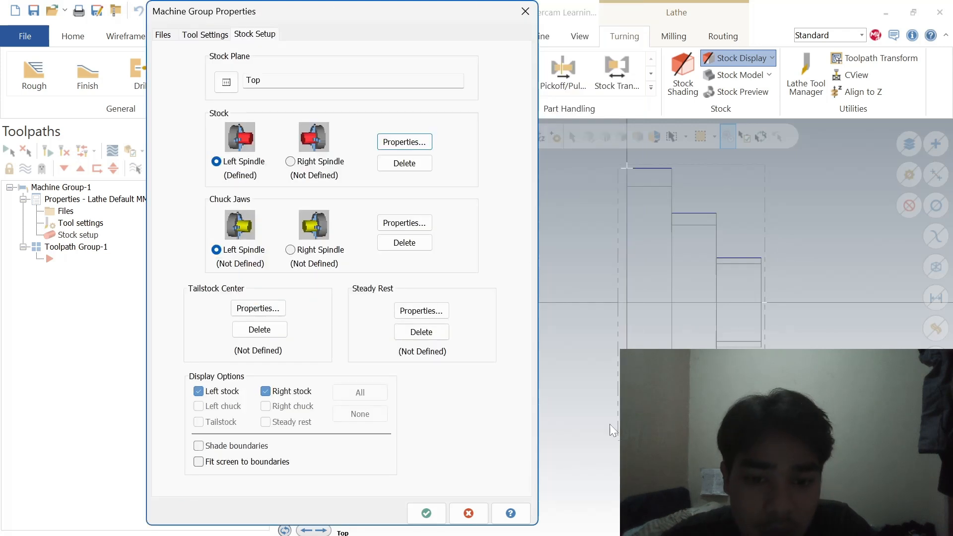
left_click(521, 478)
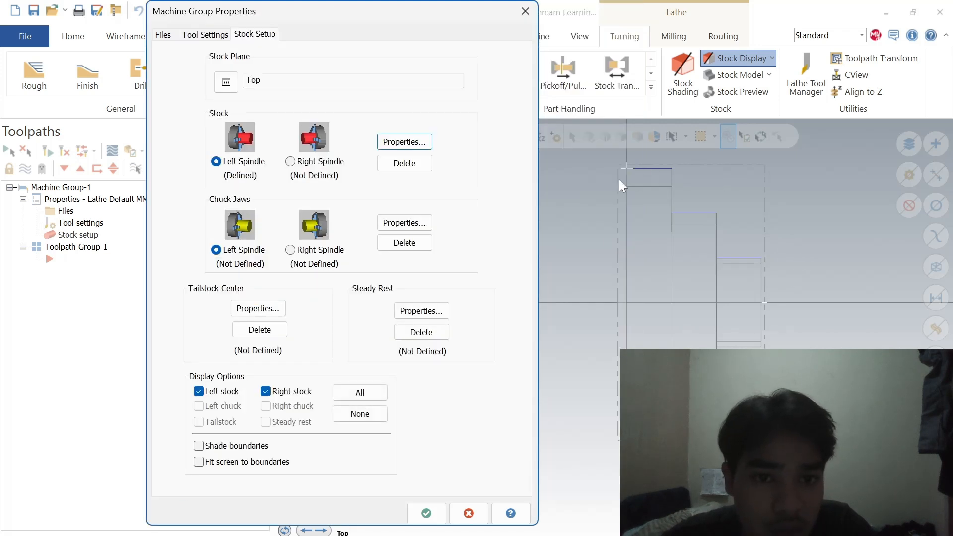
Step: Define the left-spindle chuck jaws positioned from the stock with a grip length of 1 mm, and accept the stock setup
left_click(417, 228)
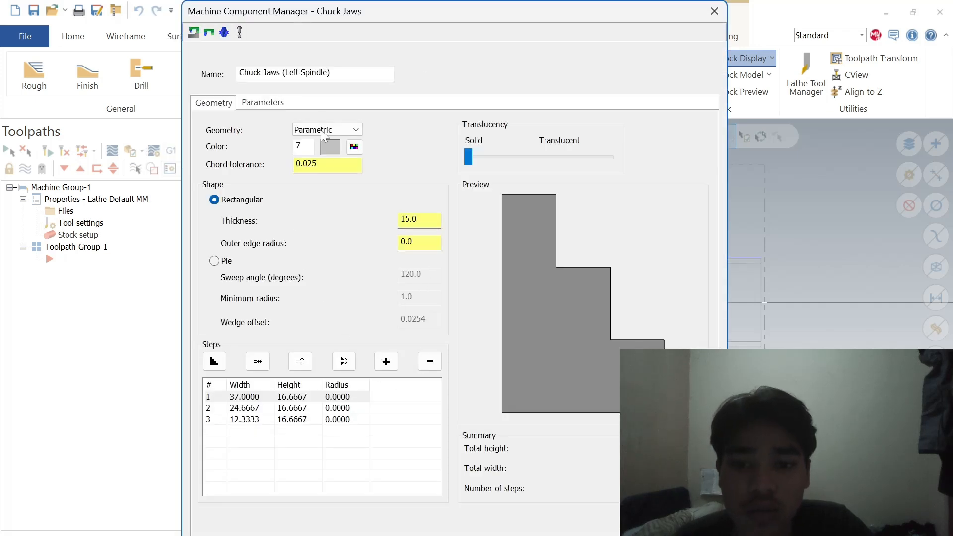
left_click(262, 103)
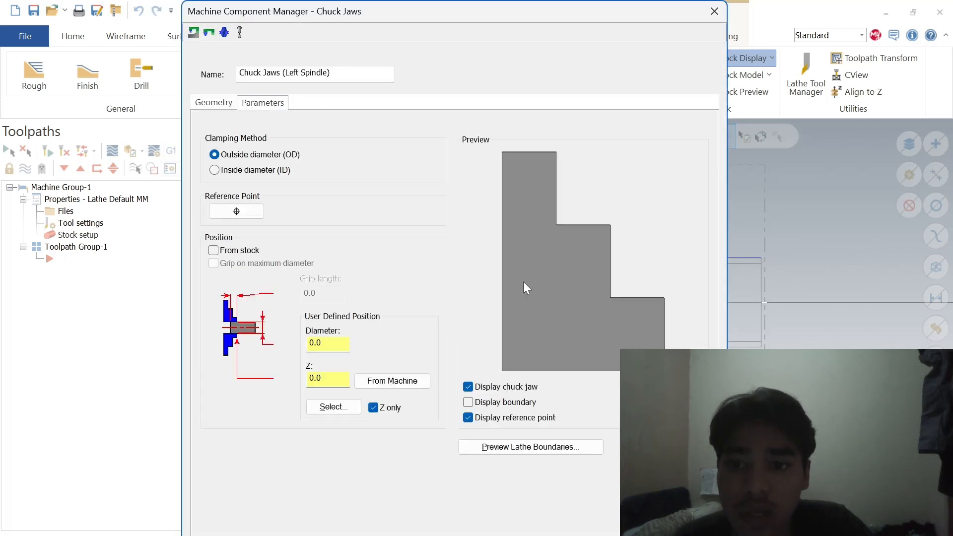
left_click(214, 251)
left_click_drag(323, 294, 268, 300)
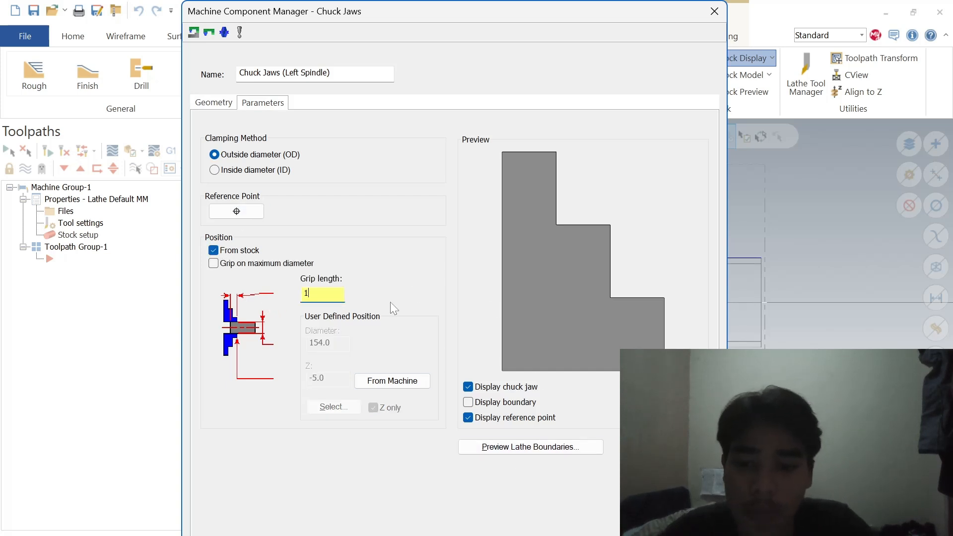
type("1")
key("Return")
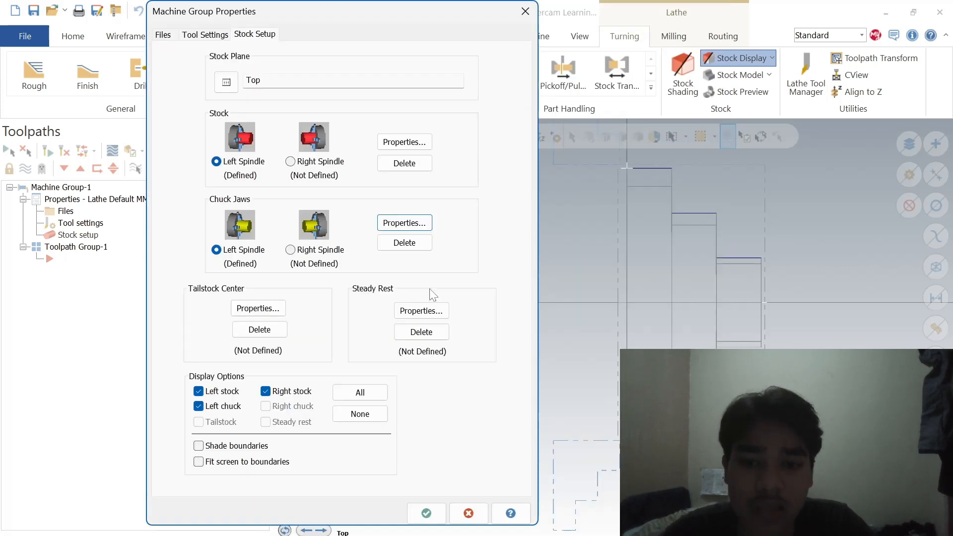
left_click(425, 513)
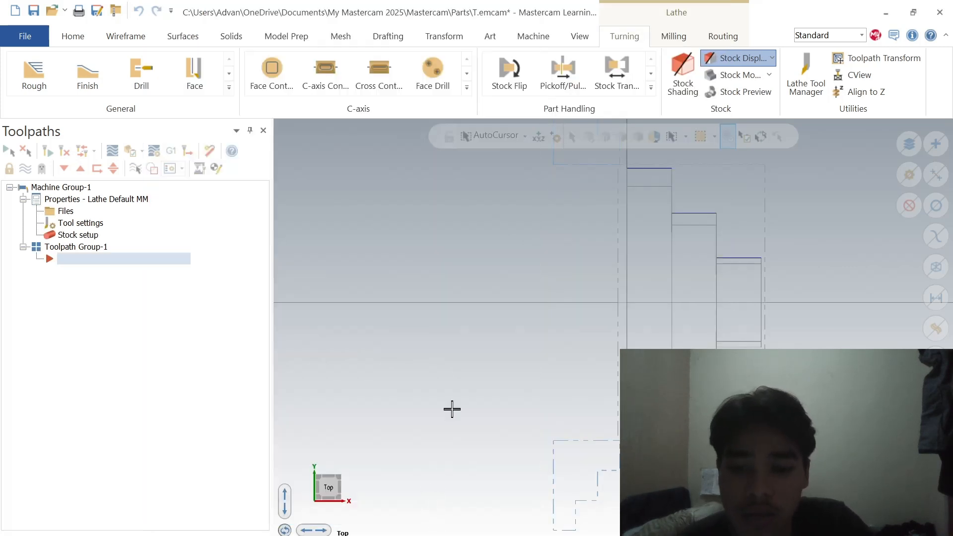
Step: Start a Lathe Face toolpath with the T3131 R0.8 ROUGH FACE RIGHT - 80 DEG. tool
left_click(194, 73)
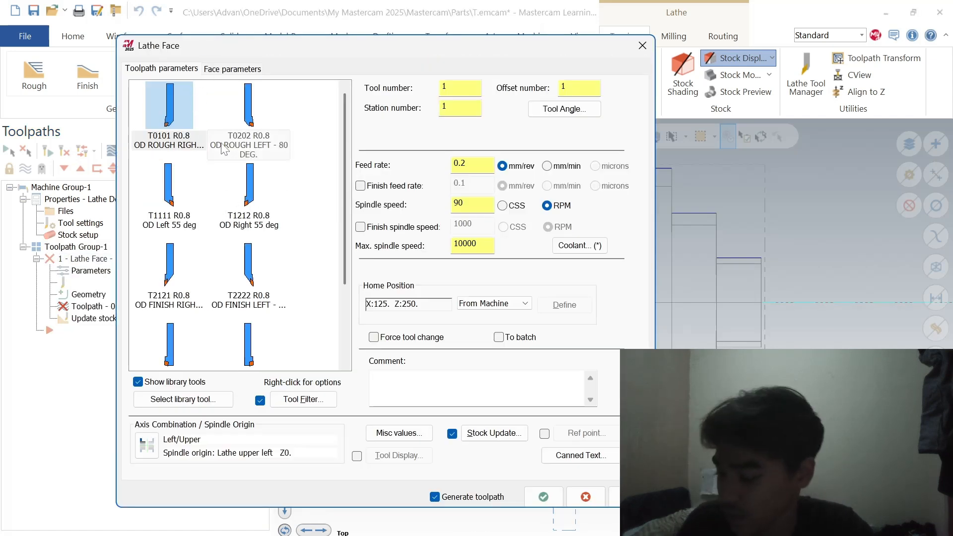
scroll(210, 249, "down", 2)
left_click(183, 246)
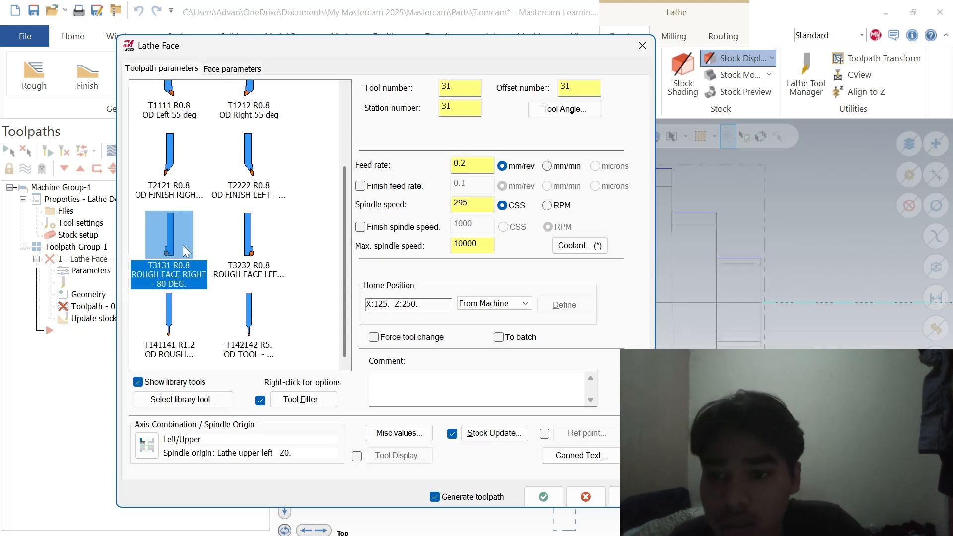
Step: Set the facing area by points, from the part's right face centre to the upper-right corner of the stock
left_click(232, 71)
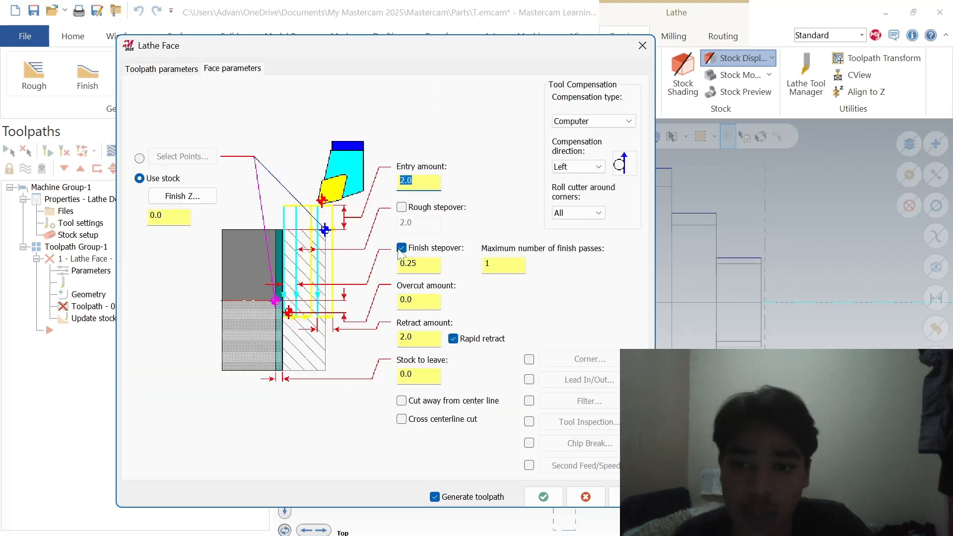
left_click(140, 158)
left_click(182, 156)
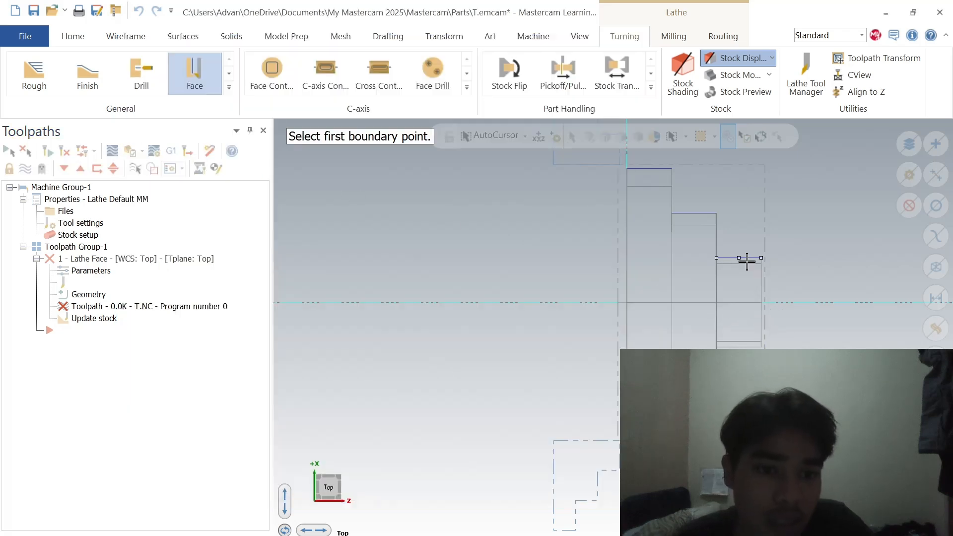
left_click(762, 302)
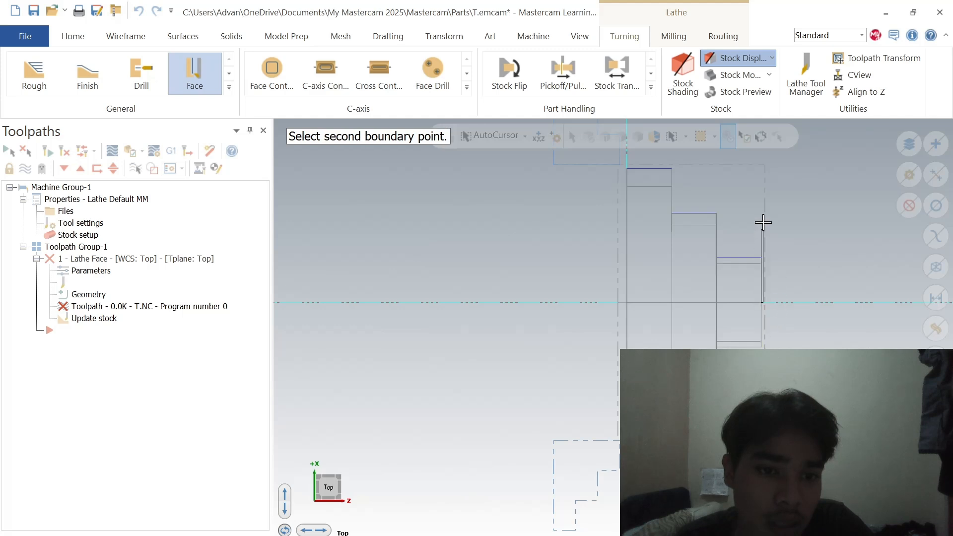
left_click(766, 165)
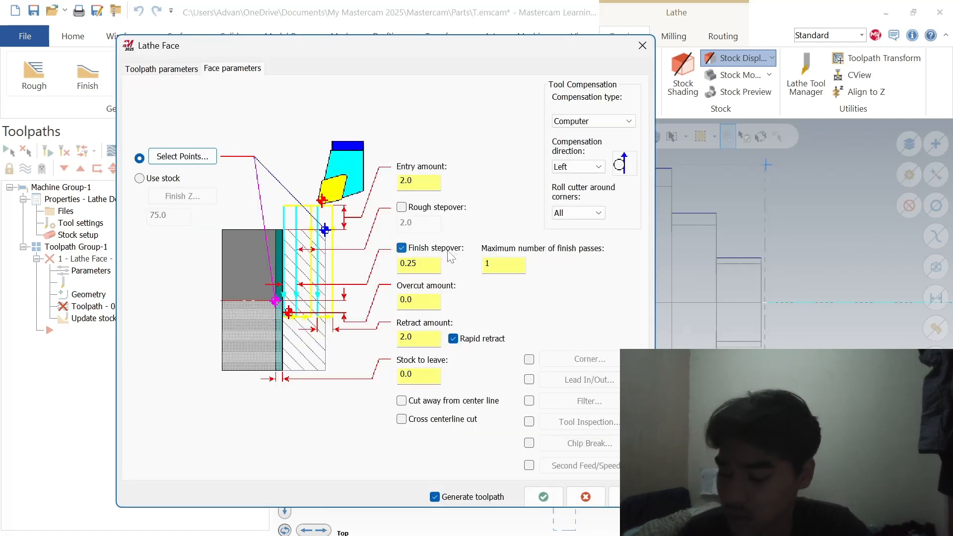
Step: Set the facing finish stepover to 0.5 mm with a maximum of 4 finish passes and generate the toolpath
double_click(417, 264)
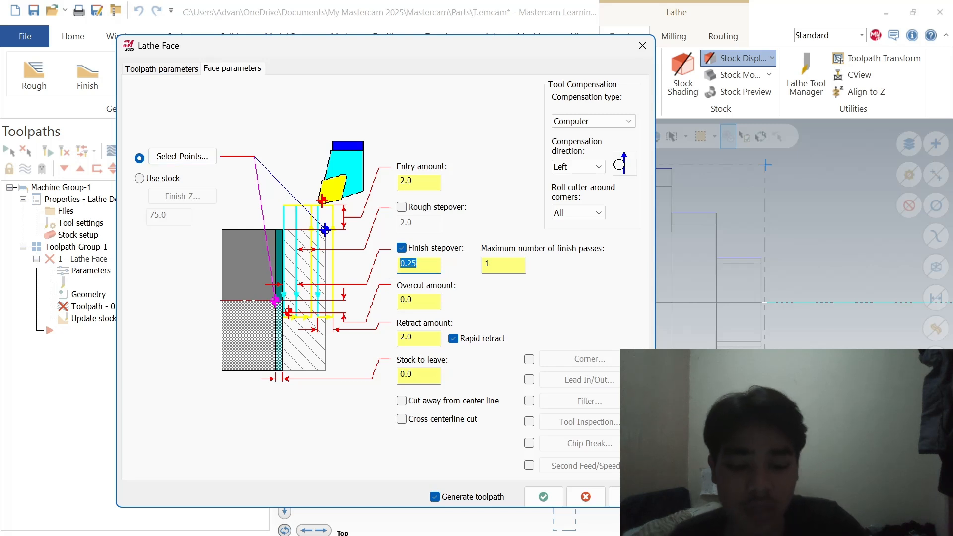
type("0.")
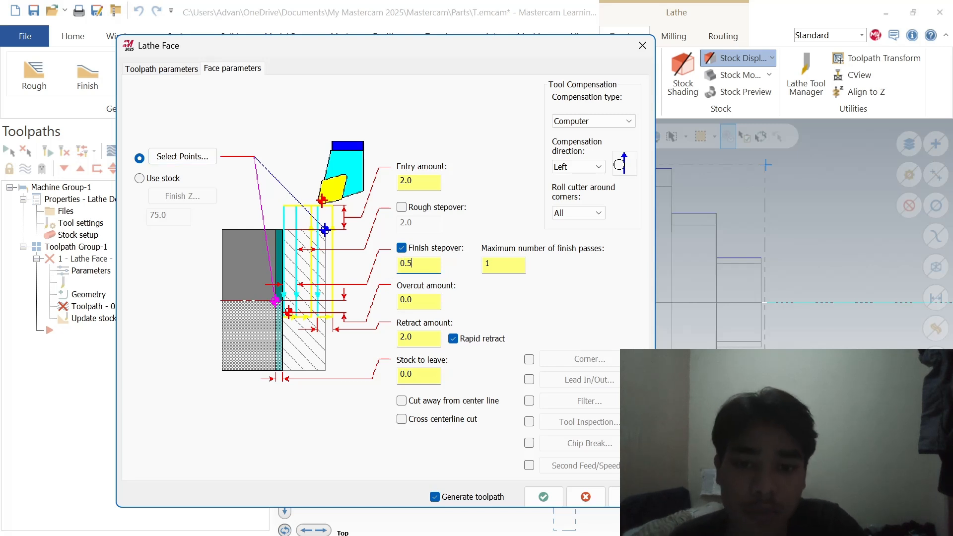
key("Tab")
type("4")
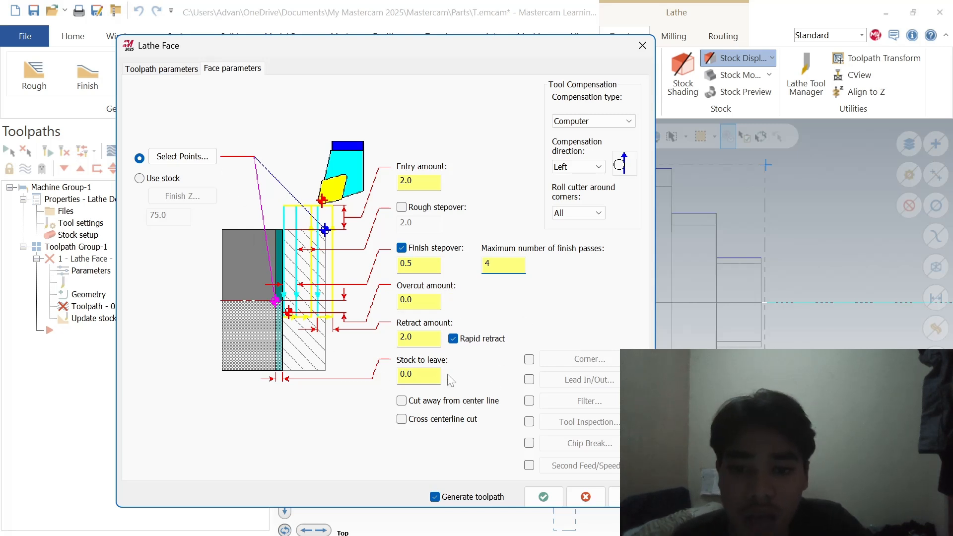
left_click(543, 497)
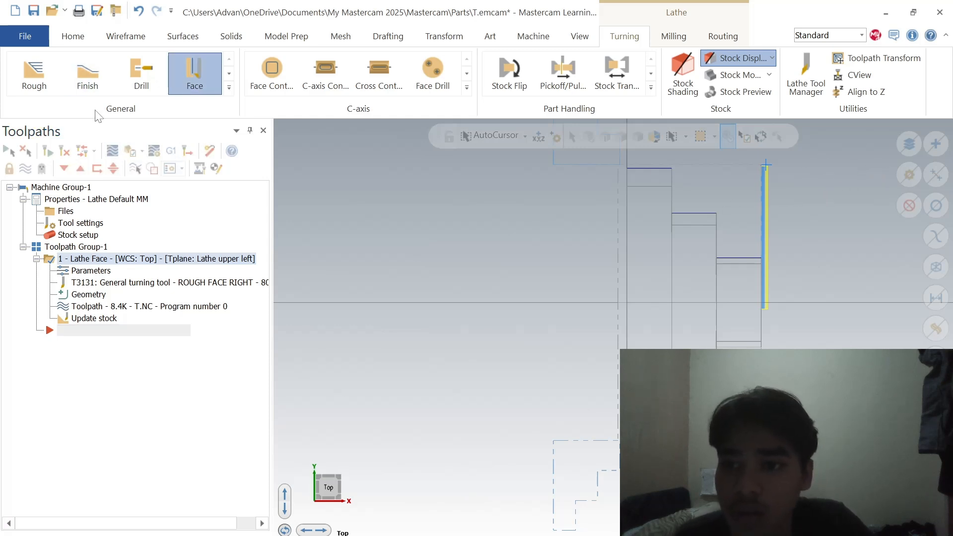
Step: Start a Lathe Rough toolpath and chain the stepped profile from the smallest diameter's line to the largest diameter's line
left_click(35, 75)
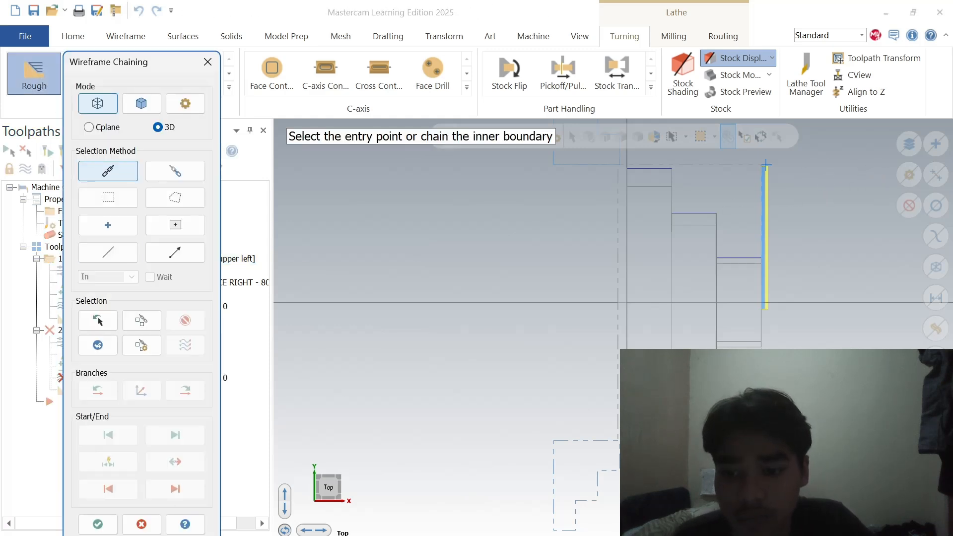
left_click(754, 259)
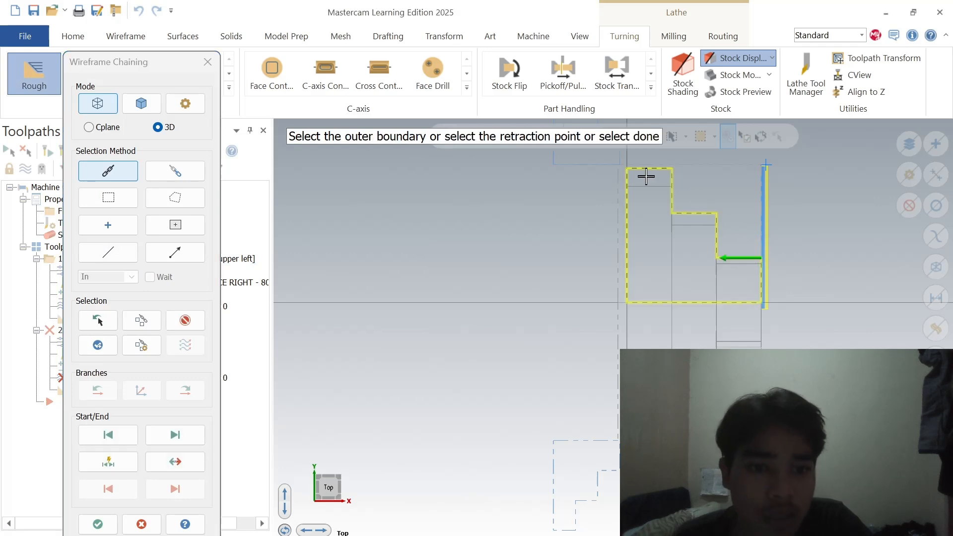
left_click(646, 177)
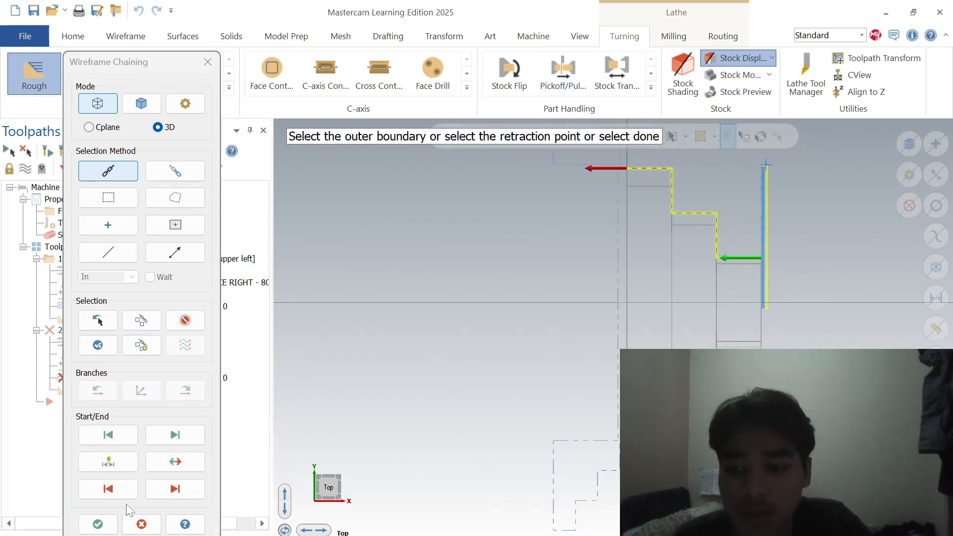
left_click(93, 525)
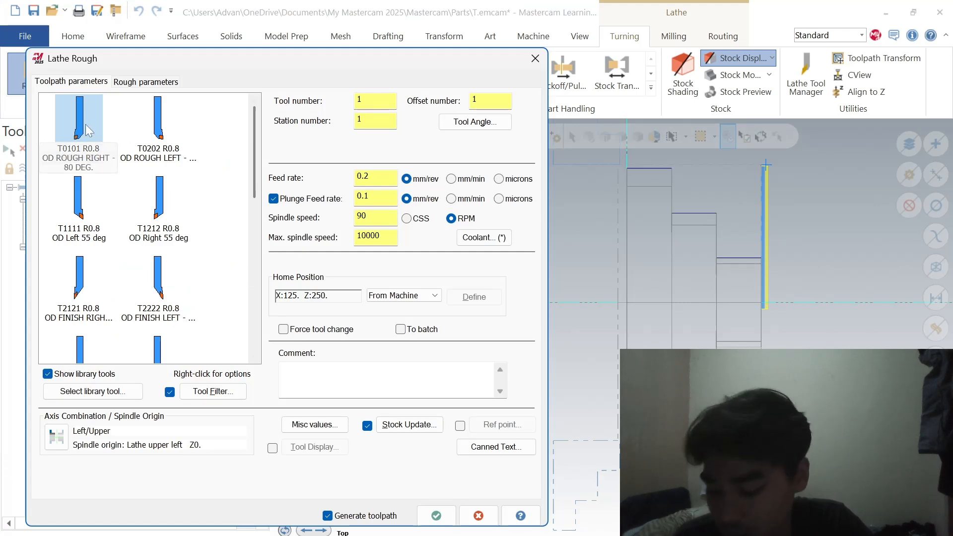
Step: Set the roughing depth of cut to 0.5 mm and the stock to leave in X and Z to 0
mouse_move(88, 130)
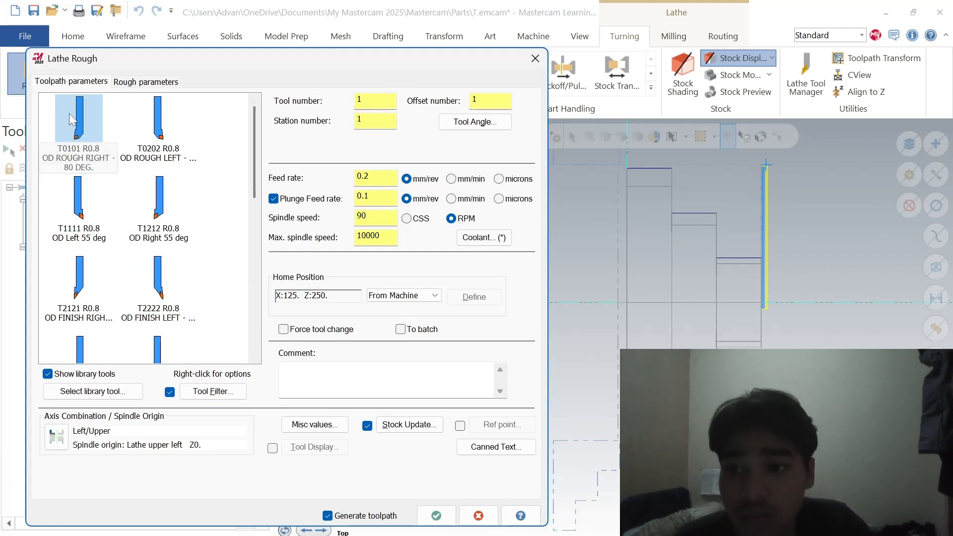
left_click(145, 83)
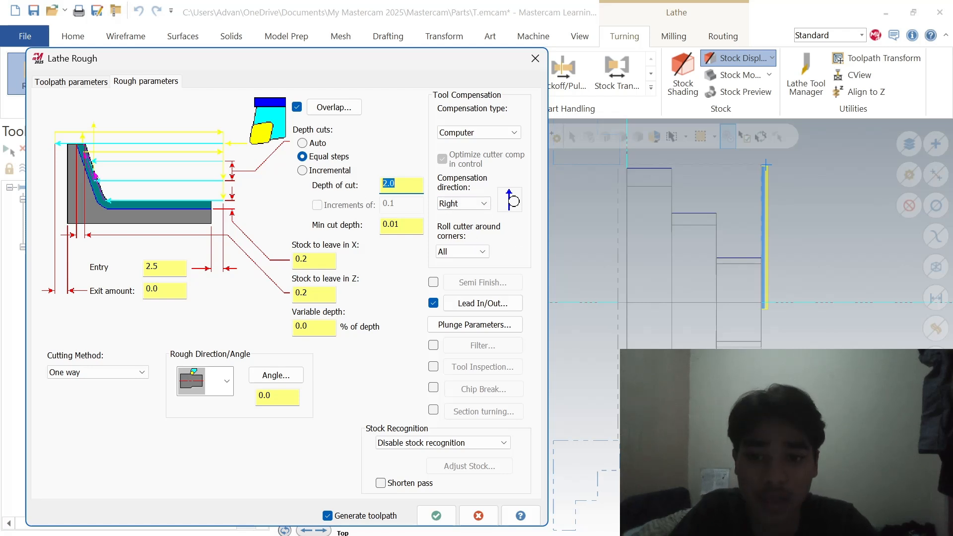
type("0.5")
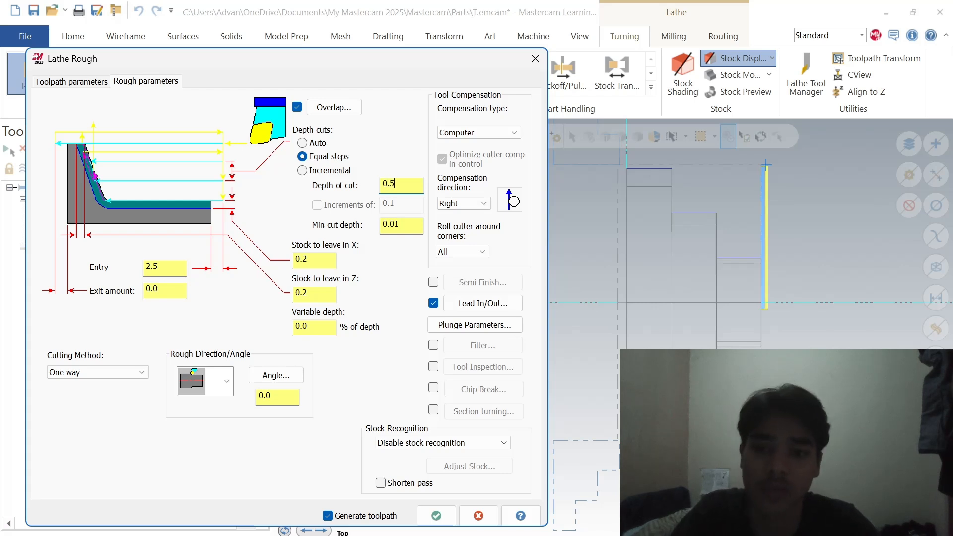
left_click_drag(309, 260, 287, 262)
type("0")
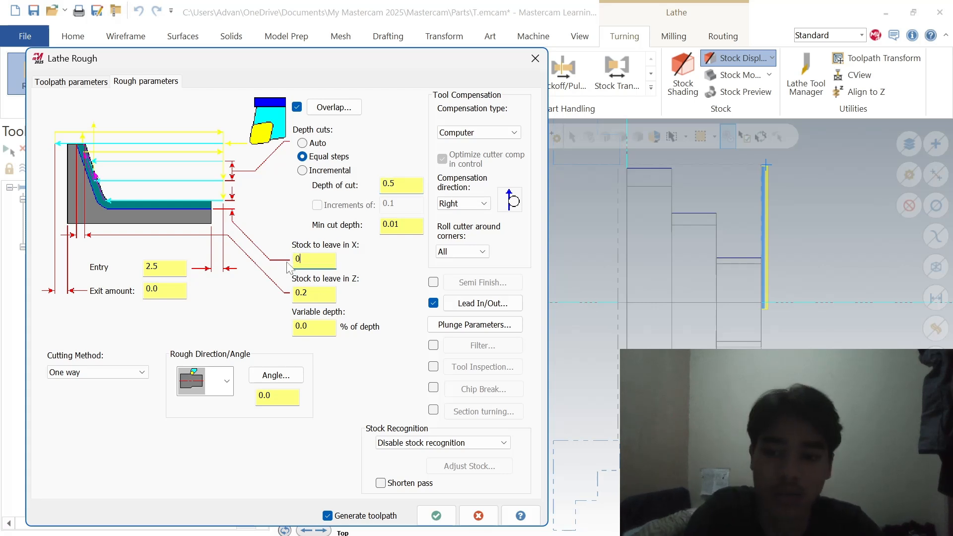
left_click_drag(309, 293, 288, 294)
type("0")
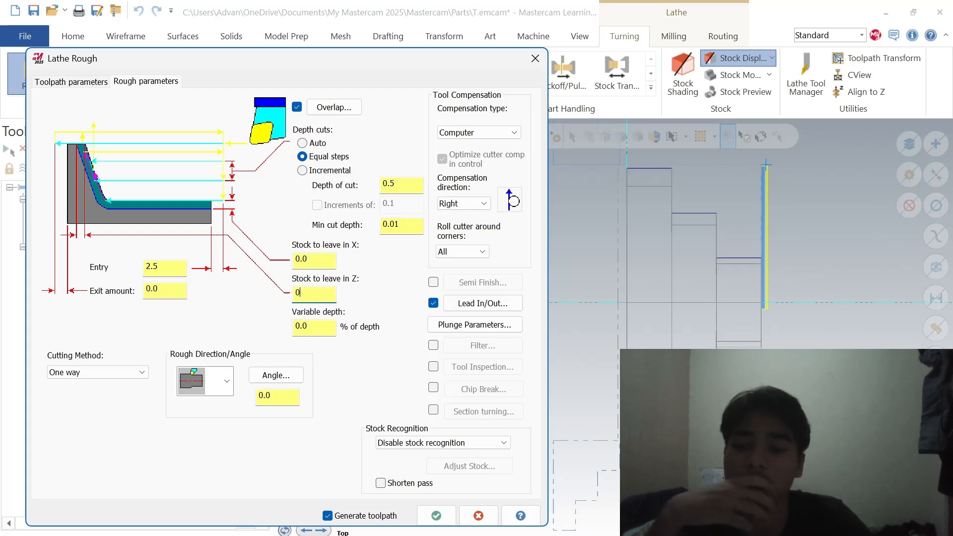
Step: Set the roughing stock recognition to Use stock for outer boundary and generate the toolpath
left_click(454, 445)
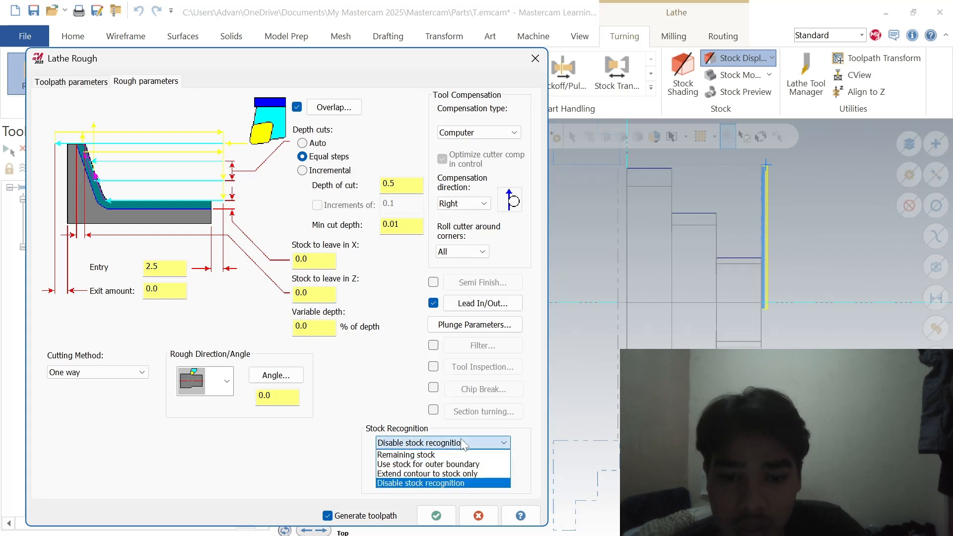
left_click(422, 468)
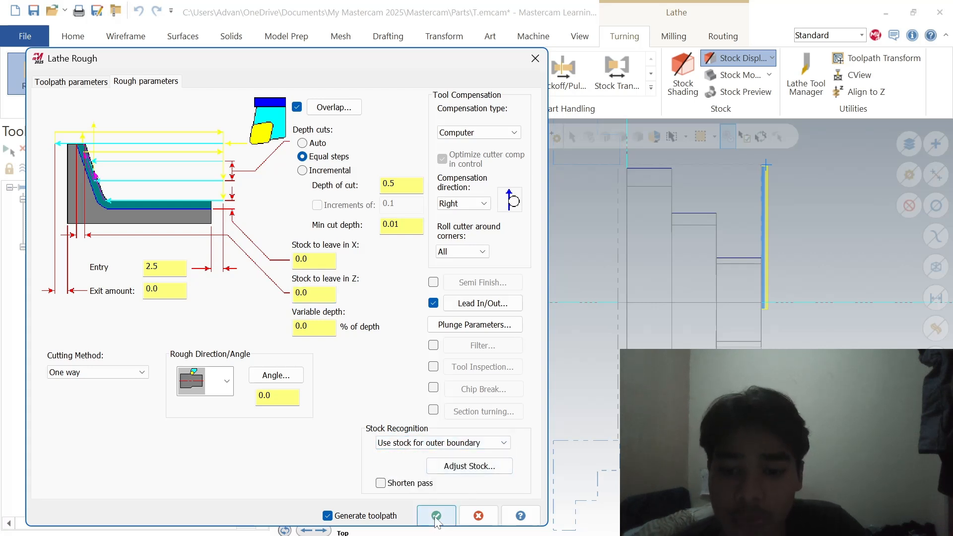
left_click(436, 517)
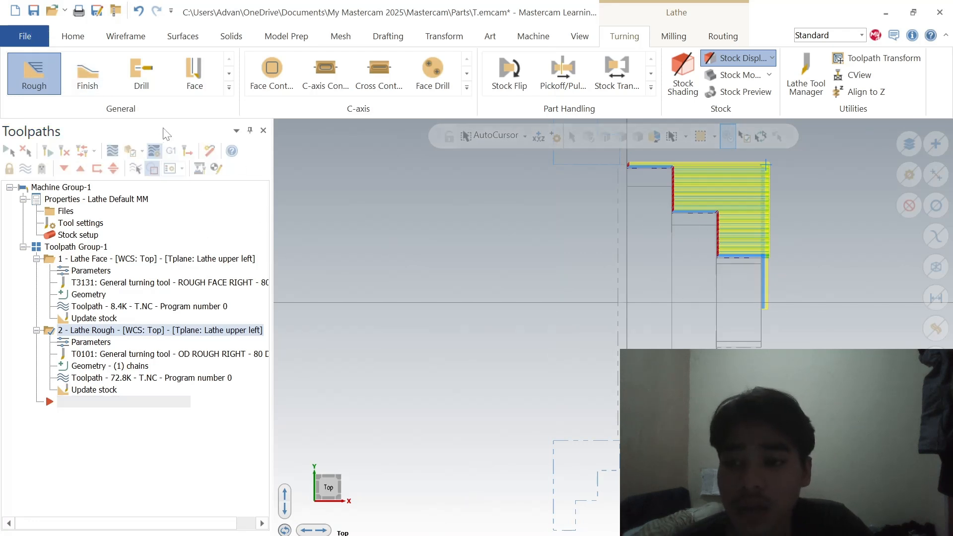
Step: Start a Lathe Finish toolpath and chain the stepped profile from the smallest diameter's line to the largest diameter's line
left_click(100, 78)
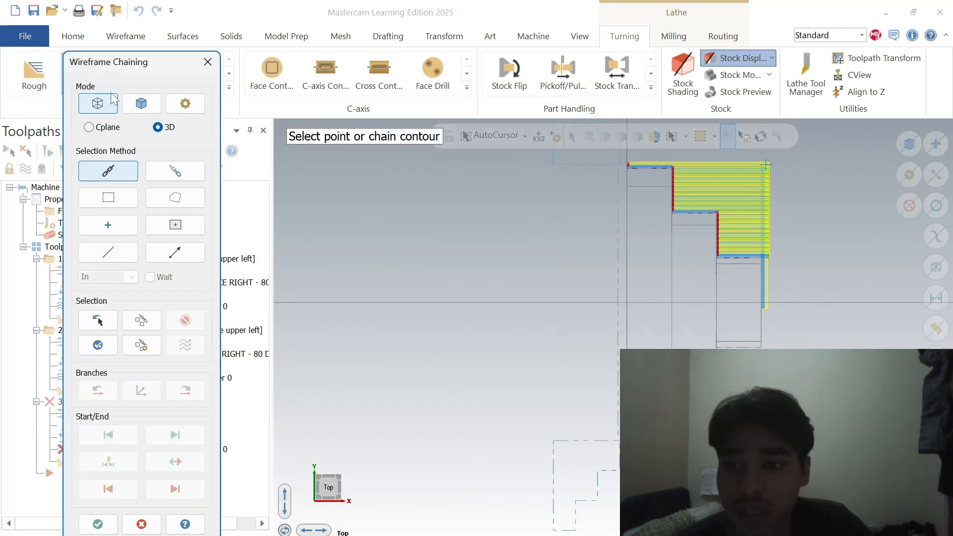
left_click(748, 261)
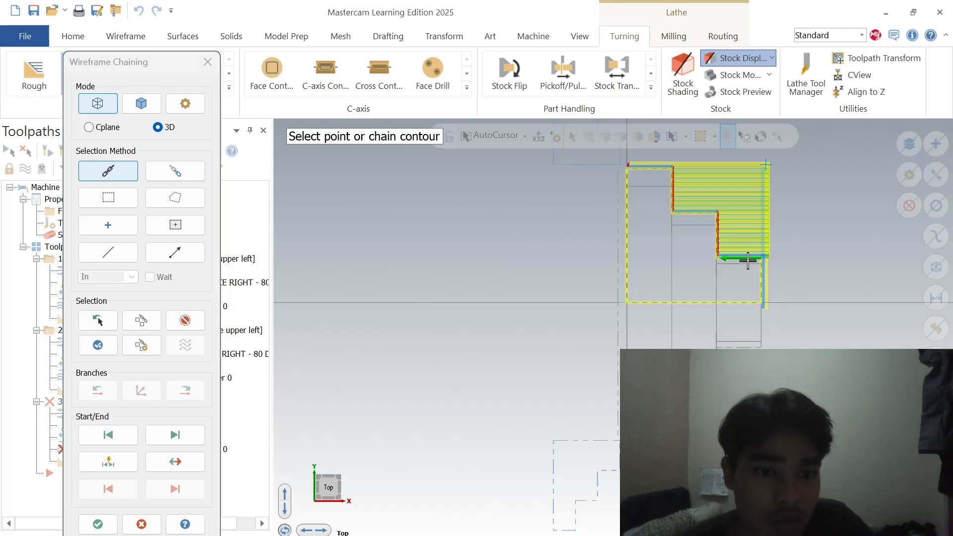
left_click(640, 171)
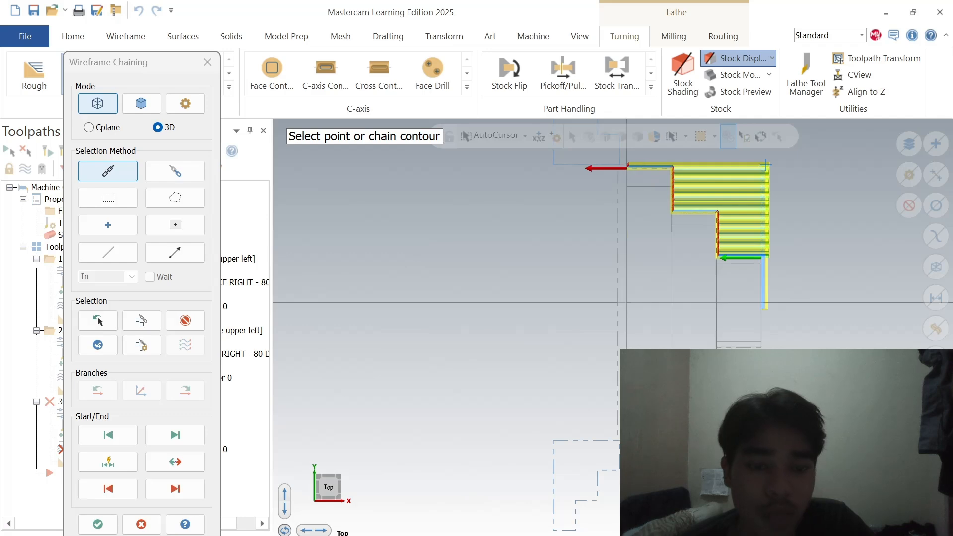
left_click(98, 524)
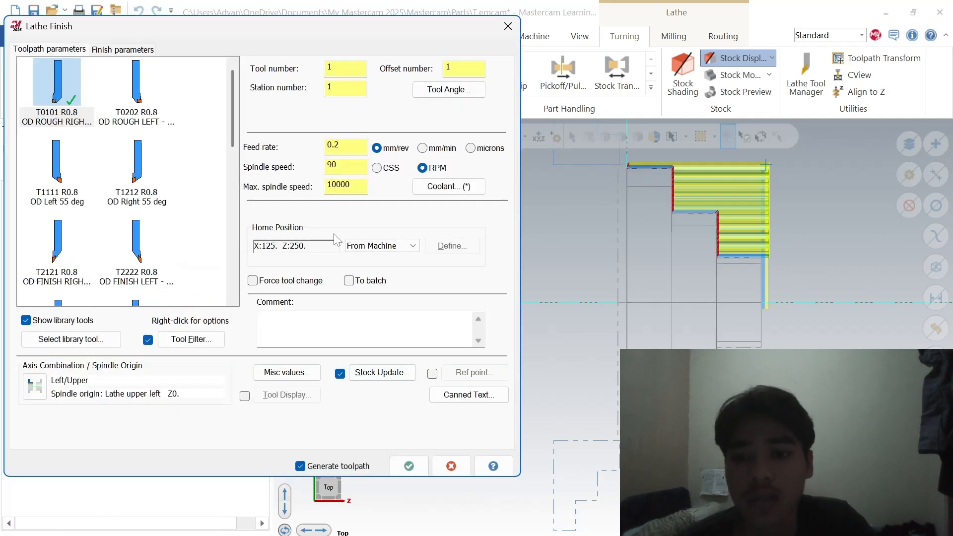
Step: Select the T2121 OD Finish Right tool and pick its home position on the smallest diameter's line at X 25, Z 62.5
scroll(117, 276, "down", 2)
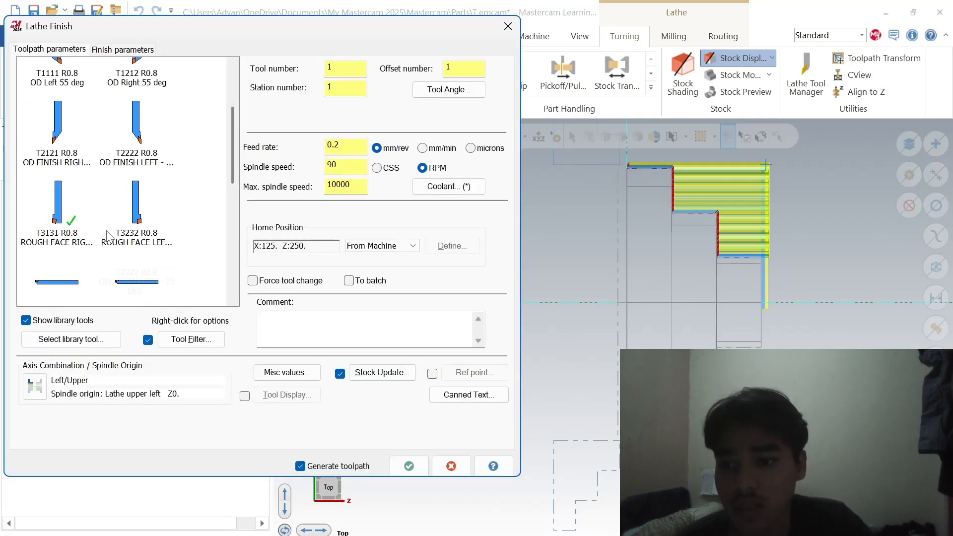
double_click(58, 134)
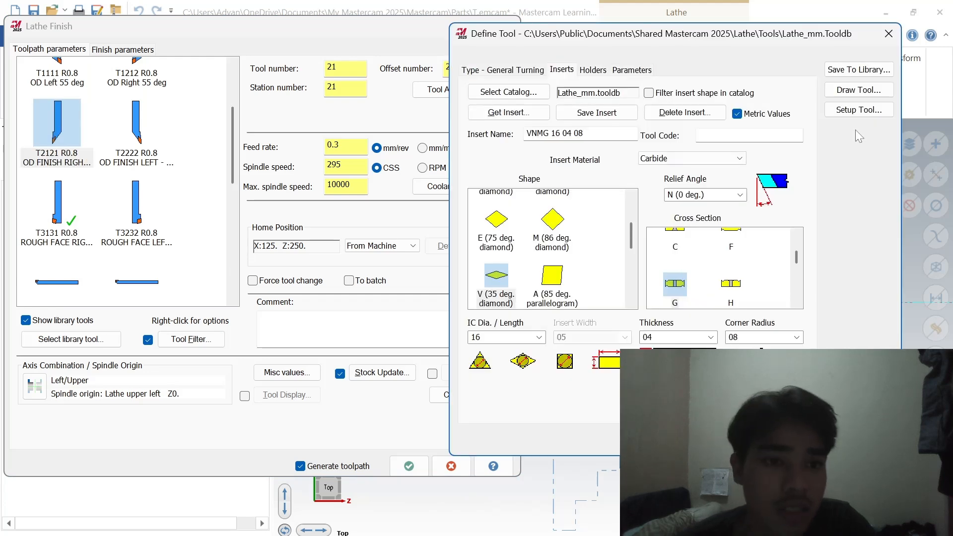
left_click(859, 110)
left_click(290, 440)
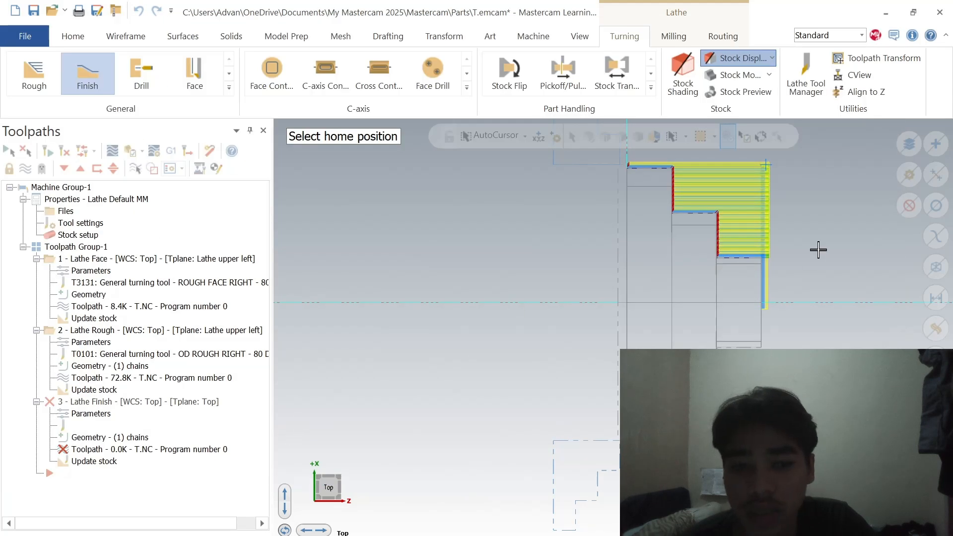
left_click(739, 257)
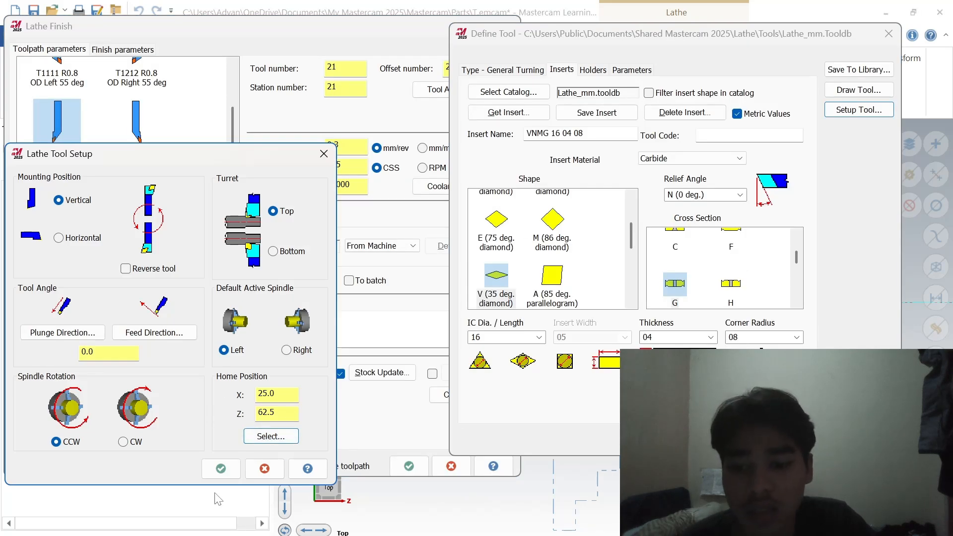
left_click(221, 468)
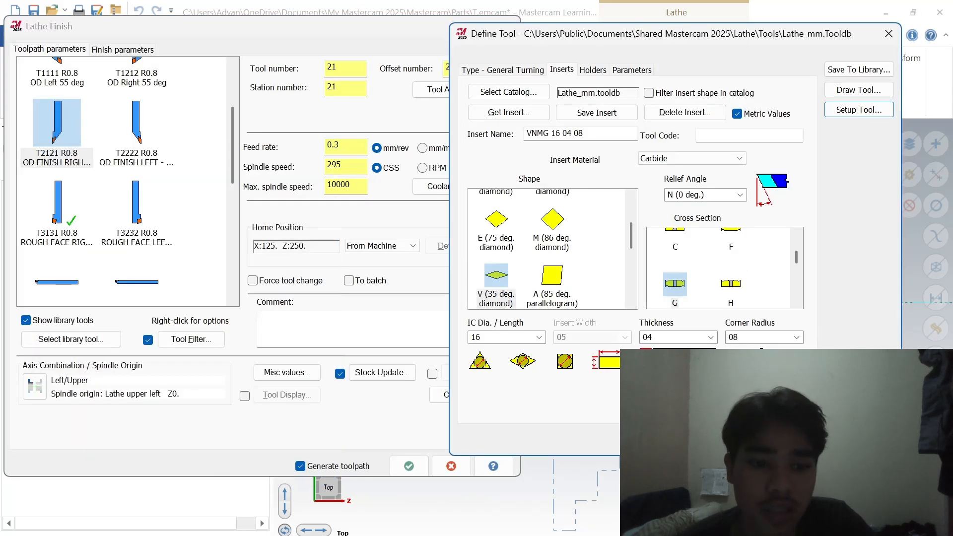
left_click(790, 444)
Step: Set the number of finish passes to 3 and generate the finishing toolpath
left_click(136, 46)
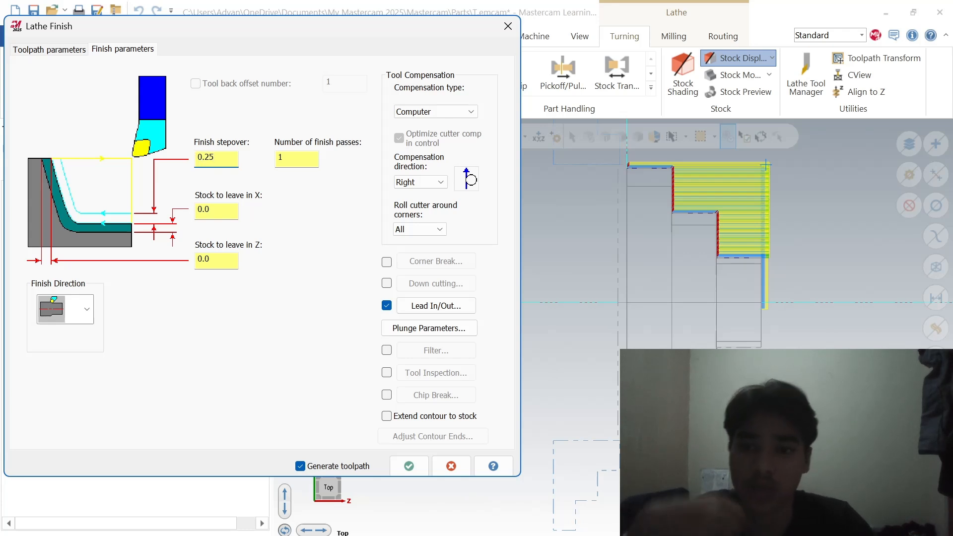
key("Tab")
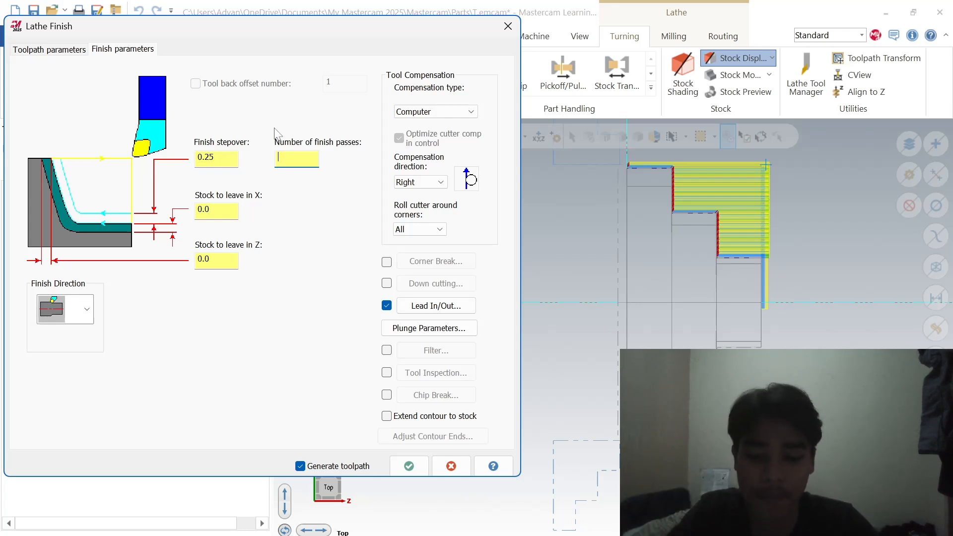
type("3")
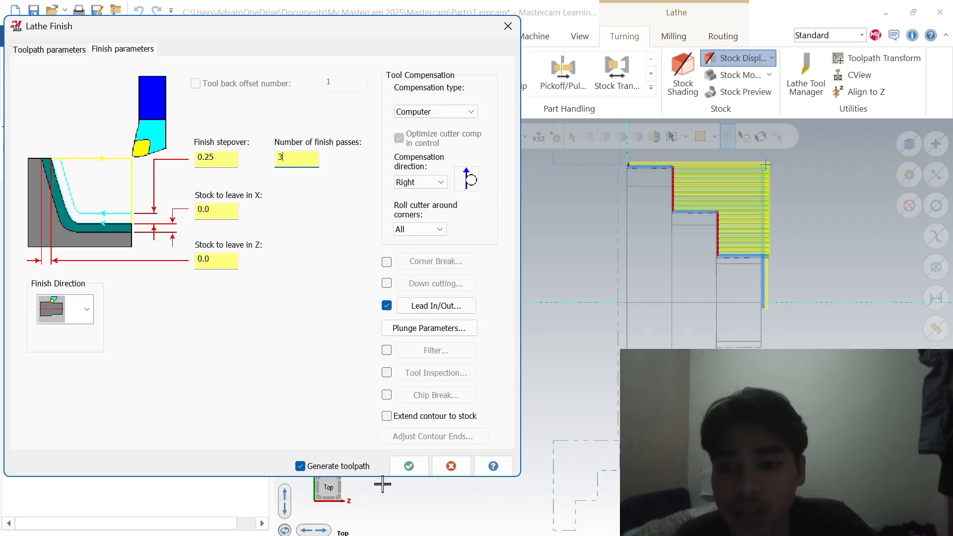
left_click(409, 466)
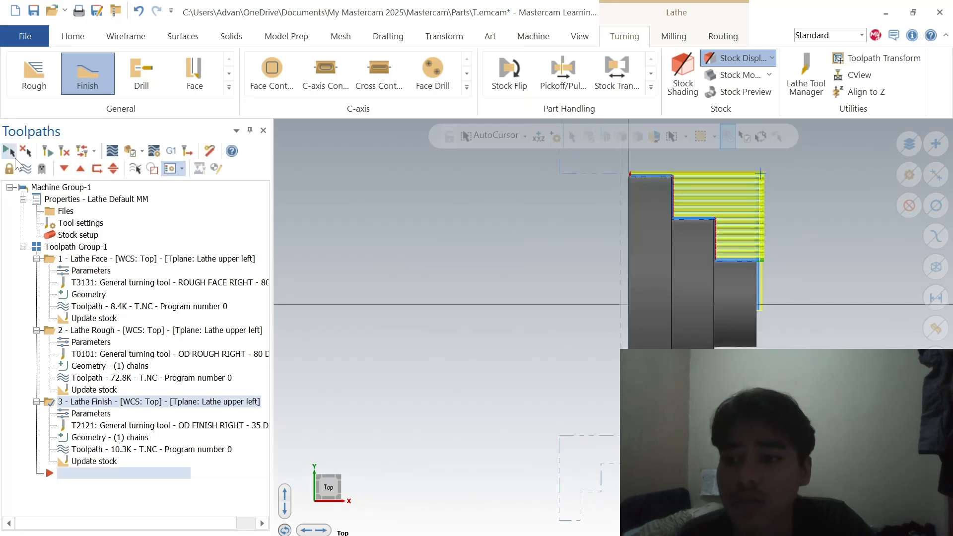
Step: Select all three lathe operations and play their backplot at increased speed to check the tool motion
left_click(10, 152)
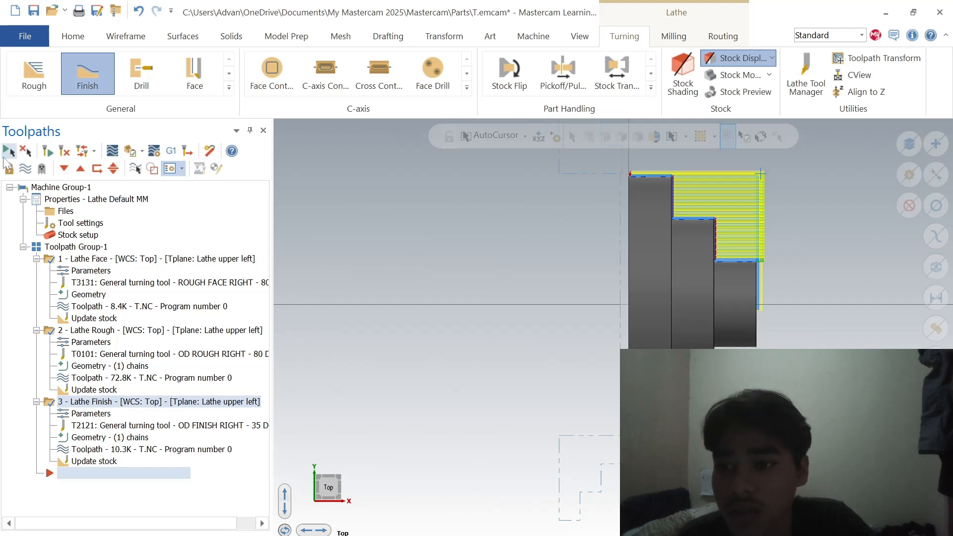
left_click(112, 152)
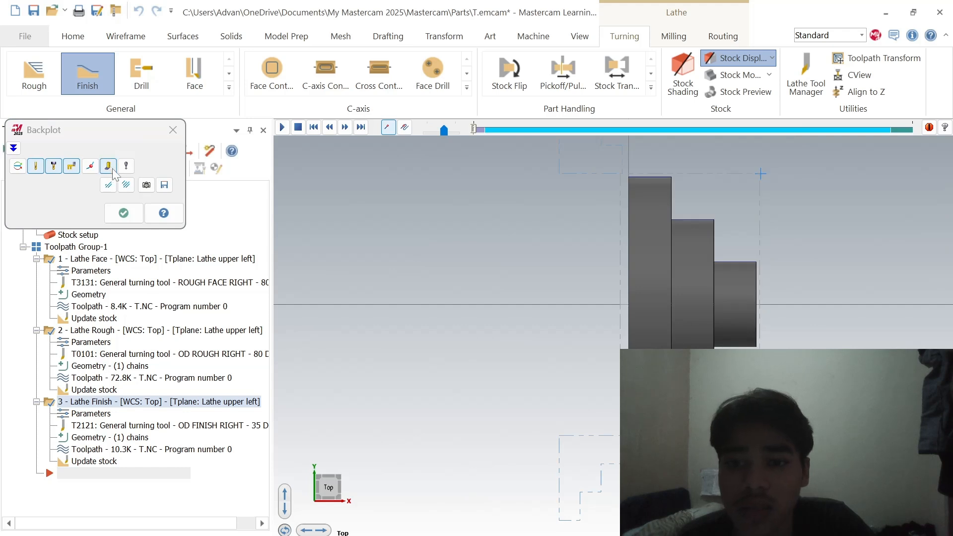
scroll(625, 239, "down", 2)
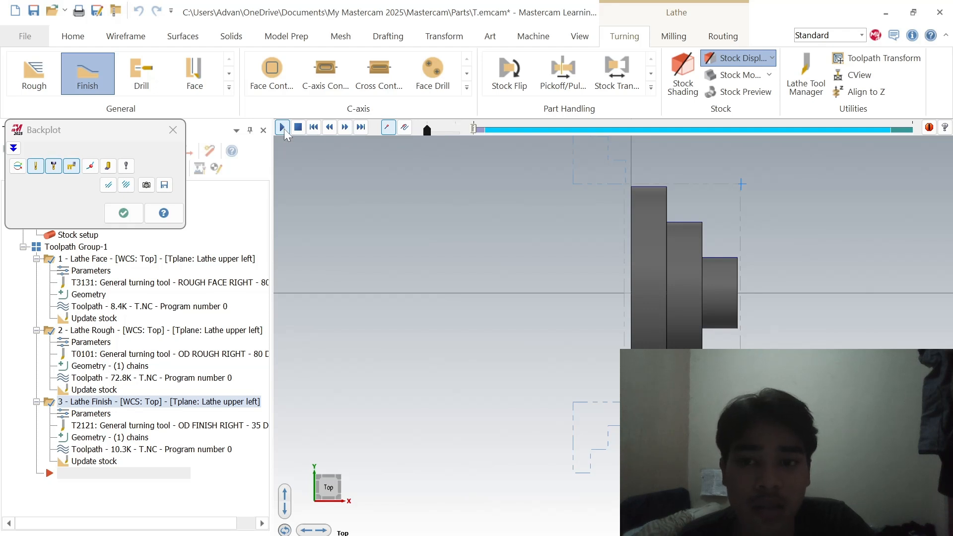
left_click(136, 217)
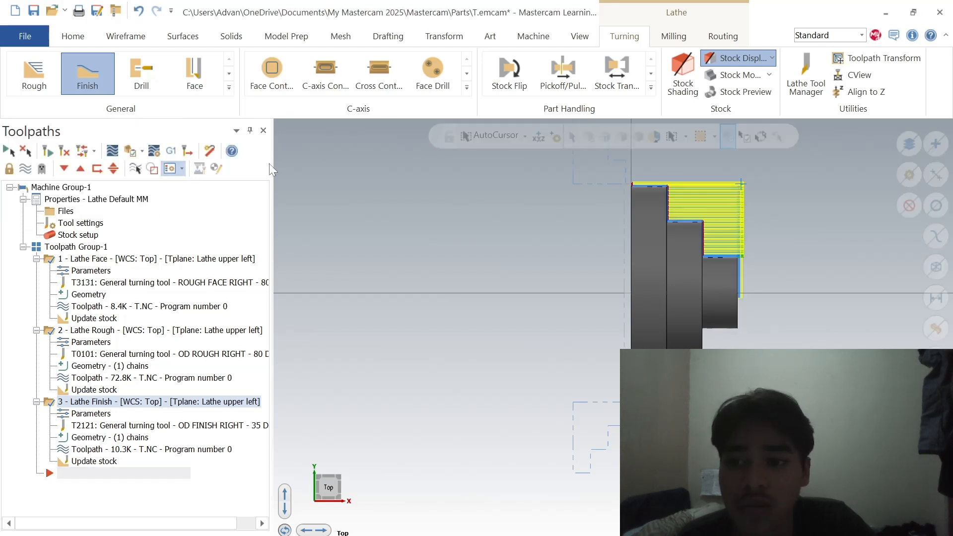
left_click(110, 150)
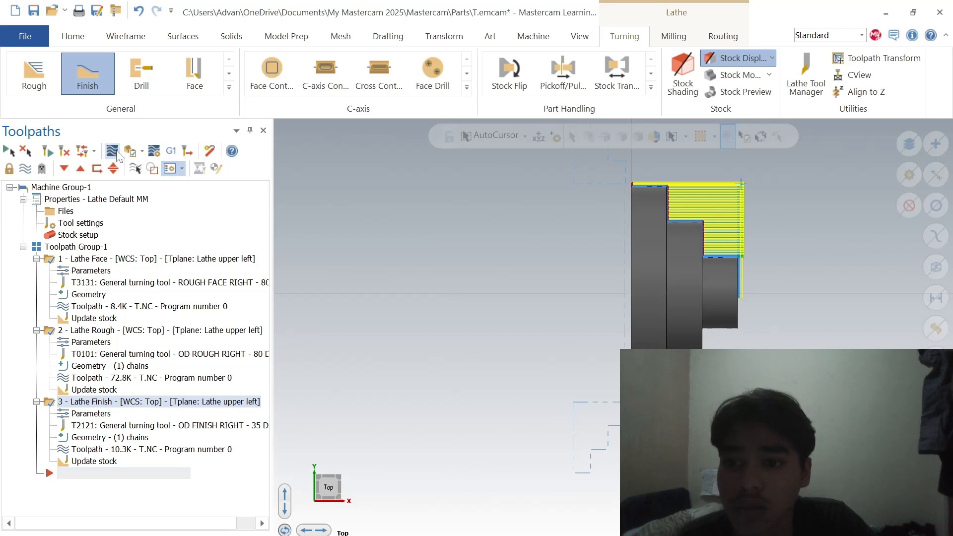
left_click(281, 130)
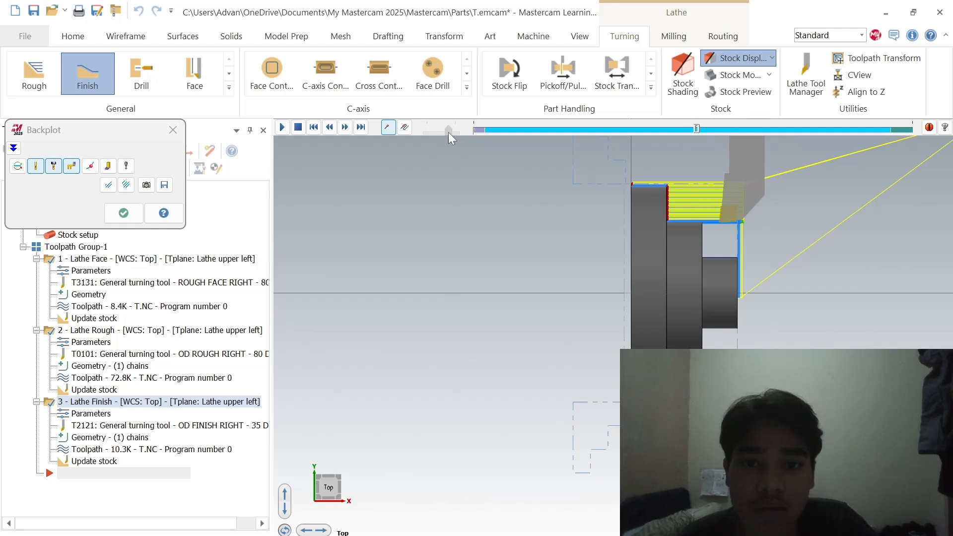
left_click_drag(448, 132, 459, 133)
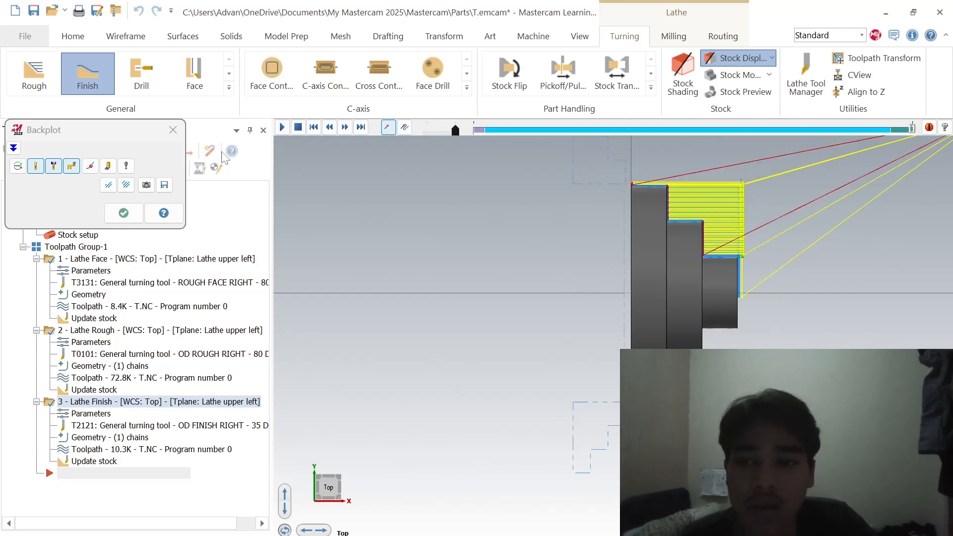
left_click(172, 130)
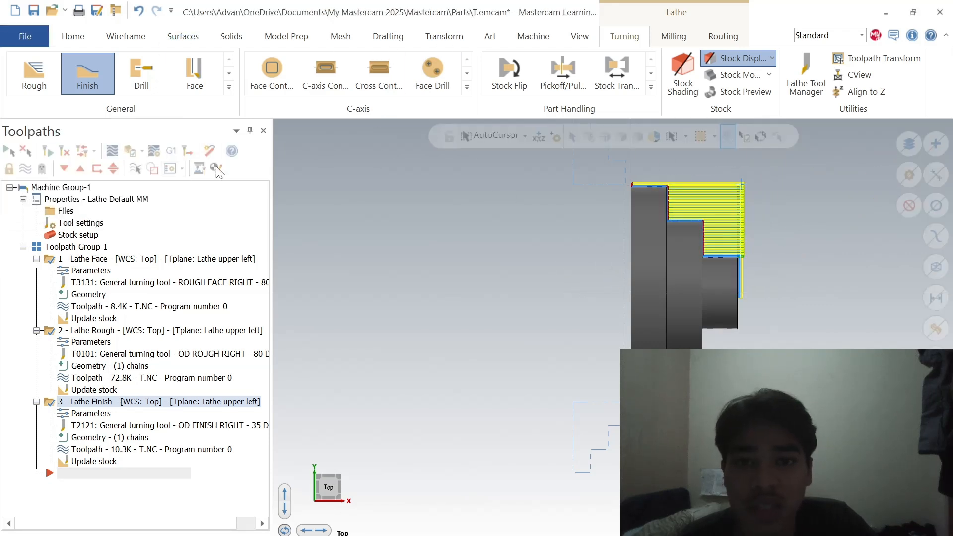
Step: Open the selected operations in the Verify simulation and split the display into two views in rows
left_click(141, 151)
left_click(136, 151)
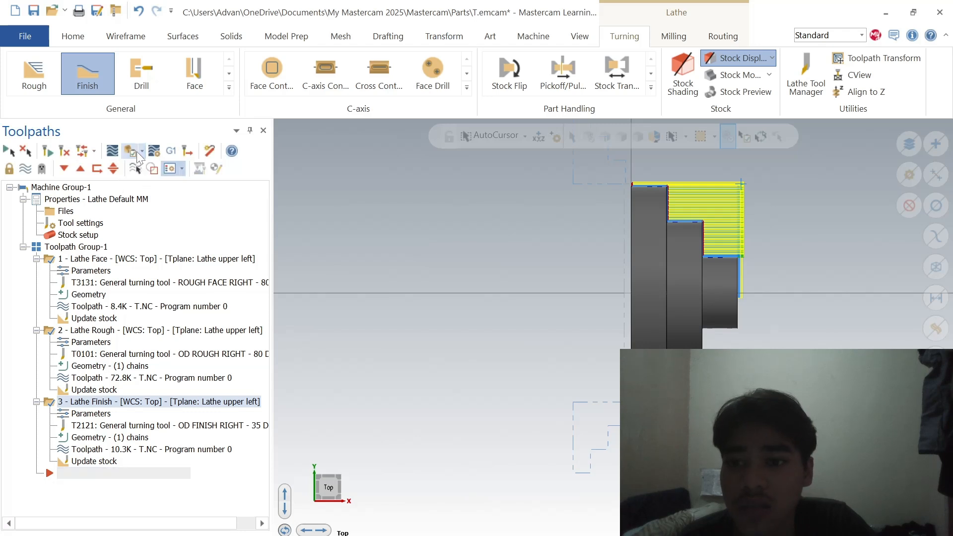
left_click(130, 151)
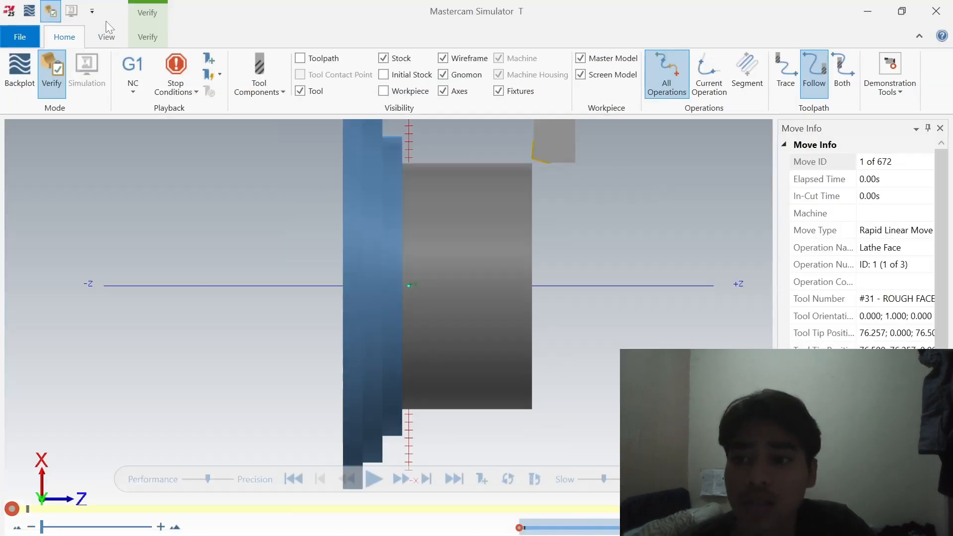
left_click(106, 36)
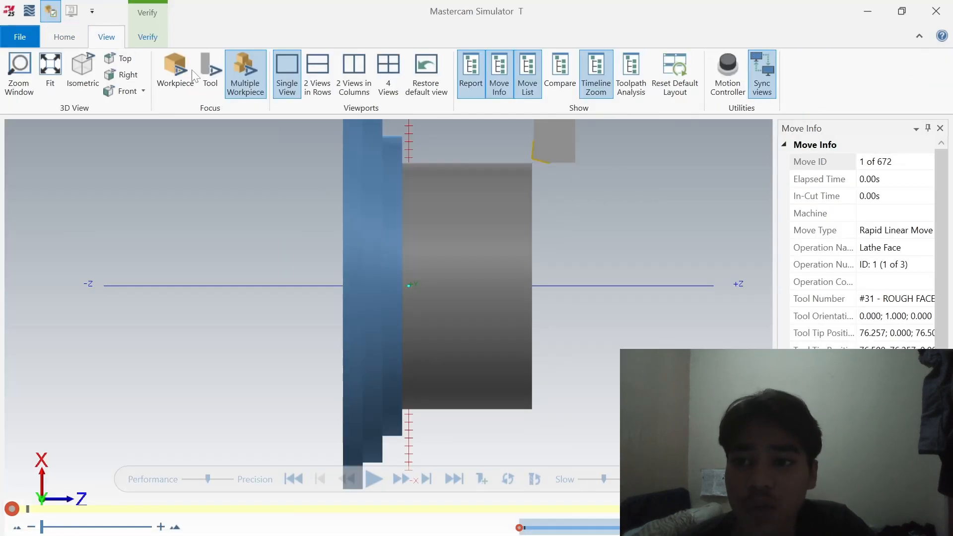
left_click(320, 76)
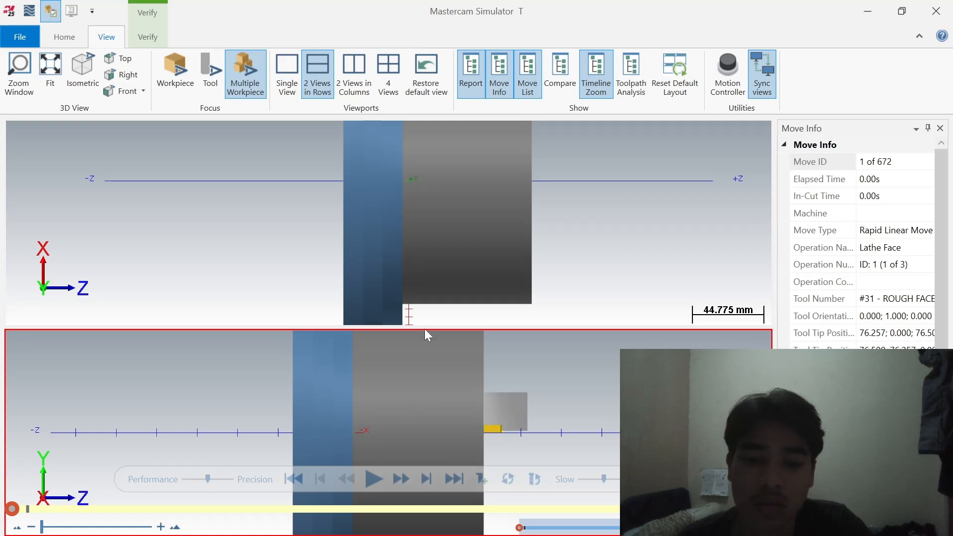
Step: Set the simulation's upper viewport to the Top (WCS) view
middle_click_drag(439, 244, 389, 259)
scroll(397, 256, "up", 1)
scroll(488, 213, "down", 5)
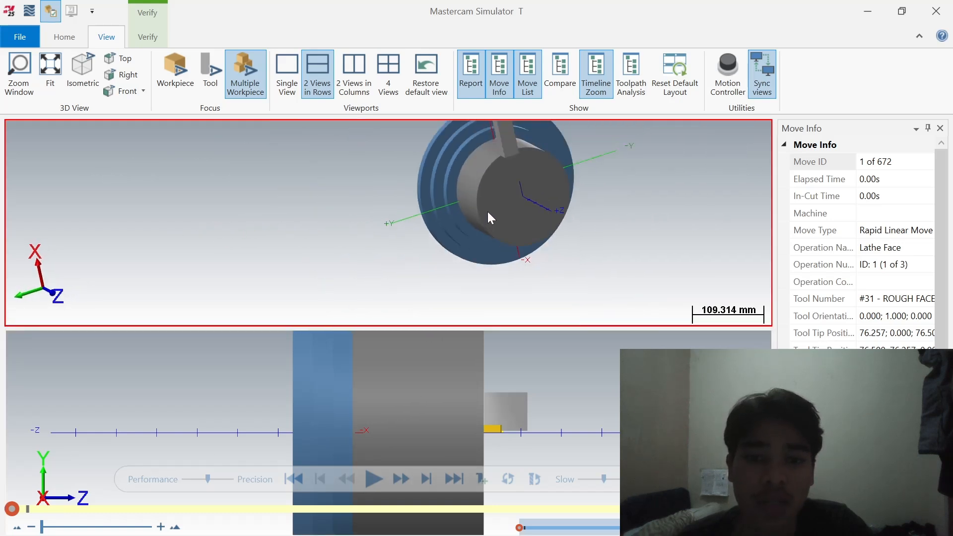
scroll(489, 211, "down", 1)
middle_click_drag(511, 191, 538, 174)
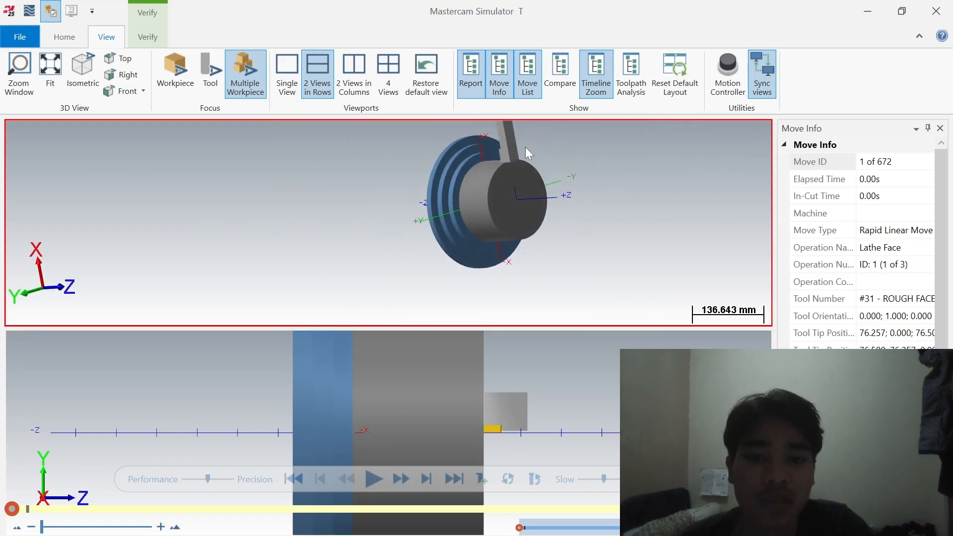
scroll(507, 154, "up", 2)
scroll(505, 155, "down", 1)
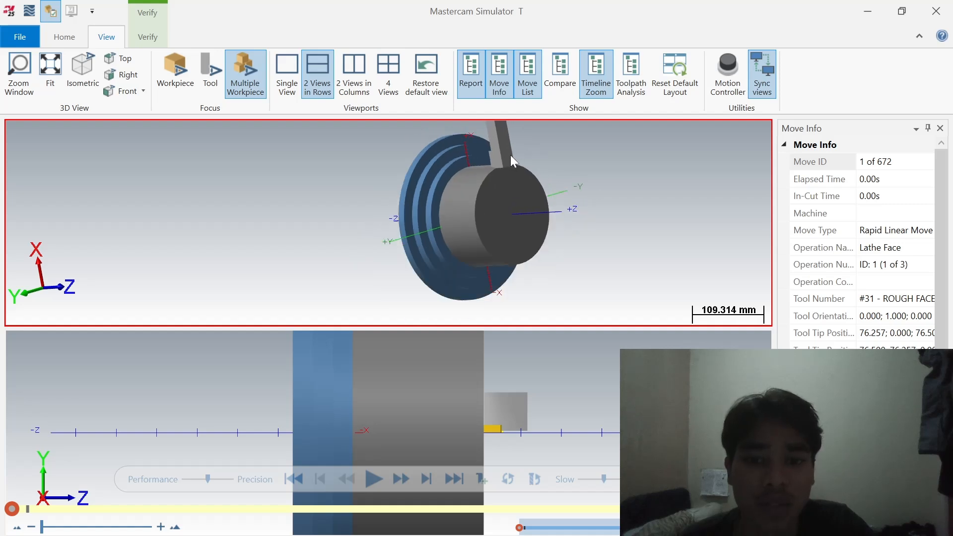
mouse_move(510, 155)
middle_mouse_down()
mouse_move(526, 144)
mouse_move(521, 163)
middle_mouse_up()
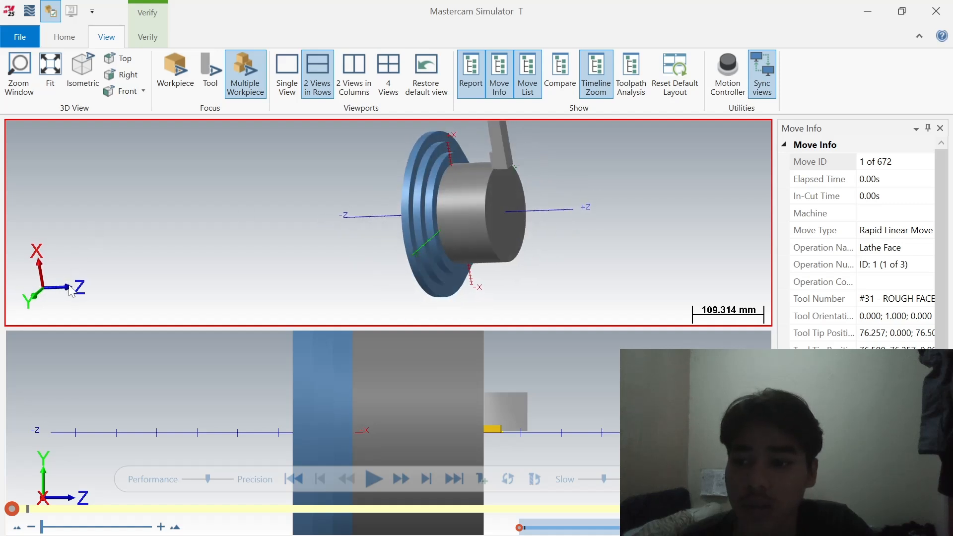
right_click(319, 82)
left_click(407, 211)
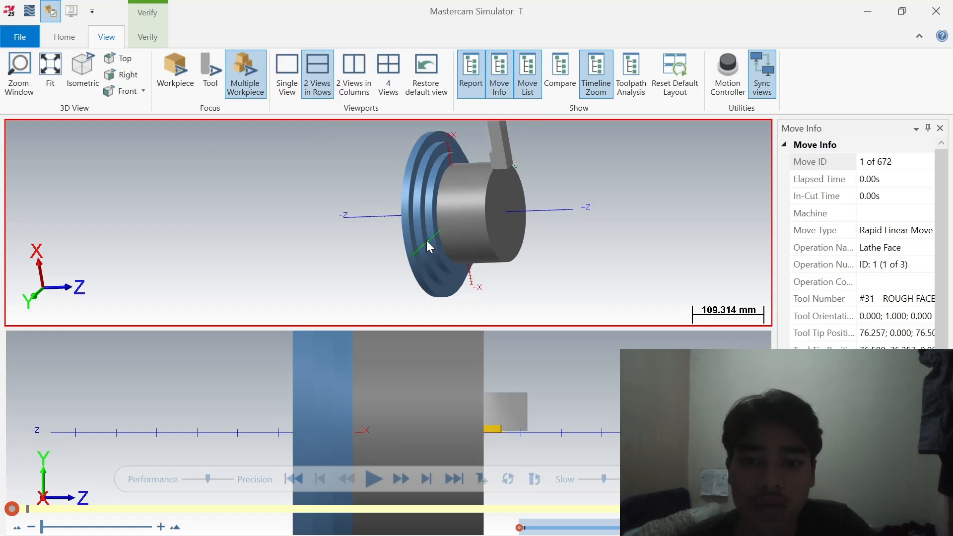
right_click(537, 208)
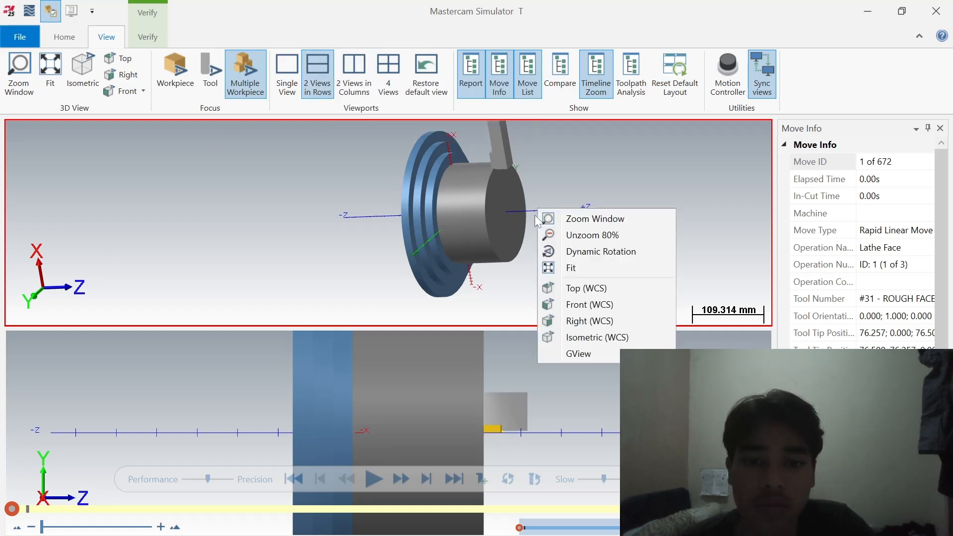
left_click(574, 289)
Step: Set the simulation's lower viewport to the Right (WCS) view with the whole workpiece in sight
left_click(460, 411)
scroll(430, 413, "down", 3)
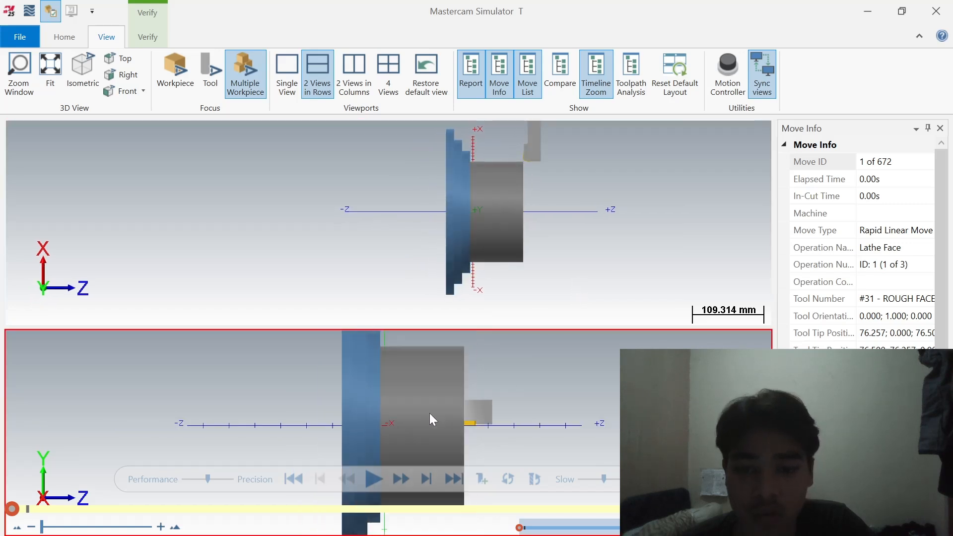
right_click(430, 413)
left_click(493, 353)
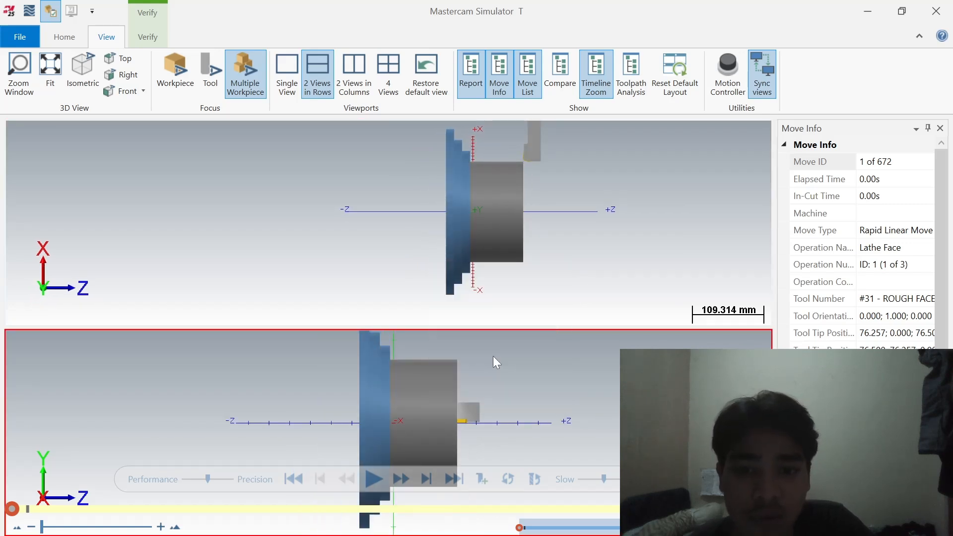
right_click(433, 418)
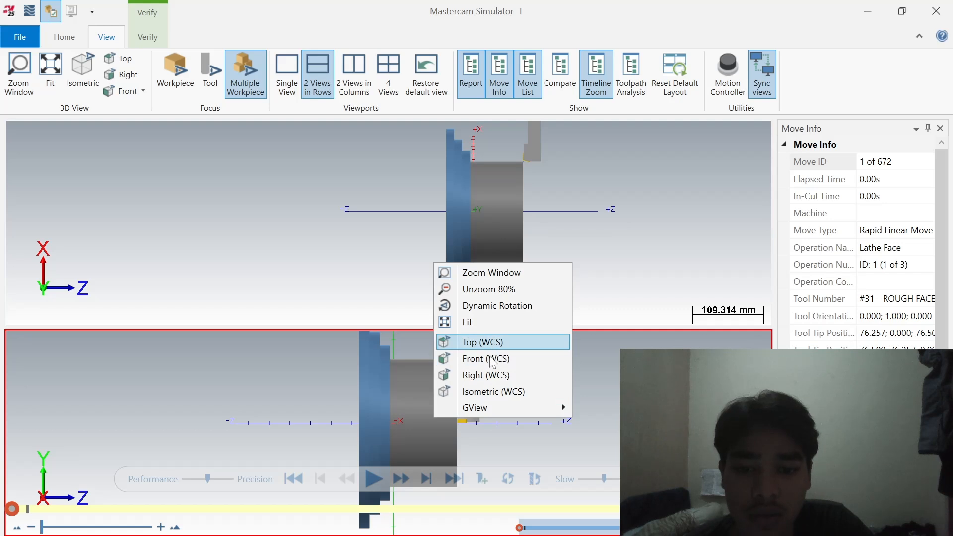
left_click(481, 376)
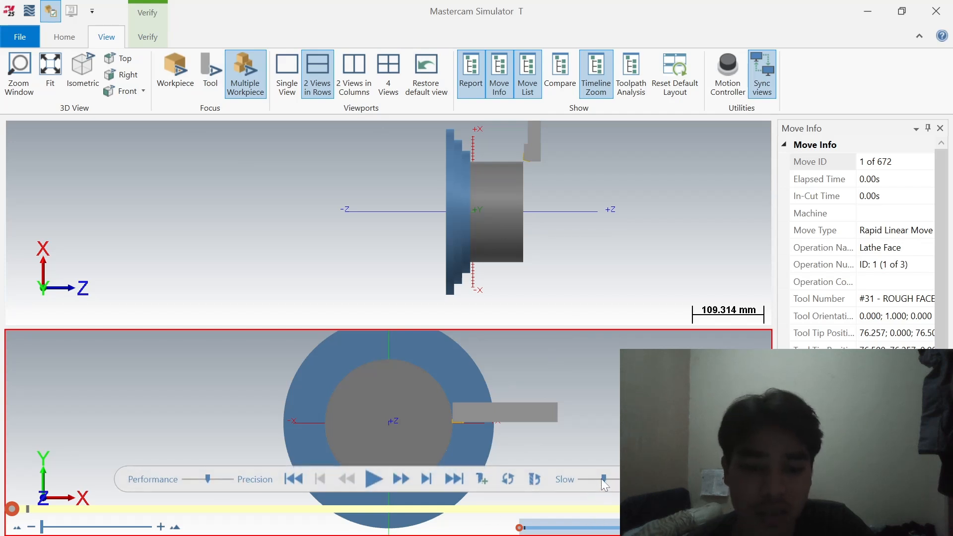
Step: Run the machining simulation through all three operations at reduced speed and inspect the finished stepped part from an angled view
left_click_drag(593, 480, 587, 483)
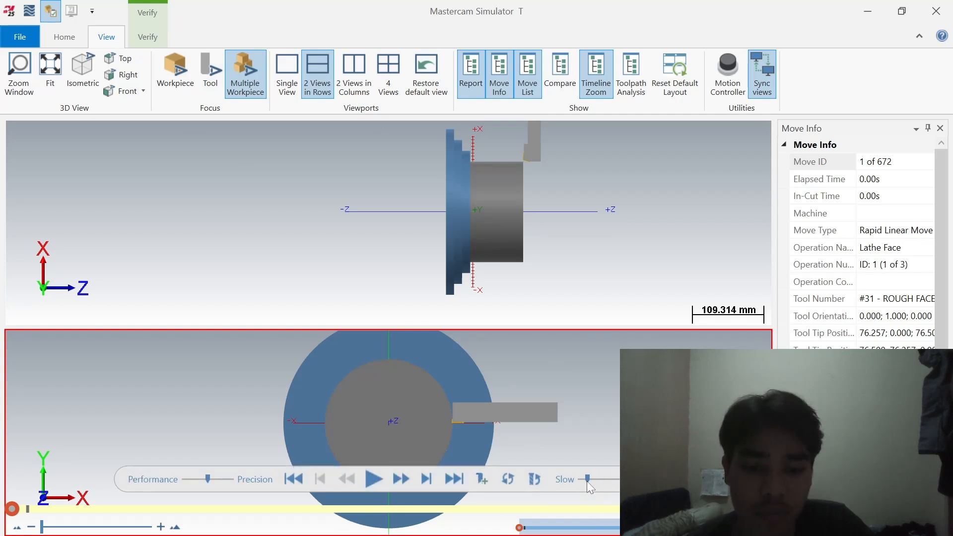
left_click(374, 481)
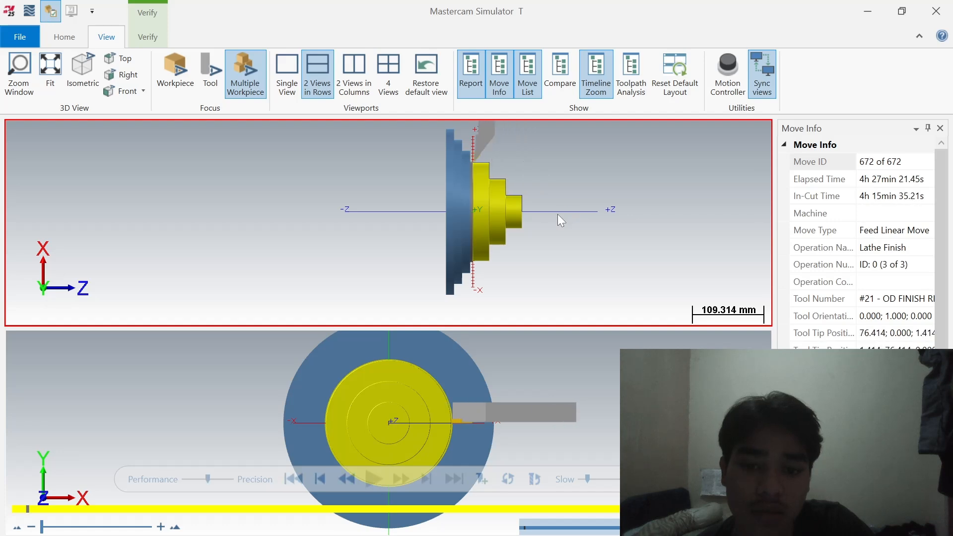
middle_click_drag(558, 213, 529, 218)
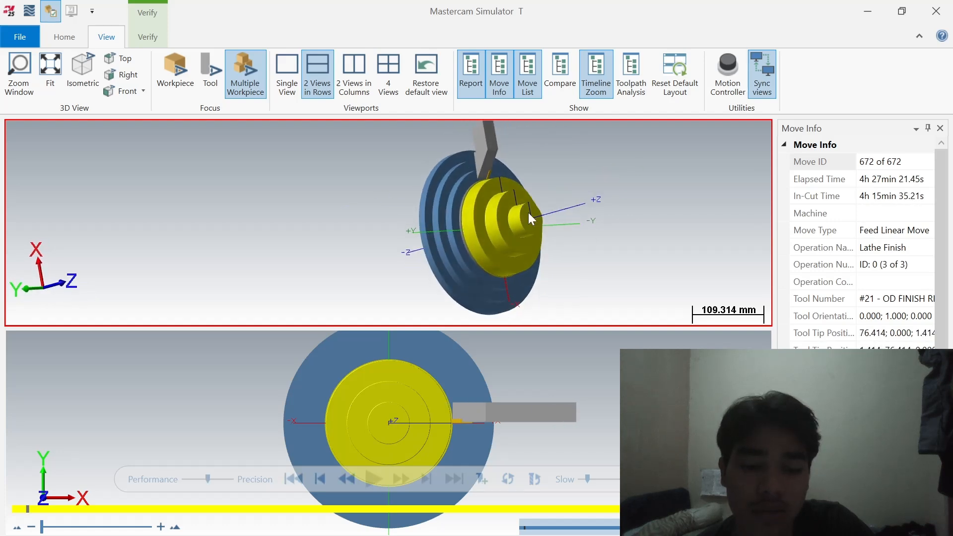
left_click(547, 357)
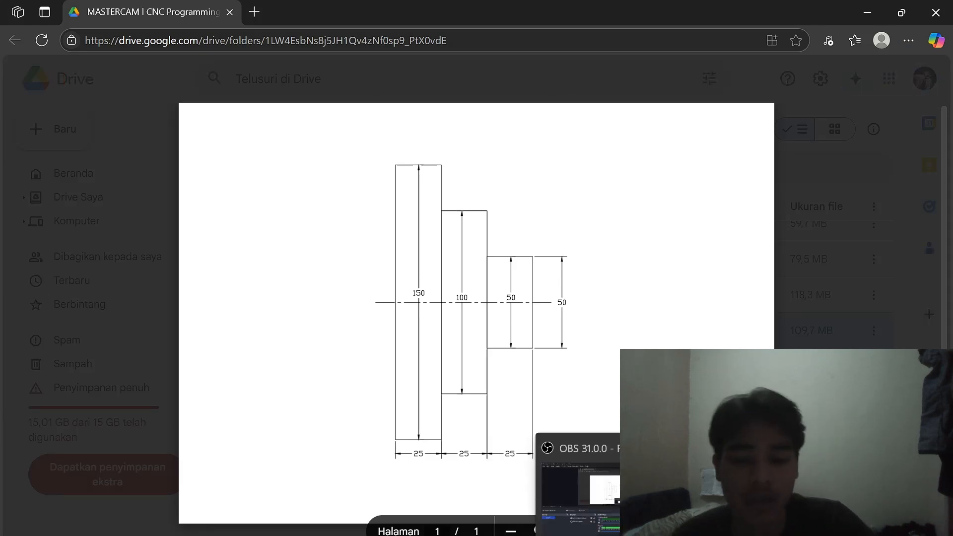
Step: Read the dimensions in the 63.5+Lathe-drill.pdf drawing in the browser and return to the empty Mastercam file
left_click(611, 534)
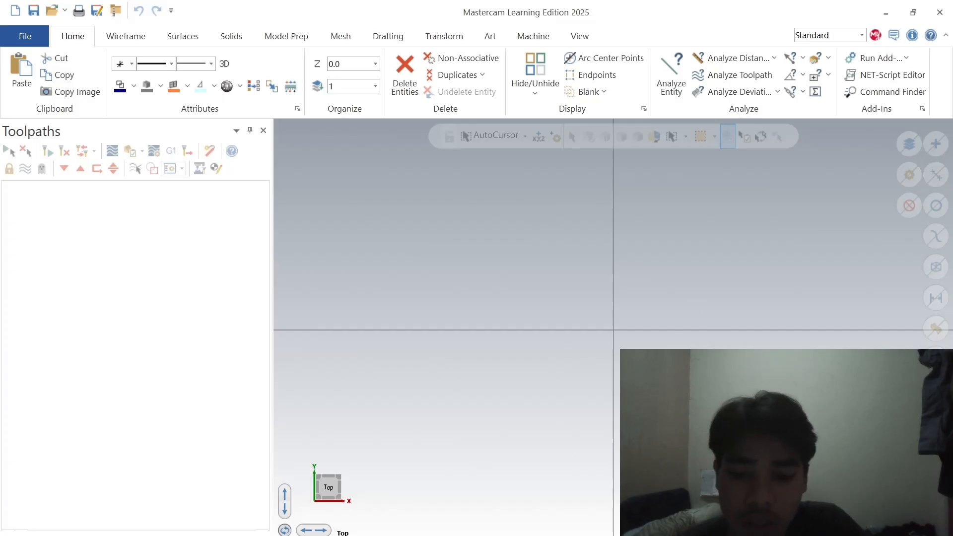
key("alt+Tab")
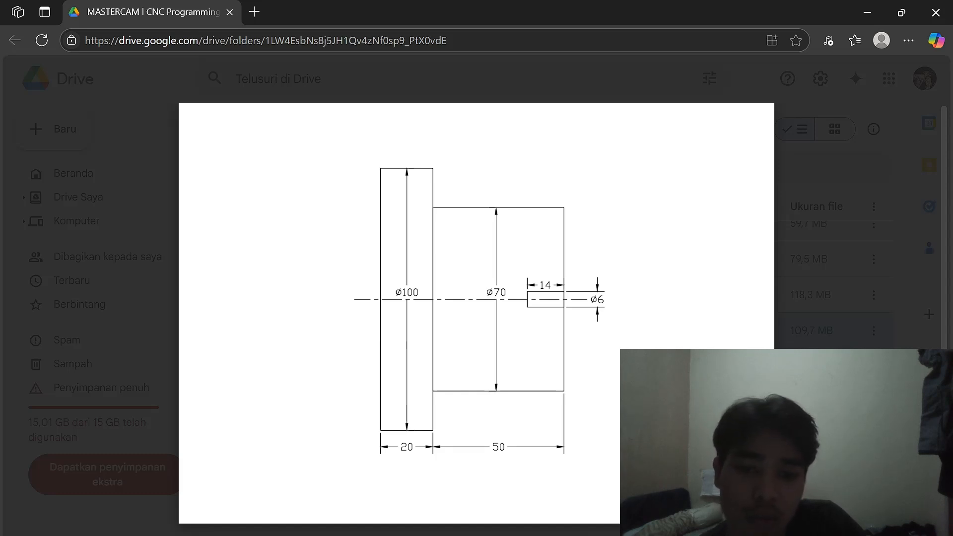
mouse_move(651, 535)
left_click(648, 501)
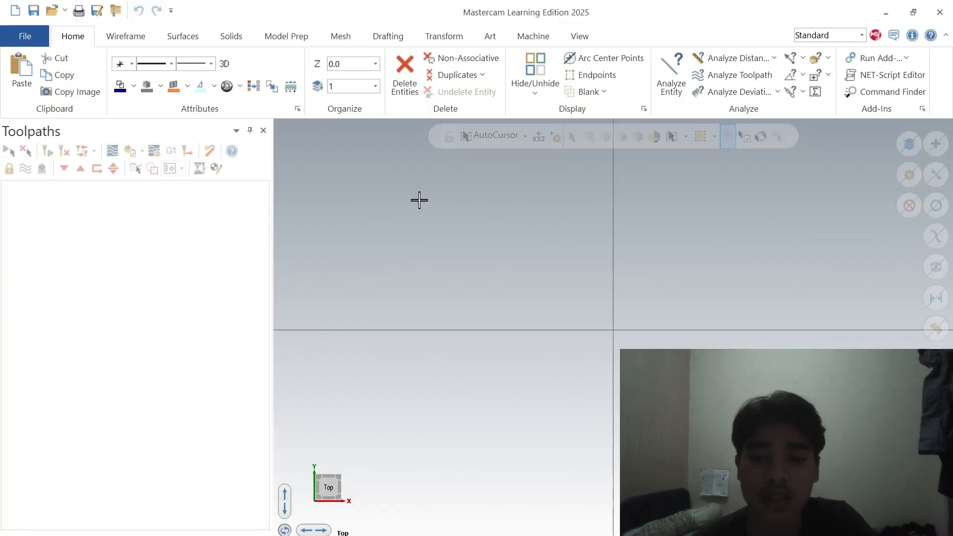
Step: Draw a 50 mm vertical line upward from the origin as the back edge of the flange
left_click(125, 37)
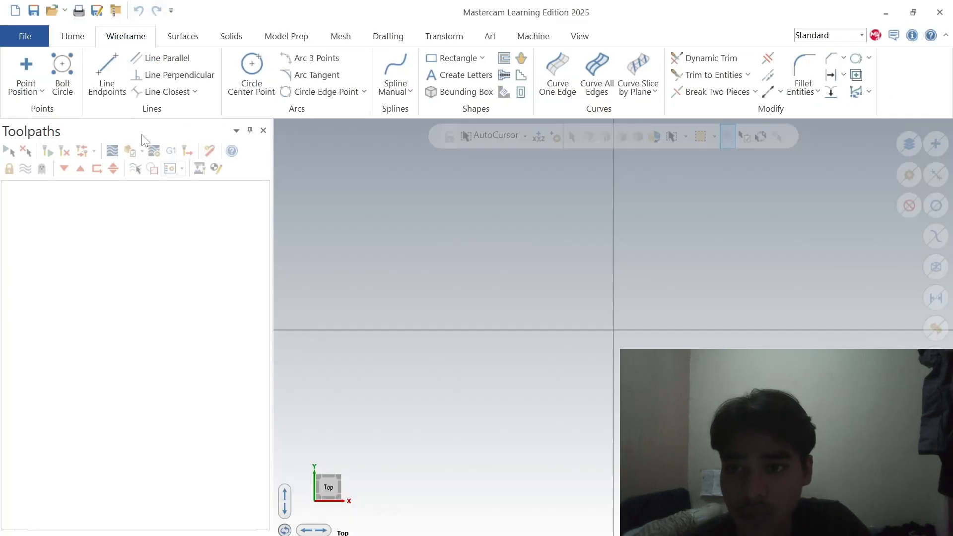
left_click(109, 74)
double_click(54, 417)
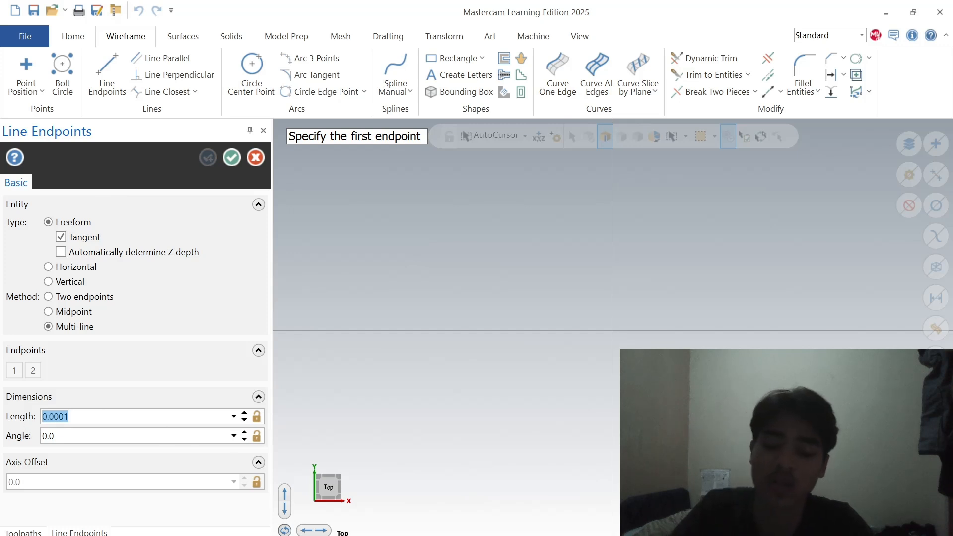
type("50")
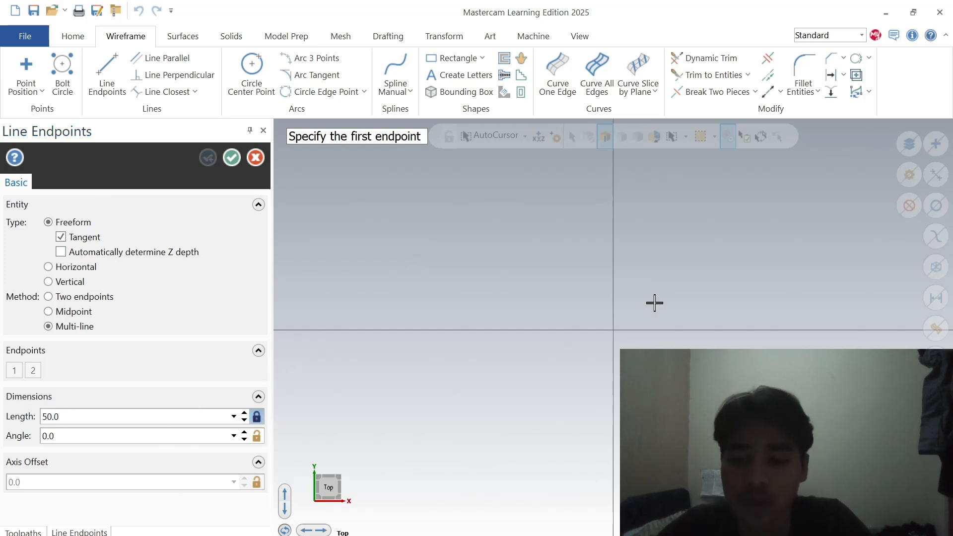
left_click(613, 329)
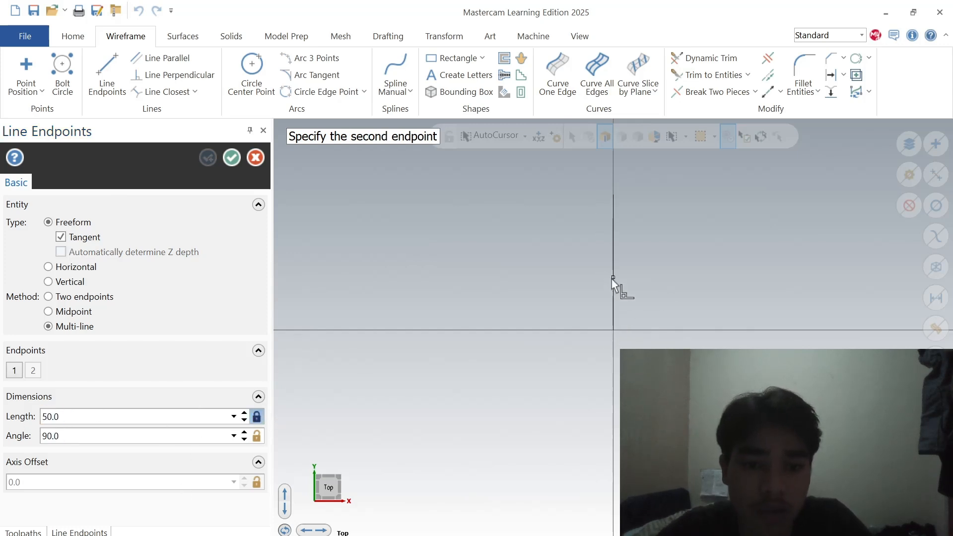
left_click(611, 282)
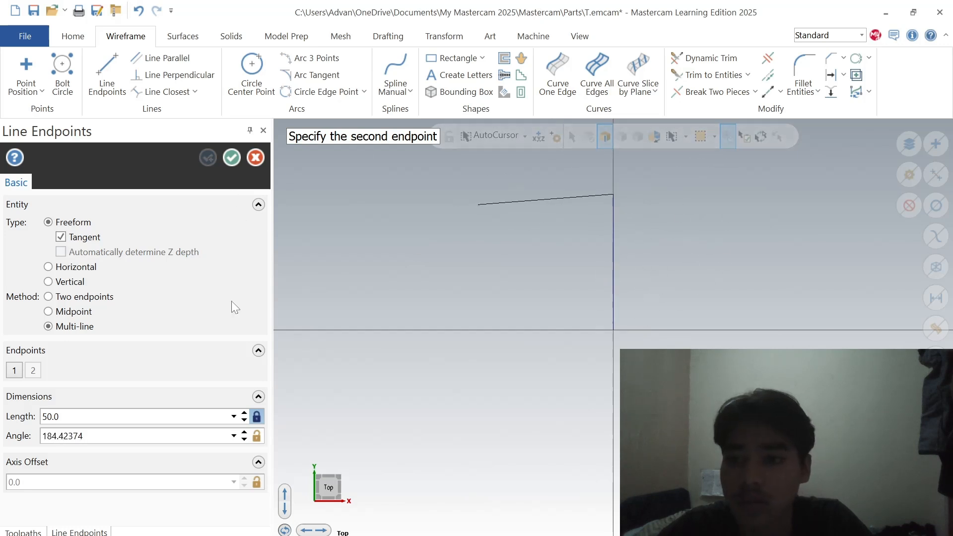
left_click(255, 158)
Step: Consult the drawing, try a 20 mm horizontal line from the vertical line's upper end, and delete it
left_click(107, 75)
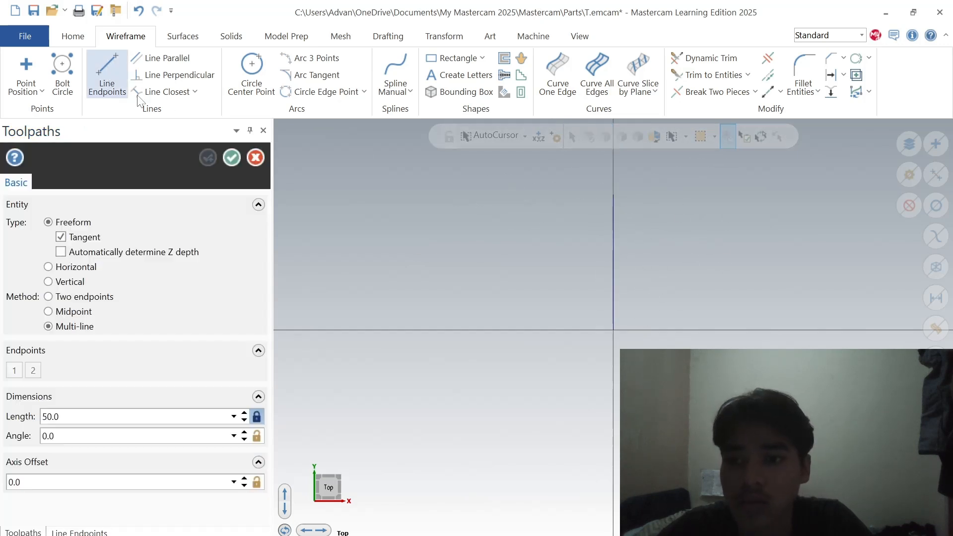
key("alt+Tab")
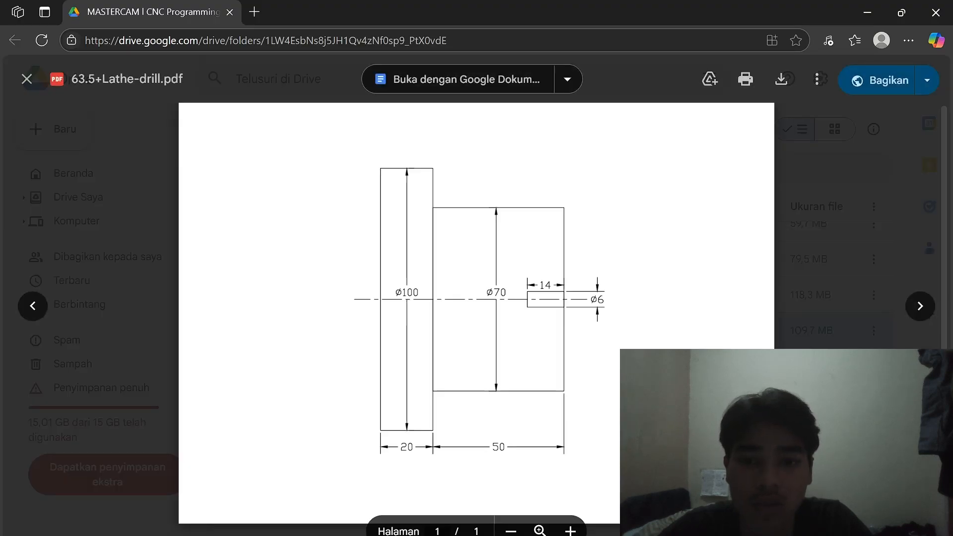
key("alt+Tab")
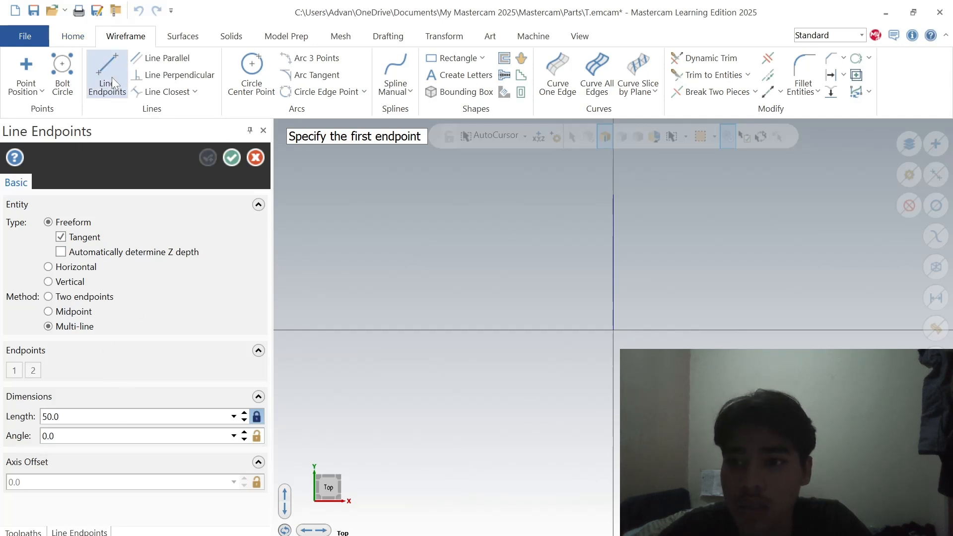
left_click_drag(70, 417, 28, 417)
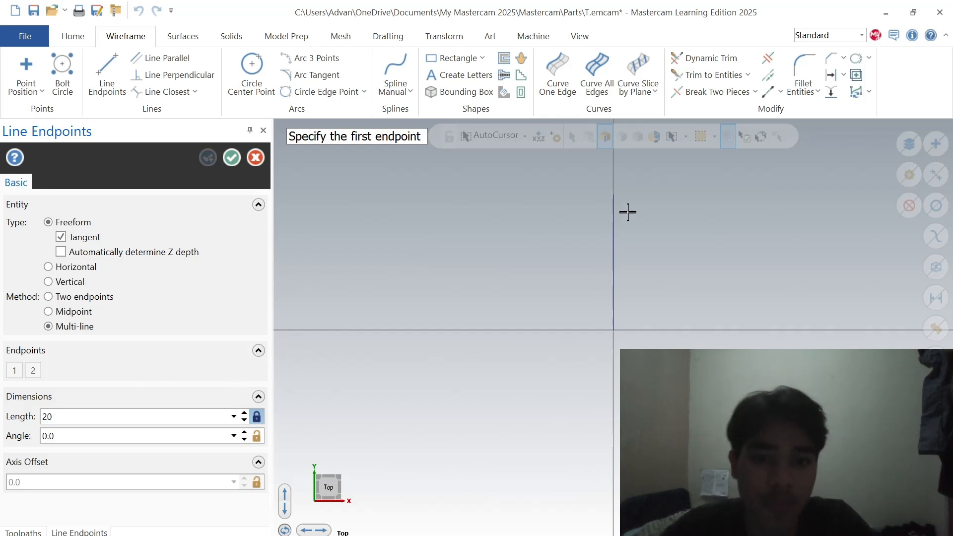
left_click(613, 194)
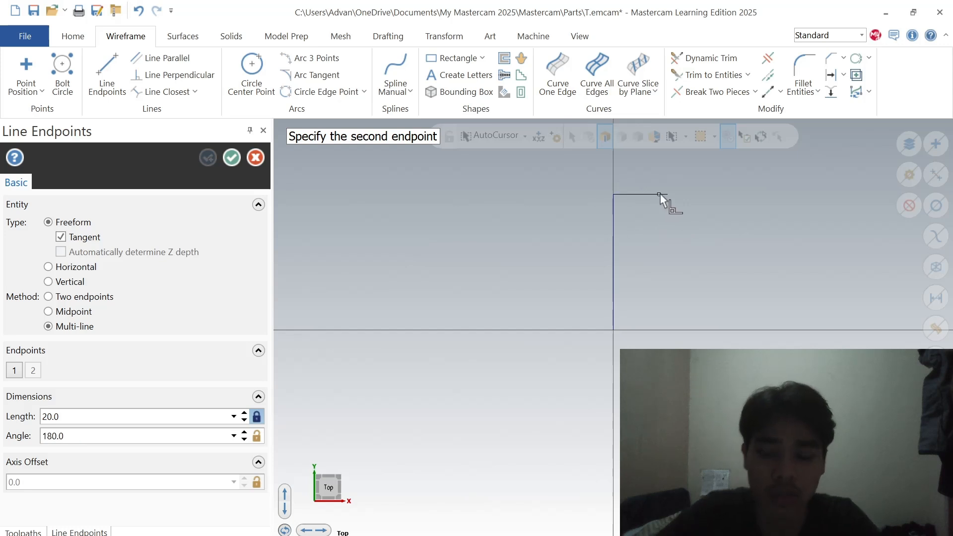
left_click(660, 195)
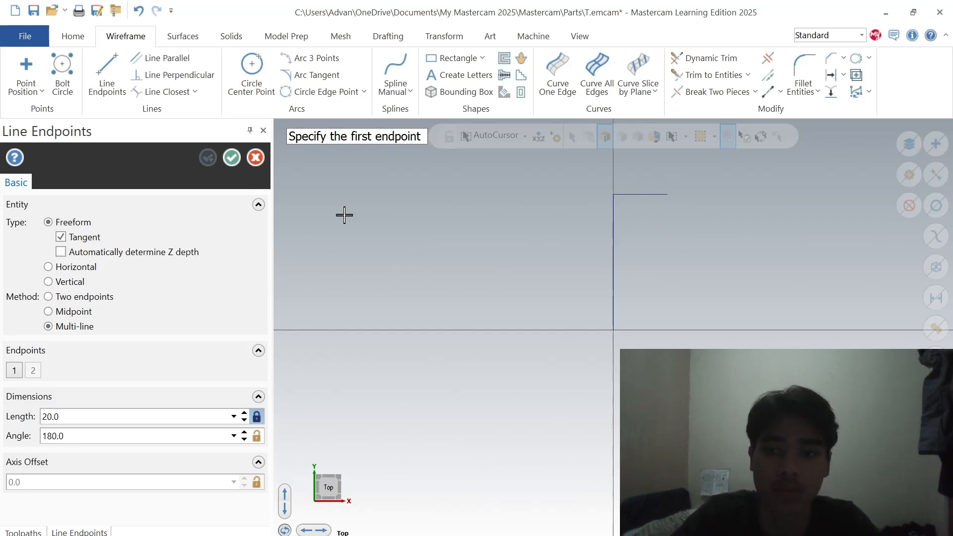
left_click(256, 157)
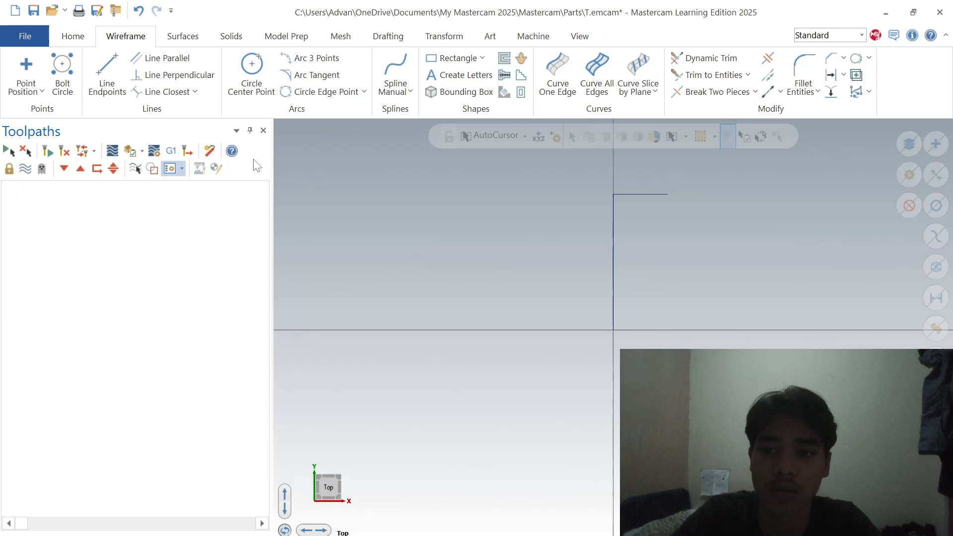
left_click(647, 194)
key("Delete")
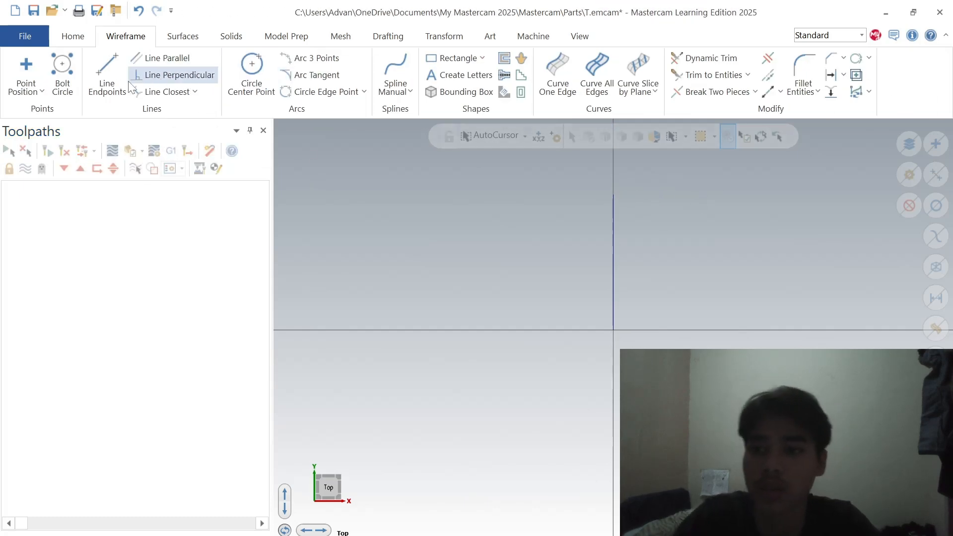
Step: Draw a 20 mm horizontal line in +X from the vertical line's upper end and continue it with a 15 mm line downward
left_click(107, 75)
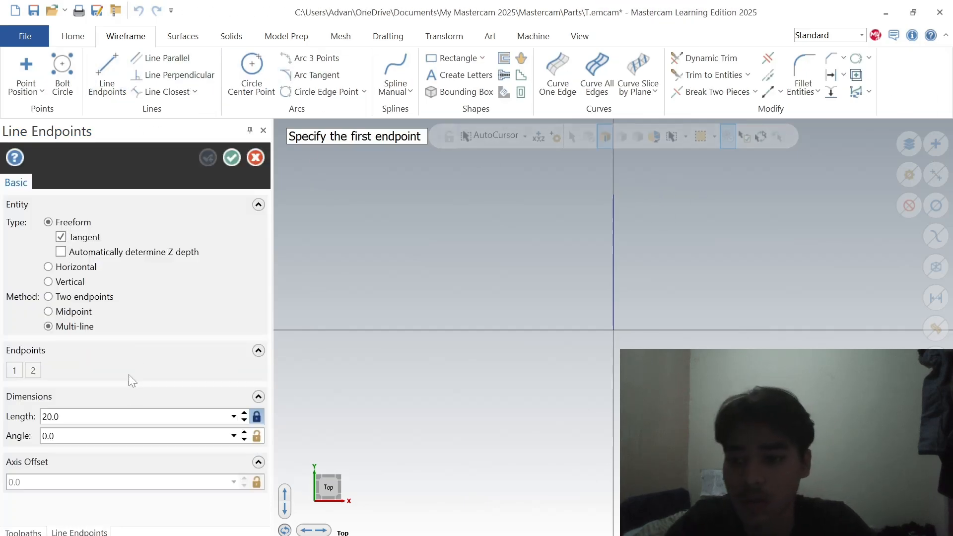
left_click(613, 194)
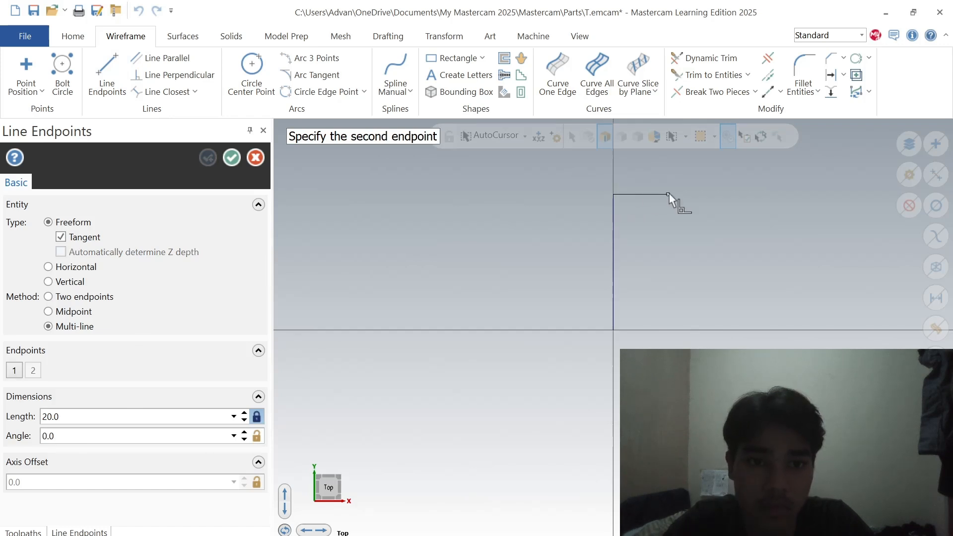
left_click(669, 195)
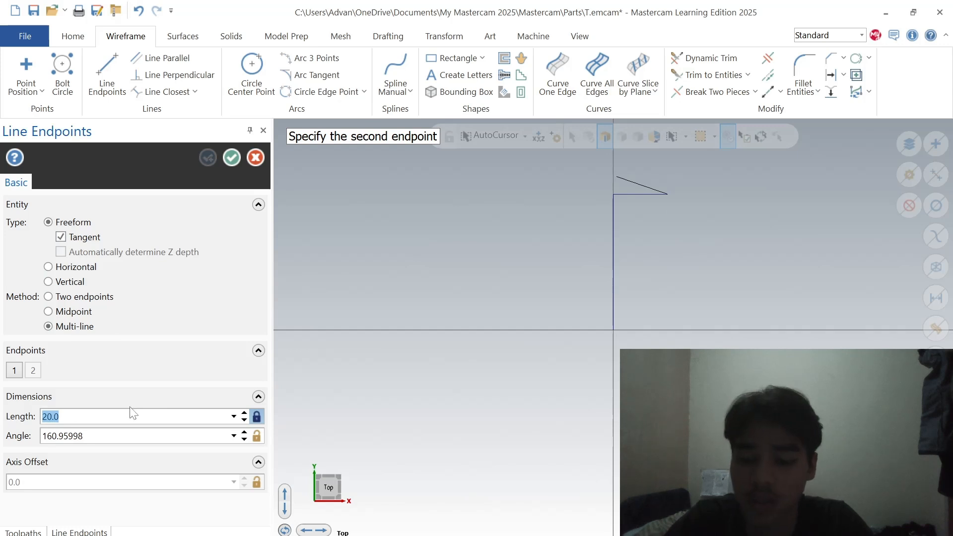
type("15")
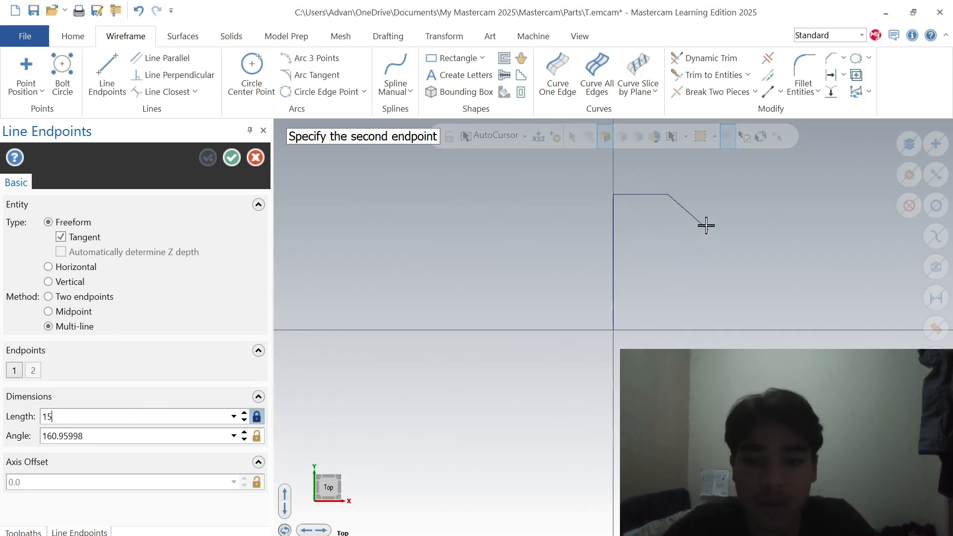
key("Return")
left_click(667, 231)
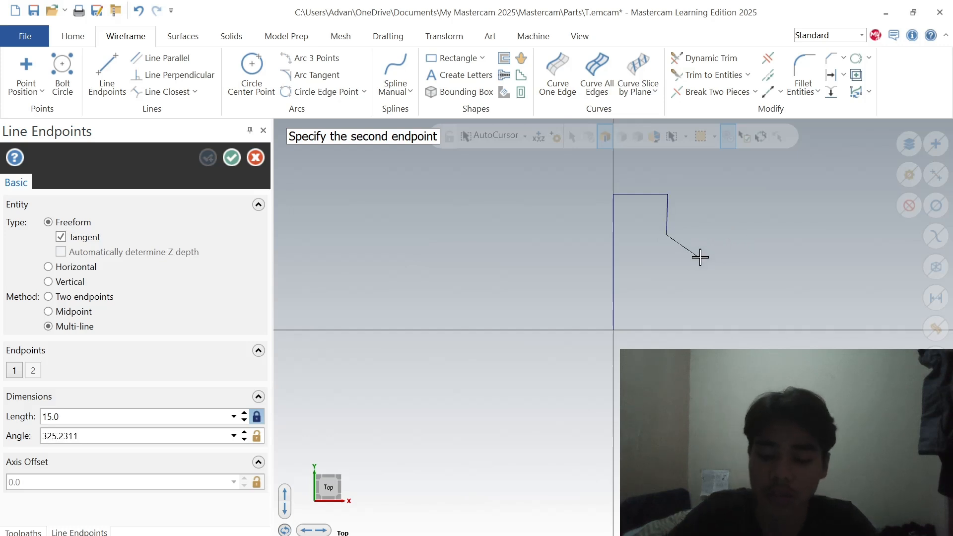
Step: Check the drawing and continue the profile with a 50 mm horizontal line in +X from the lower end of the 15 mm line
key("alt+Tab")
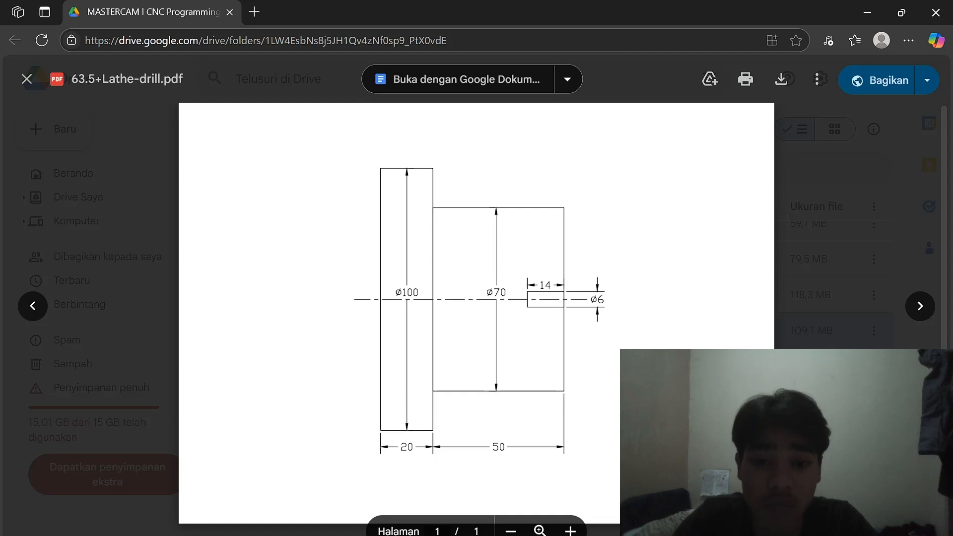
key("alt+Tab")
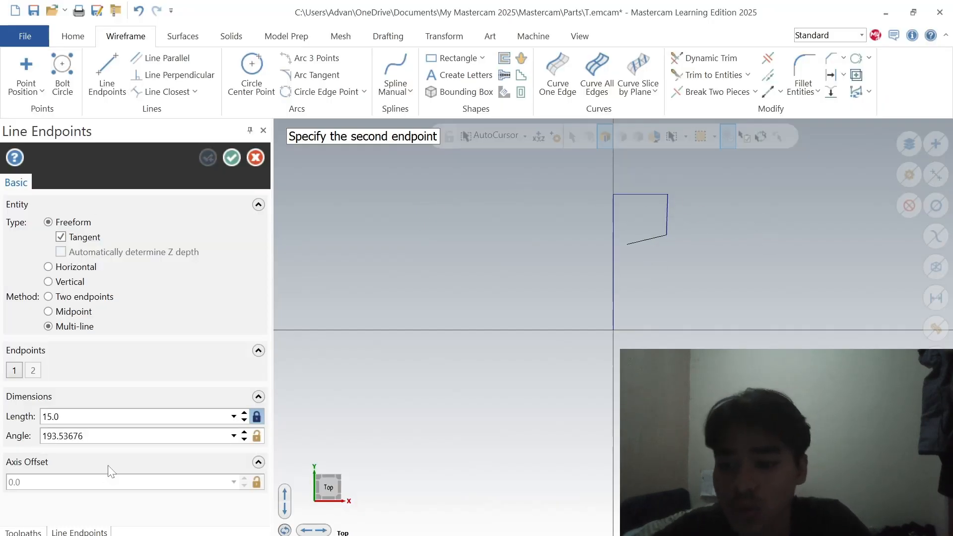
left_click(94, 417)
type("50")
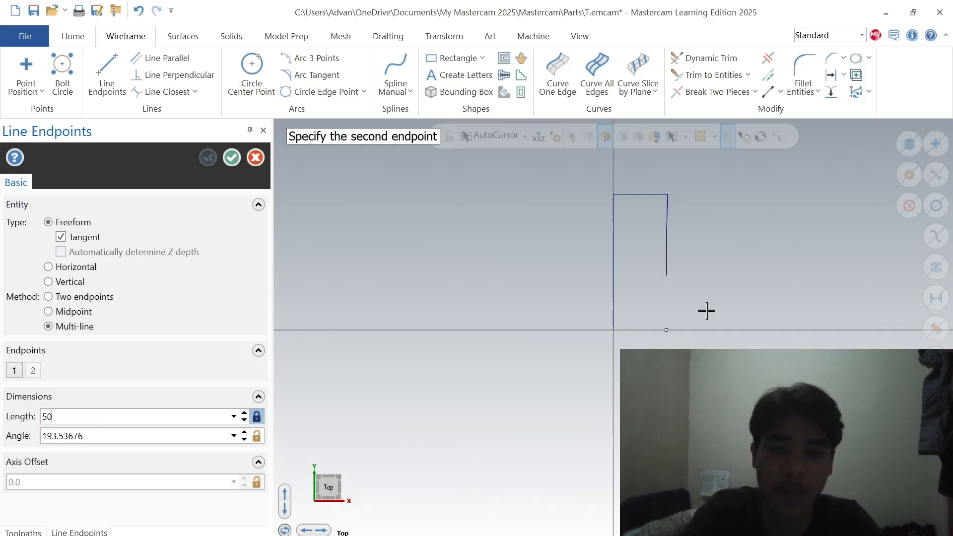
left_click(706, 311)
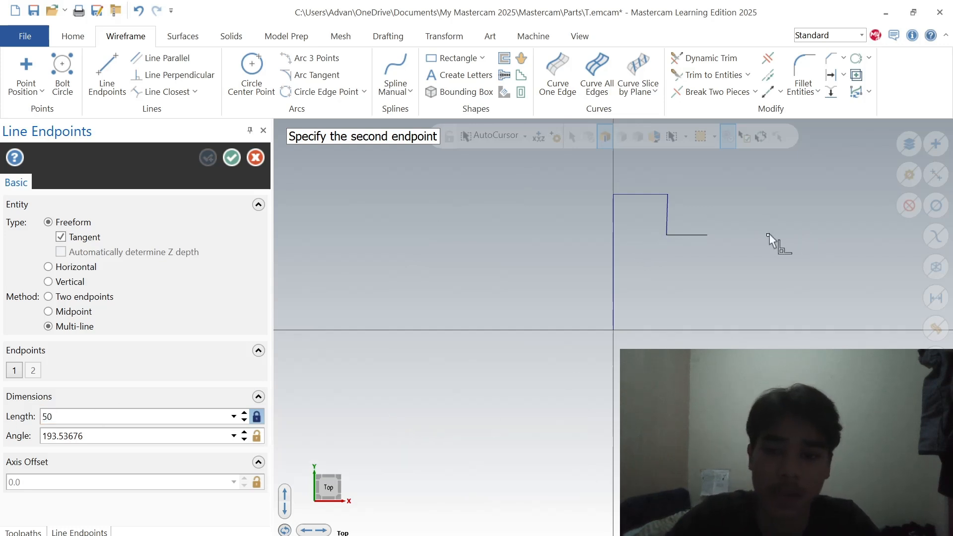
key("Return")
left_click(821, 235)
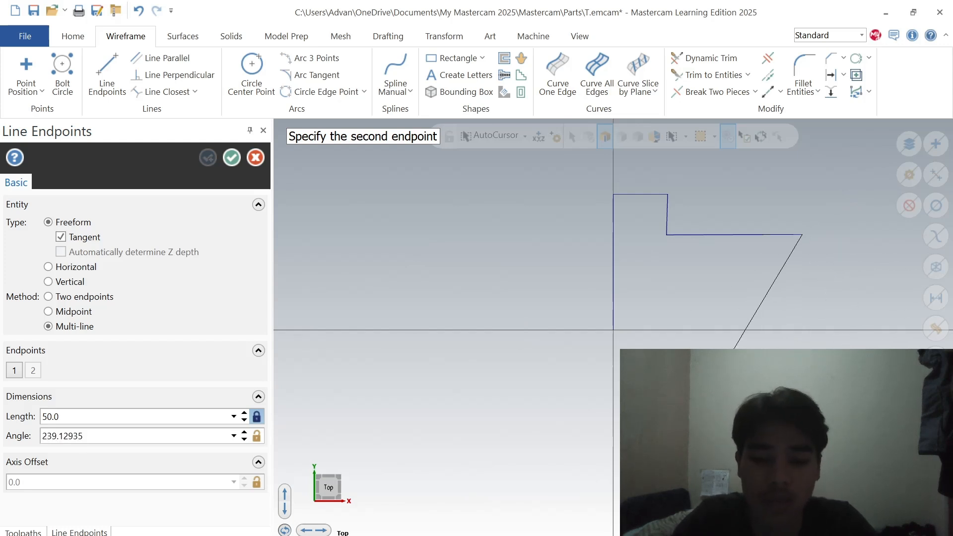
Step: Check the drawing and end the profile with a 32 mm line running down and slightly outward from the outer end of the 50 mm line
left_click(480, 533)
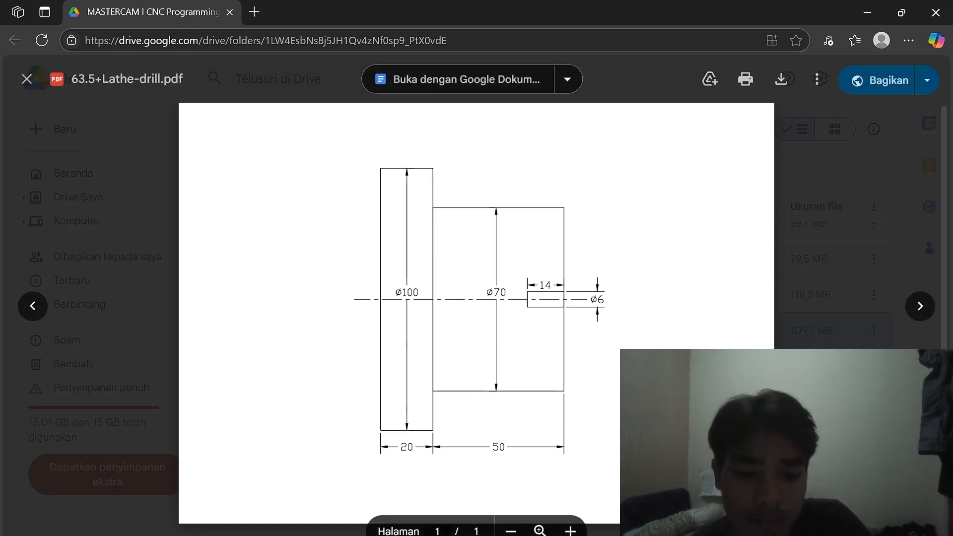
key("alt+Tab")
double_click(50, 416)
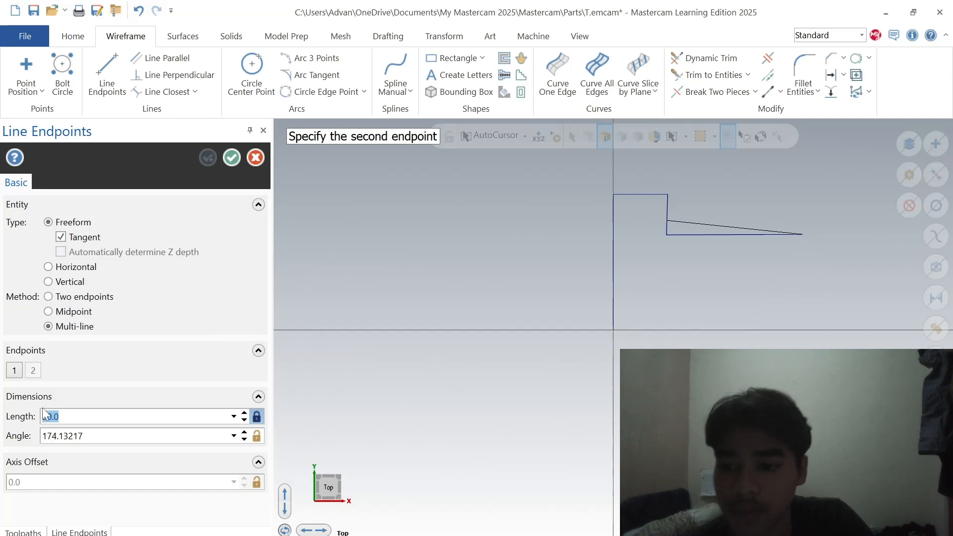
type("32")
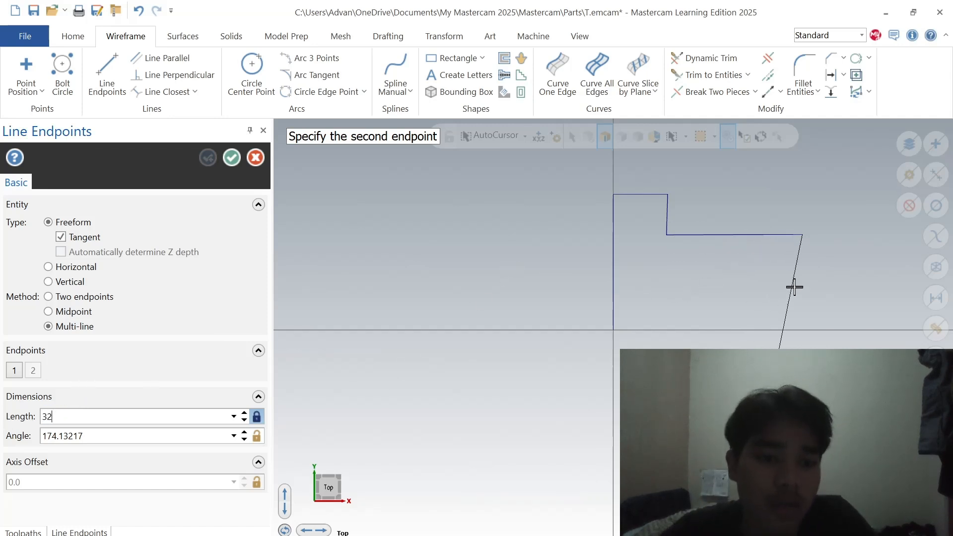
left_click(810, 287)
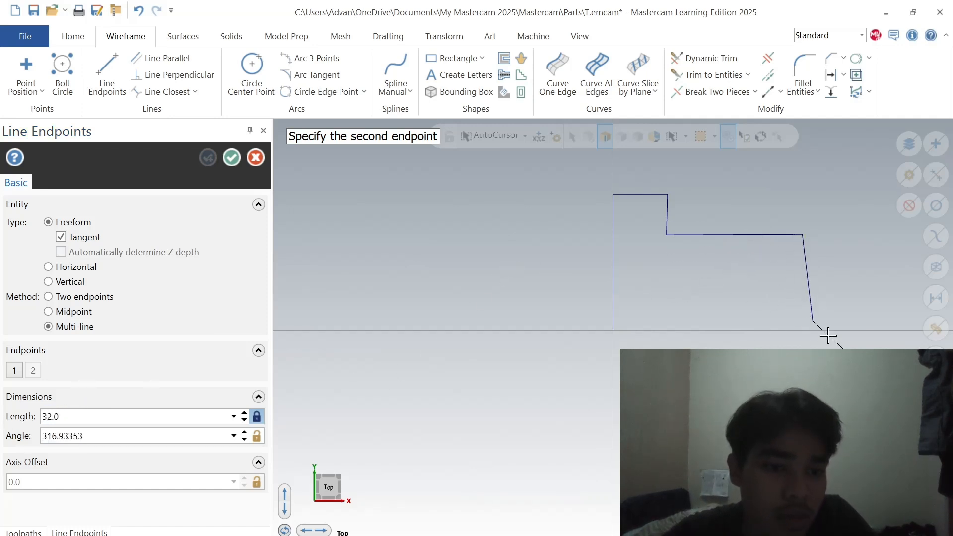
left_click(263, 164)
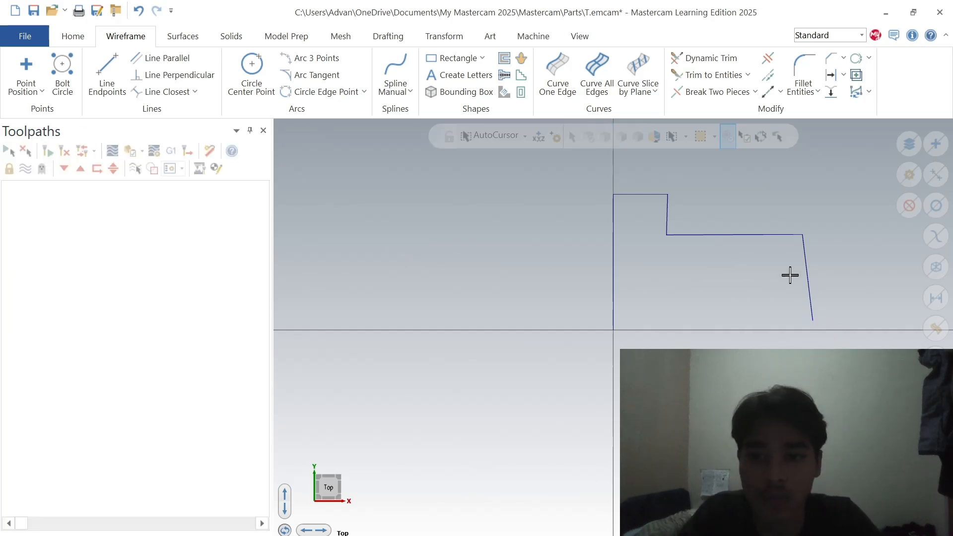
Step: Replace the slanted 32 mm line with a vertical 32 mm line running down from the outer end of the 50 mm line
left_click(810, 294)
key("Delete")
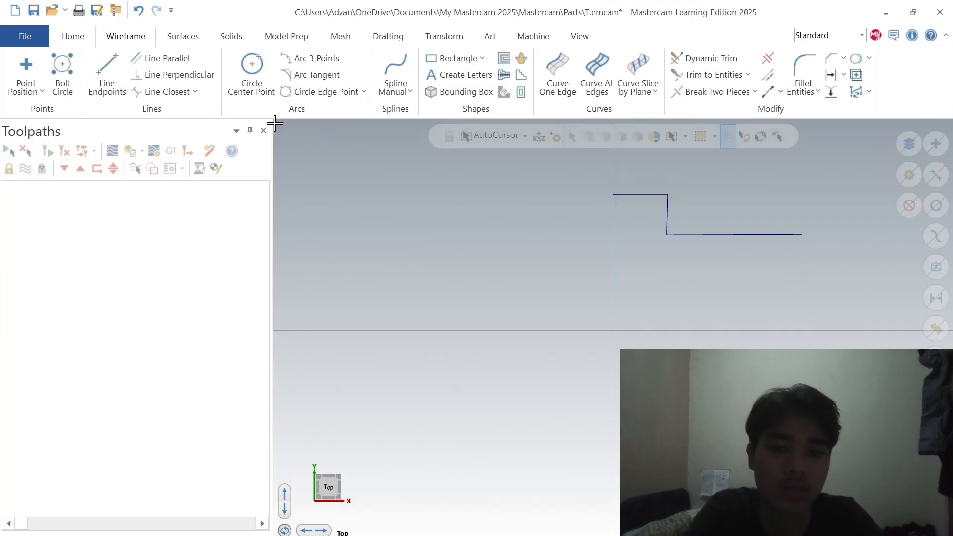
left_click(114, 67)
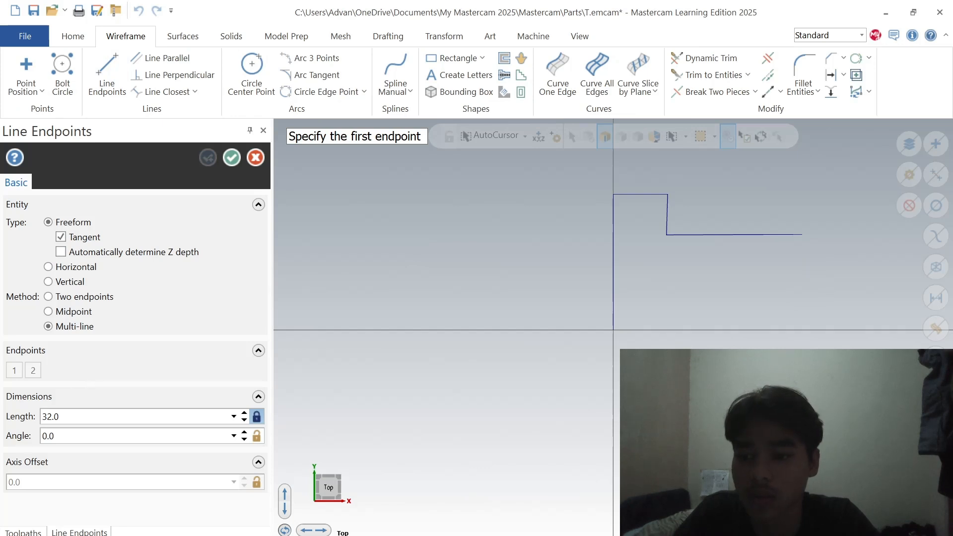
left_click(803, 235)
left_click(797, 279)
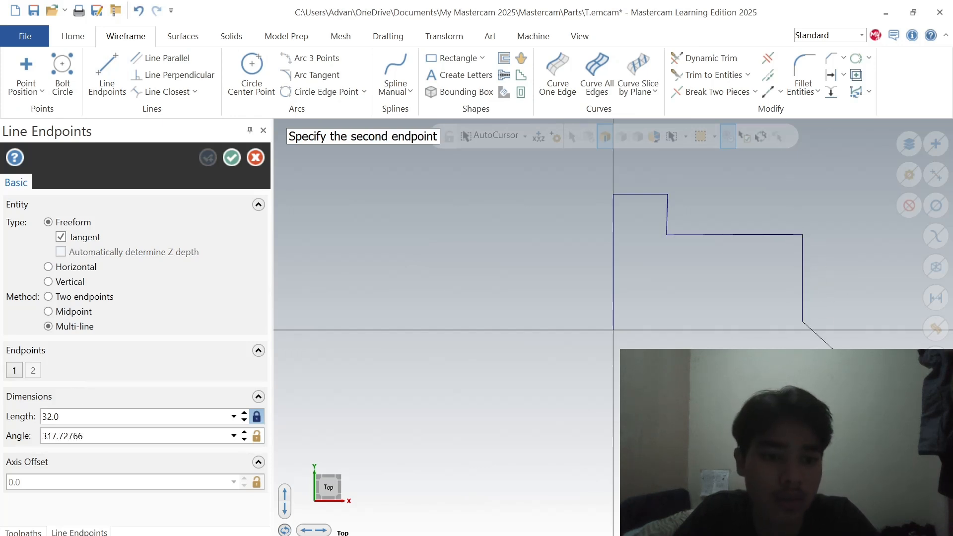
Step: Draw a 14 mm line in -X from the lower end of the 32 mm line, deleting the slanted attempt and redrawing it horizontal
double_click(50, 416)
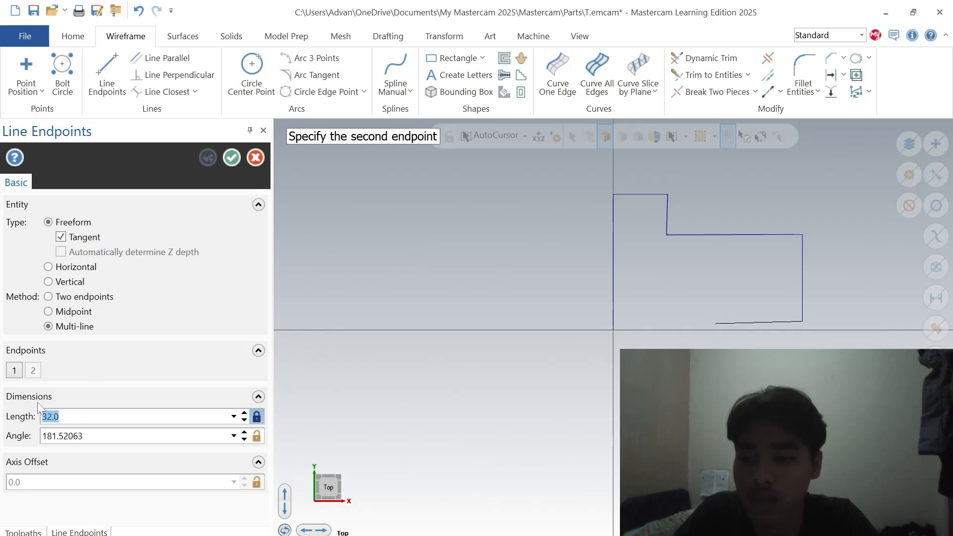
type("14")
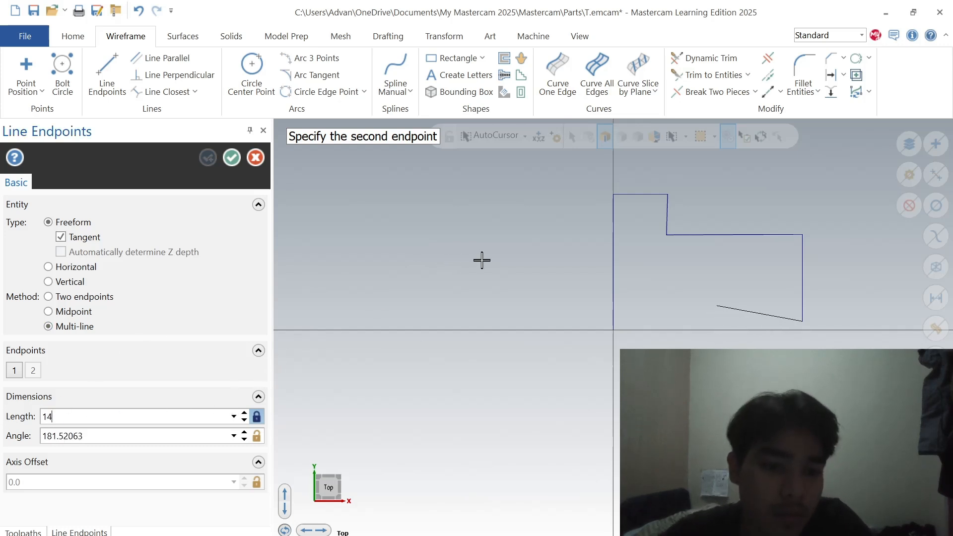
left_click(723, 321)
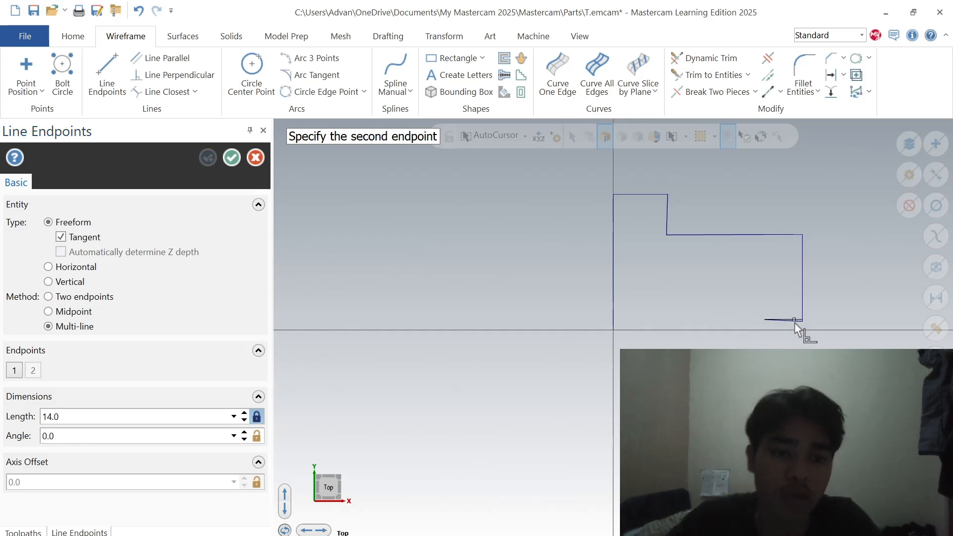
left_click(257, 156)
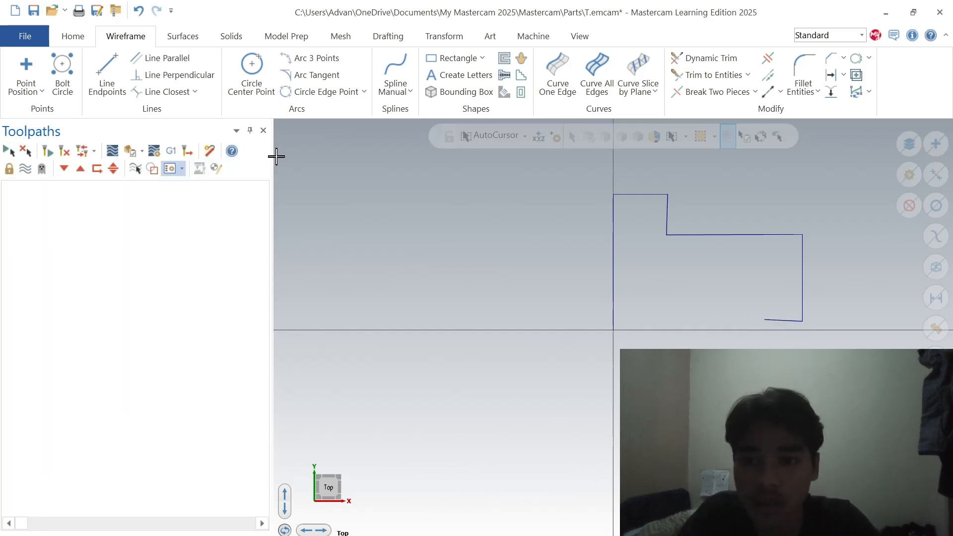
left_click(790, 323)
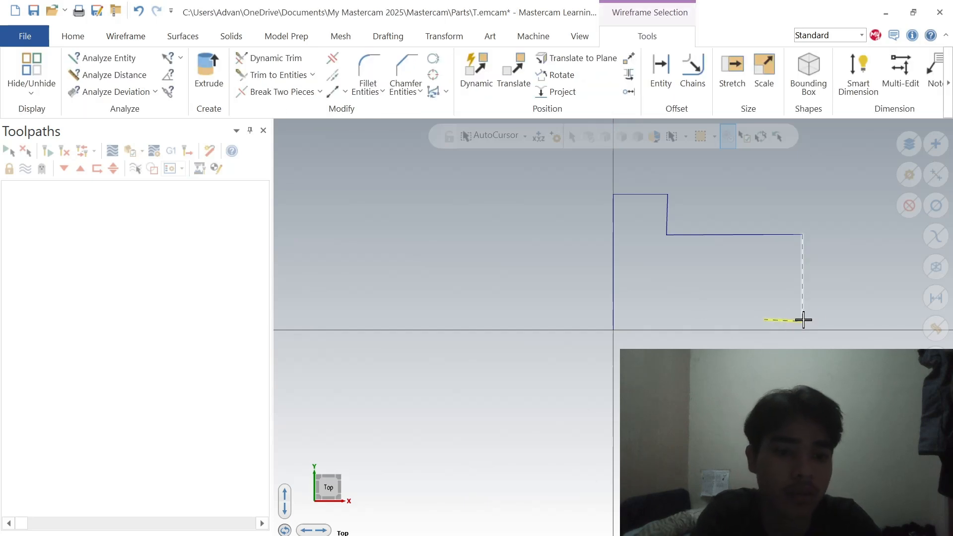
key("Delete")
left_click(111, 67)
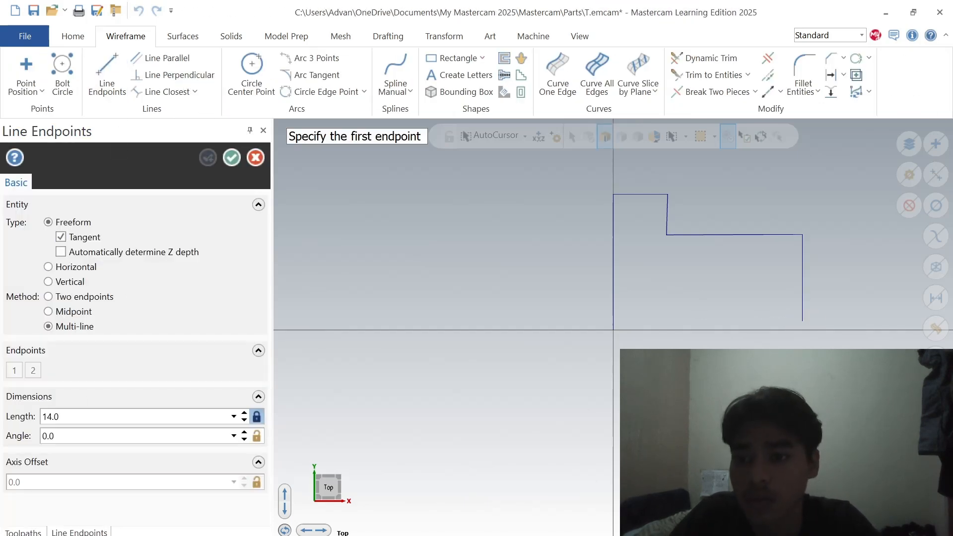
left_click(803, 322)
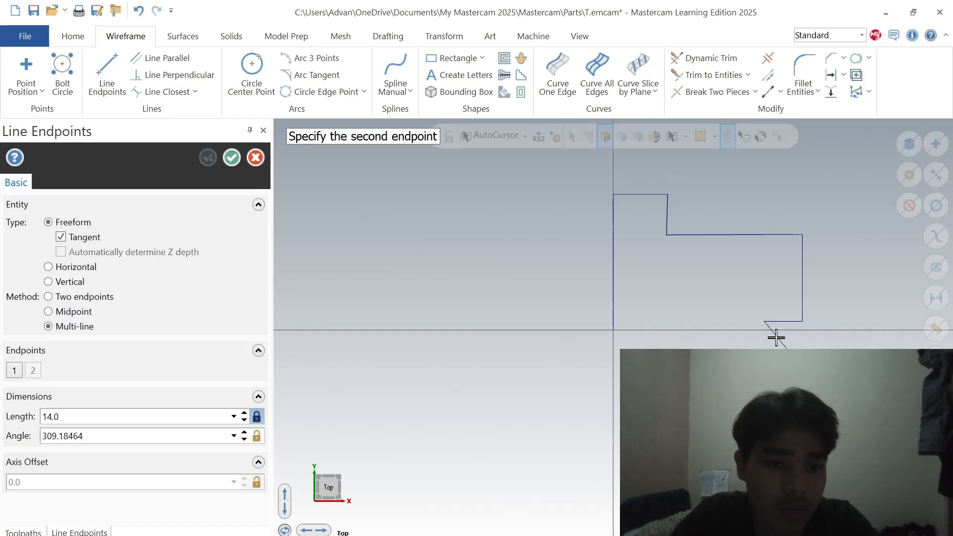
left_click(764, 322)
Step: Draw a 3 mm line down from the inner end of the 14 mm line, deleting the slanted attempt and redrawing it vertical
left_click(69, 416)
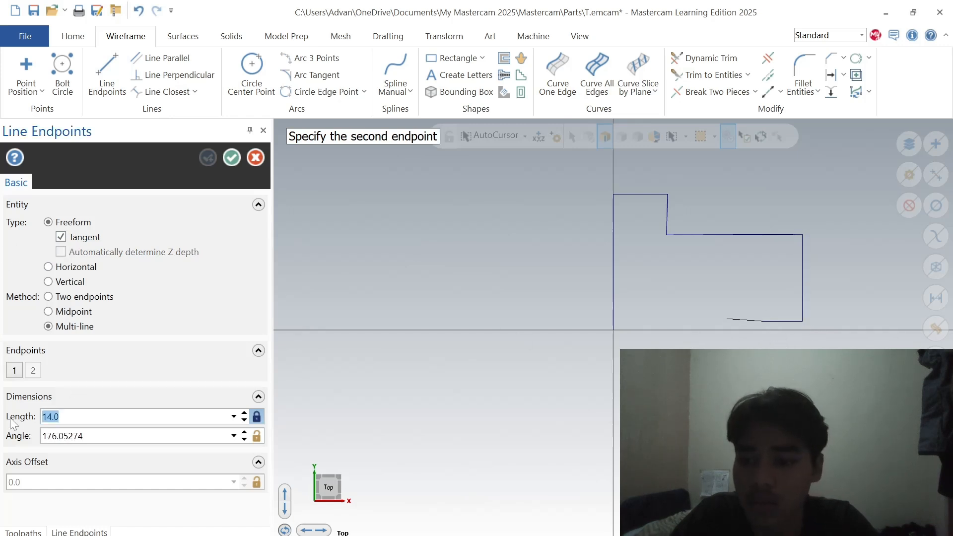
type("3")
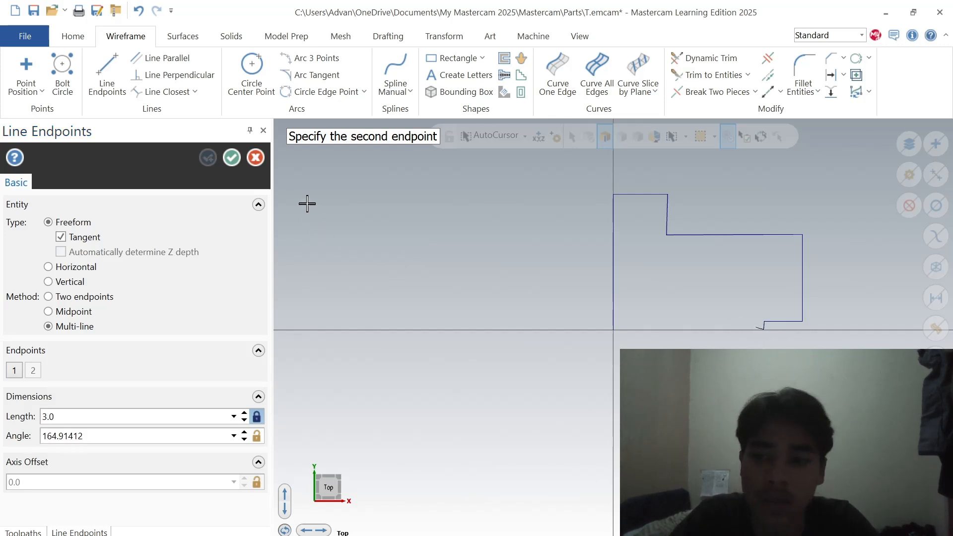
left_click(256, 157)
left_click(764, 326)
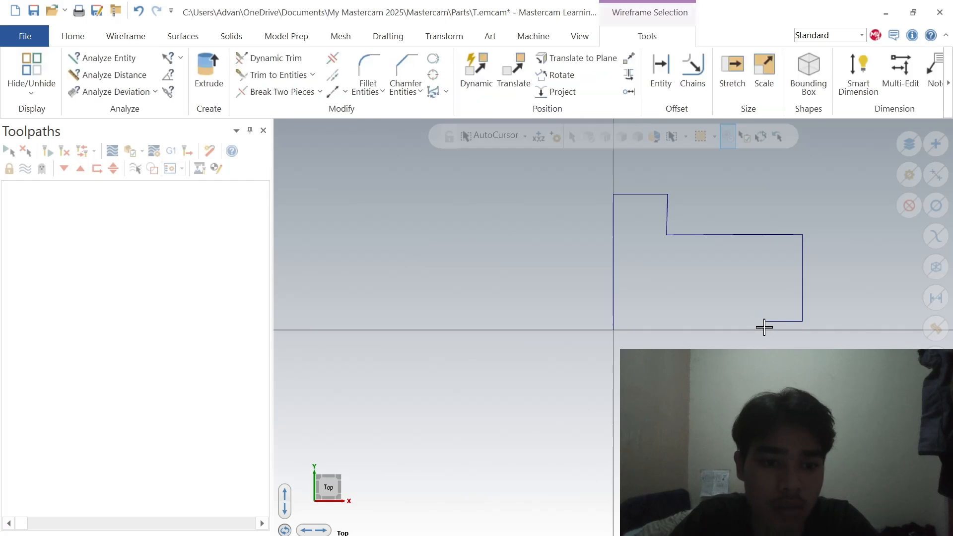
key("Delete")
left_click(108, 67)
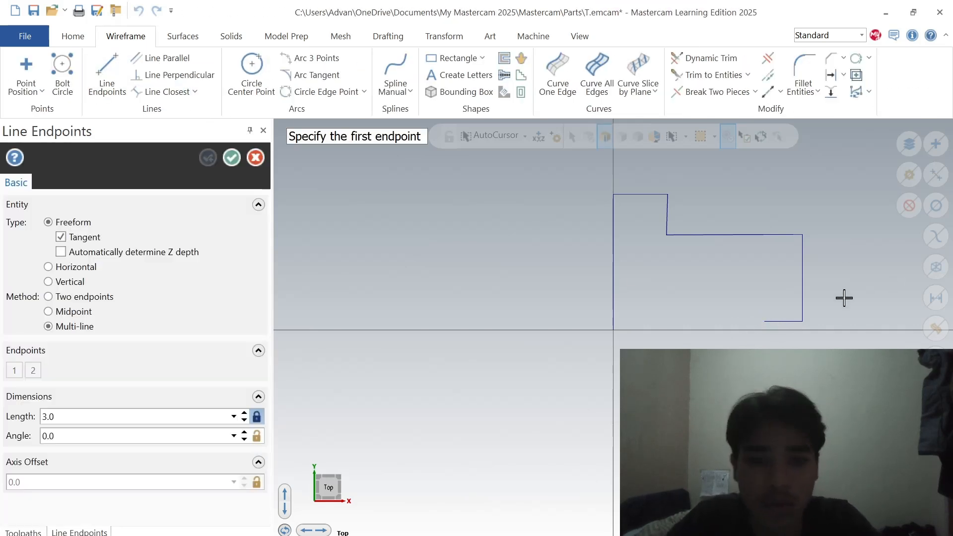
left_click(763, 321)
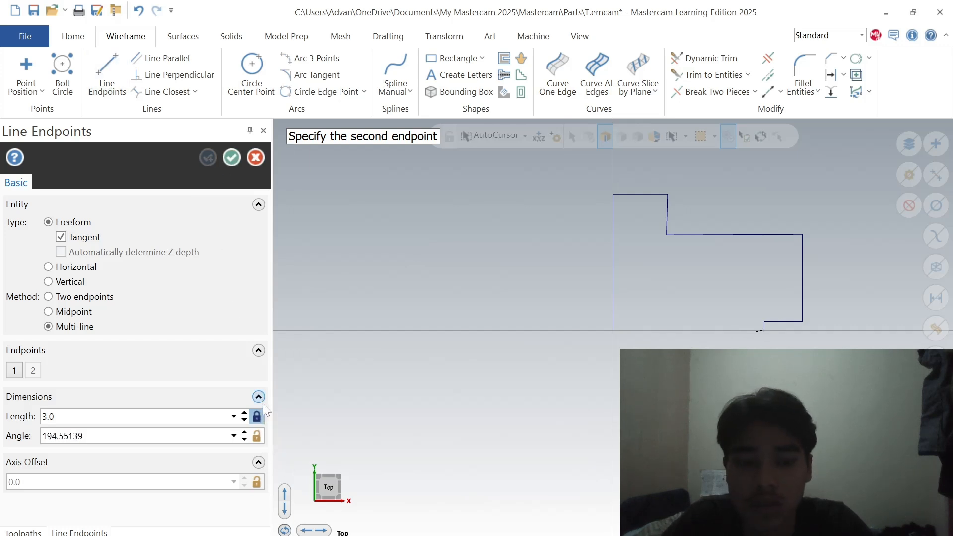
left_click(229, 158)
Step: Close the profile with a line from the lower end of the 3 mm line to the origin
left_click(114, 68)
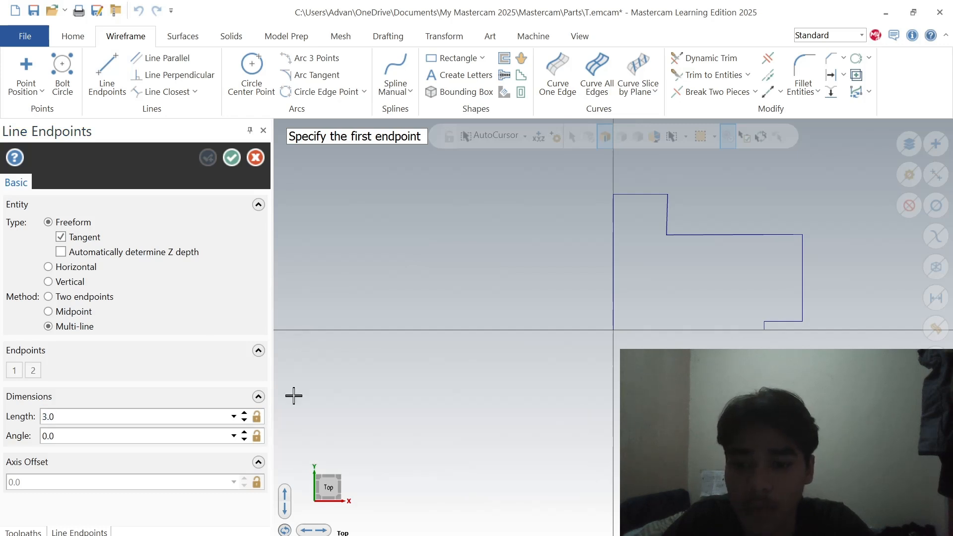
left_click(764, 329)
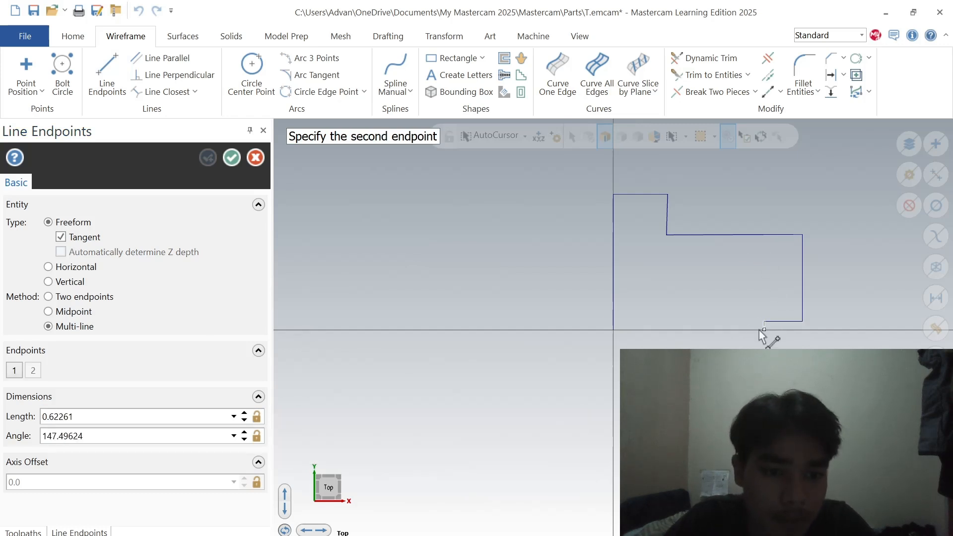
left_click(614, 330)
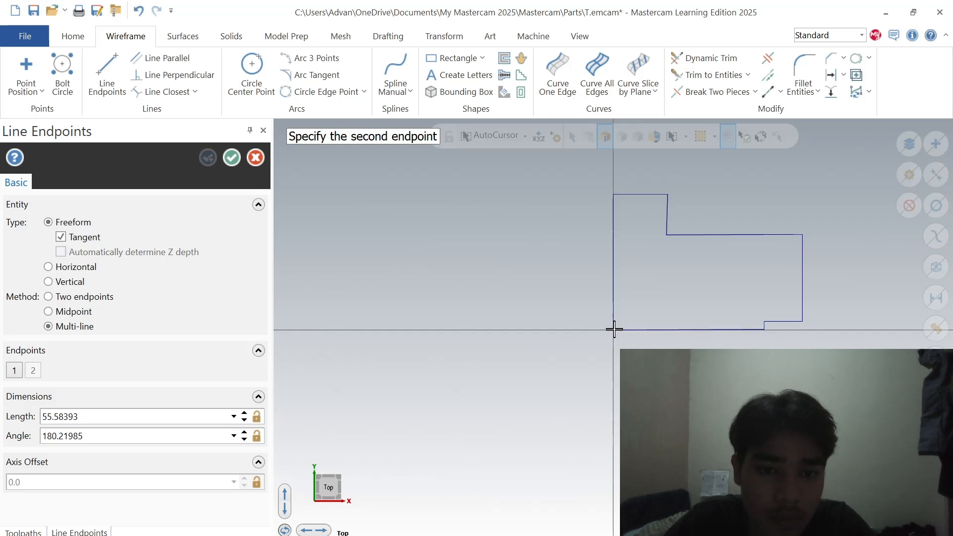
left_click(232, 157)
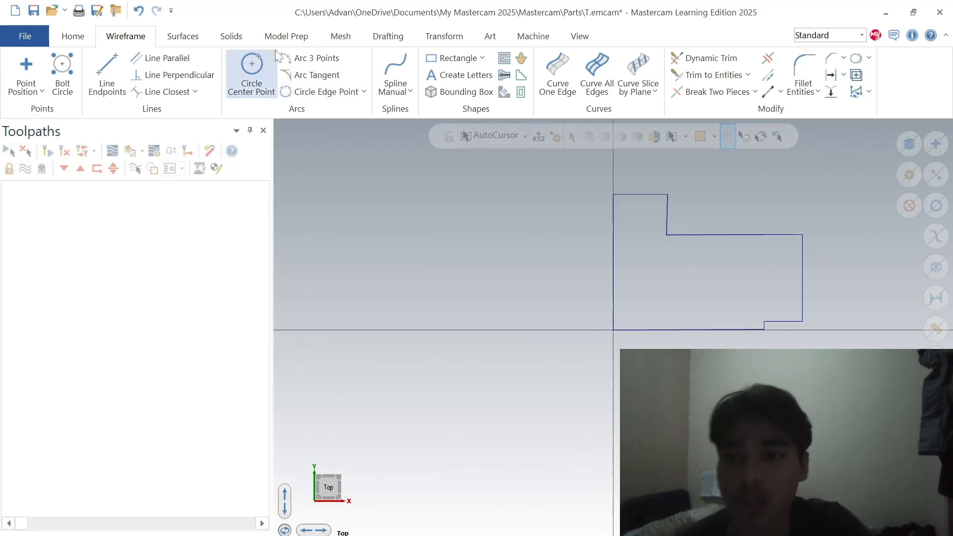
Step: Revolve the closed profile chain 360 degrees about its long bottom line along the X axis as a new solid body
left_click(231, 36)
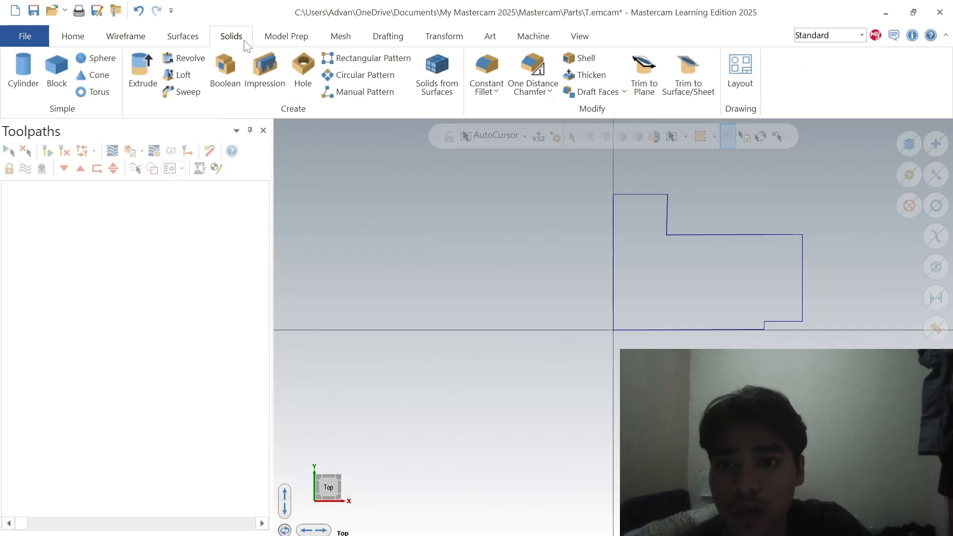
left_click(184, 58)
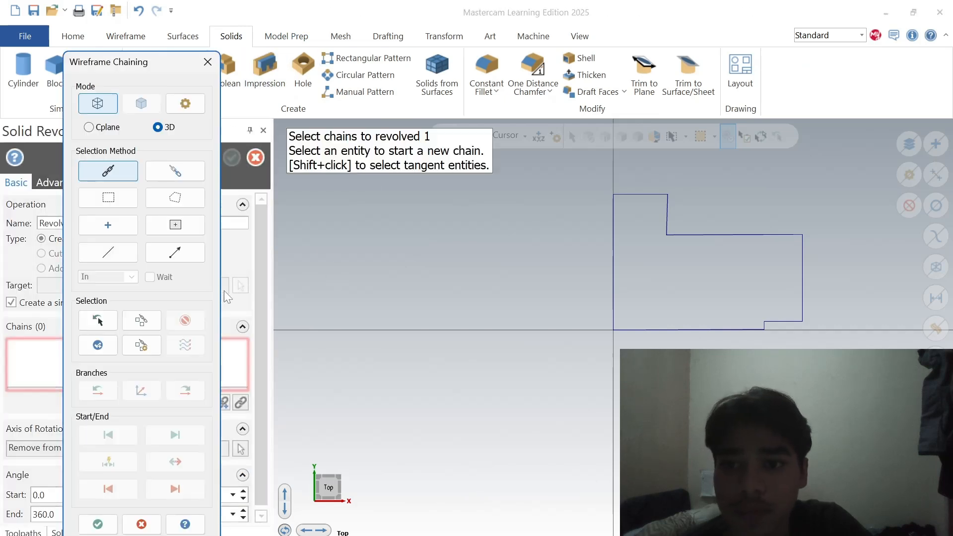
left_click(614, 301)
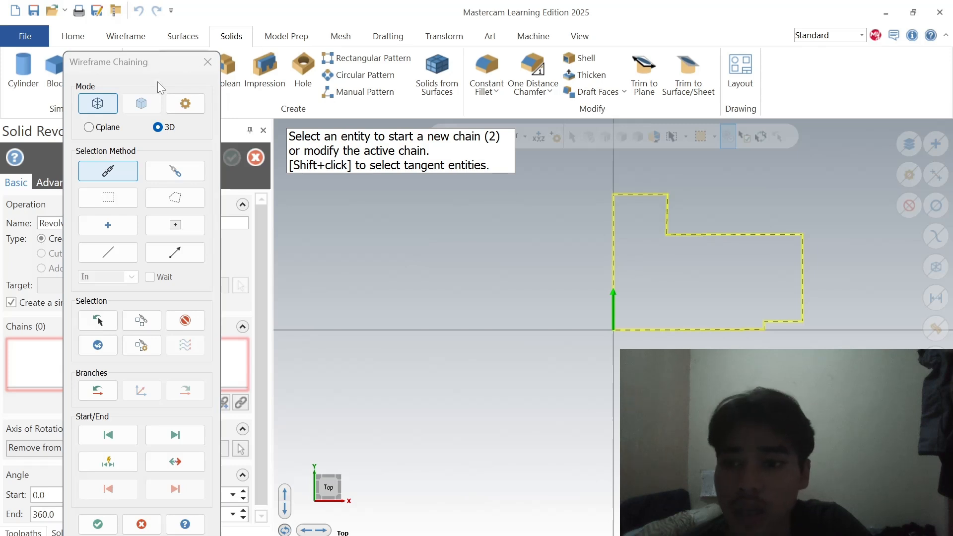
left_click(98, 523)
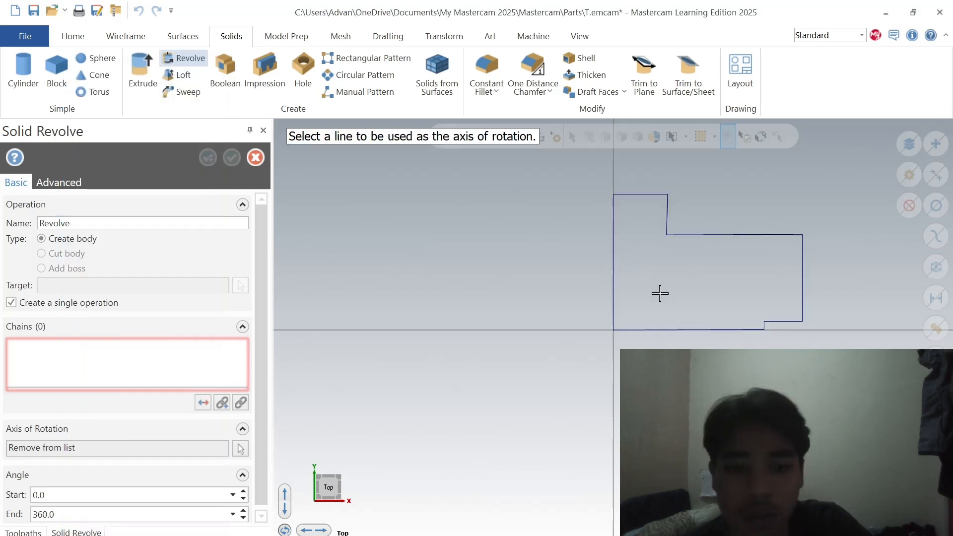
left_click(687, 330)
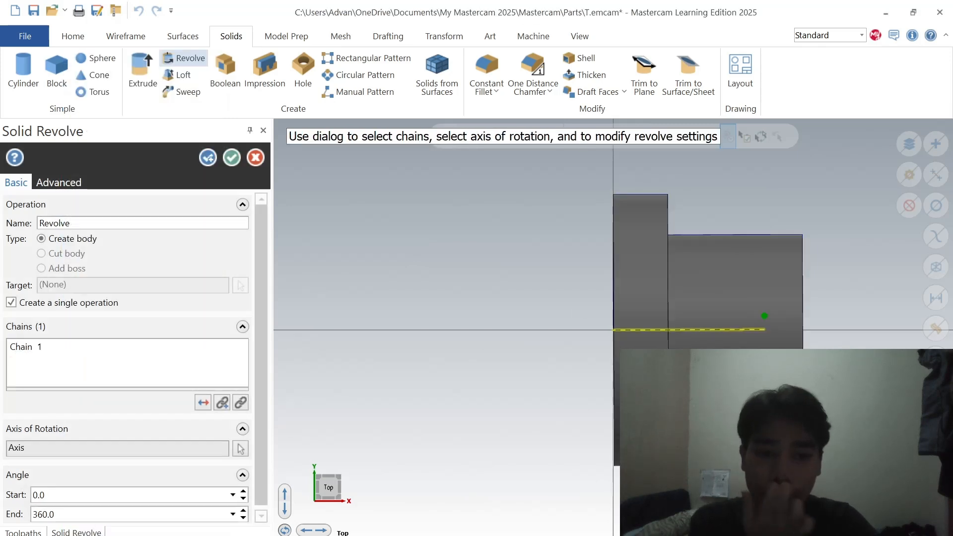
middle_click_drag(687, 330, 566, 350)
left_click_drag(316, 488, 341, 497)
left_click(325, 486)
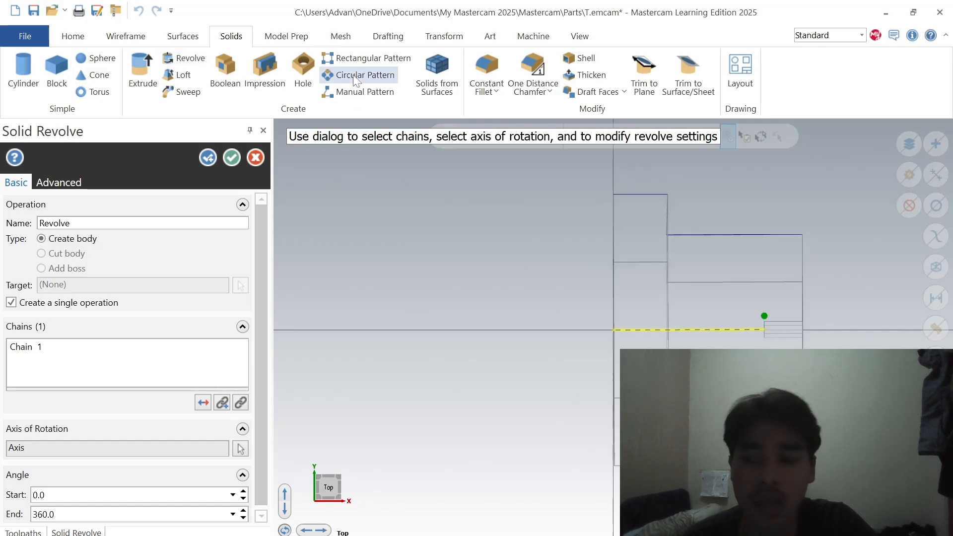
left_click(232, 159)
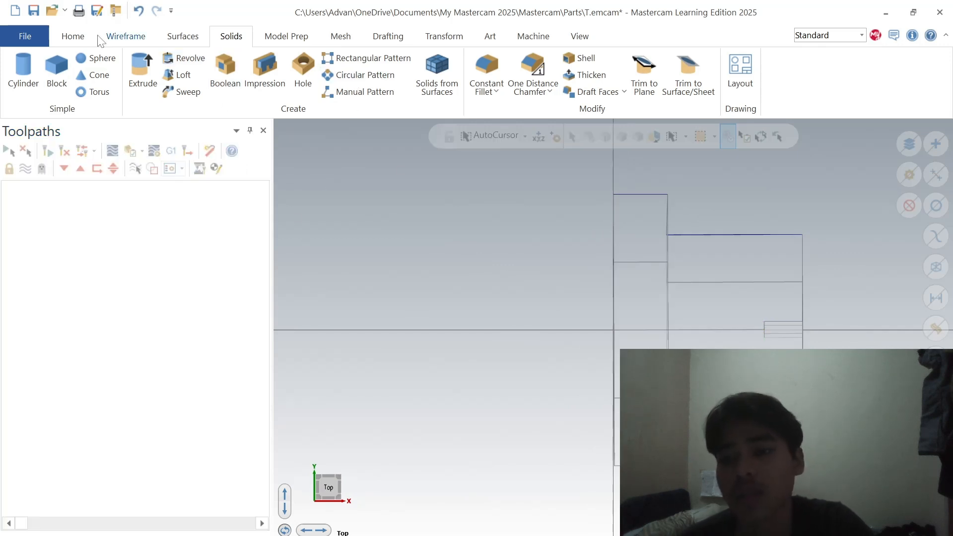
Step: Add the default metric lathe machine group for programming the part
left_click(533, 36)
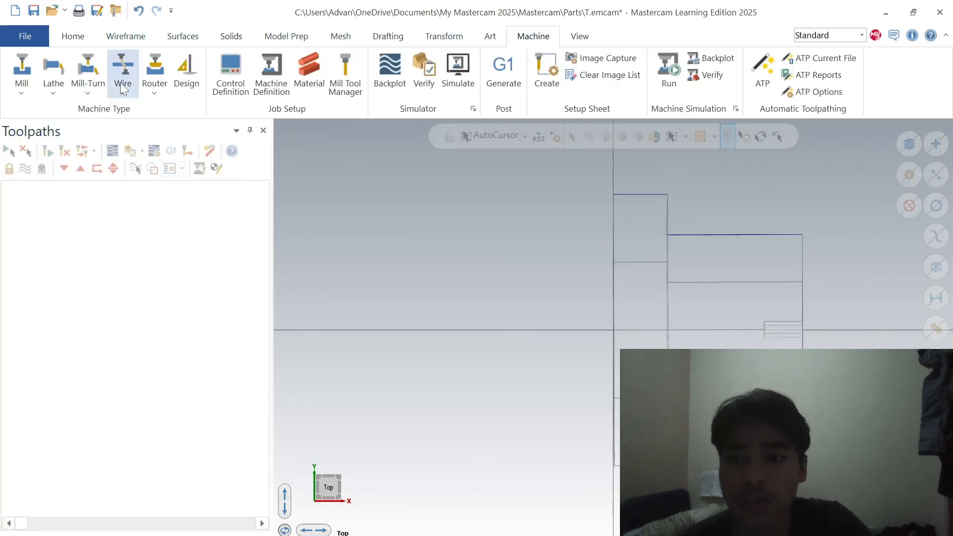
left_click(55, 87)
left_click(73, 107)
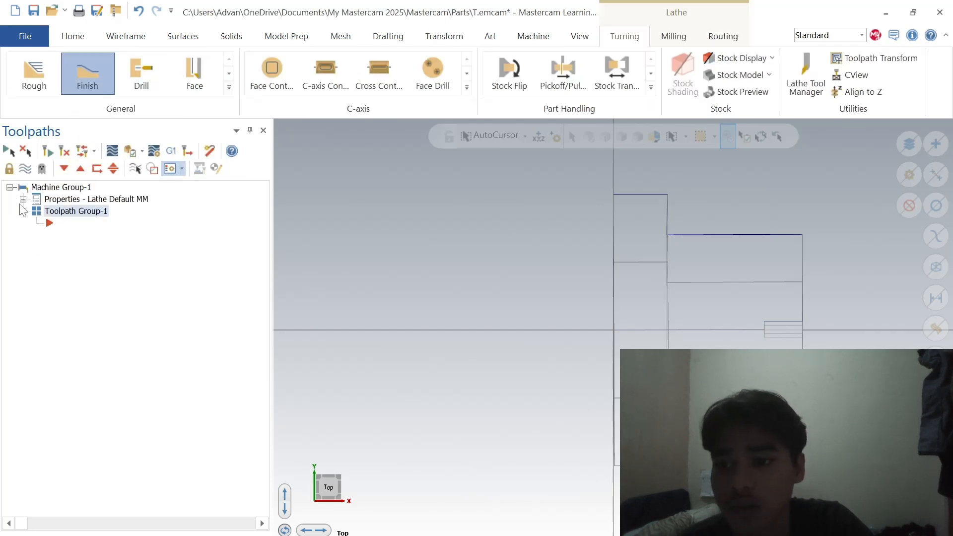
Step: Define the left spindle's cylindrical stock from two points: the drilled end face's centre and the flange's outer corner above the origin
left_click(23, 199)
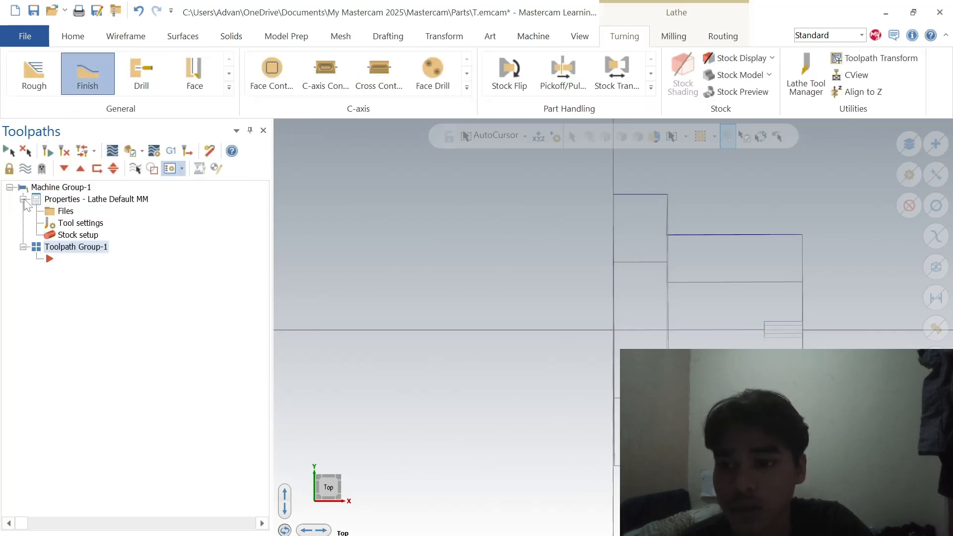
double_click(74, 236)
left_click(405, 142)
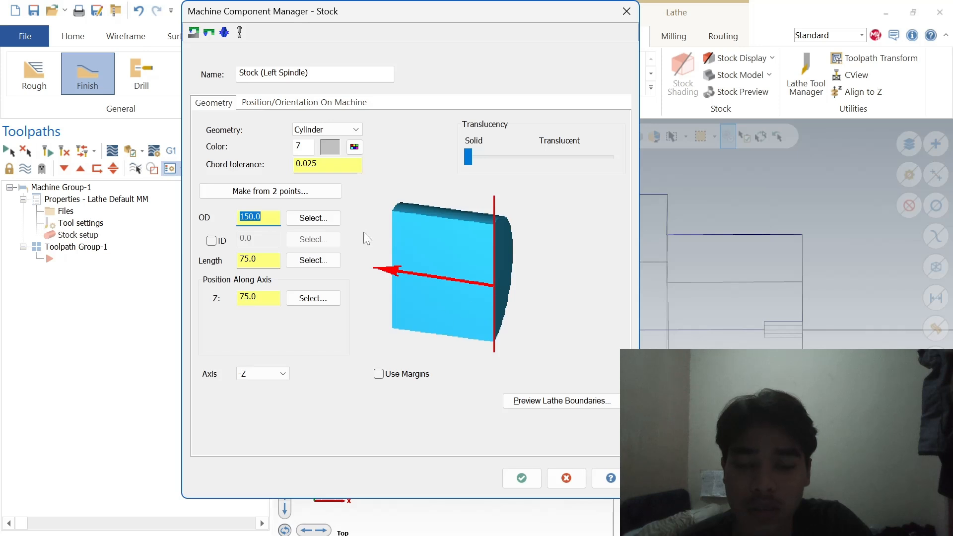
left_click(282, 192)
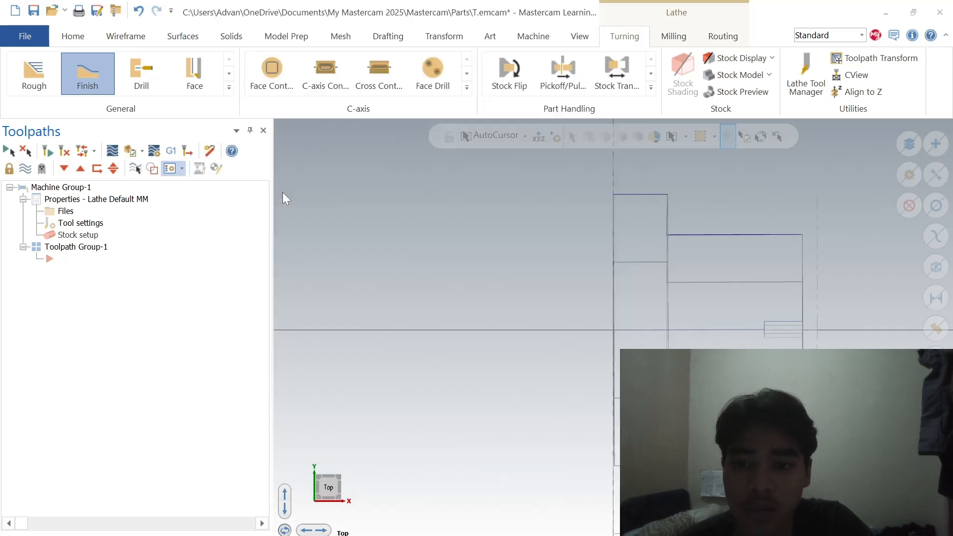
left_click(803, 330)
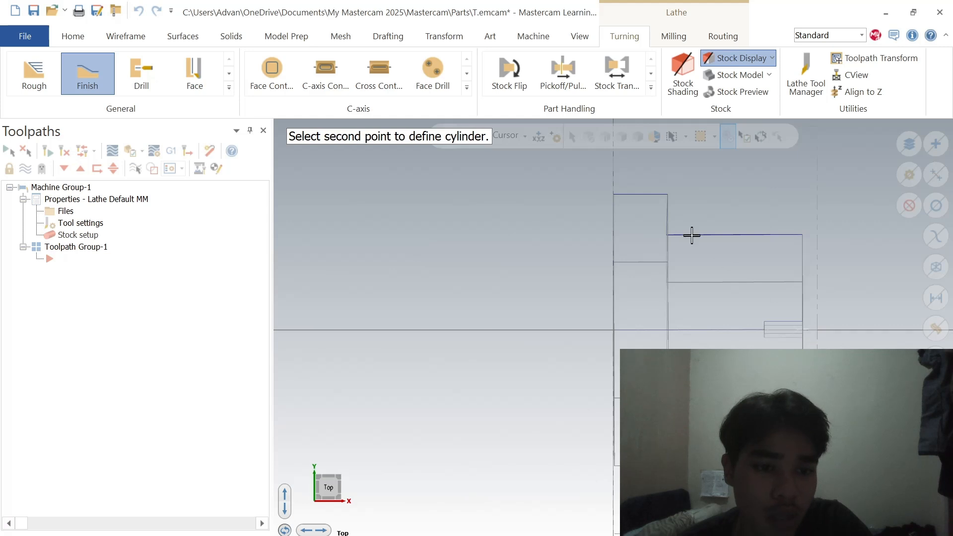
left_click(613, 195)
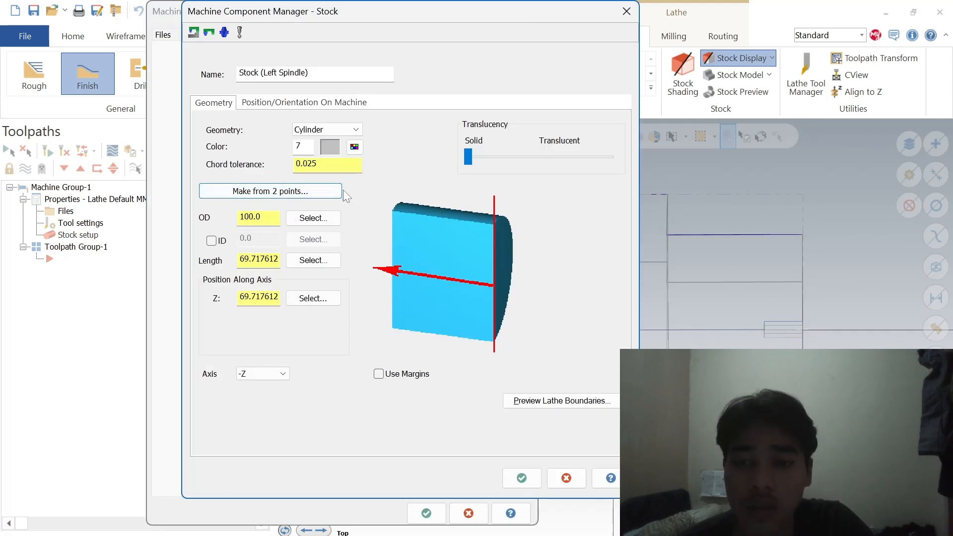
Step: Enable margins on the left spindle stock with OD margin 2, right margin 2 and left margin 5
left_click(379, 374)
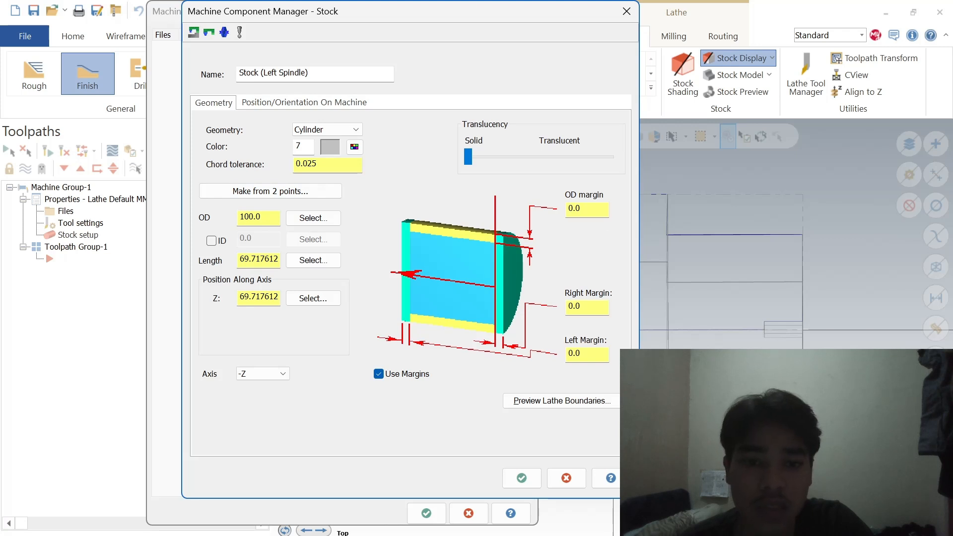
key("Tab")
key("Tab")
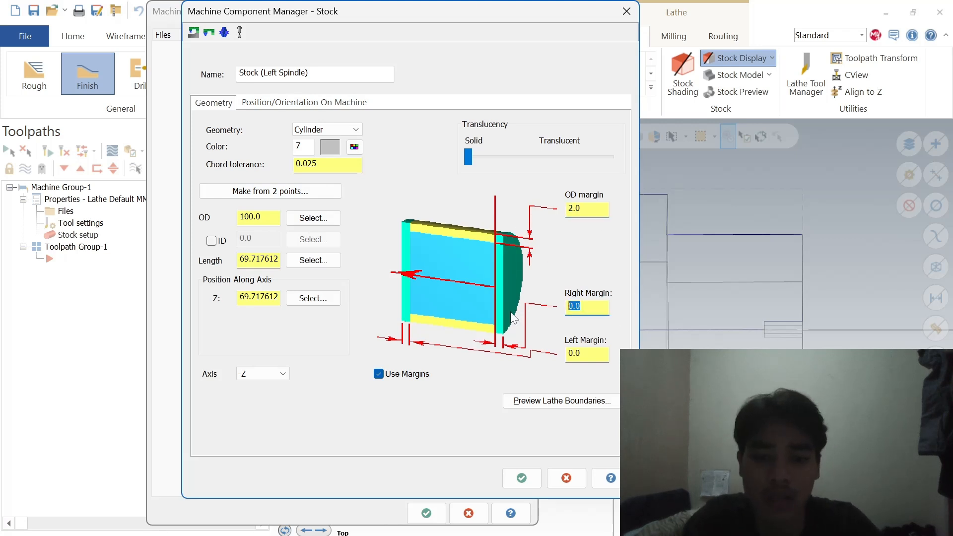
type("2")
type("5")
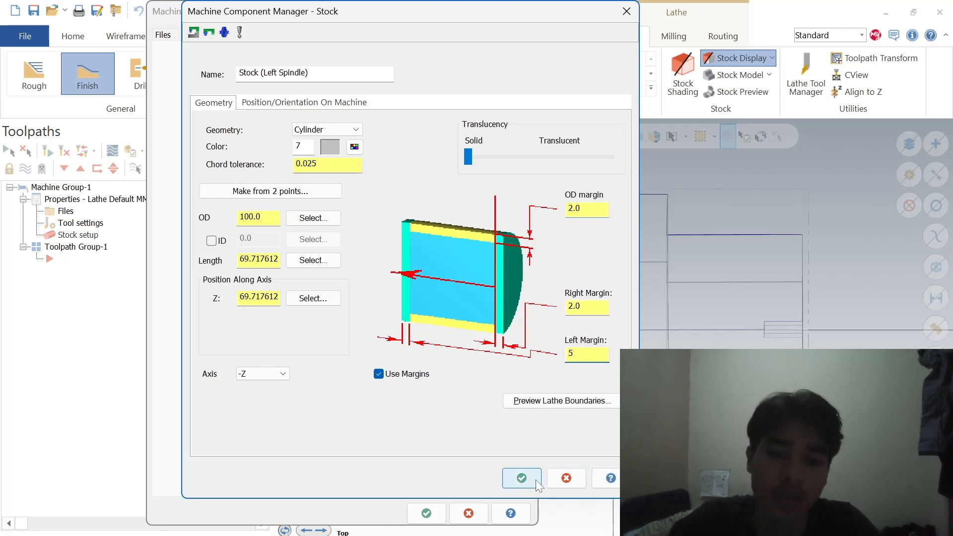
left_click(521, 478)
Step: Position the left spindle's chuck jaws from the stock with outside-diameter clamping and apply the stock setup
left_click(401, 218)
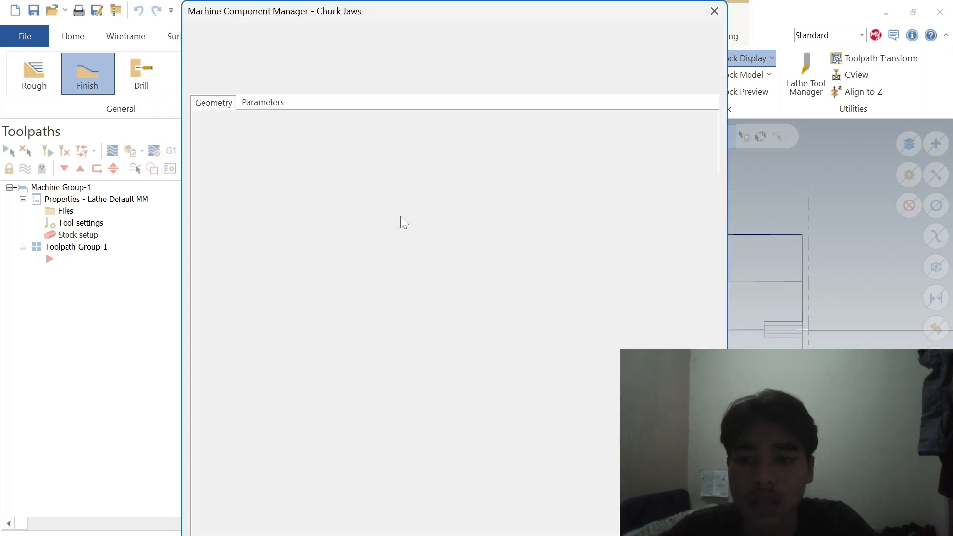
left_click(262, 102)
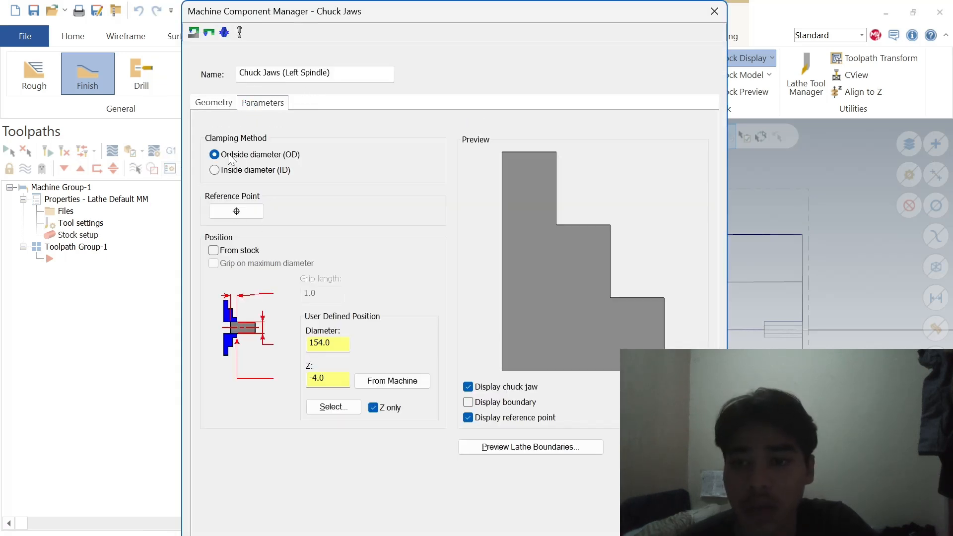
left_click(219, 252)
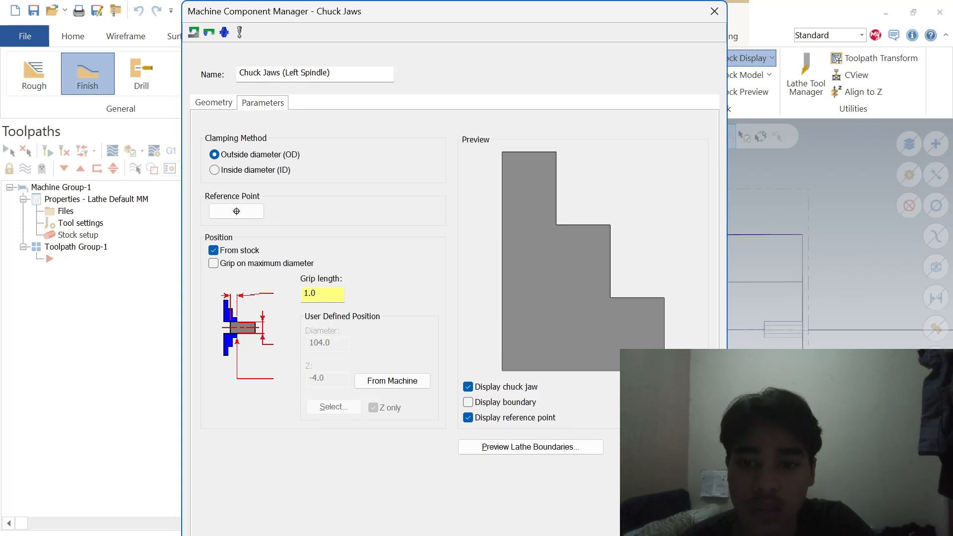
key("Return")
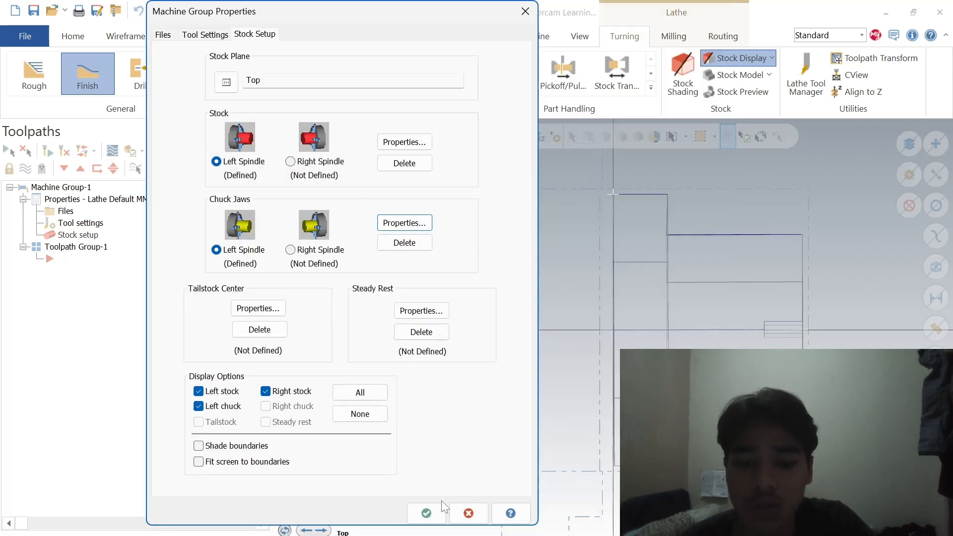
left_click(426, 513)
Step: Start a lathe Face toolpath with the T3131 ROUGH FACE RIGHT - 80 DEG. tool
left_click(195, 84)
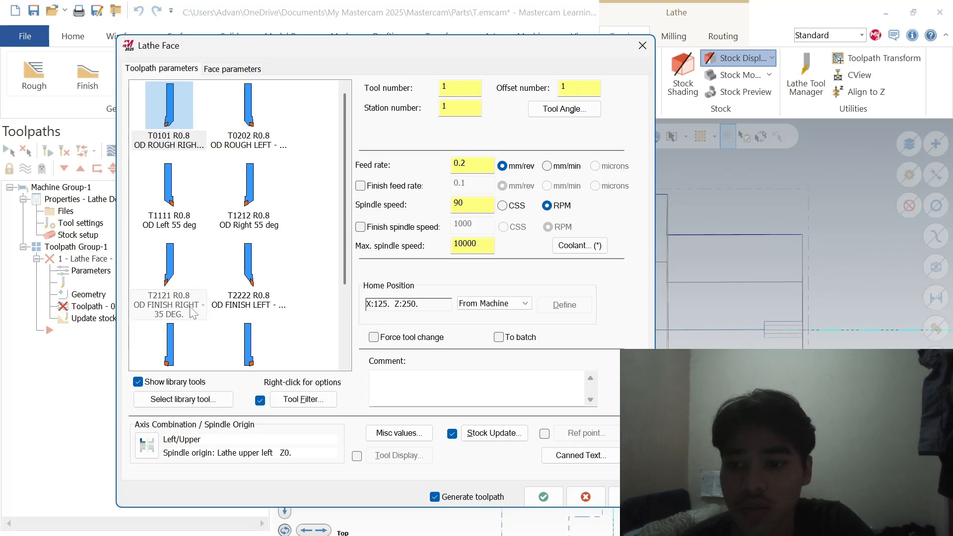
scroll(158, 242, "down", 2)
left_click(157, 242)
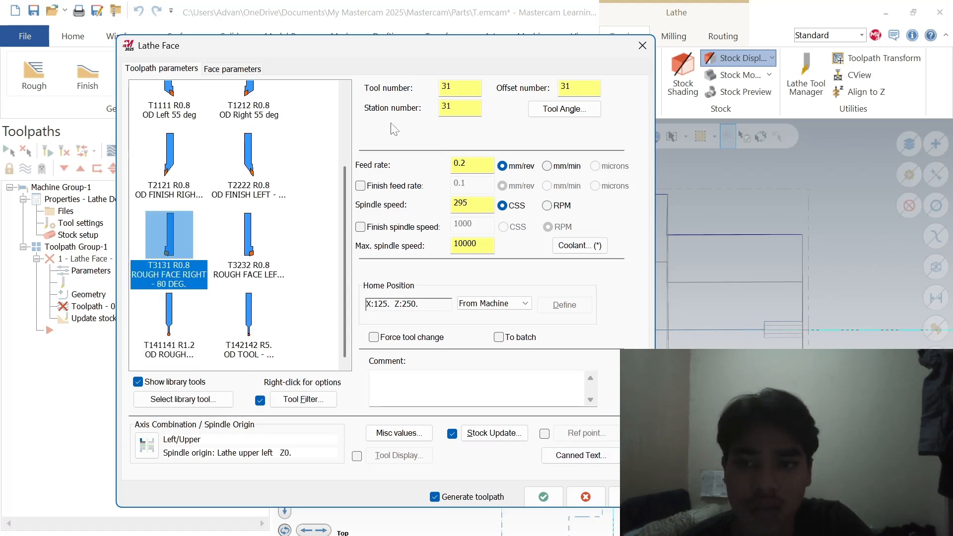
Step: Define the facing area by two points: the drilled end face's centre and the stock boundary's outer corner beyond that face
left_click(227, 69)
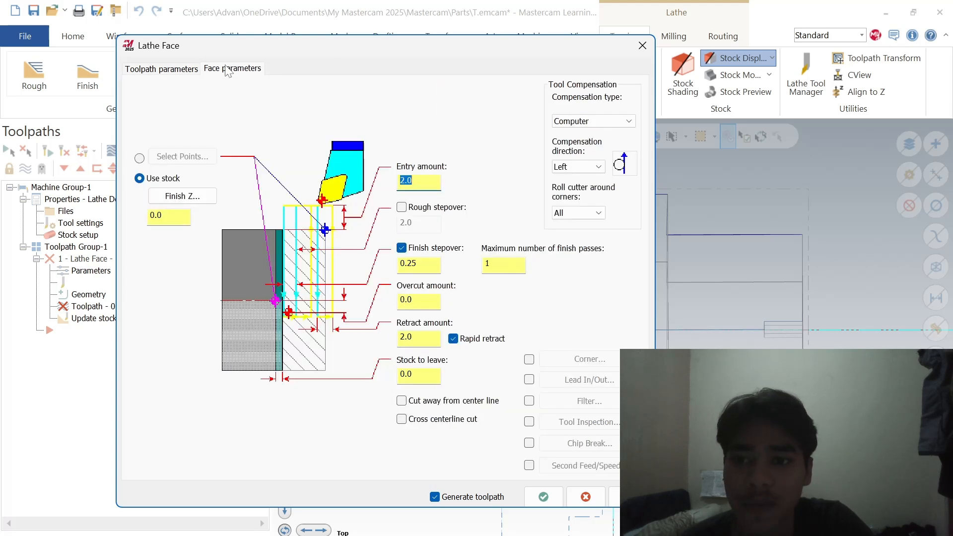
left_click(140, 158)
left_click(182, 157)
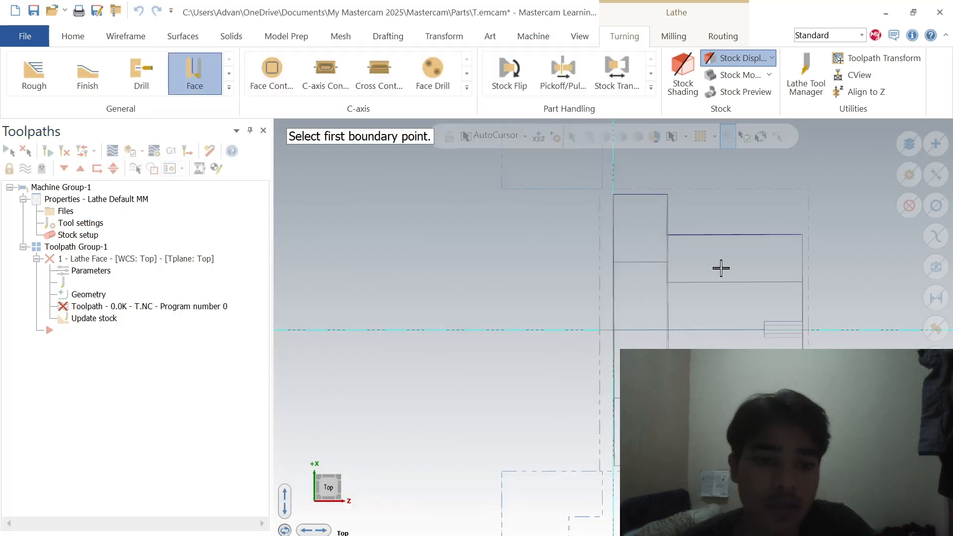
left_click(802, 330)
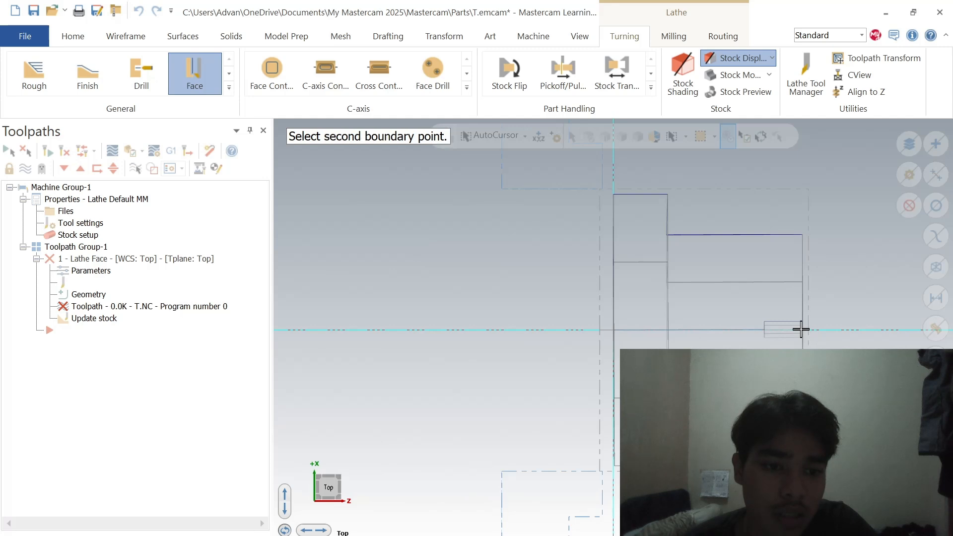
left_click(808, 191)
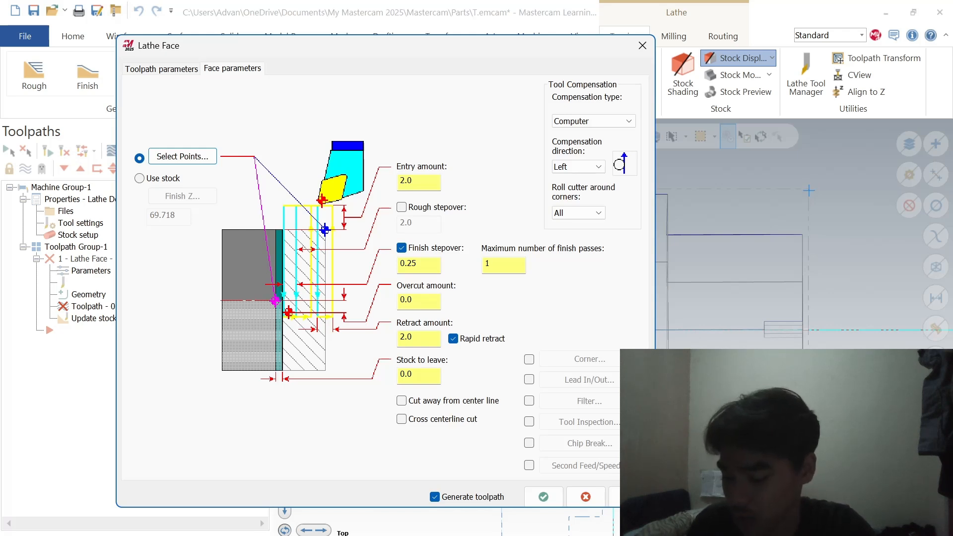
Step: Set the facing finish stepover to 0.5 with a maximum of 4 finish passes and generate the toolpath
double_click(408, 264)
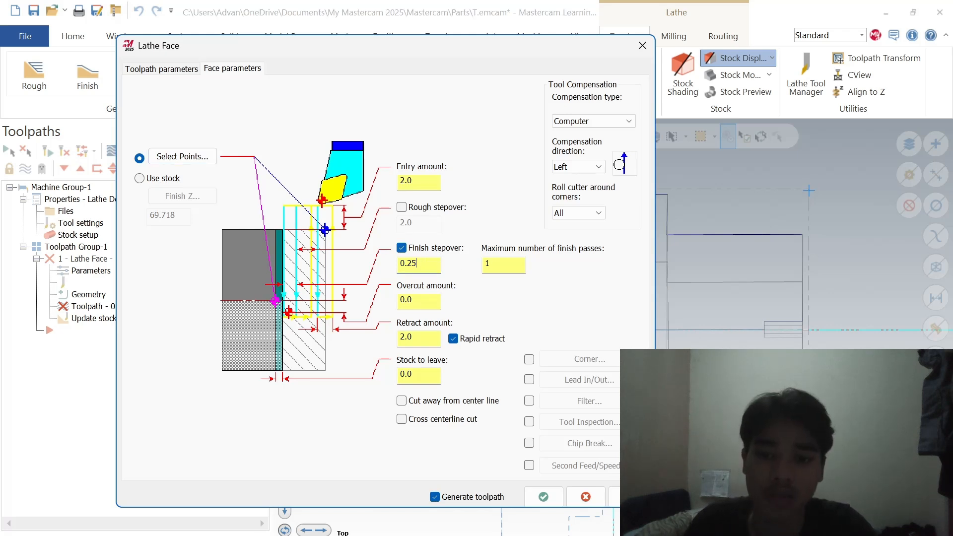
type("0.5")
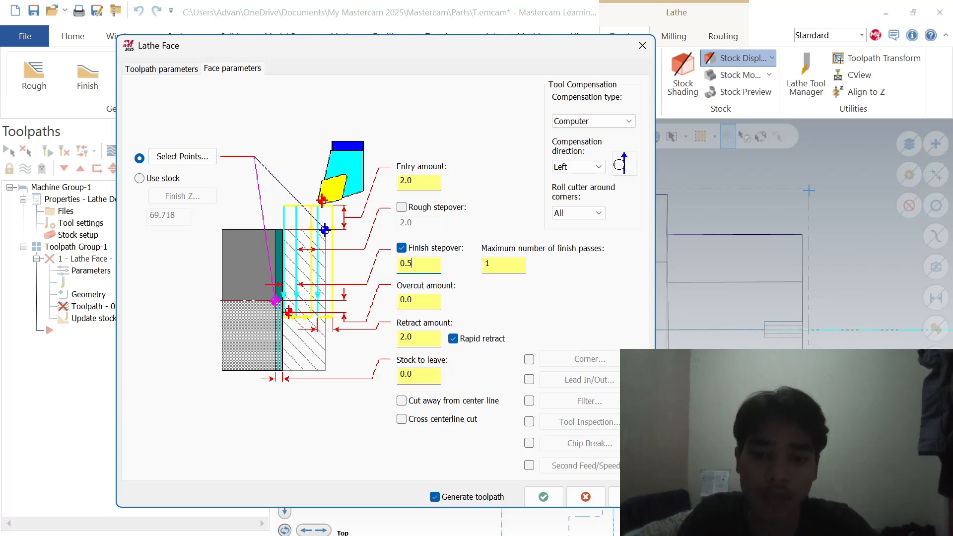
double_click(503, 265)
type("4")
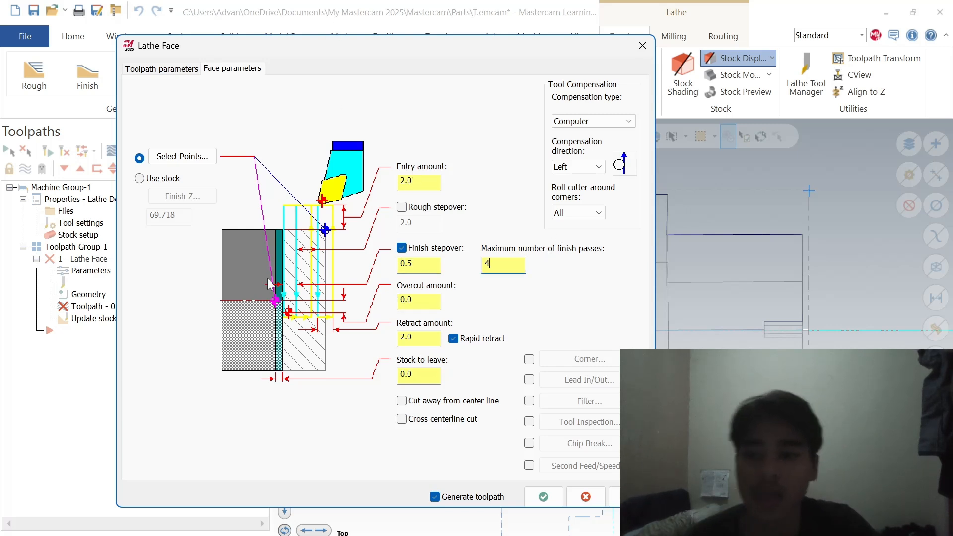
left_click(544, 496)
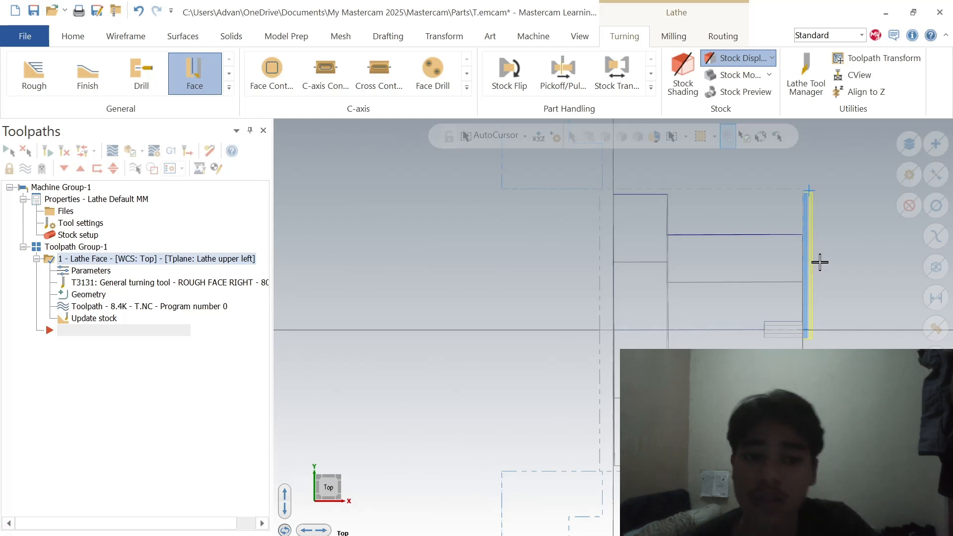
Step: Start a lathe Rough toolpath and chain the outer profile from the smaller diameter's line to the flange's outer line
left_click(43, 75)
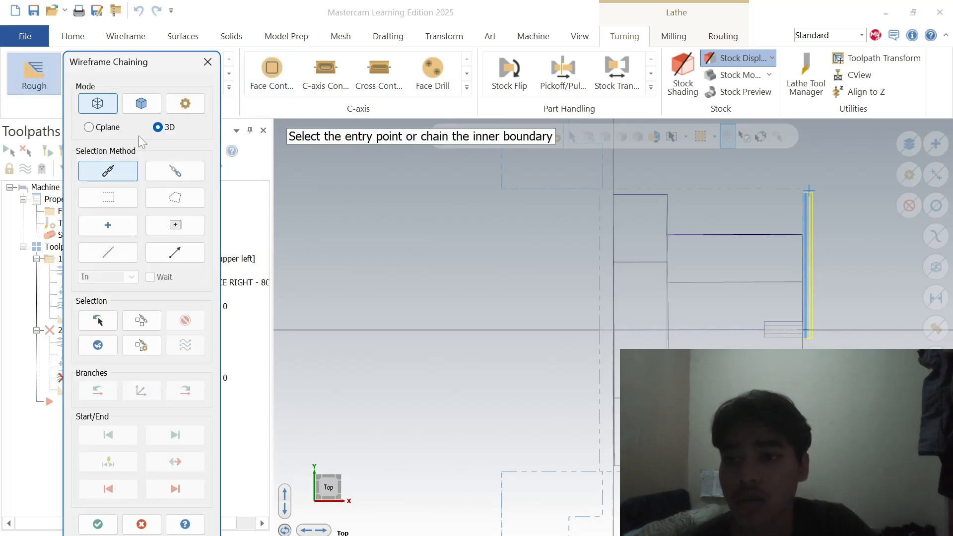
left_click(780, 234)
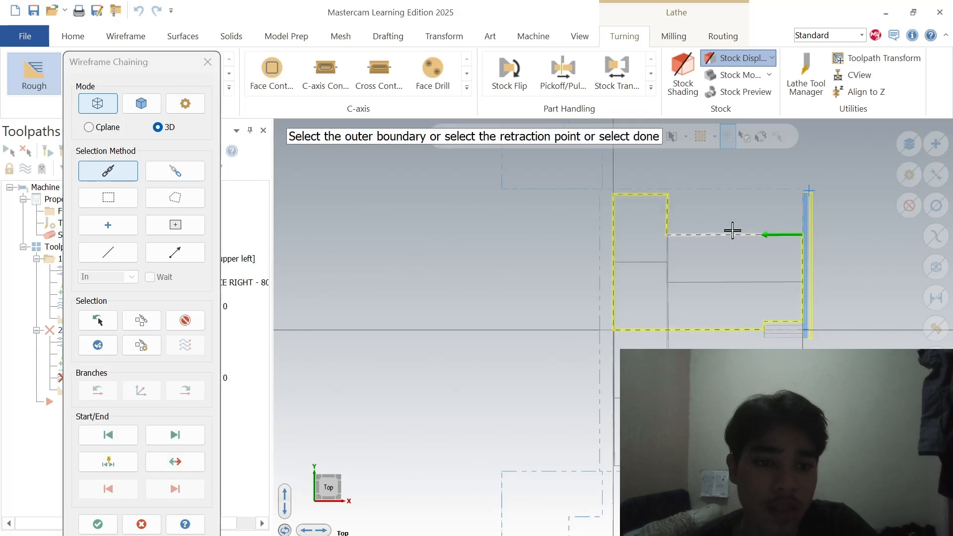
left_click(624, 196)
left_click(97, 524)
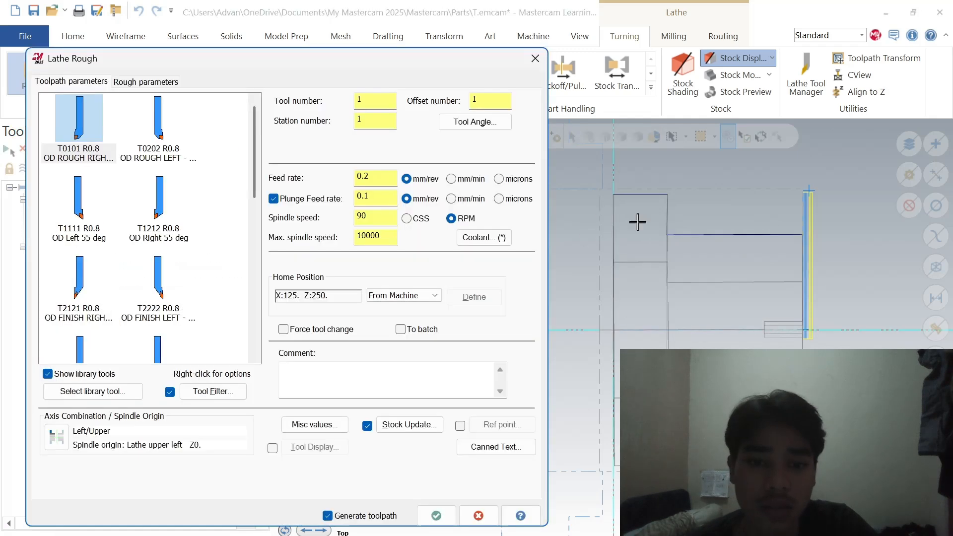
Step: Generate the roughing toolpath with depth of cut 0.5, zero stock to leave in X and Z, and the stock used for the outer boundary
left_click(146, 82)
key("Tab")
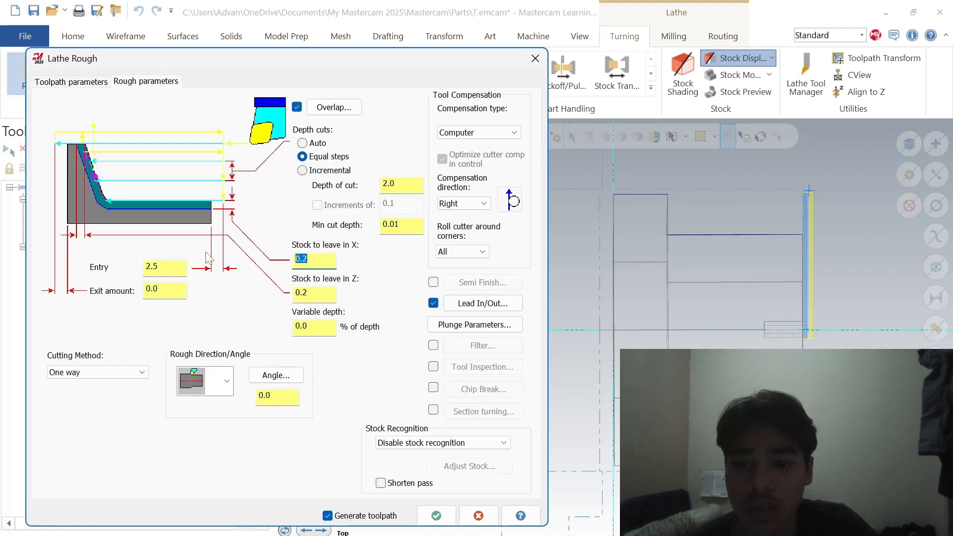
key("Tab")
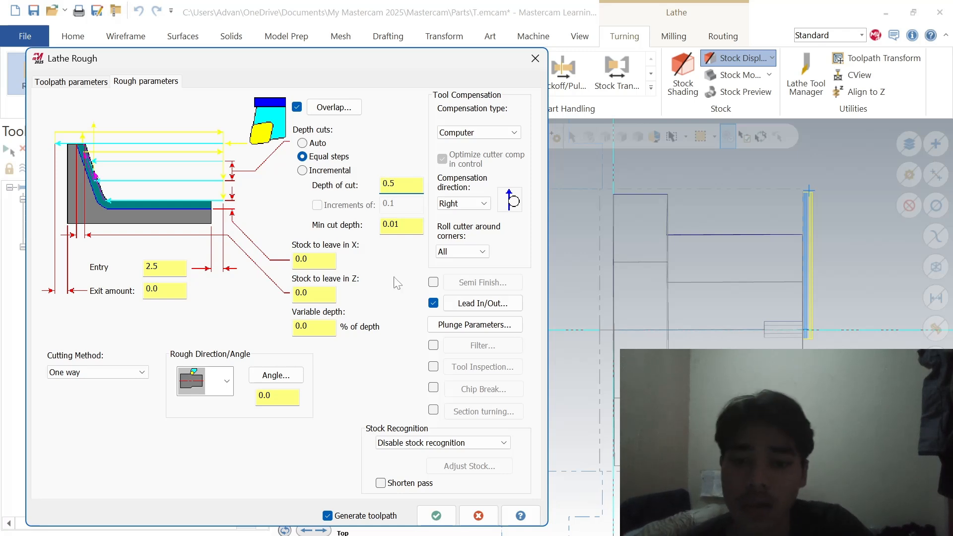
left_click(430, 443)
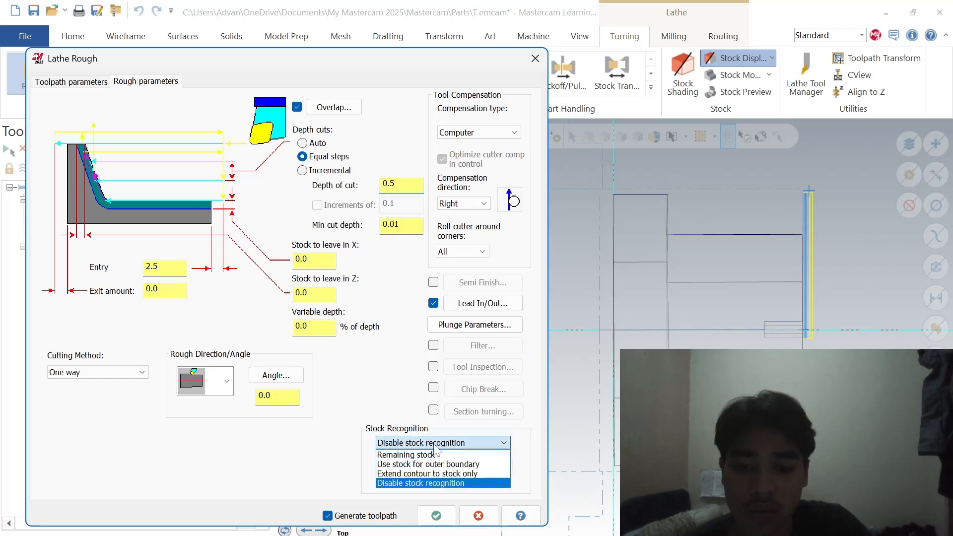
left_click(427, 461)
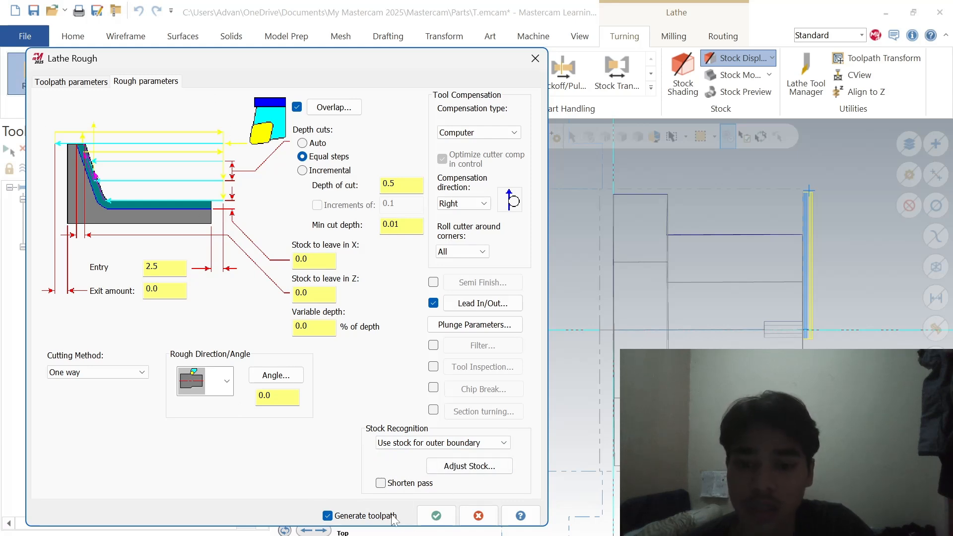
left_click(436, 516)
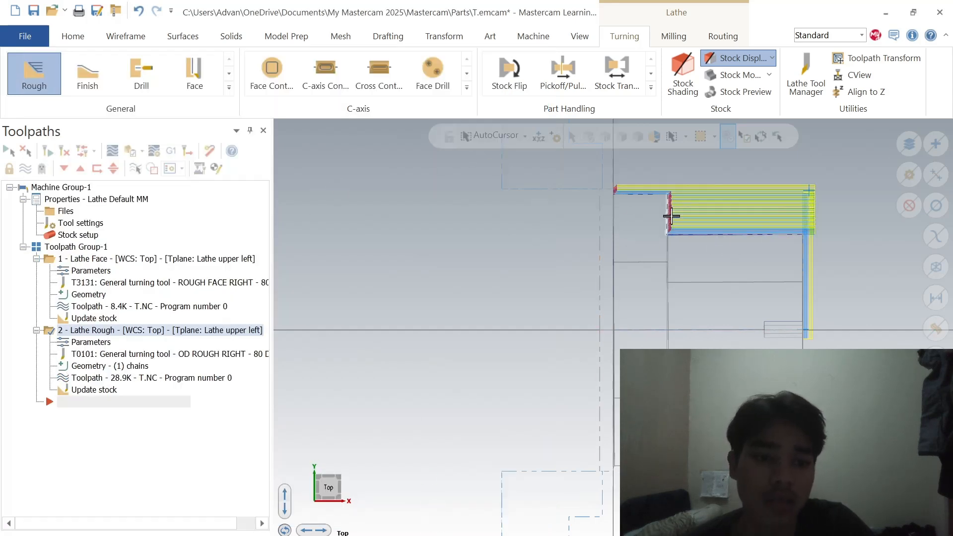
Step: Start a lathe Finish toolpath and chain the outer profile from the smaller diameter's line to the flange's outer line
left_click(93, 65)
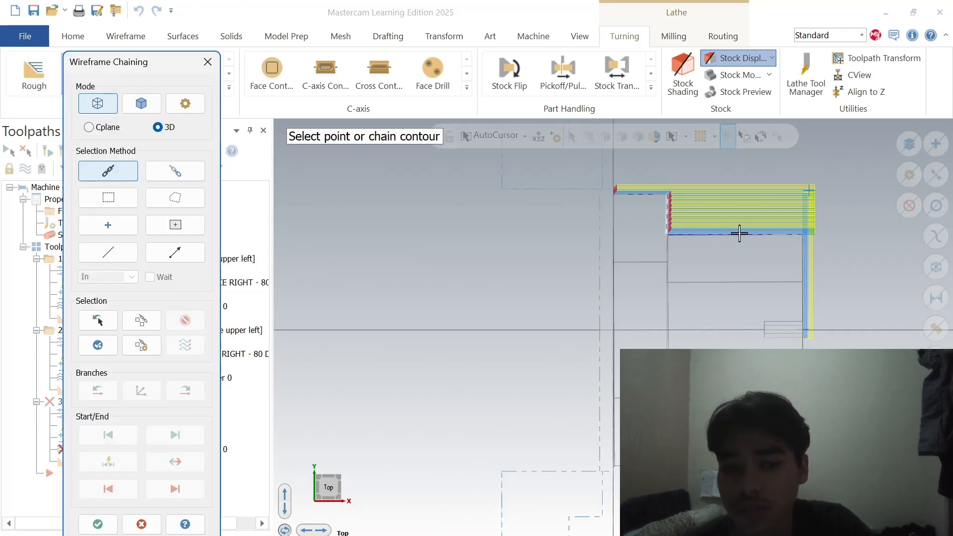
left_click(776, 236)
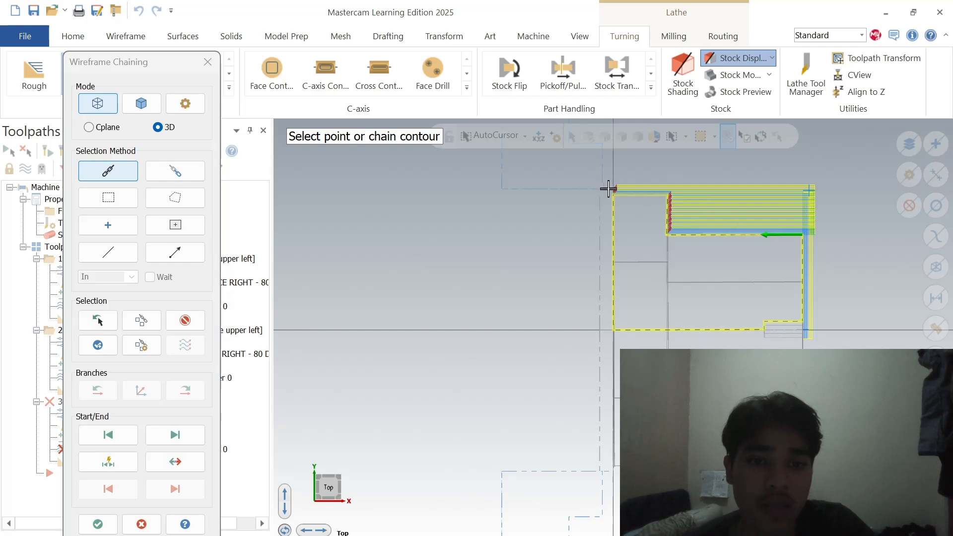
left_click(629, 195)
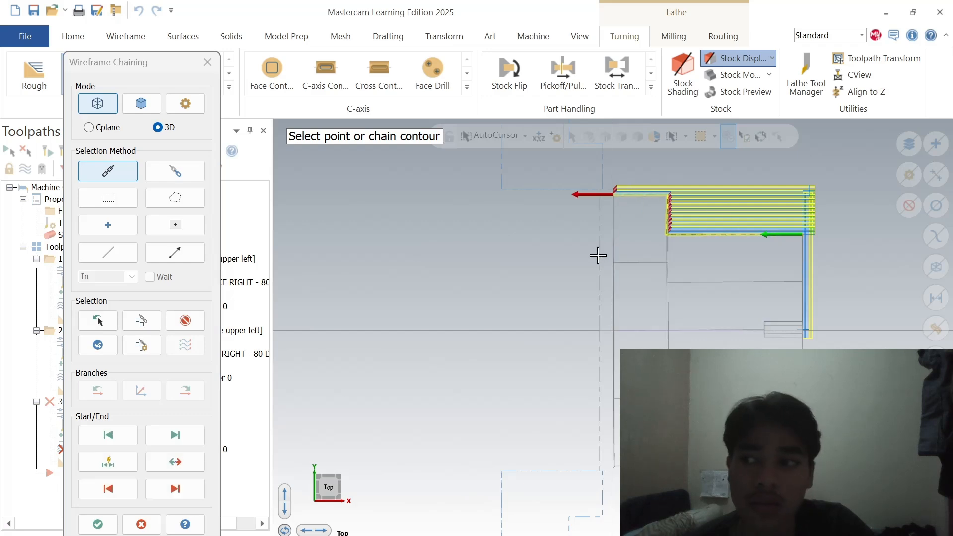
left_click(98, 525)
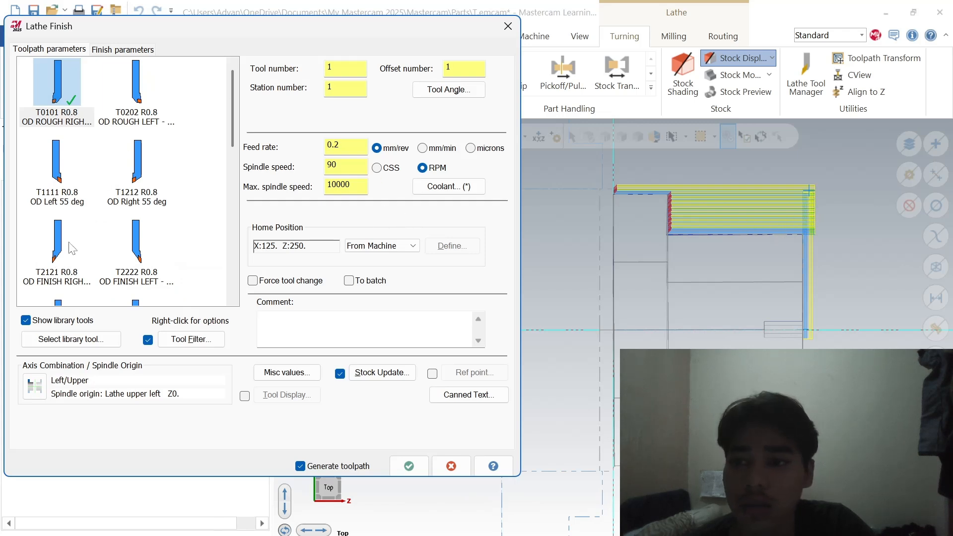
Step: Choose the T2121 OD FINISH RIGHT - 35 DEG. tool for finishing and open the finish parameters
scroll(70, 238, "down", 2)
left_click(45, 149)
left_click(123, 49)
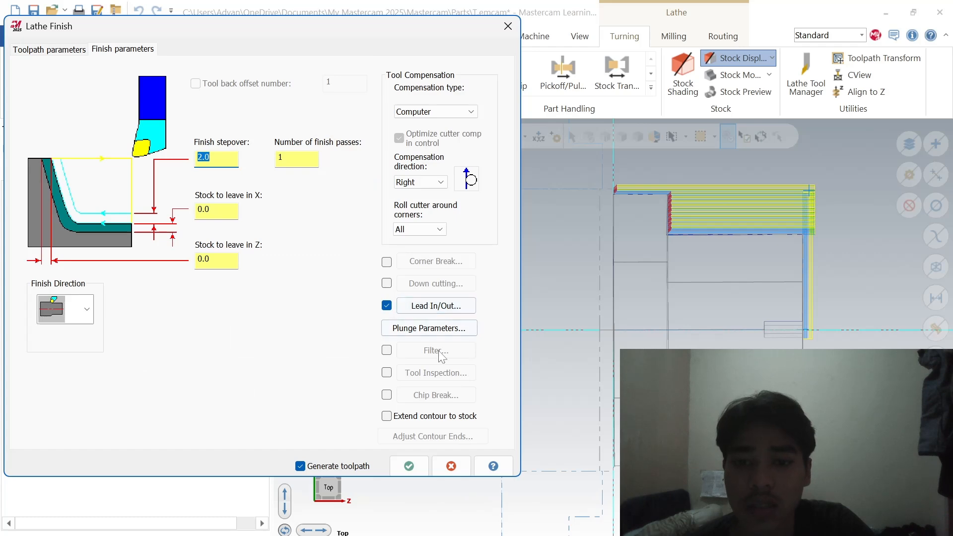
Step: In the T2121 finishing tool's setup, pick the midpoint of the smaller diameter's outer line as home position and save the tool definition
left_click(27, 49)
double_click(64, 131)
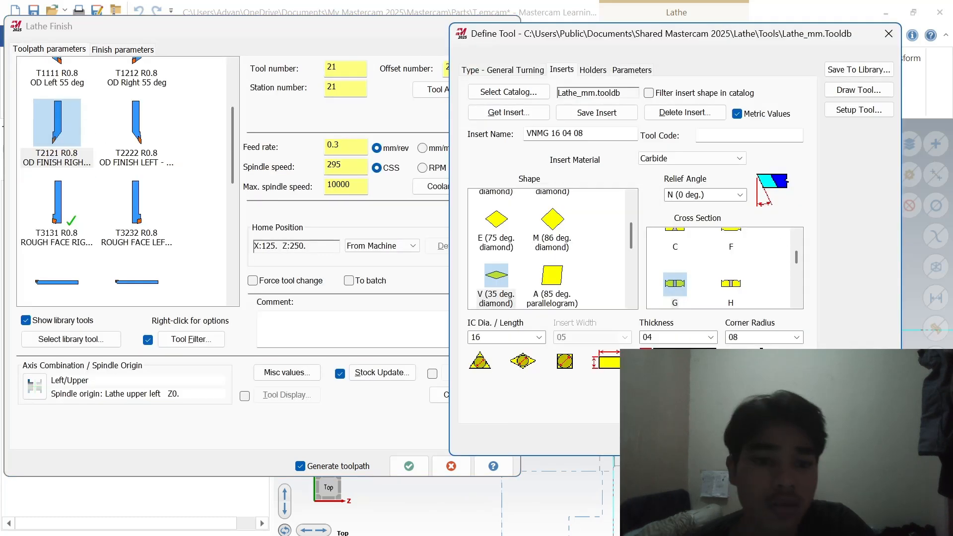
left_click(859, 110)
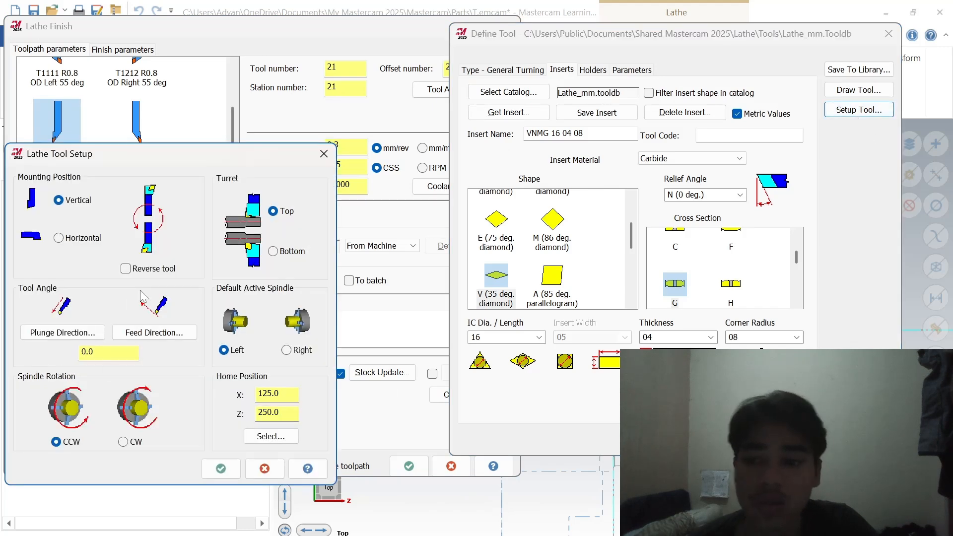
left_click(268, 436)
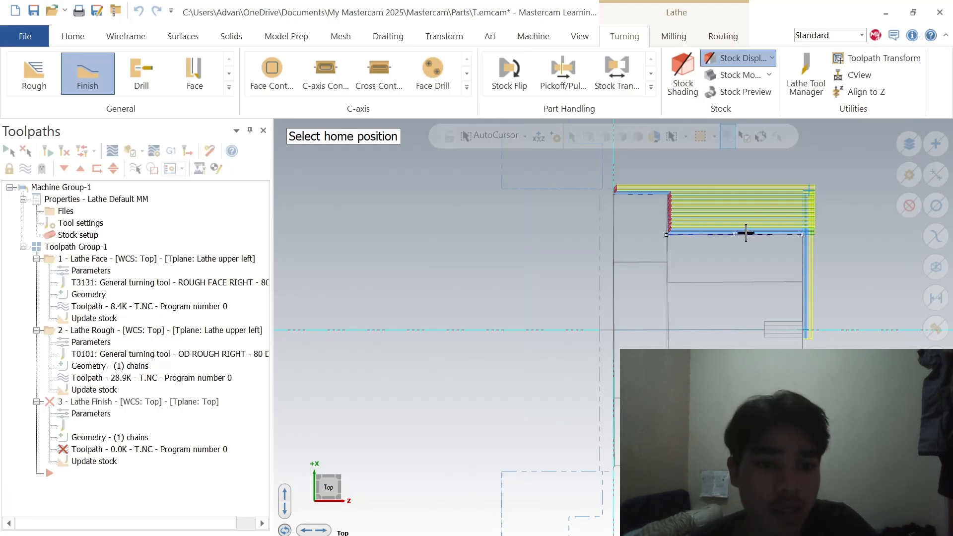
left_click(734, 234)
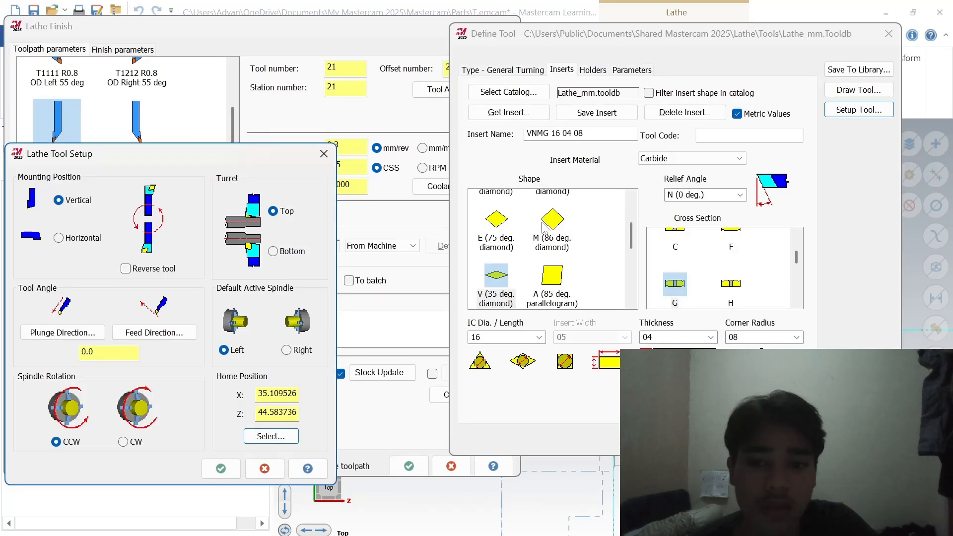
left_click(220, 468)
key("Return")
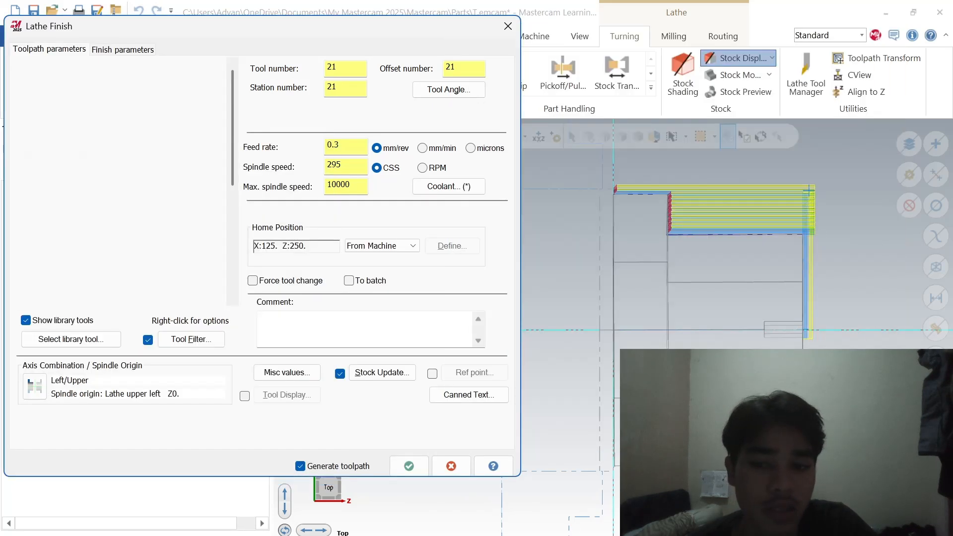
Step: Set the number of finish passes to 3 and generate the finishing toolpath
left_click(135, 50)
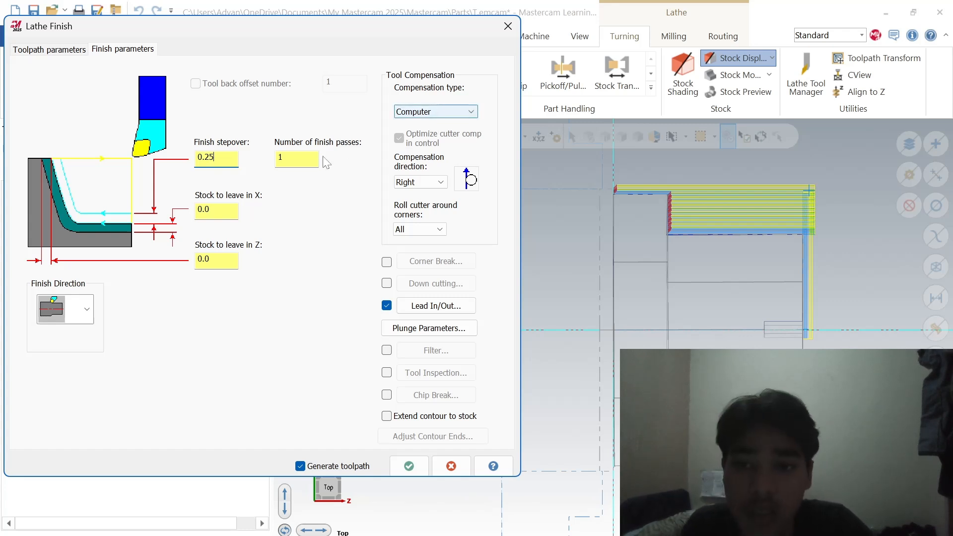
double_click(296, 159)
type("3")
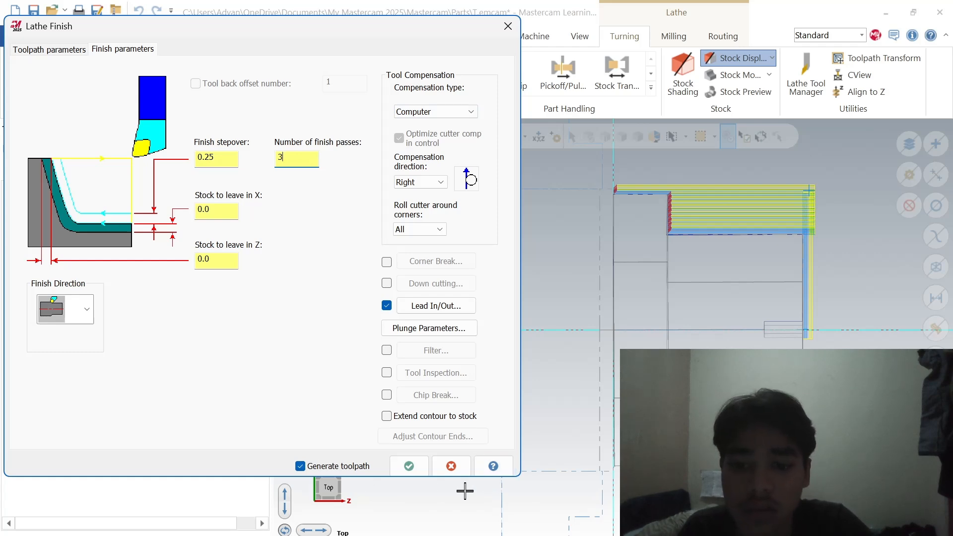
left_click(409, 465)
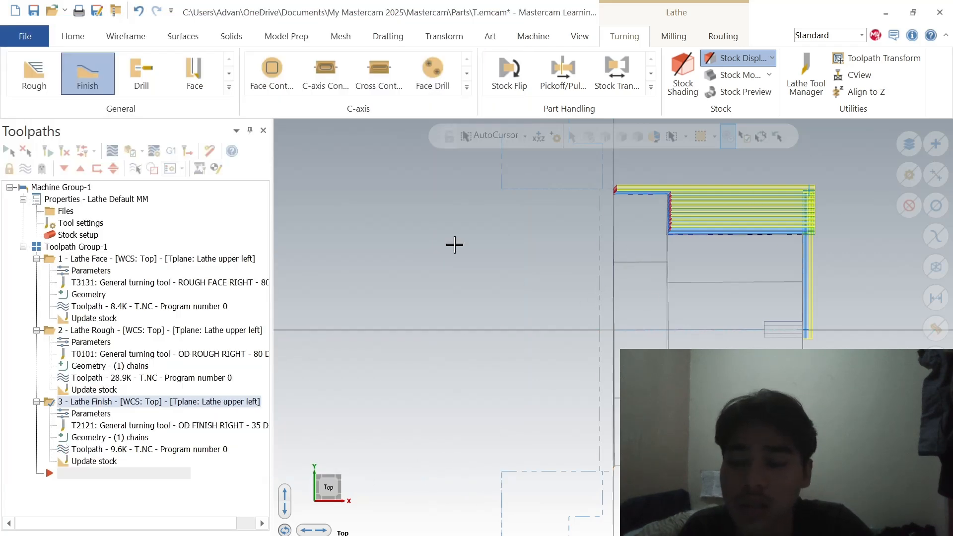
Step: Start a lathe Drill toolpath and choose the T122122 DRILL 6. DIA. tool from the tool library
left_click(142, 64)
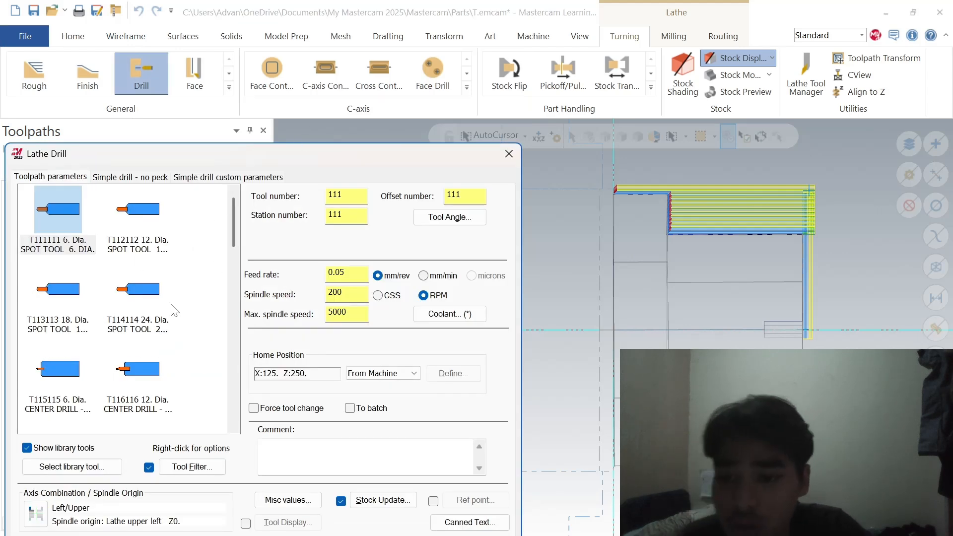
scroll(175, 310, "down", 2)
scroll(180, 239, "down", 2)
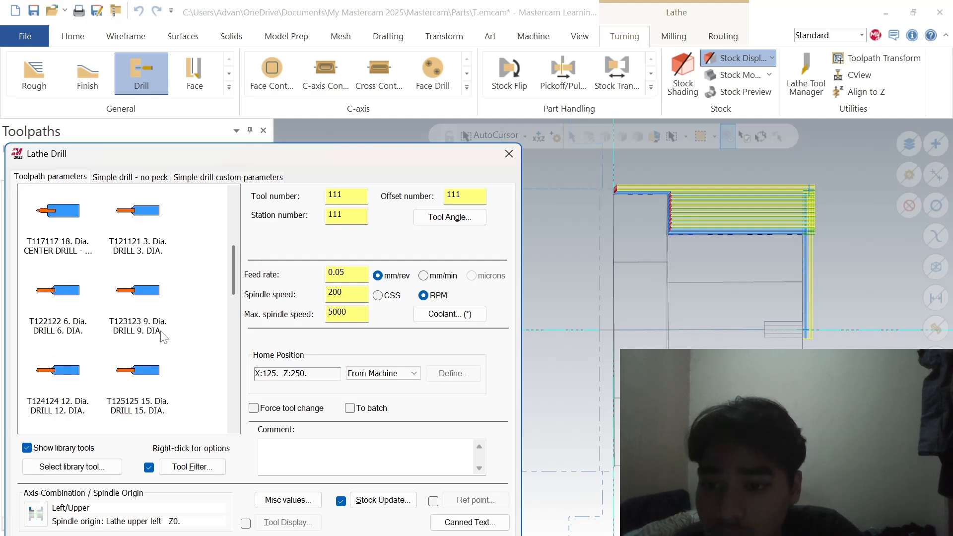
scroll(159, 346, "down", 4)
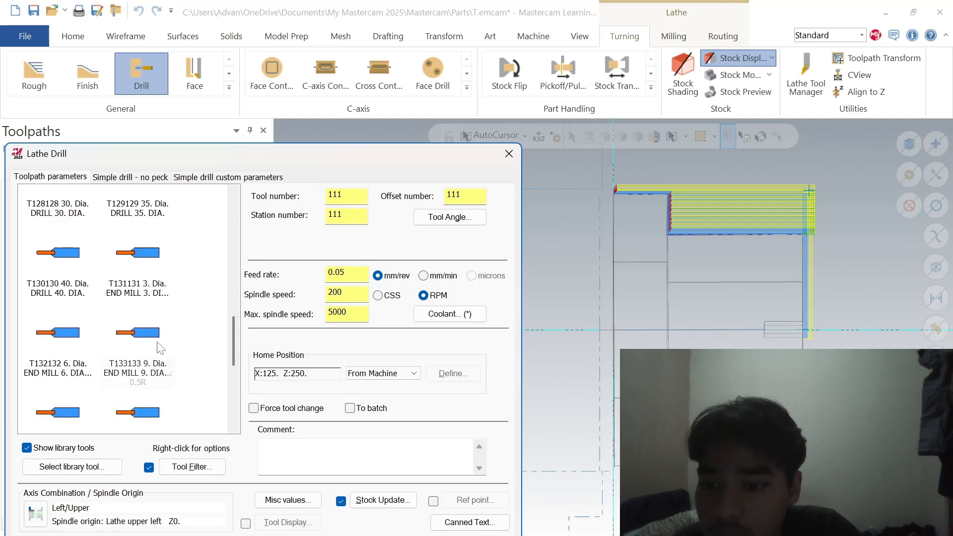
scroll(158, 346, "down", 2)
scroll(159, 346, "up", 2)
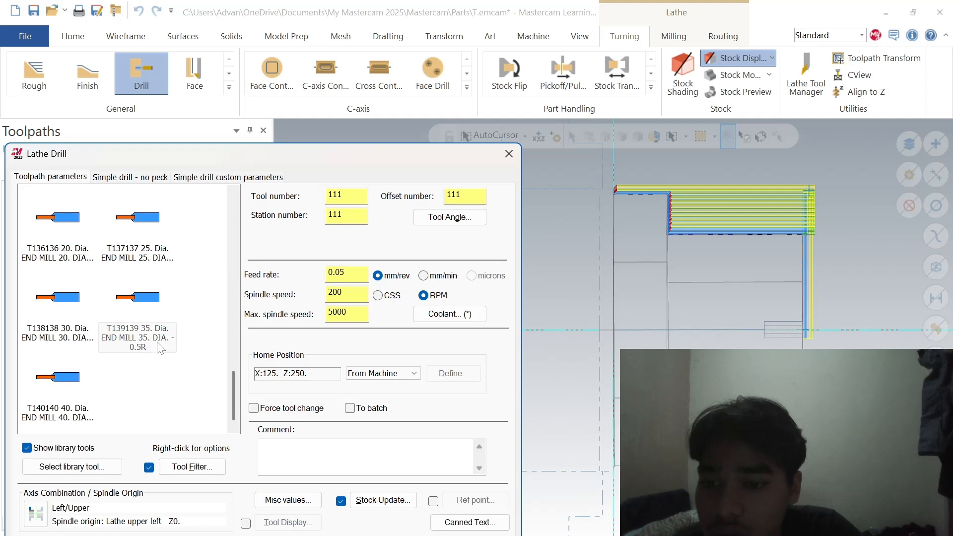
scroll(159, 346, "up", 2)
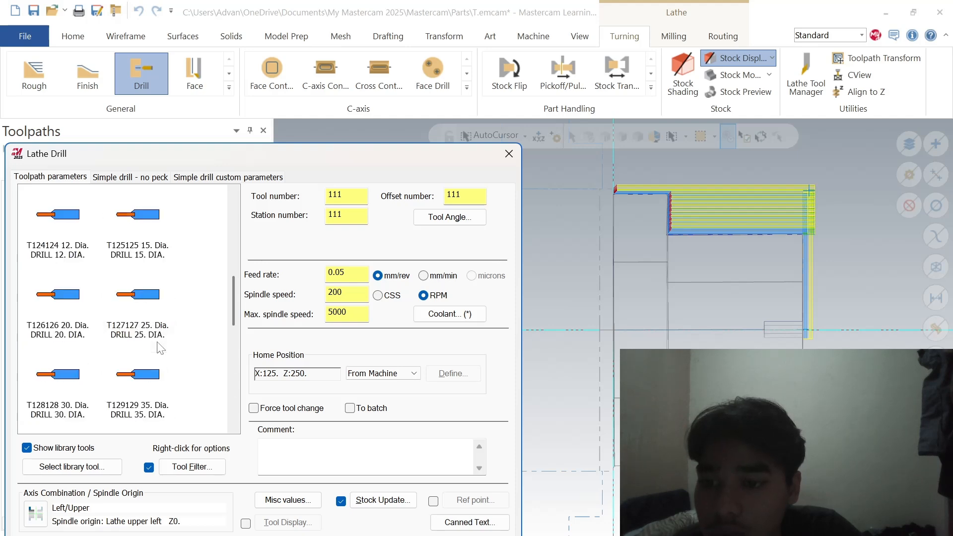
scroll(159, 346, "up", 3)
scroll(159, 346, "up", 2)
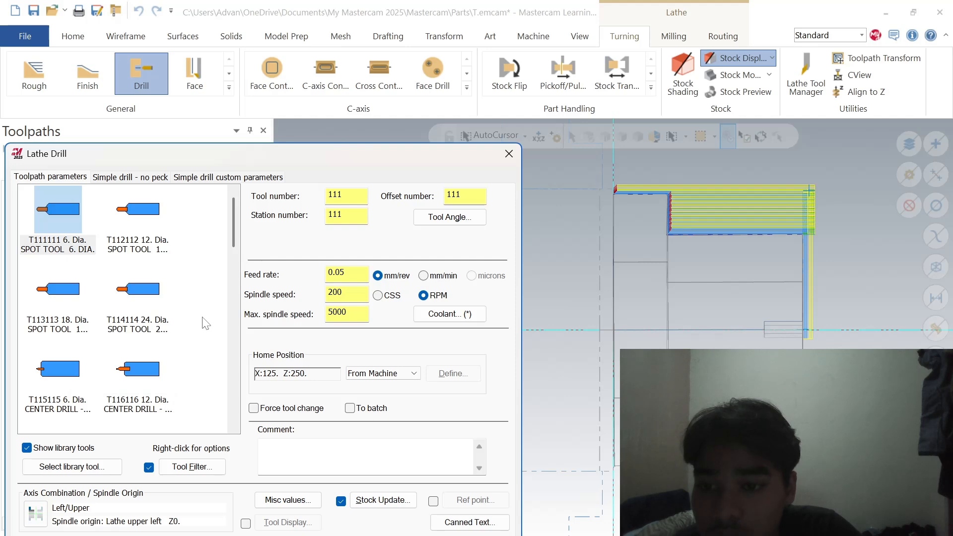
scroll(206, 323, "down", 3)
scroll(206, 323, "down", 3)
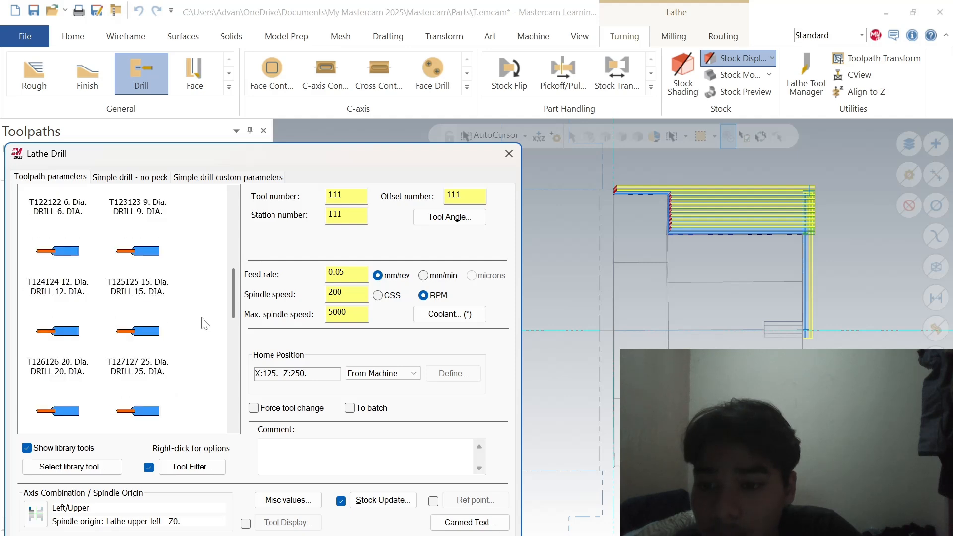
scroll(205, 323, "down", 8)
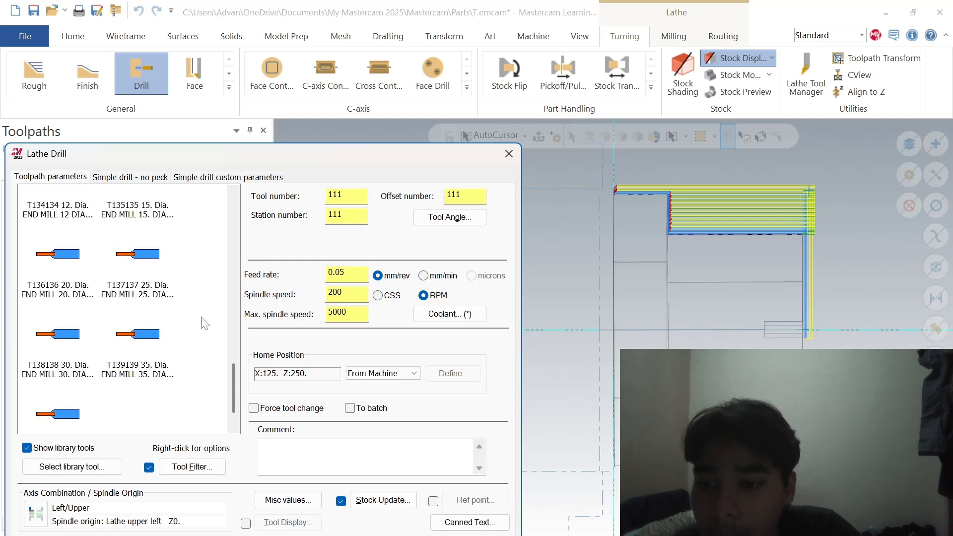
scroll(206, 324, "down", 1)
scroll(205, 323, "up", 4)
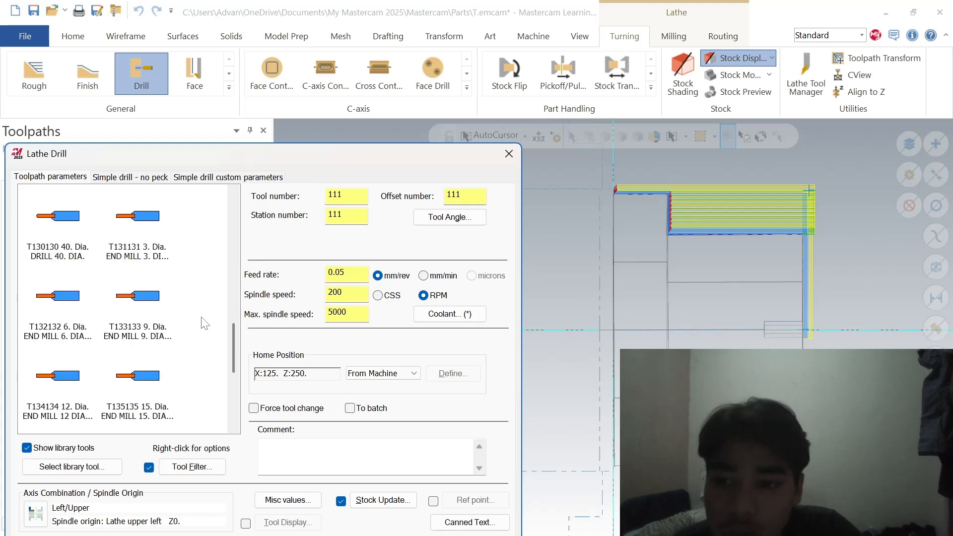
scroll(205, 323, "up", 3)
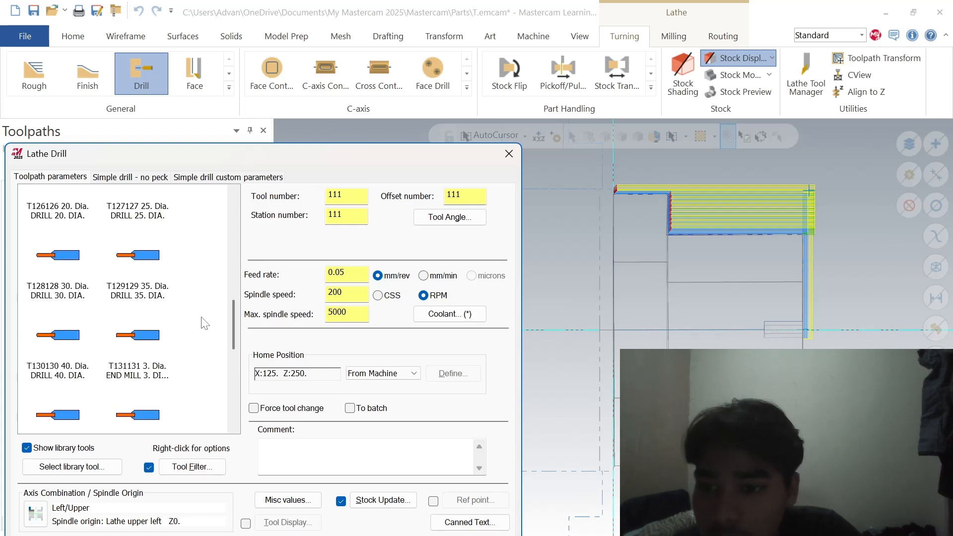
scroll(206, 324, "up", 2)
scroll(205, 324, "up", 2)
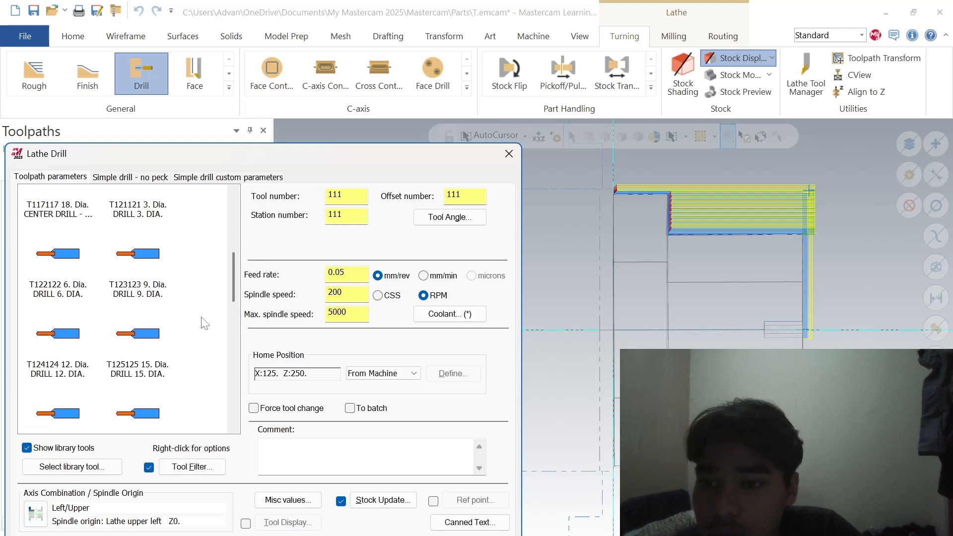
left_click(69, 278)
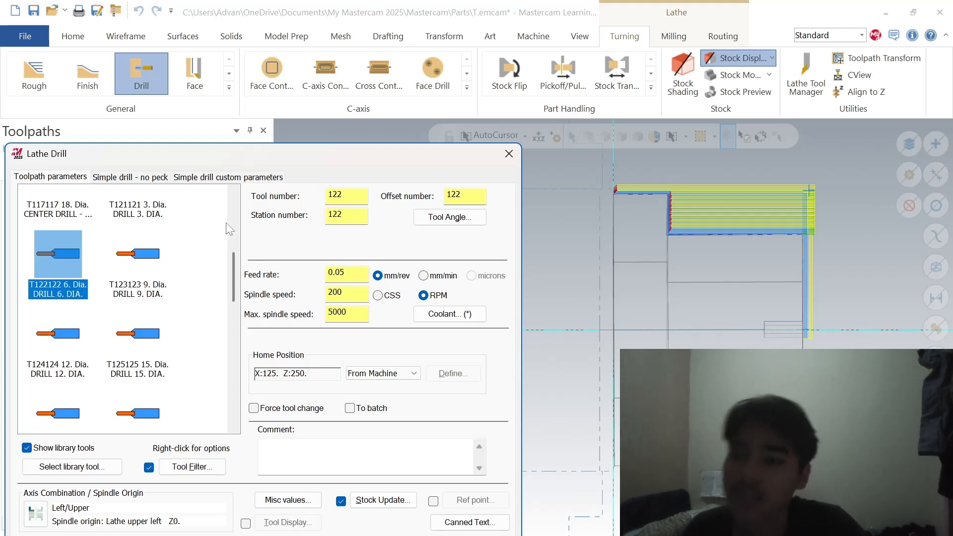
Step: Place the drill point at the hole's centre on the part's front face, set an incremental depth of -14, and generate the drilling toolpath
left_click(124, 180)
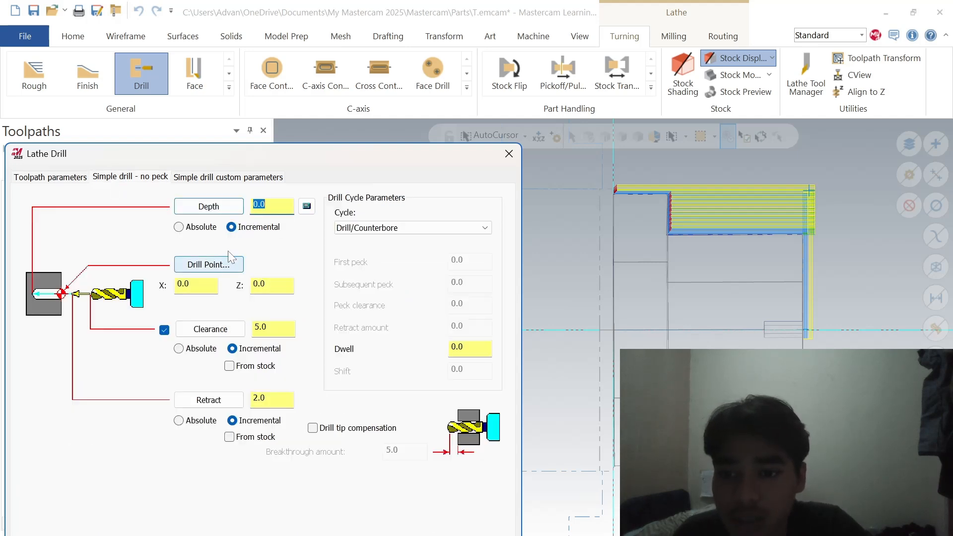
left_click(208, 264)
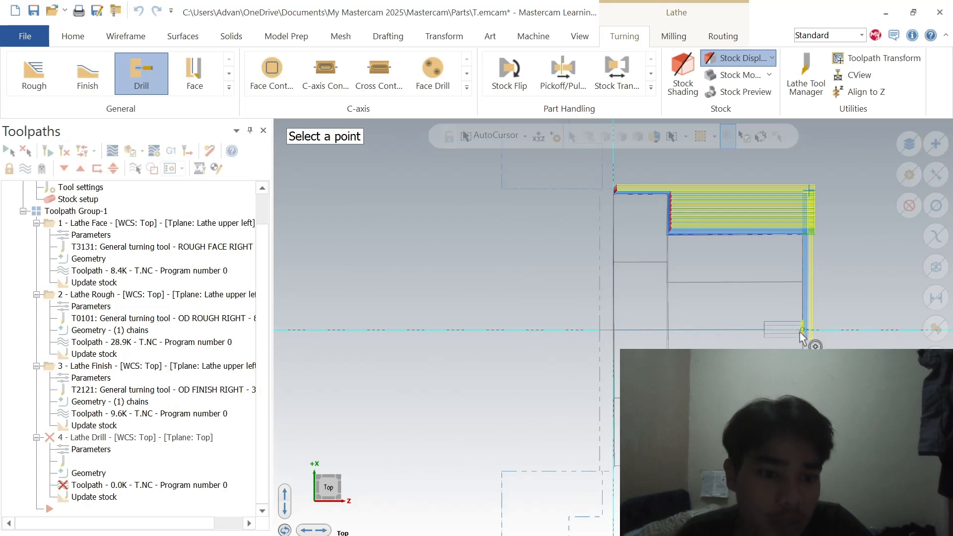
left_click(801, 330)
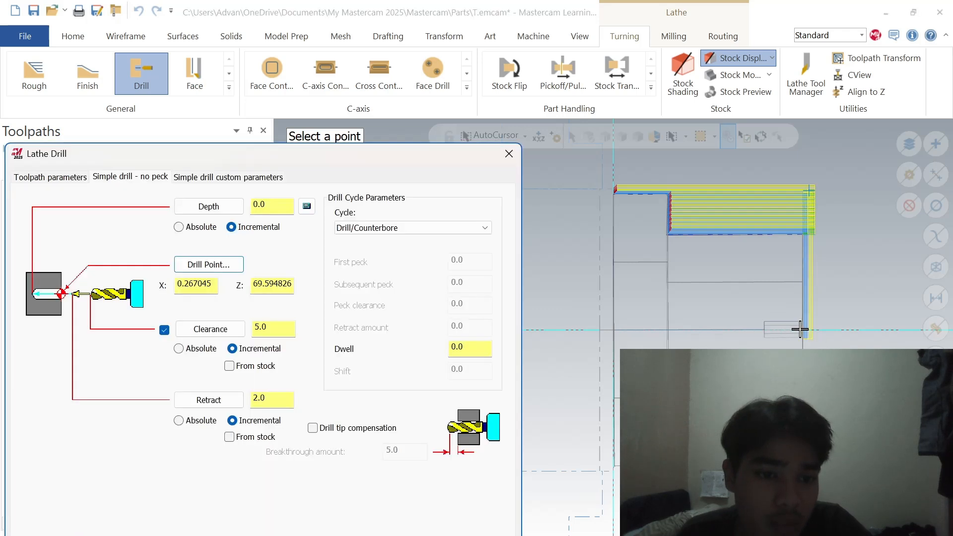
left_click_drag(271, 205, 233, 206)
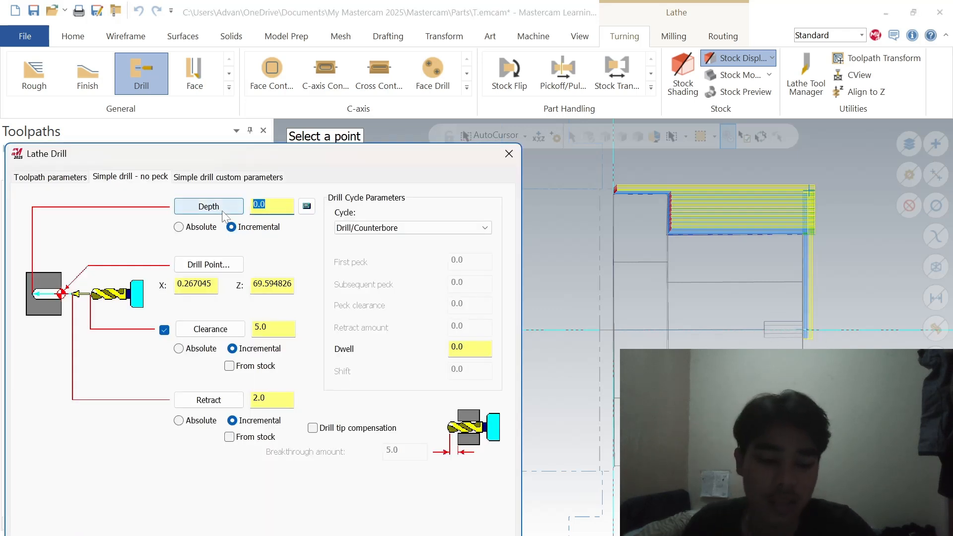
type("-14")
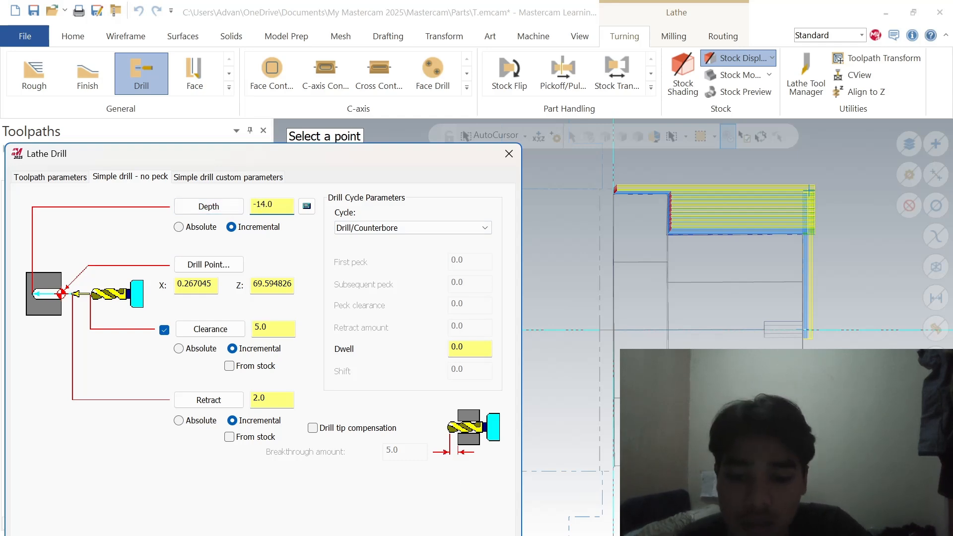
key("Return")
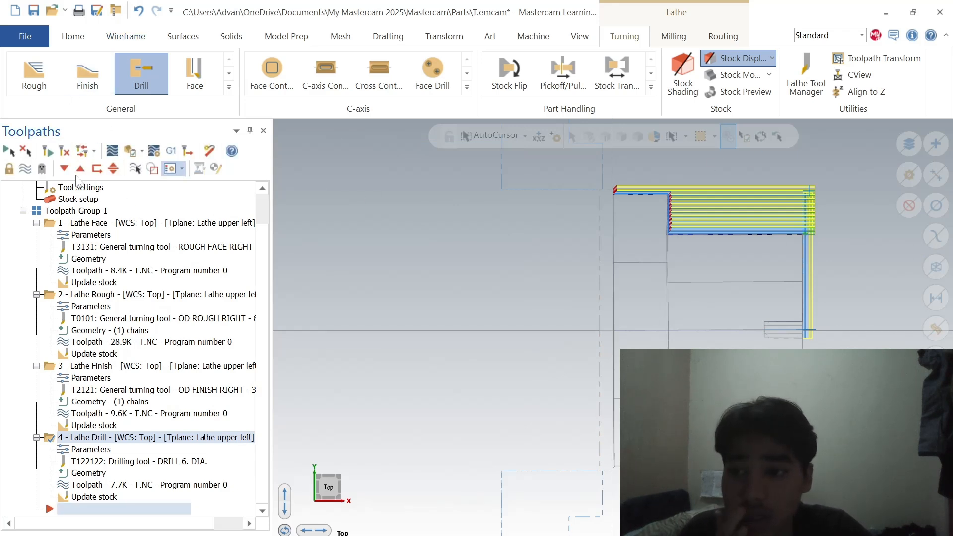
Step: Select all operations, backplot the toolpaths at a faster playback speed, and close the backplot
left_click(9, 150)
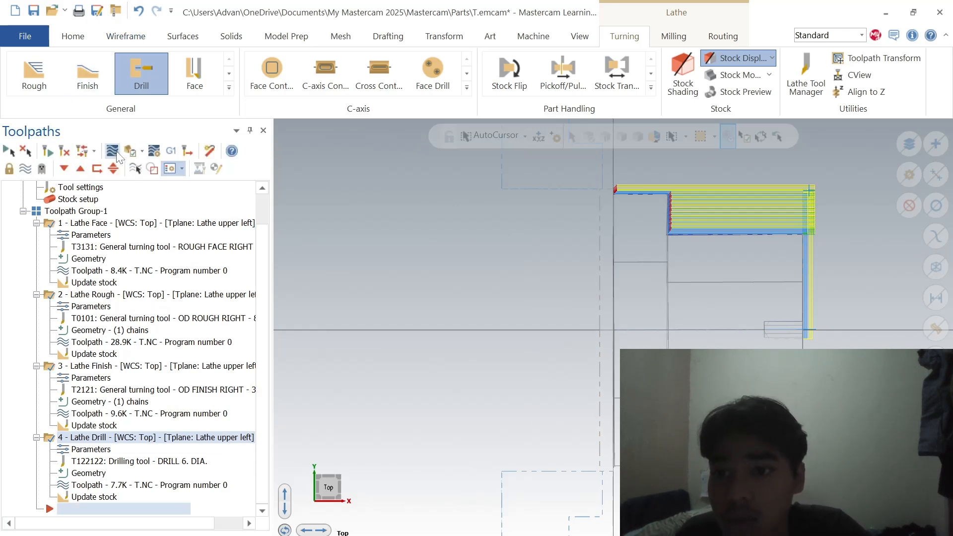
left_click(113, 151)
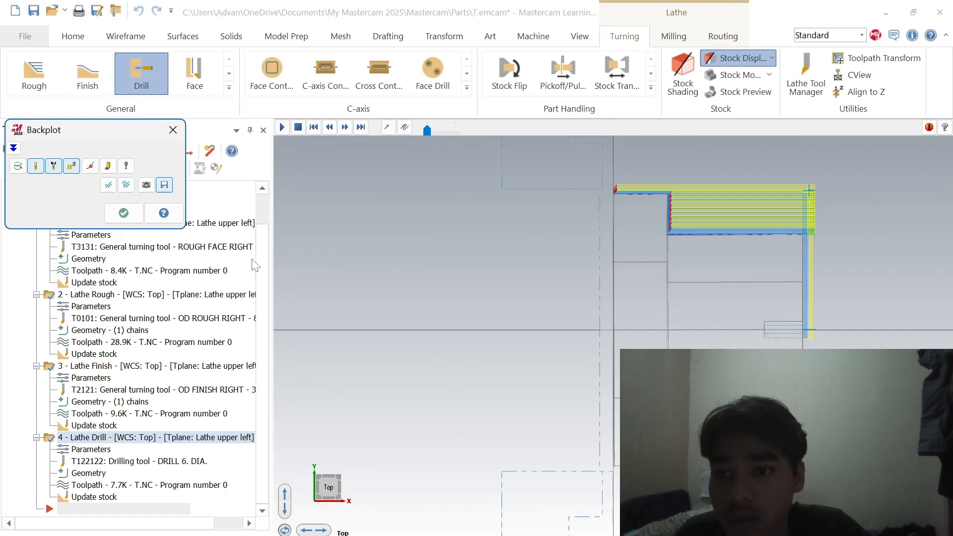
left_click(282, 127)
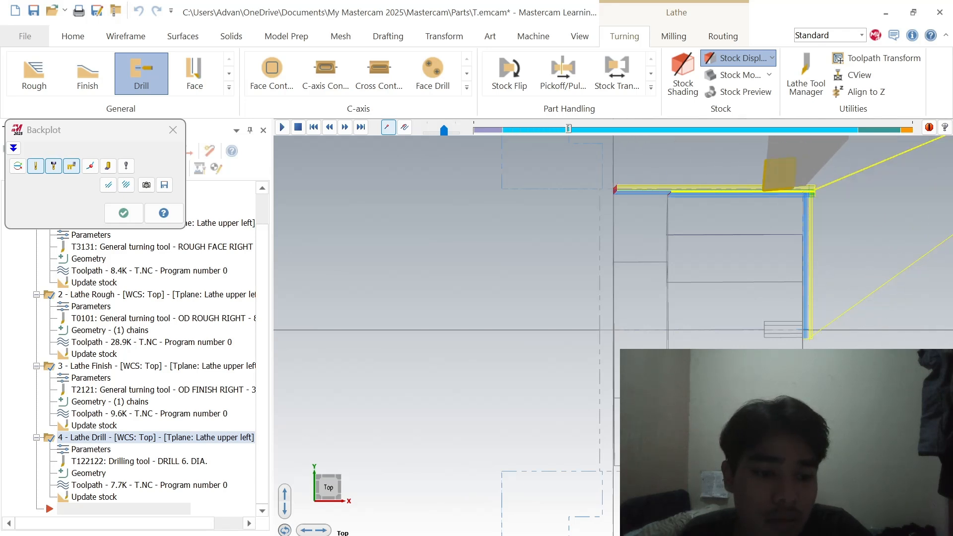
left_click(454, 130)
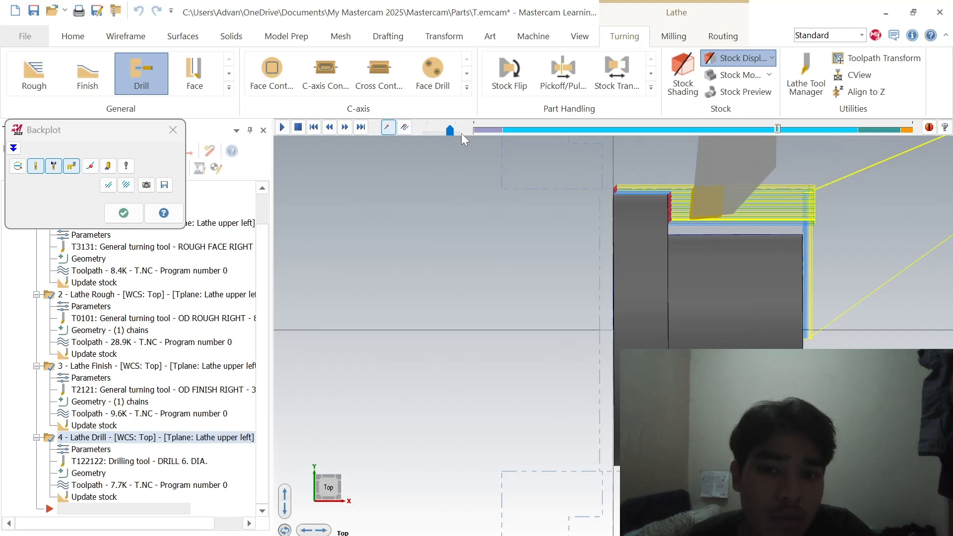
left_click_drag(451, 130, 478, 131)
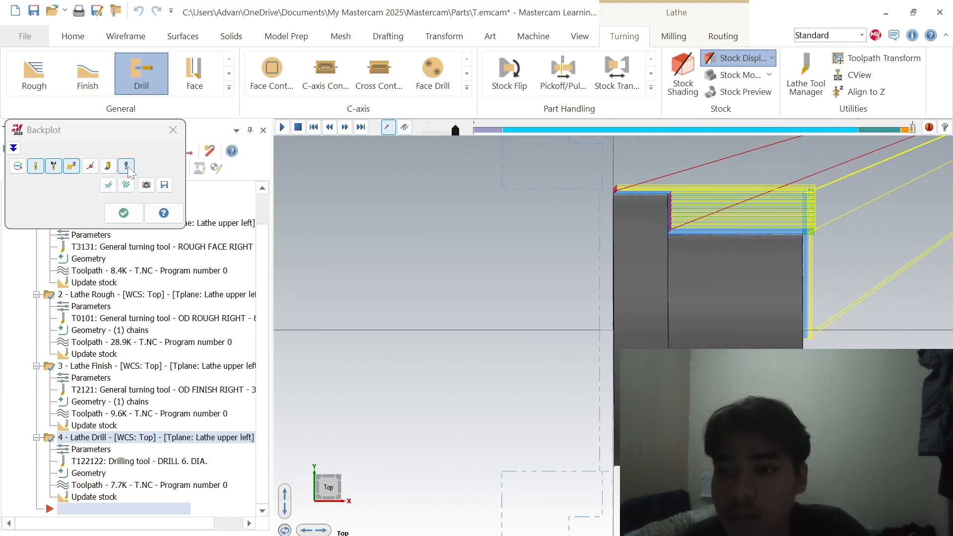
left_click(173, 130)
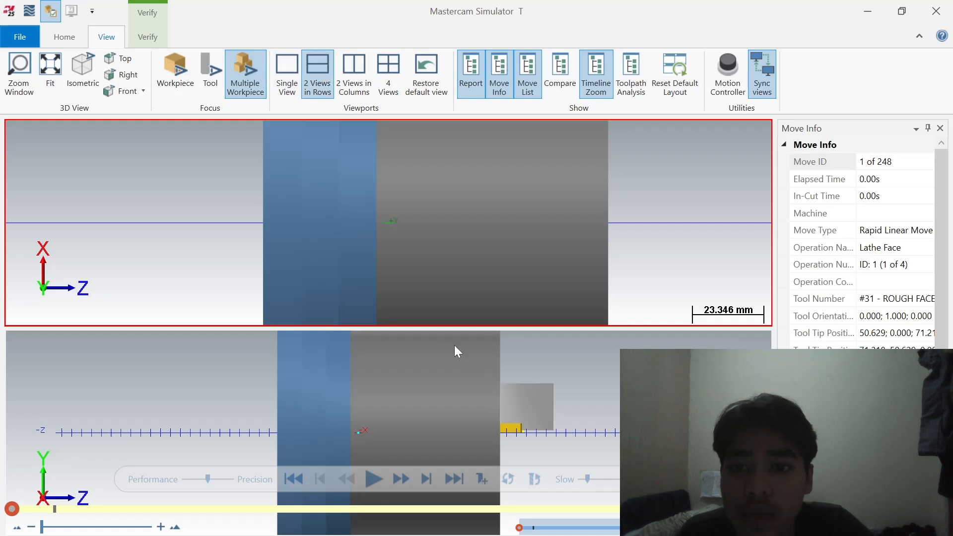
Step: Switch to Mastercam Simulator and show the whole chuck and stock in both viewports, with the second one in Front (WCS) orientation
scroll(457, 243, "down", 5)
scroll(456, 228, "down", 2)
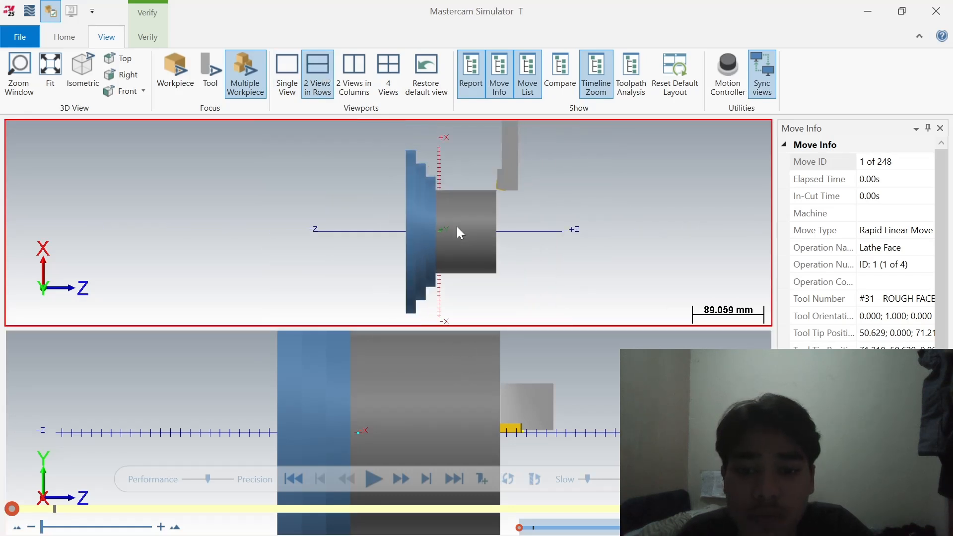
left_click(236, 432)
scroll(244, 416, "down", 4)
right_click(285, 415)
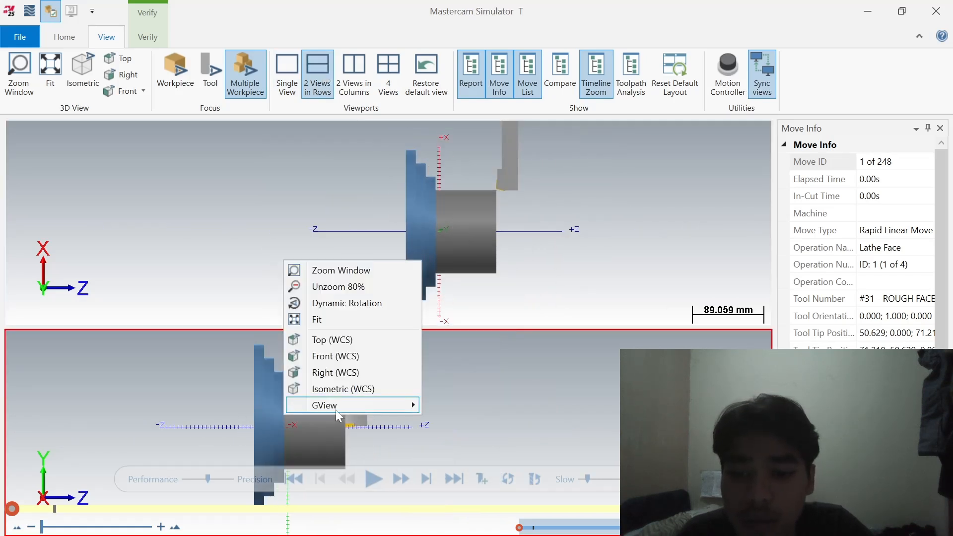
left_click(330, 357)
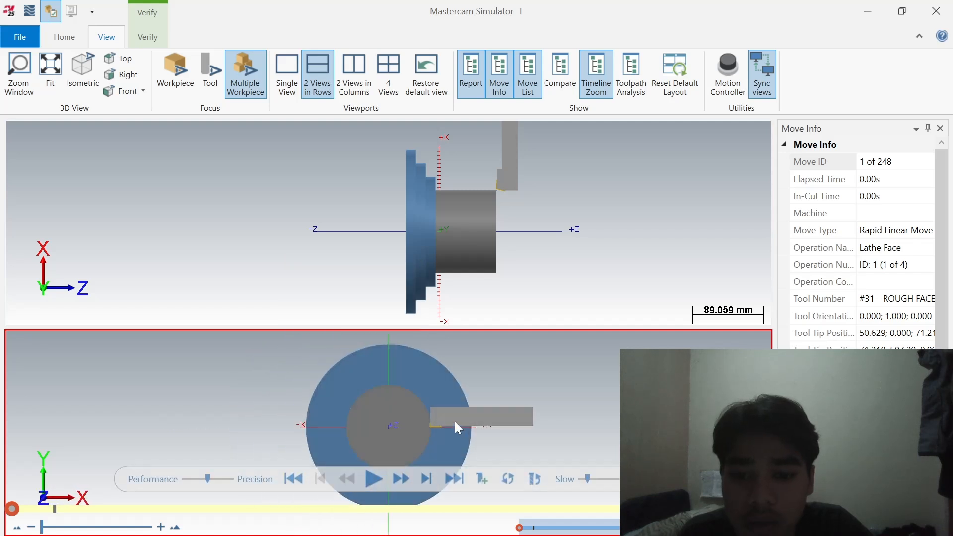
Step: Run the verification of all four lathe operations to the end and examine the machined part from an oblique angle
left_click(455, 273)
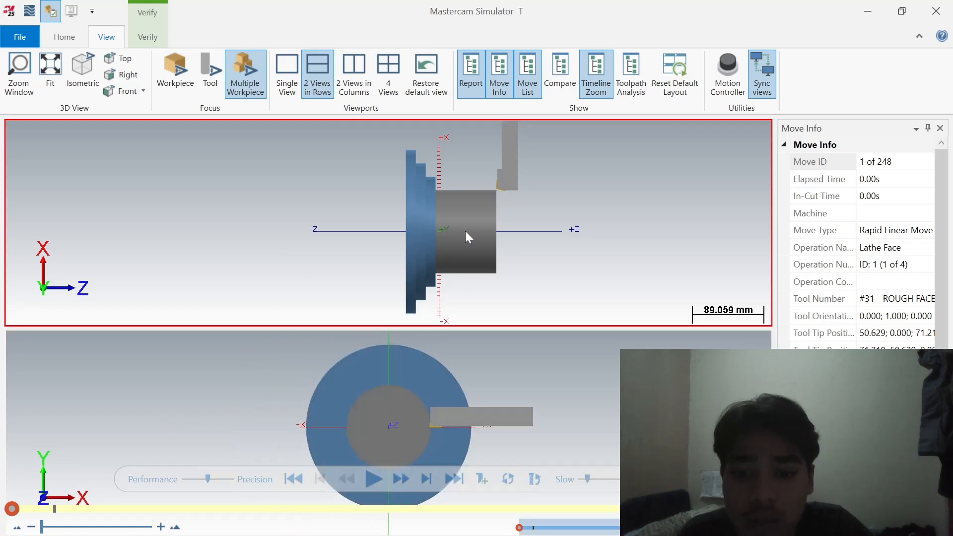
left_click(479, 436)
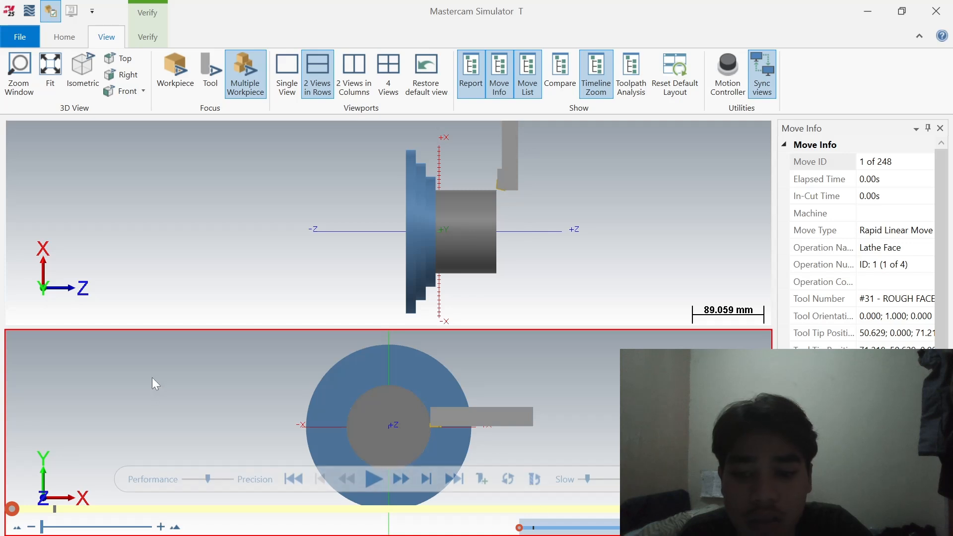
left_click(210, 211)
left_click(576, 502)
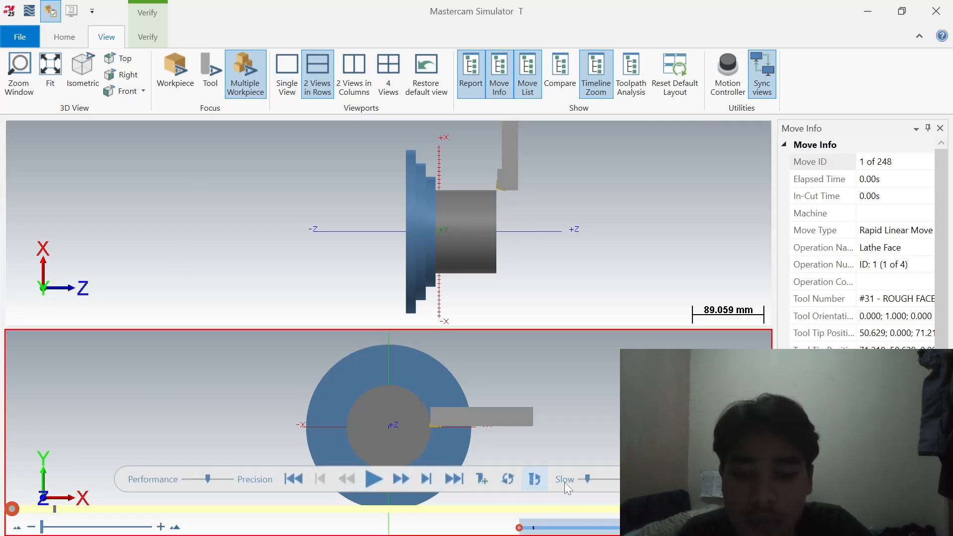
left_click(373, 479)
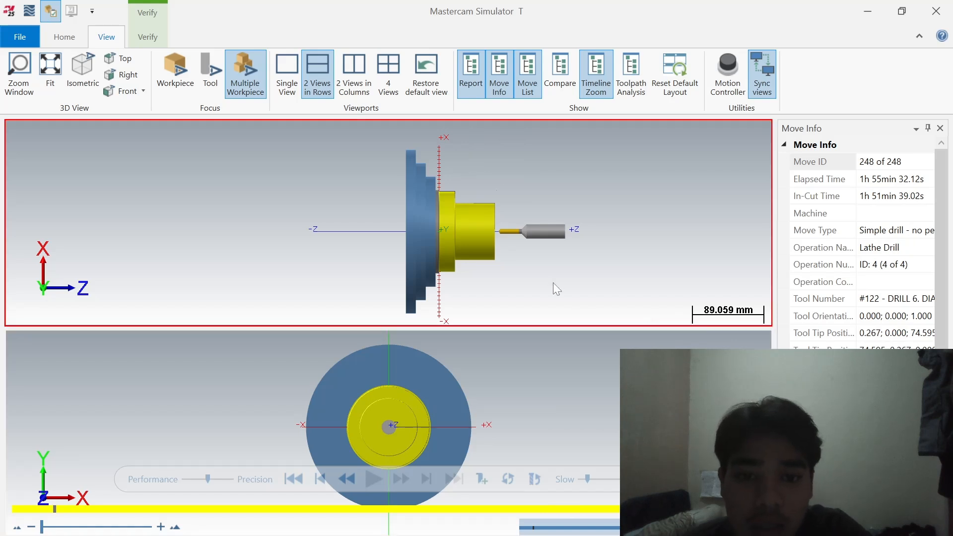
middle_click_drag(482, 216, 495, 229)
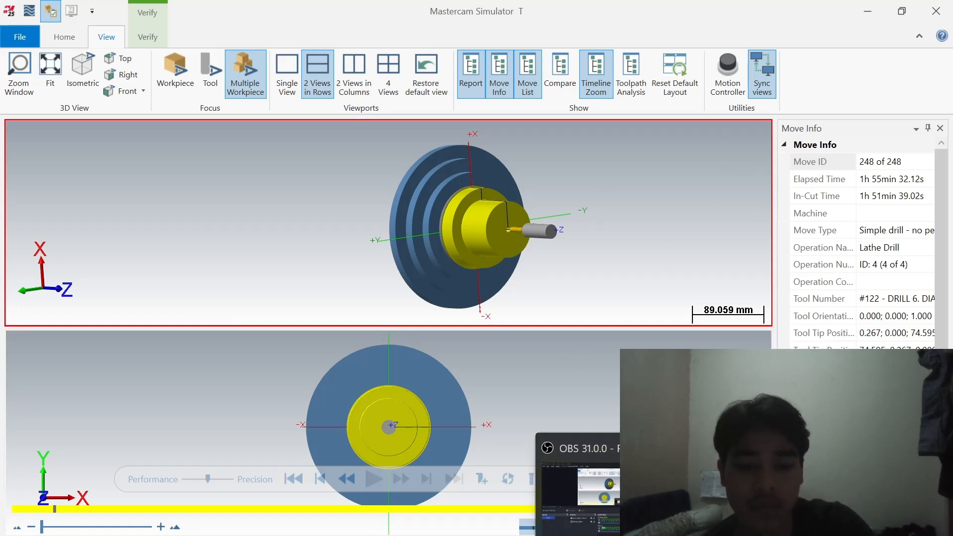
Step: Switch to the browser and view the 64.2+Lathe-chamfer.pdf part drawing in Google Drive
left_click(612, 535)
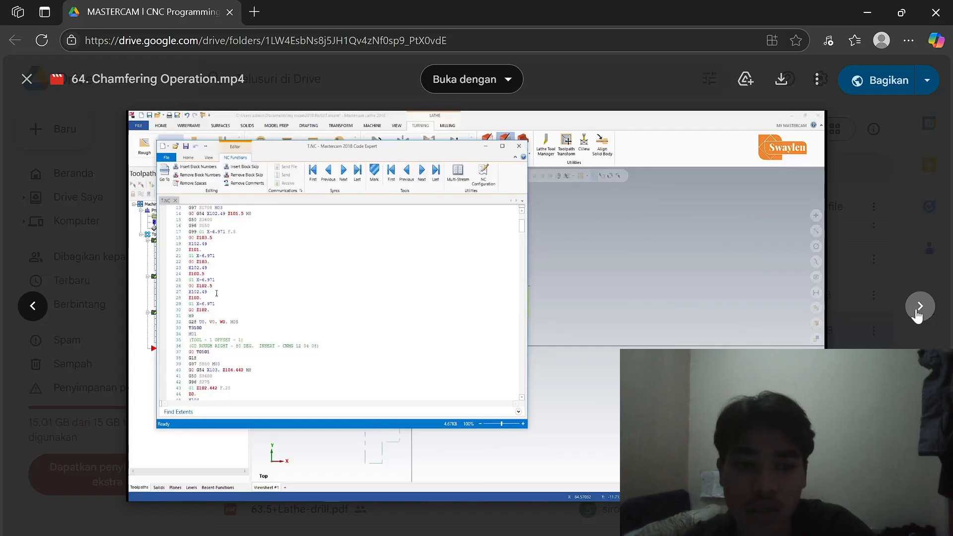
left_click(32, 306)
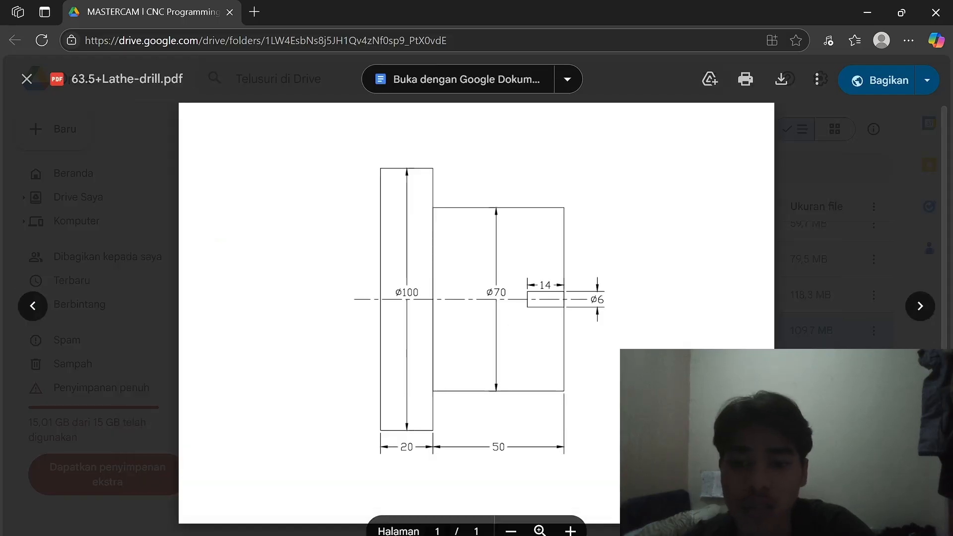
left_click(918, 307)
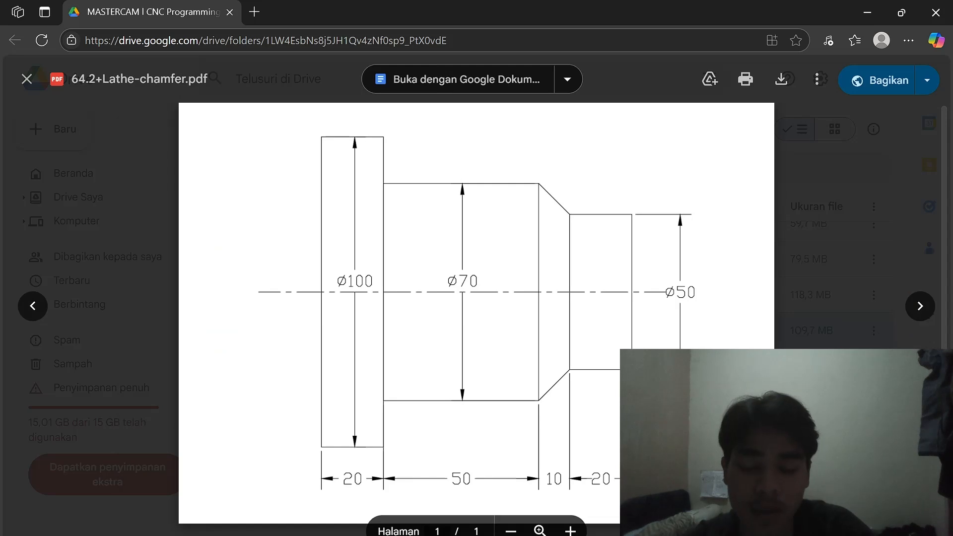
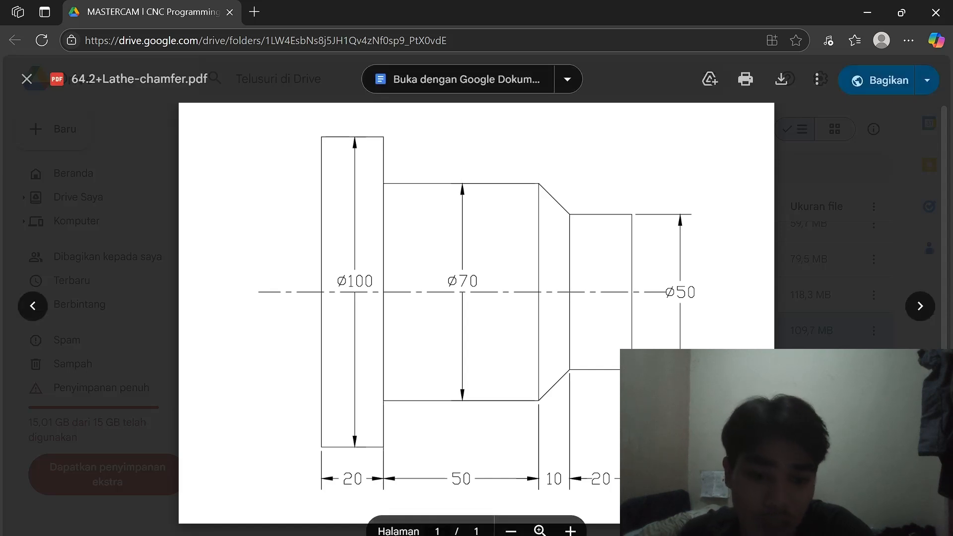
Step: Switch to the new, empty Mastercam file and draw a line of length 50 vertically up from the origin
key("alt+Tab")
key("alt+Tab")
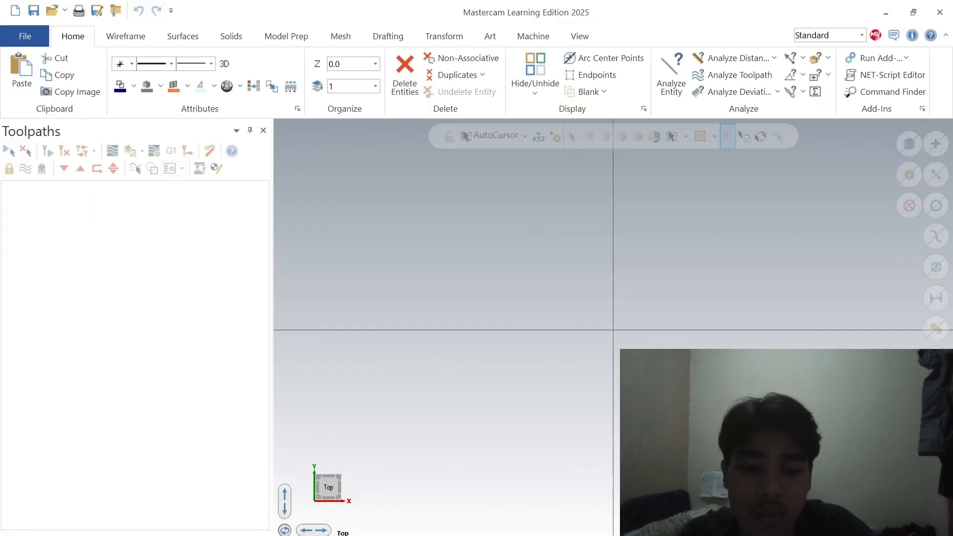
left_click(126, 40)
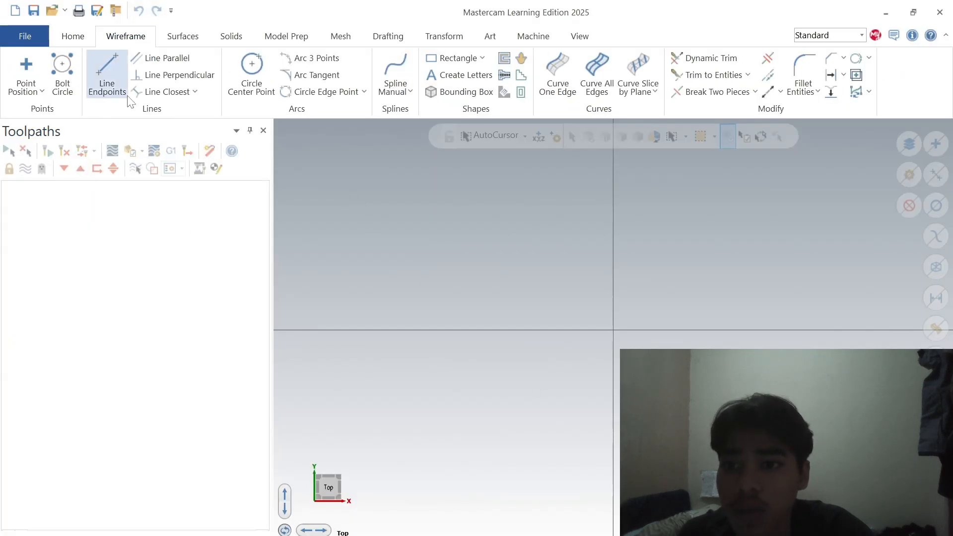
left_click(107, 75)
left_click_drag(71, 417, 3, 413)
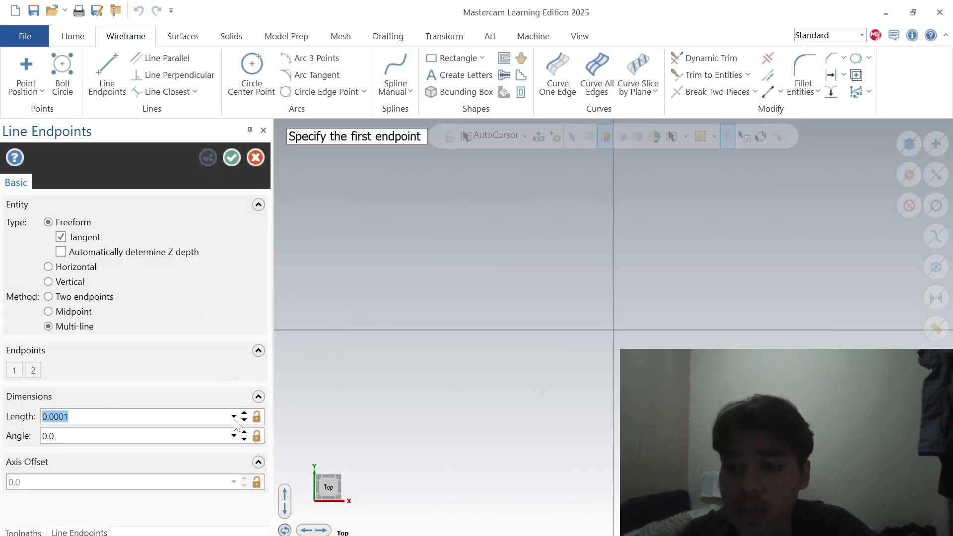
type("50")
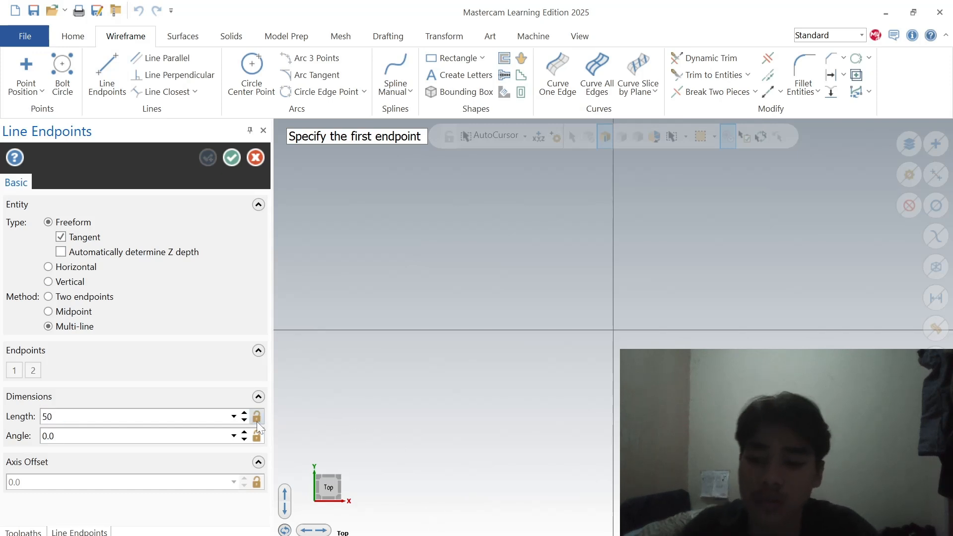
left_click(613, 330)
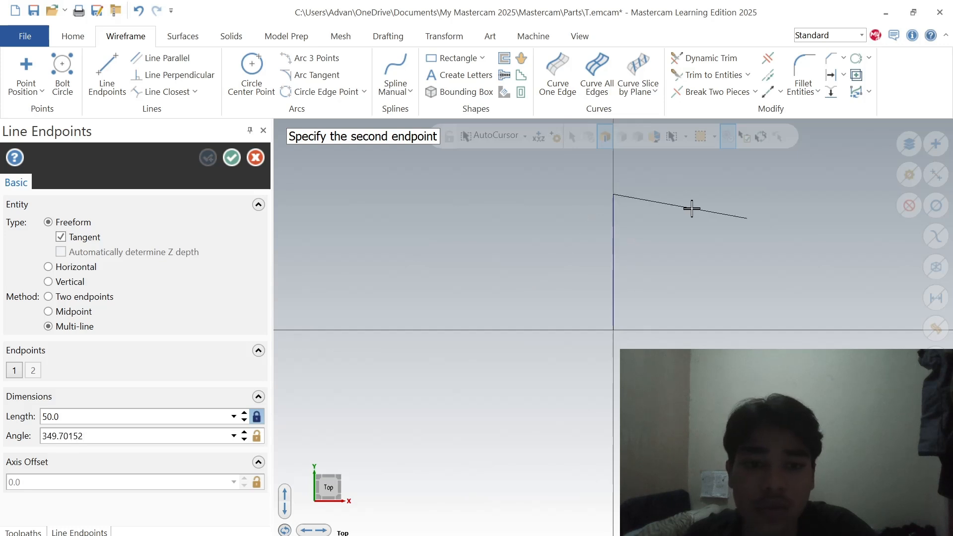
Step: Try to draw a horizontal line of length 20 from the vertical line's upper end, and delete the slightly slanted line
left_click(134, 416)
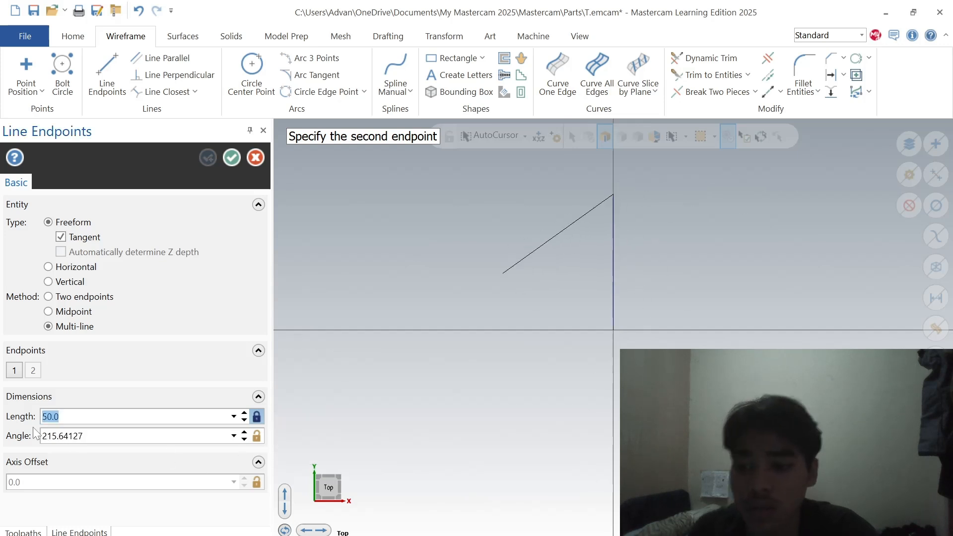
type("20")
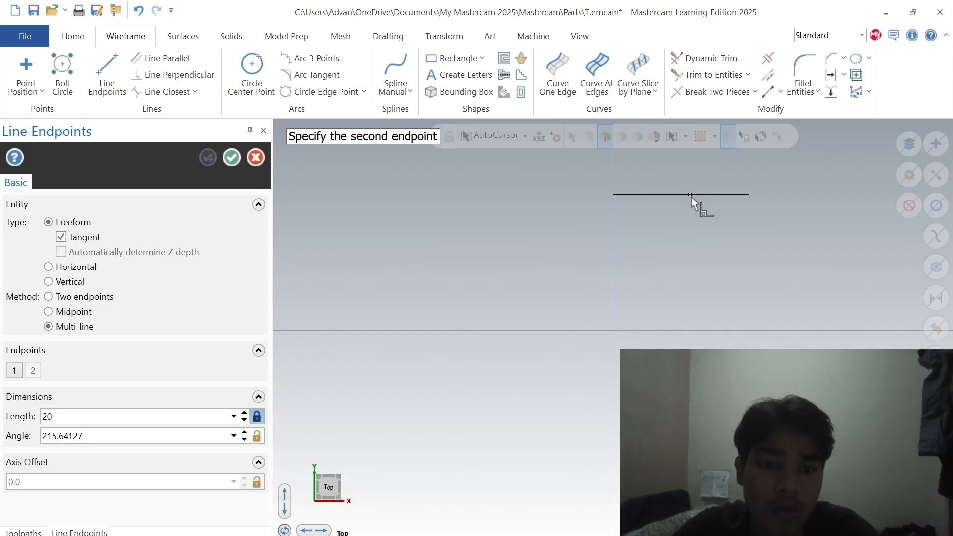
left_click(691, 198)
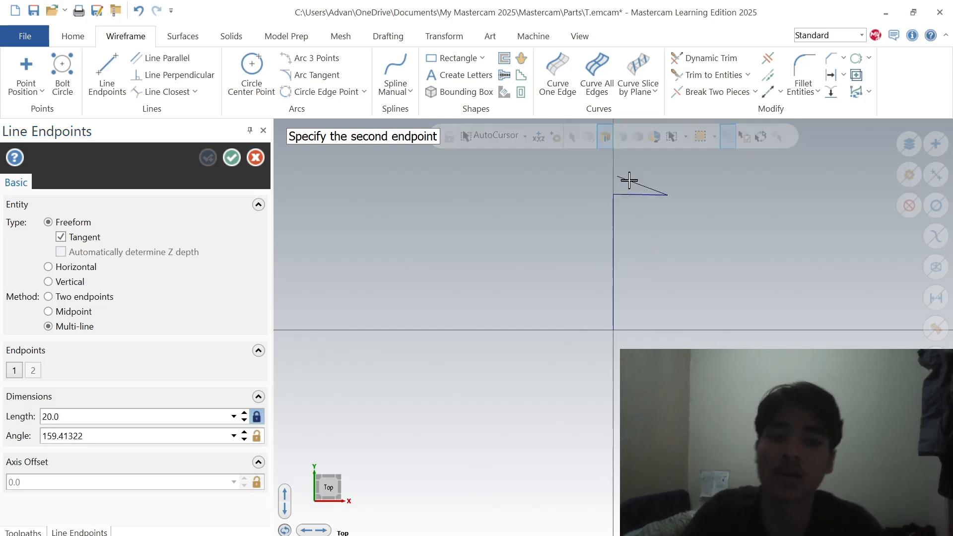
left_click(253, 158)
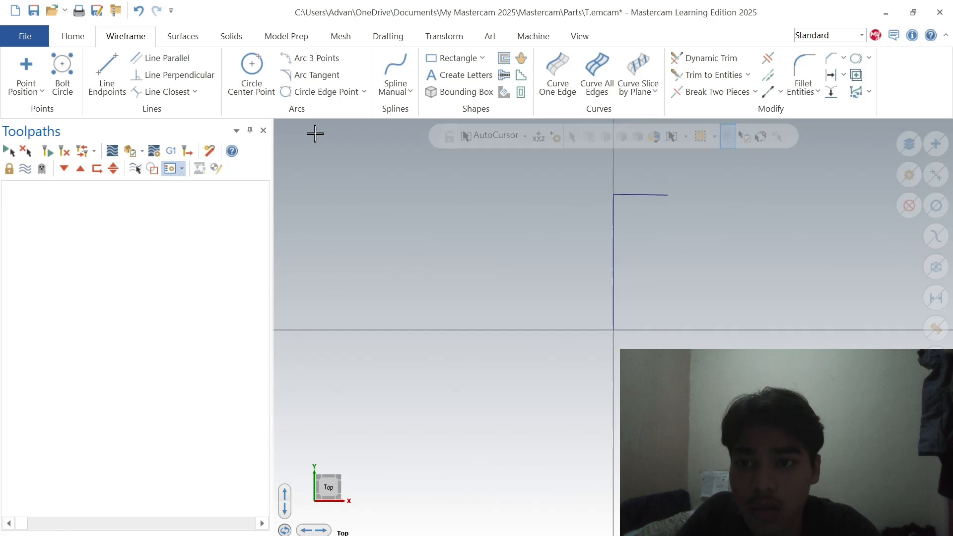
left_click(642, 194)
key("Delete")
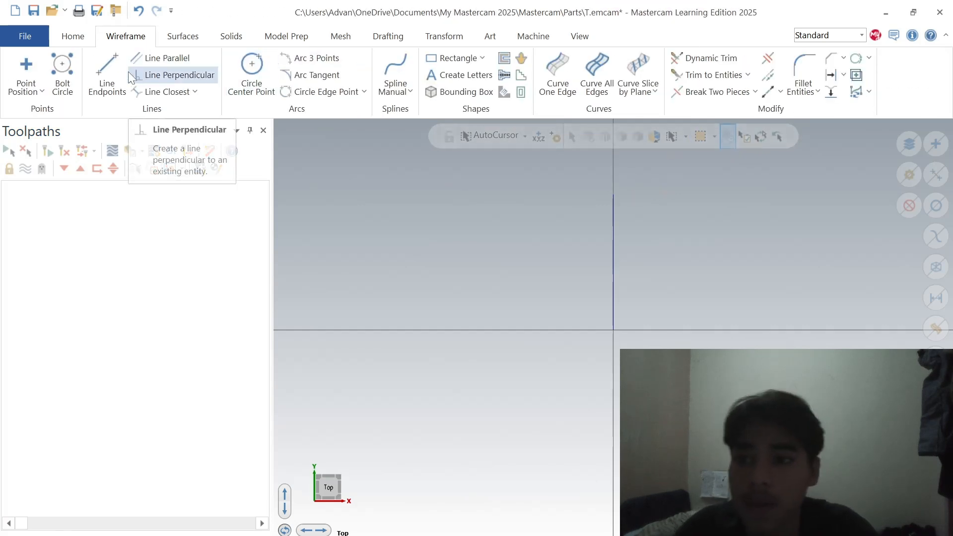
Step: Draw an exactly horizontal line of length 20 to the right from the vertical line's upper end
left_click(107, 75)
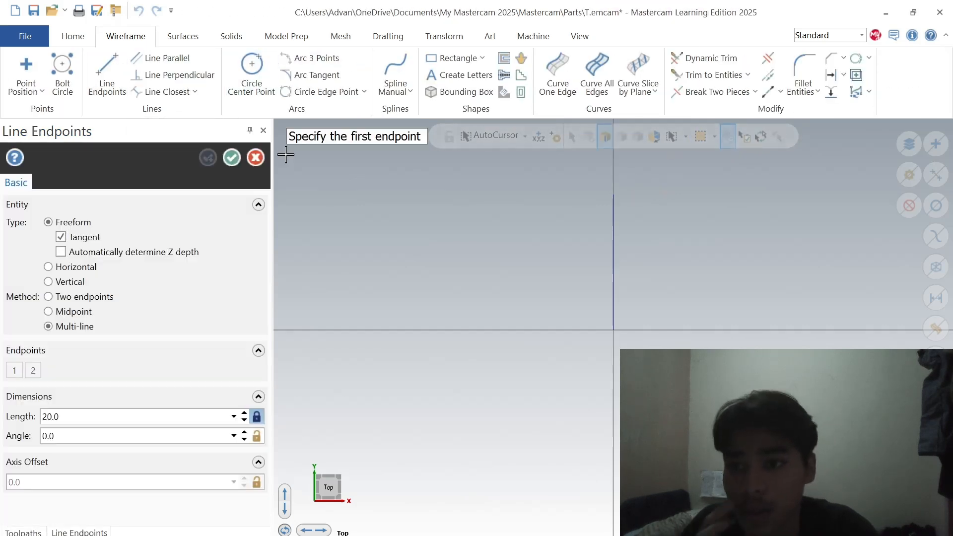
left_click(615, 197)
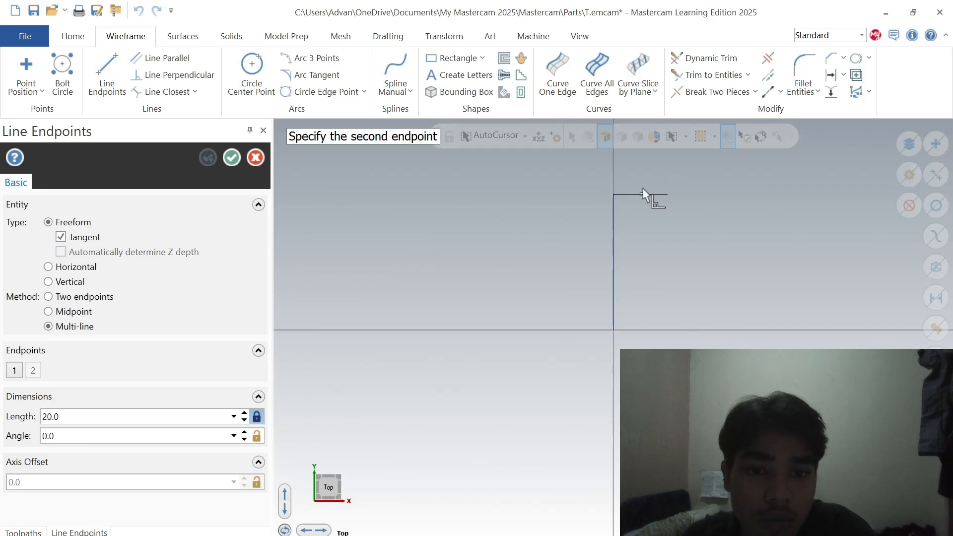
left_click(719, 199)
Step: Try to draw a vertical line of length 15 down from the horizontal line's right end, and delete the slanted line
left_click(54, 419)
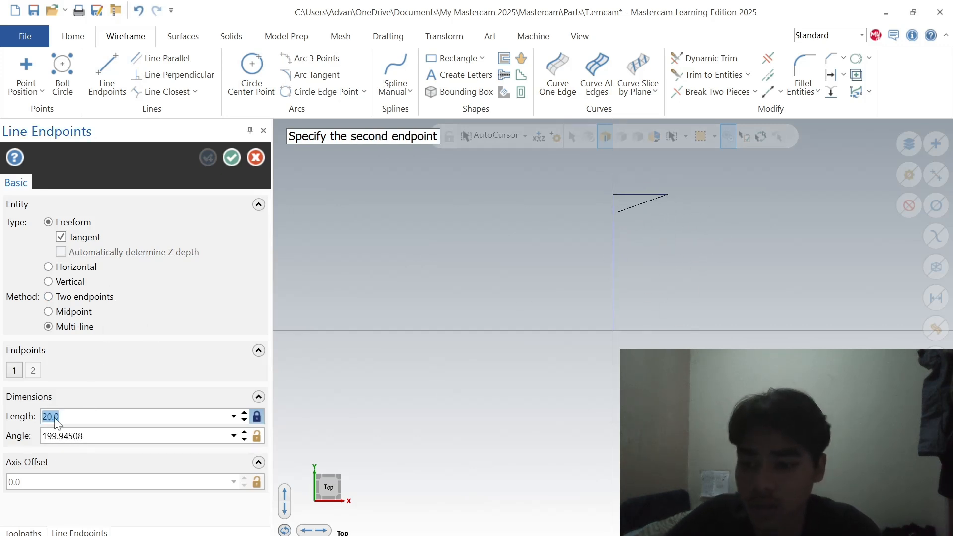
type("15")
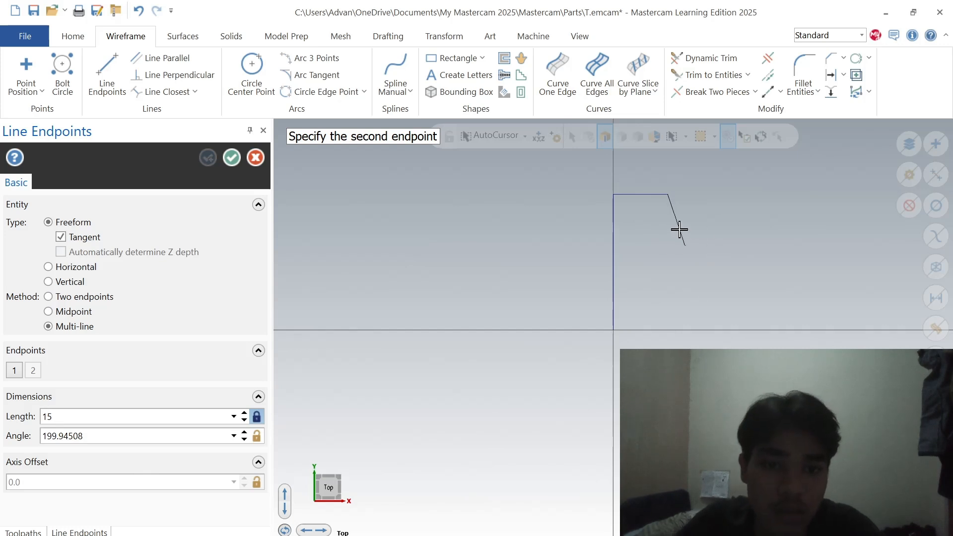
left_click(668, 234)
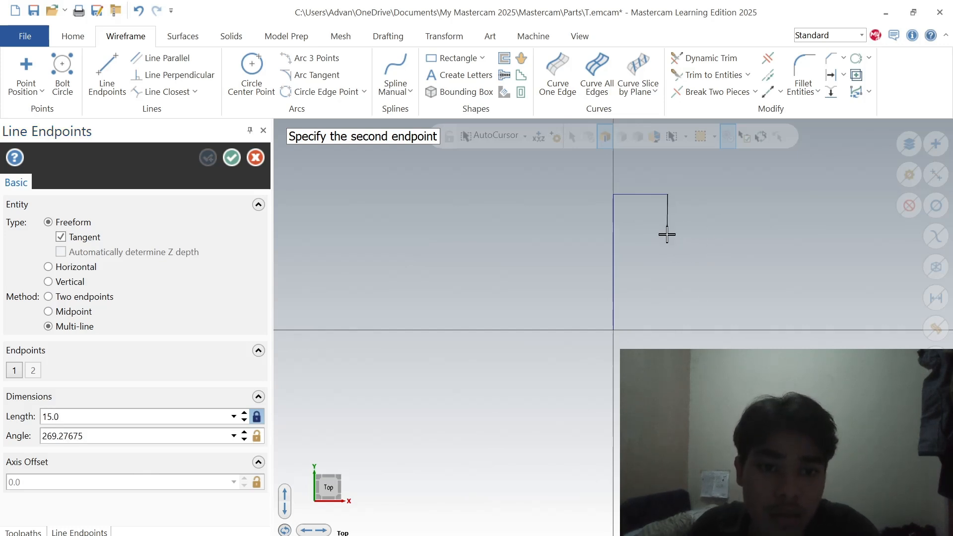
left_click(256, 157)
left_click(668, 217)
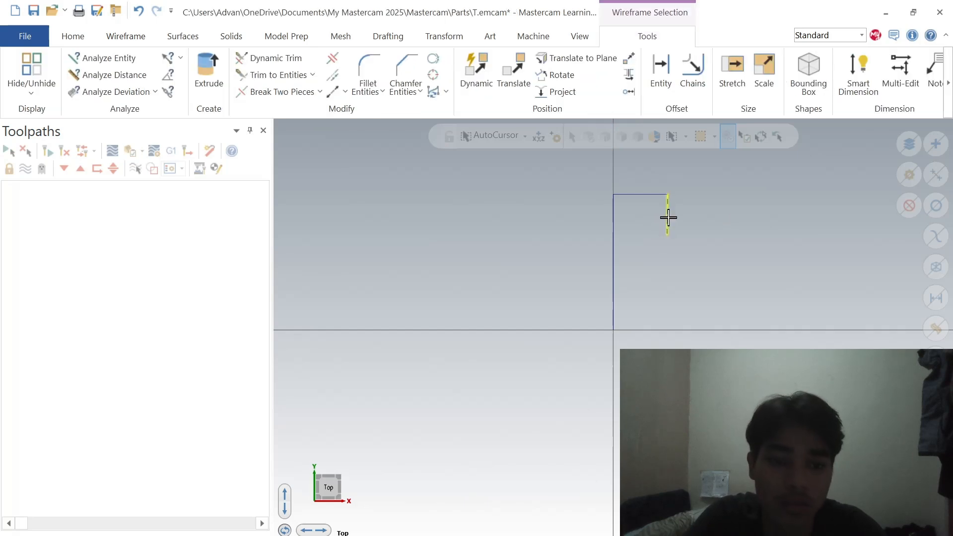
key("Delete")
Step: Draw an exactly vertical shoulder line of length 15 down from the 20-long line's right end, and check the next dimension on the chamfer drawing
left_click(106, 65)
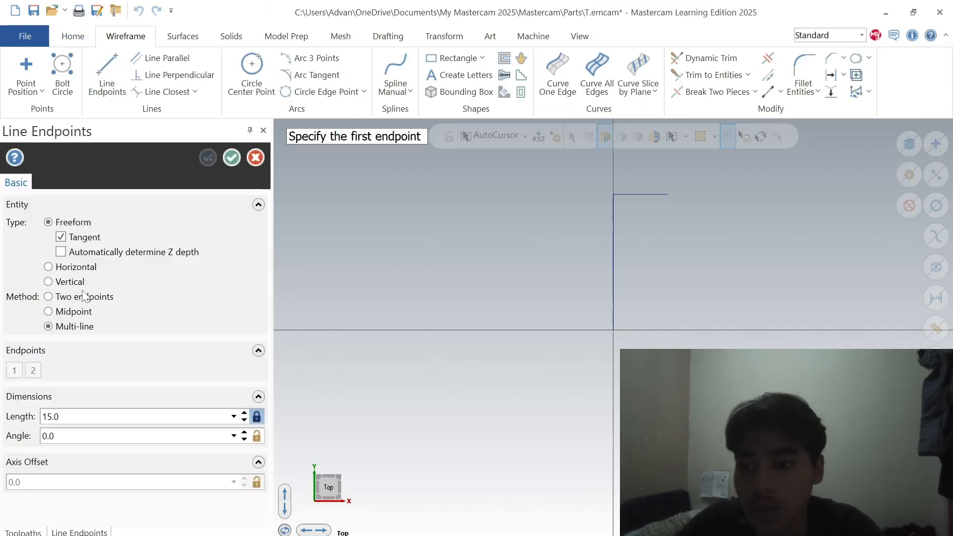
left_click(668, 195)
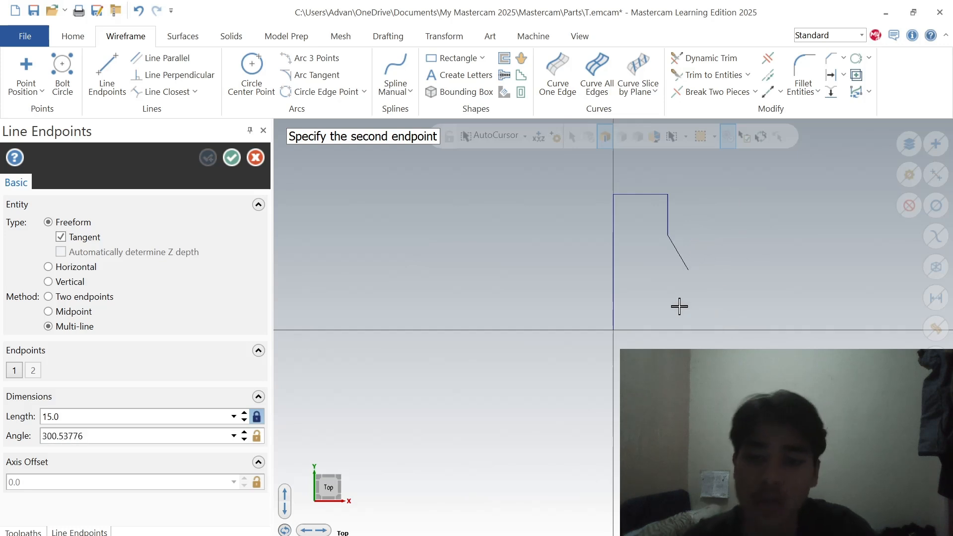
left_click(493, 535)
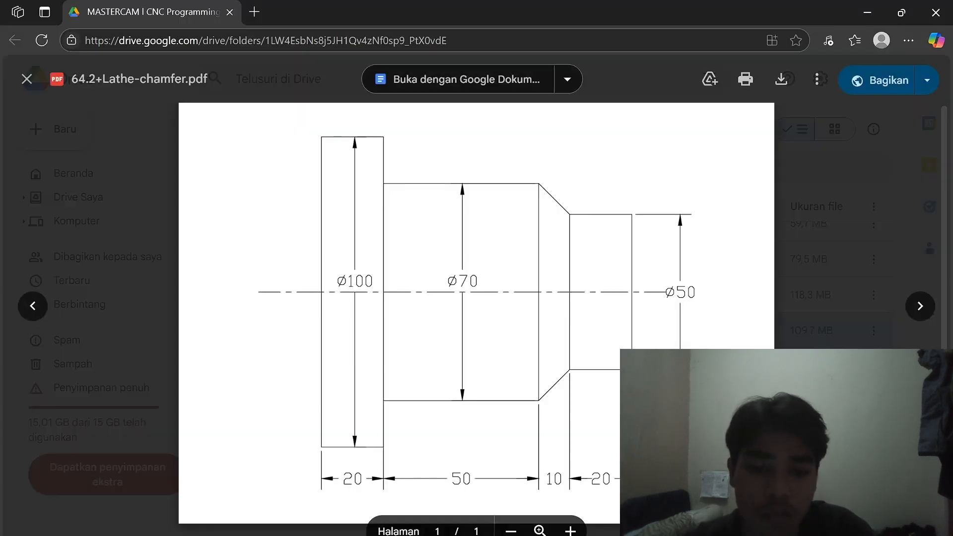
key("alt+Tab")
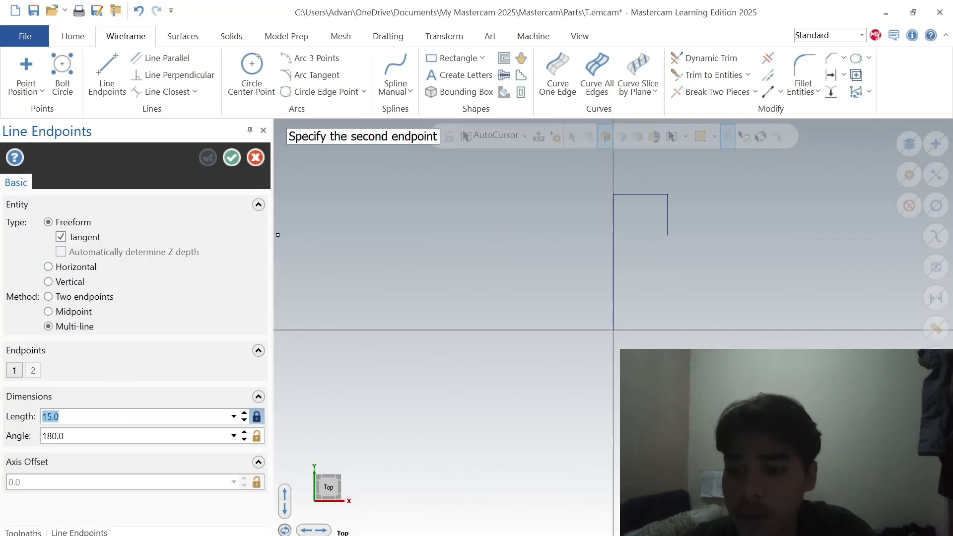
Step: Try to draw a horizontal line of length 50 to the right from the shoulder's lower end, and delete the slanted line
type("50")
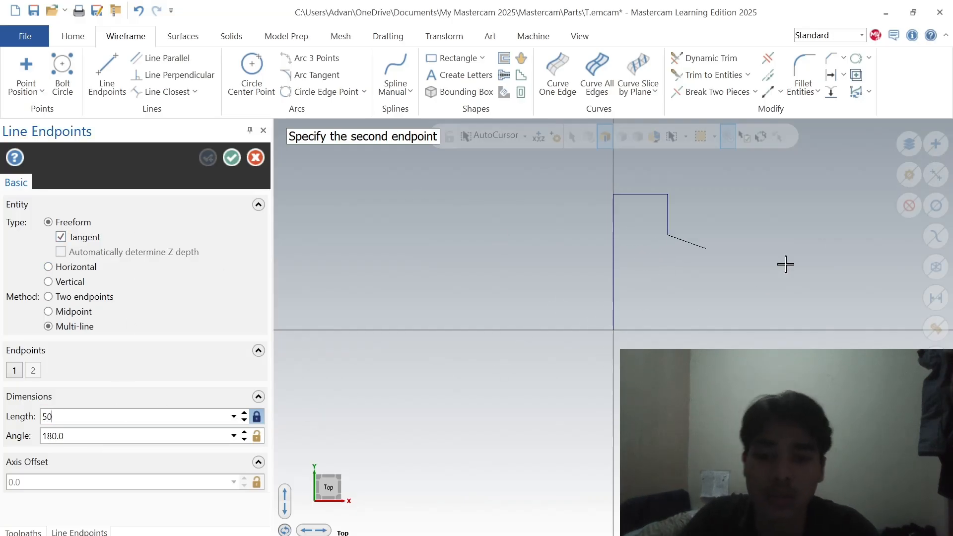
left_click(793, 234)
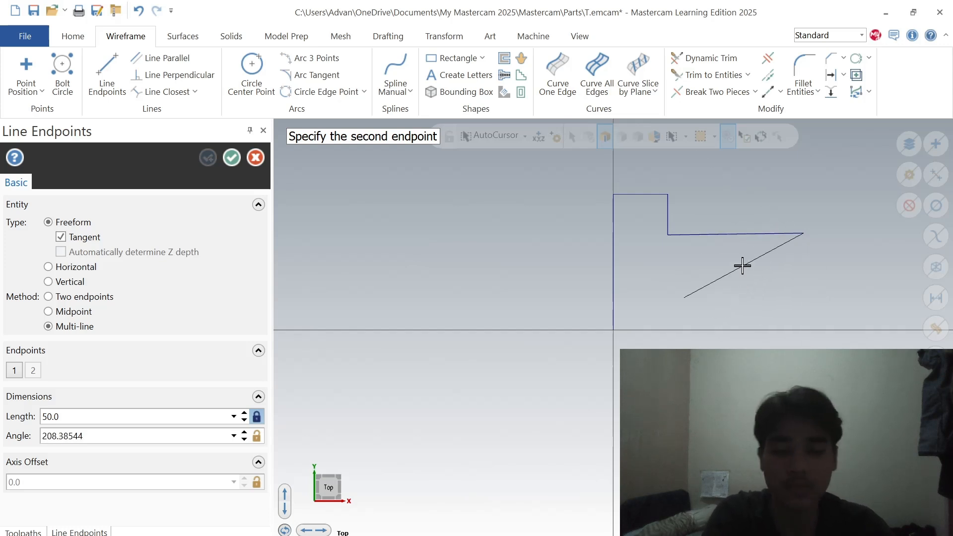
left_click(261, 157)
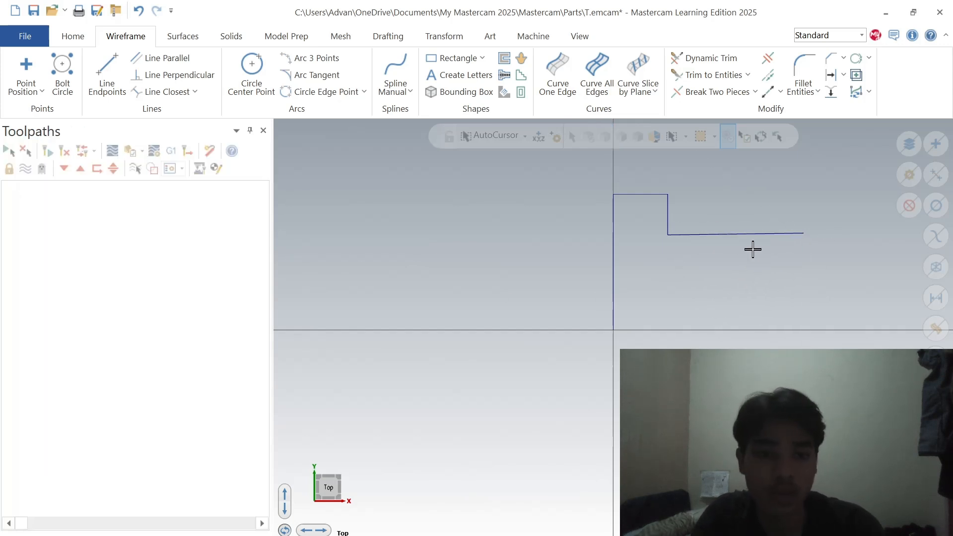
left_click(765, 234)
key("Delete")
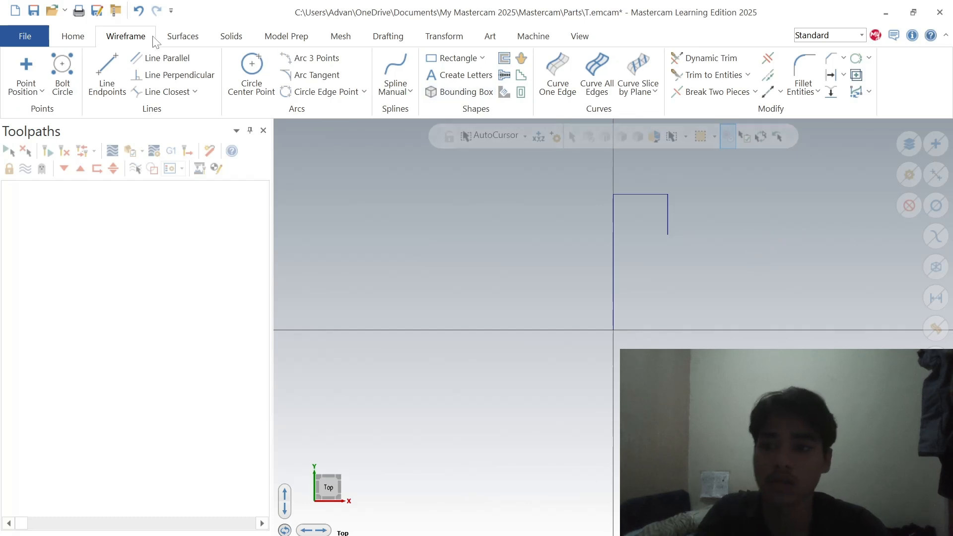
Step: Draw a horizontal line of length 50 from the shoulder's lower end and a vertical line of length 35 from its right end down to the axis
left_click(106, 77)
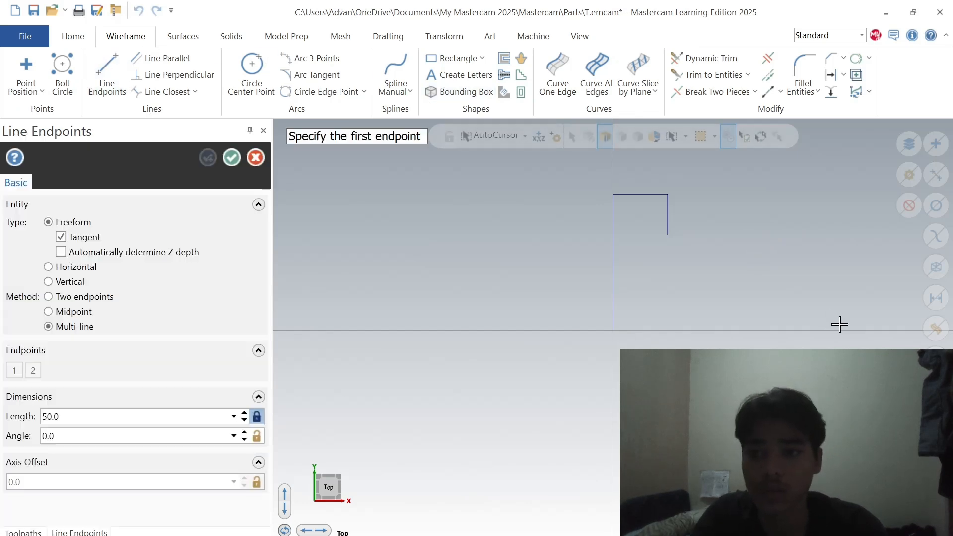
left_click(669, 235)
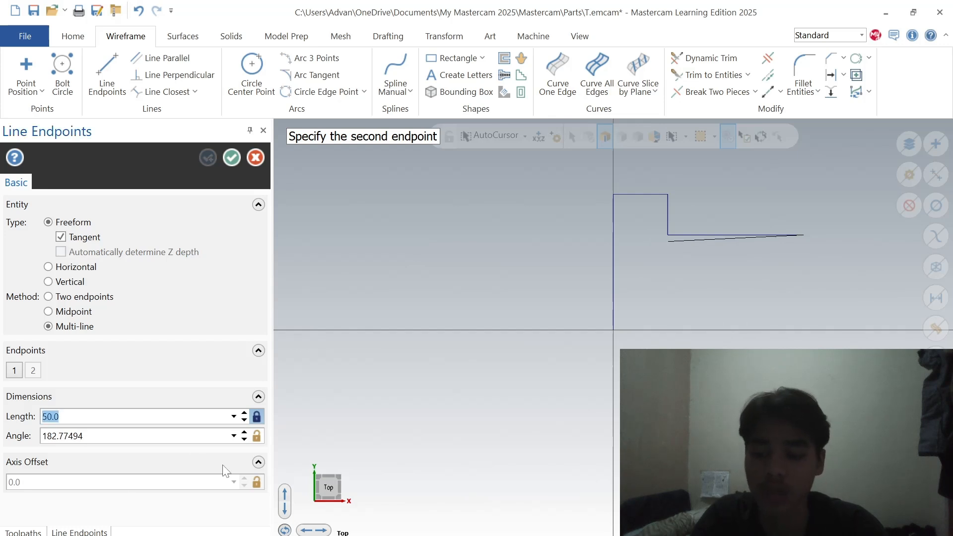
type("35")
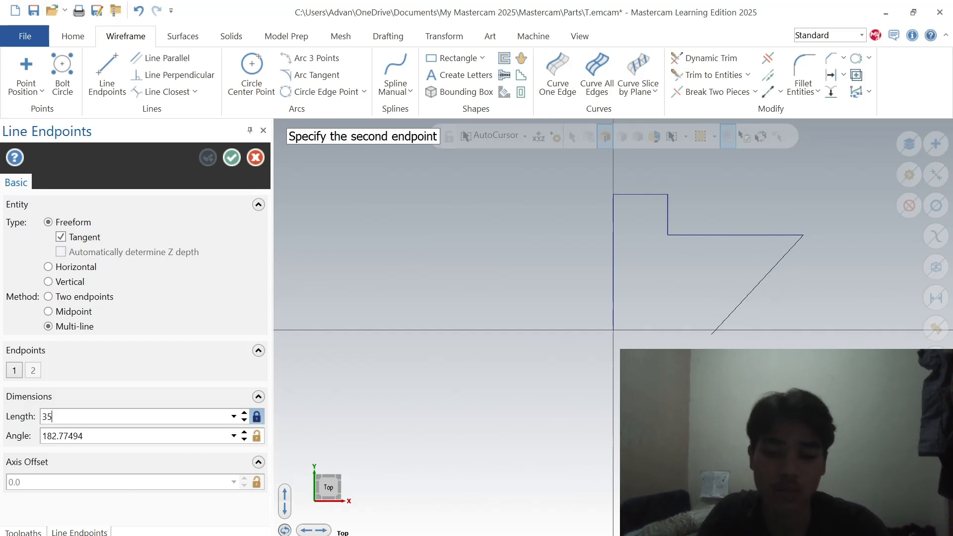
left_click(480, 534)
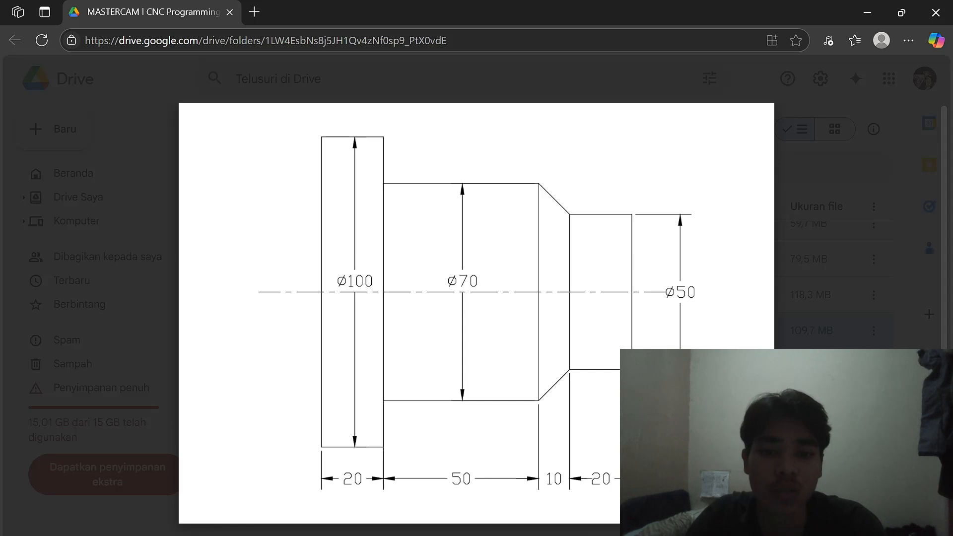
key("alt+Tab")
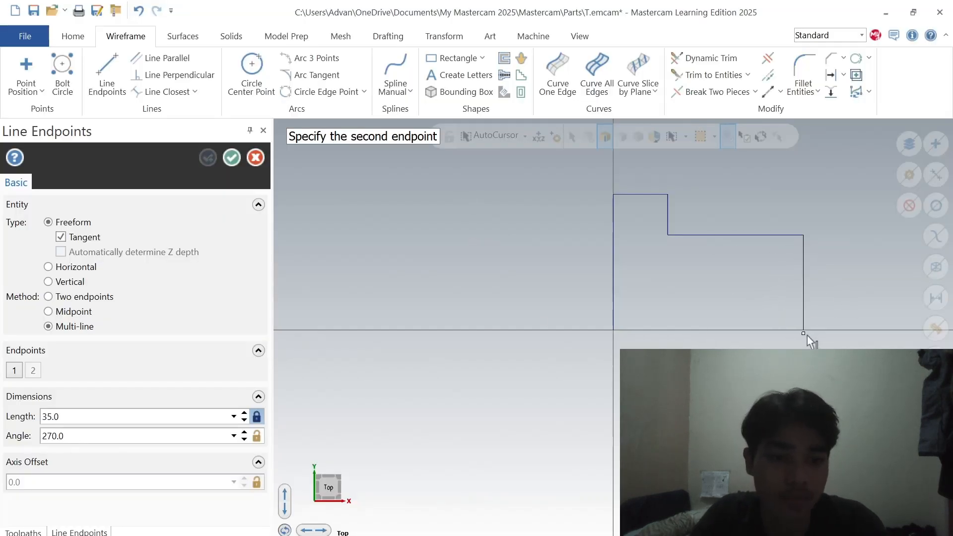
left_click(806, 335)
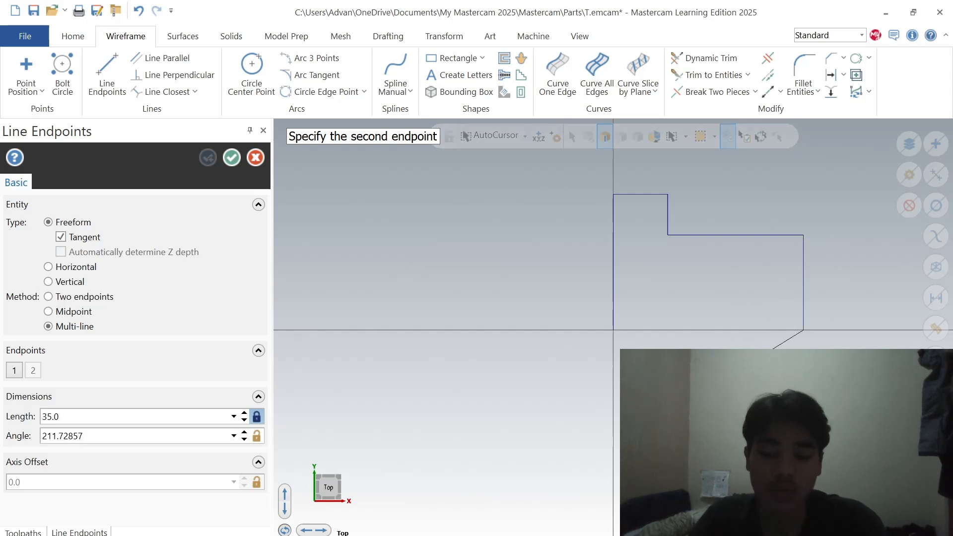
Step: Check the chamfer length on the drawing, try to draw a horizontal line of length 10 from the profile's lower right corner, and delete the slanted line
key("alt+Tab")
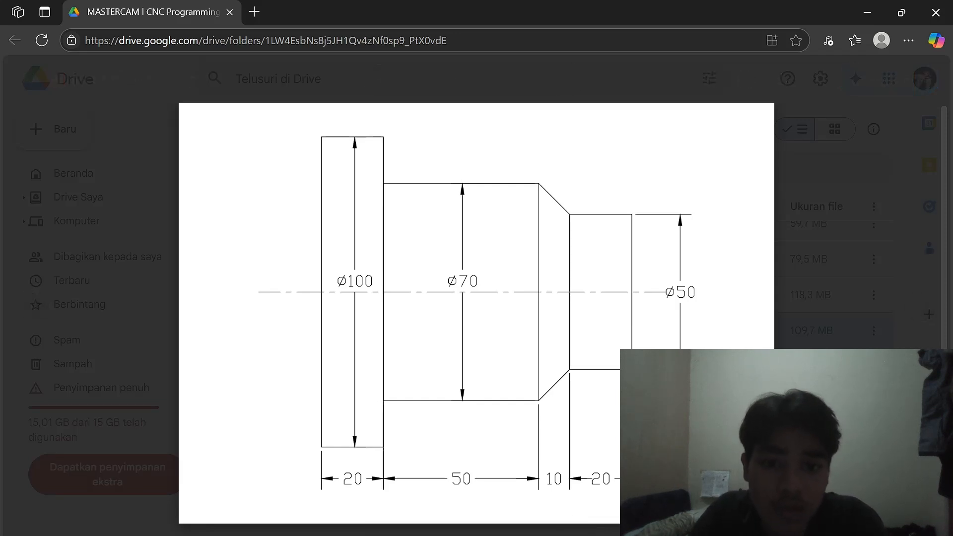
key("alt+Tab")
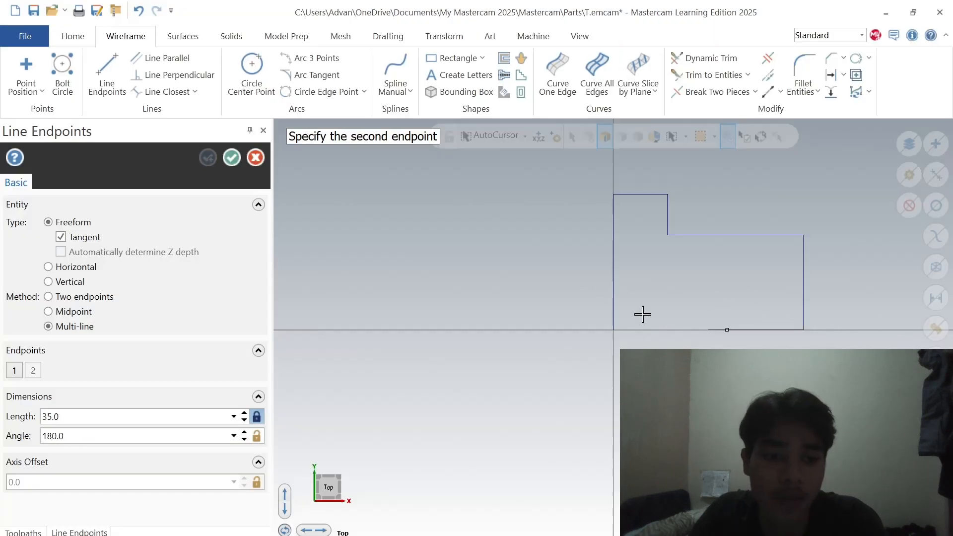
left_click(75, 420)
type("1")
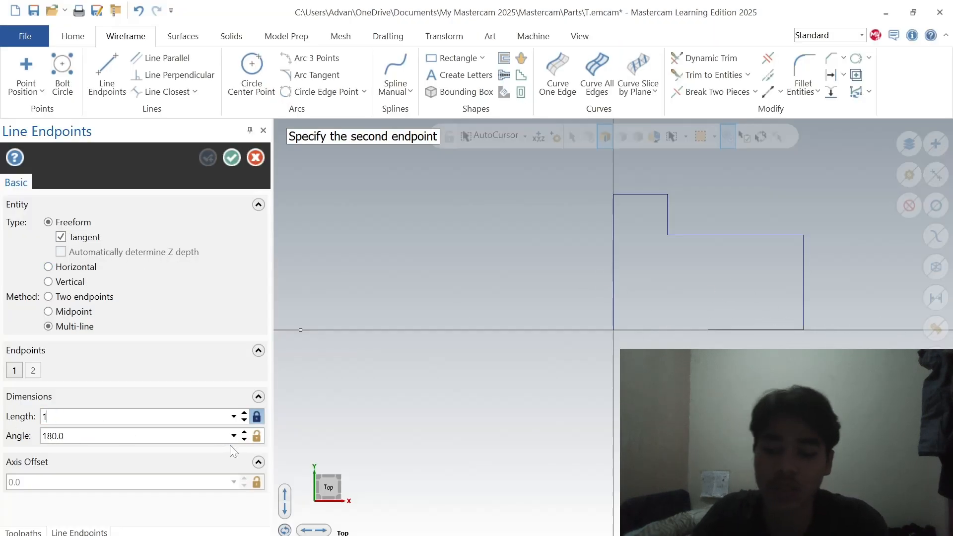
type("0")
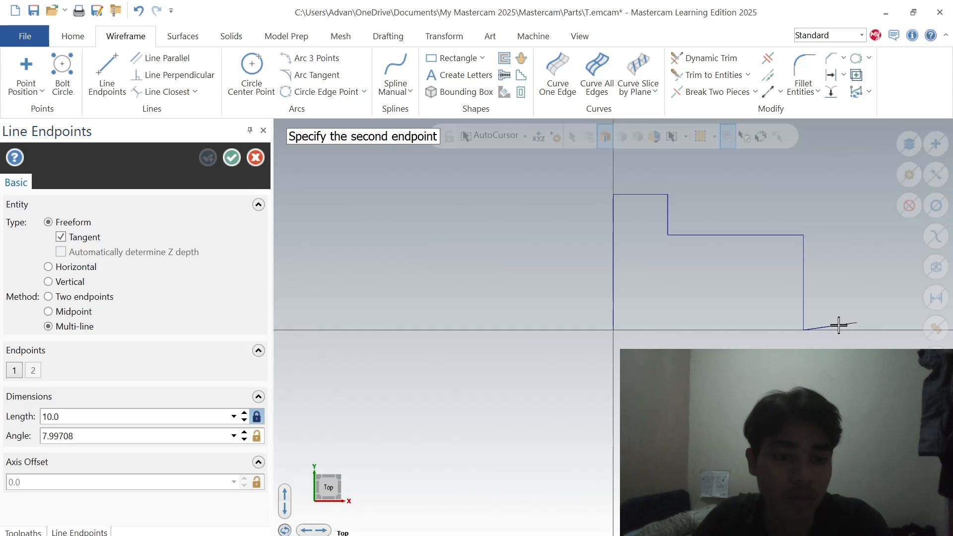
left_click(256, 157)
left_click(824, 328)
key("Delete")
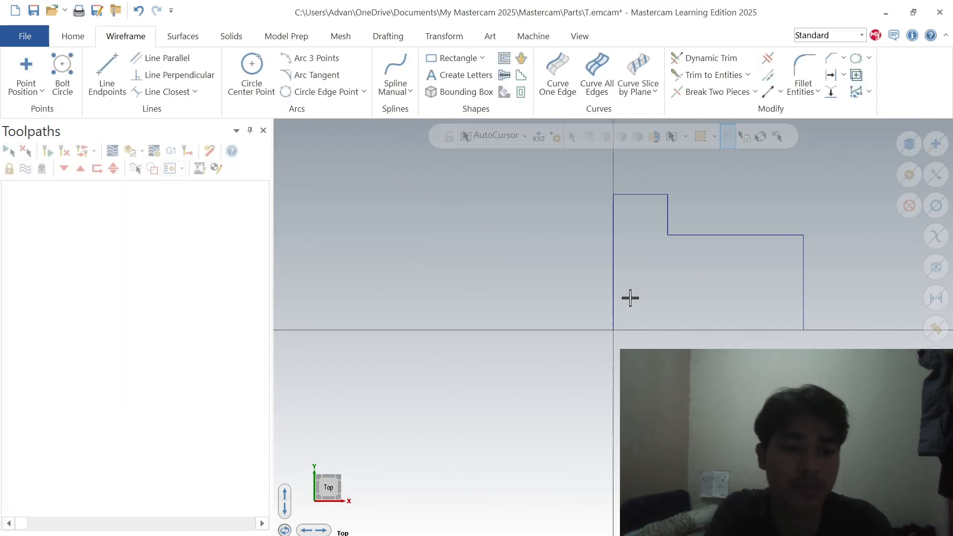
Step: Draw an exactly horizontal line of length 10 to the right along the axis from the 35-long vertical line's lower end
left_click(107, 74)
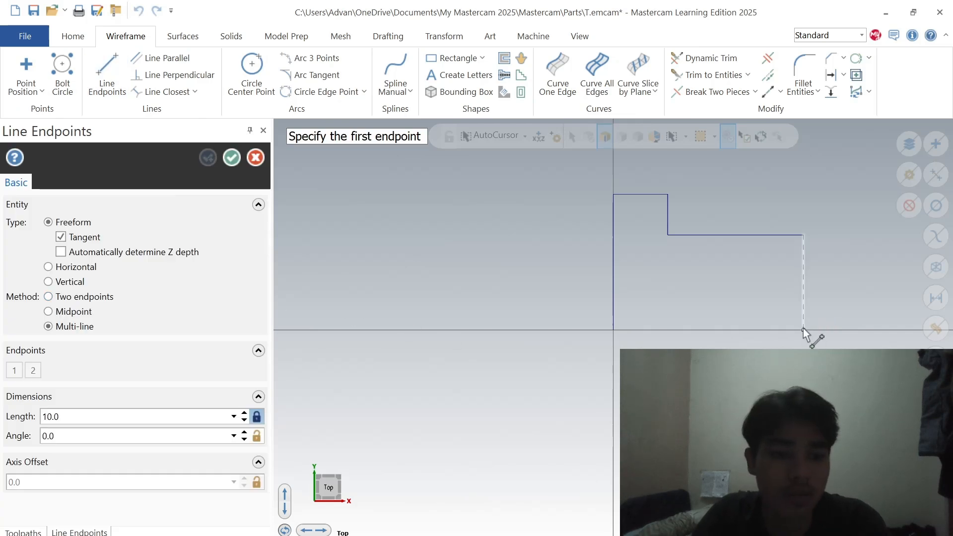
left_click(831, 330)
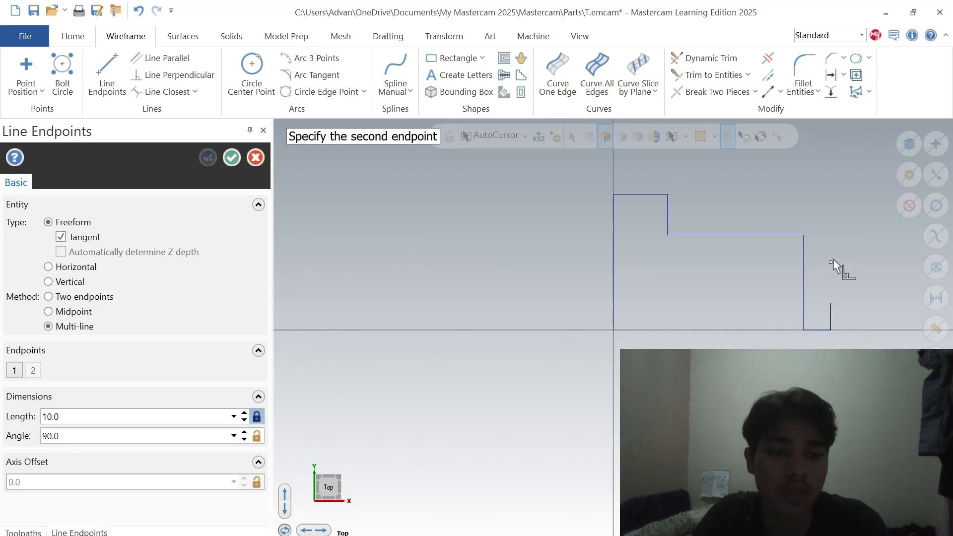
Step: Try to draw a vertical line of length 25 up from the short axis line's right end, and delete the slanted line
left_click(93, 417)
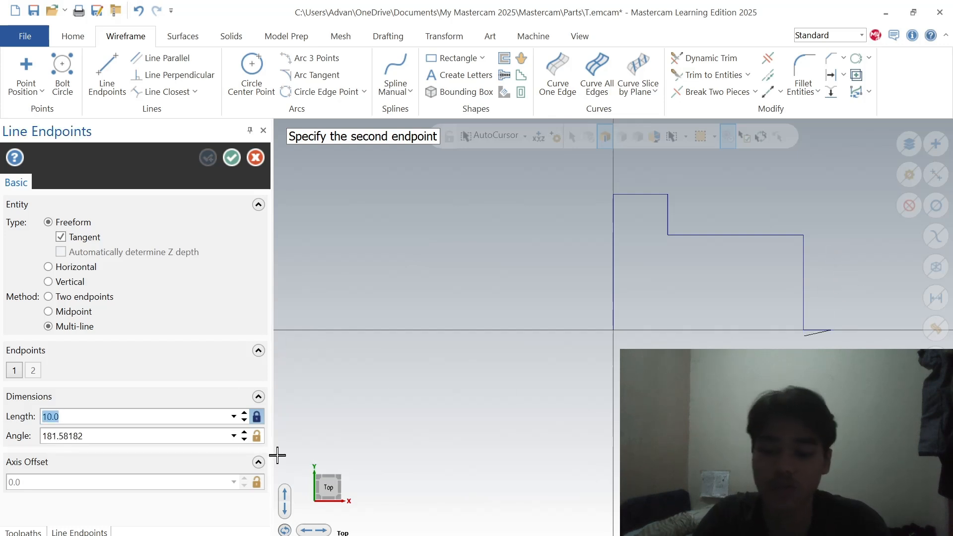
type("25")
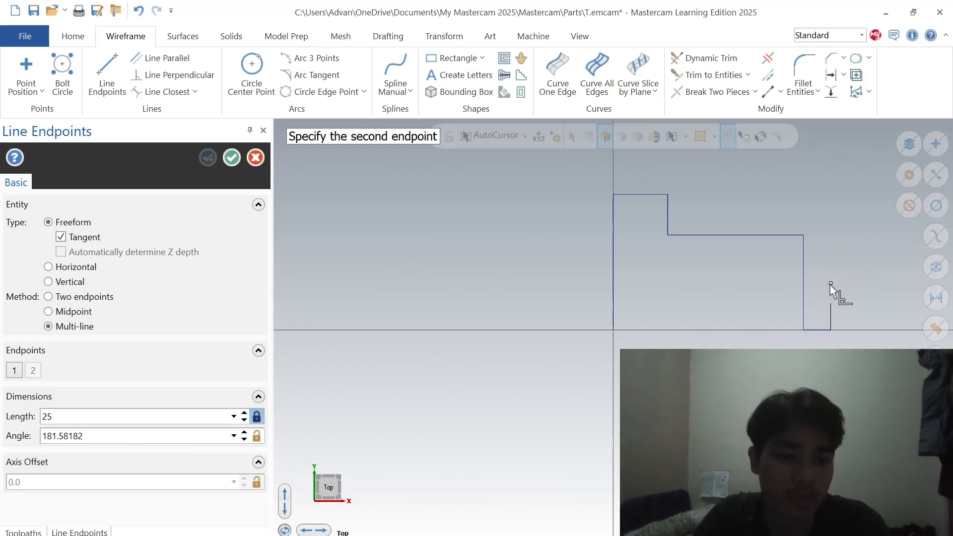
left_click(829, 290)
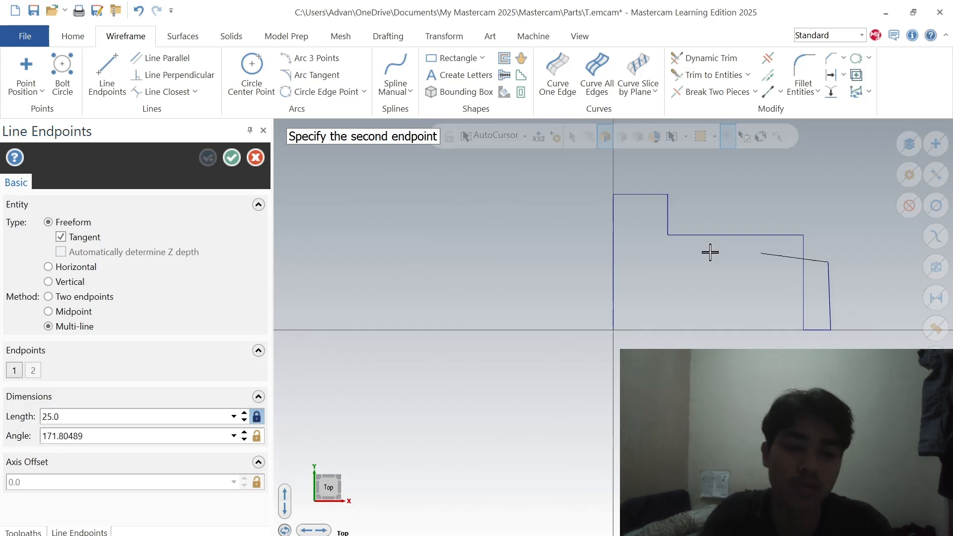
left_click(256, 158)
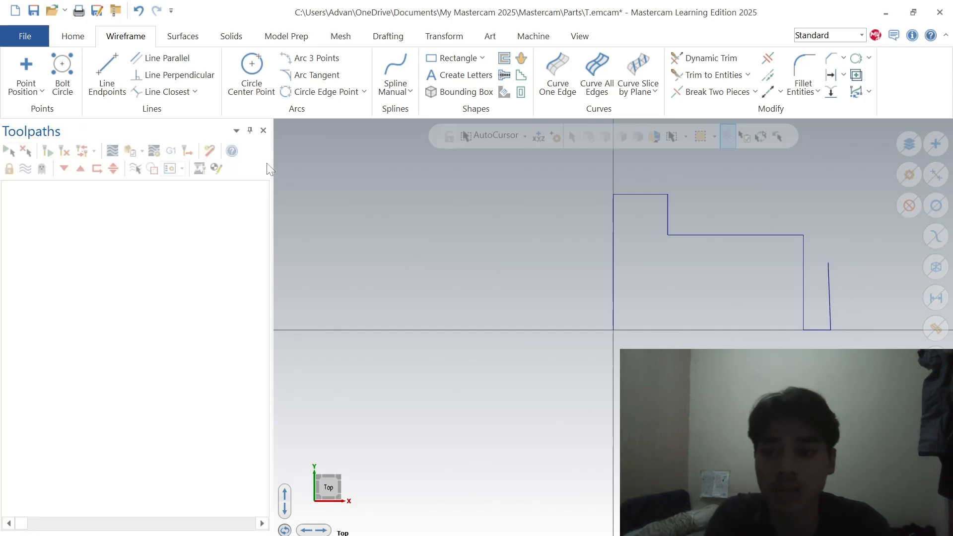
left_click(828, 302)
key("Delete")
Step: Draw an exactly vertical line of length 25 up from the right end of the 10-long axis line
left_click(106, 80)
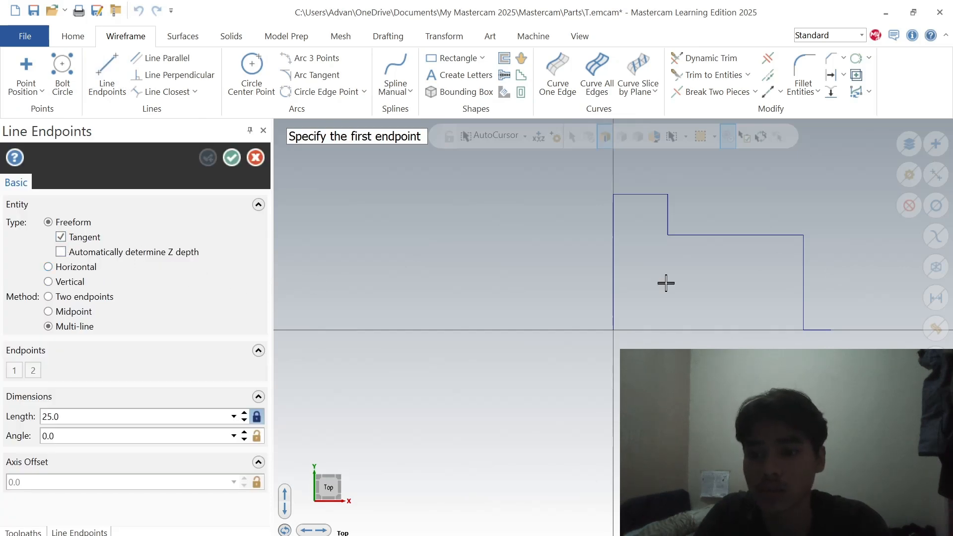
left_click(831, 332)
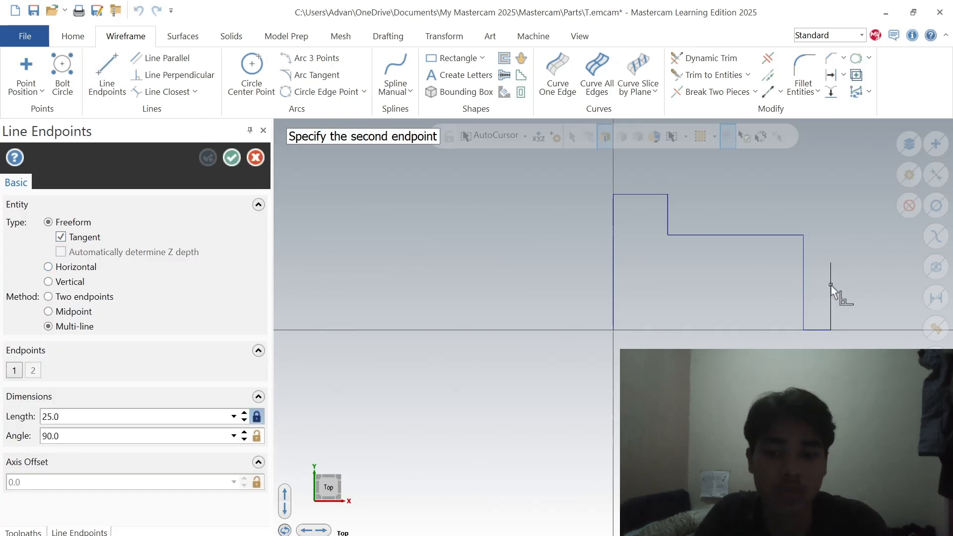
left_click(830, 300)
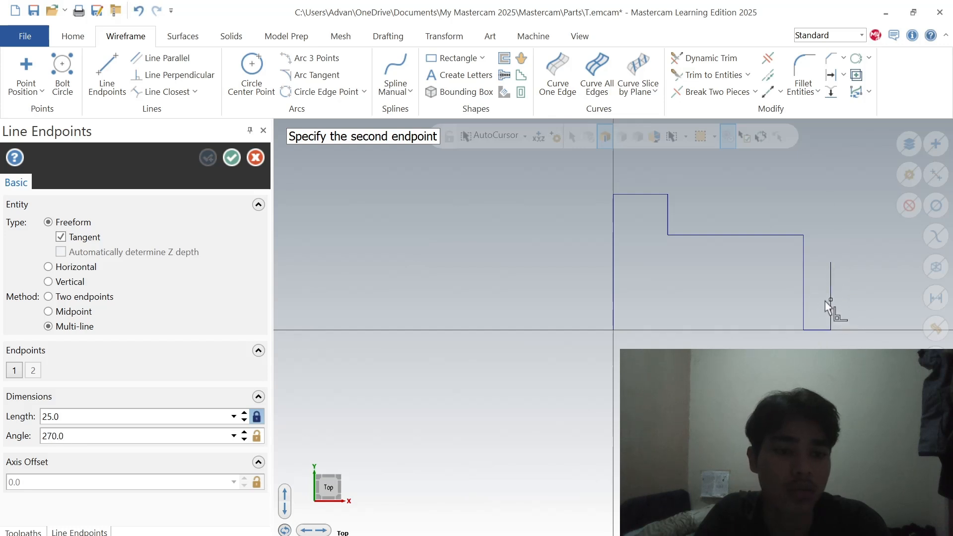
left_click(834, 277)
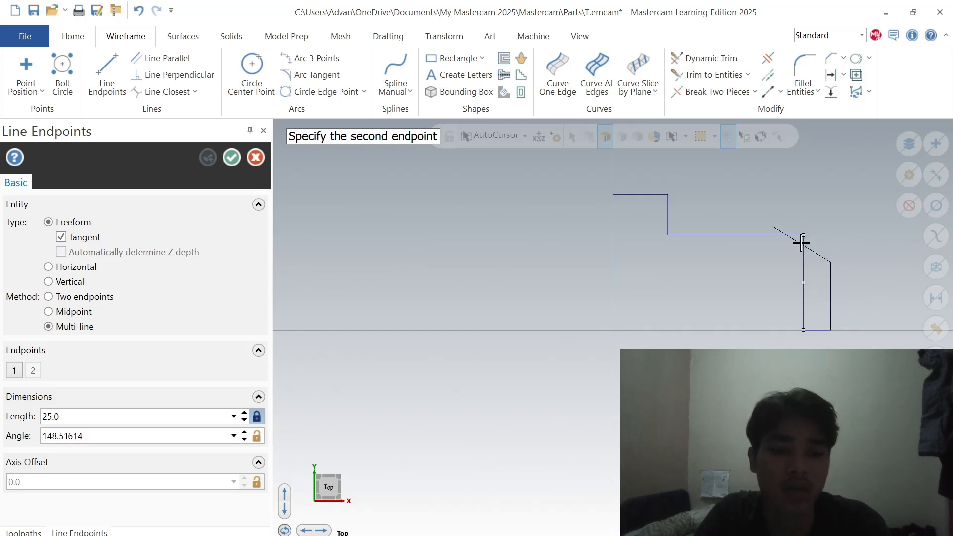
Step: Unlock the line length, try to draw the chamfer line to the 50-long line's right end, and delete the overlong line
left_click(257, 417)
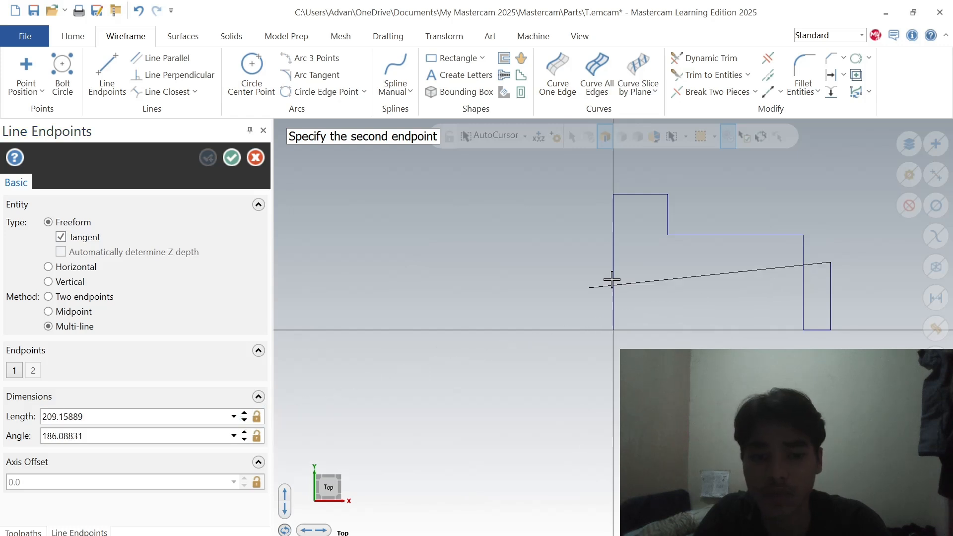
left_click(804, 235)
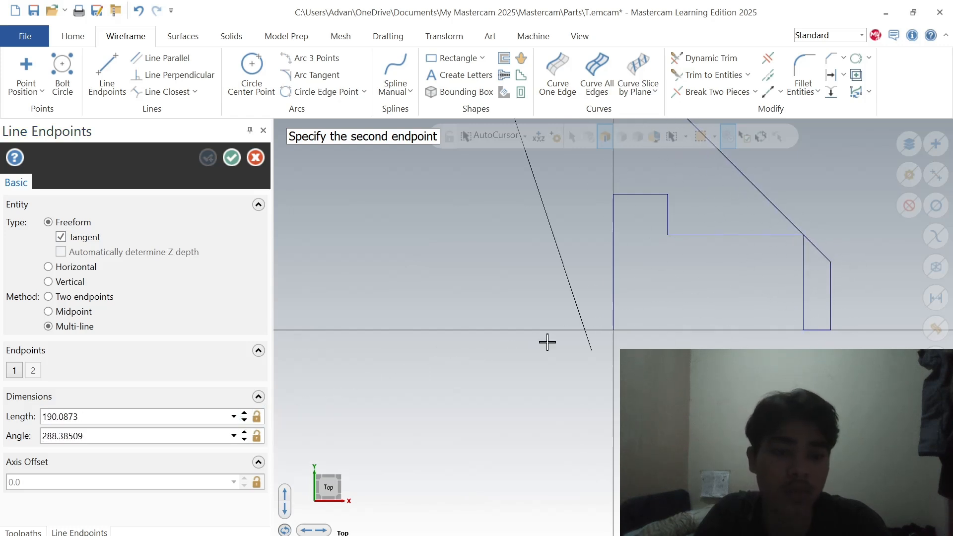
left_click(256, 158)
left_click(743, 180)
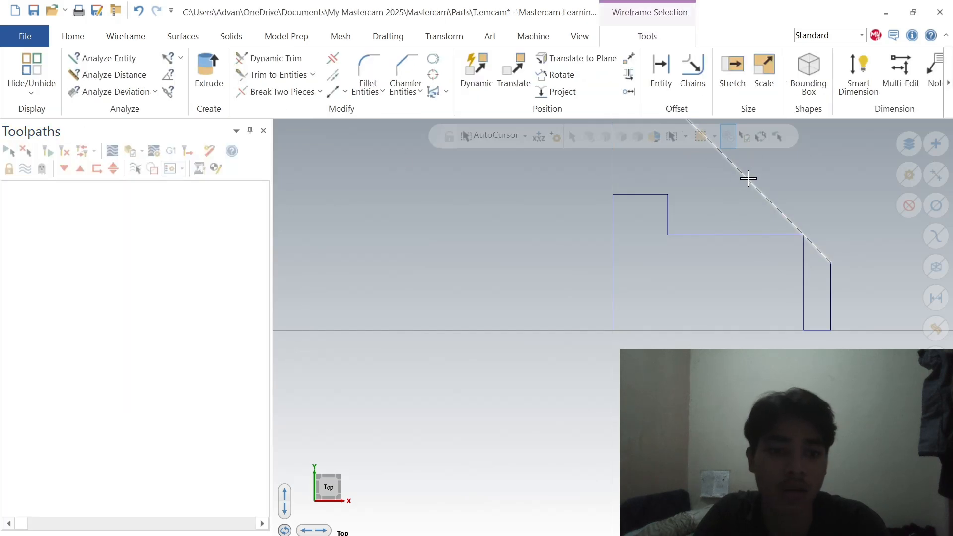
key("Delete")
Step: Draw the chamfer line from the upper end of the 25-long vertical line to the right end of the 50-long horizontal line
left_click(107, 68)
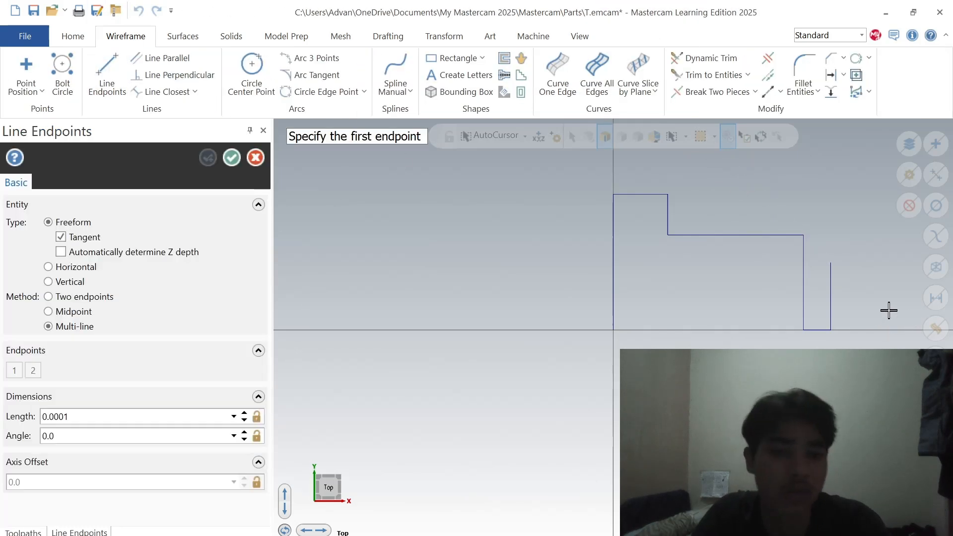
left_click(831, 262)
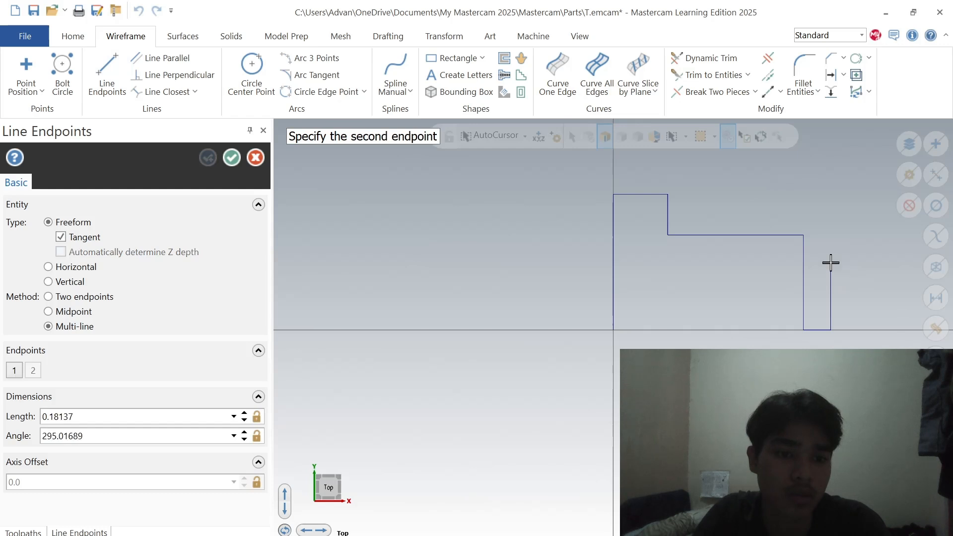
left_click(804, 237)
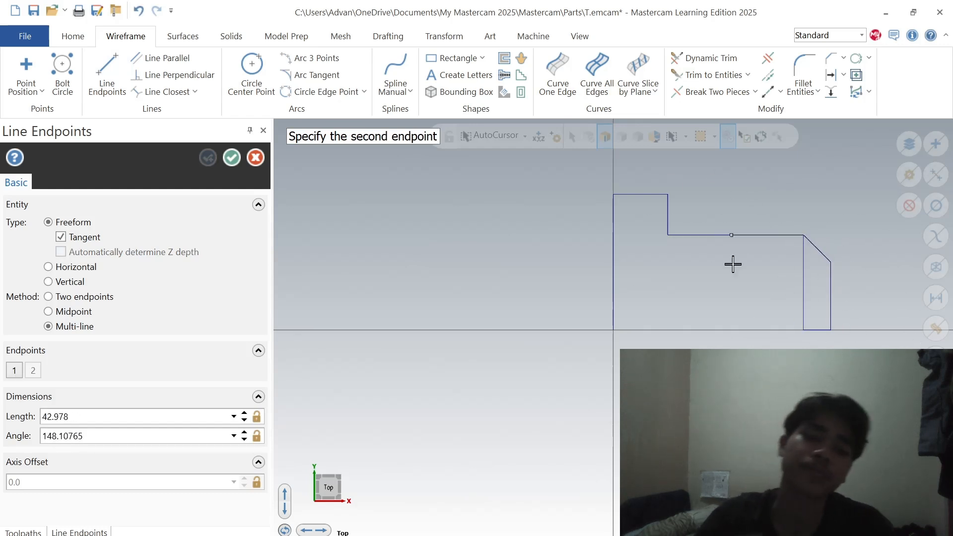
left_click(235, 159)
Step: Check the last section on the chamfer drawing and draw a horizontal line of length 20 to the right from the chamfer's lower end
key("alt+Tab")
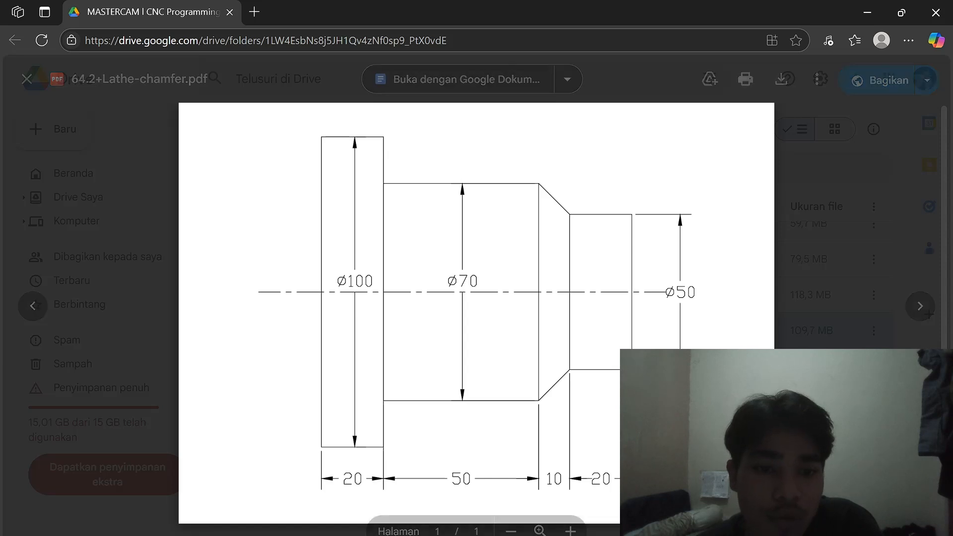
key("alt+Tab")
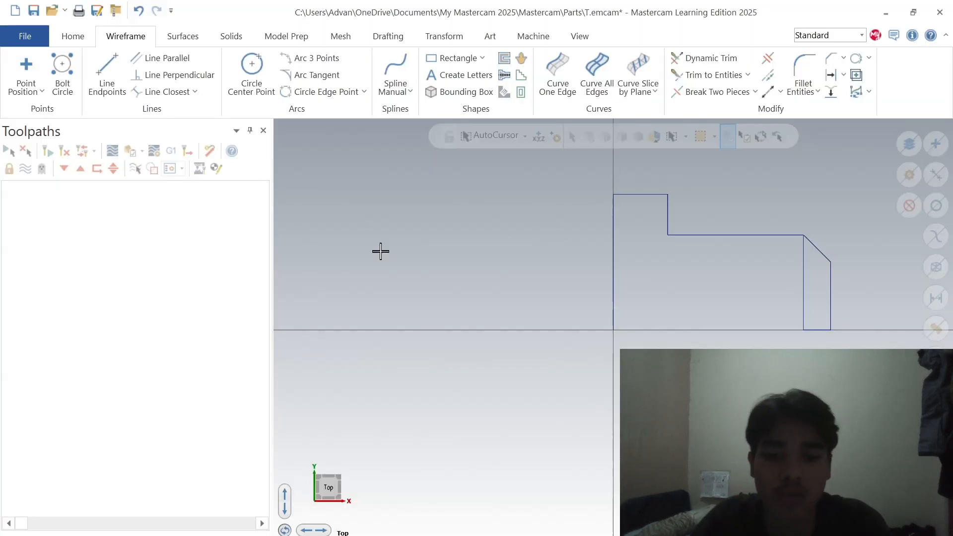
left_click(107, 69)
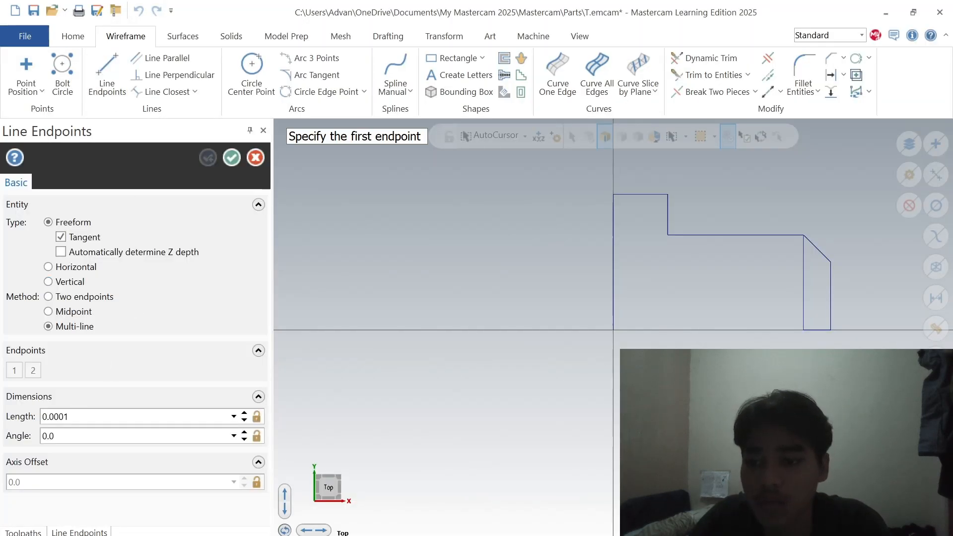
left_click(234, 417)
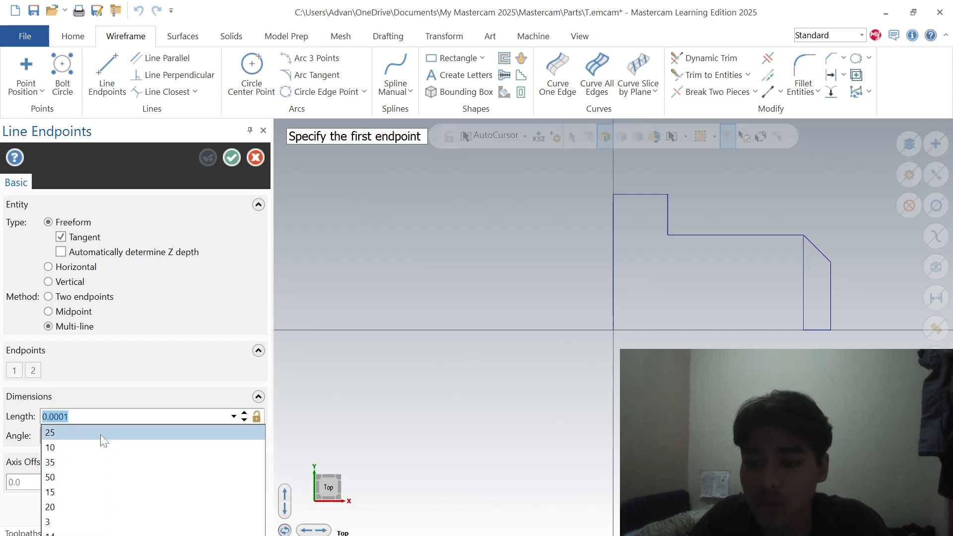
left_click(94, 507)
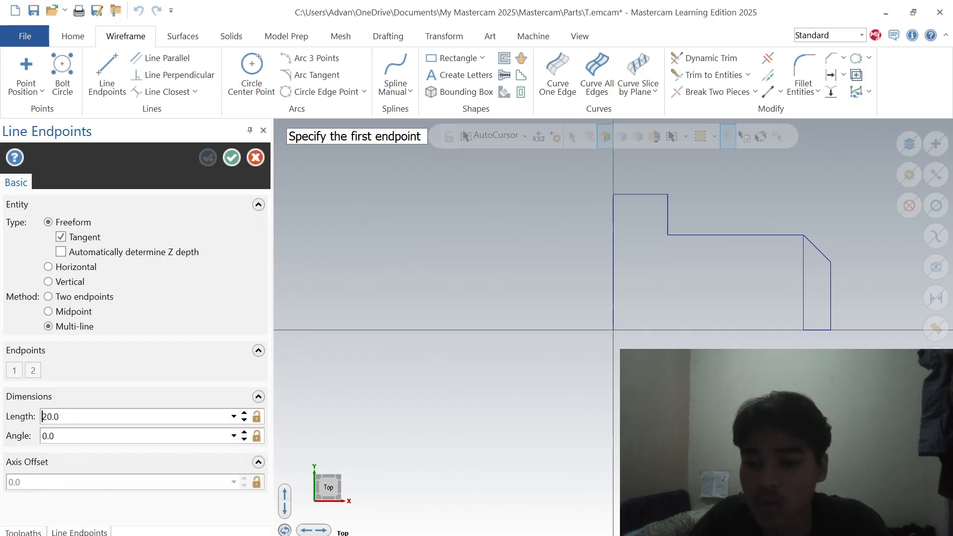
left_click(256, 417)
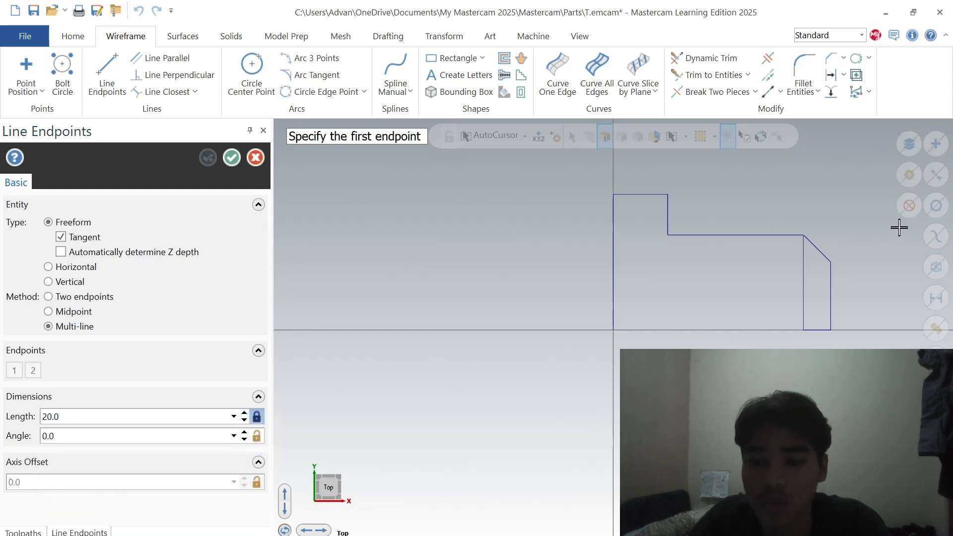
left_click(831, 263)
left_click(865, 266)
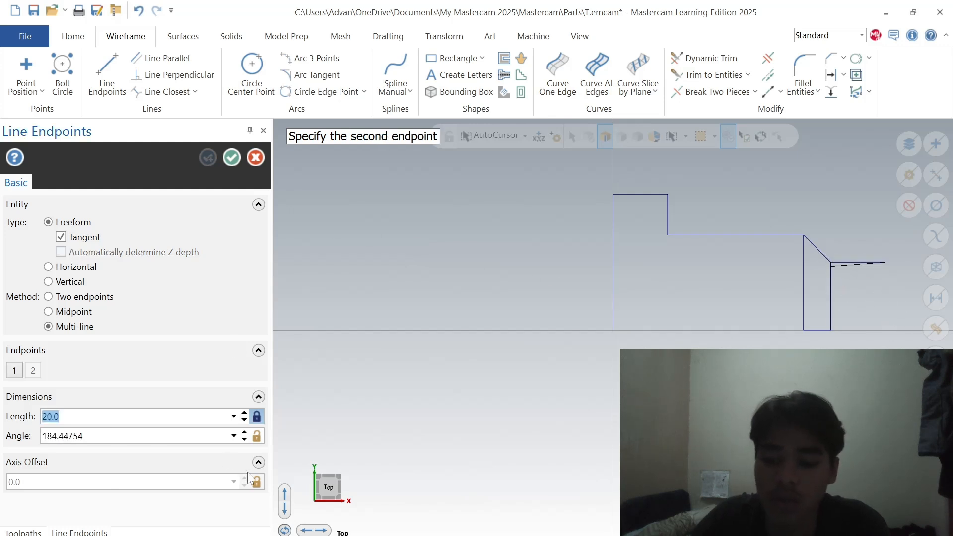
Step: Try to draw a vertical line of length 25 down from the last horizontal line's right end, and delete the slanted line
type("25")
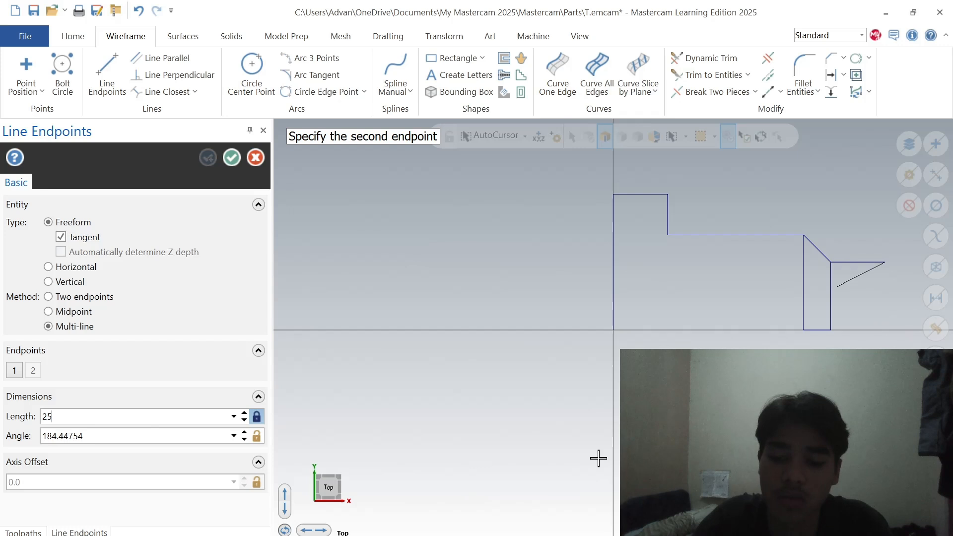
left_click(884, 332)
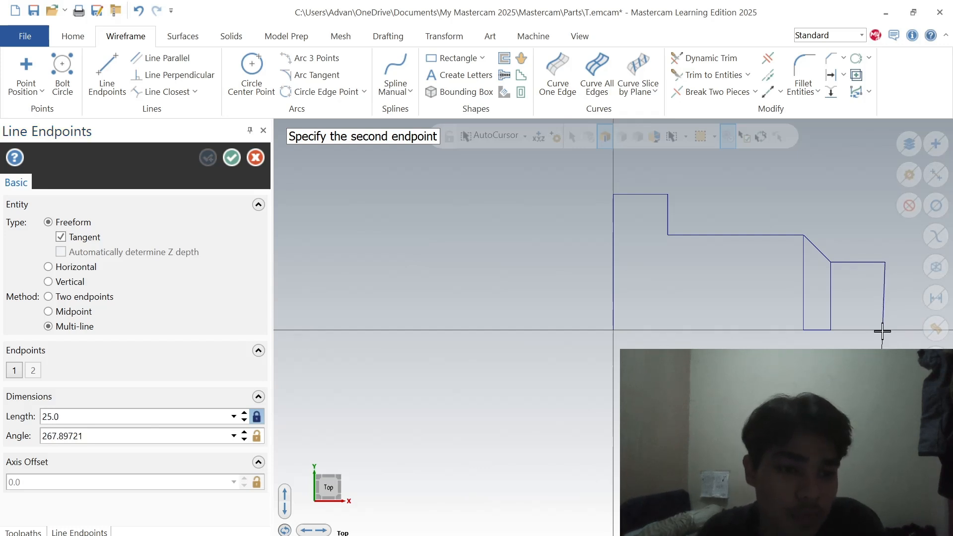
left_click(252, 157)
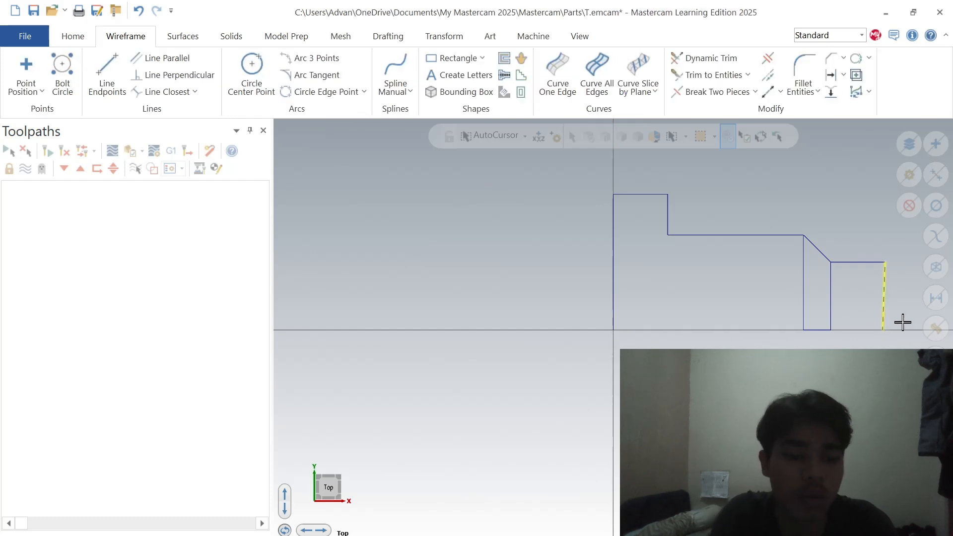
key("Delete")
Step: Draw an exactly vertical end line of length 25 down to the axis, and delete the 10-long helper line on the axis
left_click(107, 74)
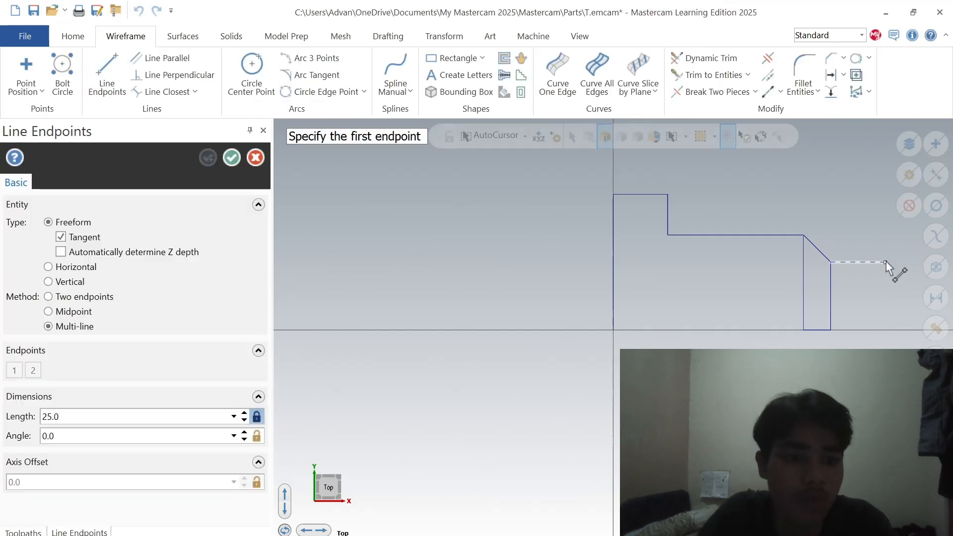
left_click(886, 262)
left_click(879, 328)
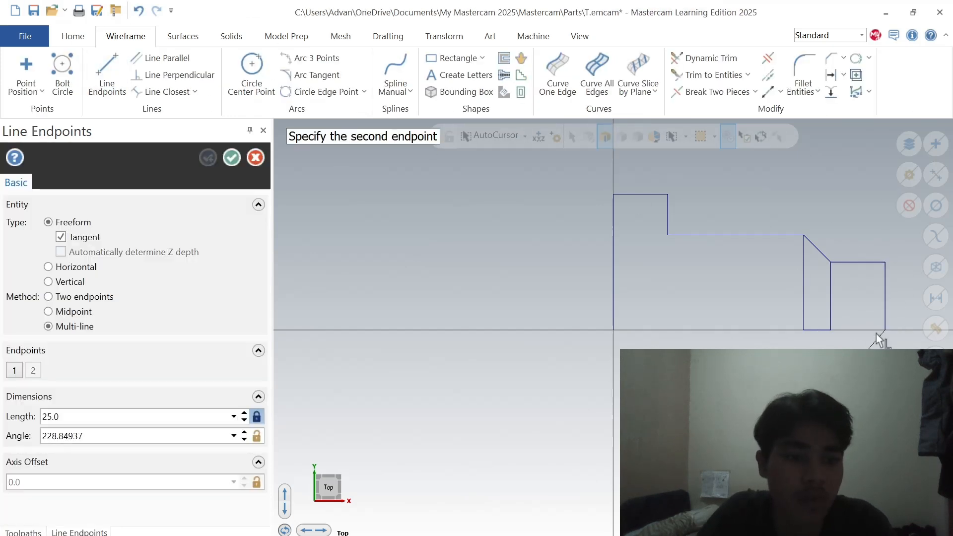
left_click(238, 156)
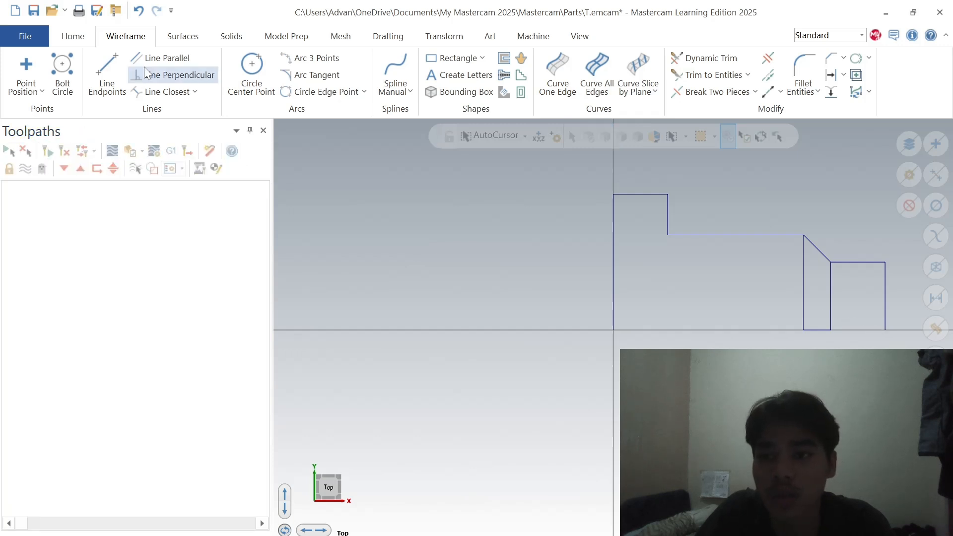
left_click(814, 330)
key("Delete")
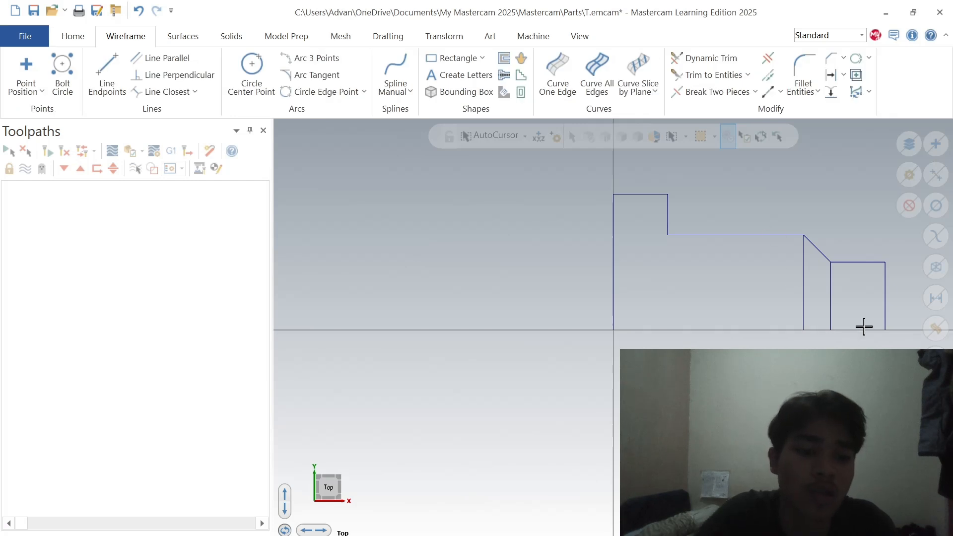
Step: Close the profile with a line along the axis from the end line's lower end back to the origin
left_click(107, 74)
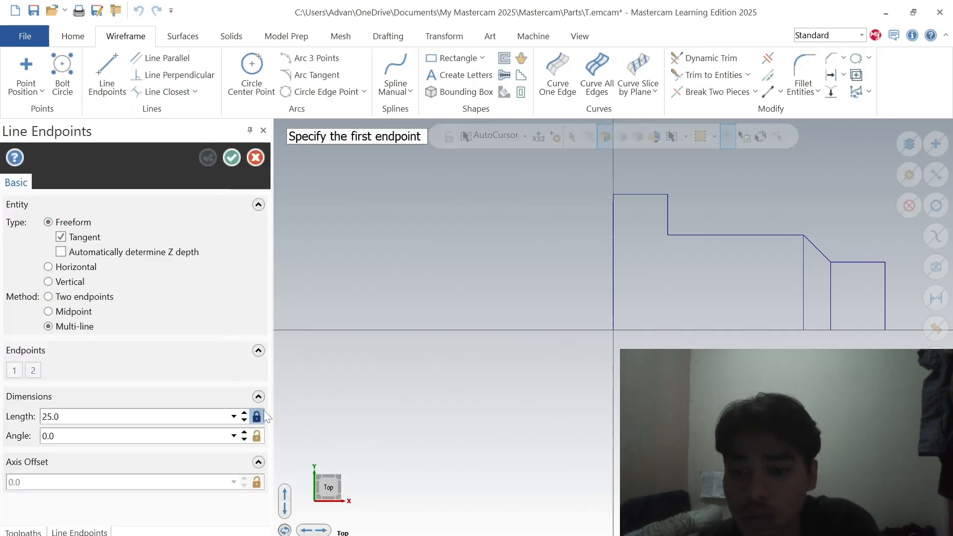
left_click(885, 330)
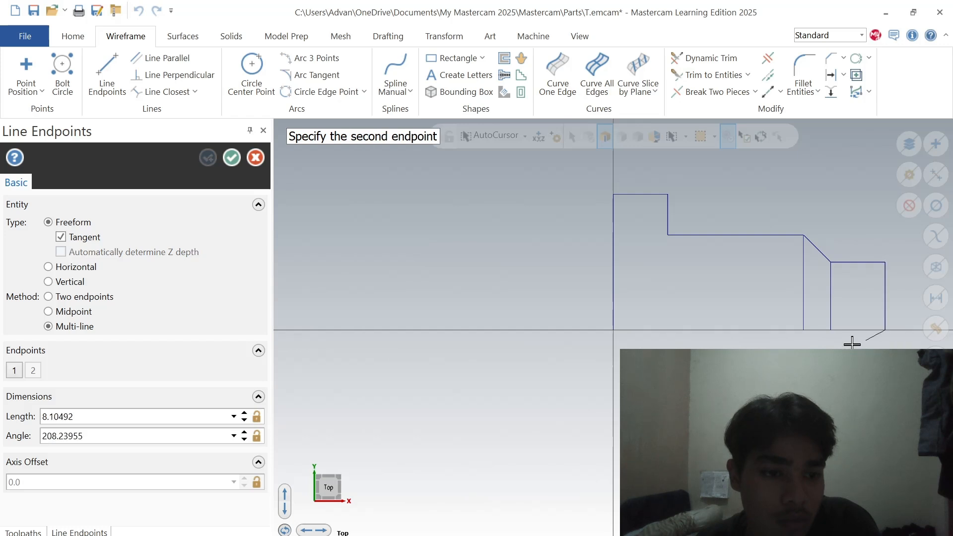
left_click(614, 331)
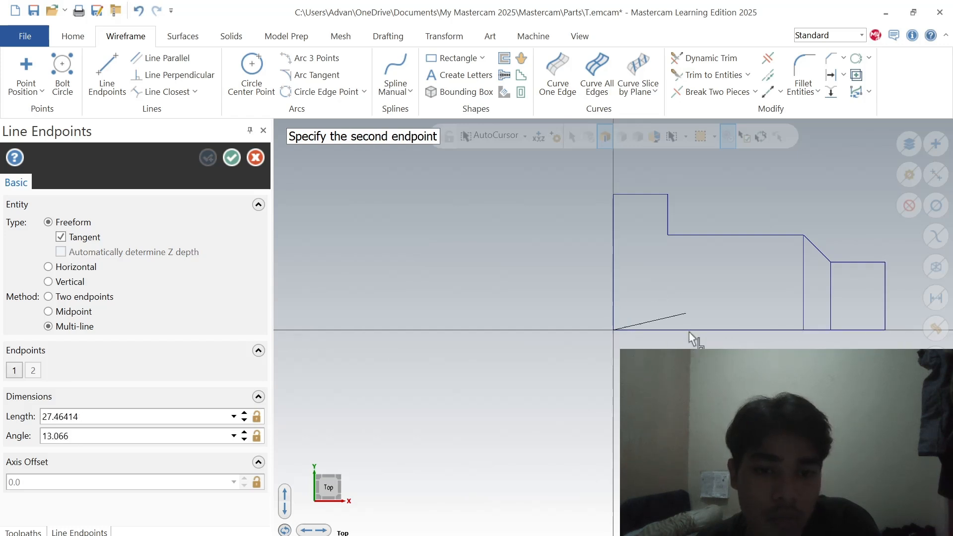
left_click(256, 158)
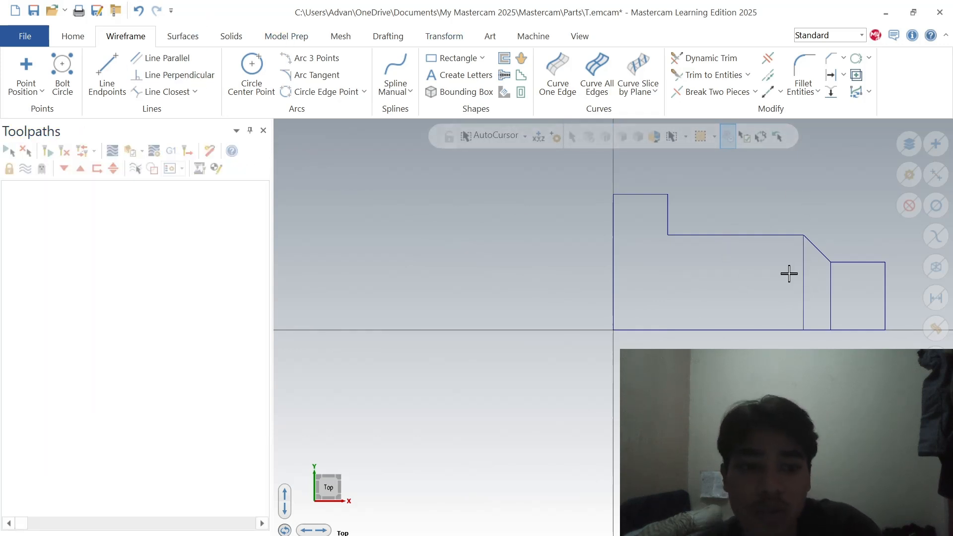
Step: Delete the two vertical helper lines below the ends of the chamfer
left_click(804, 286)
key("Delete")
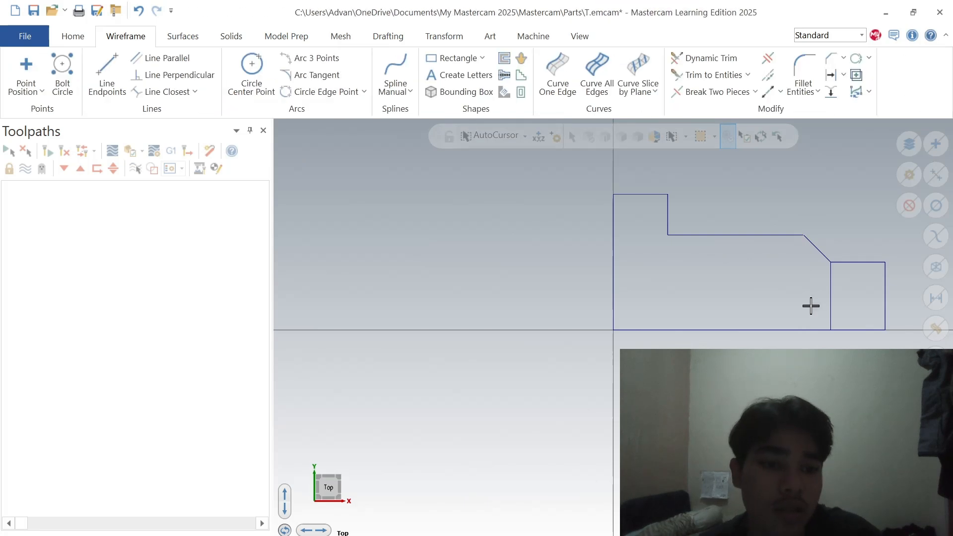
left_click(829, 308)
key("Delete")
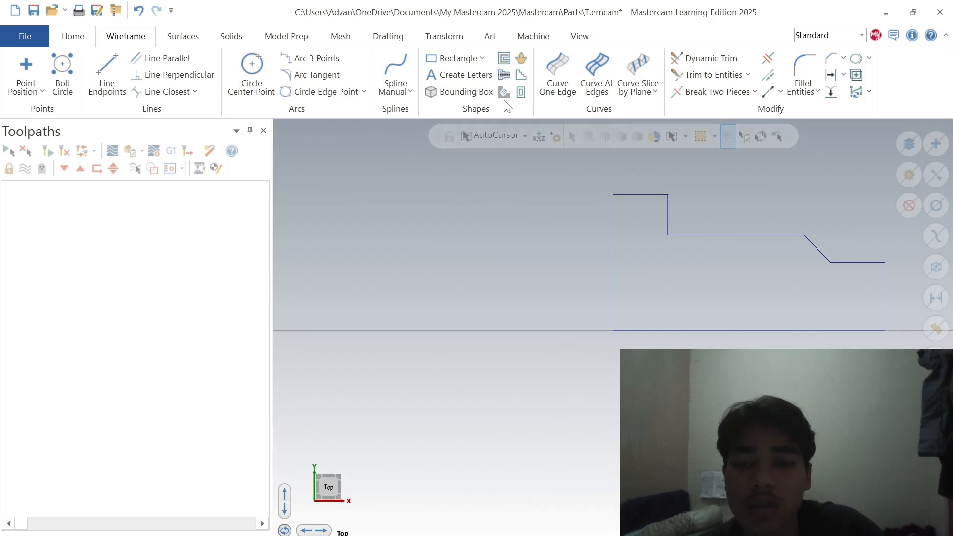
Step: Revolve the closed profile chain 360 degrees about its axis line to create a solid body
left_click(221, 38)
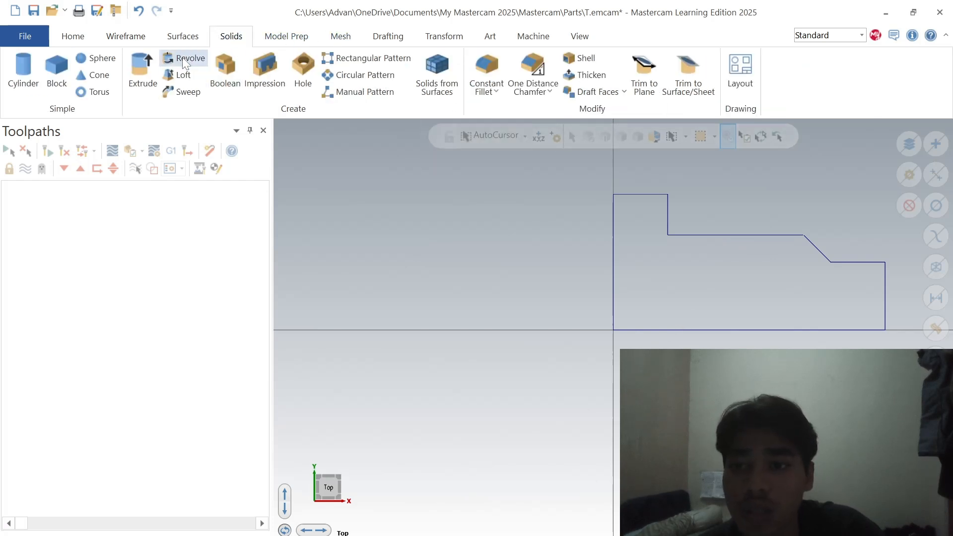
left_click(190, 57)
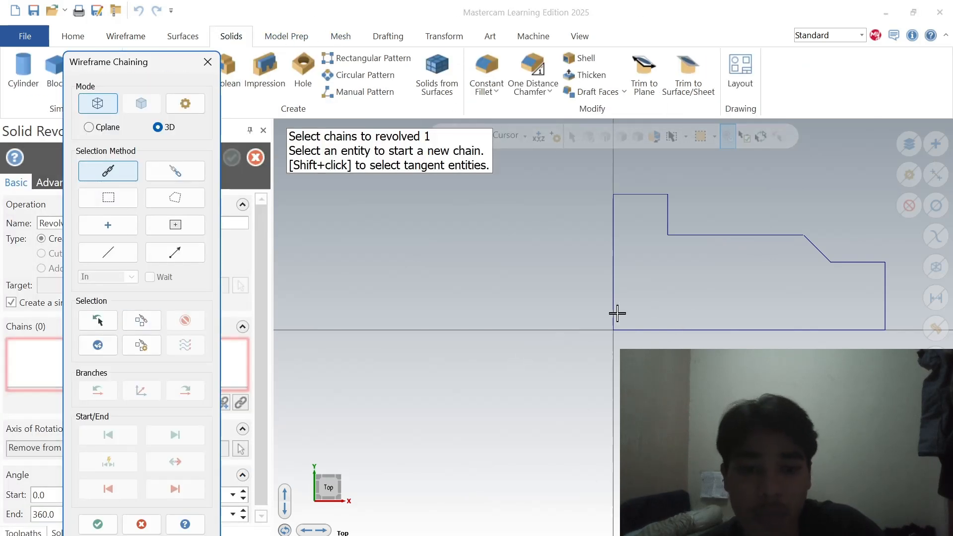
left_click(614, 310)
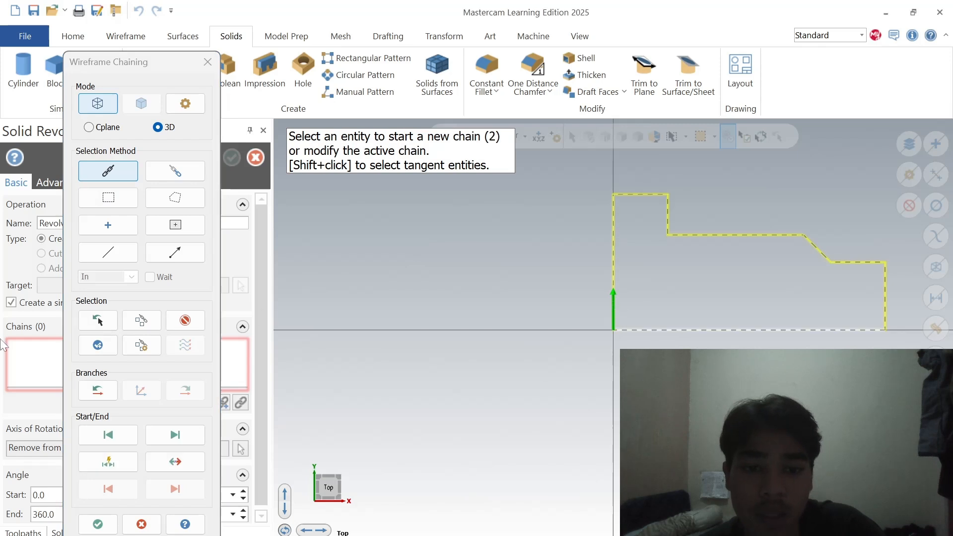
left_click(97, 525)
left_click(744, 330)
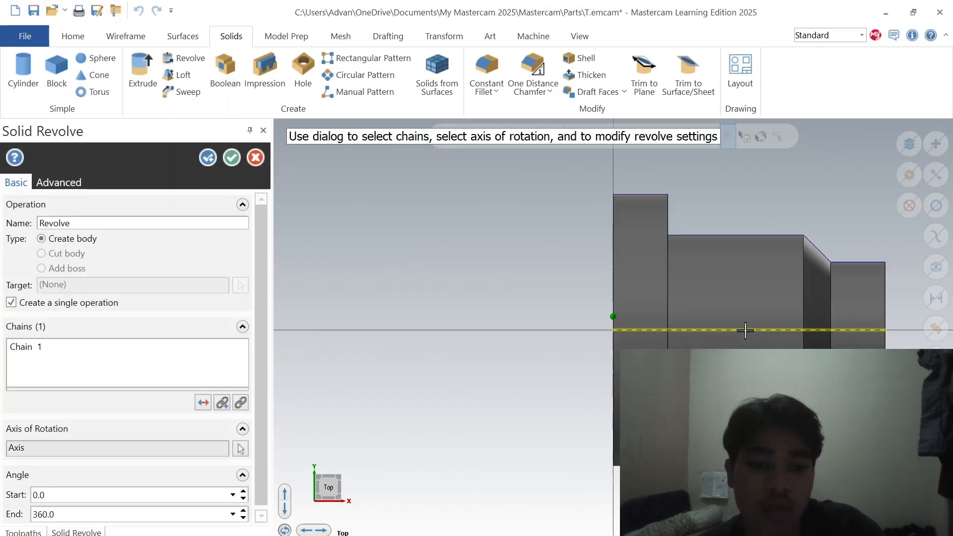
mouse_move(703, 298)
middle_mouse_down()
mouse_move(676, 309)
mouse_move(672, 270)
mouse_move(711, 301)
mouse_move(695, 293)
middle_mouse_up()
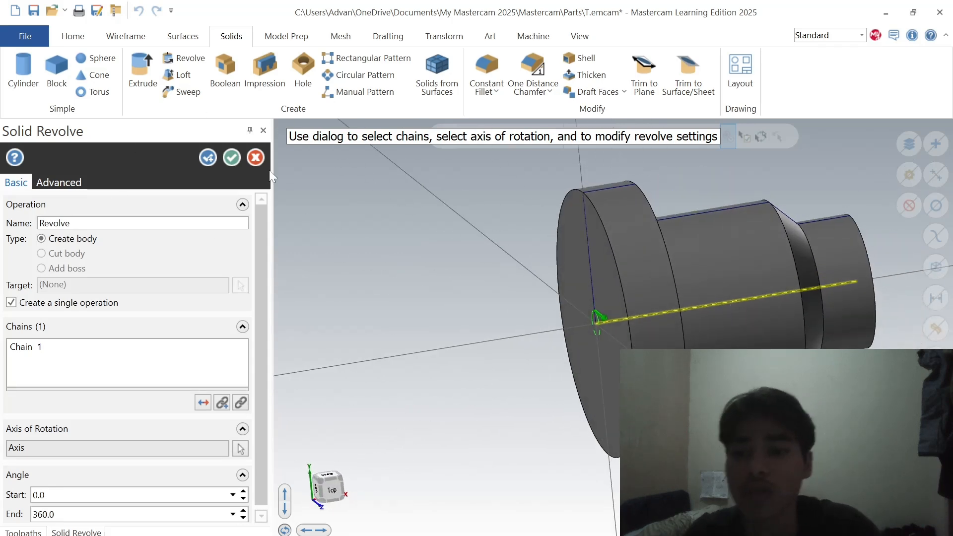
left_click(229, 158)
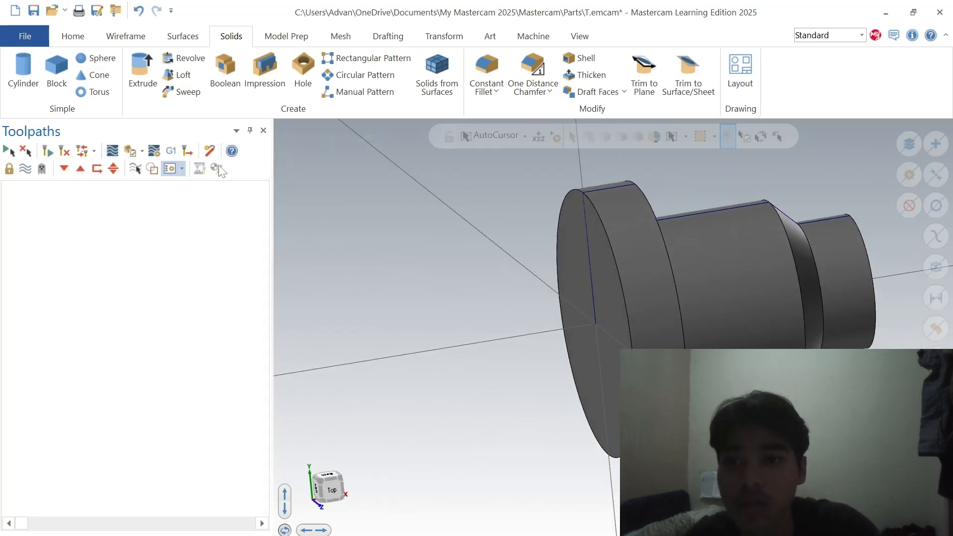
Step: Switch to the top view with an unshaded wireframe display and create a machine group for the default lathe
left_click(539, 37)
left_click(330, 491)
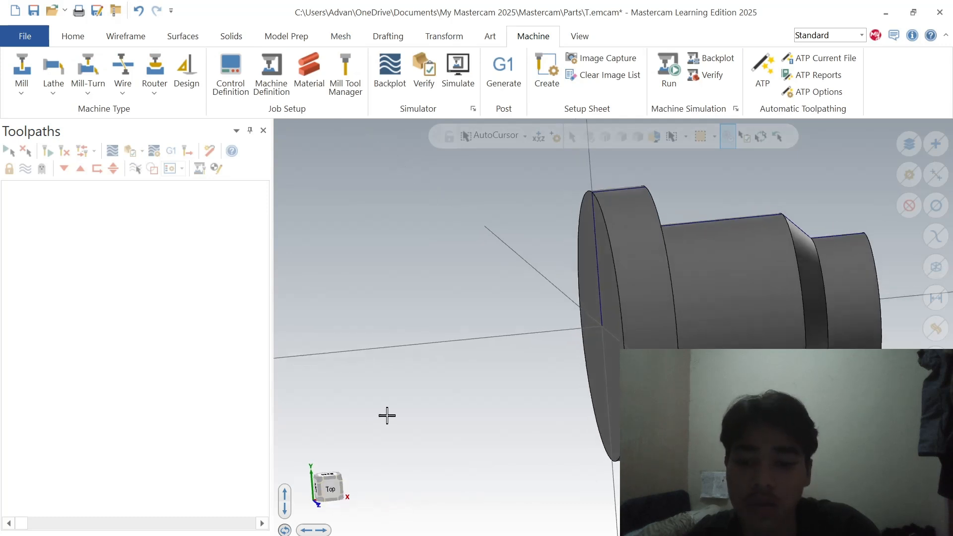
key("alt+s")
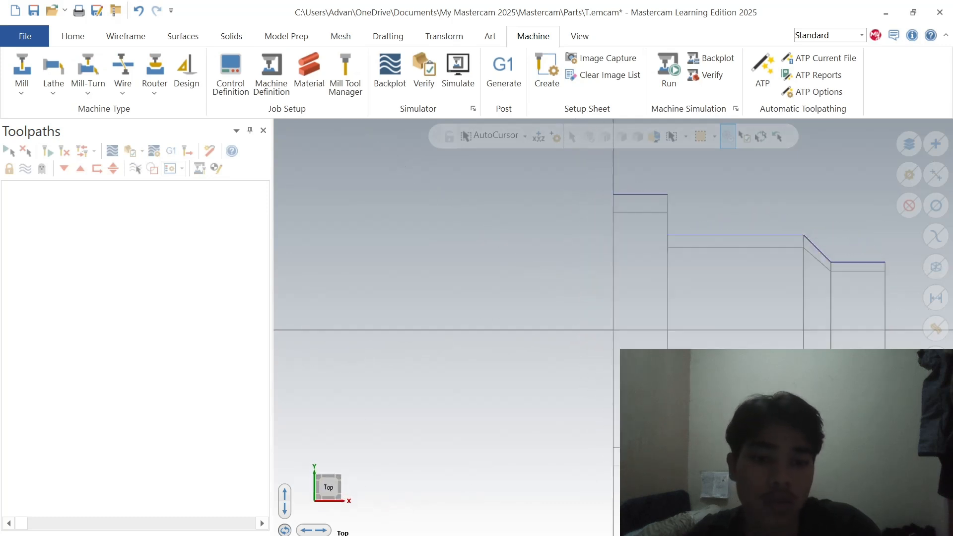
left_click(53, 75)
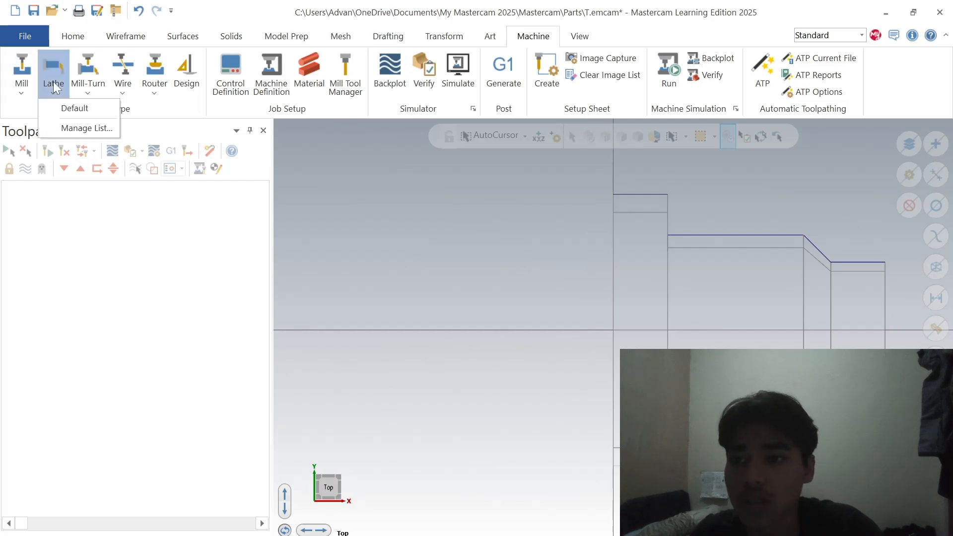
left_click(74, 110)
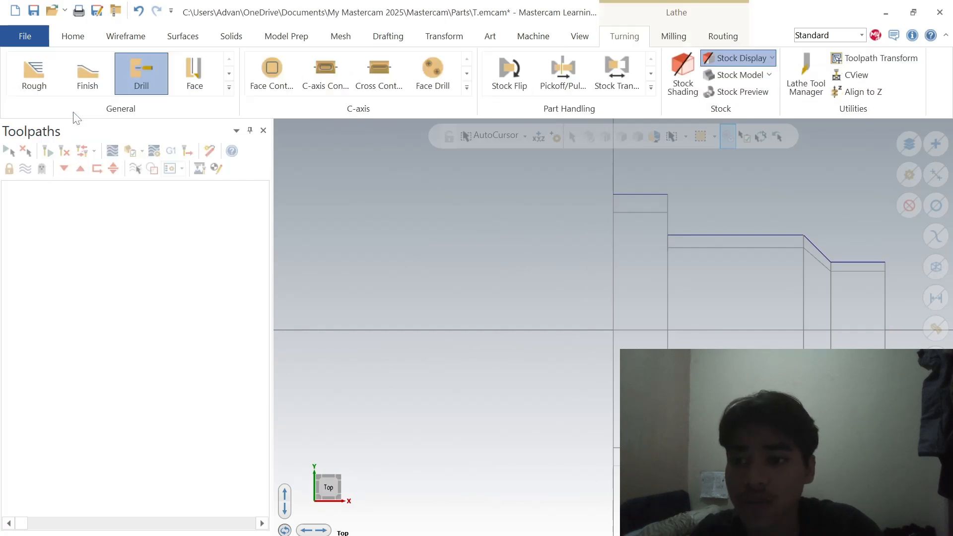
left_click(34, 75)
left_click(207, 63)
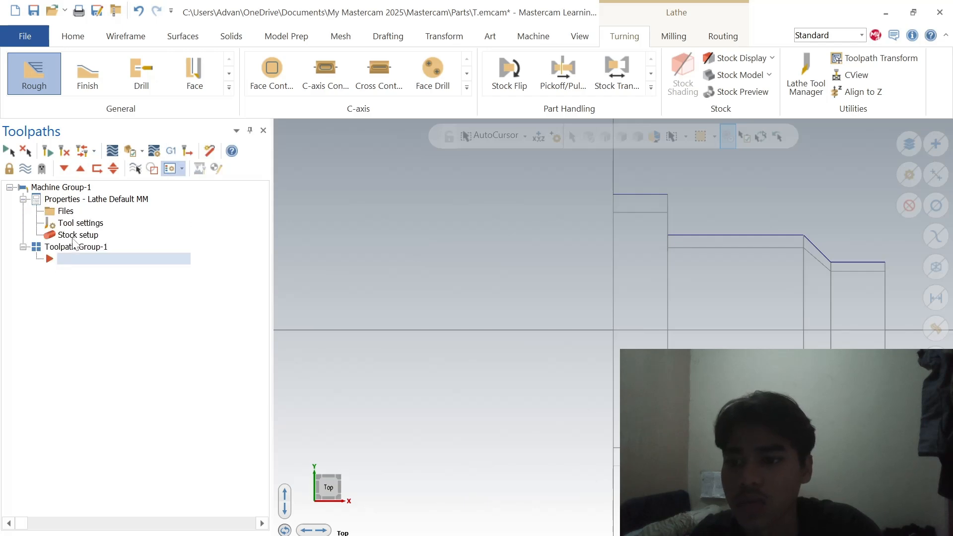
Step: Define the left spindle's cylindrical stock from two points: the part's right end on the axis and the largest section's upper-left corner
left_click(76, 235)
left_click(403, 142)
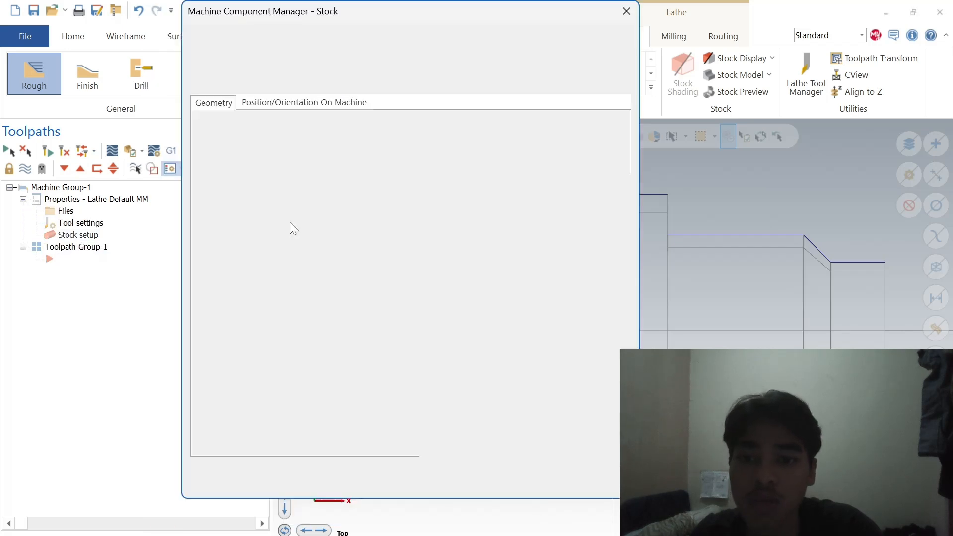
left_click(287, 190)
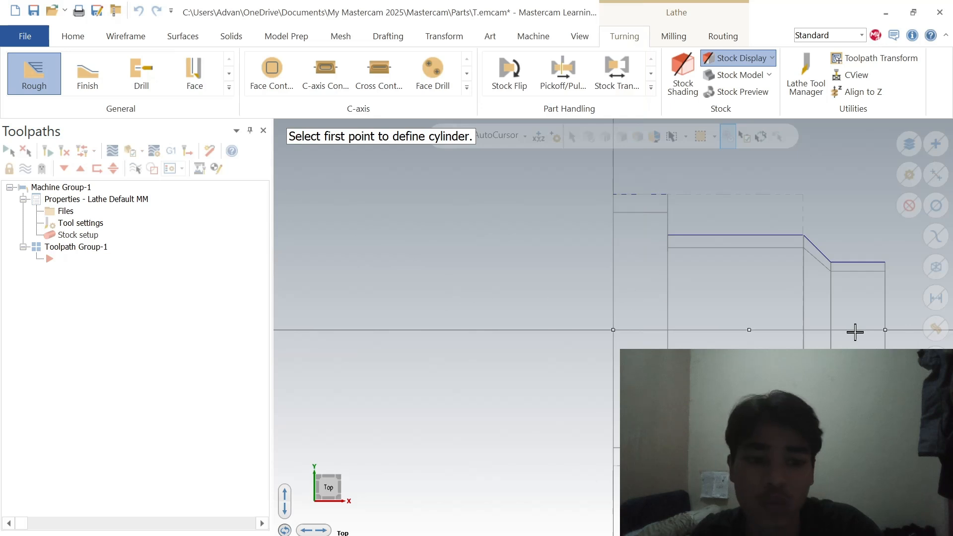
left_click(886, 331)
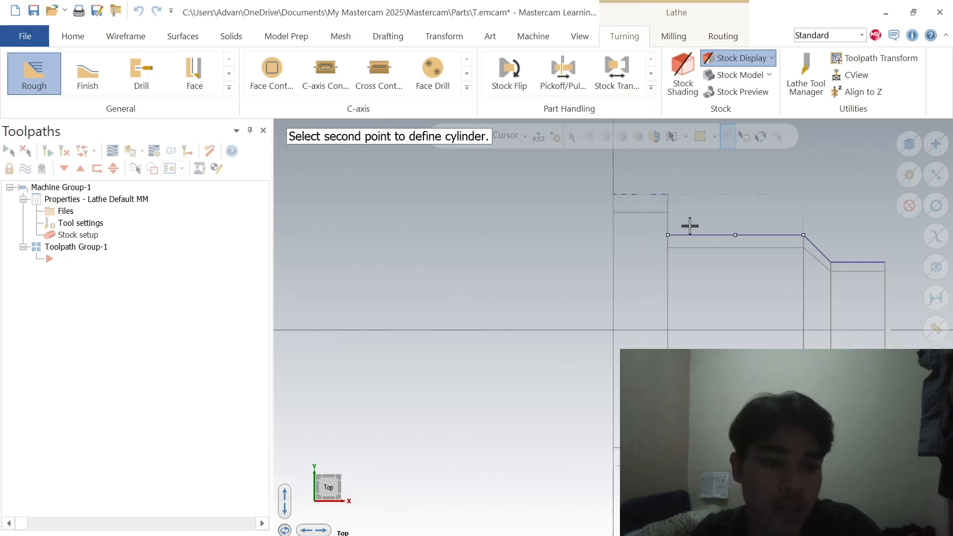
left_click(615, 195)
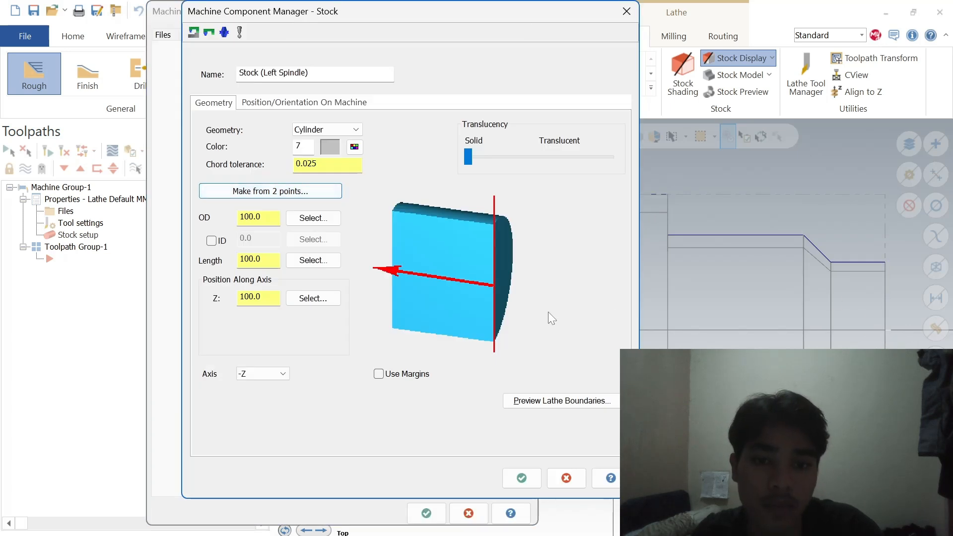
Step: Use stock margins of 2 for the OD, 2 on the right and 5 on the left
left_click(378, 374)
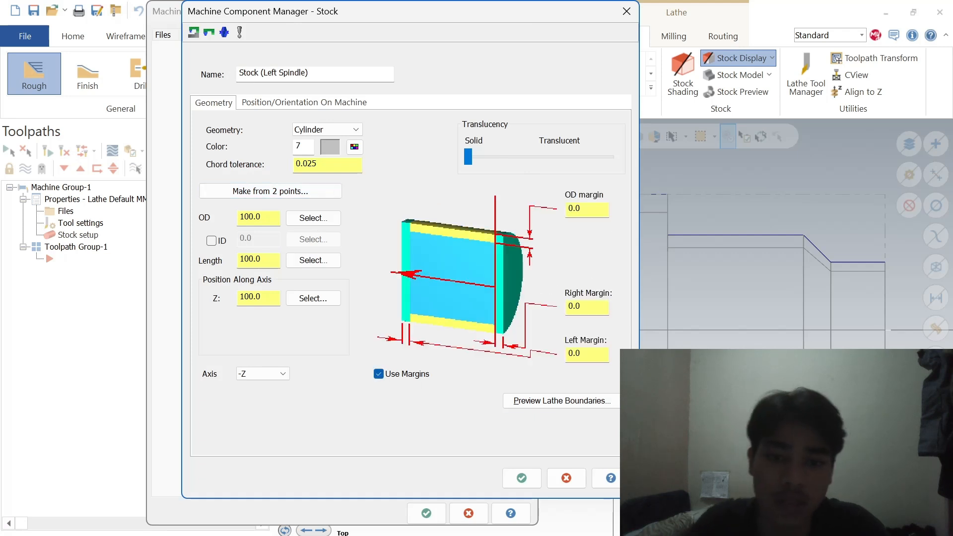
left_click(586, 209)
type("2")
key("Tab")
type("2")
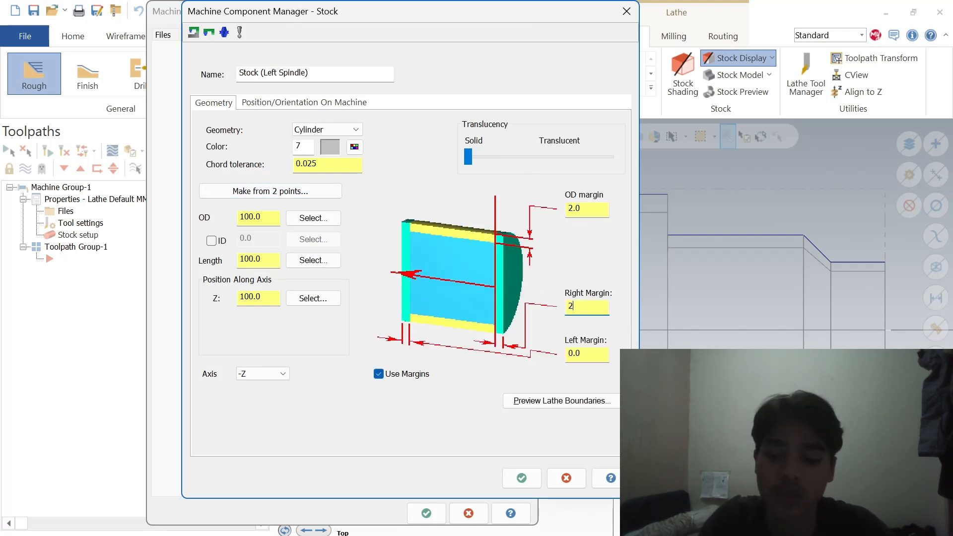
key("Tab")
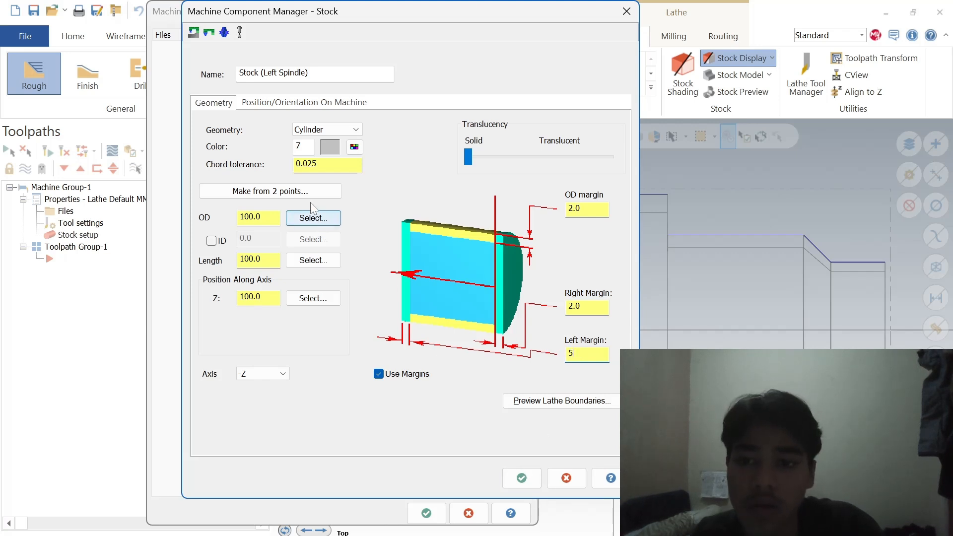
left_click(521, 478)
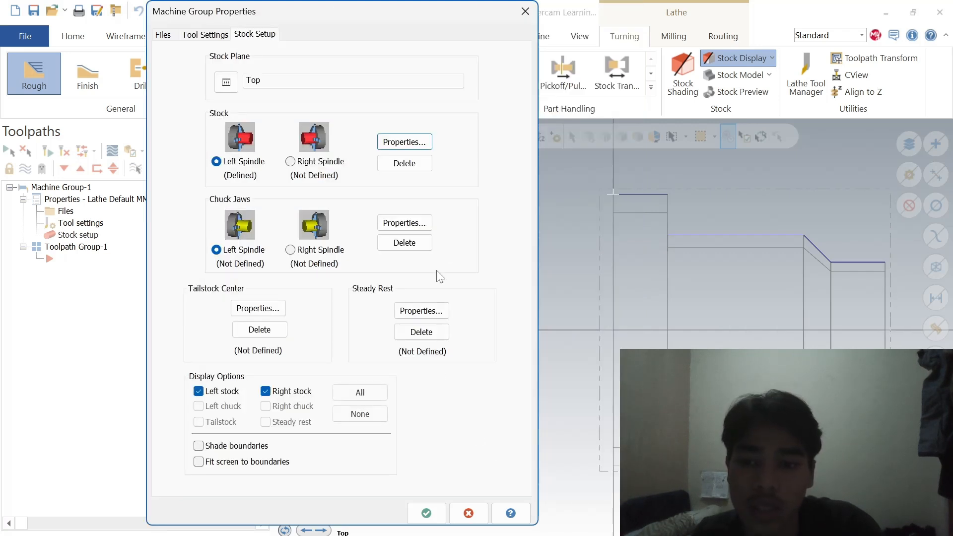
Step: Define the left spindle's chuck jaws positioned from the stock and accept the stock setup
left_click(410, 222)
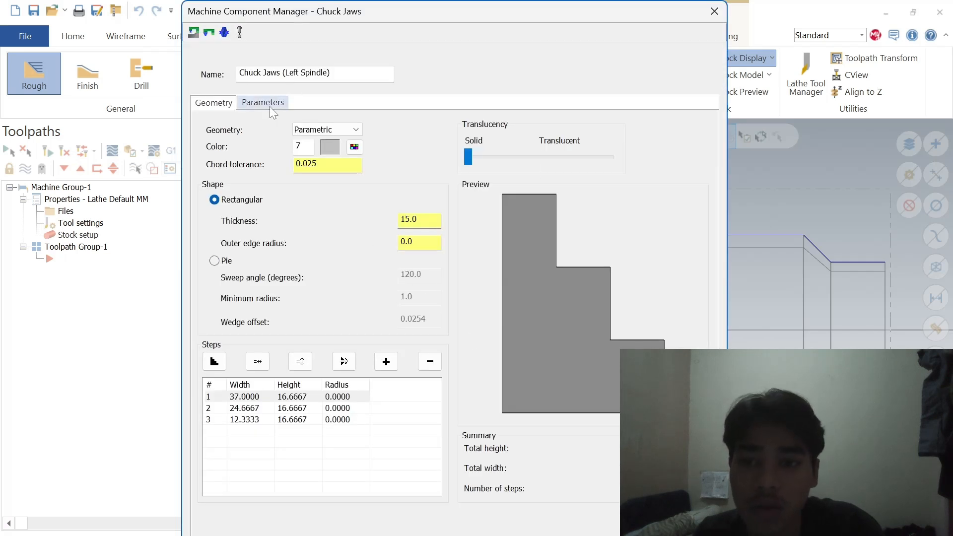
left_click(270, 107)
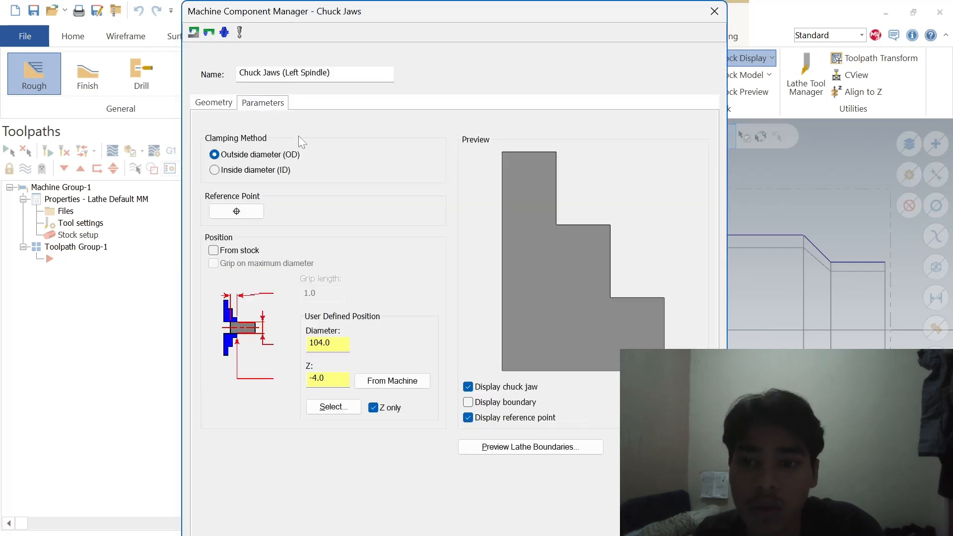
left_click(214, 250)
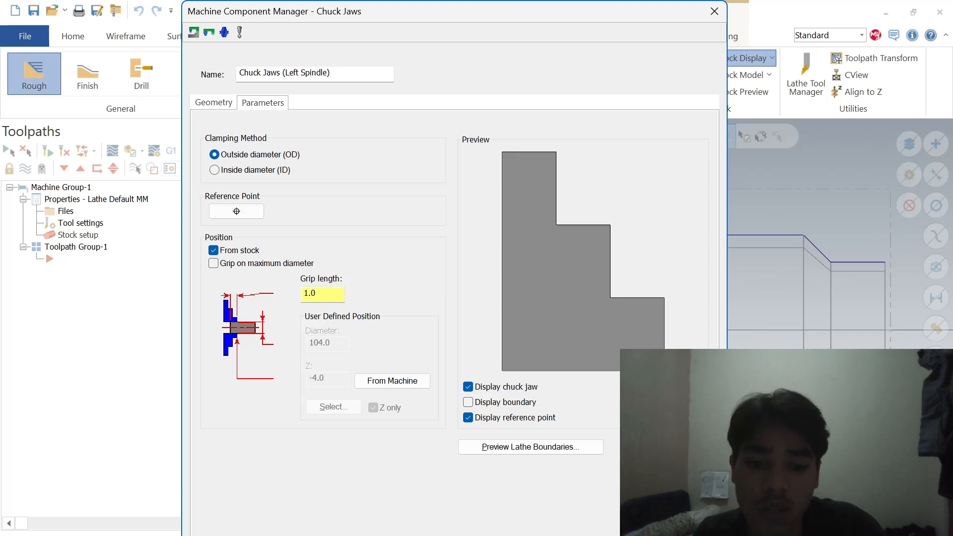
key("Return")
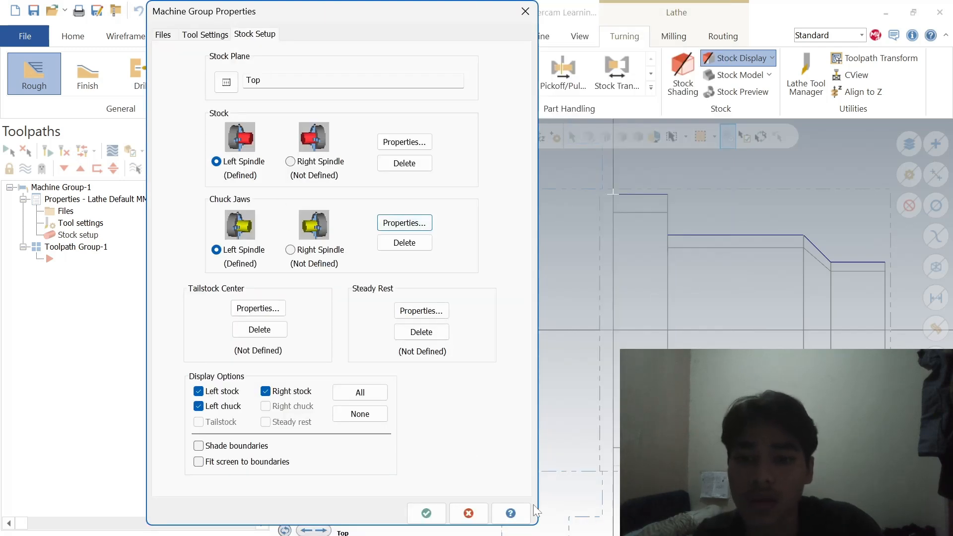
left_click(439, 516)
Step: Create a lathe facing toolpath with the T3131 R0.8 ROUGH FACE RIGHT - 80 DEG. tool
left_click(192, 75)
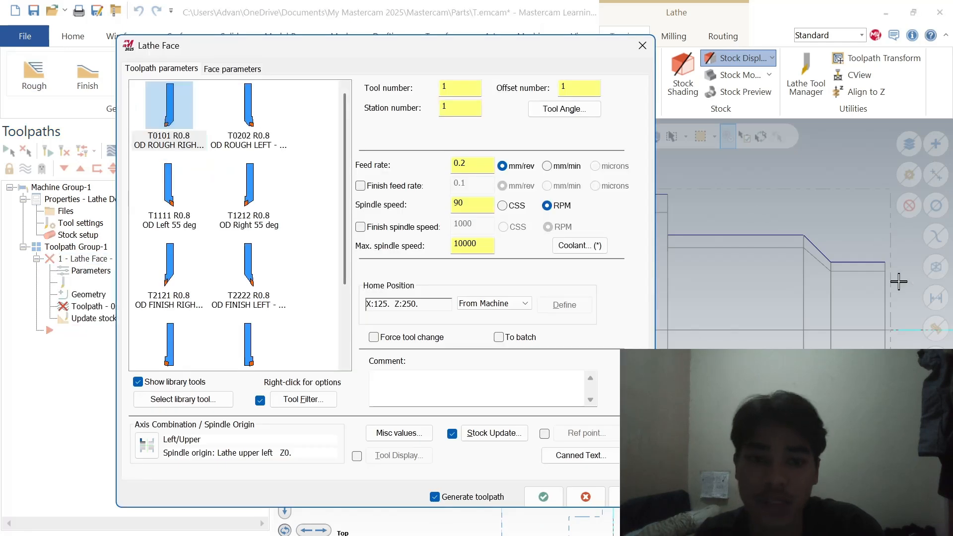
scroll(207, 238, "down", 2)
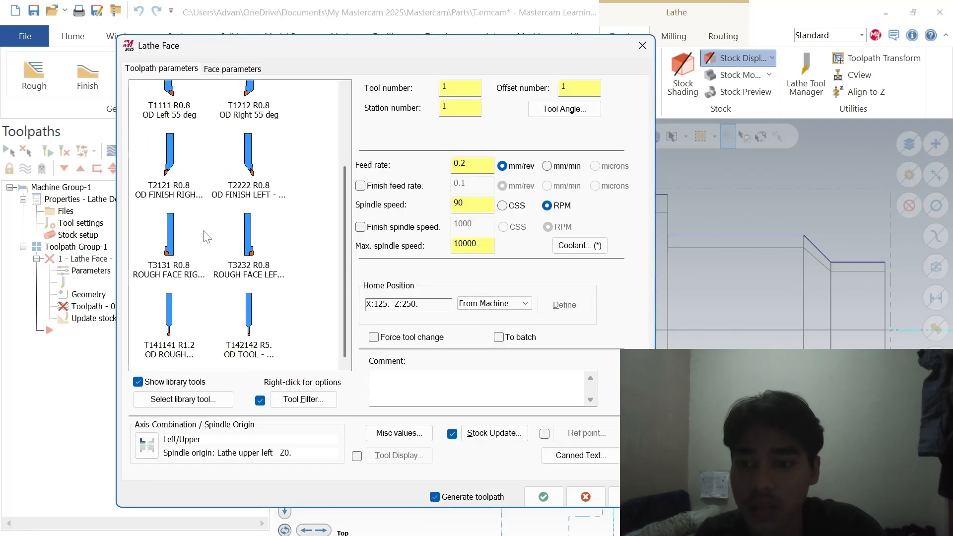
scroll(201, 246, "up", 2)
scroll(191, 320, "down", 2)
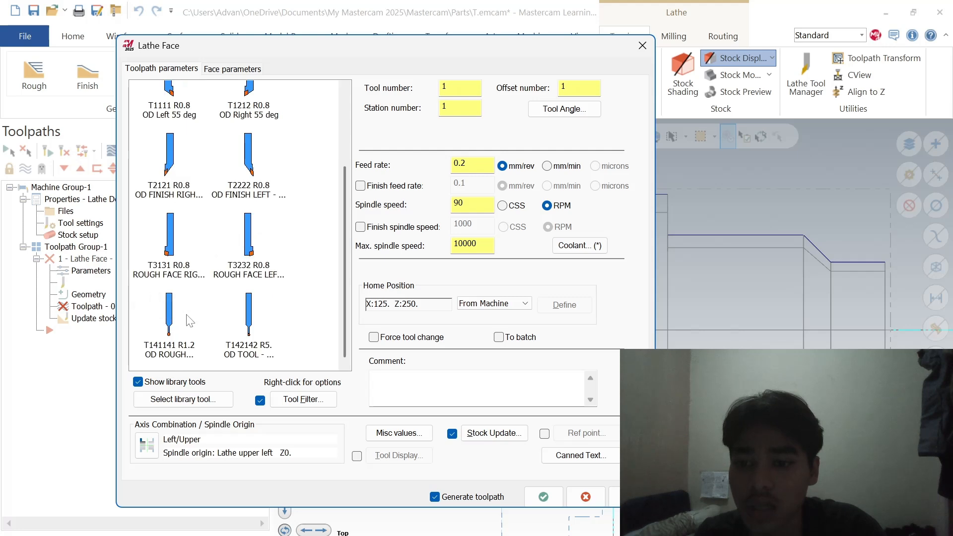
left_click(172, 246)
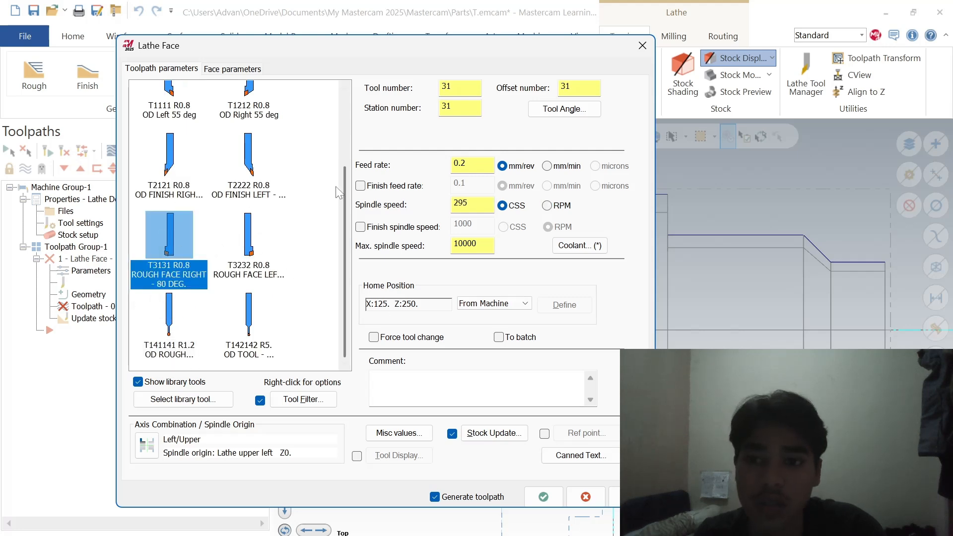
Step: Define the facing area by two points: the part's right end on the axis and the stock's upper-right corner
left_click(233, 69)
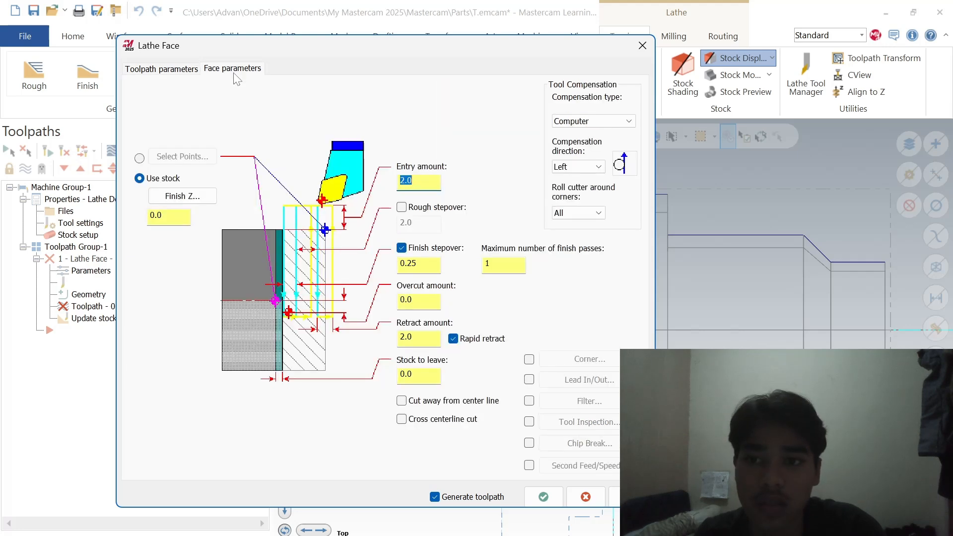
left_click(140, 159)
left_click(172, 156)
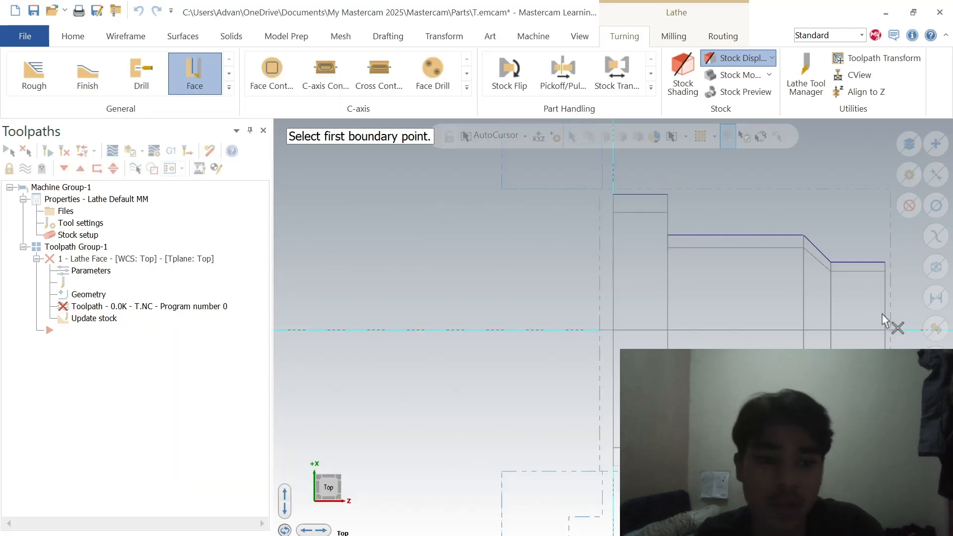
left_click(885, 330)
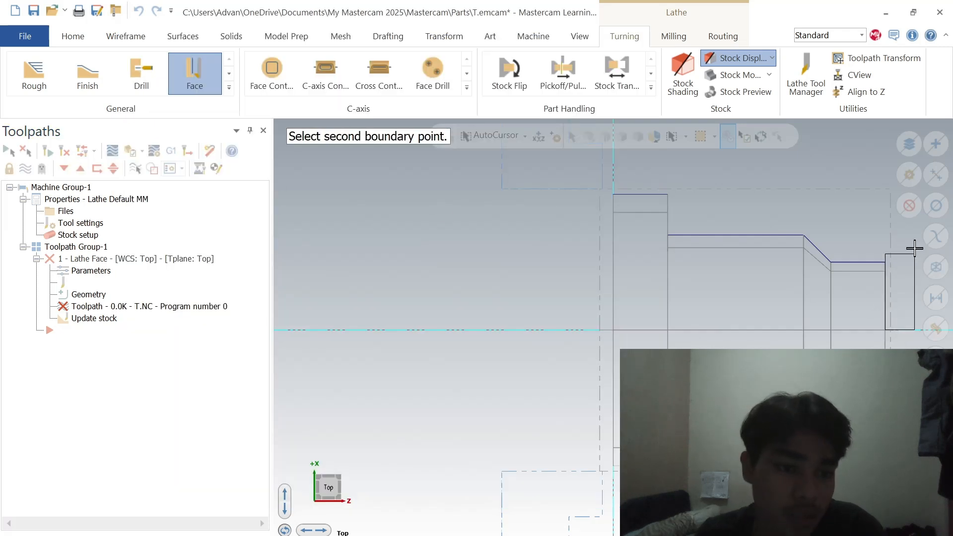
left_click(890, 188)
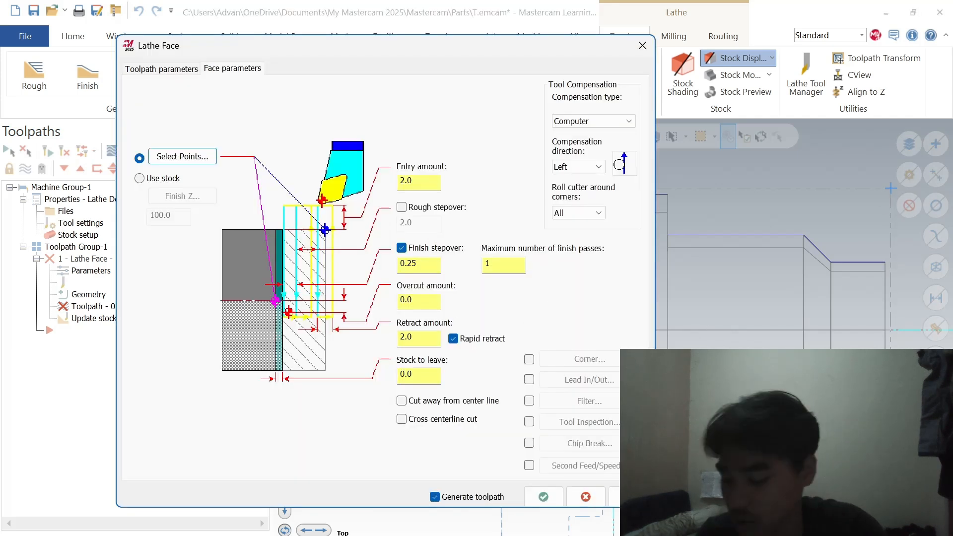
Step: Set the facing finish stepover to 0.5 with a maximum of 4 finish passes and generate the toolpath
double_click(439, 262)
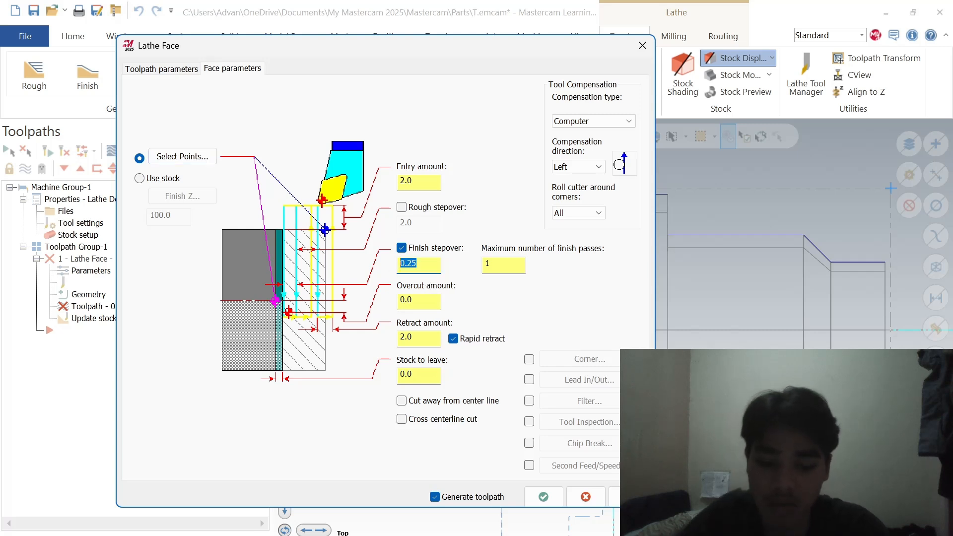
type("0.5")
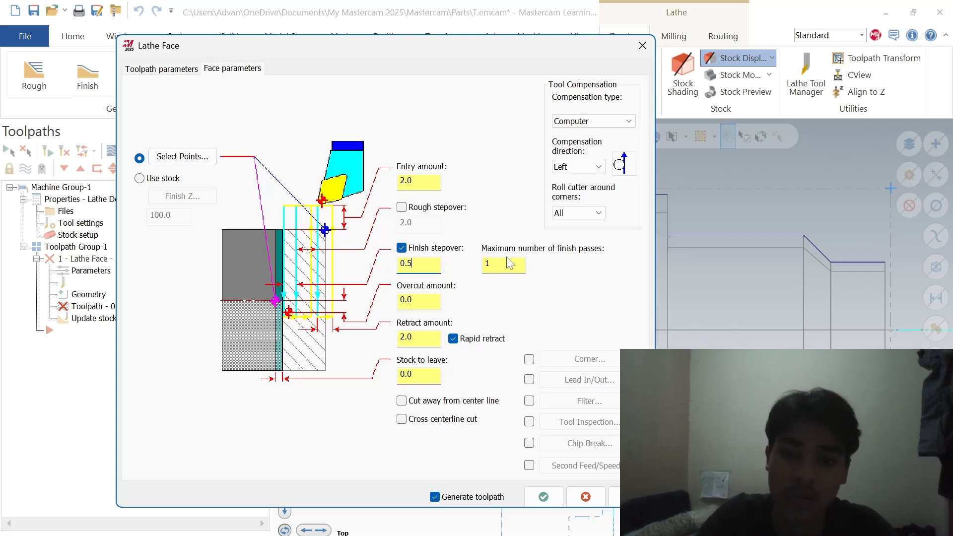
key("Tab")
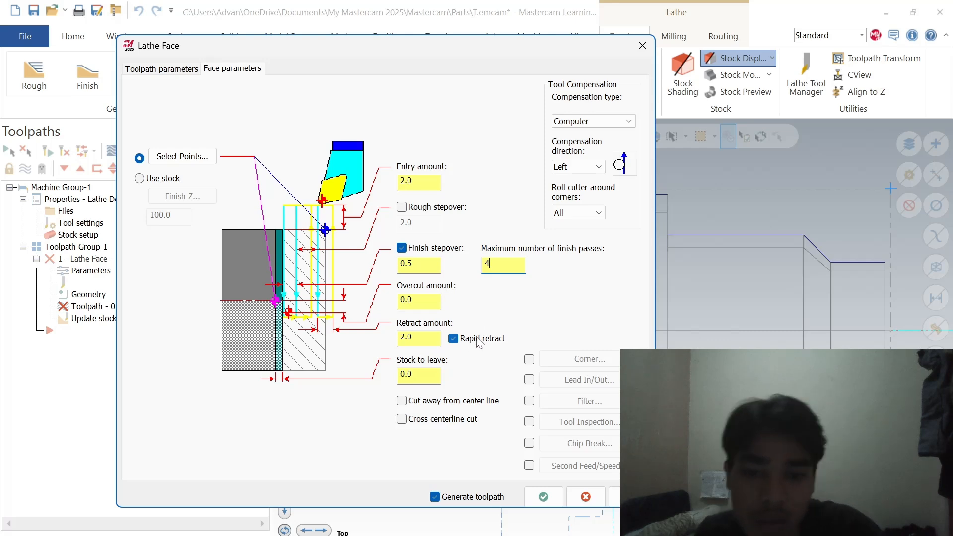
left_click(544, 496)
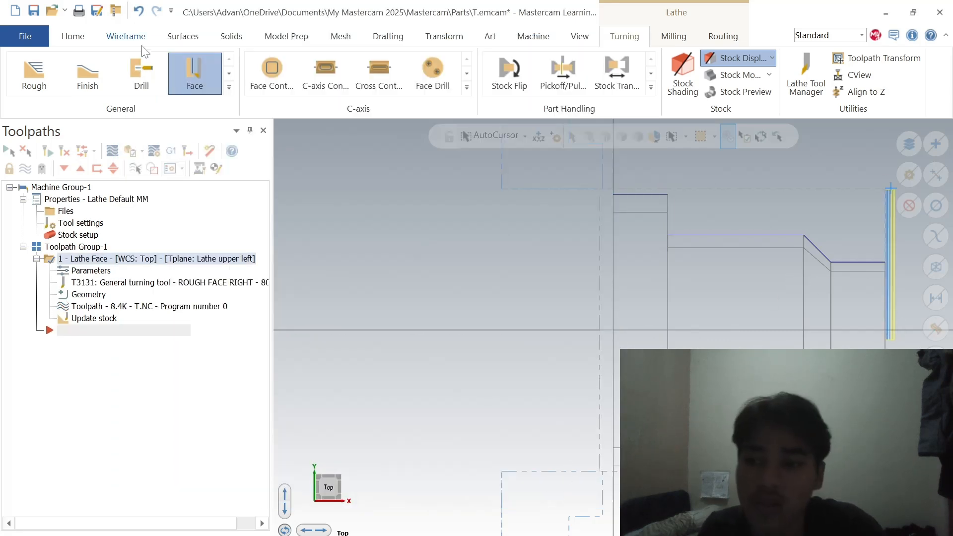
Step: Create a lathe roughing toolpath along the part's outer profile chain, cutting from right to left, with the T0101 R0.8 OD ROUGH RIGHT - 80 DEG. tool
left_click(42, 76)
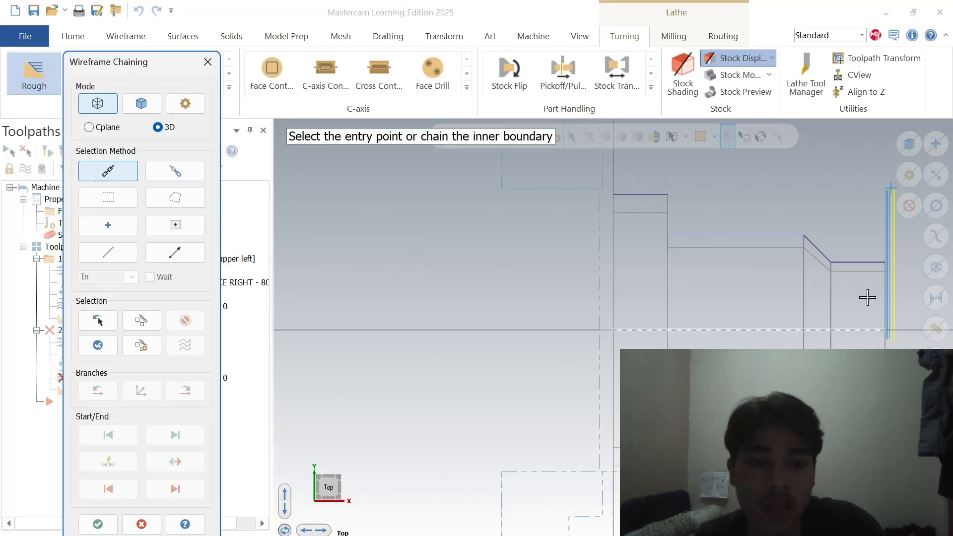
left_click(866, 261)
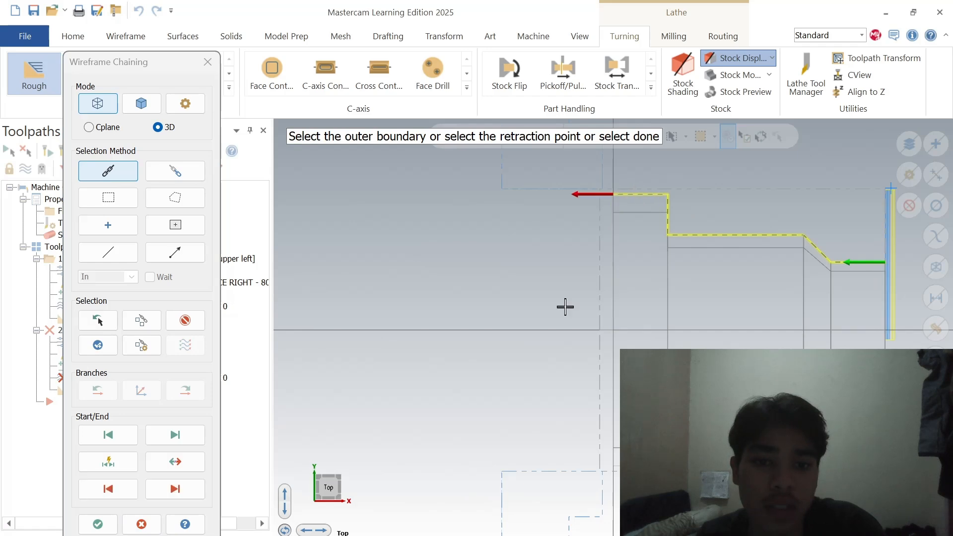
left_click(109, 525)
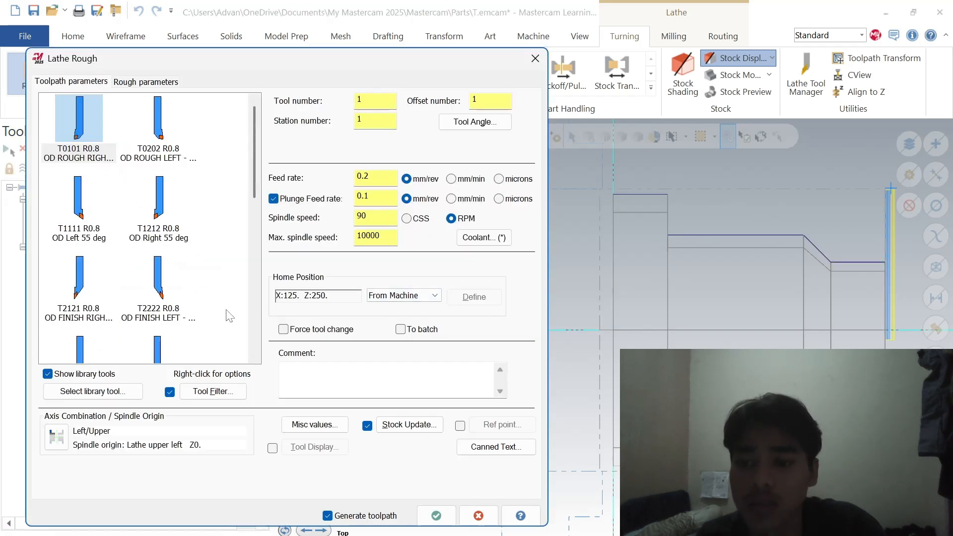
left_click(66, 128)
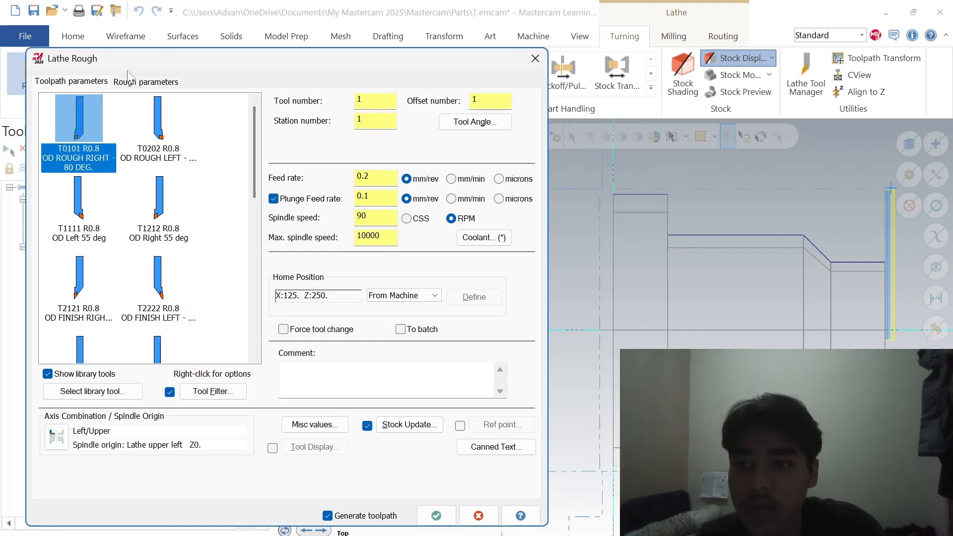
Step: Set the roughing depth of cut to 0.5 and the stock to leave in X and Z to 0
left_click(136, 83)
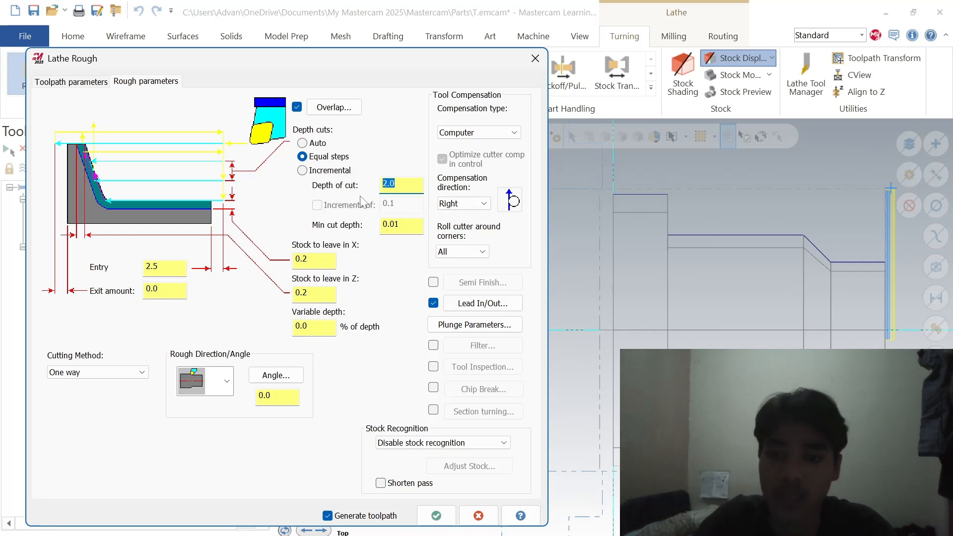
type("0.5")
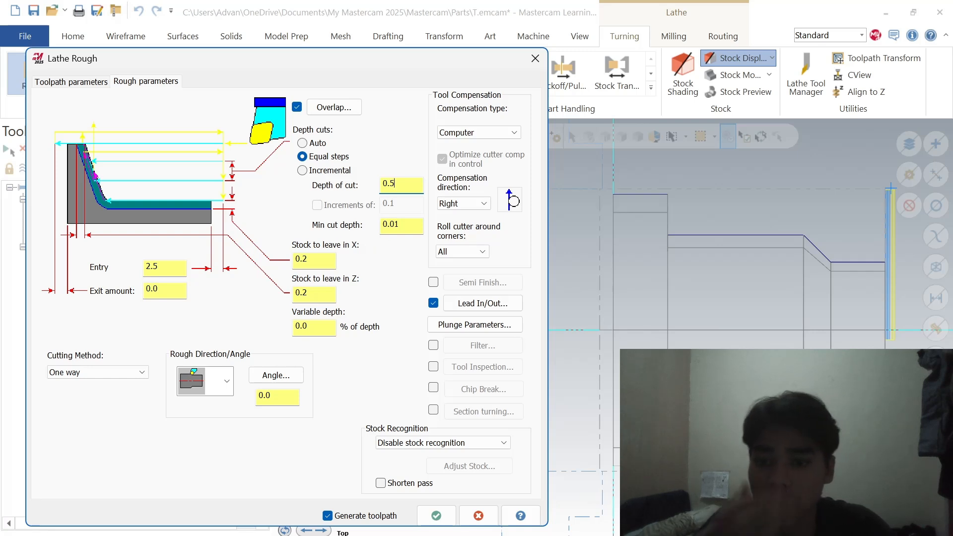
left_click(293, 259)
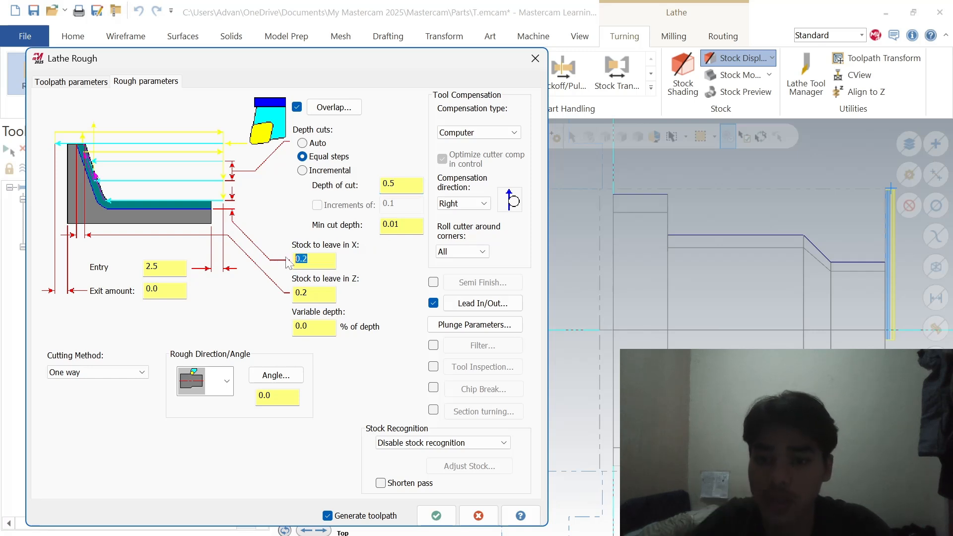
type("0")
key("Tab")
type("0")
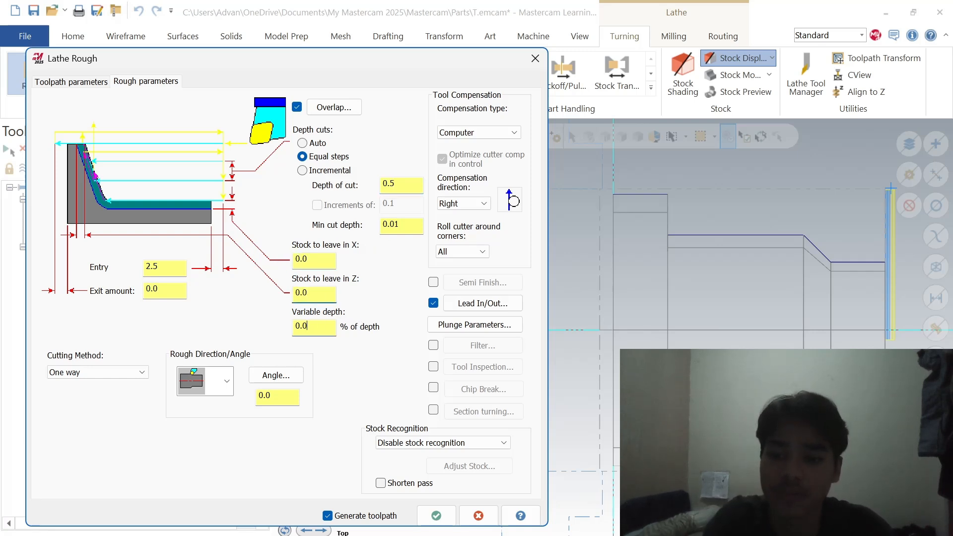
Step: Set the Lathe Rough stock recognition to Use stock for outer boundary and generate the roughing toolpath
left_click(432, 443)
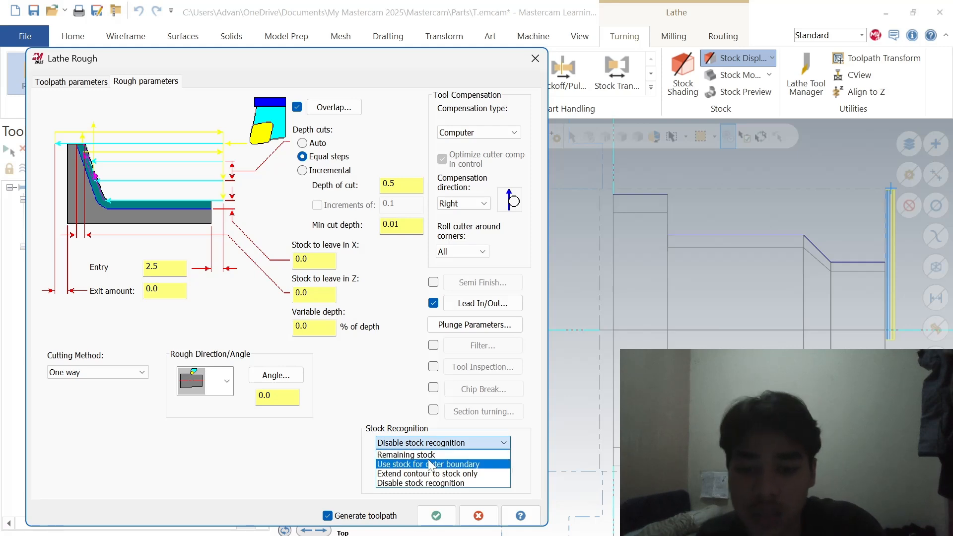
left_click(430, 464)
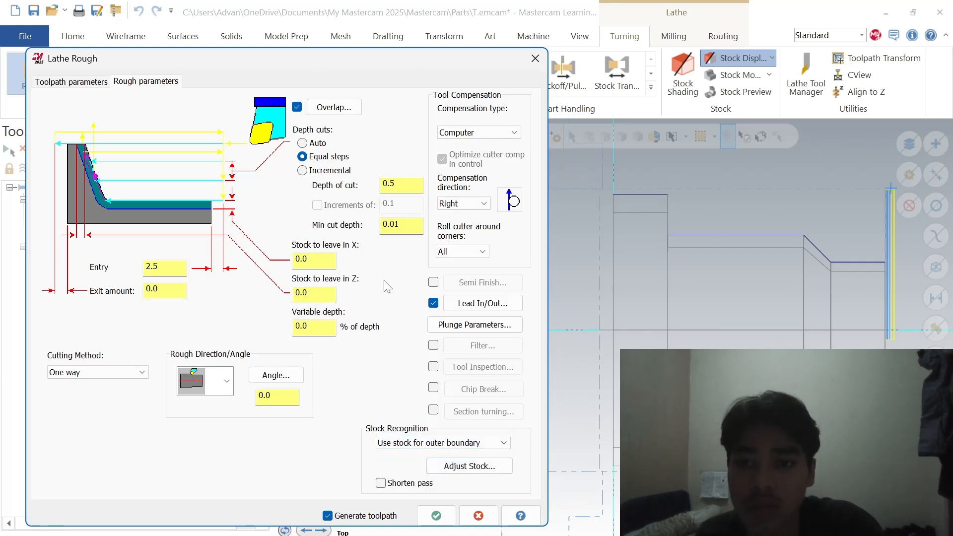
left_click(436, 517)
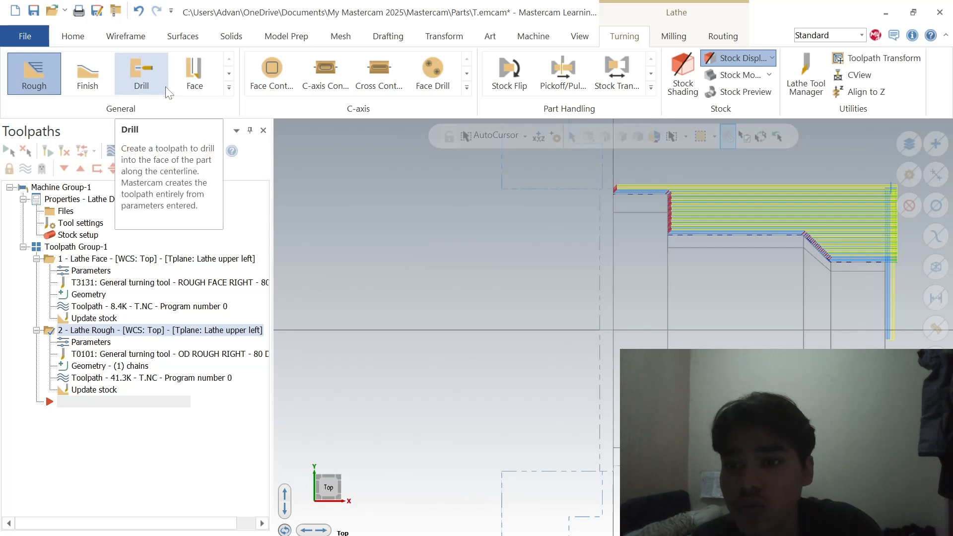
Step: Start a Lathe Finish operation and chain the part's stepped outer profile from the small front end to the largest diameter
left_click(92, 73)
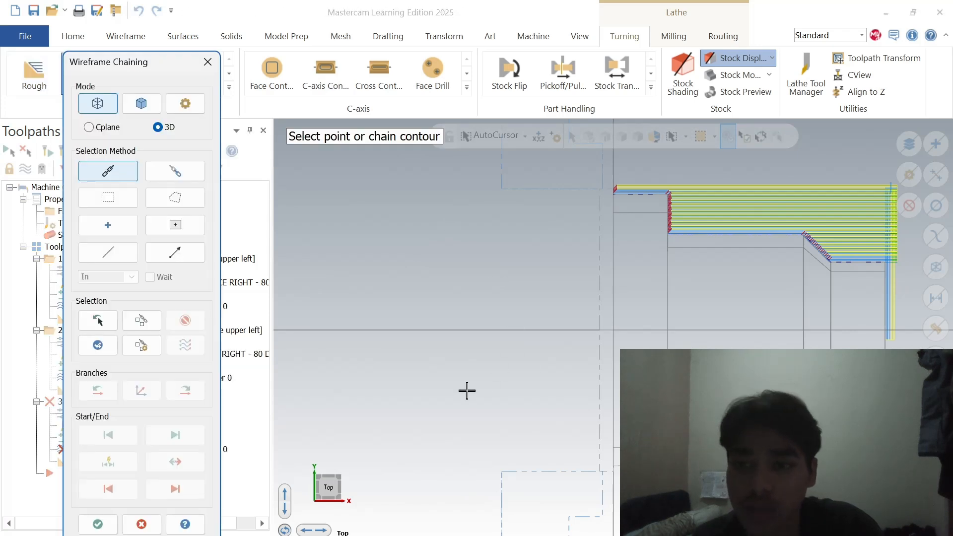
left_click(863, 261)
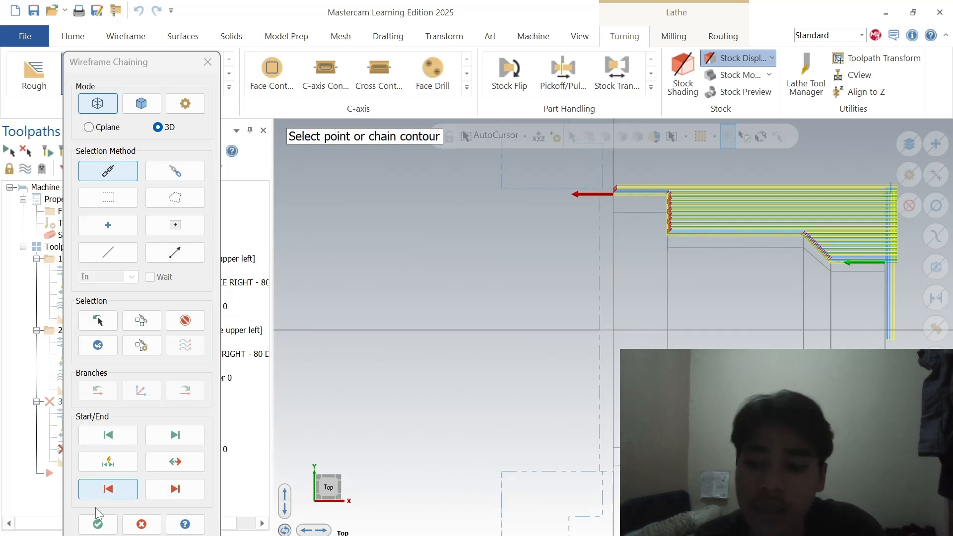
left_click(97, 524)
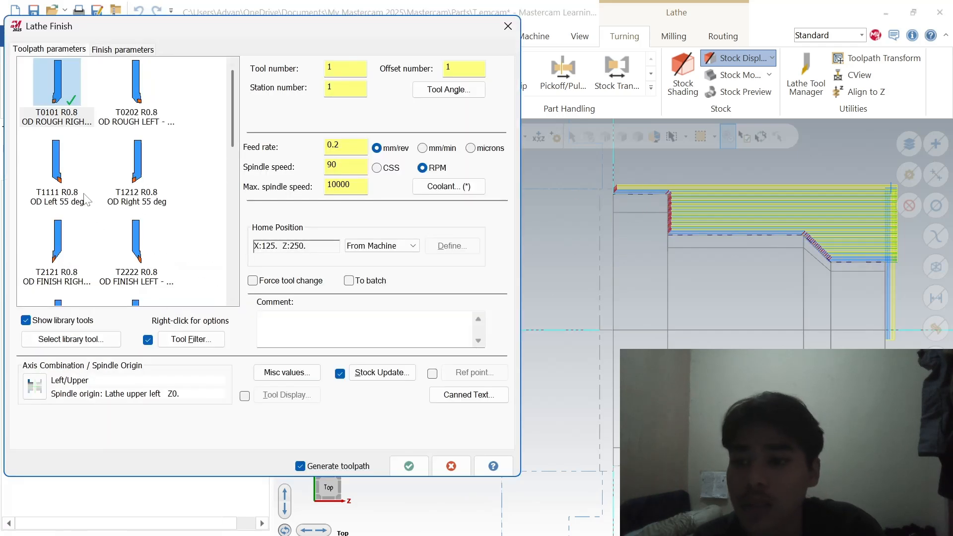
Step: Use the T2121 R0.8 OD FINISH RIGHT - 35 DEG. tool and pick its home position on the part's small front diameter in the tool setup
scroll(85, 199, "down", 2)
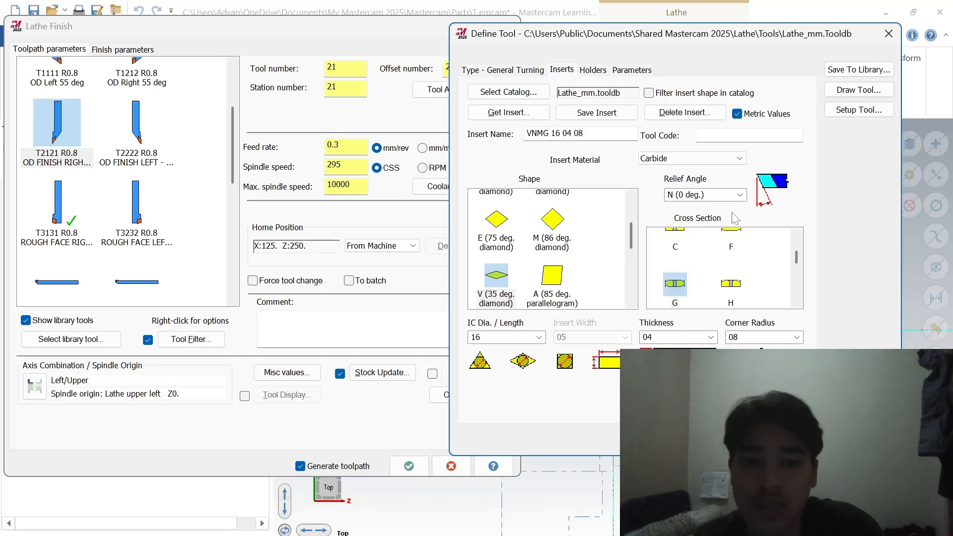
left_click(848, 111)
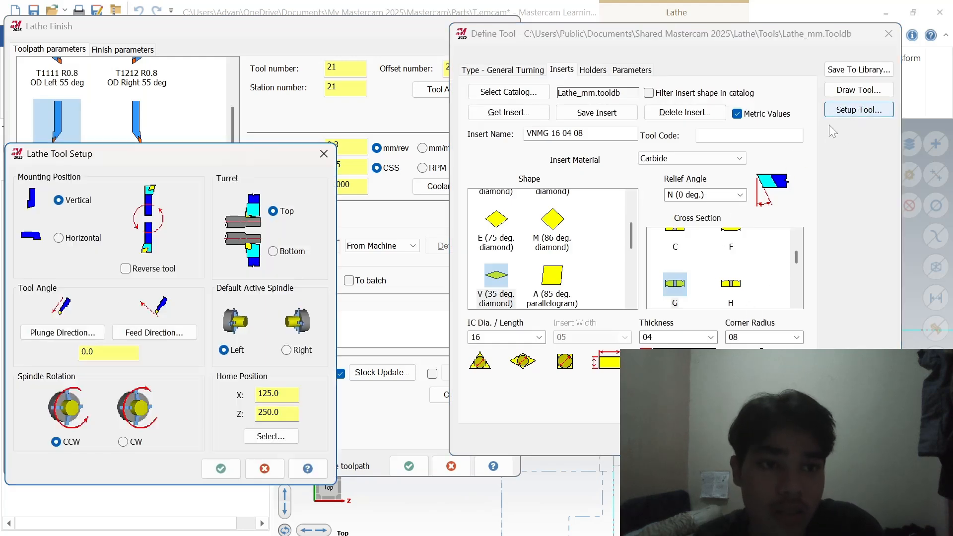
left_click(271, 437)
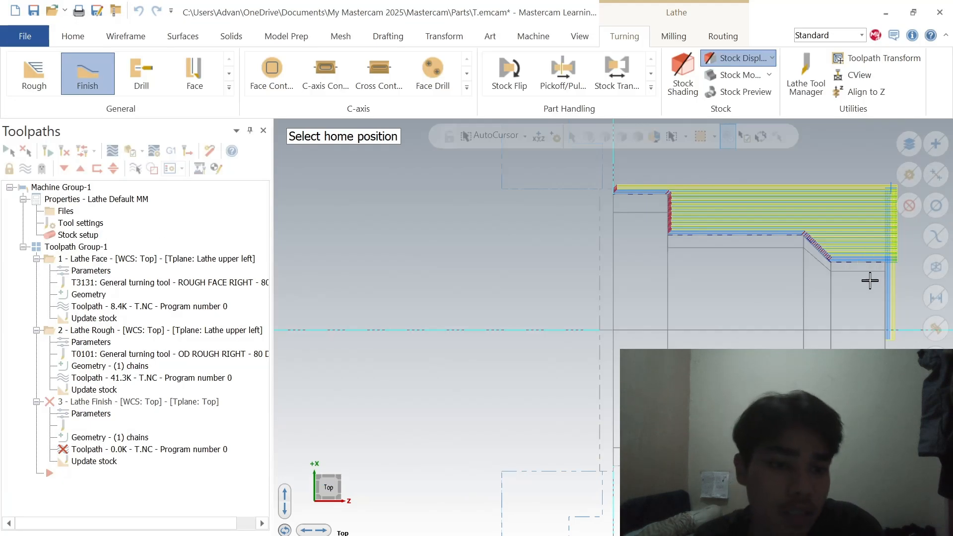
left_click(859, 263)
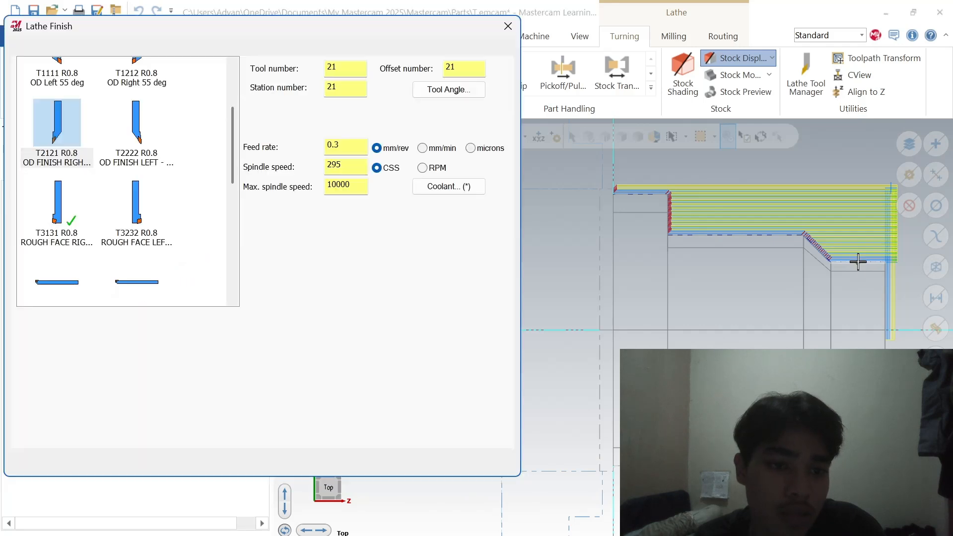
left_click(220, 472)
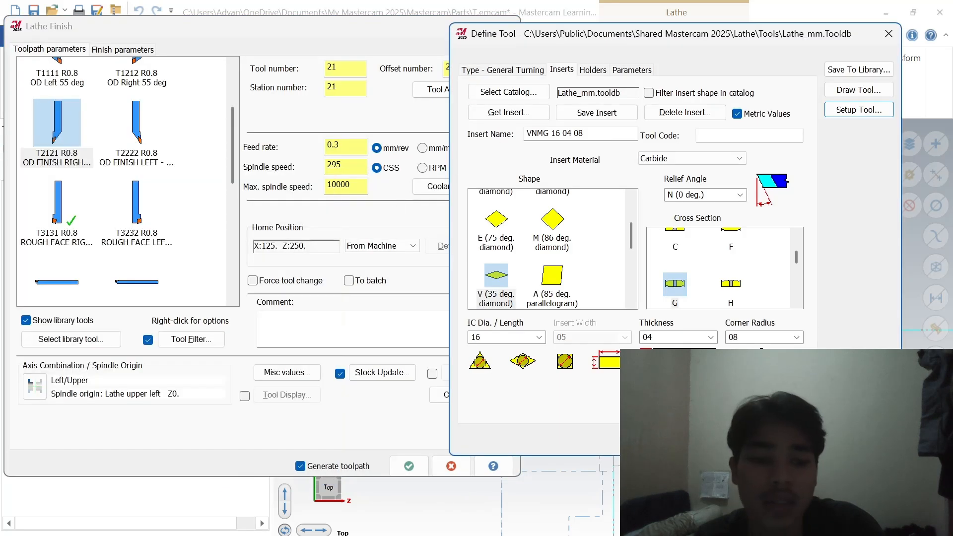
left_click(787, 442)
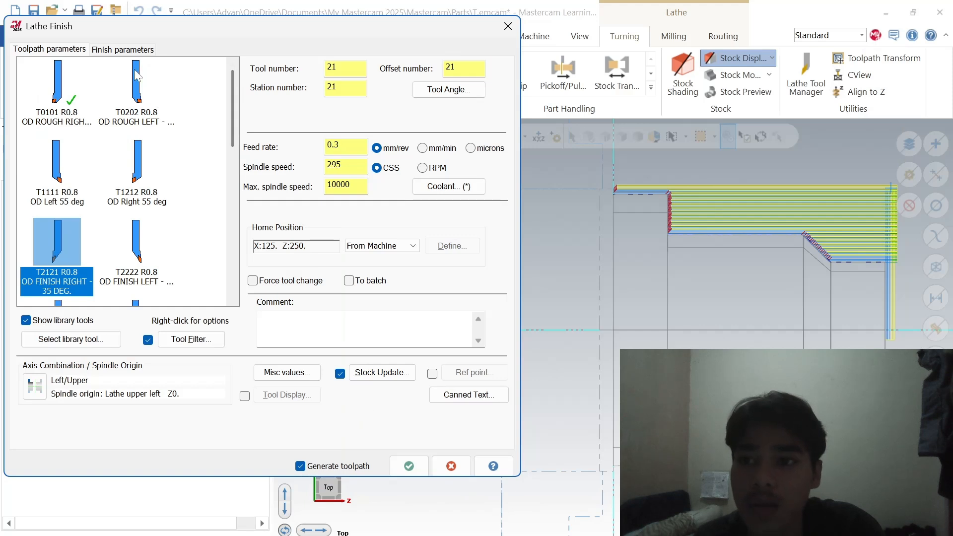
Step: Set the finish stepover to 0.25 with 3 finish passes and generate the finishing toolpath
left_click(133, 49)
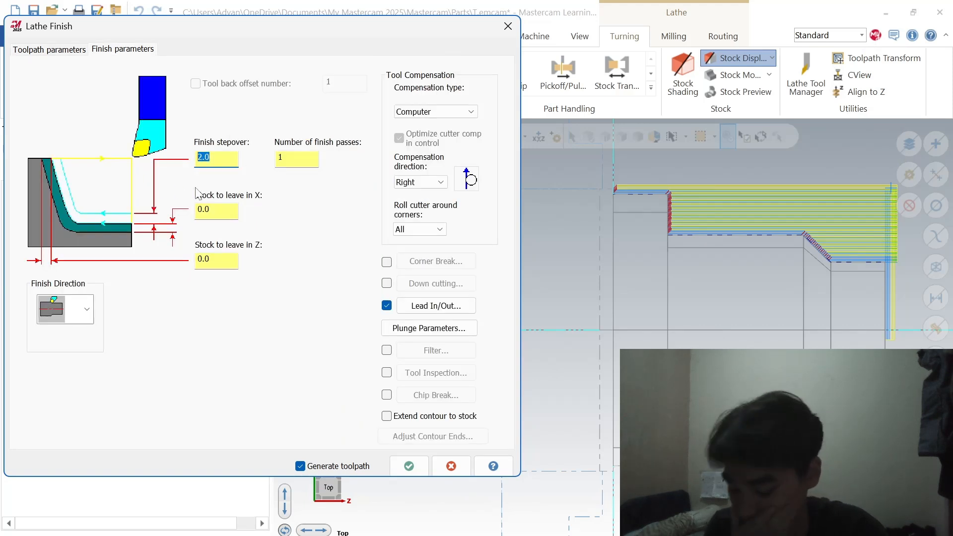
key("BackSpace")
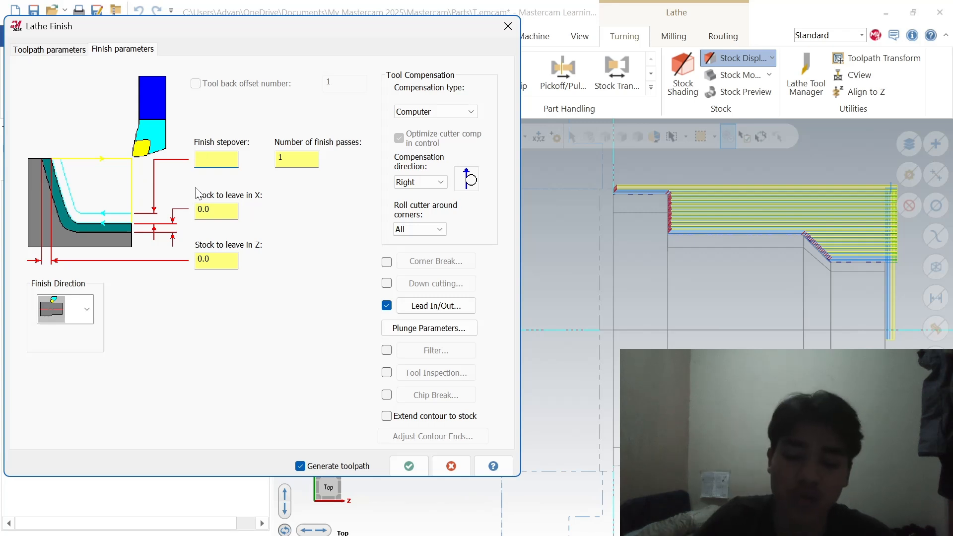
type("0.3")
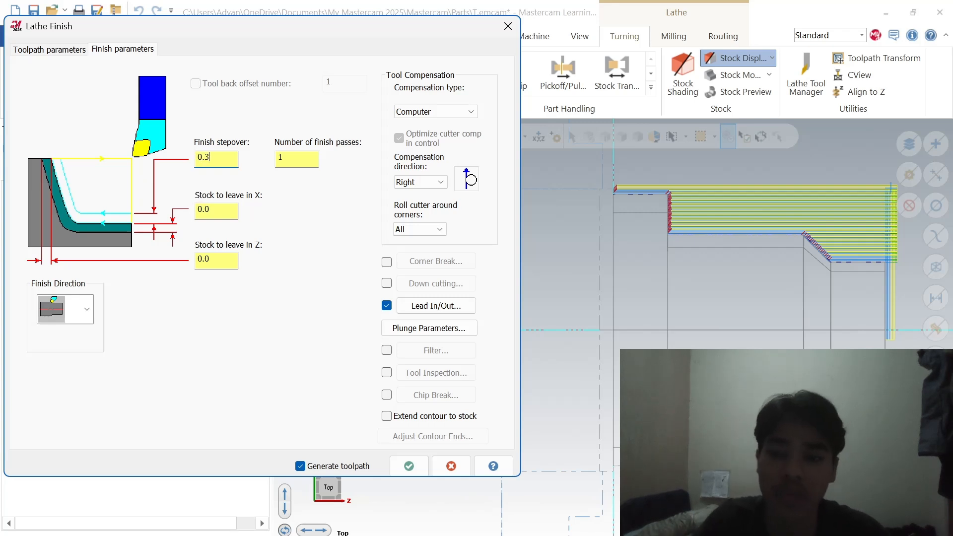
type("25")
double_click(279, 157)
key("BackSpace")
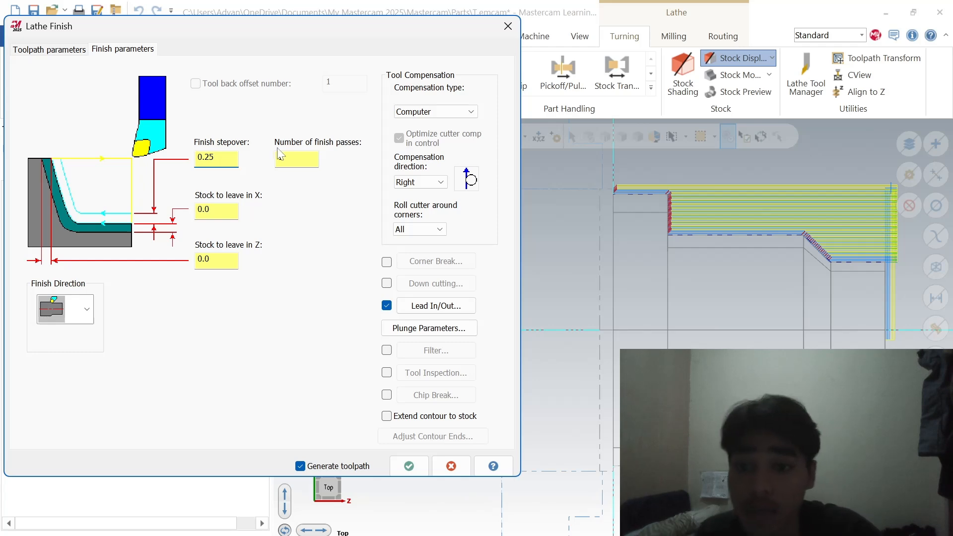
type("3")
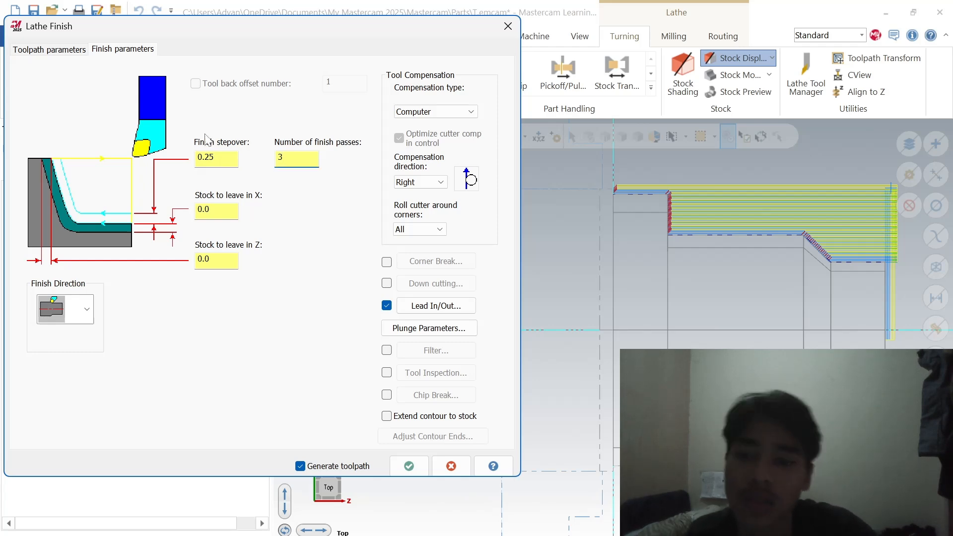
left_click(410, 469)
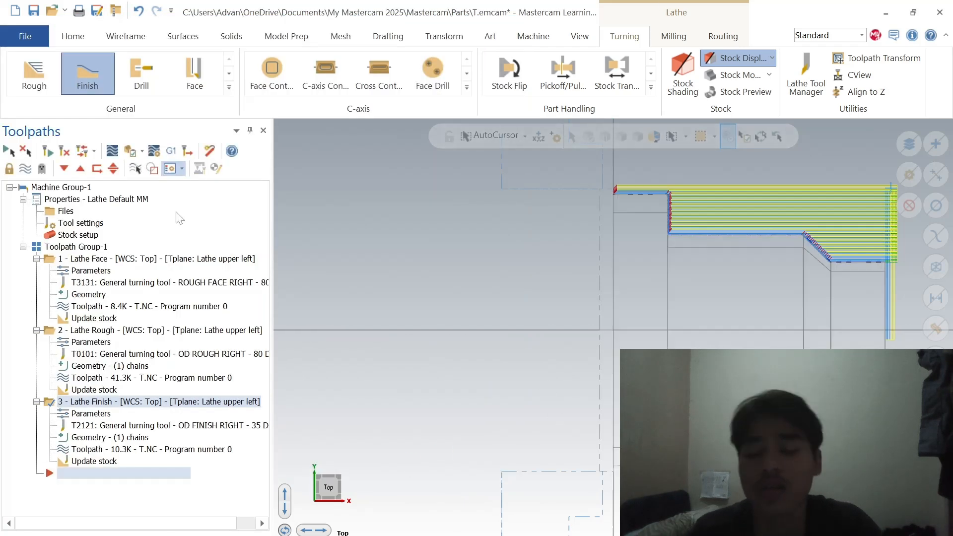
Step: Verify all the lathe operations together by running the complete machining simulation, and close the simulator
left_click(9, 150)
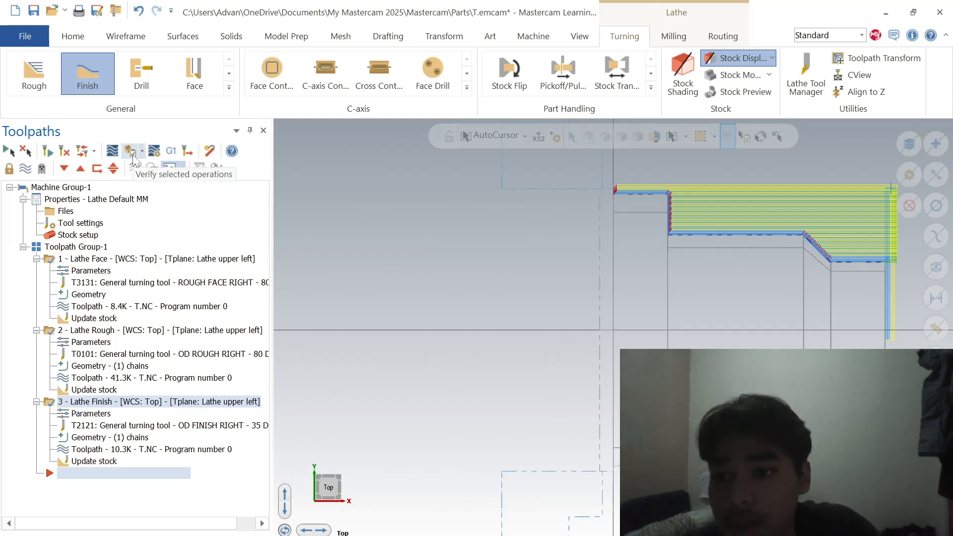
left_click(119, 155)
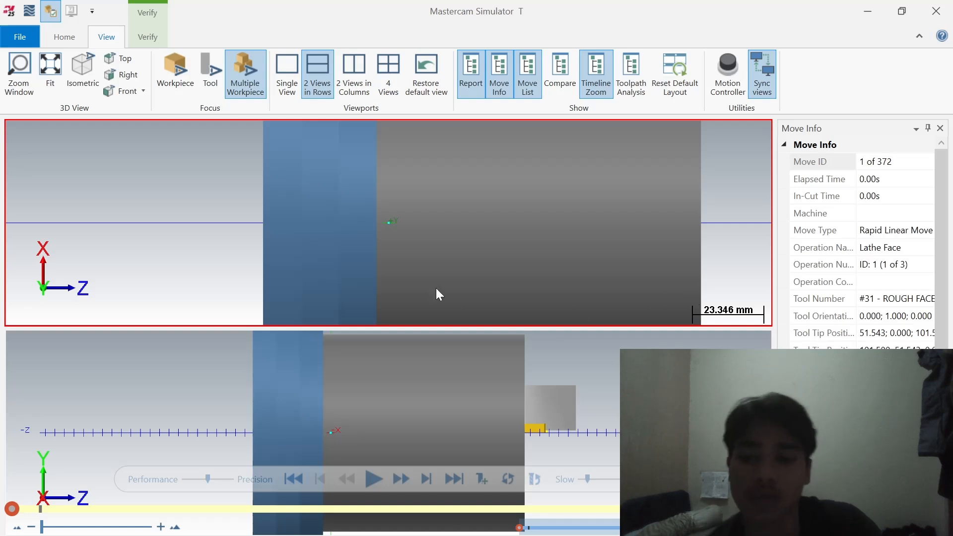
right_click(448, 232)
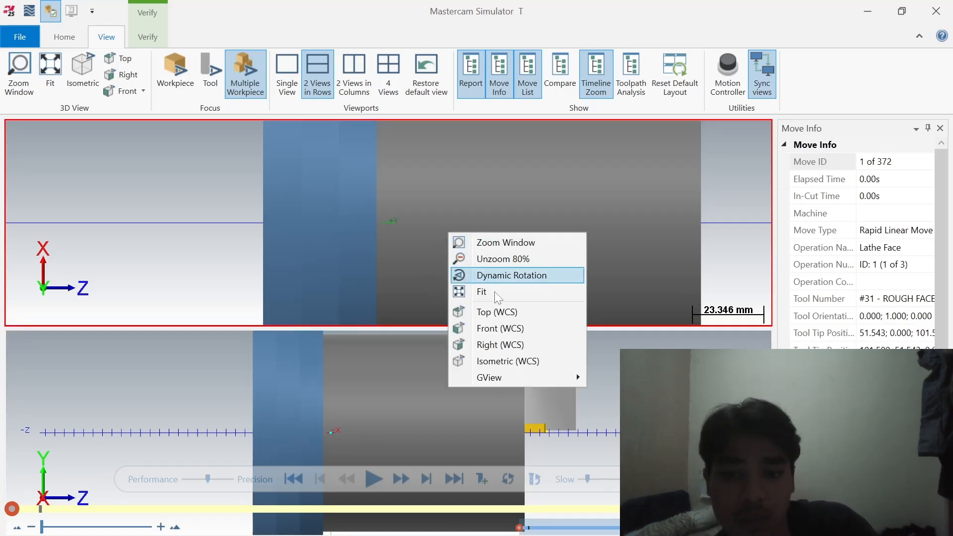
left_click(499, 344)
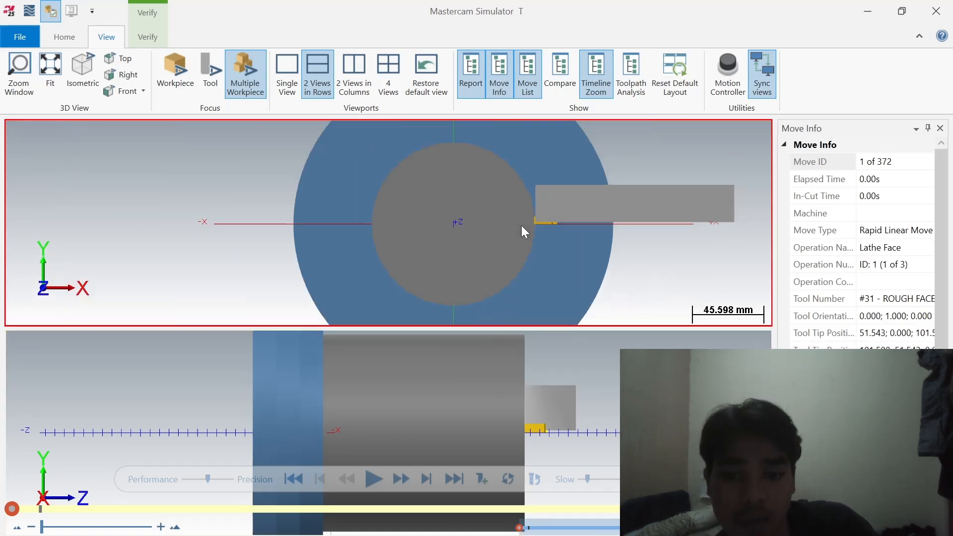
scroll(484, 399, "down", 5)
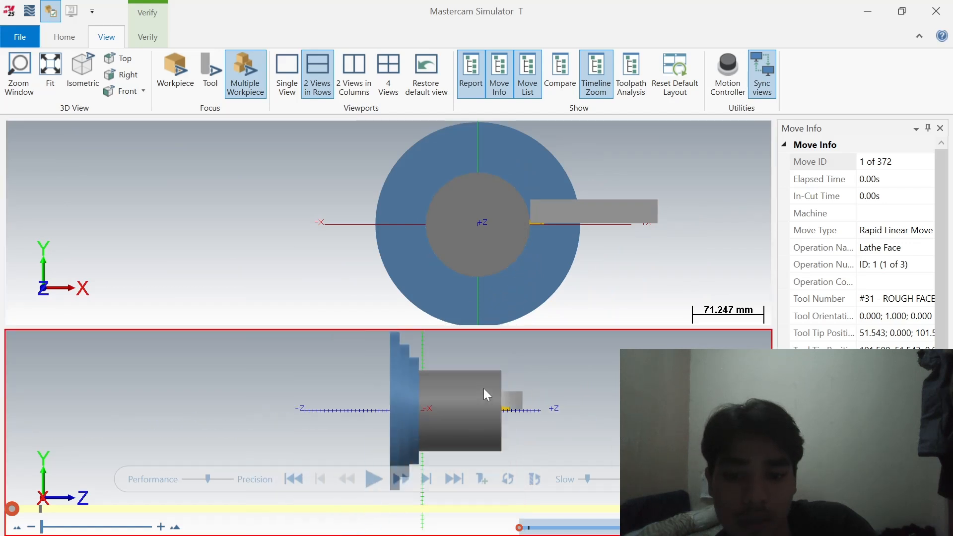
middle_click_drag(482, 261, 509, 268)
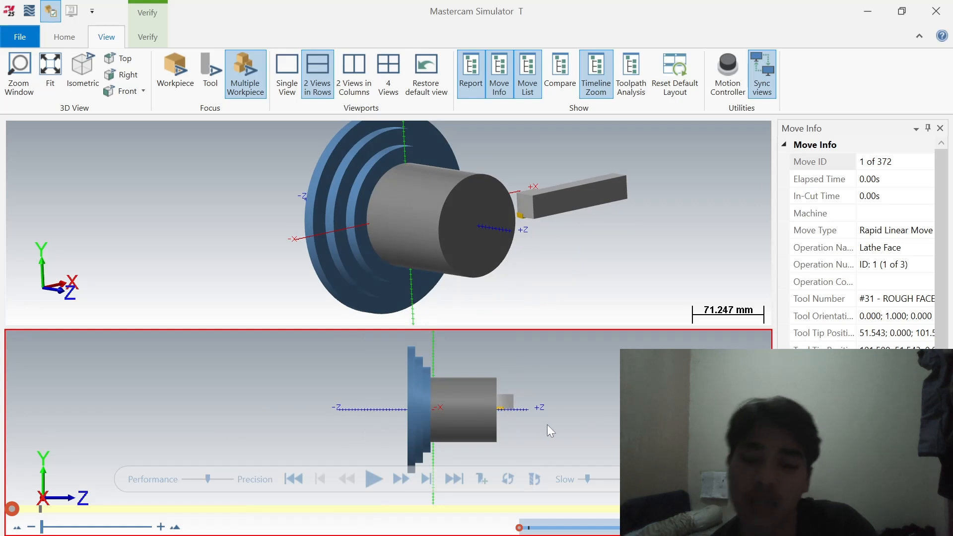
left_click(375, 478)
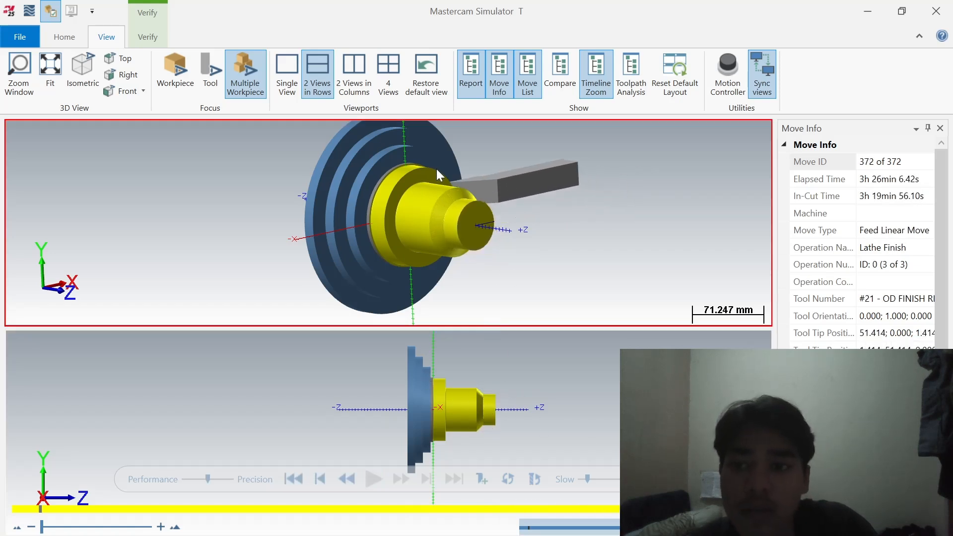
left_click(936, 11)
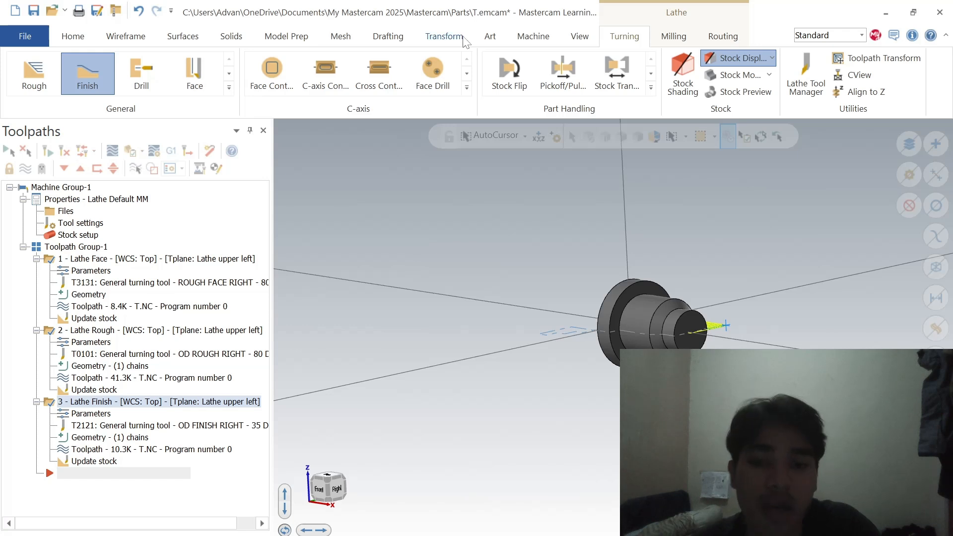
Step: Try to post-process the lathe operations into G-code
left_click(174, 150)
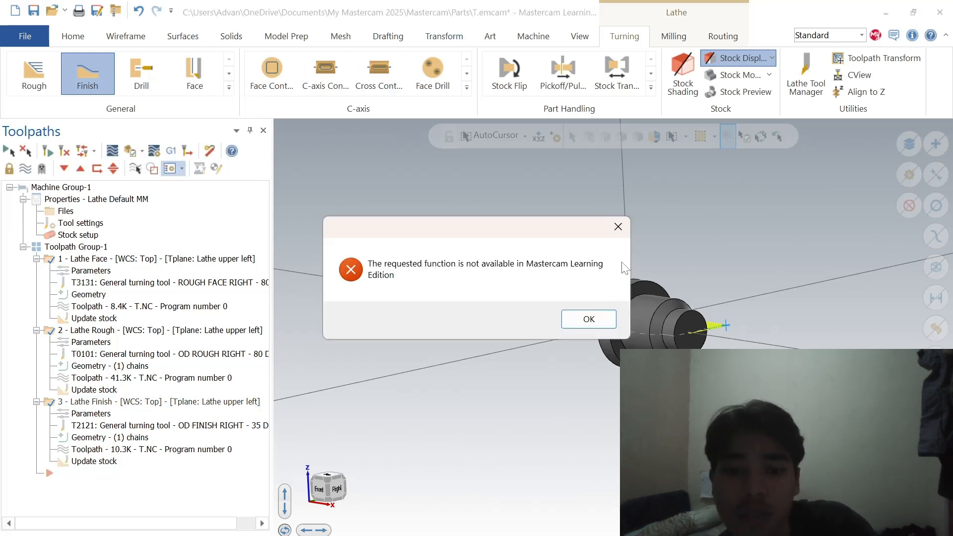
left_click(618, 227)
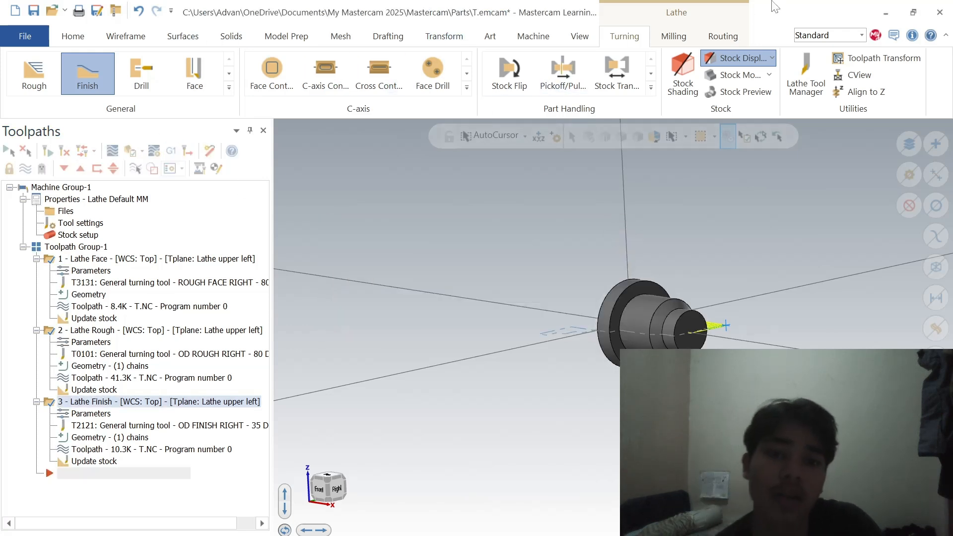
Step: Switch to the part drawing in Google Drive, examine the turned part's dimensions, and return to the empty Mastercam file
key("alt+Tab")
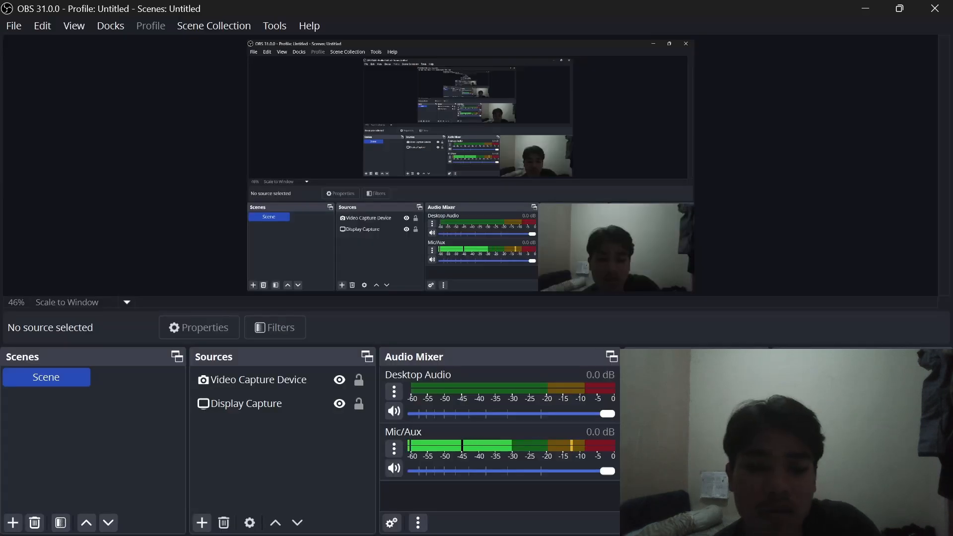
key("alt+Tab")
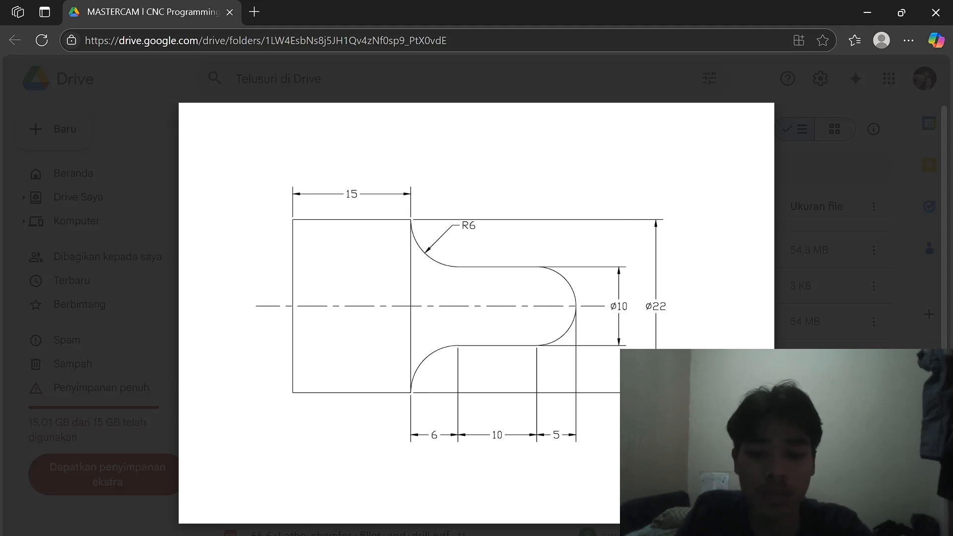
key("alt+Tab")
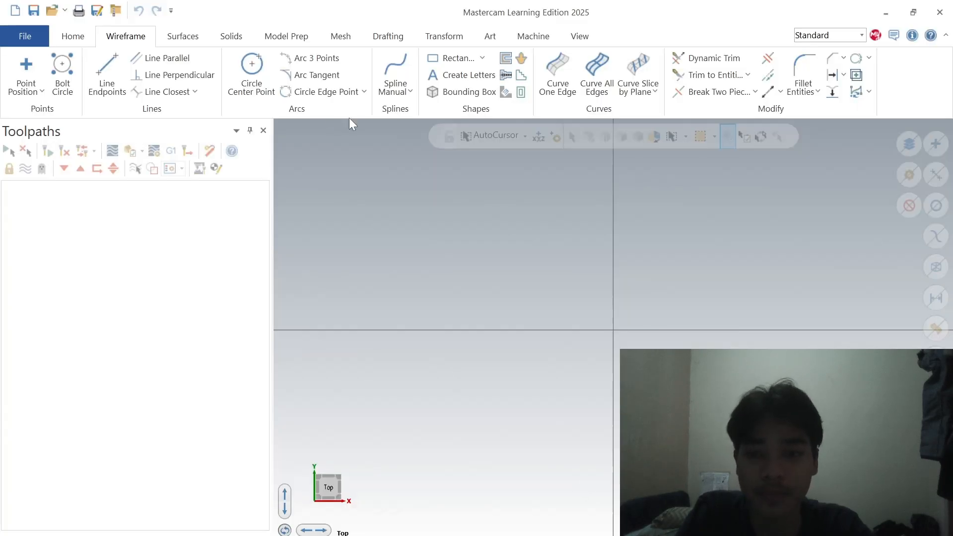
Step: Draw a vertical line 11 long upward from the origin with Line Endpoints
left_click(108, 69)
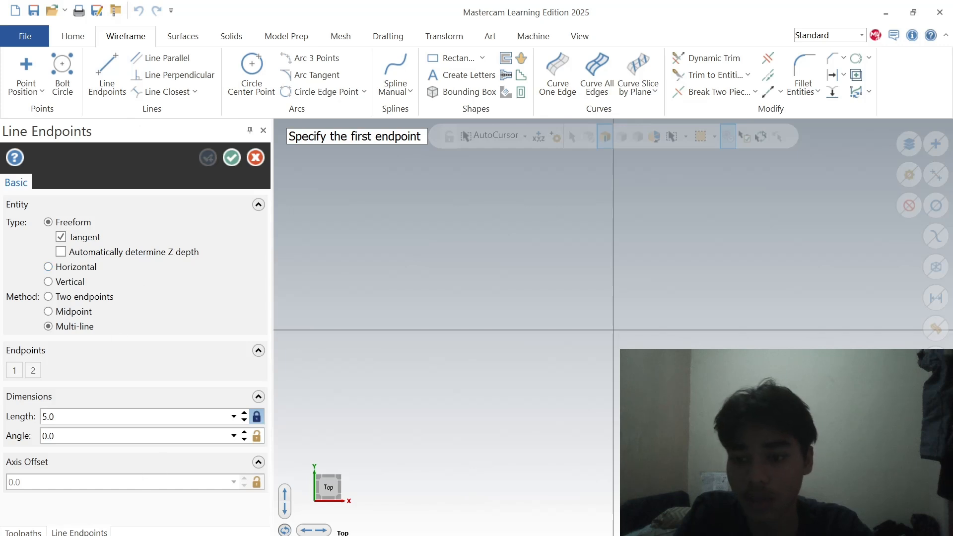
double_click(130, 416)
type("11")
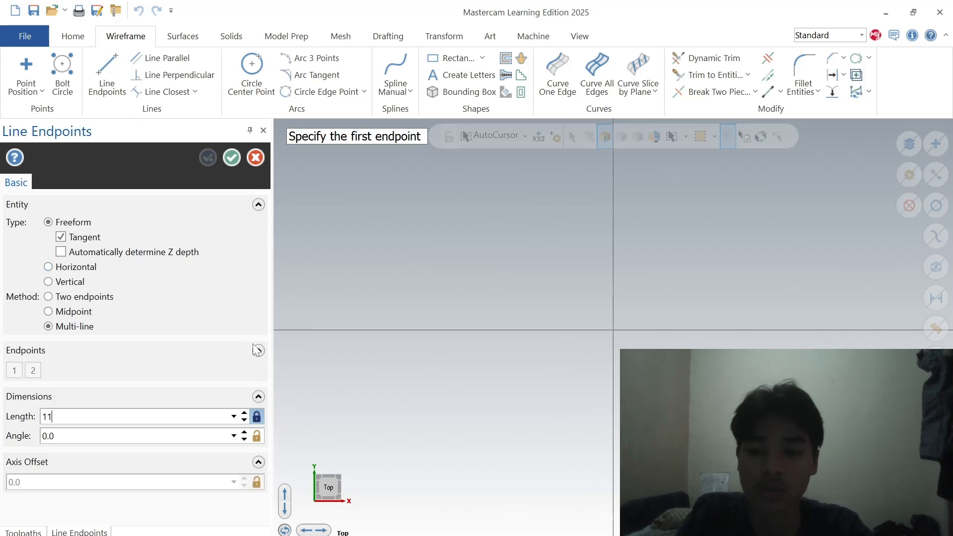
left_click(232, 158)
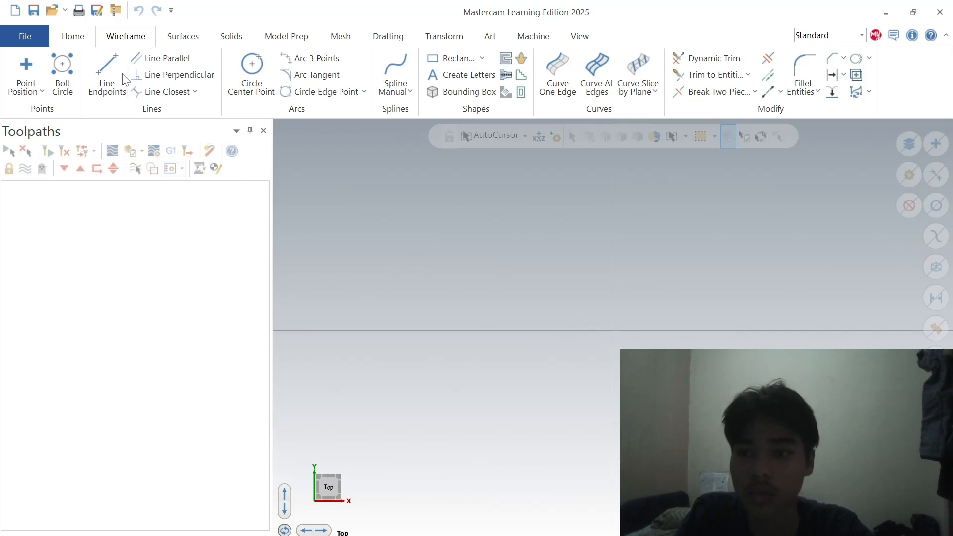
left_click(108, 72)
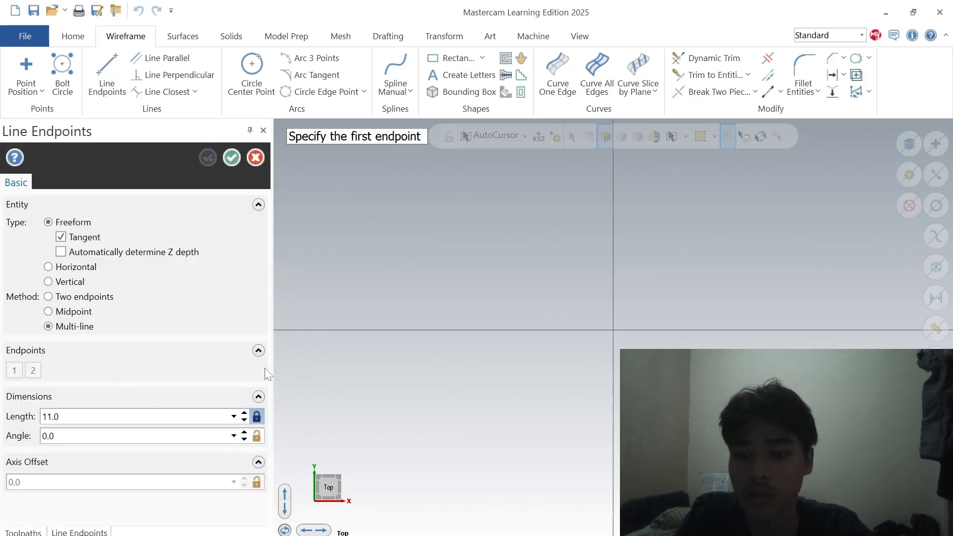
left_click(613, 330)
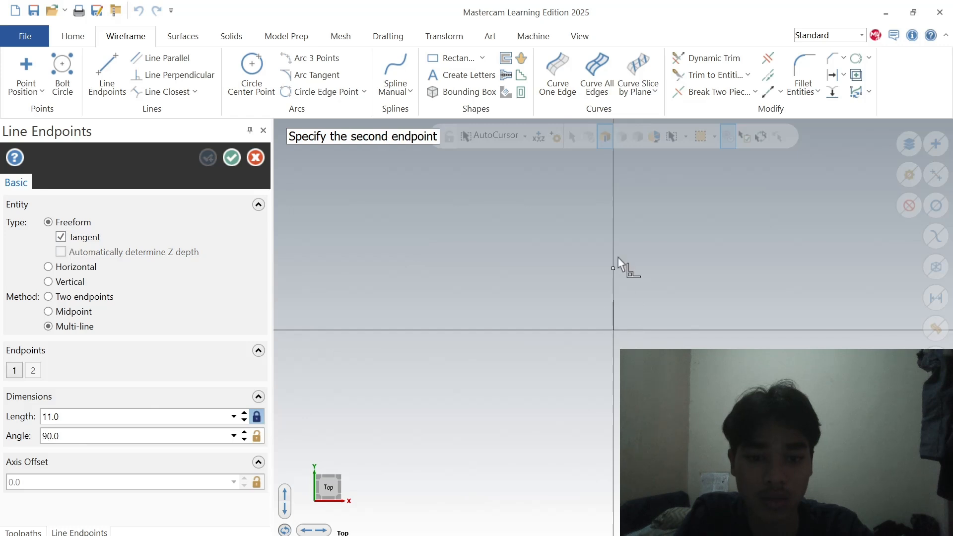
left_click(612, 231)
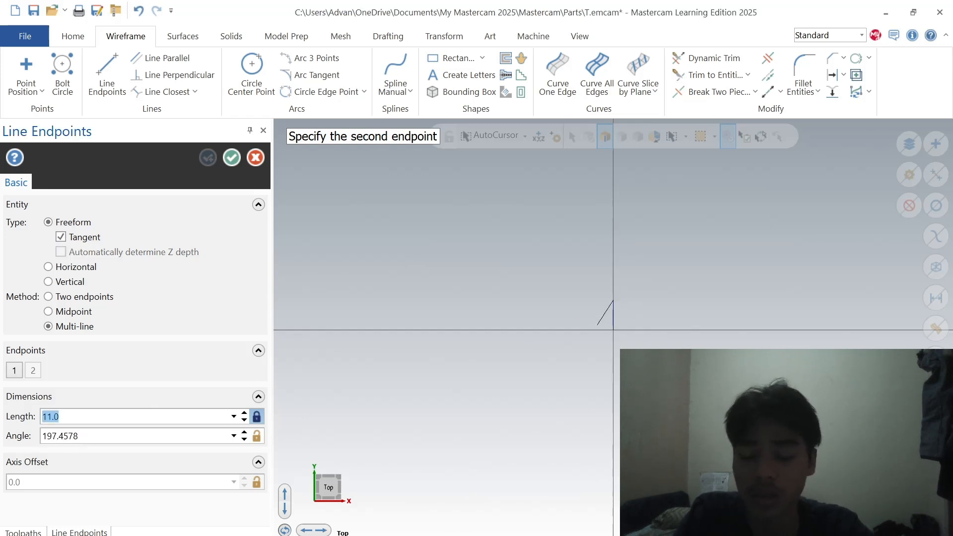
Step: Set the line length to 15, delete the slanted attempt, and draw a horizontal line rightward from the vertical line's upper end
type("6")
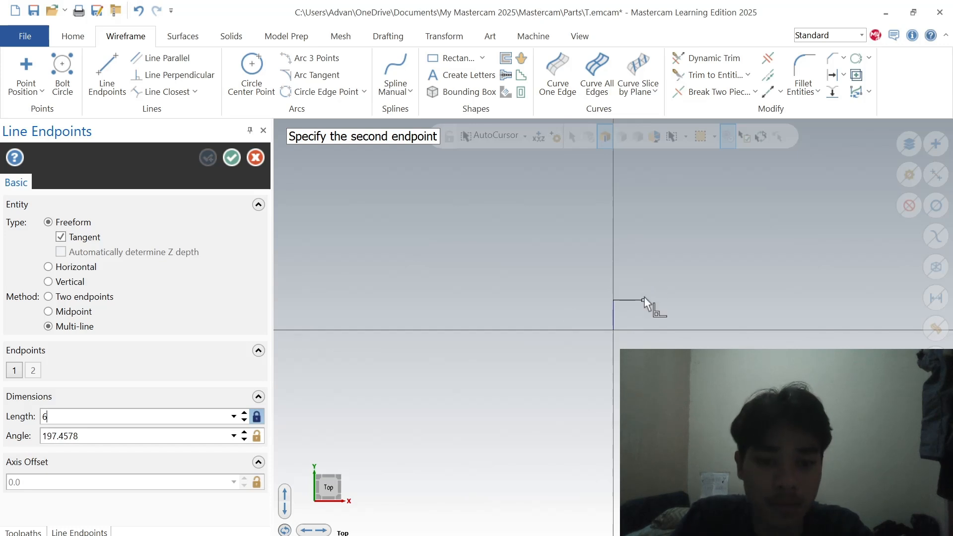
key("BackSpace")
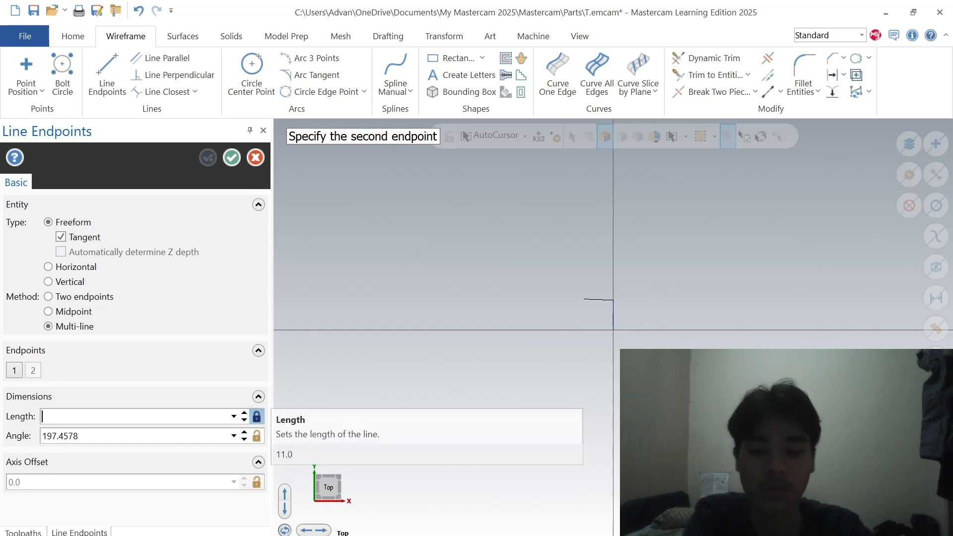
type("15")
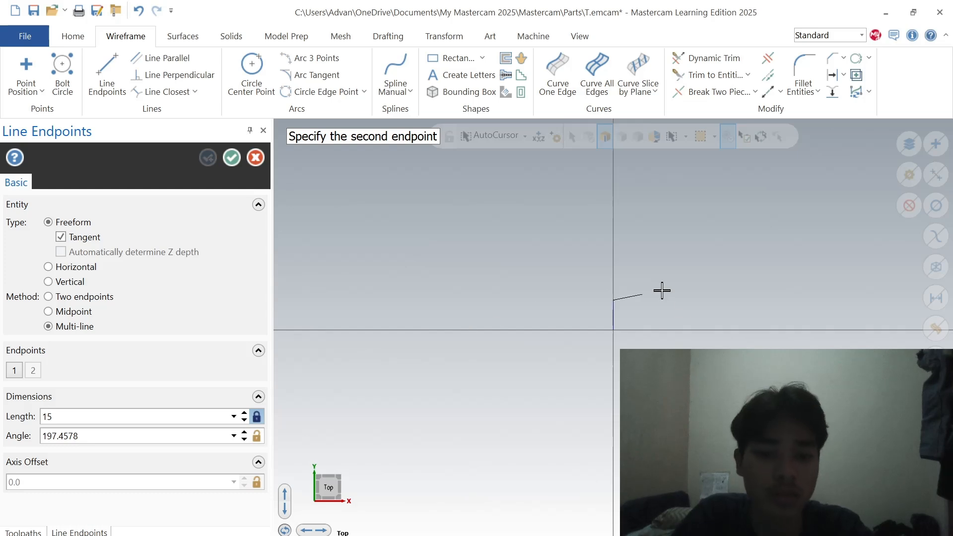
key("Return")
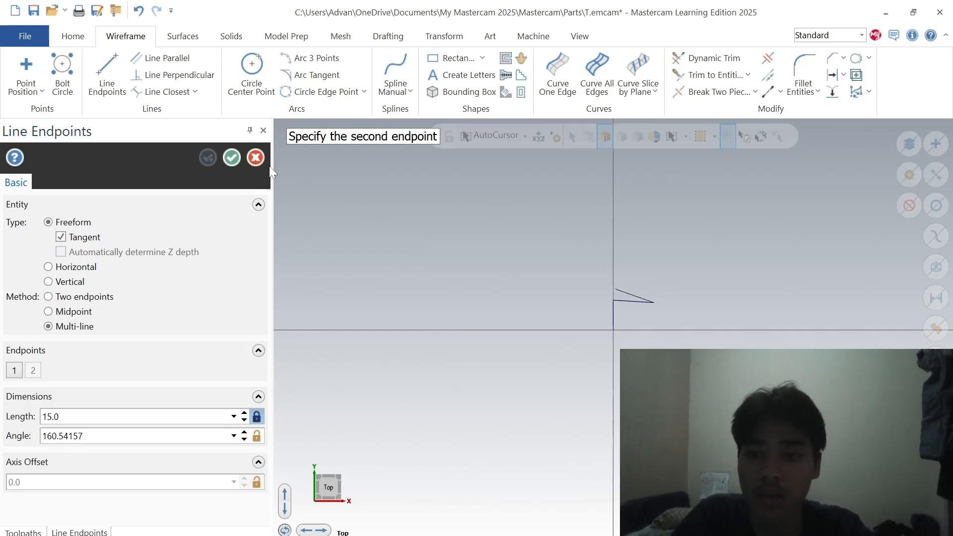
left_click(261, 162)
left_click(642, 302)
key("Delete")
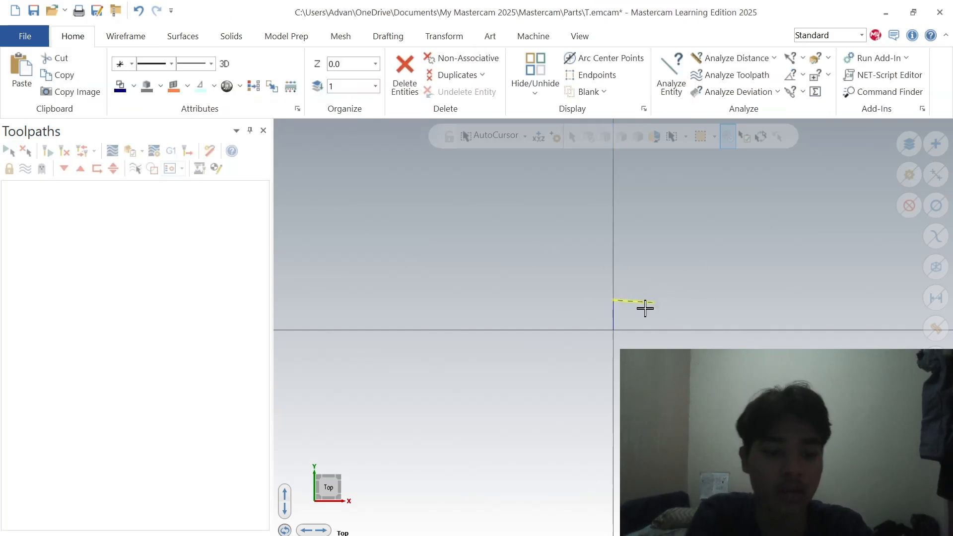
left_click(106, 75)
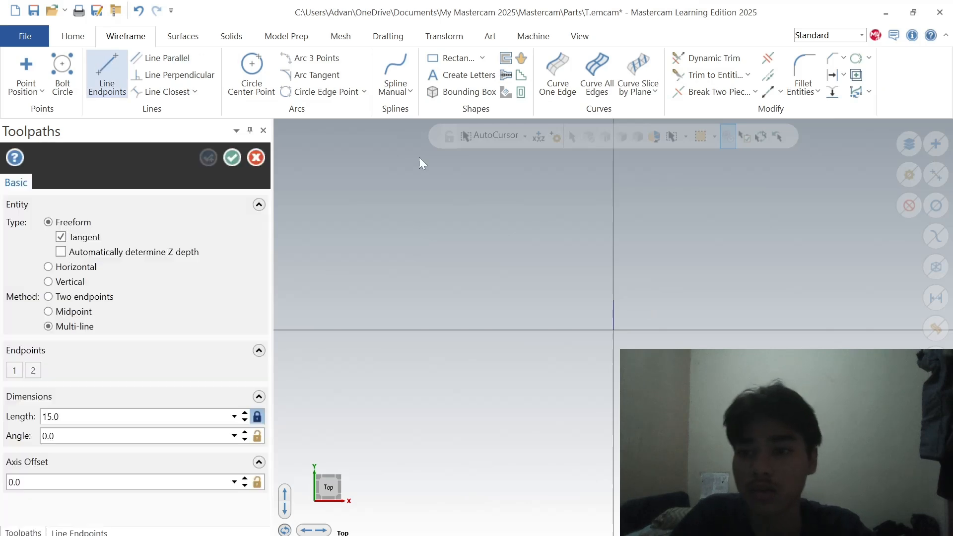
left_click(614, 300)
left_click(648, 300)
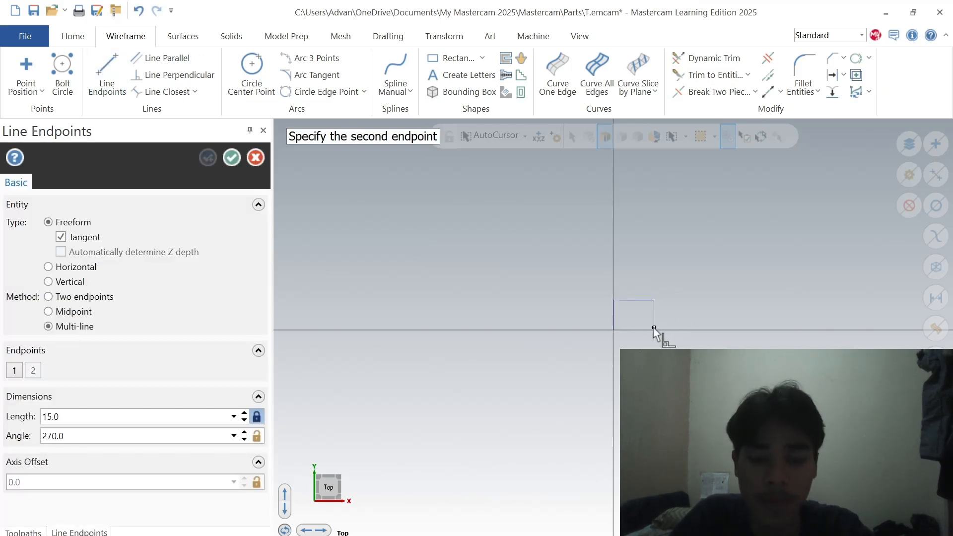
Step: Replace the slanted segment with a vertical line 6 long down from the 15-long line's end, and continue with a horizontal line 6 long
left_click_drag(72, 417, 6, 422)
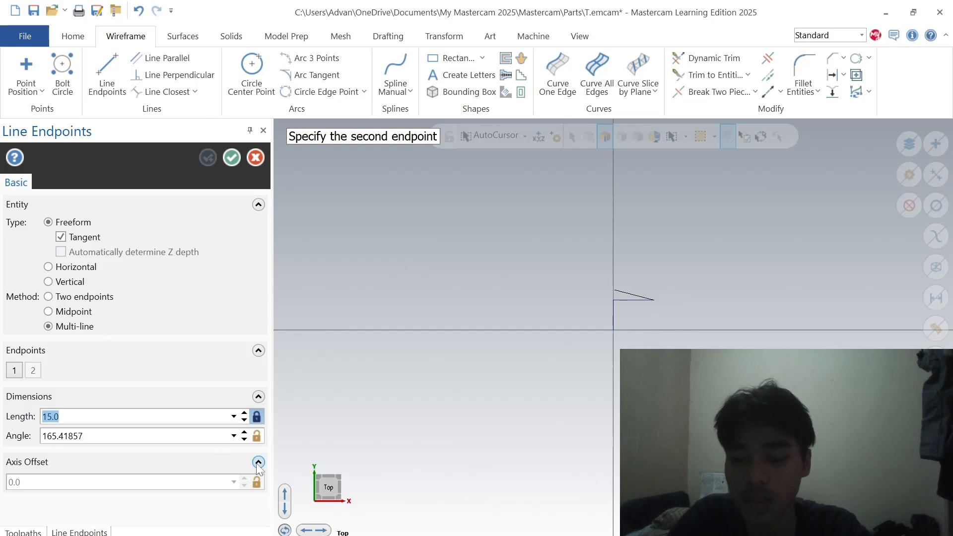
type("6")
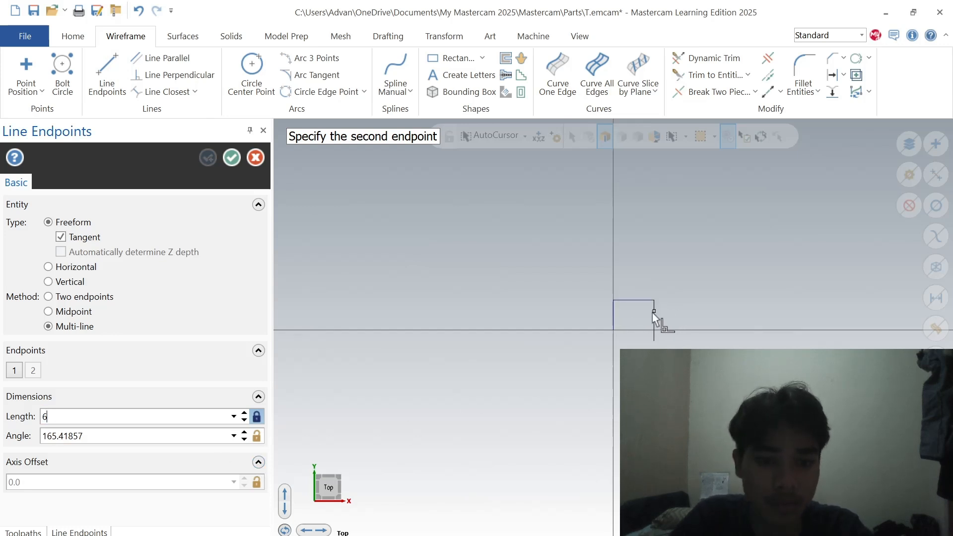
key("Return")
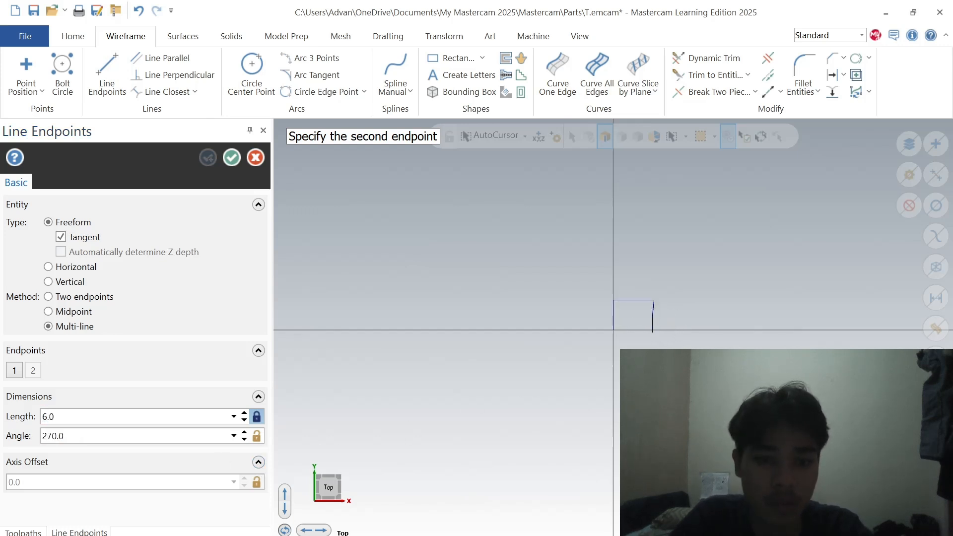
left_click(653, 317)
left_click(253, 163)
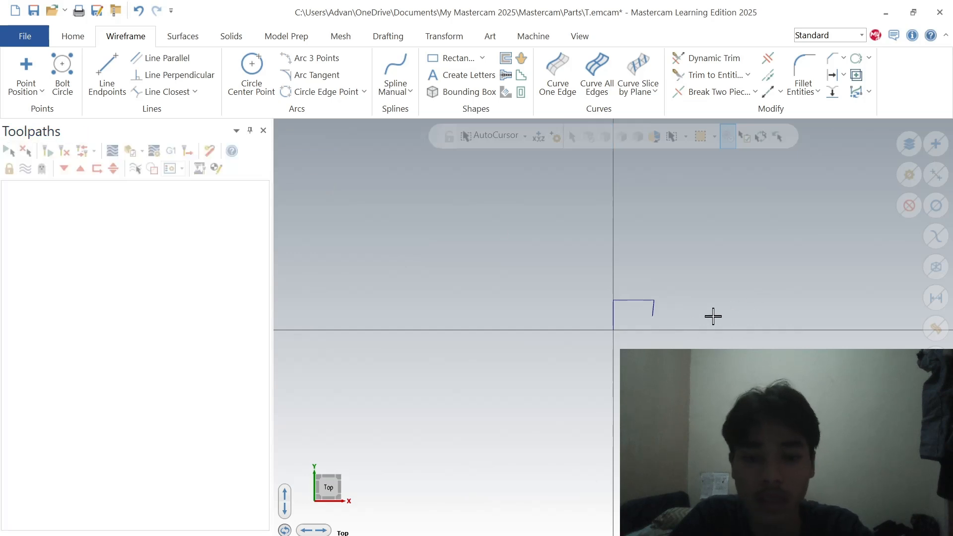
left_click(654, 309)
key("Delete")
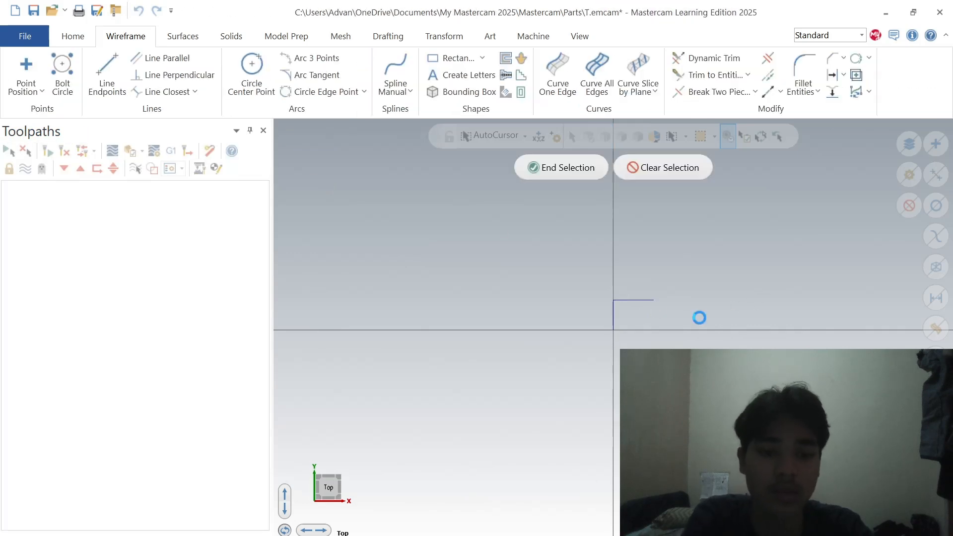
left_click(109, 72)
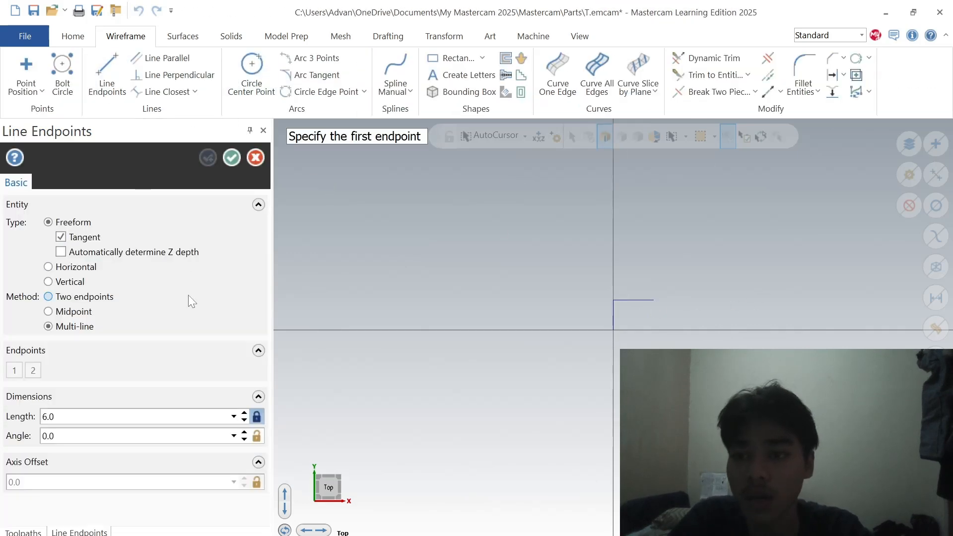
left_click(654, 300)
left_click(656, 317)
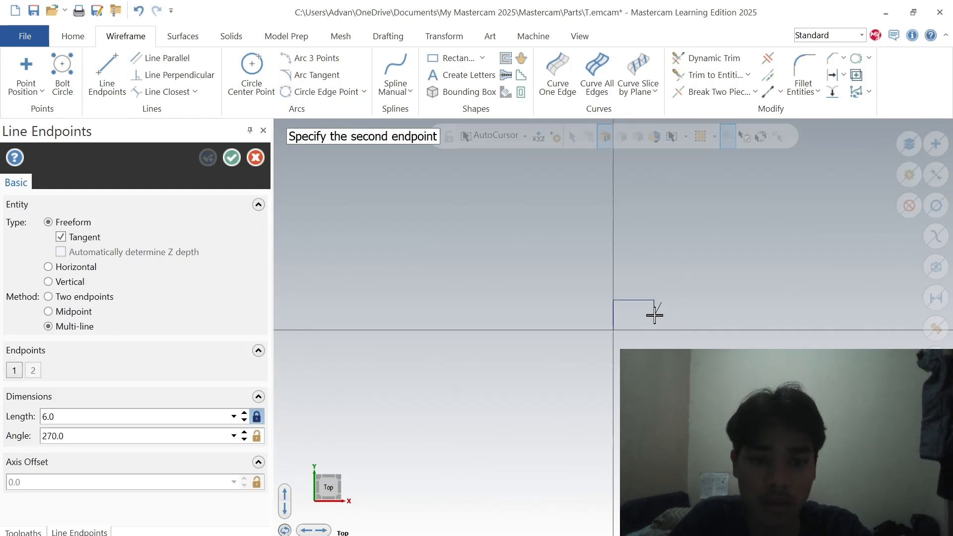
left_click(683, 323)
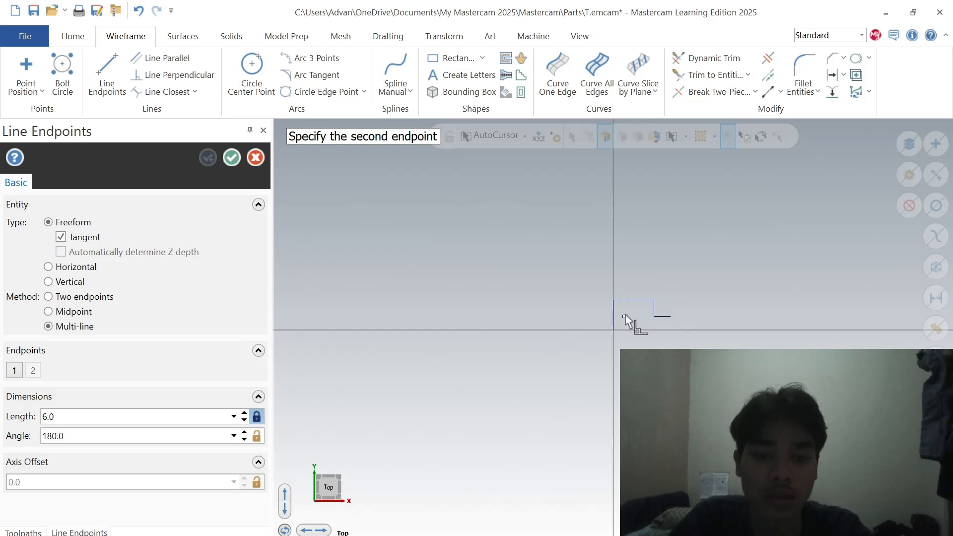
Step: Check the next length on the part drawing in Google Drive and extend the lower horizontal line in Mastercam by a segment 10 long
key("alt+Tab")
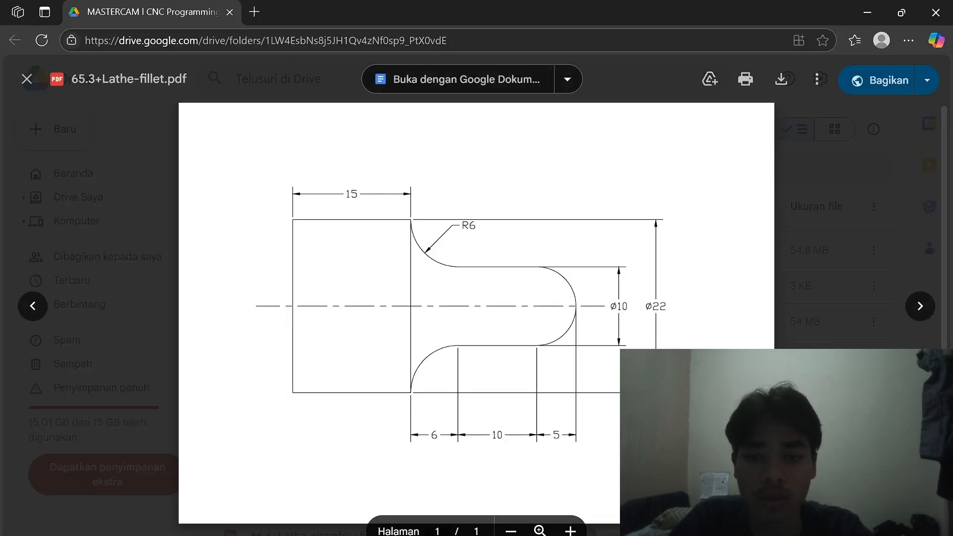
key("alt+Tab")
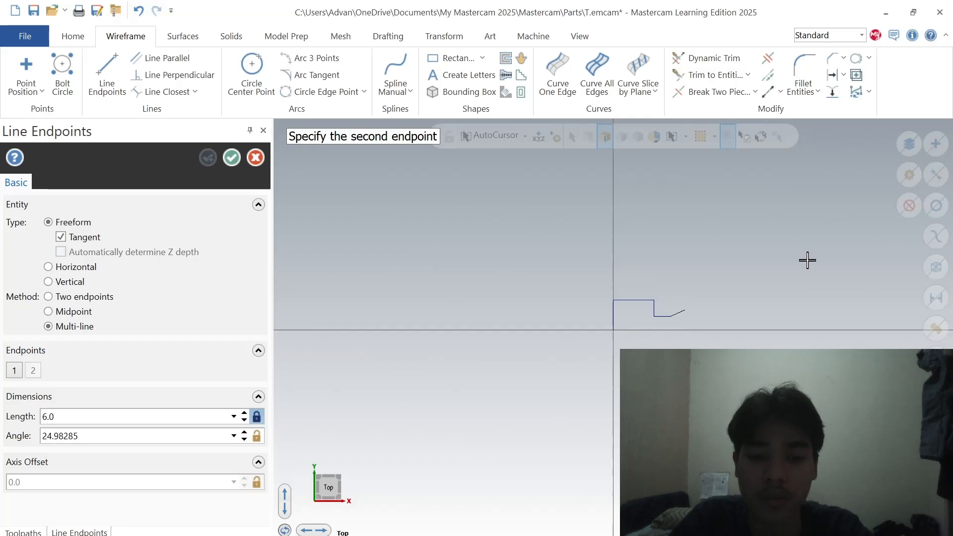
type("10")
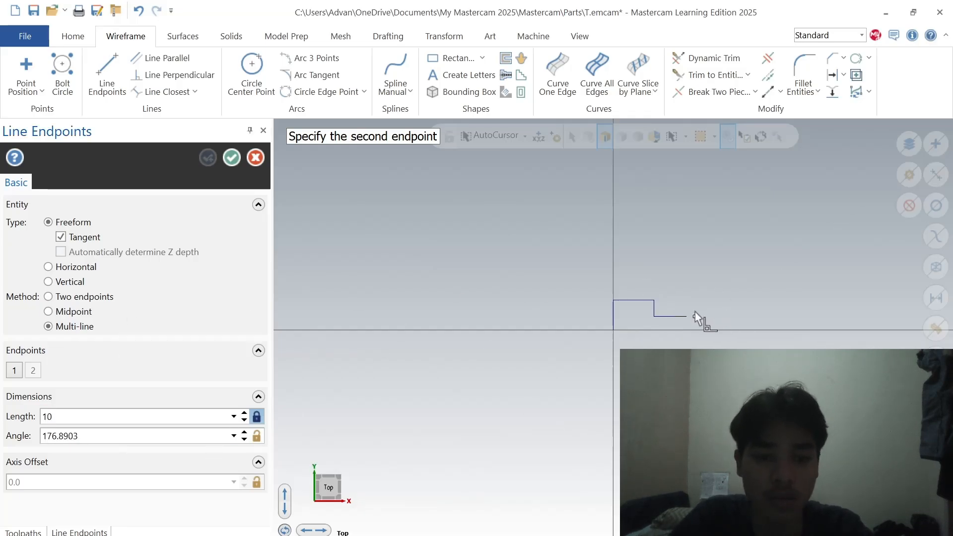
key("Return")
left_click(696, 304)
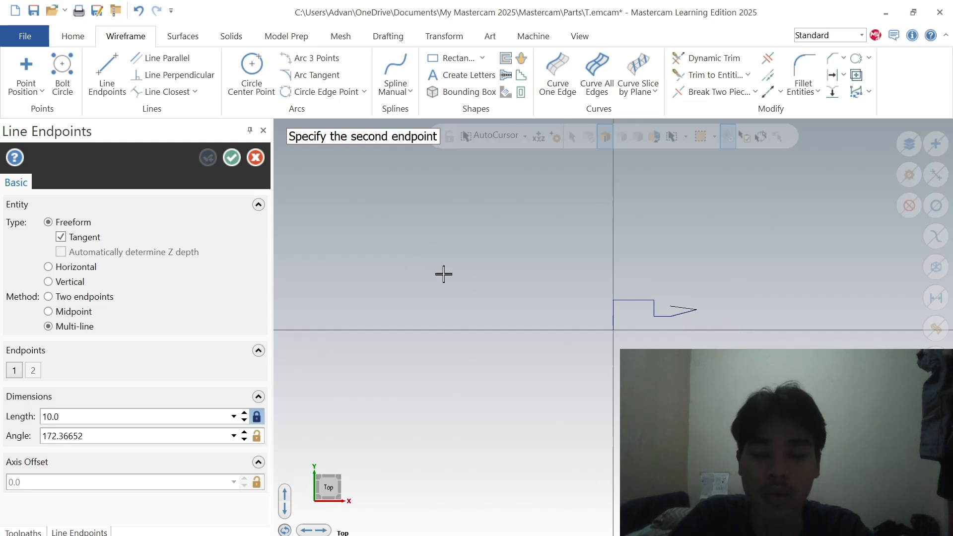
left_click(255, 163)
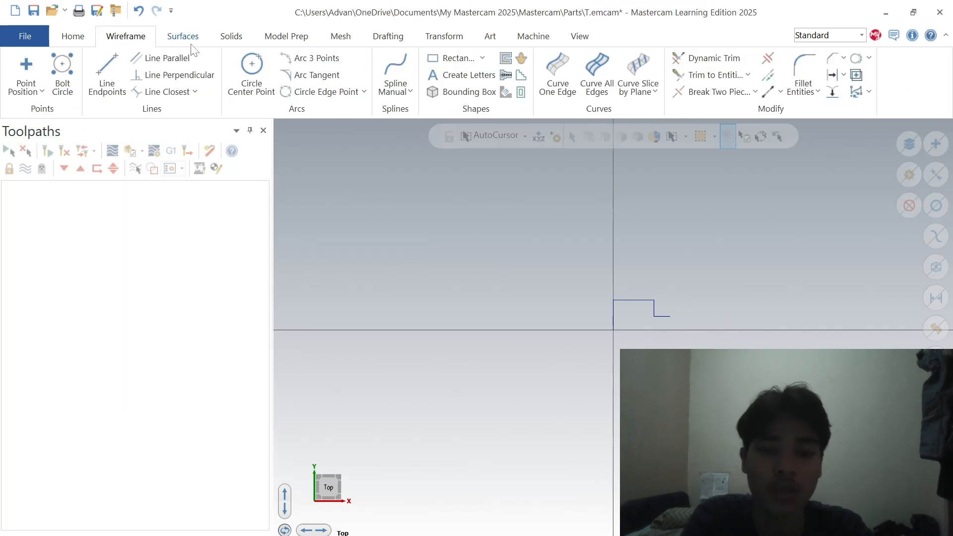
left_click(107, 75)
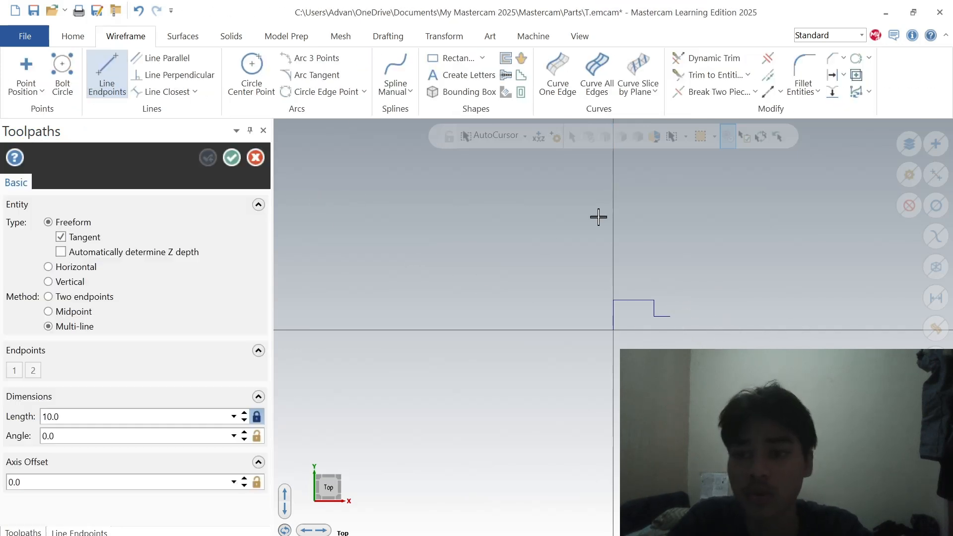
left_click(671, 317)
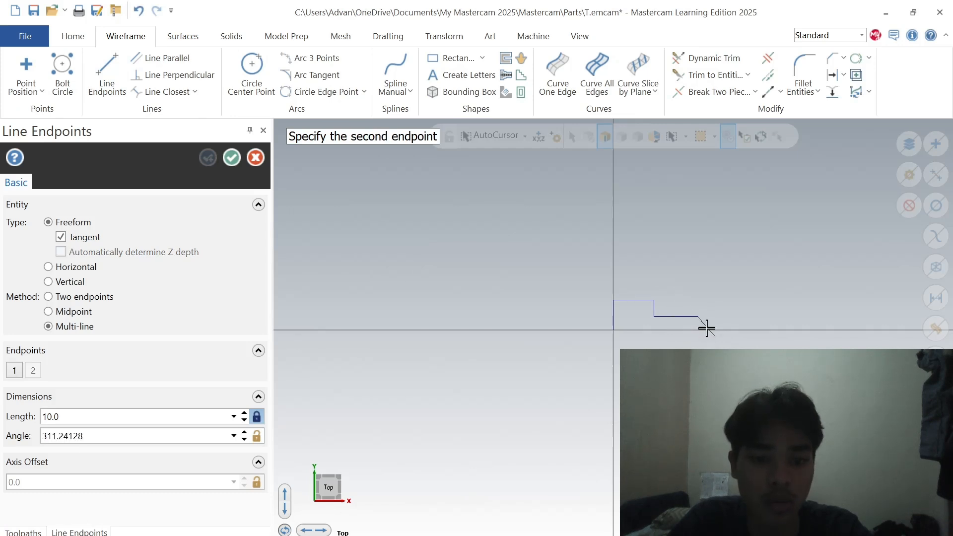
Step: Remove the slanted end segment and close the profile's end with a horizontal line 5 long and a vertical line 5 long down to the axis
left_click_drag(69, 418, 15, 421)
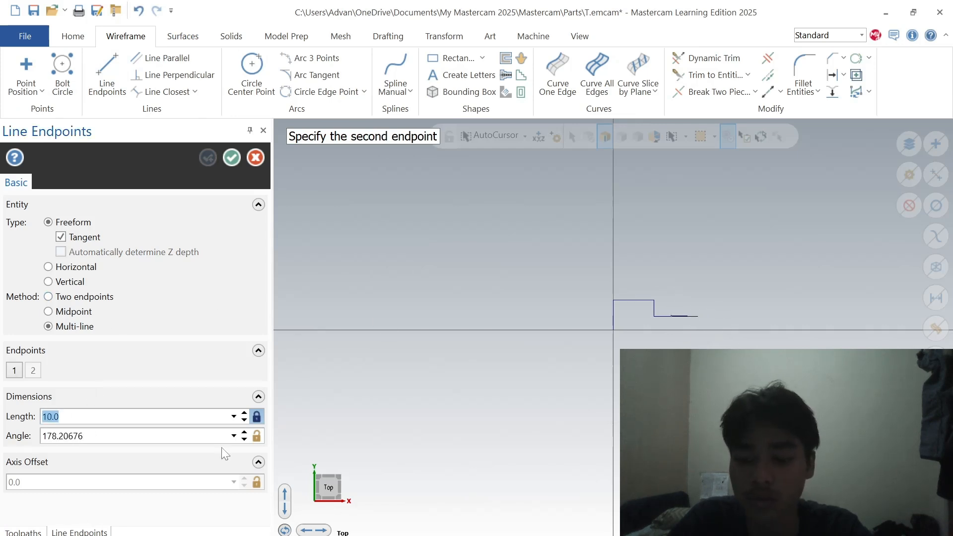
type("5")
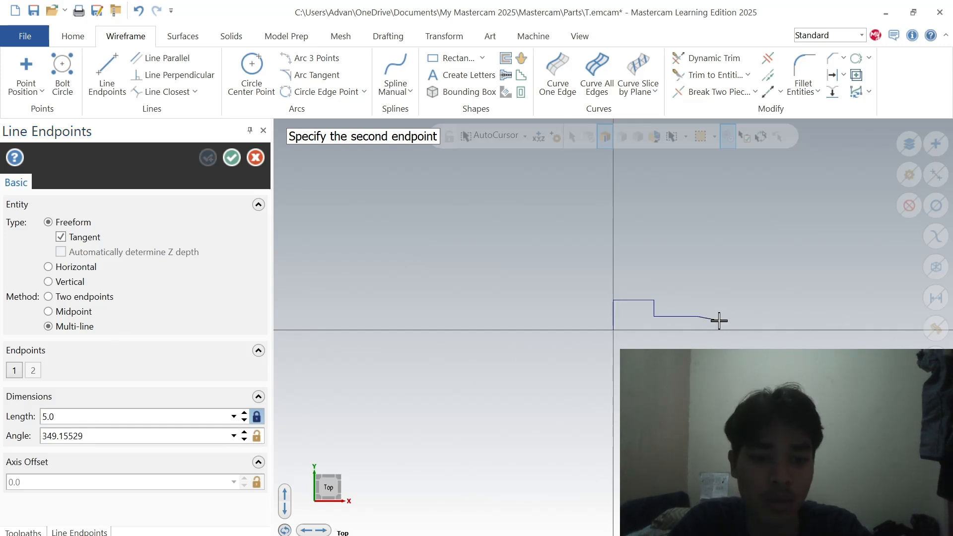
left_click(233, 158)
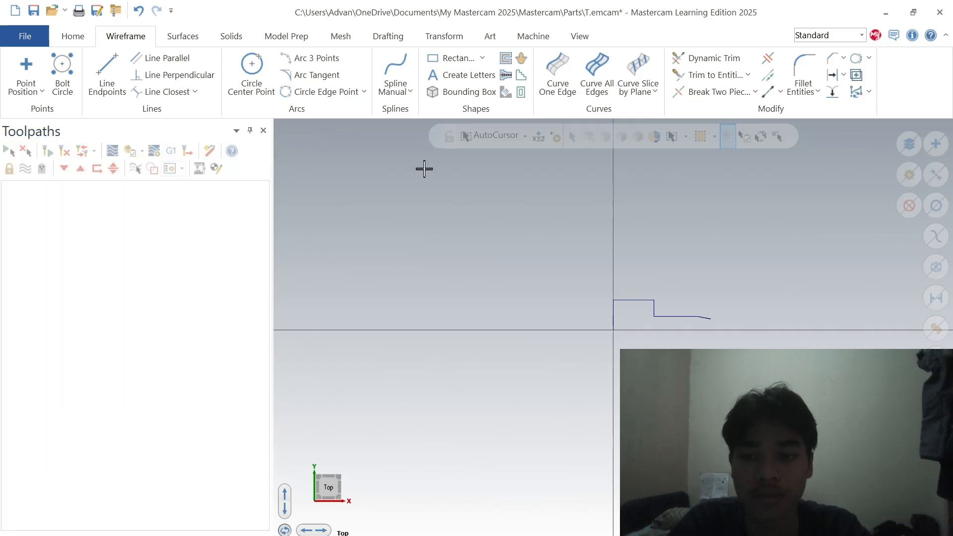
left_click(709, 321)
key("Escape")
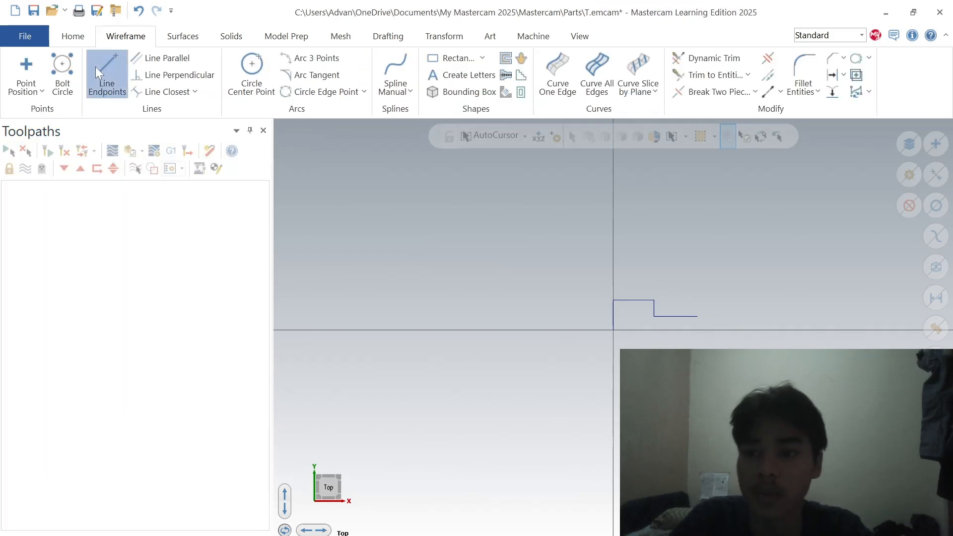
left_click(106, 75)
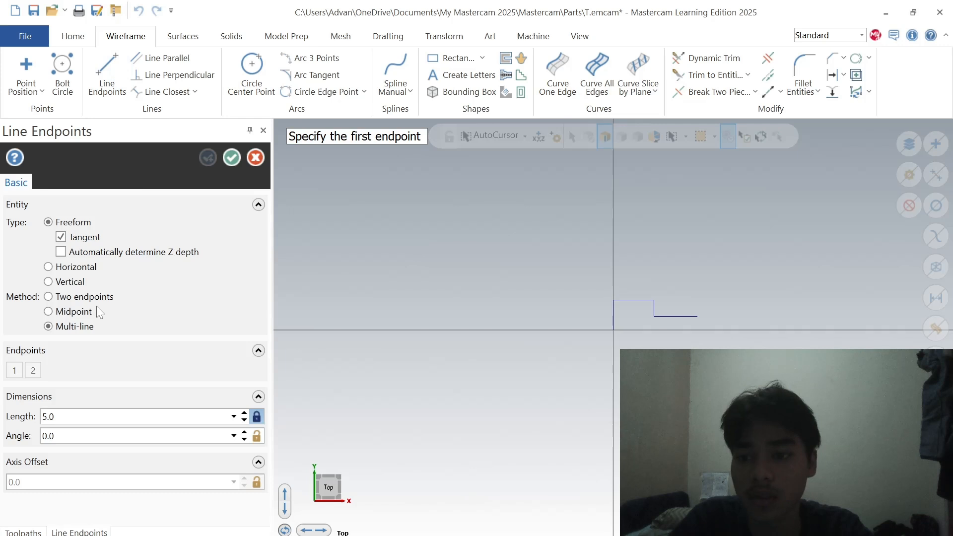
left_click(698, 317)
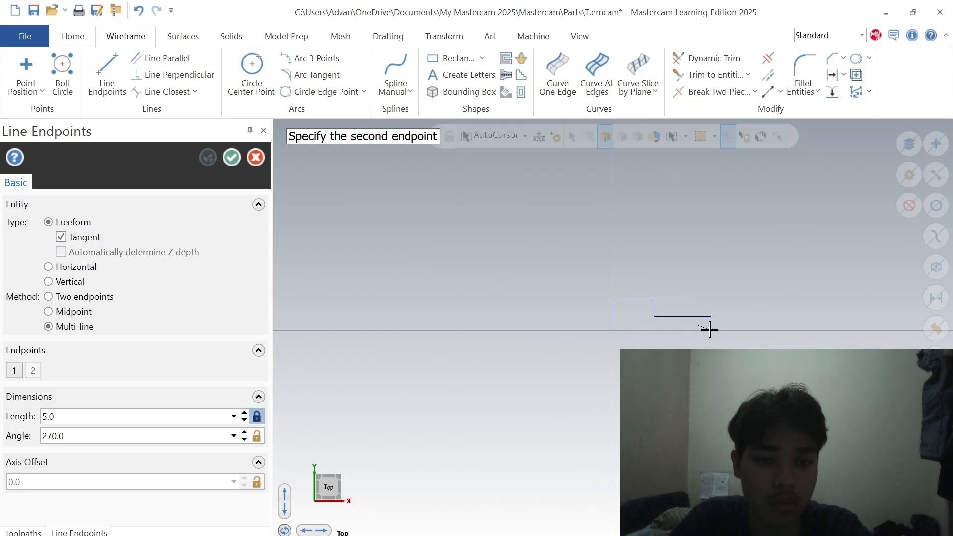
left_click(231, 158)
Step: Fillet the inner step corner and the outer front corner of the profile with radius 5, trimming the entities
left_click(803, 72)
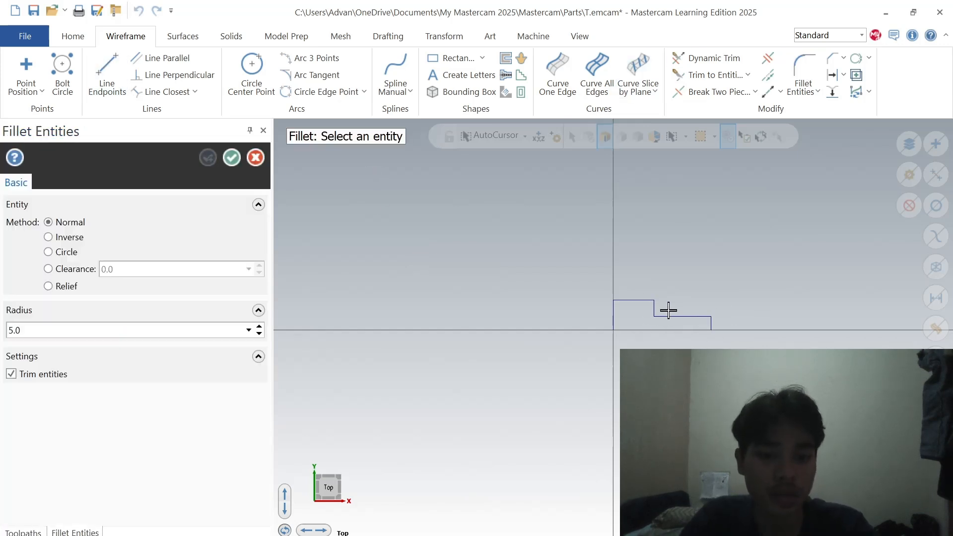
left_click(654, 317)
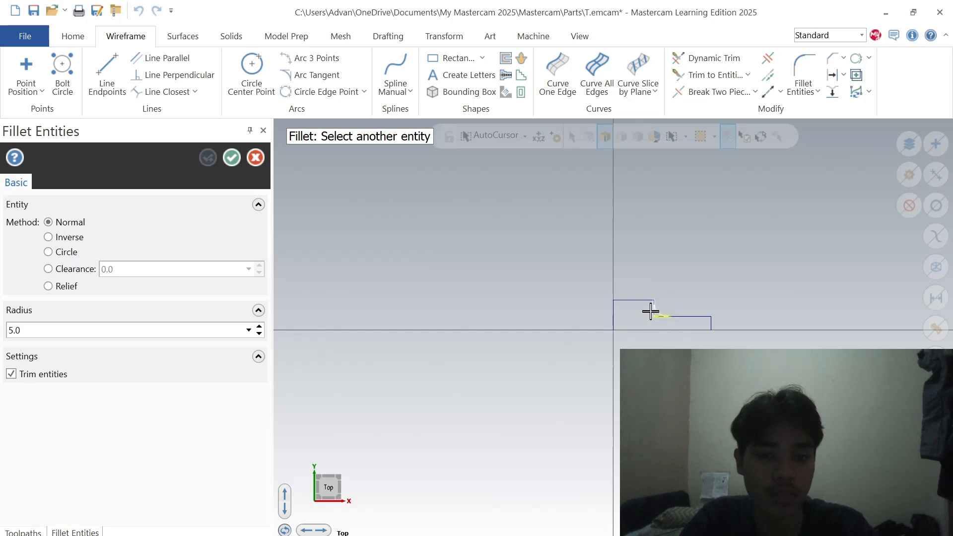
left_click(651, 313)
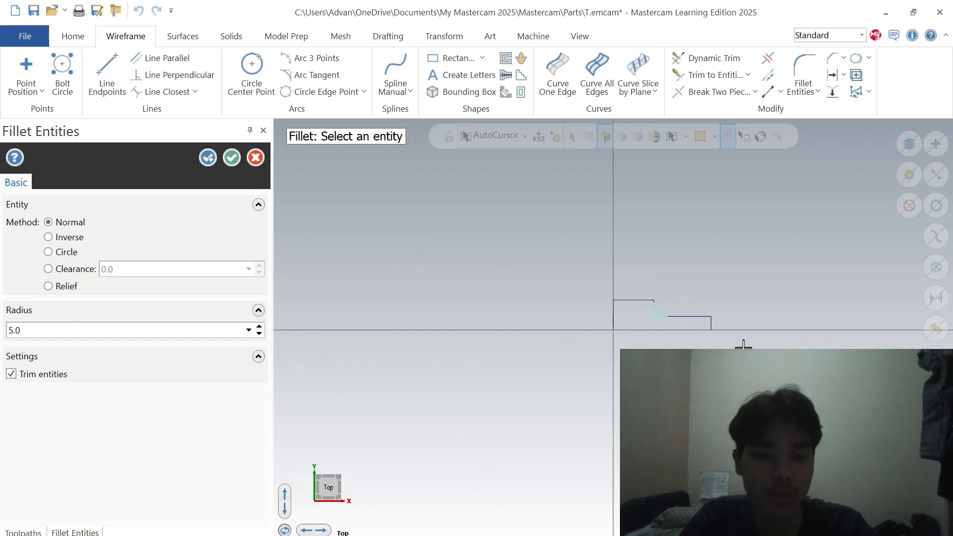
left_click(699, 319)
left_click(710, 325)
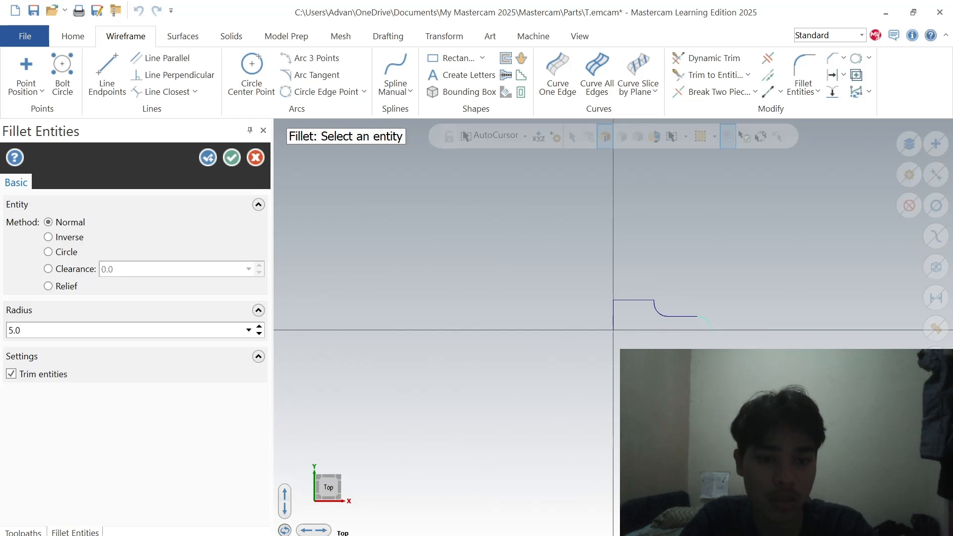
left_click(231, 157)
left_click(231, 37)
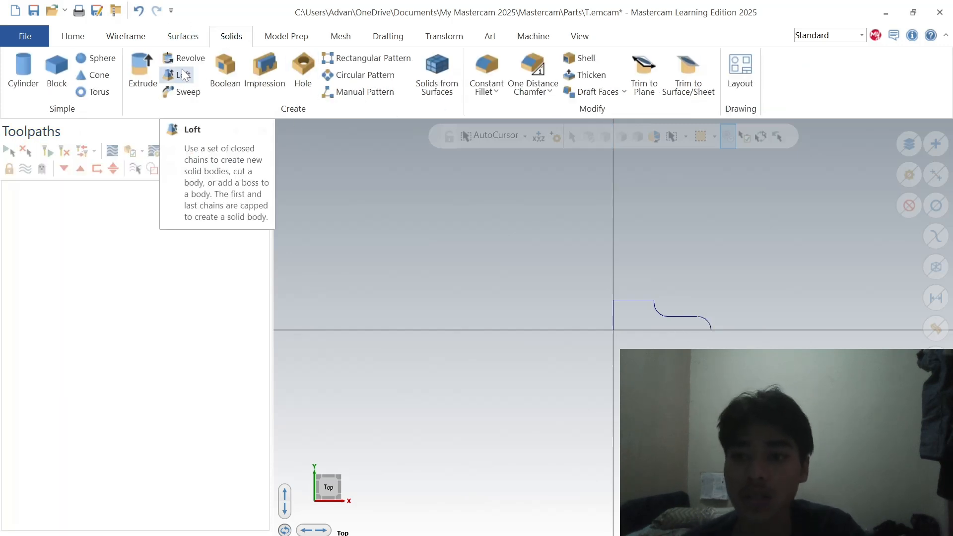
left_click(169, 58)
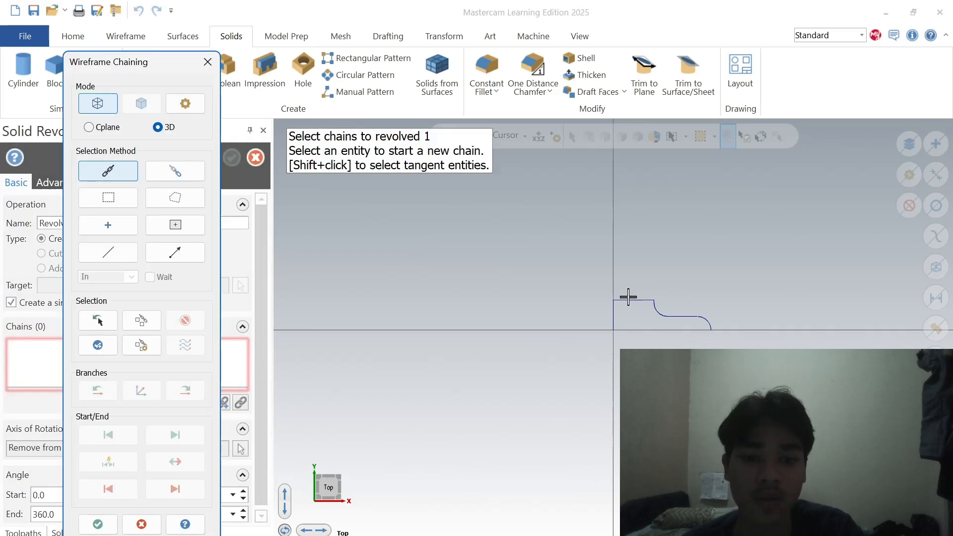
left_click(208, 61)
Step: Close the profile with a horizontal line along the axis from the rounded front end back to the origin
left_click(127, 36)
left_click(108, 80)
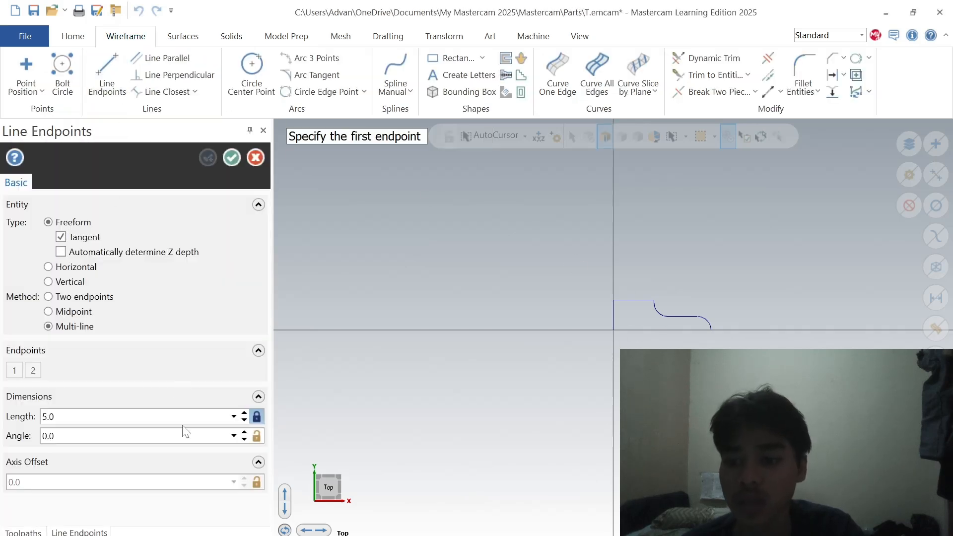
left_click(711, 332)
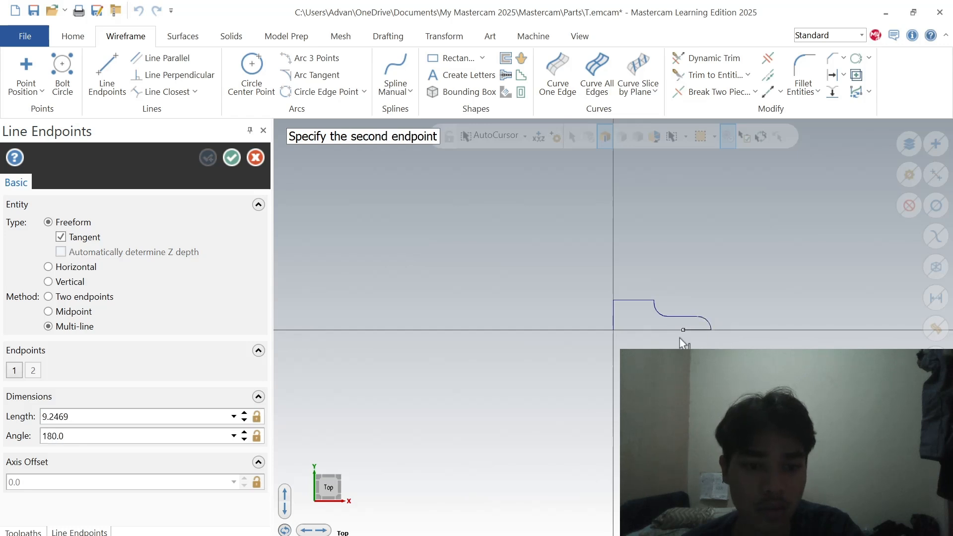
left_click(614, 330)
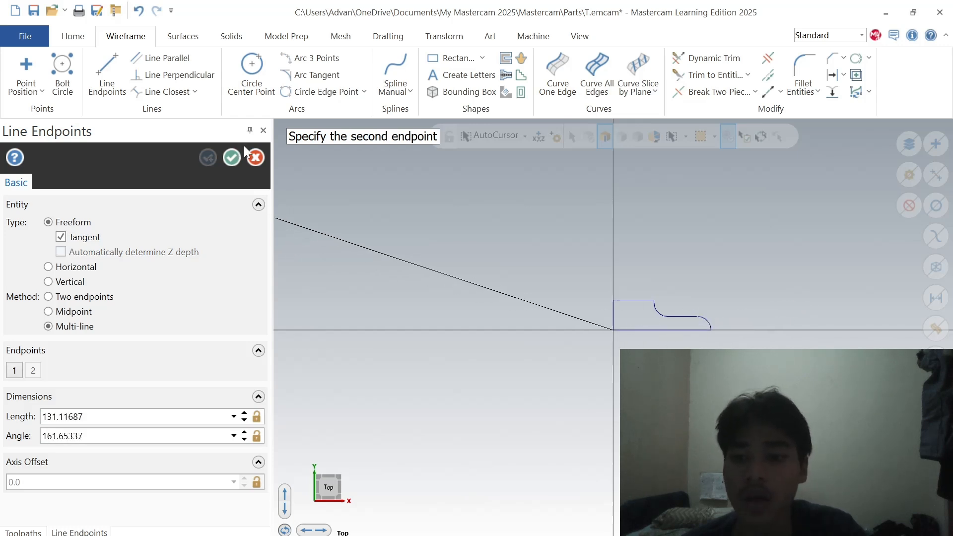
left_click(232, 158)
Step: Revolve the closed profile chain 360 degrees about the axis line into a solid body
left_click(232, 37)
left_click(189, 58)
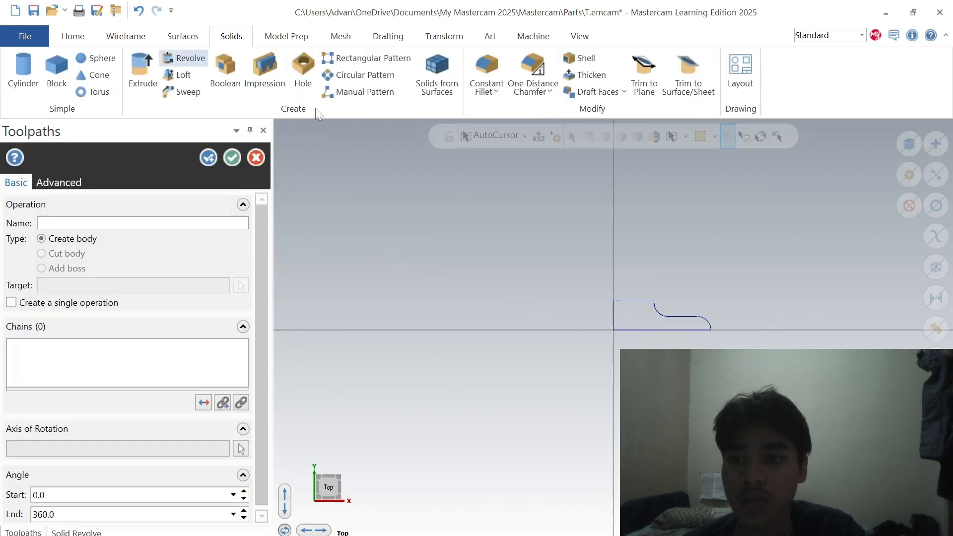
left_click(613, 319)
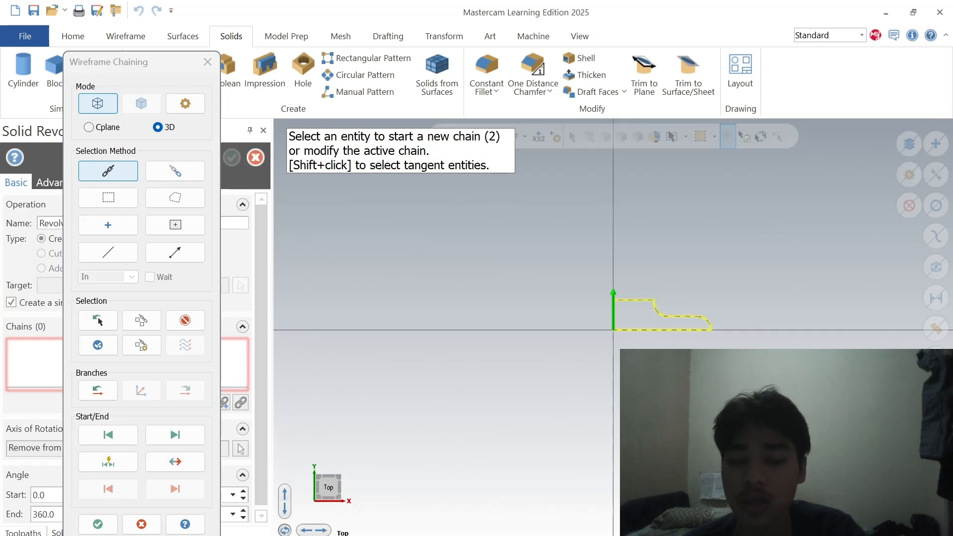
scroll(750, 397, "up", 2)
scroll(610, 311, "up", 3)
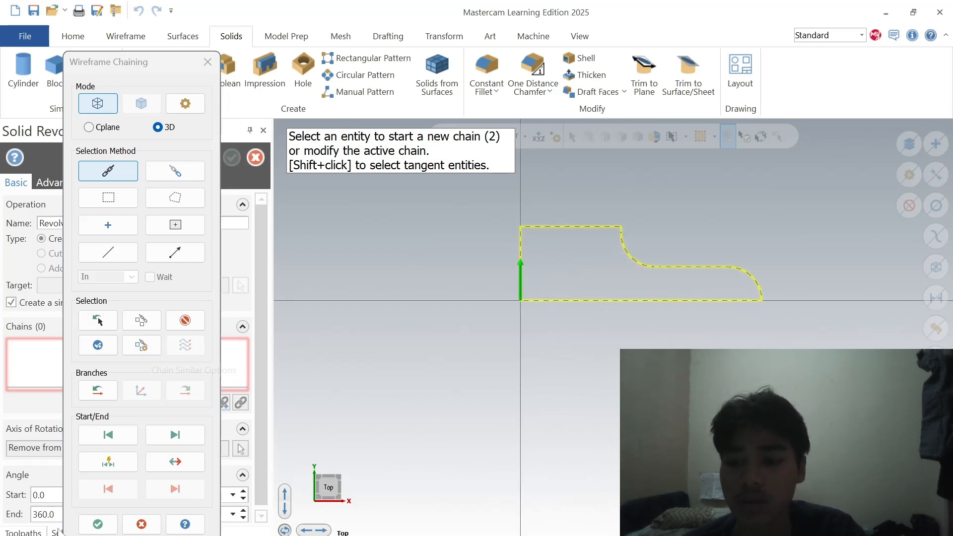
left_click(102, 526)
left_click(648, 299)
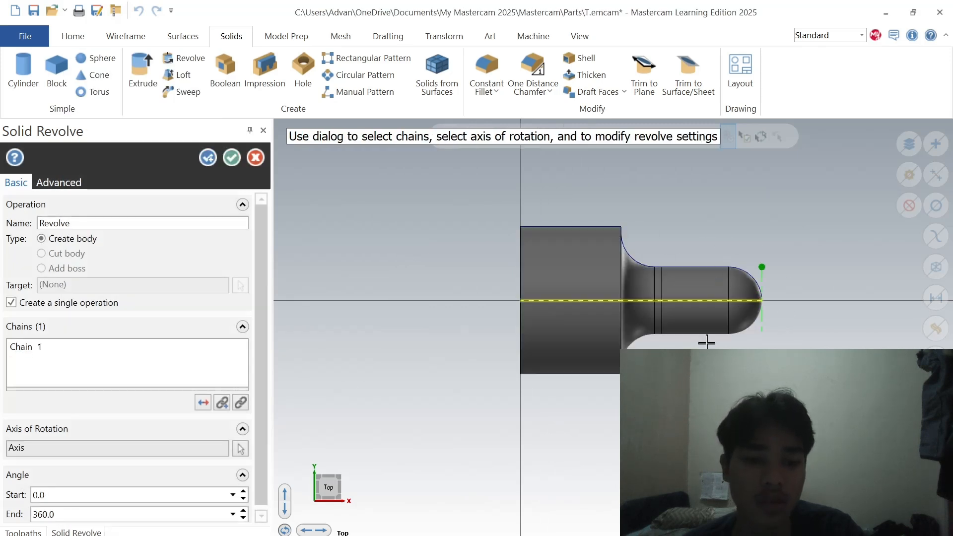
left_click(231, 158)
Step: Turn off shading of the solid and add a default lathe machine group
key("alt+s")
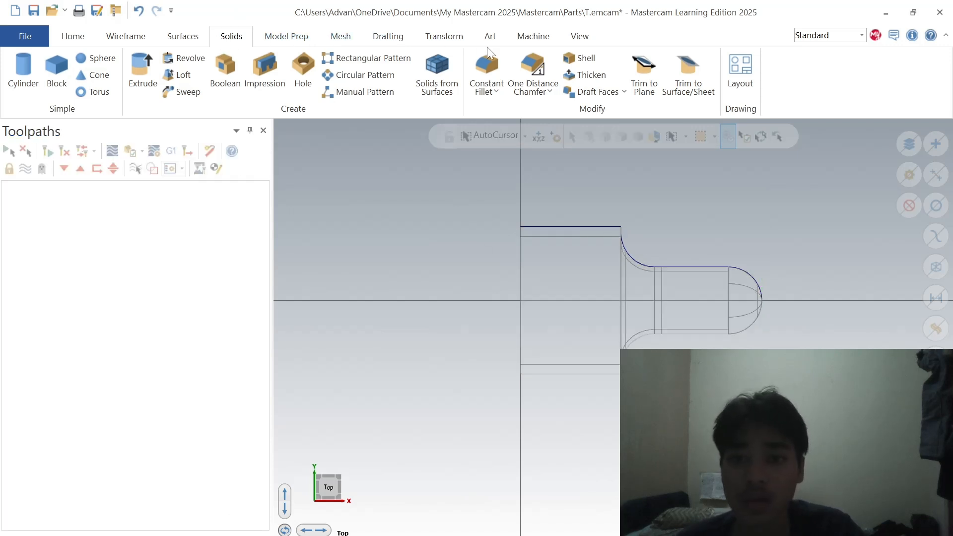
left_click(546, 37)
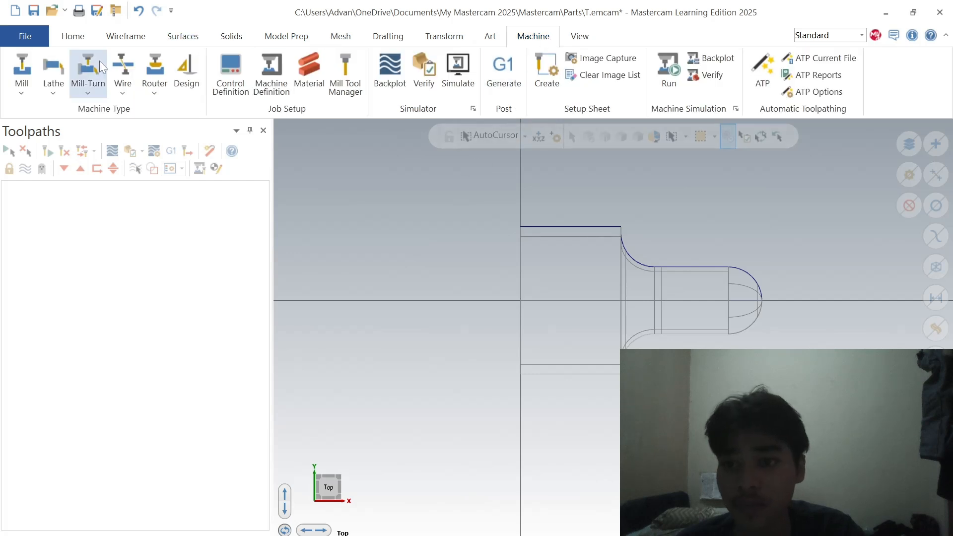
left_click(66, 72)
left_click(74, 108)
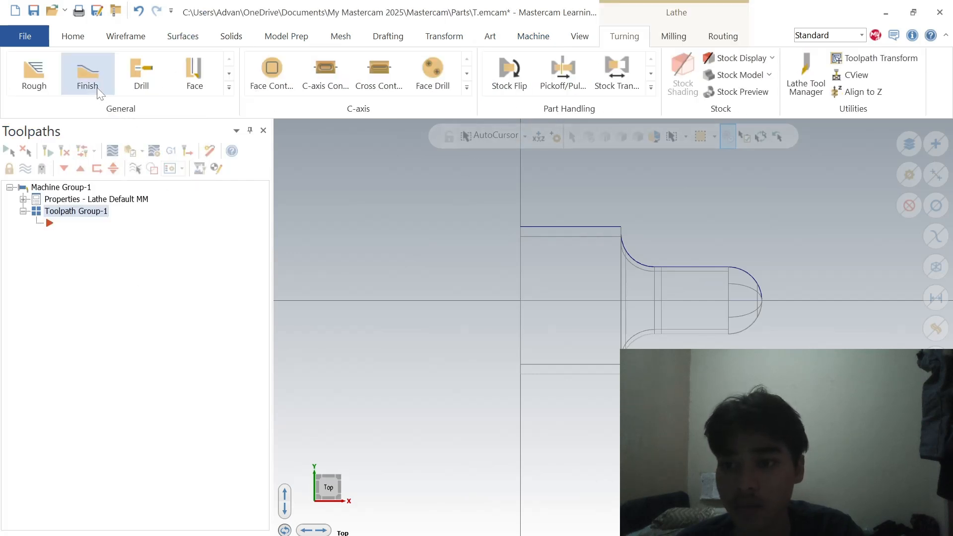
Step: Define the left spindle stock cylinder from two points: the front end on the axis and the back face's upper corner
left_click(22, 199)
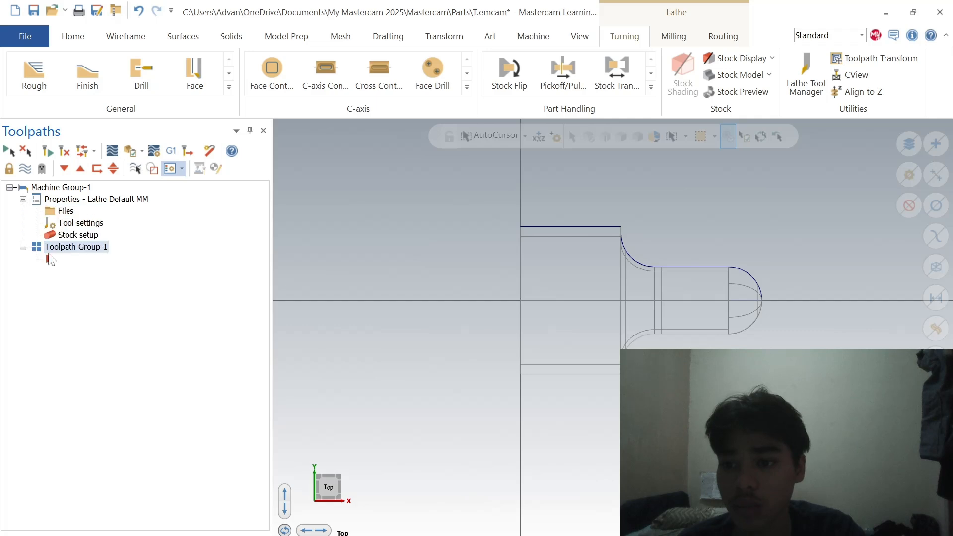
left_click(69, 236)
left_click(403, 143)
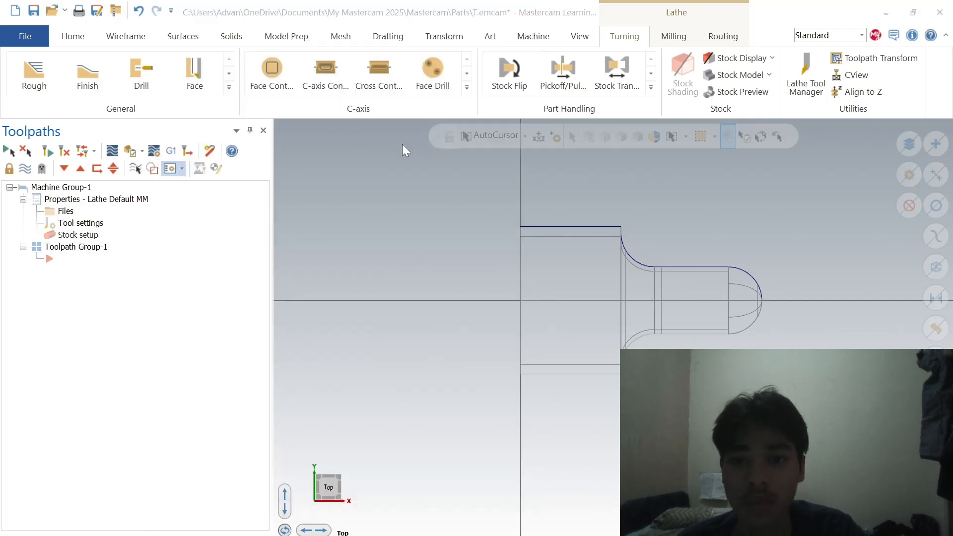
left_click(300, 191)
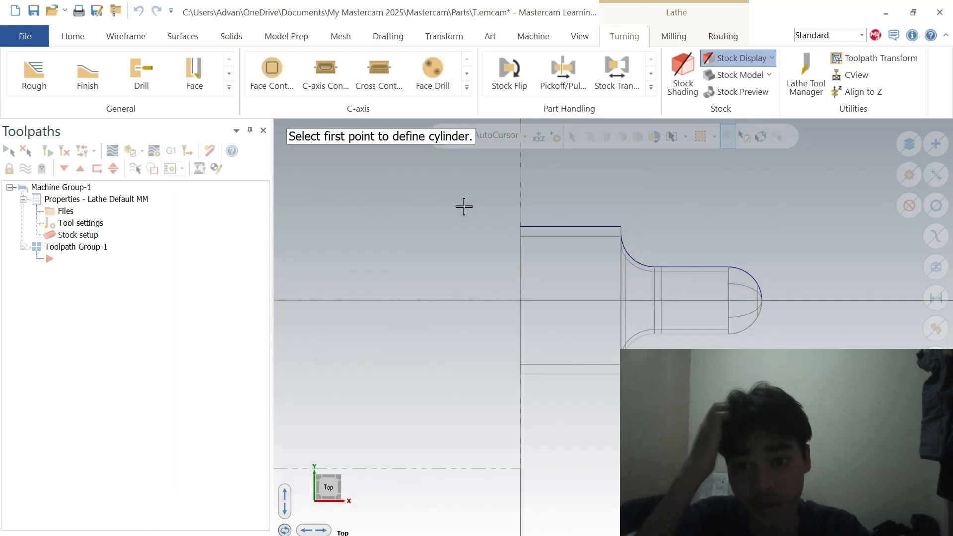
left_click(761, 301)
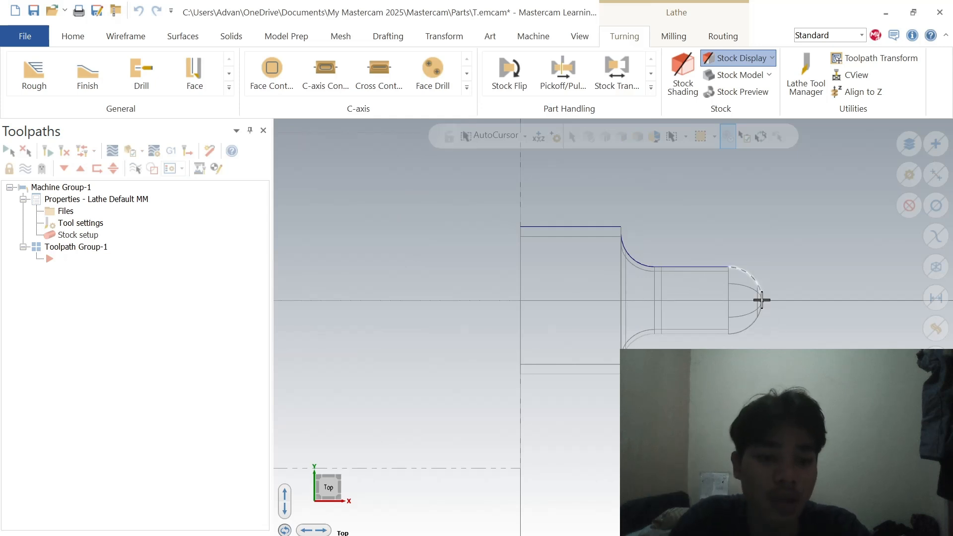
left_click(521, 227)
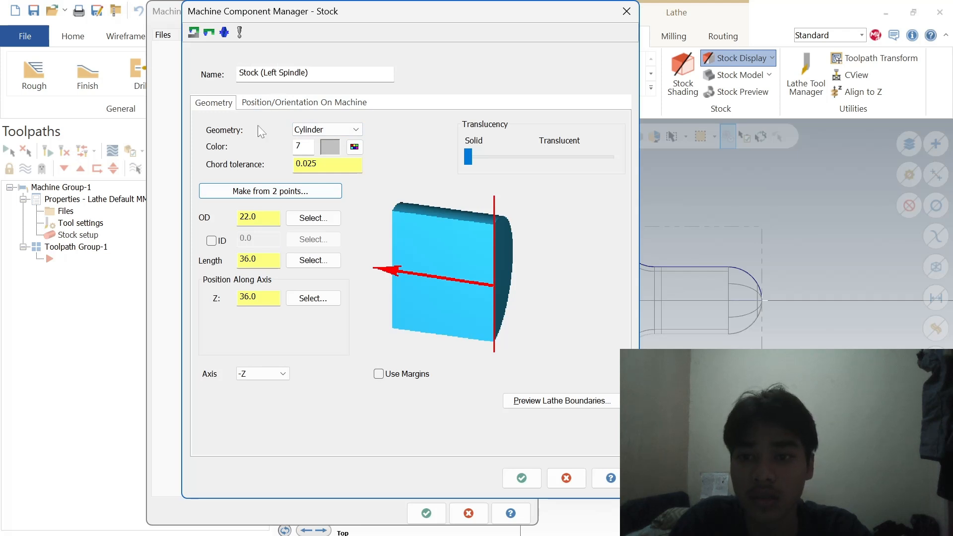
Step: Enable stock margins with OD margin 2, right margin 2 and left margin 5, and accept the stock definition
left_click(379, 373)
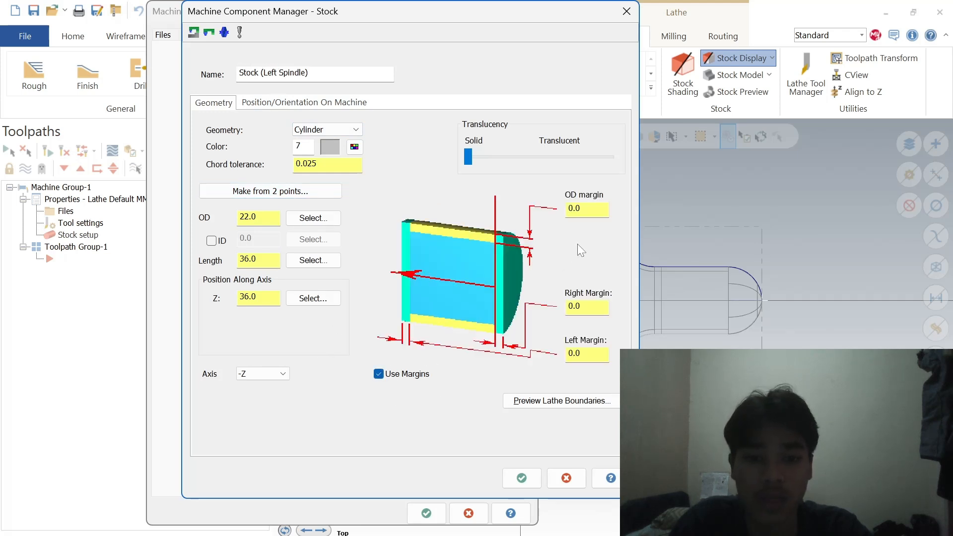
key("ctrl+a")
type("2")
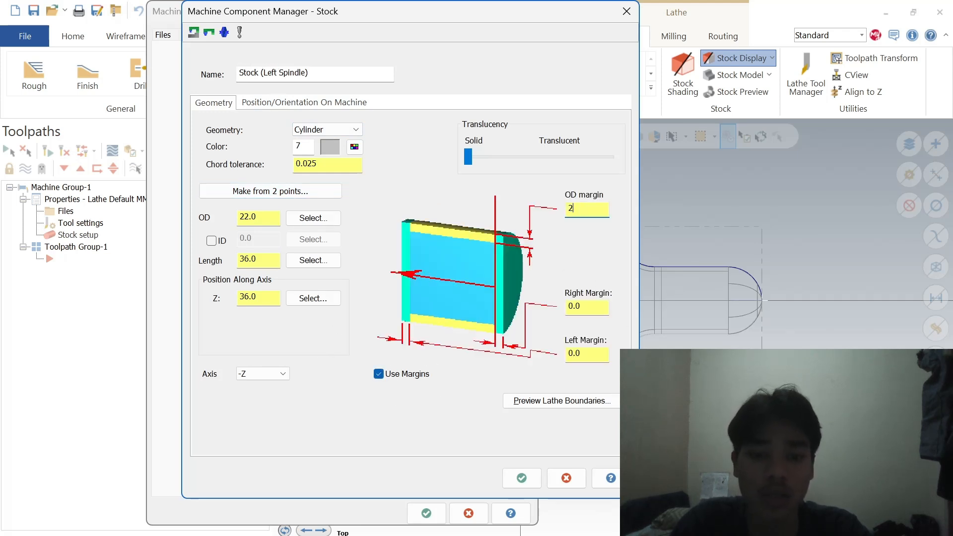
key("Tab")
type("2")
key("Tab")
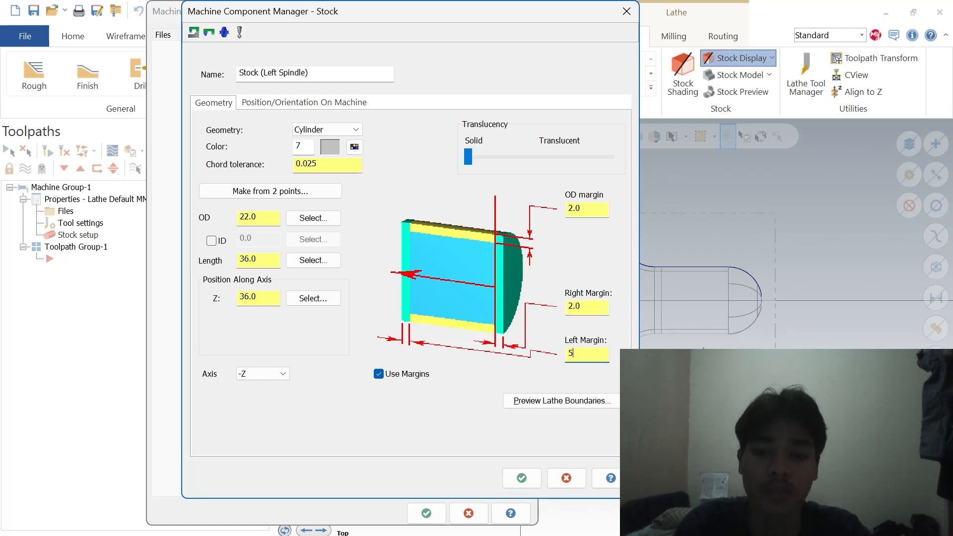
left_click(521, 478)
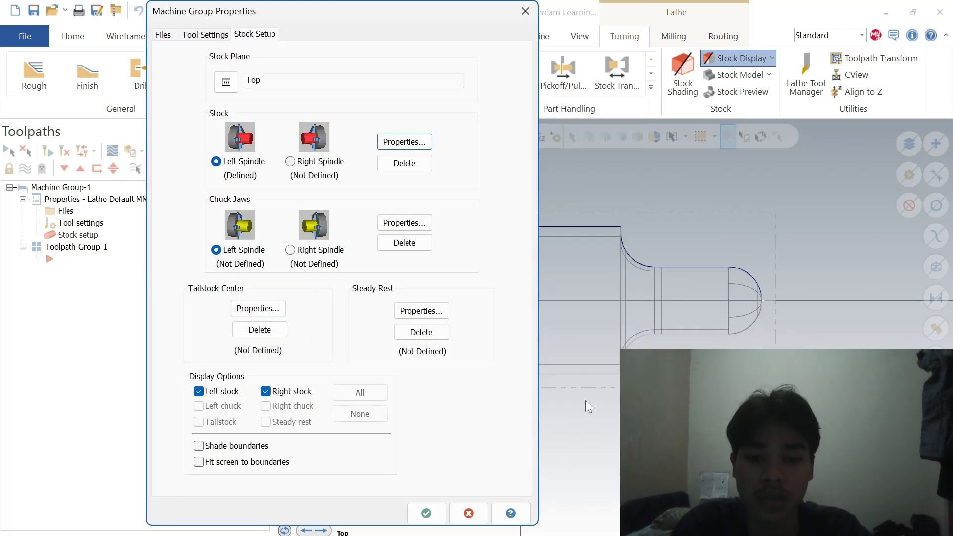
Step: Position the left spindle chuck jaws from the stock with a grip length of 1 and accept the stock setup
left_click(404, 222)
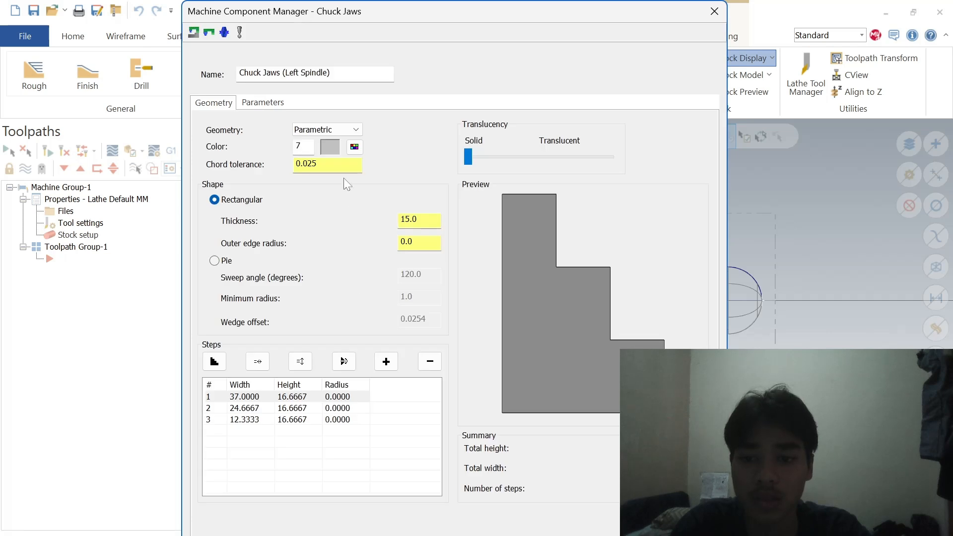
left_click(253, 103)
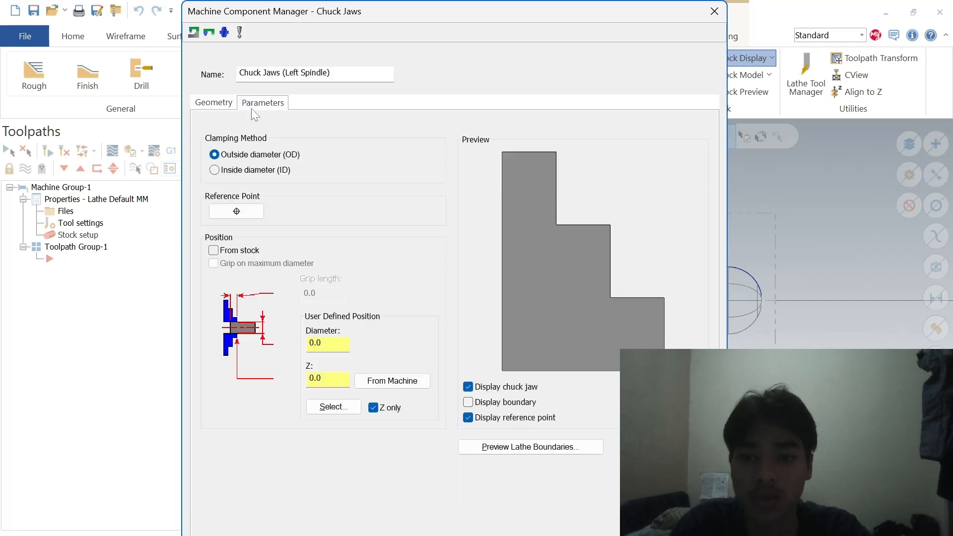
left_click(214, 251)
double_click(311, 294)
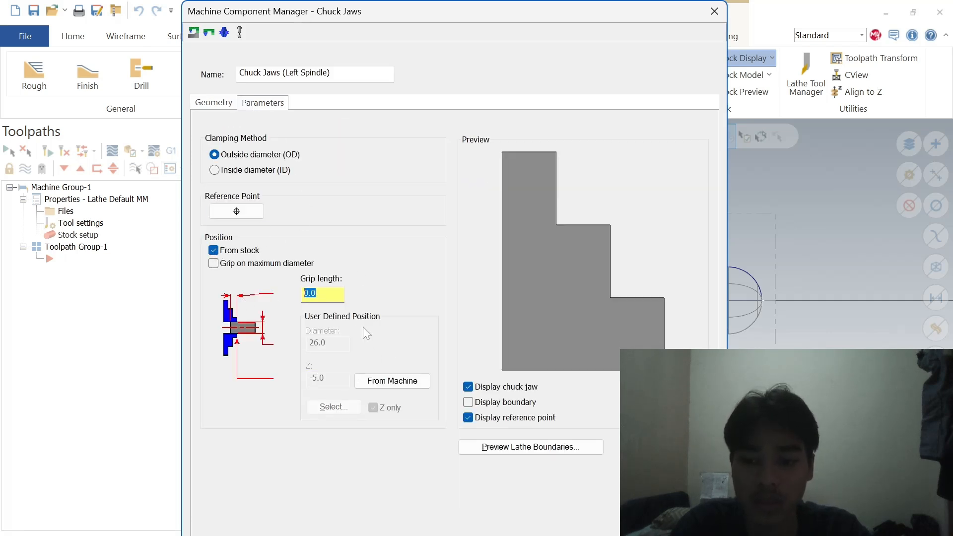
type("1")
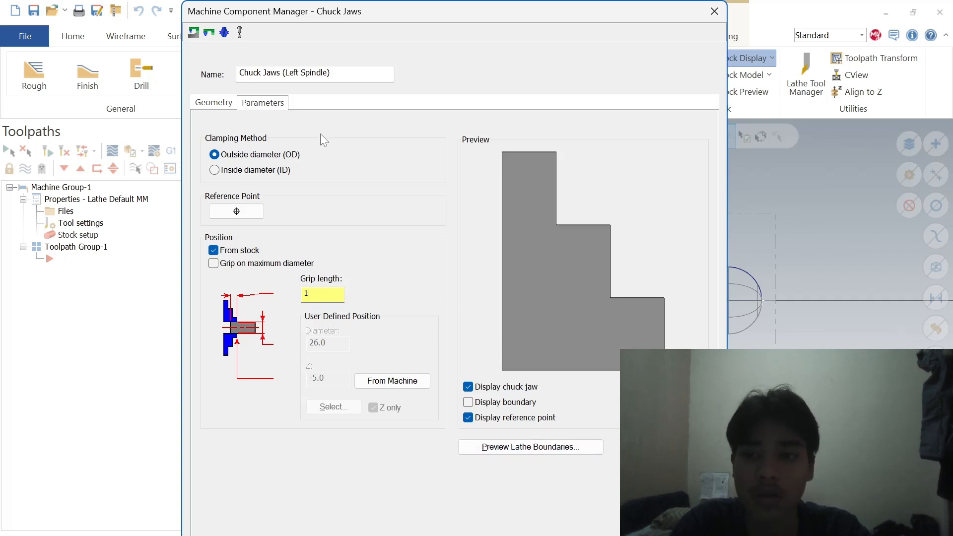
key("Return")
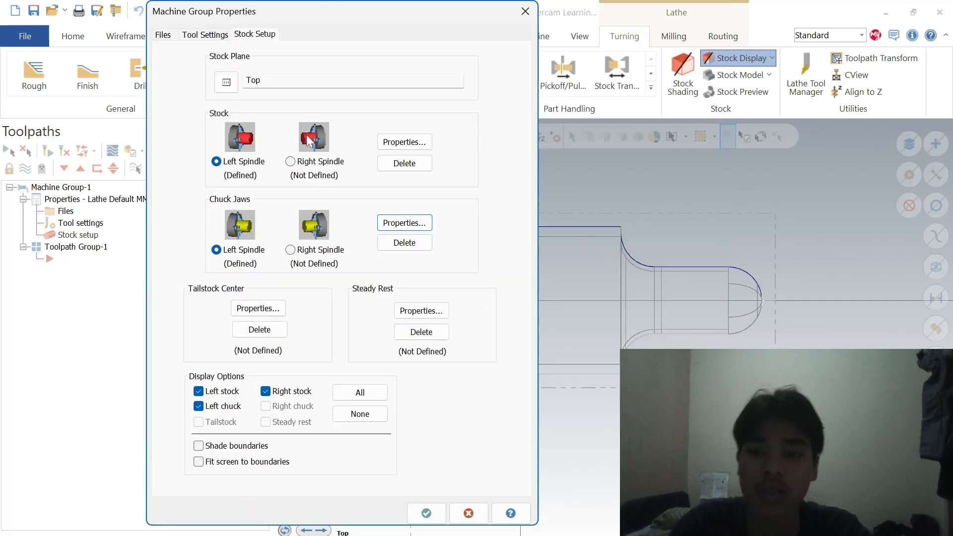
left_click(422, 516)
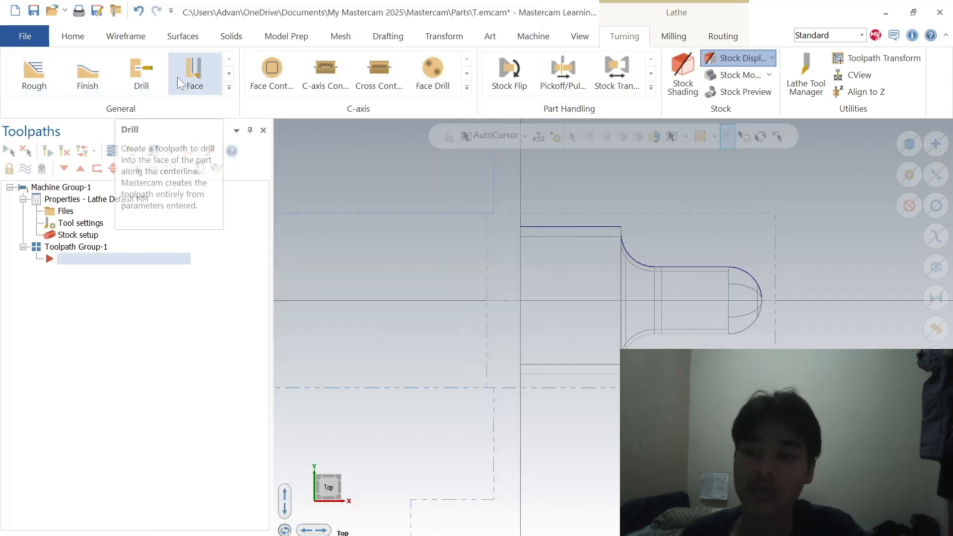
Step: Create a lathe Face toolpath using tool T3131 R0.8 ROUGH FACE RIGHT - 80 DEG
left_click(194, 72)
scroll(230, 226, "down", 3)
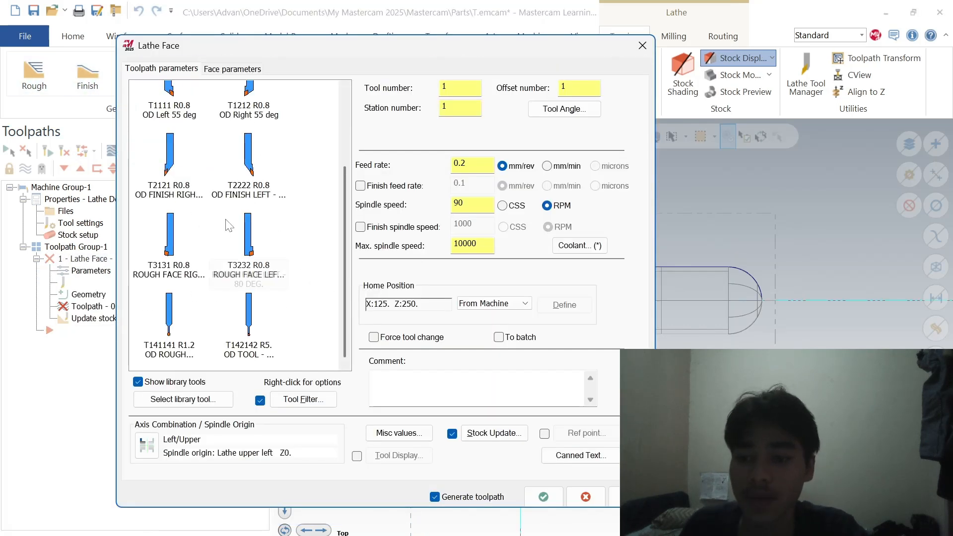
left_click(157, 232)
left_click(157, 230)
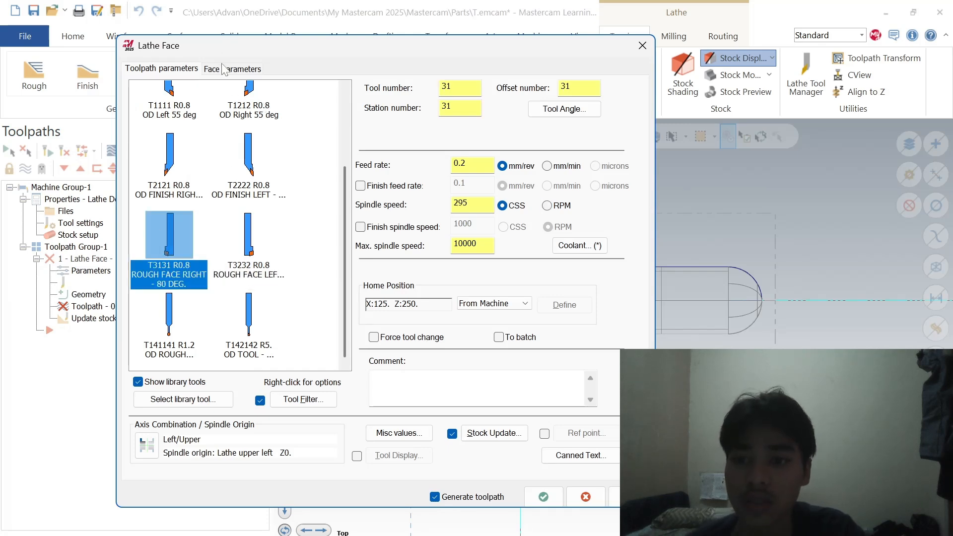
Step: Define the facing area by two points: the part's front tip on the axis and the stock's upper front corner
left_click(244, 72)
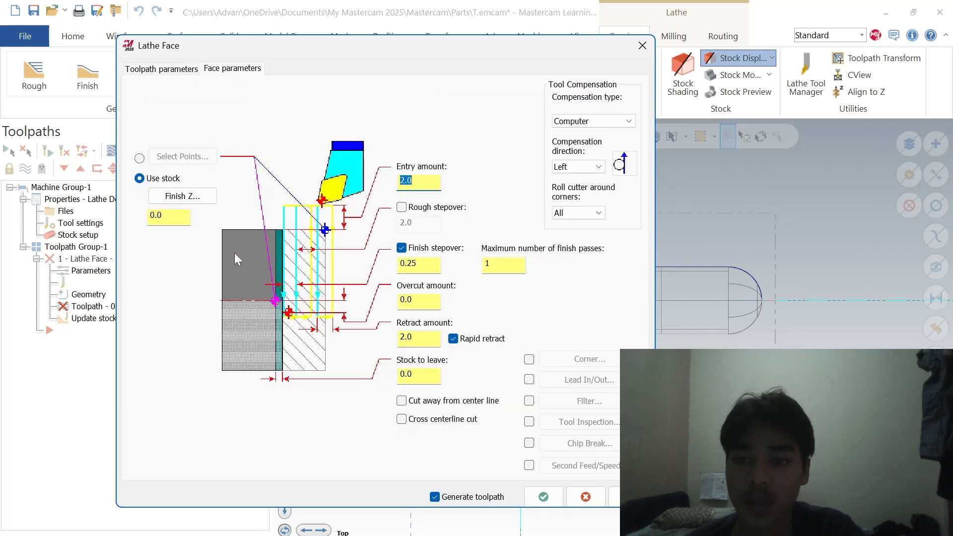
left_click(139, 158)
left_click(182, 156)
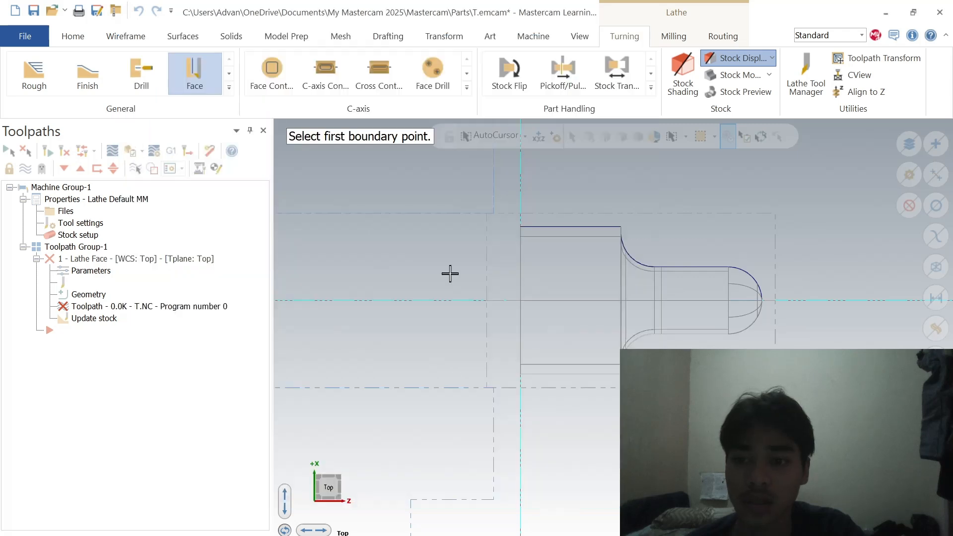
left_click(762, 301)
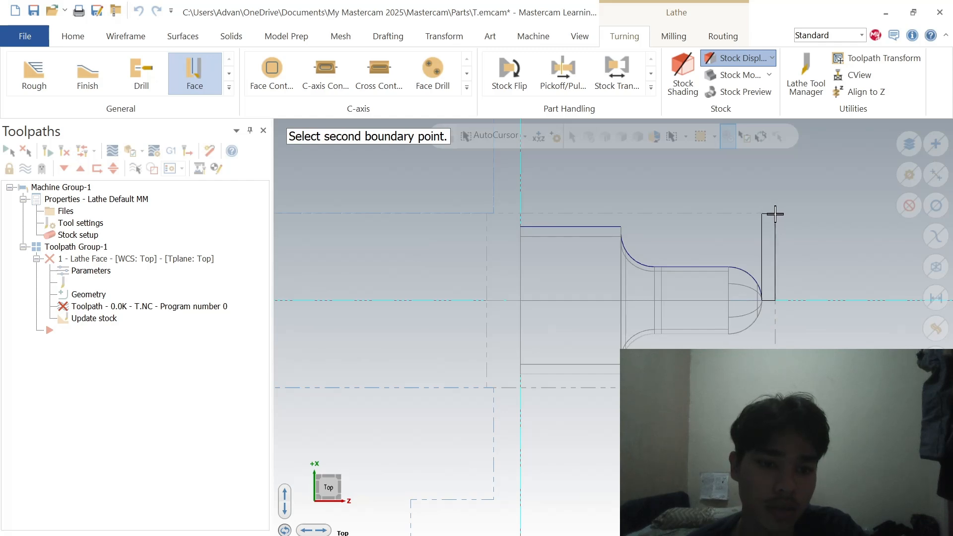
left_click(775, 214)
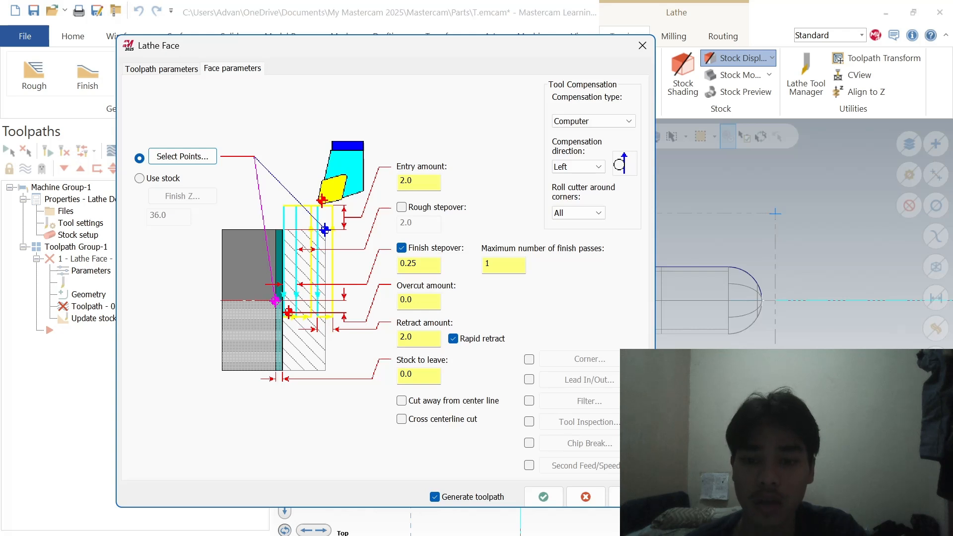
Step: Set the finish stepover to 0.5 with a maximum of 4 finish passes and generate the facing toolpath
left_click_drag(421, 265, 366, 267)
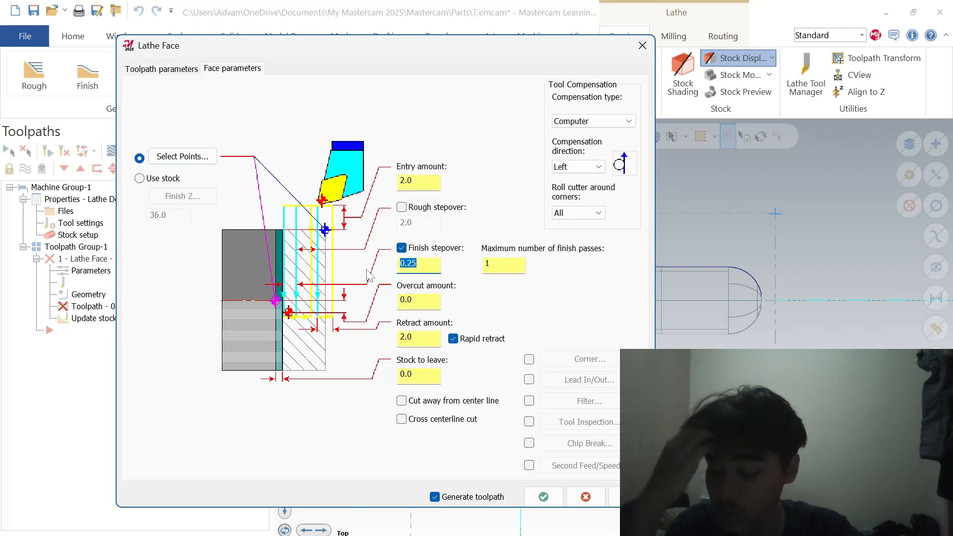
key("BackSpace")
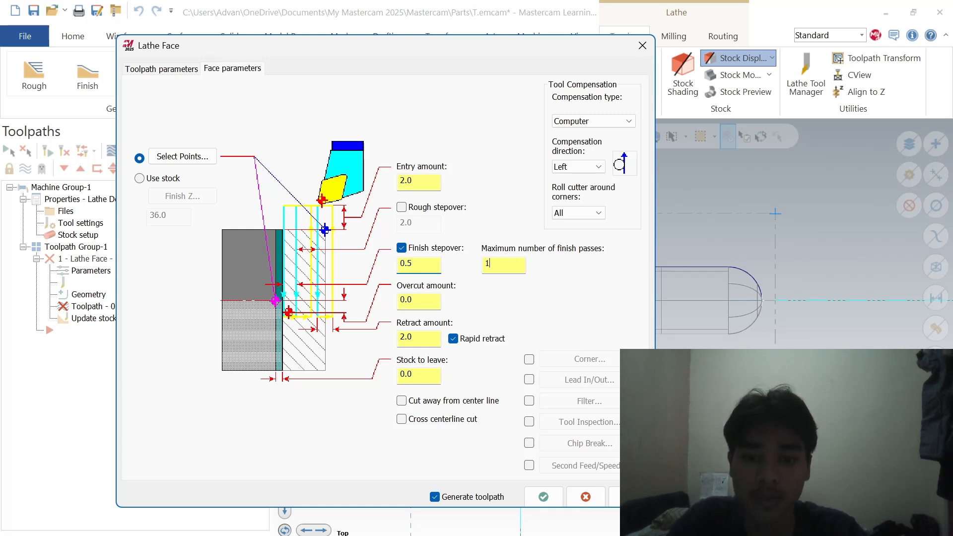
key("Tab")
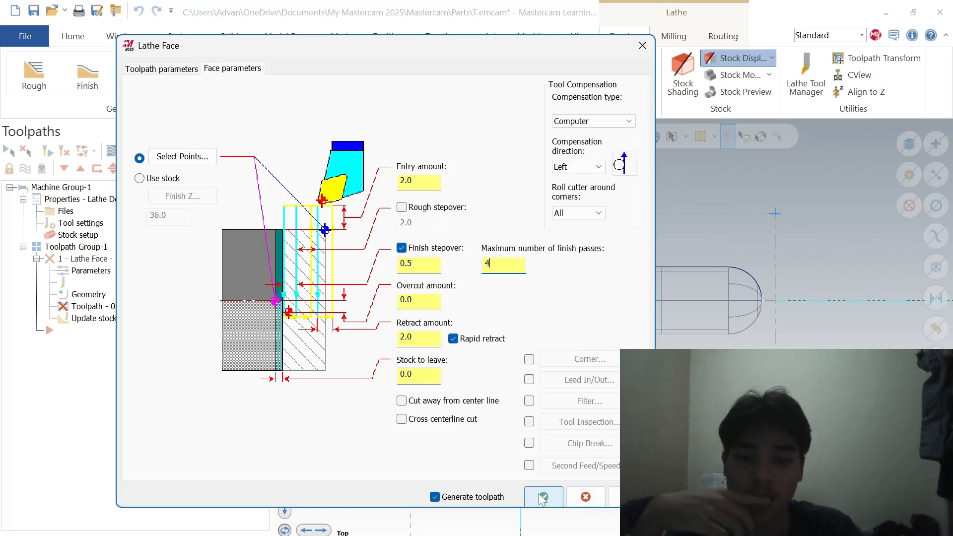
left_click(543, 497)
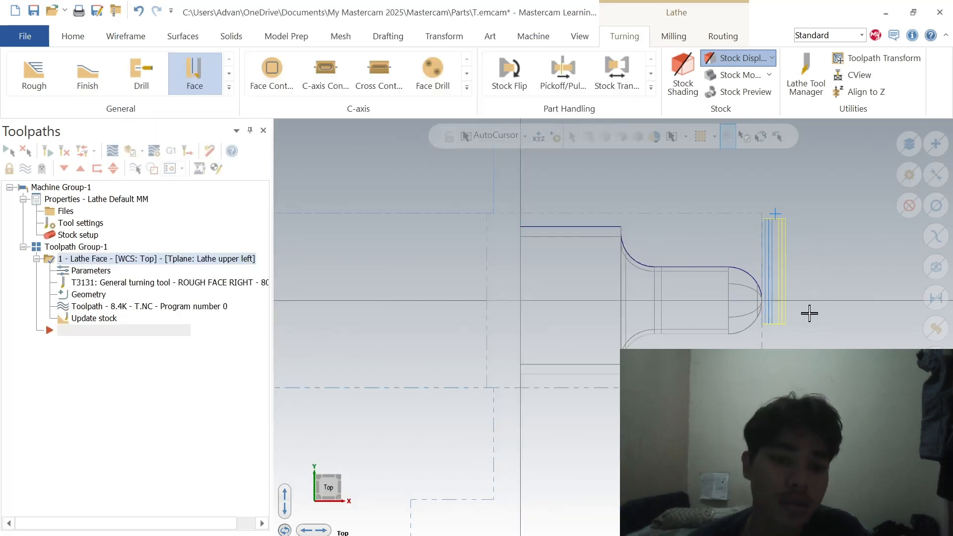
Step: Inspect the facing passes at the part's front end and review the operation's face parameters
scroll(790, 304, "up", 3)
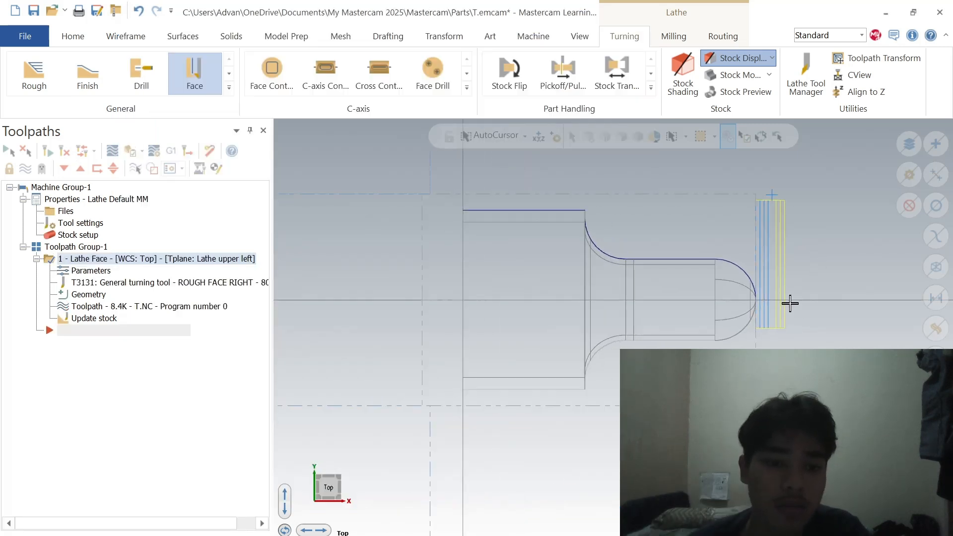
scroll(791, 304, "up", 1)
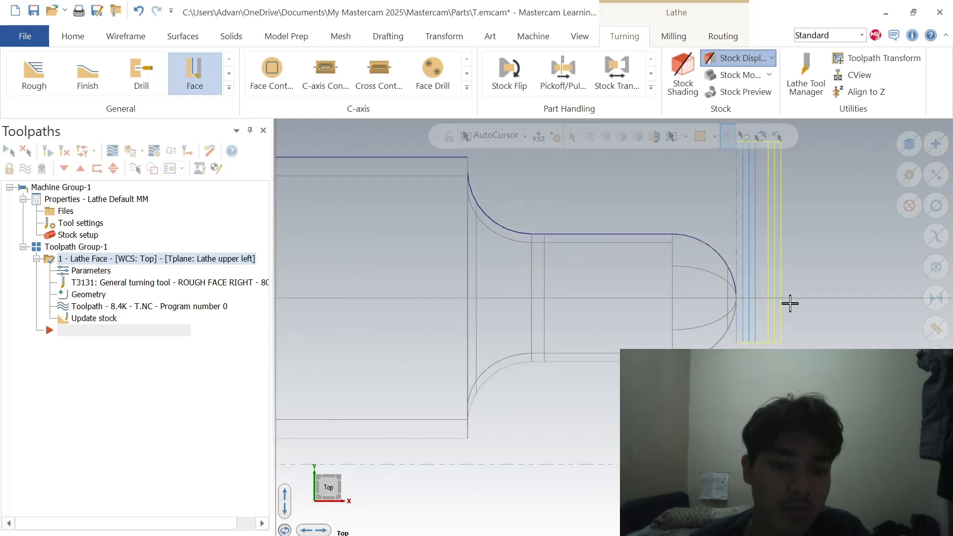
scroll(790, 304, "down", 2)
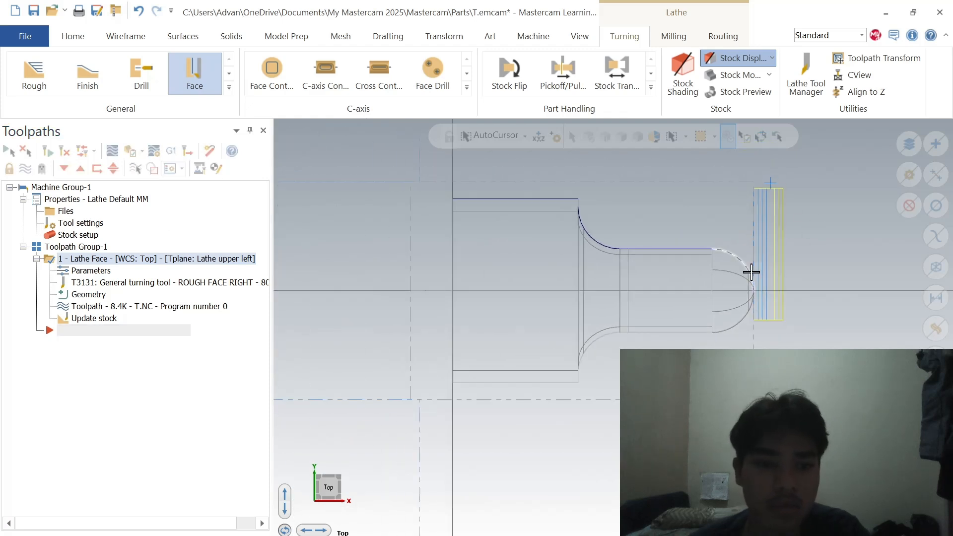
scroll(712, 266, "up", 1)
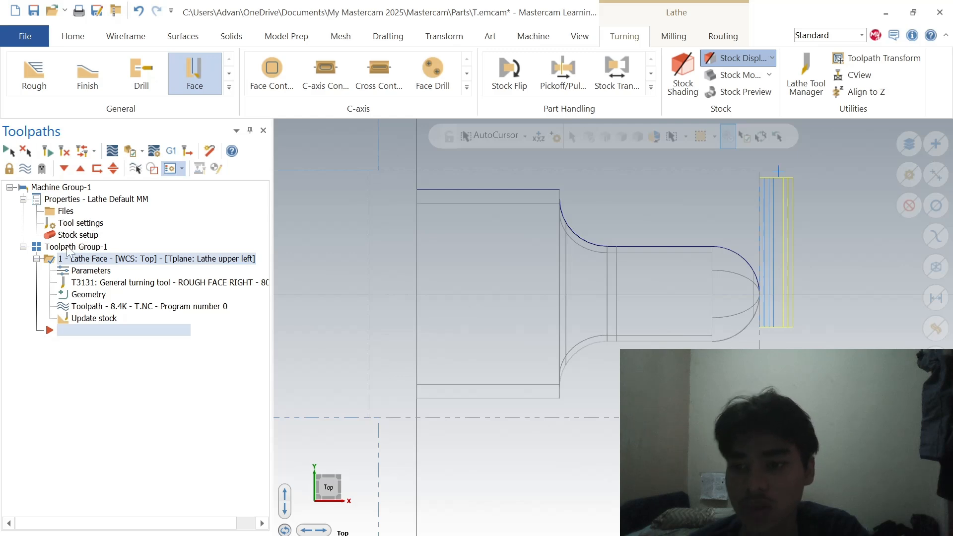
double_click(78, 281)
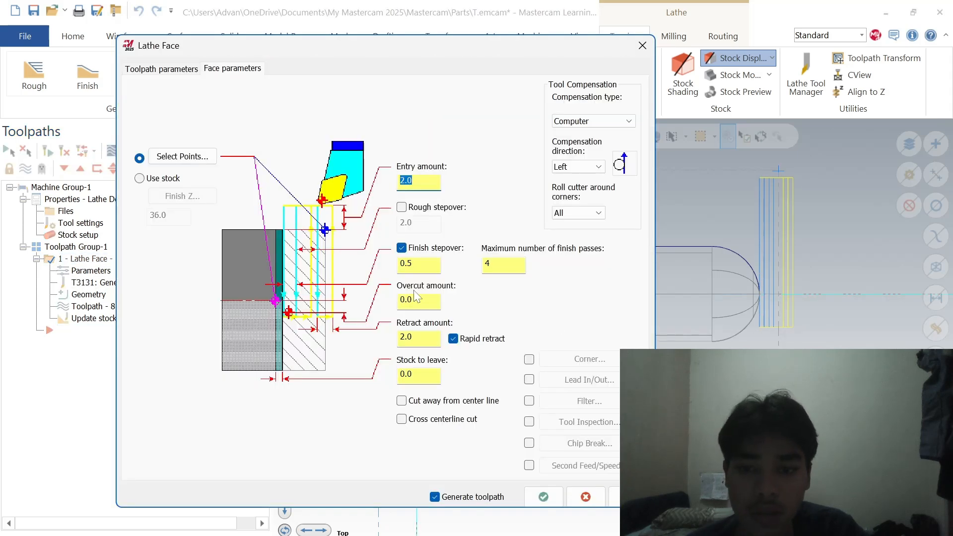
left_click(642, 45)
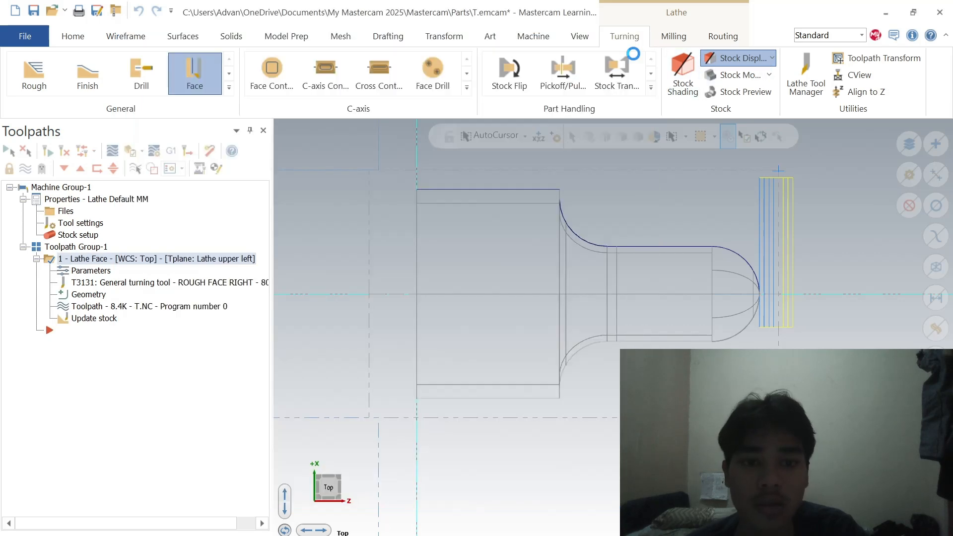
Step: Review the left spindle's chuck jaw position settings and stock dimensions with margins in the stock setup
left_click(85, 236)
left_click(404, 223)
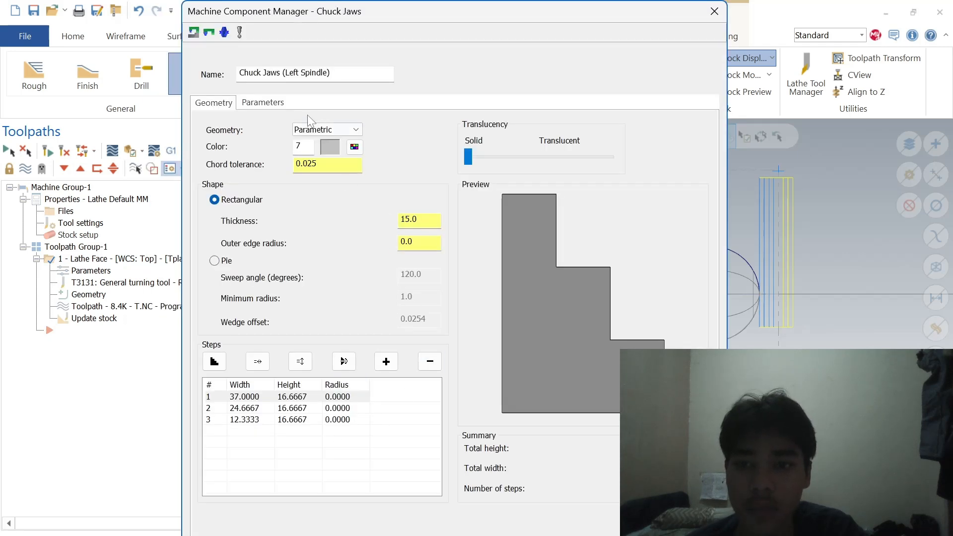
left_click(262, 102)
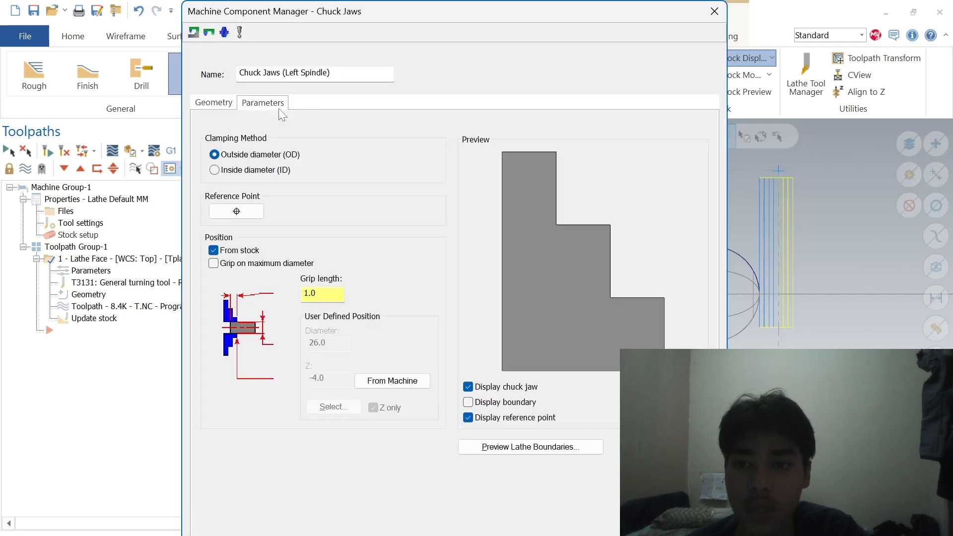
left_click(710, 15)
left_click(404, 148)
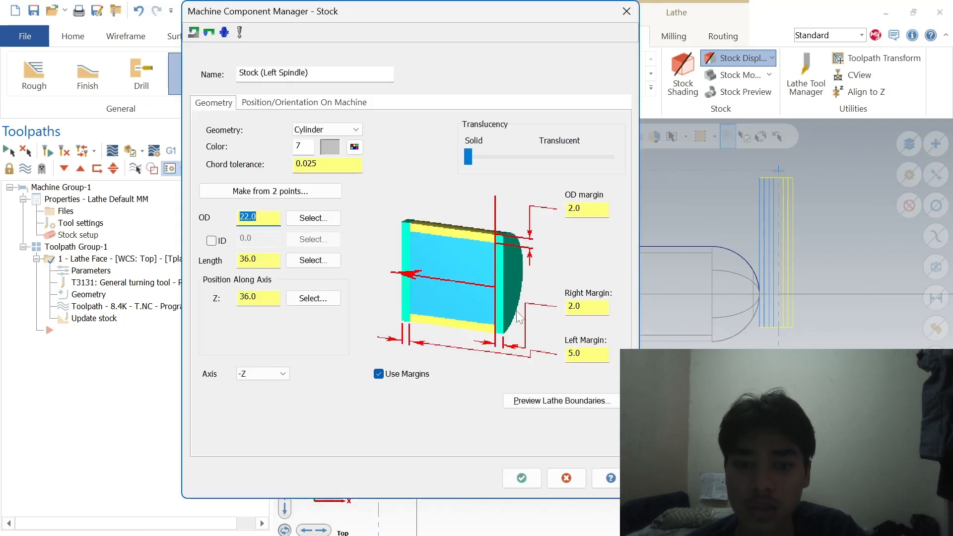
left_click(520, 477)
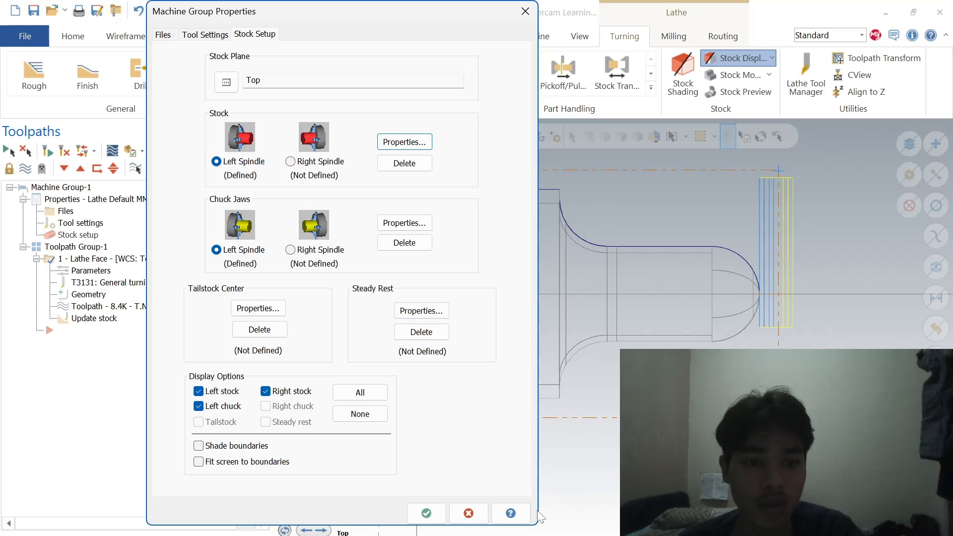
left_click(441, 520)
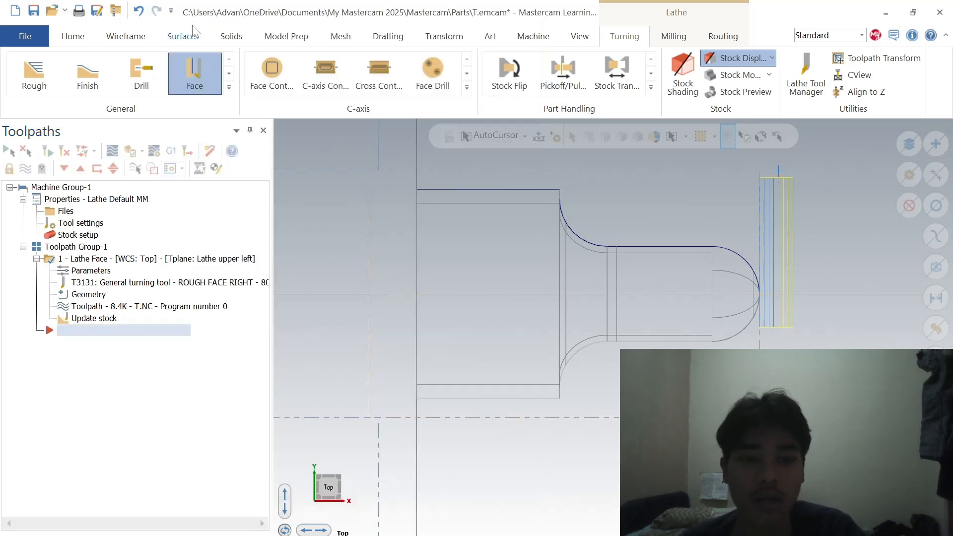
Step: Start a lathe Rough toolpath and chain the outer profile from the front tip on the axis to the large cylinder's back end
left_click(50, 85)
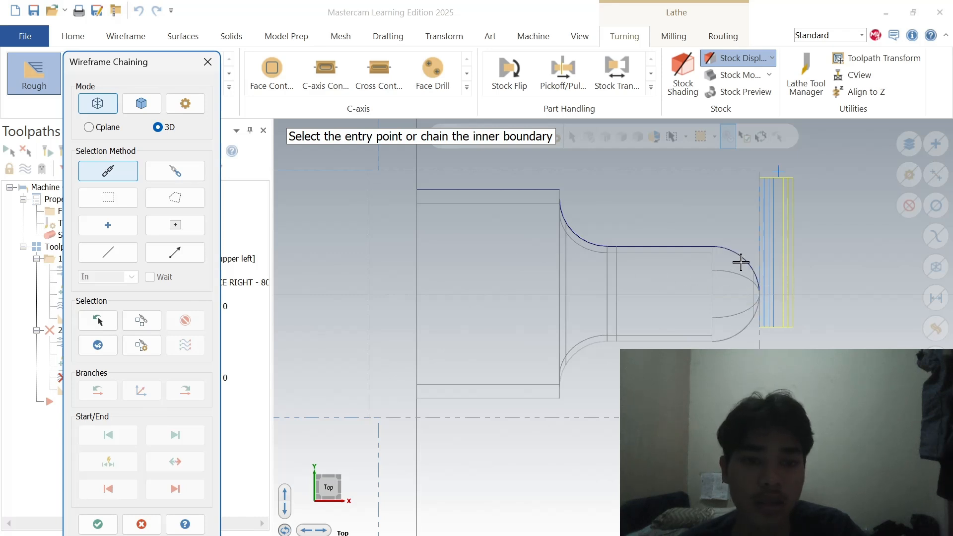
left_click(744, 263)
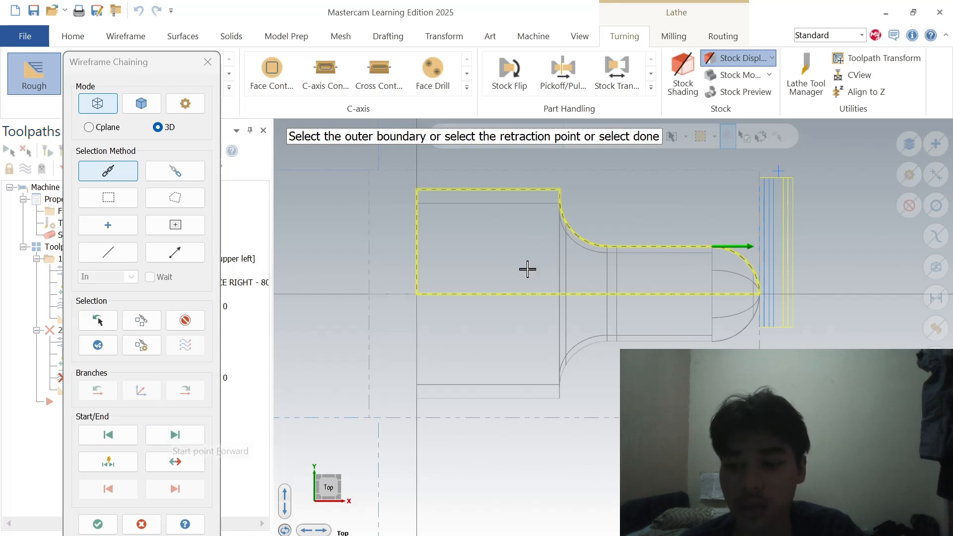
left_click(174, 461)
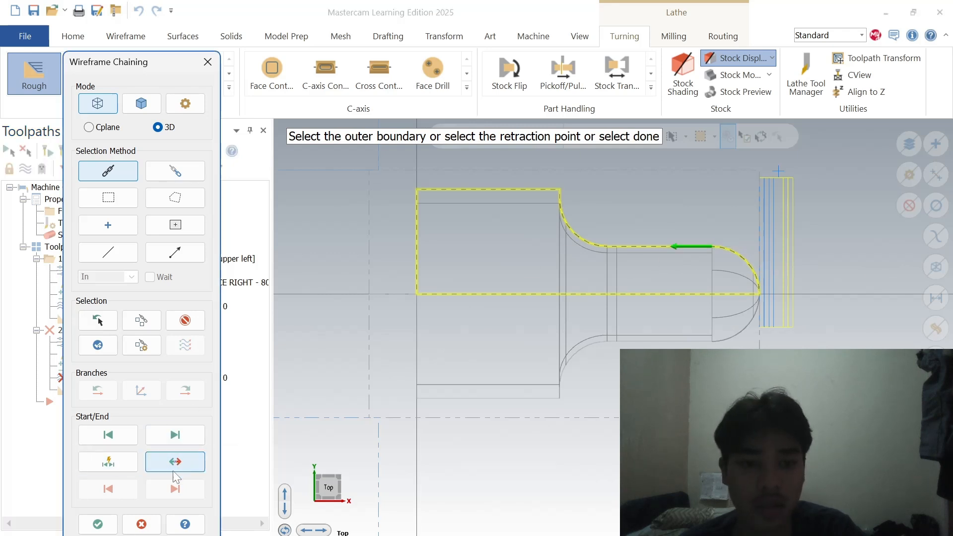
left_click(108, 435)
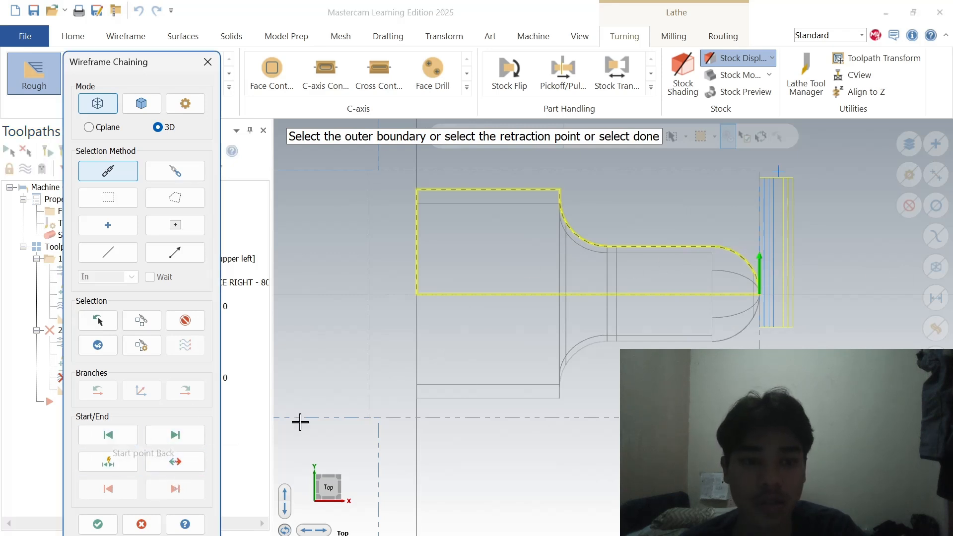
left_click(425, 190)
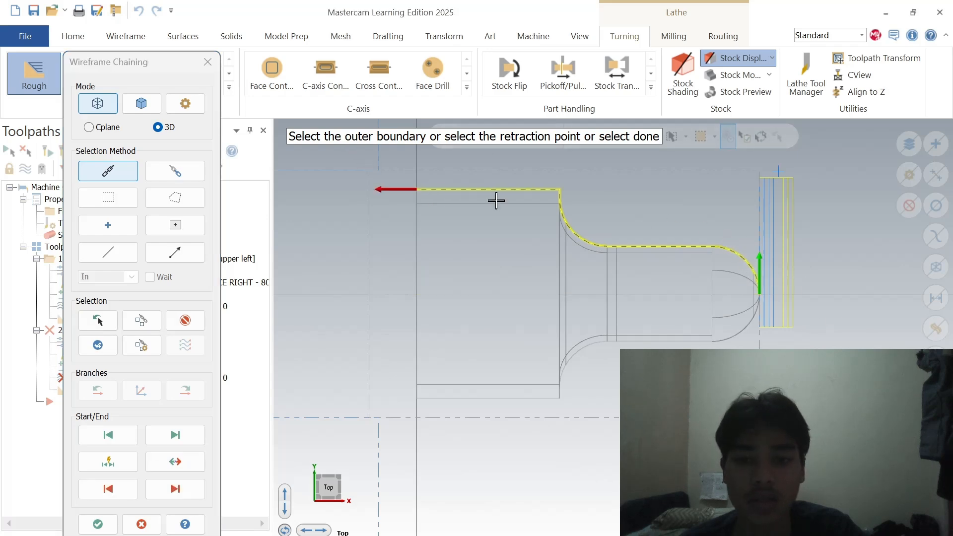
left_click(97, 524)
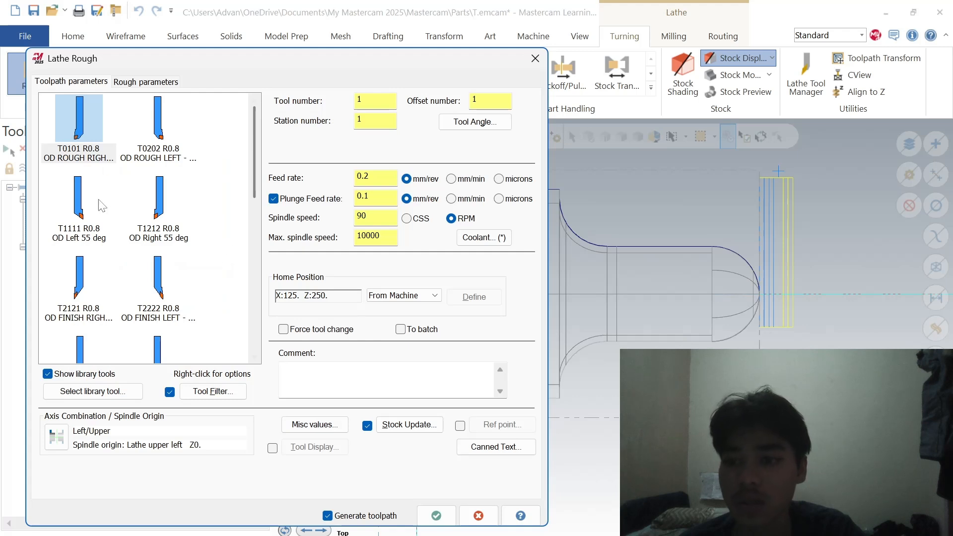
Step: Choose roughing tool T0101 R0.8 OD ROUGH RIGHT, with depth of cut 0.5 and stock to leave 0 in X and Z
left_click(79, 119)
left_click(146, 81)
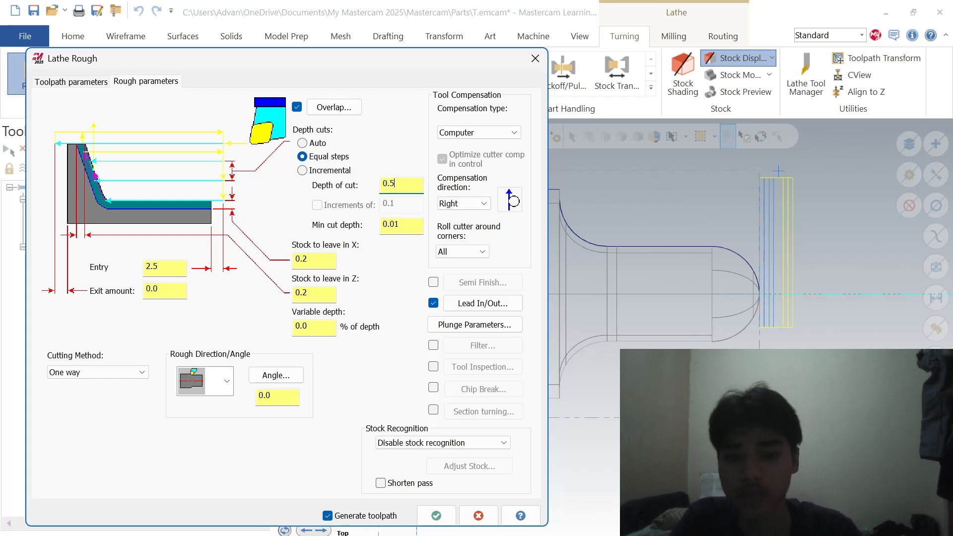
key("Tab")
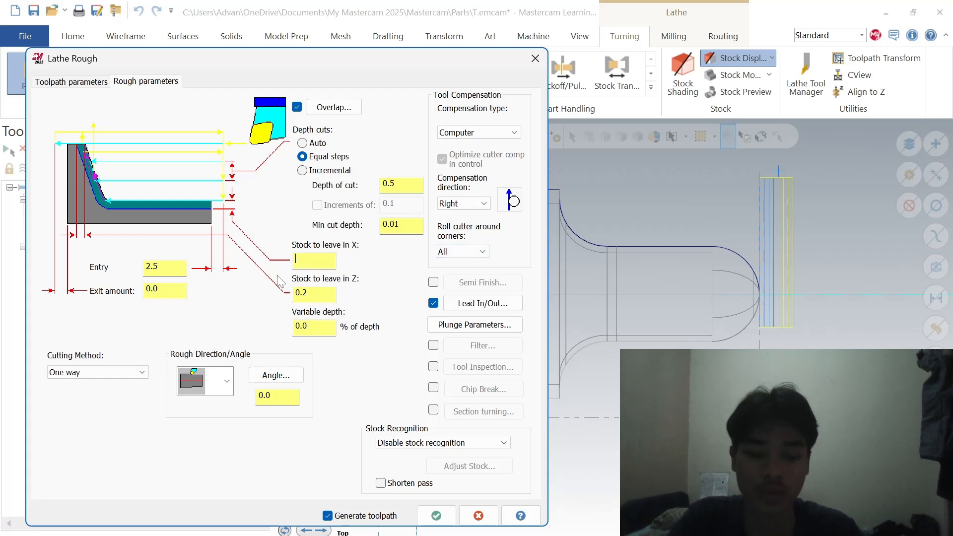
key("Tab")
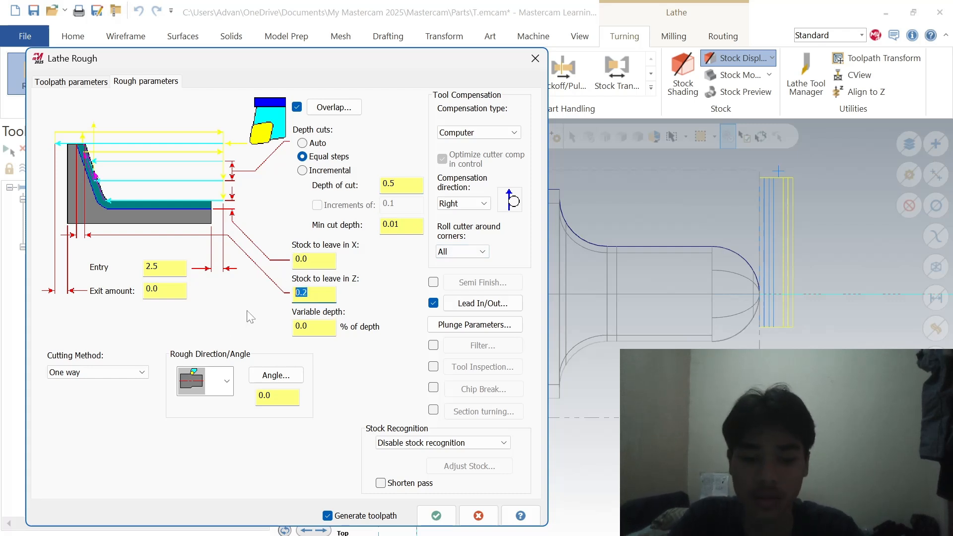
type("0")
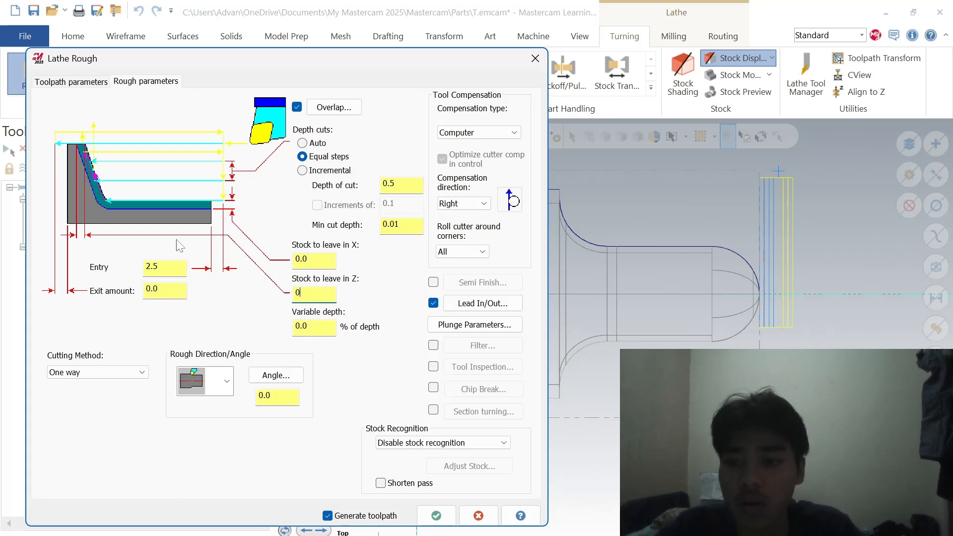
Step: Set stock recognition to Use stock for outer boundary and generate the rough toolpath
left_click(484, 443)
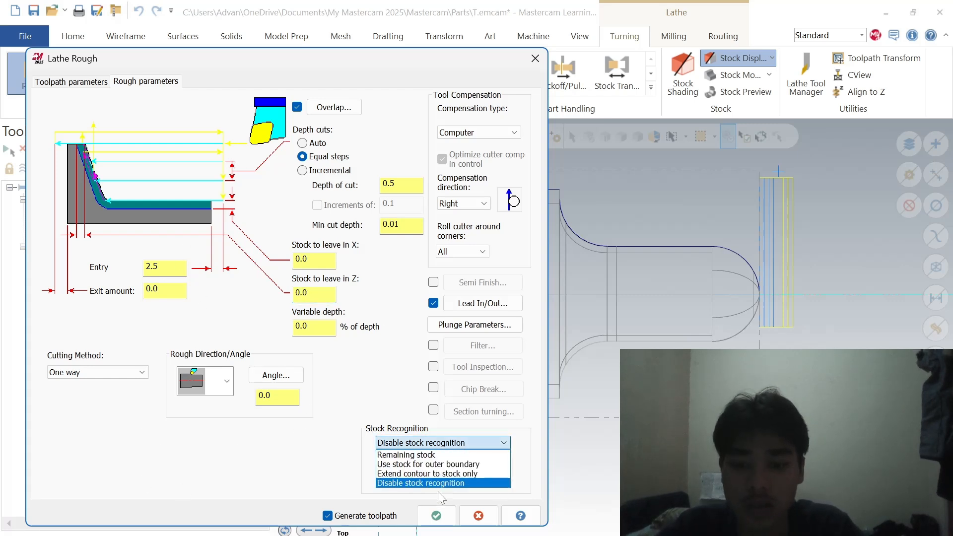
left_click(457, 466)
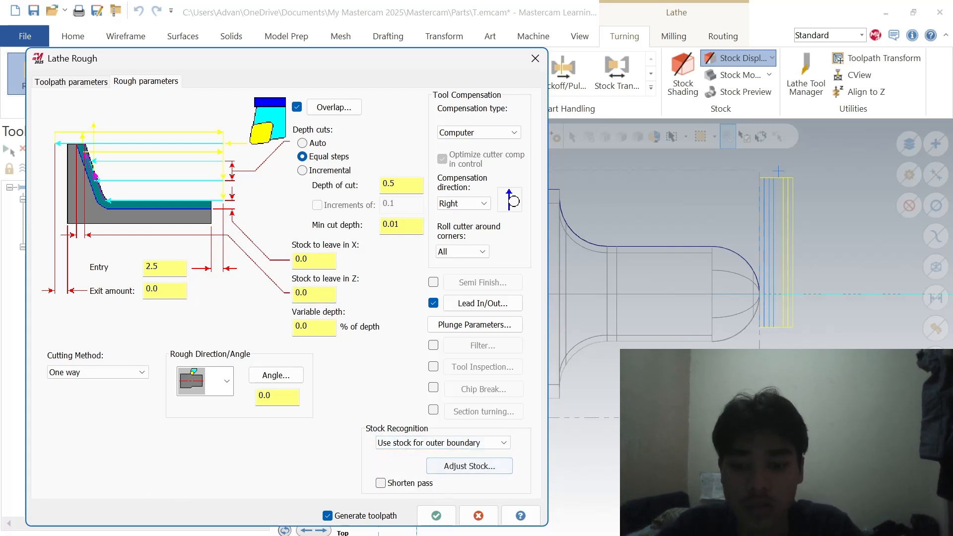
left_click(436, 516)
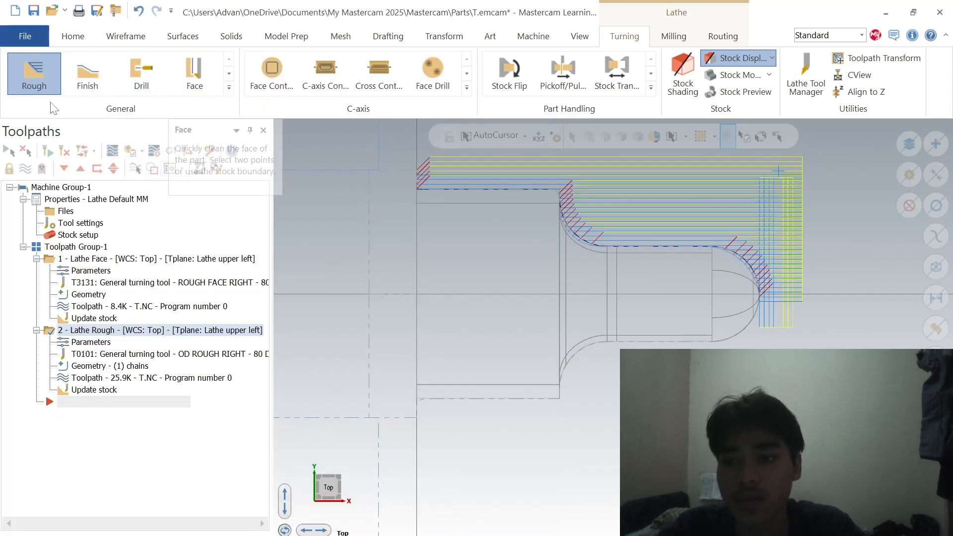
Step: Start a lathe Finish toolpath and chain the outer profile from the front tip to the large cylinder's back end
left_click(87, 74)
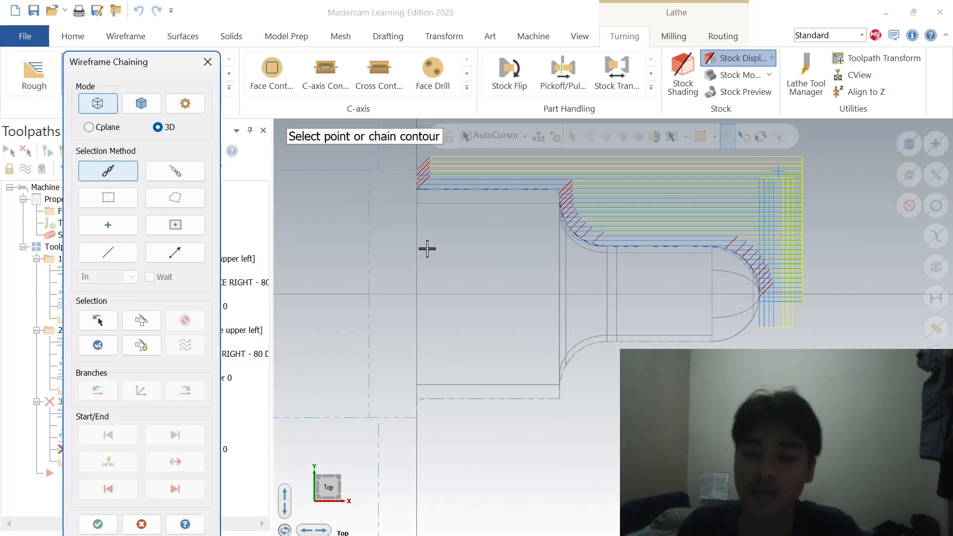
left_click(752, 265)
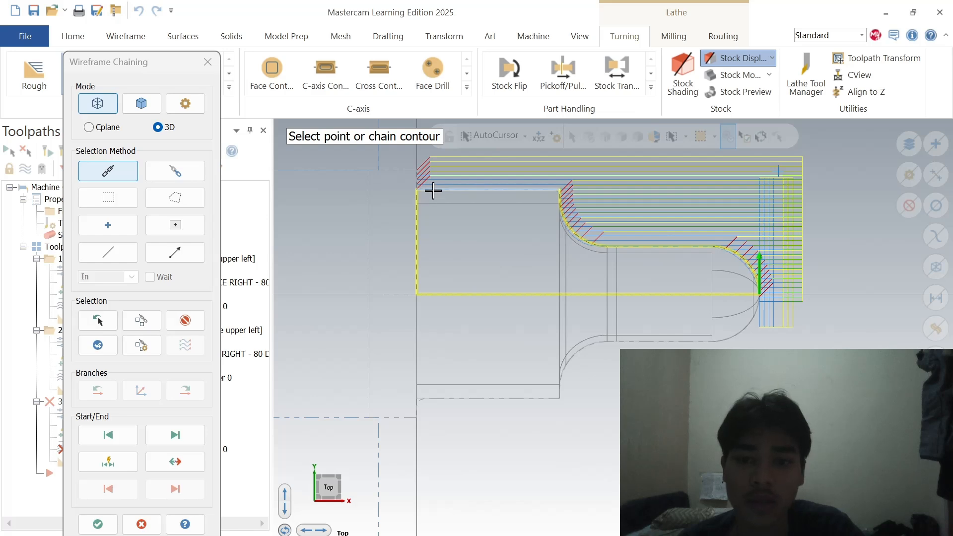
left_click(98, 524)
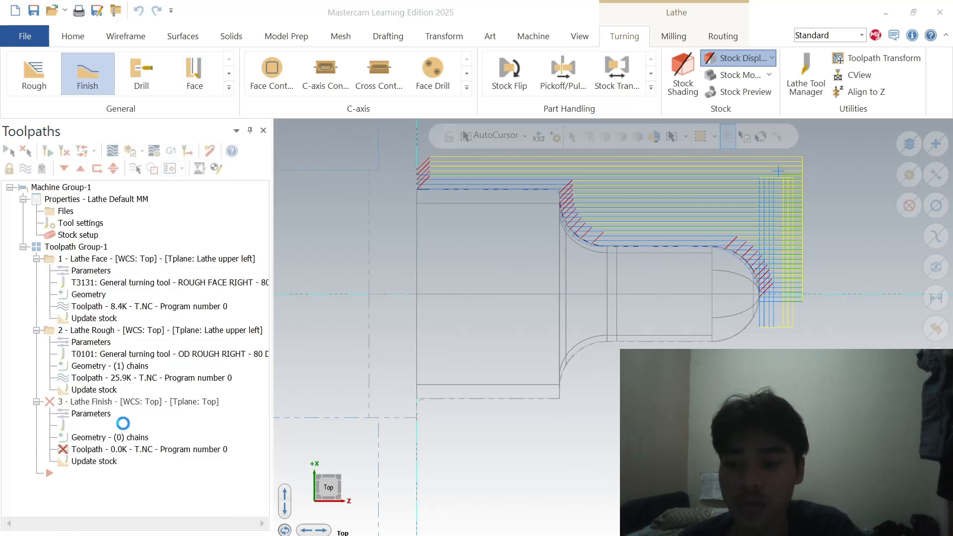
Step: Choose finishing tool T2121 R0.8 OD FINISH RIGHT and pick its home position near the part's front end in the tool setup
double_click(57, 243)
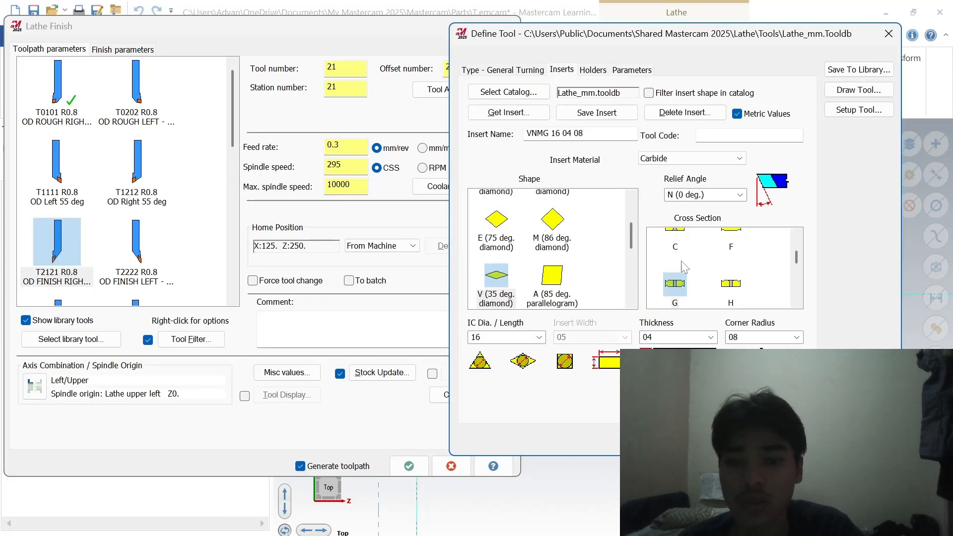
left_click(859, 110)
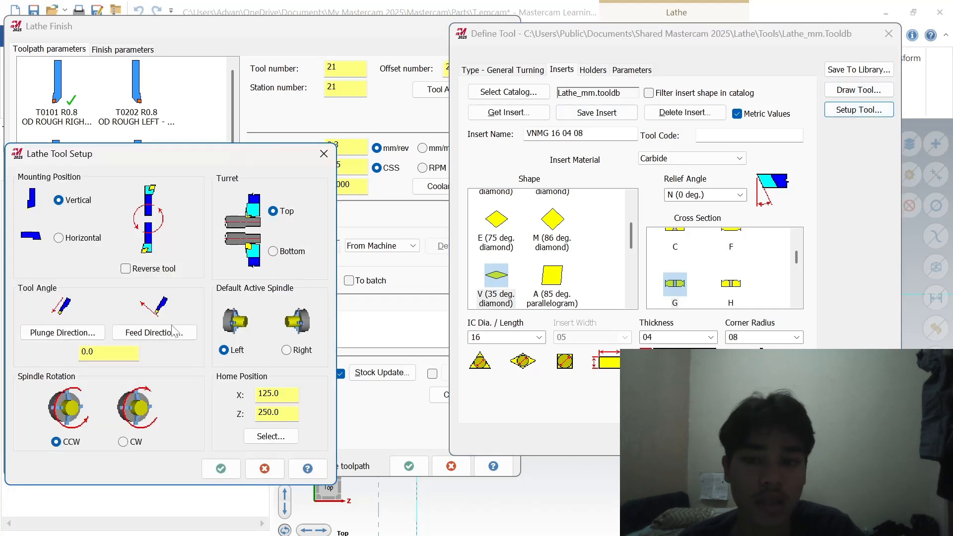
left_click(271, 437)
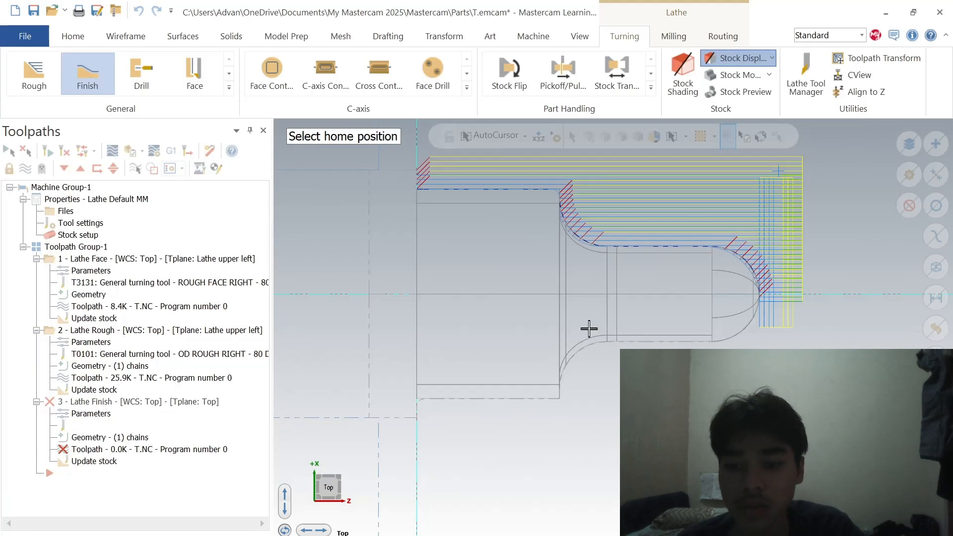
left_click(753, 268)
left_click(221, 468)
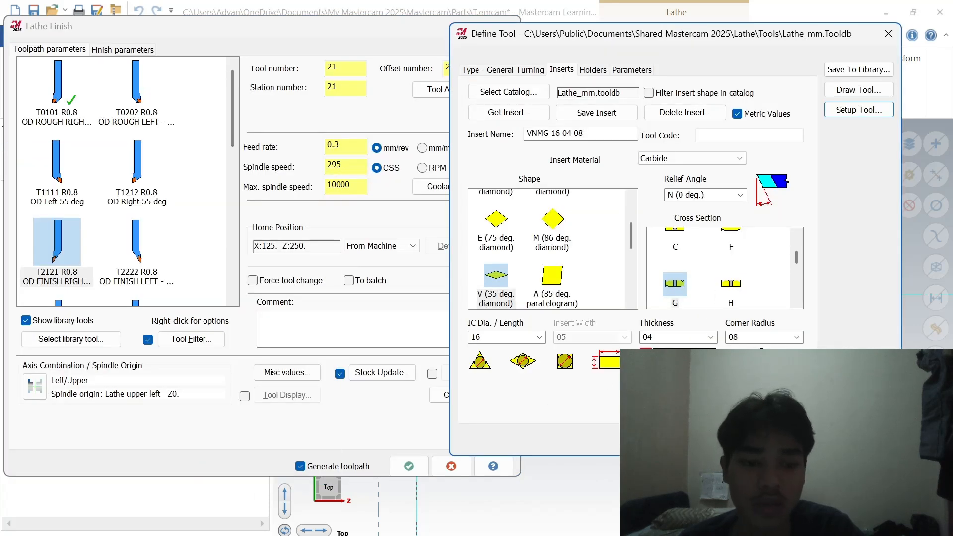
left_click(790, 446)
Step: Set the finish stepover to 0.25 with 3 finish passes and generate the finish toolpath
left_click(133, 48)
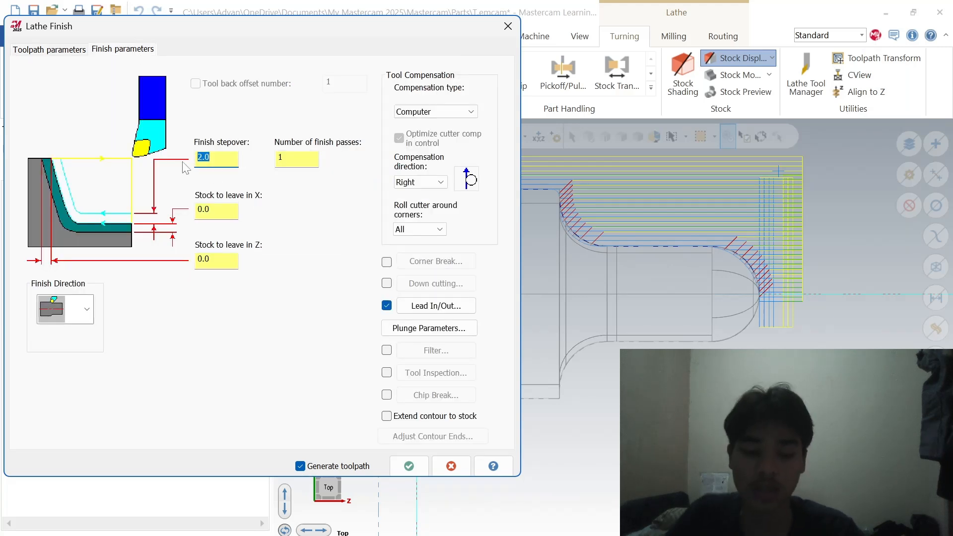
key("BackSpace")
type("0")
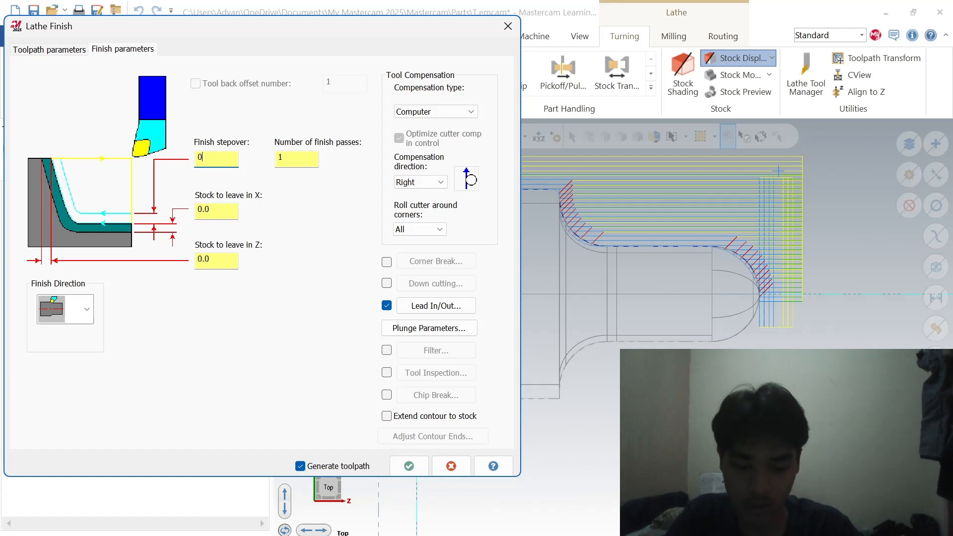
type(".25")
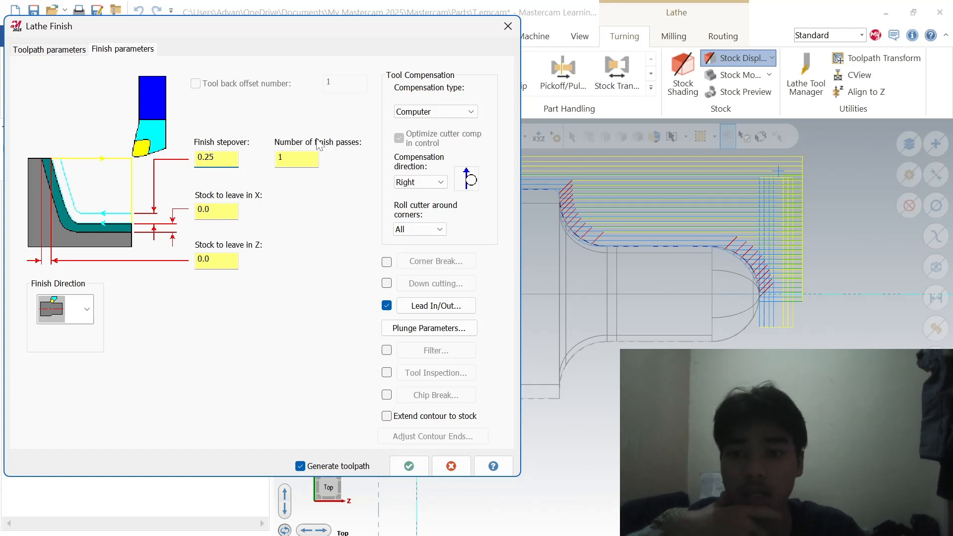
key("Tab")
type("3")
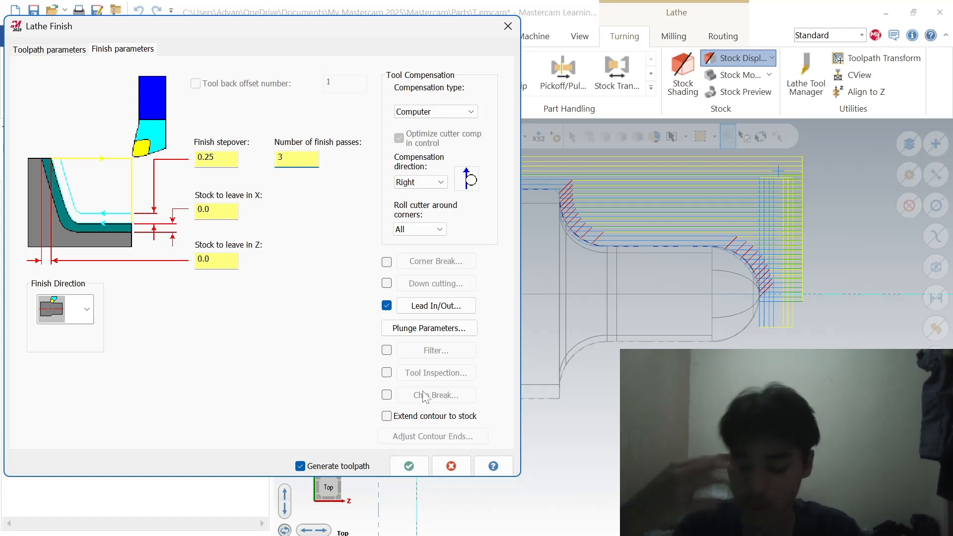
left_click(409, 466)
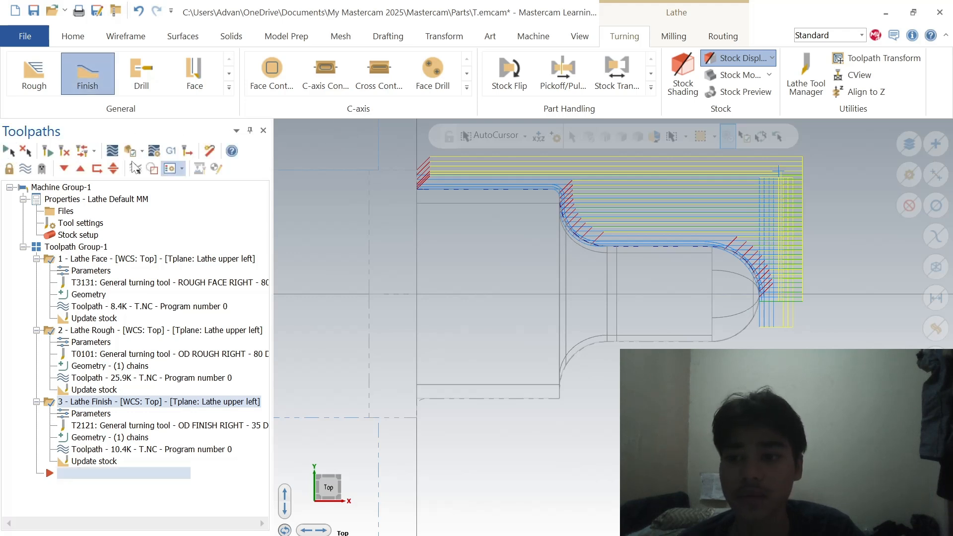
Step: Backplot the lathe toolpaths at an adjusted playback speed and close the backplot
left_click(113, 157)
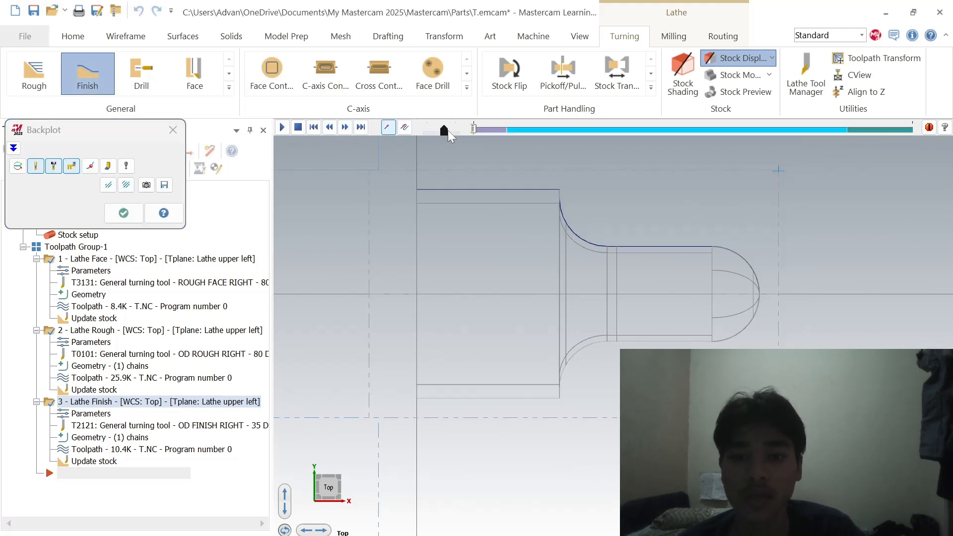
left_click_drag(443, 131, 455, 130)
left_click(283, 127)
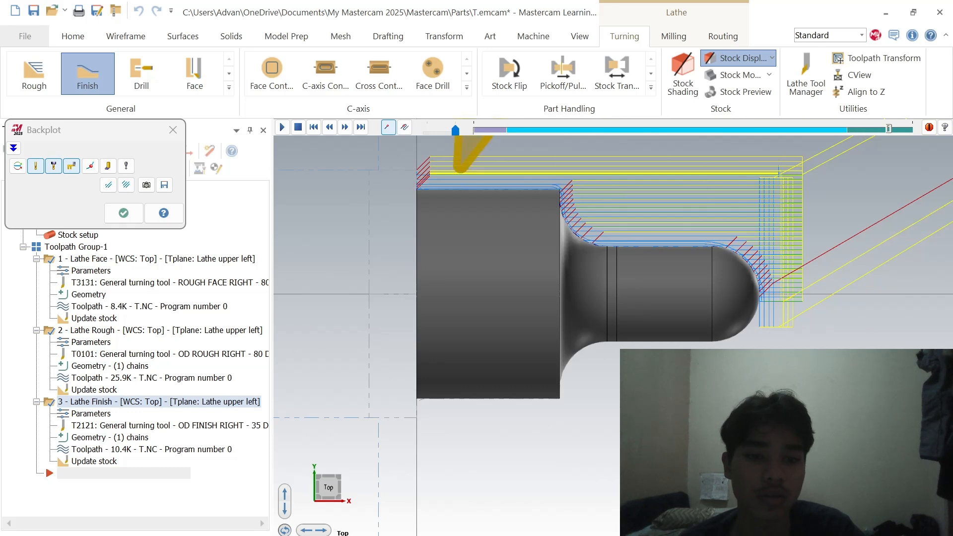
left_click(172, 130)
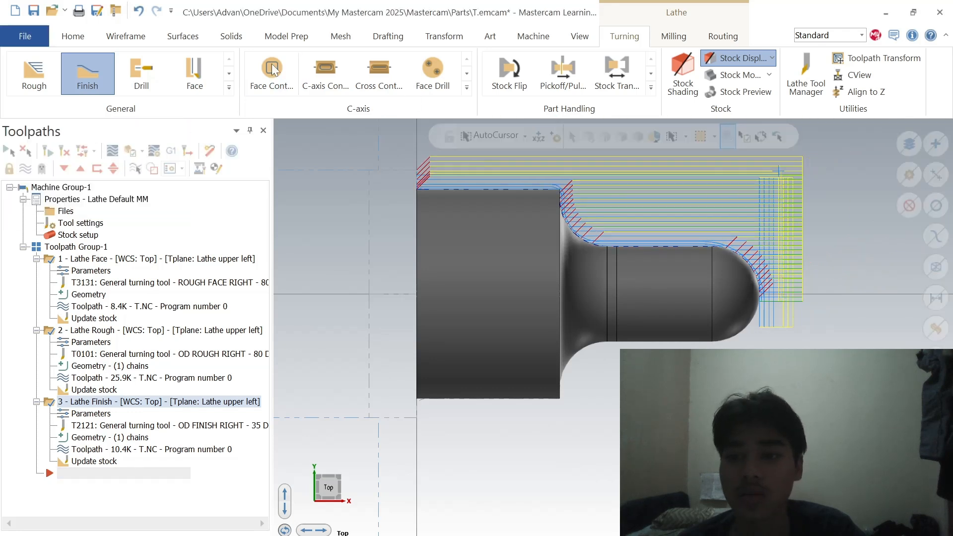
Step: Open toolpath verification in Mastercam Simulator, show 2 views in rows, orient the upper one obliquely towards the chuck, and maximize the simulator
left_click(131, 152)
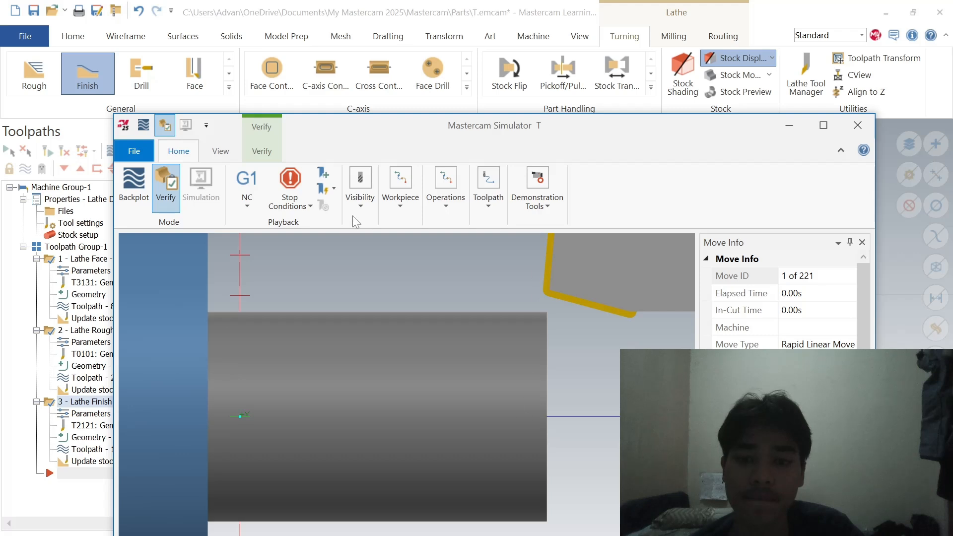
left_click(221, 151)
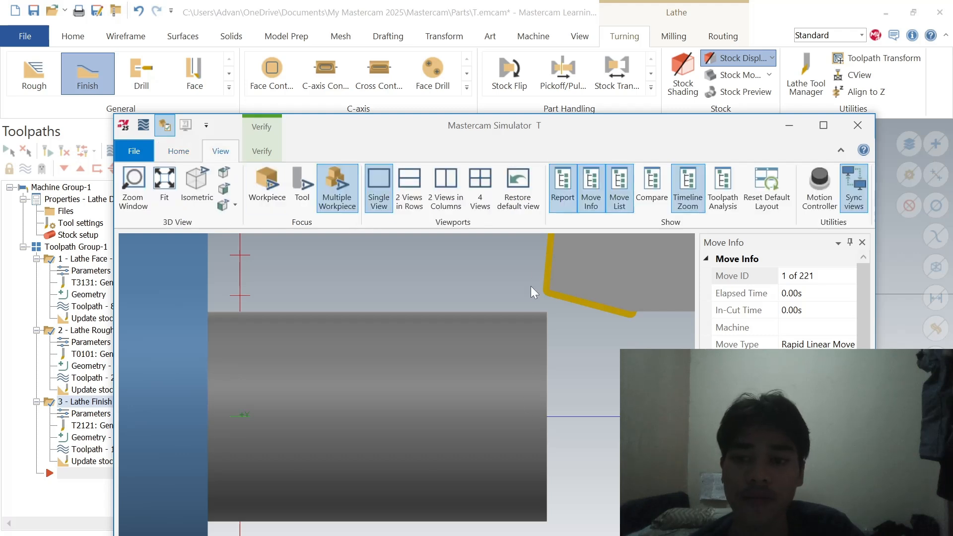
left_click(420, 201)
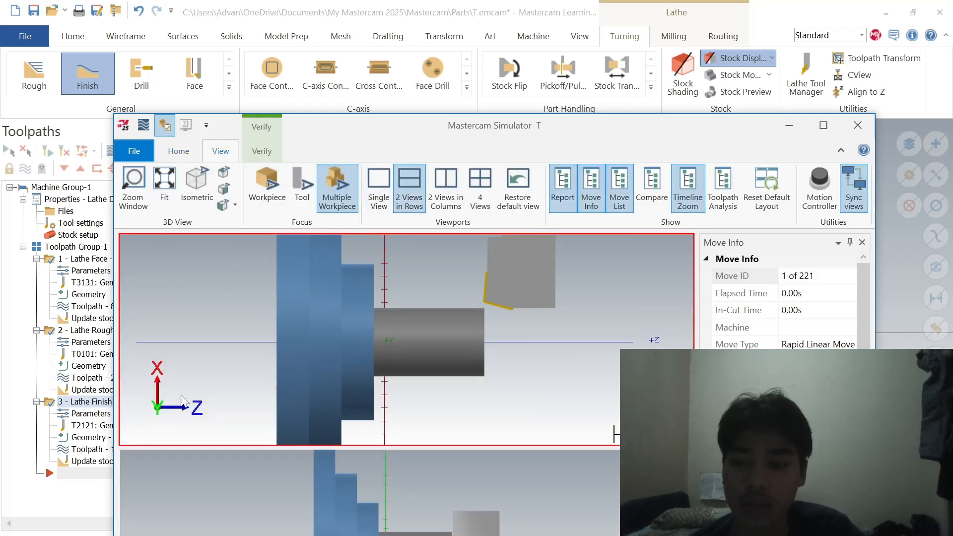
right_click(424, 338)
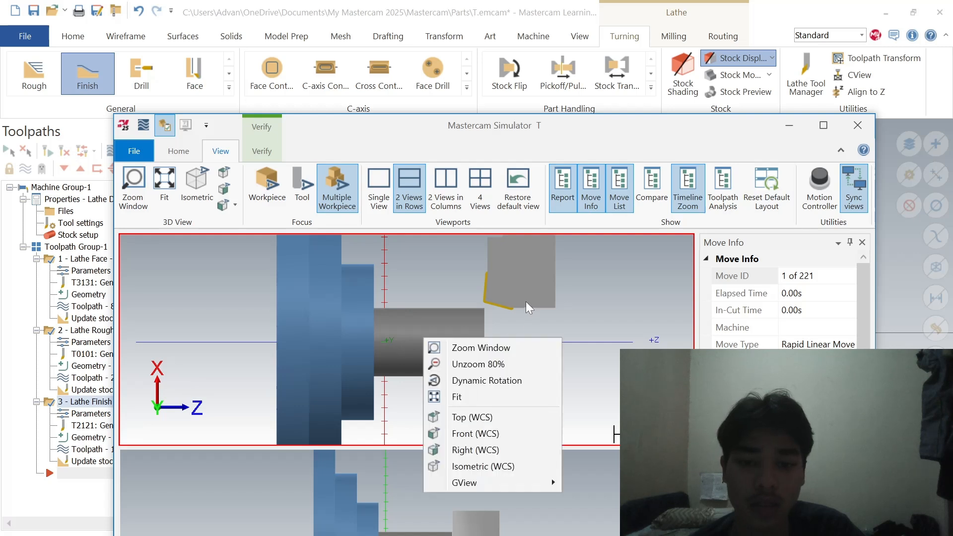
left_click(473, 438)
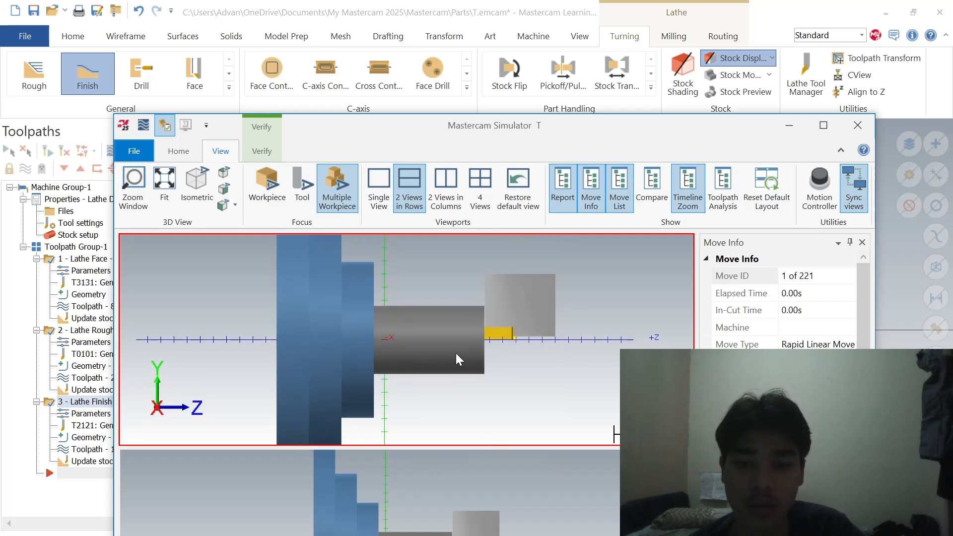
middle_click_drag(455, 353, 431, 357)
scroll(437, 360, "down", 3)
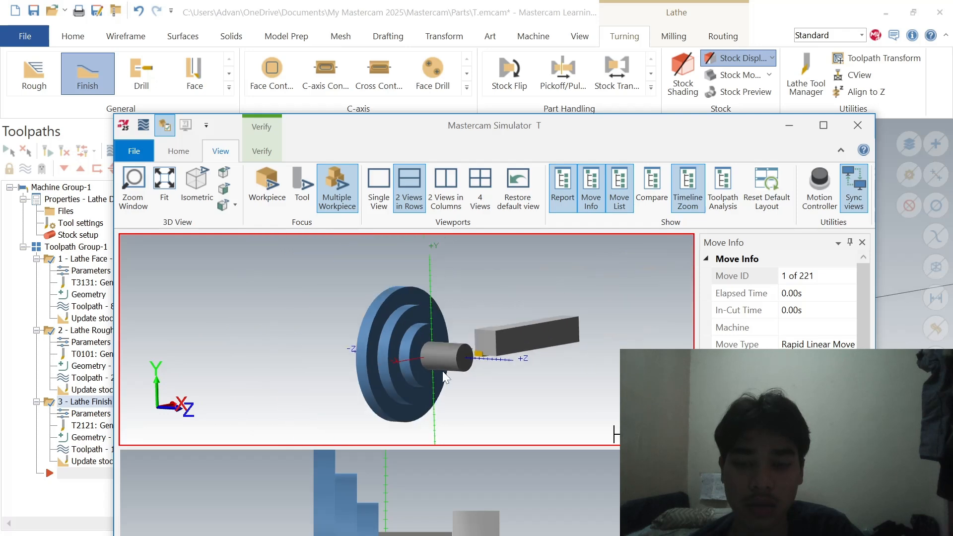
left_click(441, 483)
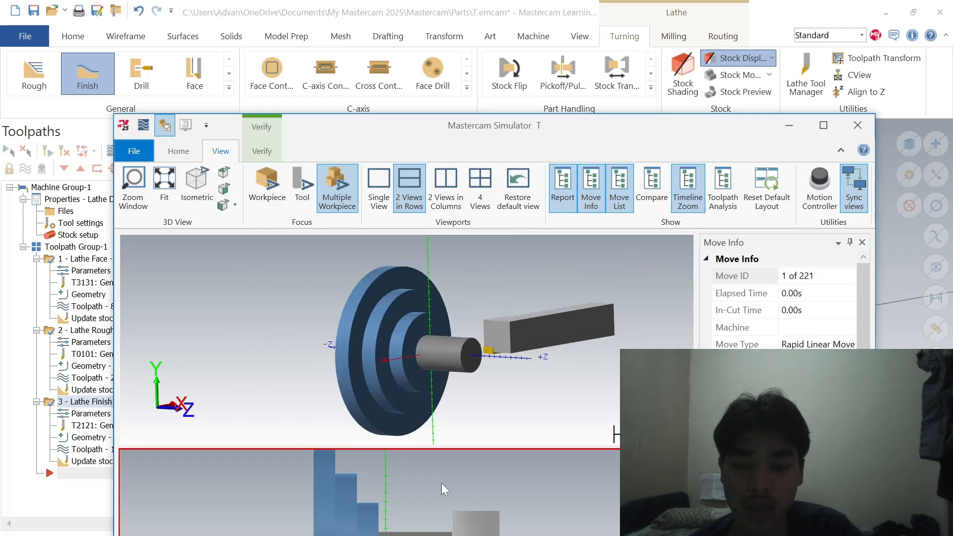
left_click(824, 125)
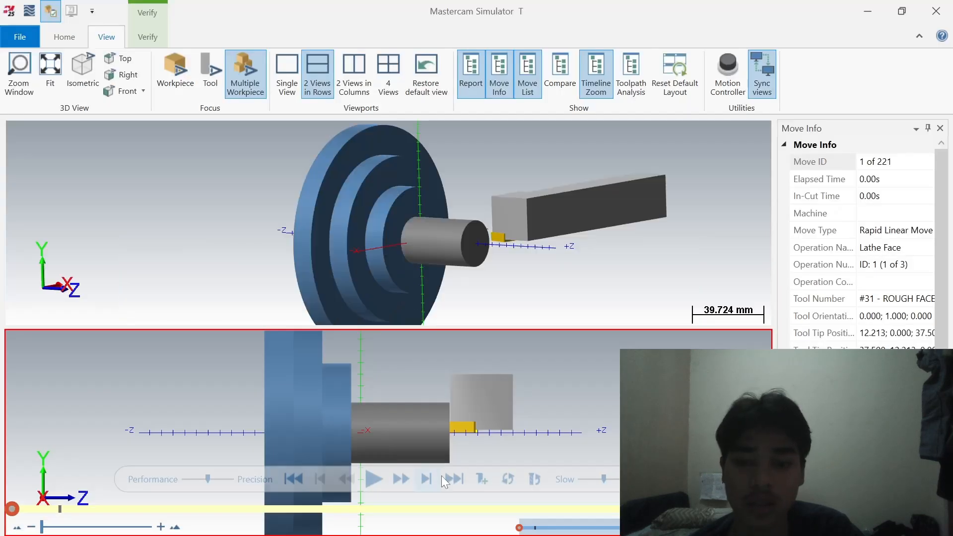
Step: Orient the lower simulator view to Right (WCS), looking along the spindle axis, and tilt it slightly
right_click(396, 411)
left_click(438, 339)
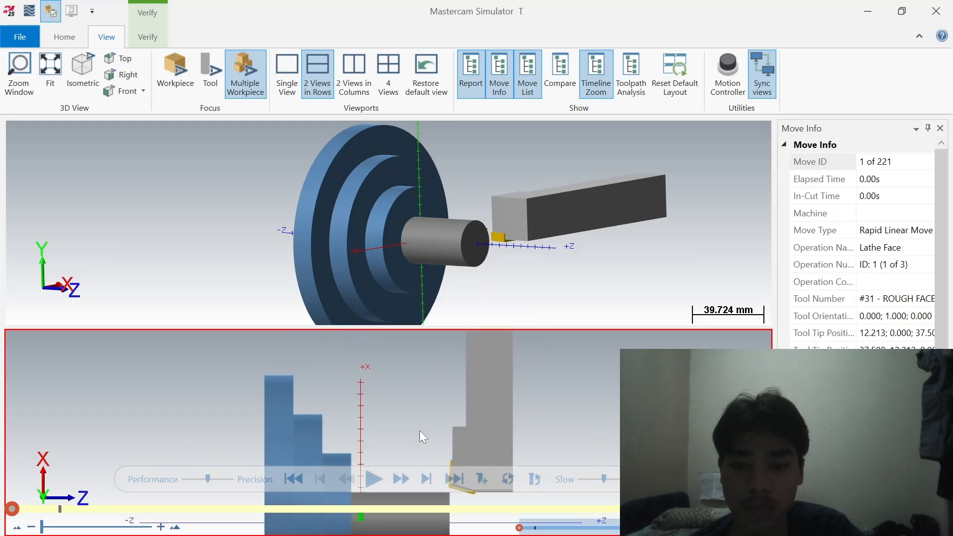
mouse_move(419, 430)
middle_mouse_down()
mouse_move(397, 395)
mouse_move(402, 426)
middle_mouse_up()
right_click(376, 438)
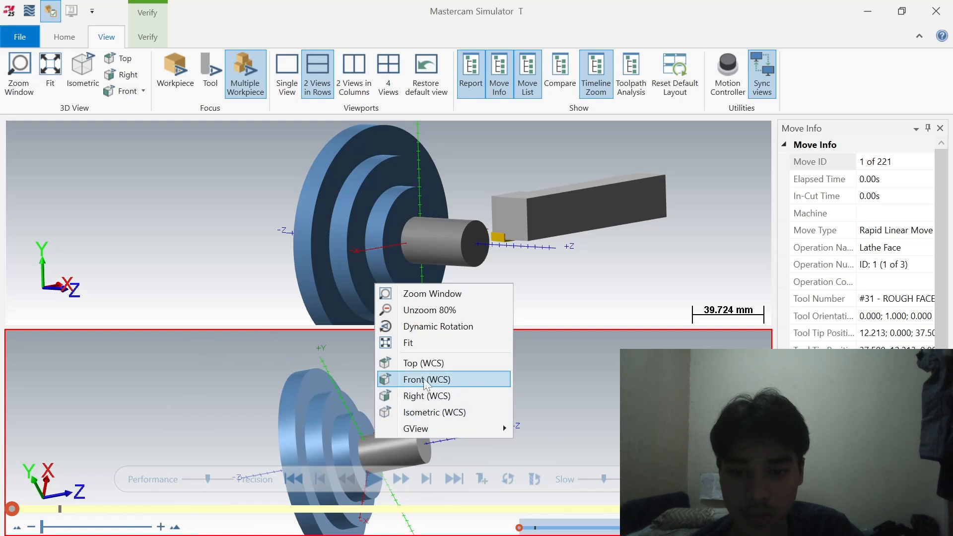
left_click(427, 380)
right_click(413, 409)
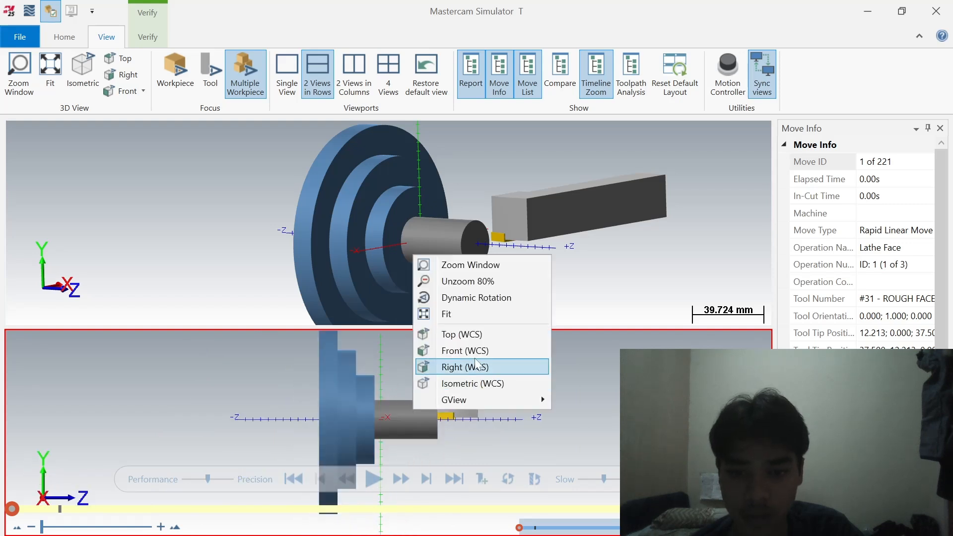
left_click(447, 366)
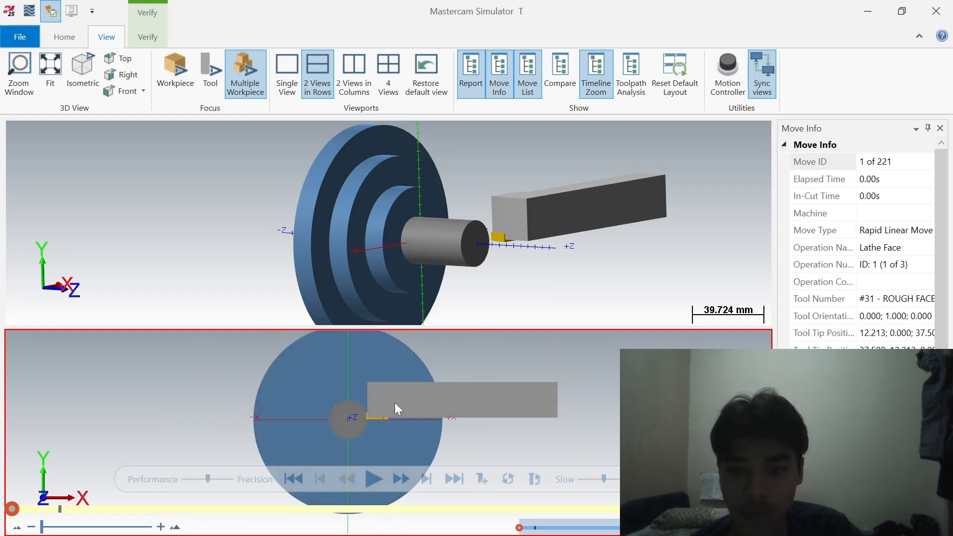
middle_click_drag(394, 403, 401, 402)
left_click(445, 373)
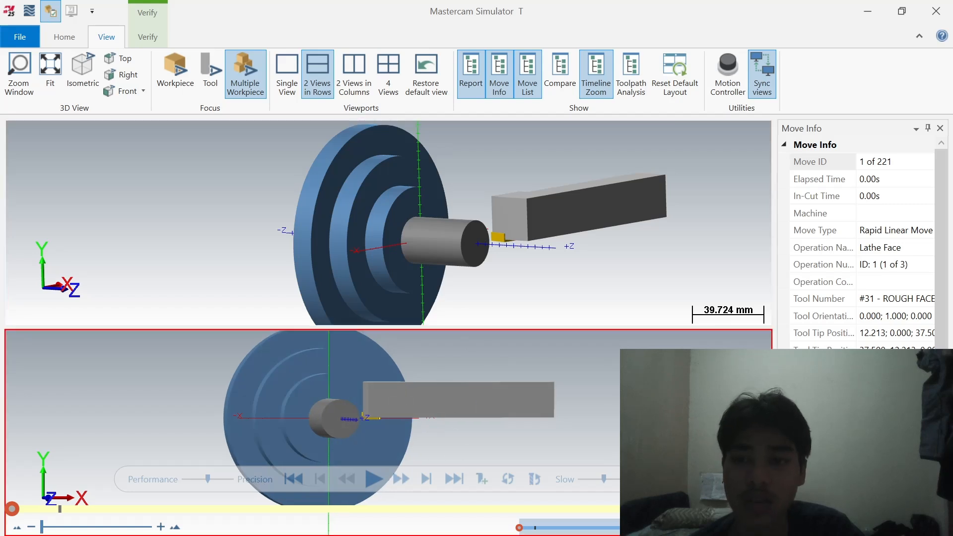
Step: Run the verification of the face, rough and finish operations, rewind it and replay it at an adjusted speed
left_click(380, 478)
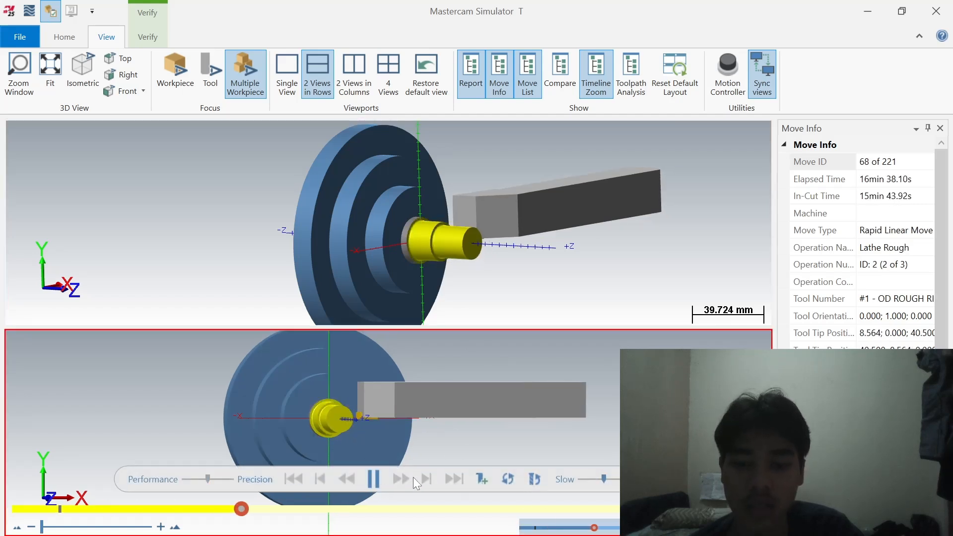
left_click(440, 474)
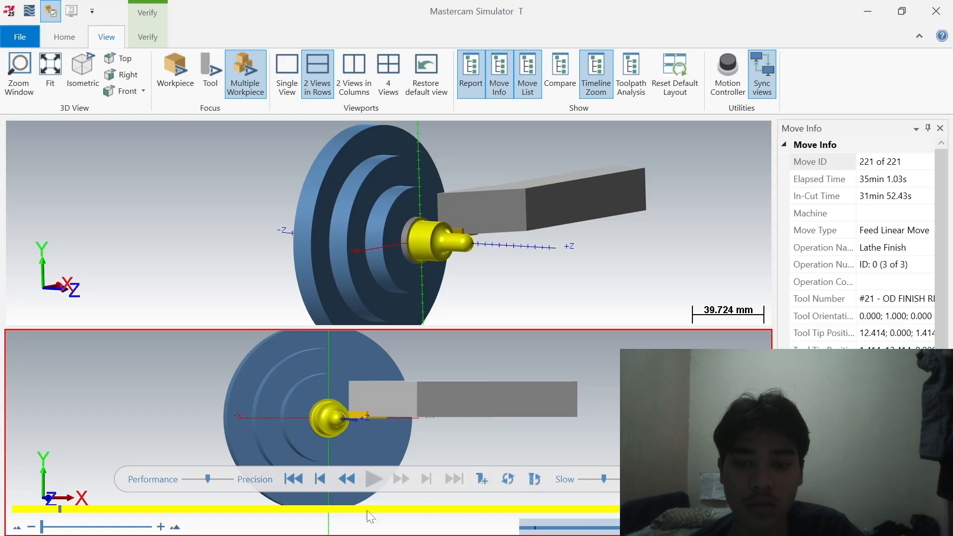
left_click(585, 479)
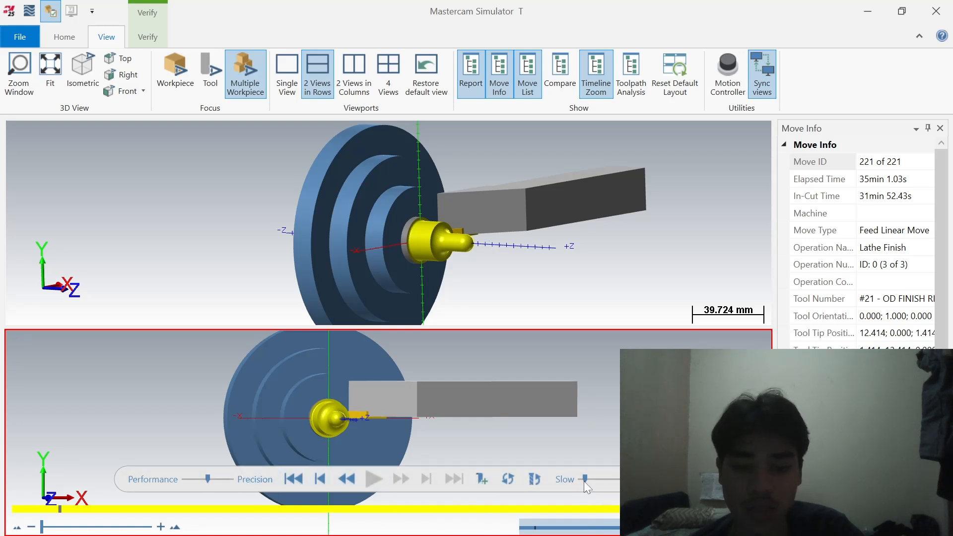
left_click(349, 478)
left_click(293, 478)
left_click(372, 479)
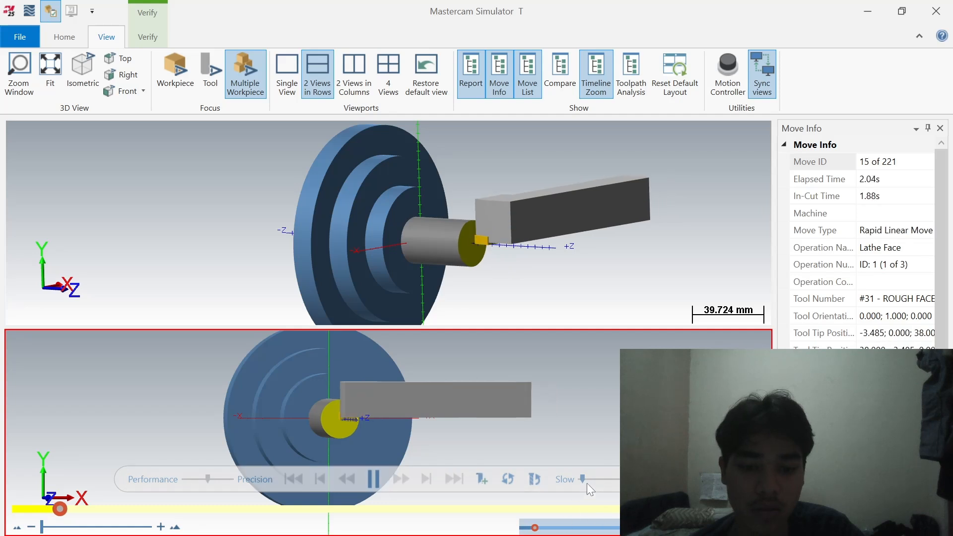
left_click_drag(585, 481, 591, 482)
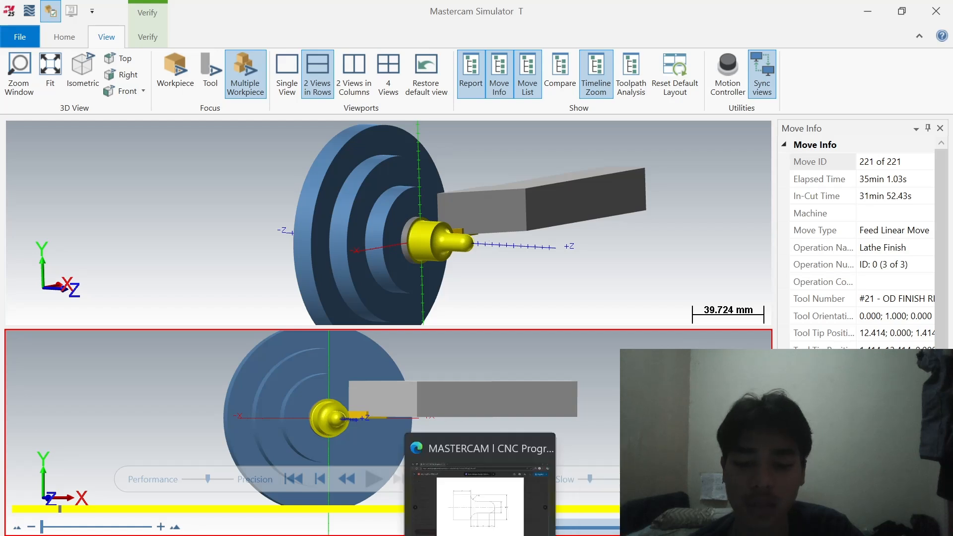
Step: Switch to the Edge browser and bring up the next drawing, 65.4+Lathe-fillet_2.pdf
left_click(496, 492)
left_click(920, 306)
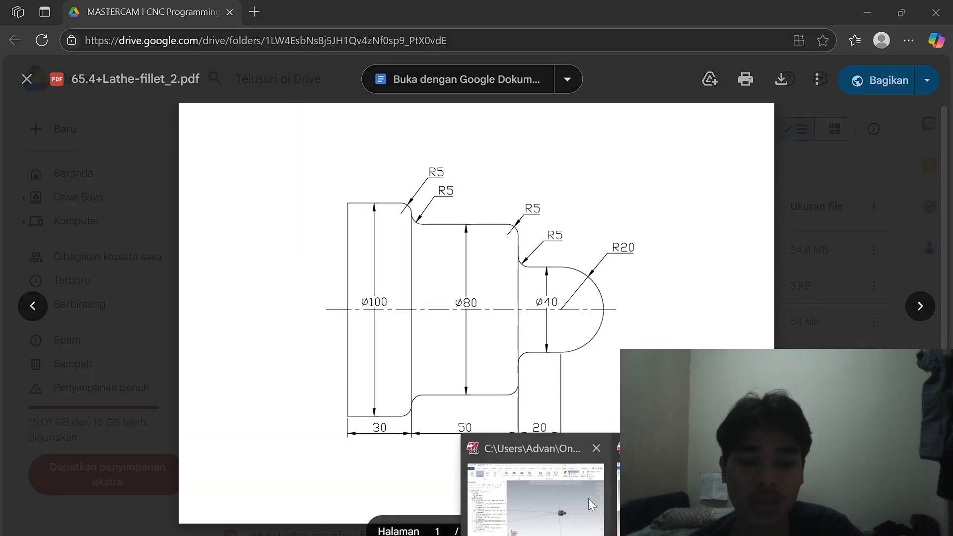
Step: Switch back to the main Mastercam window and start a new empty part file
left_click(588, 499)
left_click(6, 10)
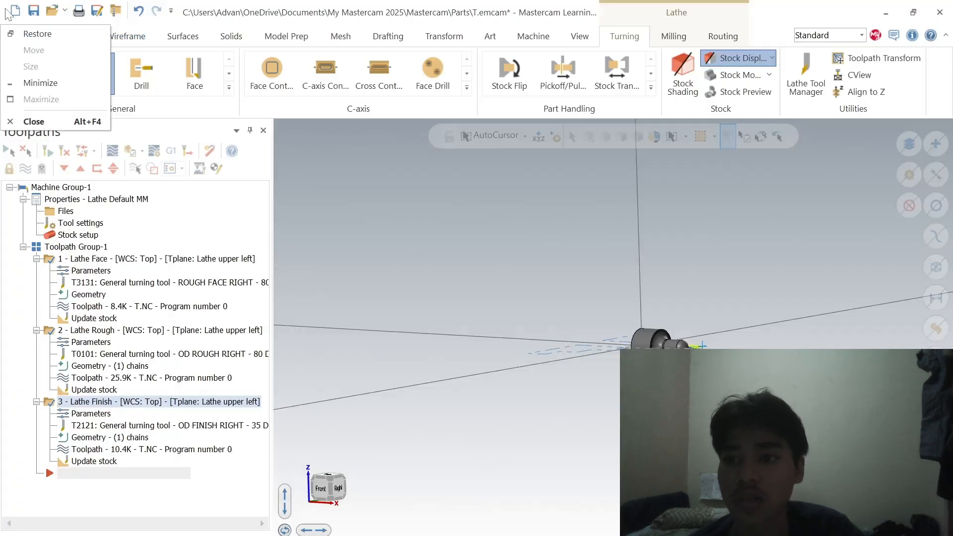
left_click(12, 10)
left_click(526, 313)
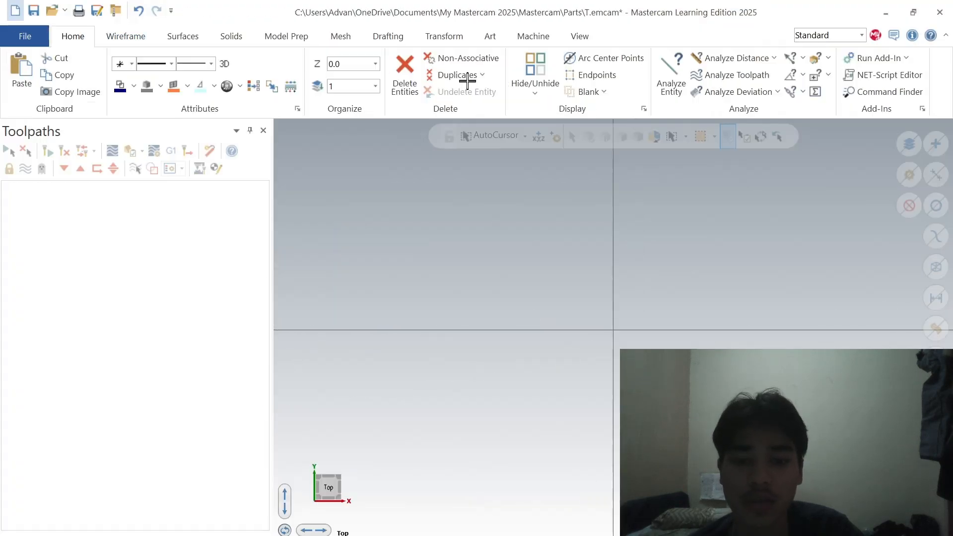
left_click(7, 9)
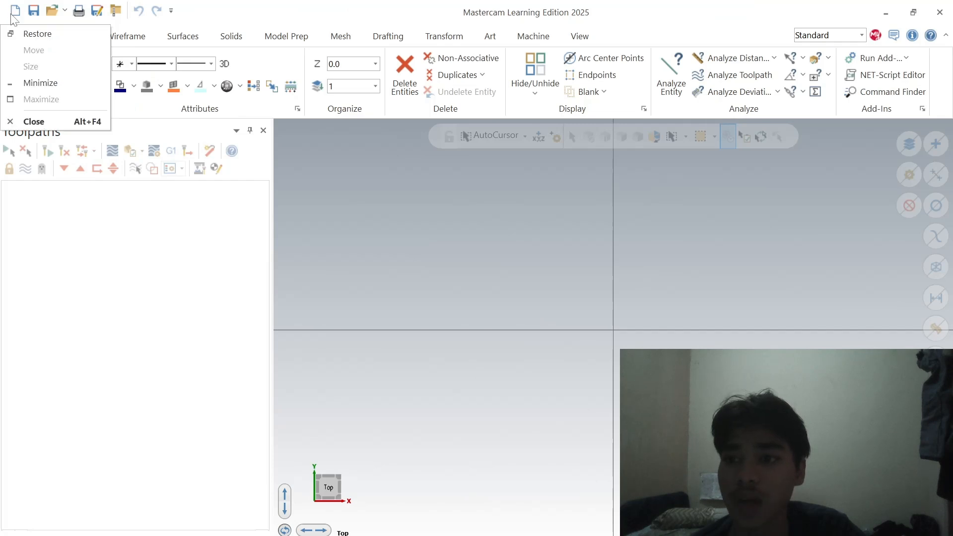
left_click(8, 10)
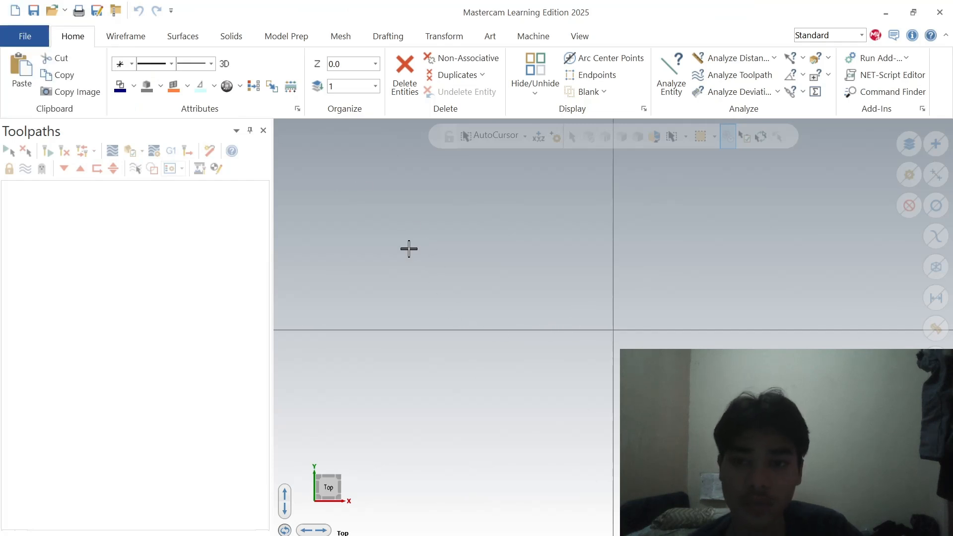
Step: Check the part drawing in Edge and, back in Mastercam, draw a vertical line of length 50 upward from the origin with Line Endpoints
key("alt+Tab")
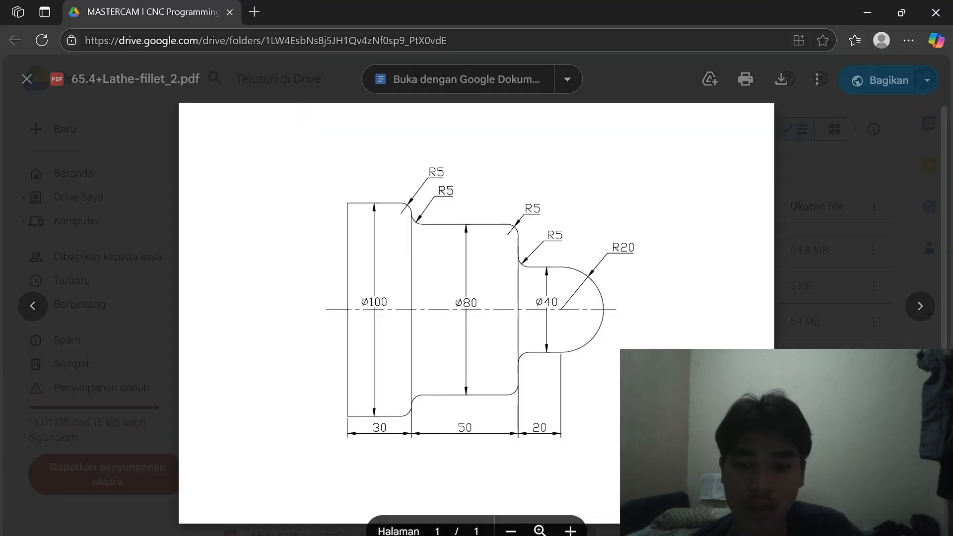
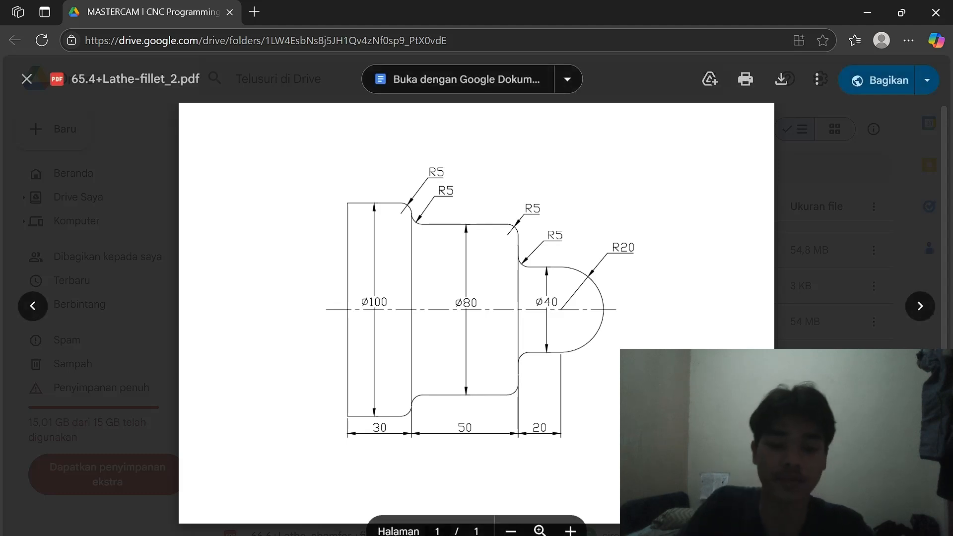
left_click(581, 511)
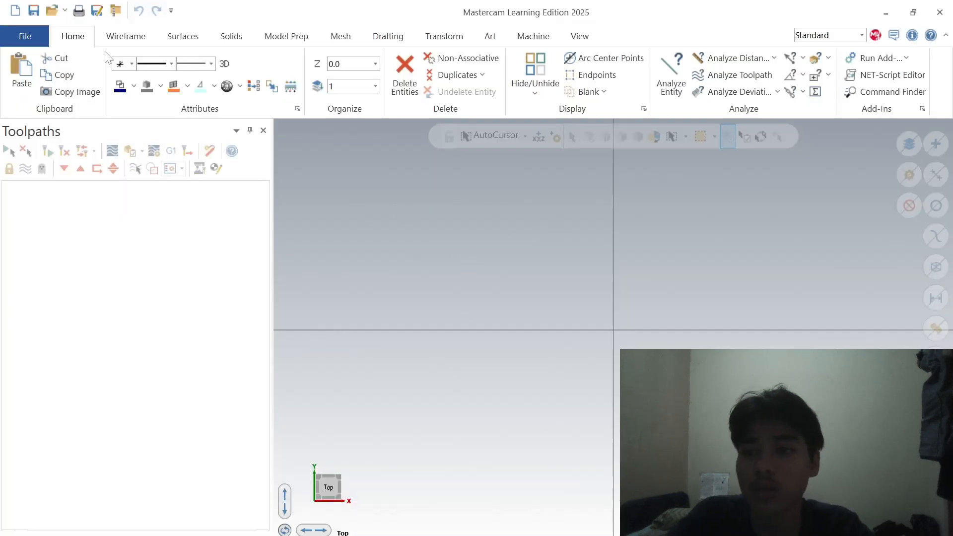
left_click(127, 36)
left_click(111, 74)
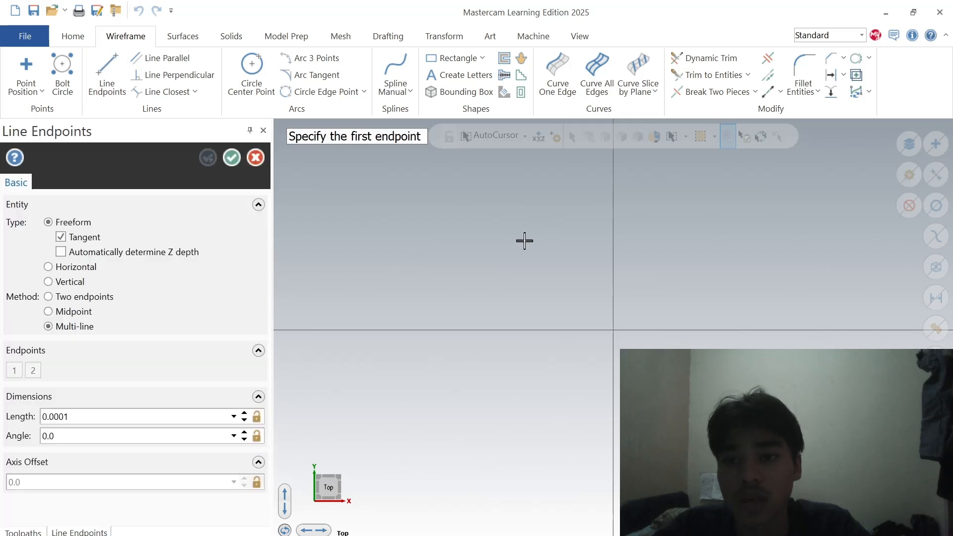
left_click(65, 417)
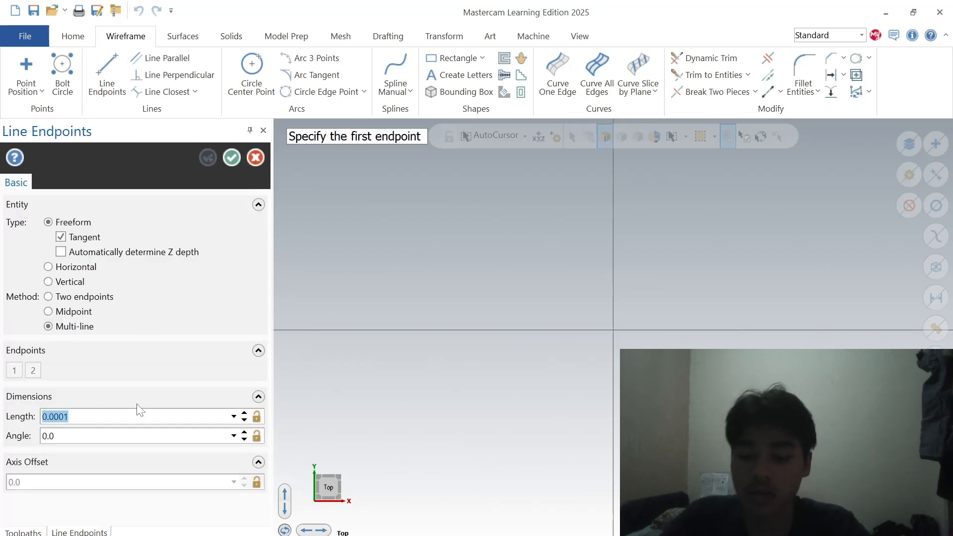
type("5")
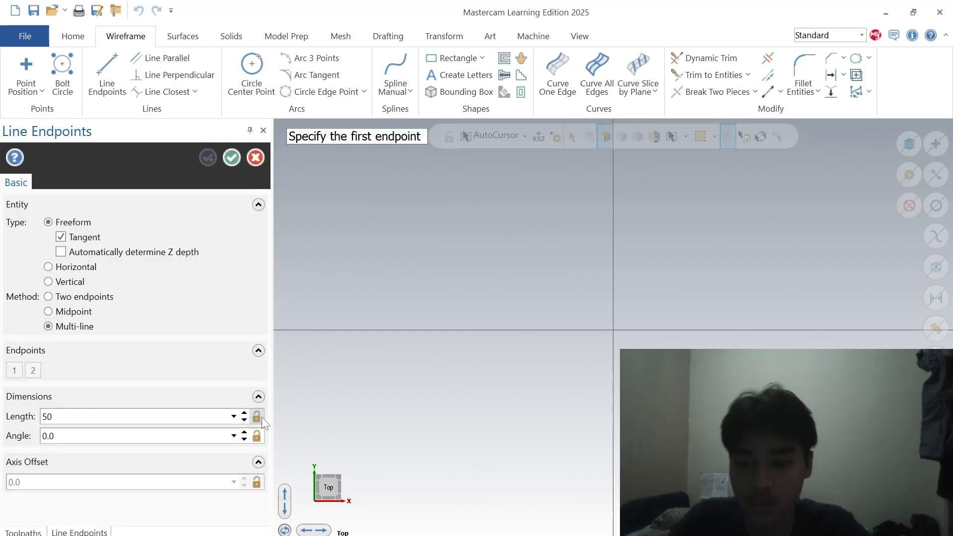
type("0")
left_click(257, 417)
left_click(614, 330)
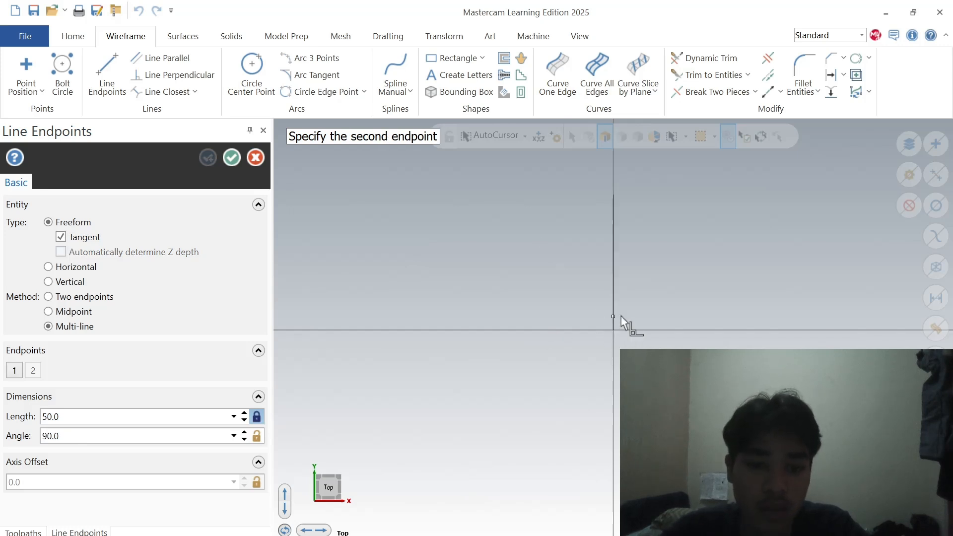
left_click(612, 290)
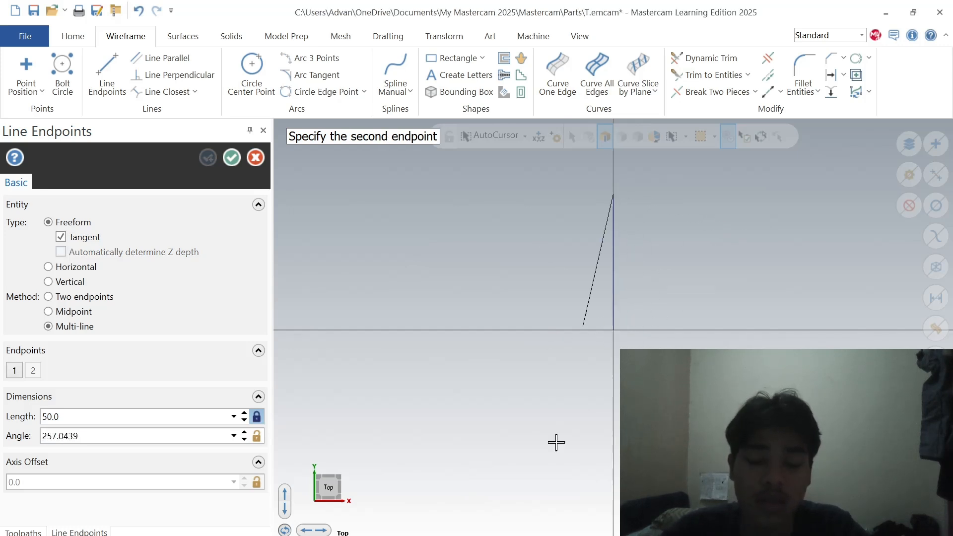
Step: Check the drawing in the browser and draw a horizontal line of length 30 from the vertical line's upper end, extending in positive X
key("alt+Tab")
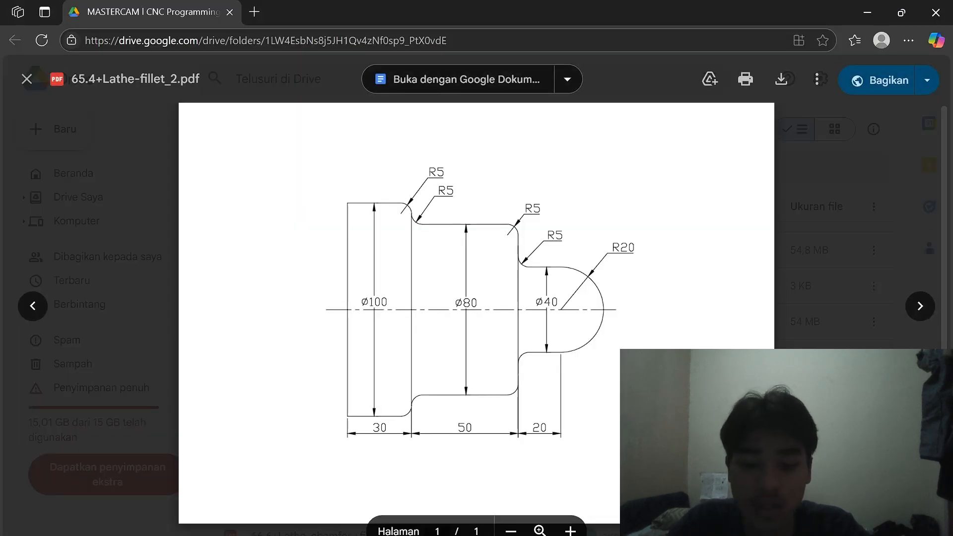
left_click(569, 514)
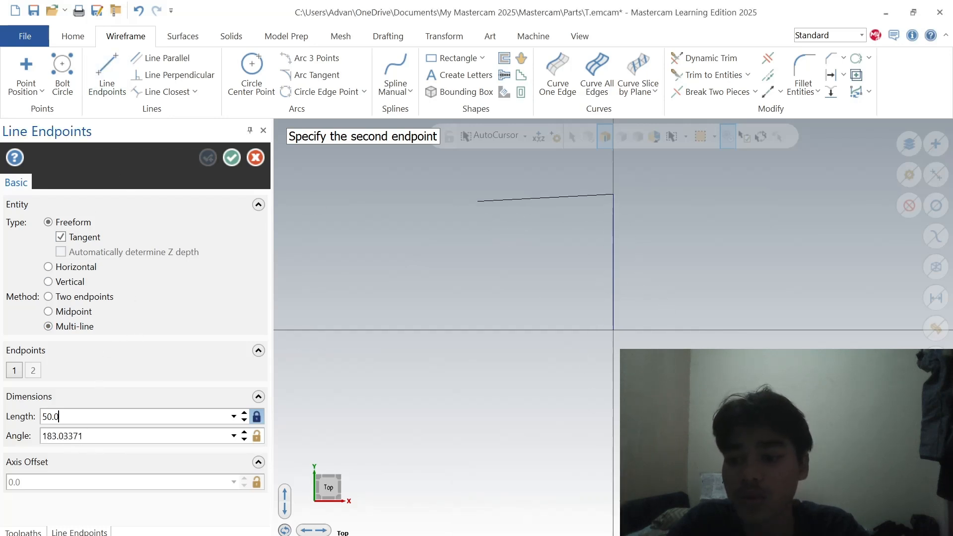
double_click(59, 417)
type("30")
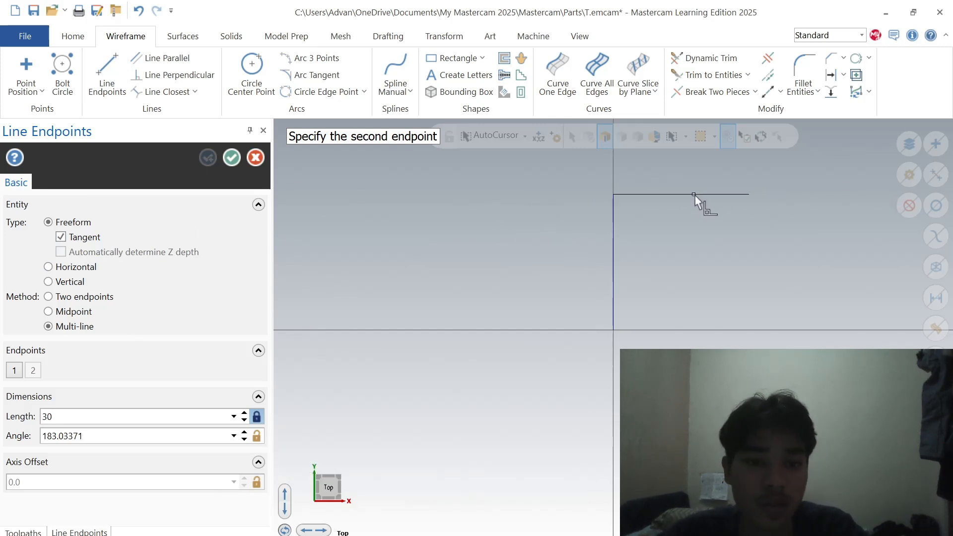
left_click(694, 195)
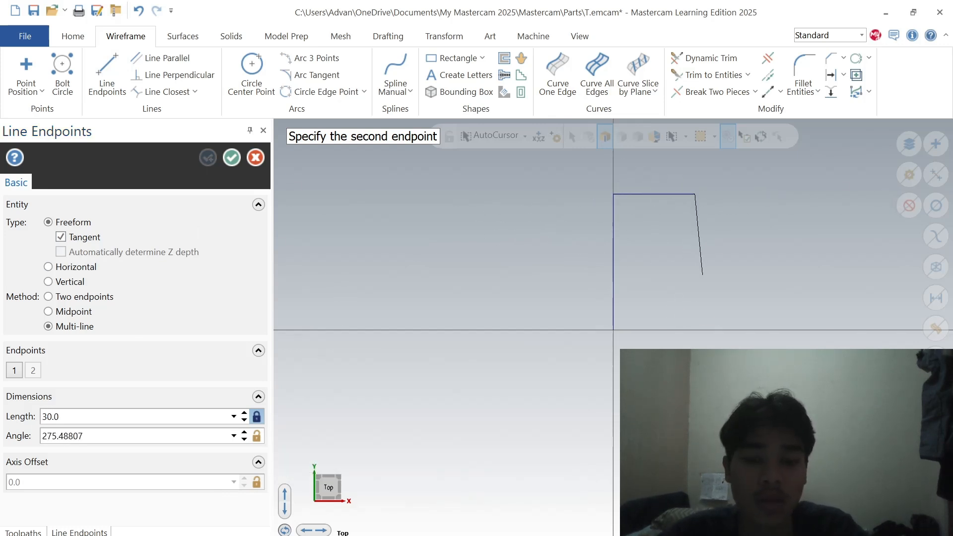
Step: Check the drawing, set the line length to 10 and try to draw a vertical line down from the horizontal line's free end
key("alt+Tab")
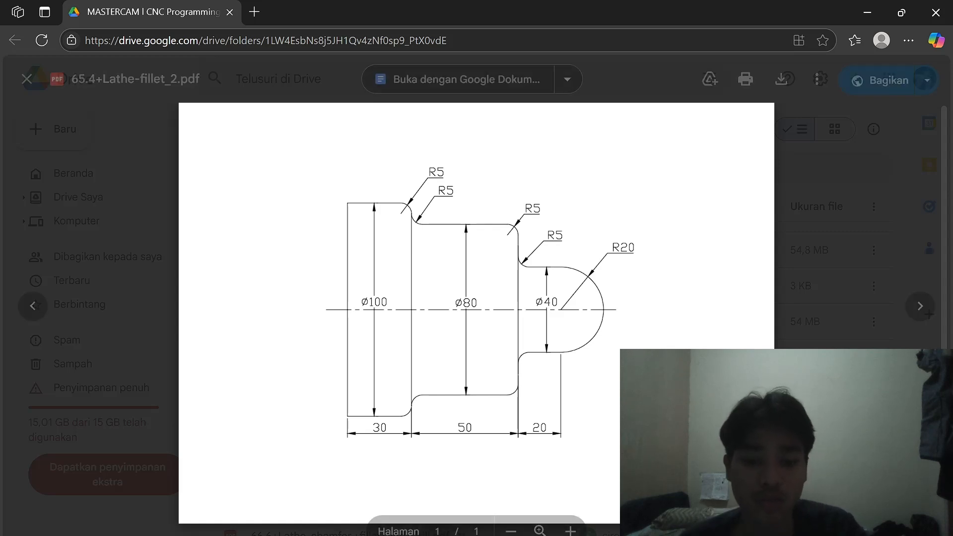
key("alt+Tab")
left_click_drag(70, 416, 20, 417)
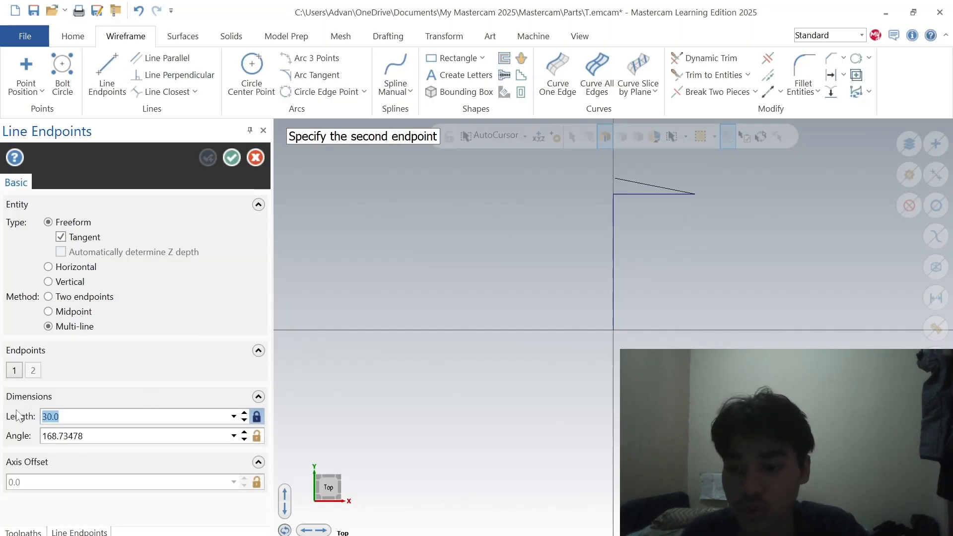
type("10")
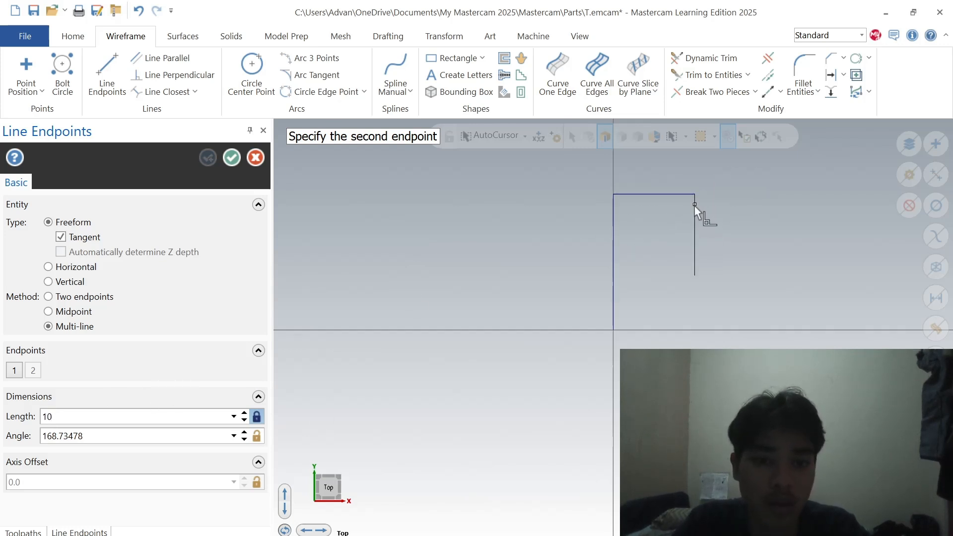
left_click(693, 214)
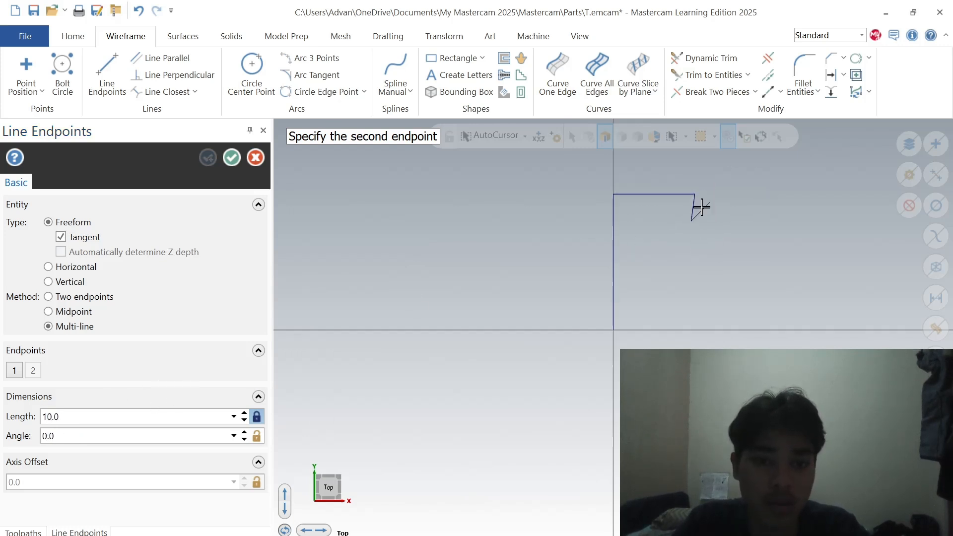
Step: Delete the slanted line of length 10 and redraw it vertically downward from the free end of the horizontal line
left_click(259, 162)
left_click(259, 162)
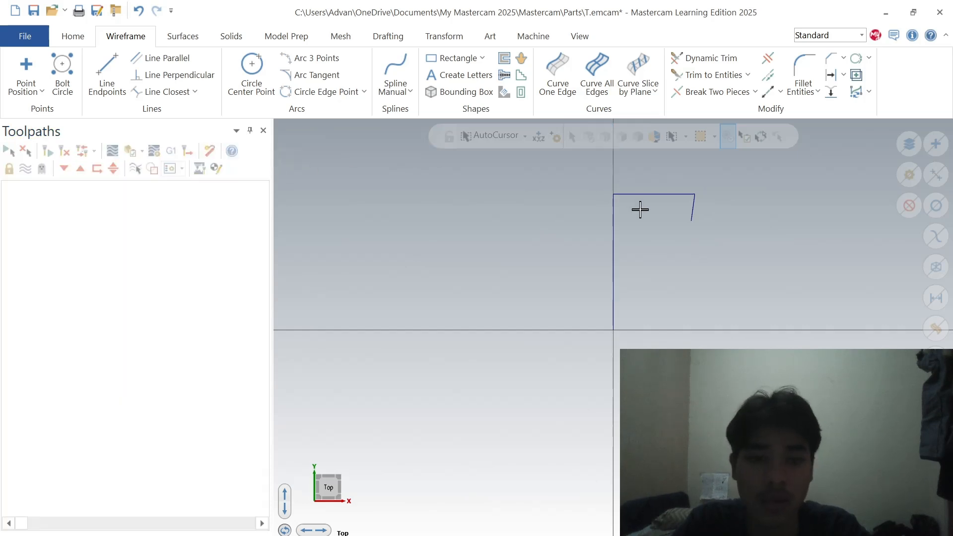
left_click(692, 209)
key("Delete")
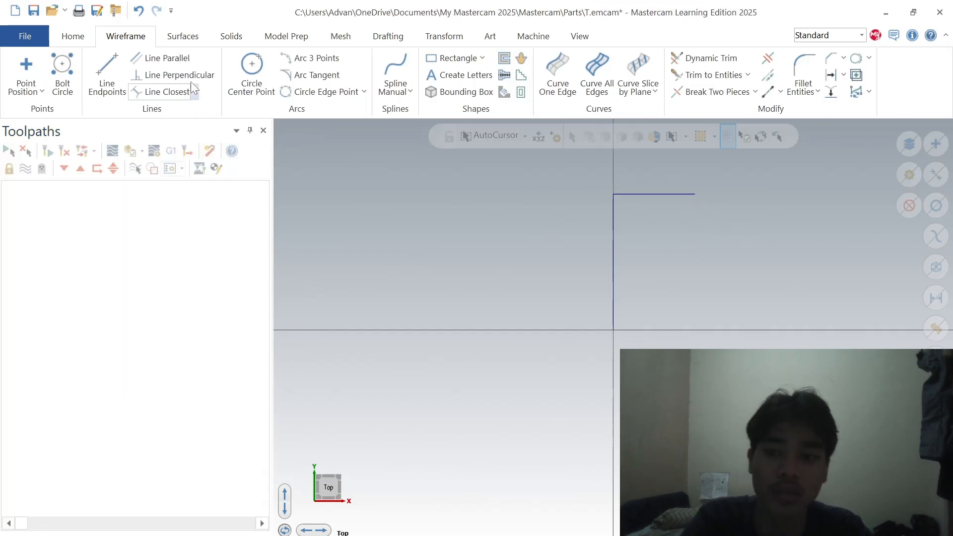
left_click(109, 65)
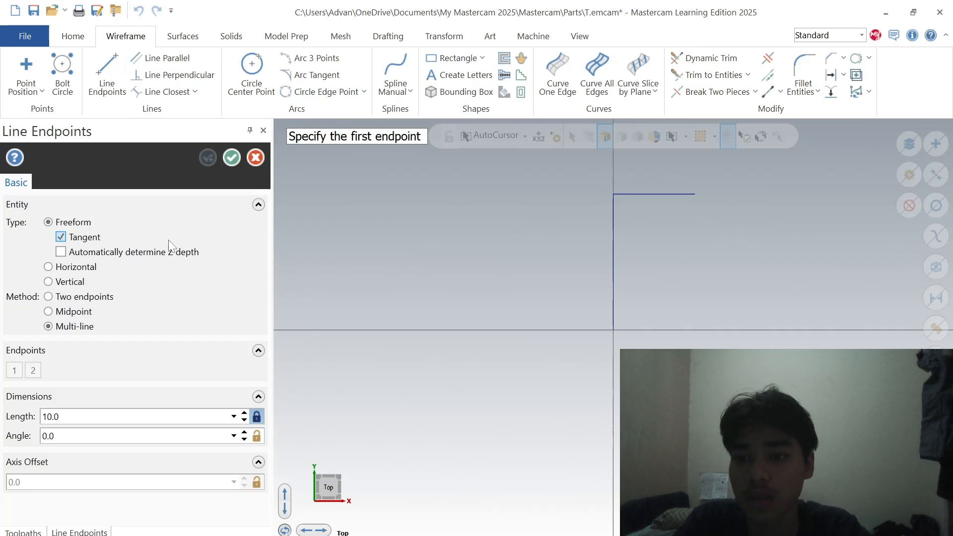
left_click(695, 193)
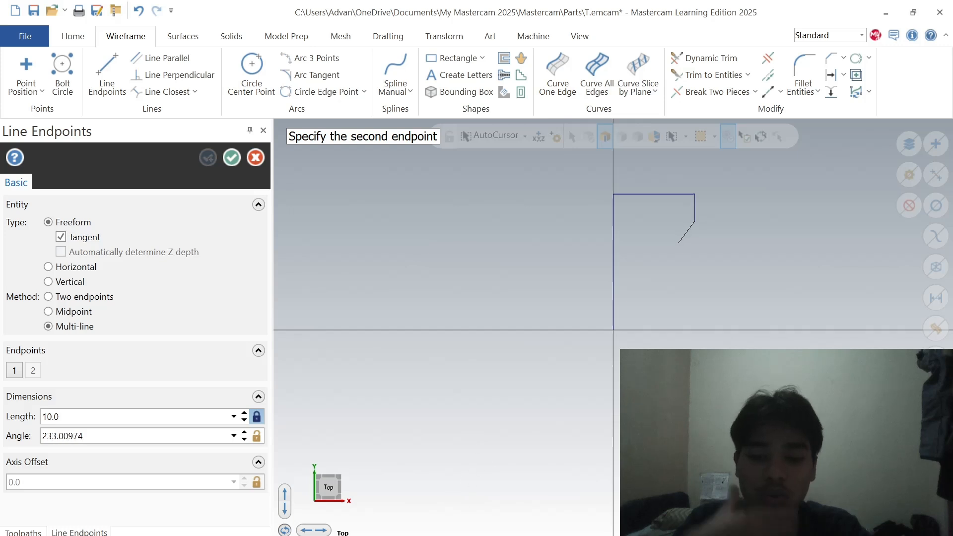
Step: Check the drawing, set the line length to 50 and try to draw a horizontal line from the short vertical line's lower end
key("alt+Tab")
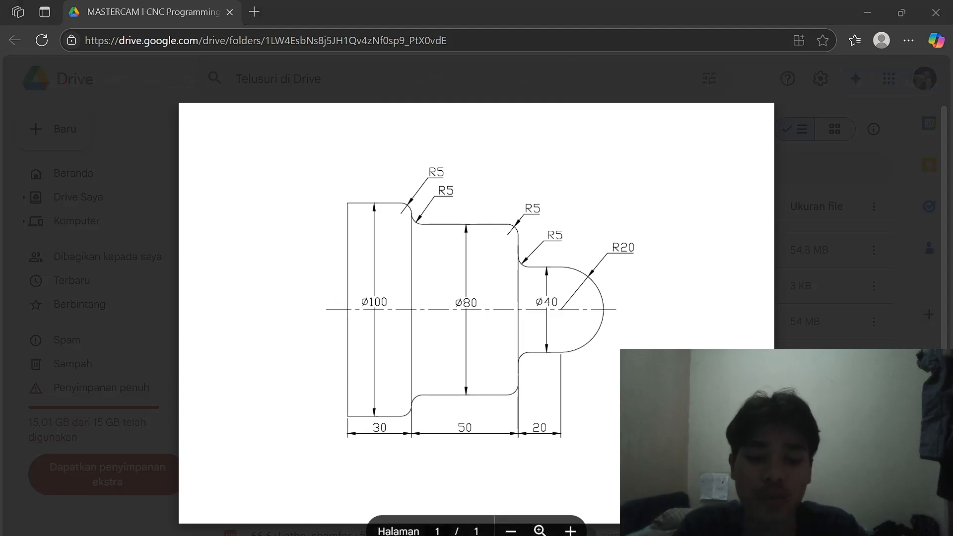
key("alt+Tab")
left_click_drag(65, 417, 22, 418)
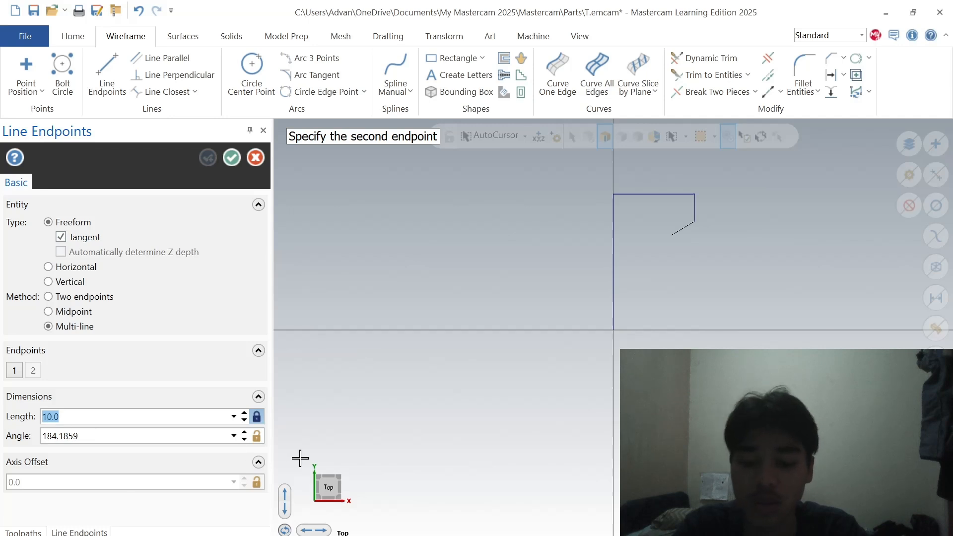
type("50")
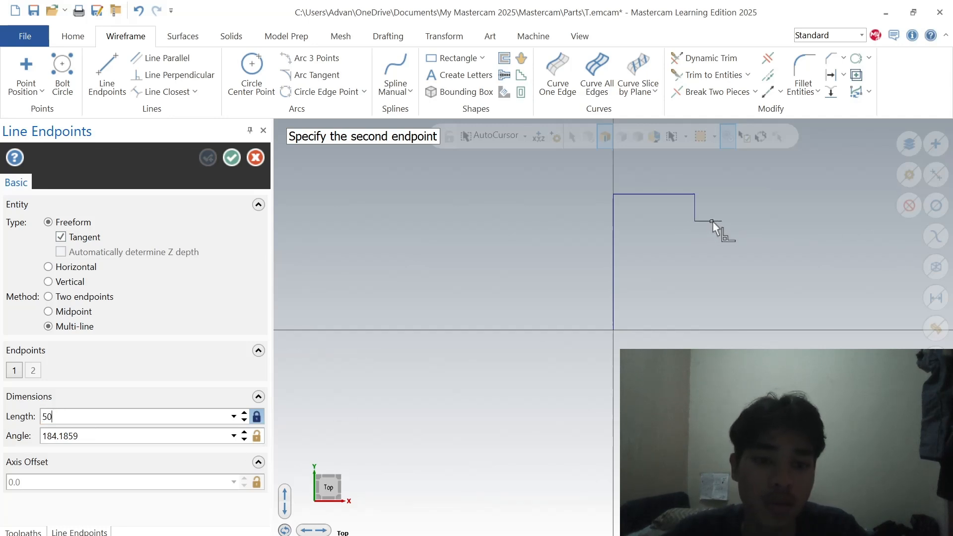
key("Return")
left_click(784, 217)
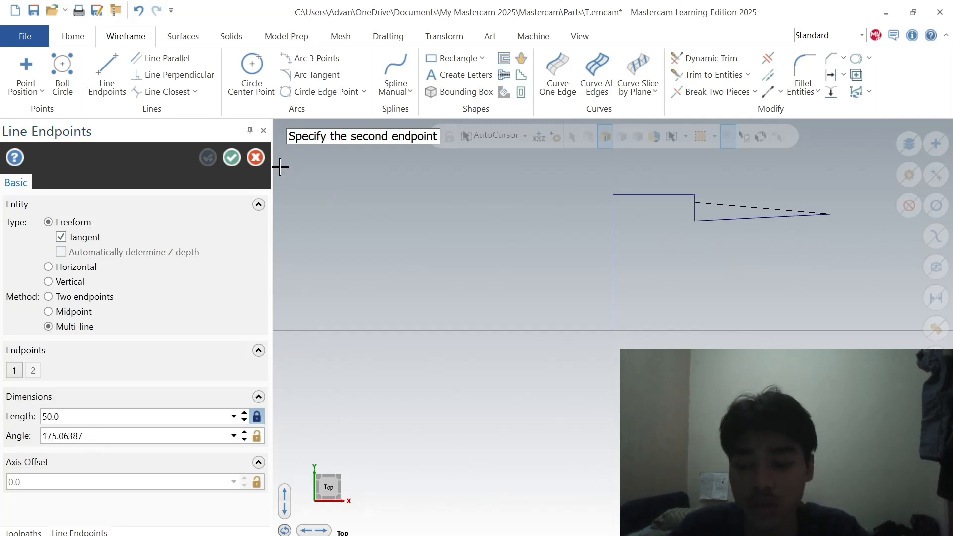
Step: Delete the slanted line of length 50 and redraw it horizontally in positive X from the short vertical line's lower end
left_click(256, 157)
left_click(774, 220)
key("Delete")
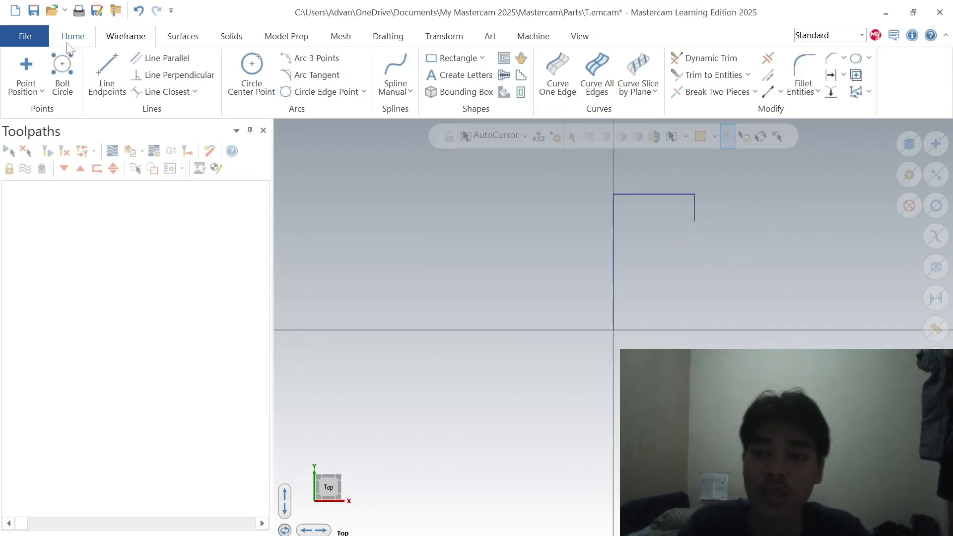
left_click(111, 70)
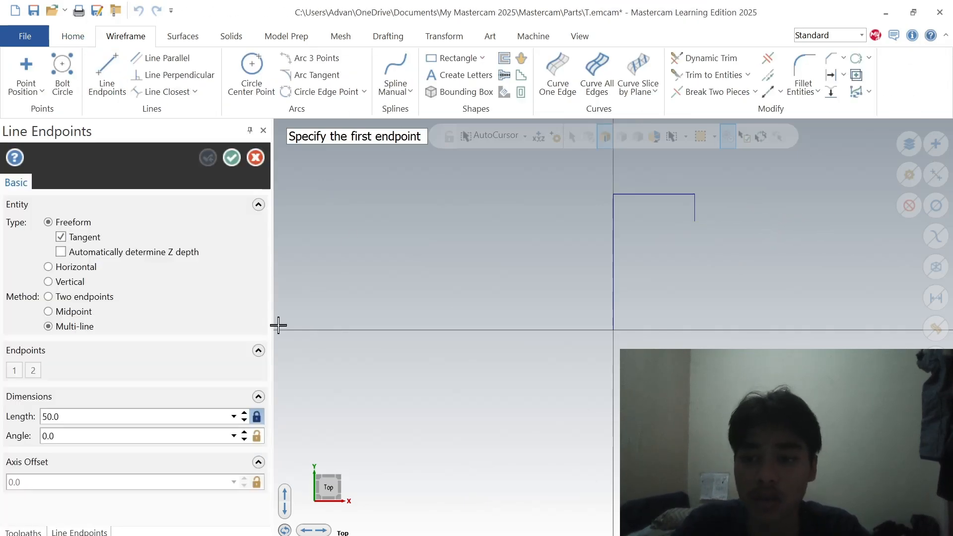
left_click(695, 222)
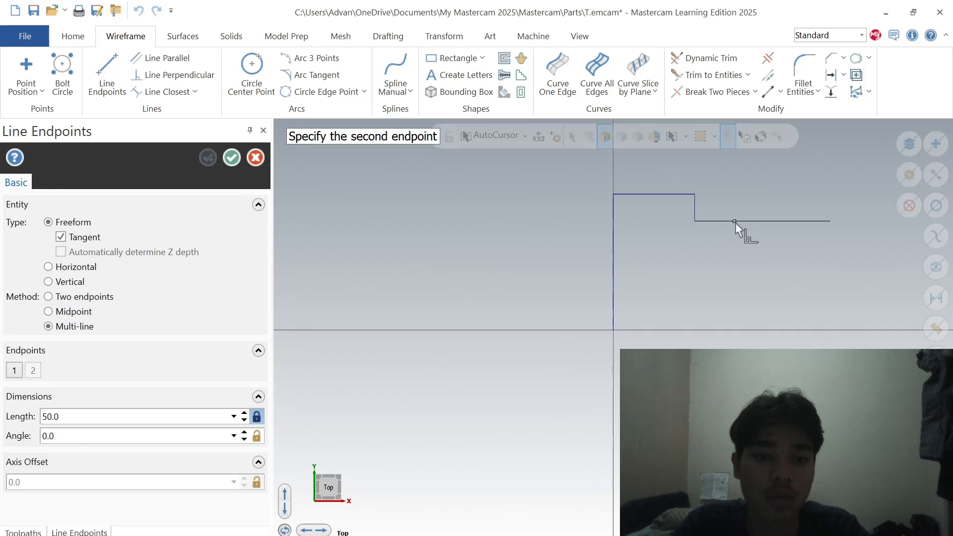
left_click(831, 220)
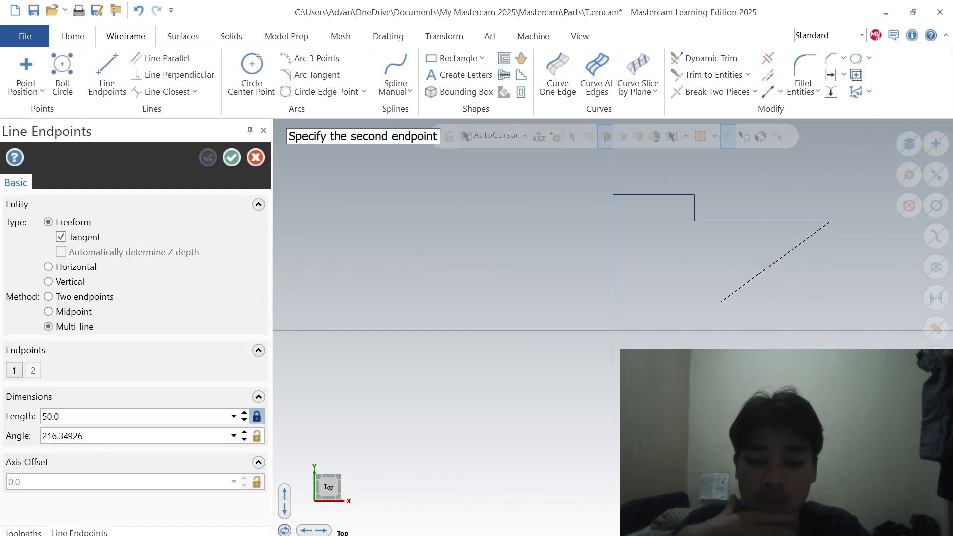
Step: Check the drawing, set the line length to 20 and try to draw a vertical line down from the second horizontal line's free end
key("alt+Tab")
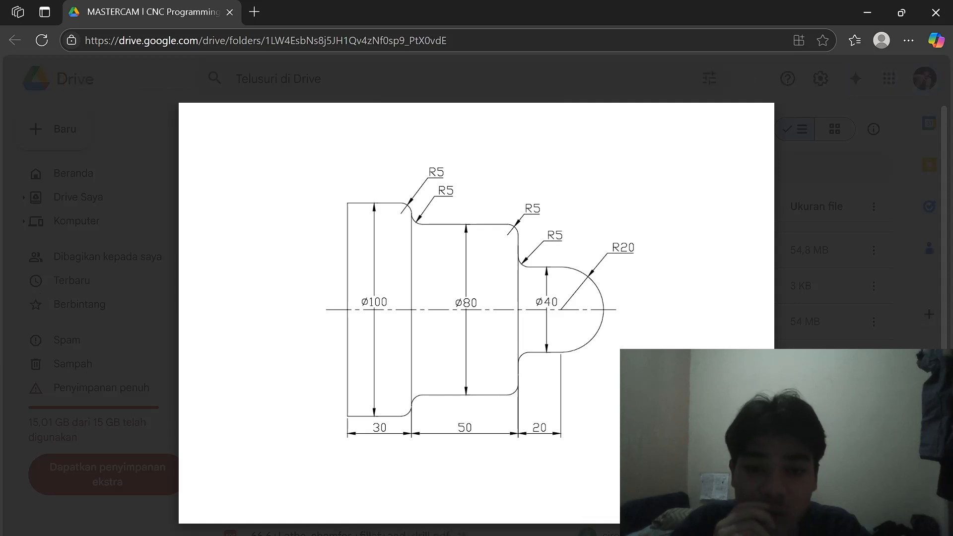
key("alt+Tab")
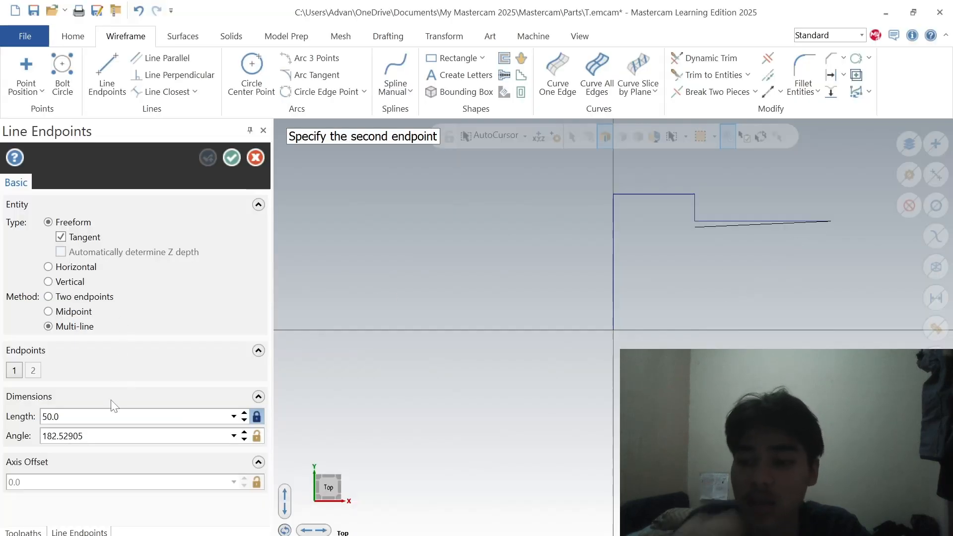
left_click(54, 416)
type("2")
type("0")
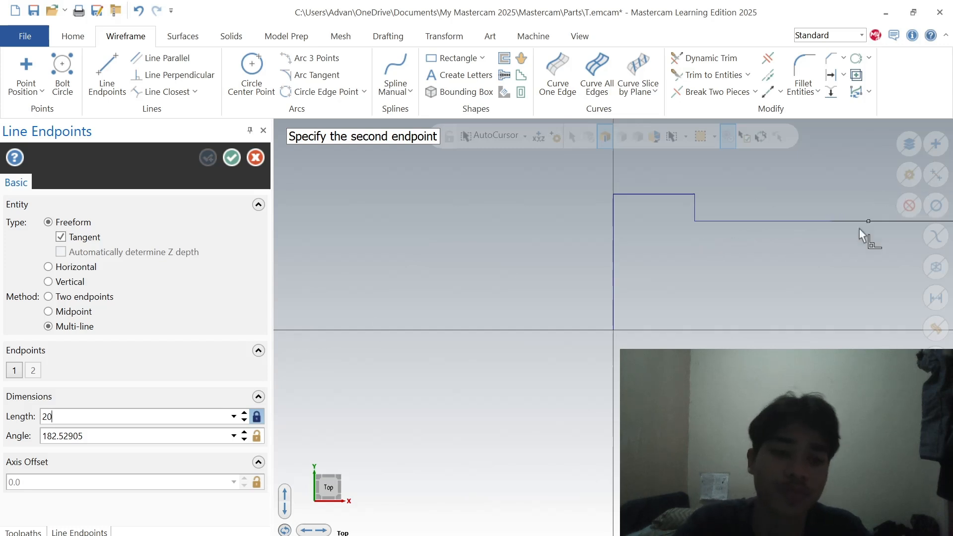
key("Return")
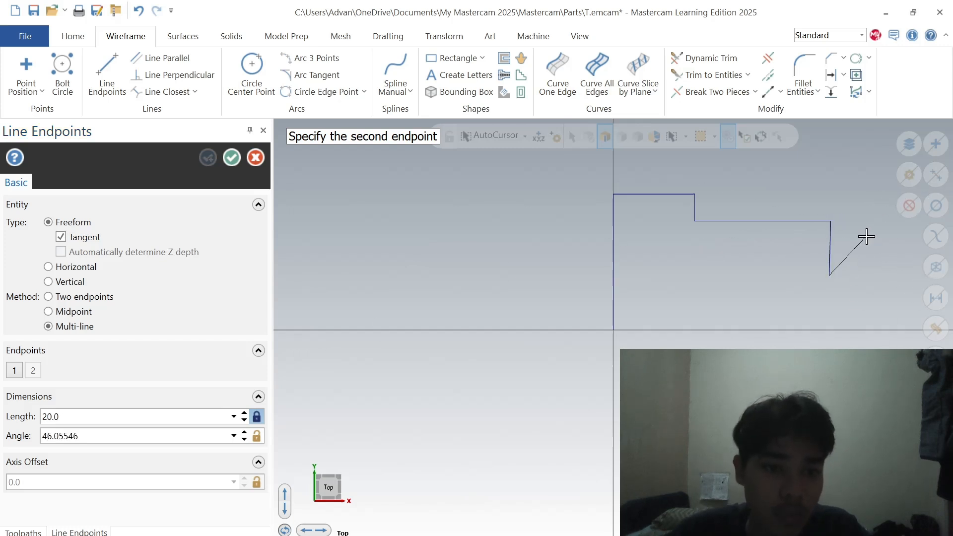
Step: Delete the slanted line of length 20 and redraw it vertically downward from the second horizontal line's free end
key("Escape")
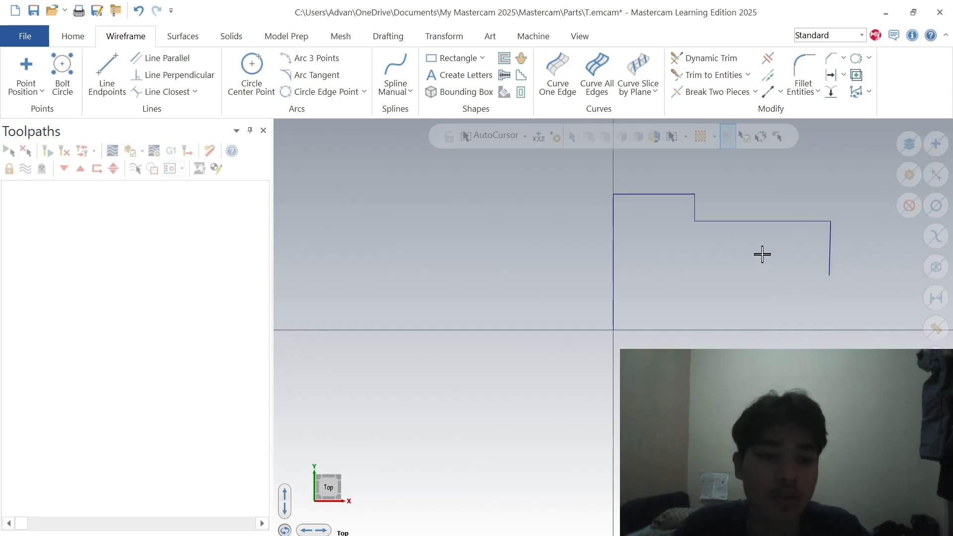
left_click(831, 251)
key("Delete")
left_click(106, 71)
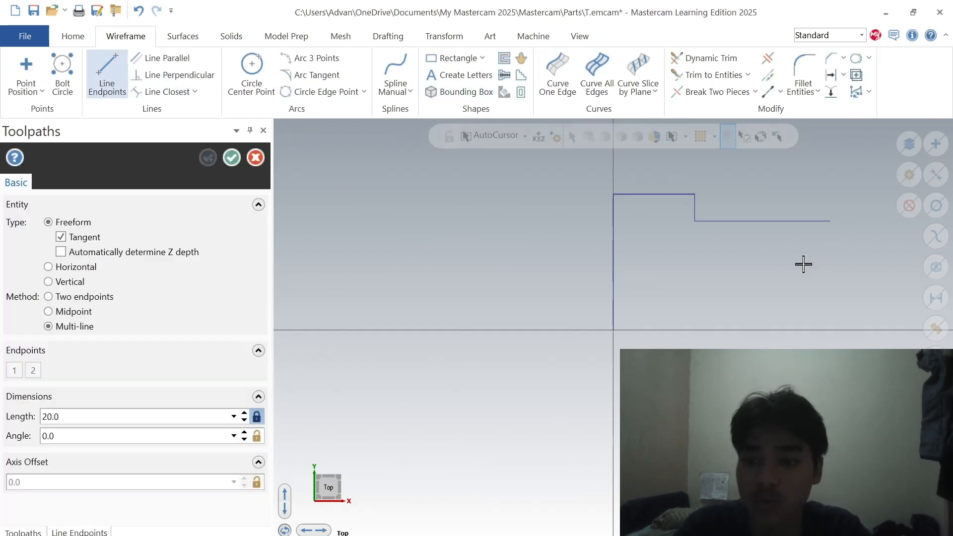
left_click(831, 221)
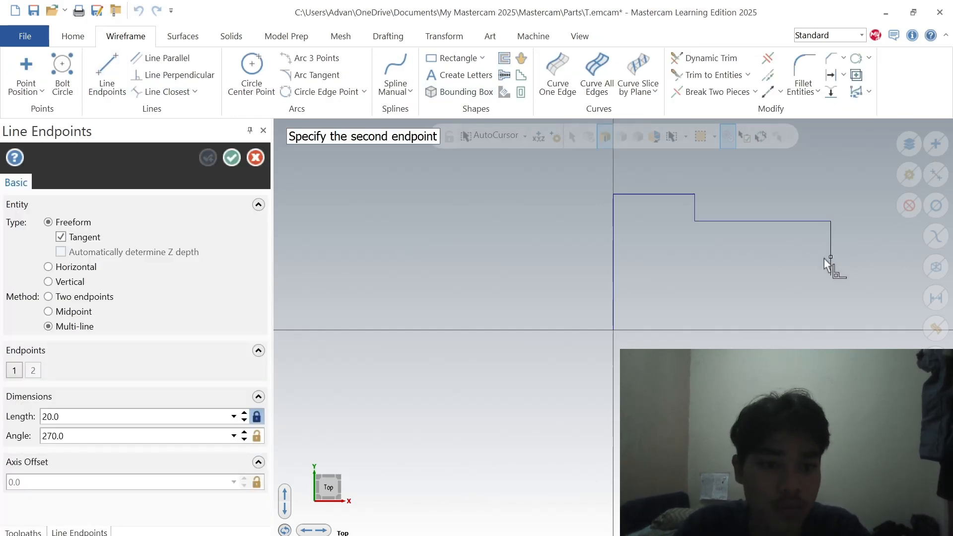
left_click(830, 255)
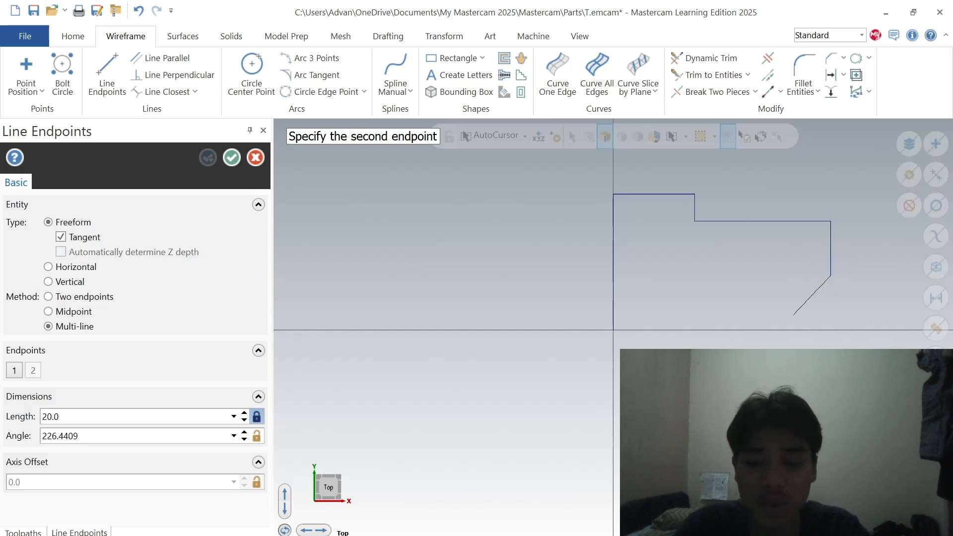
Step: Check the drawing and draw two consecutive horizontal lines of length 20 in positive X from the vertical line's lower end
key("alt+Tab")
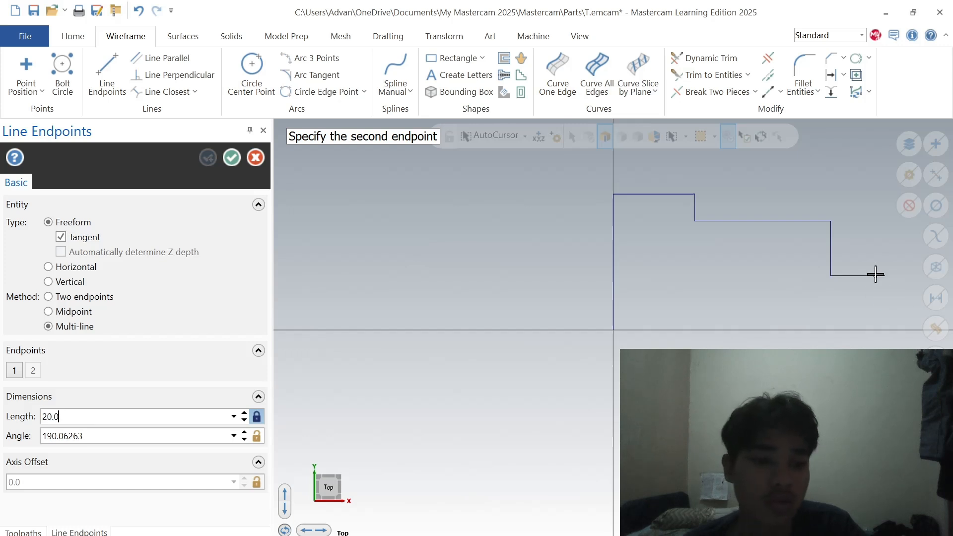
left_click(876, 275)
left_click(487, 535)
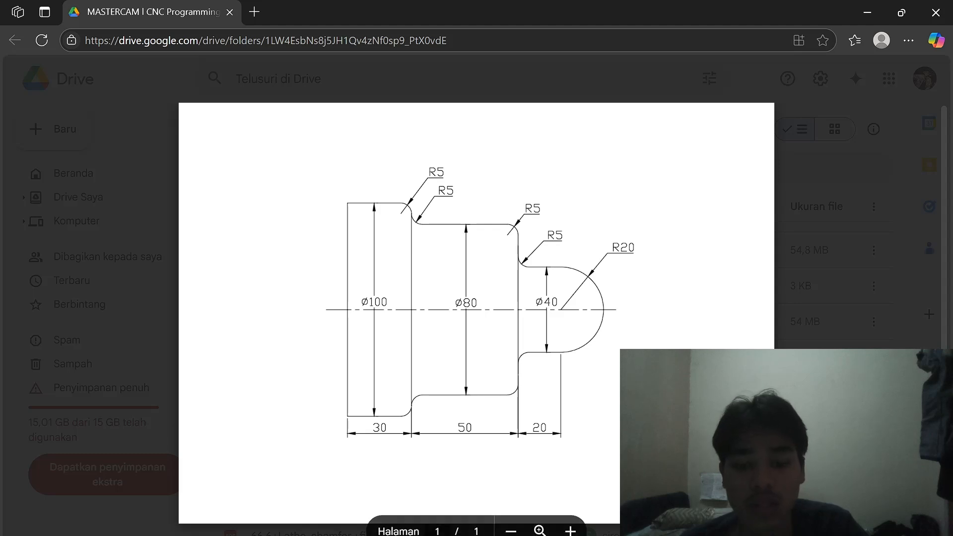
key("alt+Tab")
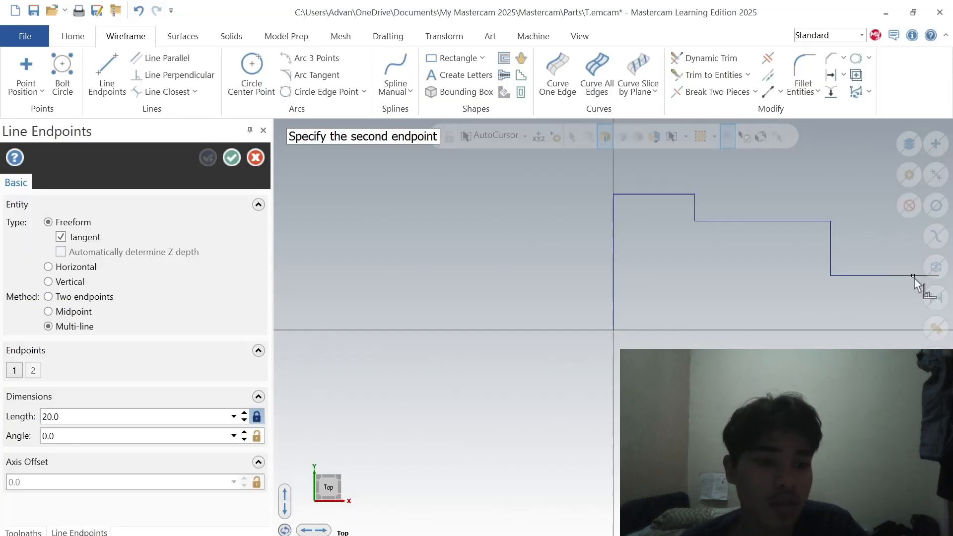
left_click(914, 277)
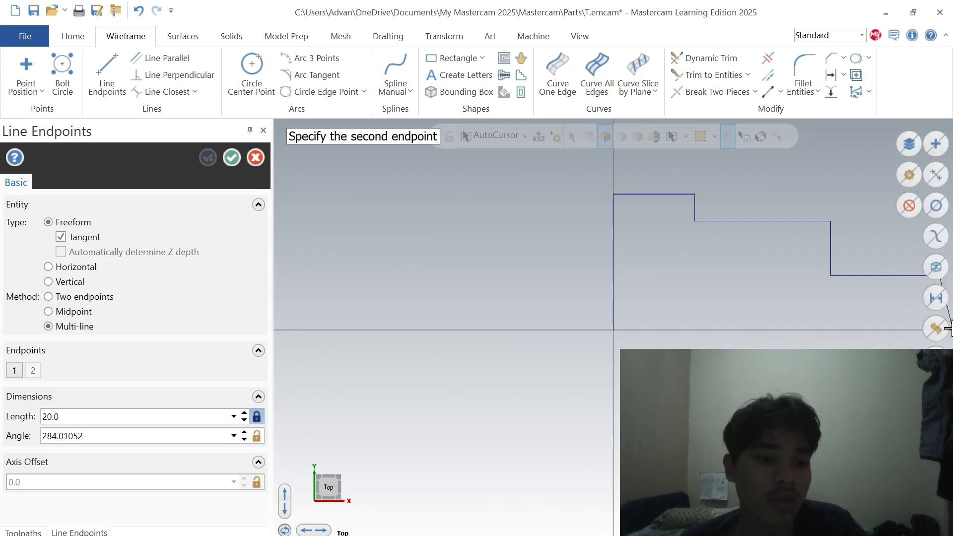
Step: Draw a vertical line of length 20 down to the axis from the last horizontal line's free end
scroll(854, 336, "up", 1)
scroll(852, 334, "down", 1)
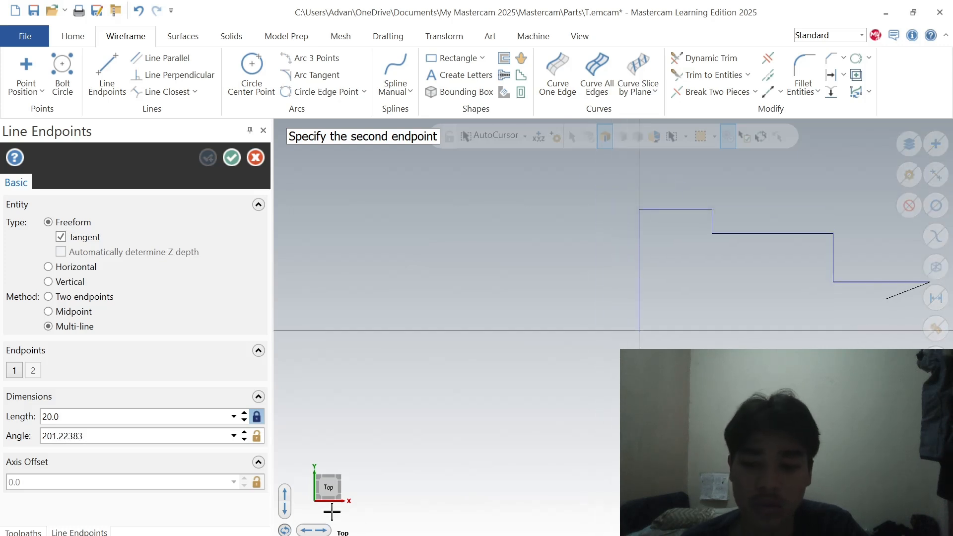
left_click(325, 530)
left_click(326, 530)
left_click(326, 530)
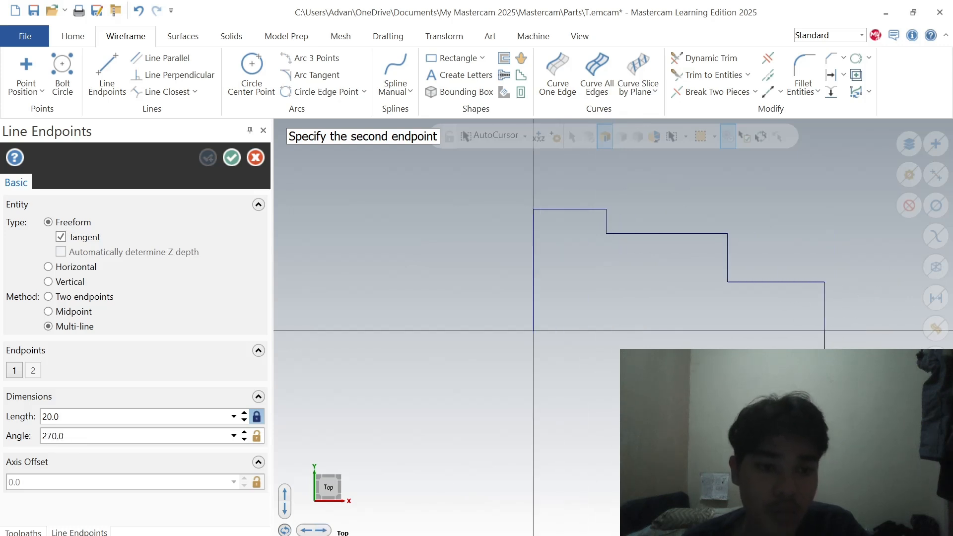
left_click(819, 314)
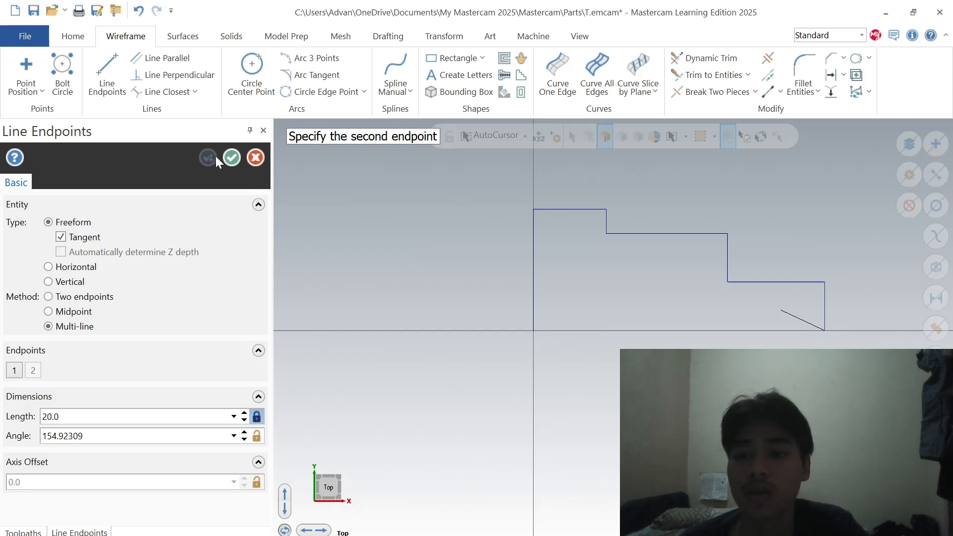
Step: Unlock the line length, try to close the profile along the axis to the origin, and delete that line
left_click(256, 416)
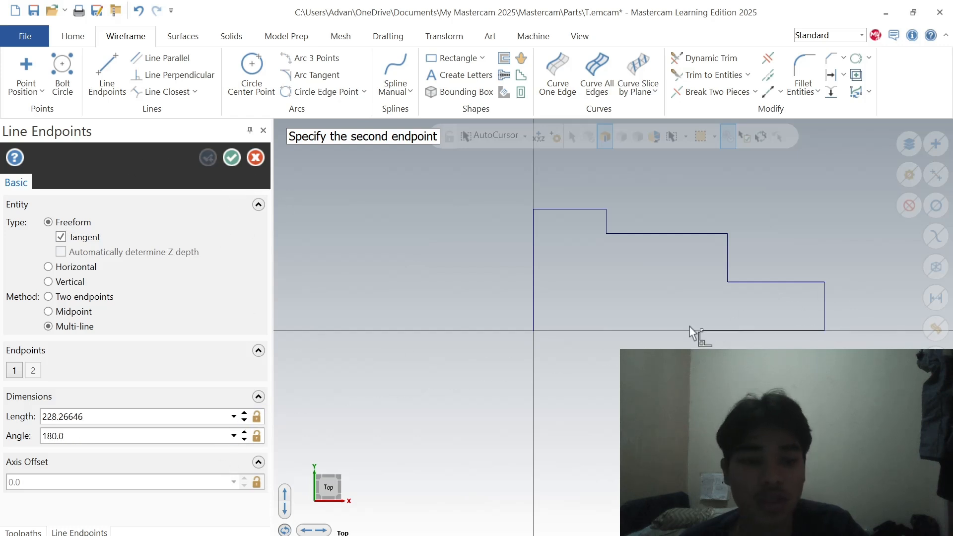
left_click(533, 330)
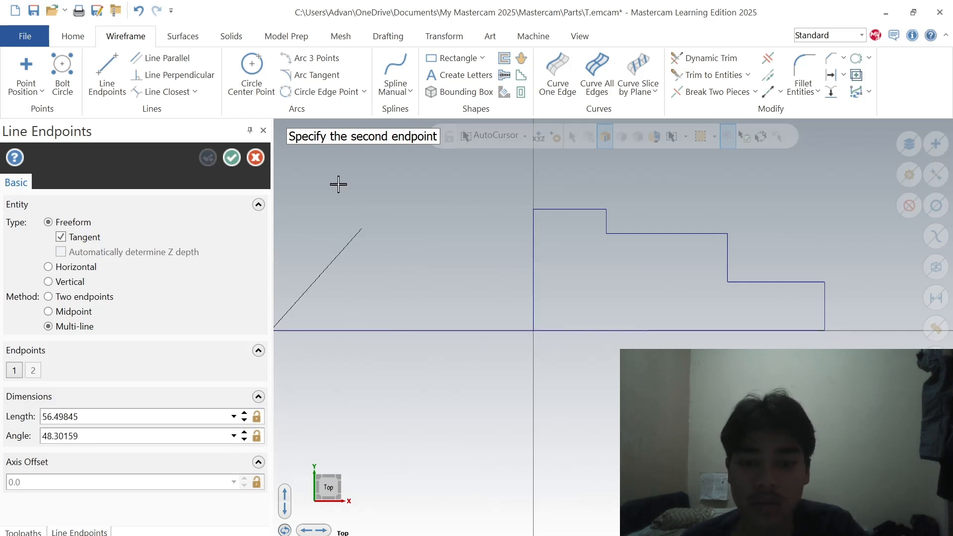
left_click(258, 159)
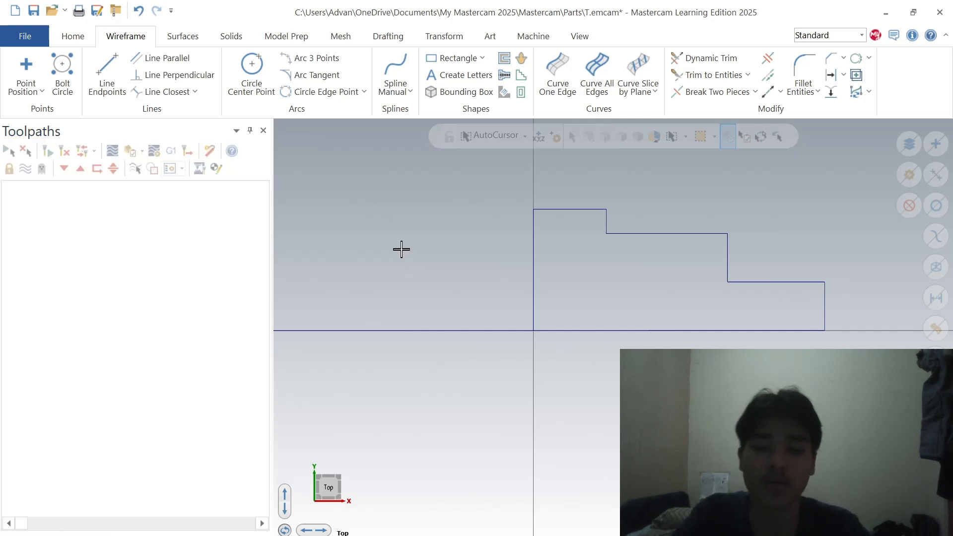
left_click(421, 326)
key("Escape")
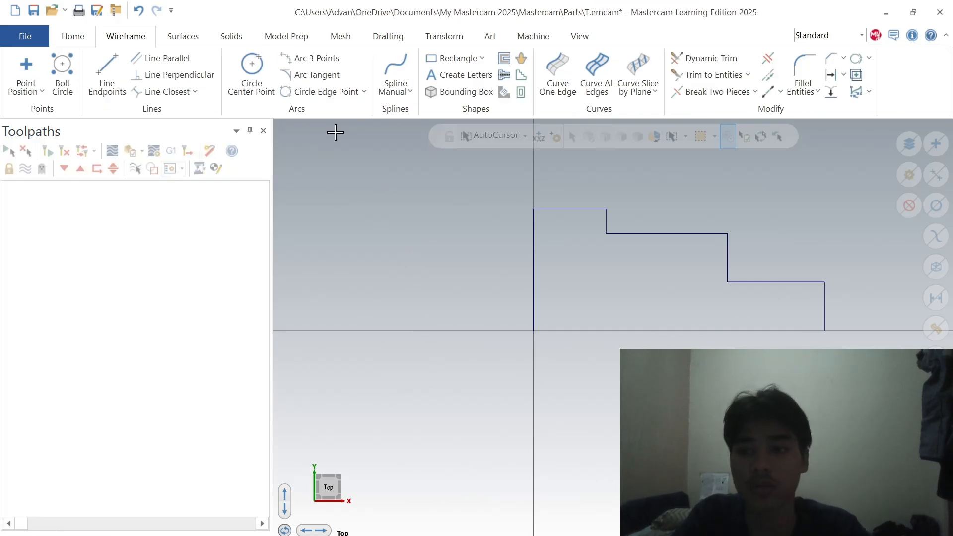
Step: Draw the closing line from the lower end of the last vertical line to the profile's lower corner at the origin
left_click(107, 75)
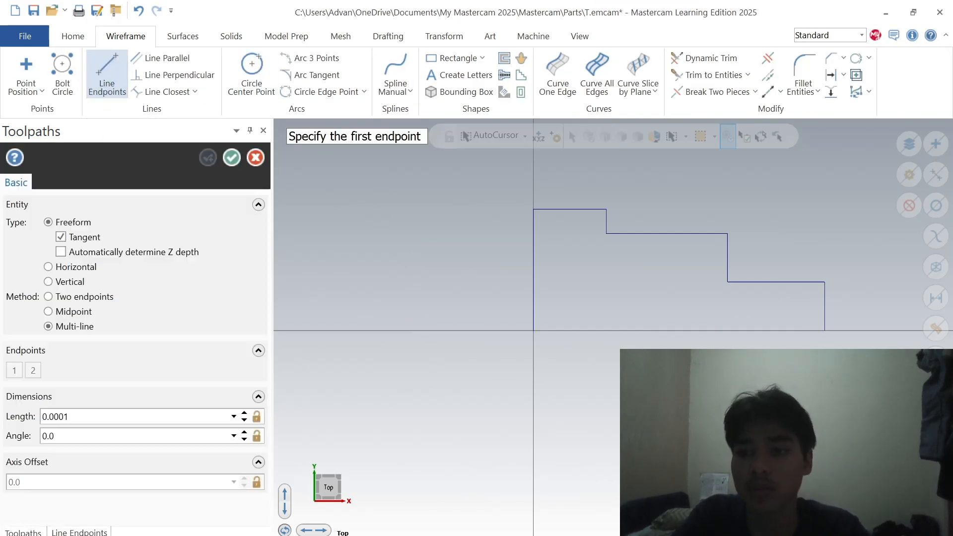
left_click(824, 330)
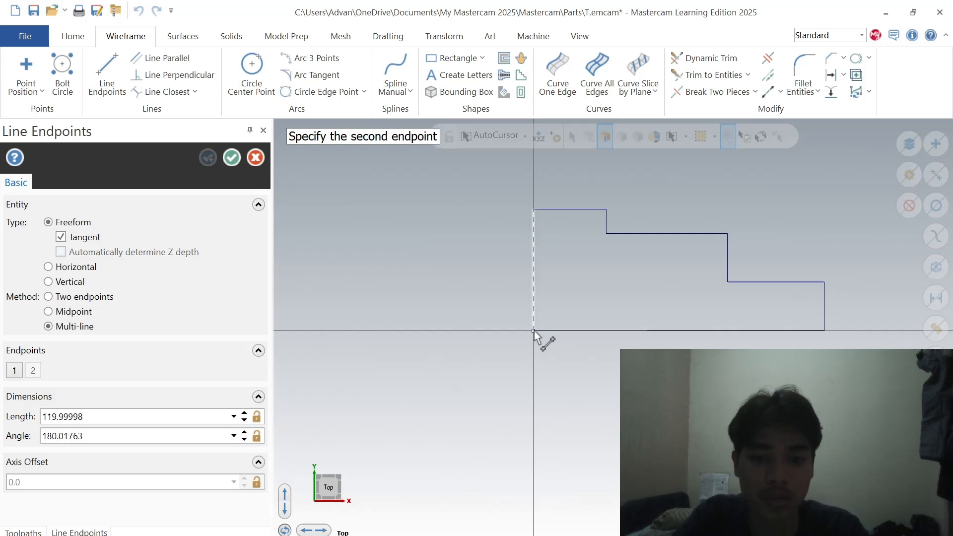
left_click(534, 331)
left_click(232, 158)
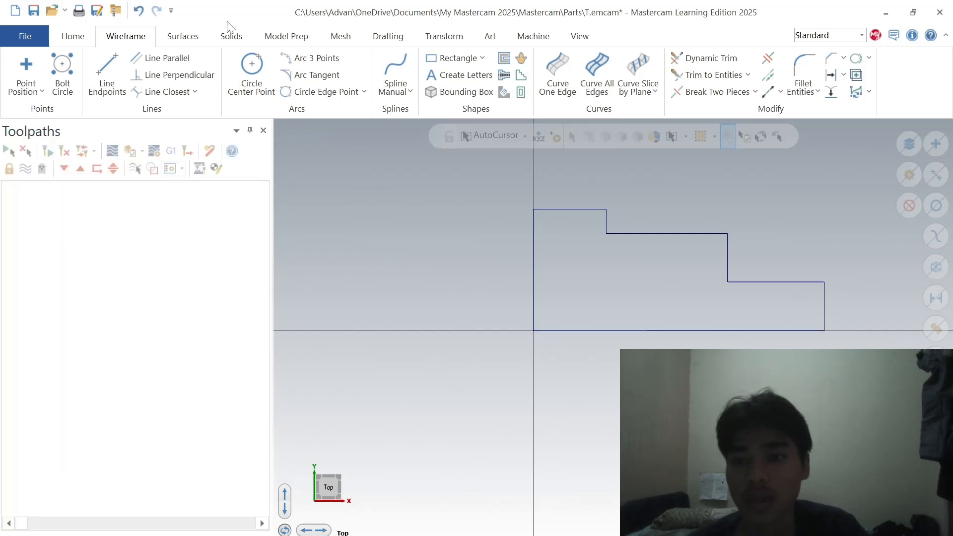
left_click(231, 36)
left_click(194, 55)
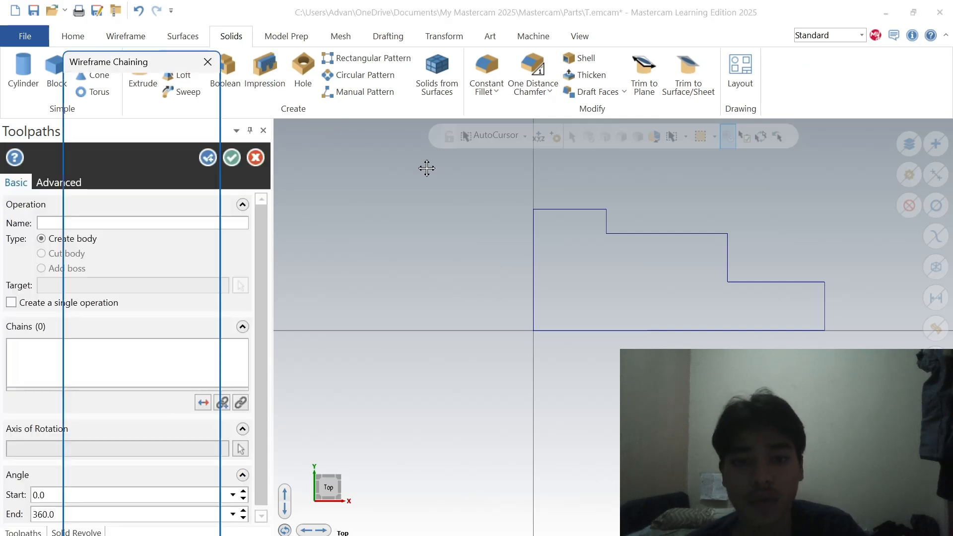
left_click(207, 62)
left_click(125, 36)
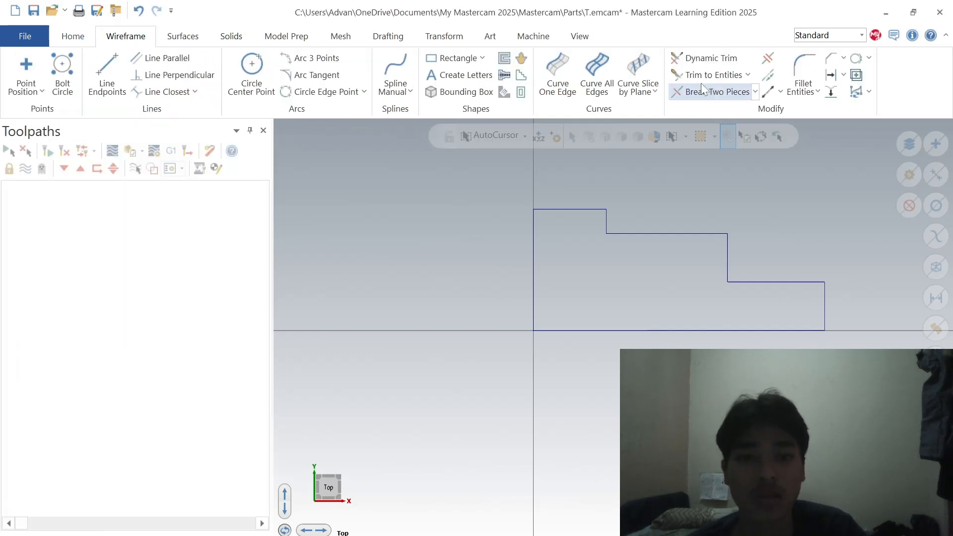
Step: Check the fillet radii in the drawing and fillet the outer and inner corners of the first shoulder with radius 5
left_click(803, 72)
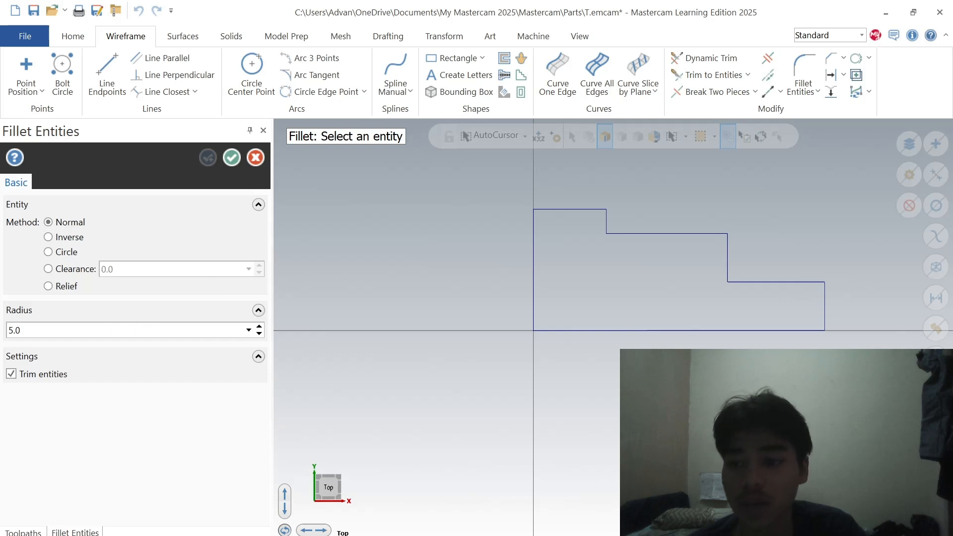
mouse_move(613, 535)
left_click(544, 535)
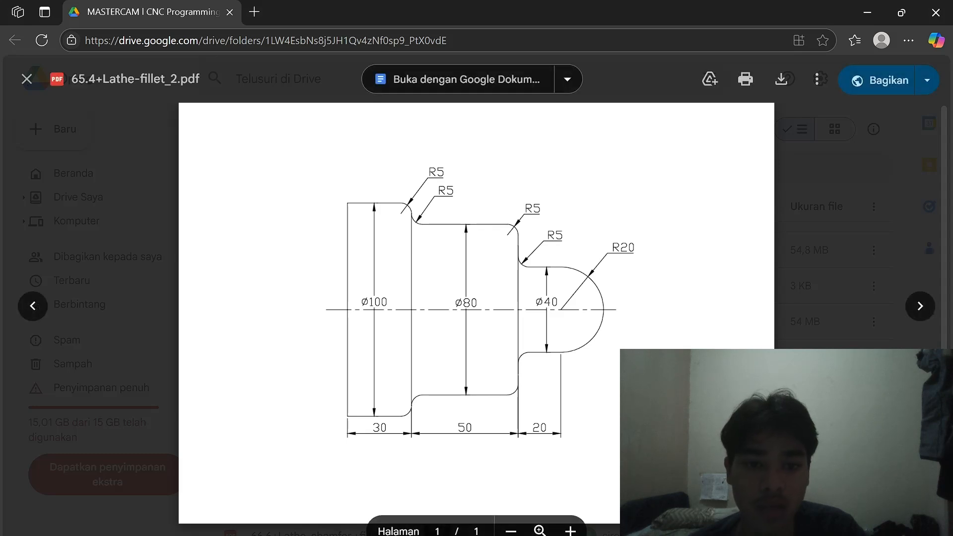
left_click(612, 535)
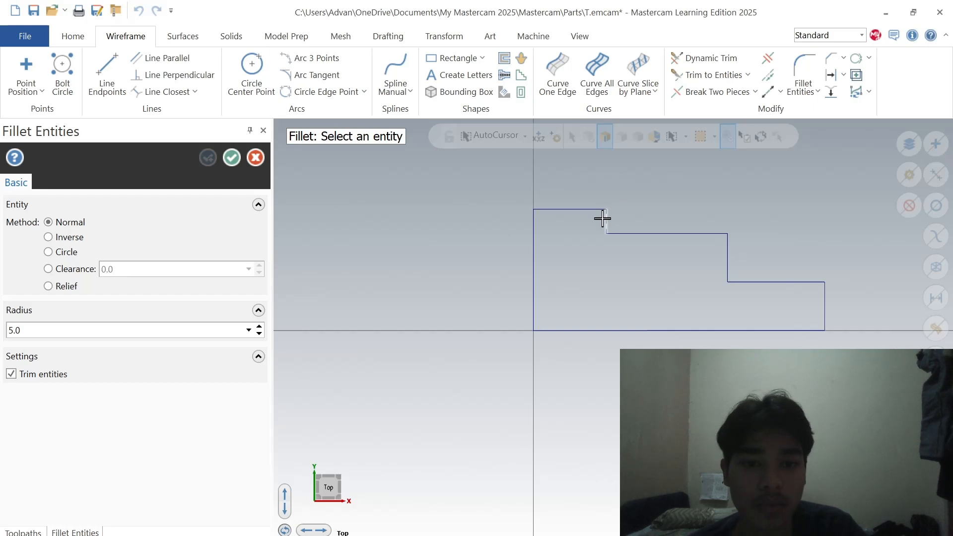
key("alt+Tab")
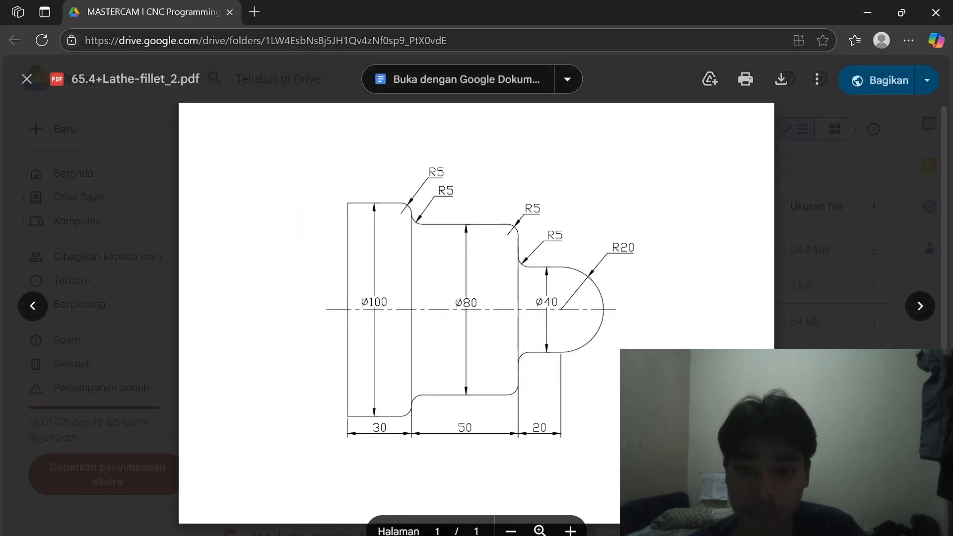
key("alt+Tab")
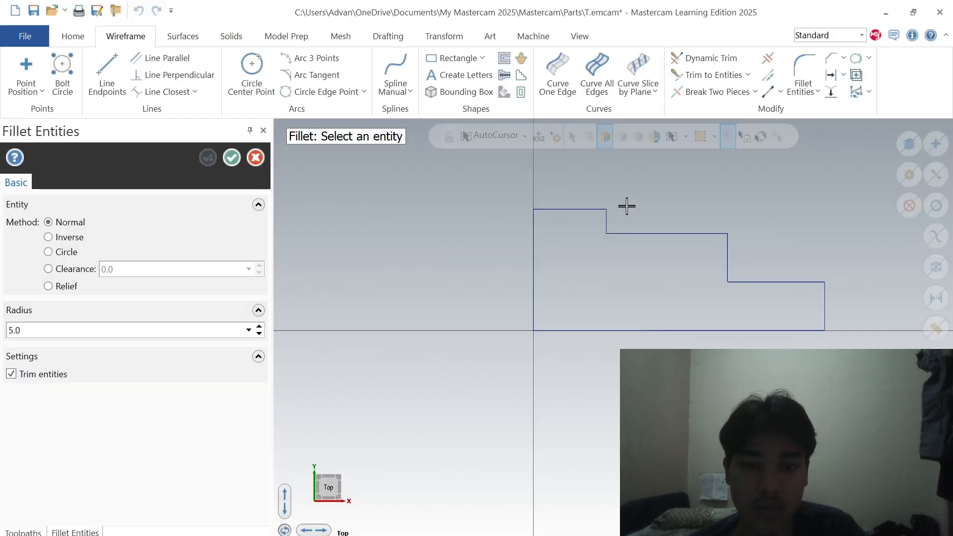
left_click(606, 211)
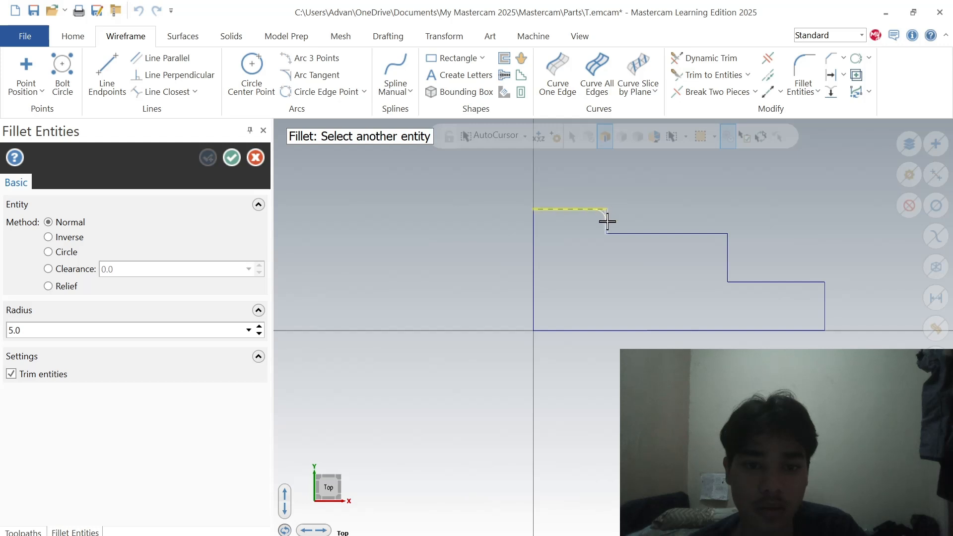
left_click(609, 218)
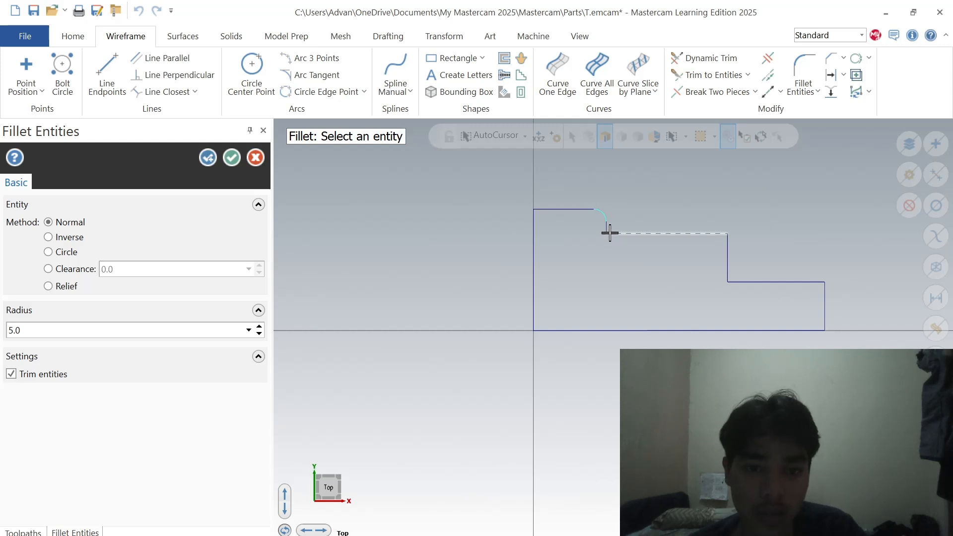
left_click(605, 229)
left_click(619, 233)
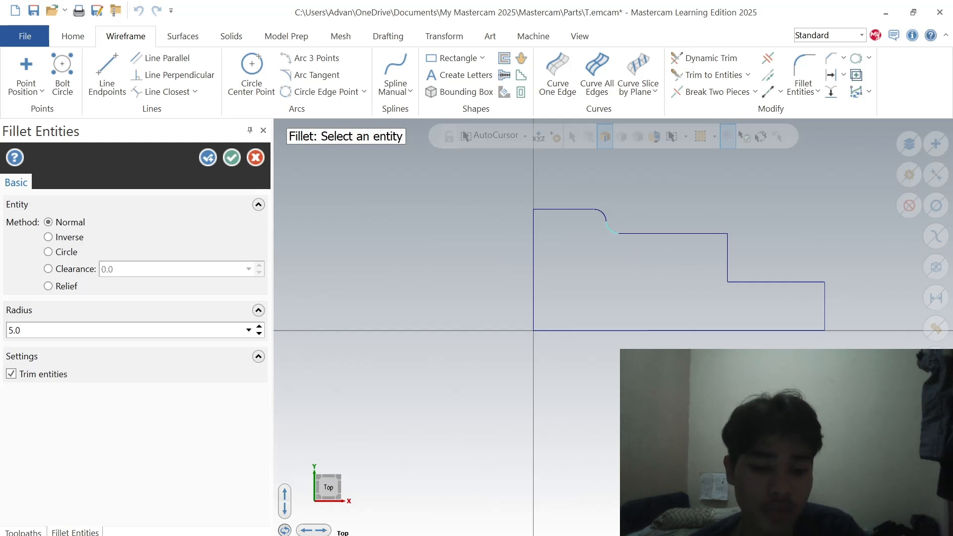
Step: Check the drawing again and fillet the outer and inner corners of the second shoulder with radius 5
key("alt+Tab")
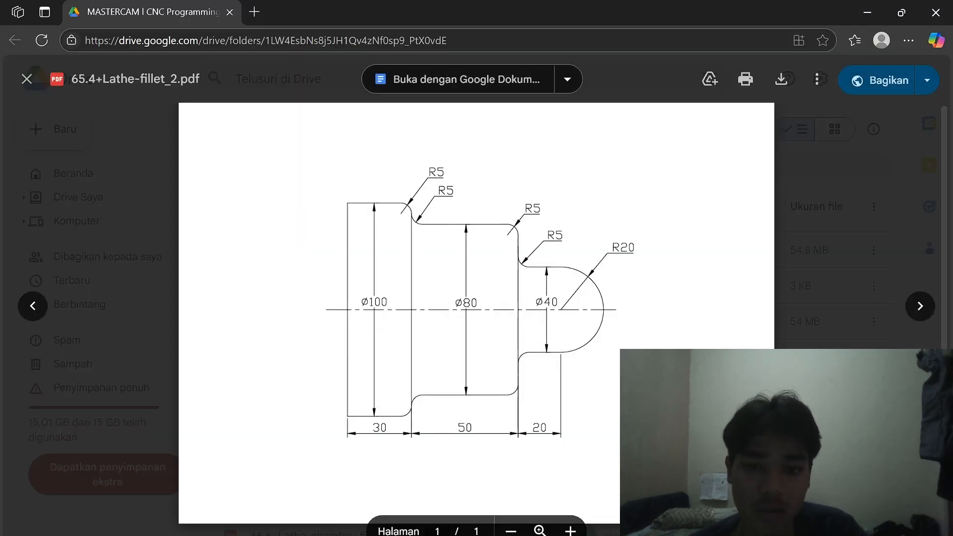
key("alt+Tab")
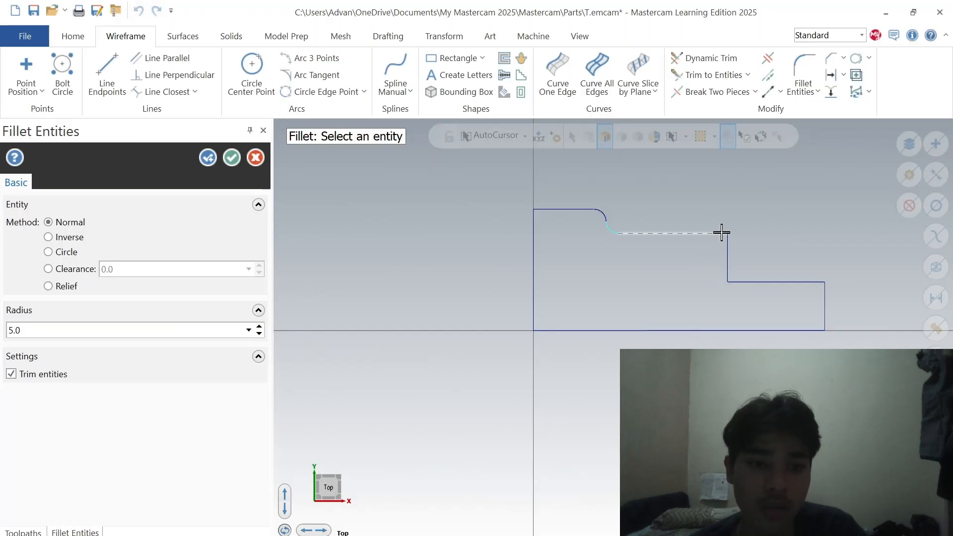
left_click(720, 233)
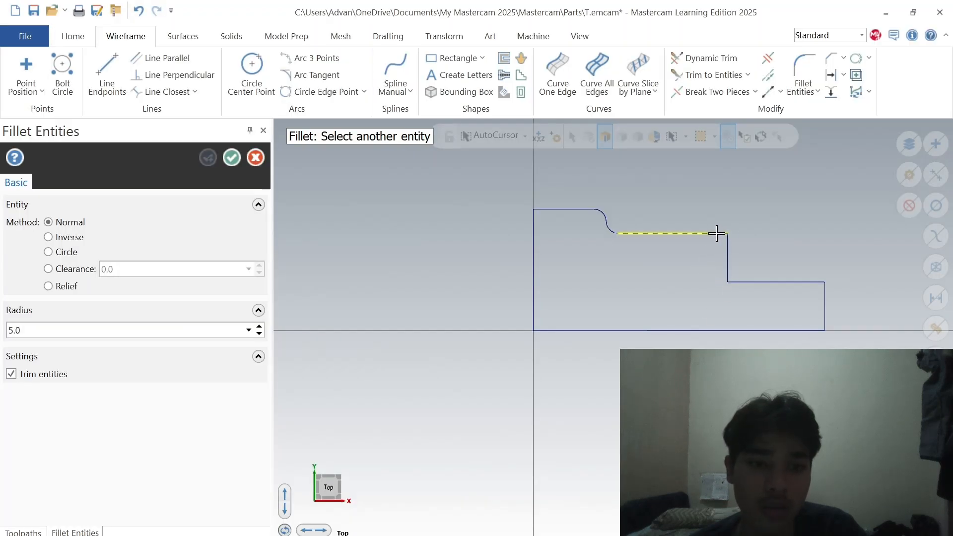
left_click(727, 263)
left_click(728, 272)
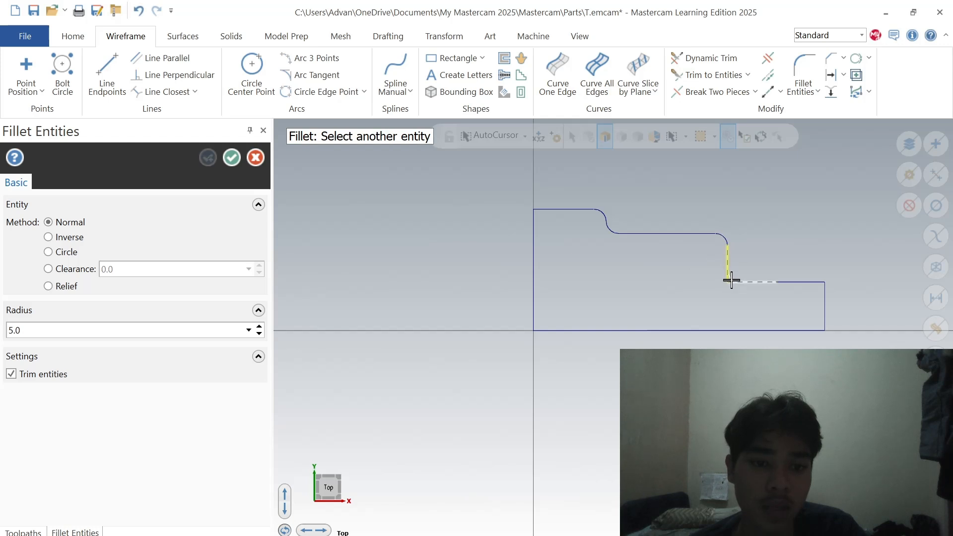
left_click(740, 282)
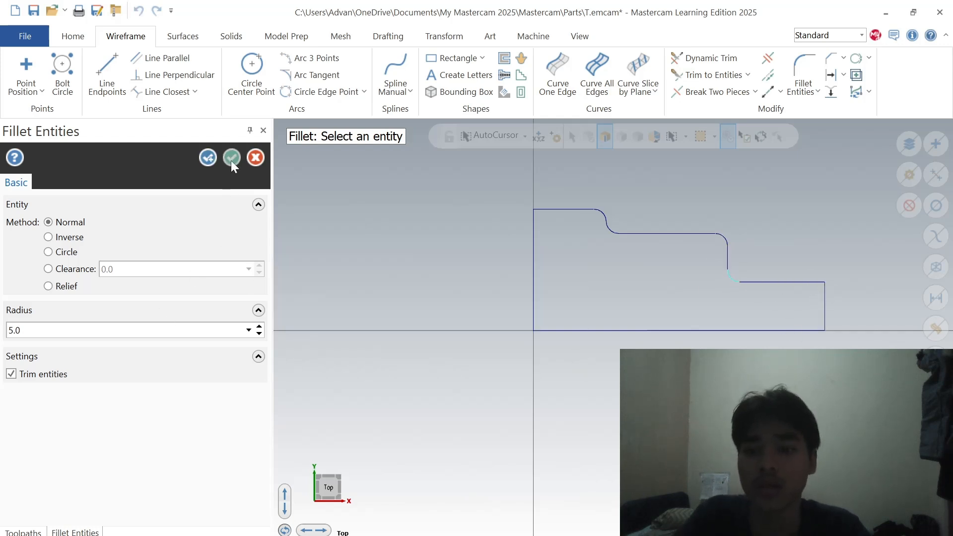
left_click(232, 157)
Step: Fillet the upper outer corner at the small-diameter end of the profile with radius 20
left_click(792, 67)
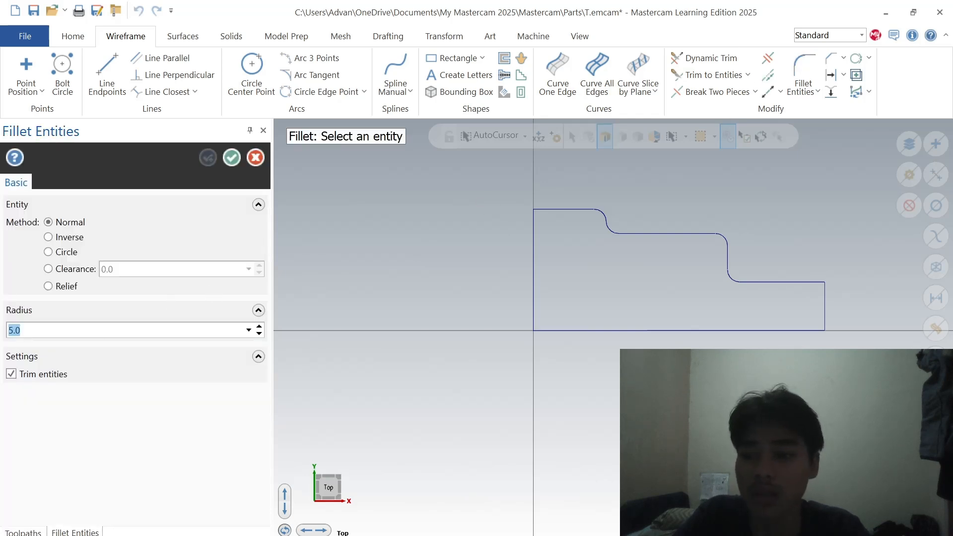
type("20")
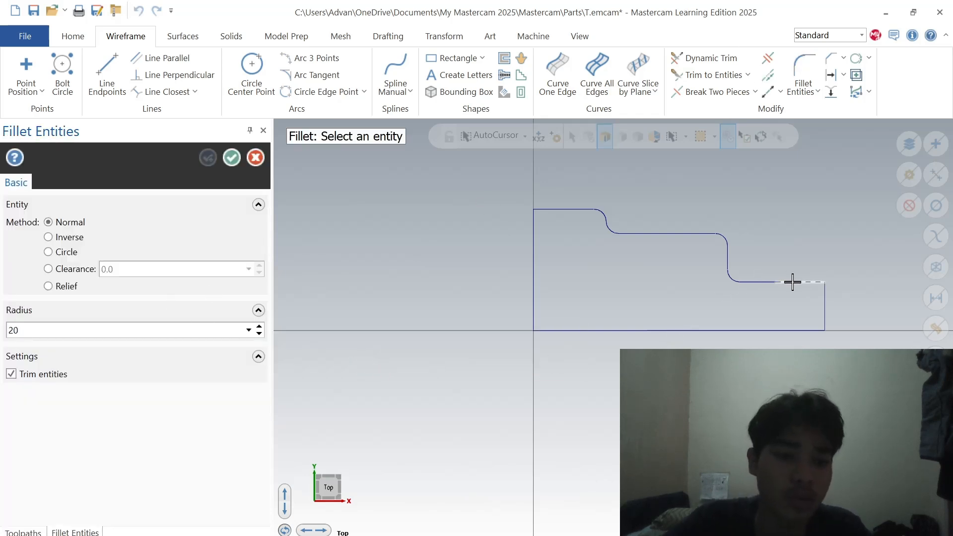
left_click(809, 282)
left_click(824, 314)
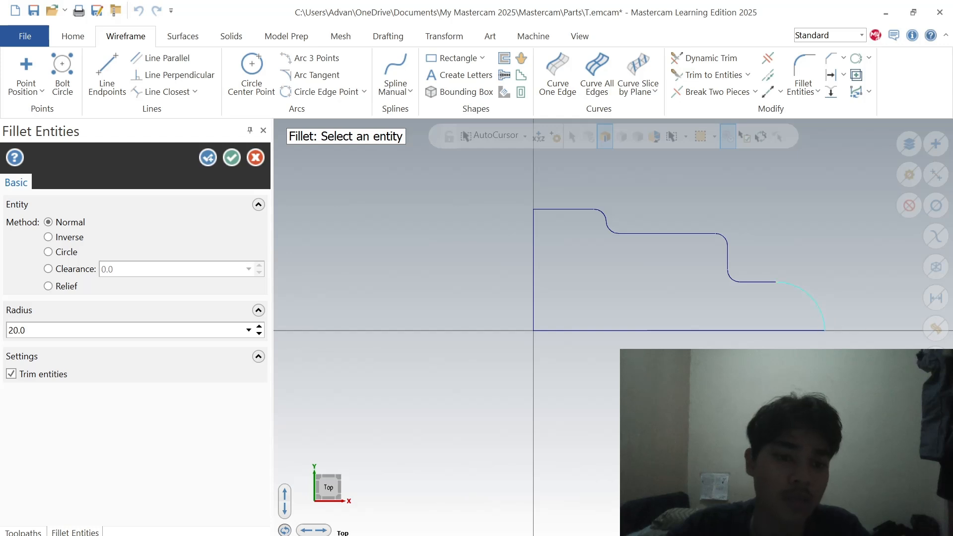
left_click(231, 159)
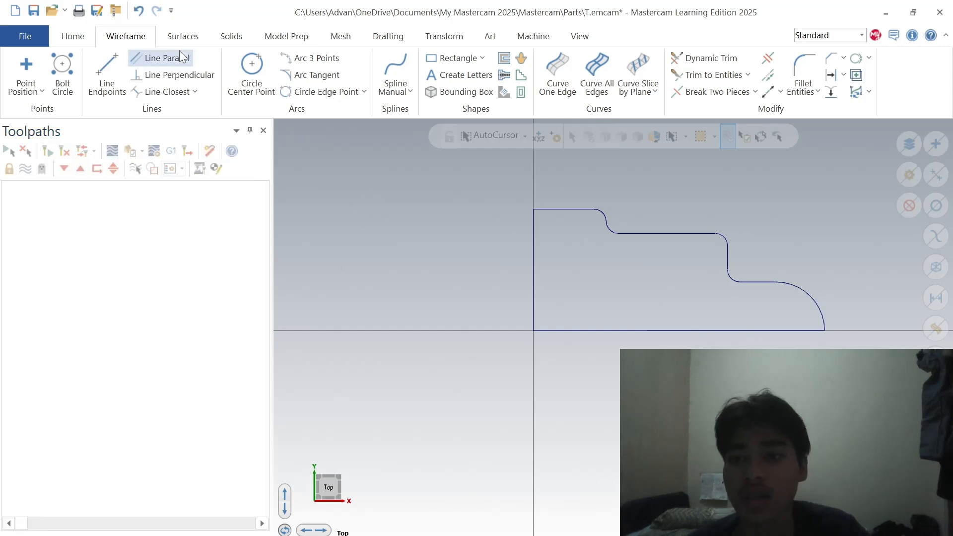
Step: Revolve the closed profile chain 360 degrees about its centerline into a solid body, and show the solid in wireframe
left_click(229, 36)
left_click(190, 59)
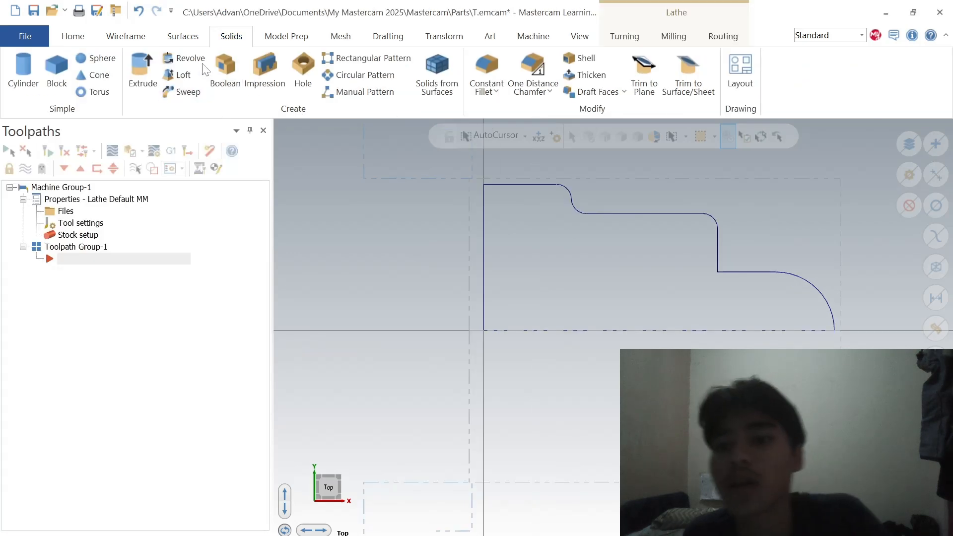
left_click(191, 59)
left_click(485, 302)
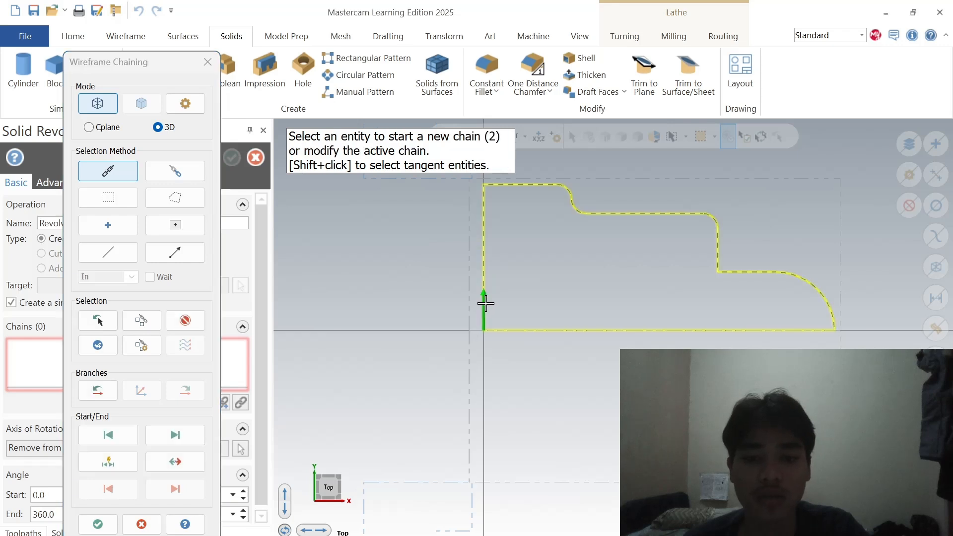
left_click(98, 524)
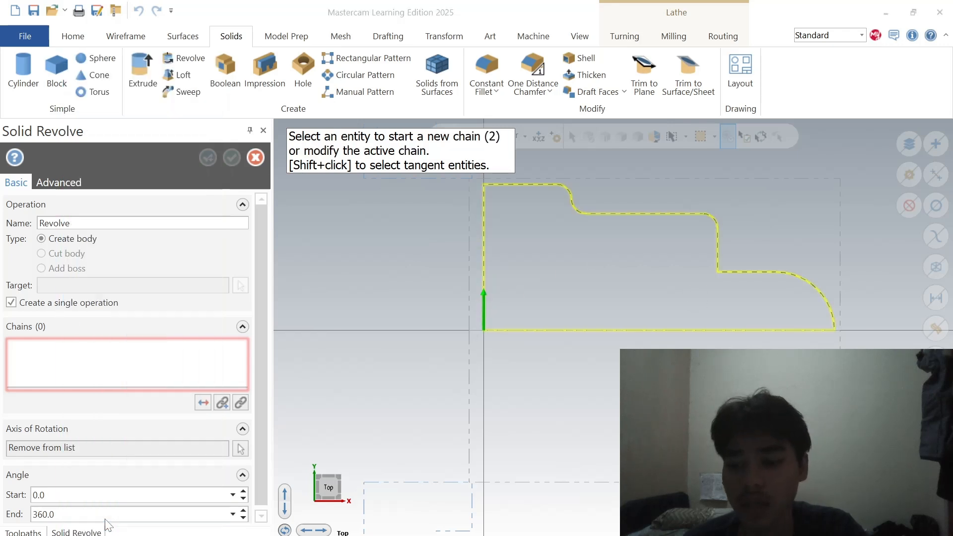
left_click(749, 330)
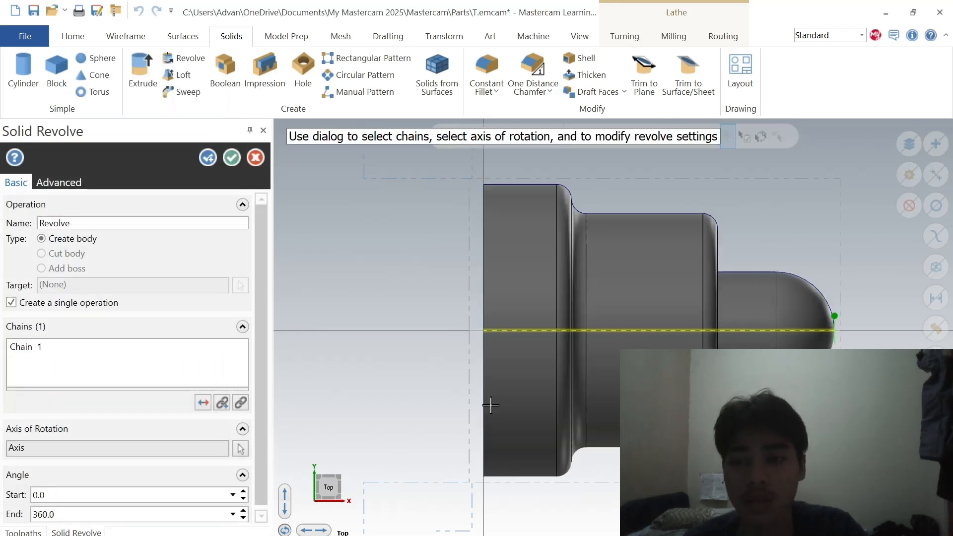
left_click(232, 158)
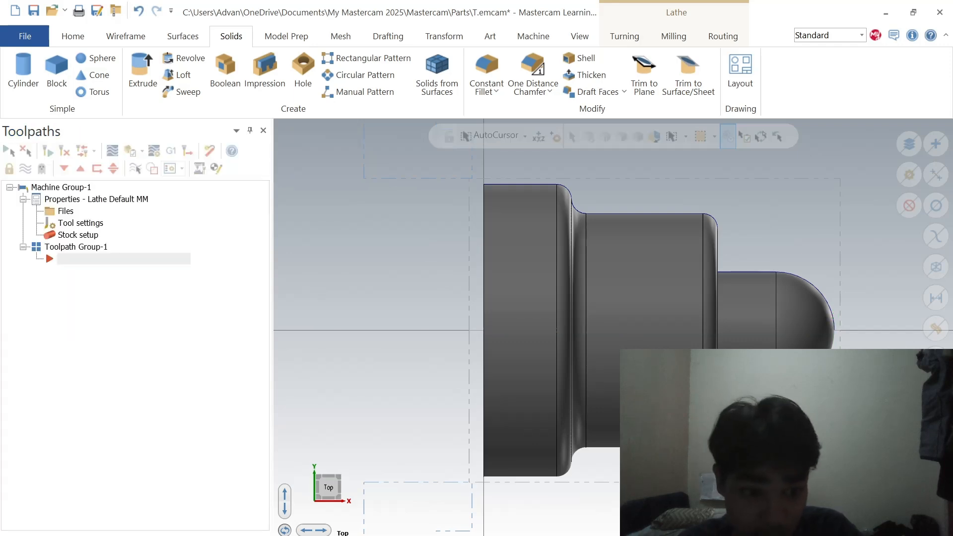
key("alt+s")
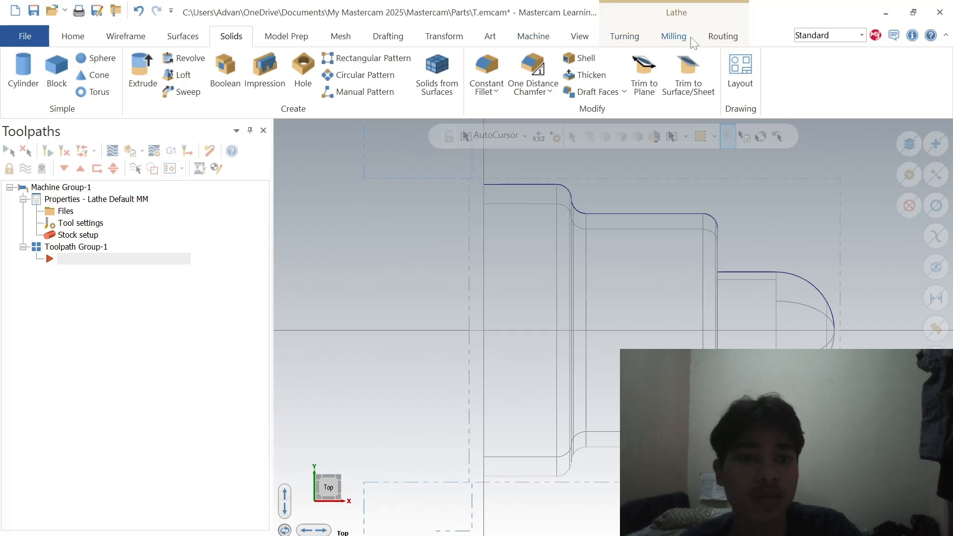
Step: Define the left-spindle cylinder stock from two points, the rounded tip and the large-diameter outer corner, giving OD 100 and length 120
left_click(549, 37)
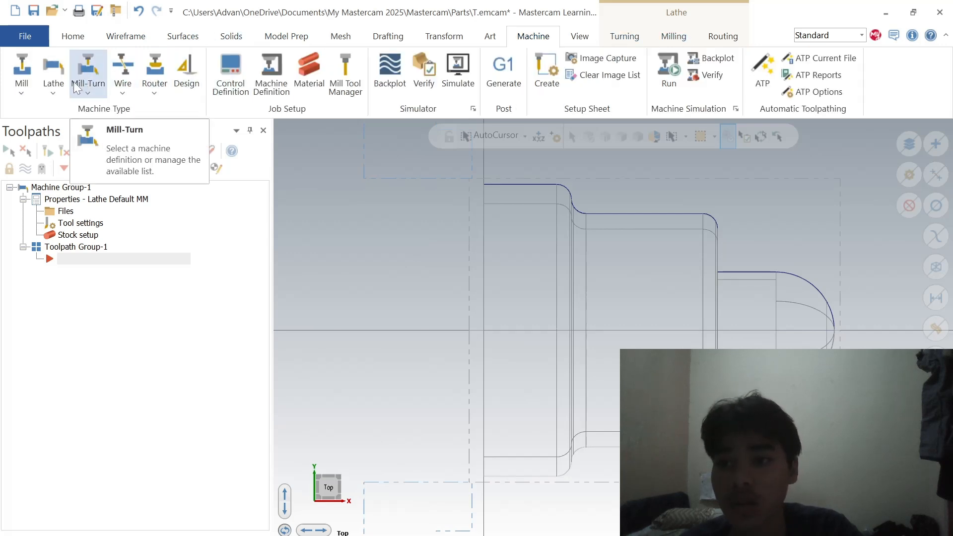
left_click(53, 84)
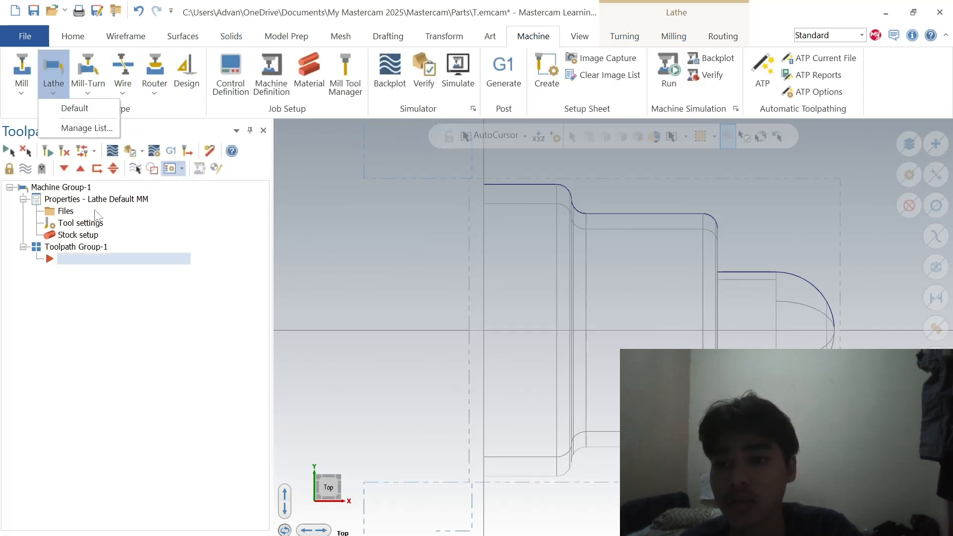
left_click(105, 314)
left_click(78, 235)
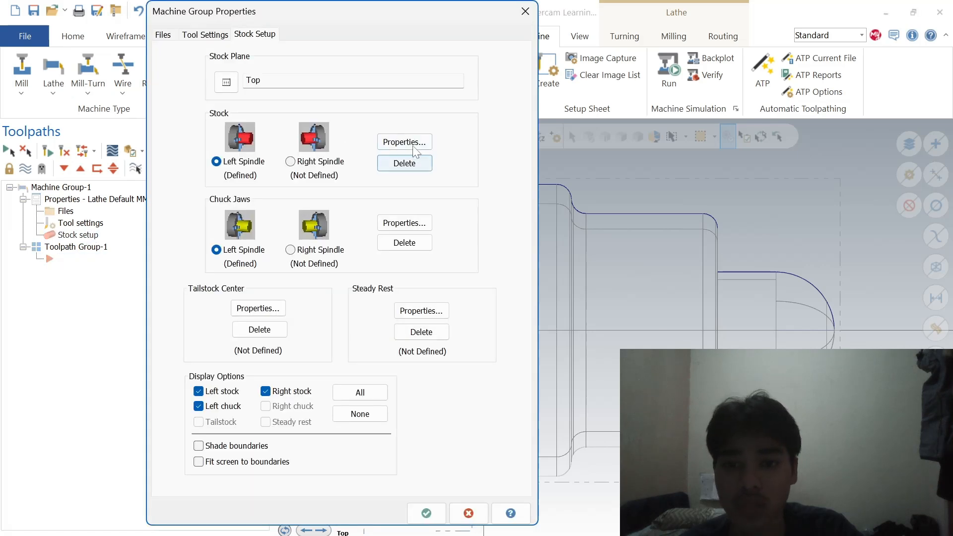
left_click(404, 143)
left_click(288, 192)
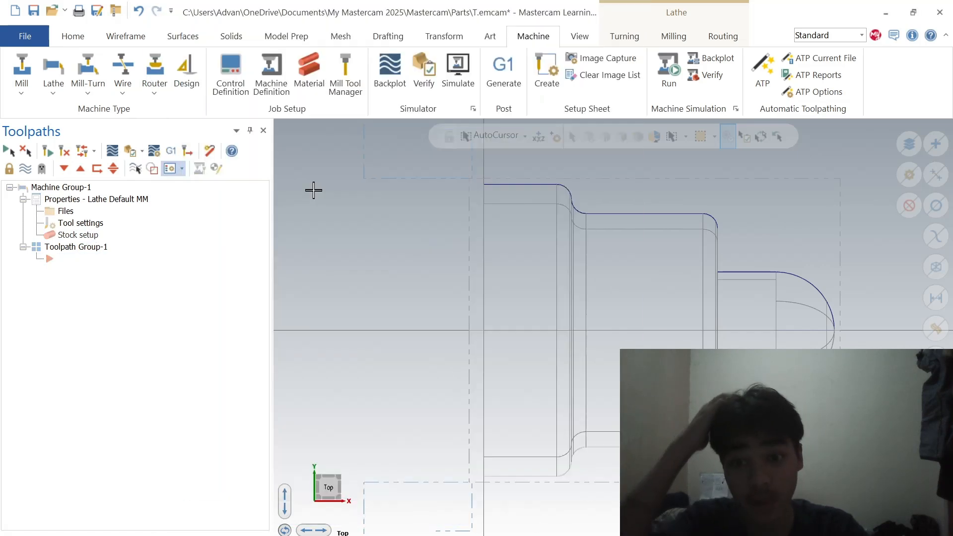
left_click(834, 331)
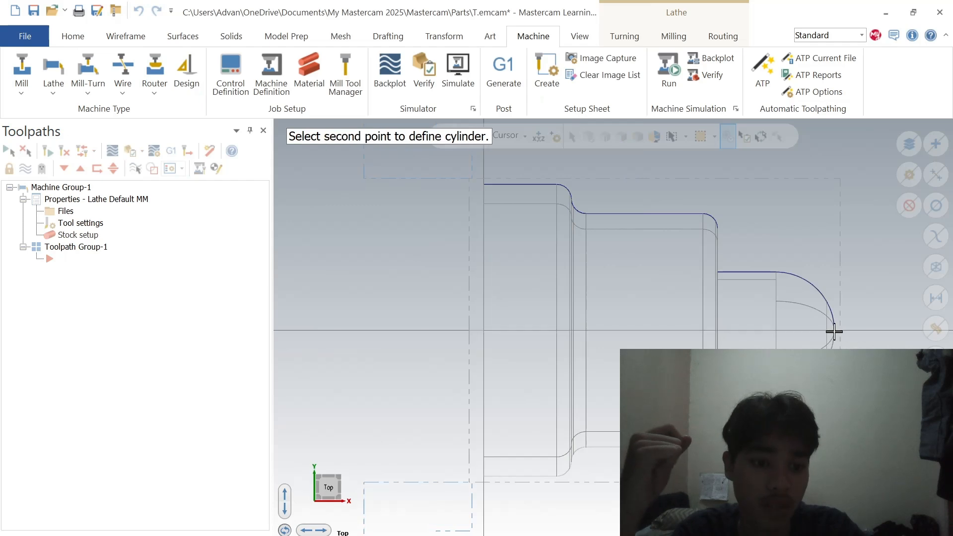
left_click(483, 183)
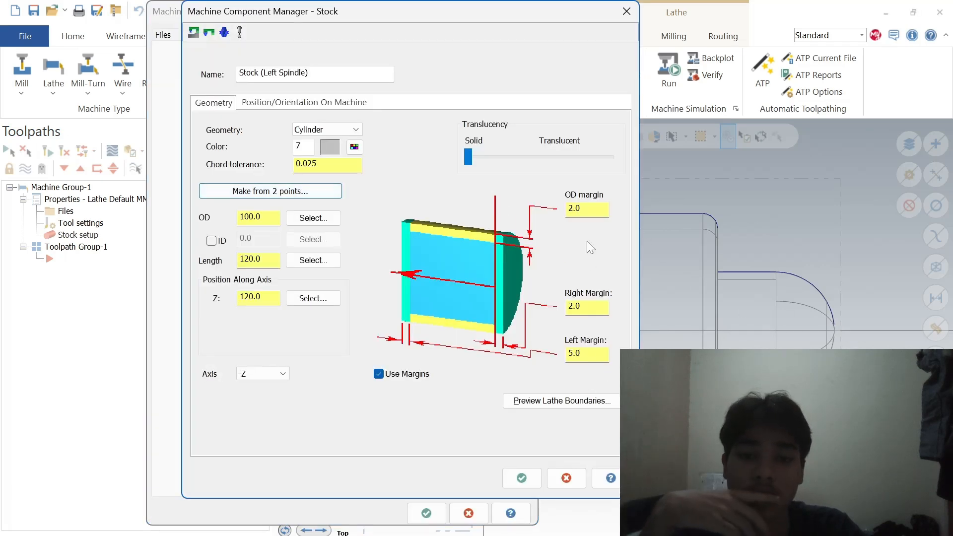
left_click(521, 478)
Step: Position the left-spindle chuck jaws from the stock and accept the stock setup
left_click(426, 513)
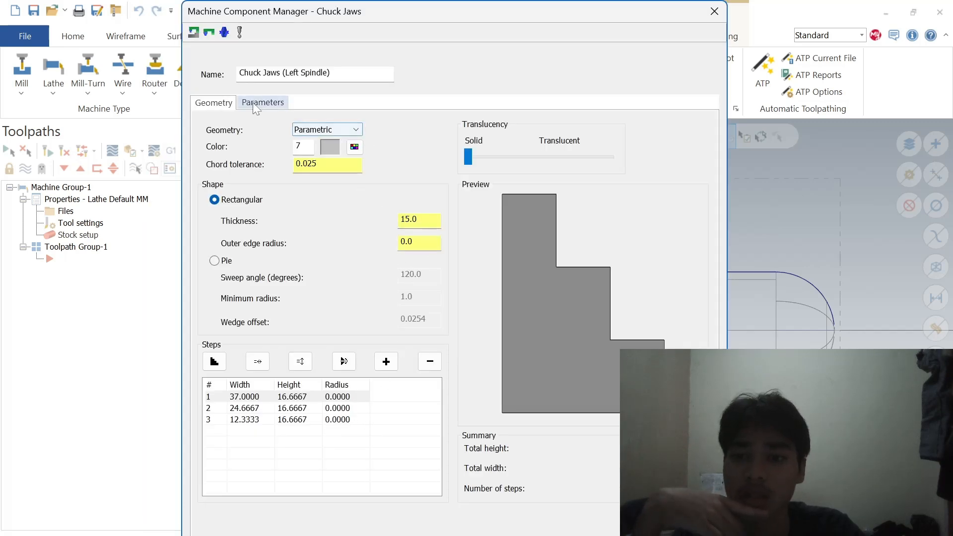
left_click(261, 102)
left_click(214, 250)
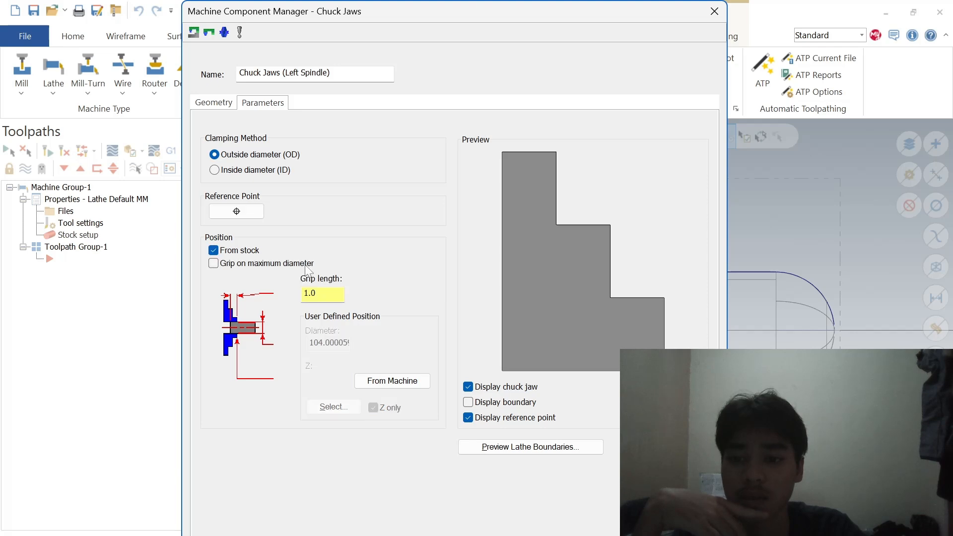
key("Return")
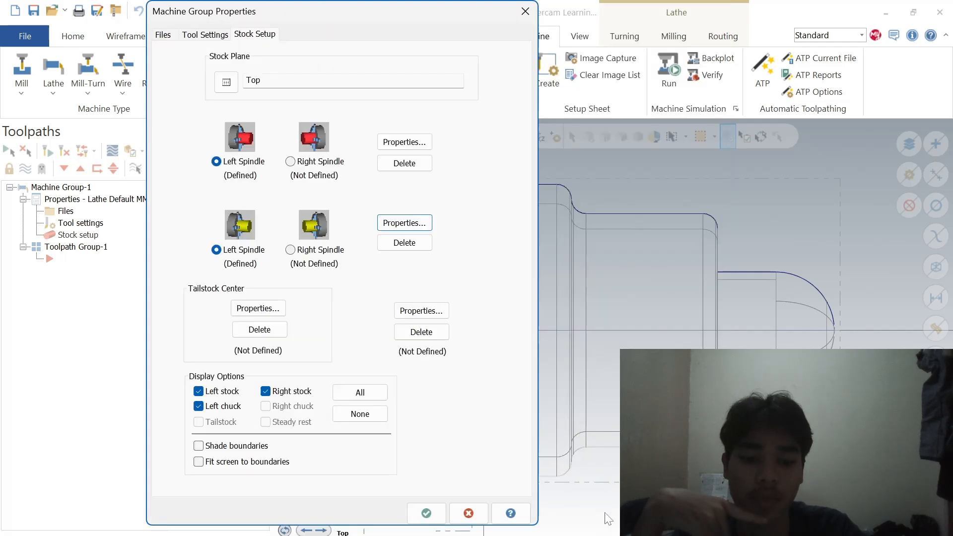
left_click(425, 513)
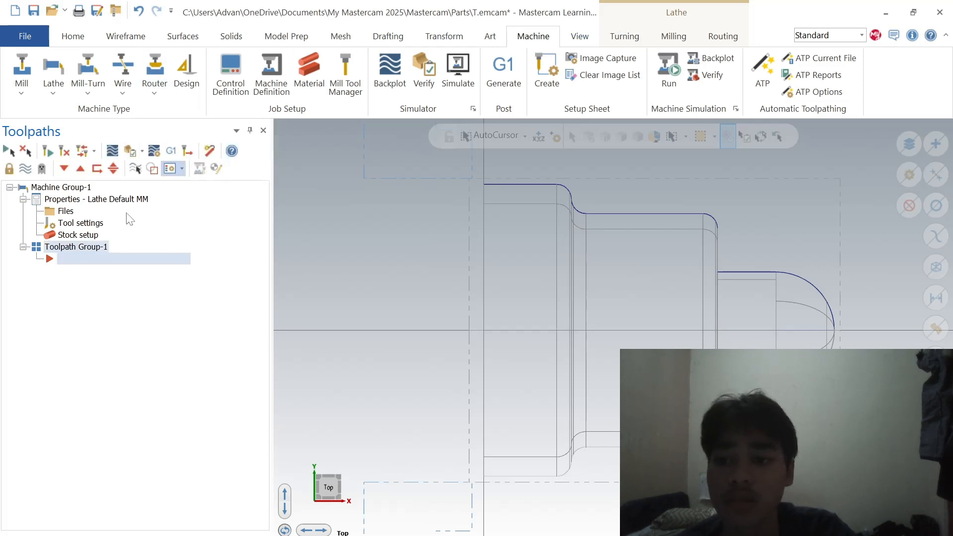
Step: Review the left-spindle stock's geometry and margins in the stock setup
left_click(79, 237)
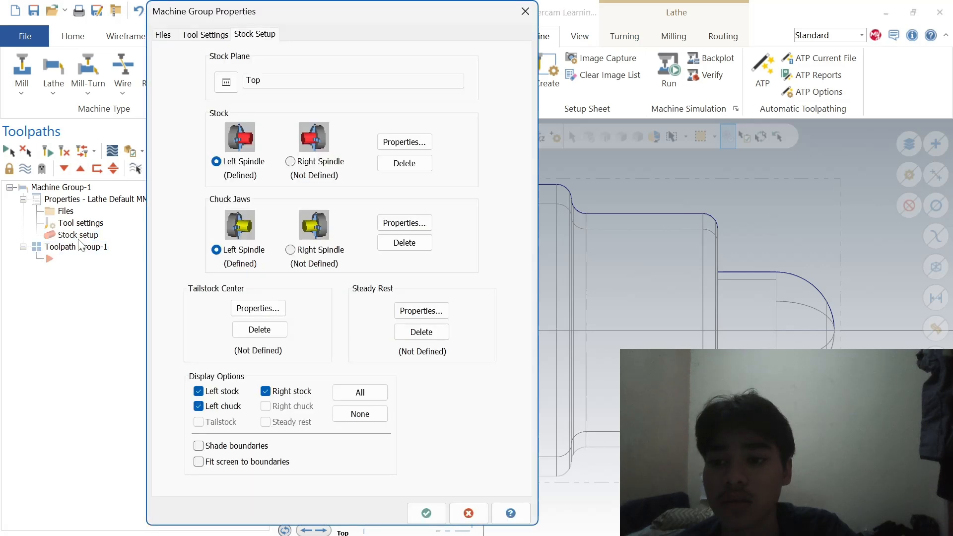
left_click(405, 142)
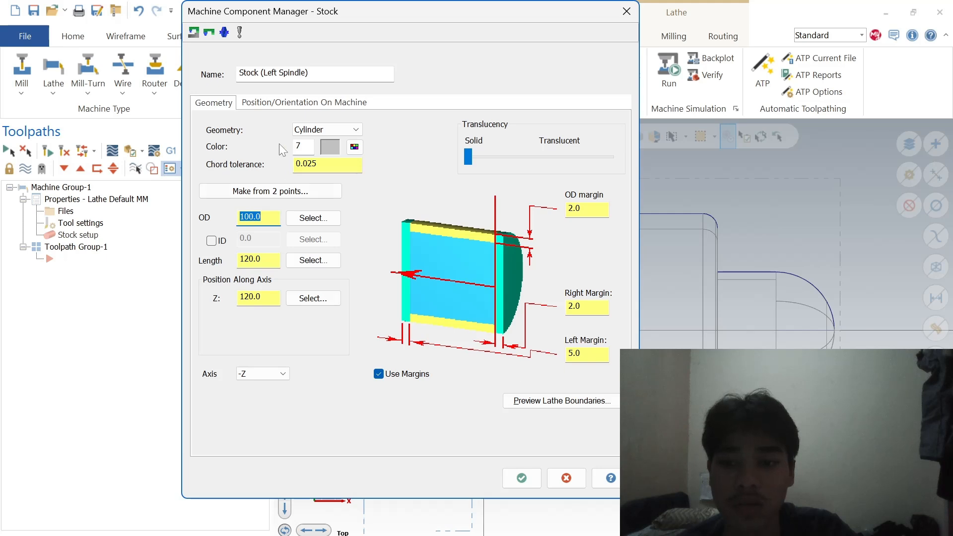
left_click(627, 11)
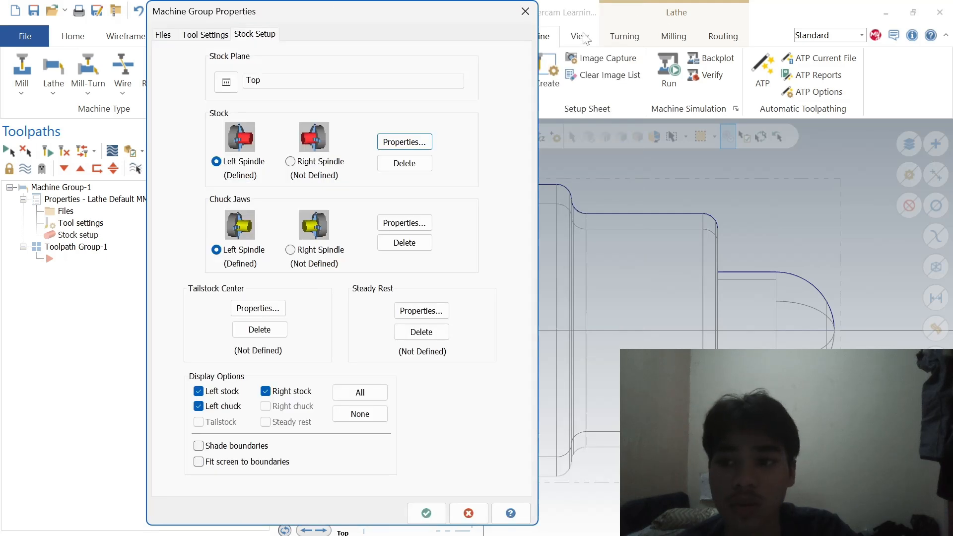
left_click(525, 11)
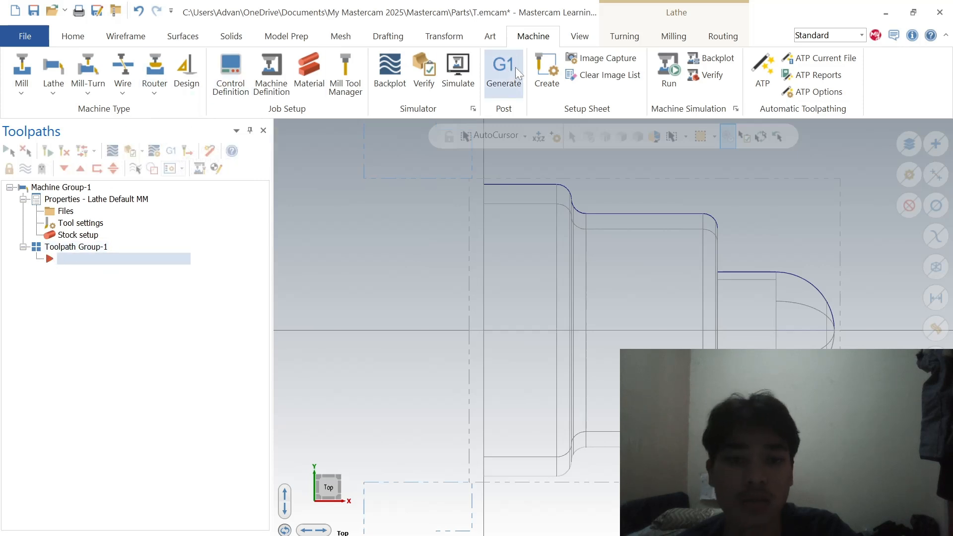
Step: Start a lathe Face toolpath and choose the T3131 R0.8 rough face tool
left_click(487, 38)
left_click(536, 38)
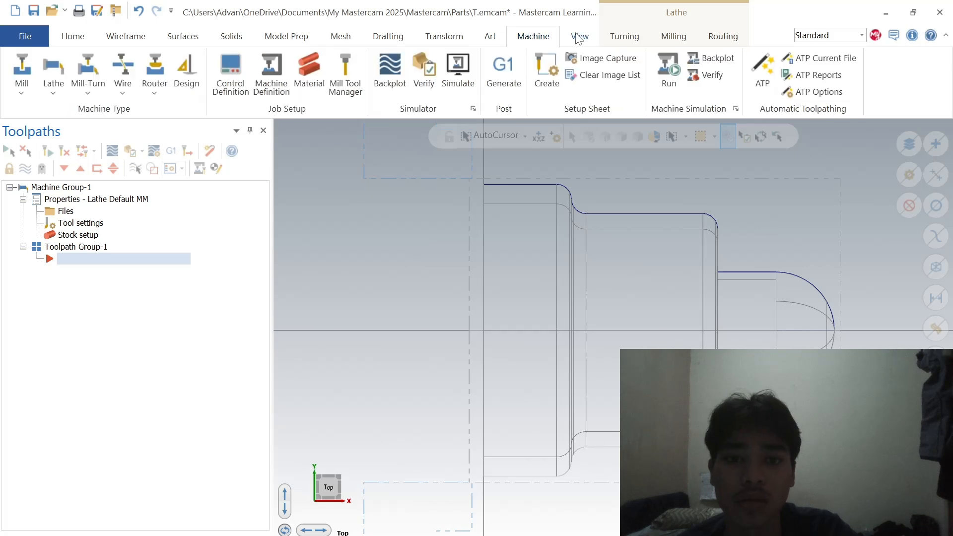
left_click(592, 38)
left_click(616, 38)
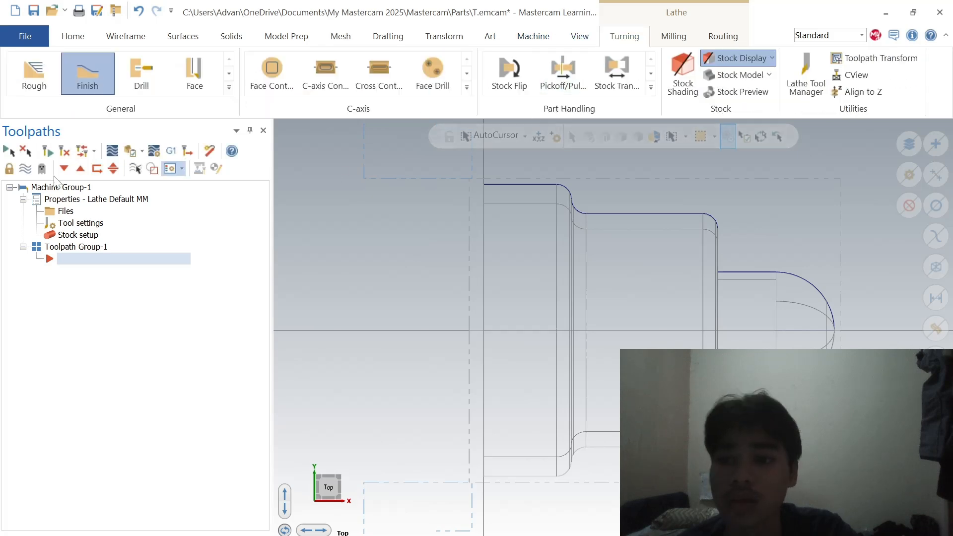
left_click(199, 79)
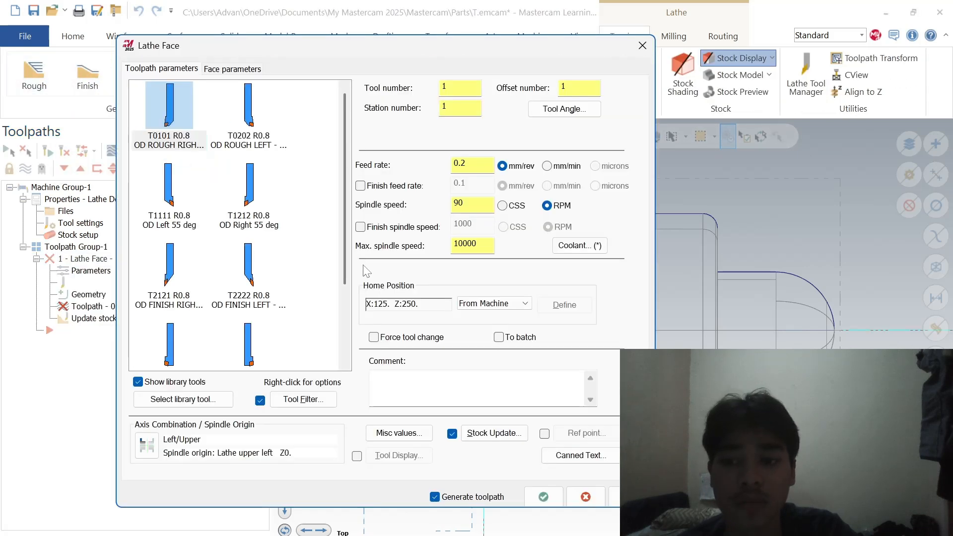
scroll(212, 270, "down", 2)
left_click(194, 272)
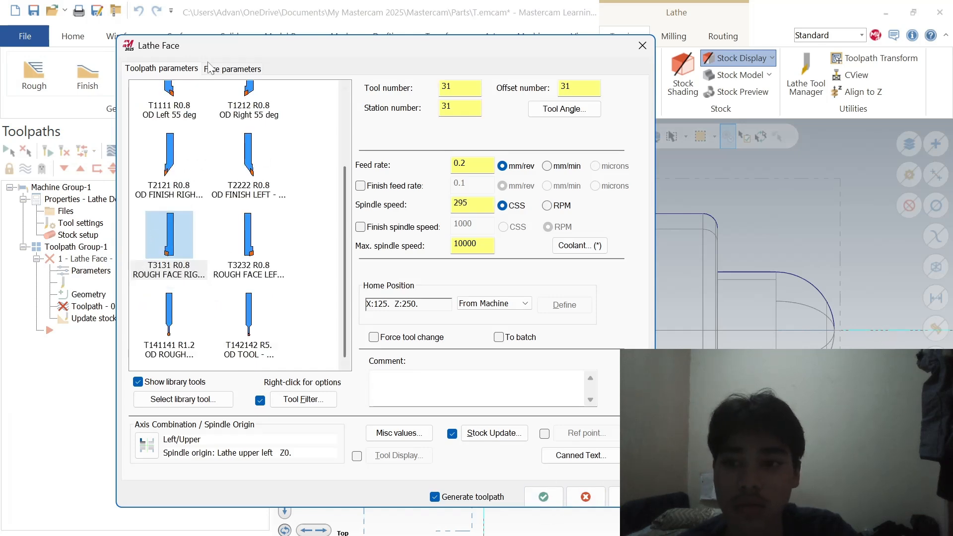
Step: Set the facing area by two boundary points, from the profile's rounded tip on the axis to the stock's outer front corner
left_click(223, 69)
left_click(139, 158)
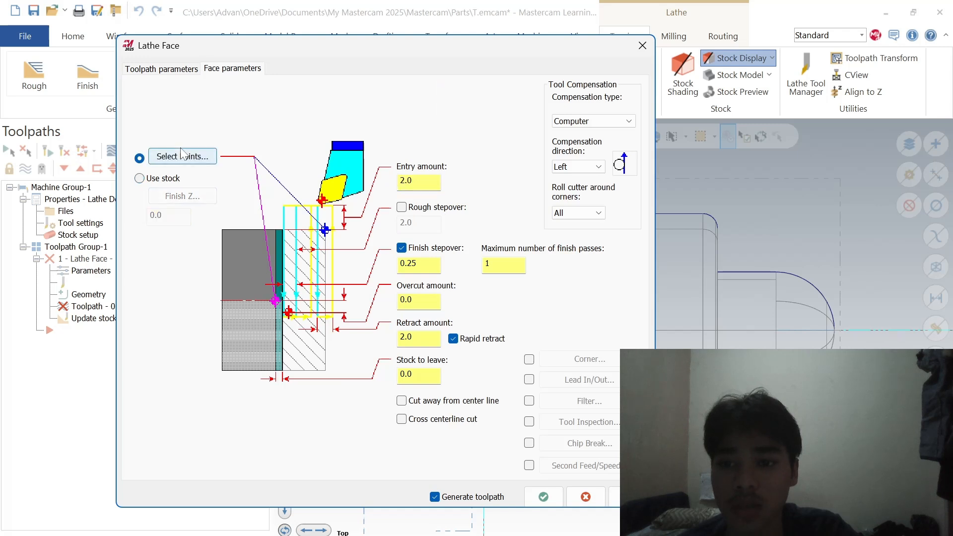
left_click(182, 157)
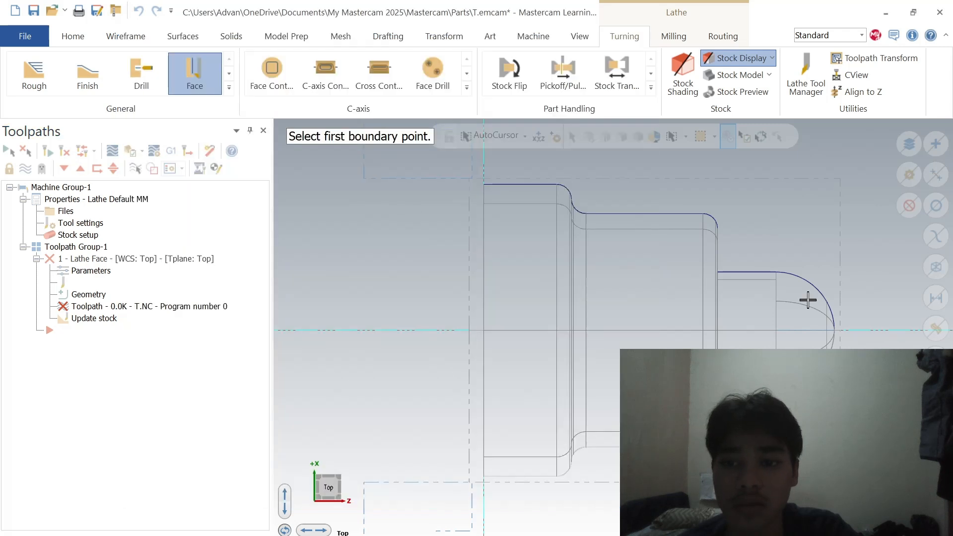
left_click(835, 331)
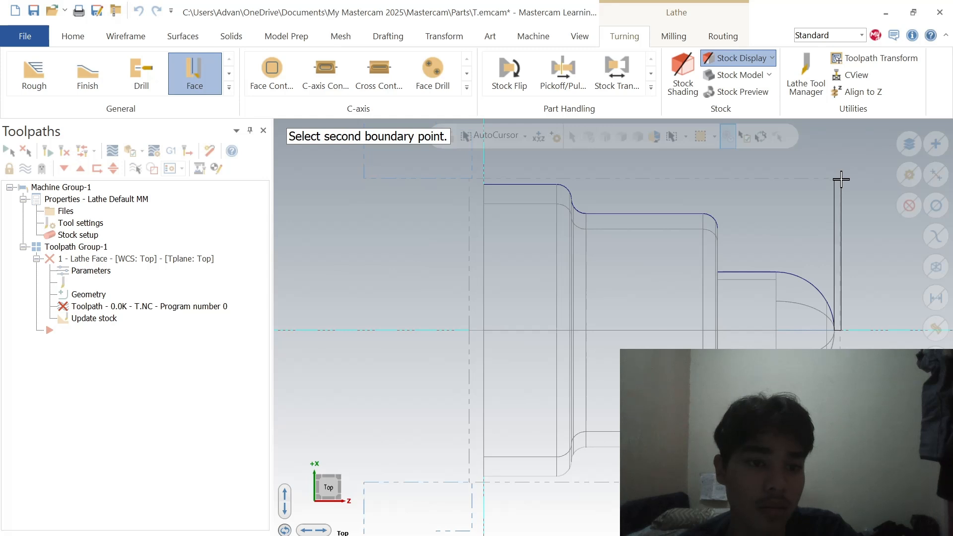
left_click(841, 179)
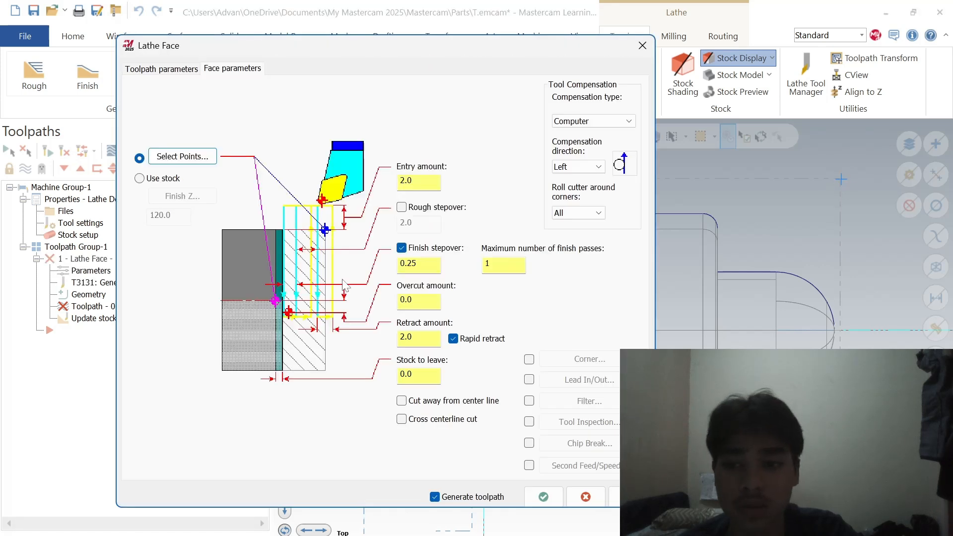
Step: Set the finish stepover of the Face toolpath to 0.5
left_click_drag(423, 264, 283, 274)
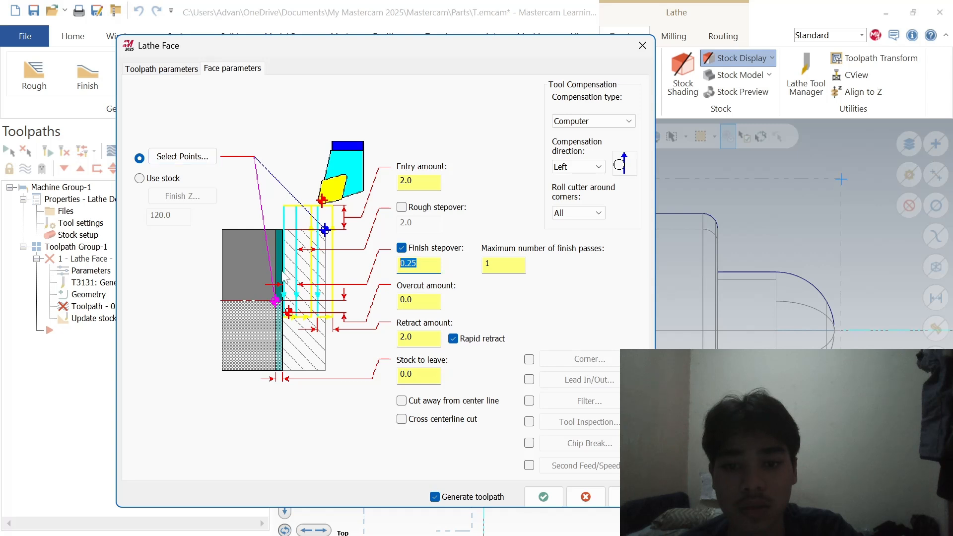
type("0")
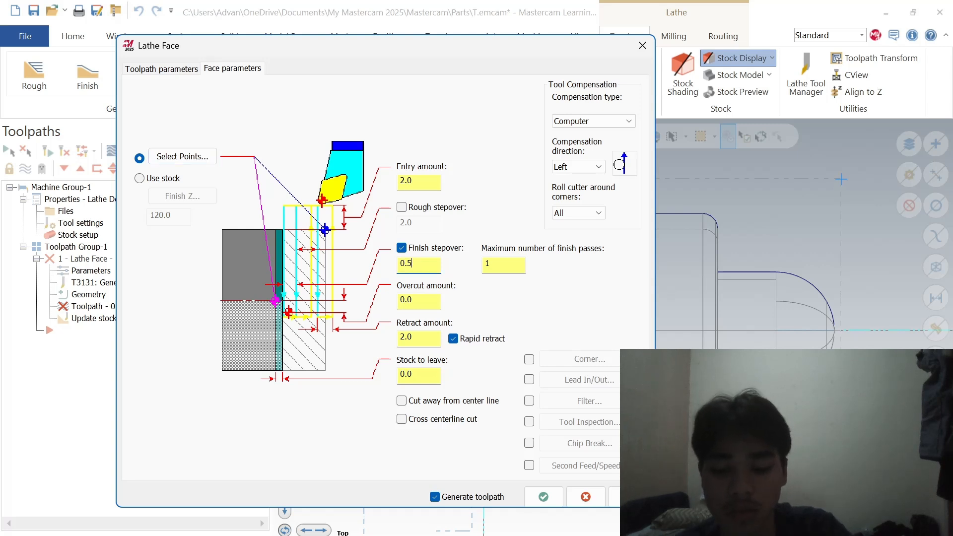
type(".5")
key("Tab")
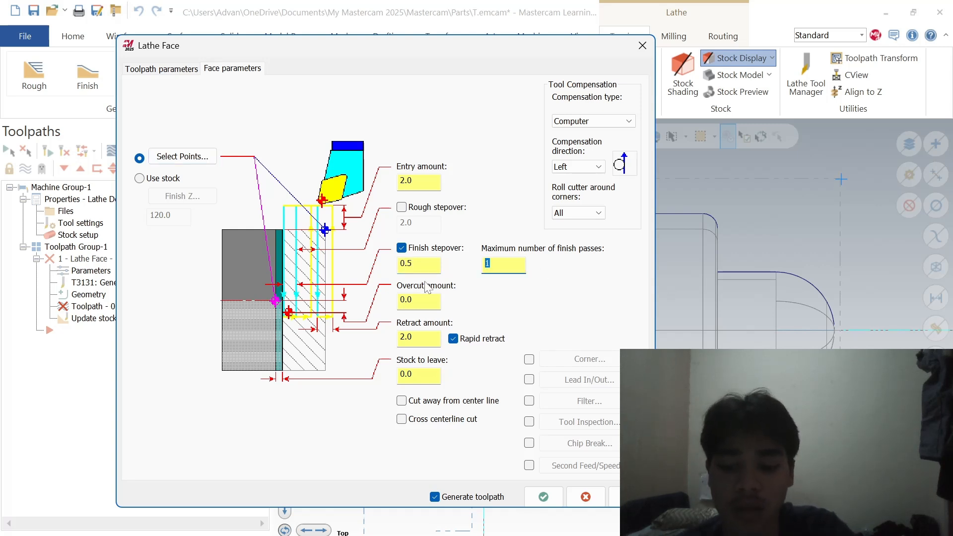
Step: Generate the Face toolpath, and chain the part's upper outer profile from the rounded tip to the back end for a new Rough toolpath
left_click(544, 497)
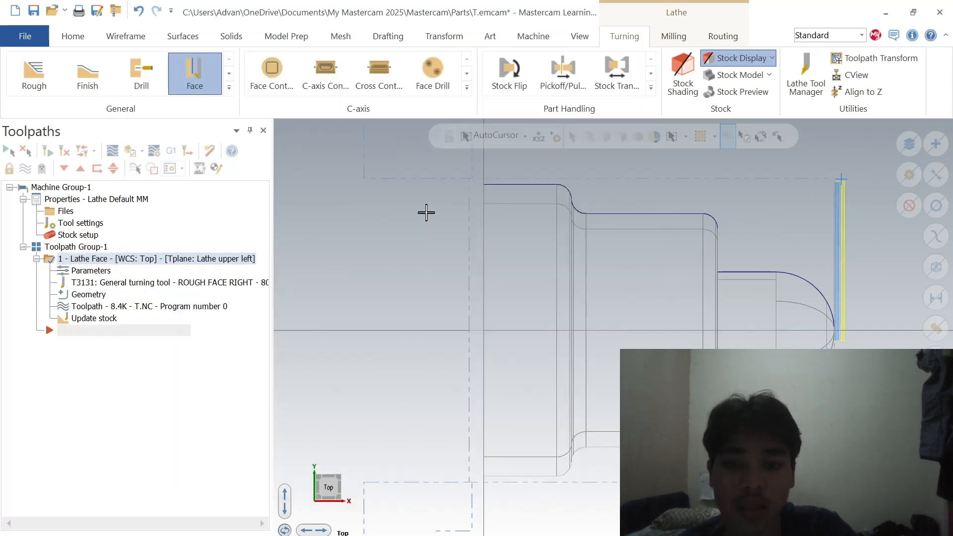
left_click(49, 79)
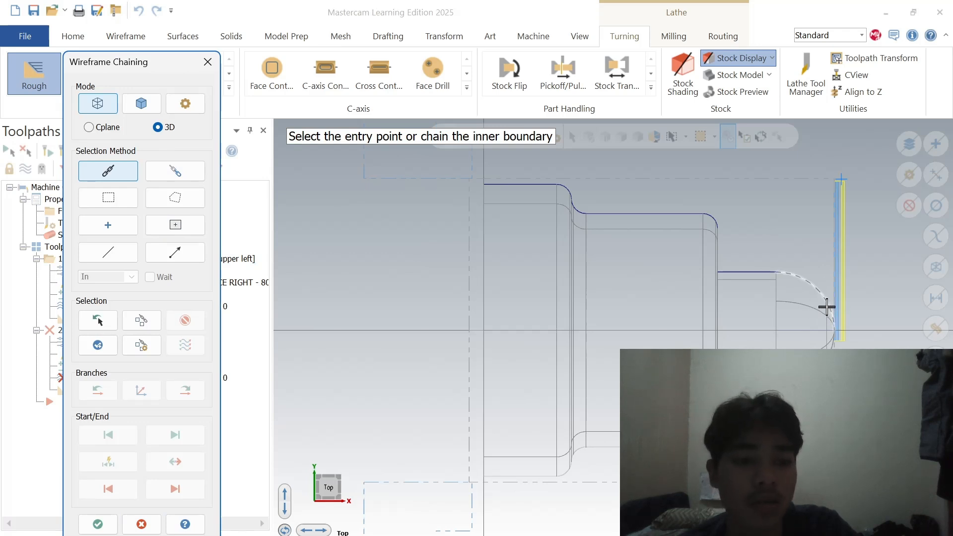
left_click(826, 308)
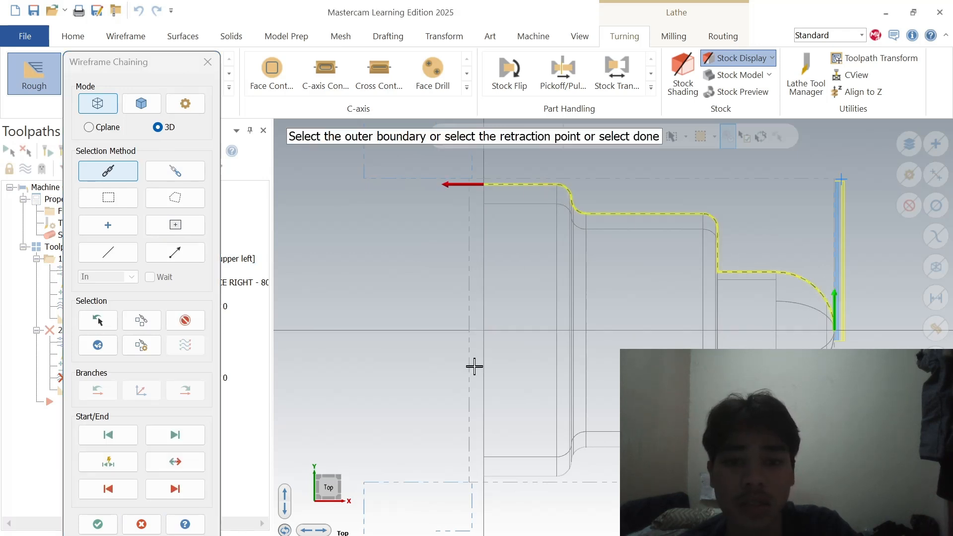
left_click(98, 524)
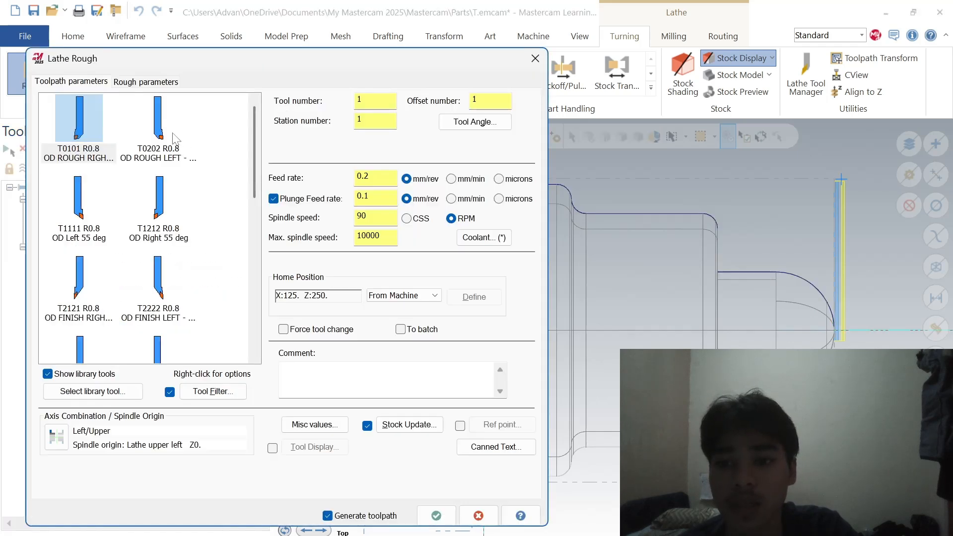
Step: Give the Rough toolpath the T0101 R0.8 OD rough tool, a 0.5 depth of cut, and zero stock to leave in X and Z
left_click(77, 158)
left_click(148, 82)
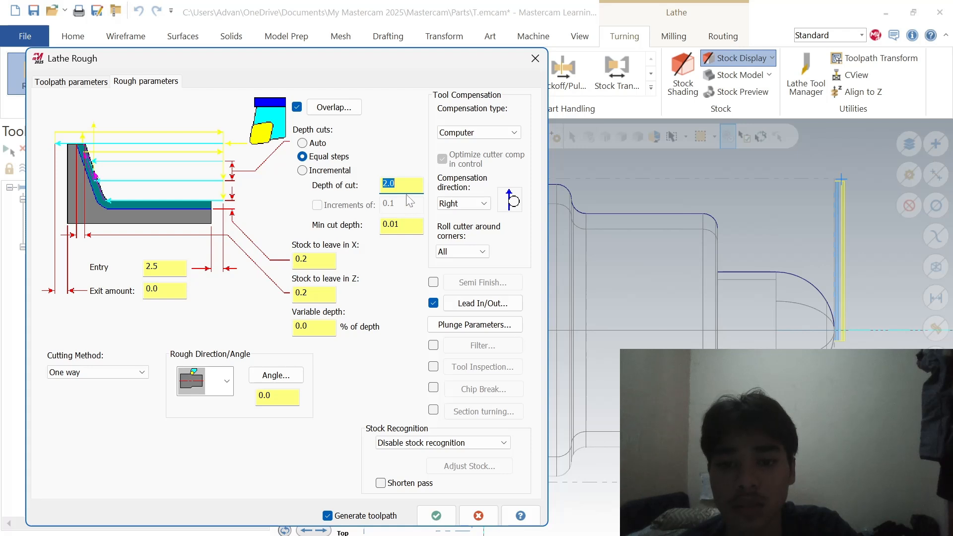
type("0.5")
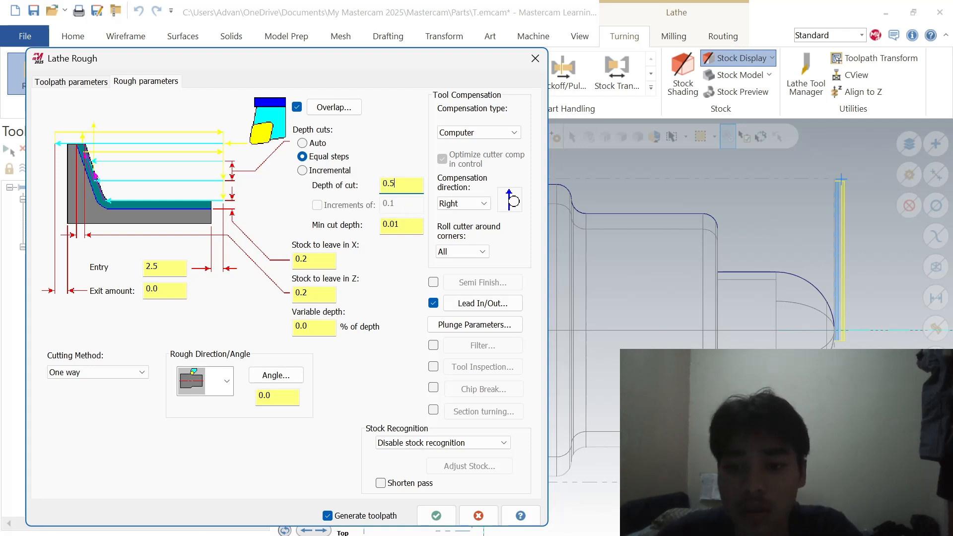
left_click_drag(311, 260, 231, 258)
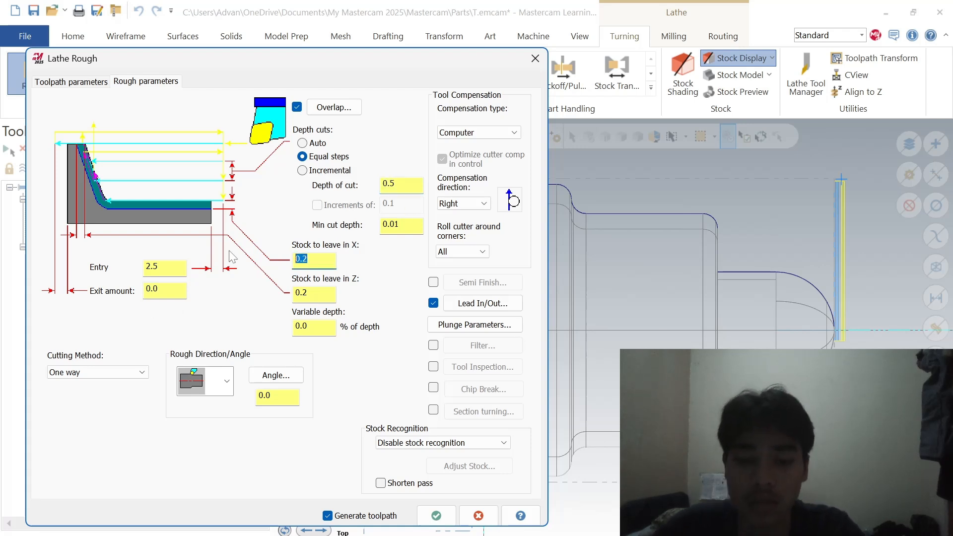
type("0")
left_click_drag(313, 292, 242, 304)
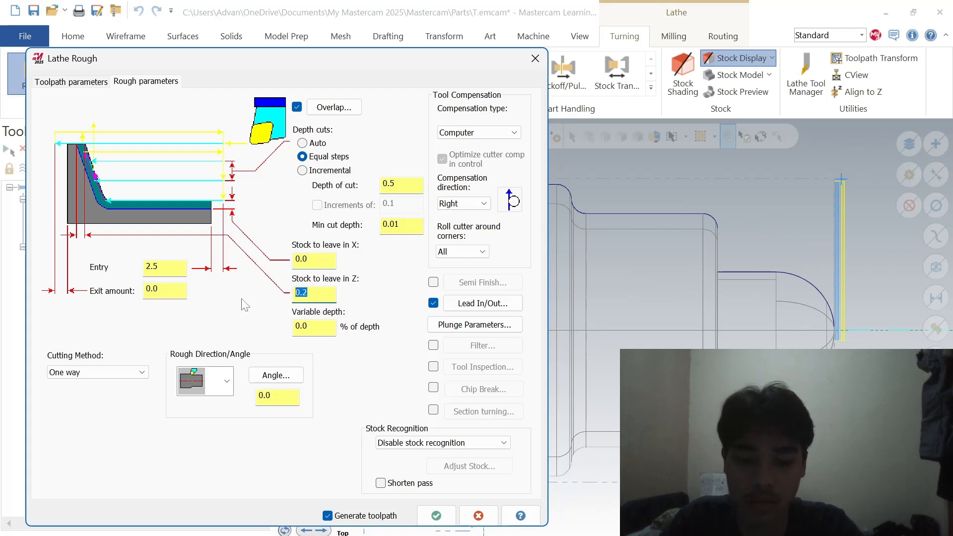
type("0")
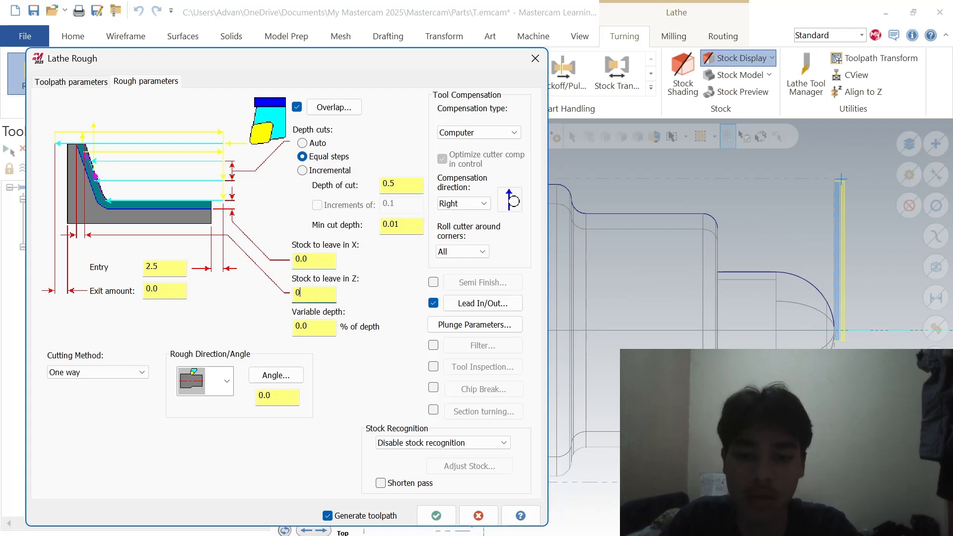
Step: Set the stock recognition to Use stock for outer boundary and generate the Rough toolpath
left_click(464, 446)
left_click(437, 454)
left_click(437, 443)
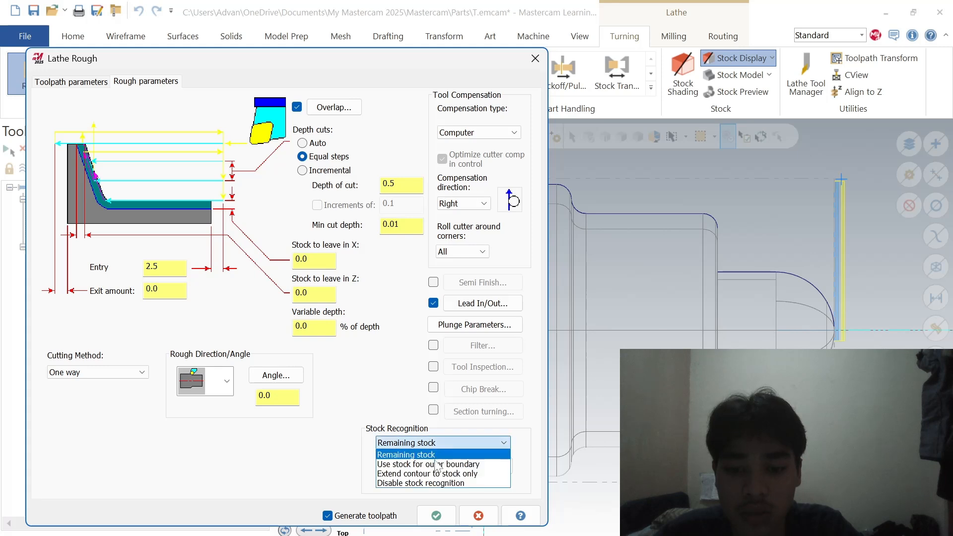
left_click(436, 464)
left_click(436, 515)
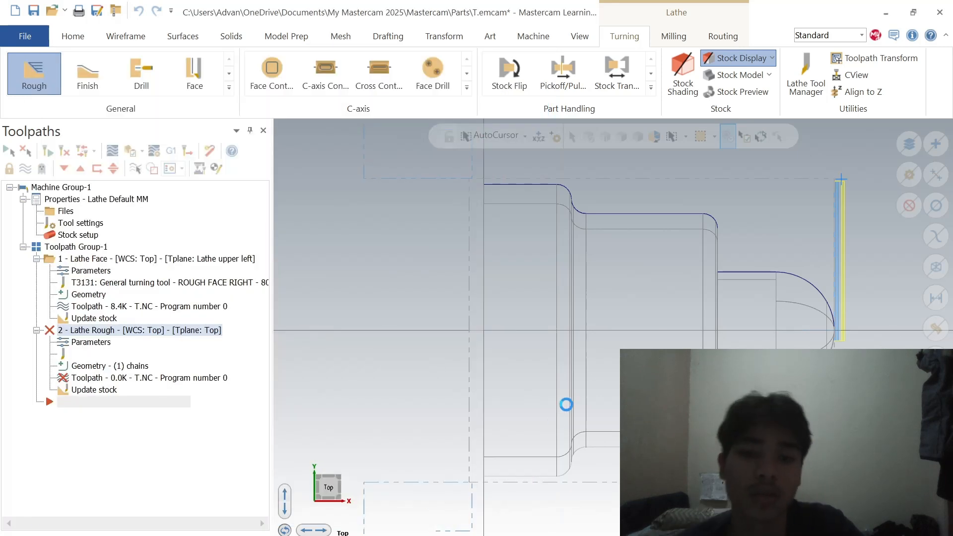
Step: Start a Finish toolpath on the chained upper outer profile and choose the T2121 R0.8 OD finish right 35-degree tool
left_click(71, 81)
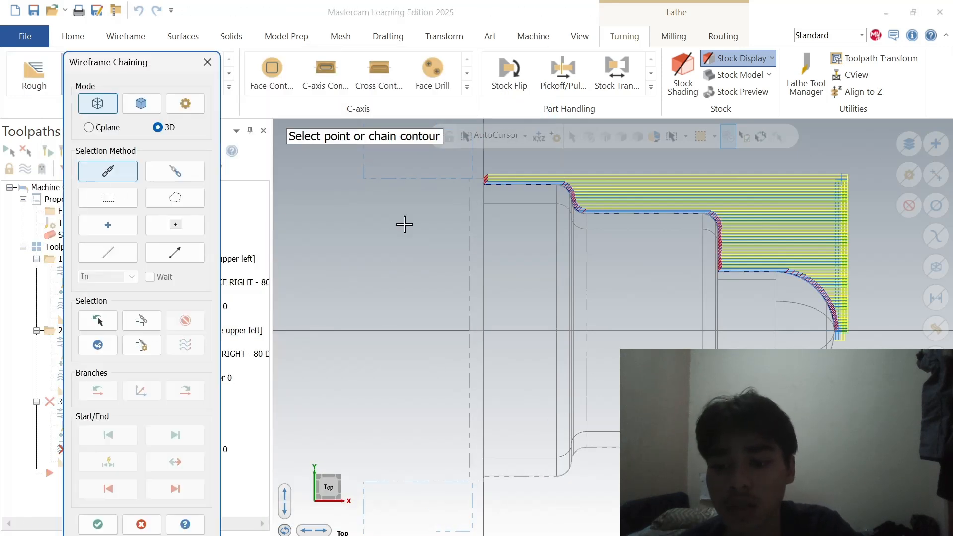
left_click(833, 318)
left_click(515, 186)
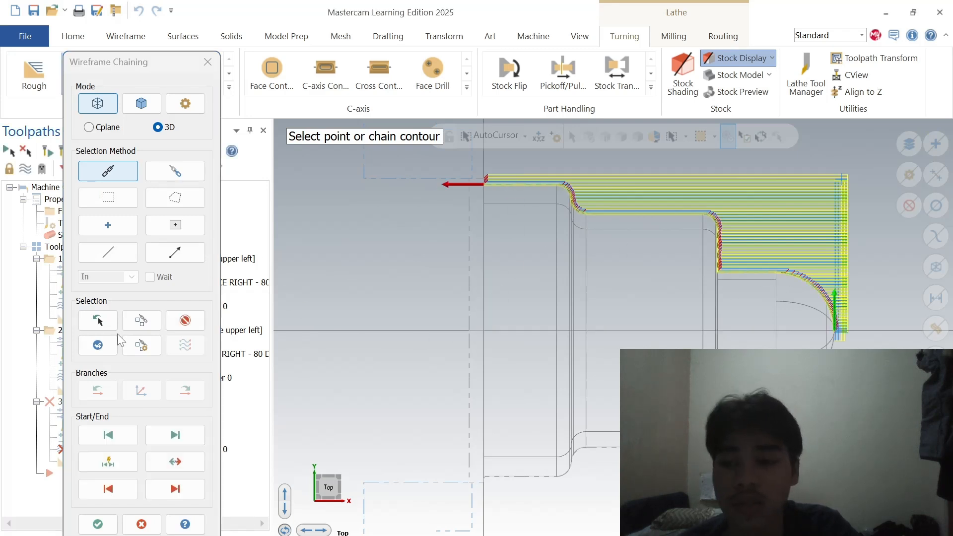
left_click(98, 524)
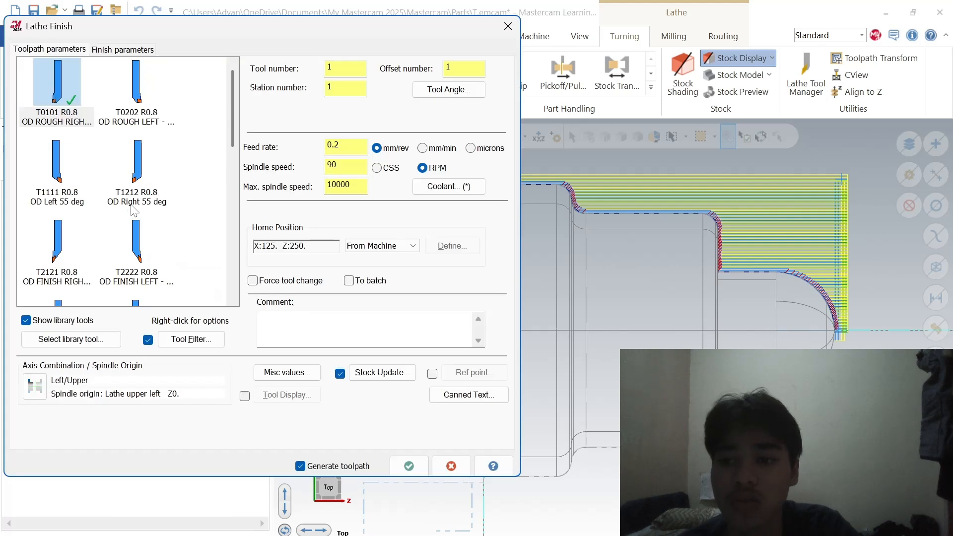
scroll(111, 159, "down", 2)
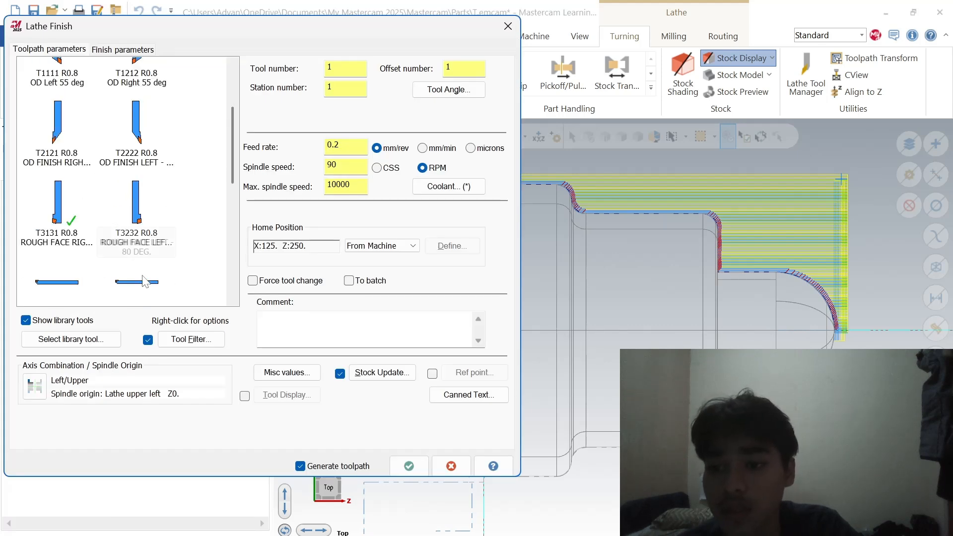
scroll(120, 221, "up", 2)
left_click(63, 249)
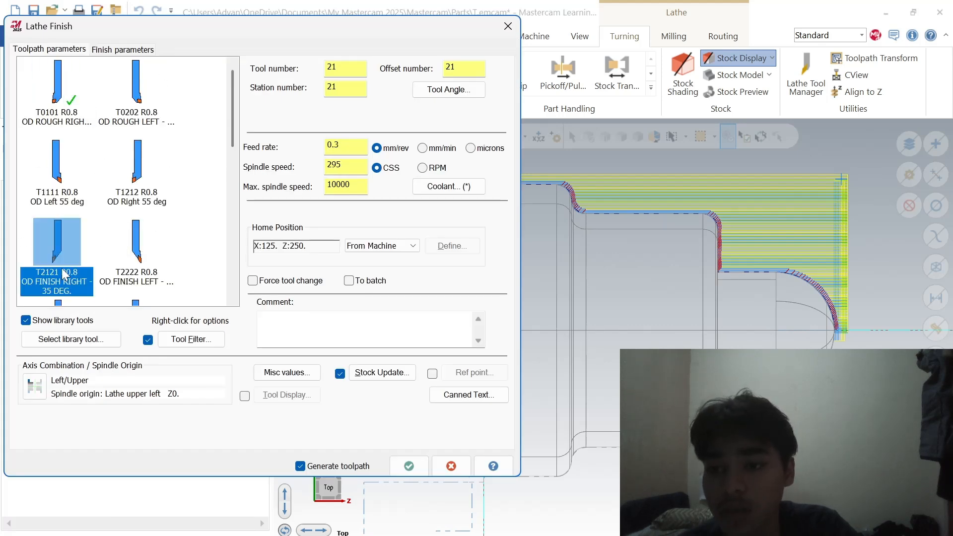
Step: In the T2121 tool's setup, set the home position by picking a point on the rounded nose arc, about X 14.142, Z 114.142
double_click(64, 249)
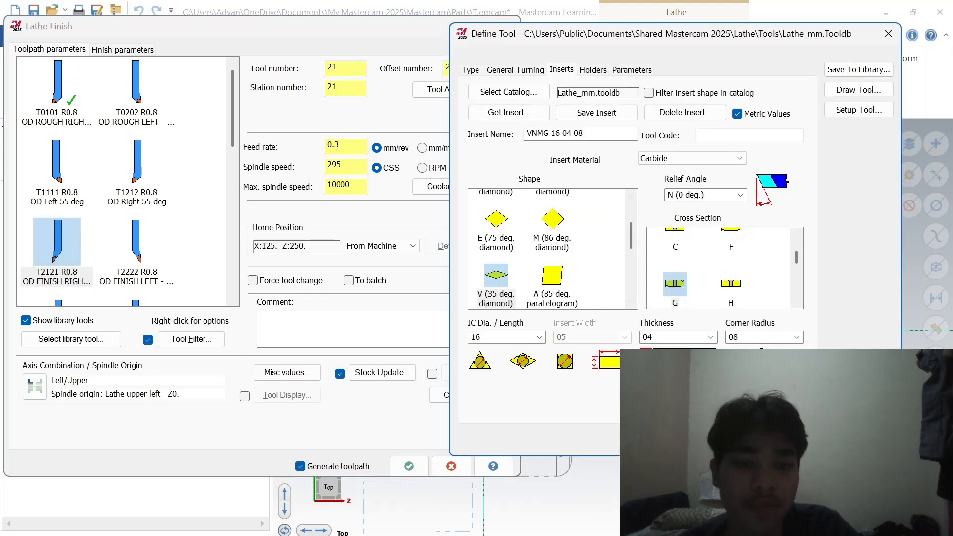
left_click(871, 118)
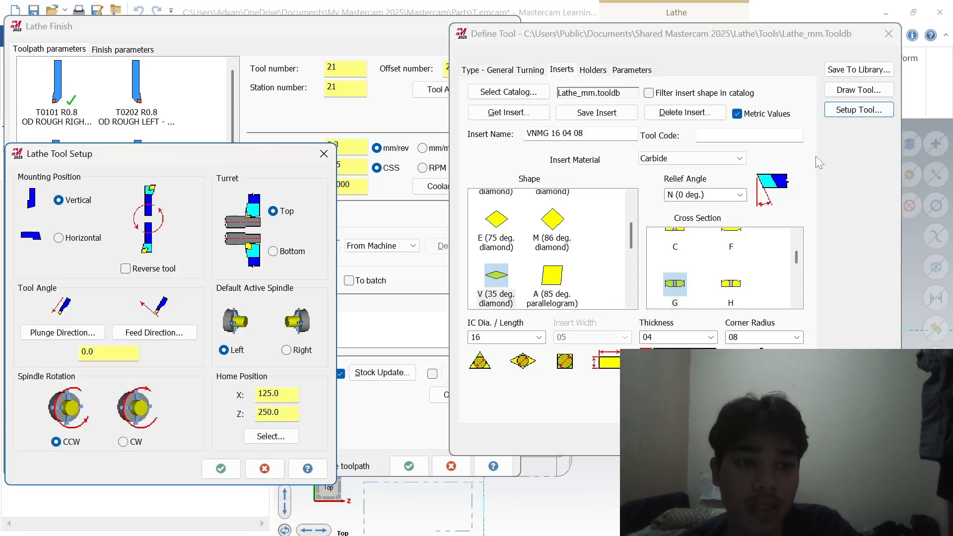
left_click(271, 437)
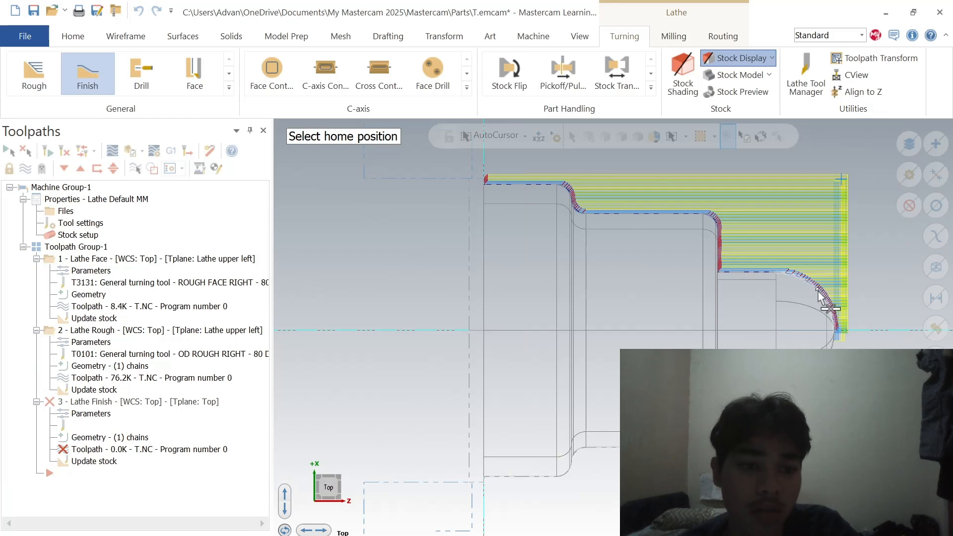
left_click(819, 294)
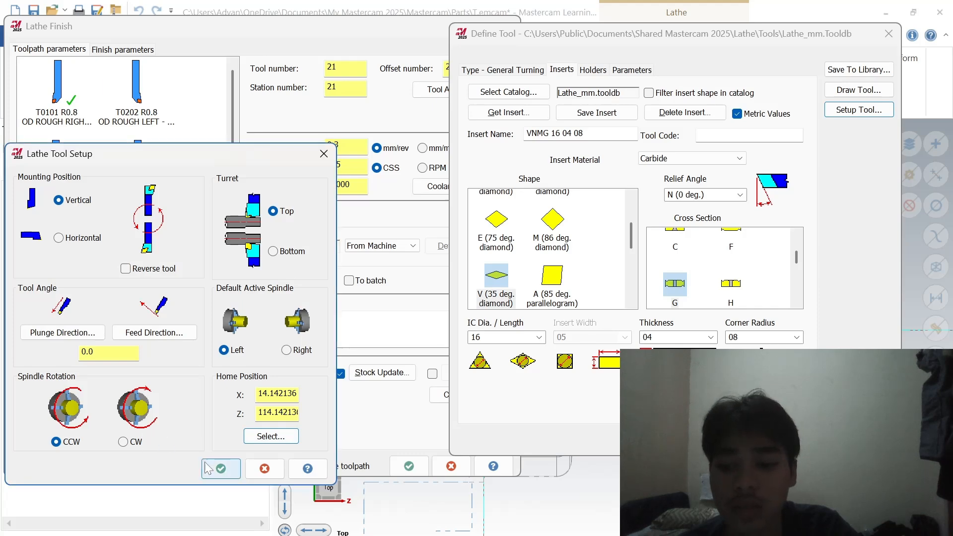
left_click(221, 469)
left_click(790, 445)
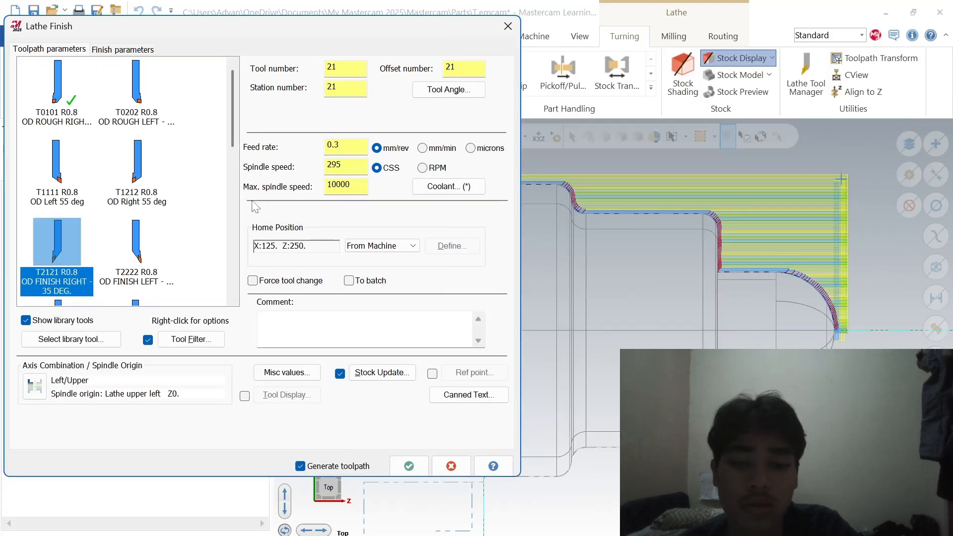
Step: Set the finish stepover to 0.25 with 3 finish passes and generate the Finish toolpath
left_click(109, 50)
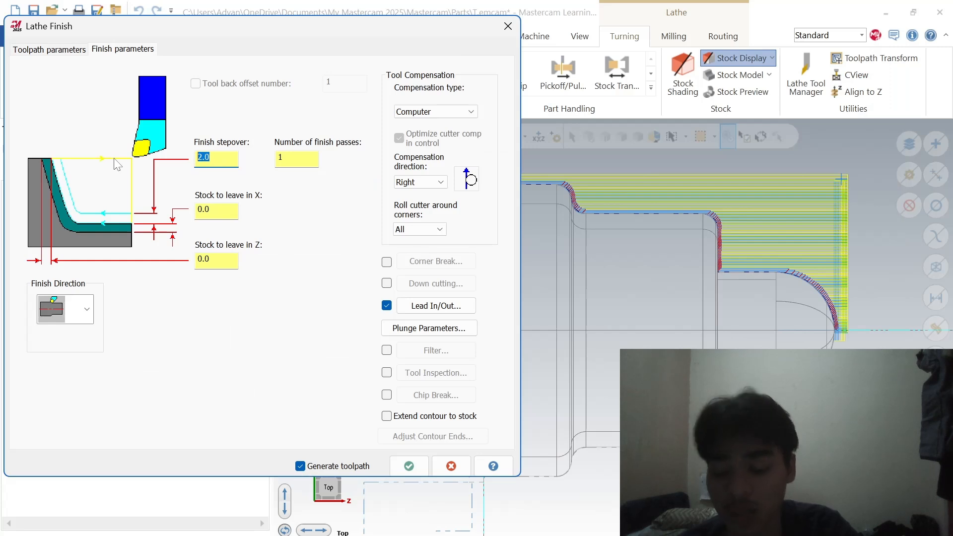
type("0.25")
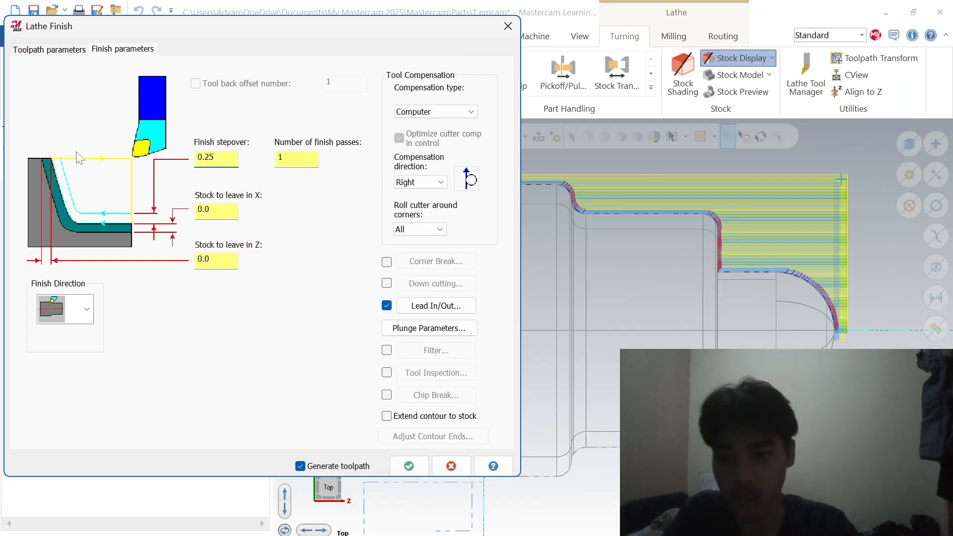
key("Tab")
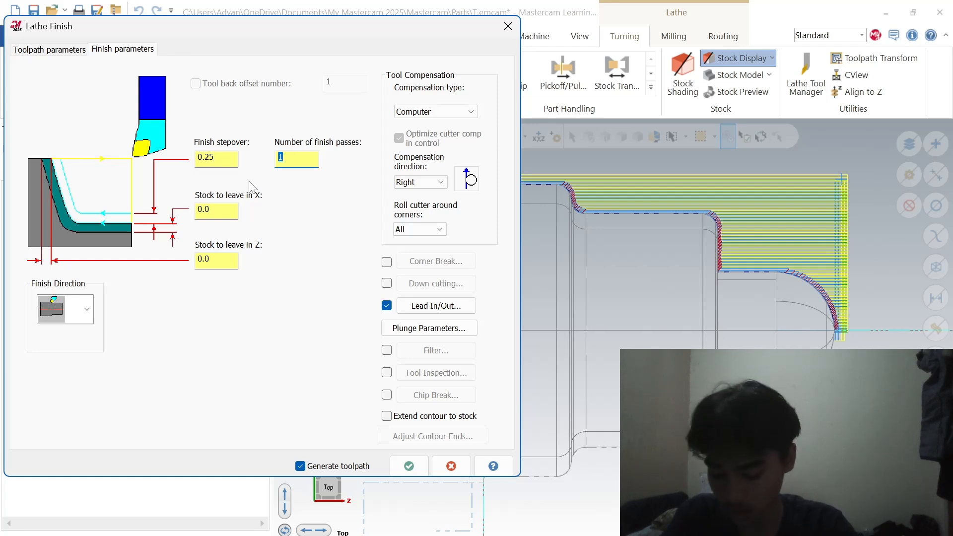
type("3")
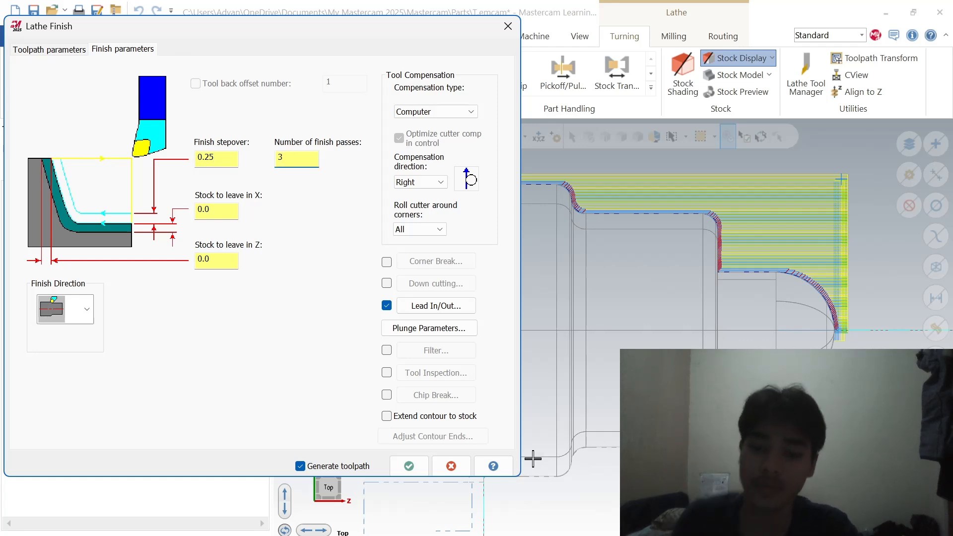
left_click(409, 466)
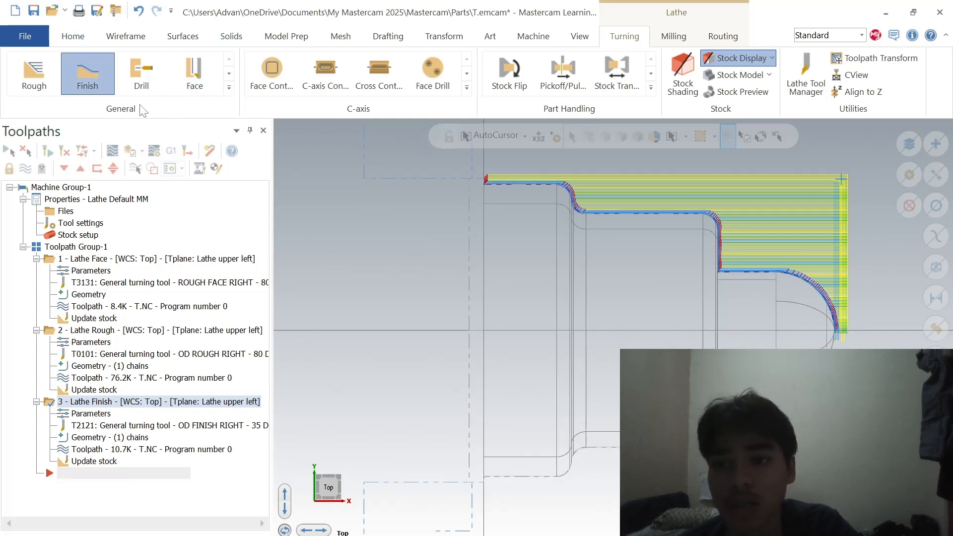
Step: Select all three lathe operations and play their backplot at a faster speed to check the tool motion
left_click(9, 151)
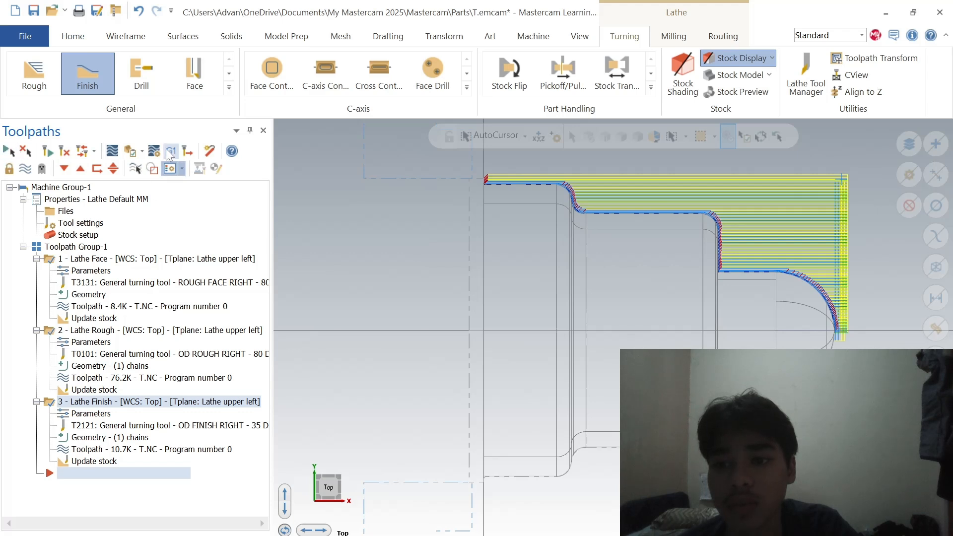
left_click(112, 151)
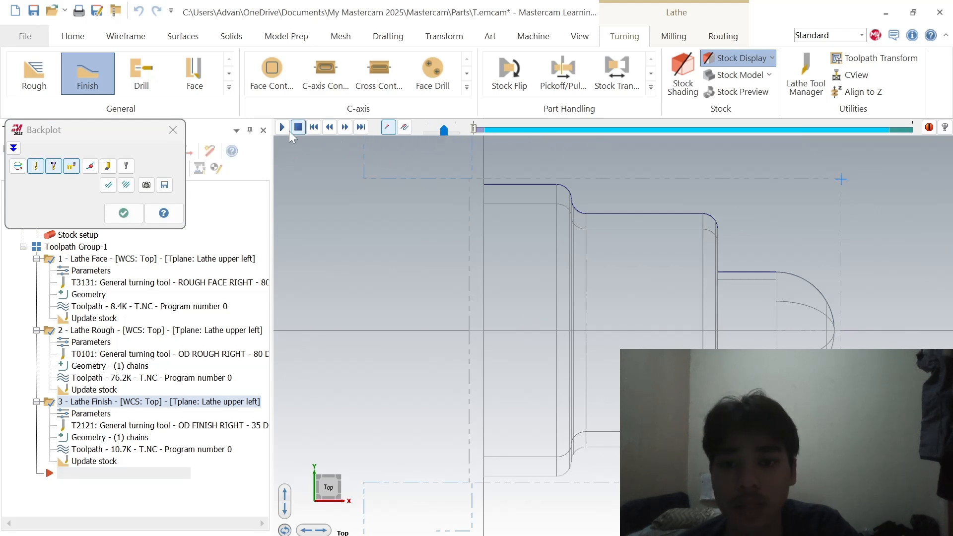
left_click(282, 127)
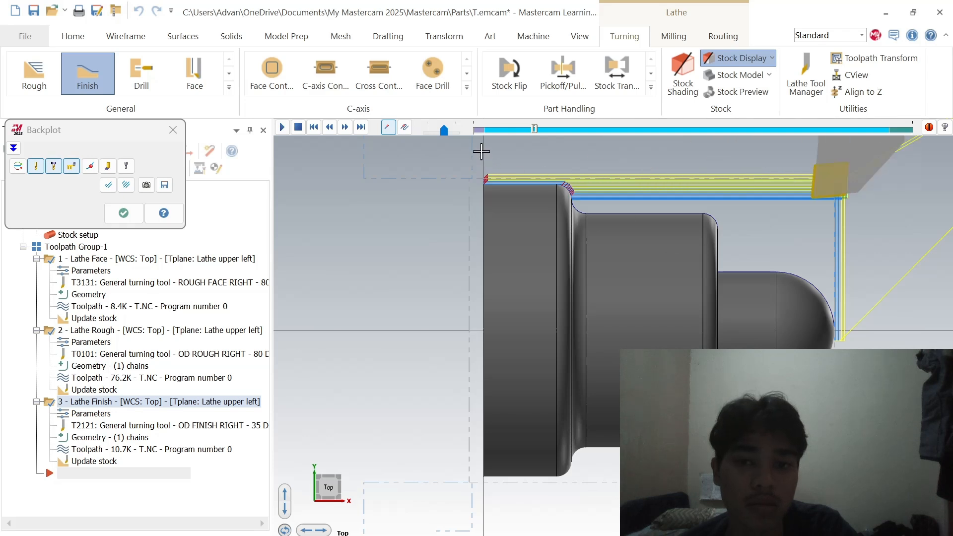
left_click_drag(445, 133, 458, 133)
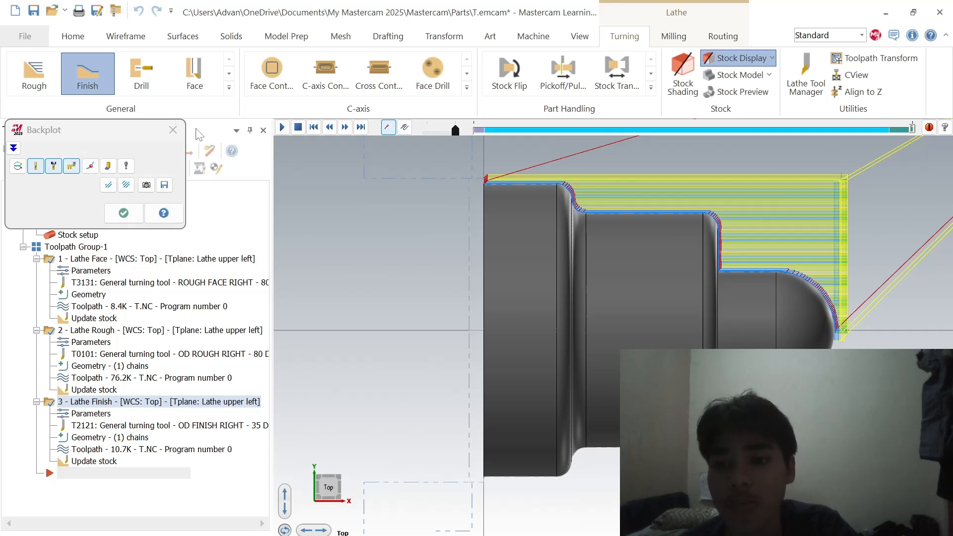
left_click(173, 129)
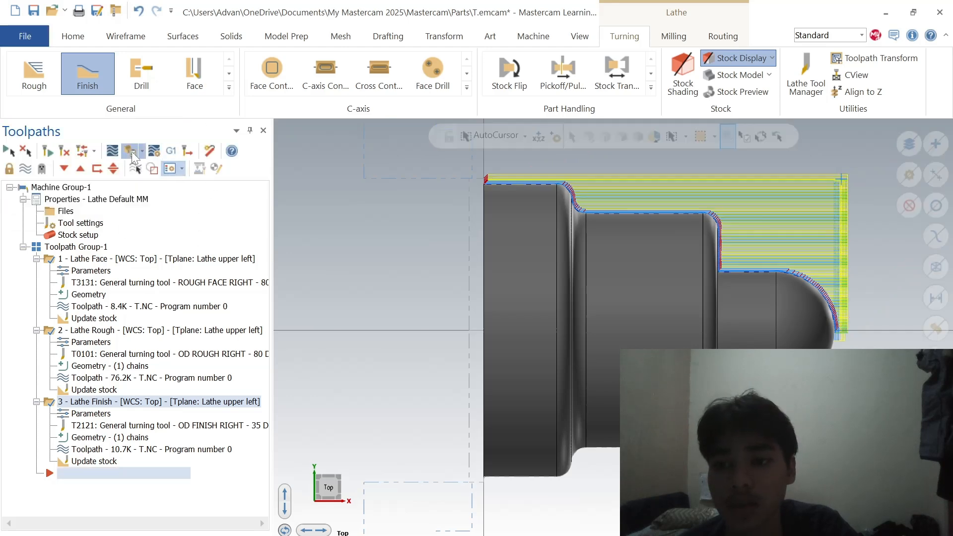
Step: Verify the selected operations in the simulator, with an angled 3D view in one viewport and a zoomed-out side view in the other
left_click(132, 151)
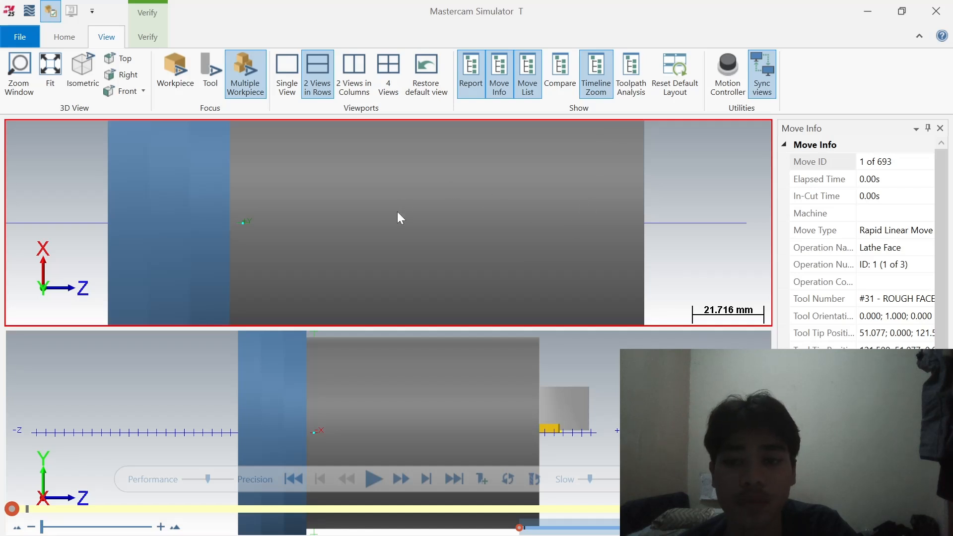
scroll(397, 217, "down", 5)
right_click(396, 215)
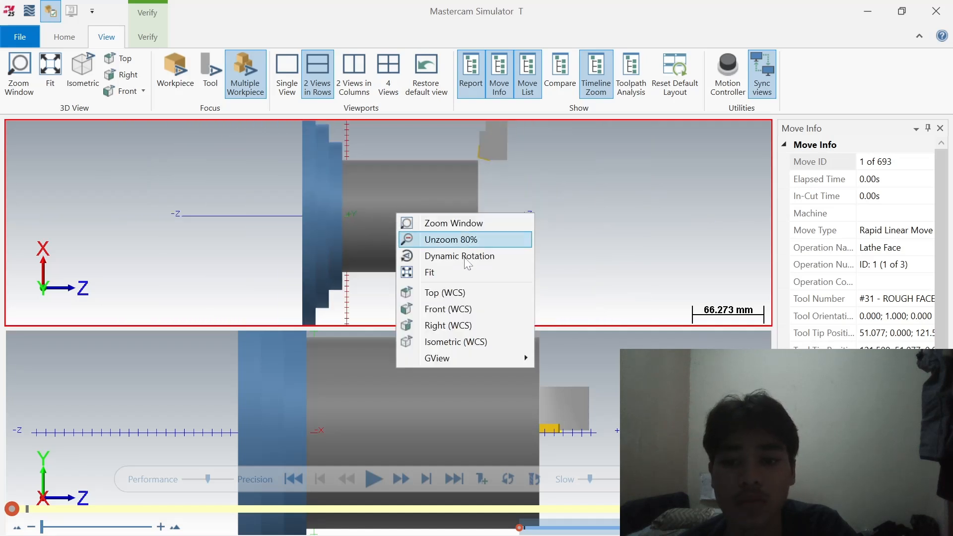
left_click(472, 308)
right_click(365, 209)
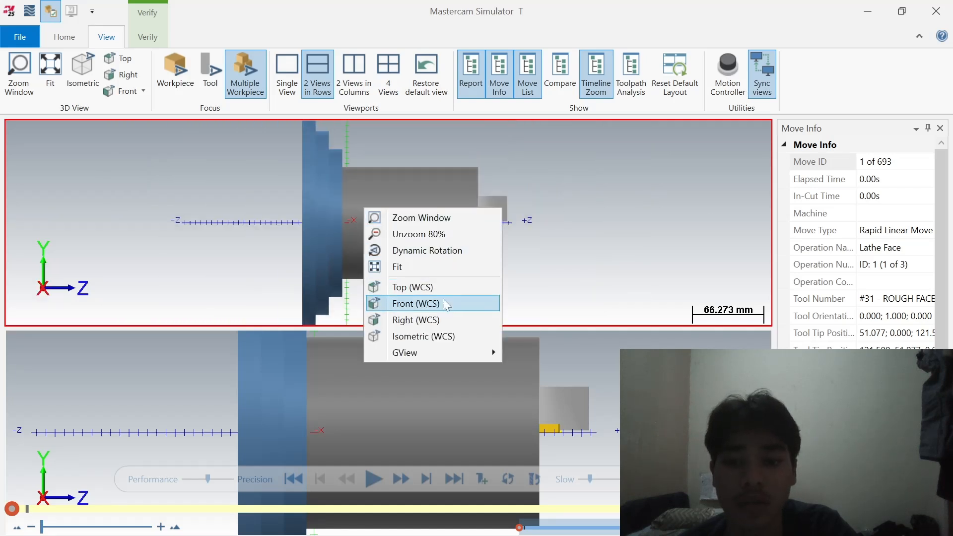
left_click(437, 287)
right_click(422, 242)
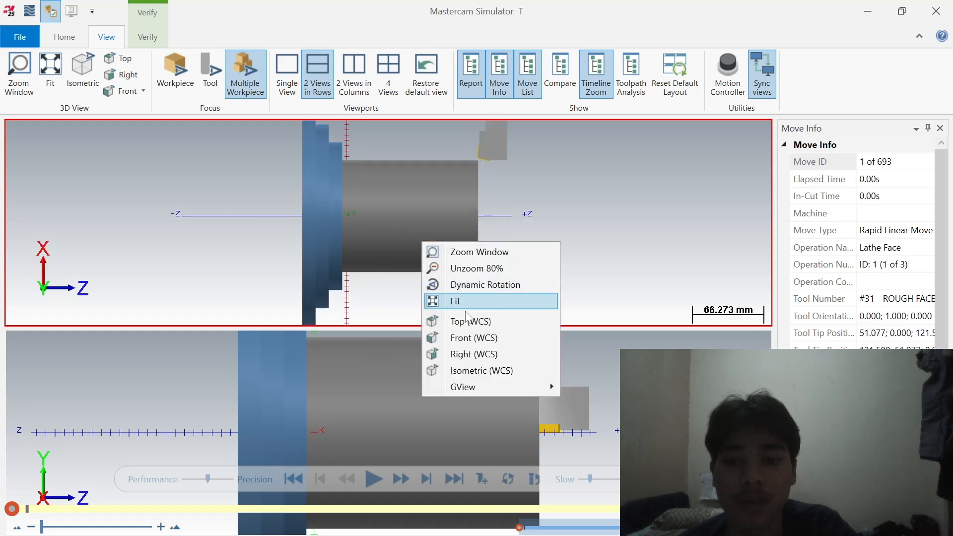
left_click(474, 354)
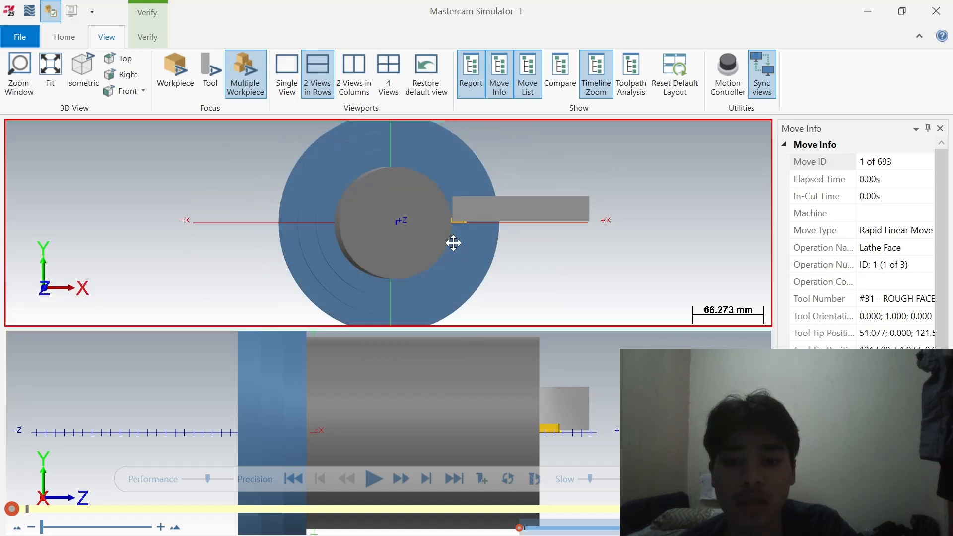
mouse_move(453, 244)
middle_mouse_down()
mouse_move(487, 246)
mouse_move(470, 248)
middle_mouse_up()
scroll(467, 247, "up", 2)
scroll(466, 247, "down", 3)
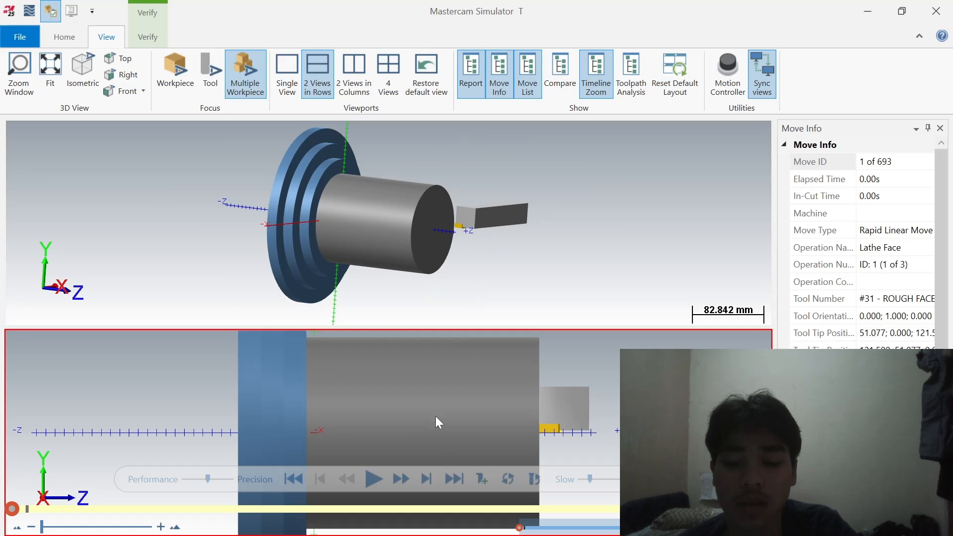
scroll(437, 417, "down", 4)
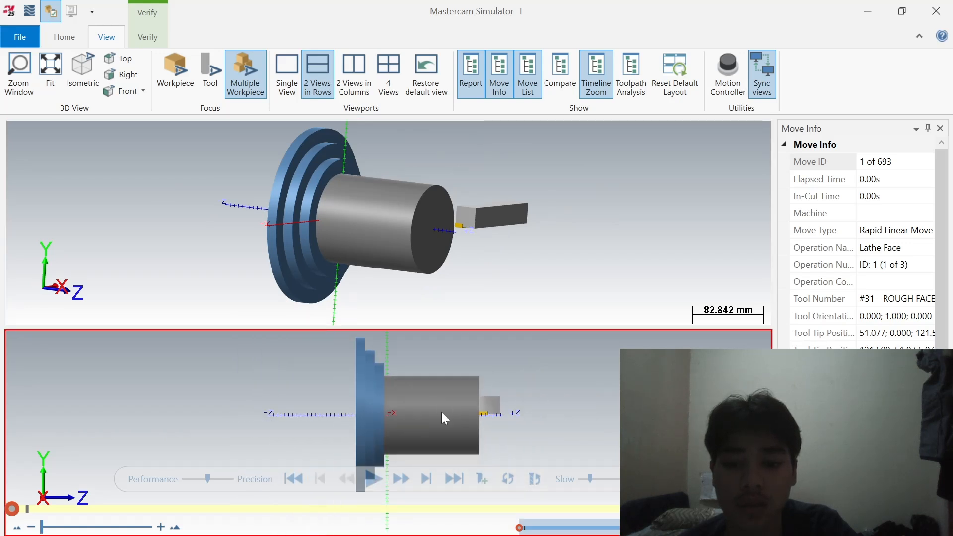
right_click(442, 412)
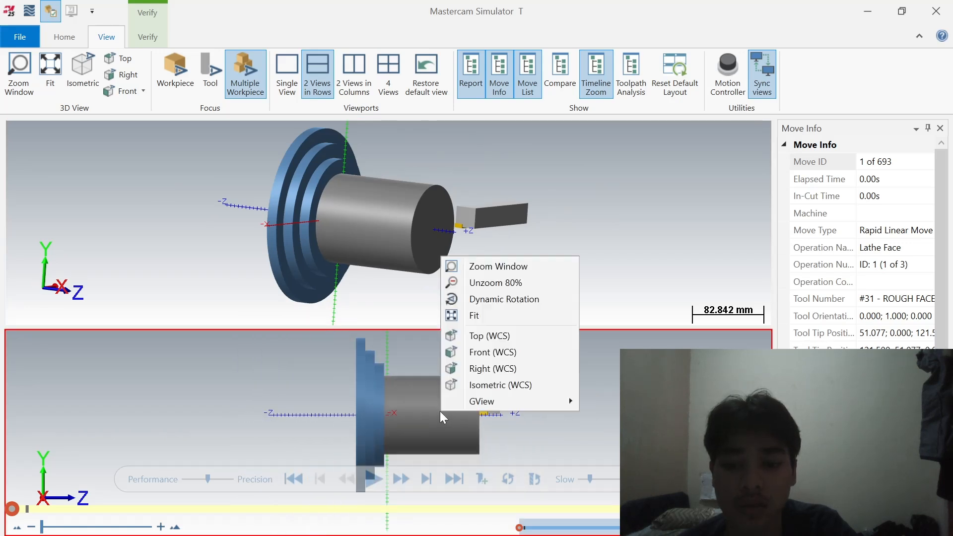
left_click(312, 376)
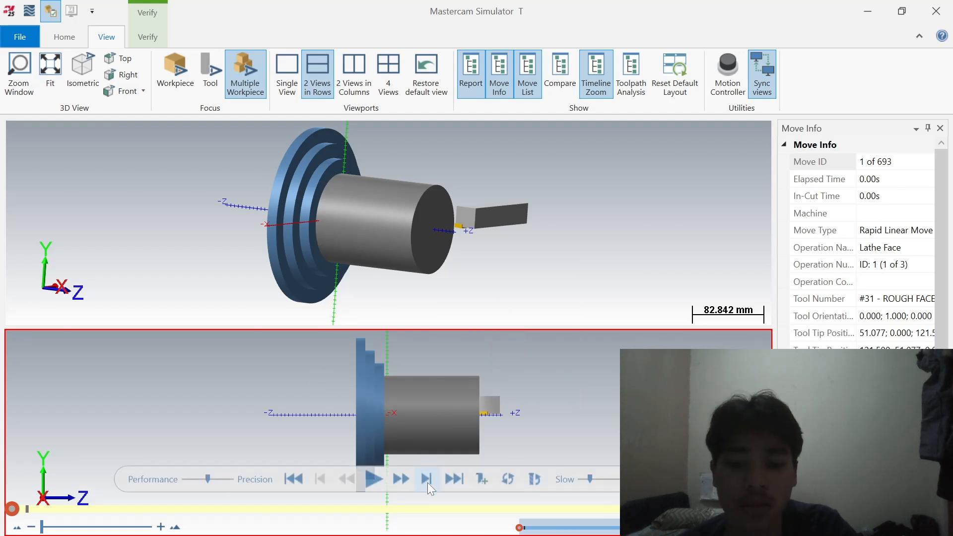
Step: Play the machining simulation of all three operations at a faster speed, and replay it from the start
left_click(600, 479)
left_click(380, 479)
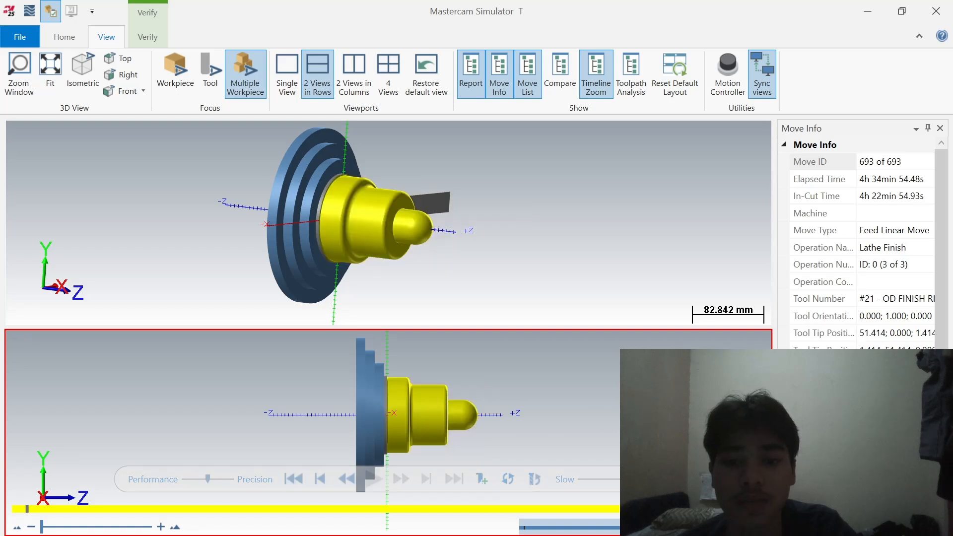
left_click(606, 481)
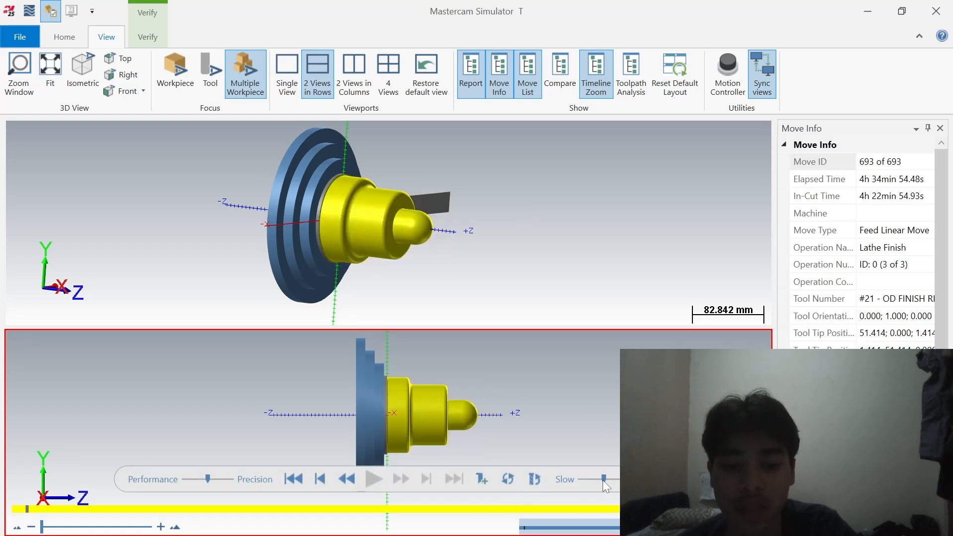
left_click(293, 478)
left_click(376, 478)
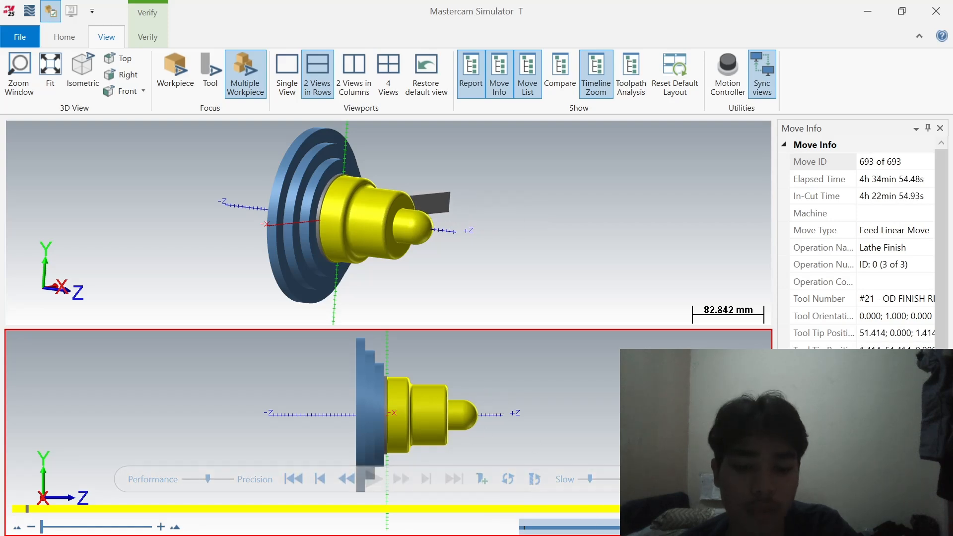
Step: Switch to the browser to read the chamfer, fillet and drill part drawing, and return to the empty Mastercam file
key("alt+Tab")
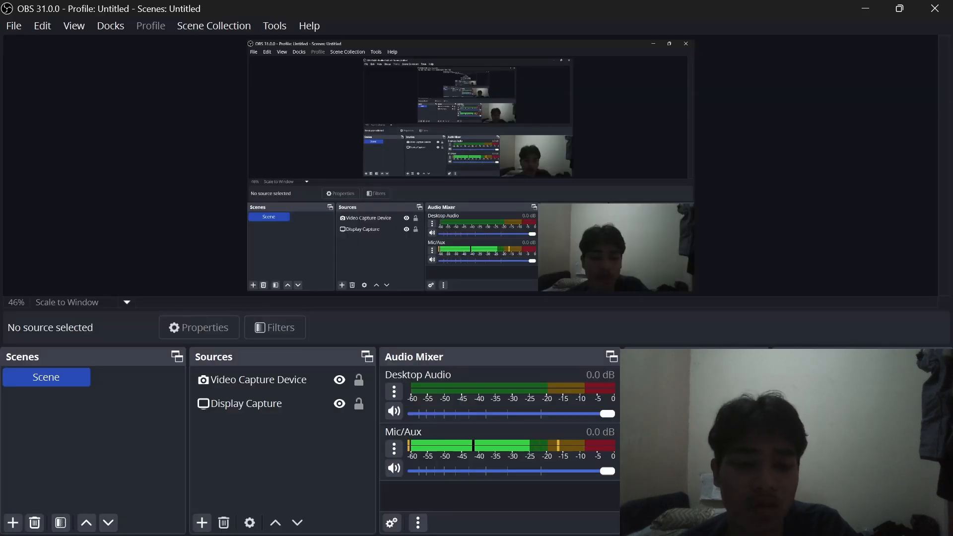
key("alt+Tab")
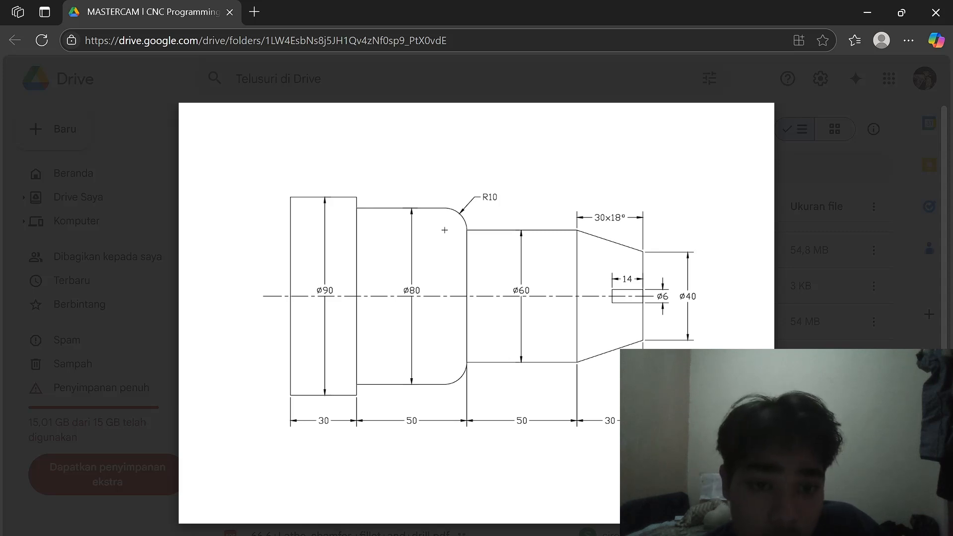
key("alt+Tab")
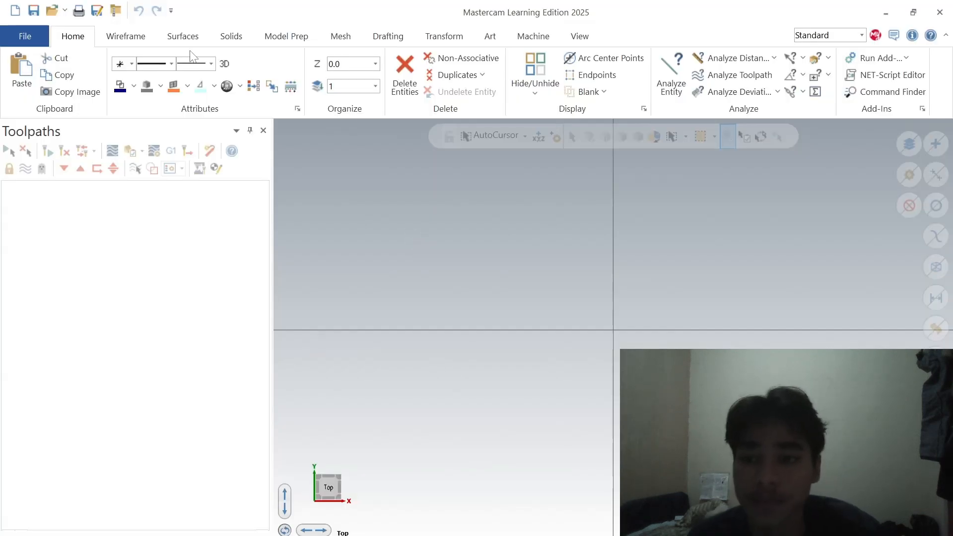
Step: Start a multi-line profile with Line Endpoints by drawing a vertical line 45 mm up from the origin with the length locked
left_click(171, 41)
left_click(144, 41)
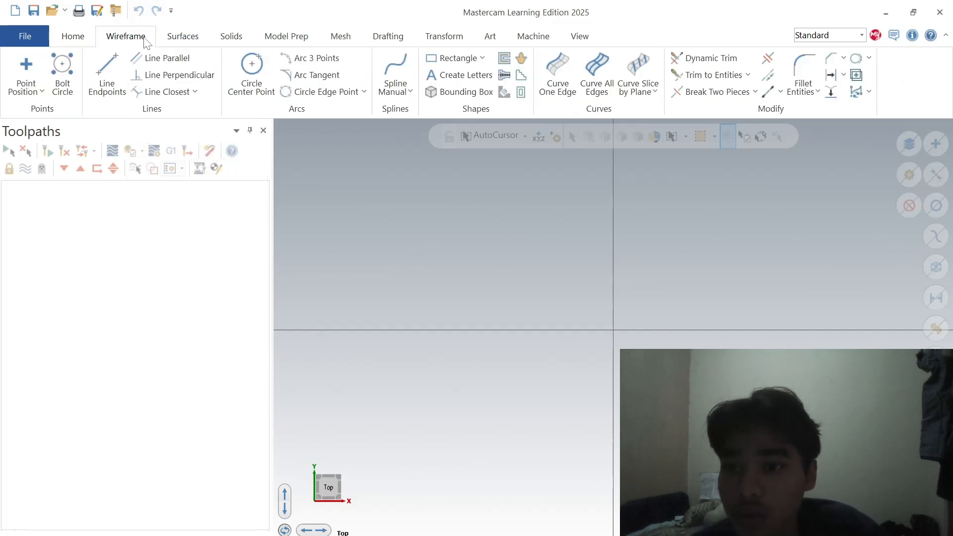
left_click(104, 74)
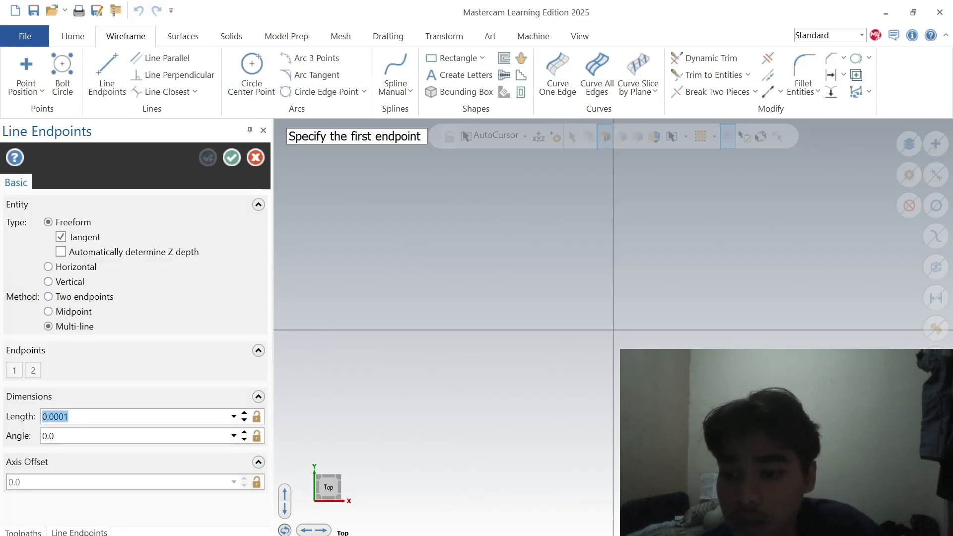
key("BackSpace")
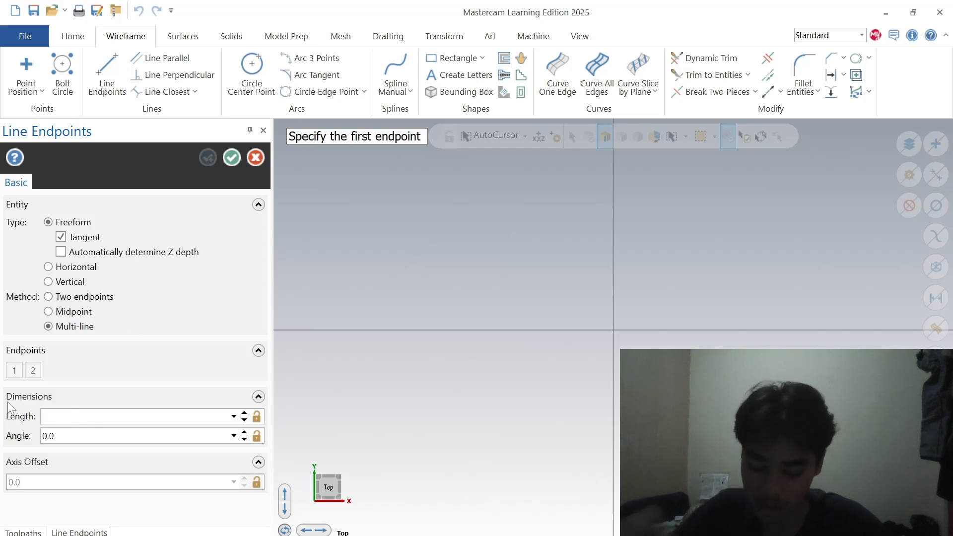
type("45")
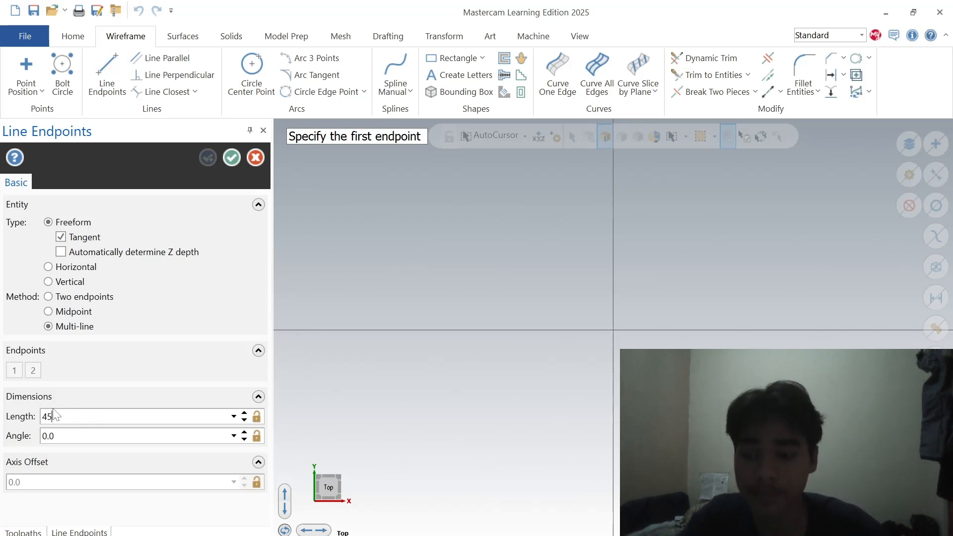
left_click(256, 418)
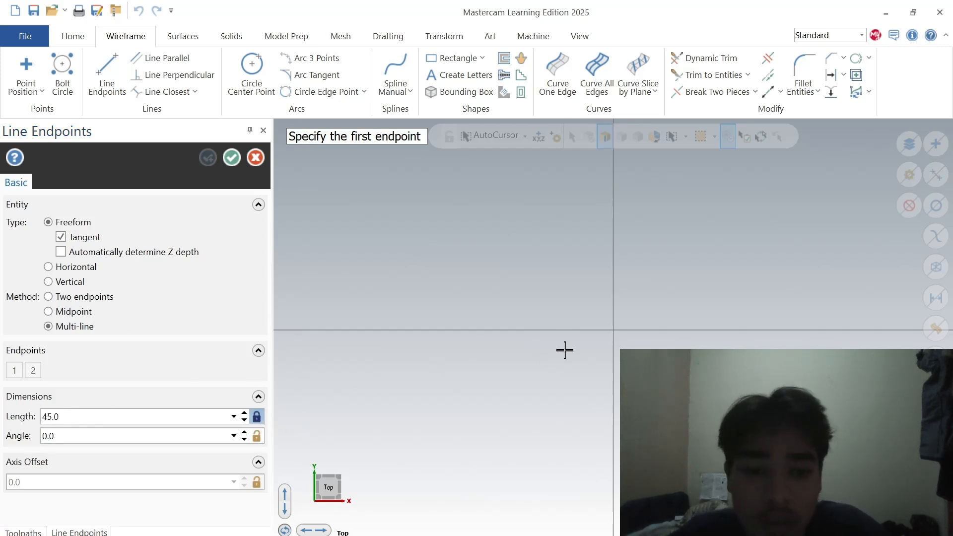
left_click(612, 329)
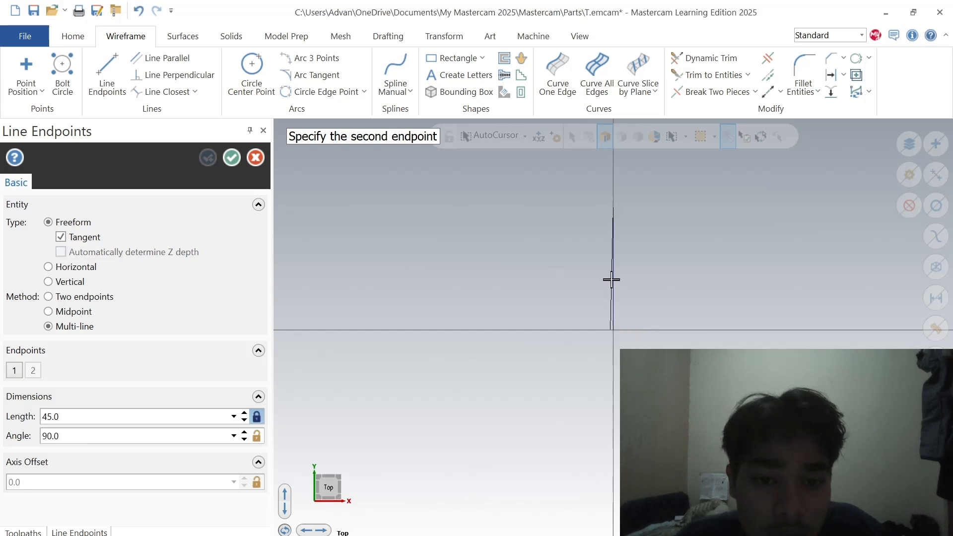
left_click(614, 302)
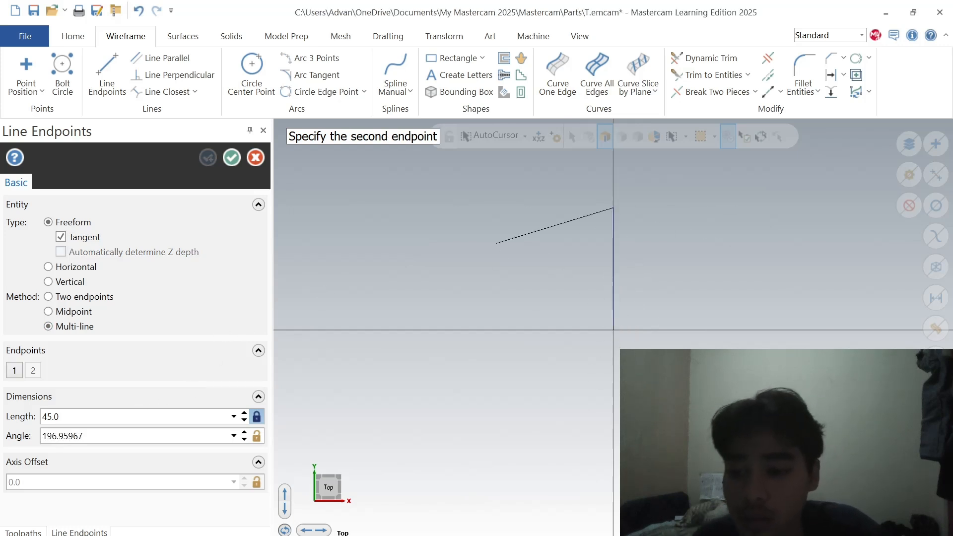
Step: Continue the profile with a 30 mm horizontal line away from the vertical line and a 5 mm vertical line down from its end
left_click(20, 410)
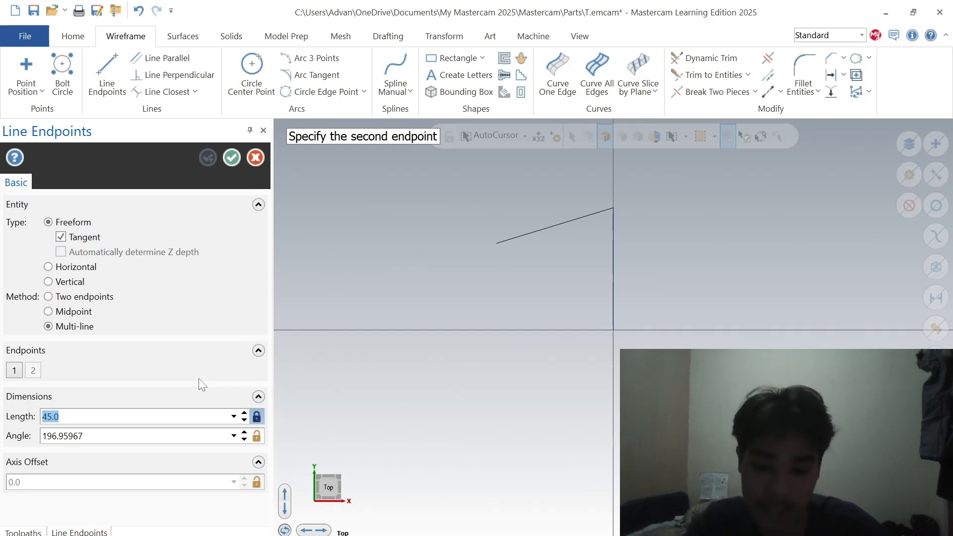
type("30")
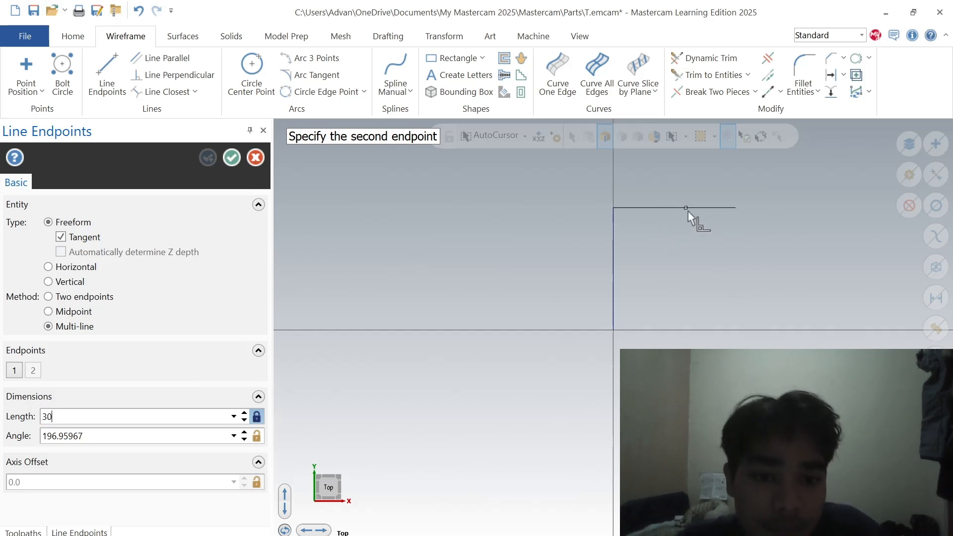
left_click(685, 209)
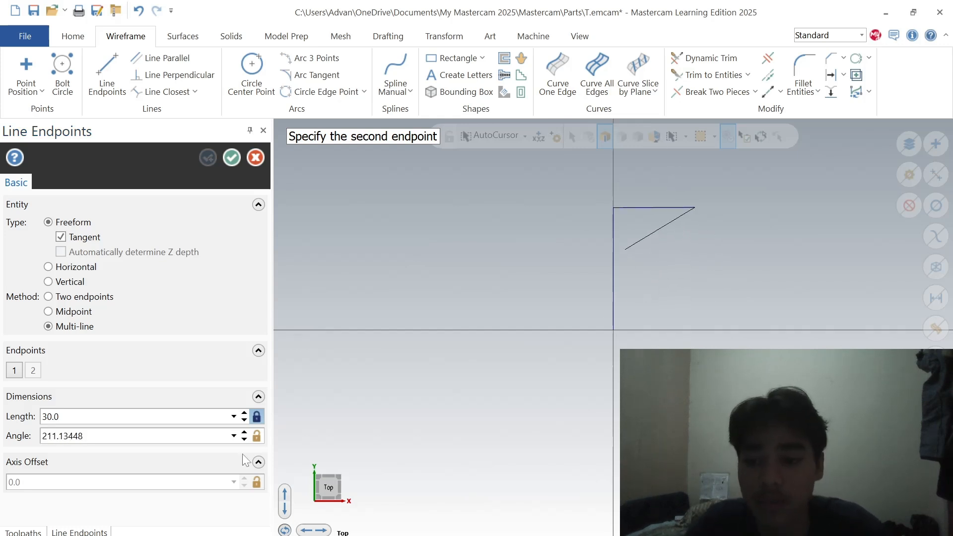
left_click_drag(68, 417, 18, 426)
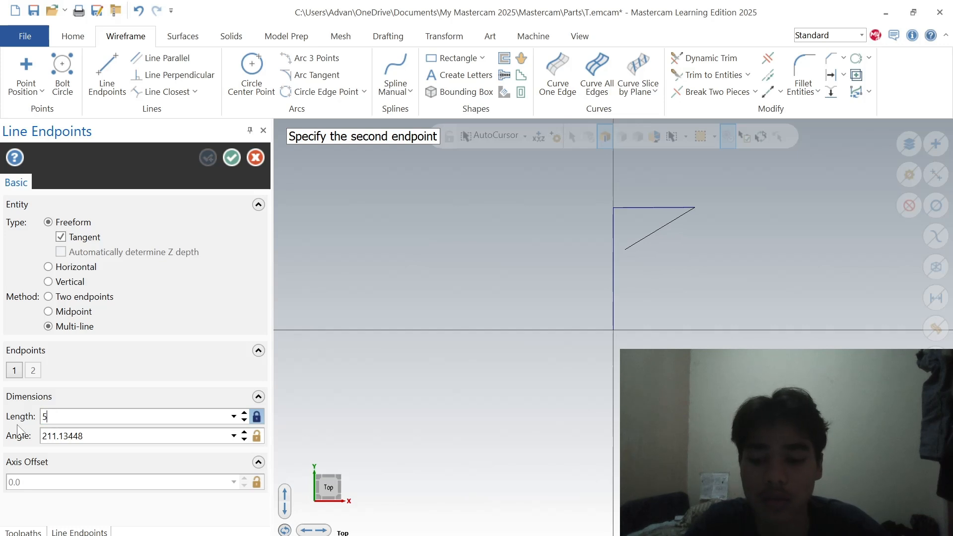
left_click(696, 221)
left_click(695, 222)
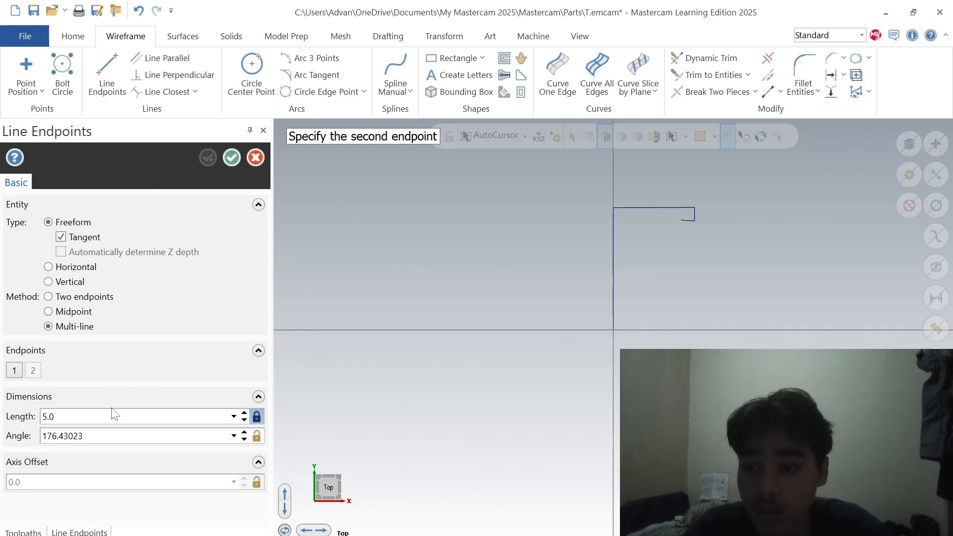
Step: Draw a 50 mm line outward from the lower end of the 5 mm step, deleting the slanted attempt and redrawing it horizontal
type("0")
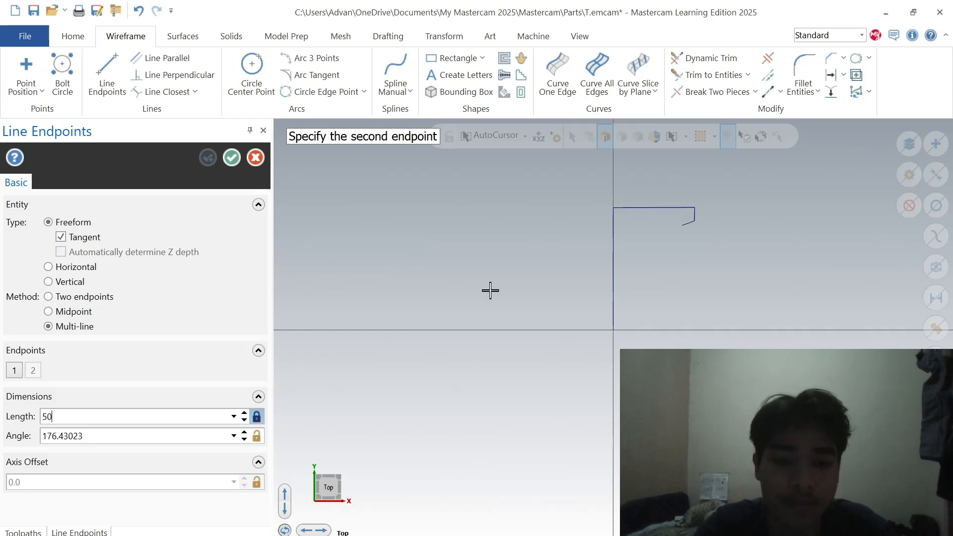
key("Return")
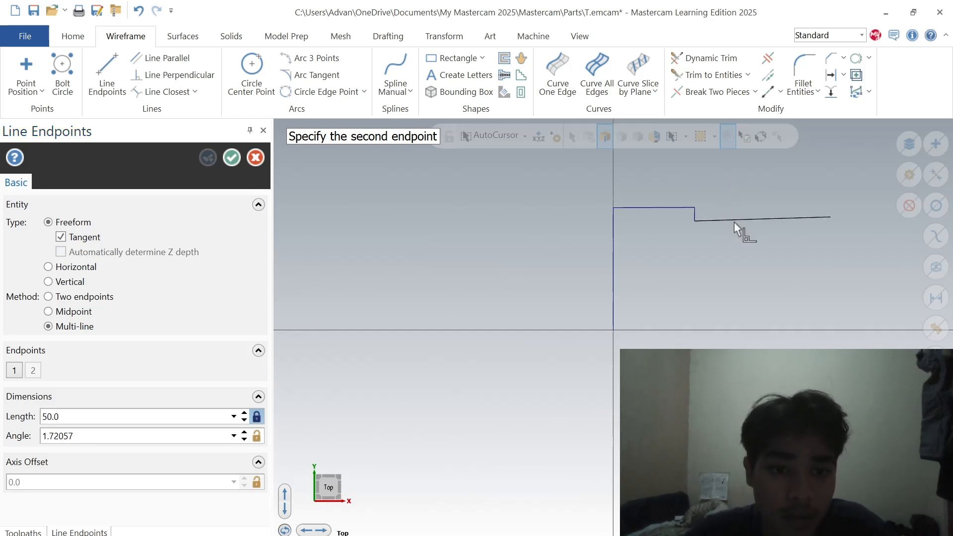
key("Escape")
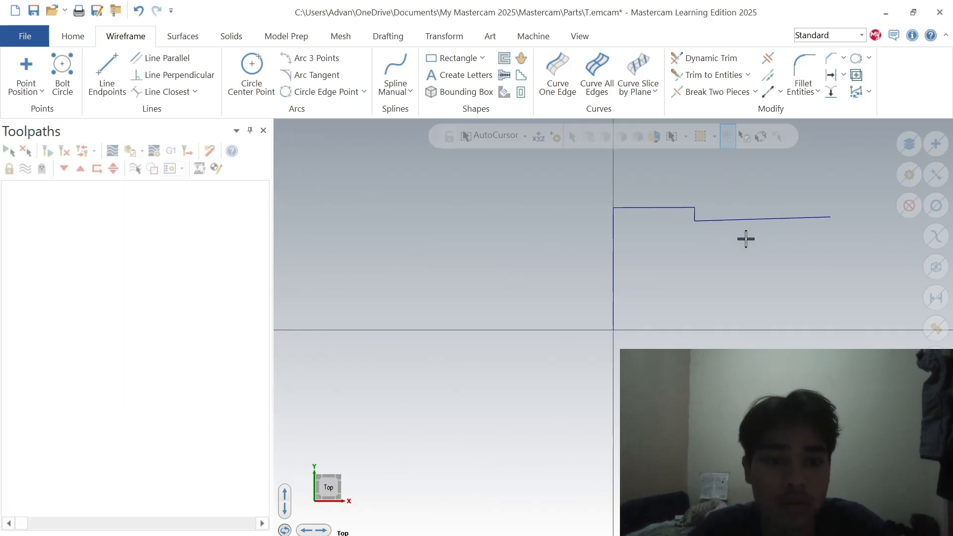
left_click(747, 222)
key("Delete")
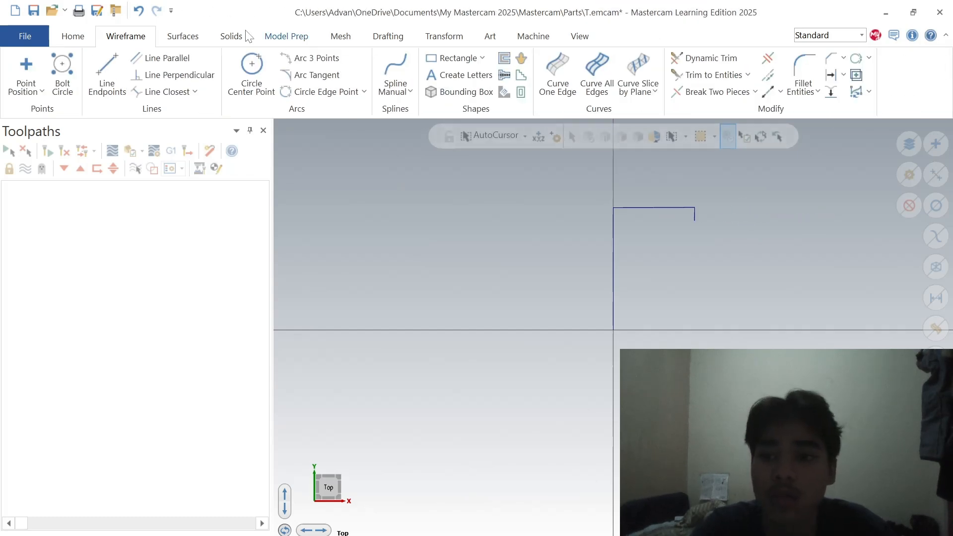
left_click(106, 72)
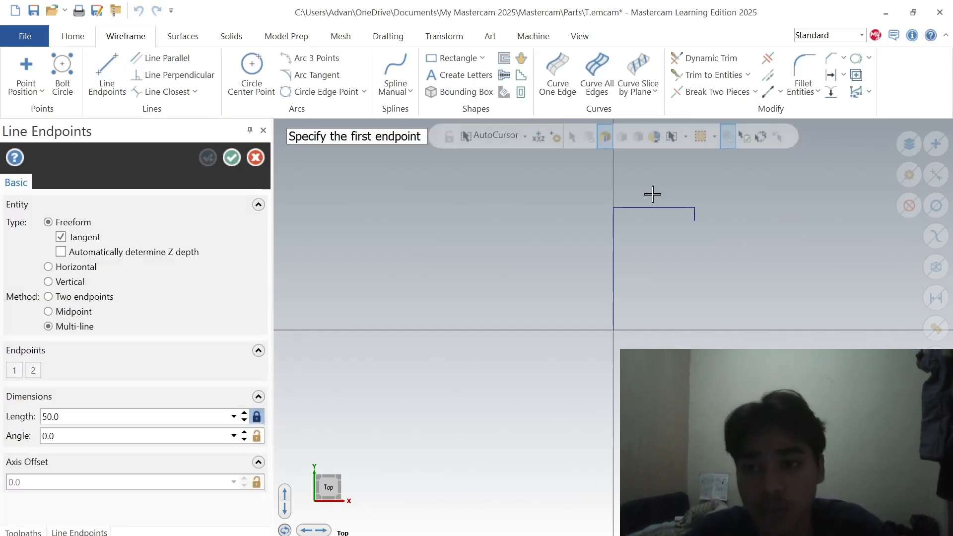
left_click(694, 220)
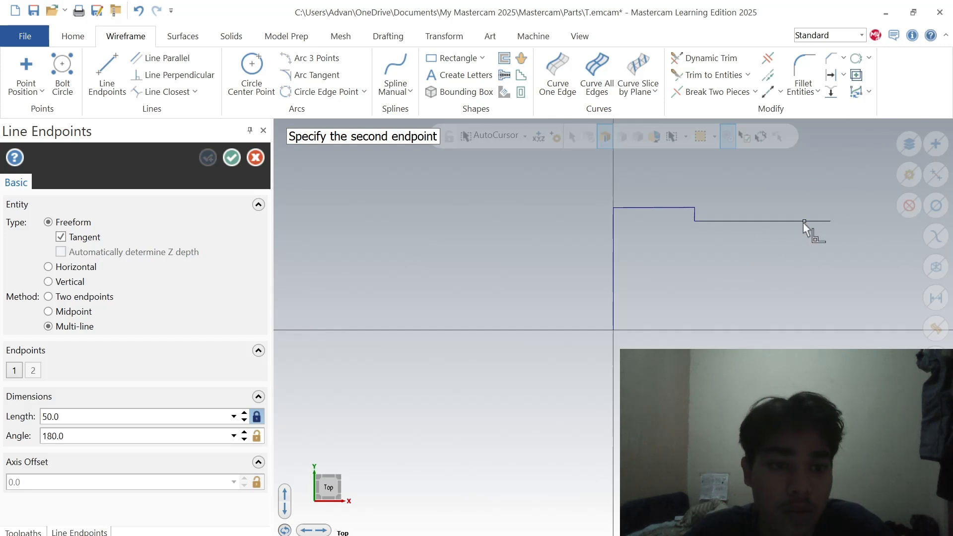
left_click(773, 222)
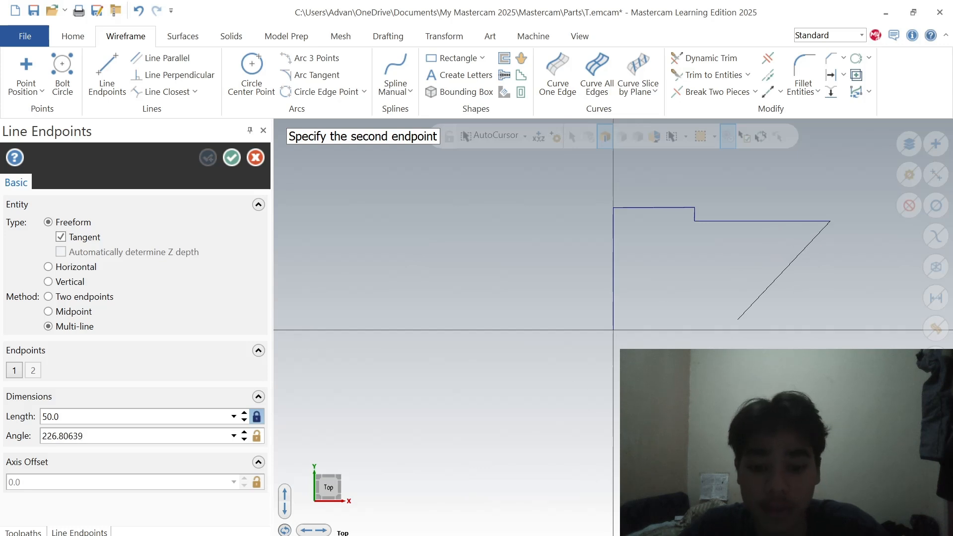
Step: Switch to the part drawing in the browser to check the next profile dimensions
left_click(480, 535)
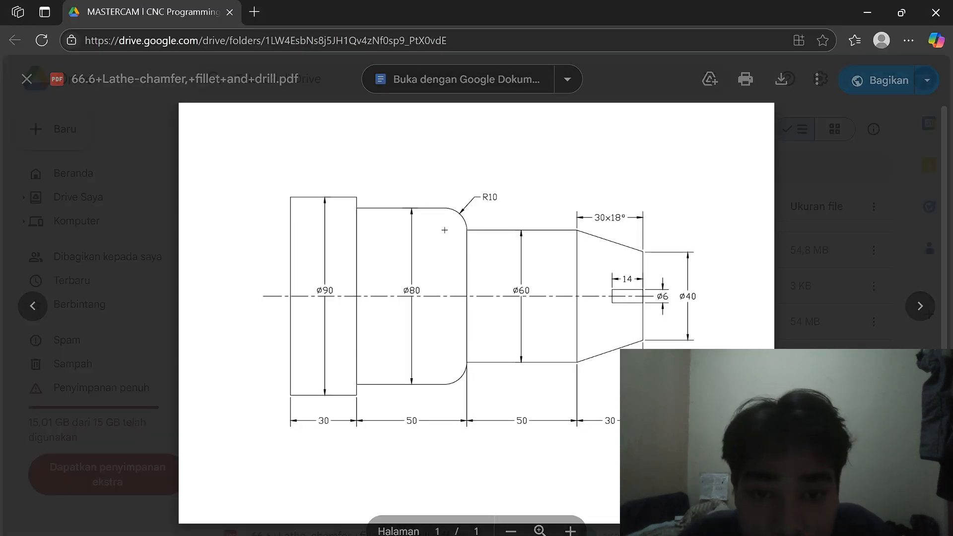
left_click(496, 535)
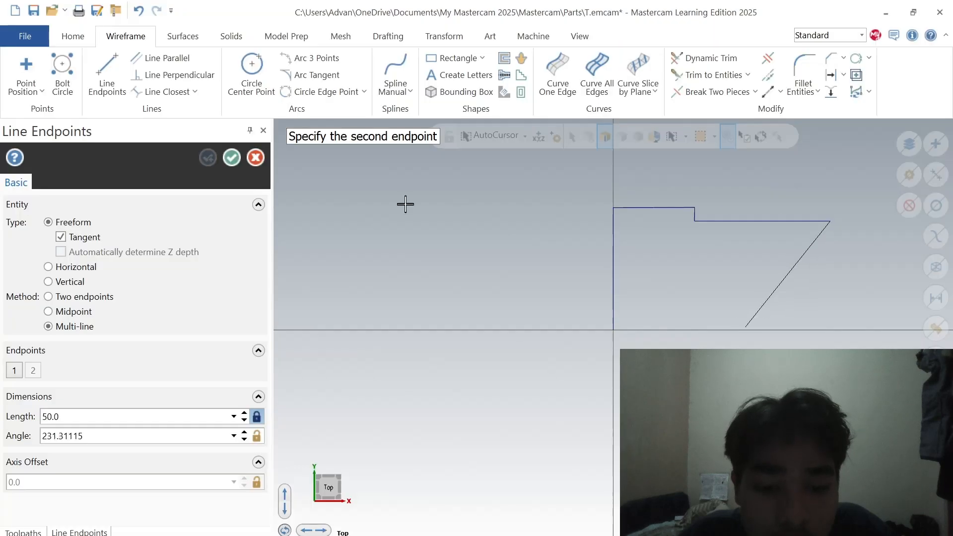
double_click(49, 417)
type("30")
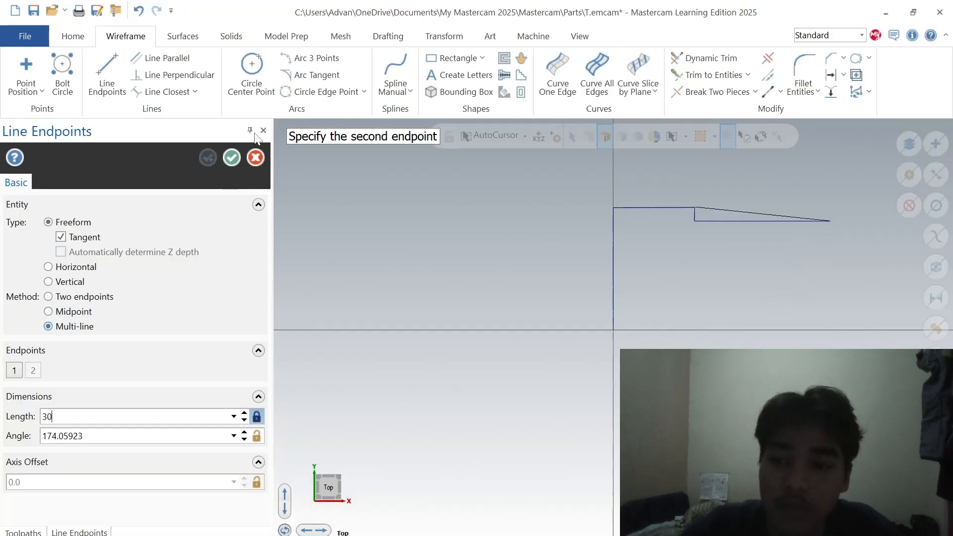
left_click(830, 332)
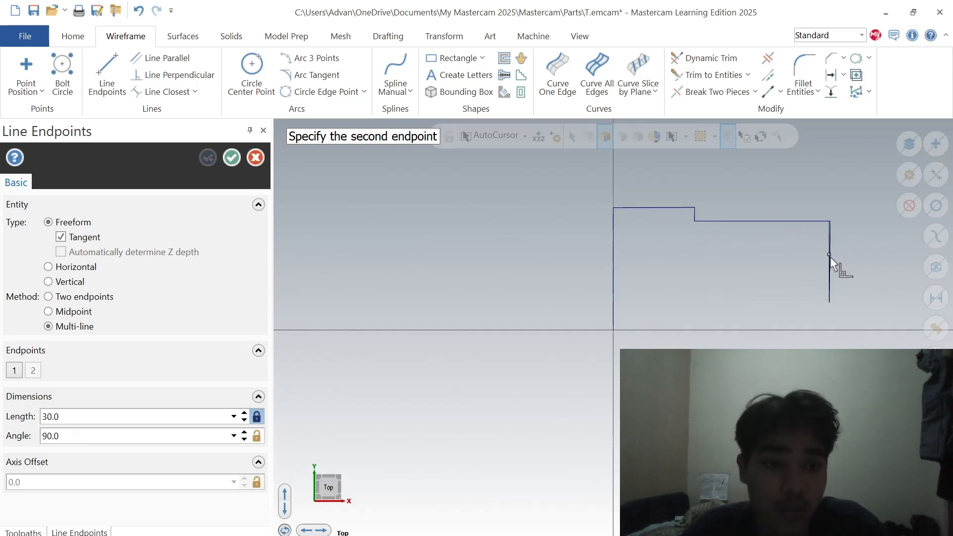
key("Escape")
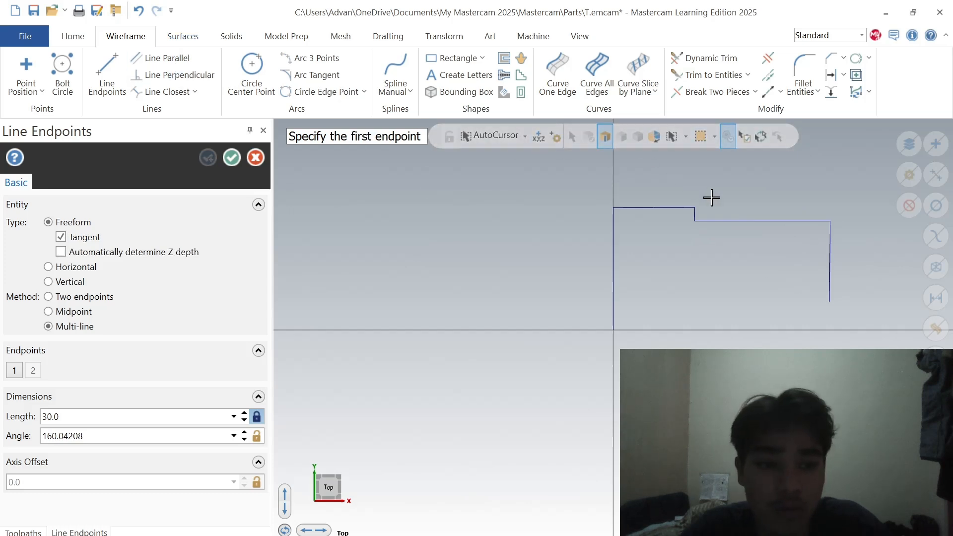
key("Escape")
left_click(830, 255)
key("Delete")
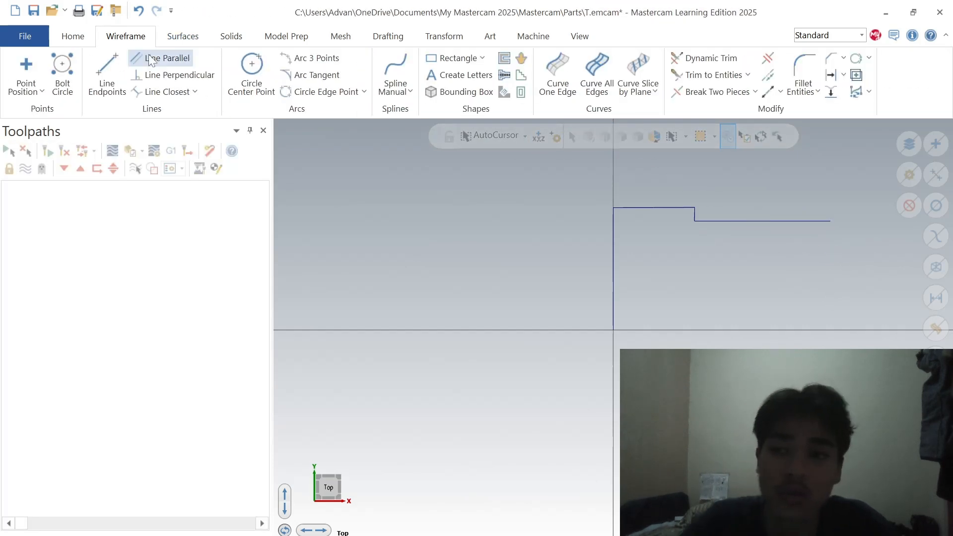
Step: Draw a 10 mm vertical line down from the outer end of the 50 mm horizontal line with Line Endpoints
left_click(110, 64)
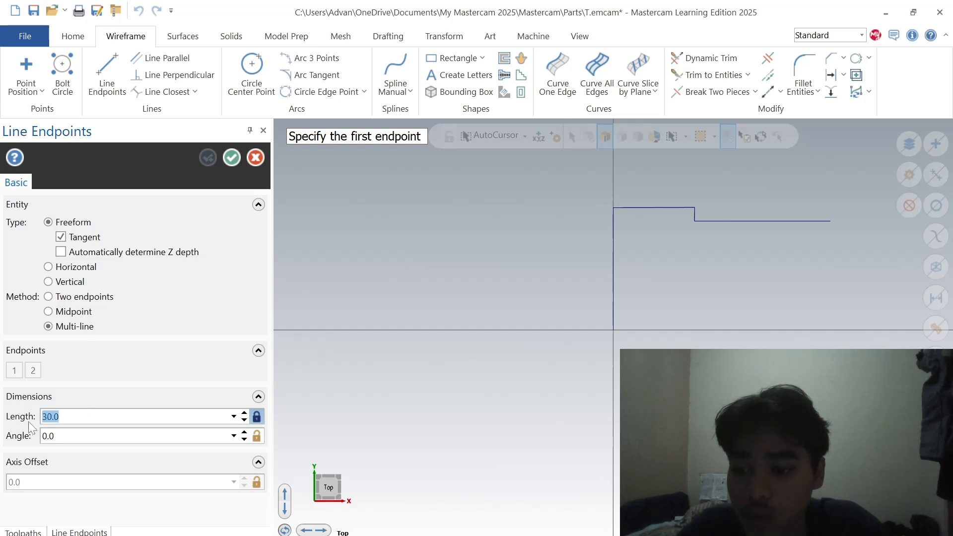
type("10")
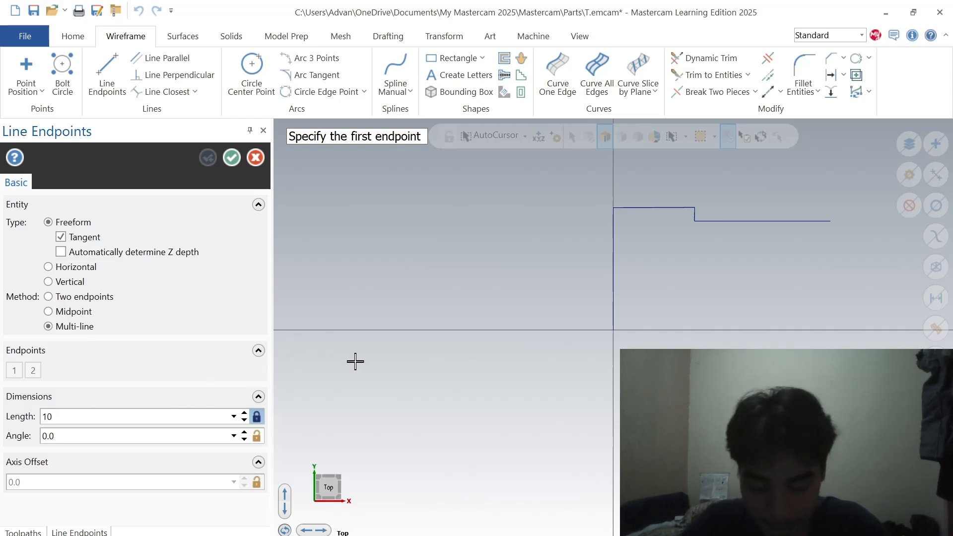
left_click(830, 221)
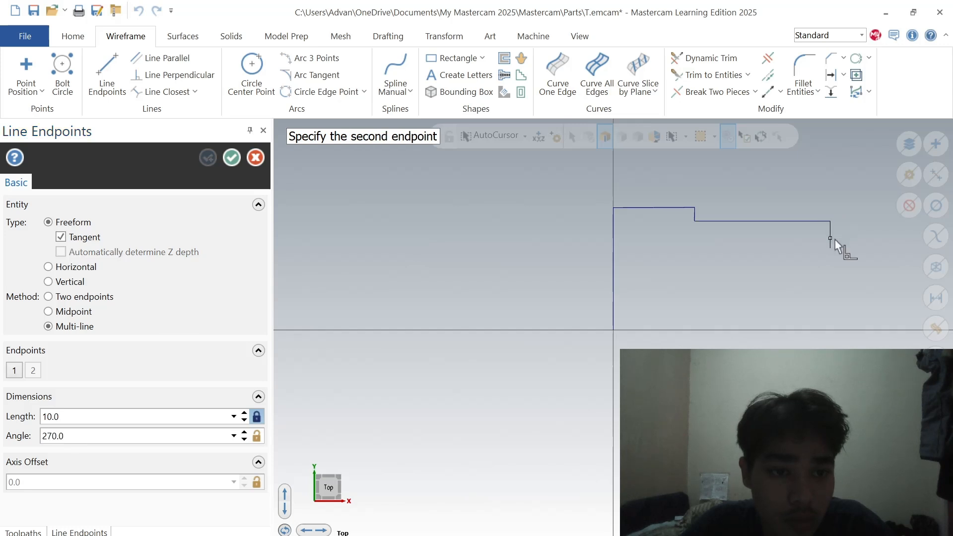
left_click(830, 243)
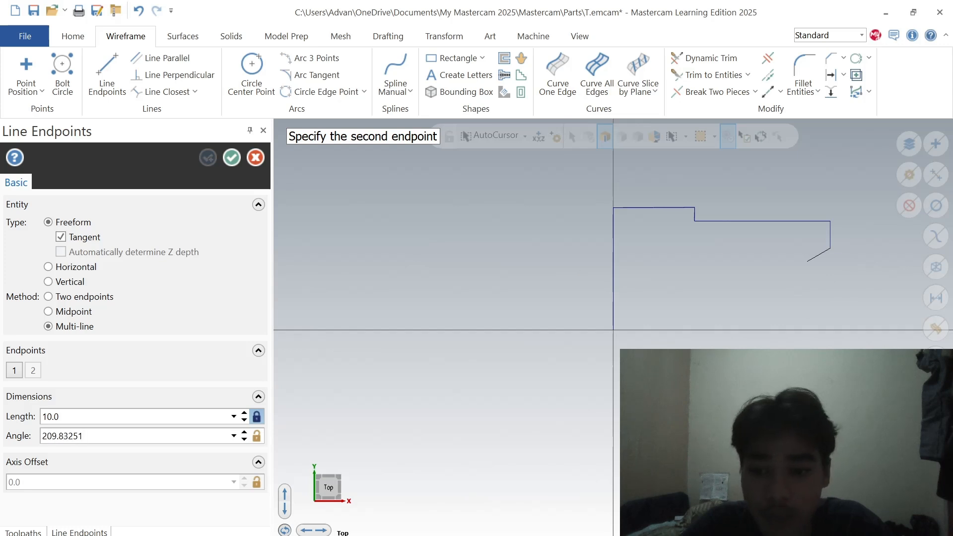
Step: Draw a 50 mm horizontal line outward from the lower end of the 10 mm step, deleting the slanted attempt and redrawing it
left_click(322, 530)
left_click(322, 530)
left_click(322, 530)
left_click(322, 530)
left_click(322, 530)
left_click(322, 530)
left_click(322, 530)
left_click(322, 530)
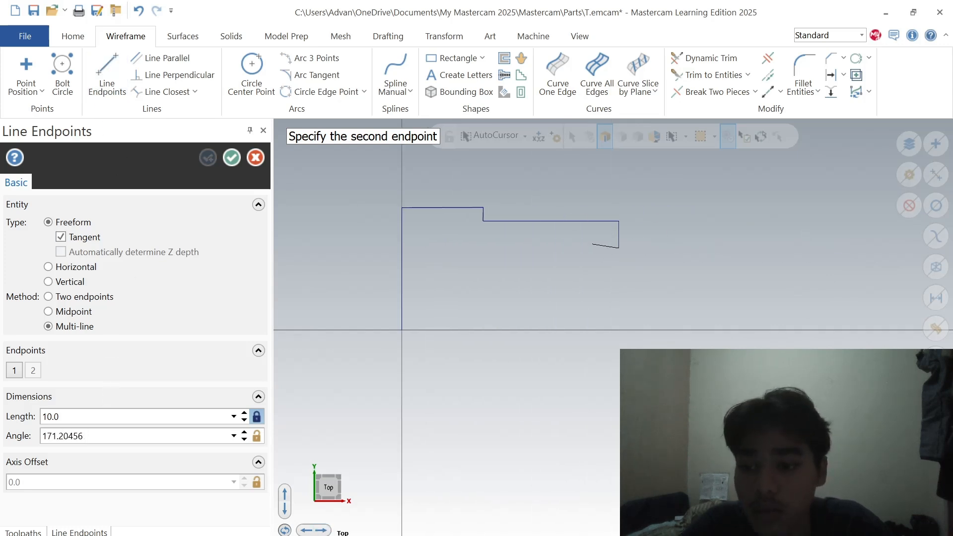
type("50")
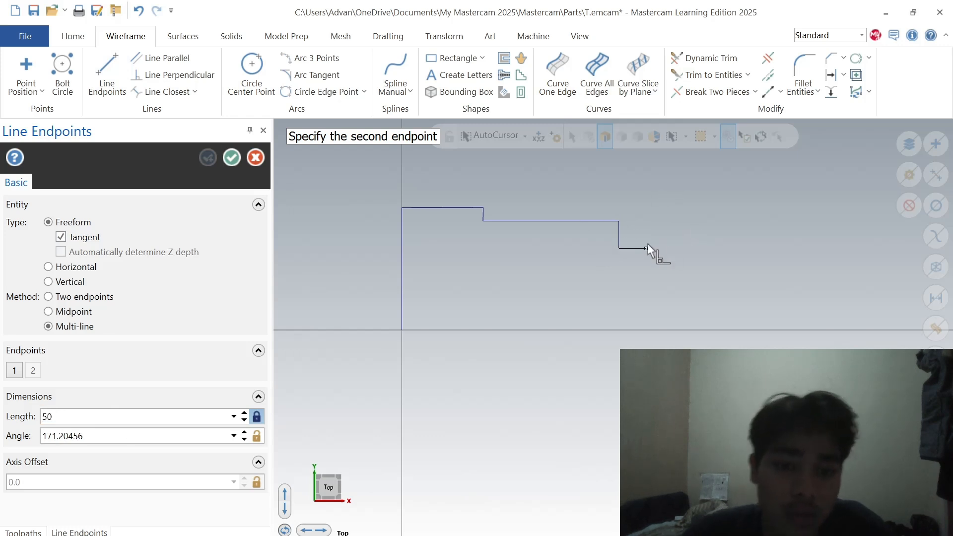
key("Return")
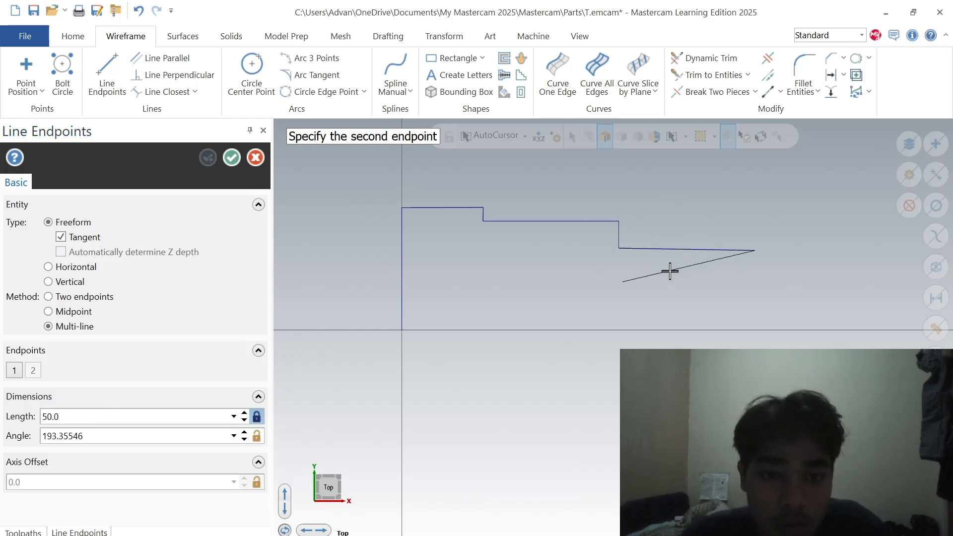
key("Escape")
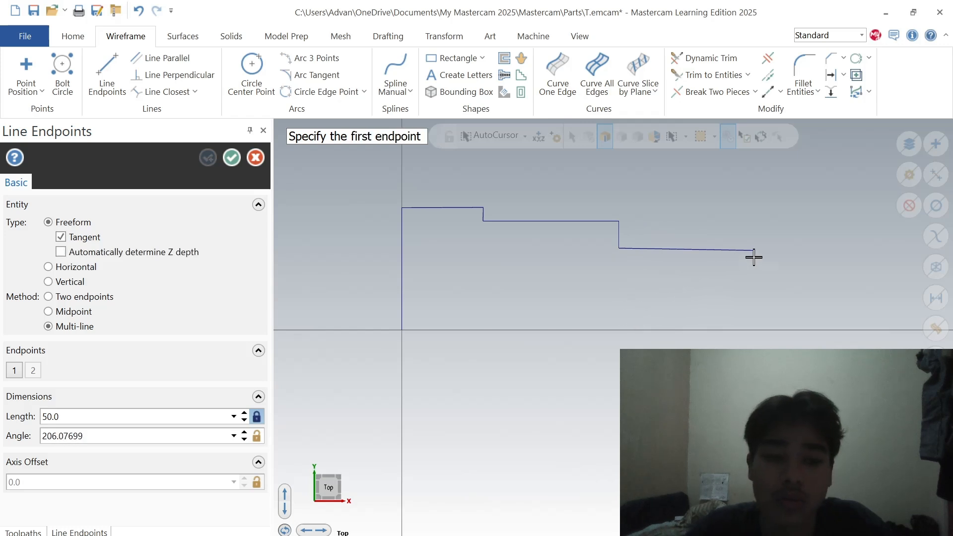
key("Escape")
left_click(706, 249)
key("Delete")
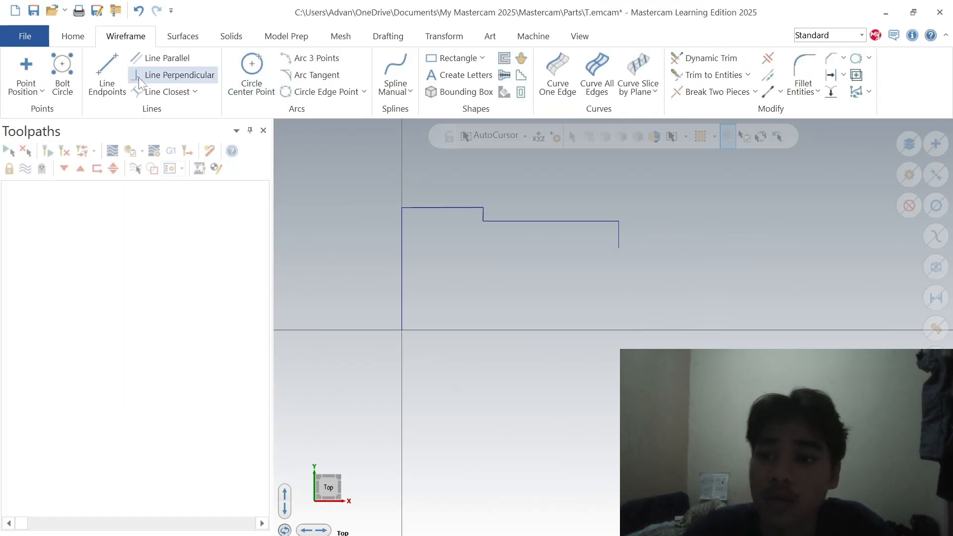
left_click(106, 75)
left_click(618, 249)
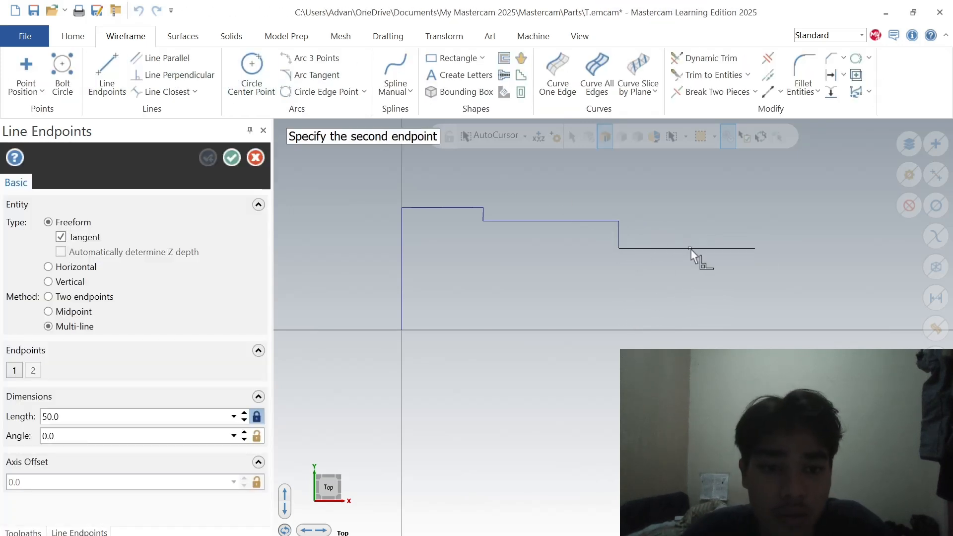
left_click(689, 249)
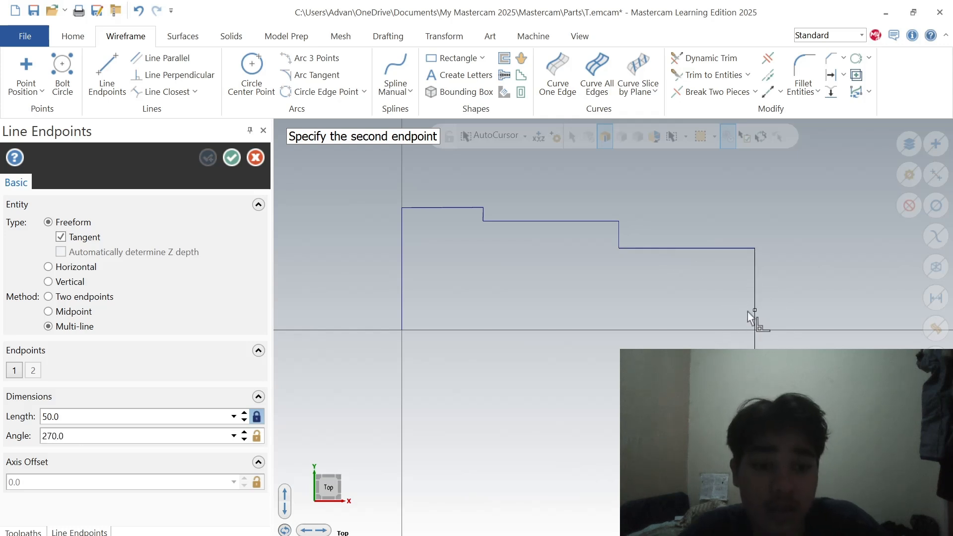
Step: Draw a 30 mm vertical line from the outer end of the second 50 mm line down to the axis, replacing the slanted attempt
double_click(64, 417)
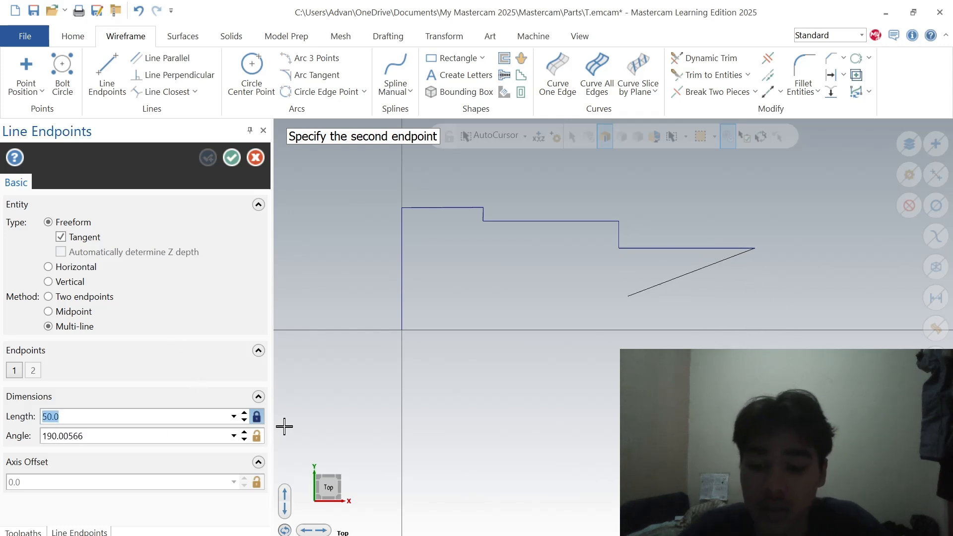
type("30")
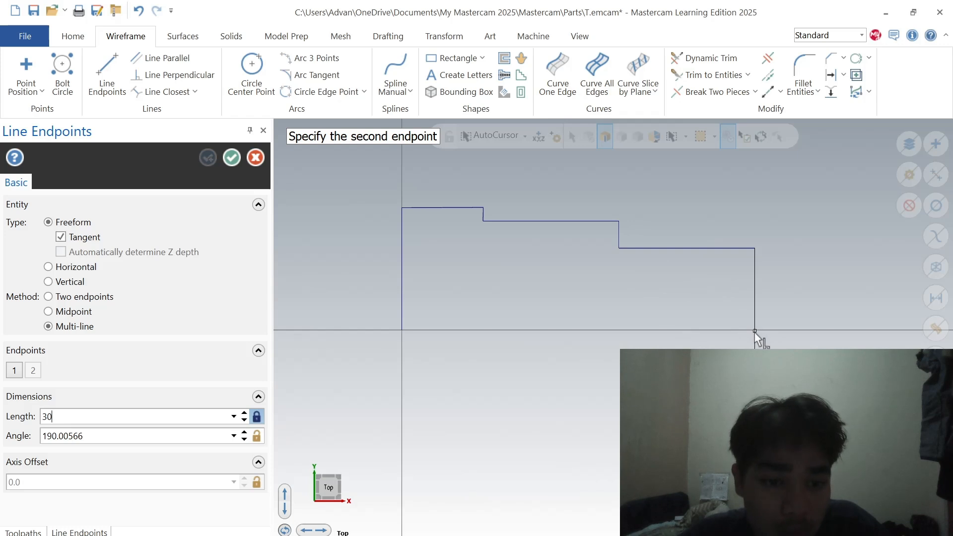
left_click(755, 332)
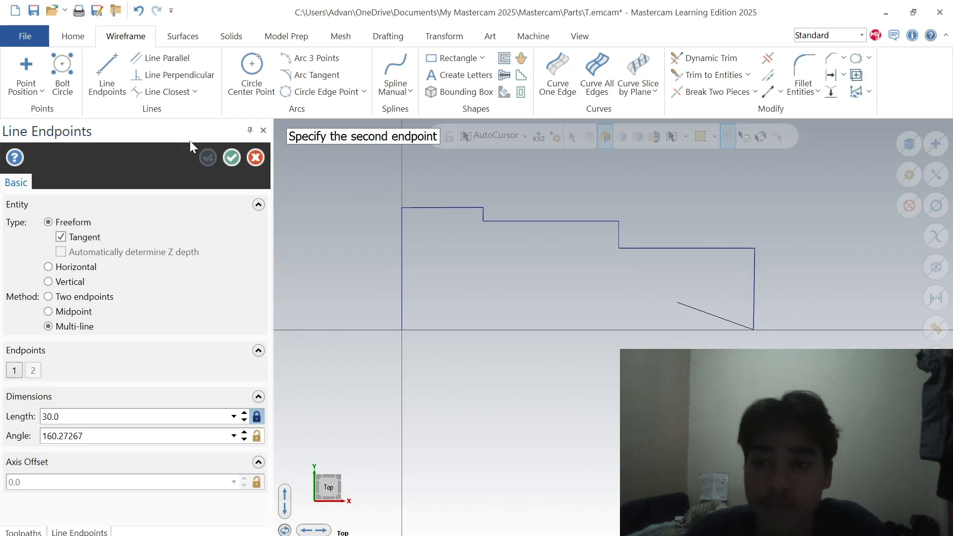
left_click(232, 157)
left_click(753, 294)
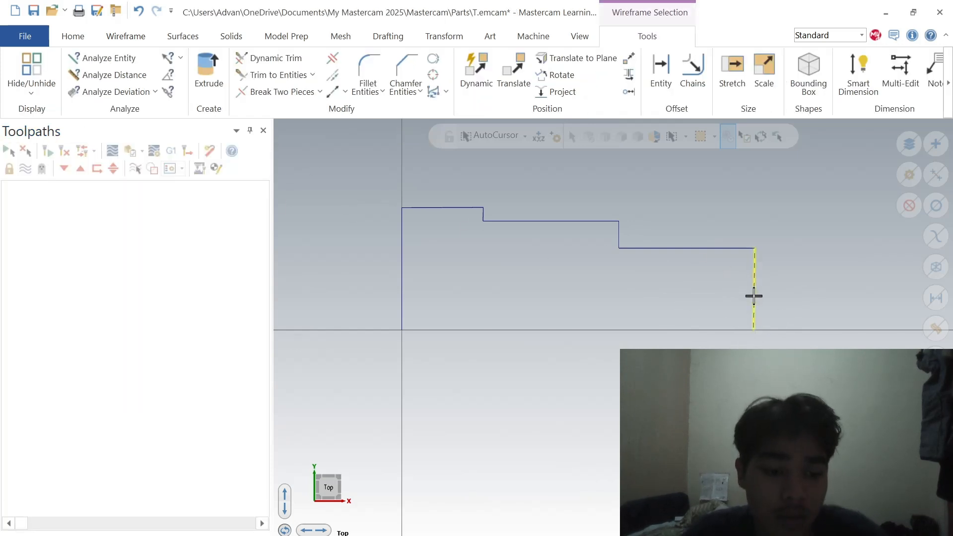
key("Delete")
left_click(107, 75)
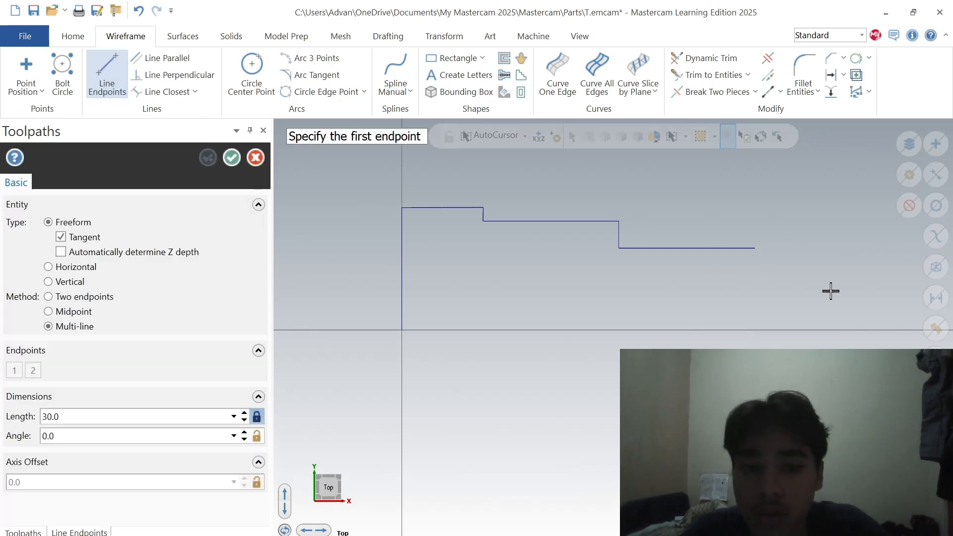
left_click(755, 249)
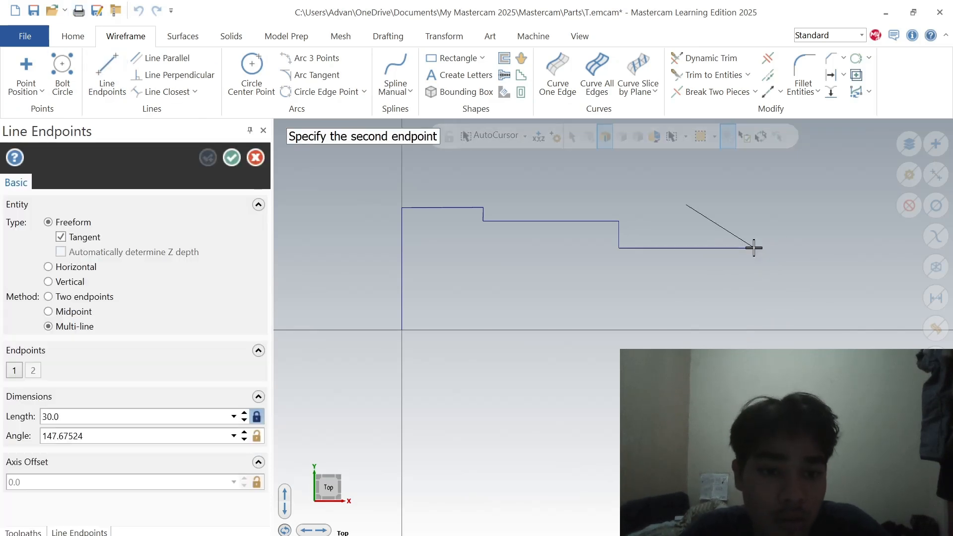
left_click(767, 308)
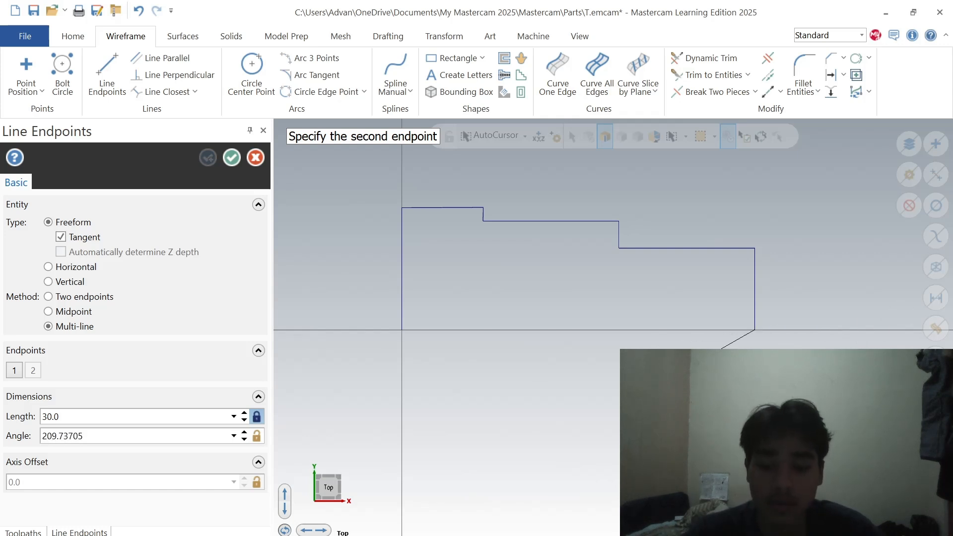
Step: Check the tapered end in the browser drawing, return to Mastercam and draw a 30 mm horizontal line outward along the axis
key("alt+Tab")
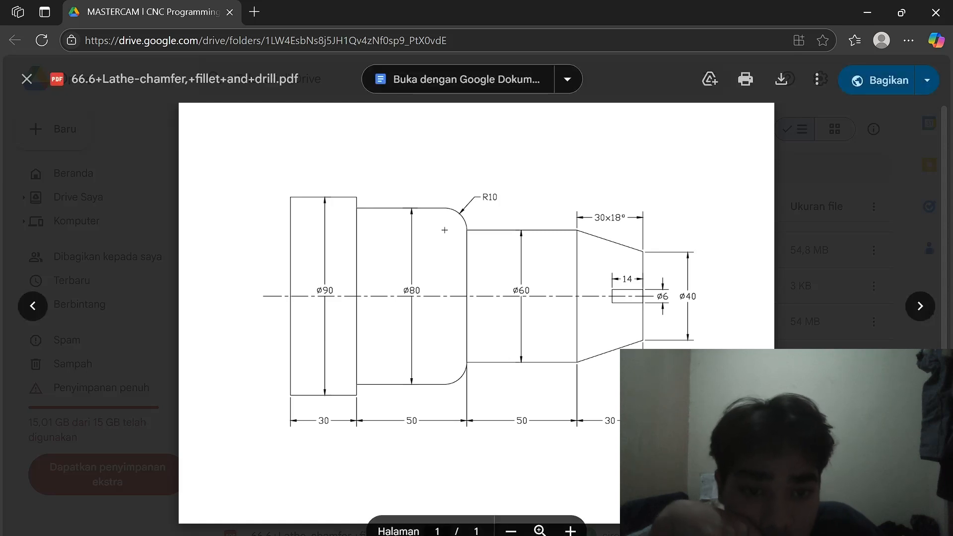
key("alt+Tab")
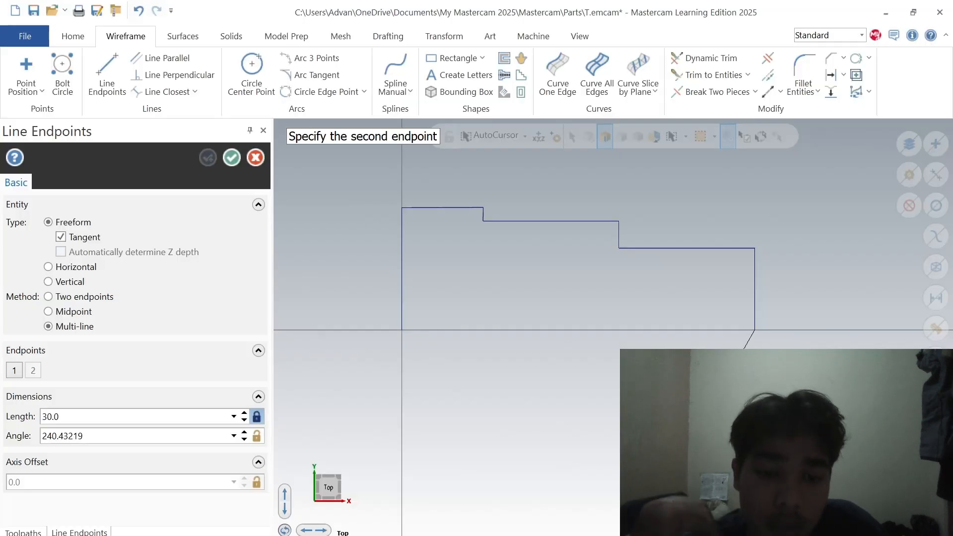
left_click(827, 329)
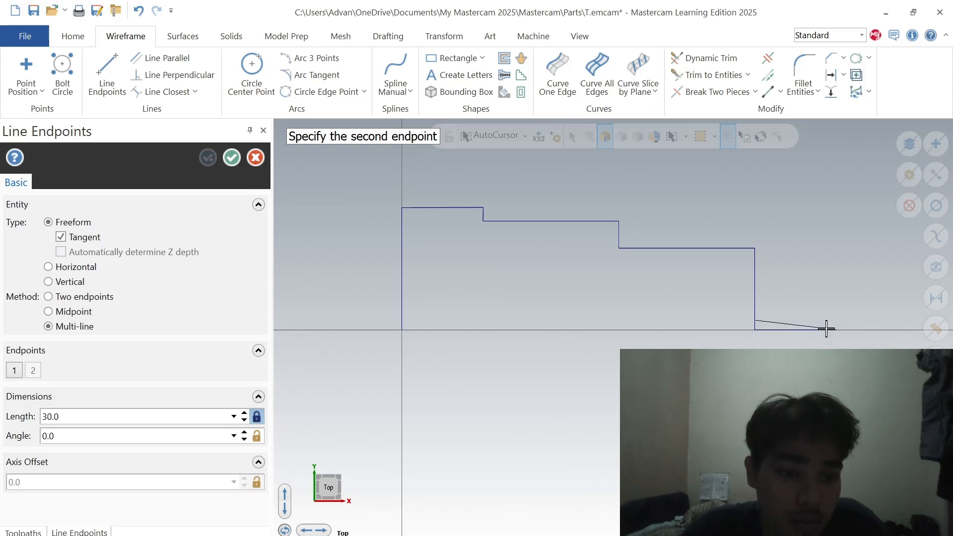
Step: Draw a 20 mm vertical line up from the outer end of the 30 mm line on the axis
left_click(139, 418)
type("20")
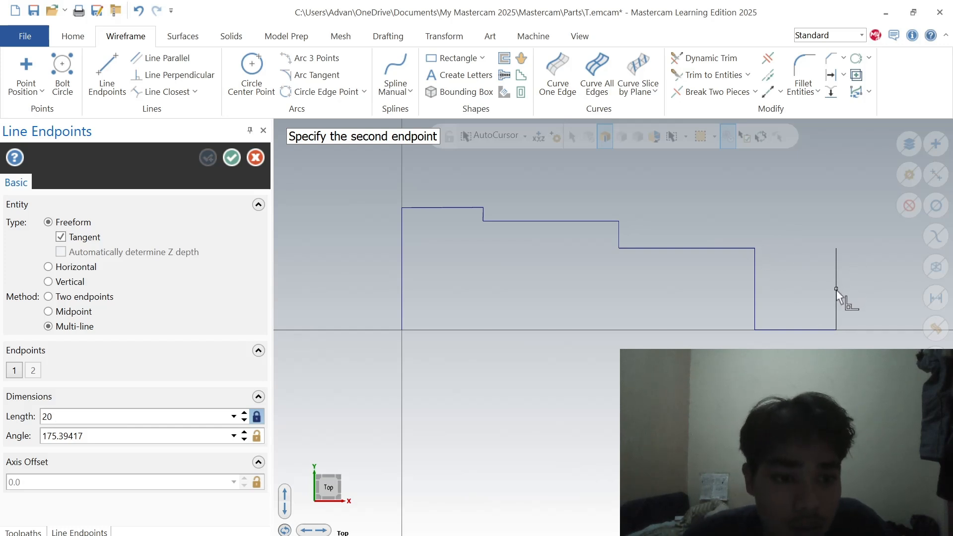
left_click(836, 289)
key("Escape")
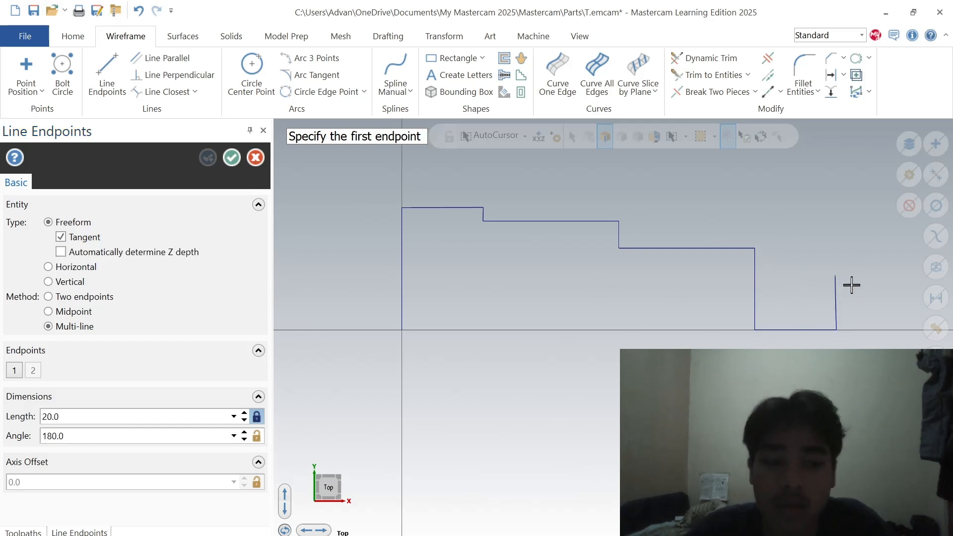
key("Escape")
left_click(835, 304)
key("Delete")
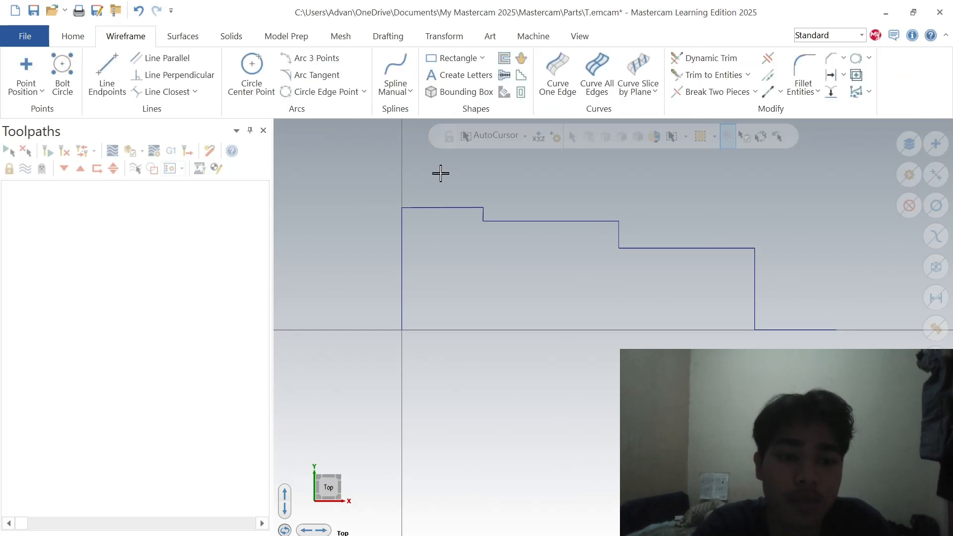
Step: Draw a 20 mm vertical line upward from the free end of the last horizontal line on the axis
left_click(103, 67)
left_click(836, 330)
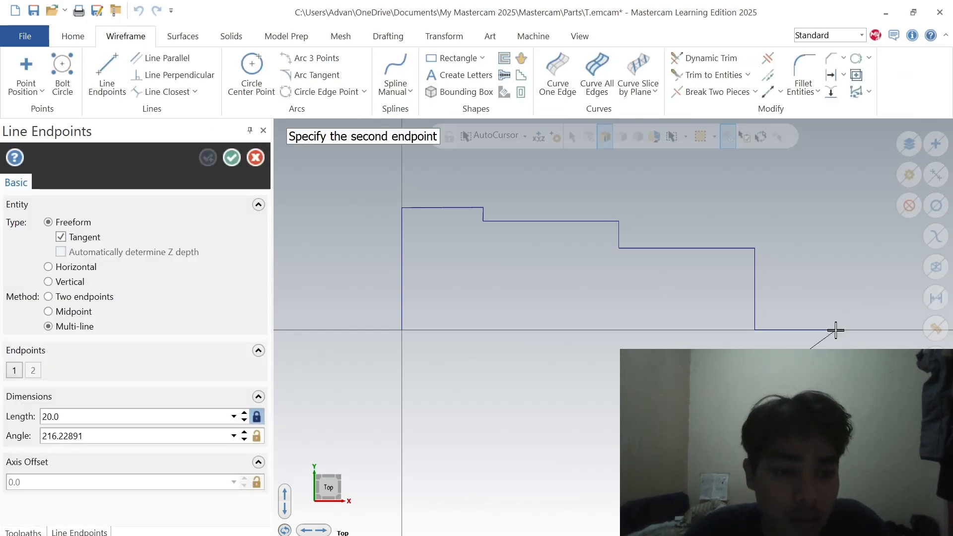
left_click(837, 299)
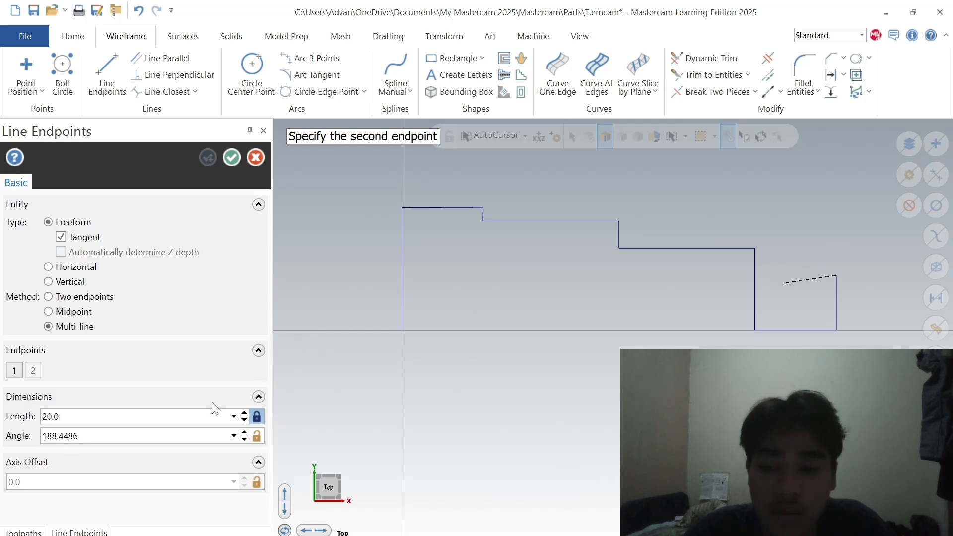
left_click(755, 250)
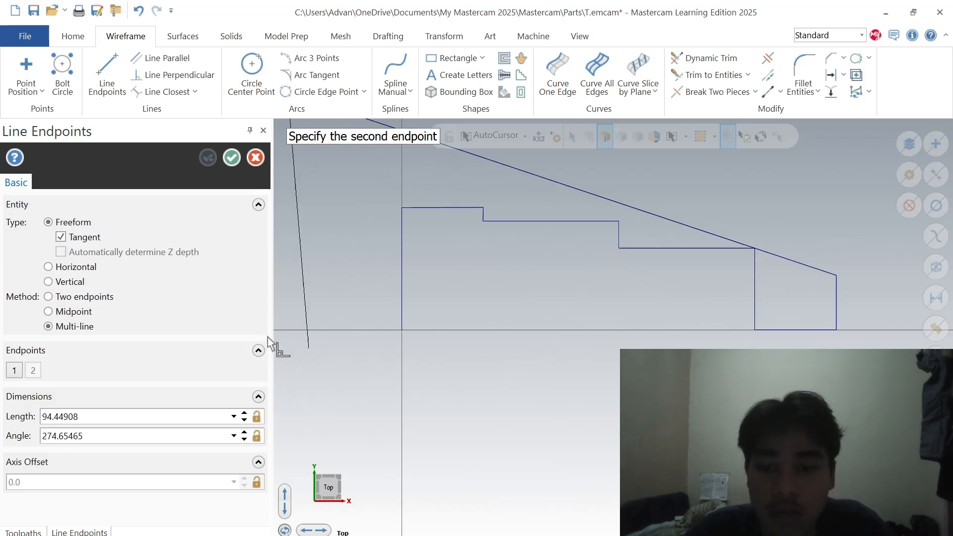
key("Escape")
left_click(643, 218)
key("Delete")
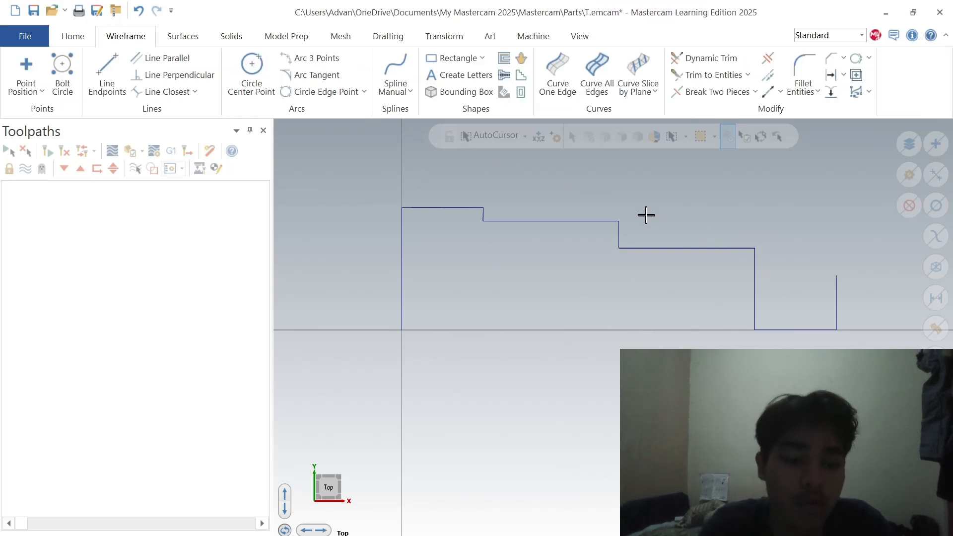
Step: Draw the slanted taper line from the top of the 20 mm end line to the nearest upper corner of the stepped profile
left_click(107, 69)
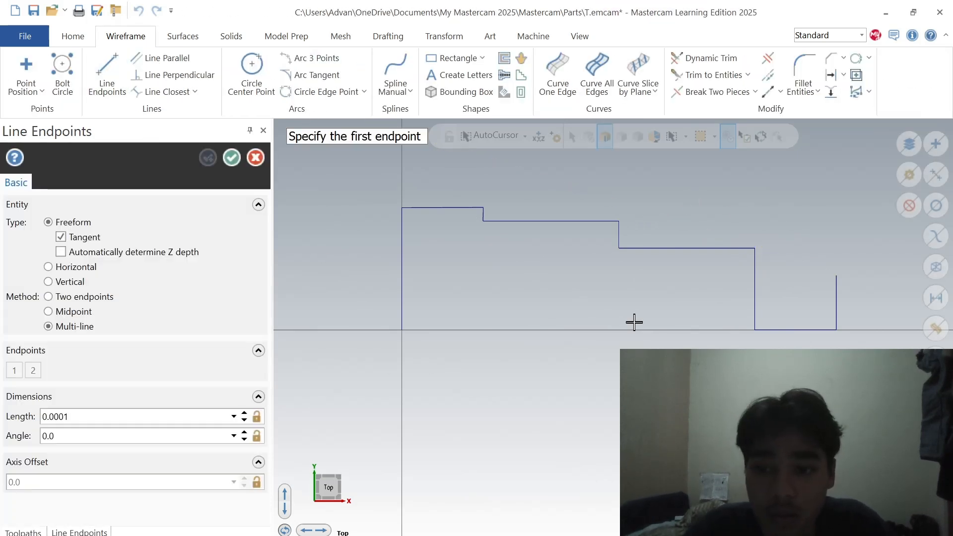
left_click(837, 275)
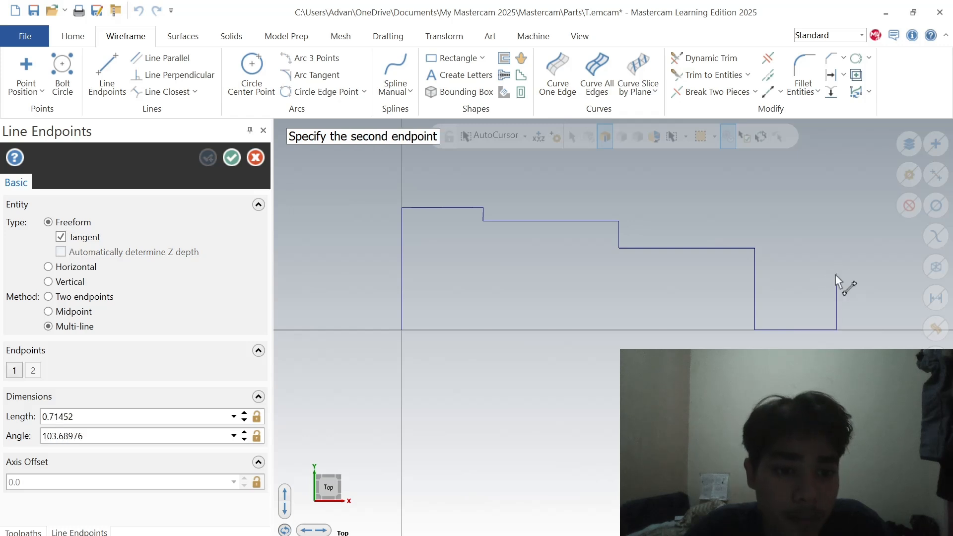
left_click(755, 249)
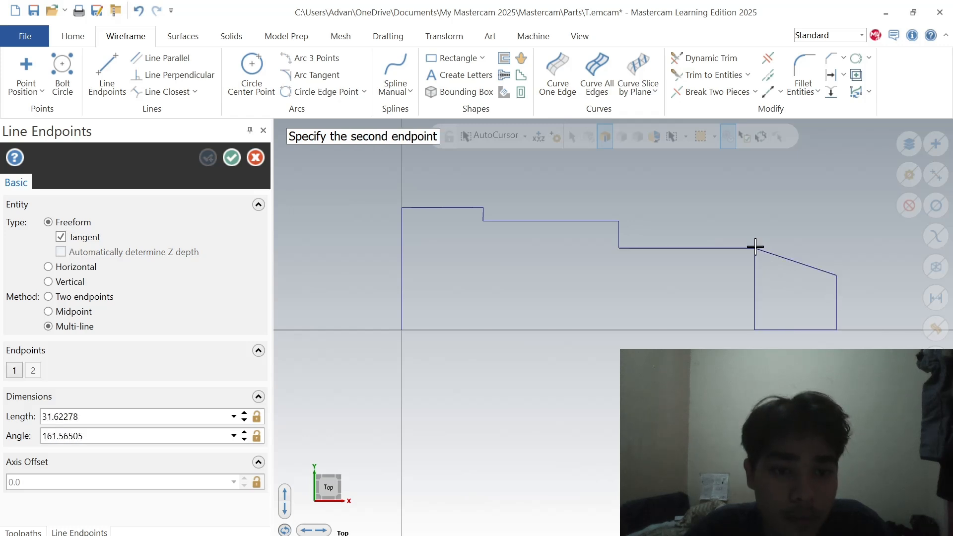
Step: Switch to the browser, reopen 66.6+Lathe-chamfer,+fillet+and+drill.pdf in Google Drive to check the drill hole dimensions, and return to Mastercam
key("alt+Tab")
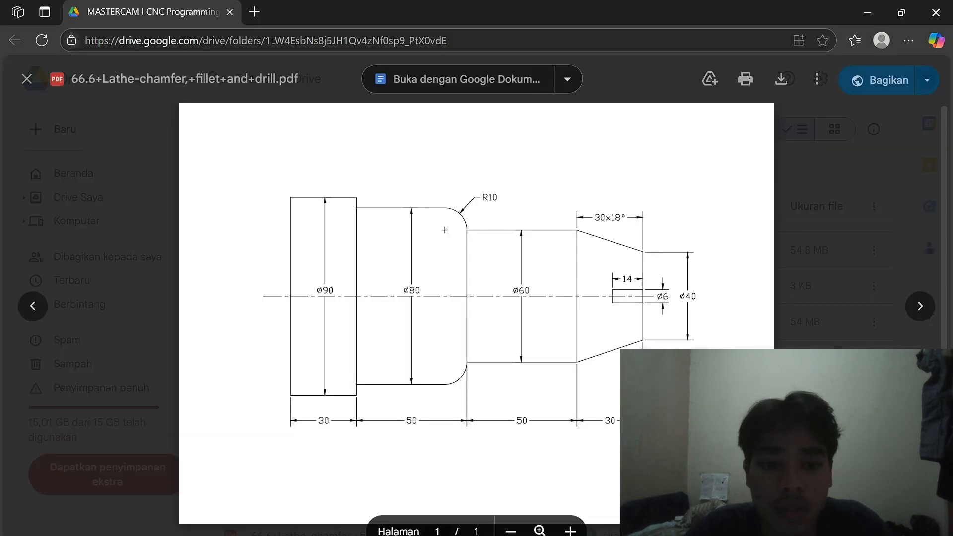
key("Escape")
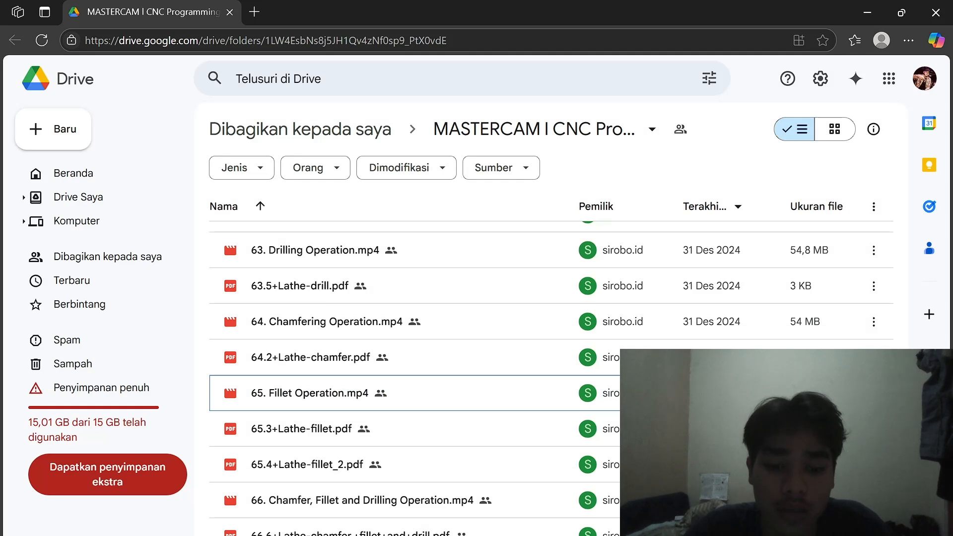
key("Up")
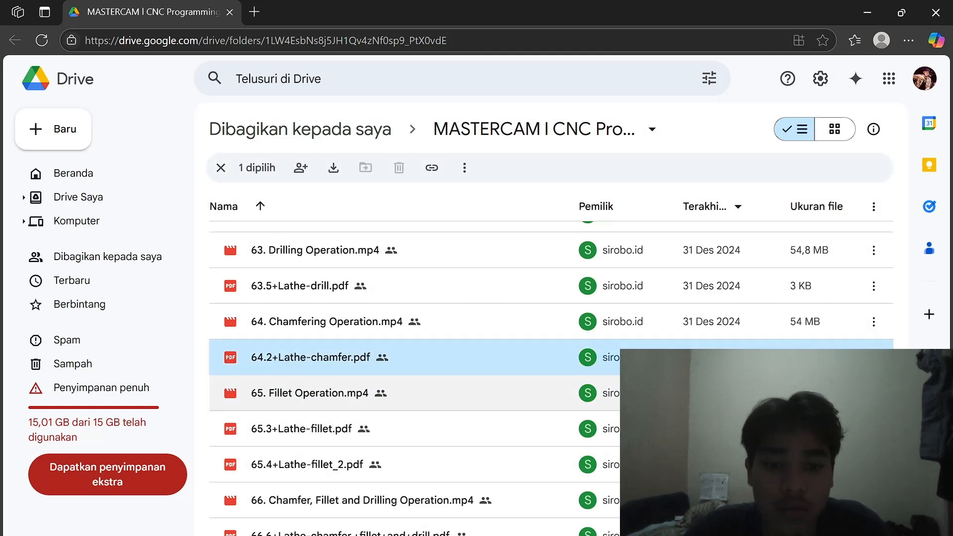
double_click(412, 365)
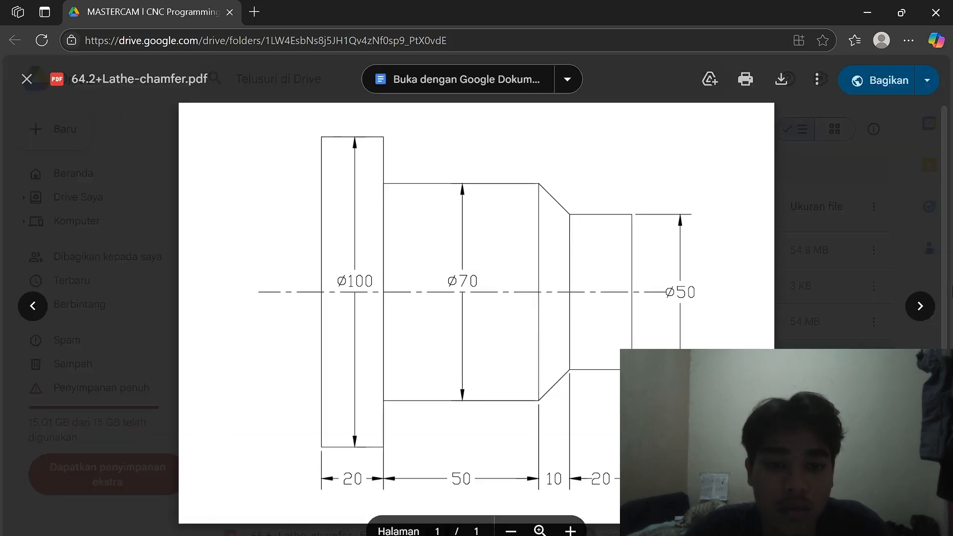
left_click(925, 306)
left_click(925, 306)
left_click(926, 306)
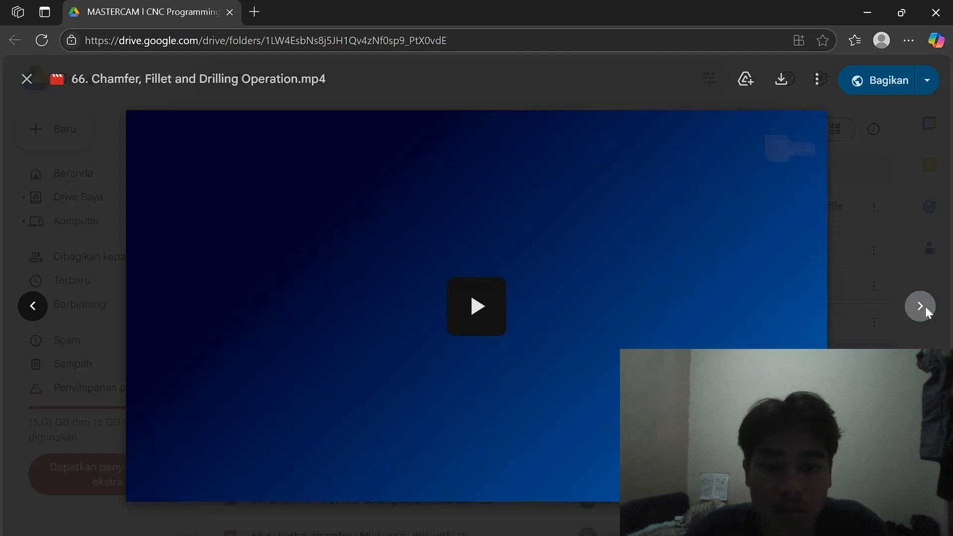
left_click(926, 305)
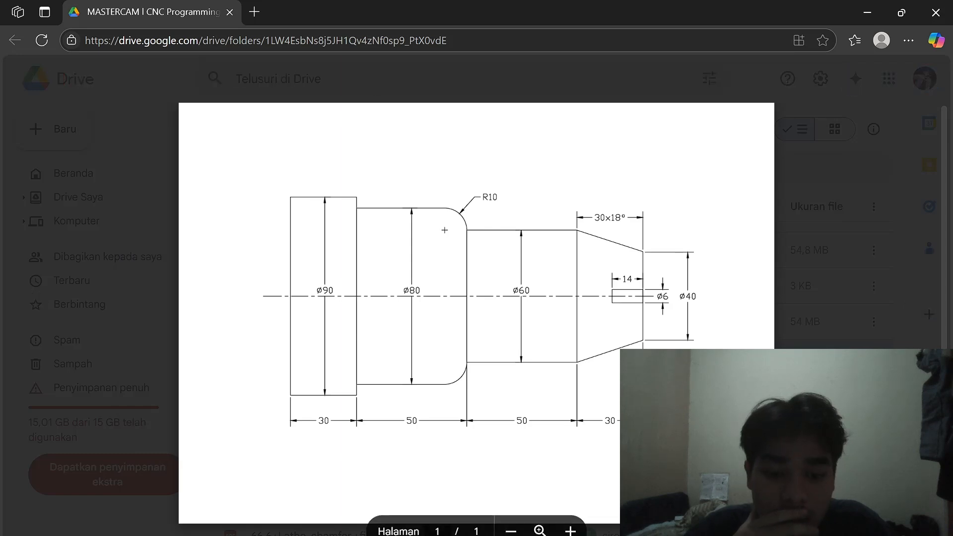
key("alt+Tab")
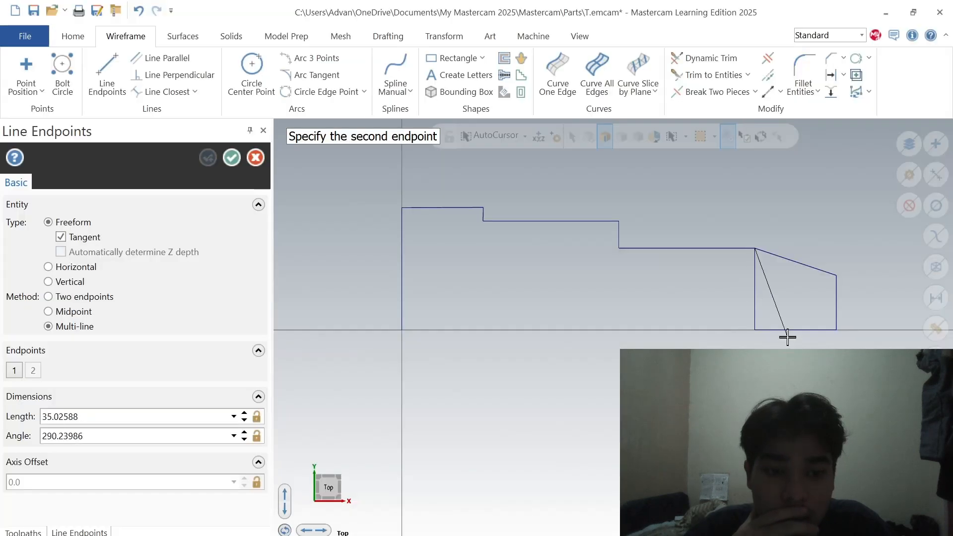
Step: Draw a 3 mm vertical line up from the axis along the end face, and set the next line's length to 14 mm
left_click(238, 164)
left_click(106, 75)
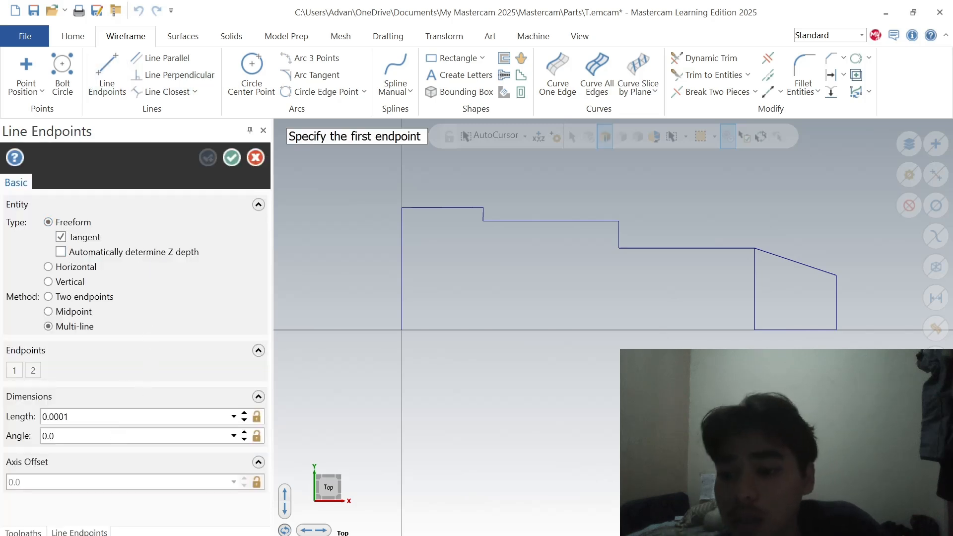
left_click(85, 416)
type("3")
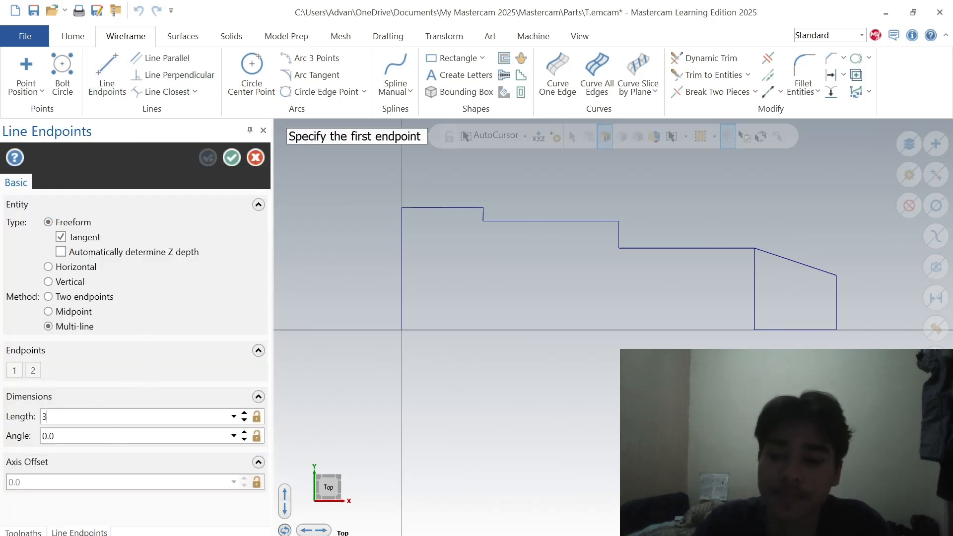
left_click(837, 330)
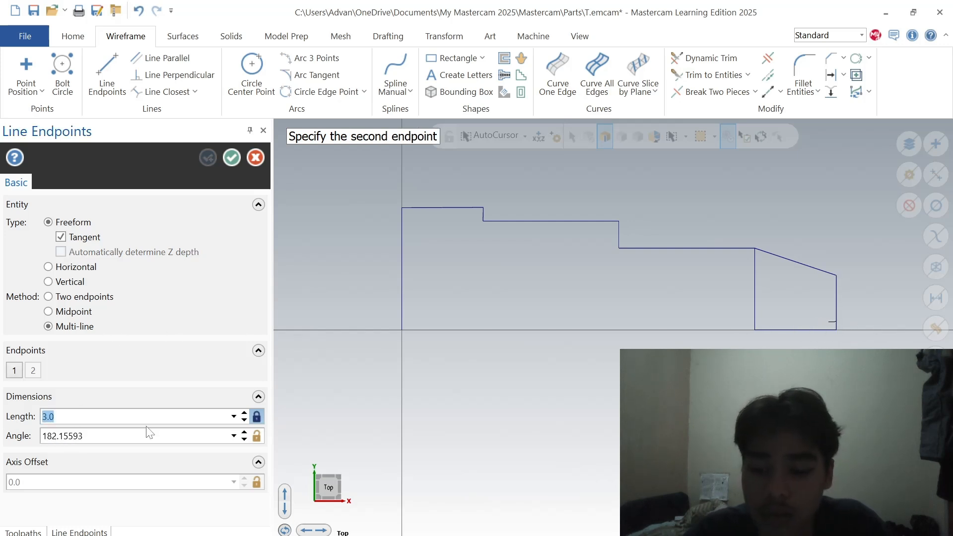
type("14")
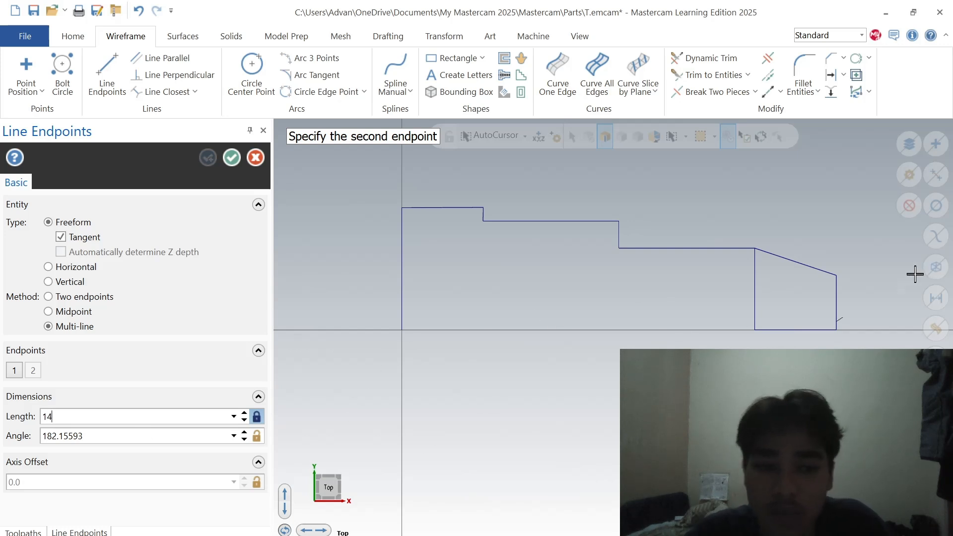
left_click(800, 320)
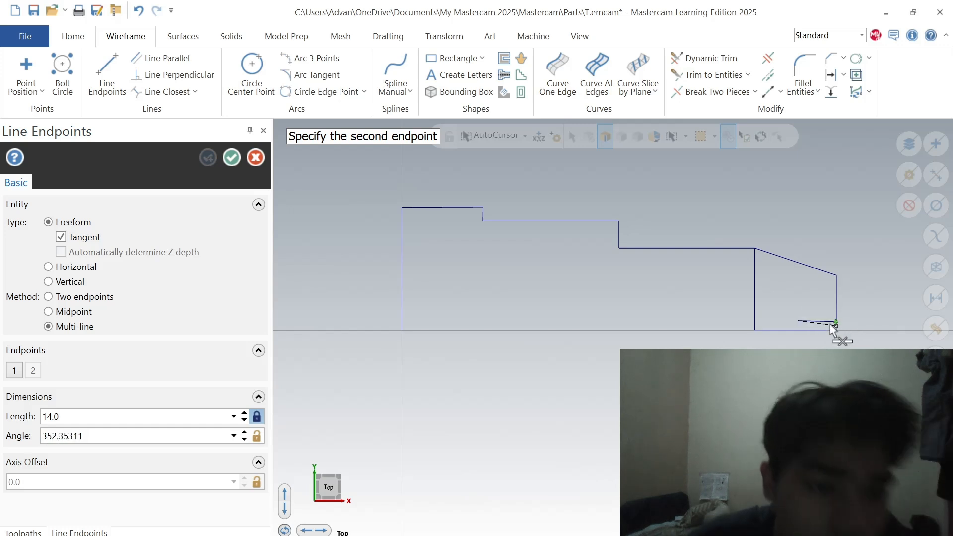
key("Escape")
left_click(820, 322)
key("Delete")
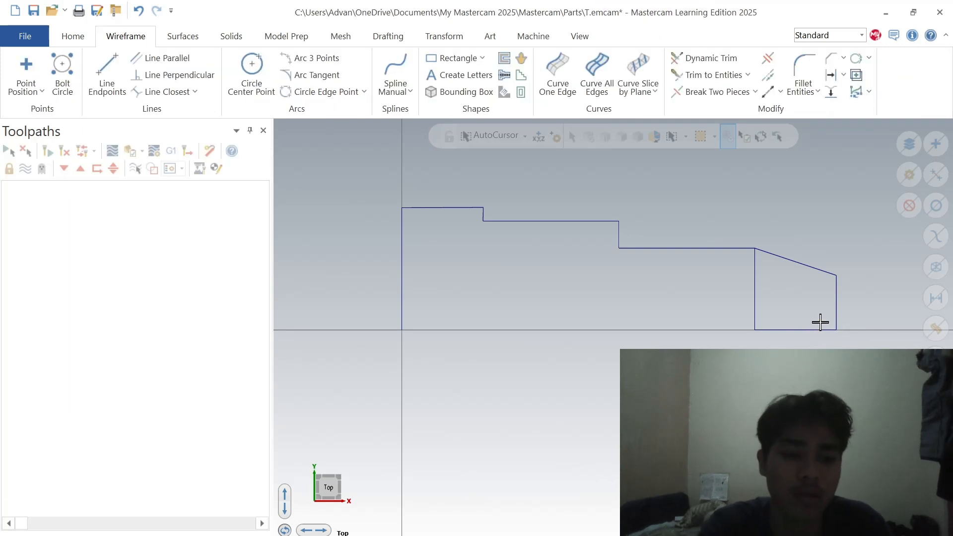
Step: Draw the hole's 14 mm horizontal line from the 3 mm point on the end face into the profile, and set the next length to 3 mm
left_click(102, 67)
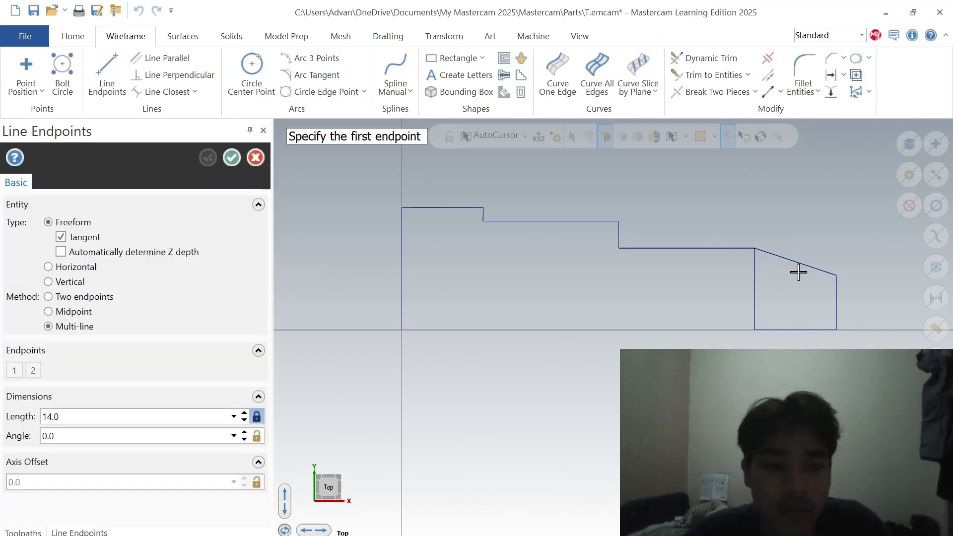
left_click(837, 323)
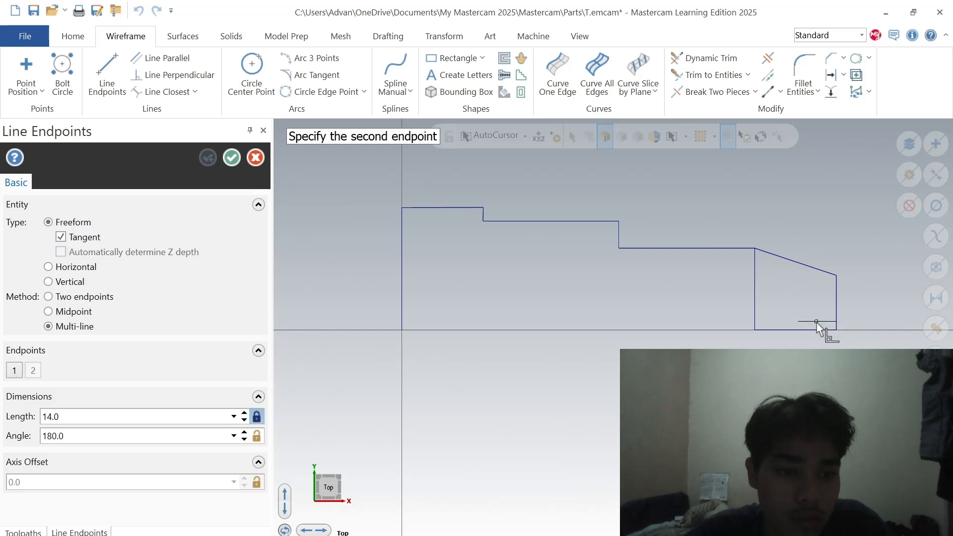
left_click(799, 322)
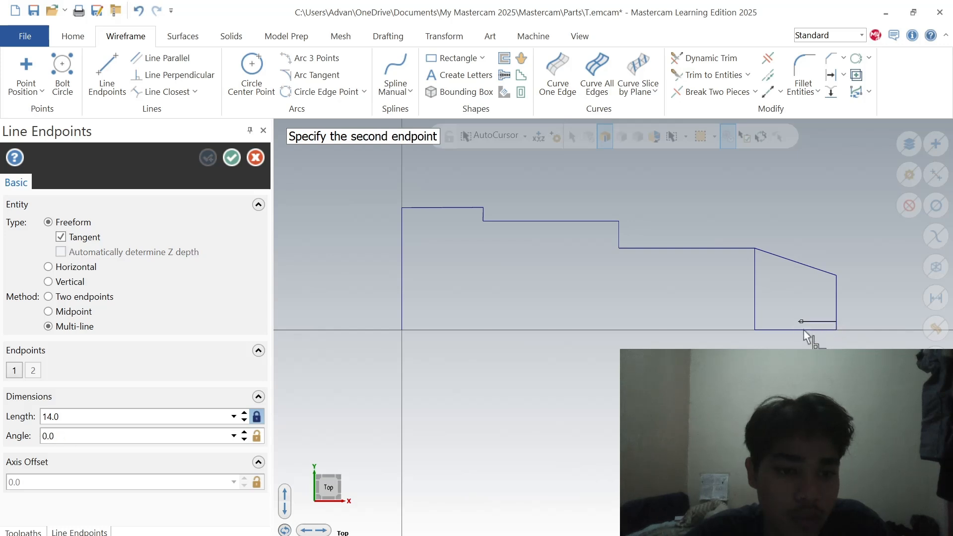
type("l")
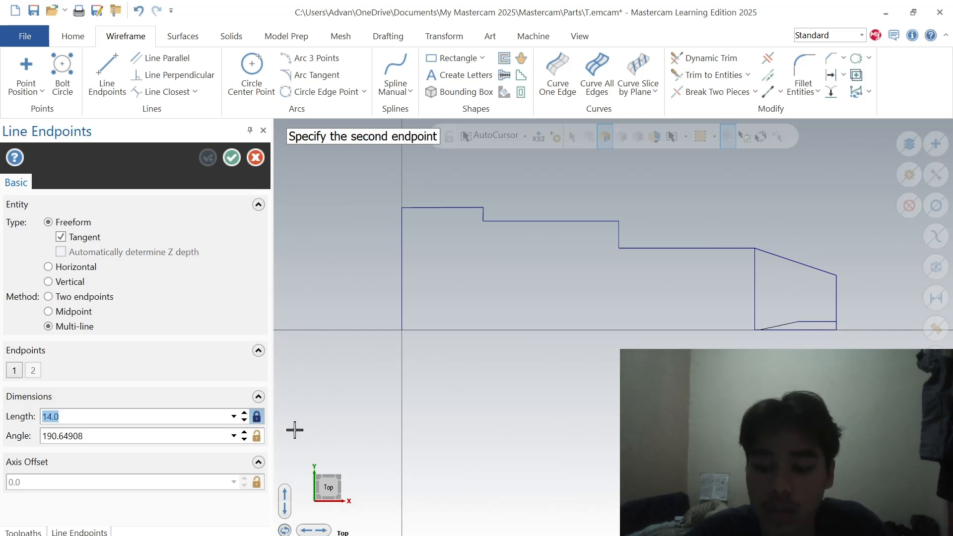
type("3")
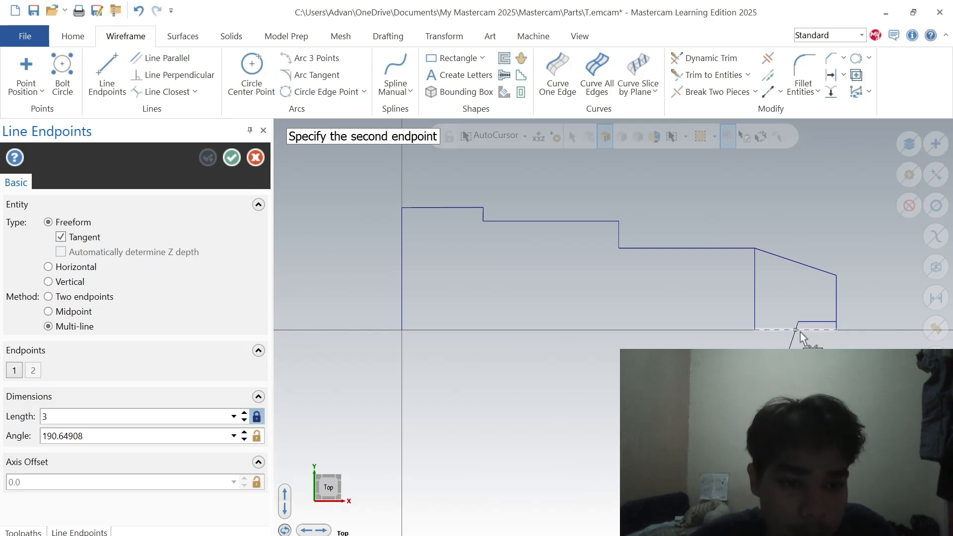
key("Return")
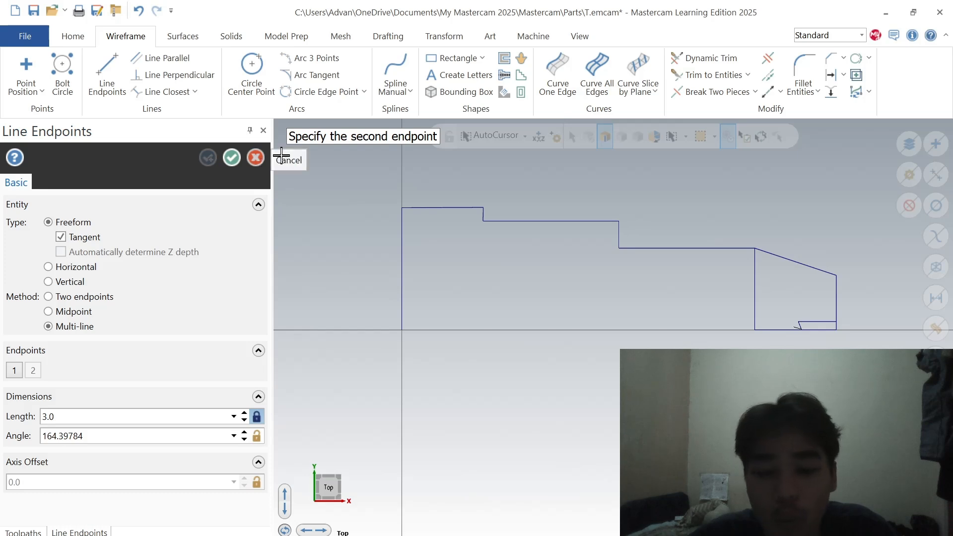
left_click(260, 158)
left_click(801, 327)
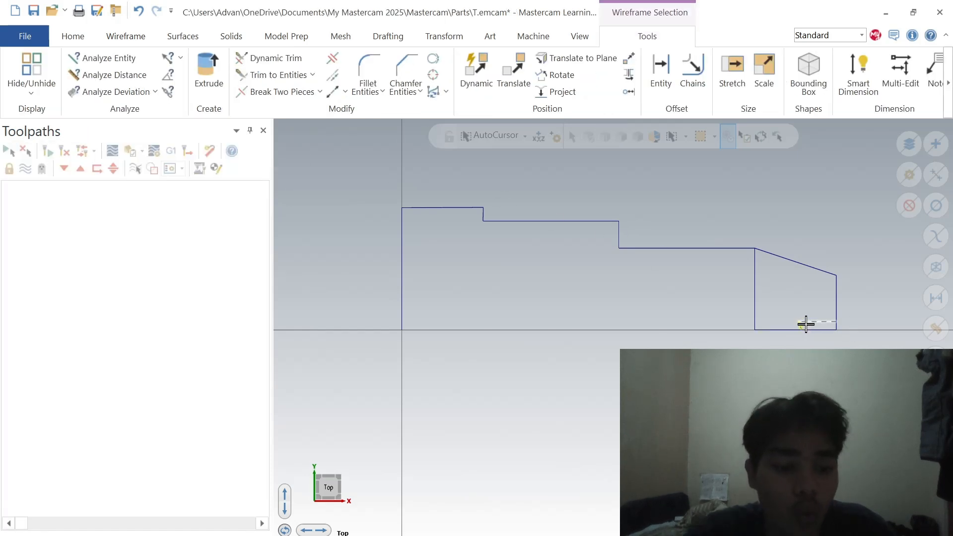
key("Delete")
Step: Draw a 3 mm vertical line from the inner end of the 14 mm hole line down to the axis
left_click(125, 35)
left_click(106, 69)
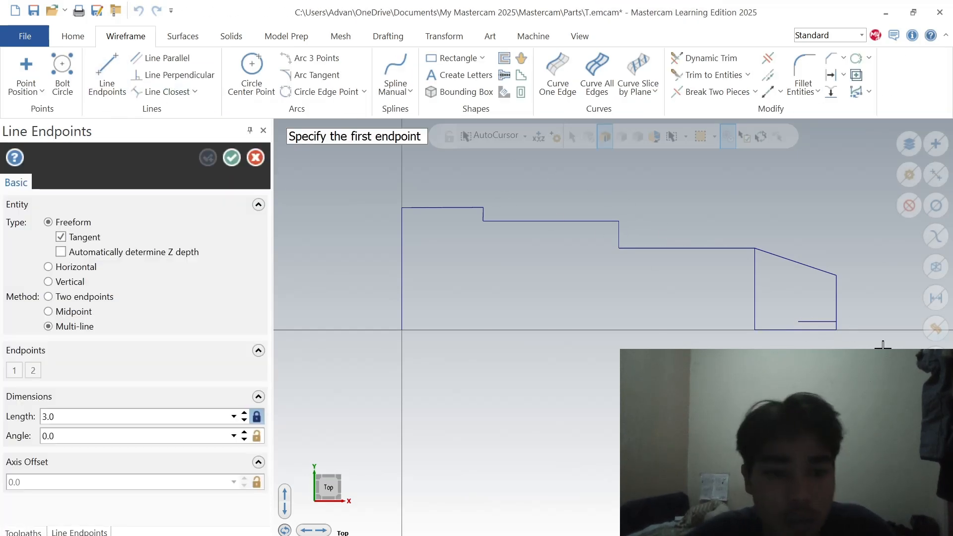
left_click(799, 321)
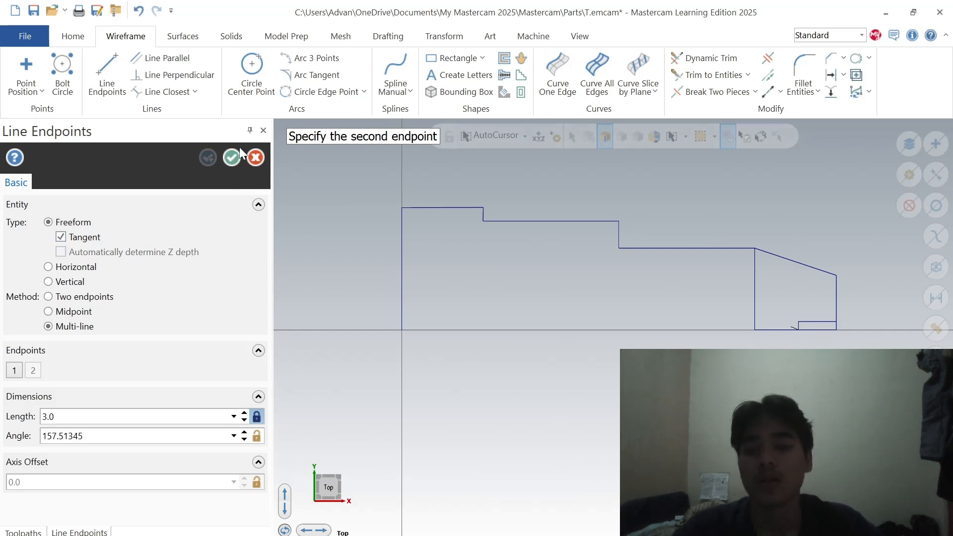
left_click(232, 158)
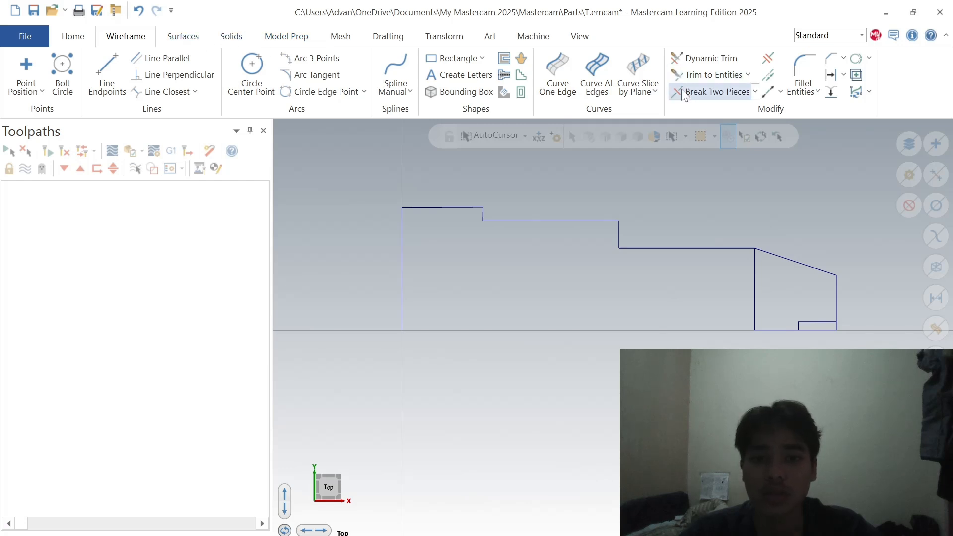
Step: Remove the axis line segment beneath the drill hole using Dynamic Trim with the Divide method
left_click(716, 62)
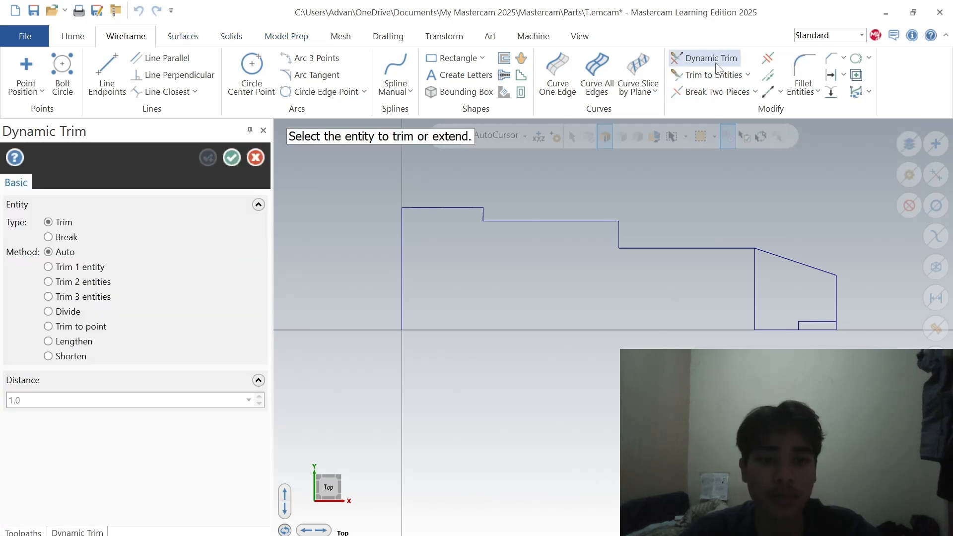
left_click(59, 313)
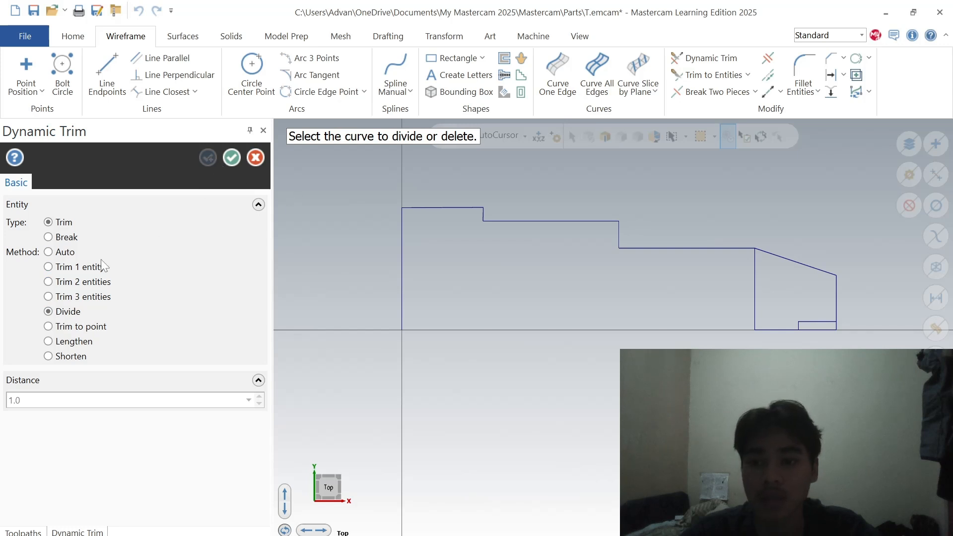
left_click(810, 330)
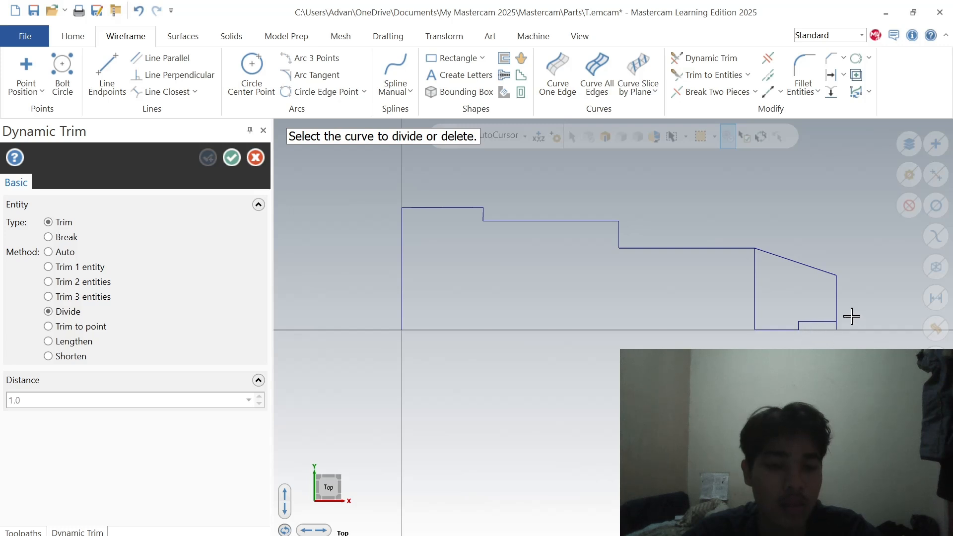
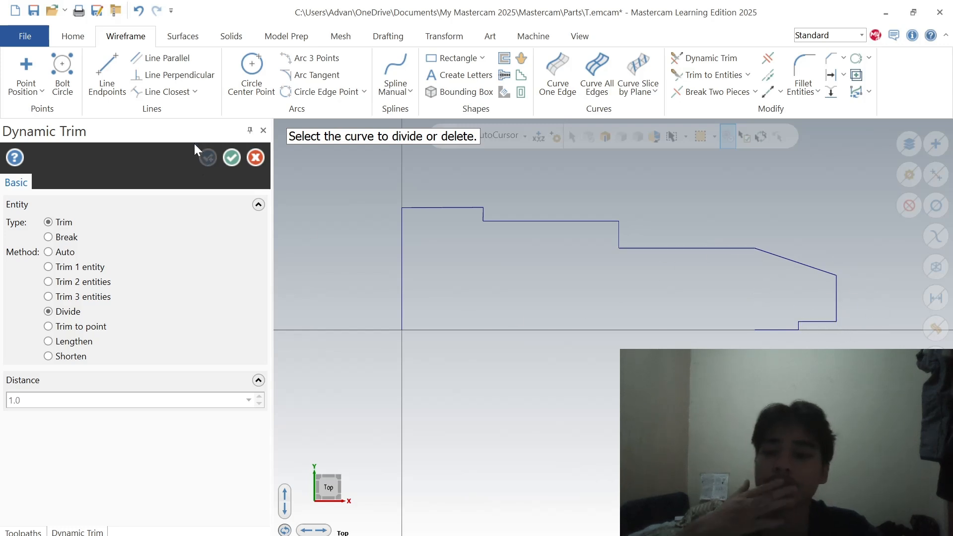
Step: Remove the leftover axis segment beside the drill hole's inner end with Dynamic Trim's Divide method
left_click(231, 157)
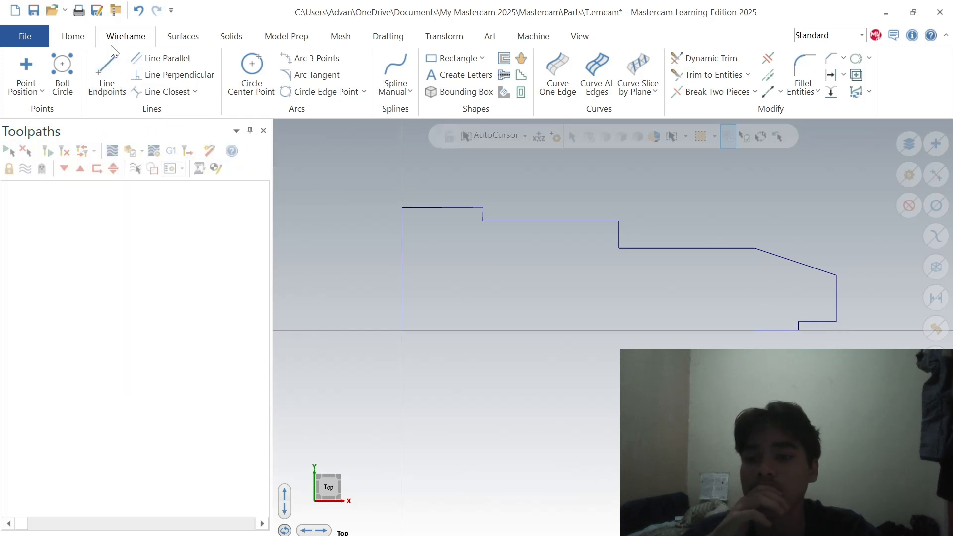
left_click(106, 75)
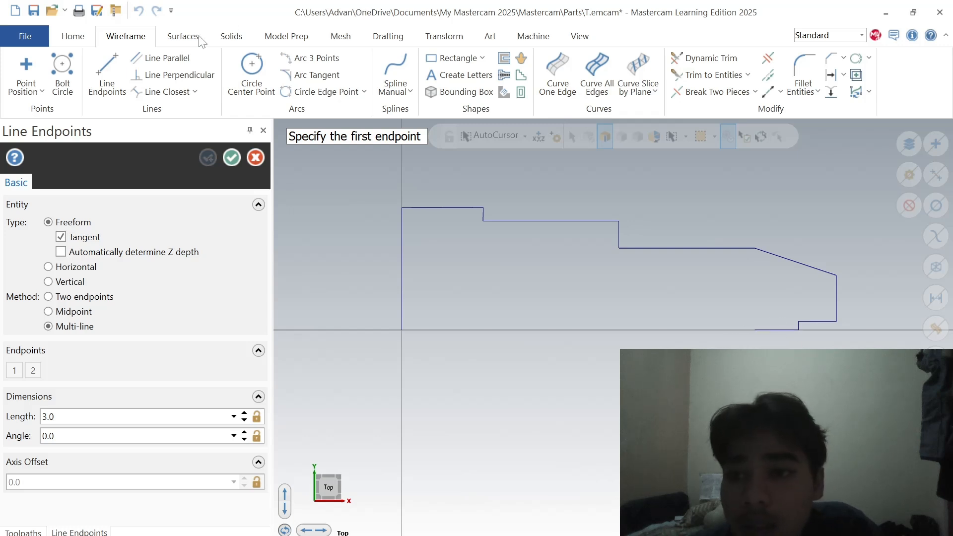
left_click(708, 59)
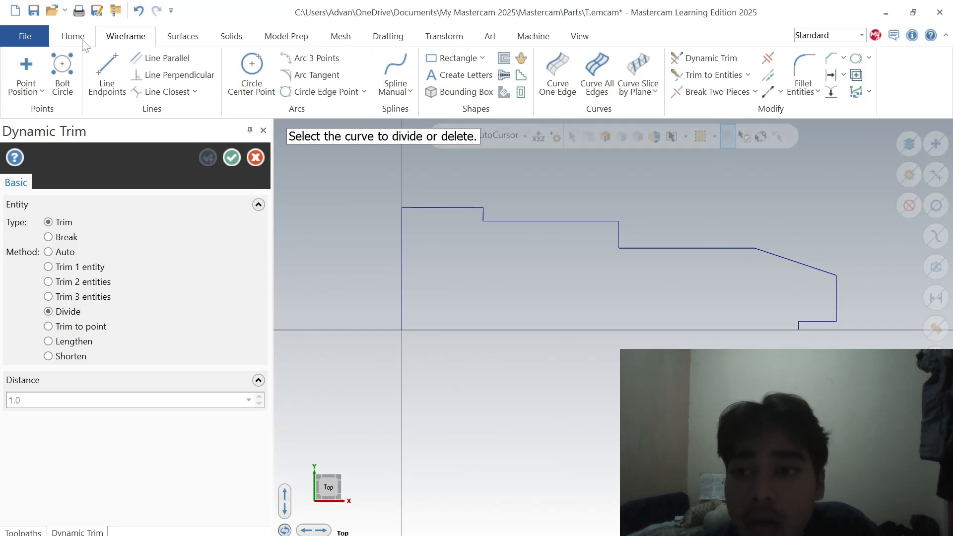
left_click(227, 158)
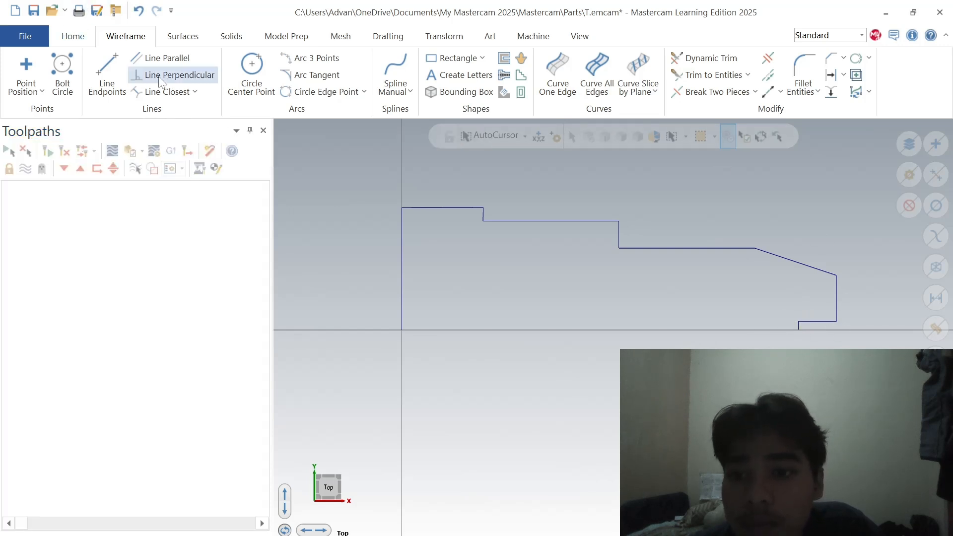
Step: Close the profile with a line along the axis from the drill hole's inner end to the origin
left_click(108, 73)
left_click(799, 331)
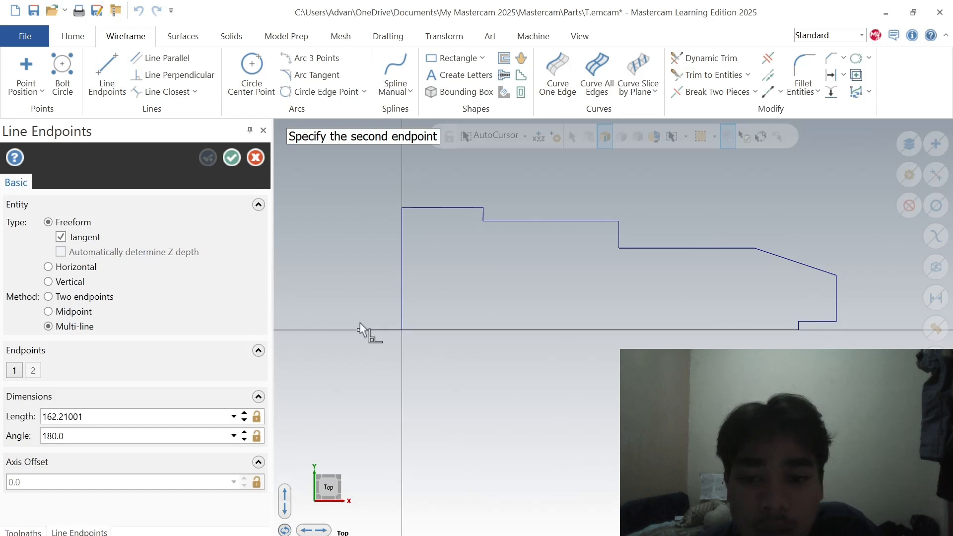
left_click(401, 330)
left_click(228, 158)
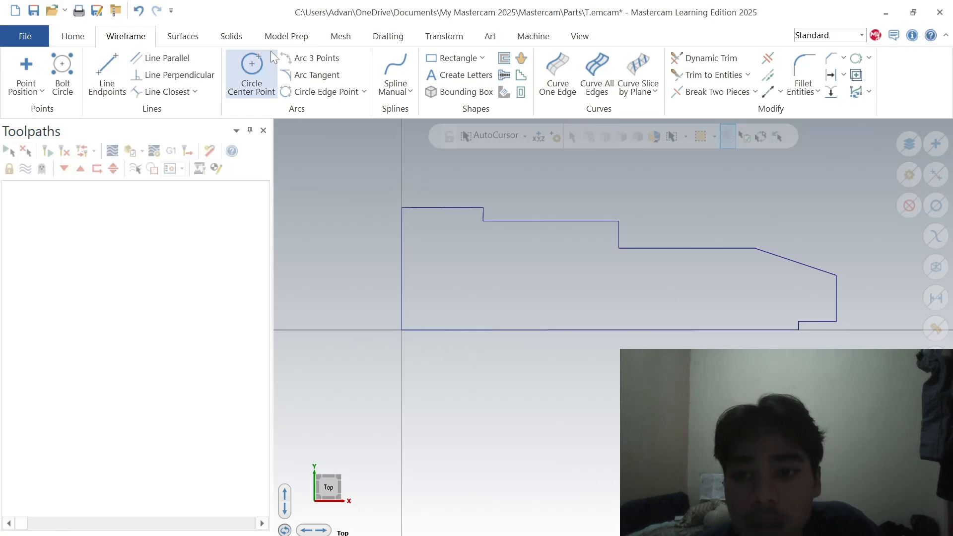
left_click(232, 36)
left_click(179, 60)
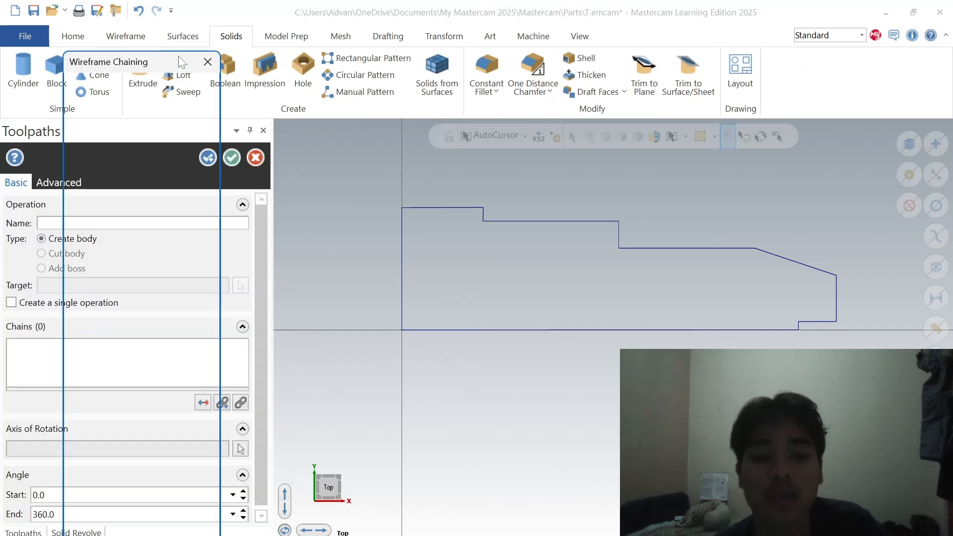
left_click(208, 62)
scroll(152, 48, "up", 2)
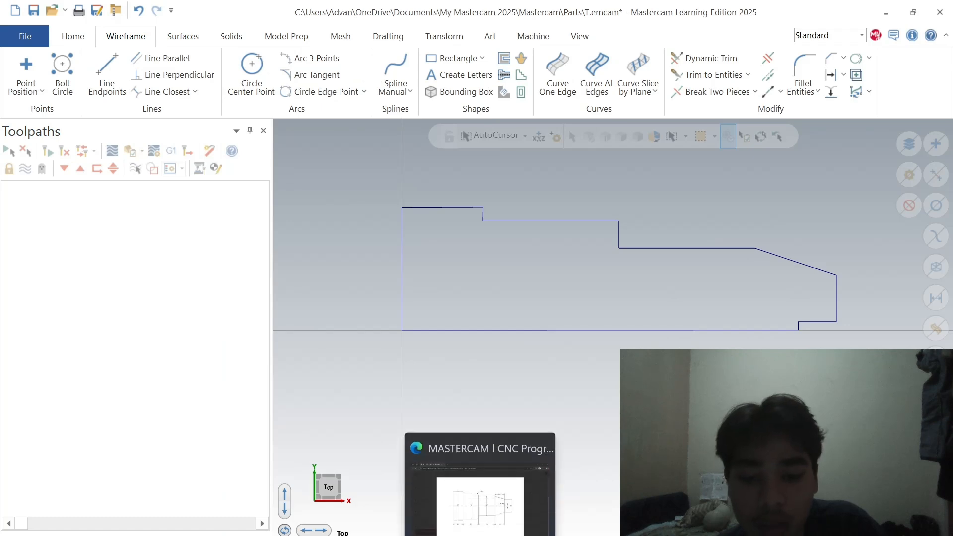
Step: Check the part drawing in Google Drive, then fillet the outer corner where the 80 mm diameter meets the 60 mm diameter with a 10 mm radius
left_click(481, 535)
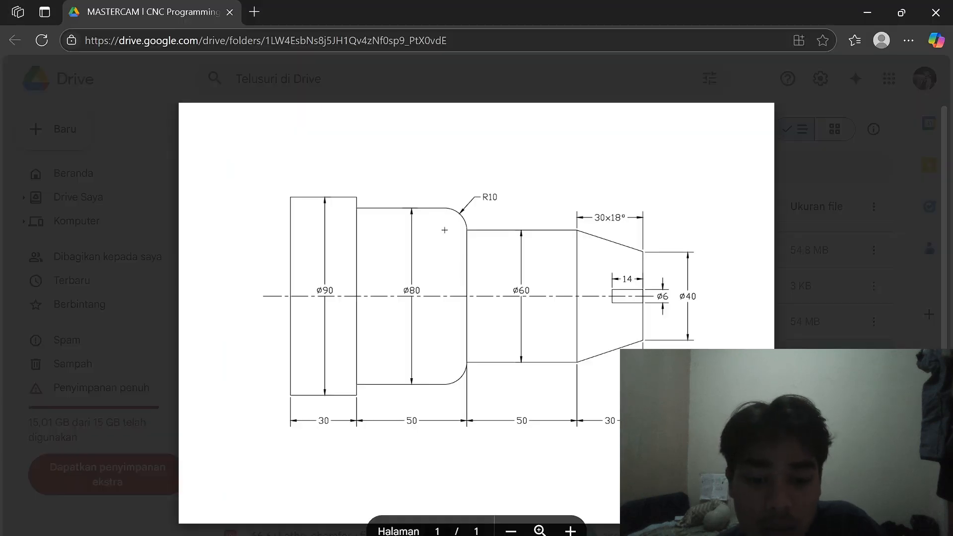
key("alt+Tab")
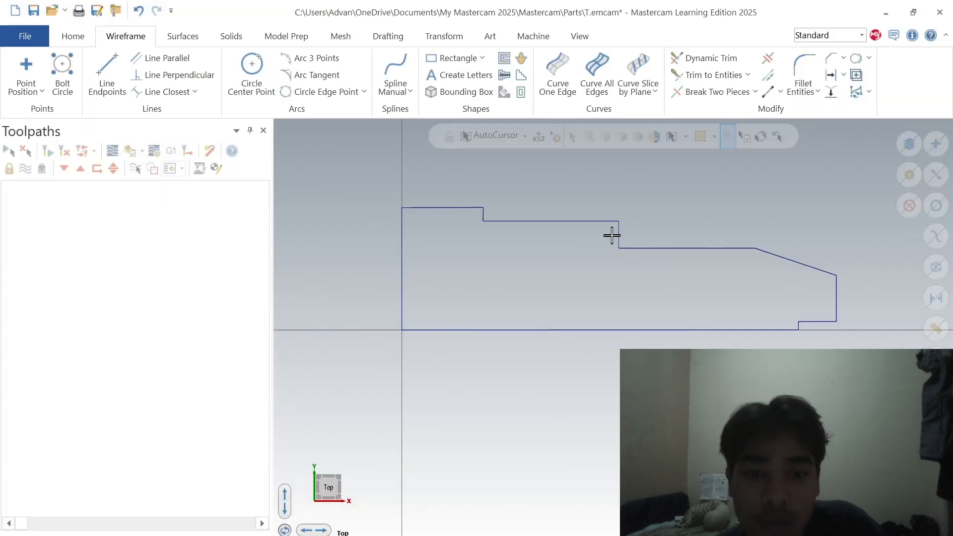
key("alt+Tab")
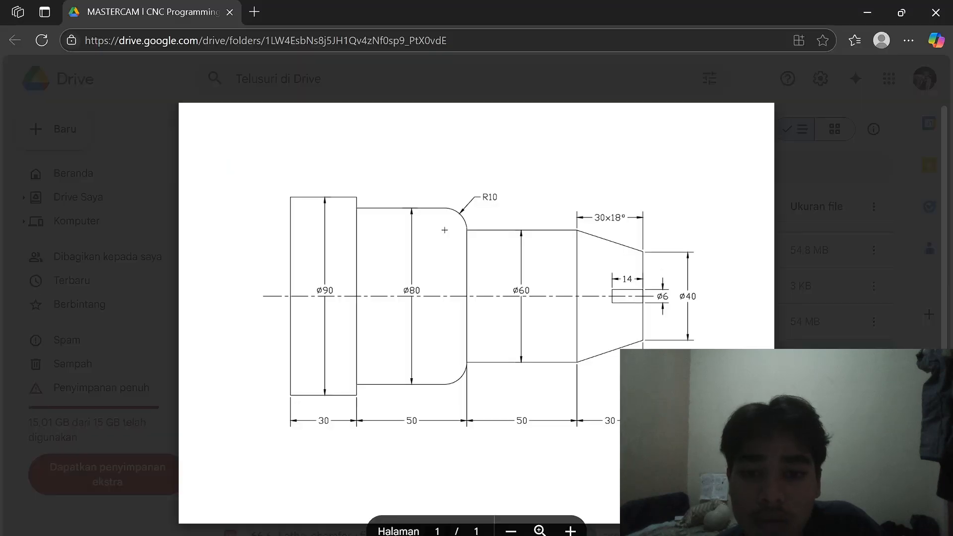
left_click(615, 534)
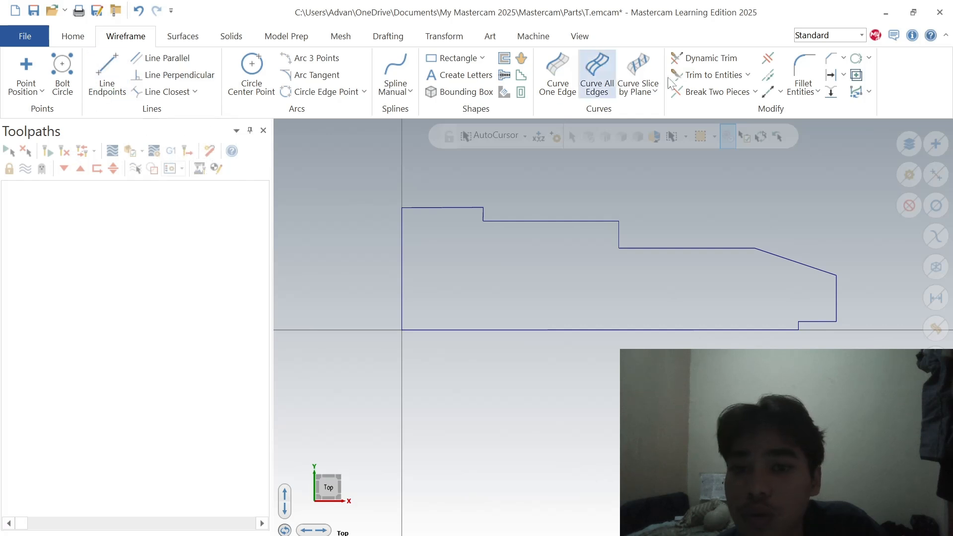
left_click(805, 58)
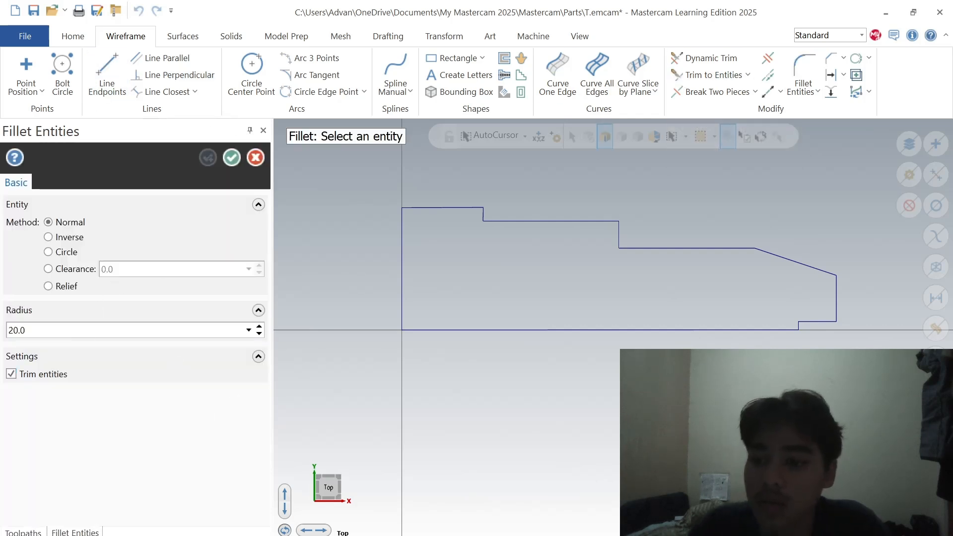
double_click(190, 331)
type("10")
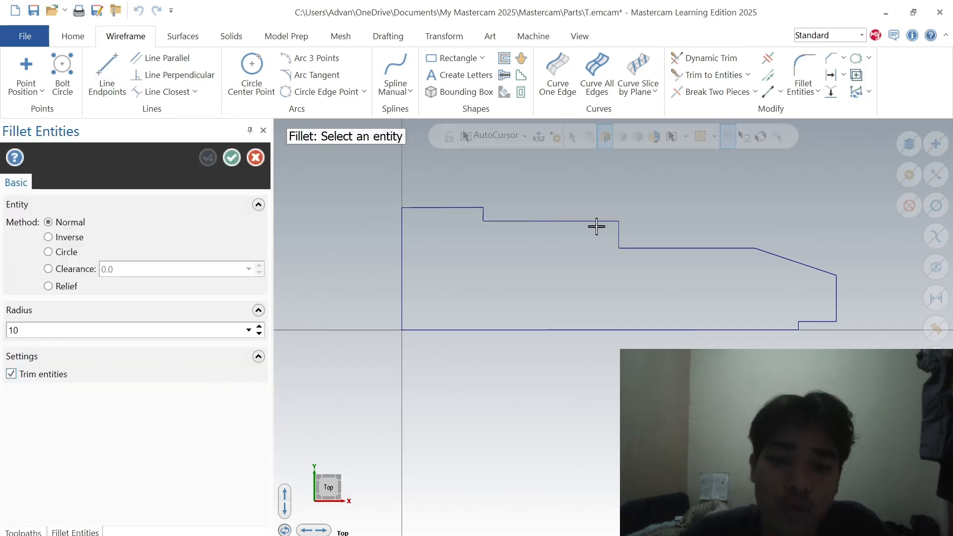
left_click(606, 220)
left_click(621, 243)
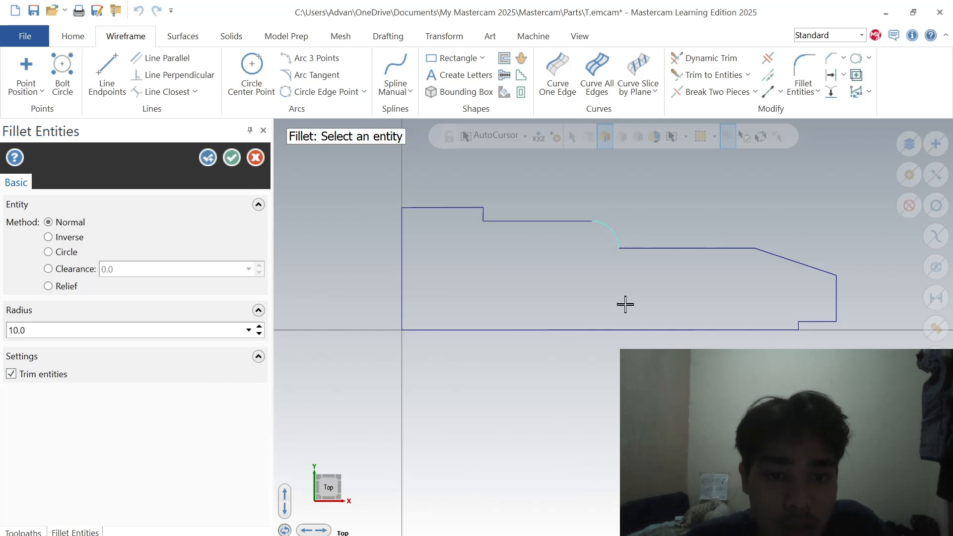
left_click(236, 162)
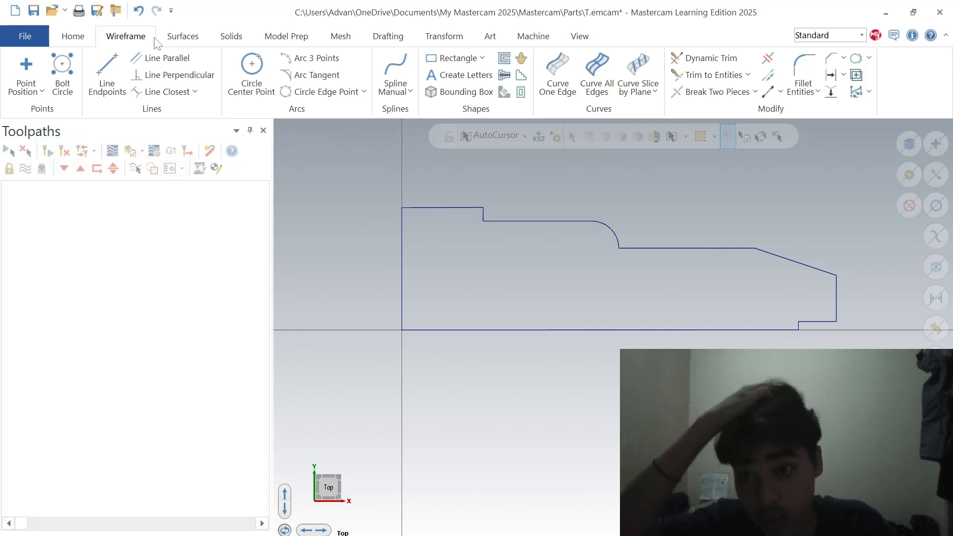
Step: Revolve the closed profile chain 360 degrees around the axis line to create a solid body
left_click(229, 35)
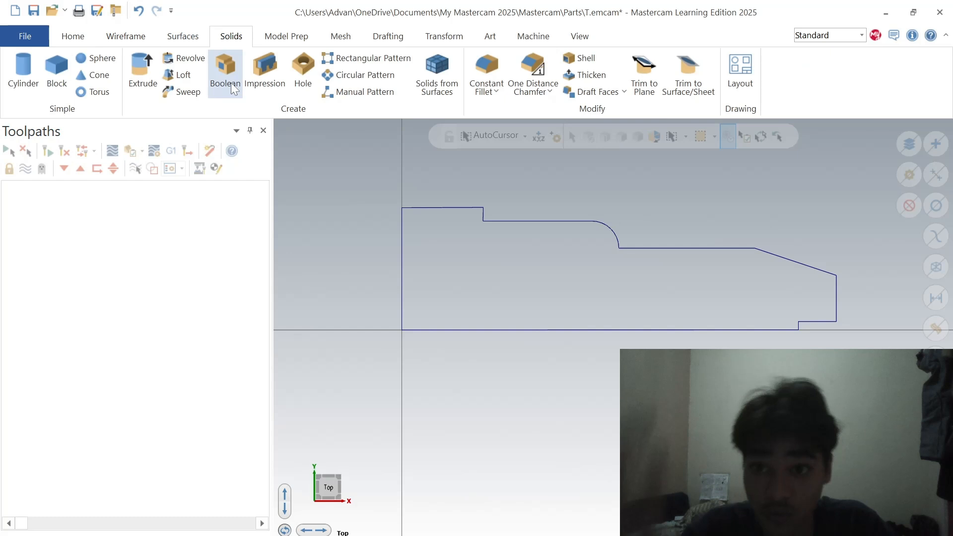
left_click(182, 58)
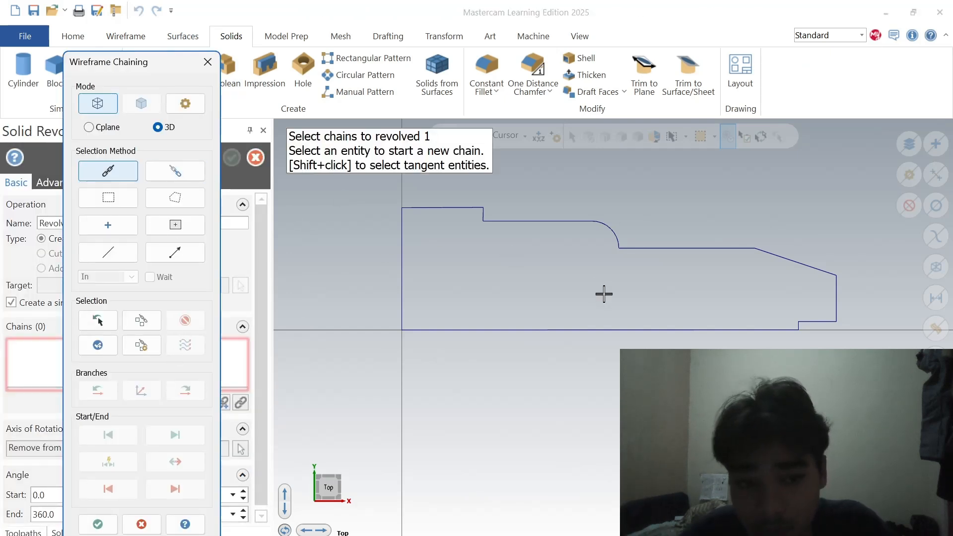
left_click(402, 316)
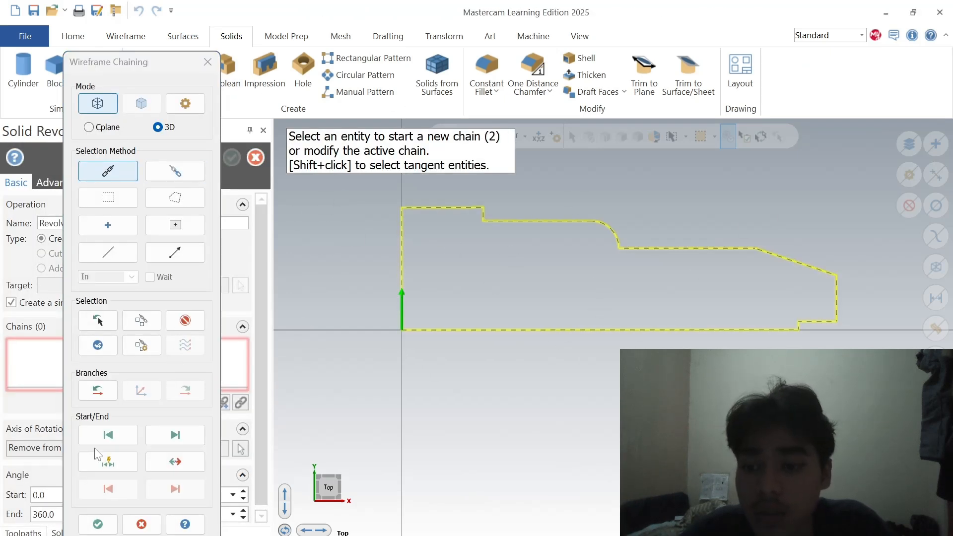
left_click(97, 524)
left_click(603, 329)
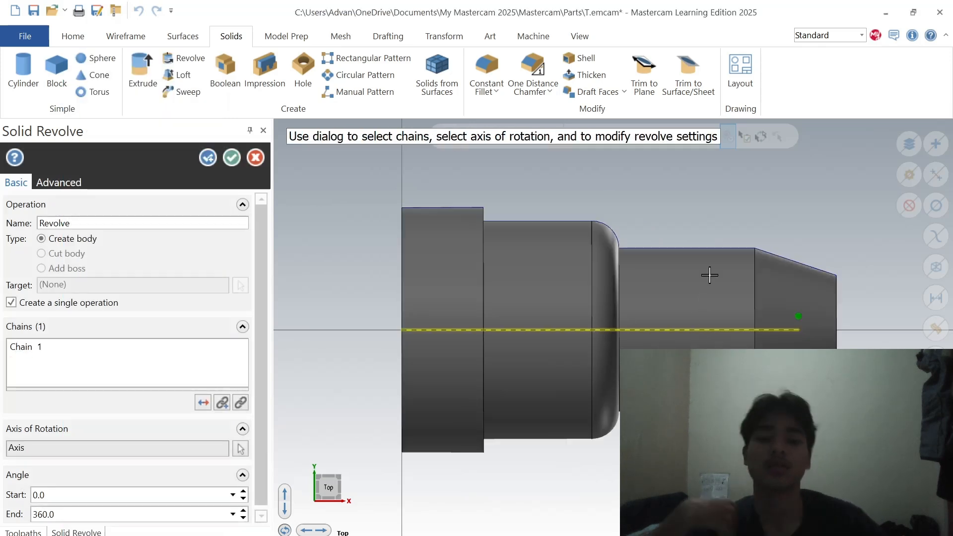
left_click(233, 159)
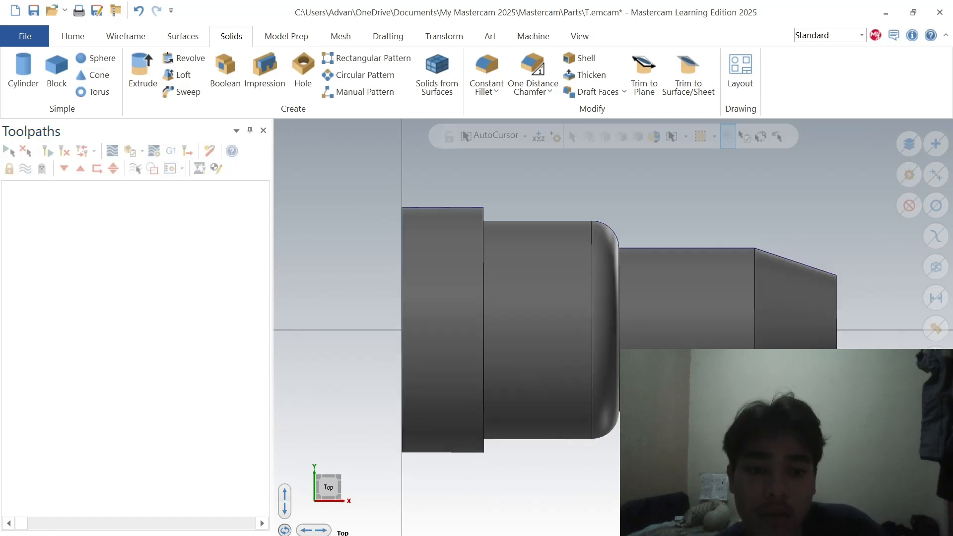
Step: Inspect the revolved solid from an angle, return to the Top view and switch from shaded to wireframe display
middle_click_drag(461, 462, 350, 510)
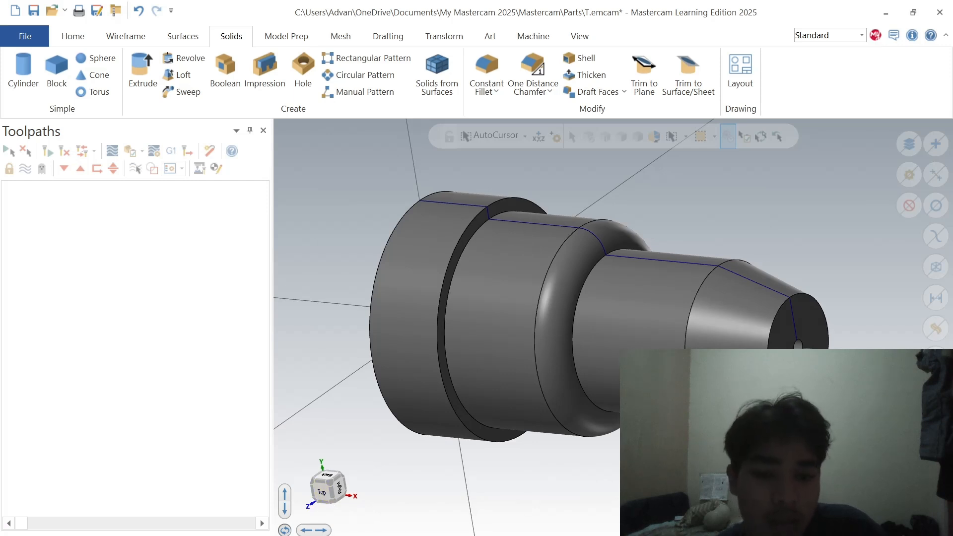
left_click(322, 491)
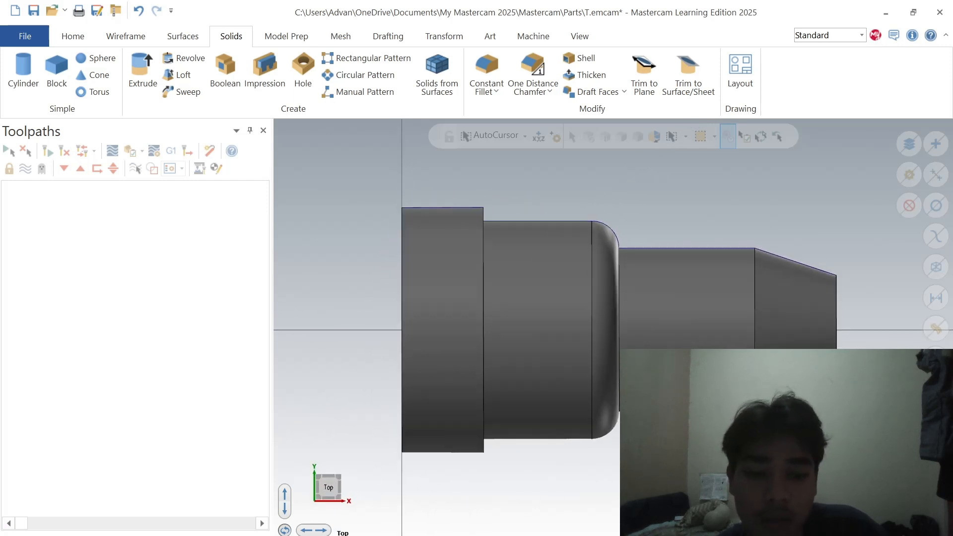
key("alt+s")
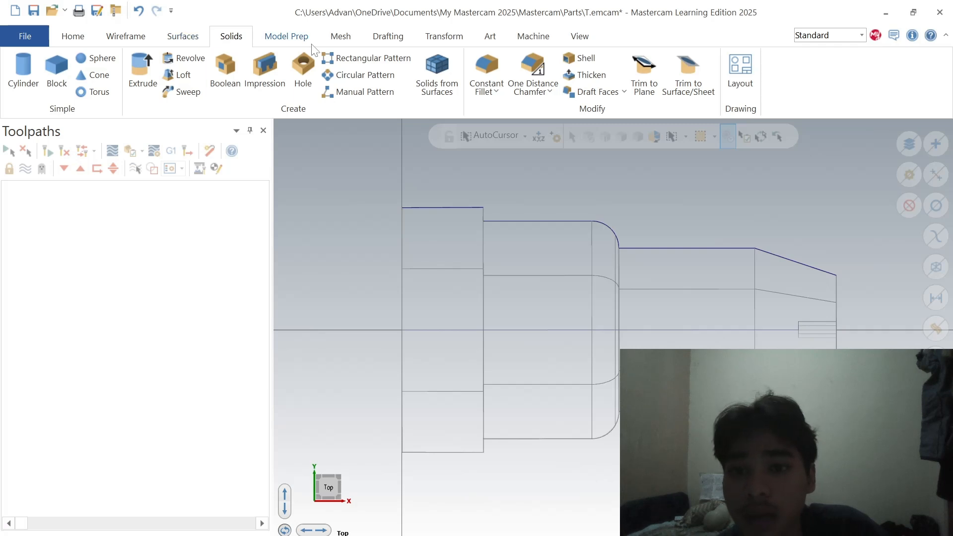
Step: Add the default lathe machine definition to the part
left_click(533, 36)
left_click(53, 79)
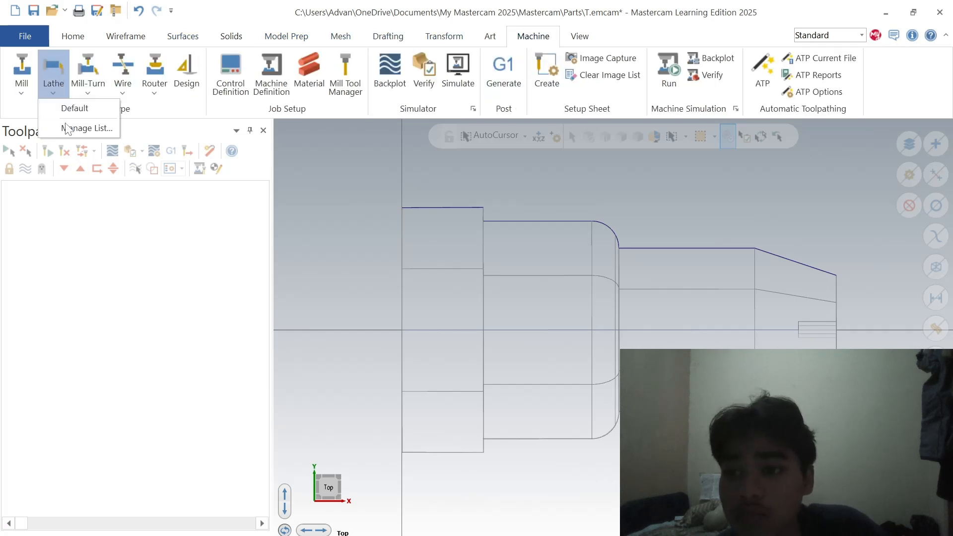
left_click(74, 108)
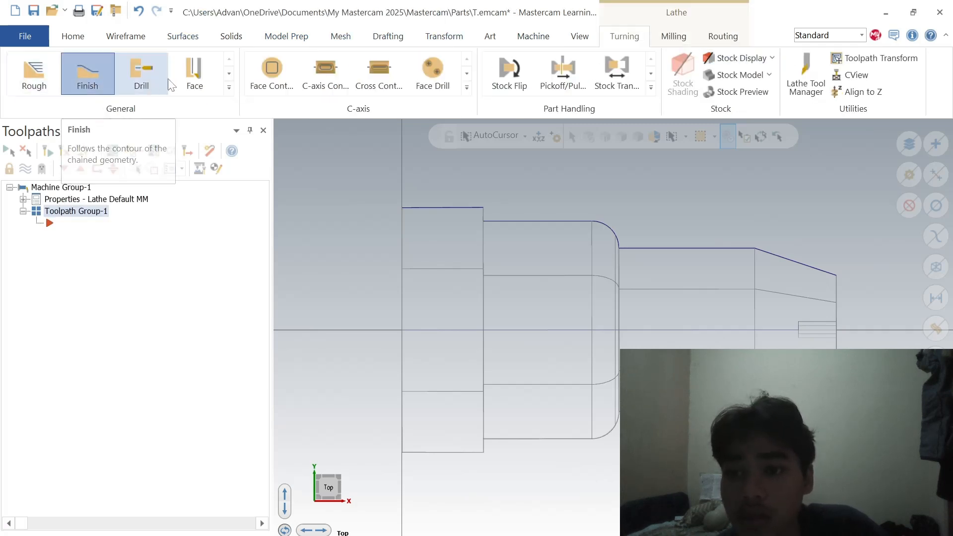
left_click(194, 74)
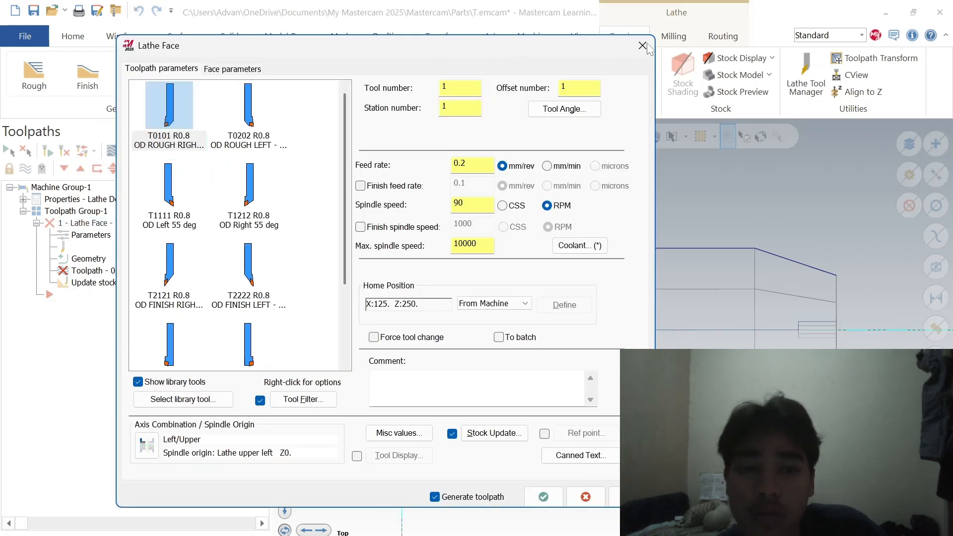
left_click(643, 46)
left_click(497, 326)
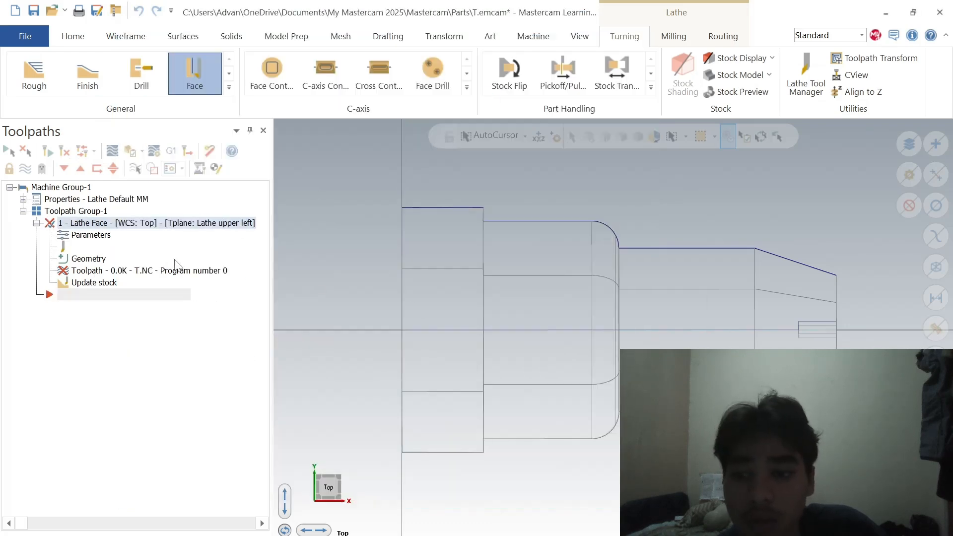
right_click(155, 225)
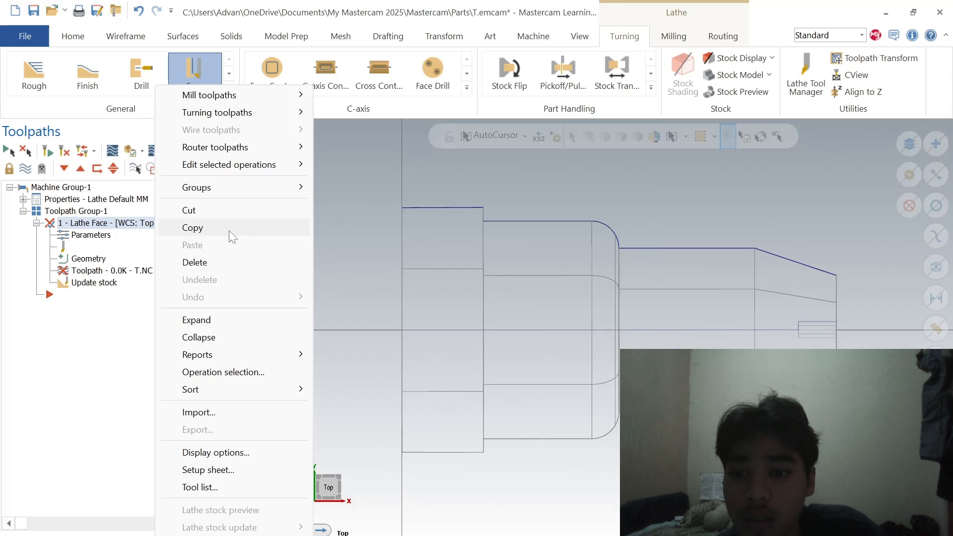
left_click(211, 263)
left_click(521, 345)
Step: Define the left spindle stock as a cylinder from two points: the end face centre on the axis and the largest diameter's outer back corner
left_click(23, 200)
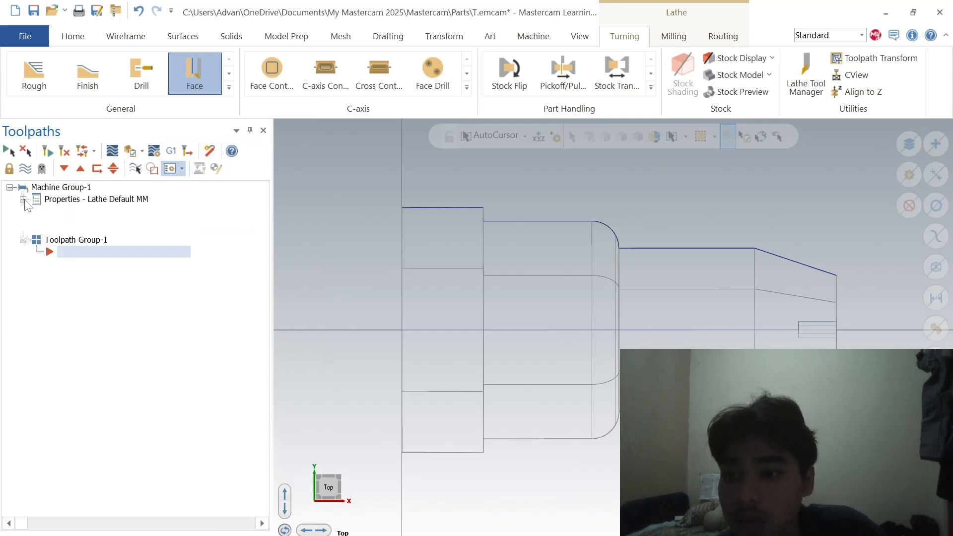
left_click(80, 237)
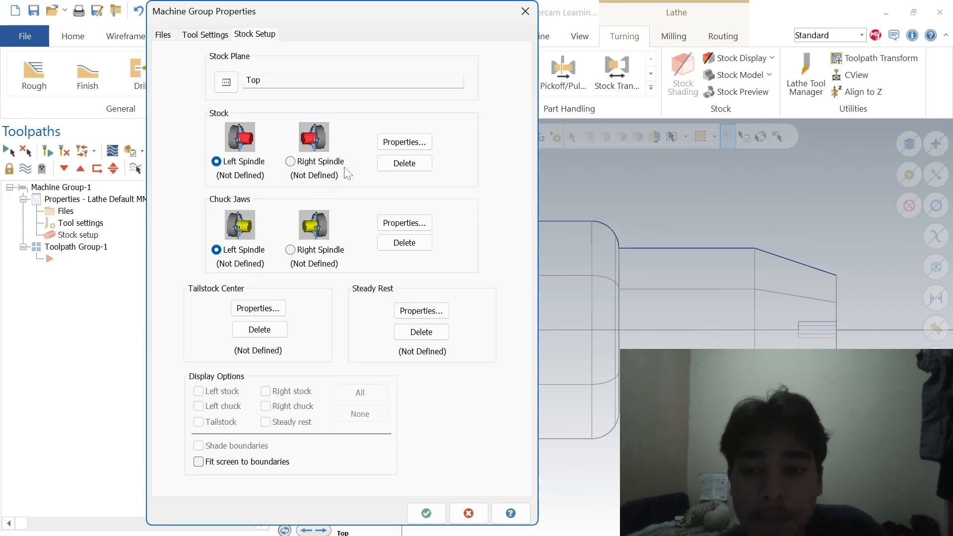
left_click(413, 144)
left_click(271, 191)
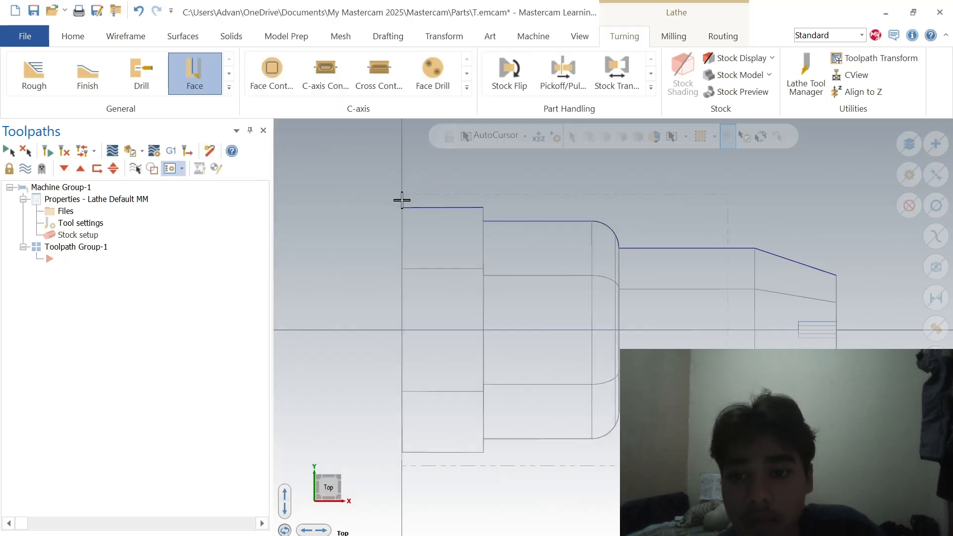
left_click(837, 330)
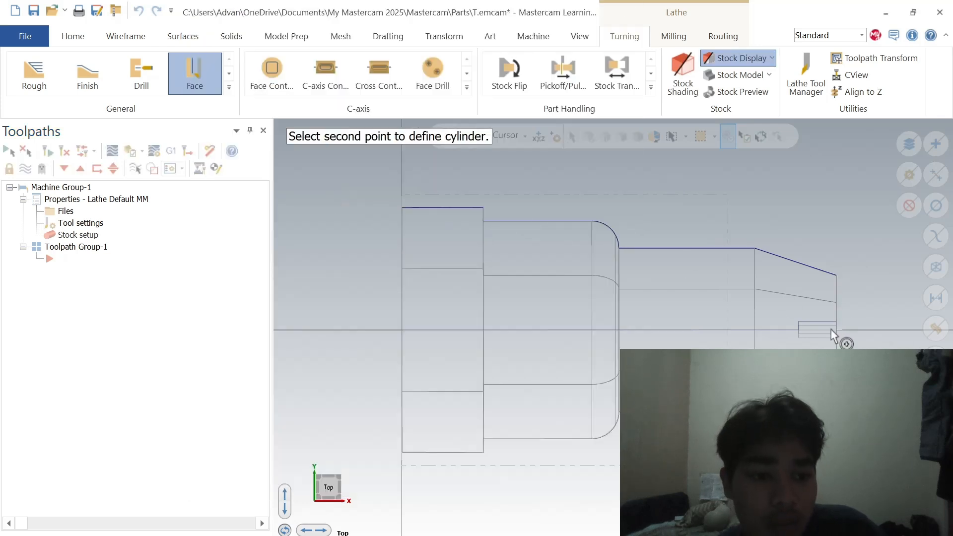
left_click(402, 209)
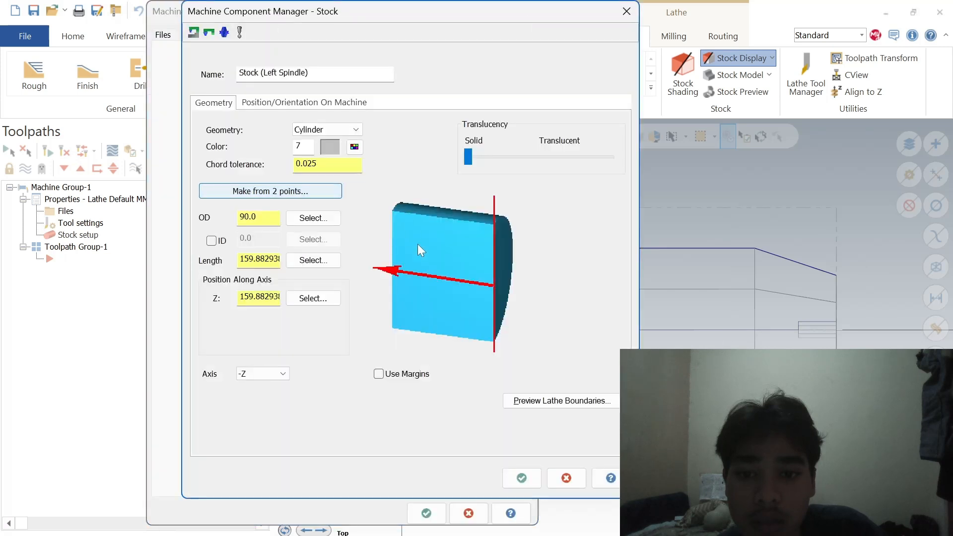
Step: Enable margins on the left spindle stock and set the OD margin to 2, right margin to 2 and left margin to 5
left_click(379, 374)
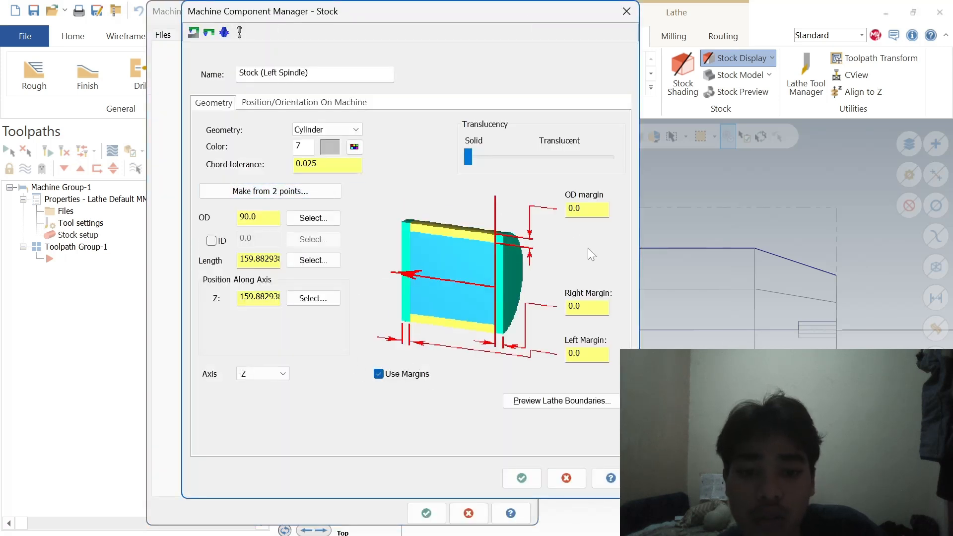
key("BackSpace")
key("BackSpace")
key("BackSpace")
type("2")
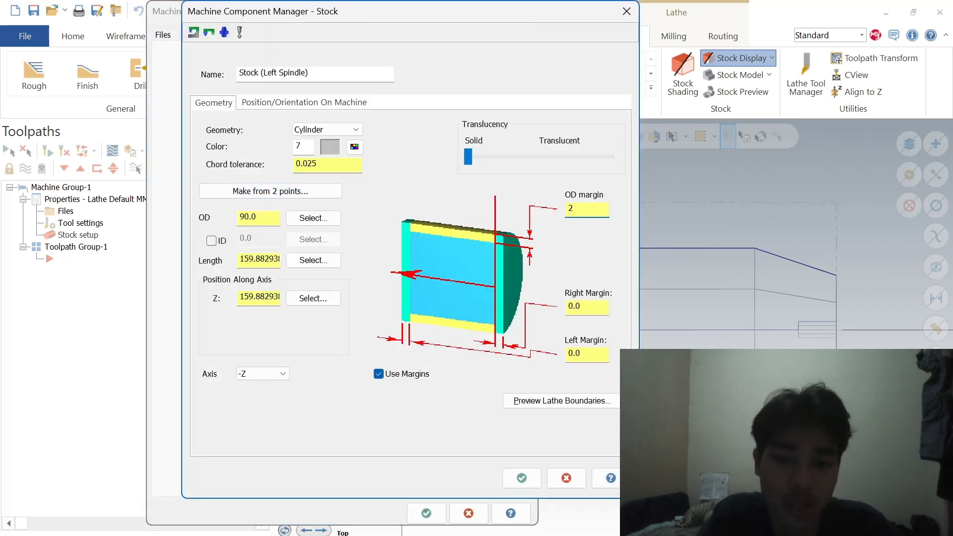
key("Tab")
type("2")
key("Tab")
type("2")
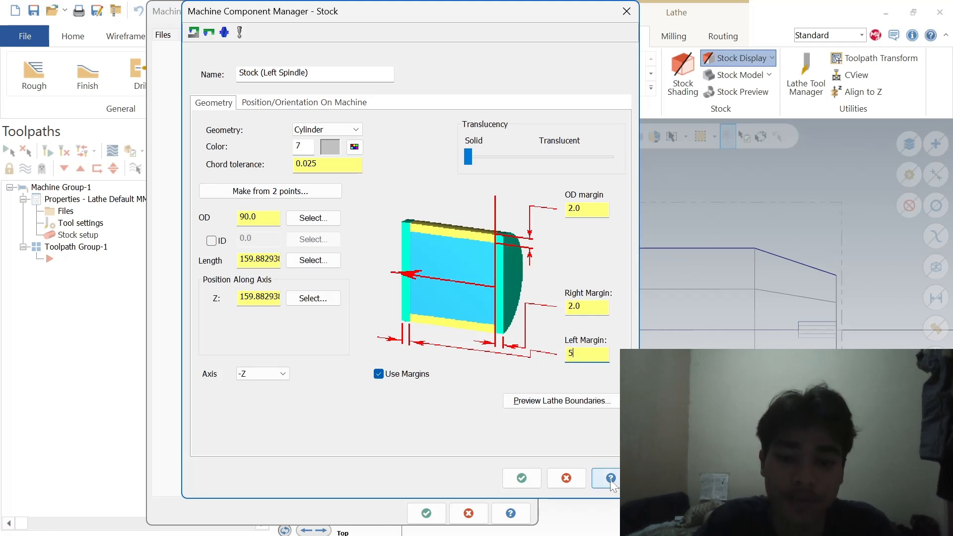
left_click(522, 479)
Step: Position the left spindle chuck jaws from the stock and accept the machine group's stock setup
left_click(424, 223)
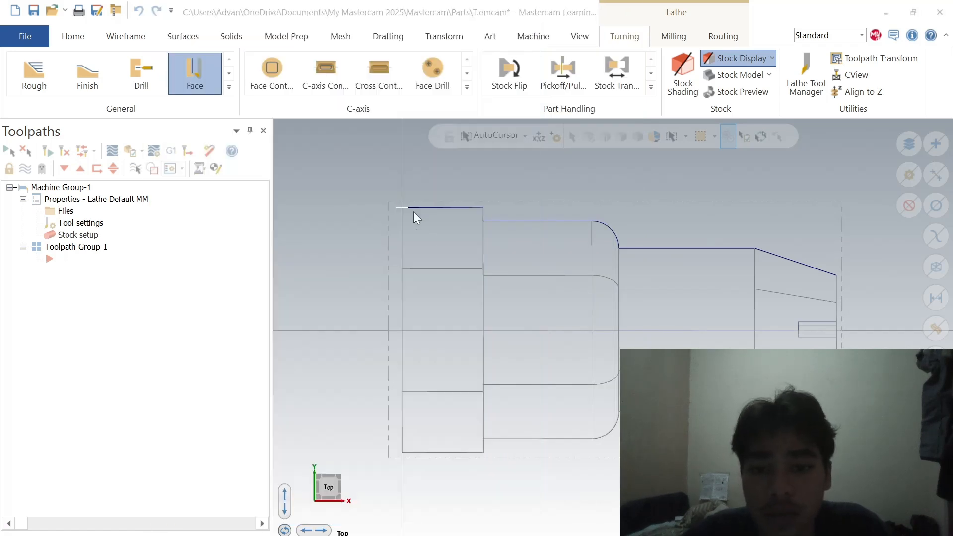
left_click(277, 104)
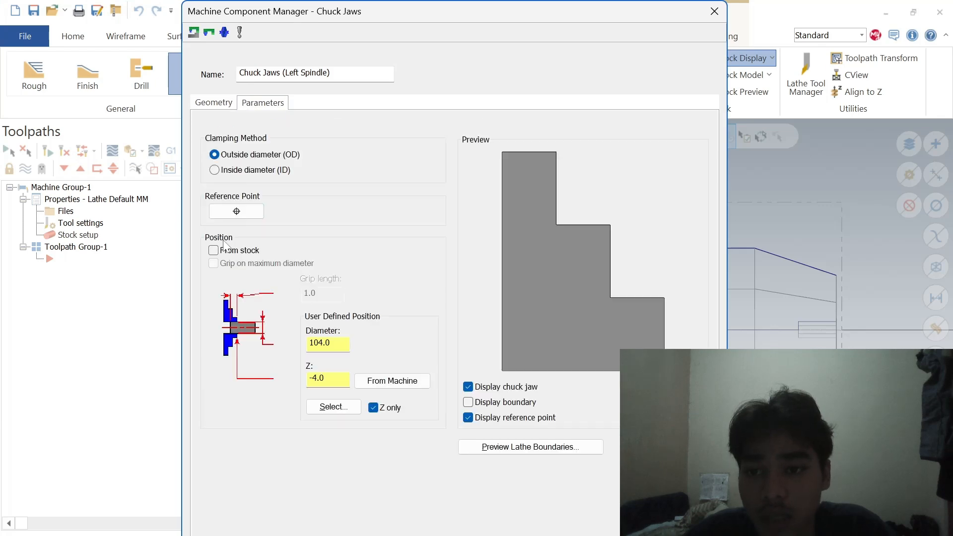
left_click(213, 250)
key("Return")
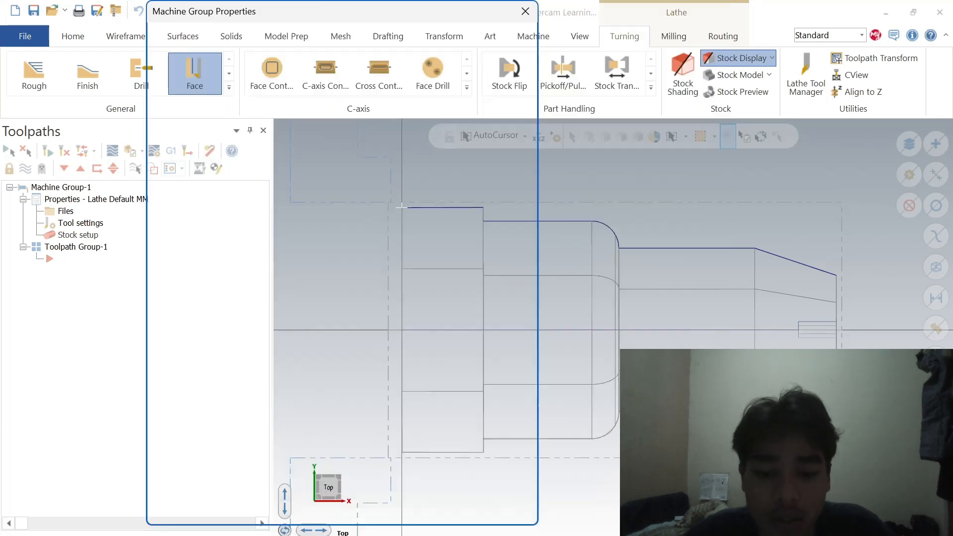
left_click(426, 512)
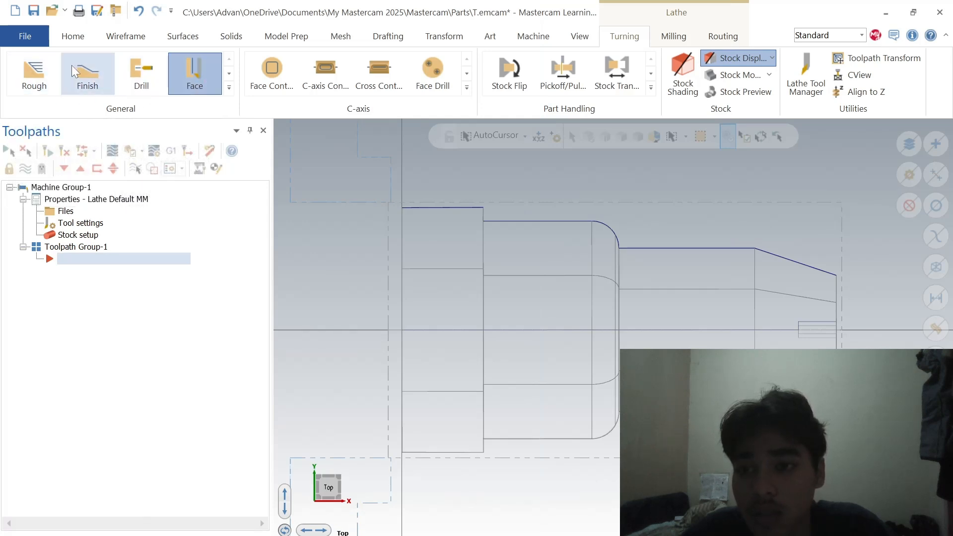
Step: Create a Lathe Rough toolpath and chain the part's upper half profile, starting at the front end face beside the drilled hole
left_click(42, 73)
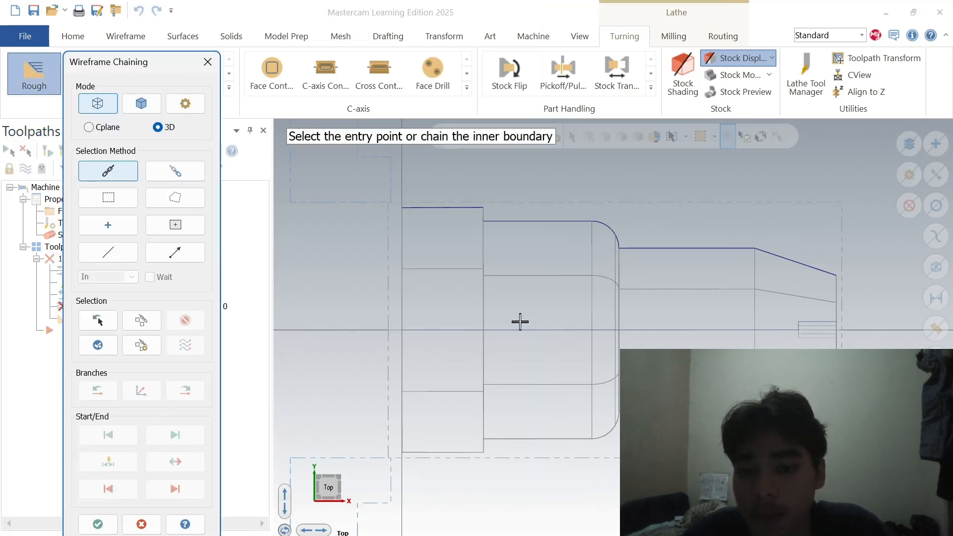
left_click(837, 320)
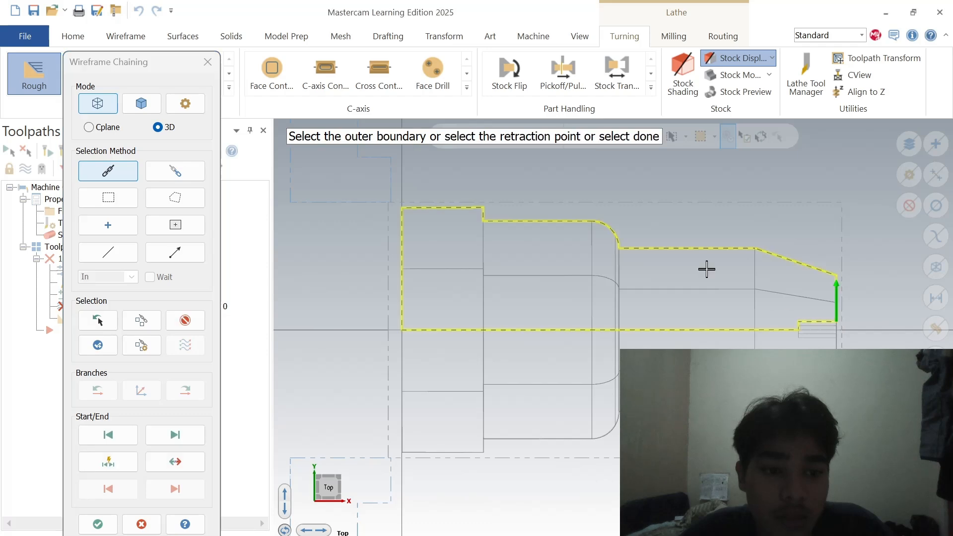
left_click(98, 524)
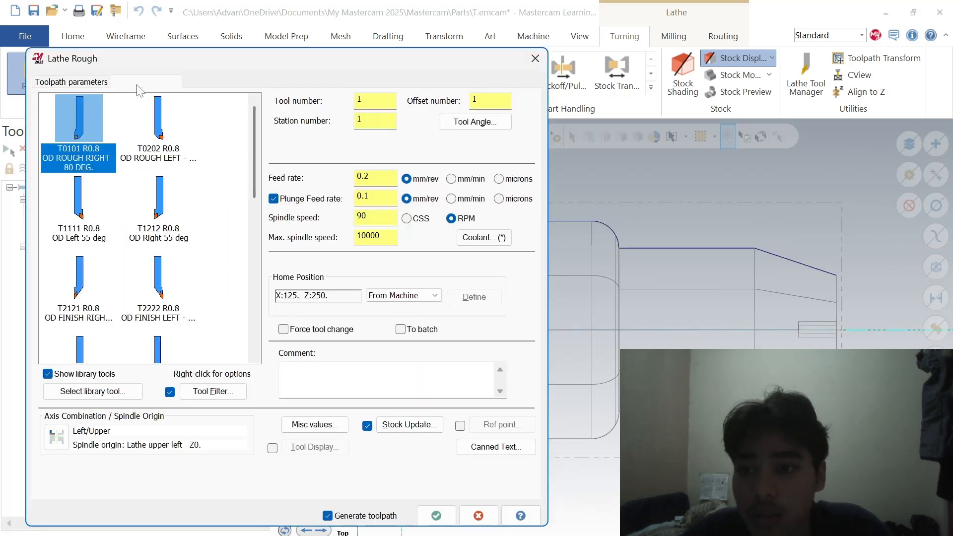
Step: Generate the roughing toolpath with 0 stock to leave in X and Z, 0.5 depth of cut and stock used for the outer boundary
left_click(145, 81)
left_click_drag(313, 260, 246, 270)
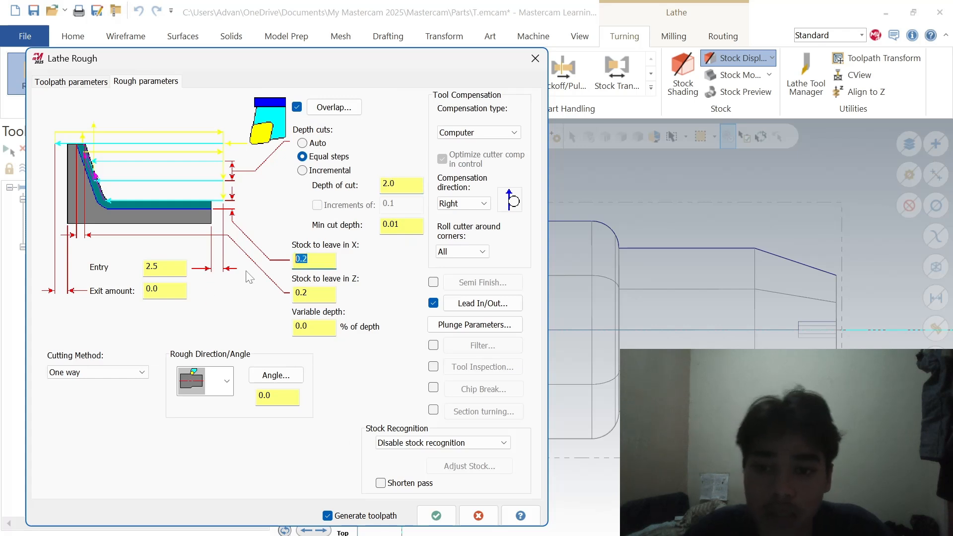
type("0")
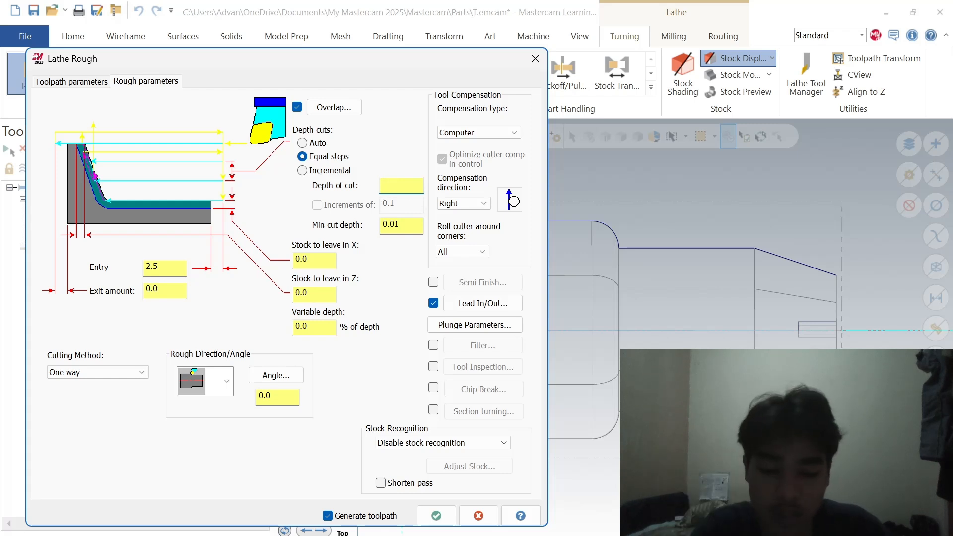
type("0")
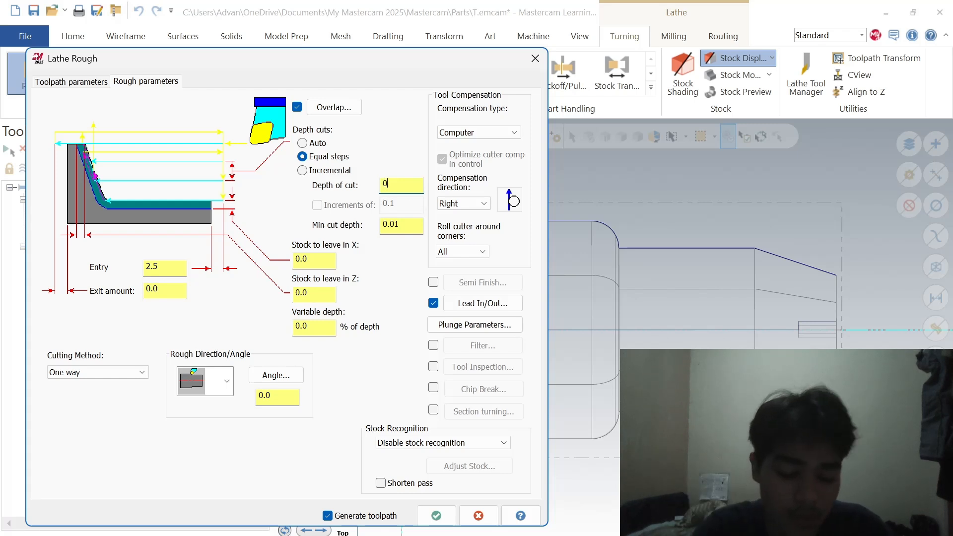
type(".5")
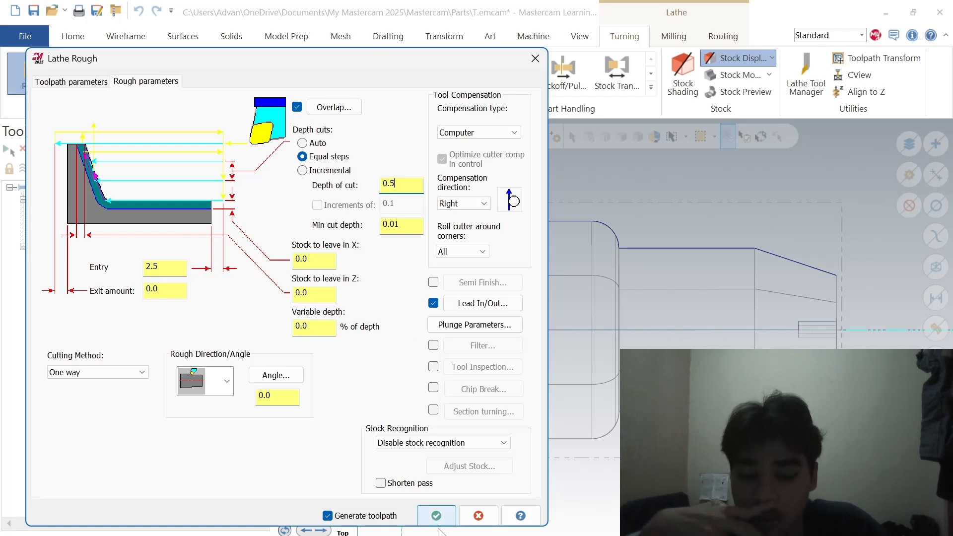
left_click(435, 442)
left_click(428, 464)
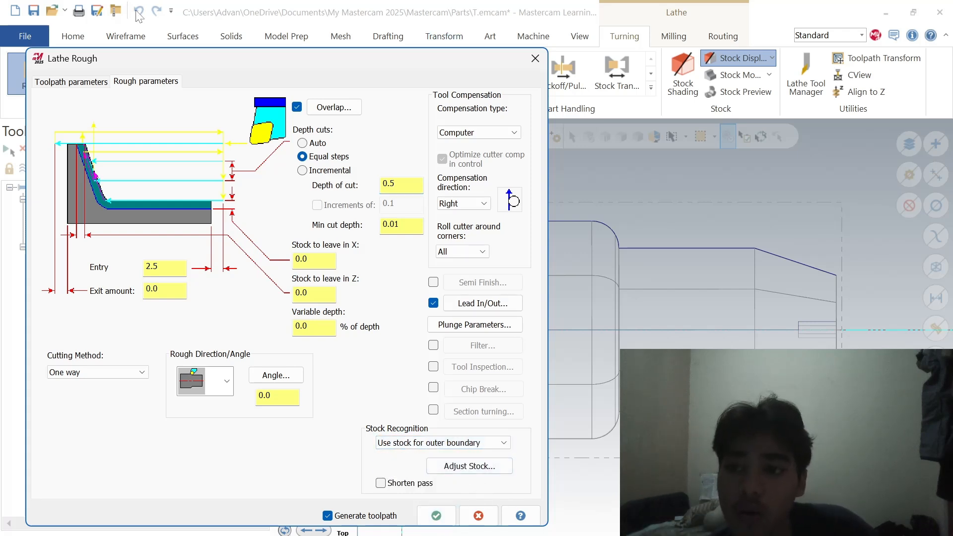
left_click(436, 516)
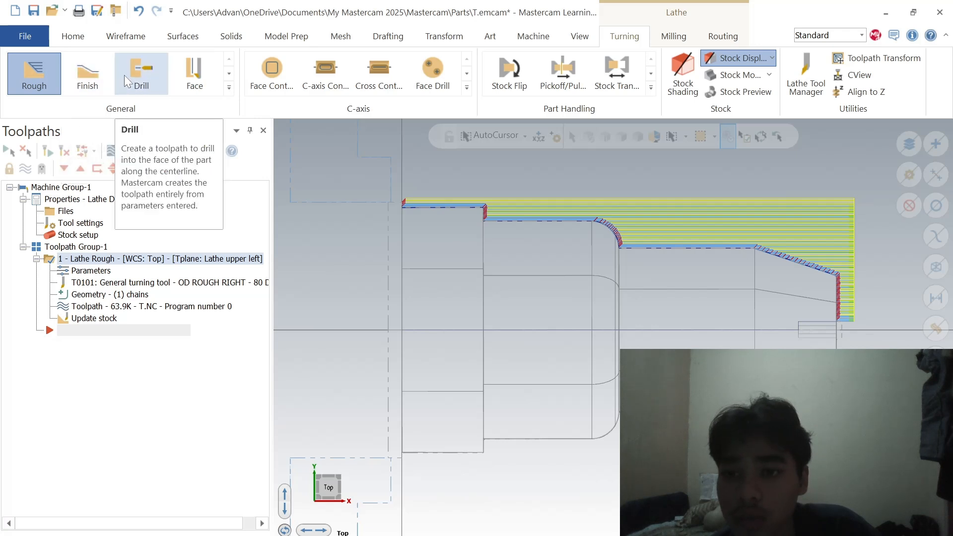
Step: Create a Lathe Finish toolpath and chain the same half profile, starting at the front end face
left_click(96, 79)
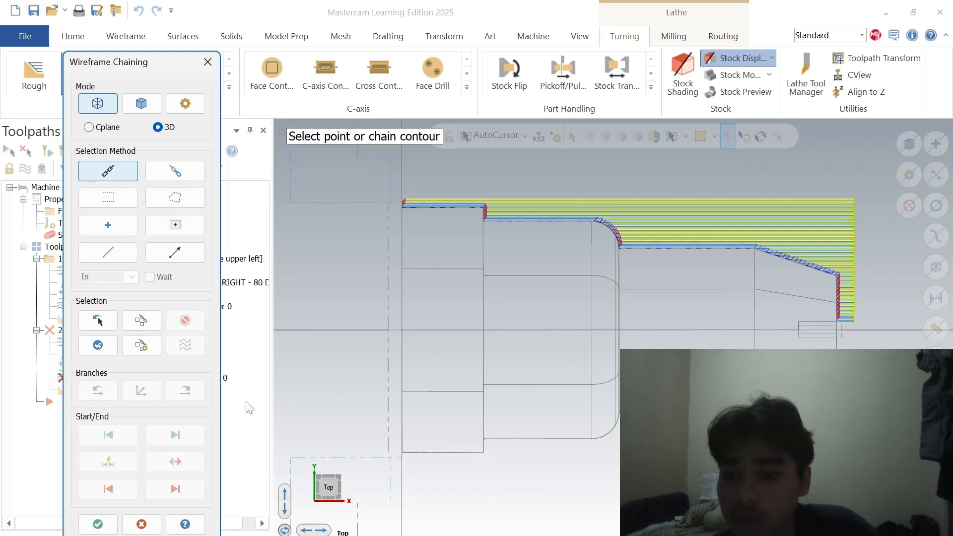
left_click(835, 303)
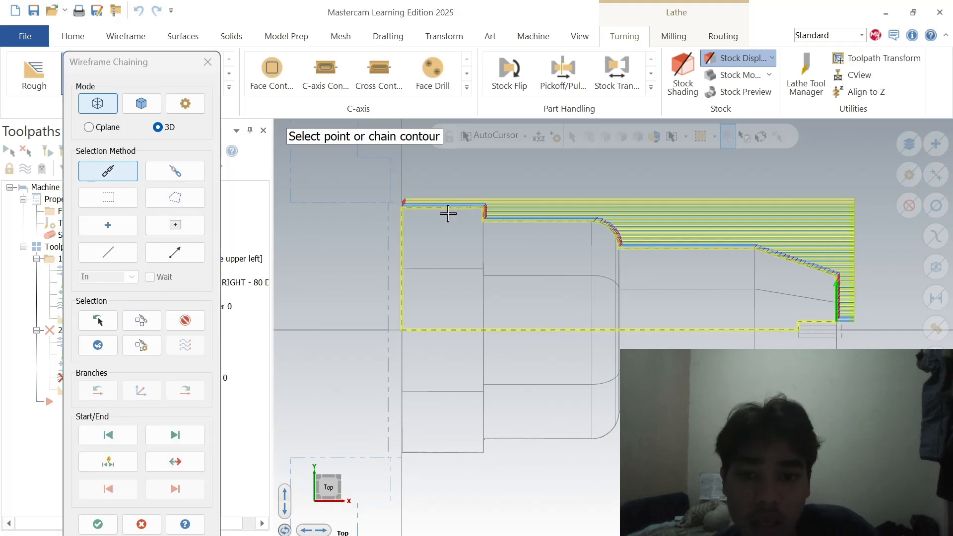
left_click(403, 226)
left_click(98, 525)
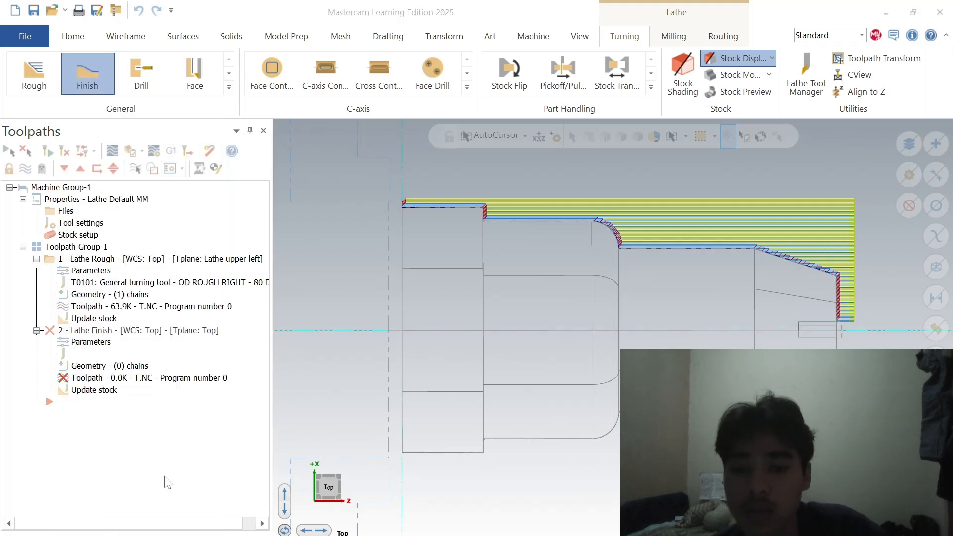
Step: Choose the T2121 OD FINISH RIGHT 35 deg. tool and set its home position to a point picked on the part's front end face
scroll(78, 190, "down", 2)
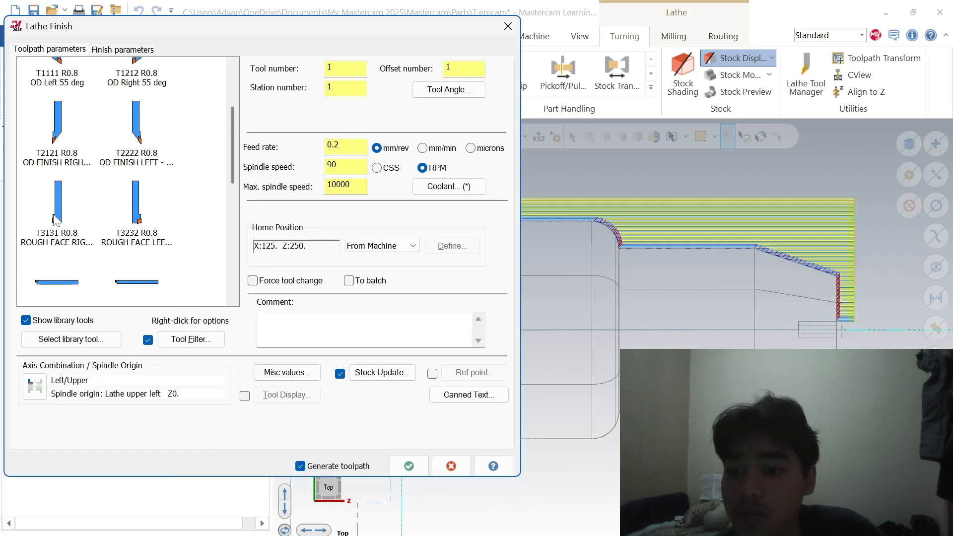
left_click(56, 125)
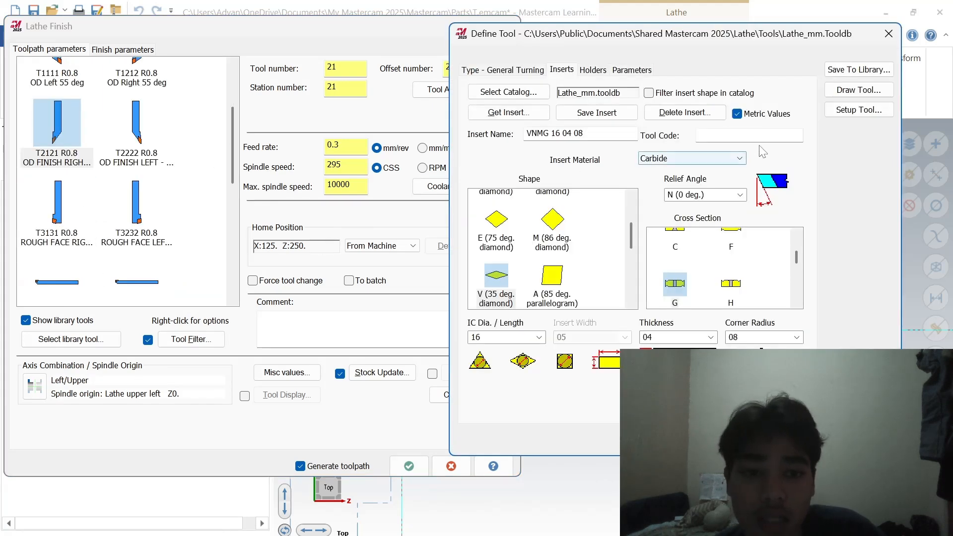
left_click(861, 114)
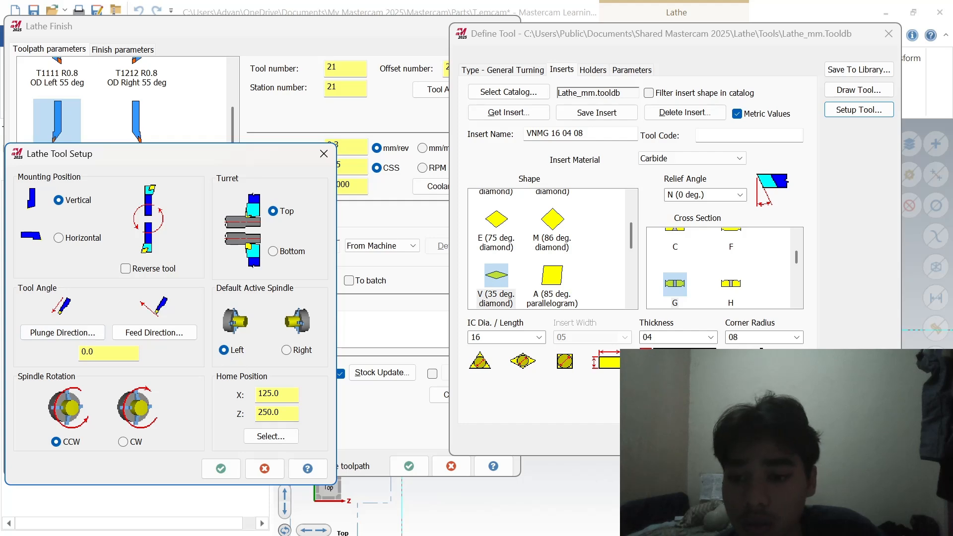
left_click(270, 436)
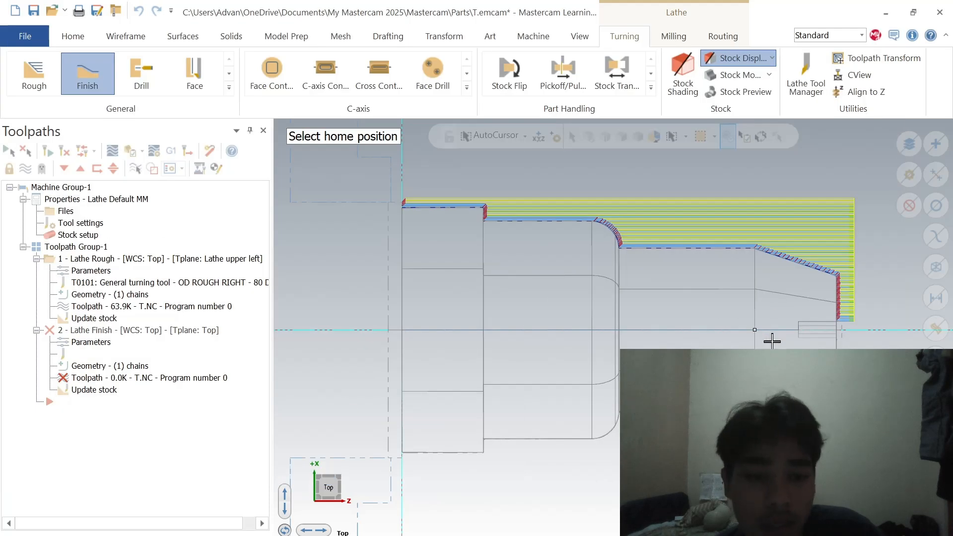
left_click(836, 299)
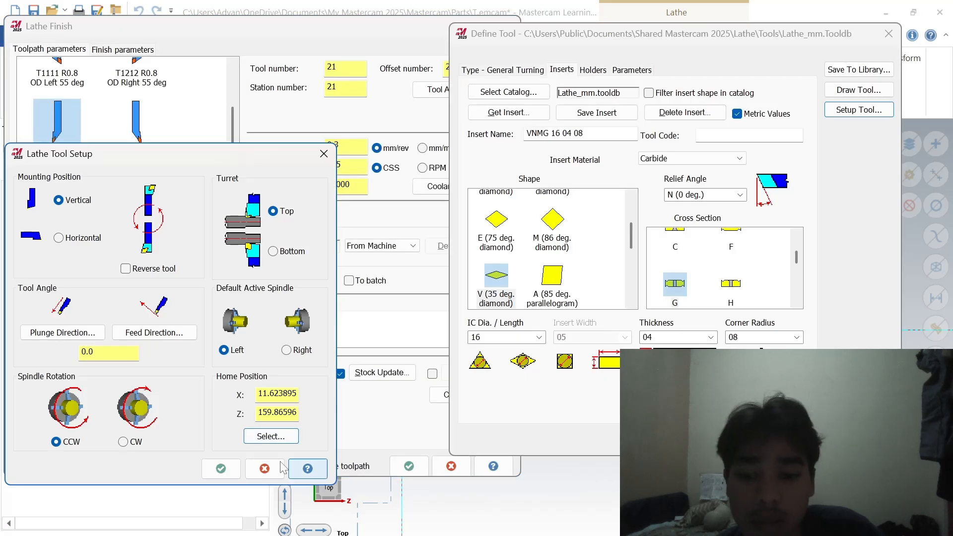
left_click(219, 469)
left_click(790, 445)
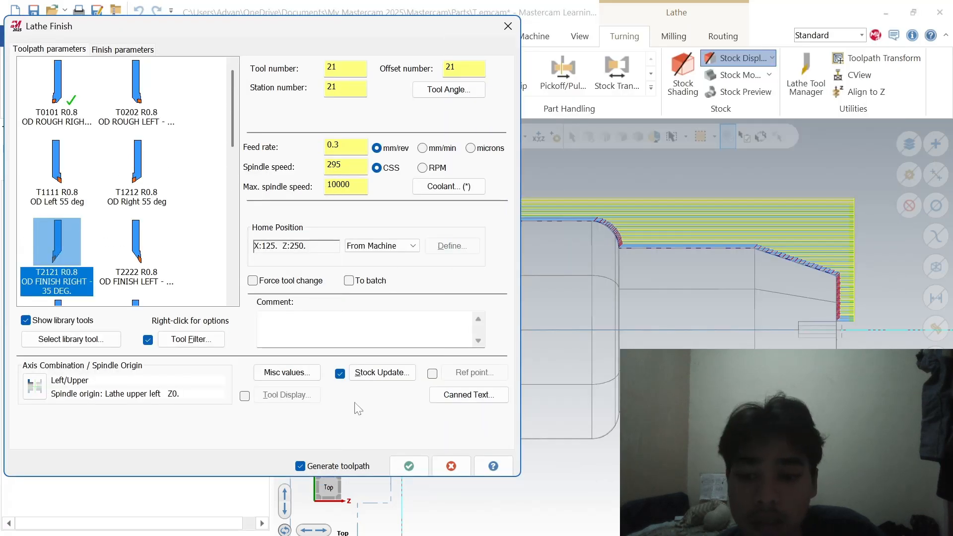
Step: Set the finish stepover to 0.25 and generate the finishing toolpath
left_click(122, 49)
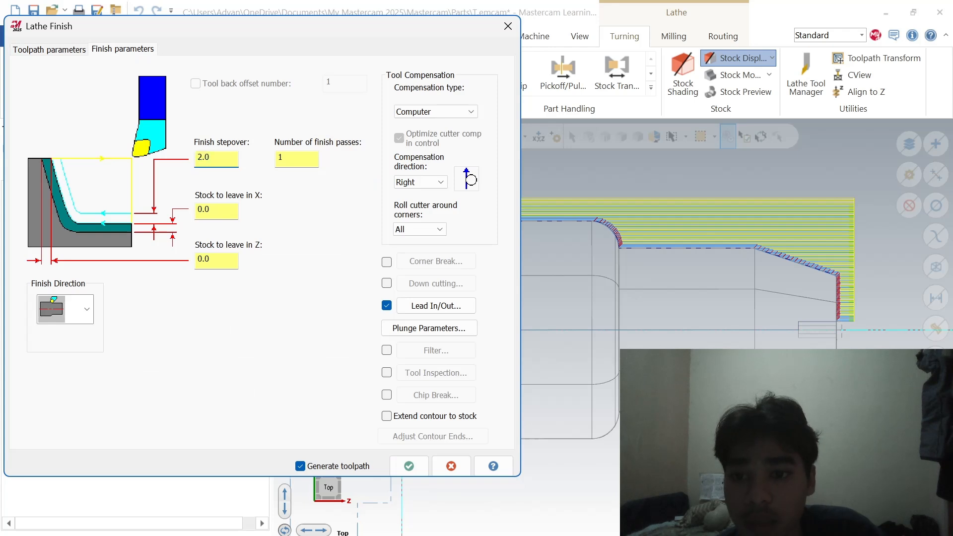
key("BackSpace")
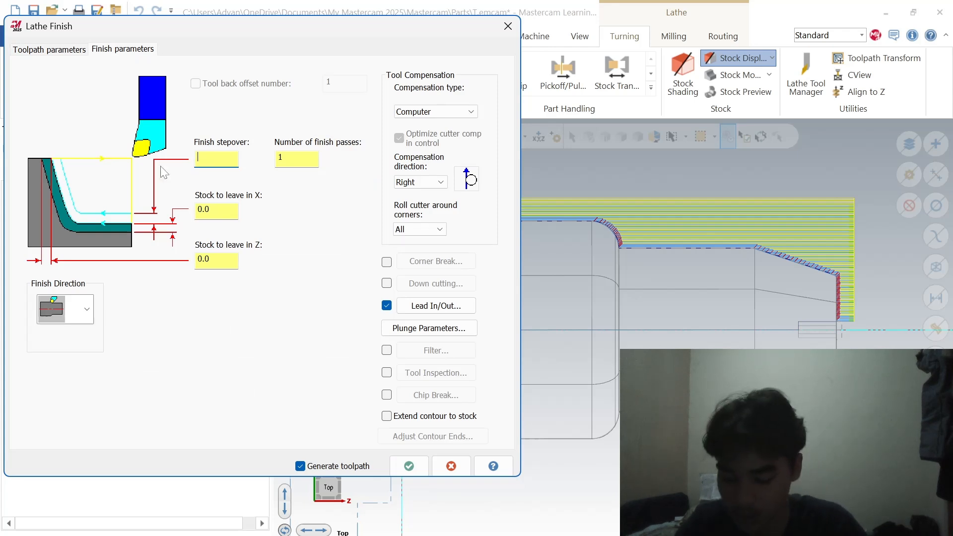
type("0.")
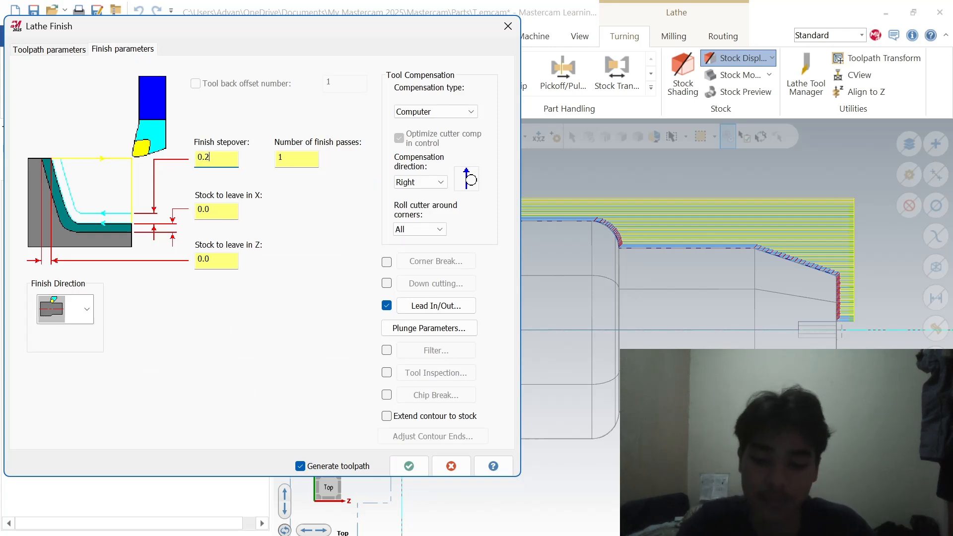
type("25")
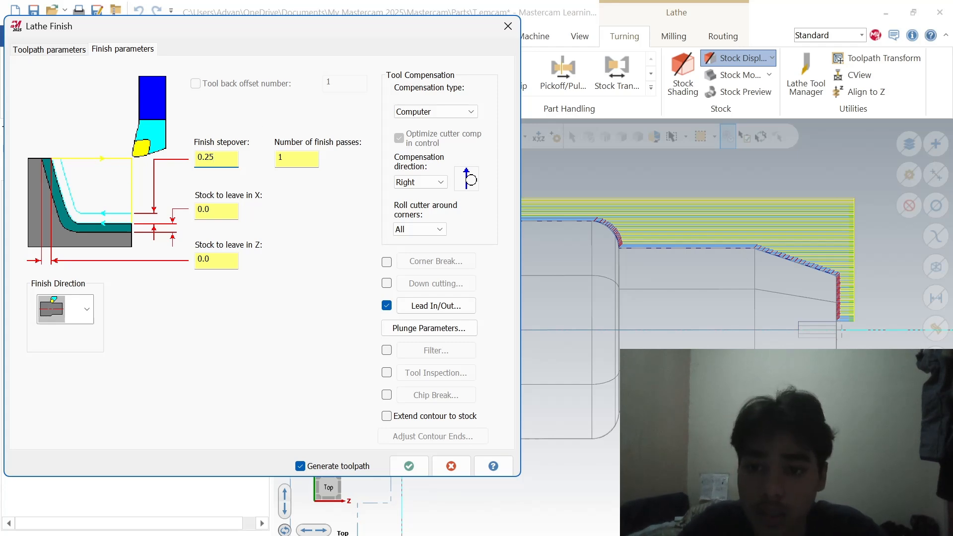
left_click(412, 464)
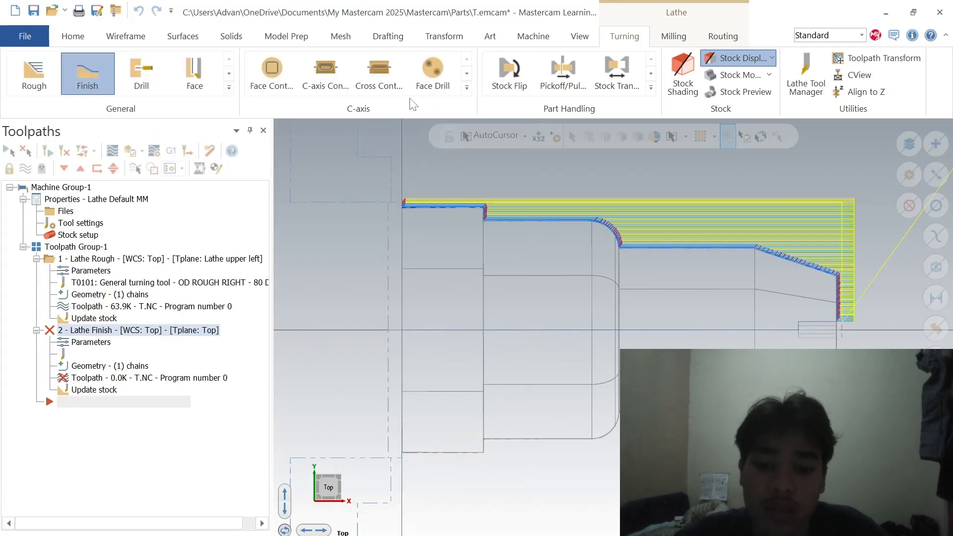
Step: Create a Lathe Drill toolpath and choose the T122122 6 mm diameter drill
left_click(142, 73)
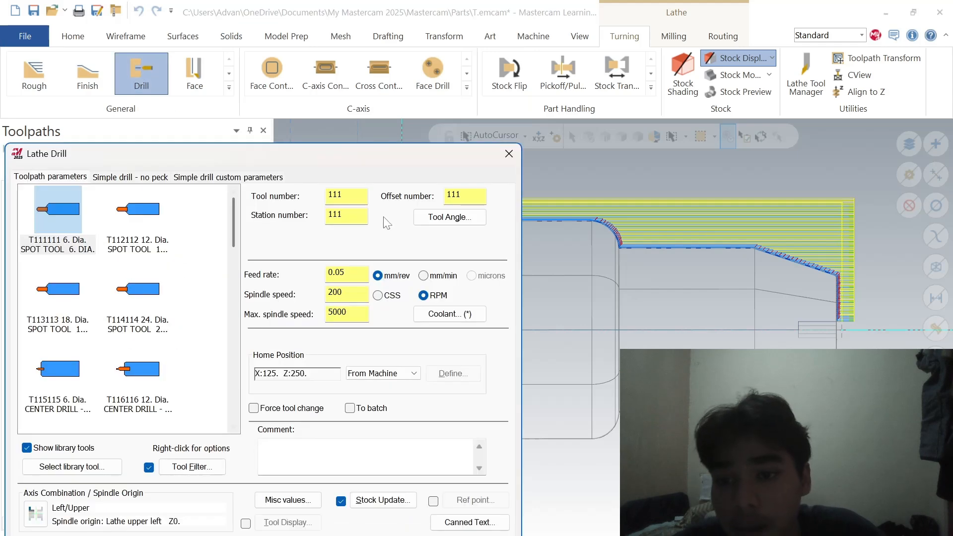
mouse_move(148, 290)
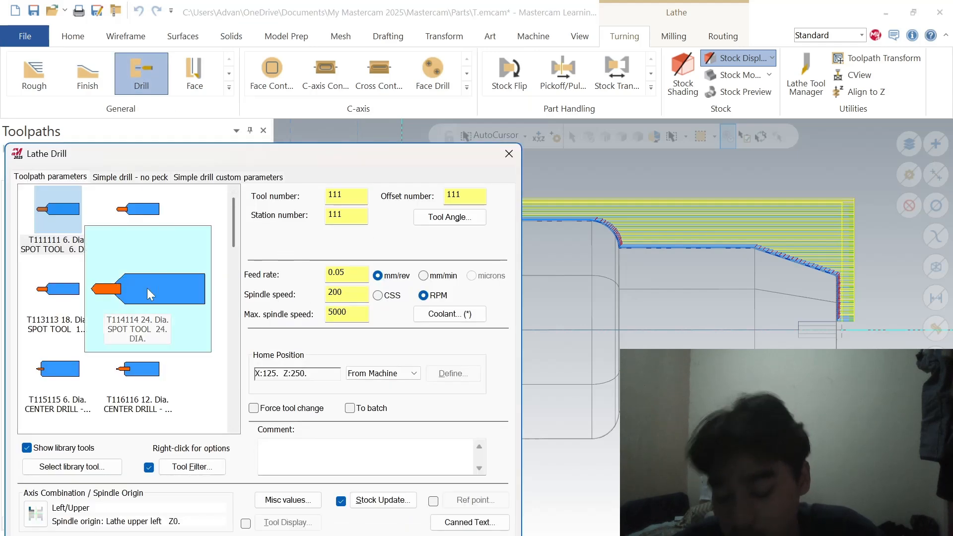
scroll(147, 288, "down", 3)
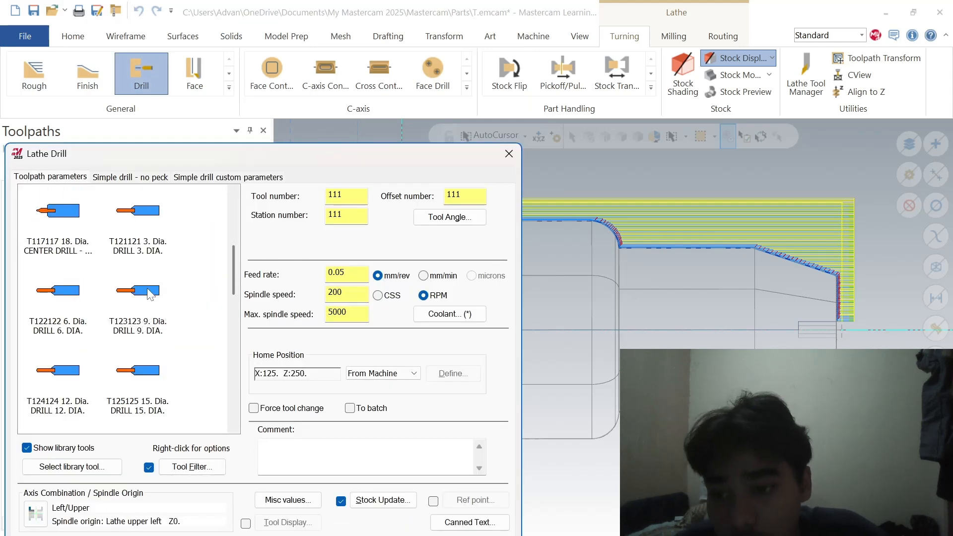
left_click(49, 296)
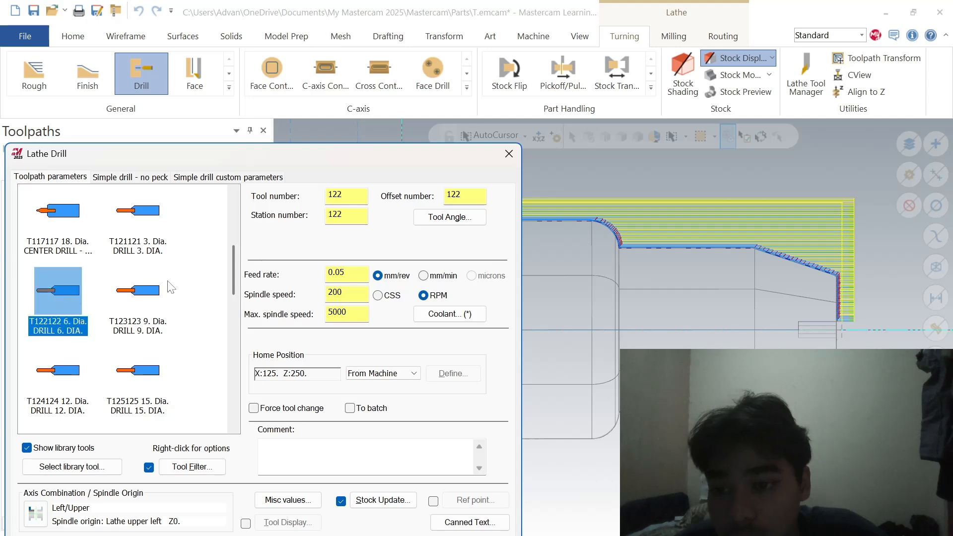
Step: Pick the drill point at the centre of the part's front end face, set the incremental depth to -14 and generate the drilling toolpath
left_click(124, 177)
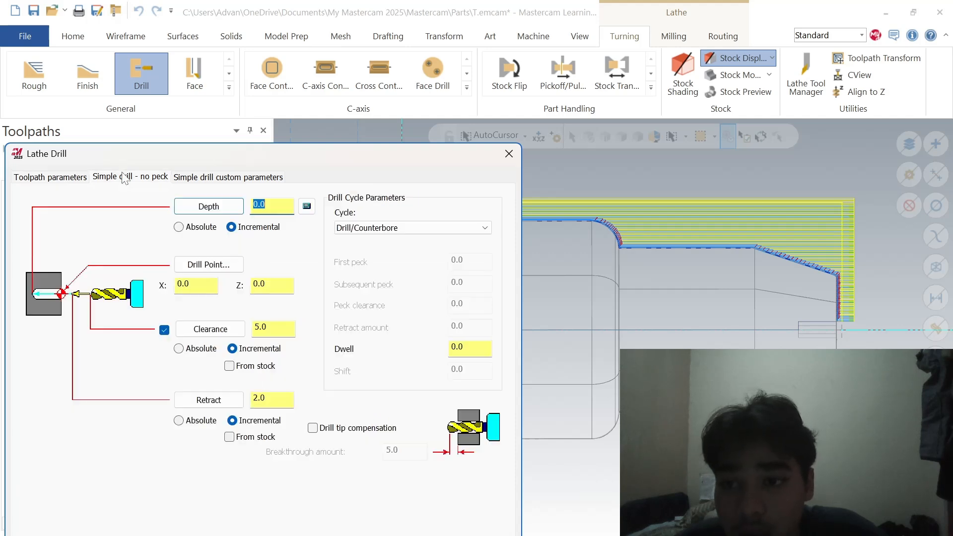
left_click(209, 265)
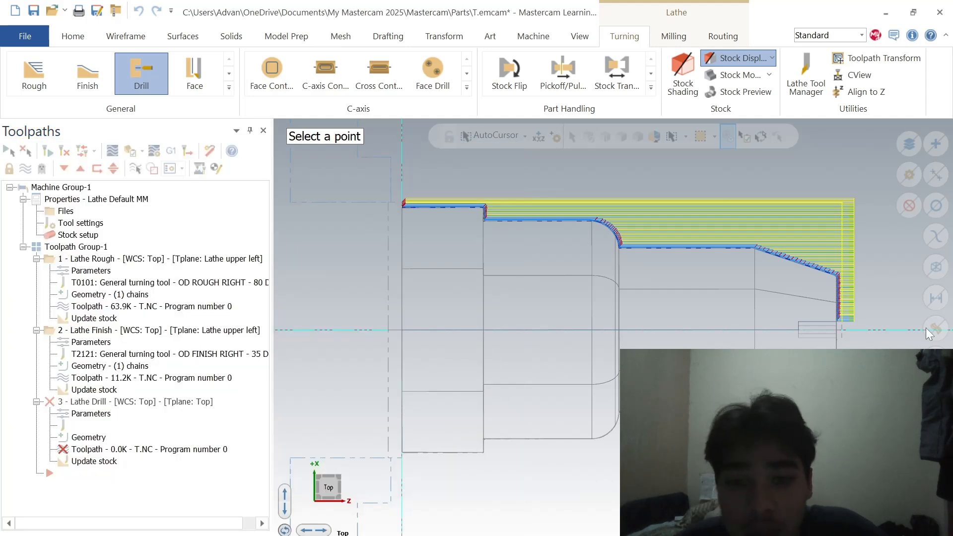
left_click(837, 331)
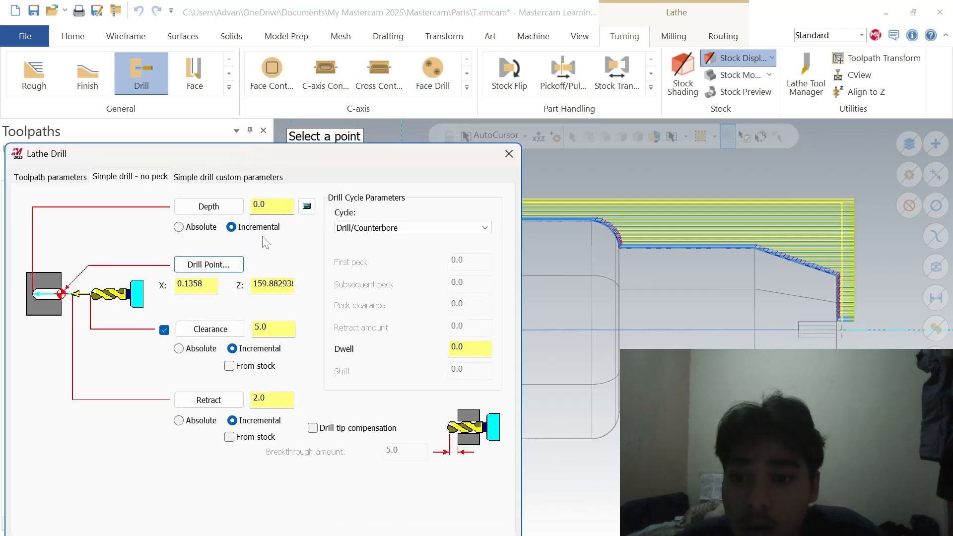
left_click_drag(271, 206, 217, 218)
key("BackSpace")
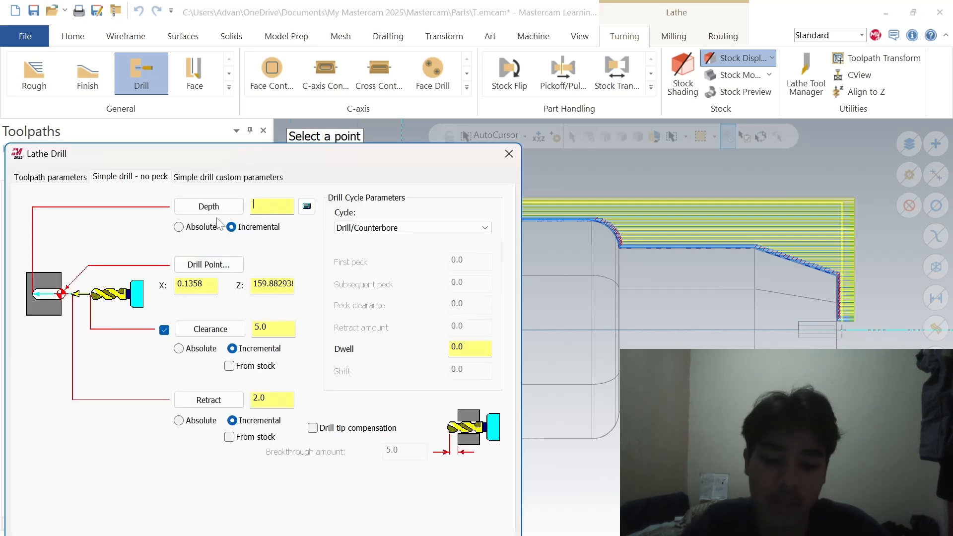
type("-14")
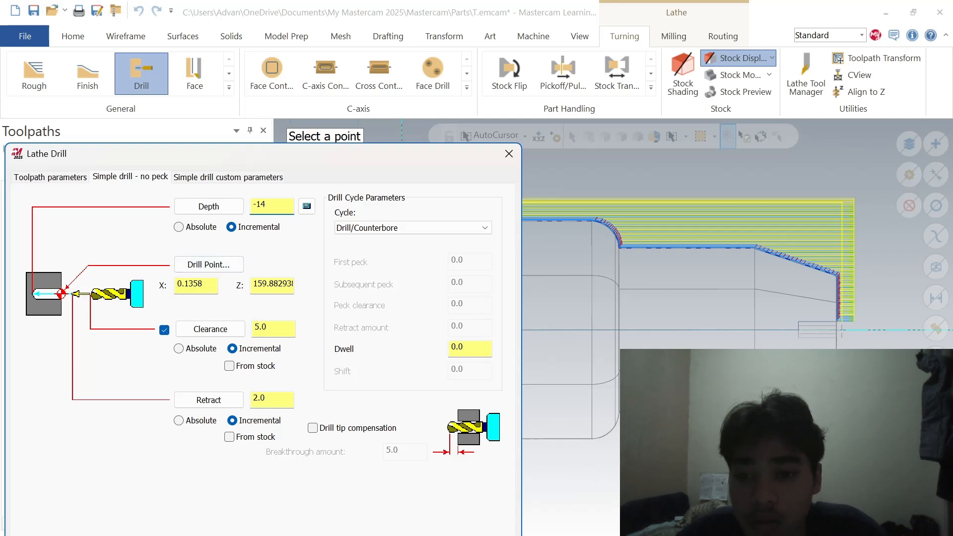
key("Return")
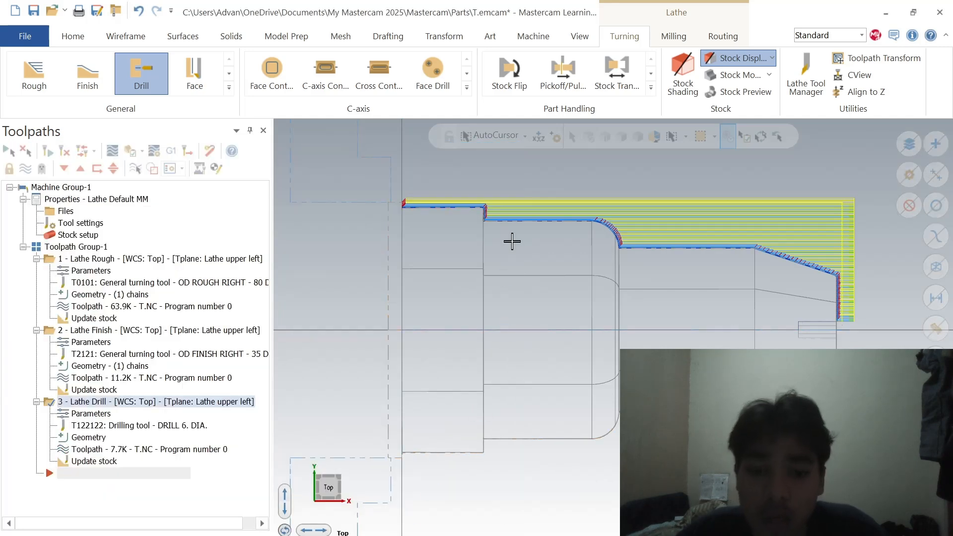
Step: Select all three operations and backplot them at a faster playback speed, viewing the tool motion over the part in 3D
left_click(8, 150)
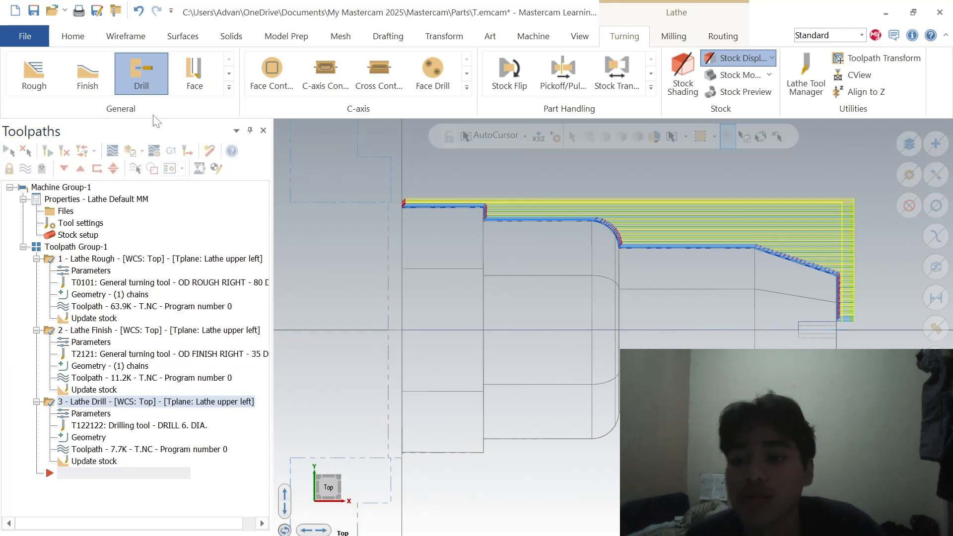
left_click(112, 150)
left_click(387, 128)
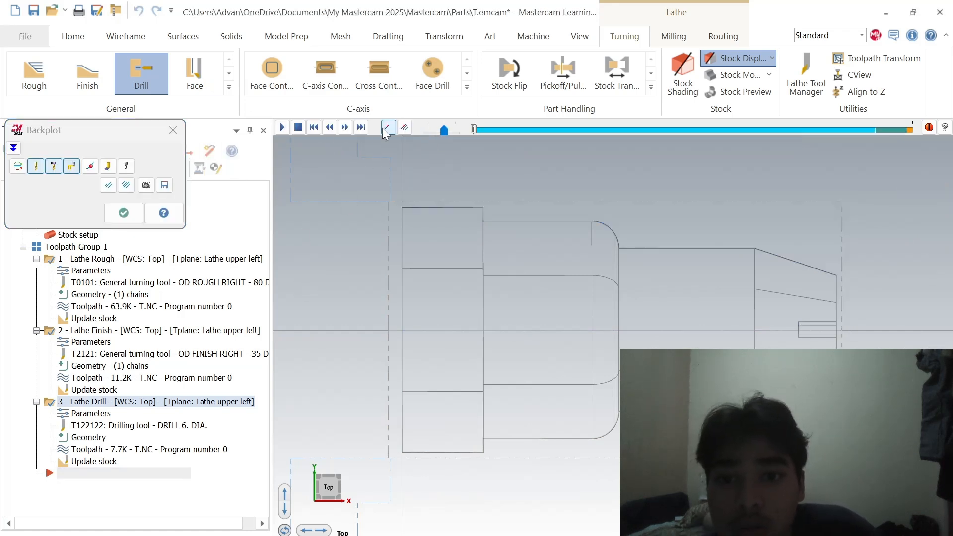
left_click_drag(444, 131, 456, 132)
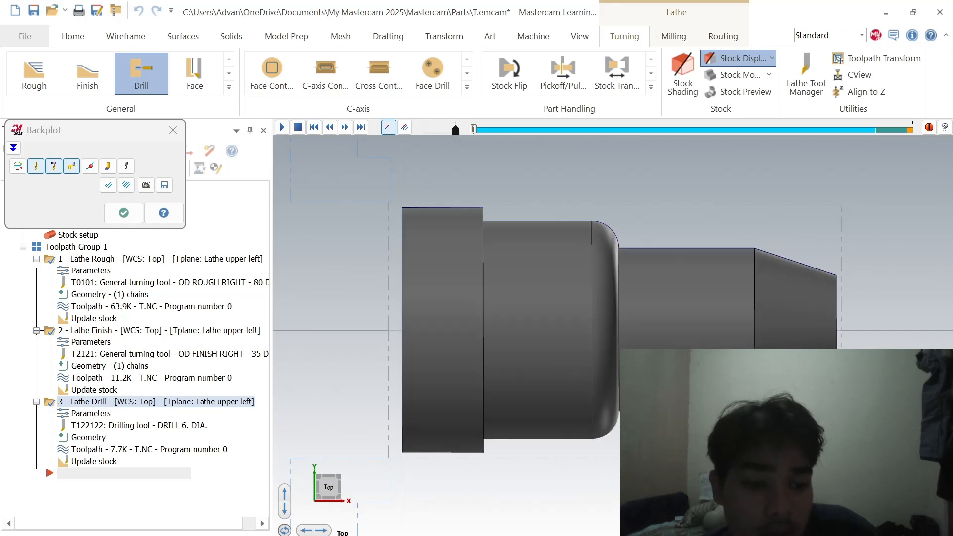
left_click(282, 128)
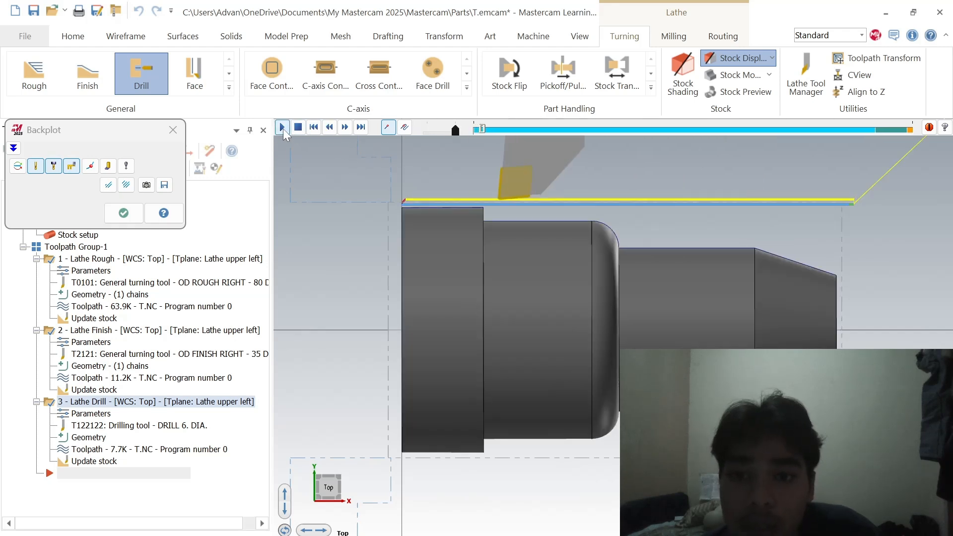
middle_click_drag(548, 203, 634, 256)
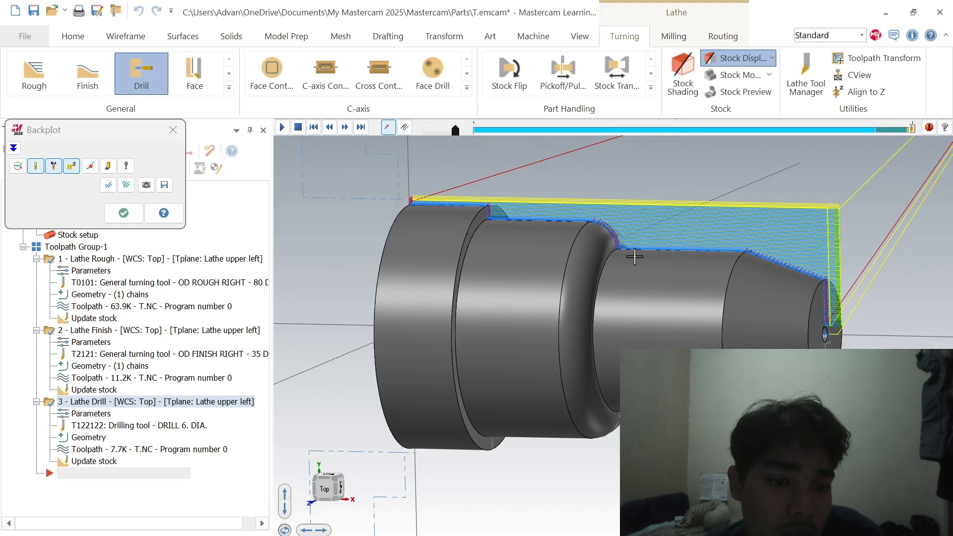
middle_click_drag(862, 328, 826, 330)
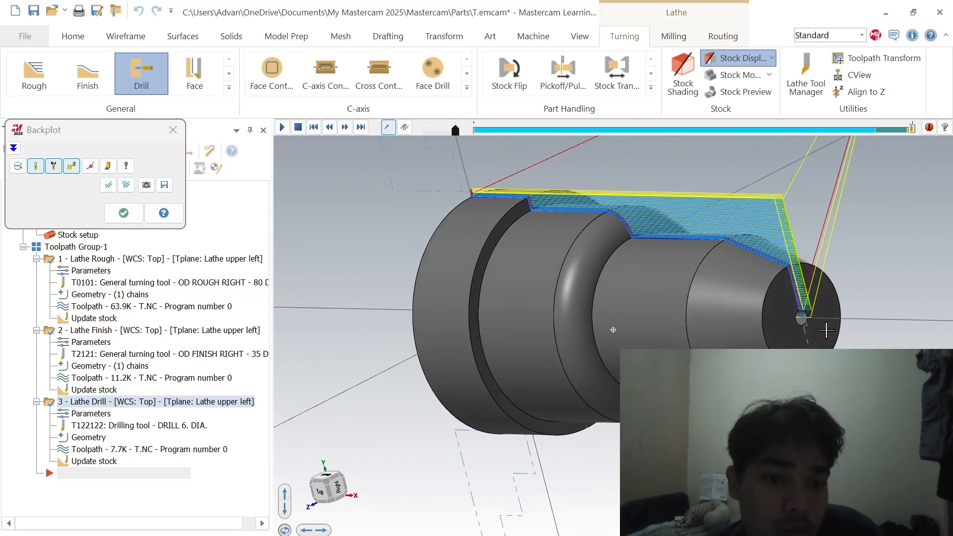
Step: Replay the backplot from near the end of the roughing operation and close it
left_click(866, 130)
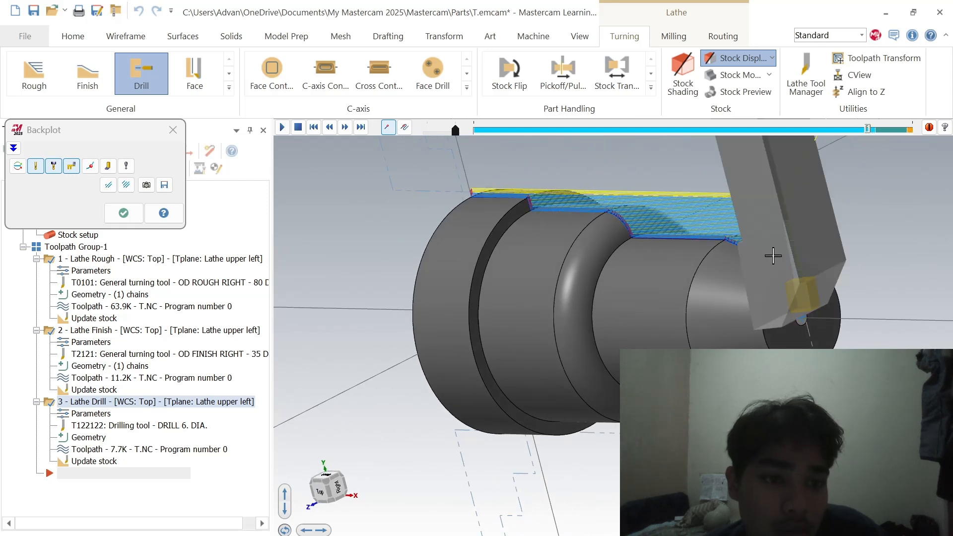
left_click(282, 127)
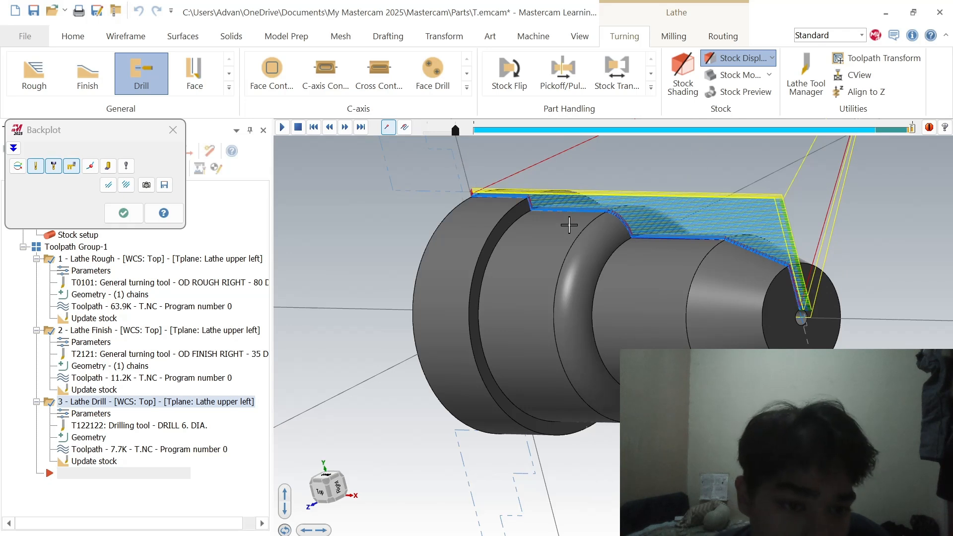
left_click(173, 130)
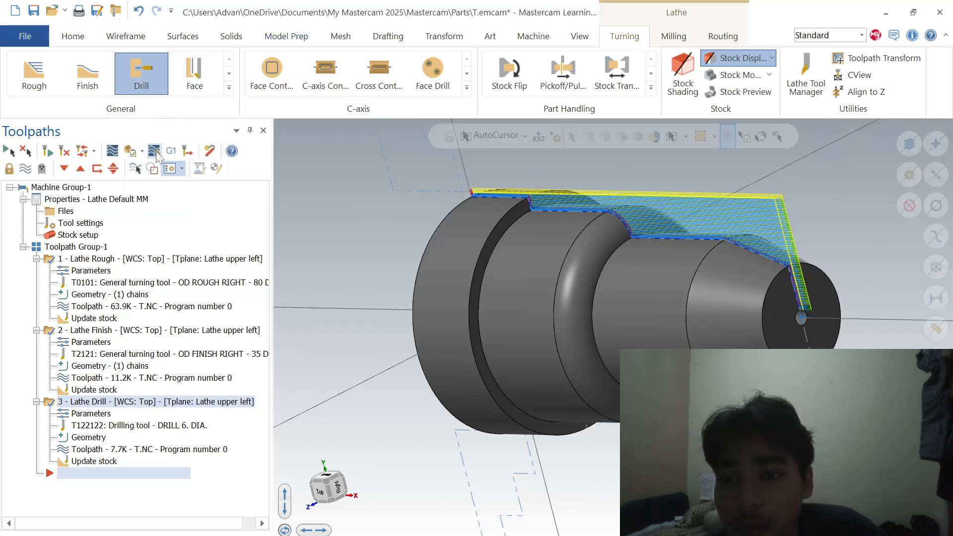
Step: Open the selected operations in the Verify simulator and orient one viewport from the Right (WCS) view to an angled view of stock and chuck
left_click(134, 151)
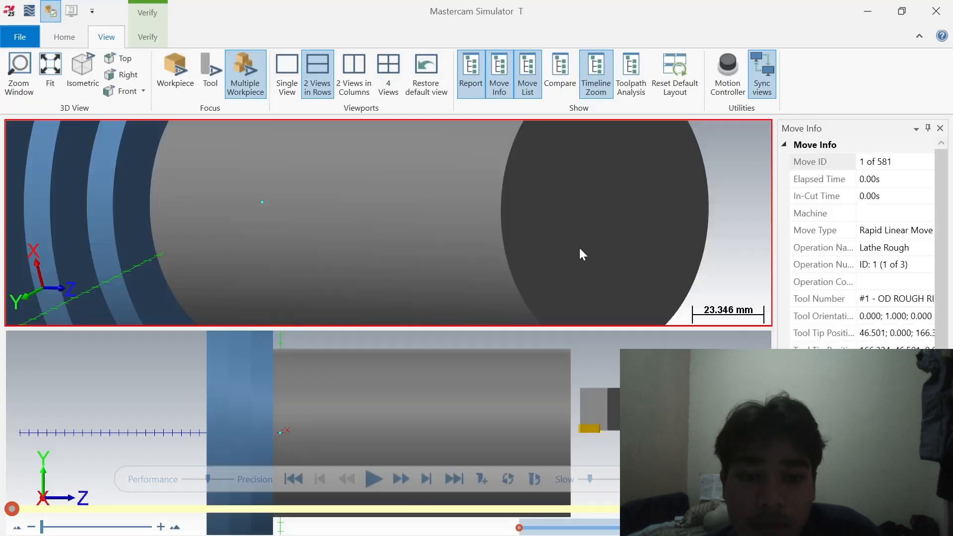
scroll(469, 232, "down", 3)
scroll(472, 205, "up", 2)
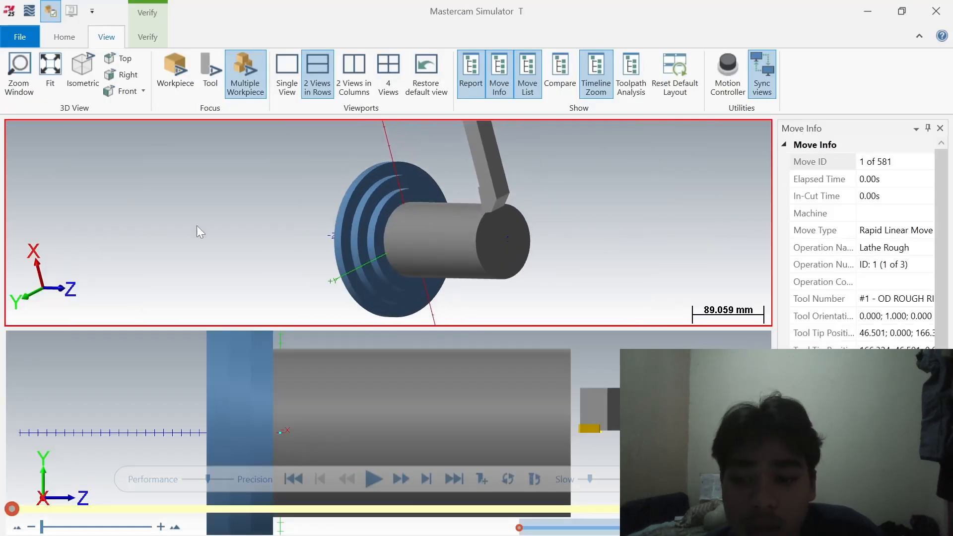
right_click(363, 228)
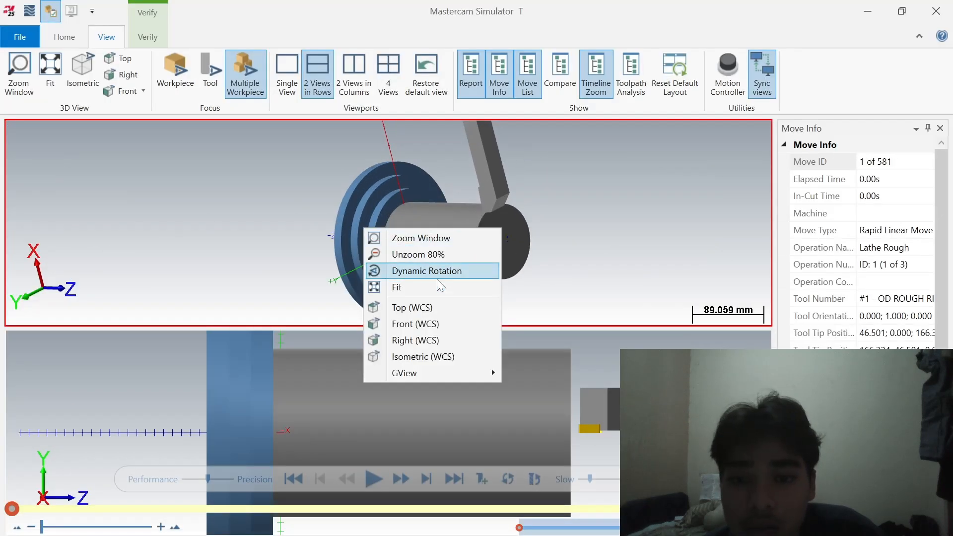
left_click(420, 338)
middle_click_drag(401, 231, 428, 243)
Step: Reframe the second viewport as a side view of the stock and run the full rough, finish and drill simulation
right_click(404, 377)
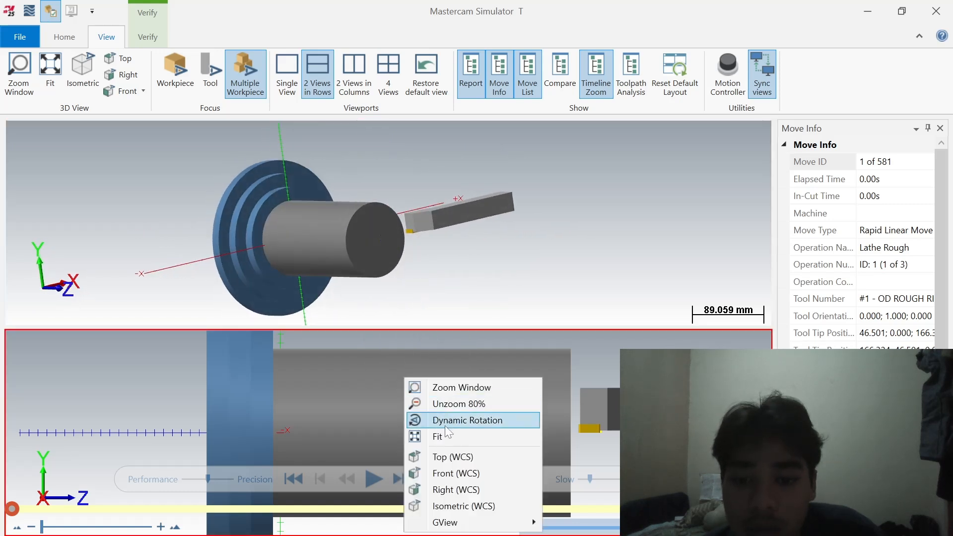
left_click(450, 456)
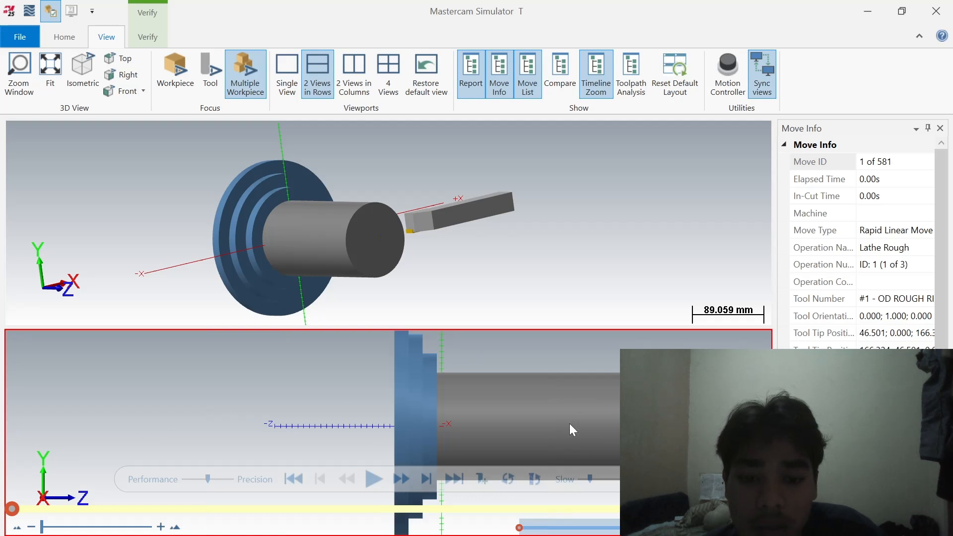
scroll(569, 422, "down", 3)
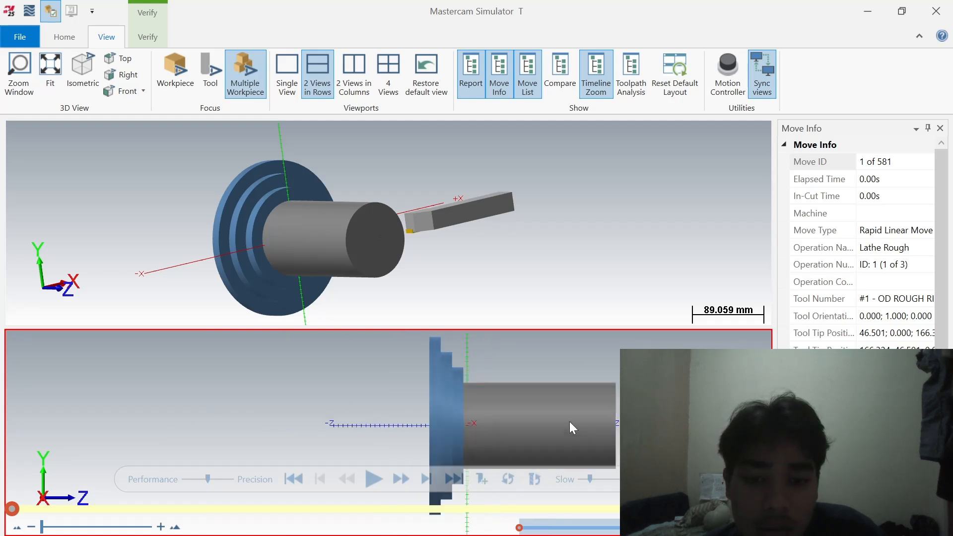
scroll(570, 422, "up", 1)
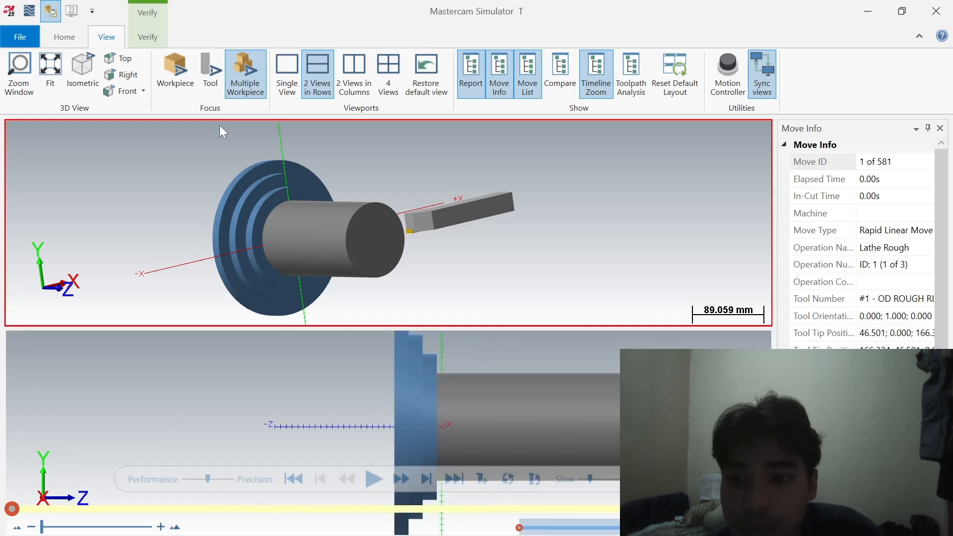
left_click(375, 479)
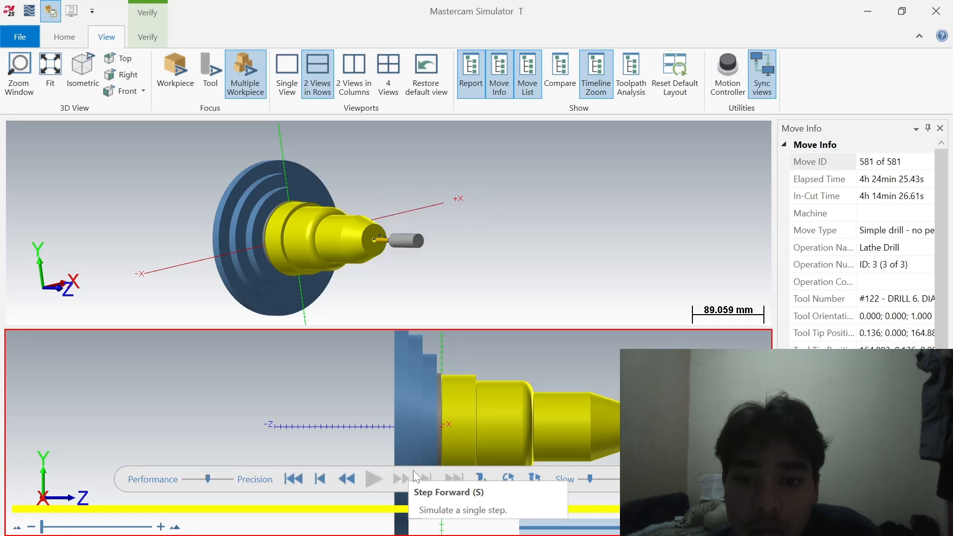
left_click(379, 226)
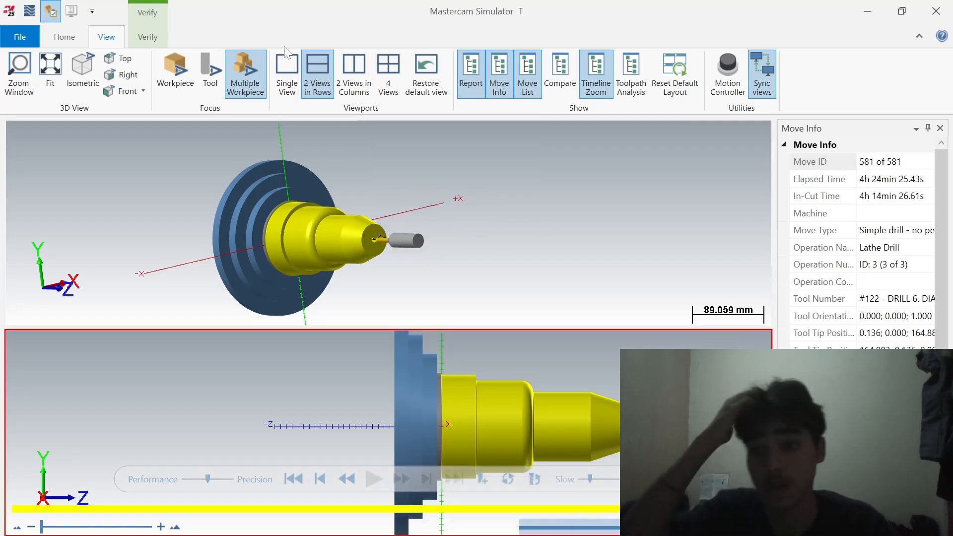
Step: Consult the Ø90/Ø70 grooved part drawing in the browser and, in an empty Mastercam part, draw a 45 mm vertical line upward from the origin
key("alt+Tab")
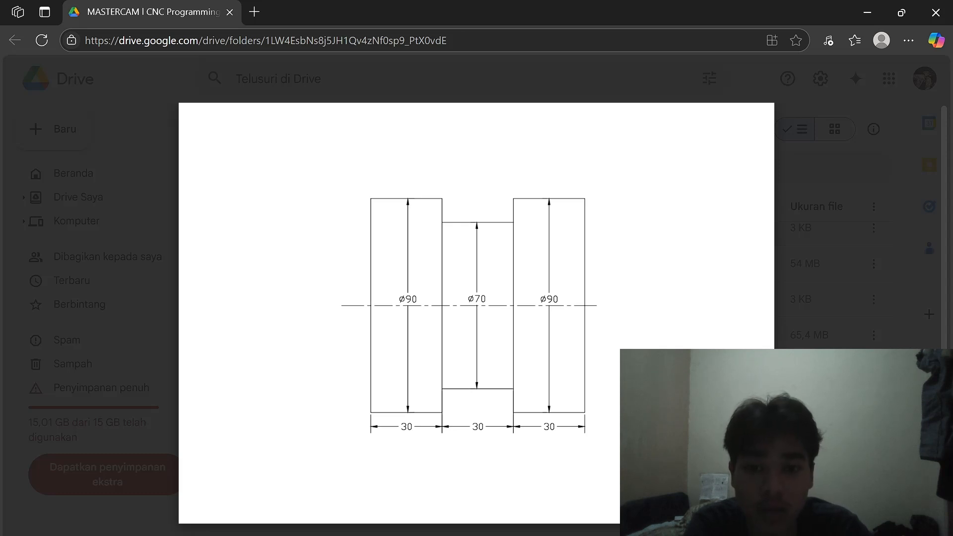
key("alt+Tab")
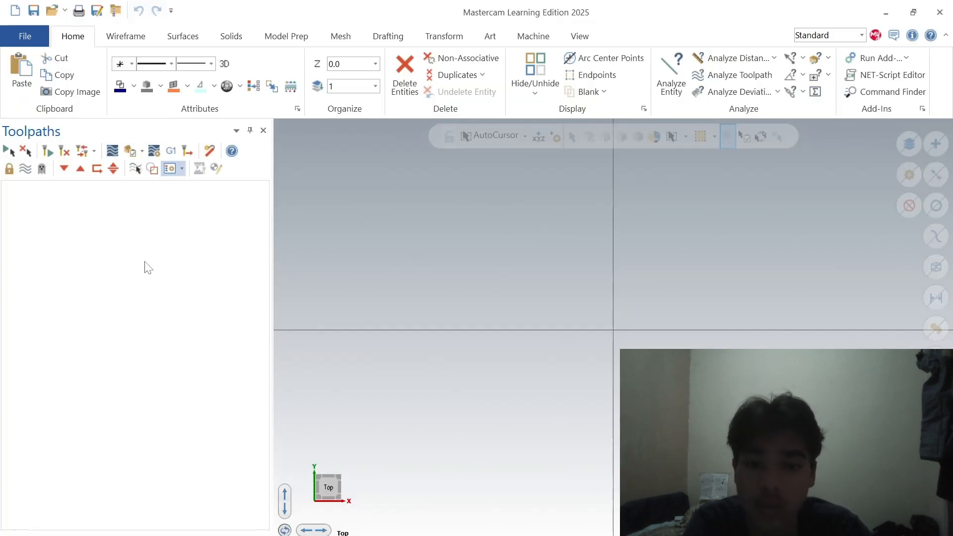
left_click(135, 44)
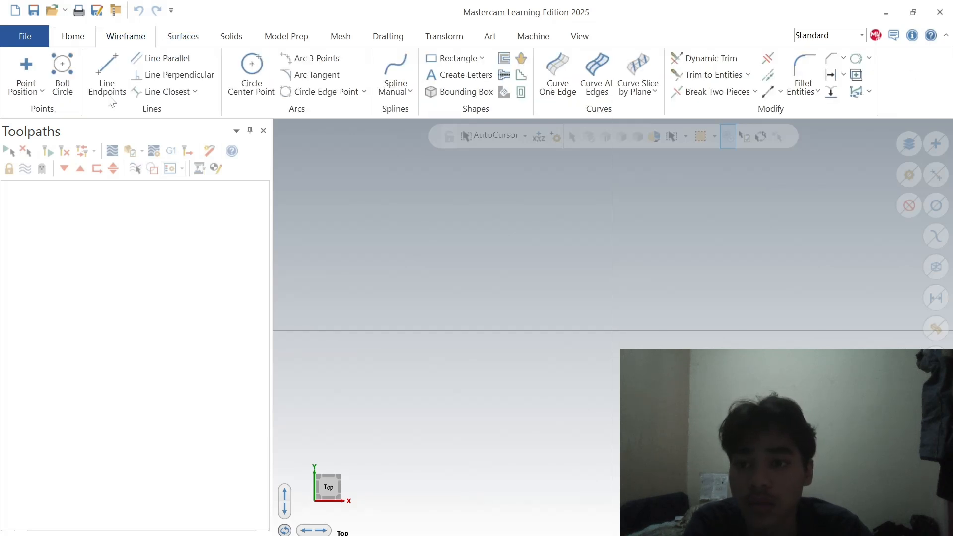
left_click(107, 95)
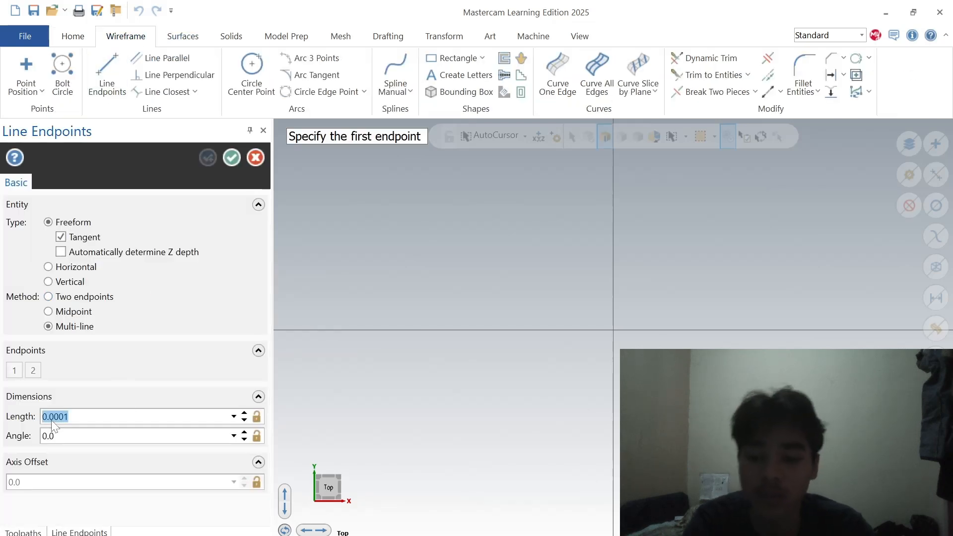
type("45")
key("Return")
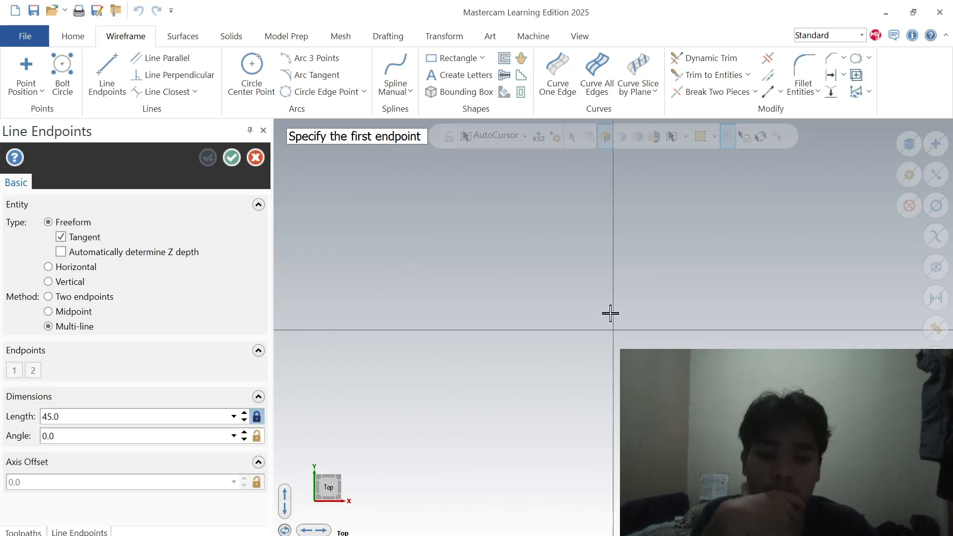
left_click(614, 331)
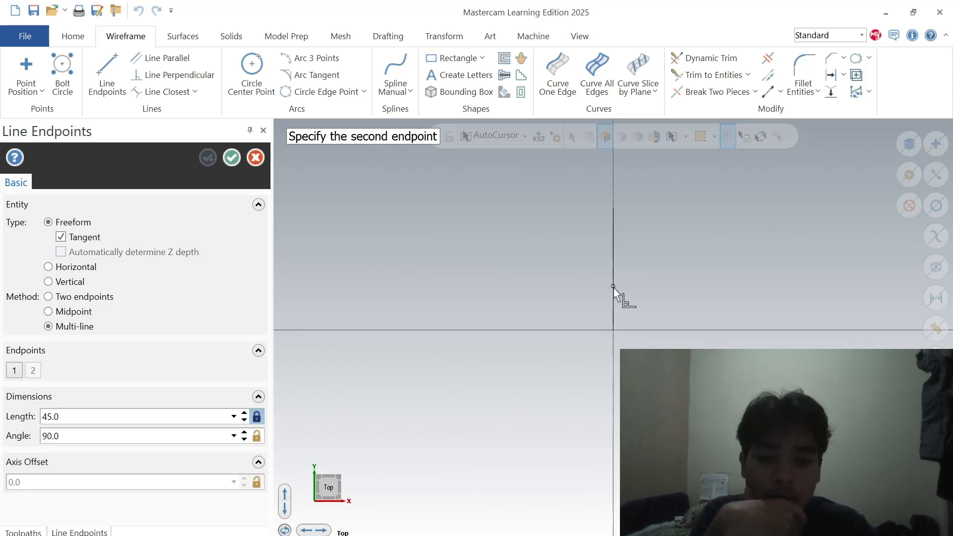
left_click(596, 328)
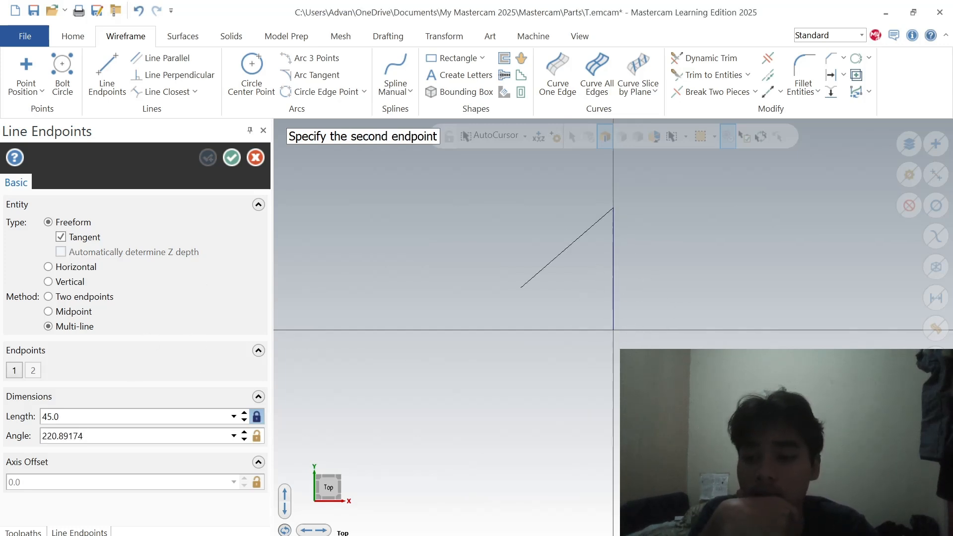
Step: Try to draw a 30 mm horizontal line rightward from the 45 mm line's upper end, and delete the attempt
left_click(50, 416)
type("2")
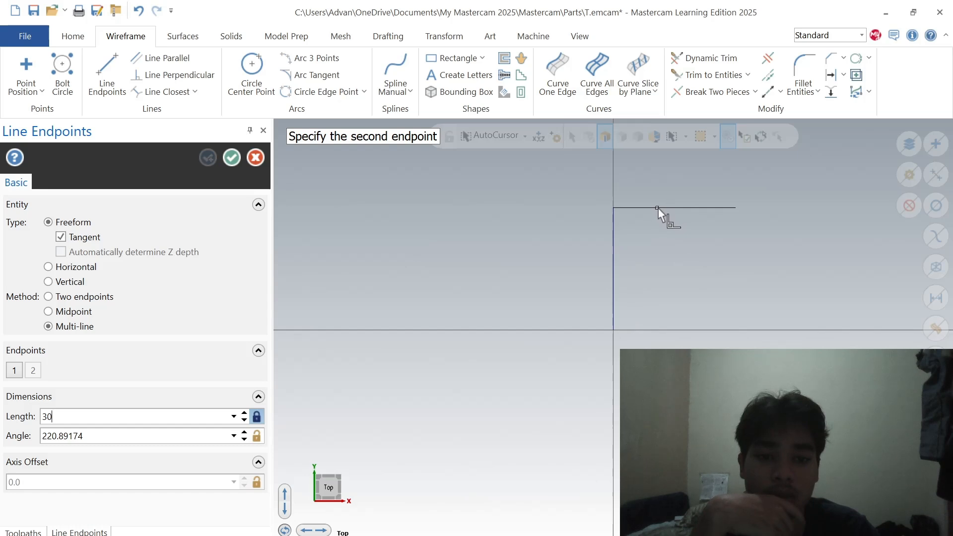
left_click(658, 207)
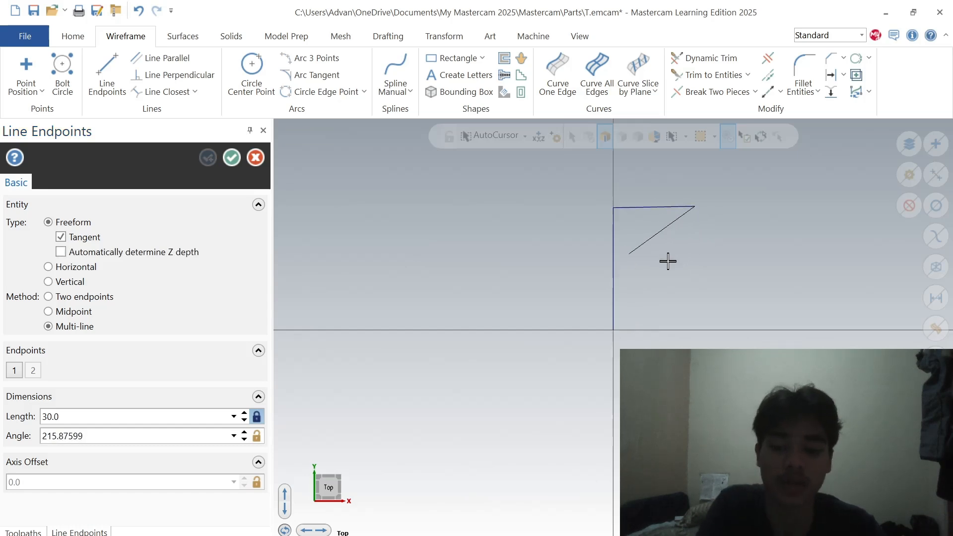
key("Escape")
left_click(664, 205)
key("Delete")
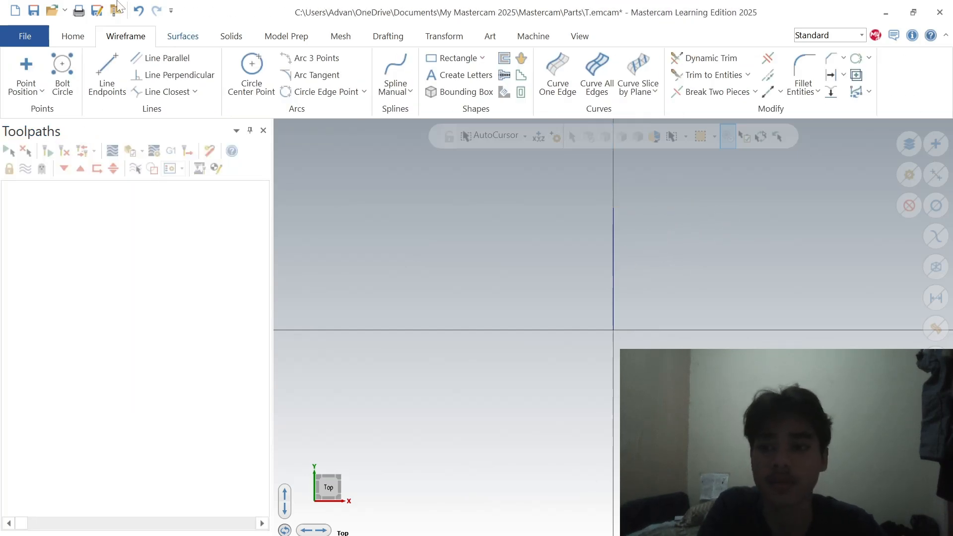
Step: Draw a 30 mm horizontal line rightward from the upper end of the 45 mm vertical line
left_click(89, 65)
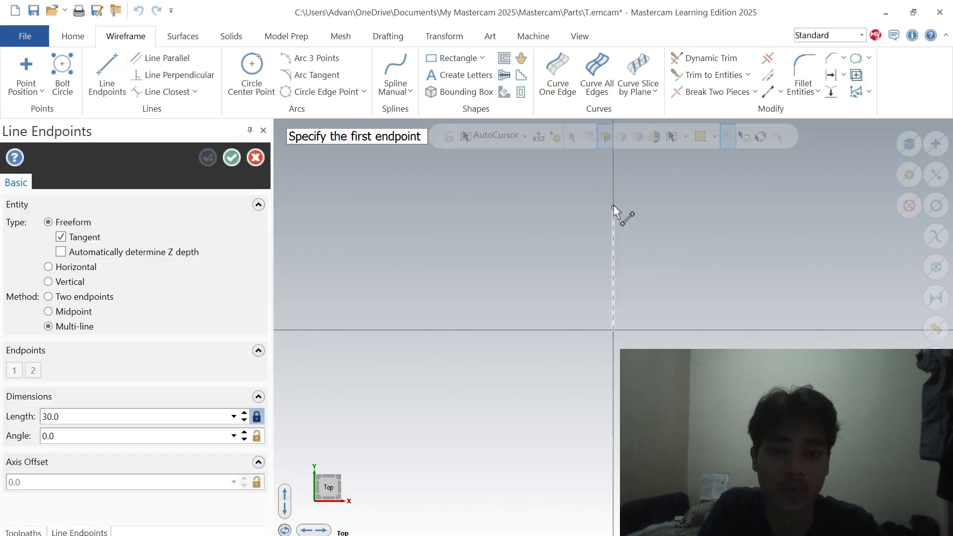
left_click(613, 207)
left_click(650, 209)
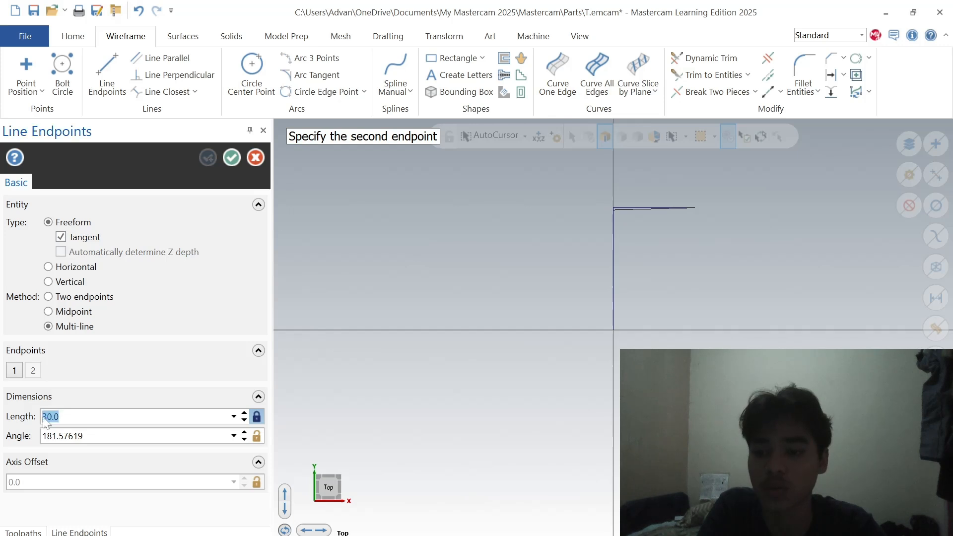
Step: Try to draw a 10 mm line downward from the right end of the horizontal line, and delete the attempt
key("BackSpace")
type("10")
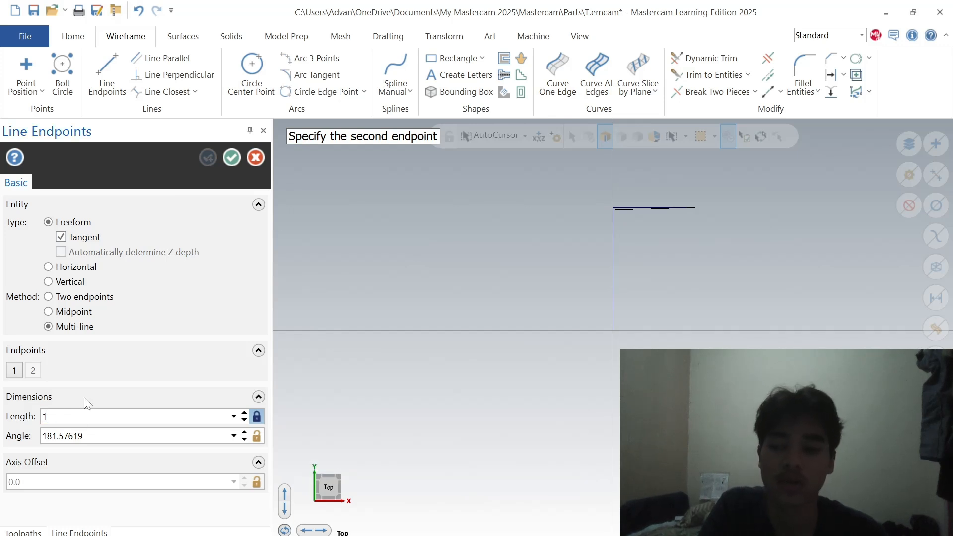
left_click(696, 213)
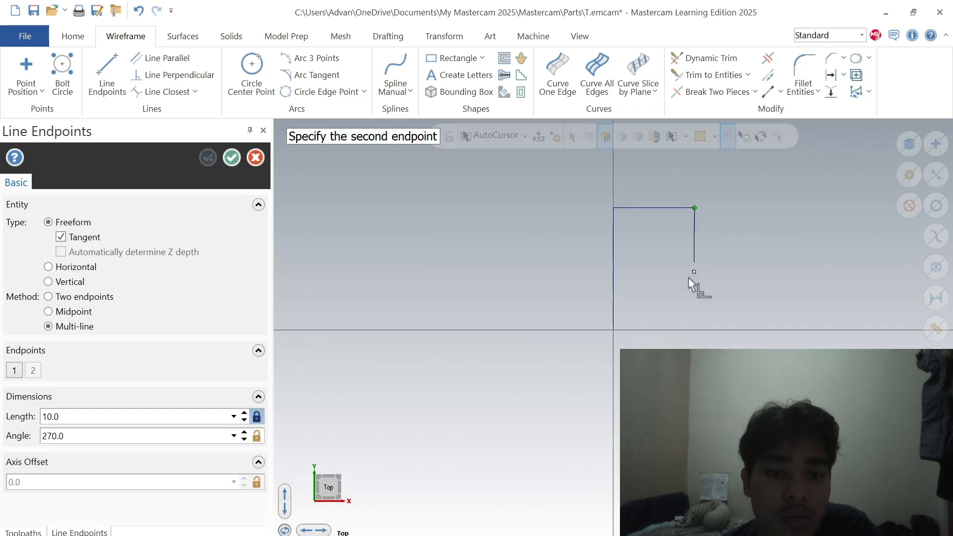
key("Escape")
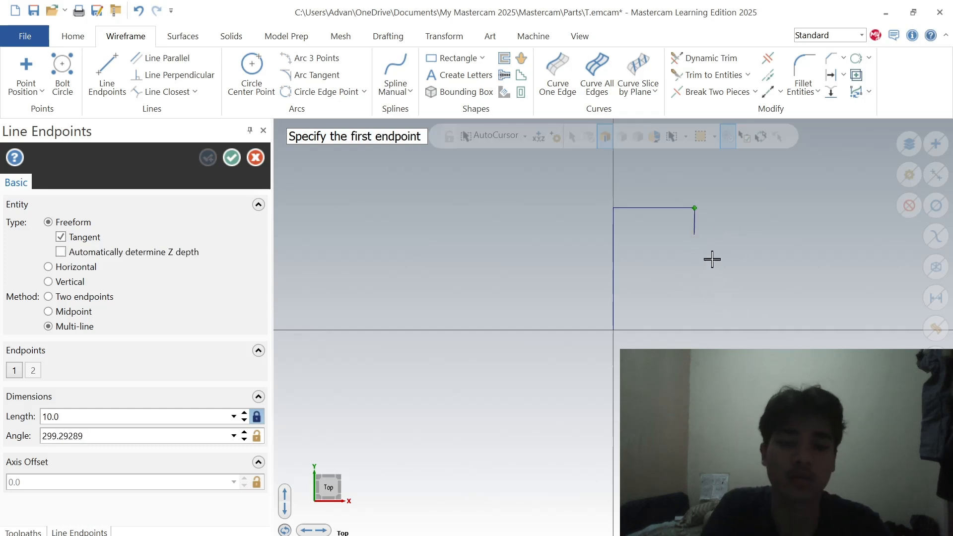
key("Escape")
left_click(695, 224)
key("Delete")
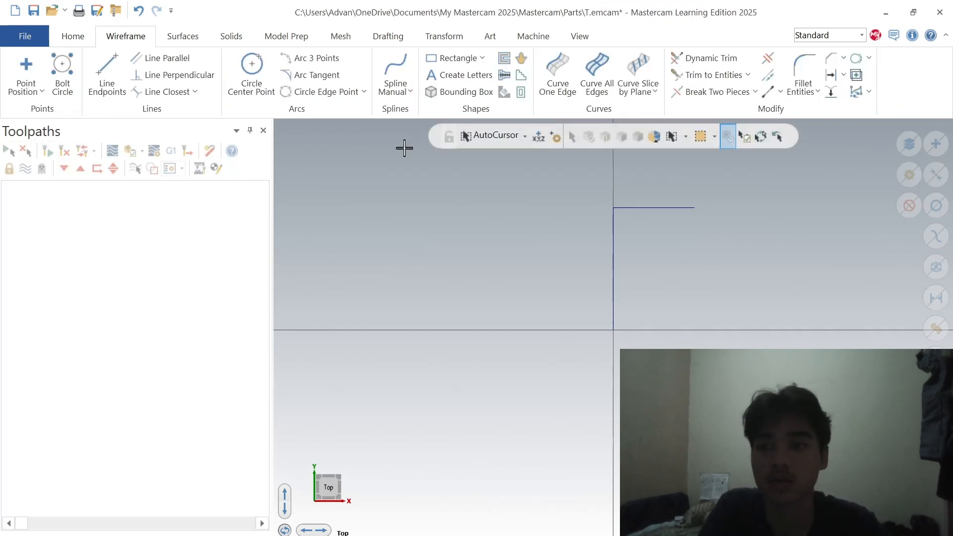
Step: Draw the groove's first wall 10 mm straight down from the horizontal line's right end, and recheck the part drawing in the browser
left_click(107, 75)
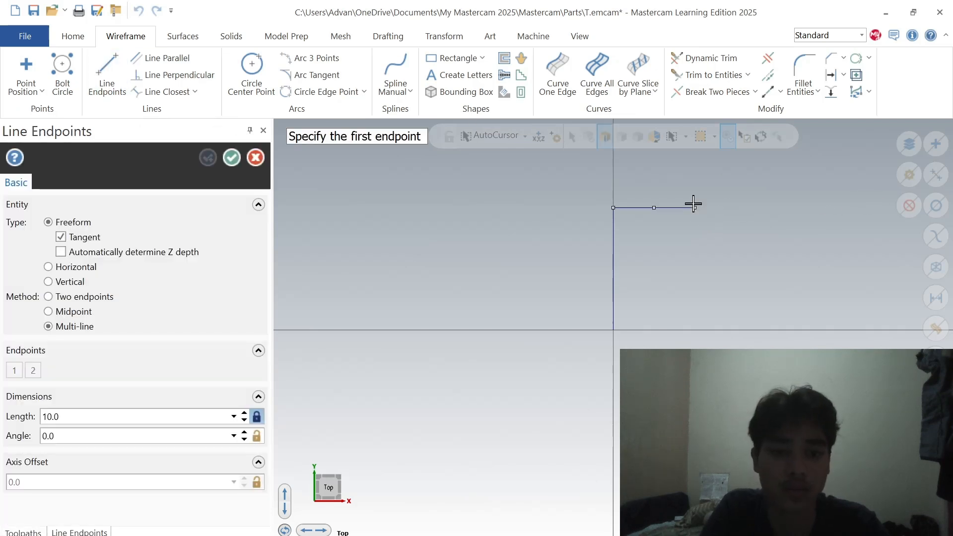
left_click(695, 208)
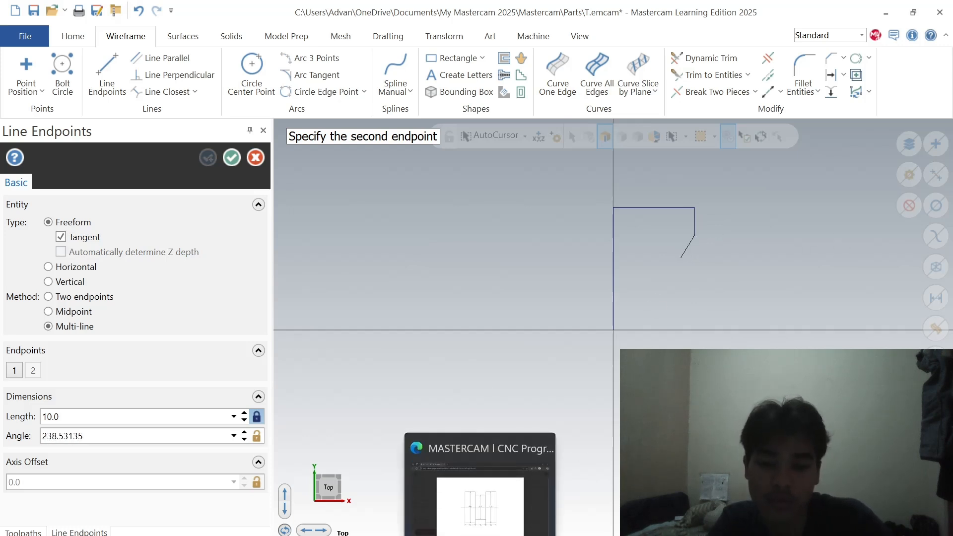
left_click(479, 535)
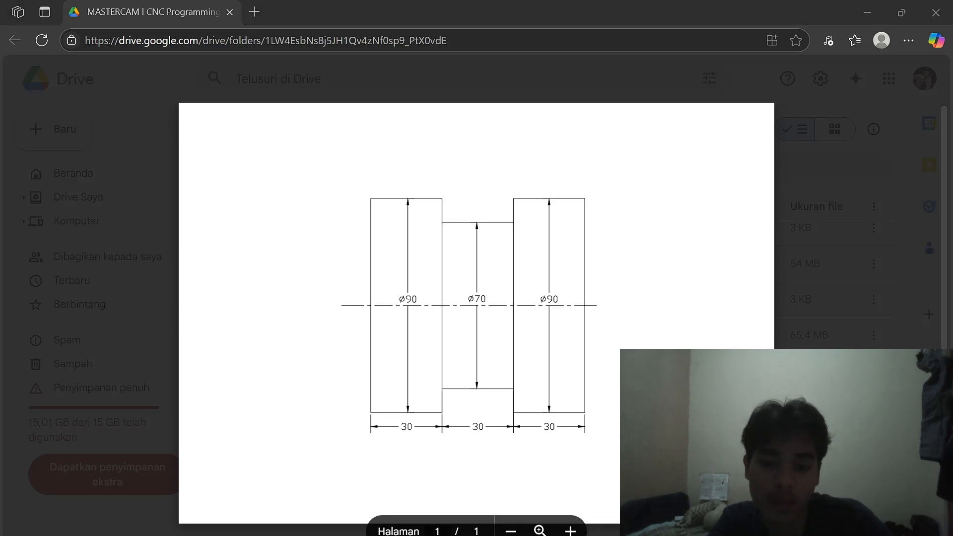
left_click(591, 534)
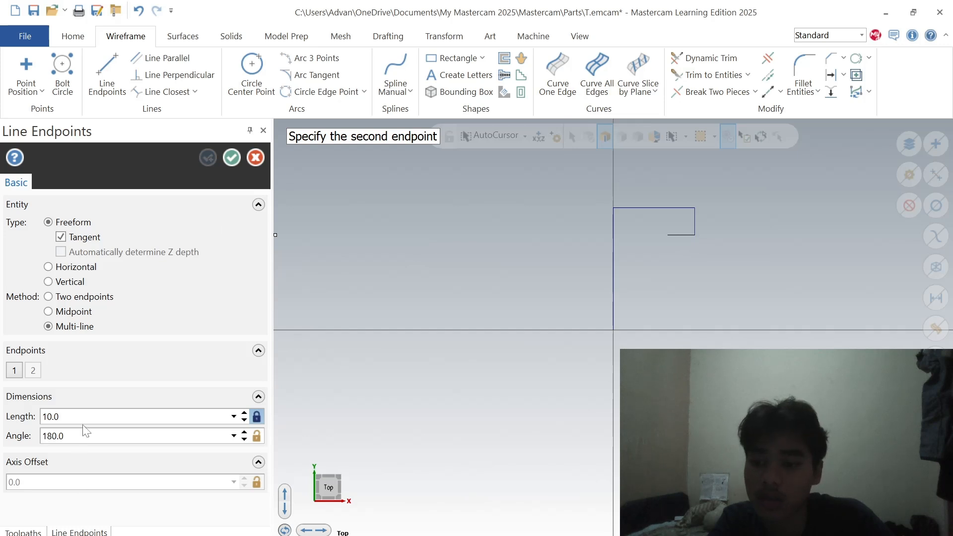
Step: Draw the groove floor as a 30 mm horizontal line rightward from the wall's lower end
double_click(50, 417)
type("30")
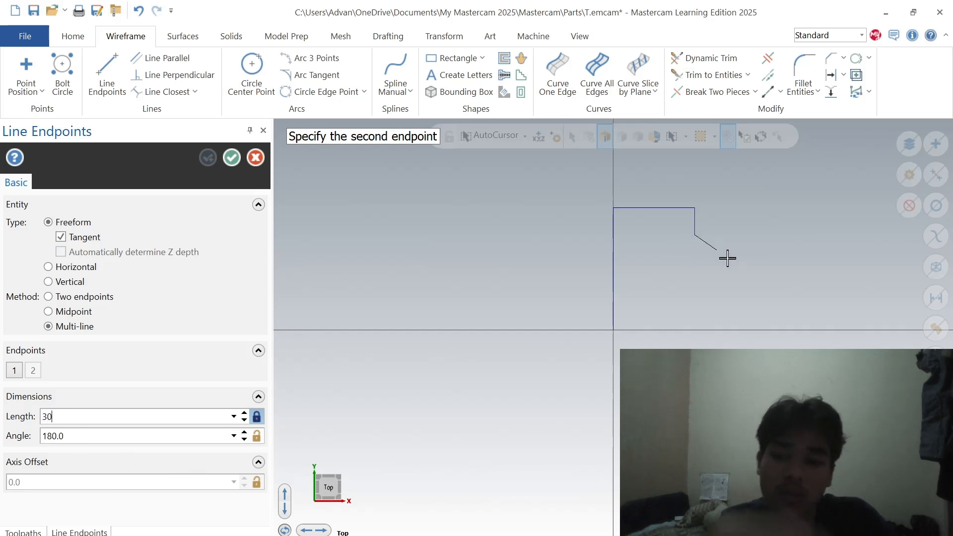
left_click(747, 237)
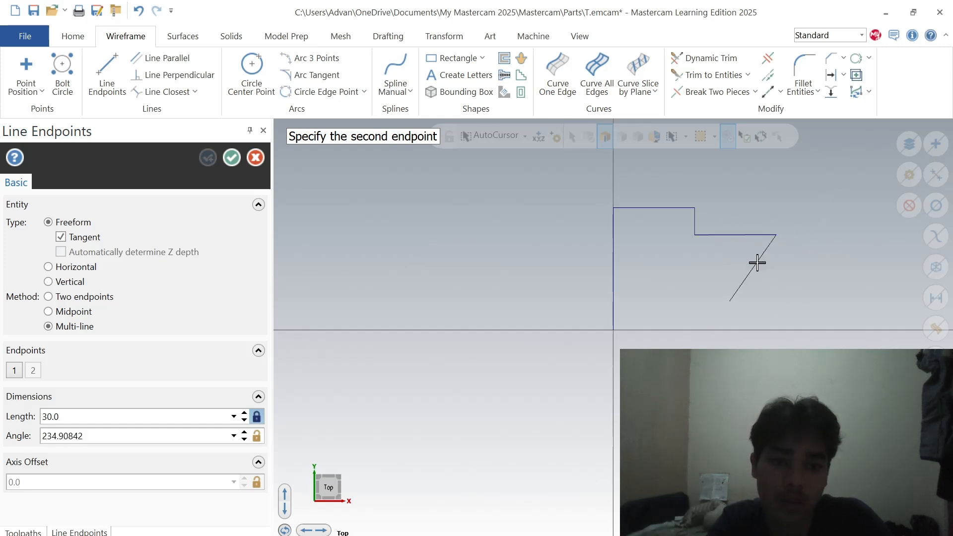
Step: Try to draw a 10 mm line upward from the groove floor's right end, and delete the attempt
type("10")
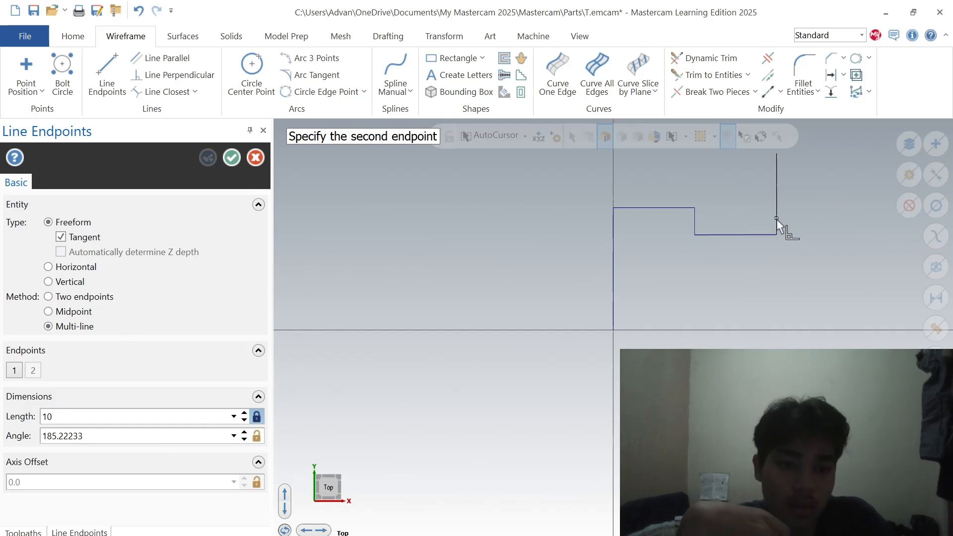
key("Return")
key("Escape")
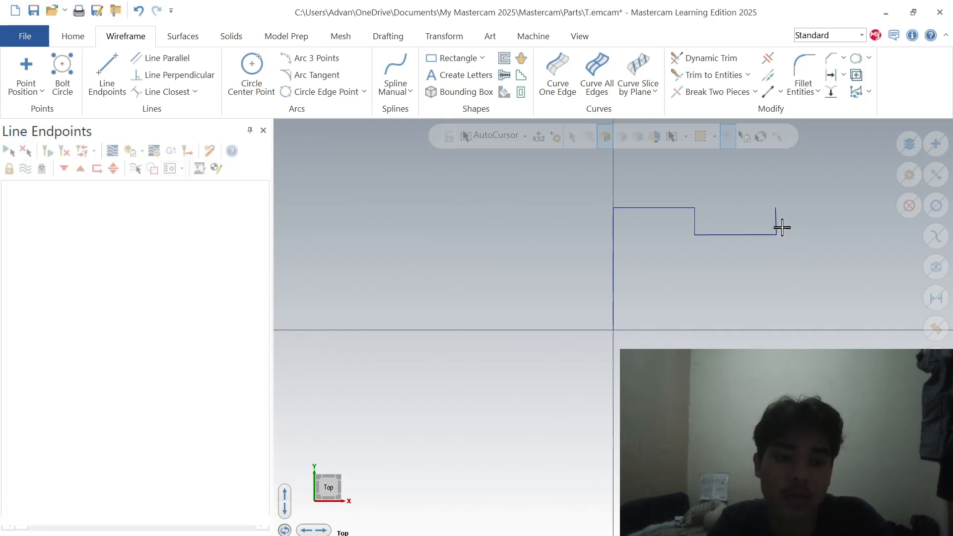
left_click(778, 219)
key("Delete")
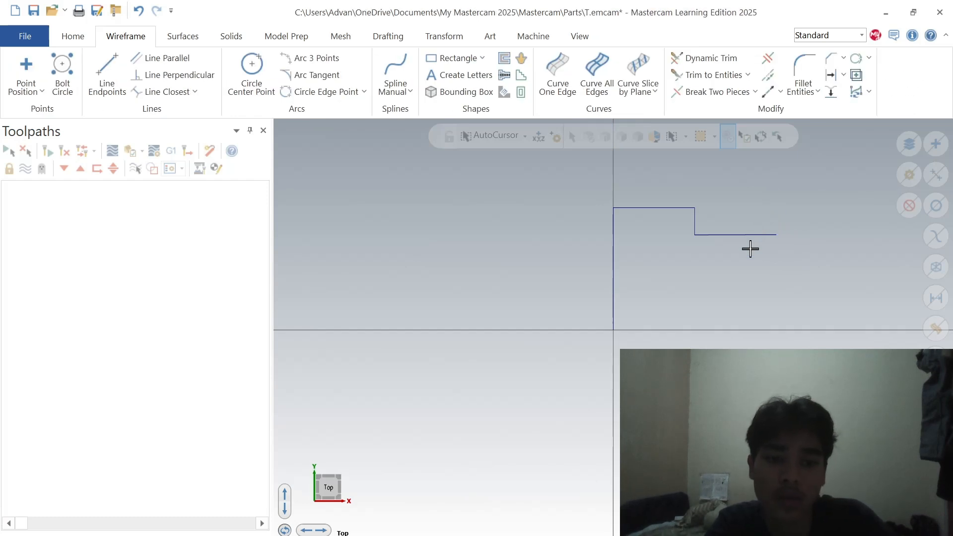
Step: Draw the groove's second wall 10 mm straight up from the floor's right end, continued by a 30 mm horizontal line to the right
left_click(118, 67)
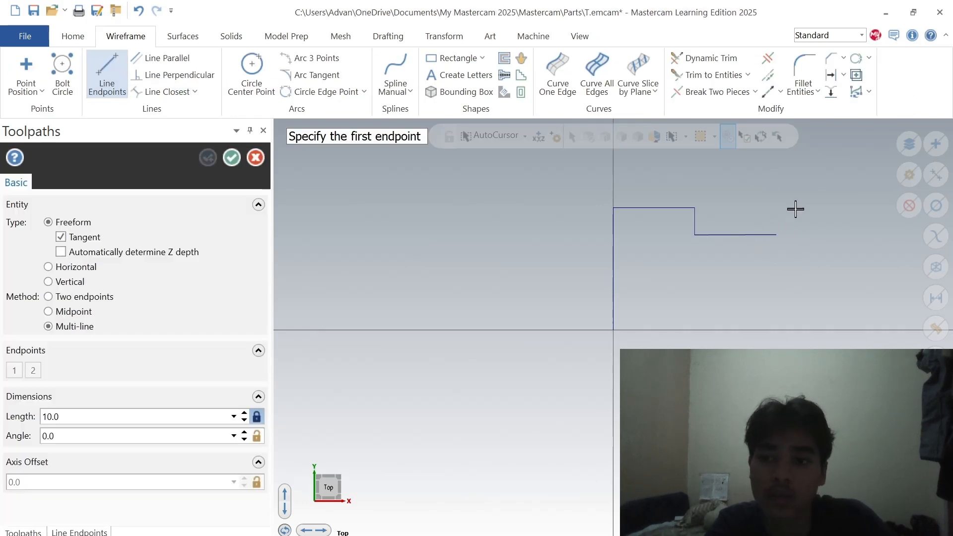
left_click(777, 235)
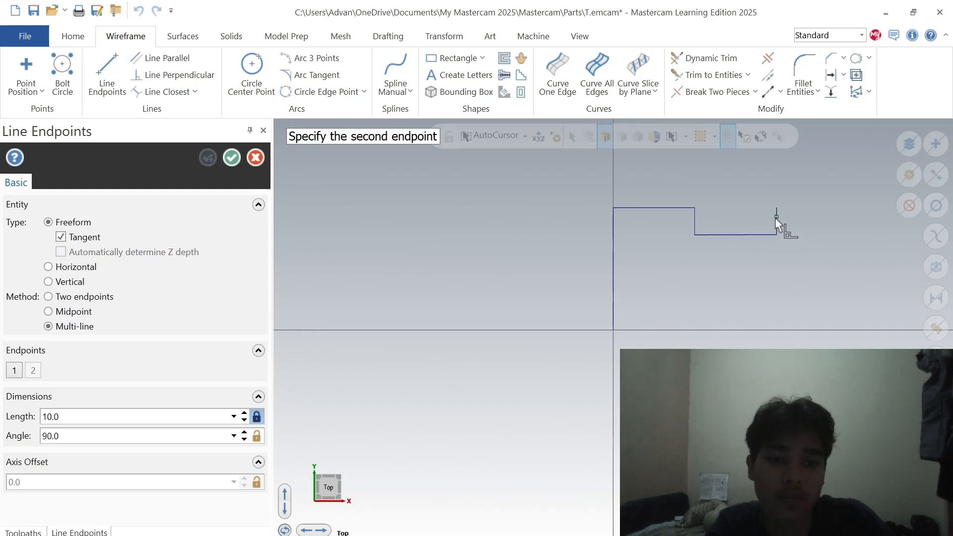
left_click(776, 219)
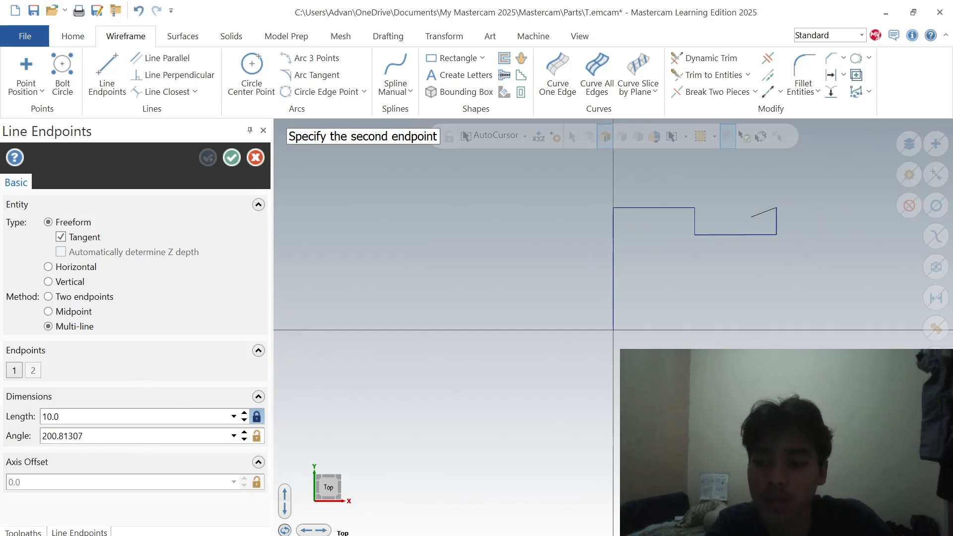
left_click_drag(74, 418, 32, 422)
type("30")
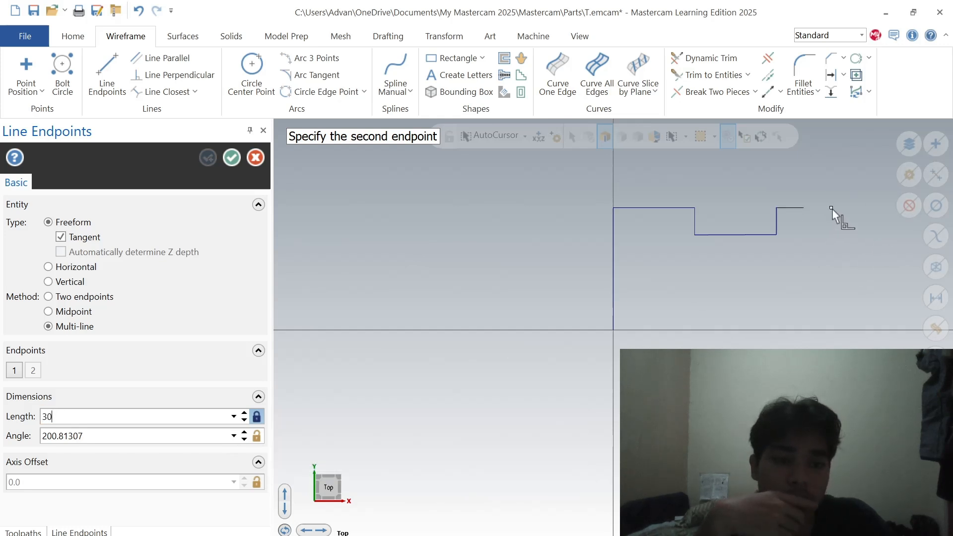
key("Return")
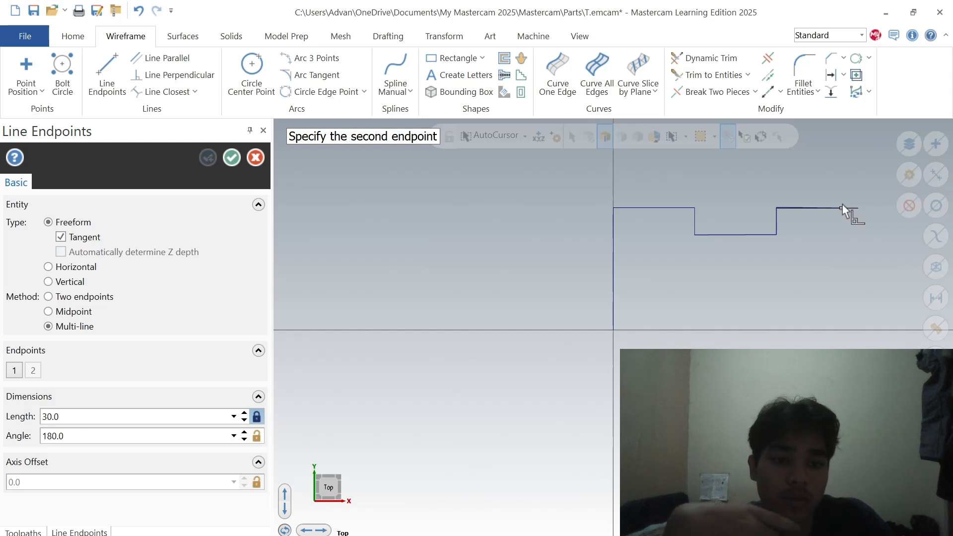
left_click(841, 209)
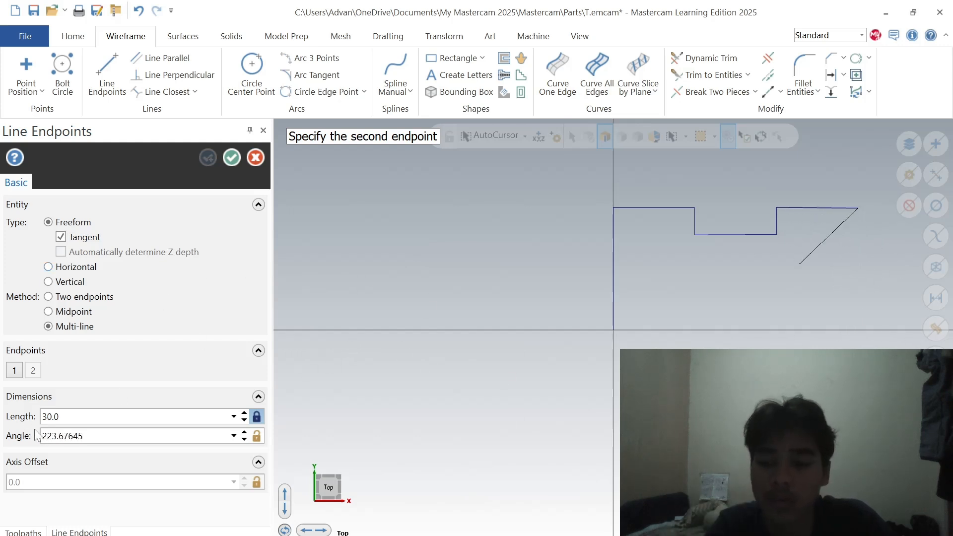
Step: Try to draw the 45 mm end face downward from the profile's upper right corner, and delete the attempt
left_click(10, 420)
type("45")
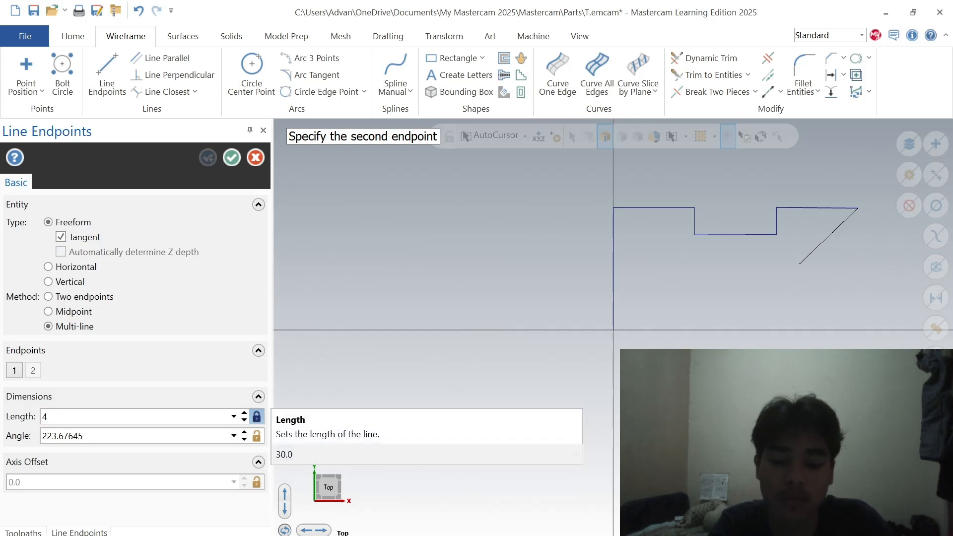
left_click(853, 347)
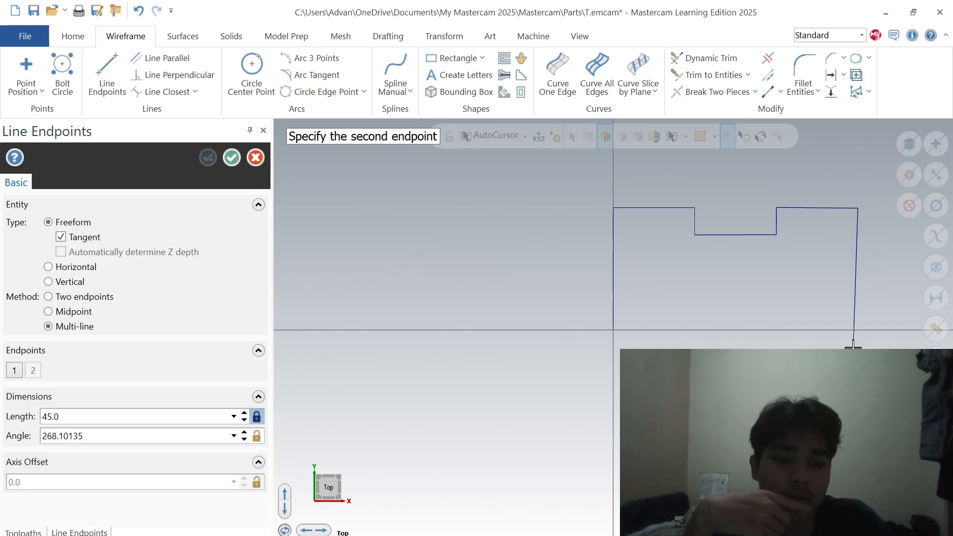
key("Escape")
key("Escape")
left_click(855, 301)
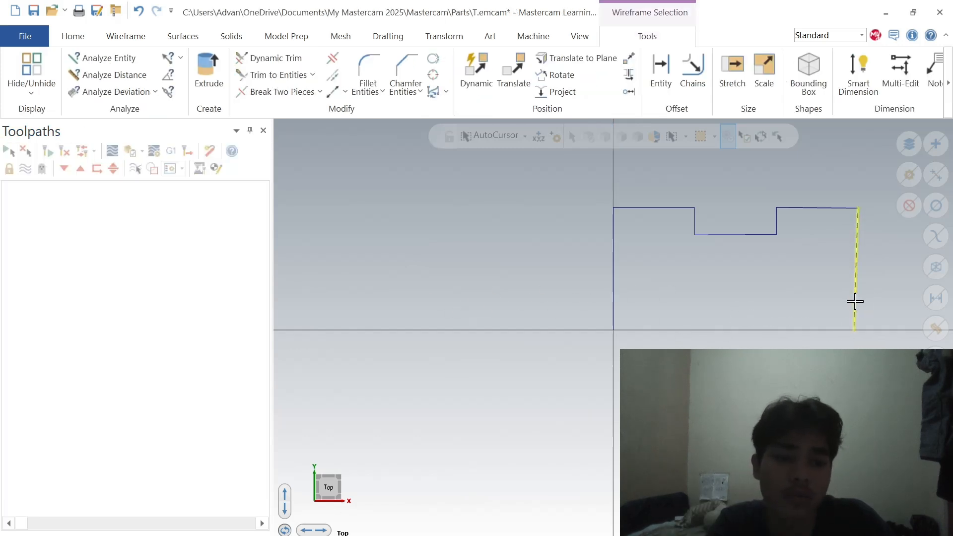
key("Delete")
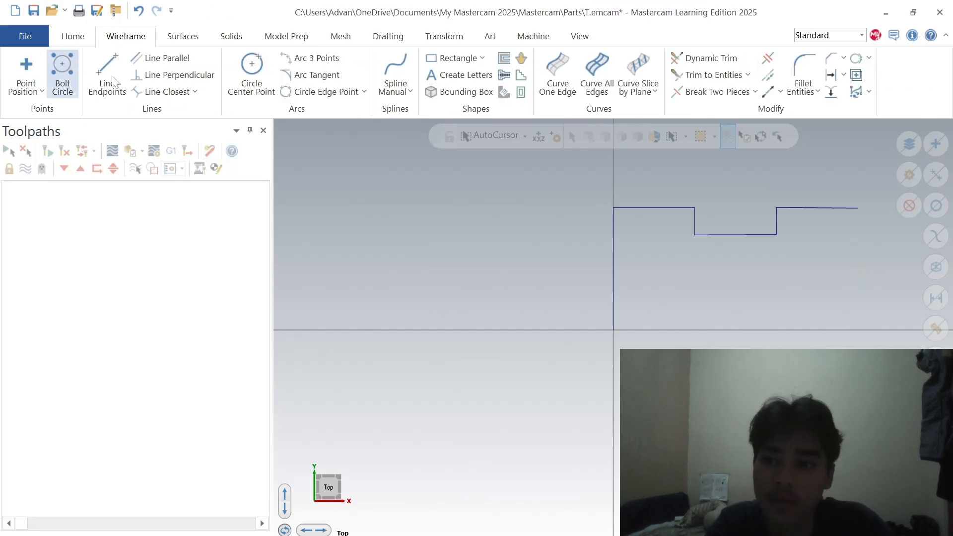
Step: Draw a 45 mm vertical line from the profile's upper right corner down to the horizontal axis
left_click(149, 75)
left_click(256, 157)
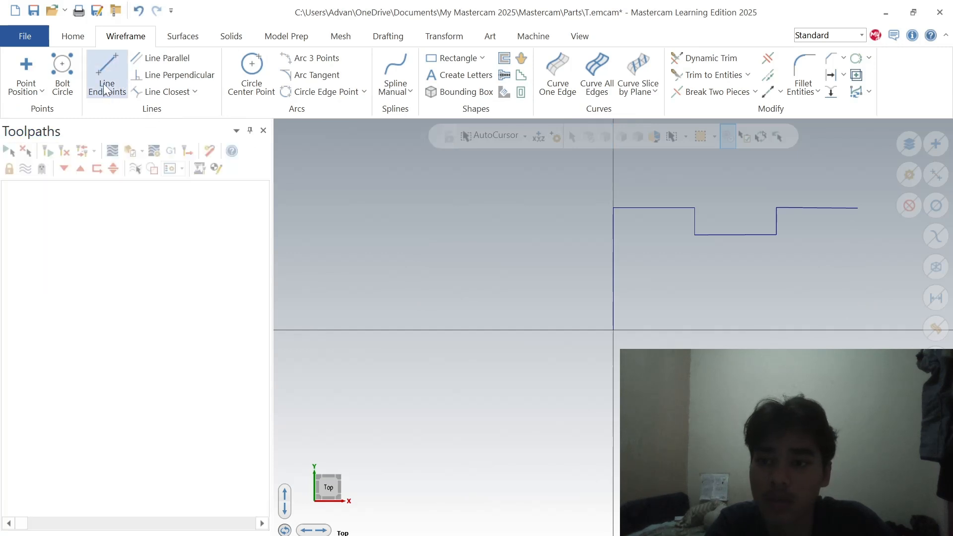
left_click(104, 81)
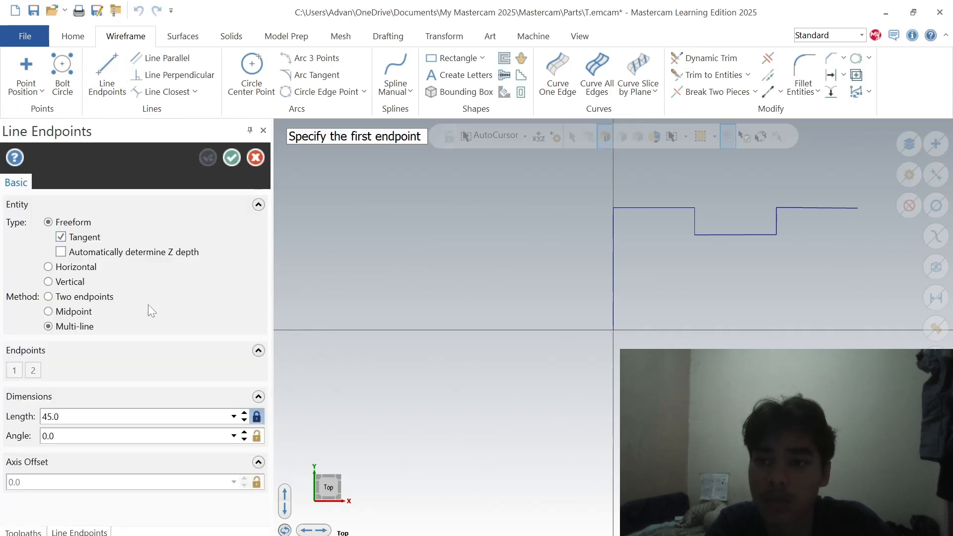
left_click(858, 209)
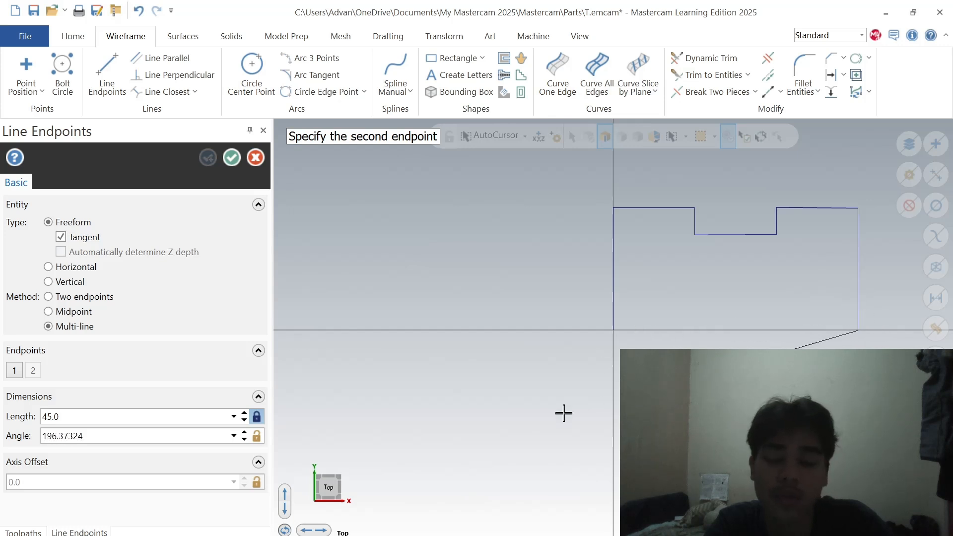
Step: Try to close the profile along the axis toward the origin using an unlocked line length, and delete the attempted line
left_click(257, 416)
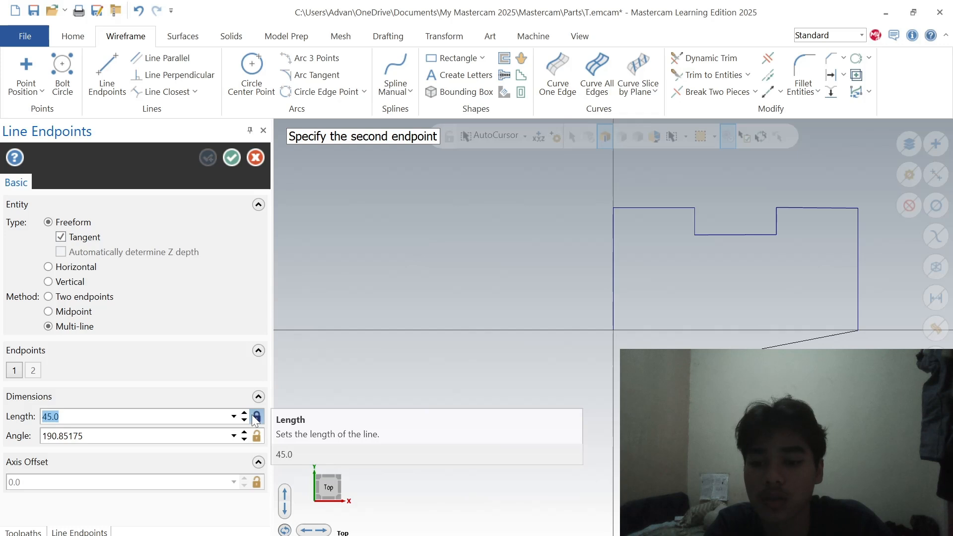
left_click(613, 331)
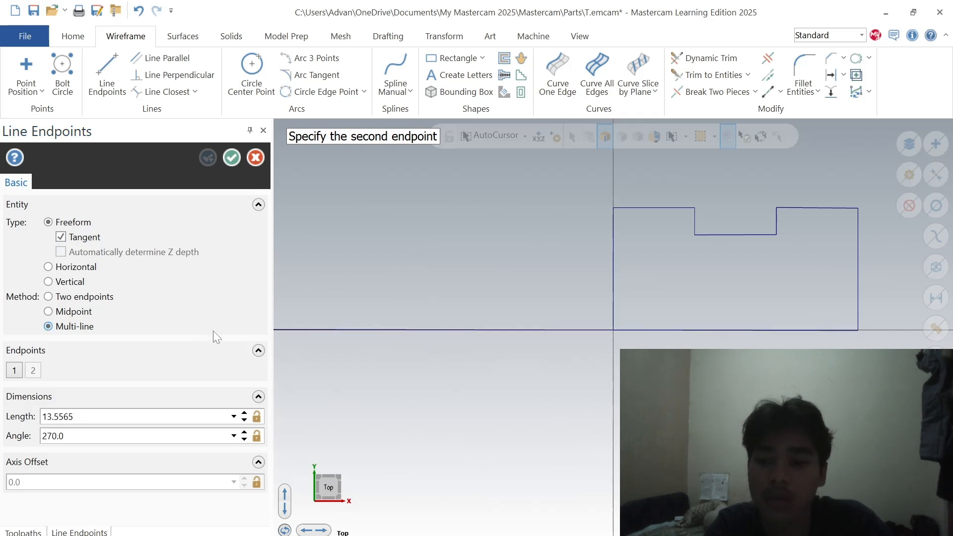
left_click(256, 155)
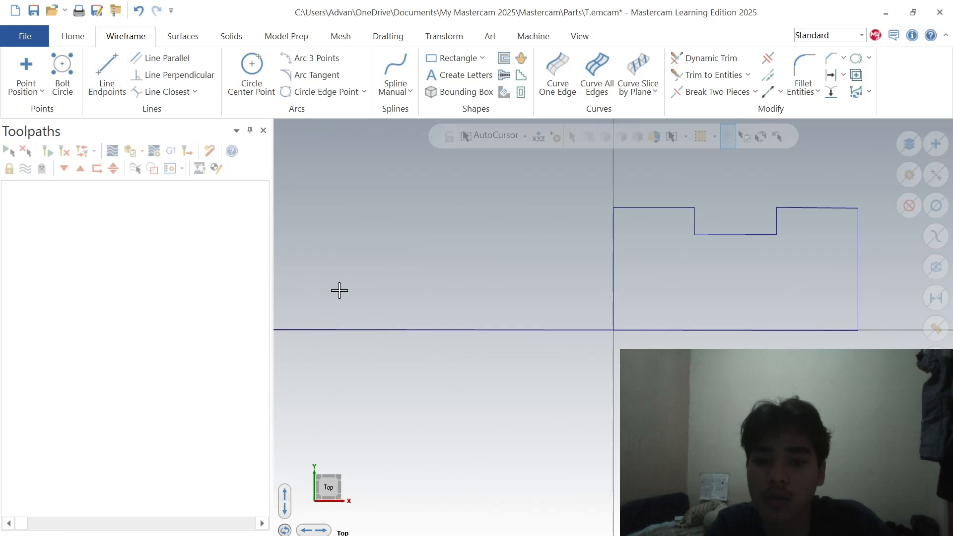
left_click(371, 330)
key("Delete")
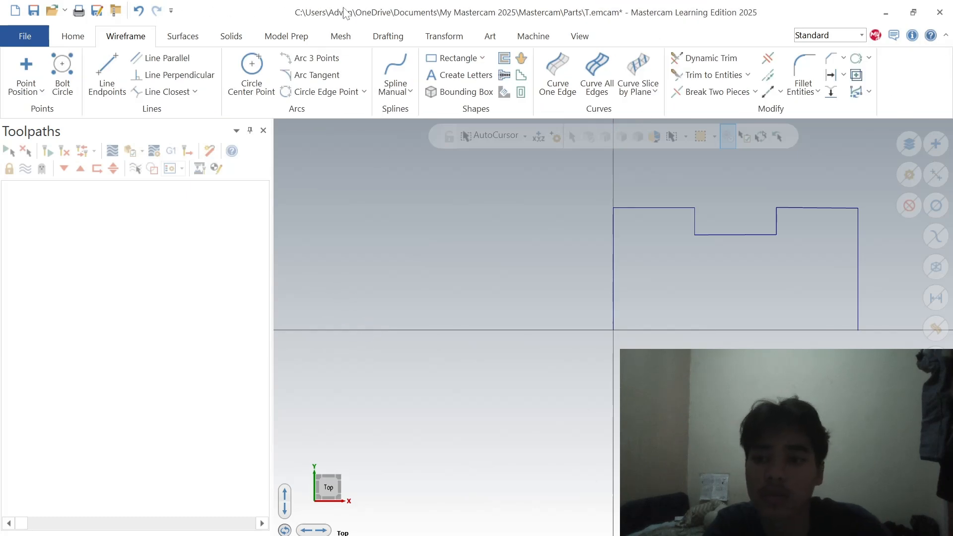
Step: Close the half profile with a line along the horizontal axis from the end face's lower endpoint to the origin
left_click(107, 75)
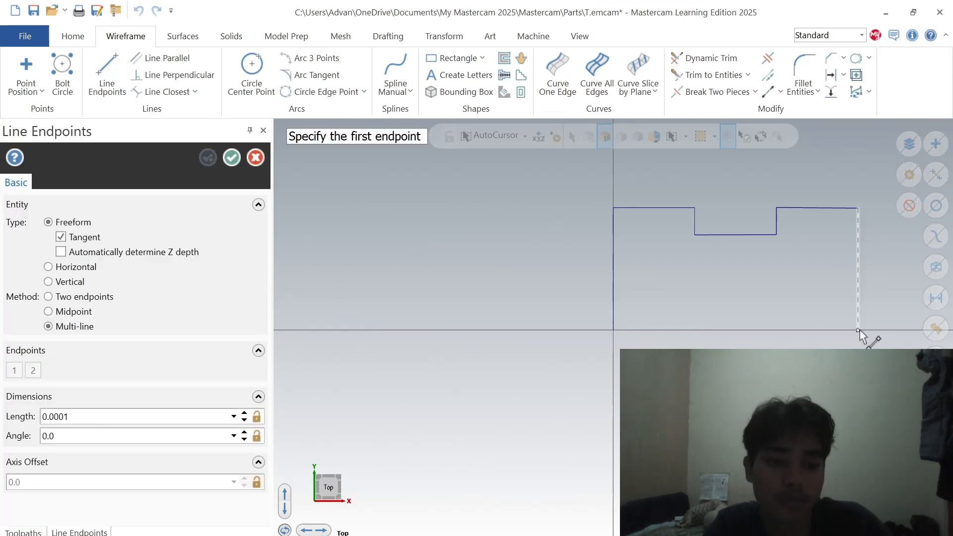
left_click(859, 330)
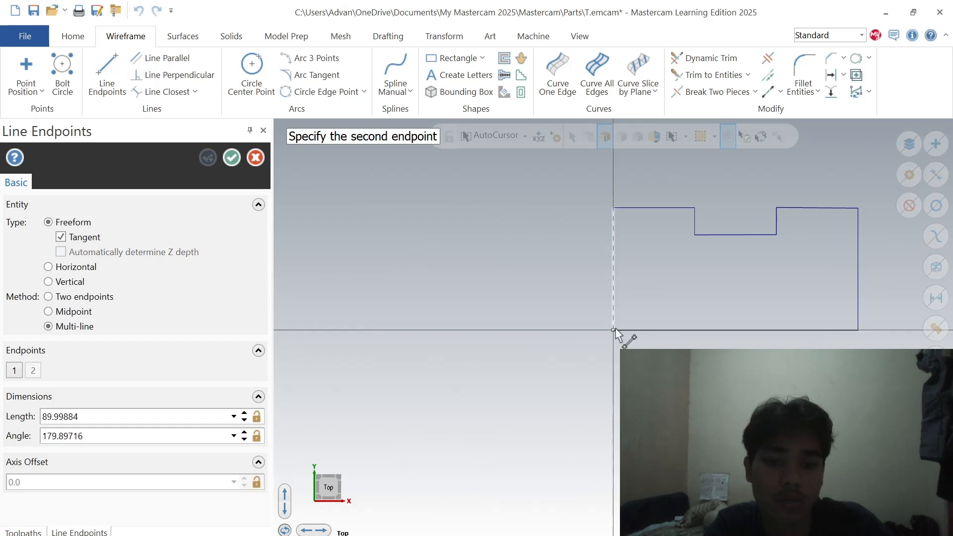
left_click(614, 330)
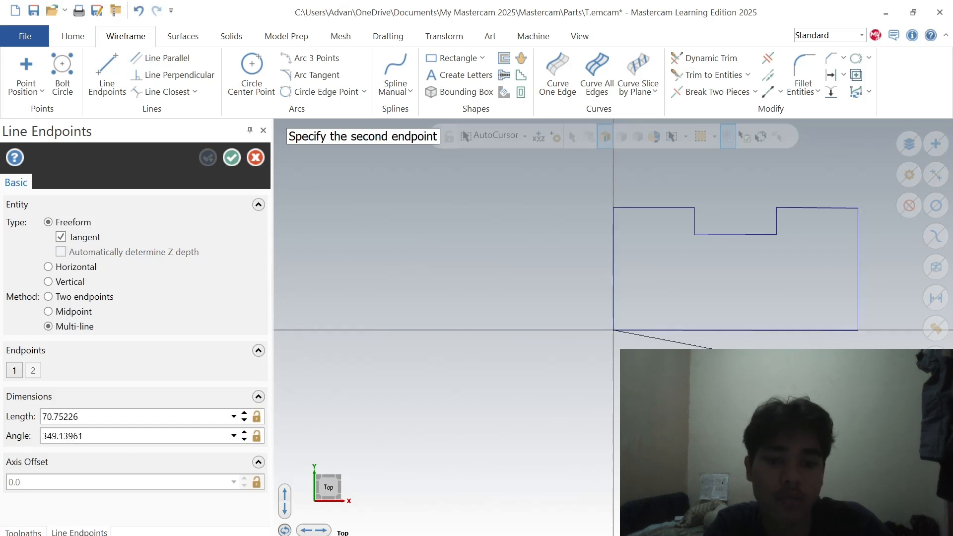
left_click(232, 158)
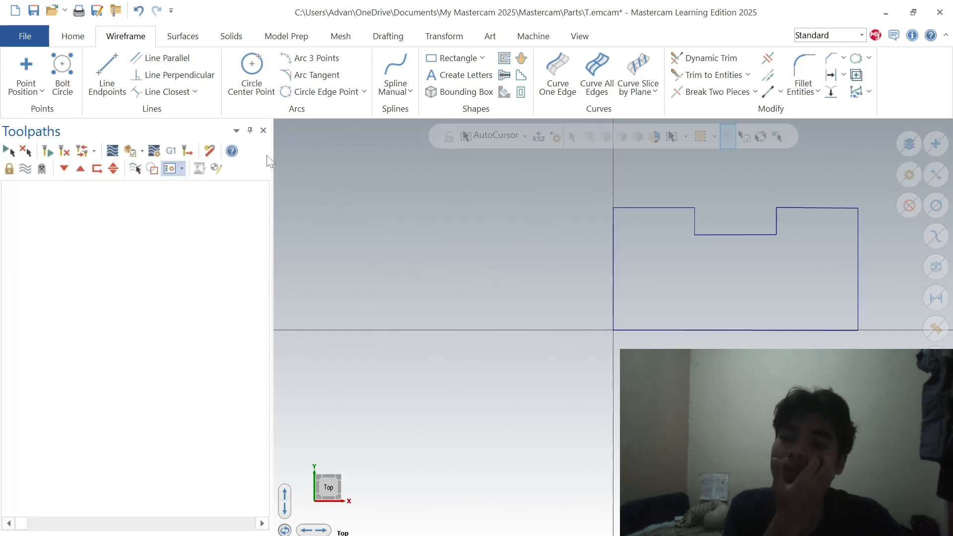
Step: Revolve the closed half profile 360° into a new solid body, using the line along the horizontal axis as the rotation axis
scroll(227, 42, "down", 1)
left_click(239, 36)
left_click(186, 58)
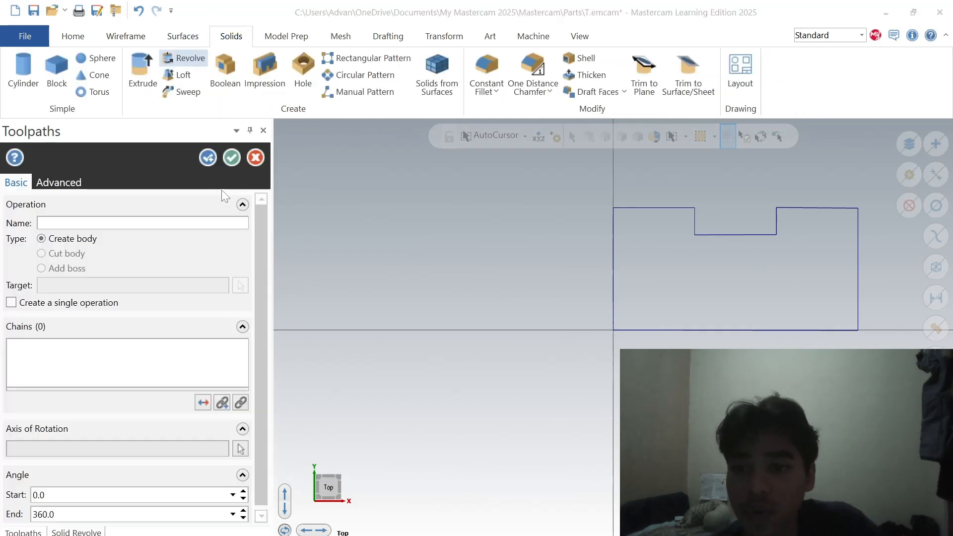
left_click(610, 312)
left_click(98, 523)
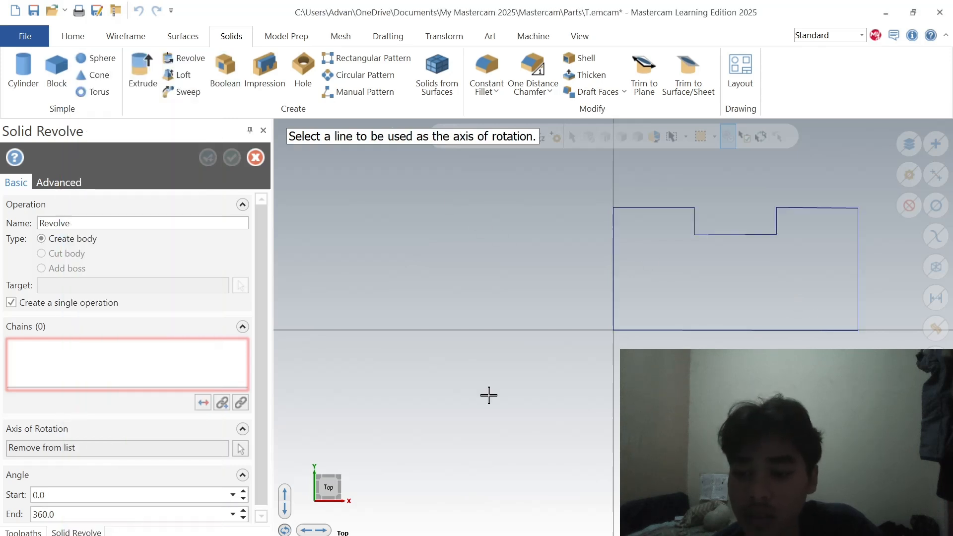
left_click(750, 326)
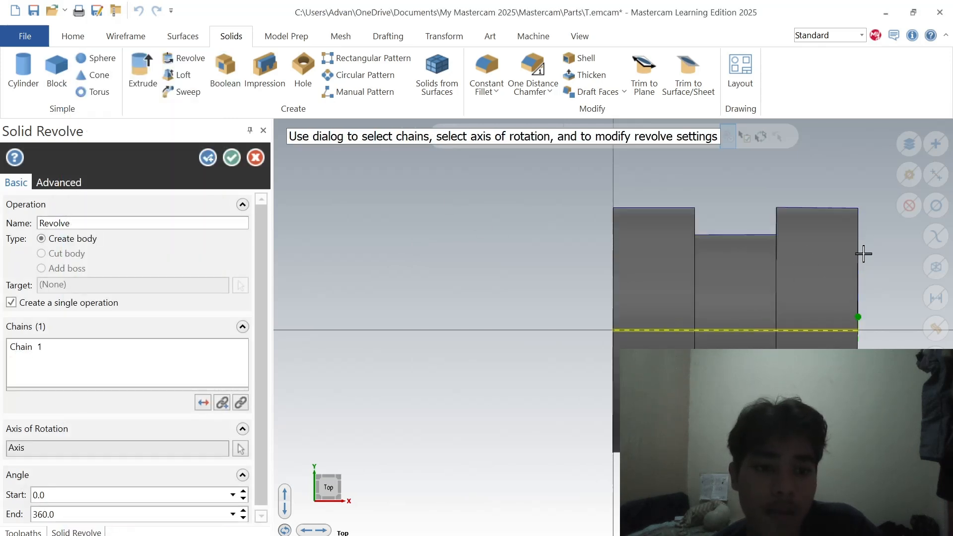
left_click(232, 158)
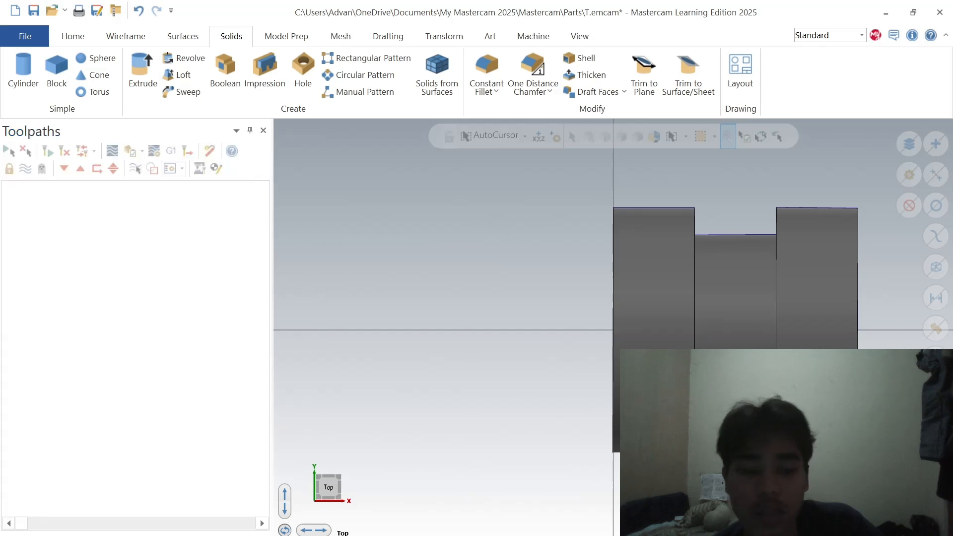
Step: Switch the revolved solid's display from shaded to wireframe
key("alt+s")
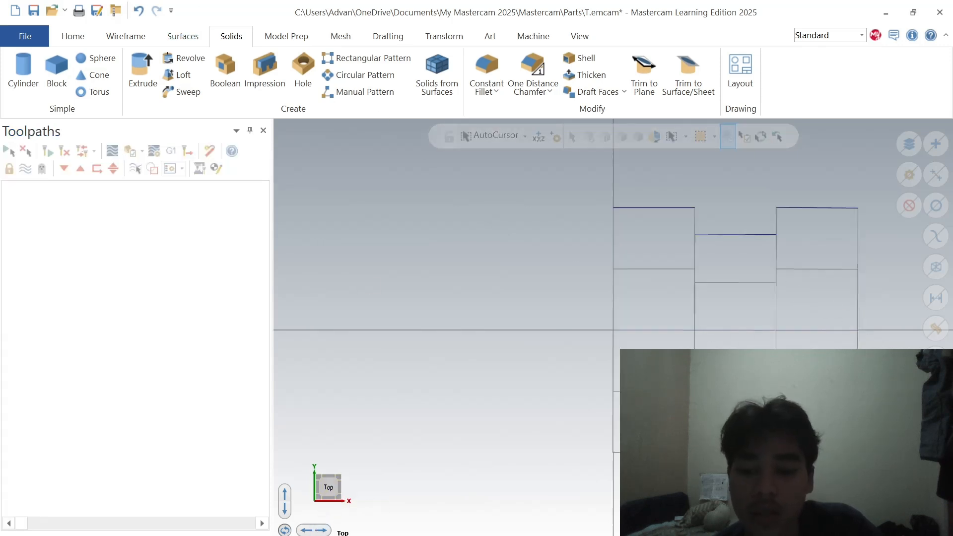
left_click(323, 535)
left_click(324, 534)
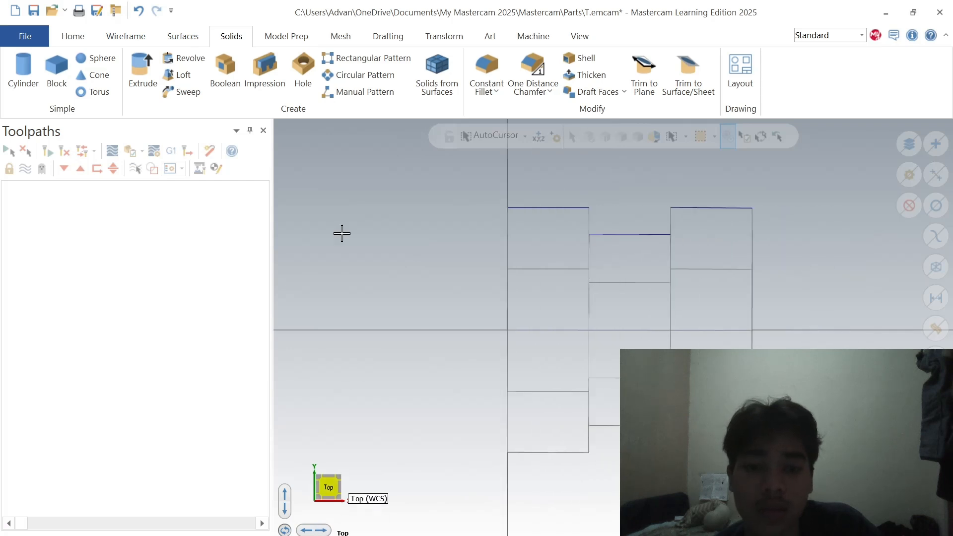
Step: Add a default lathe machine group to the part
left_click(525, 37)
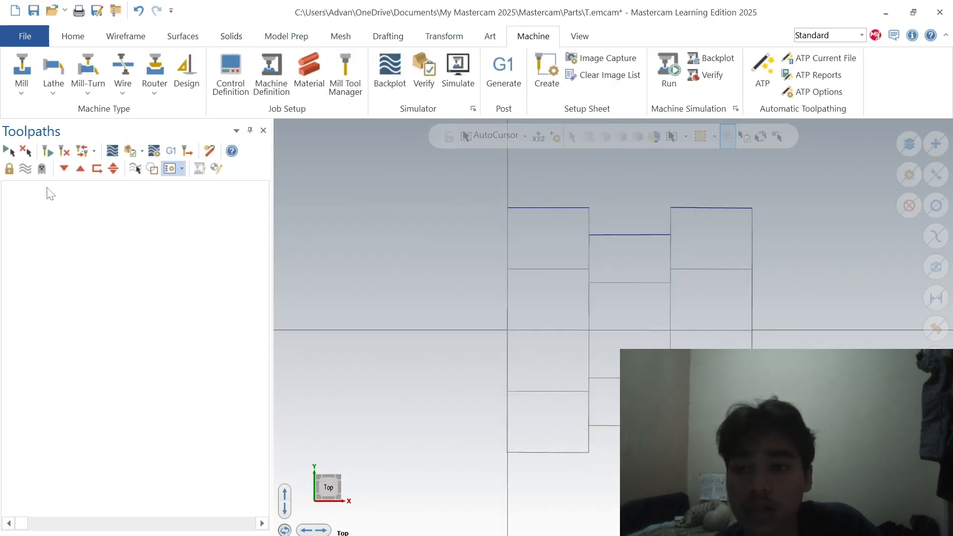
left_click(53, 89)
left_click(70, 111)
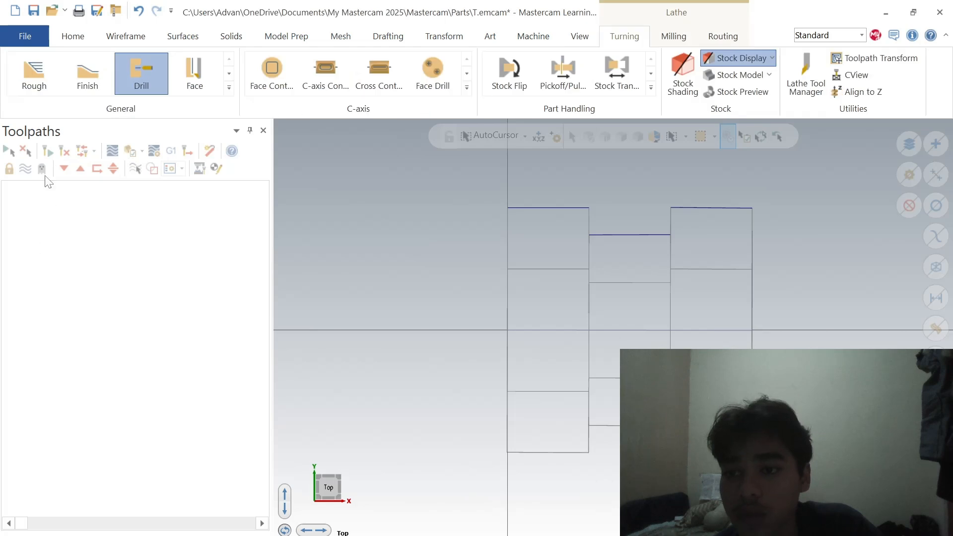
Step: Define the left spindle's cylindrical stock from two points: the right face's centre on the axis and the part's upper left corner
left_click(23, 199)
left_click(78, 235)
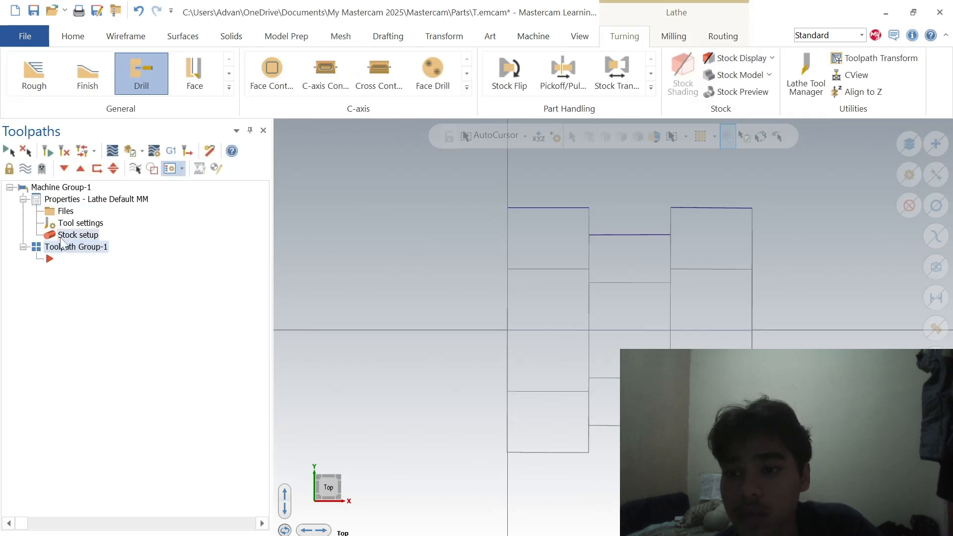
left_click(407, 145)
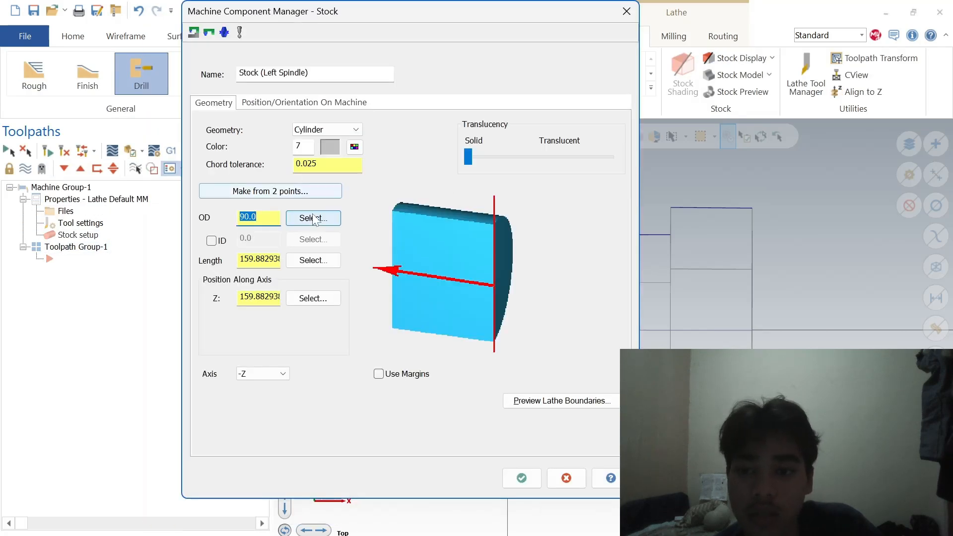
left_click(293, 192)
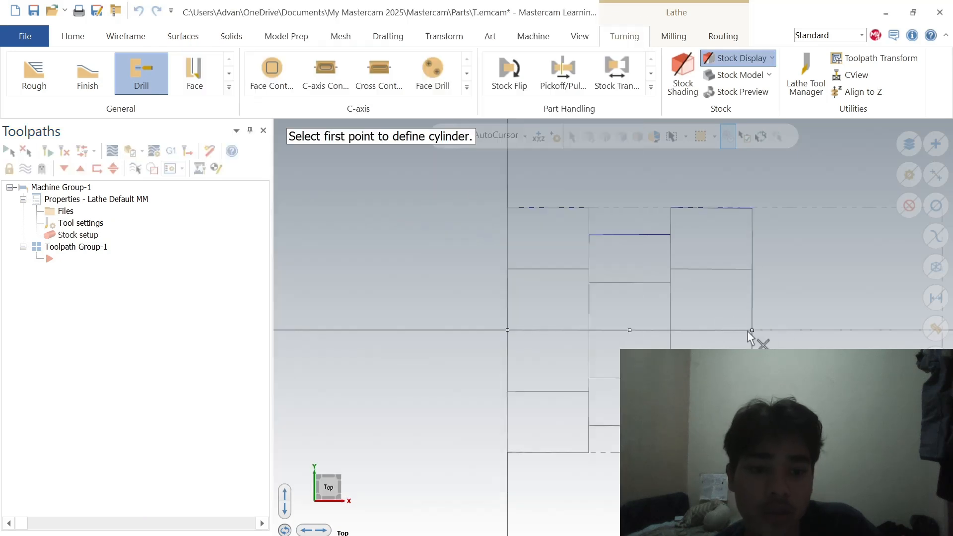
left_click(755, 336)
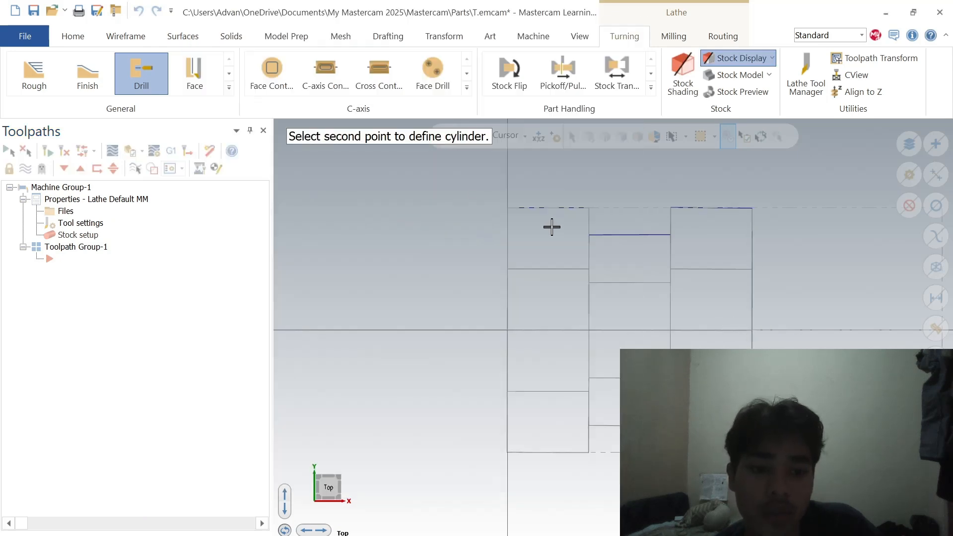
left_click(509, 208)
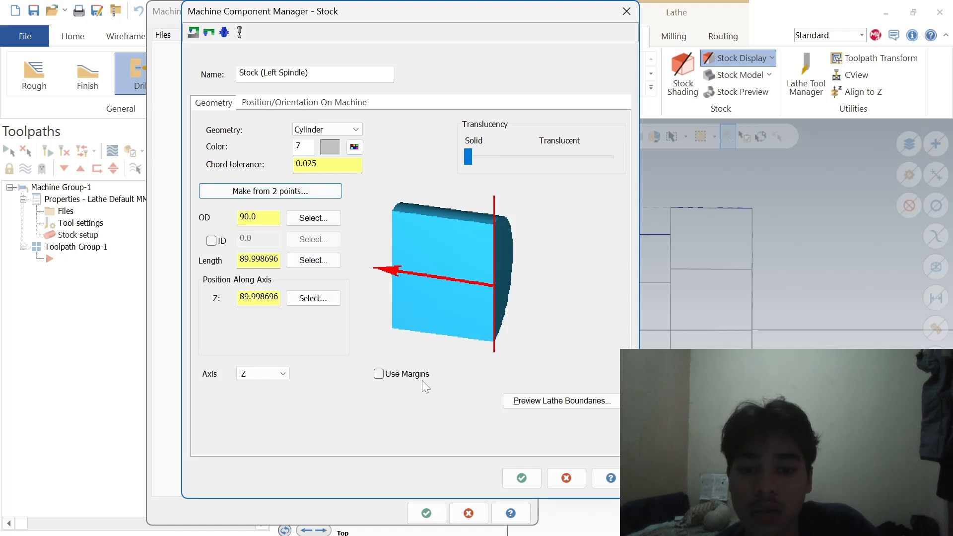
Step: Enable stock margins, set the OD and right margins to 2 mm along with a left margin, and accept the stock
left_click(405, 376)
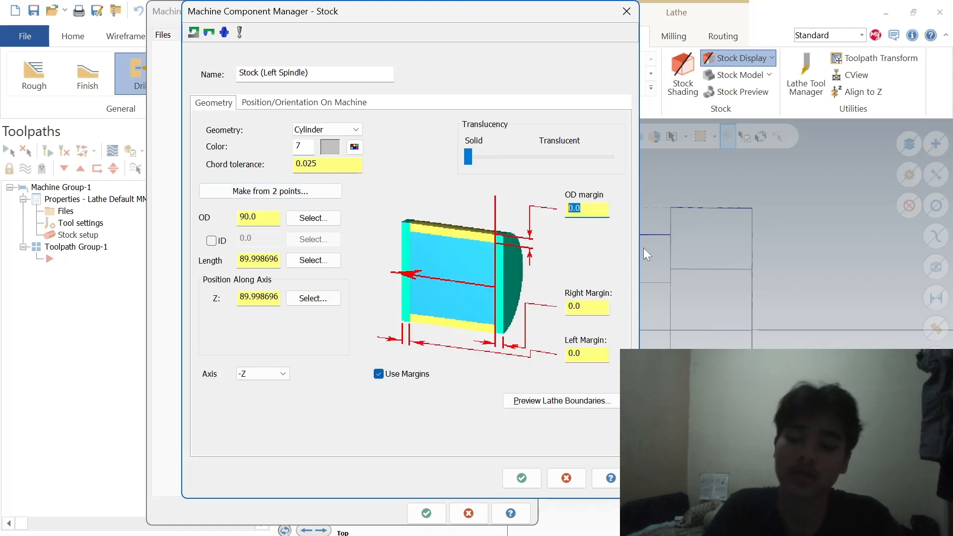
double_click(585, 208)
type("2")
key("Tab")
type("2")
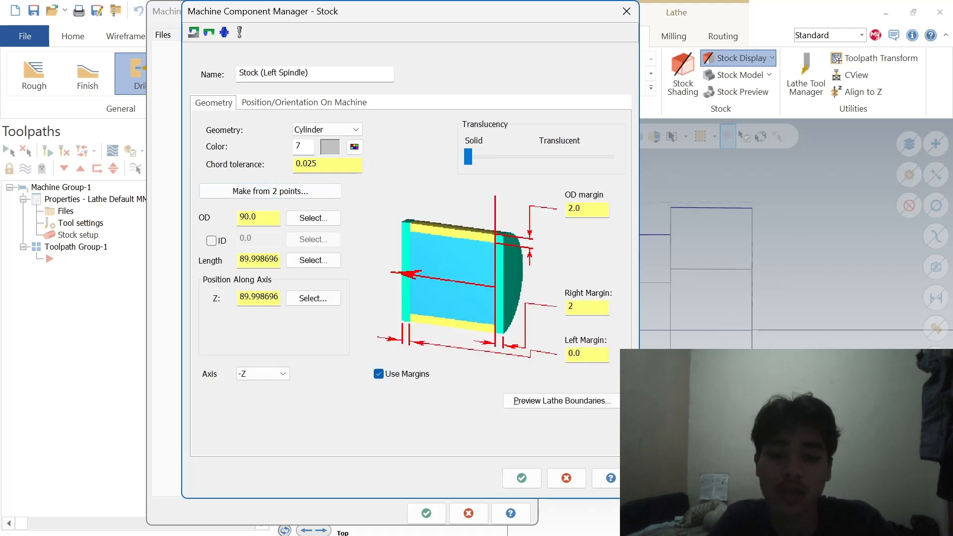
double_click(573, 353)
left_click(521, 478)
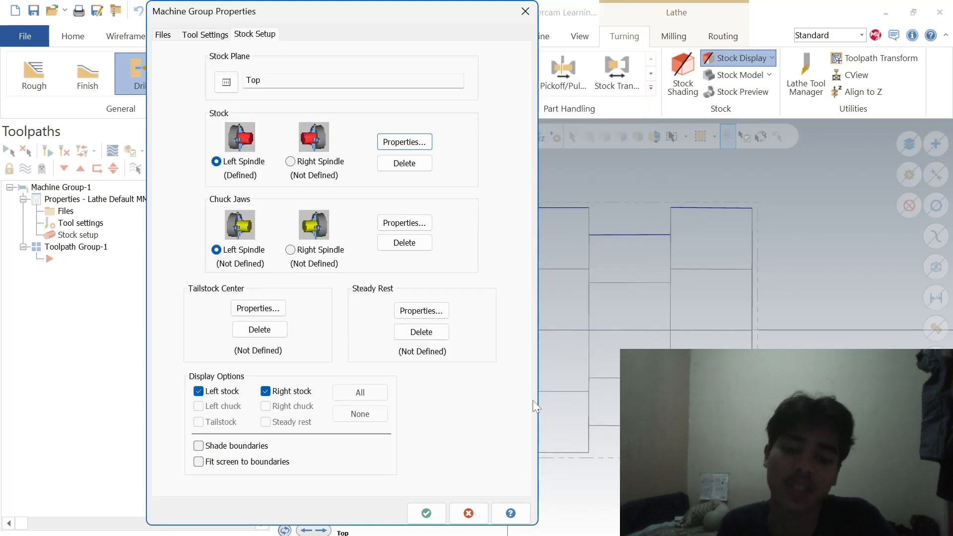
Step: Define the left spindle chuck jaws with their position taken from the stock, and accept the stock setup
left_click(386, 224)
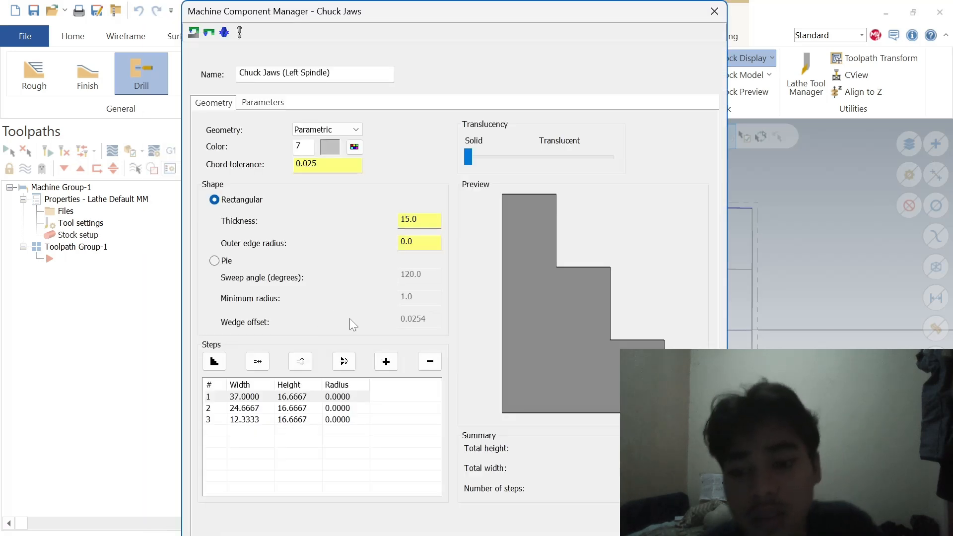
left_click(260, 103)
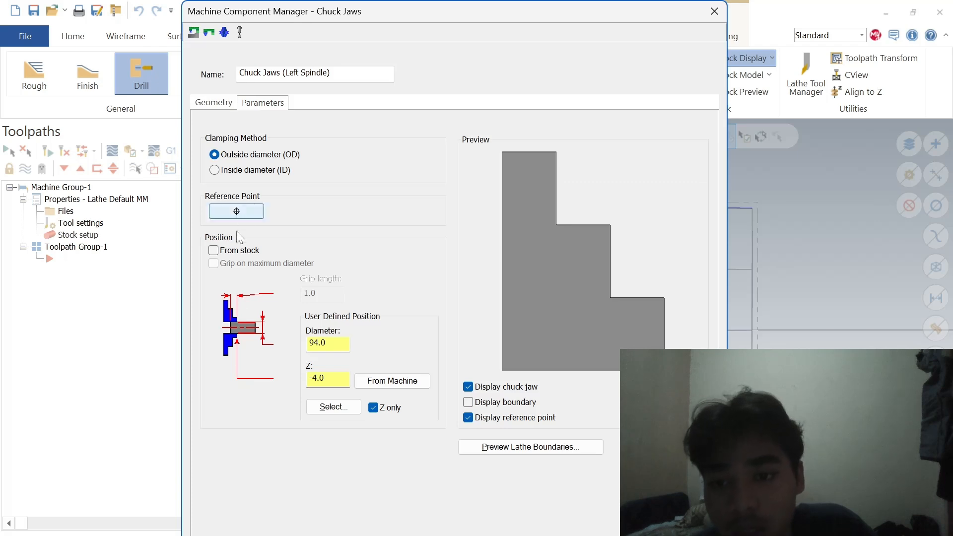
left_click(214, 250)
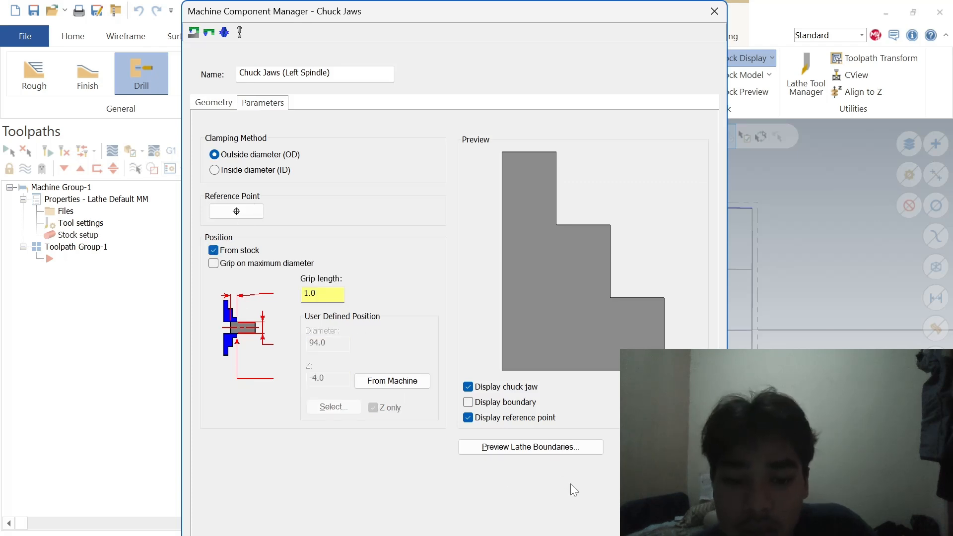
key("Return")
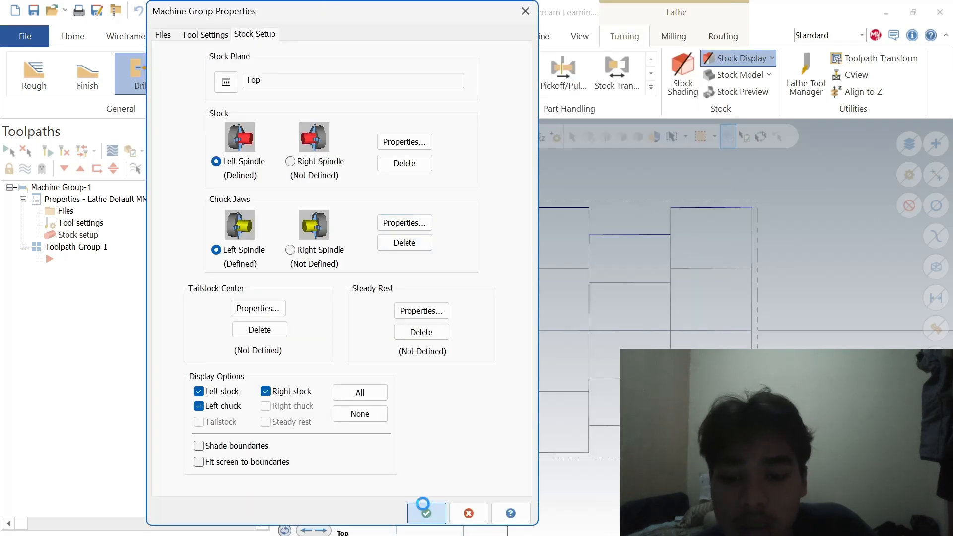
left_click(424, 511)
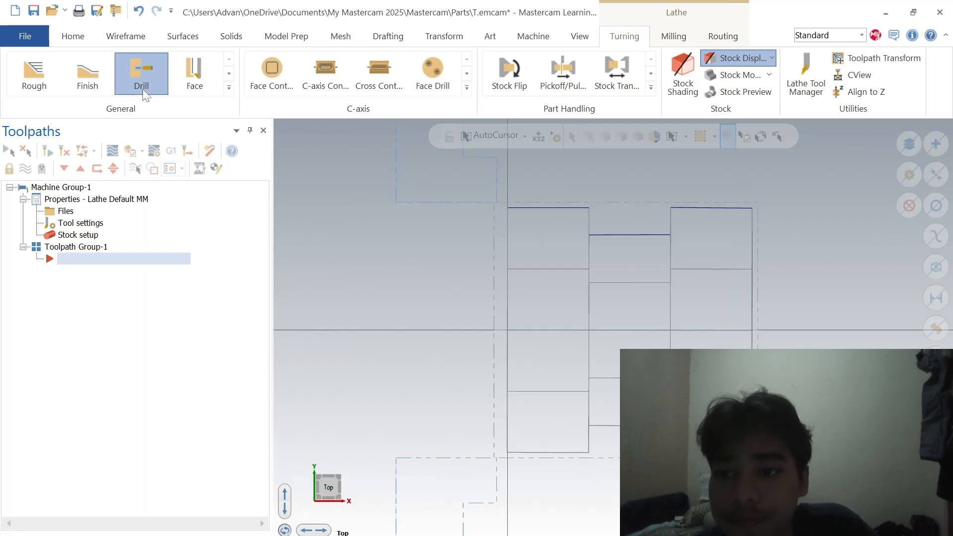
Step: Create a lathe Face toolpath with the T3131 R0.8 ROUGH FACE RIGHT - 80 DEG. tool
left_click(46, 76)
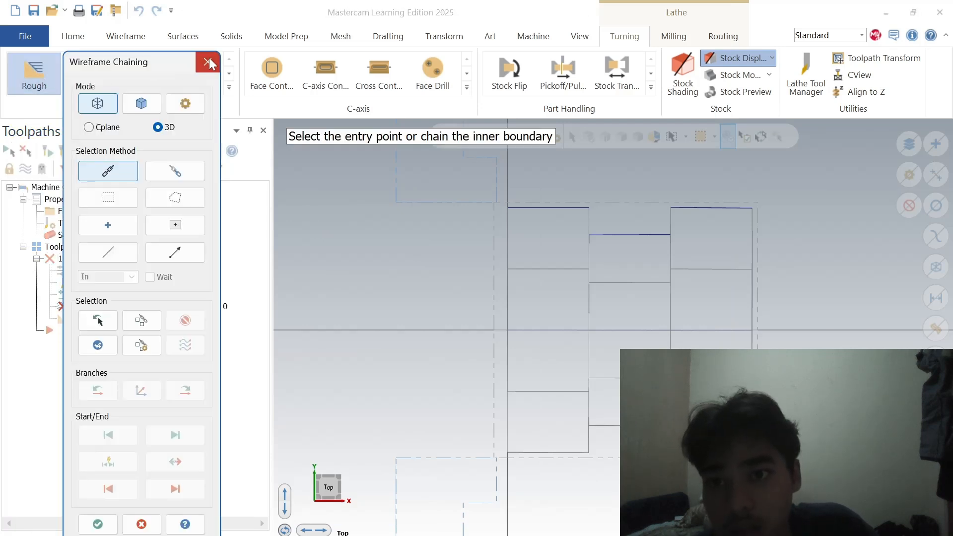
left_click(207, 62)
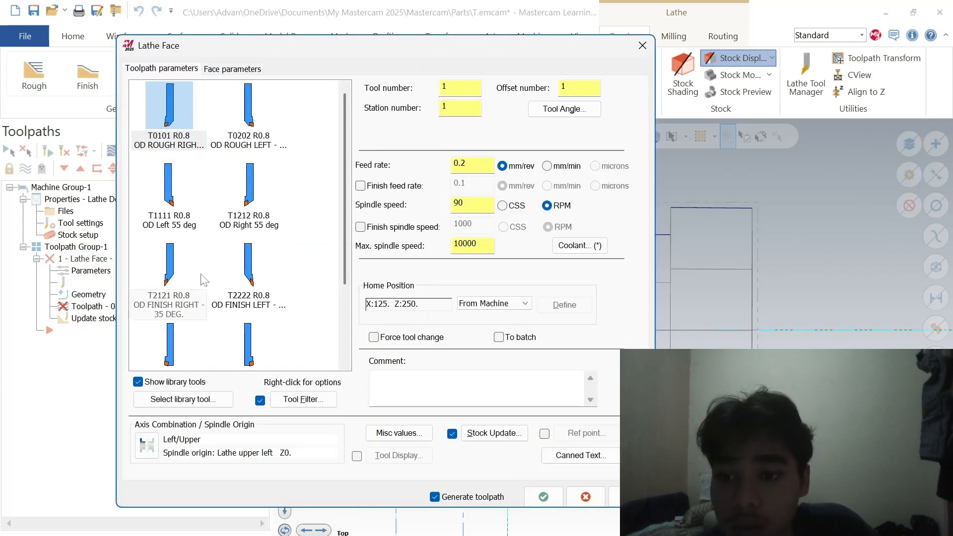
scroll(173, 254, "down", 2)
left_click(164, 239)
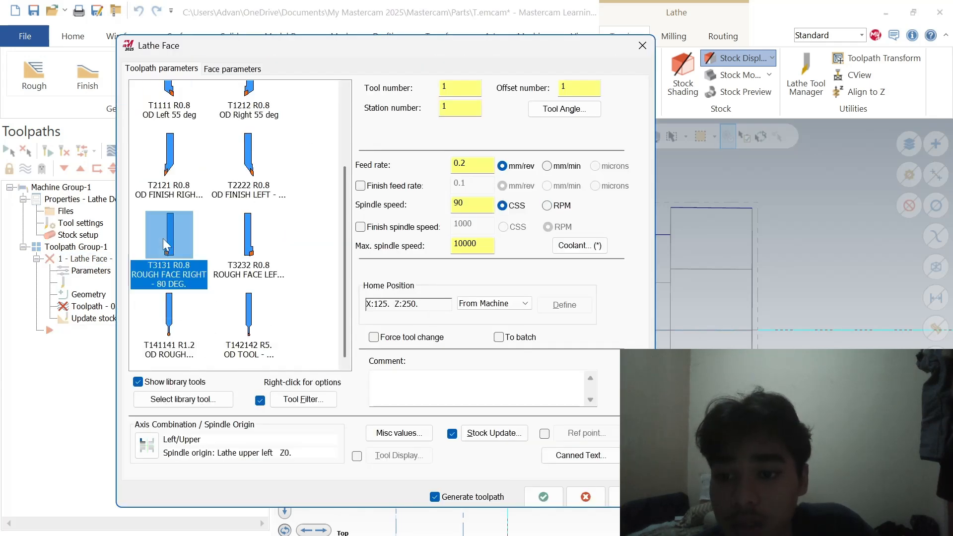
Step: Define the facing area by points, from the part's right face at the axis to the stock's upper right corner
left_click(232, 69)
left_click(169, 170)
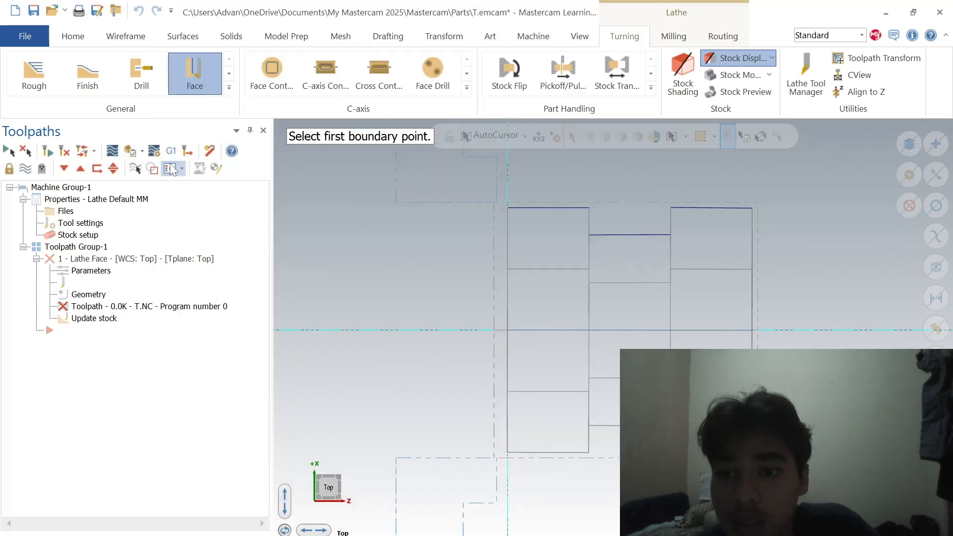
left_click(752, 331)
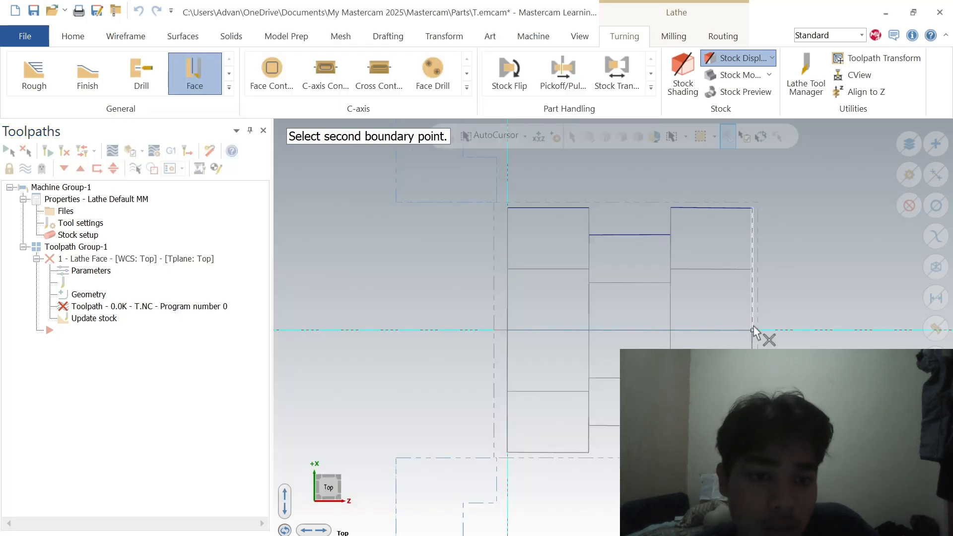
left_click(757, 203)
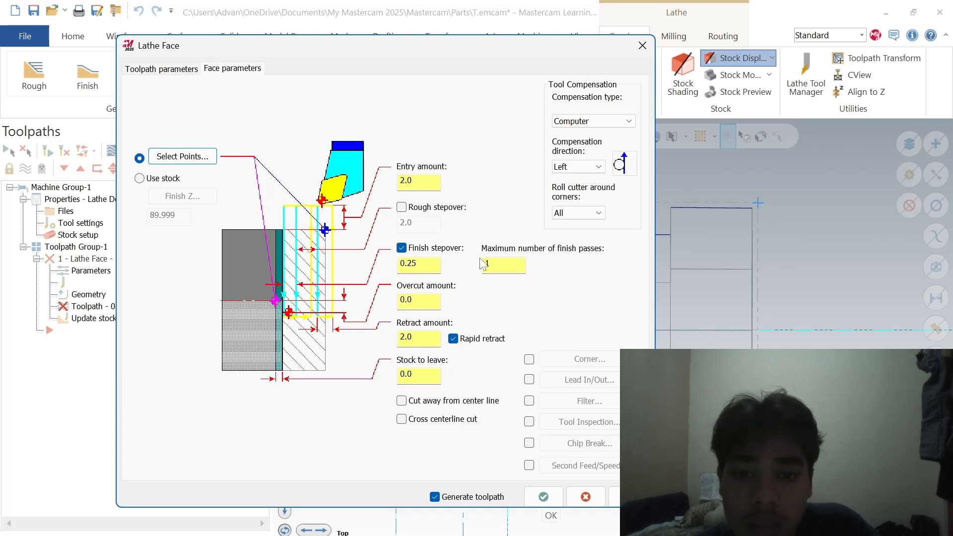
Step: Set the facing finish stepover to 0.5 mm with a maximum of 4 finish passes, and generate the toolpath
double_click(412, 259)
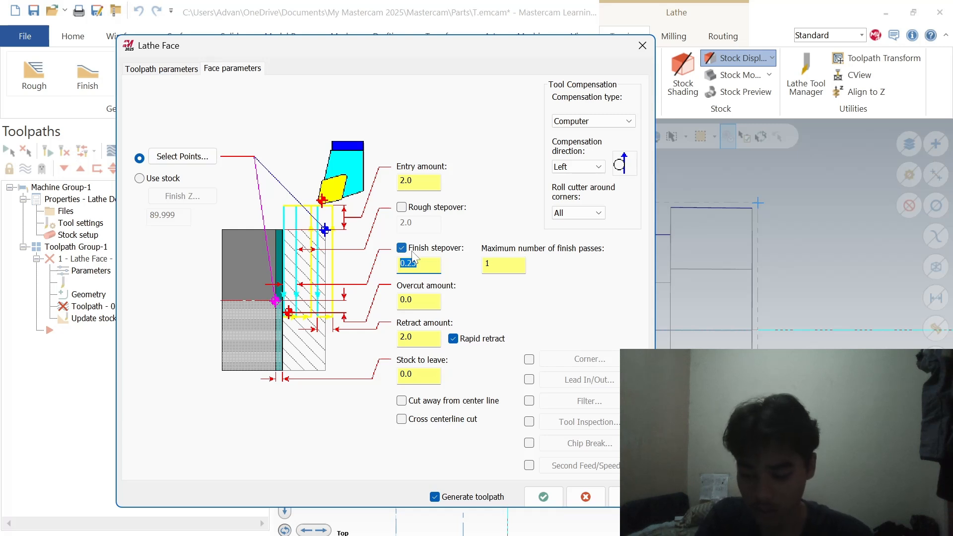
type("0.5")
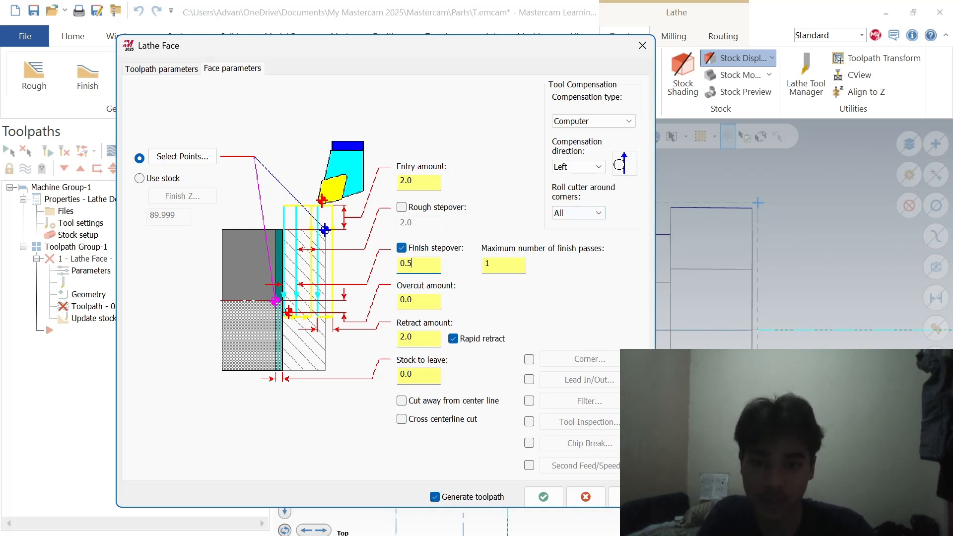
key("Tab")
type("4")
key("Return")
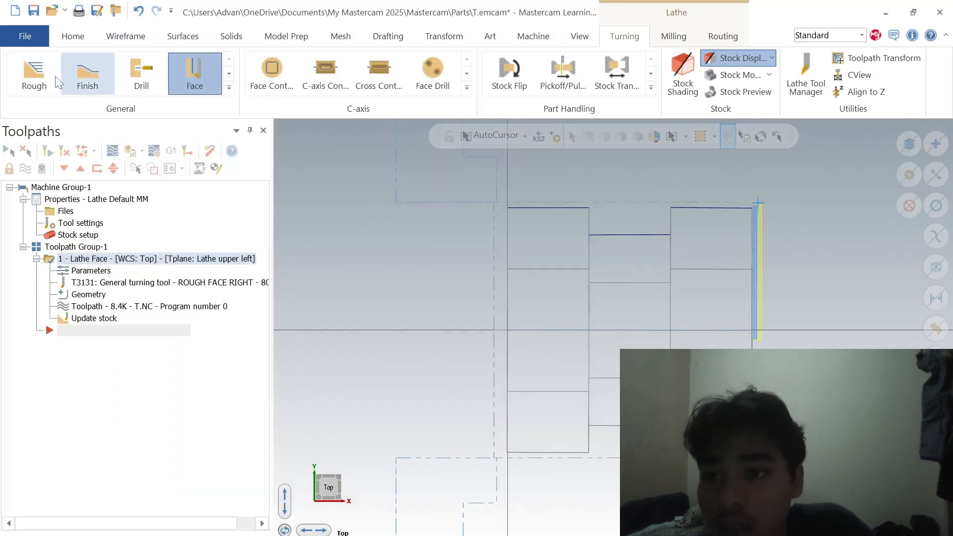
Step: Create a Lathe Rough toolpath along the profile from the right face to the upper left edge, using the T0101 R0.8 OD ROUGH RIGHT - 80 DEG. tool
left_click(38, 78)
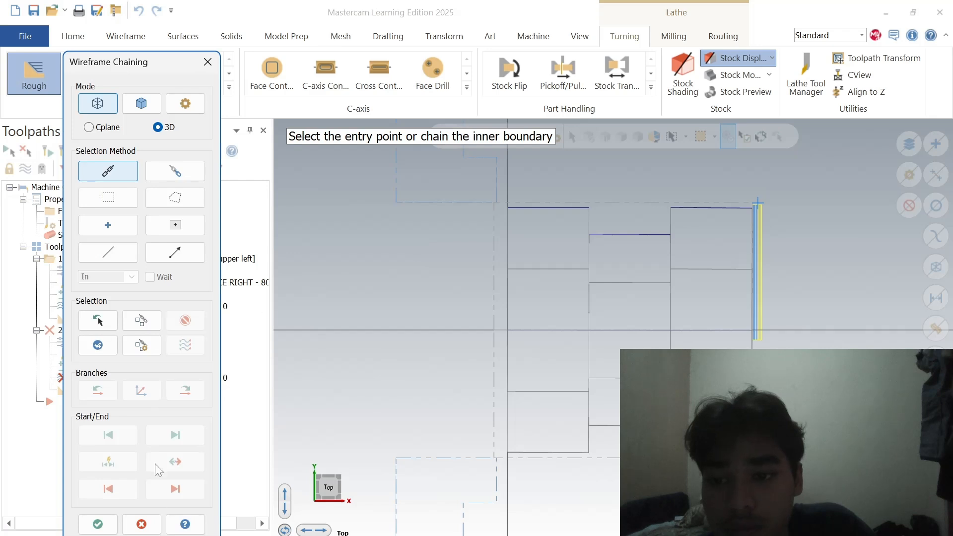
left_click(752, 312)
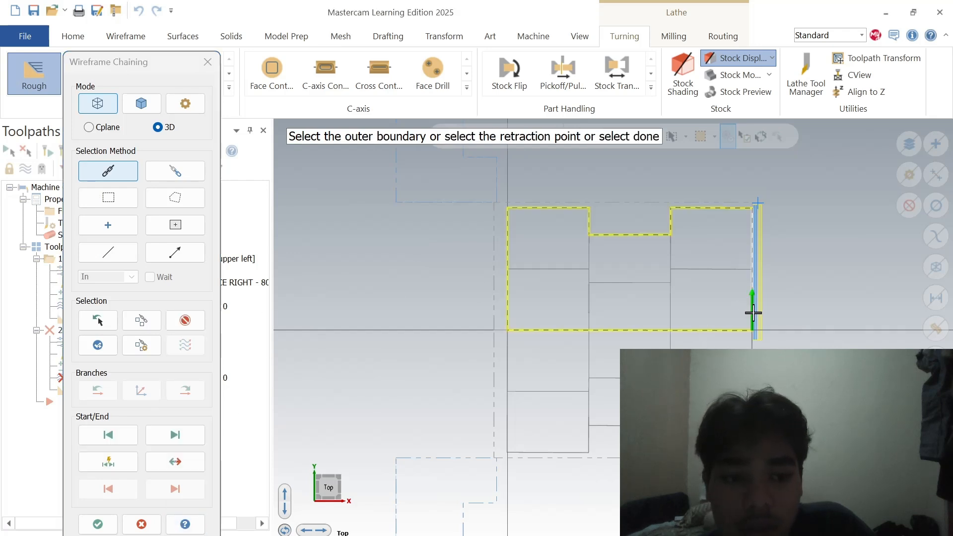
left_click(545, 207)
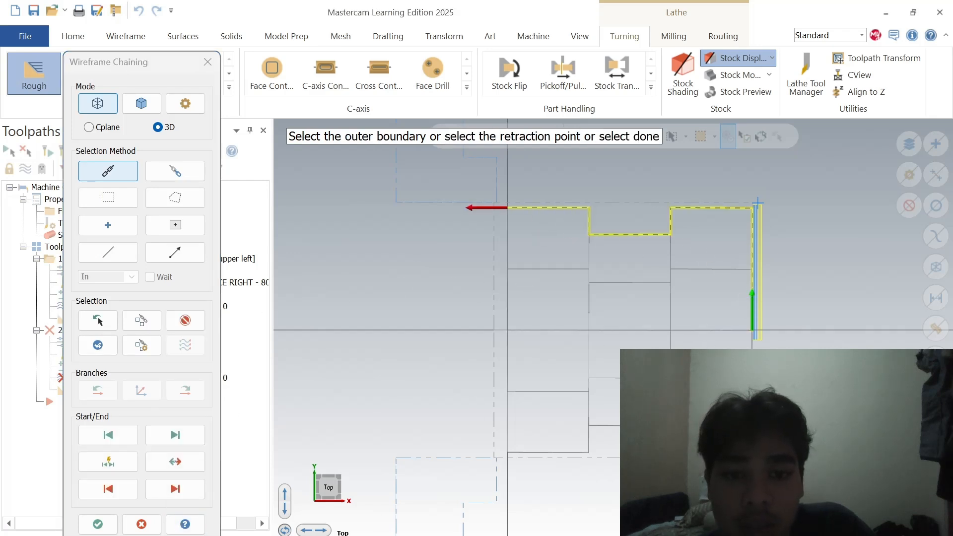
left_click(98, 524)
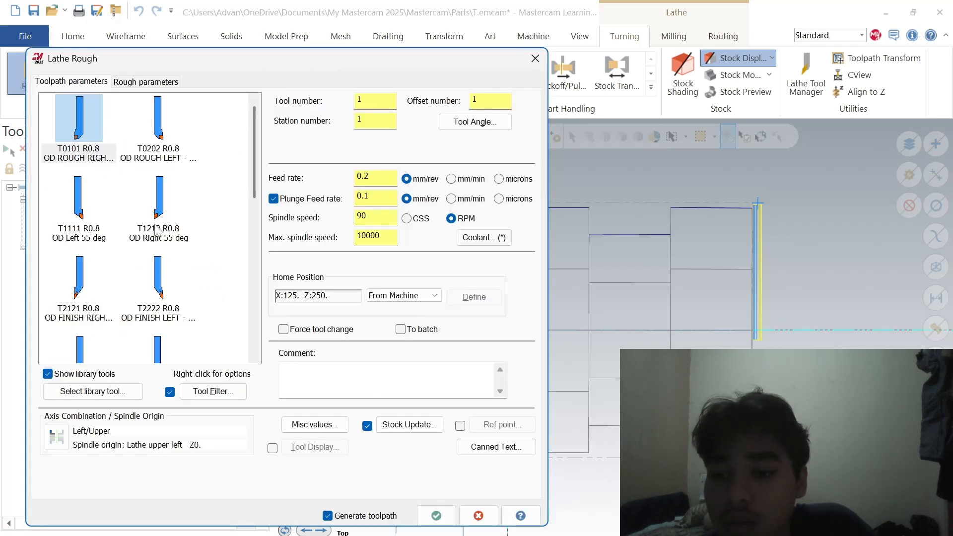
left_click(67, 133)
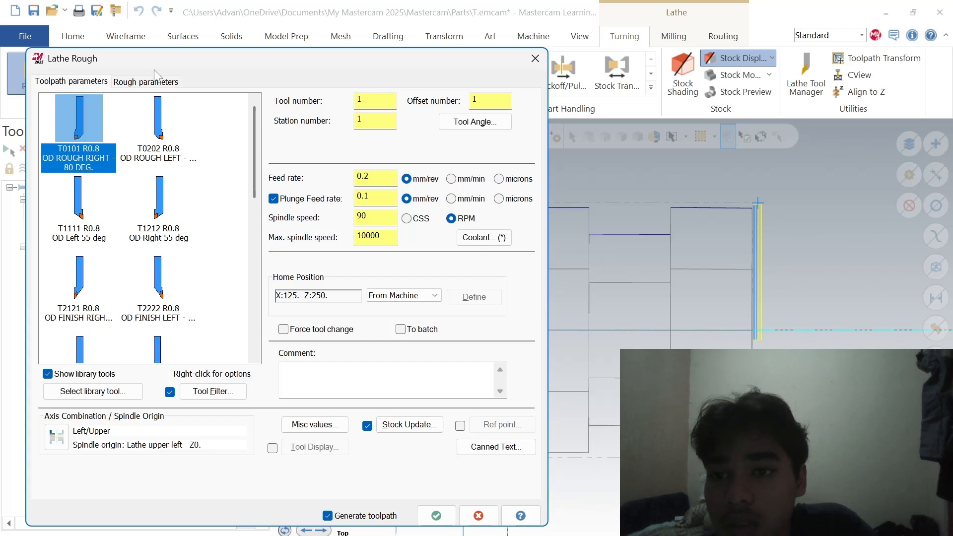
Step: Set the roughing stock to leave in X and Z to 0 and the depth of cut to 0.5 mm
left_click(153, 81)
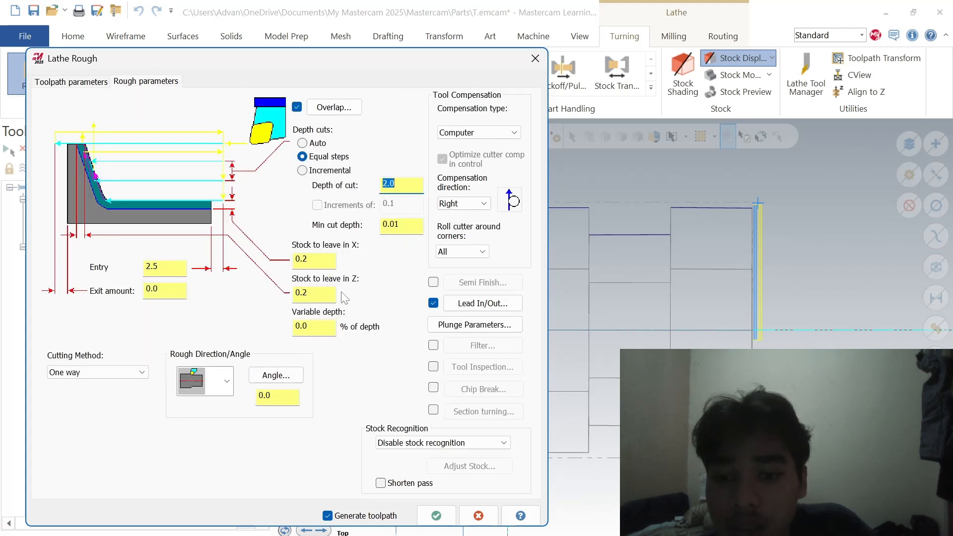
left_click_drag(318, 294, 244, 297)
key("BackSpace")
type("0")
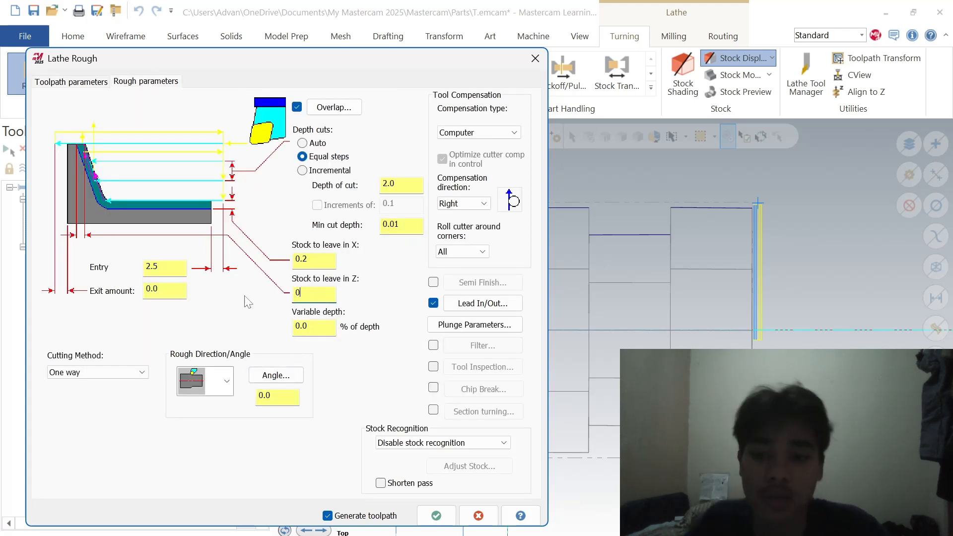
left_click_drag(318, 259, 252, 255)
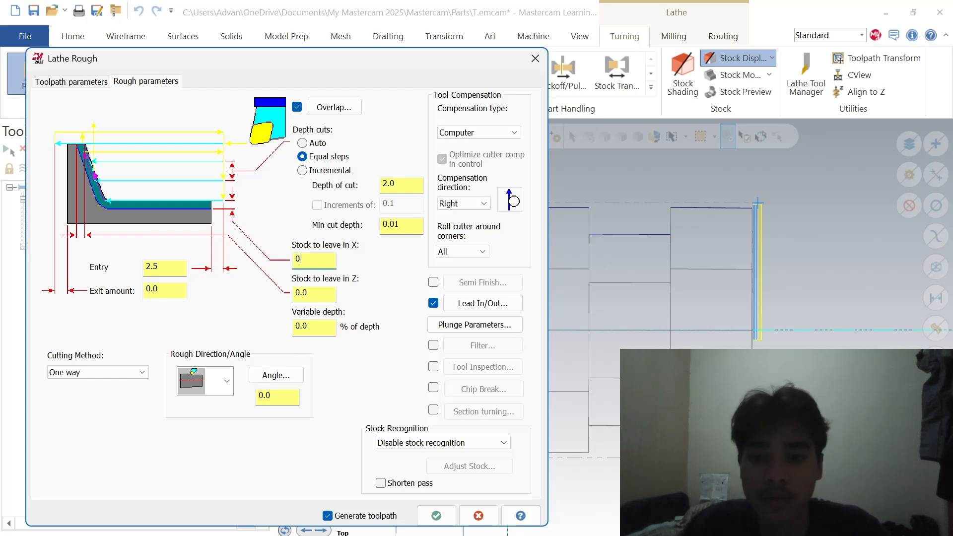
type("0")
left_click_drag(399, 184, 342, 205)
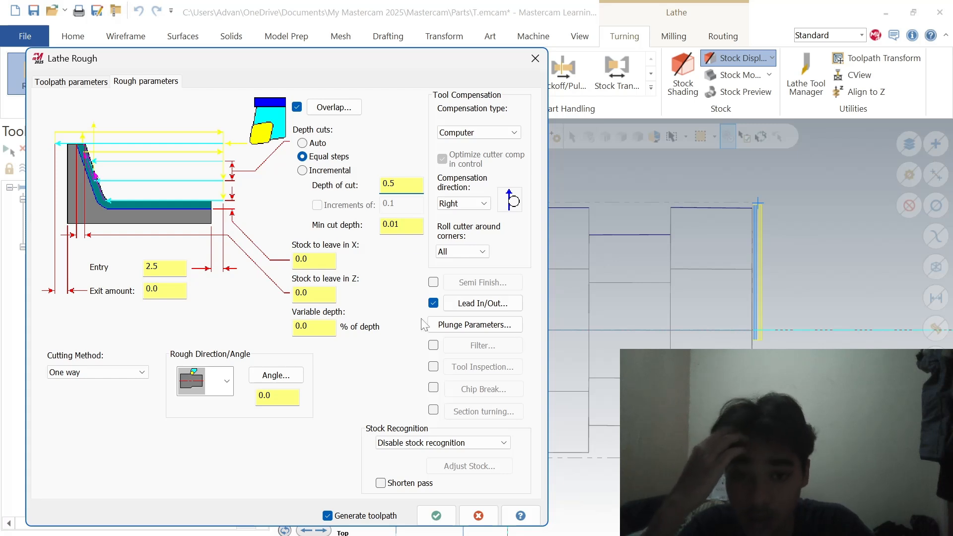
Step: Set the roughing stock recognition to use stock for outer boundary, and generate the toolpath
left_click(469, 443)
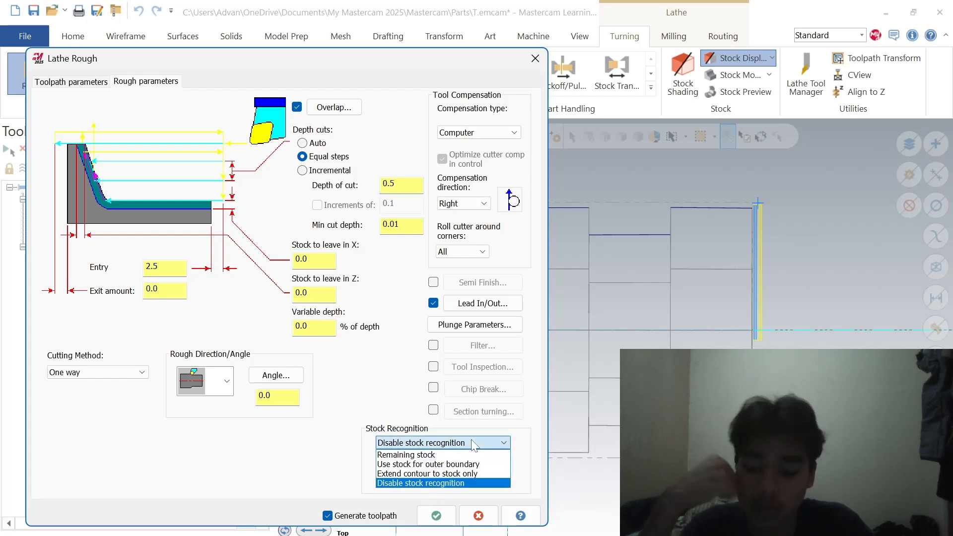
left_click(451, 465)
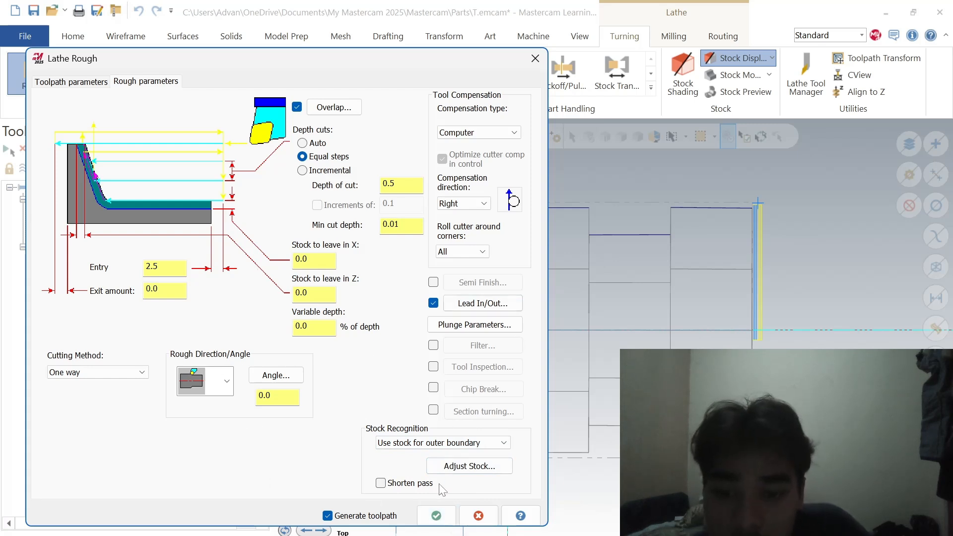
left_click(437, 516)
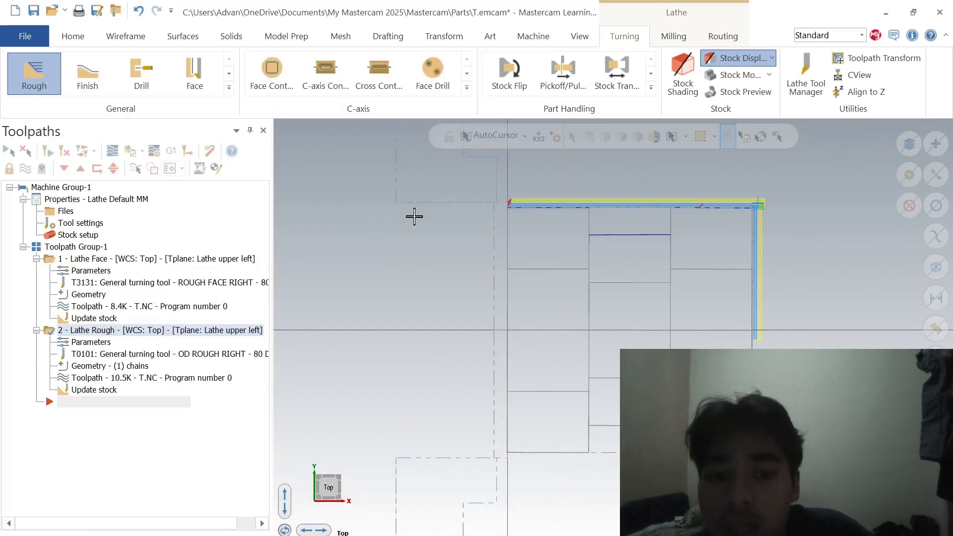
Step: Create a Lathe Finish toolpath along the upper profile chain, from the right face to the upper left edge
left_click(106, 87)
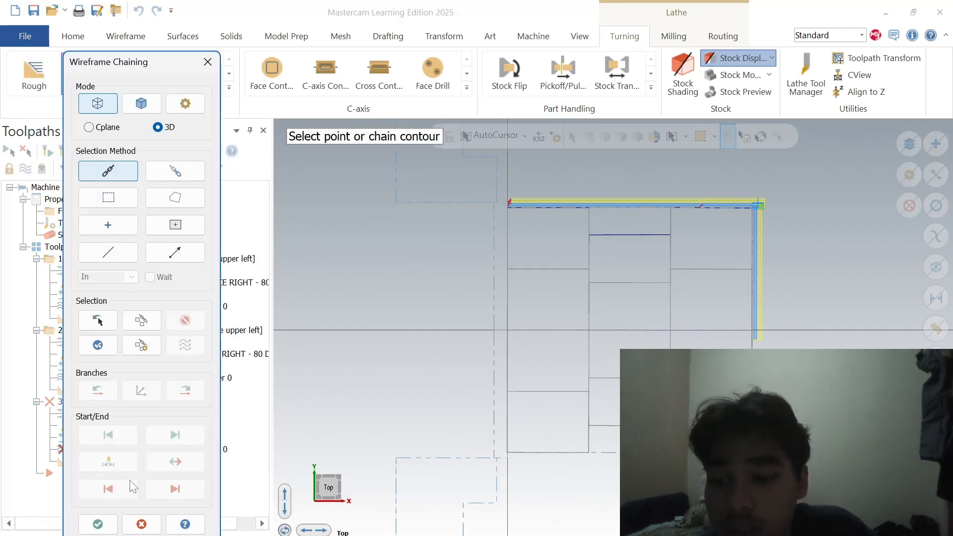
left_click(750, 315)
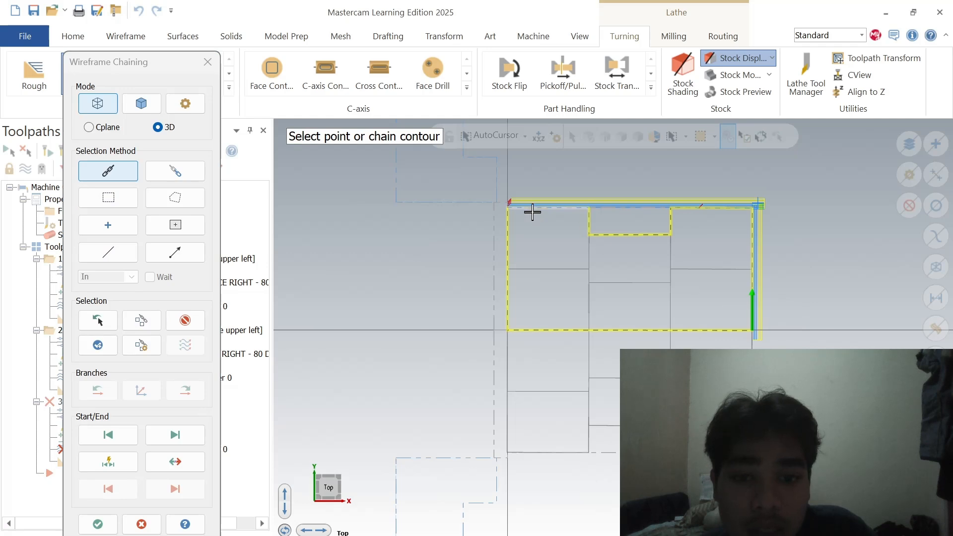
left_click(102, 521)
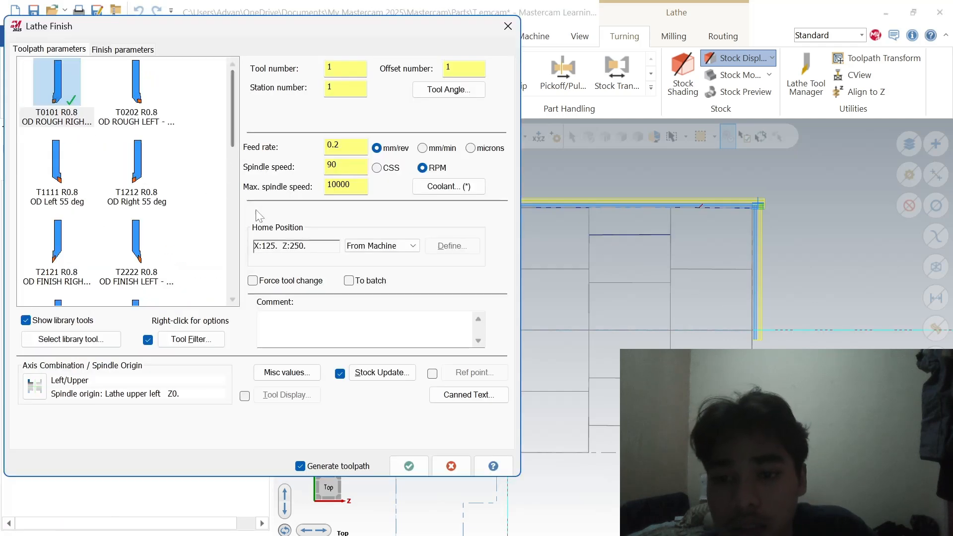
Step: Choose the T2121 R0.8 OD FINISH RIGHT - 35 DEG. tool and pick its home position on the part's right face, about X 22.34, Z 90
double_click(62, 258)
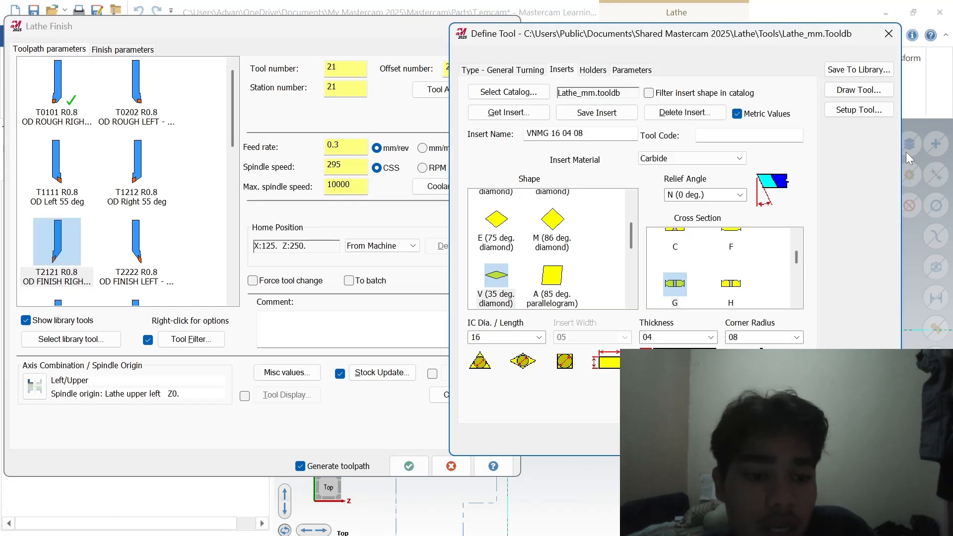
left_click(868, 115)
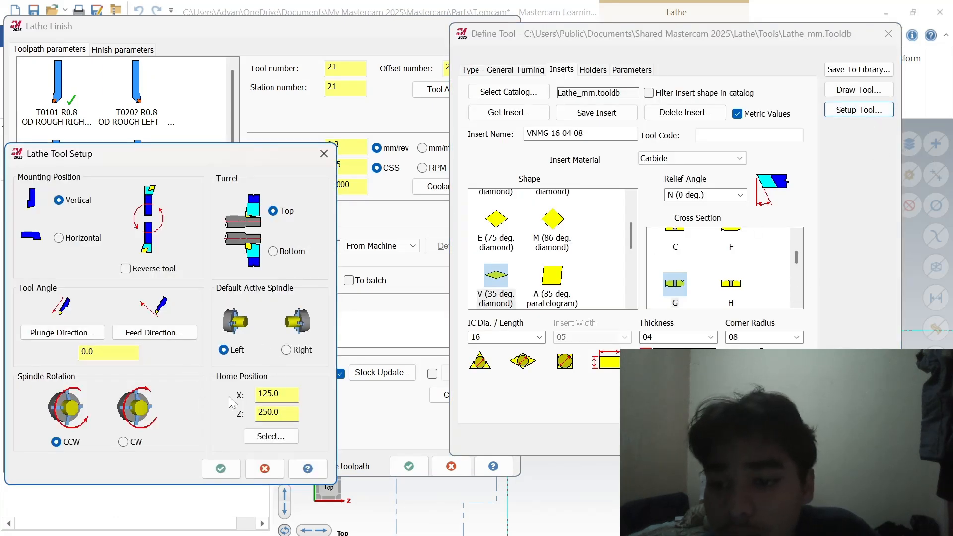
left_click(271, 436)
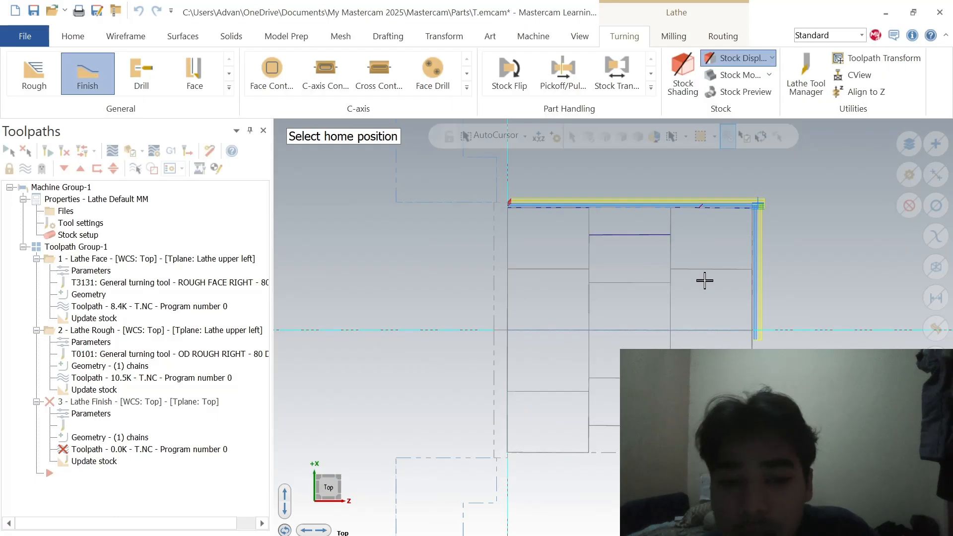
left_click(754, 269)
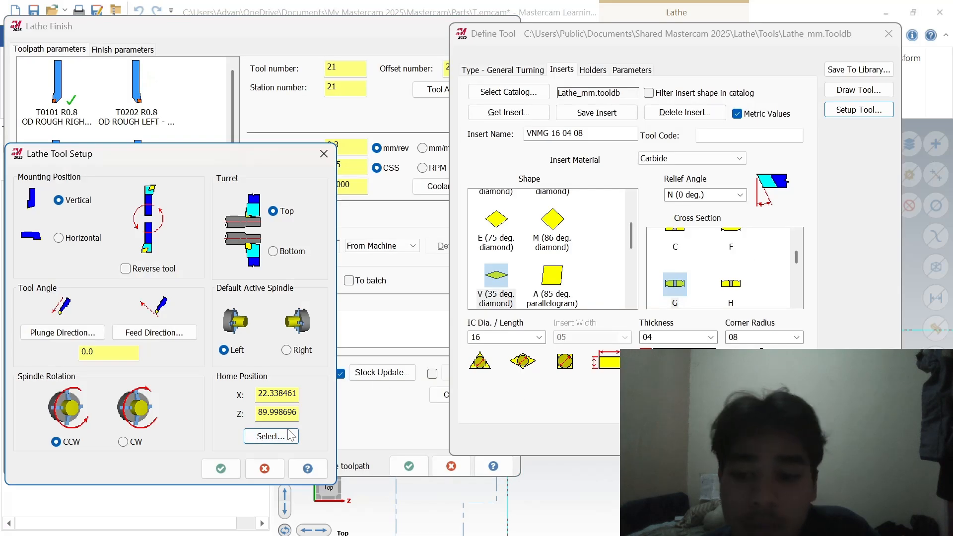
left_click(221, 468)
key("Return")
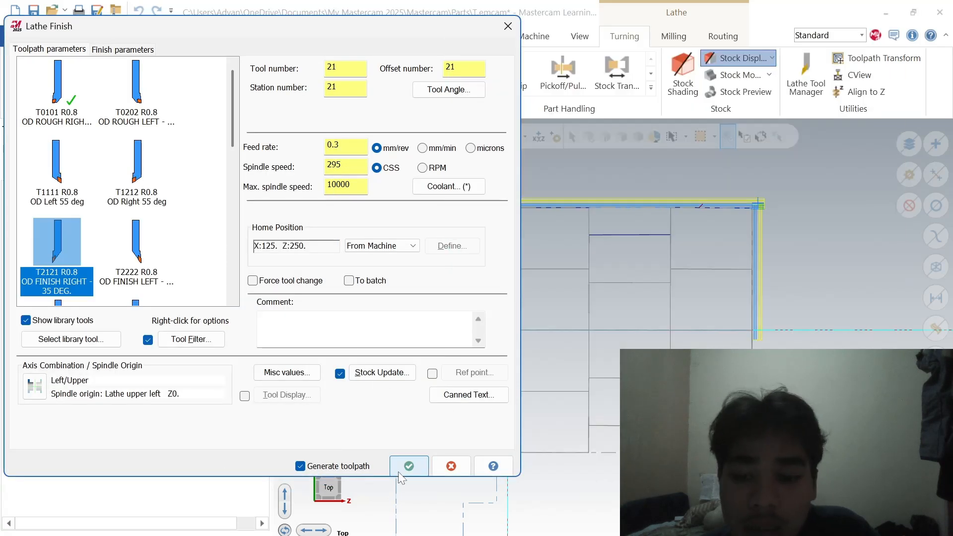
Step: Set the finish stepover to 0.25 mm with 3 finish passes, and generate the finishing toolpath
left_click(123, 49)
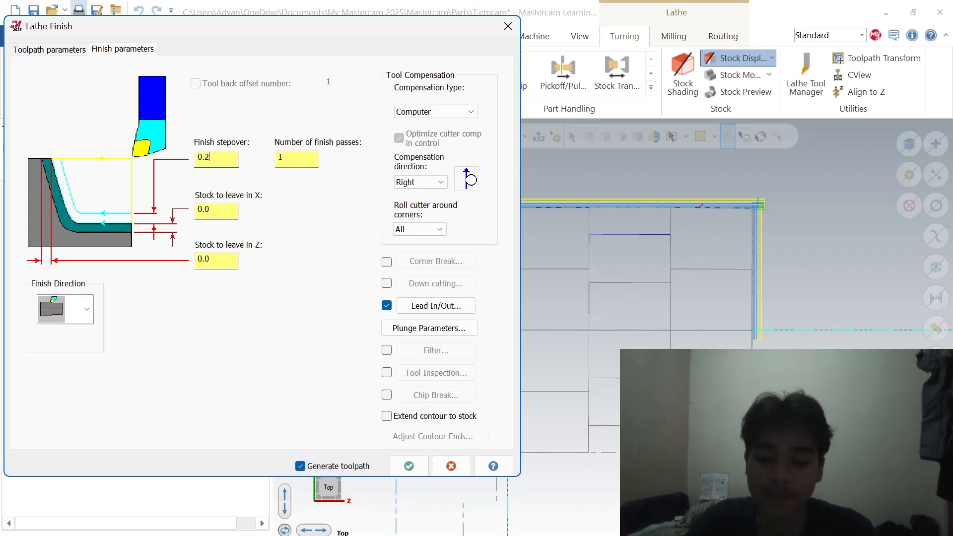
key("Tab")
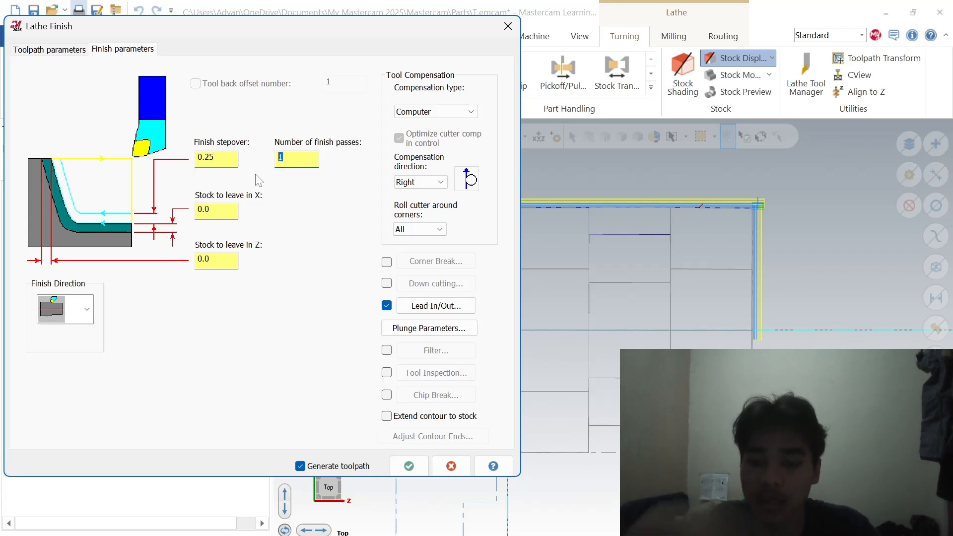
type("3")
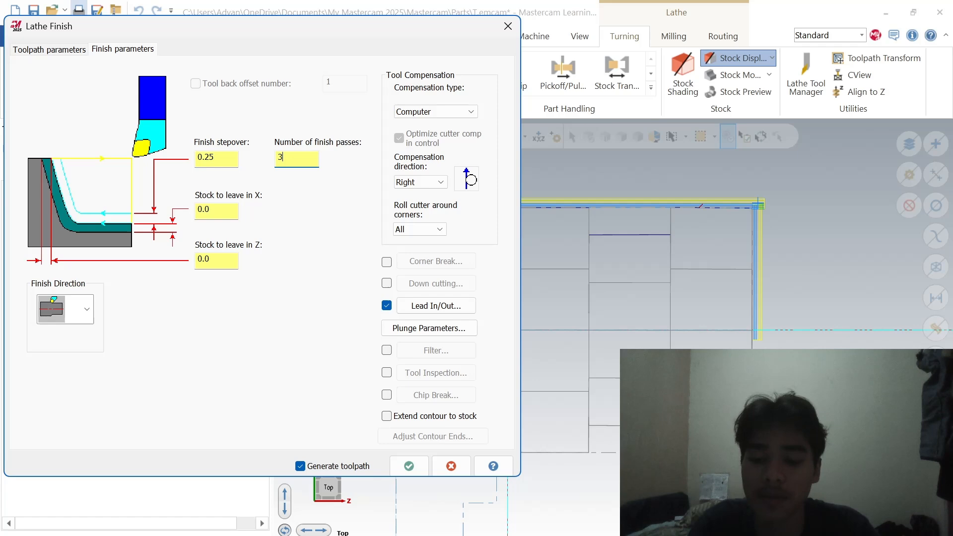
left_click(410, 466)
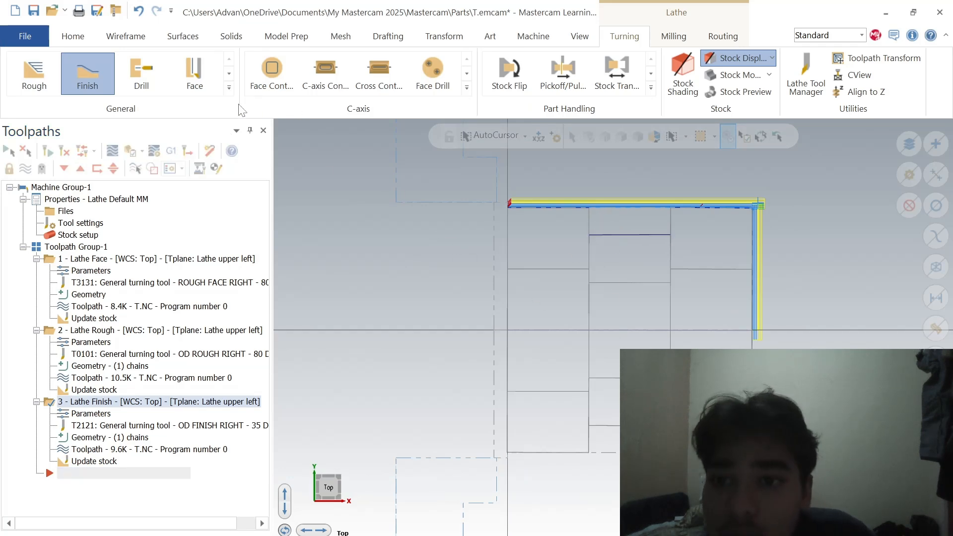
Step: Start a Lathe Groove toolpath with the groove defined by 2 Points
left_click(229, 88)
left_click(88, 132)
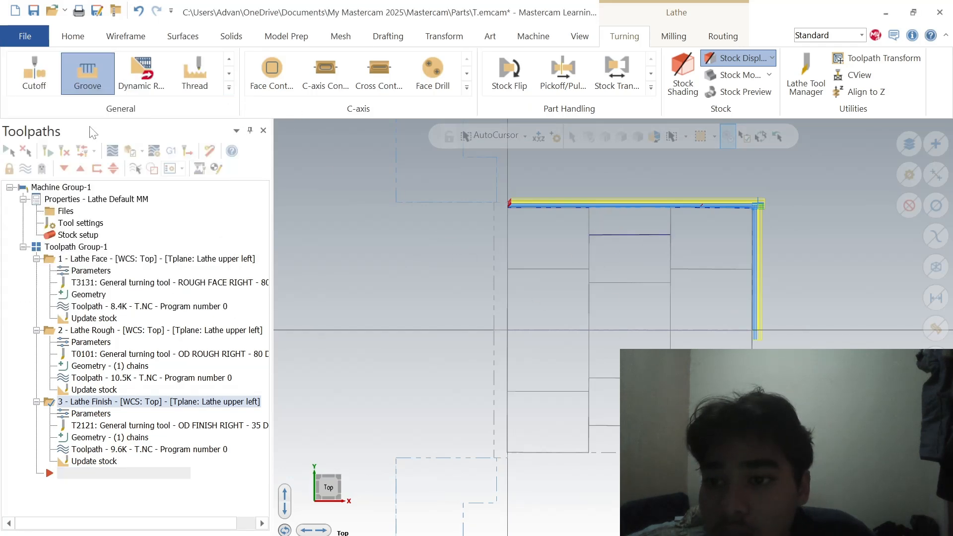
left_click(91, 209)
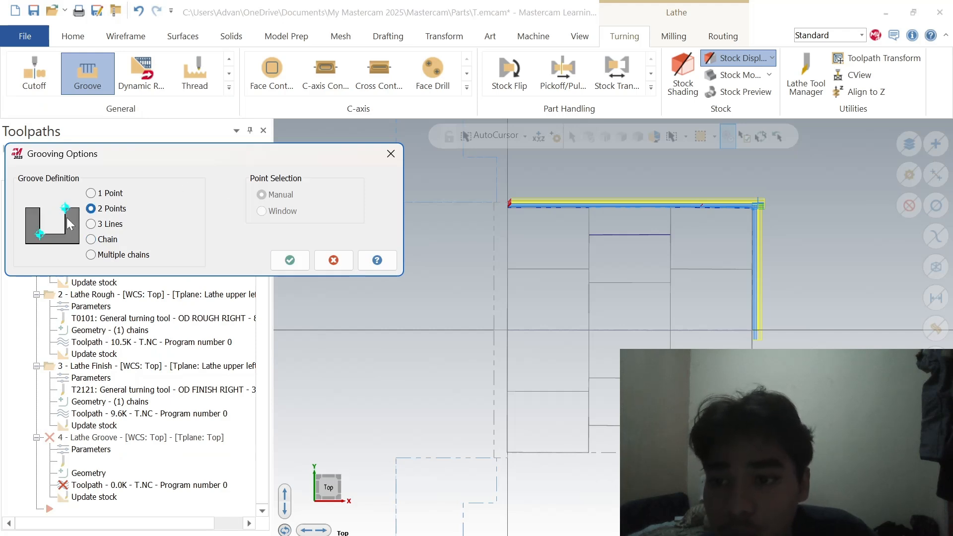
left_click(90, 224)
left_click(91, 209)
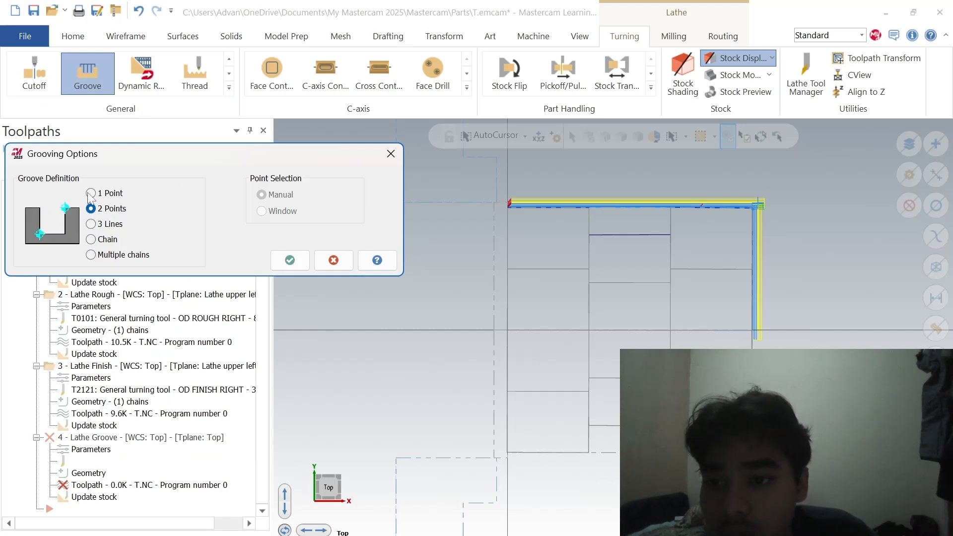
left_click(91, 194)
left_click(97, 210)
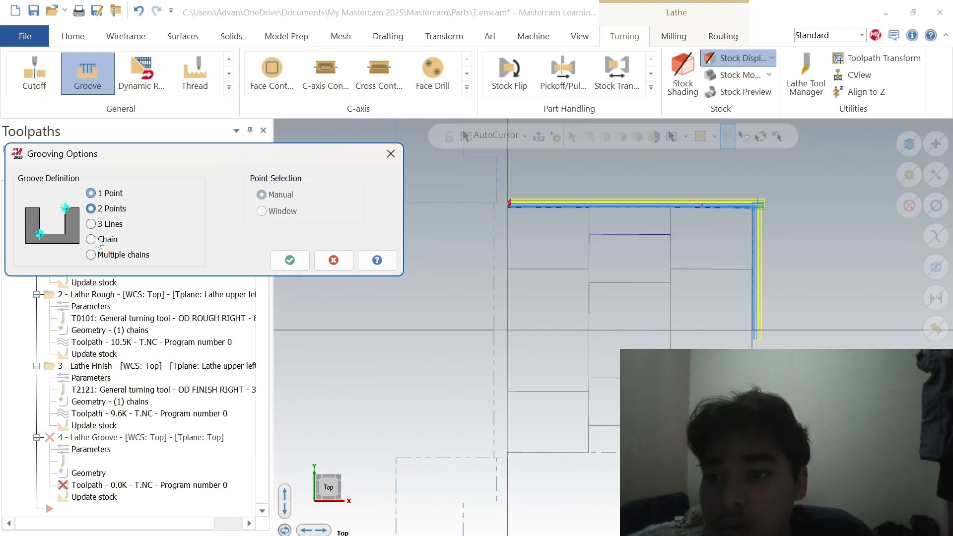
left_click(289, 261)
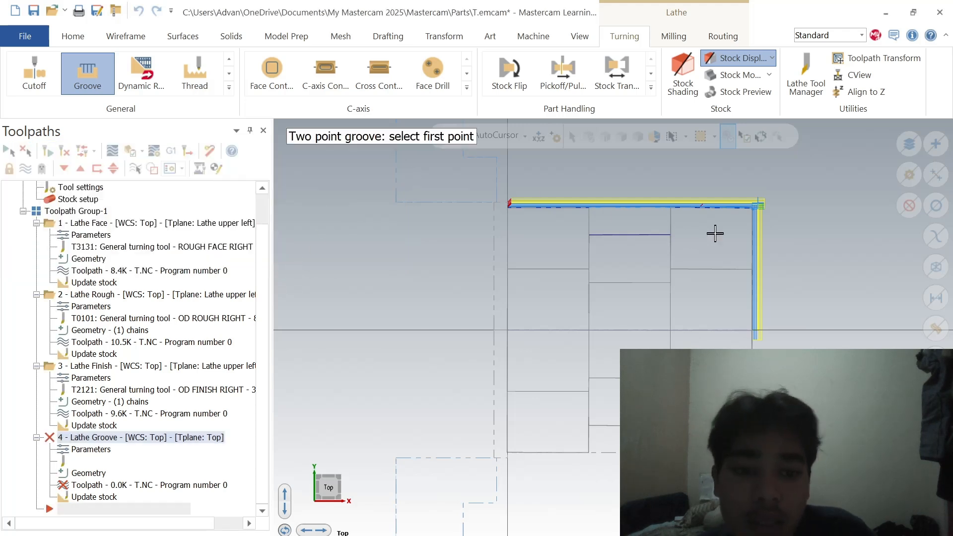
Step: Define the groove area from its upper right corner to its lower left corner on the Ø70 section
left_click(671, 208)
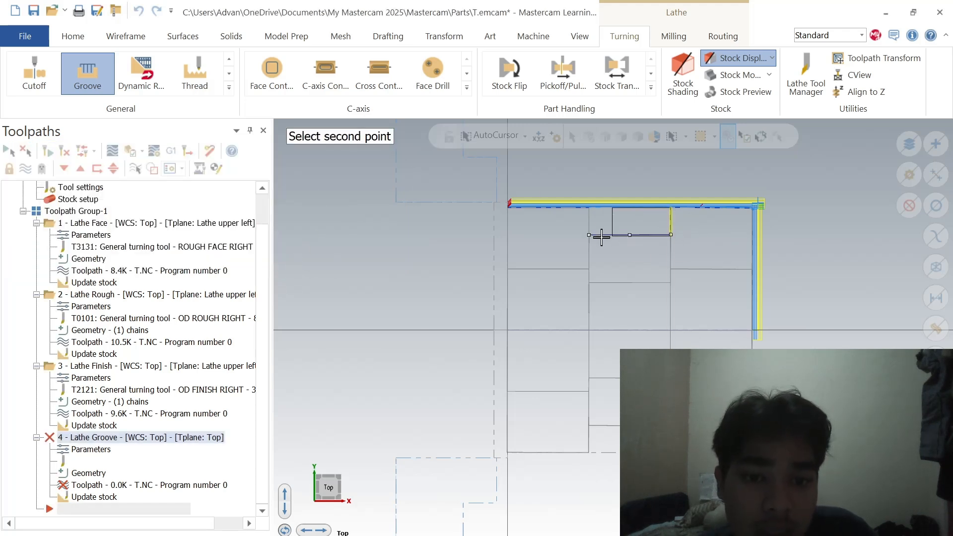
left_click(589, 235)
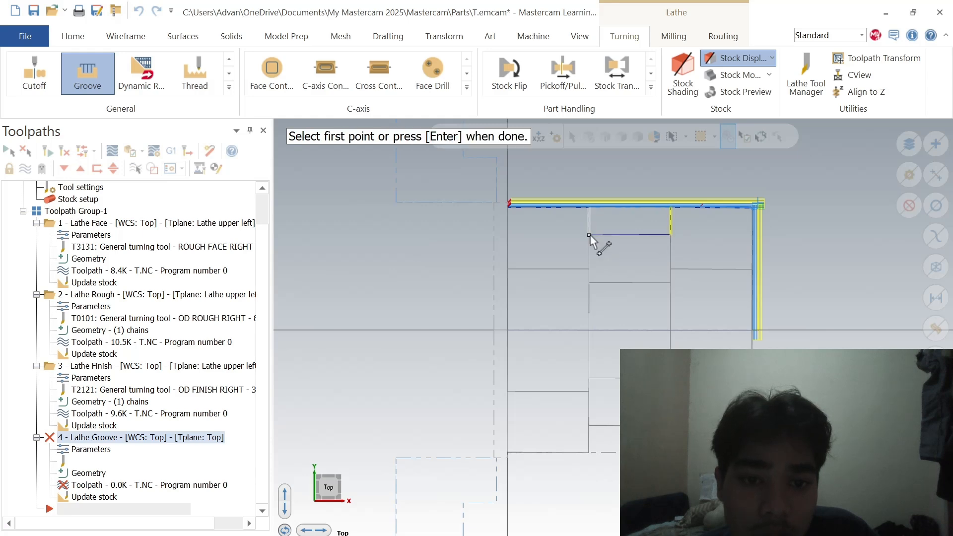
key("Return")
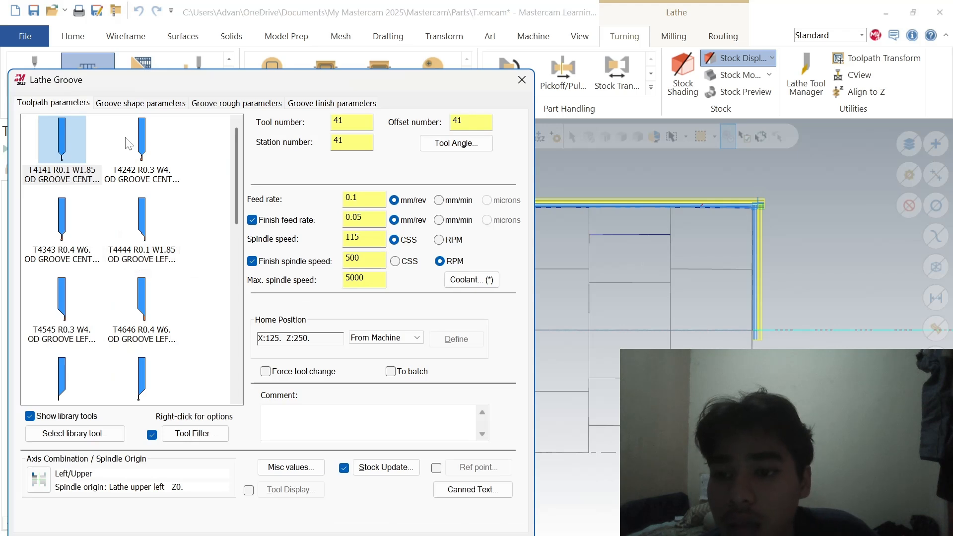
Step: Select the T4242 R0.3 W4. OD GROOVE CENTER - MEDIUM tool and use stock for the groove's outer boundary
left_click(133, 173)
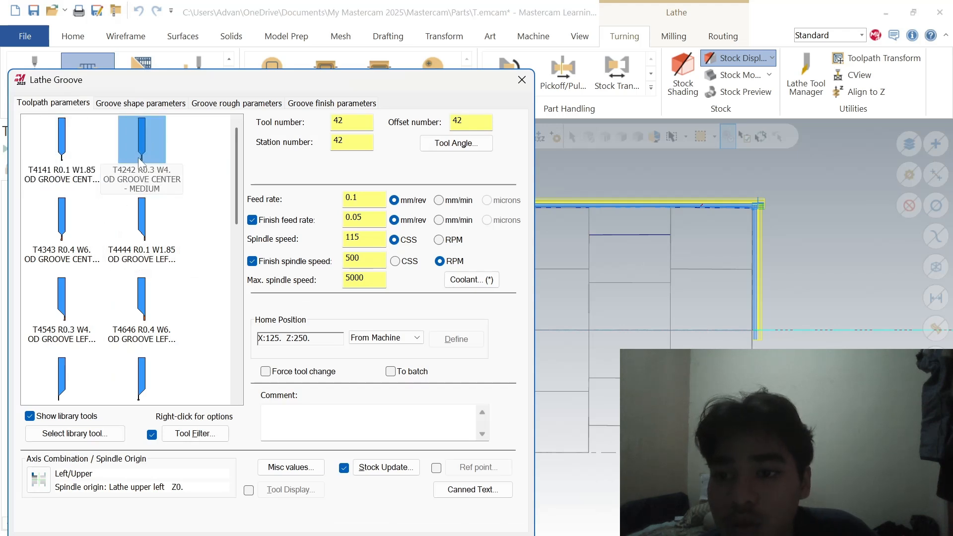
left_click(159, 103)
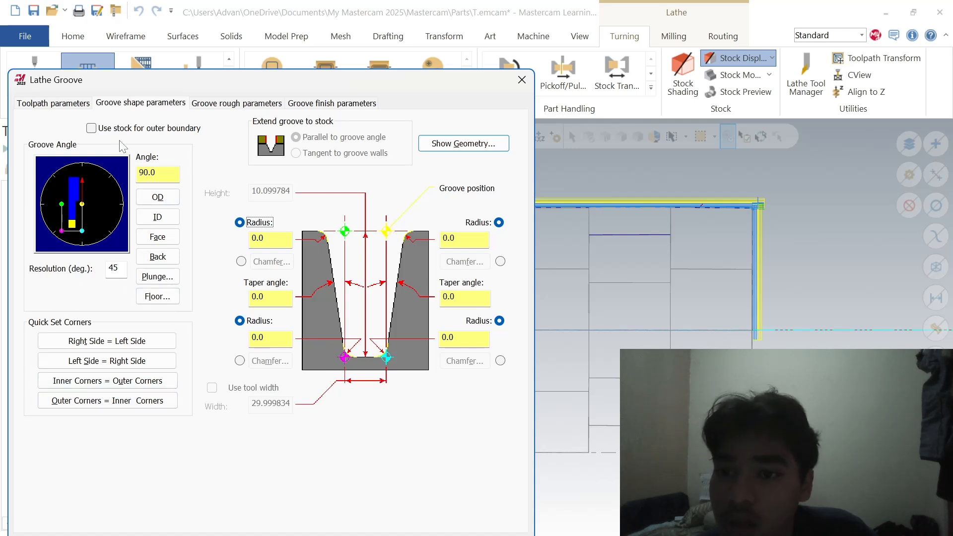
left_click(91, 129)
Step: Set the groove finishing to 4 passes with a 0.25 mm finish stepover, and generate the groove toolpath
left_click(236, 105)
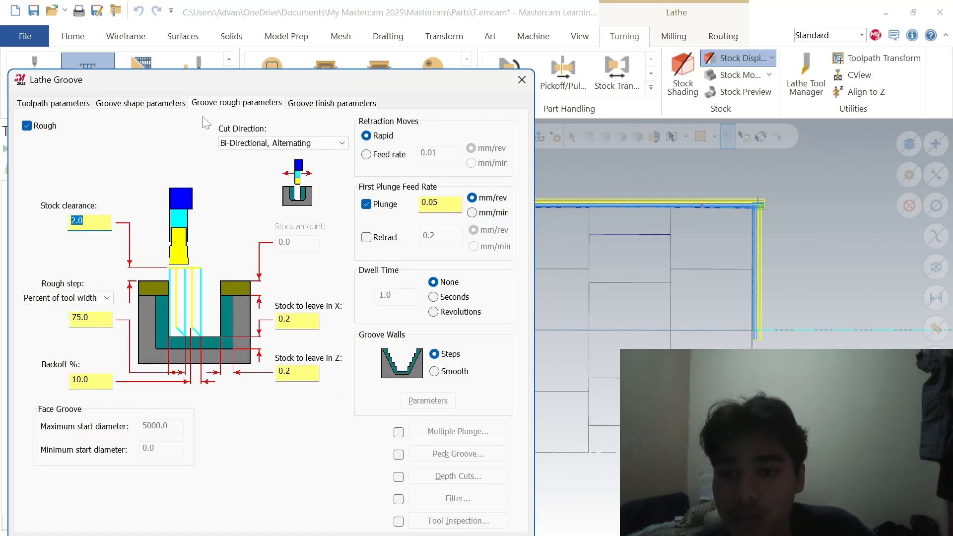
left_click(328, 103)
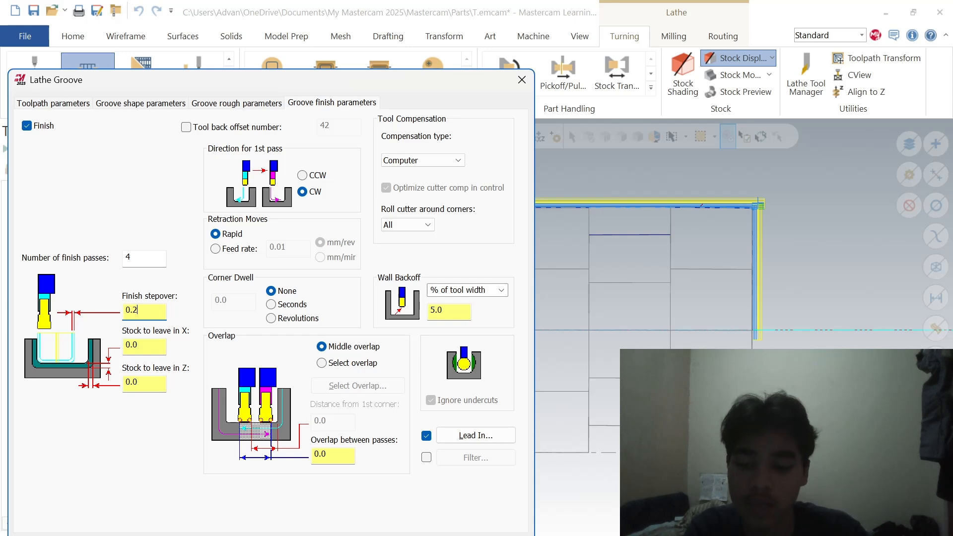
type("5")
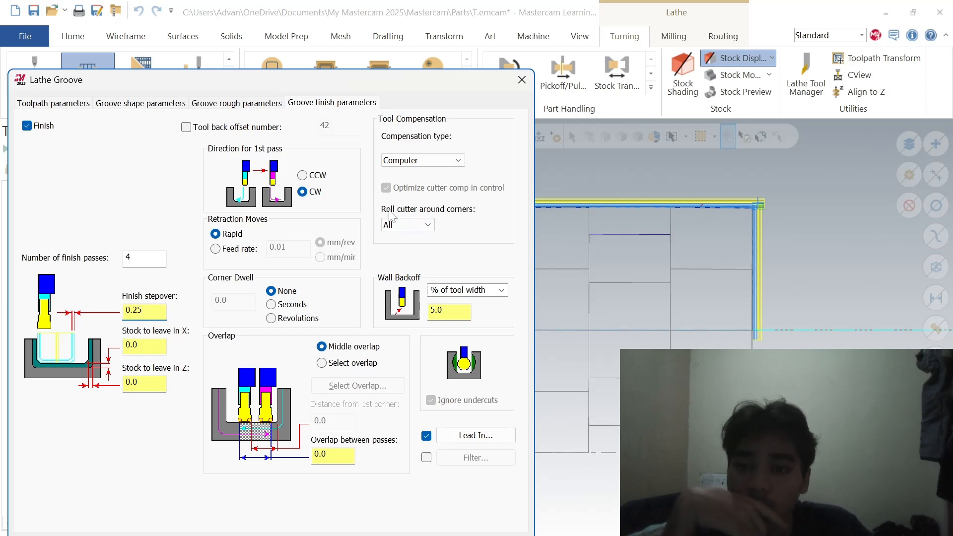
key("Return")
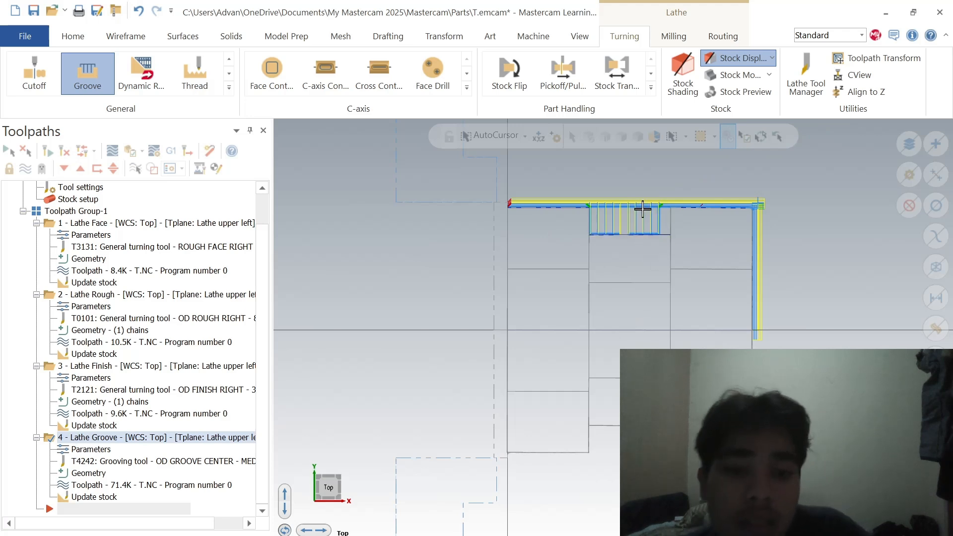
Step: Backplot all four lathe operations at a faster playback speed to examine the tool motion, and close the backplot
left_click(7, 150)
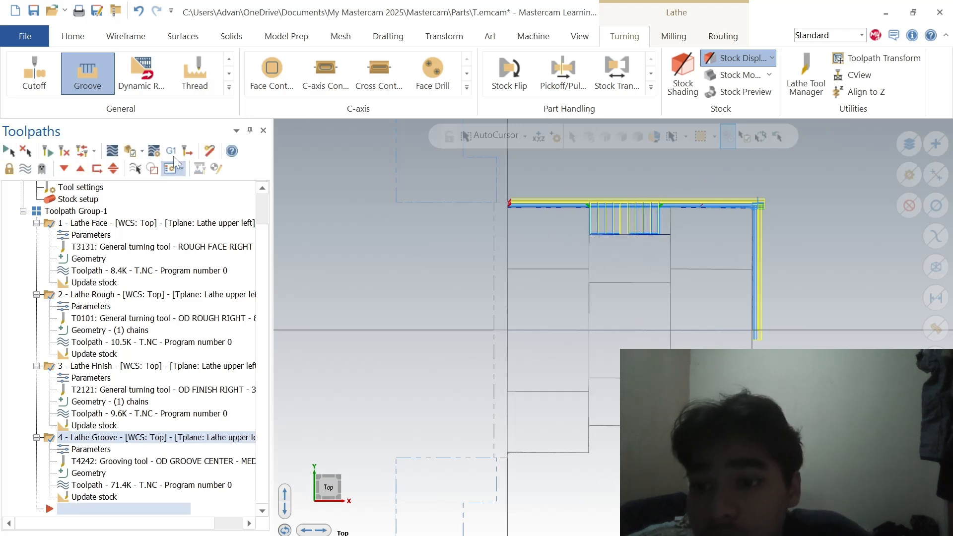
left_click(112, 158)
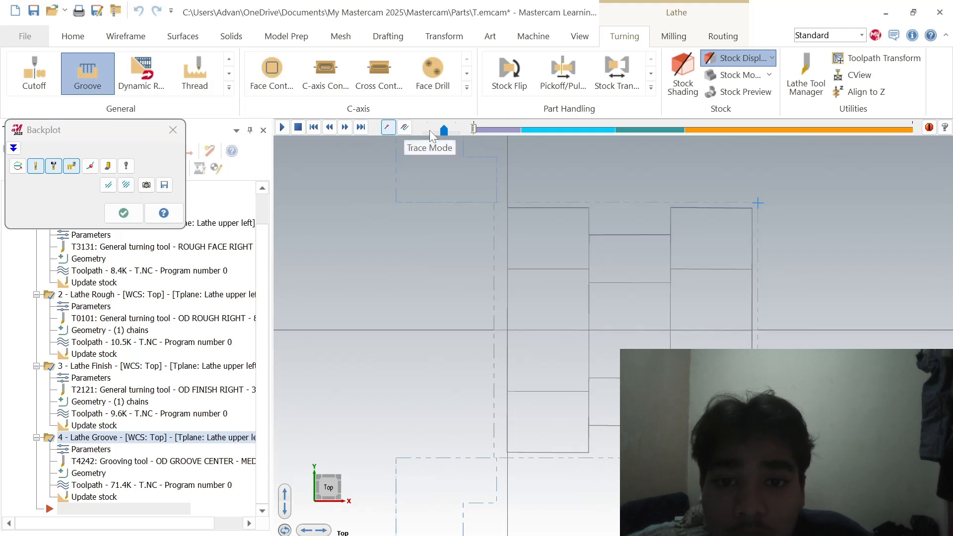
left_click_drag(445, 130, 474, 128)
left_click(282, 127)
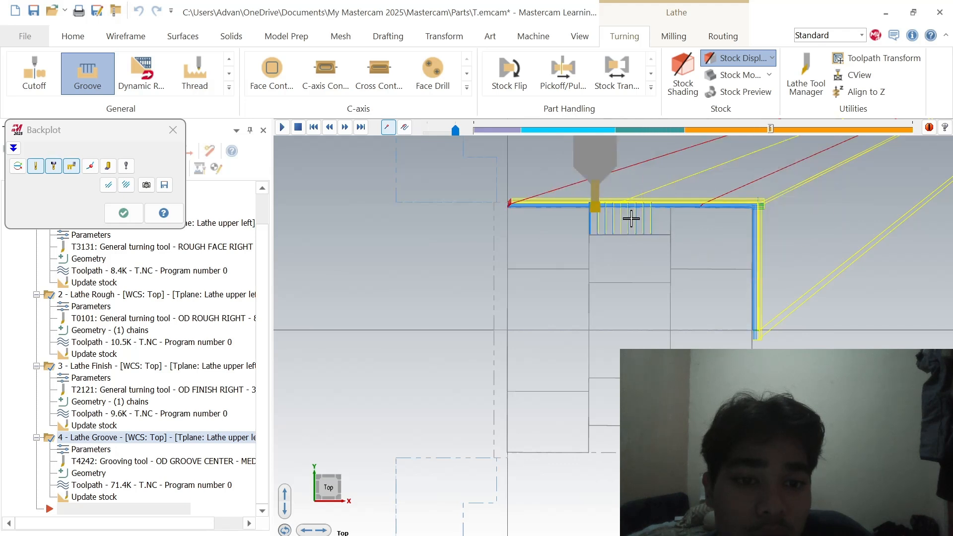
left_click(173, 130)
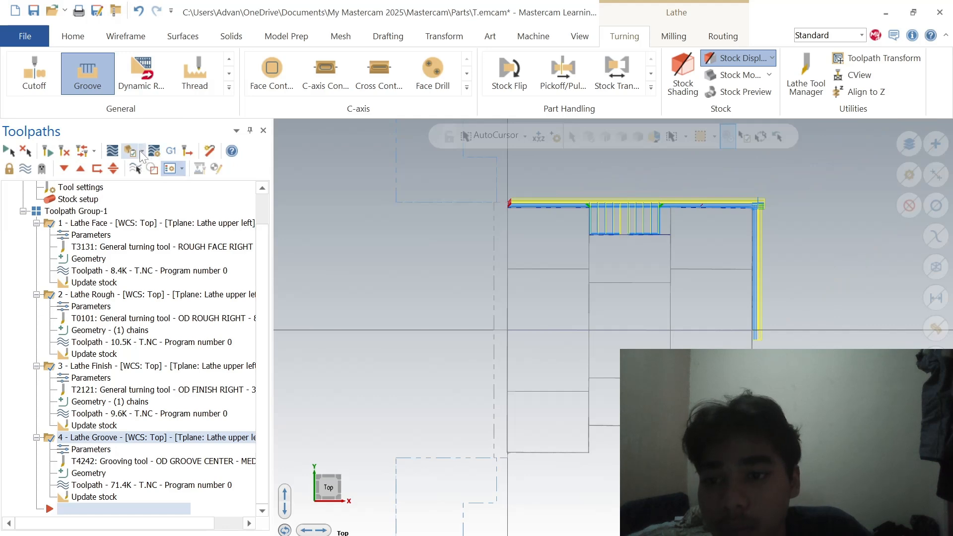
Step: Verify all lathe operations in Mastercam Simulator, viewing the chuck and stock at an angle while the machining simulation plays
left_click(139, 151)
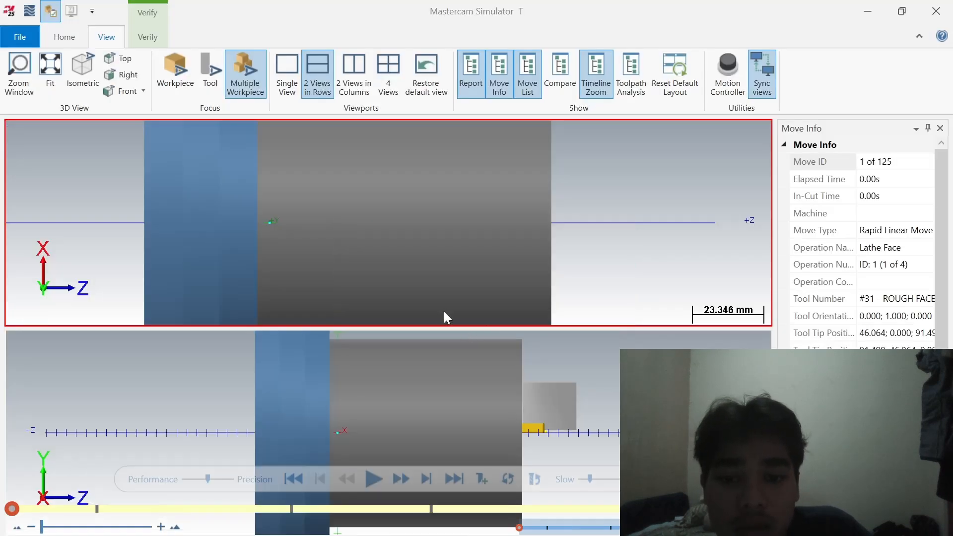
scroll(393, 245, "down", 5)
right_click(392, 245)
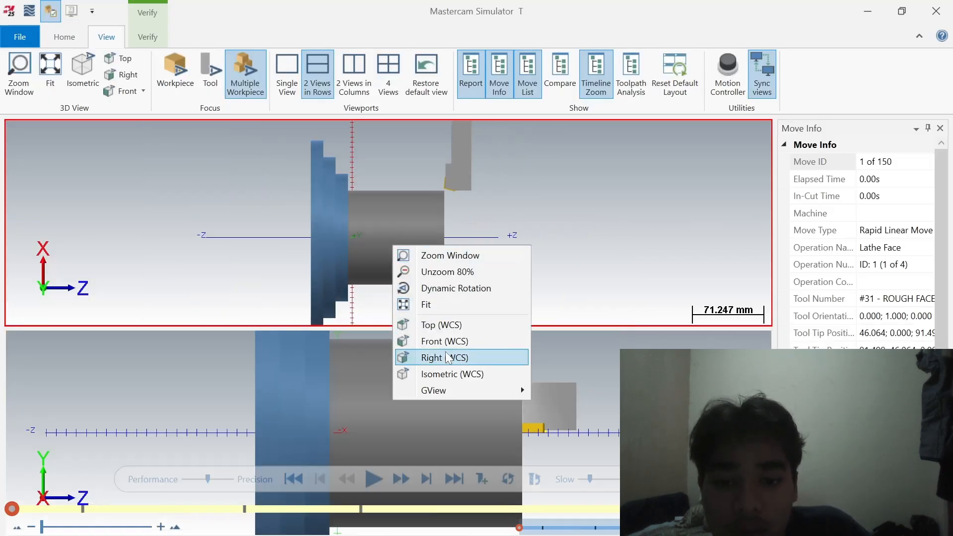
left_click(427, 357)
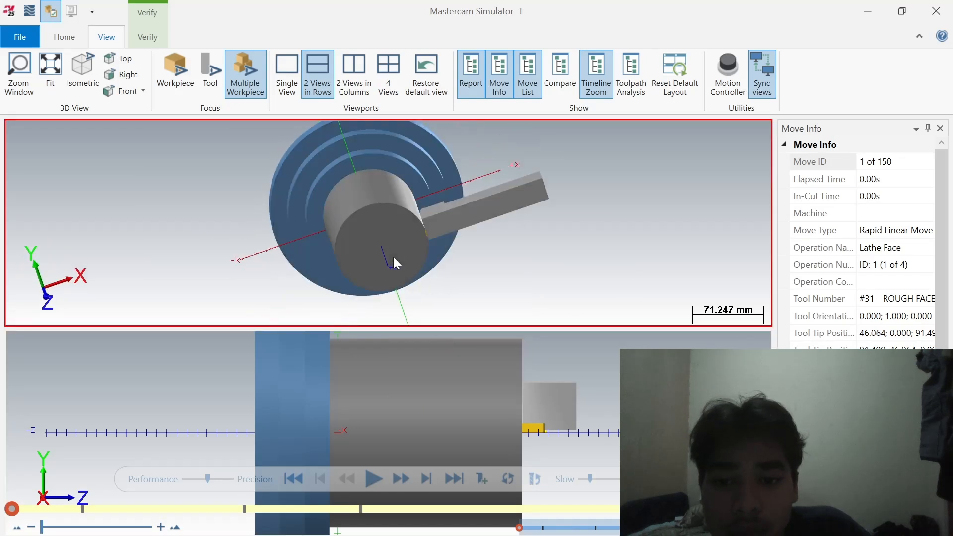
middle_click_drag(403, 251, 449, 257)
scroll(417, 402, "down", 3)
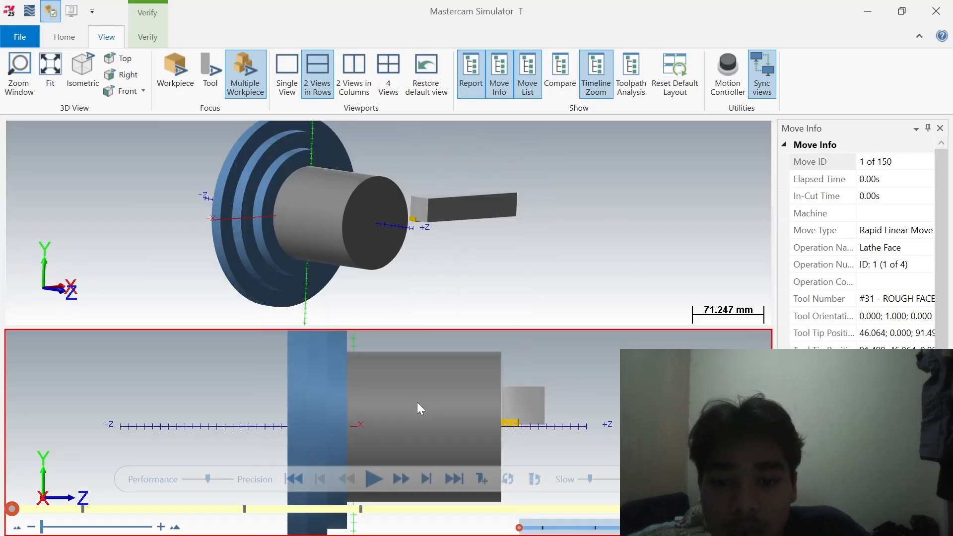
left_click(303, 129)
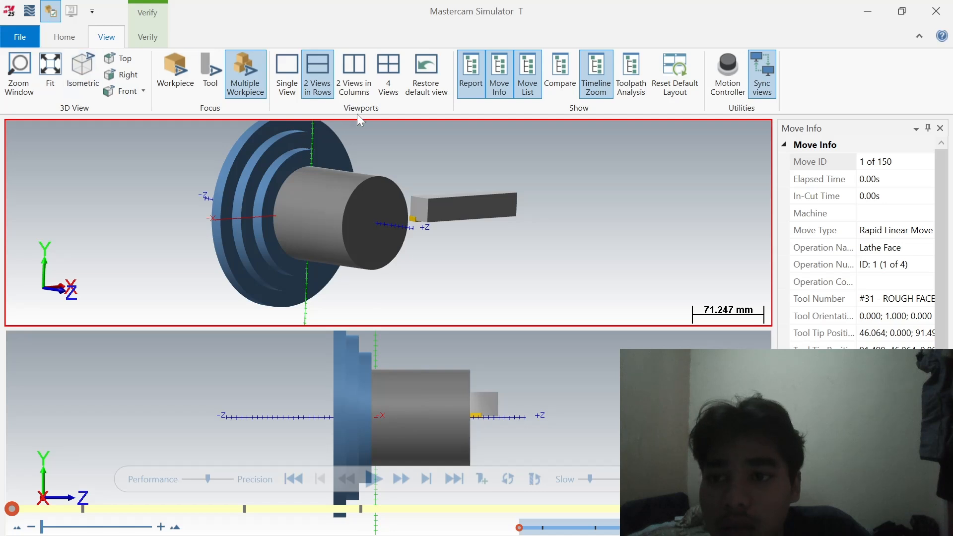
left_click(366, 481)
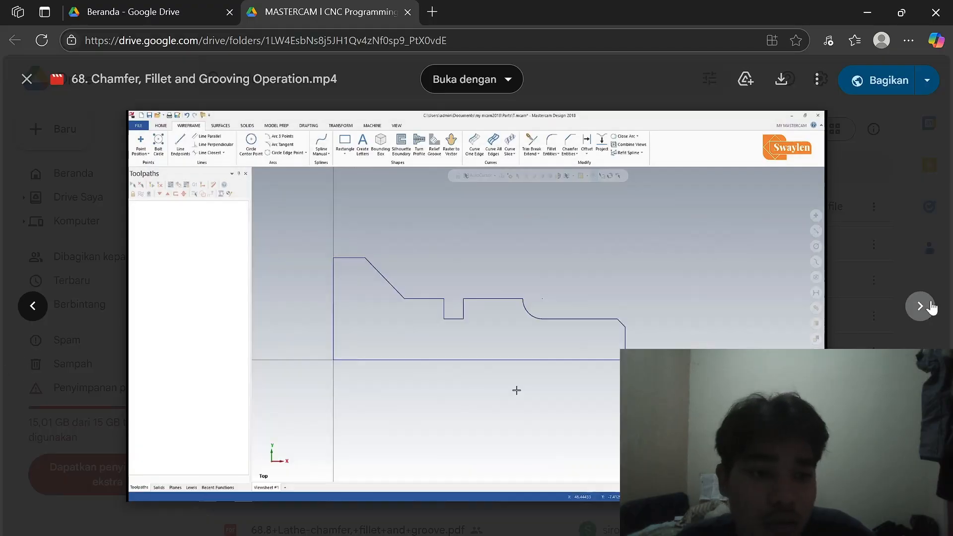
Step: Show the 68.8+Lathe-chamfer,+fillet+and+groove.pdf drawing in Google Drive, and start a new Mastercam file without saving the changes to T.emcam
left_click(920, 306)
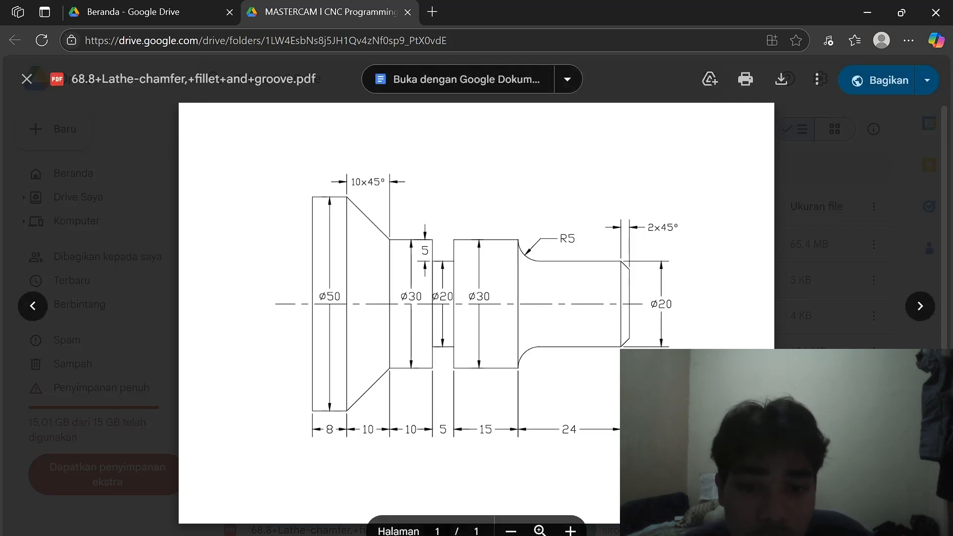
mouse_move(541, 528)
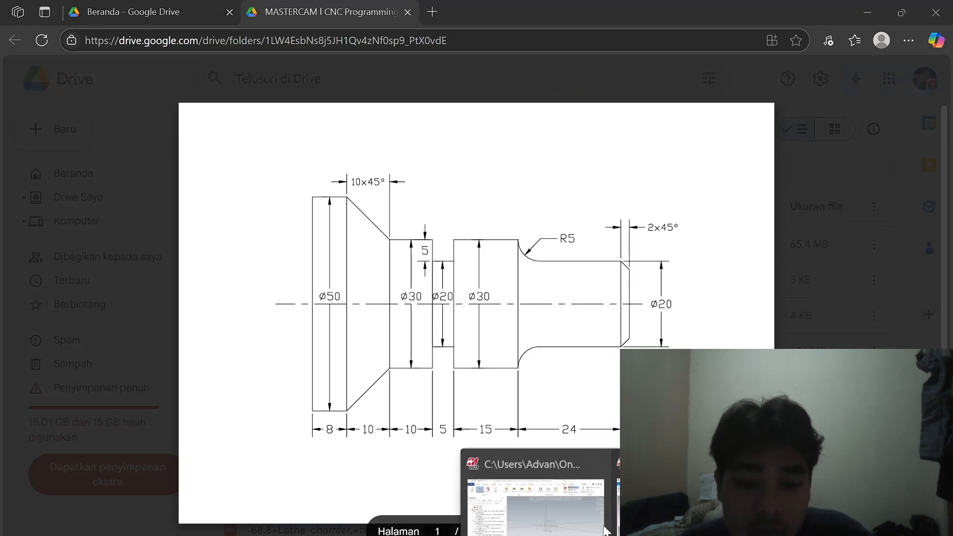
left_click(612, 487)
left_click(15, 10)
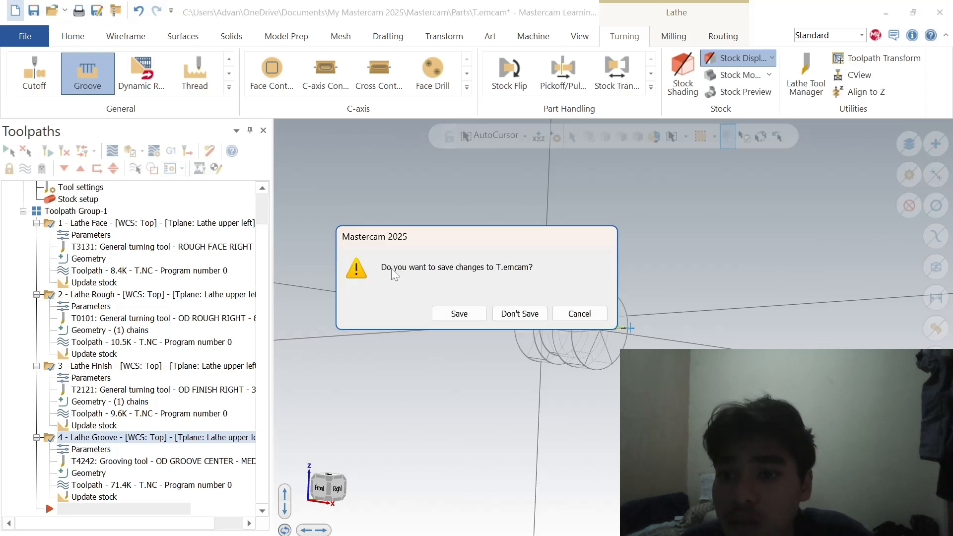
left_click(520, 314)
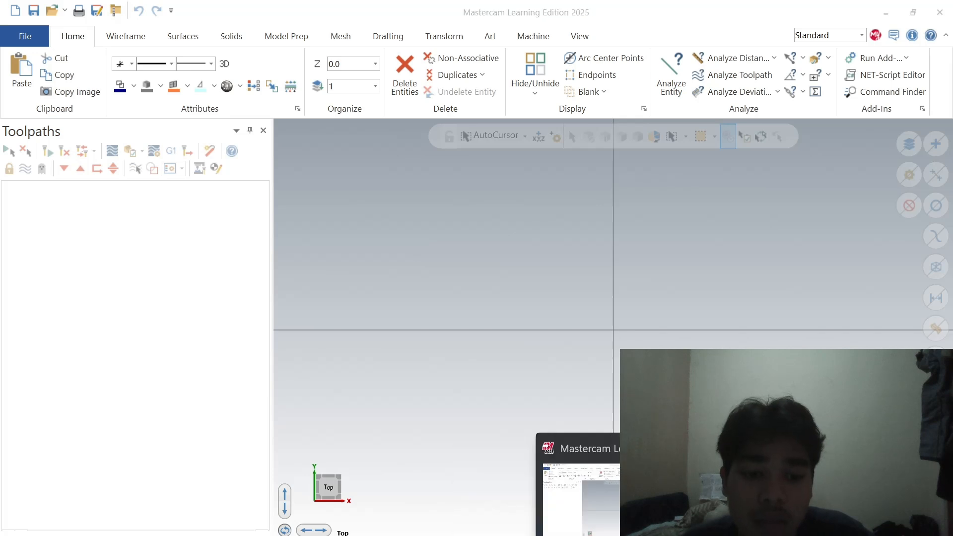
Step: Draw a 25 mm vertical line straight up from the origin with Line Endpoints
left_click(119, 35)
left_click(108, 84)
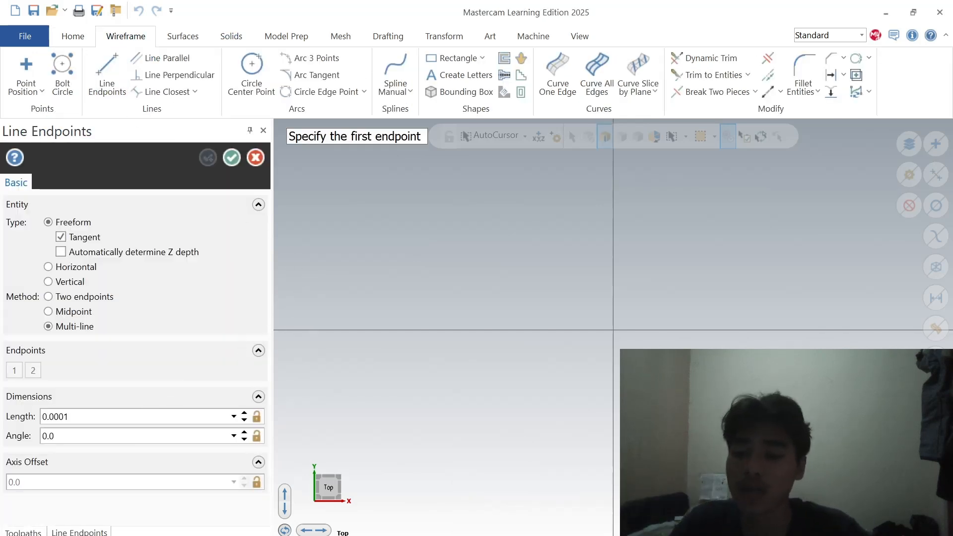
key("BackSpace")
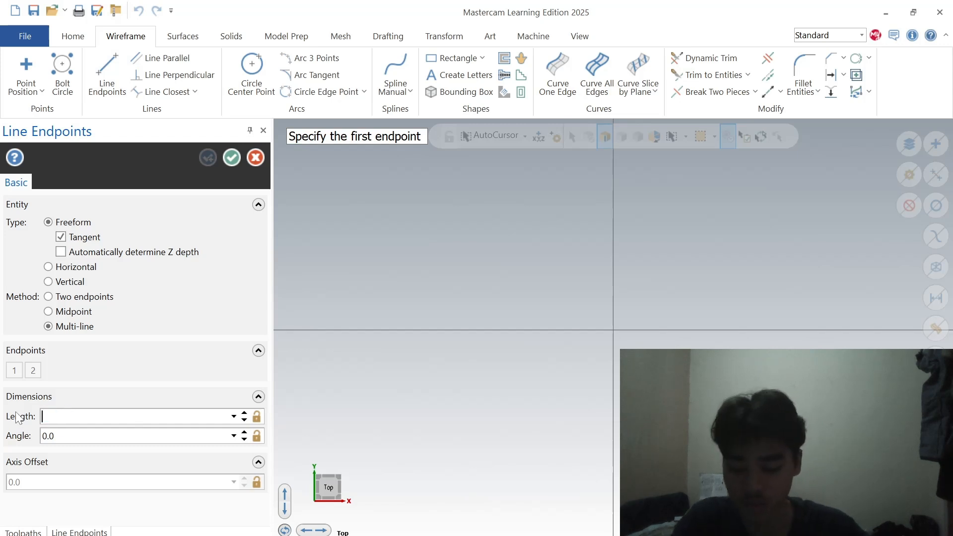
type("25.0")
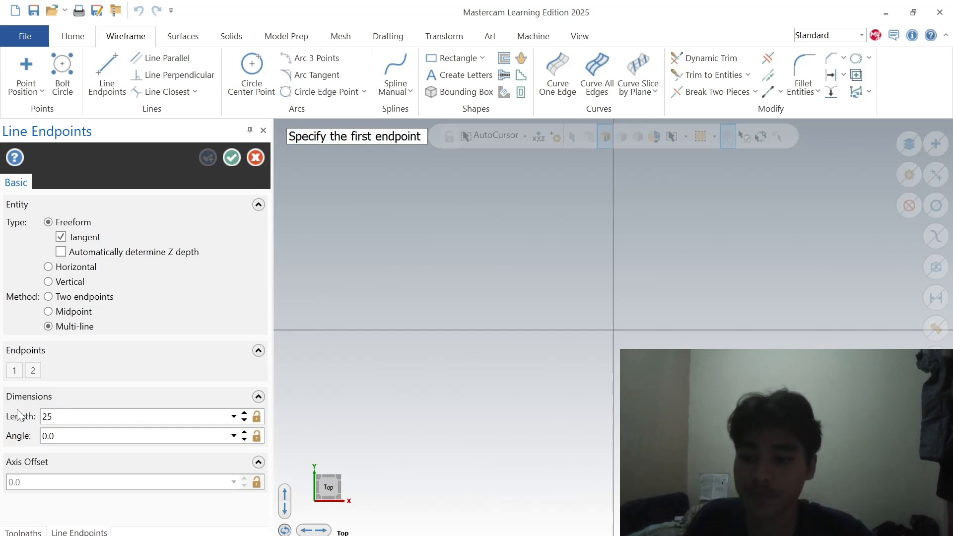
left_click(257, 416)
left_click(612, 330)
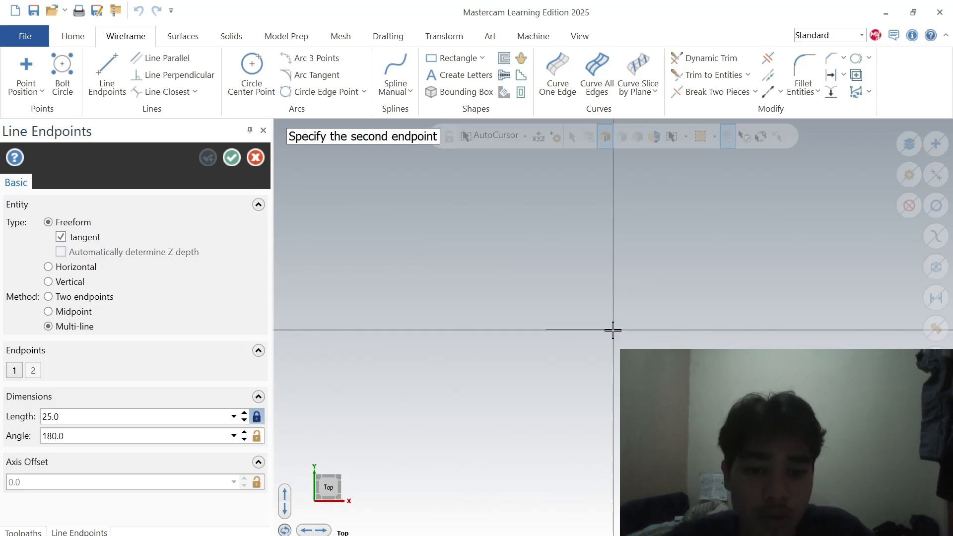
left_click(611, 290)
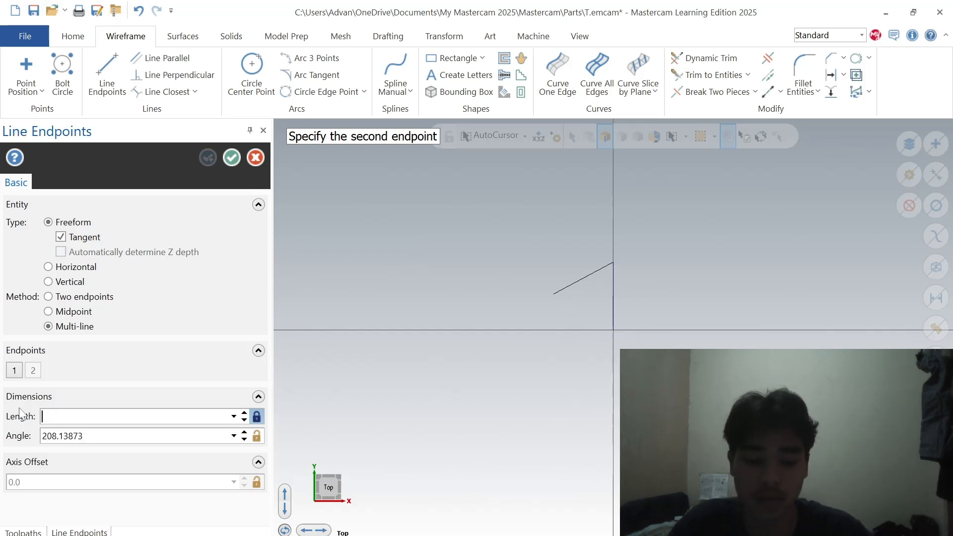
Step: Draw an 8 mm horizontal line in the +X direction from the upper end of the vertical line
type("8")
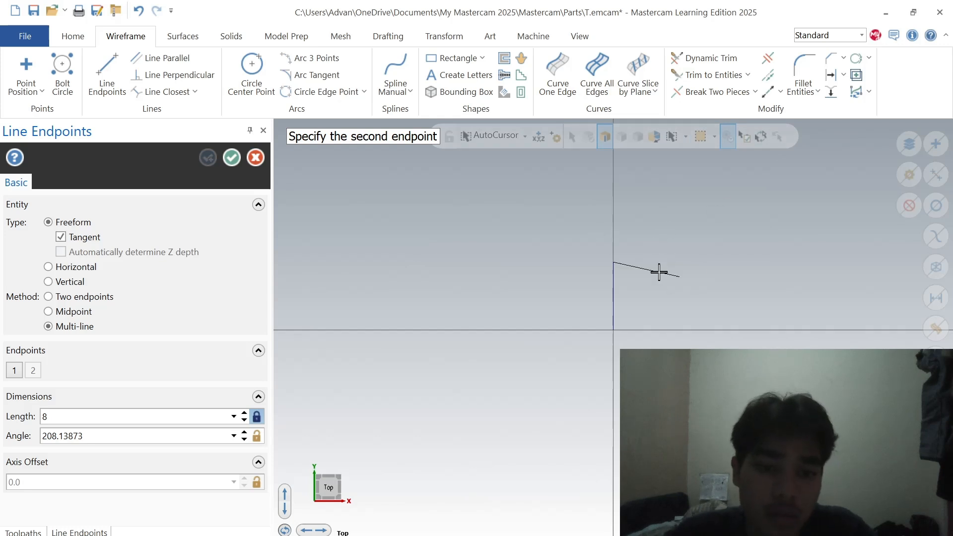
left_click(651, 265)
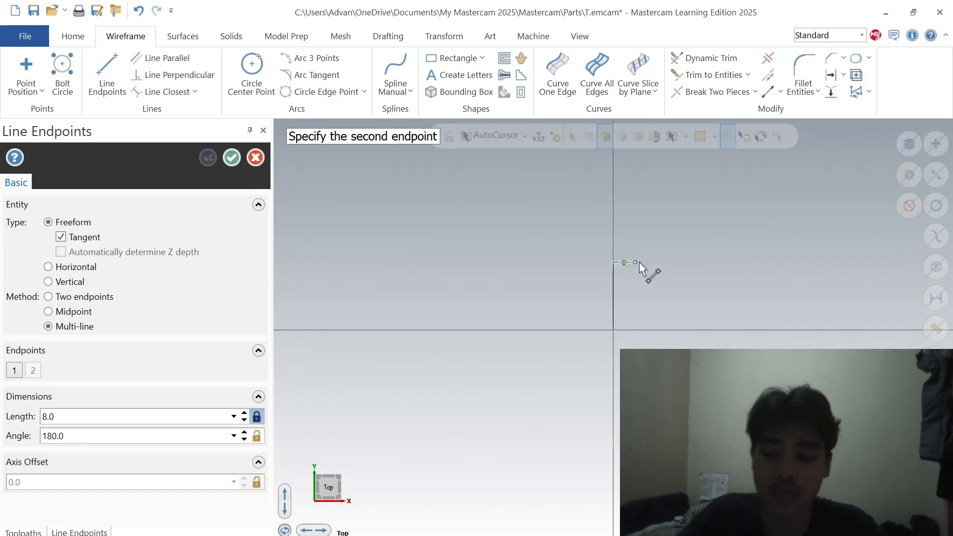
key("Escape")
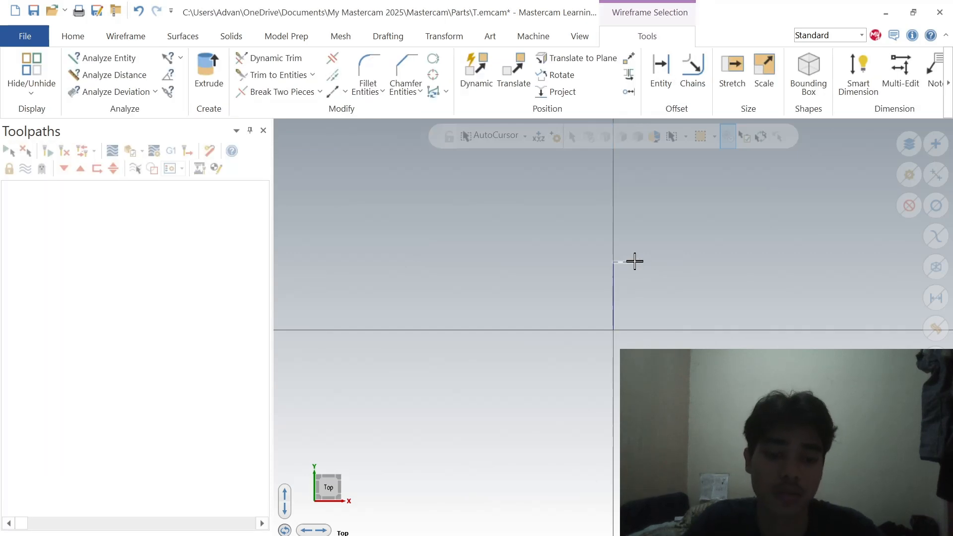
left_click(115, 76)
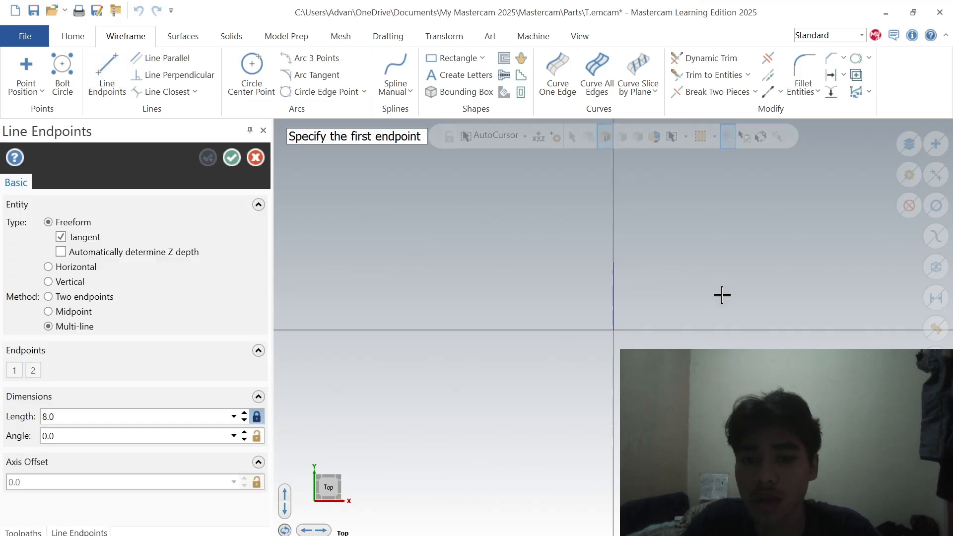
left_click(614, 263)
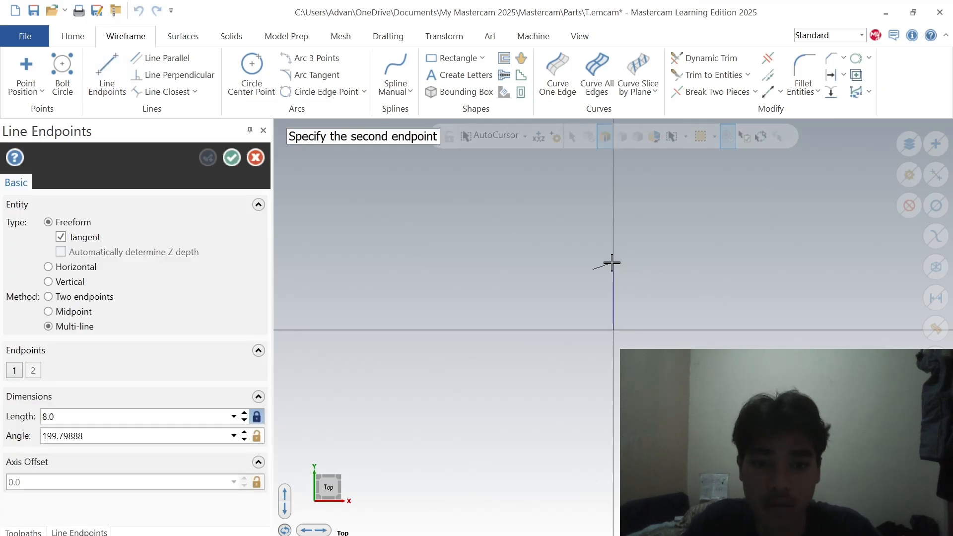
left_click(644, 264)
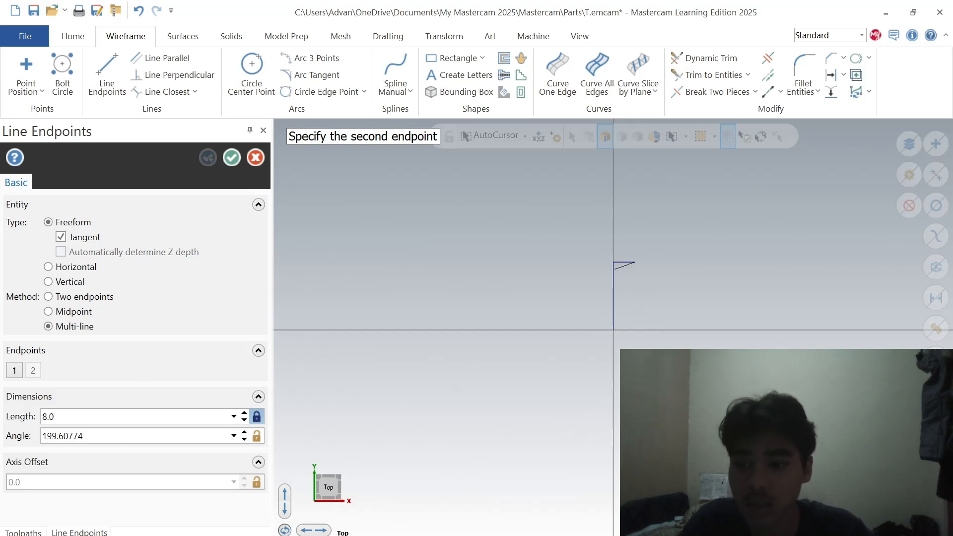
Step: Draw a 25 mm vertical line down to the centre axis from the free end of the 8 mm line
left_click(180, 417)
type("2")
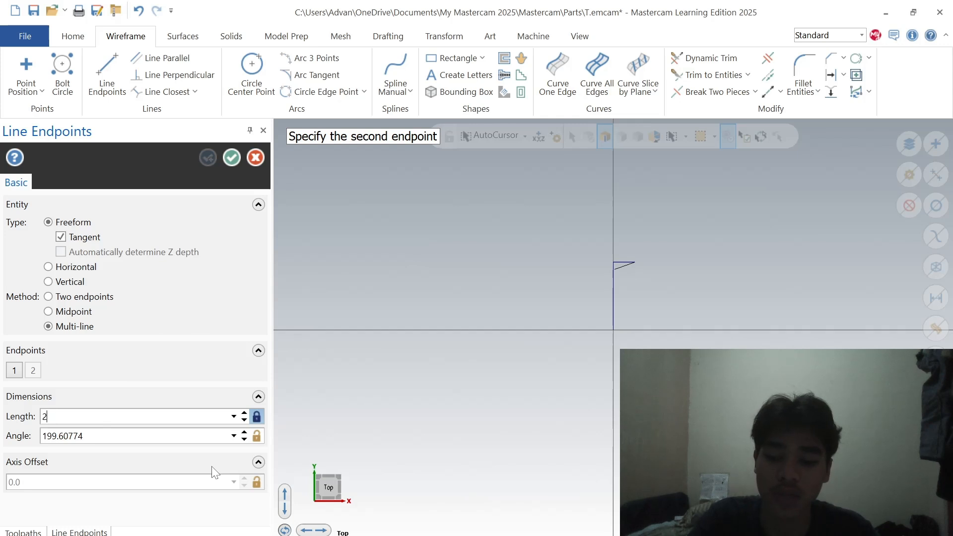
type("5")
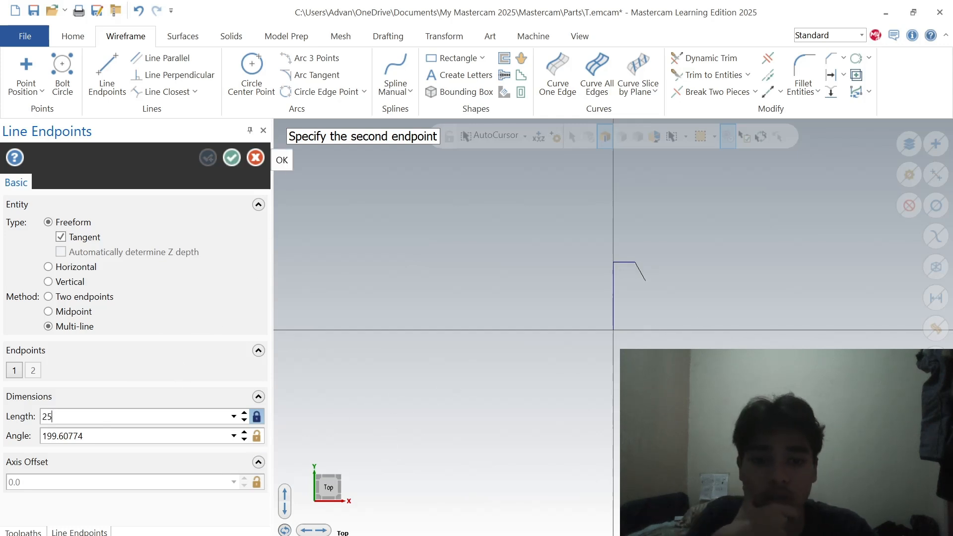
left_click(634, 343)
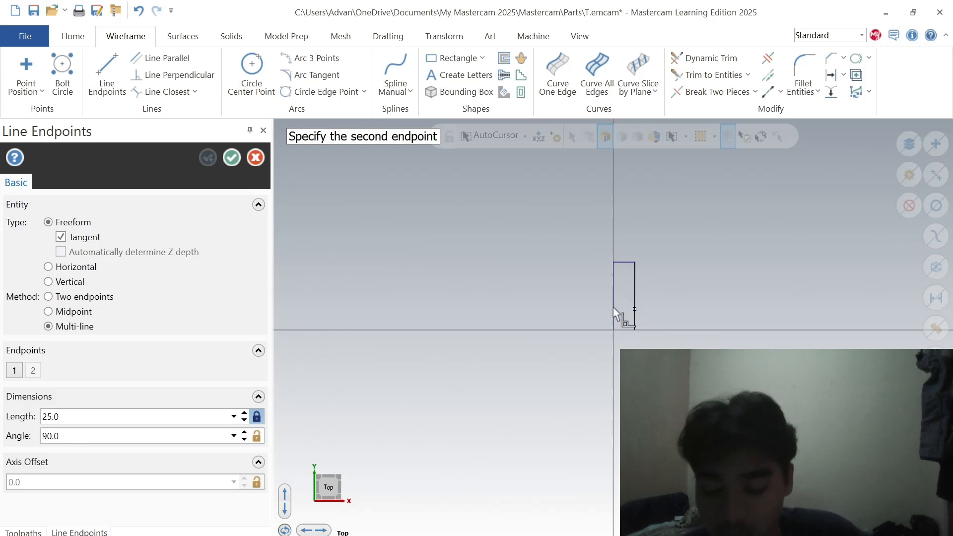
Step: Draw a 10 mm line in the +X direction along the centre axis from the lower end of the second vertical line
double_click(111, 418)
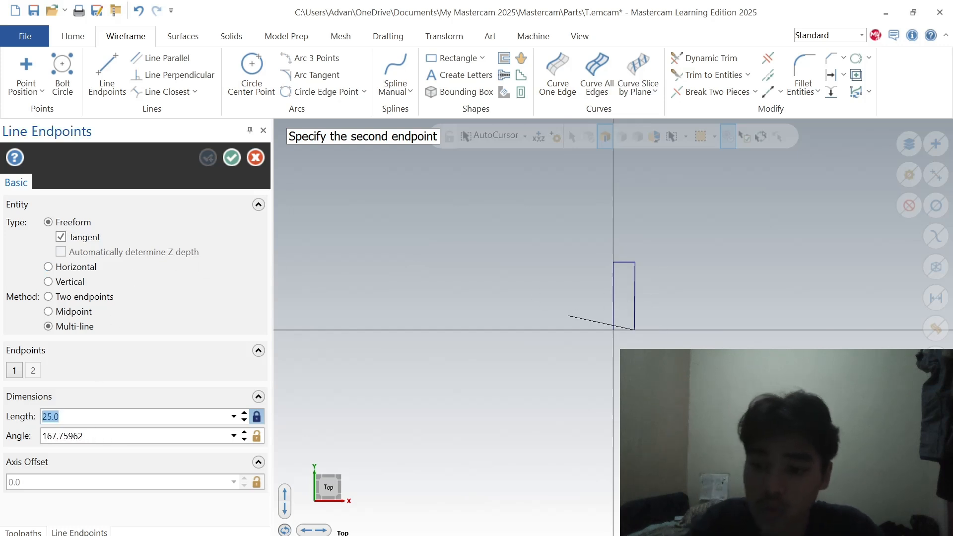
type("10")
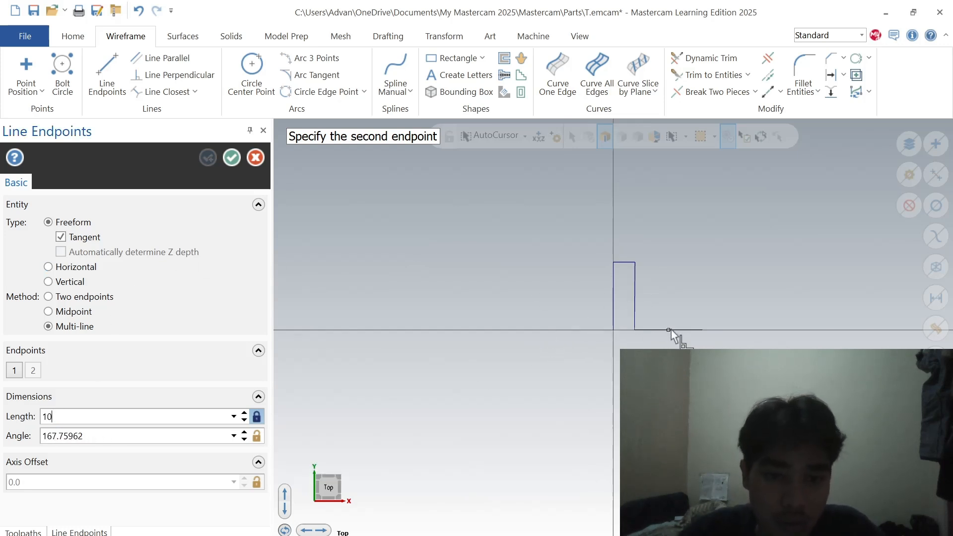
left_click(672, 329)
key("Escape")
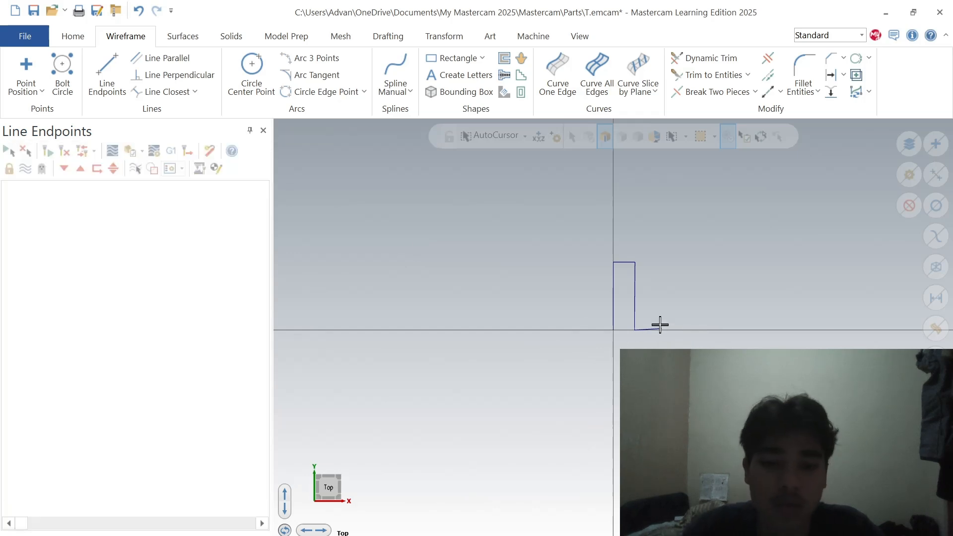
Step: Delete the slanted 10 mm line and redraw it horizontally in the +X direction along the centre axis from the second vertical line's lower end
left_click(653, 330)
key("Delete")
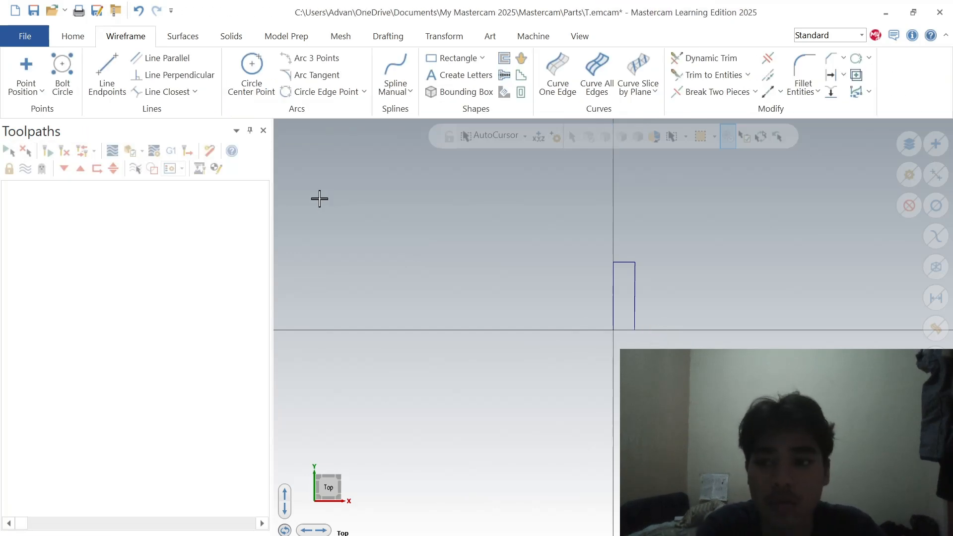
left_click(114, 72)
left_click(634, 329)
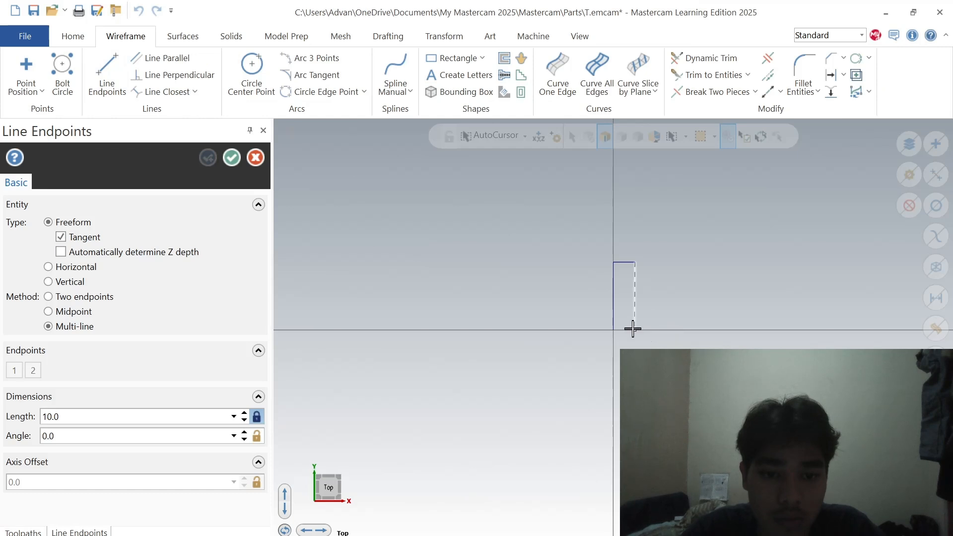
left_click(652, 334)
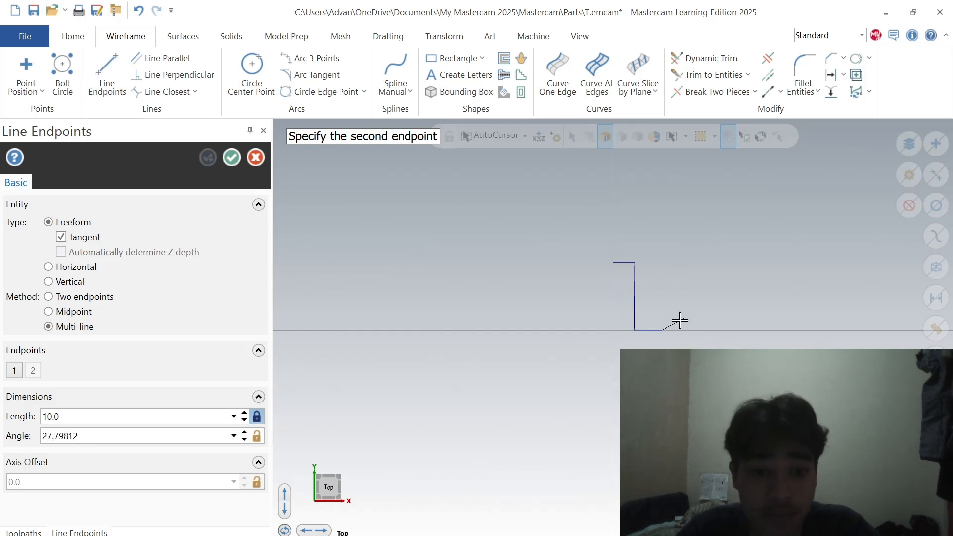
Step: Draw a 15 mm vertical line straight up from the free end of the 10 mm line on the centre axis
type("15")
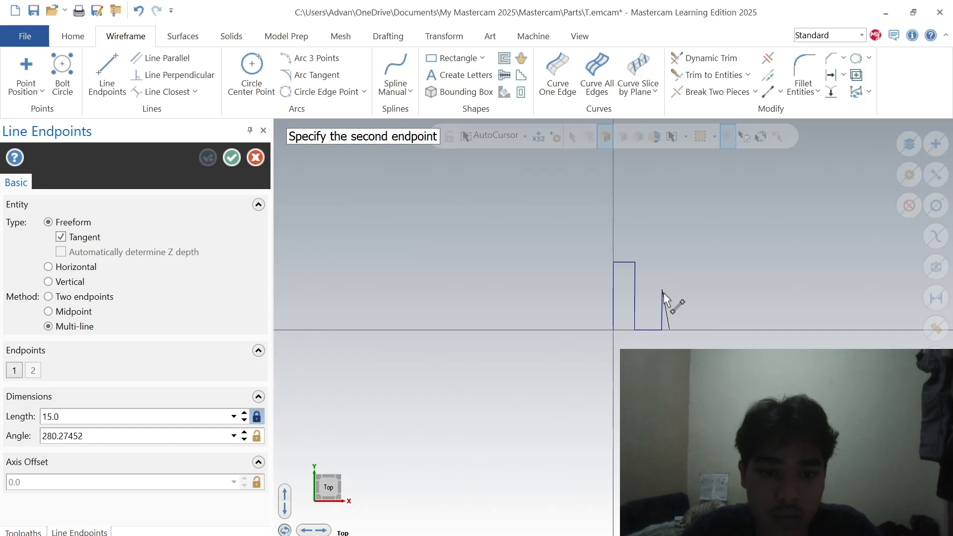
key("Escape")
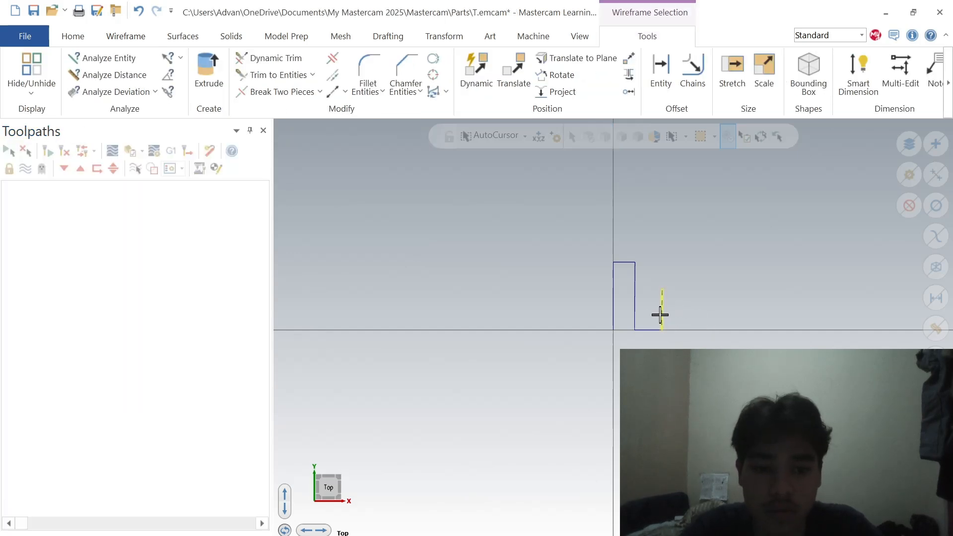
left_click(110, 79)
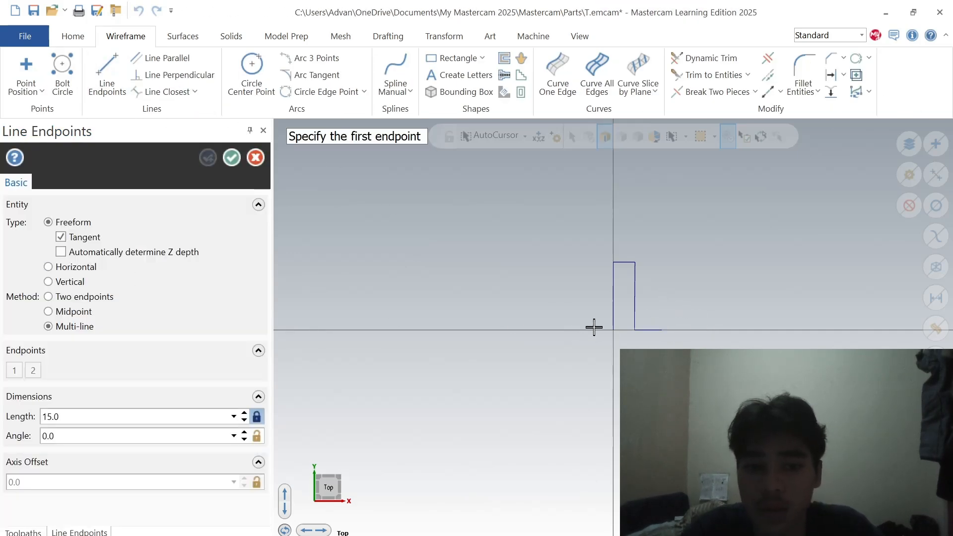
left_click(659, 329)
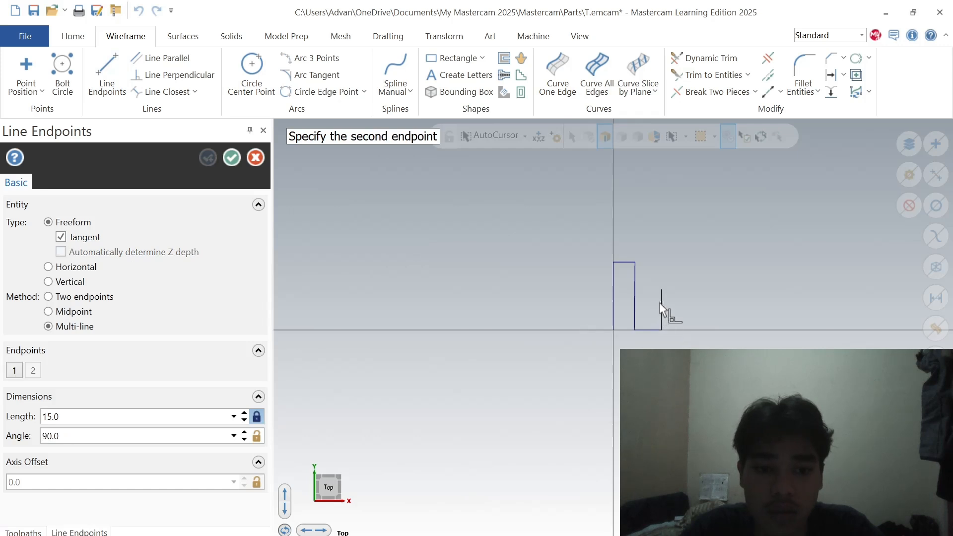
left_click(647, 320)
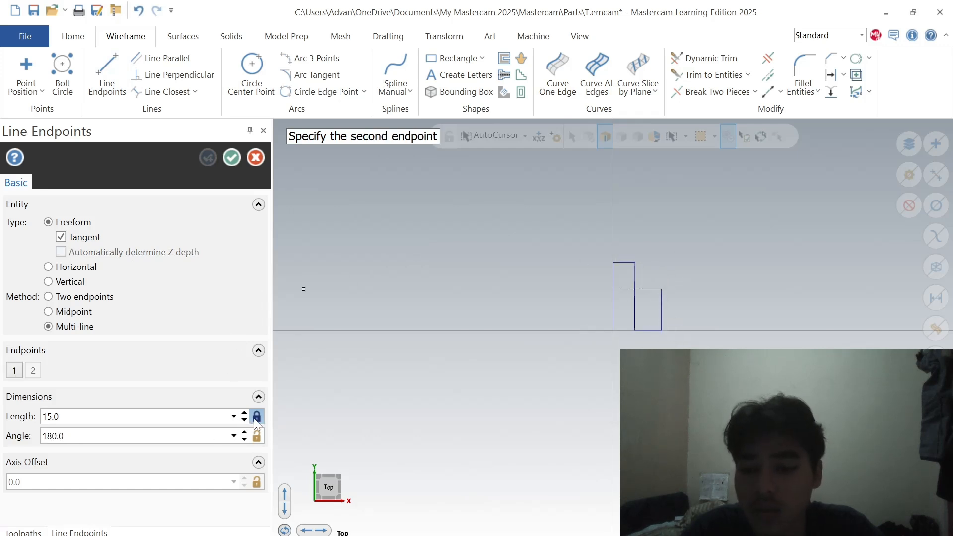
left_click(635, 264)
key("Escape")
key("Escape")
left_click(585, 208)
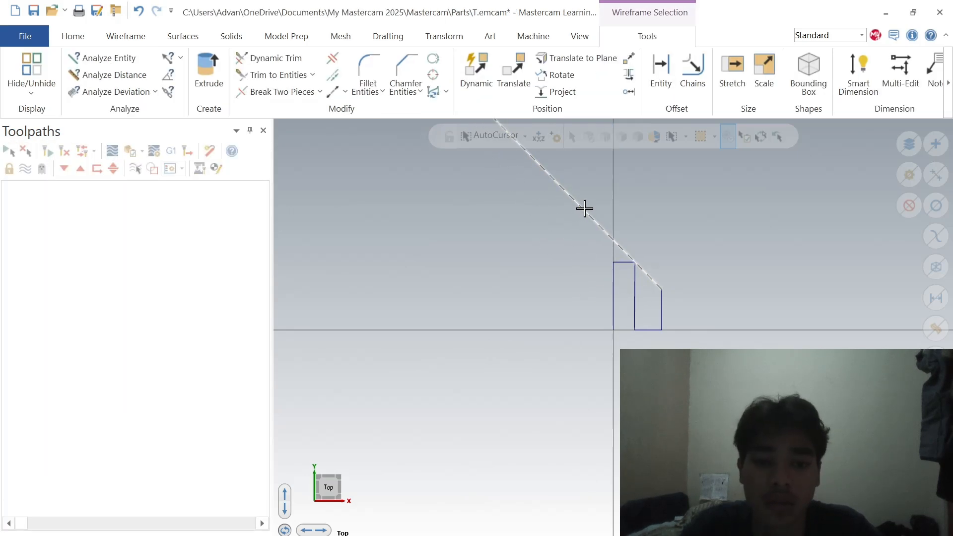
key("Delete")
Step: Draw the sloped chamfer line from the upper end of the 15 mm vertical line to the free end of the 8 mm line
left_click(107, 72)
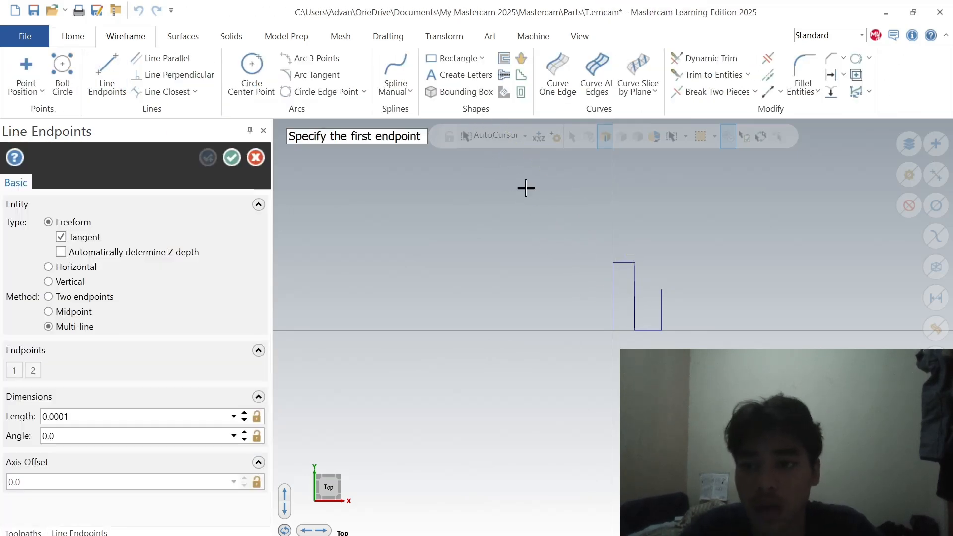
left_click(661, 290)
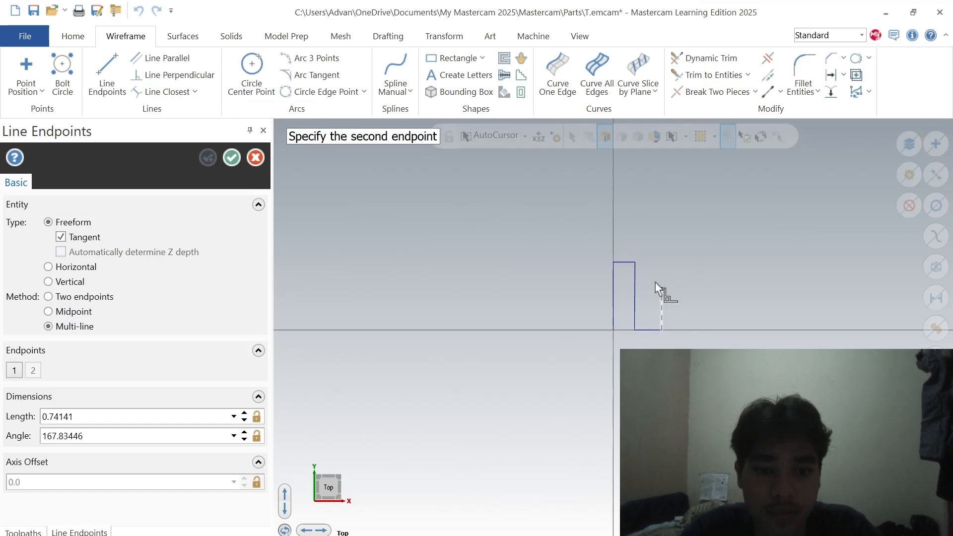
left_click(634, 263)
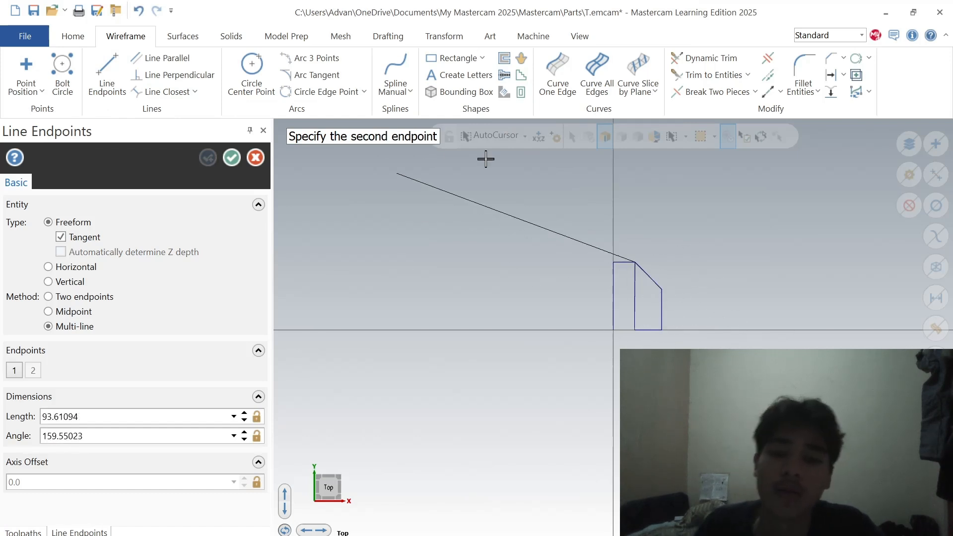
left_click(237, 156)
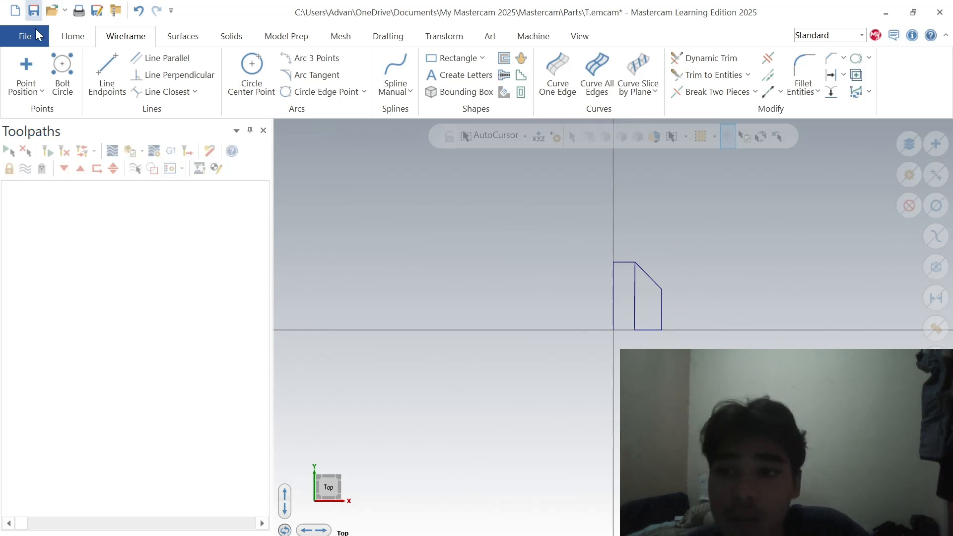
Step: Draw a 10 mm horizontal line in the +X direction from the upper end of the 15 mm vertical line
left_click(107, 74)
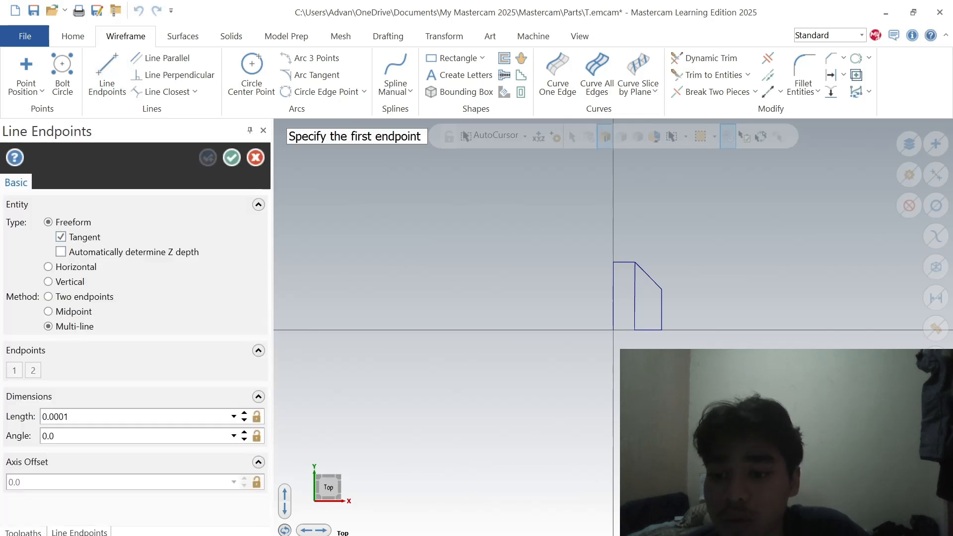
left_click(139, 416)
type("10")
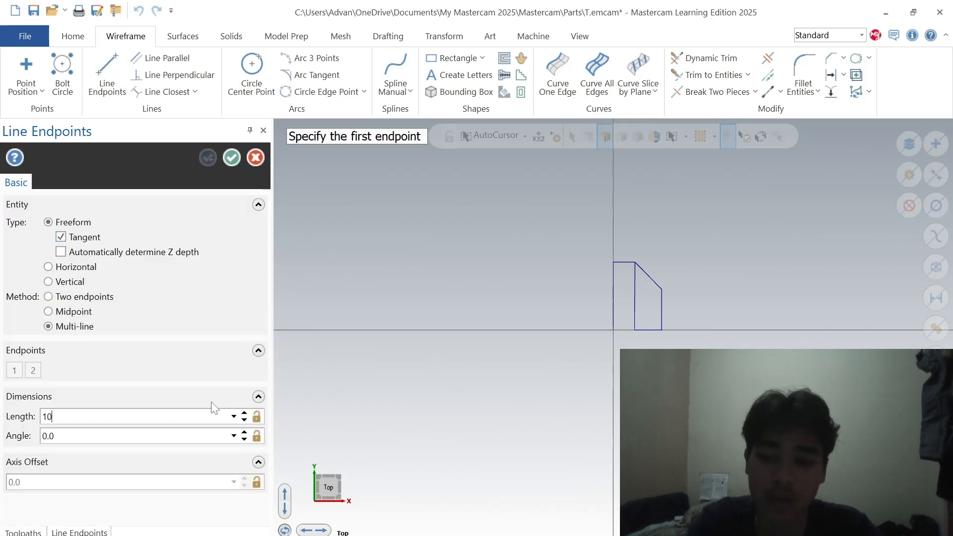
key("Return")
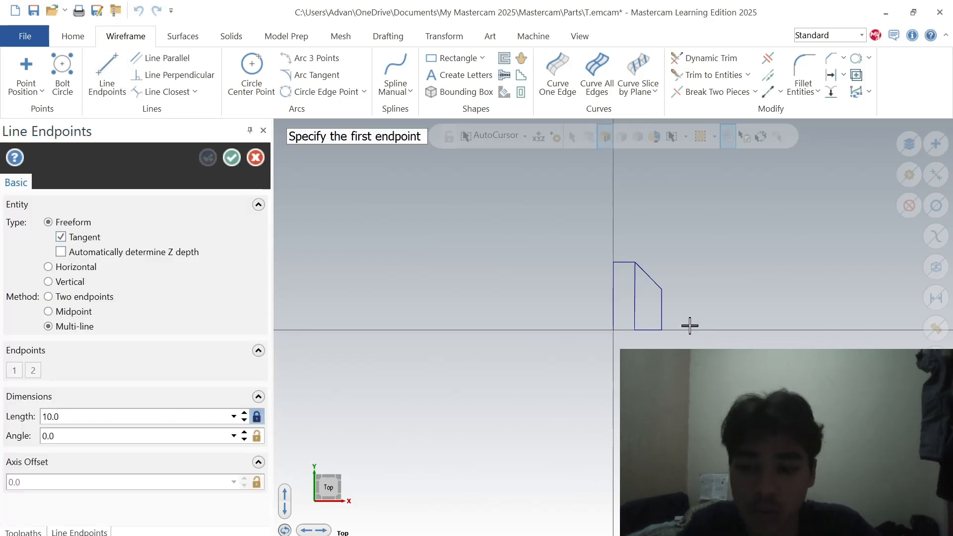
left_click(662, 290)
left_click(698, 305)
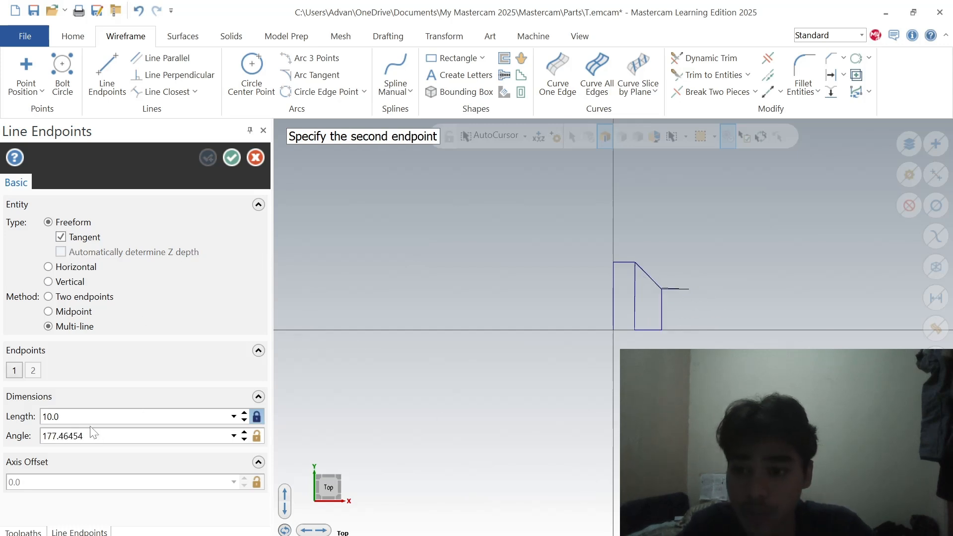
Step: Check the PDF drawing and draw the groove at the upper 10 mm line's free end with 5 mm lines down, in +X and up, replacing the misangled first line
type("5")
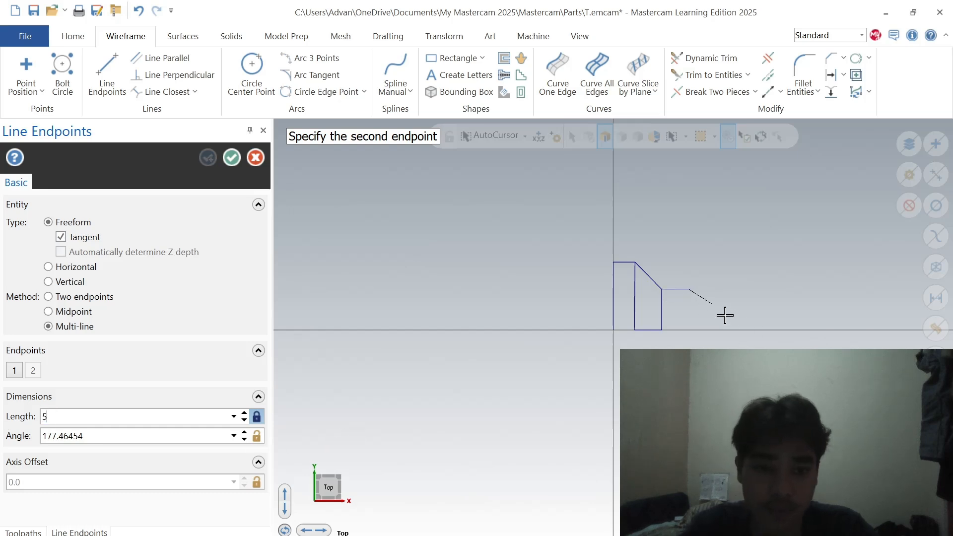
key("Escape")
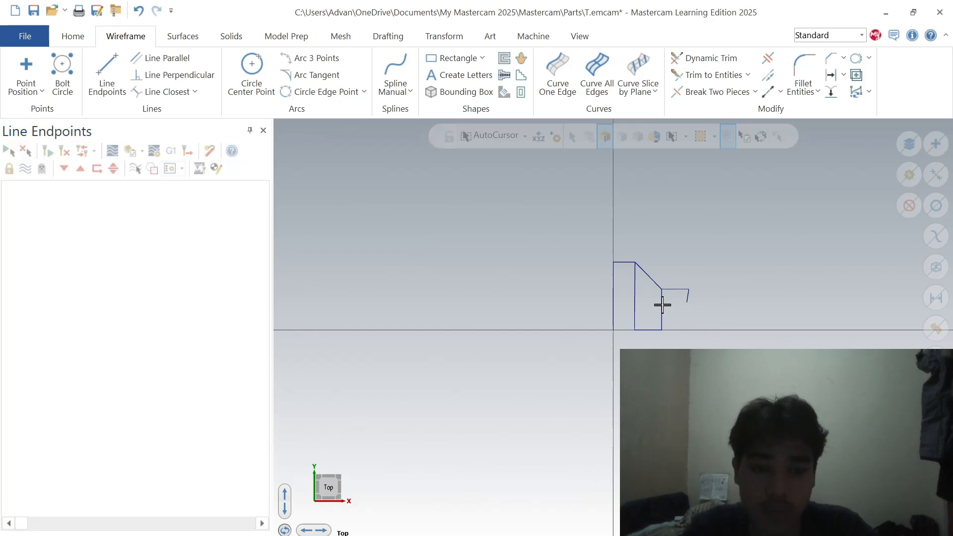
left_click(686, 302)
key("Delete")
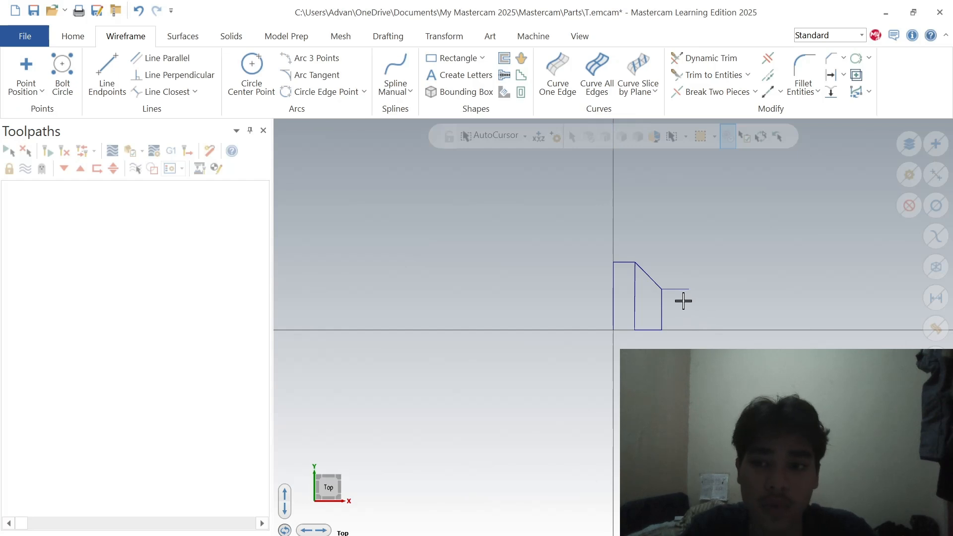
left_click(94, 64)
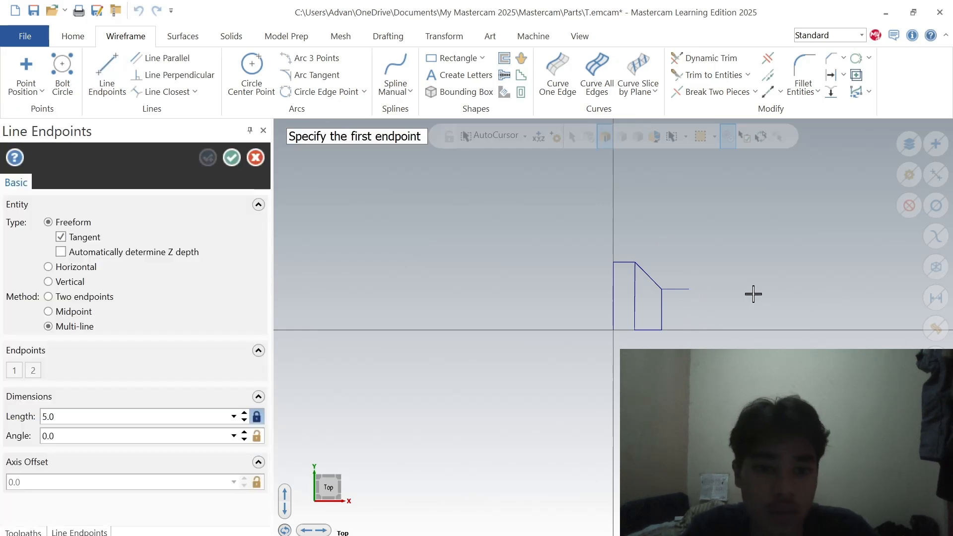
left_click(689, 288)
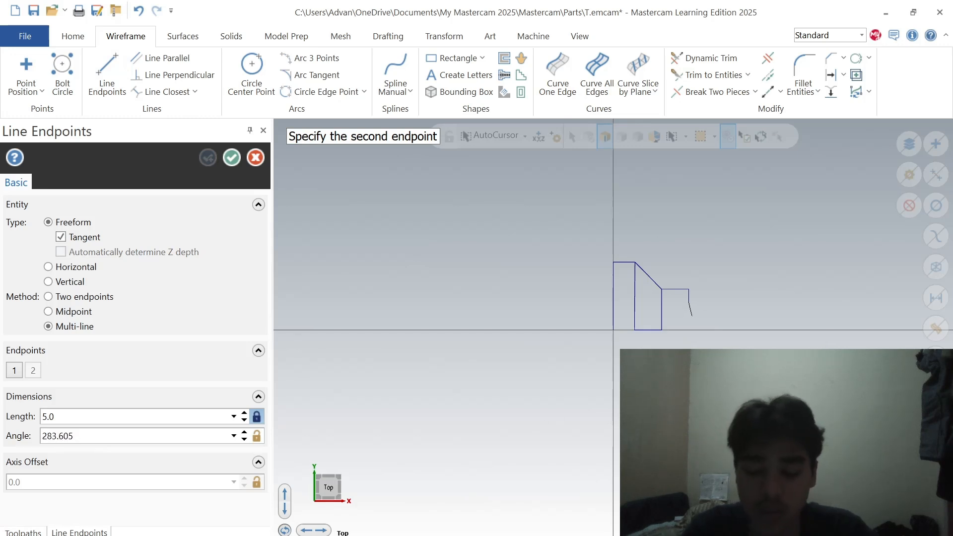
key("alt+Tab")
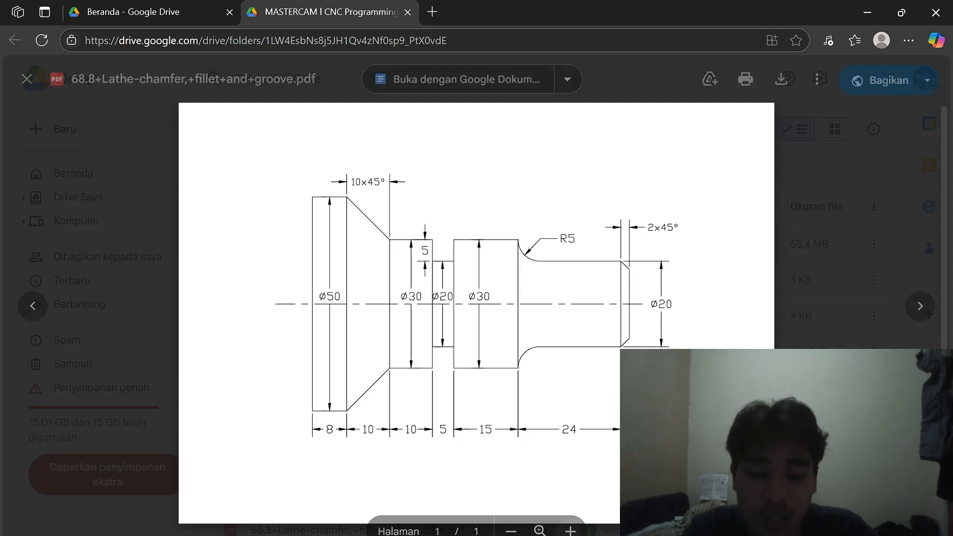
key("alt+Tab")
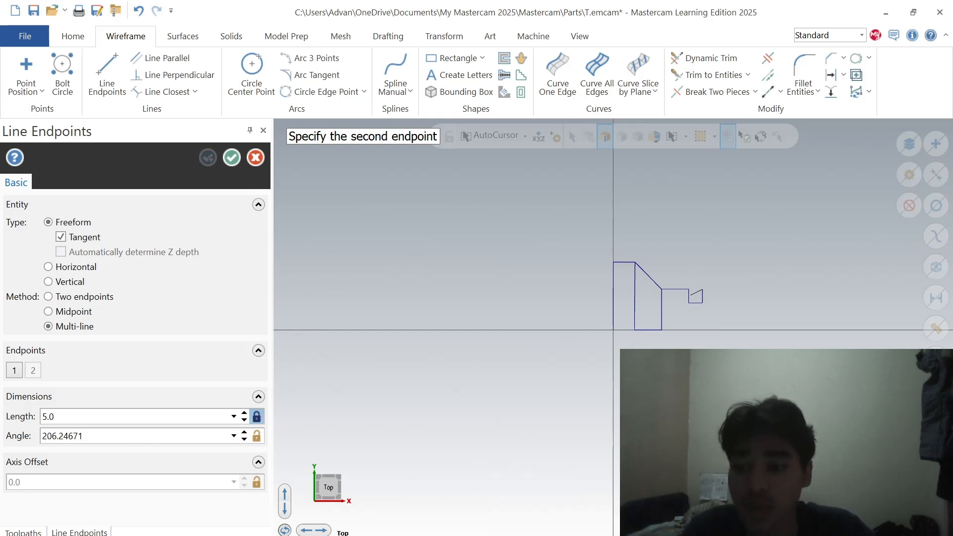
Step: Draw a 15 mm horizontal line in the +X direction from the upper end of the groove's far wall, replacing the slanted first attempt
left_click(39, 418)
type("15")
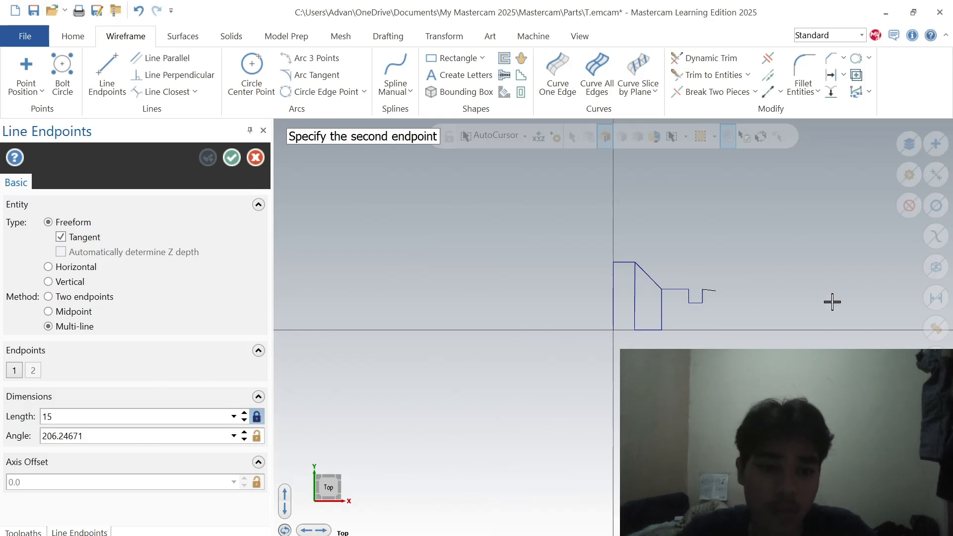
key("Return")
left_click(732, 294)
key("Escape")
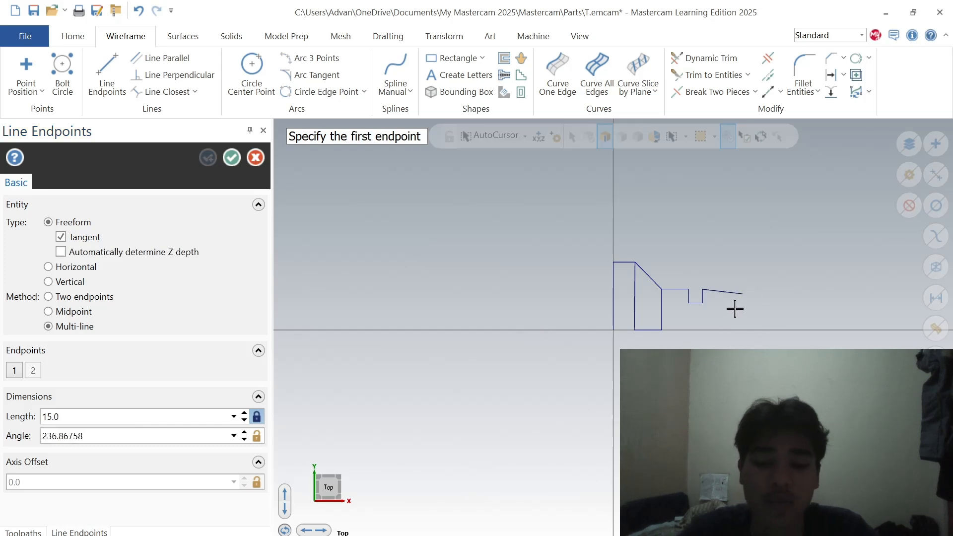
key("Escape")
left_click(729, 293)
key("Delete")
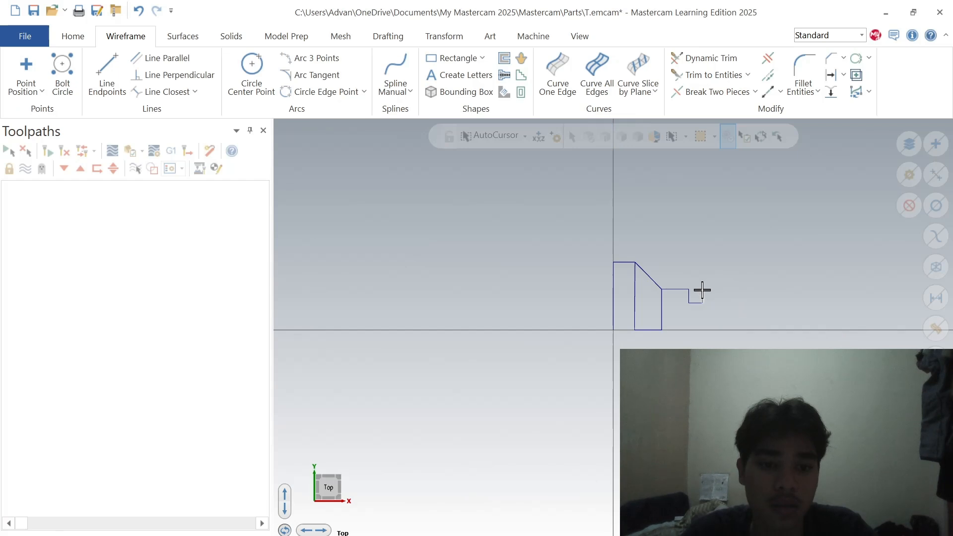
left_click(118, 75)
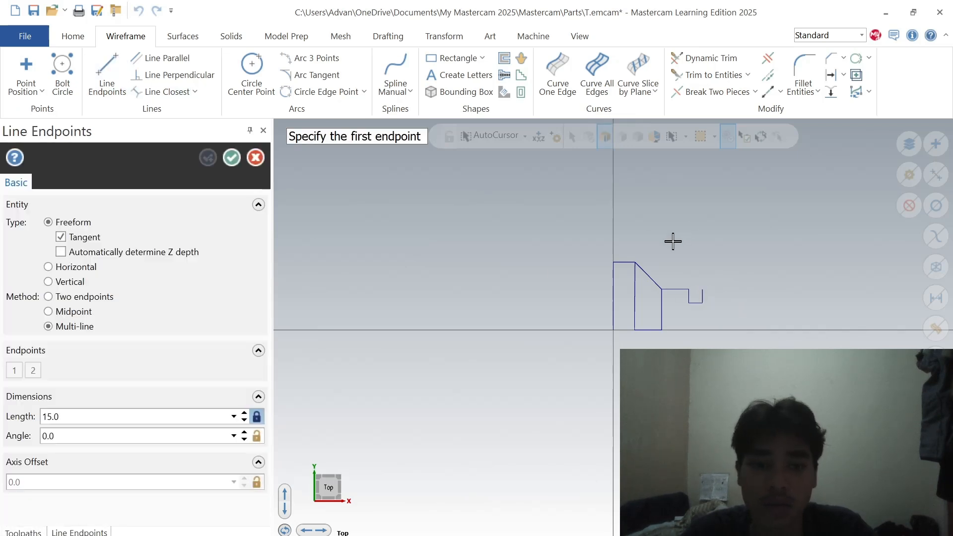
left_click(706, 292)
left_click(767, 290)
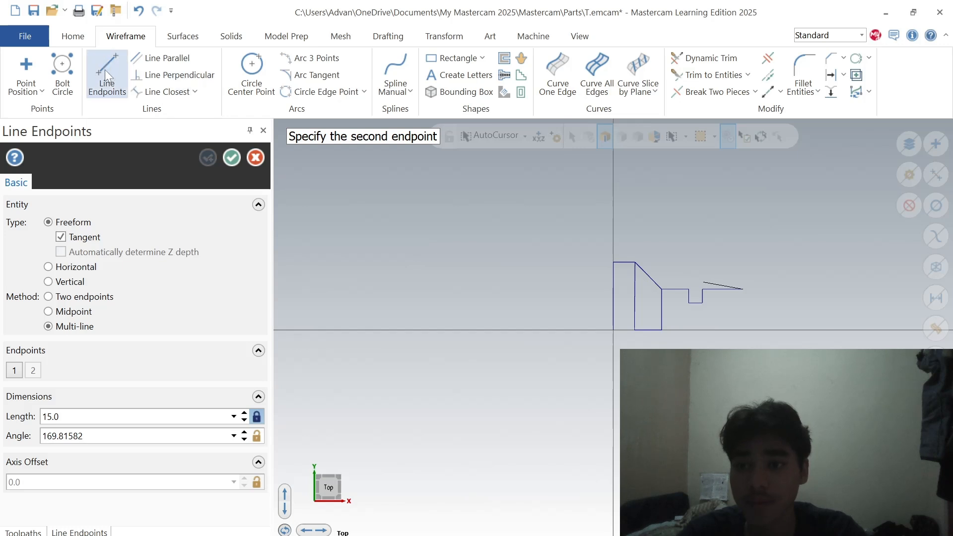
Step: Draw a 5 mm vertical line straight down from the free end of the 15 mm horizontal line
left_click(79, 415)
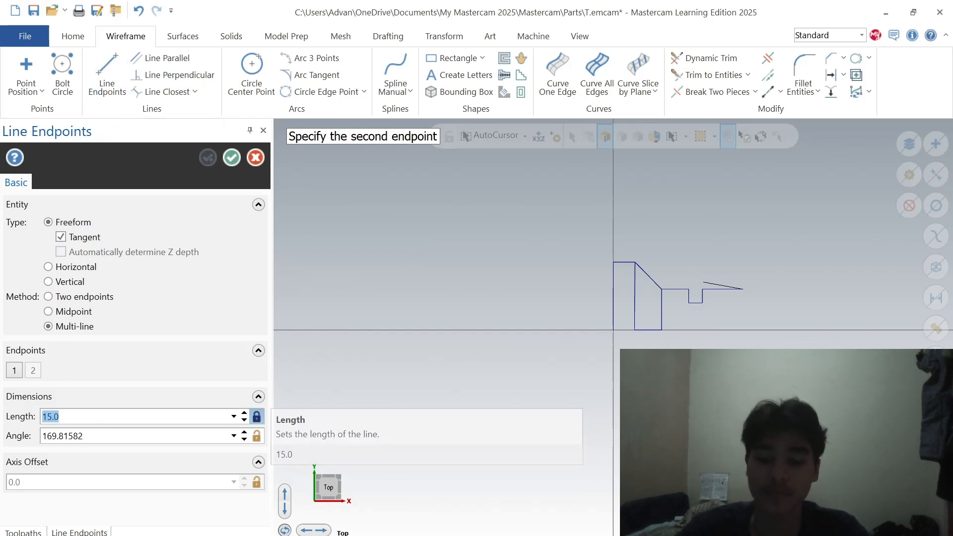
type("5")
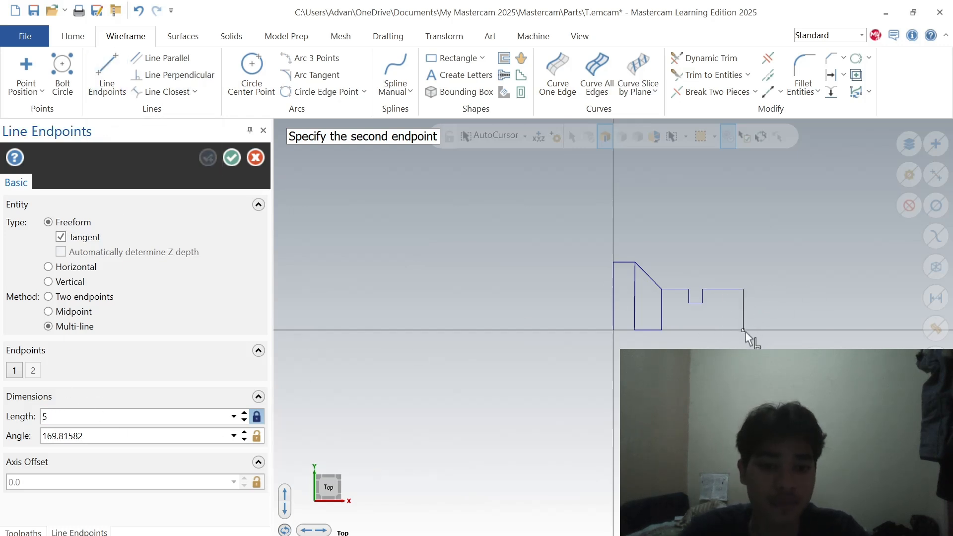
key("Escape")
key("Escape")
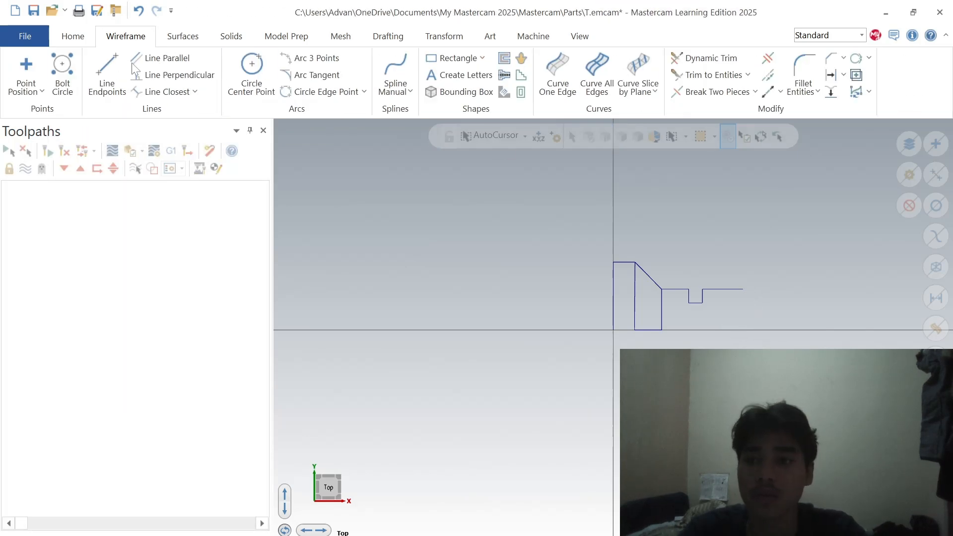
left_click(95, 59)
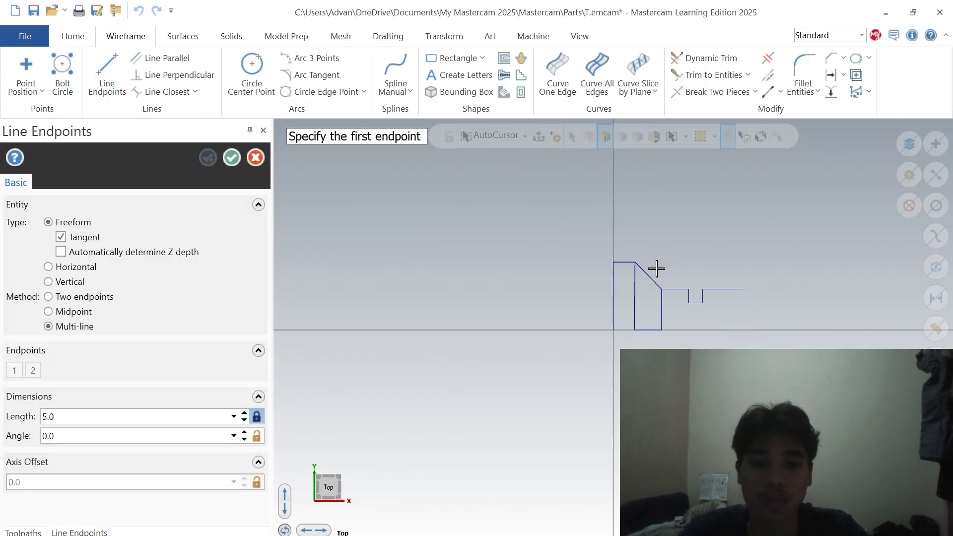
left_click(745, 289)
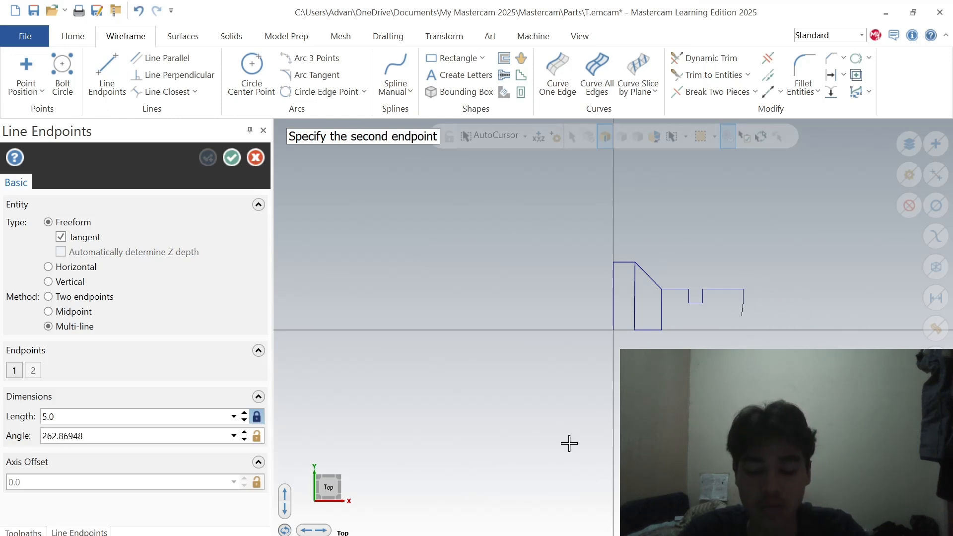
Step: Draw a 26 mm horizontal line in the +X direction from the lower end of the 5 mm step line, replacing the slanted first attempt
type("26")
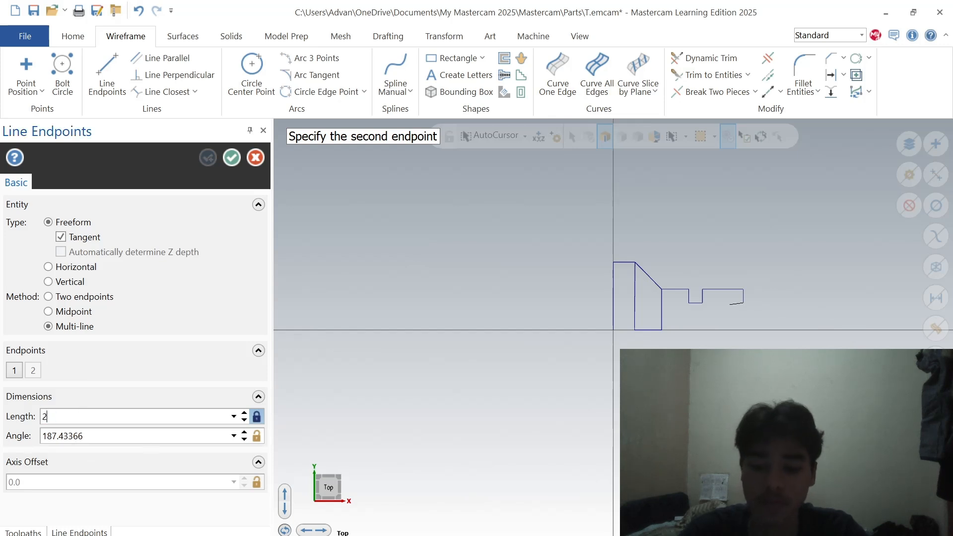
left_click(812, 305)
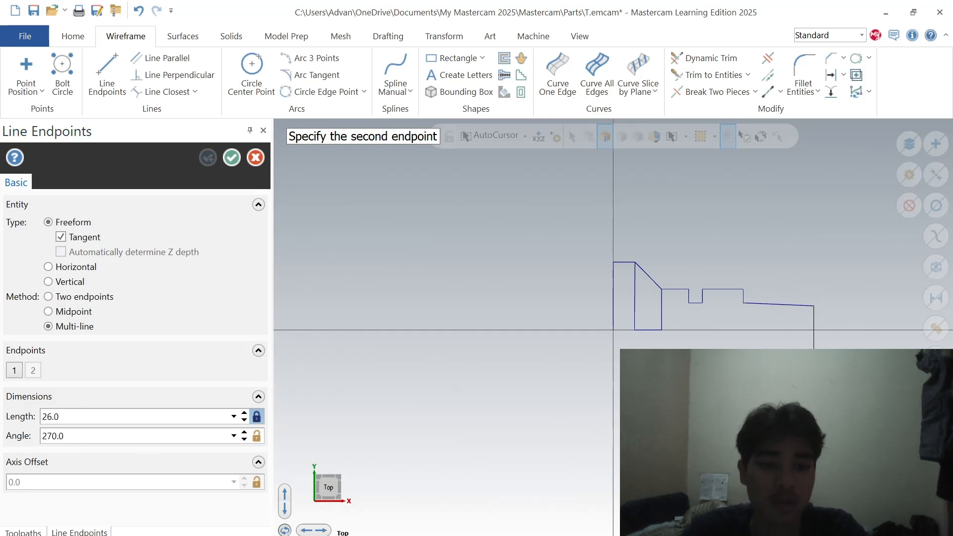
key("Escape")
left_click(783, 305)
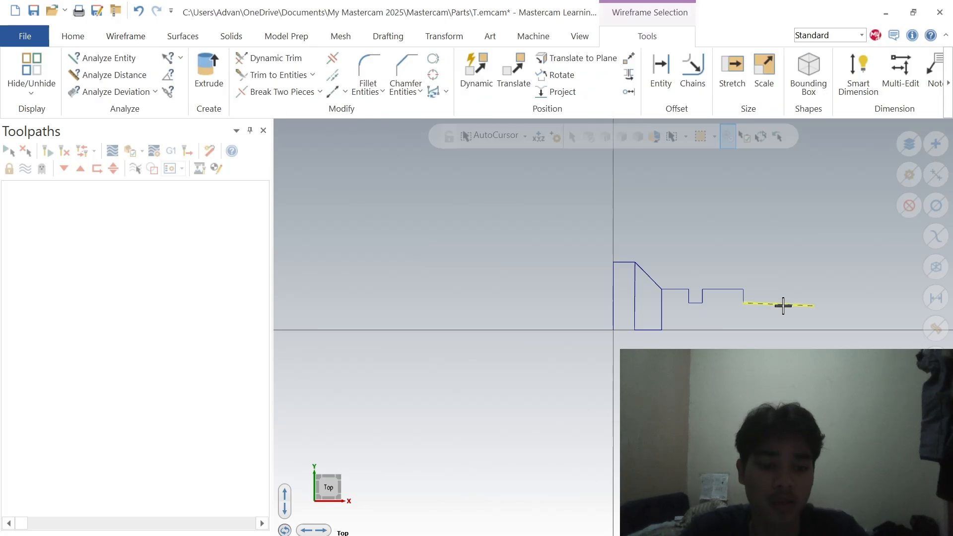
key("Delete")
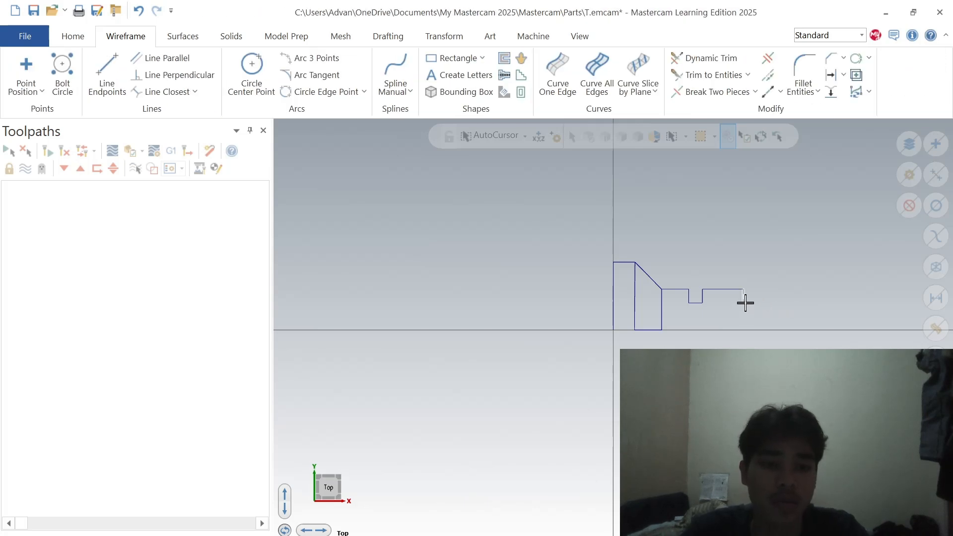
left_click(102, 72)
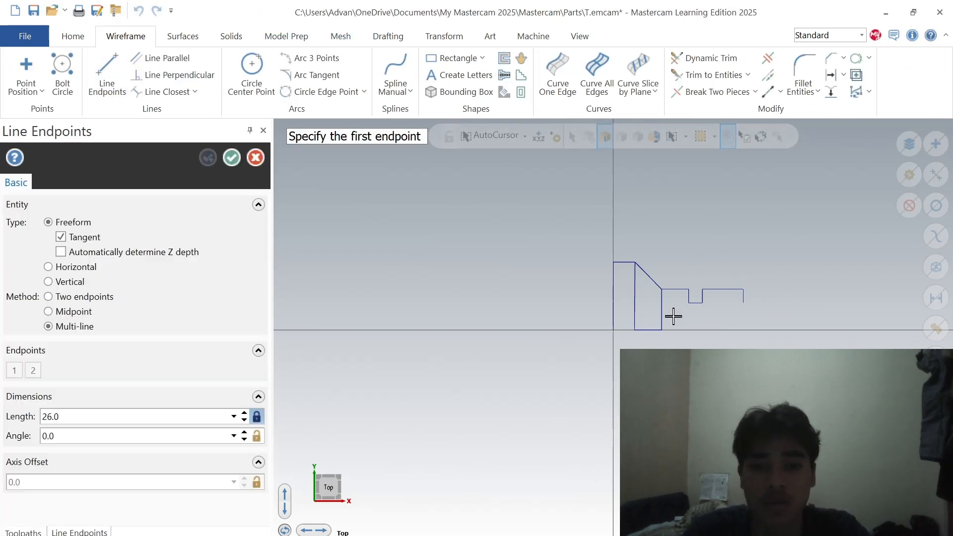
left_click(744, 302)
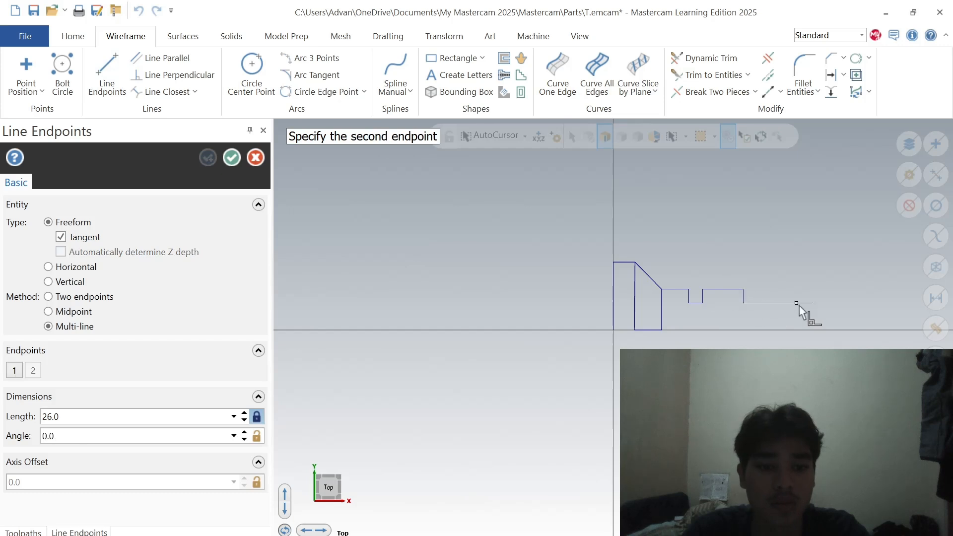
left_click(806, 305)
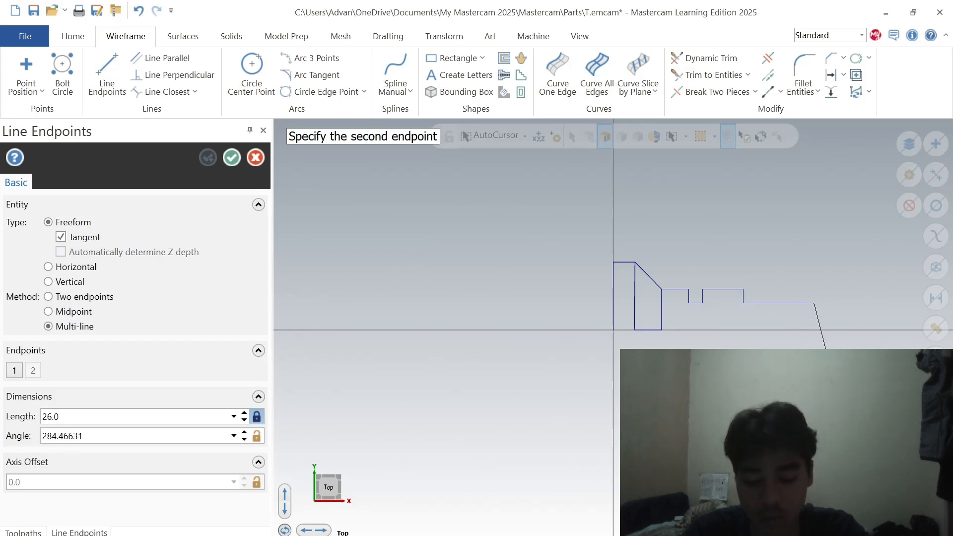
Step: Draw a 10 mm vertical line straight down from the free end of the 26 mm line, replacing the misangled first attempt
double_click(50, 416)
type("10")
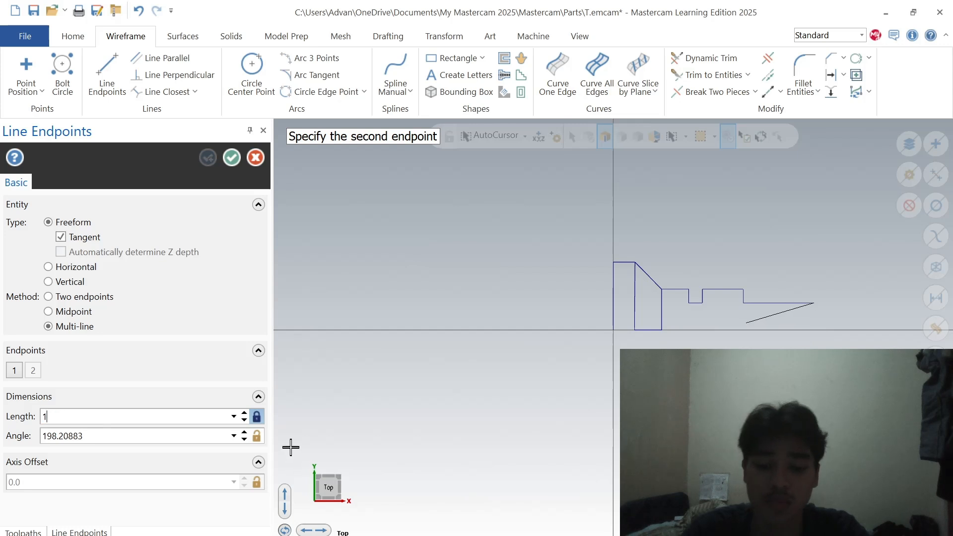
left_click(819, 329)
key("Escape")
key("Escape")
left_click(817, 325)
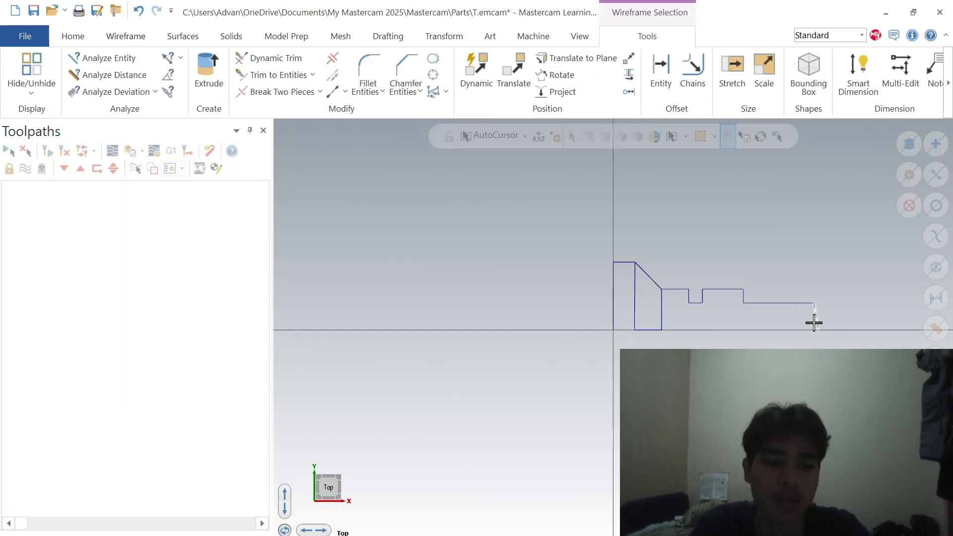
key("Delete")
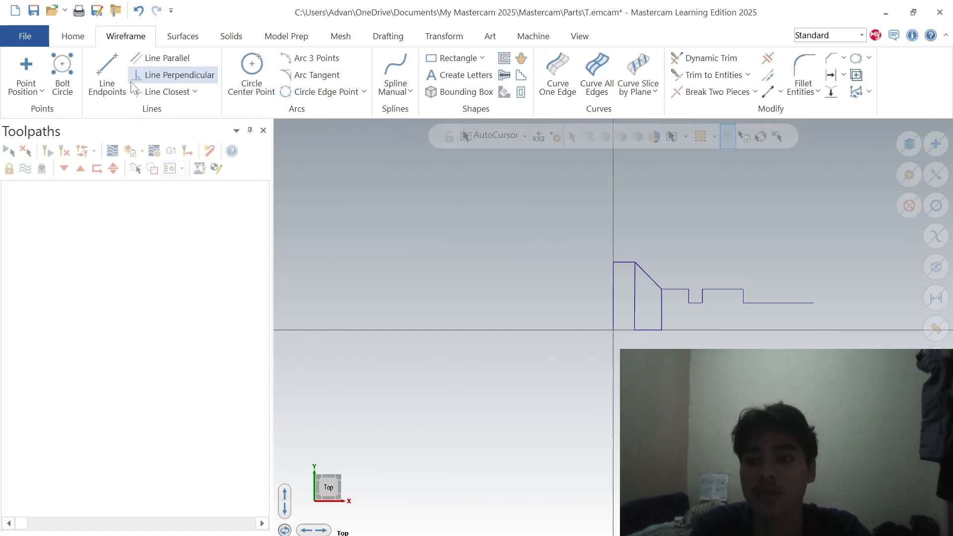
left_click(106, 74)
left_click(814, 303)
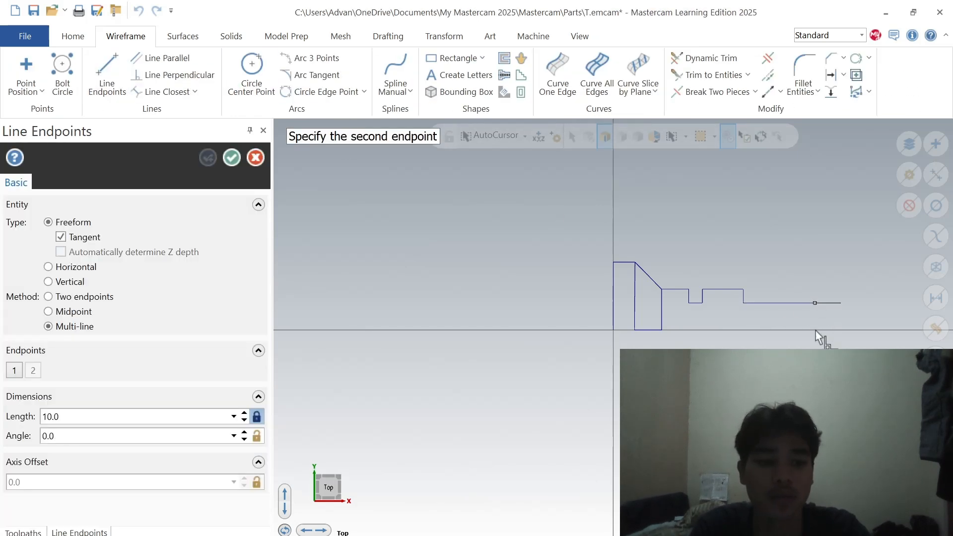
left_click(815, 329)
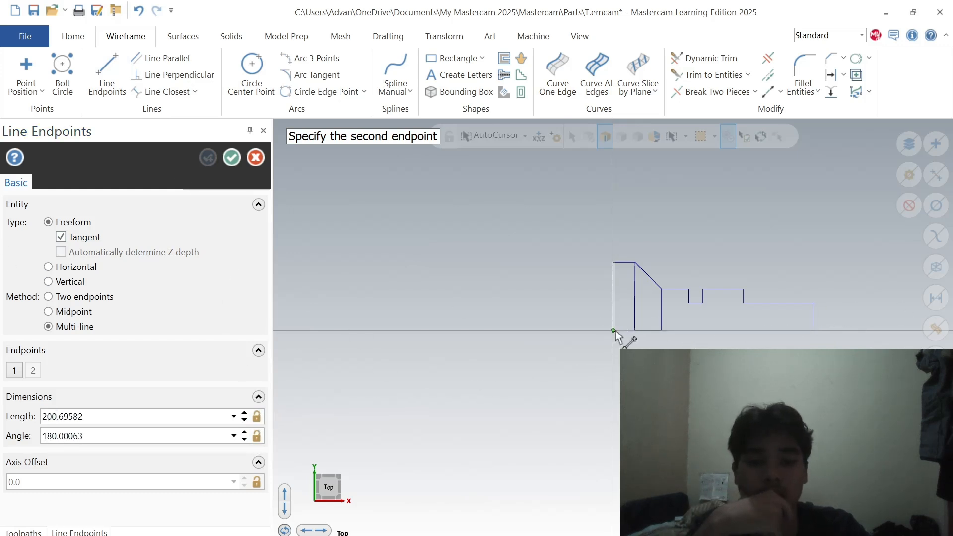
left_click(614, 329)
left_click(615, 331)
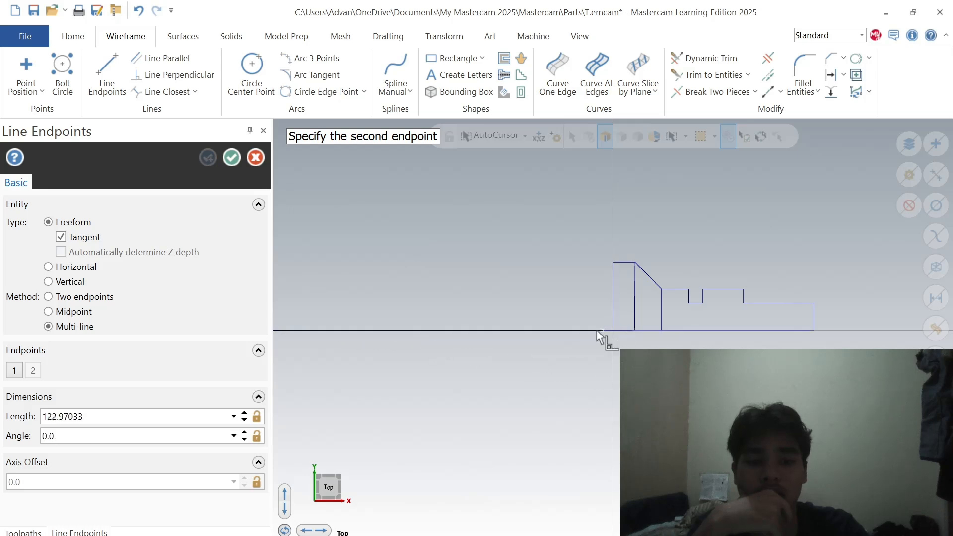
key("Escape")
key("Escape")
left_click(602, 333)
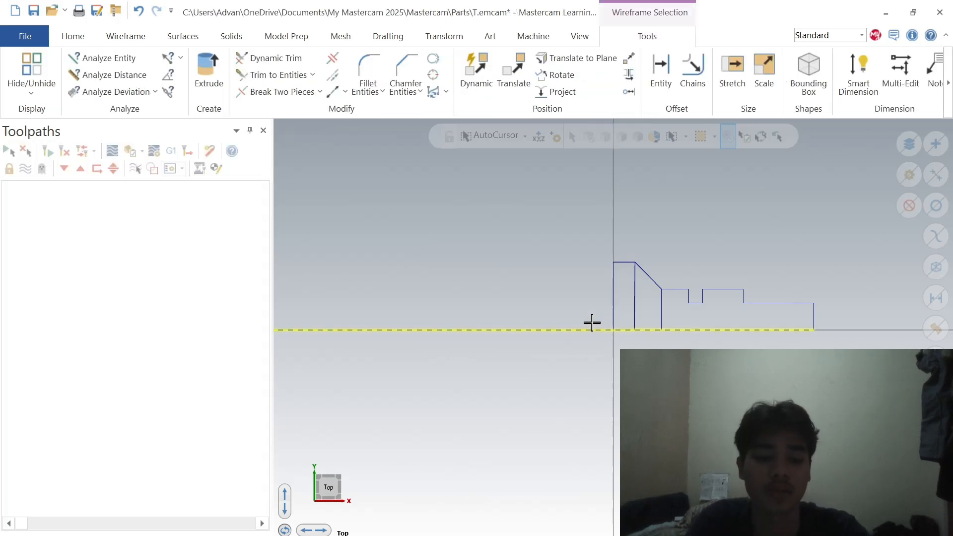
key("Escape")
Step: Close the profile with a horizontal centreline from the lower end of the 10 mm vertical line back to the origin
left_click(107, 74)
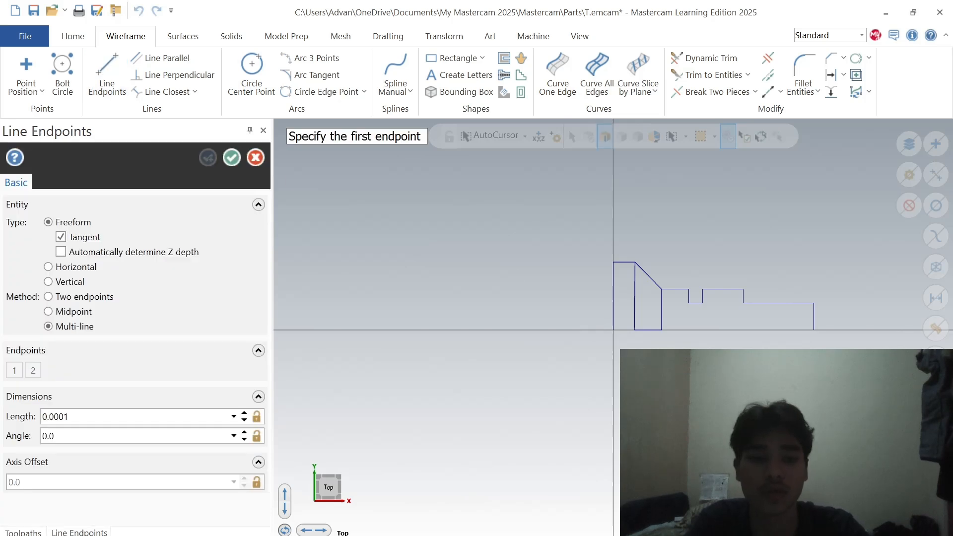
left_click(813, 330)
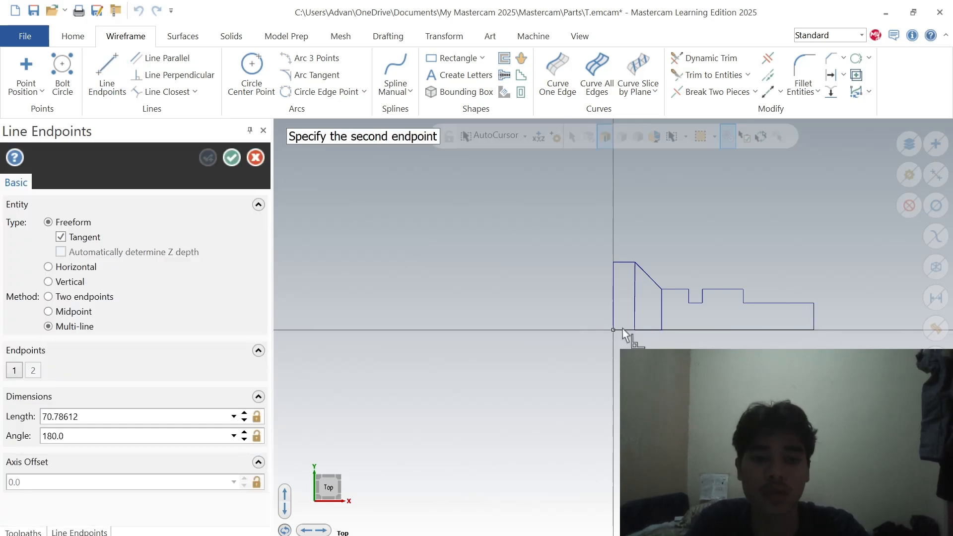
left_click(231, 157)
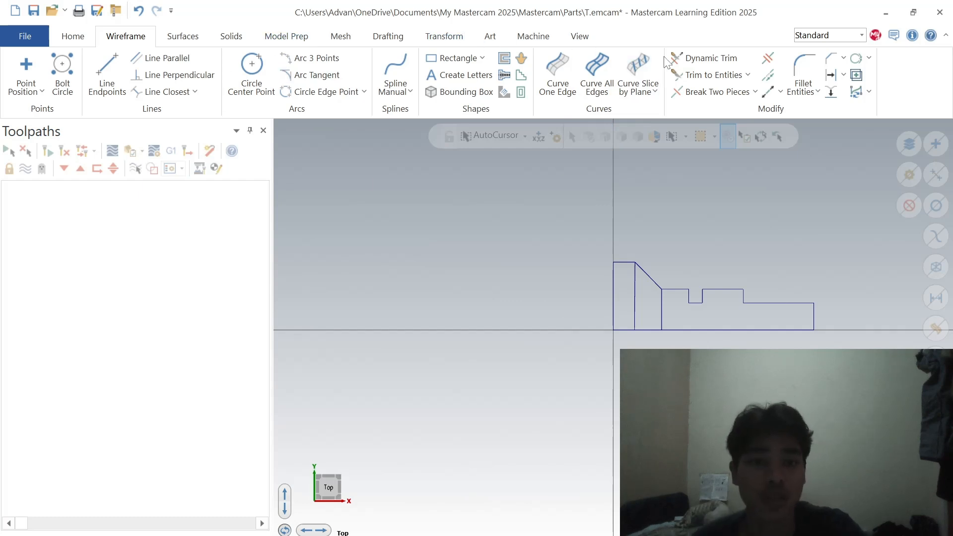
Step: Remove the two inner vertical lines below the ends of the large sloped edge with Dynamic Trim
left_click(712, 58)
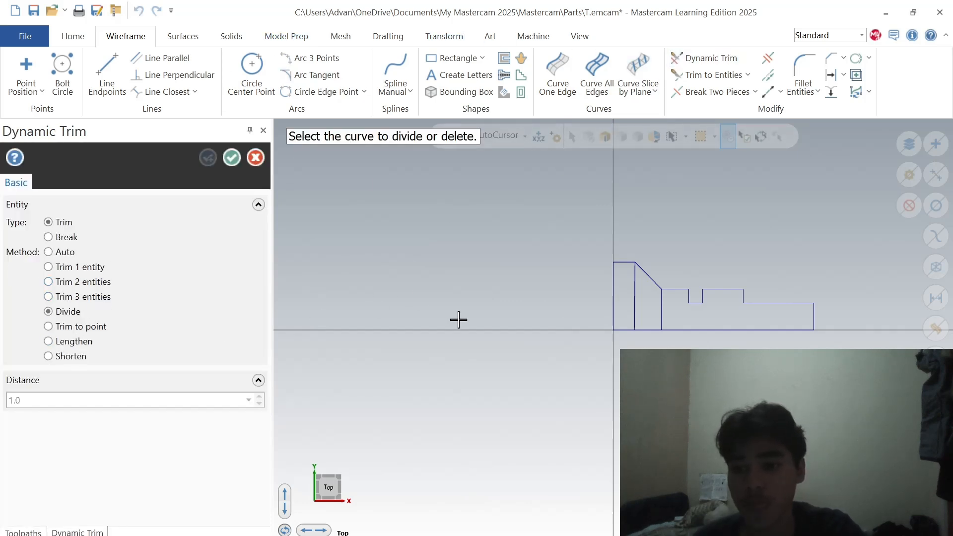
left_click(634, 304)
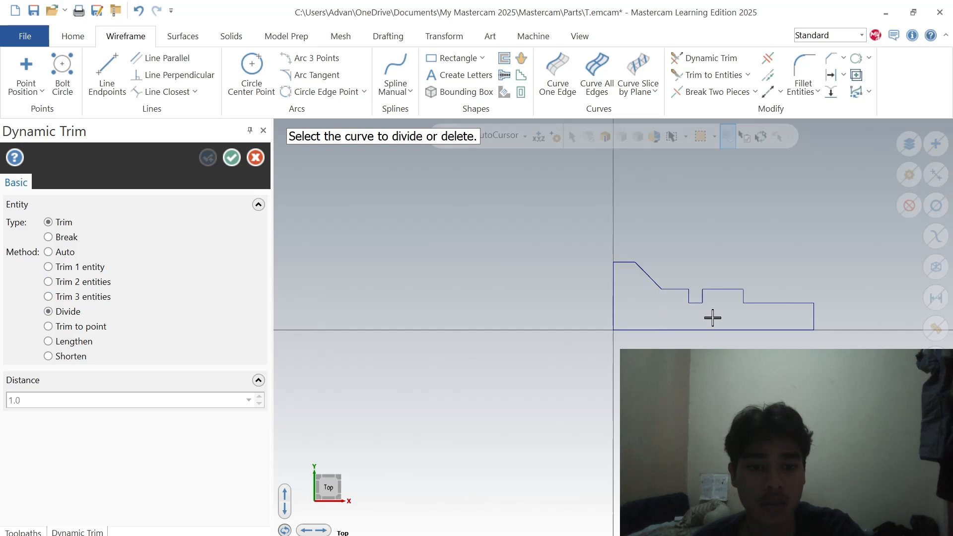
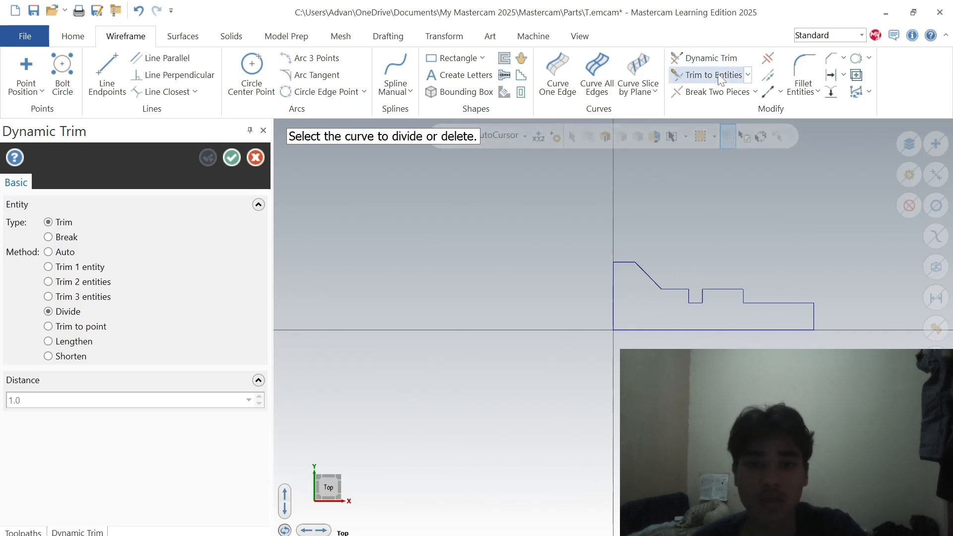
left_click(231, 158)
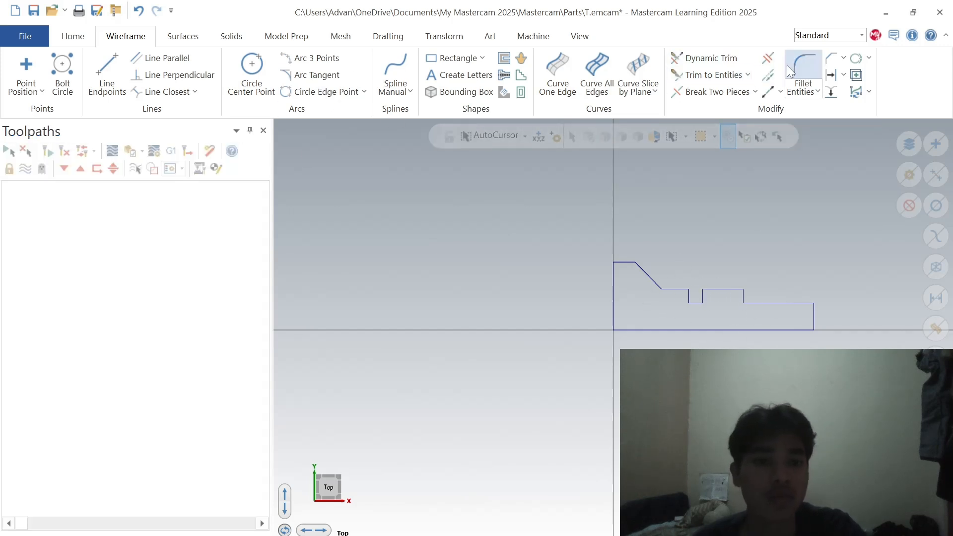
Step: Check the radius in the PDF drawing and fillet the inner corner between the 5 mm step and the 26 mm line with radius 5
left_click(799, 69)
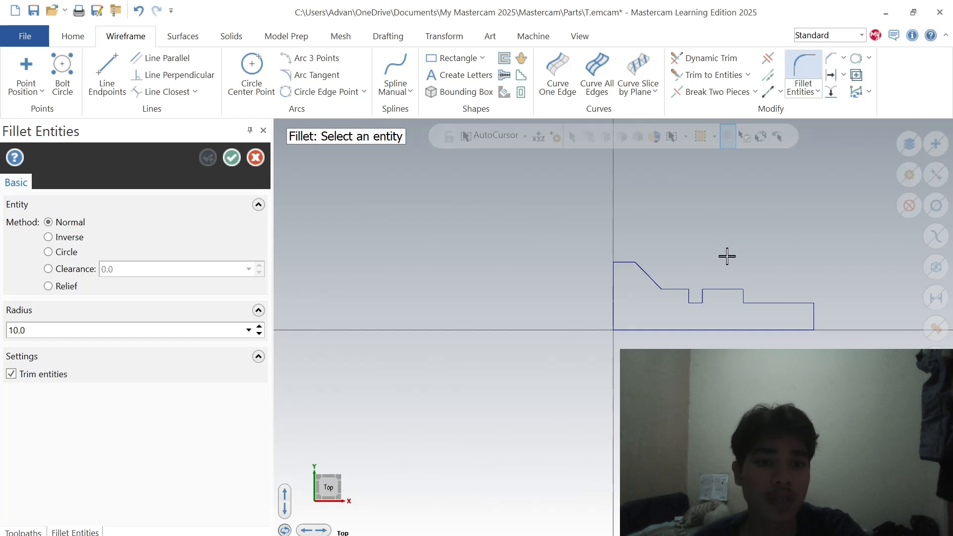
left_click(479, 535)
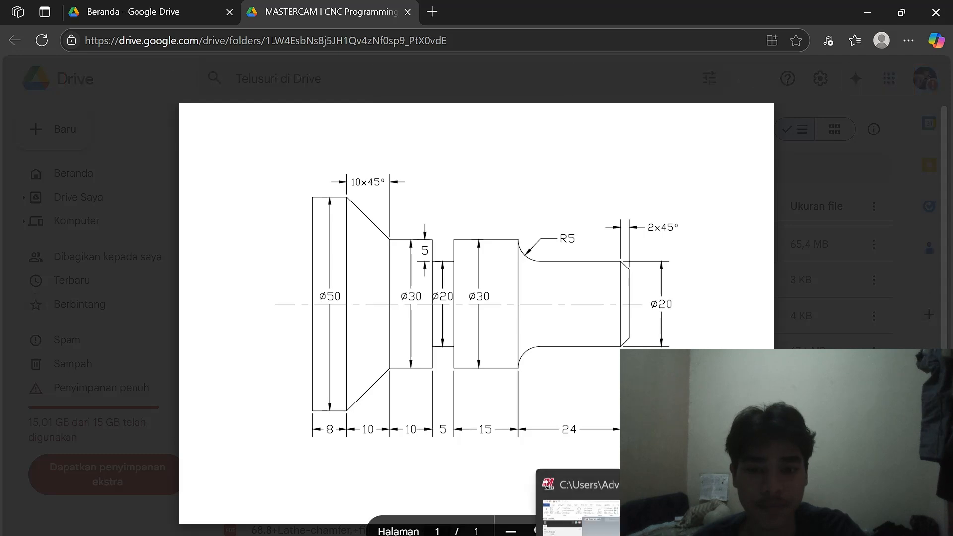
left_click(575, 529)
double_click(19, 330)
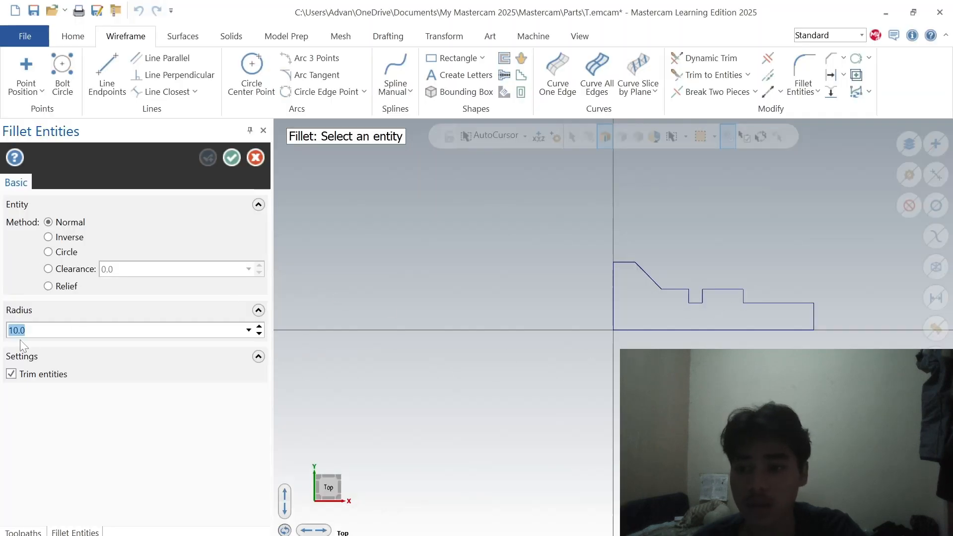
type("5")
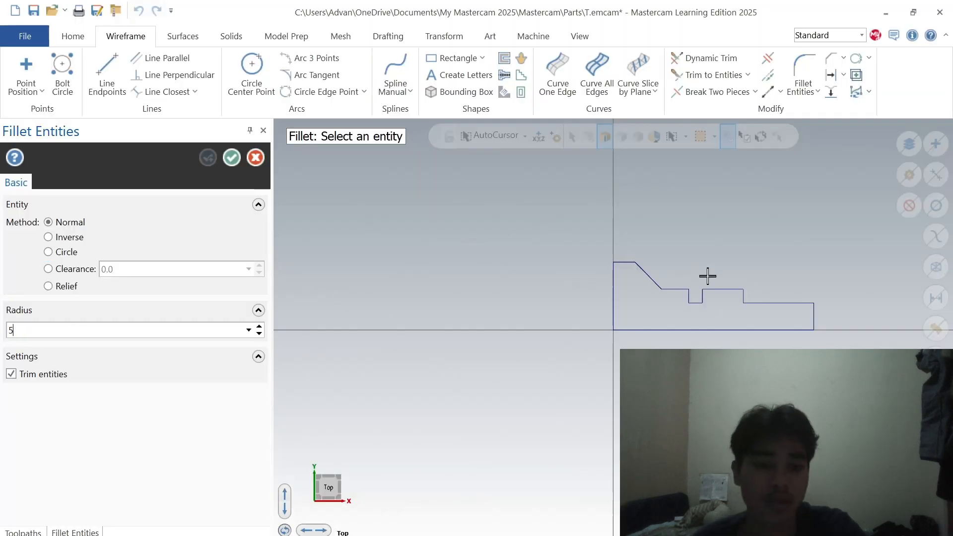
left_click(741, 292)
left_click(757, 302)
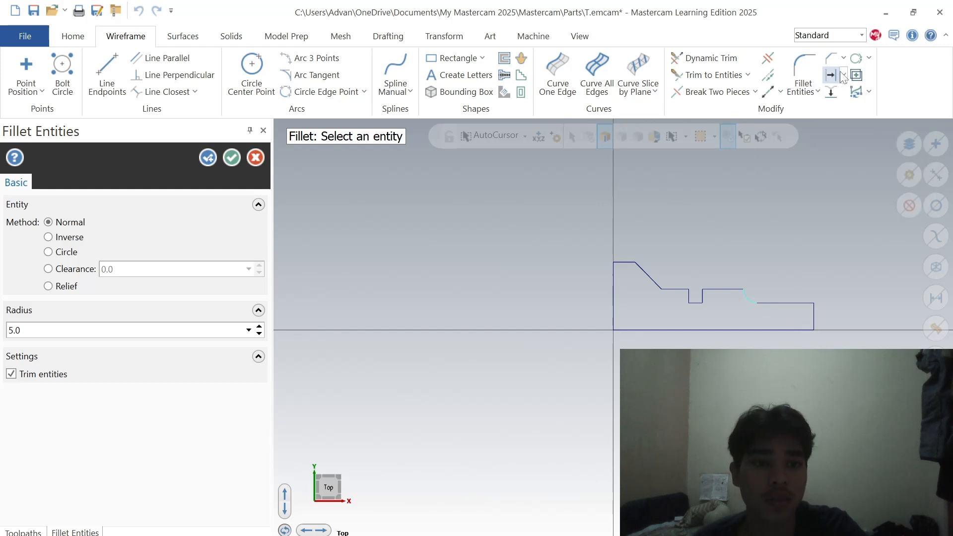
Step: Check the chamfer size in the PDF drawing and chamfer the profile's outer corner at the 26 mm line's free end by 2 mm at 45°
left_click(832, 58)
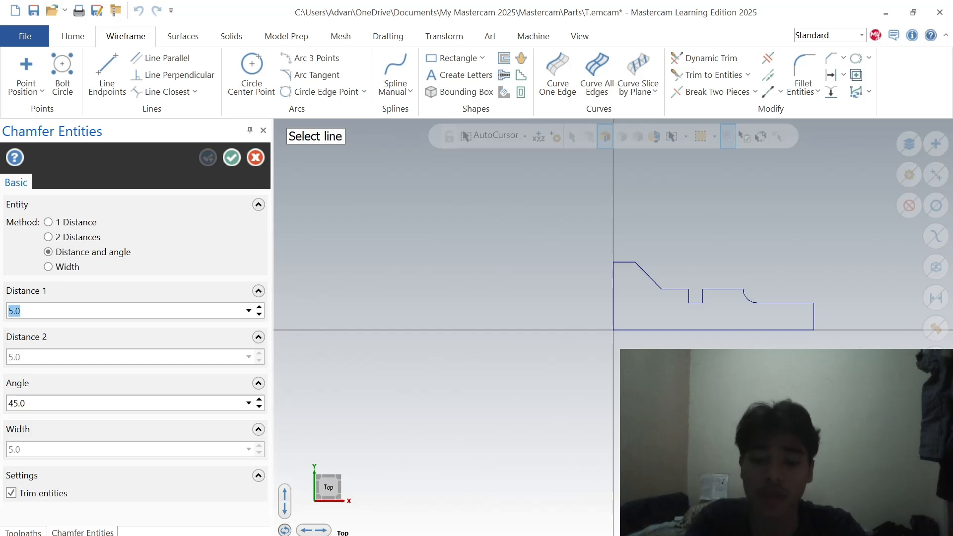
key("alt+Tab")
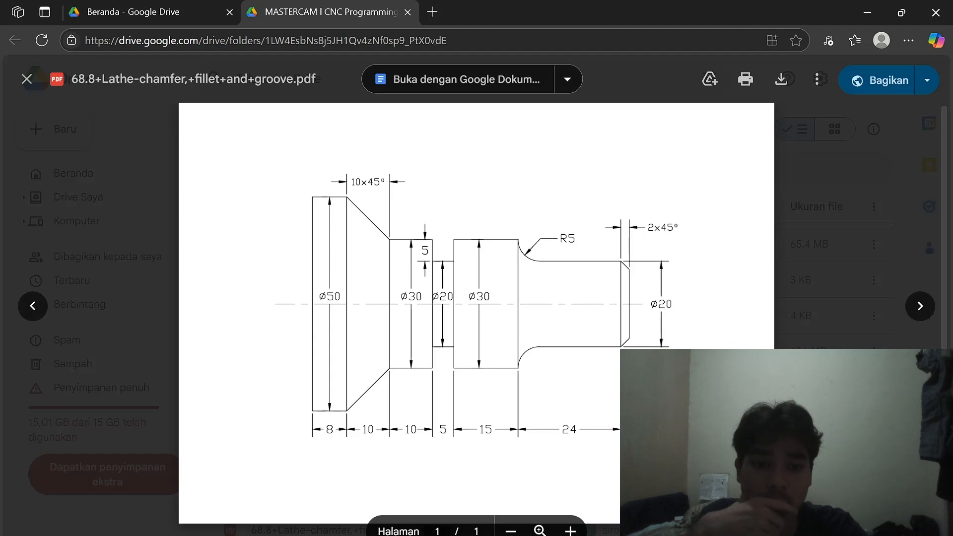
left_click(613, 535)
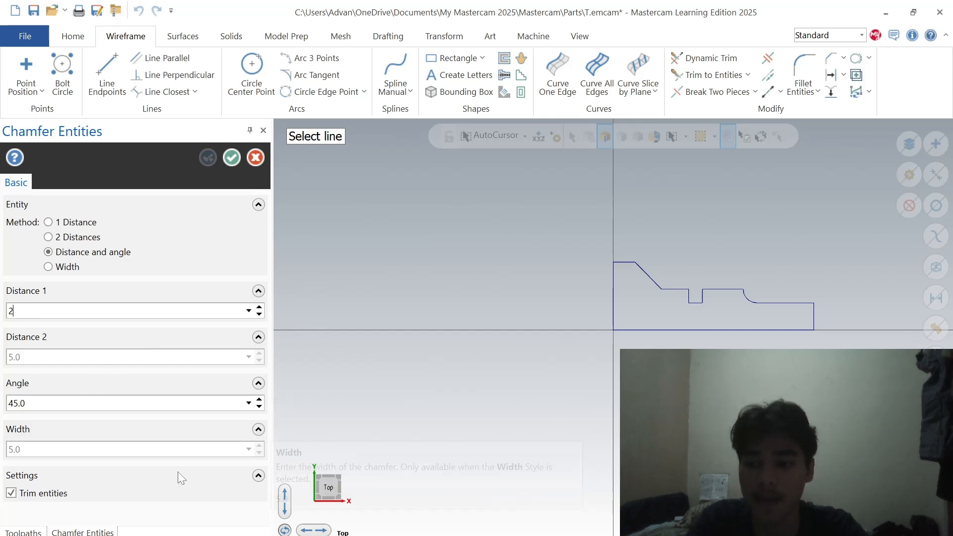
left_click(812, 304)
left_click(814, 319)
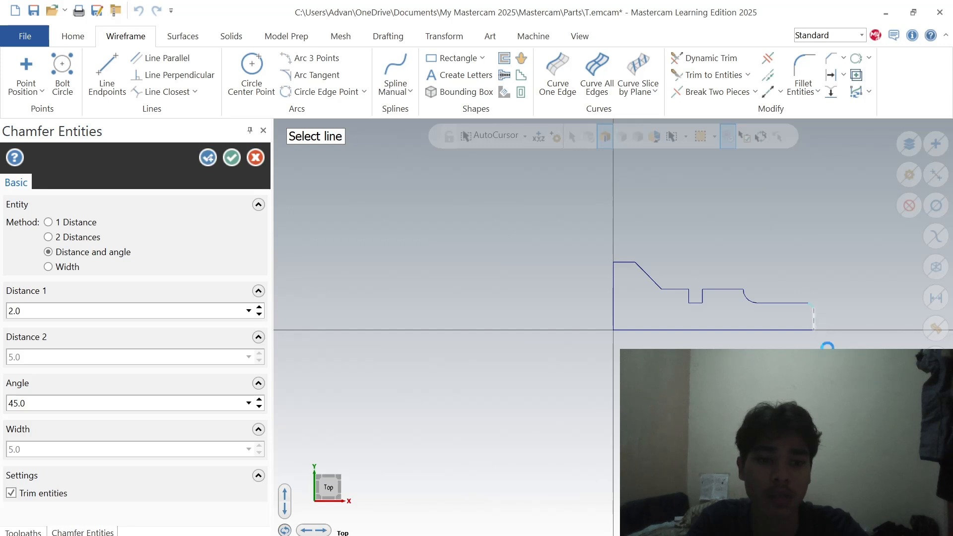
left_click(231, 157)
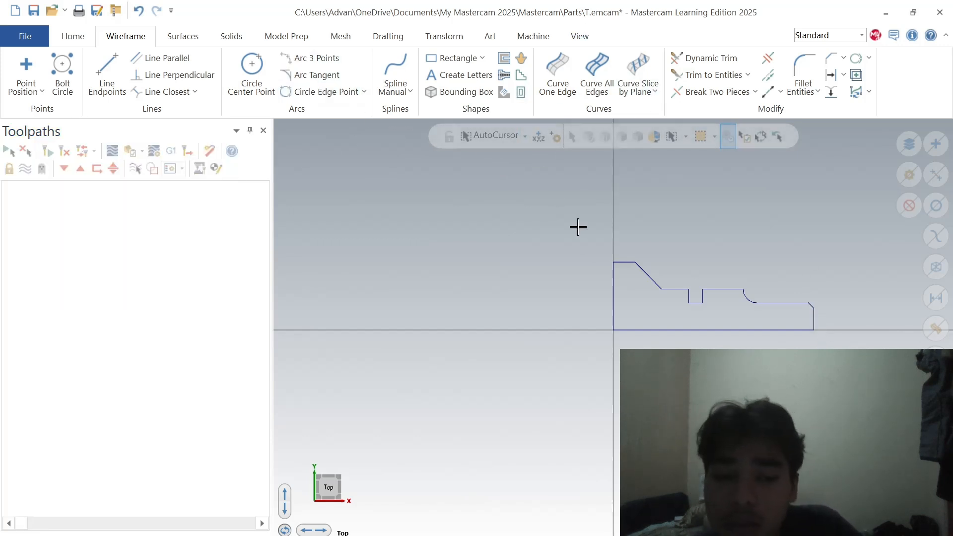
Step: Revolve the closed profile 360° about its horizontal centreline into a single solid body
scroll(717, 290, "up", 1)
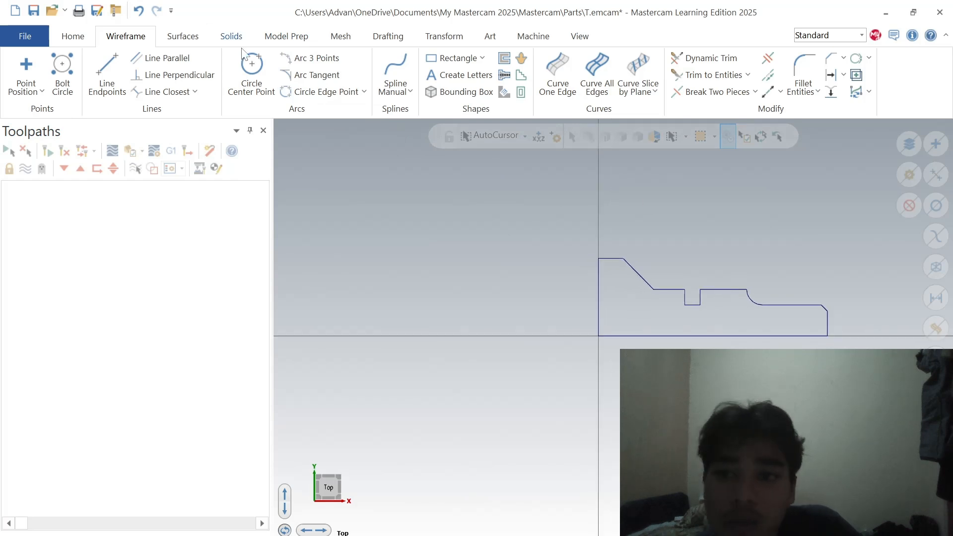
left_click(232, 37)
left_click(184, 58)
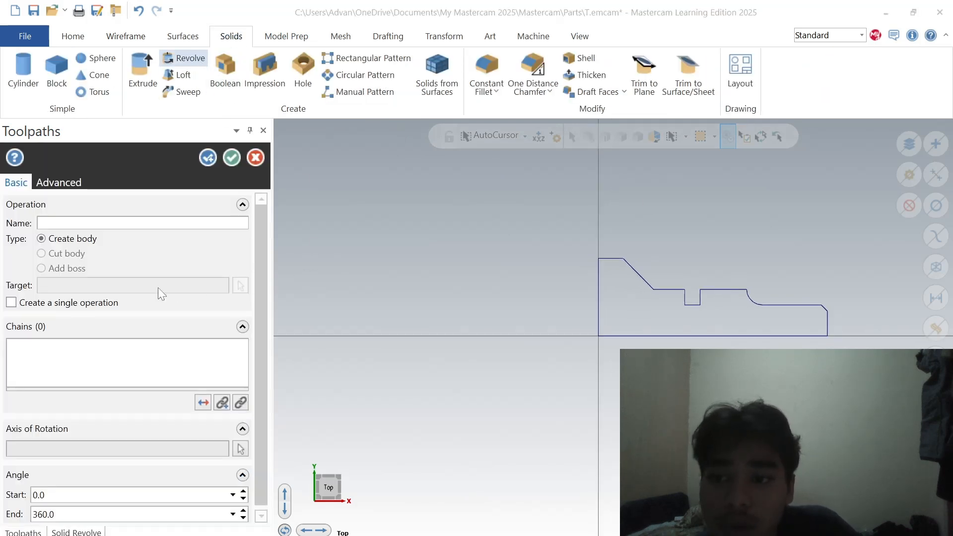
left_click(597, 326)
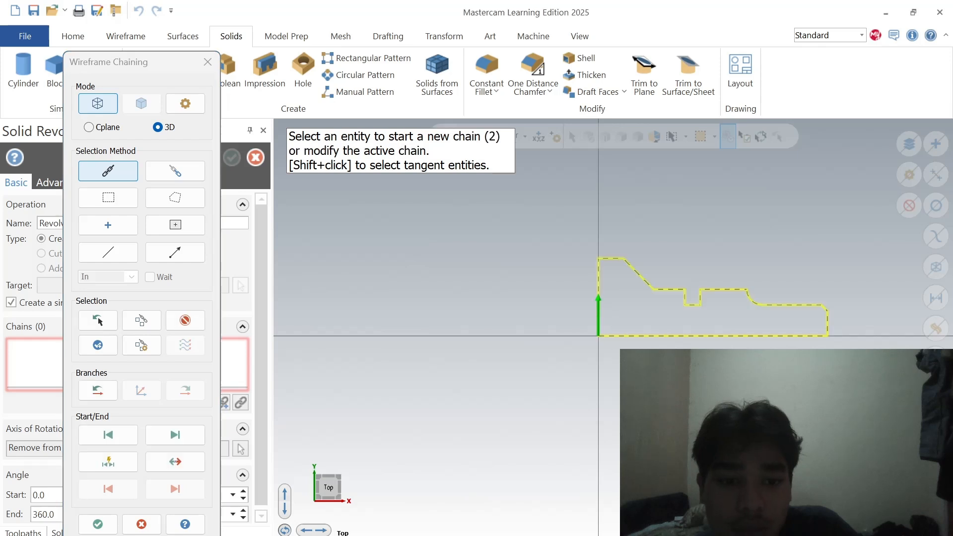
key("Return")
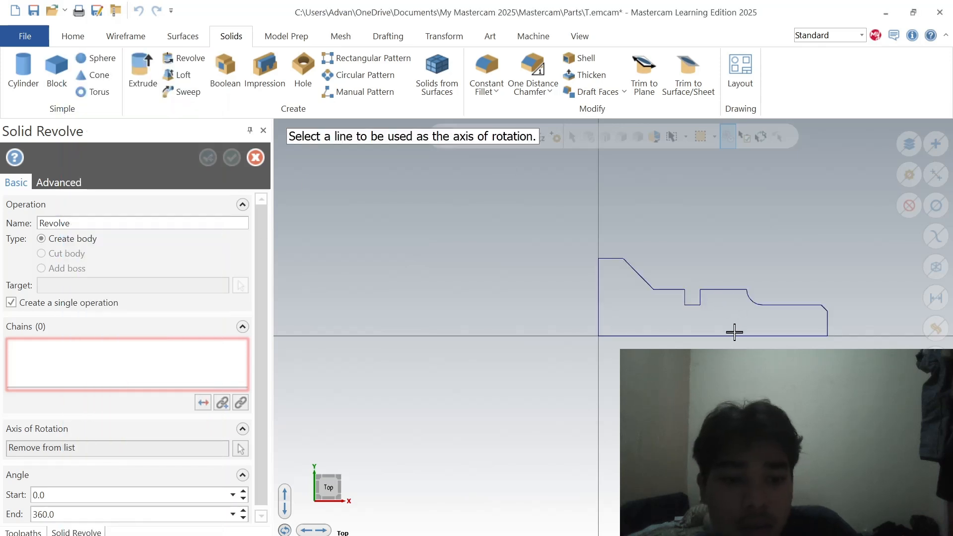
left_click(732, 336)
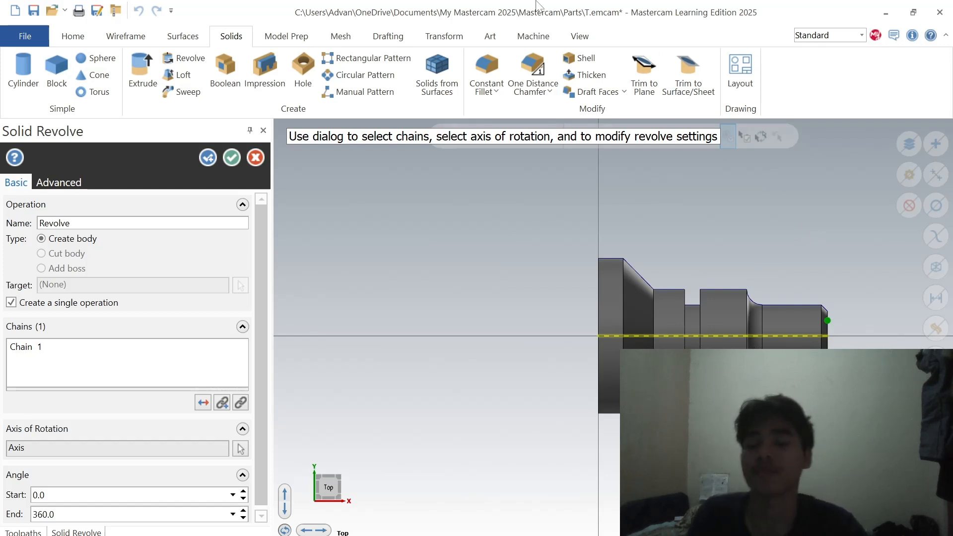
key("Return")
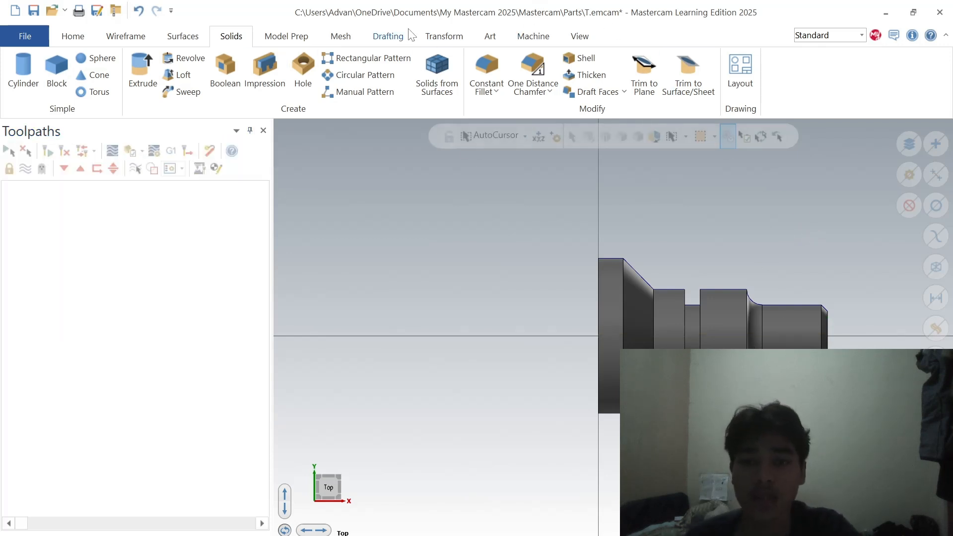
Step: Add a default lathe machine group to the part and expand its properties
left_click(527, 37)
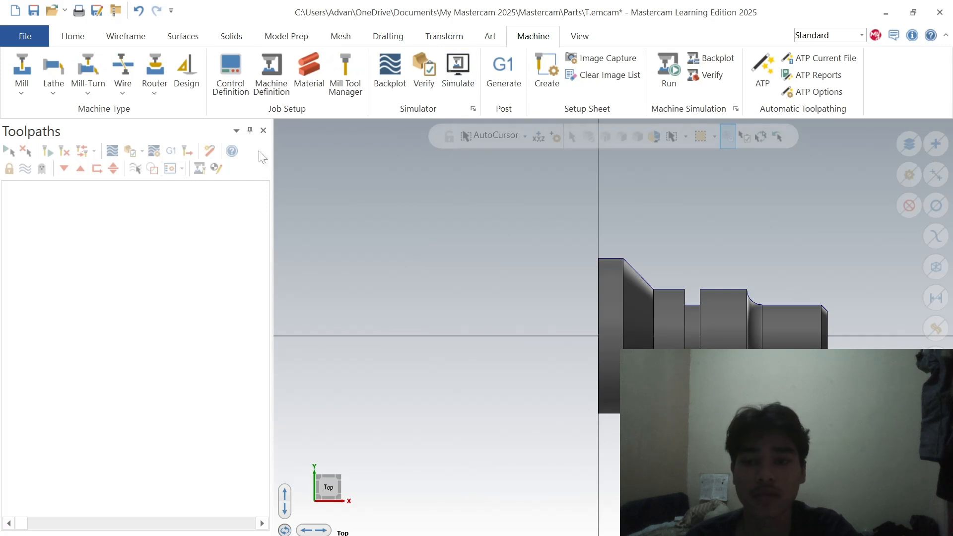
left_click(53, 89)
left_click(75, 109)
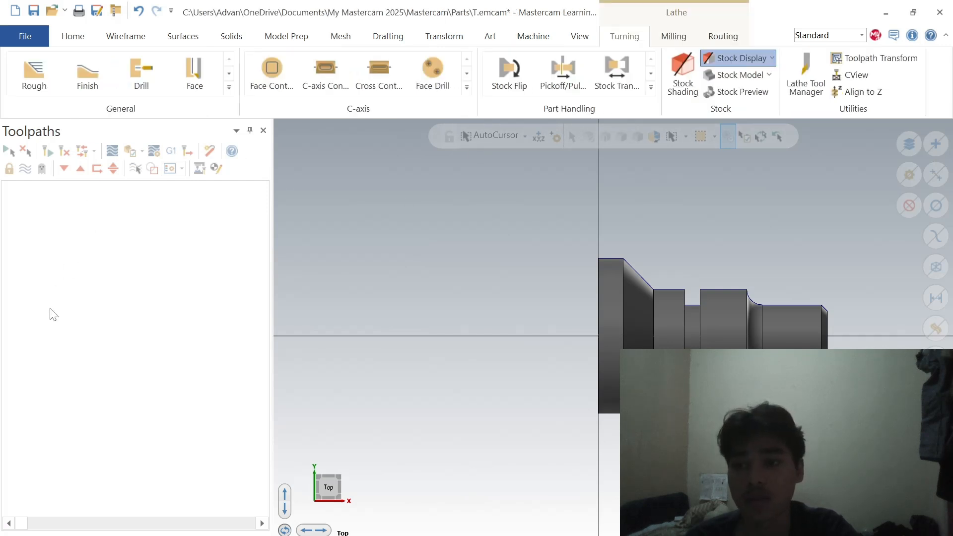
left_click(23, 200)
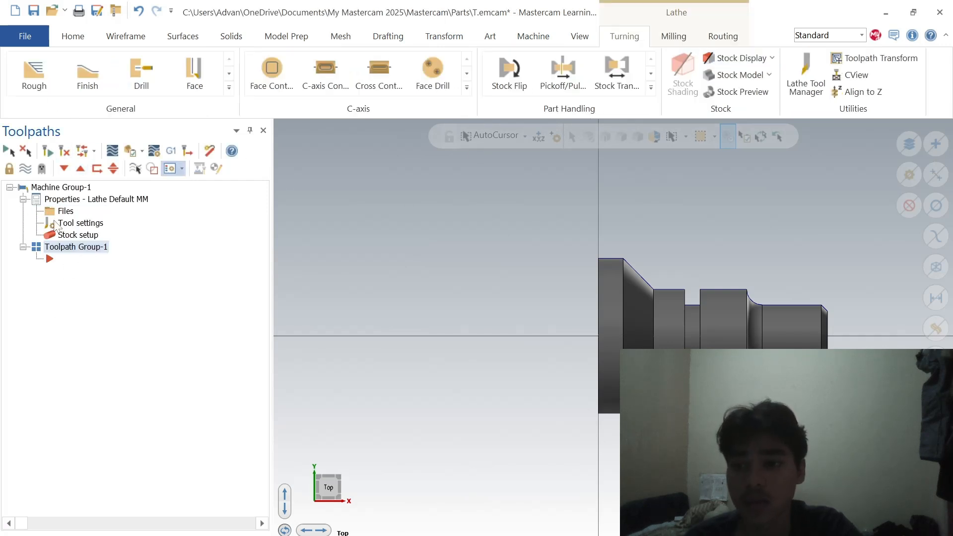
Step: Define the left-spindle stock as a cylinder from two points spanning the part, 50 mm in diameter and about 73.8 mm long
left_click(75, 234)
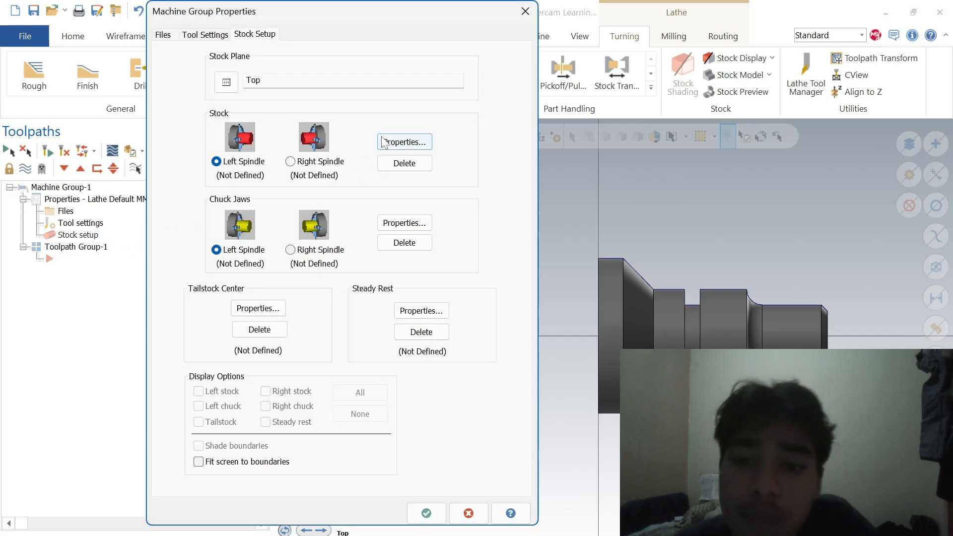
left_click(405, 140)
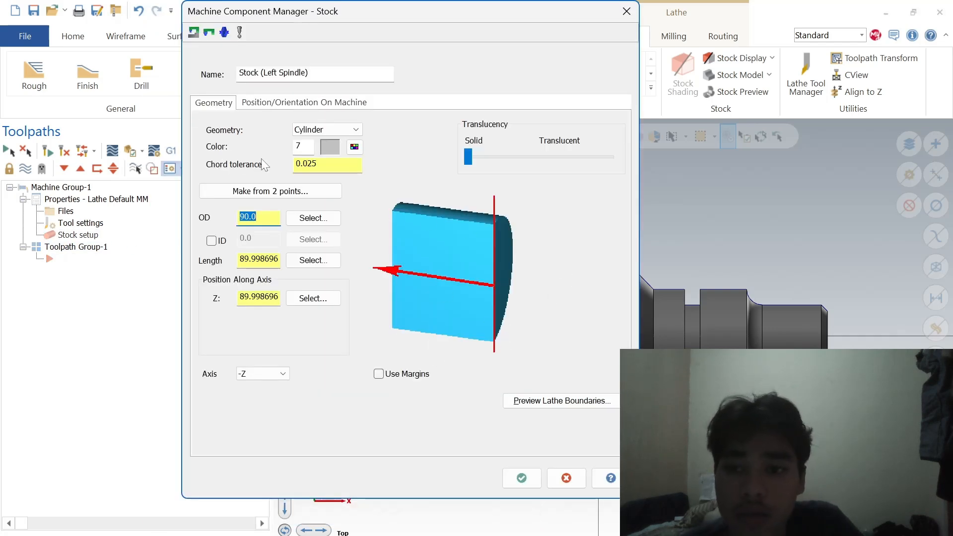
left_click(267, 192)
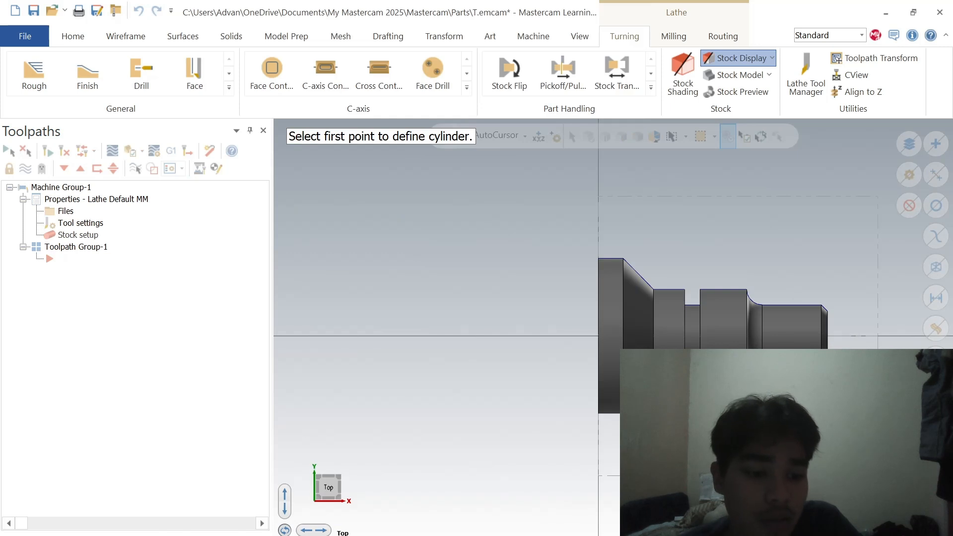
left_click(601, 261)
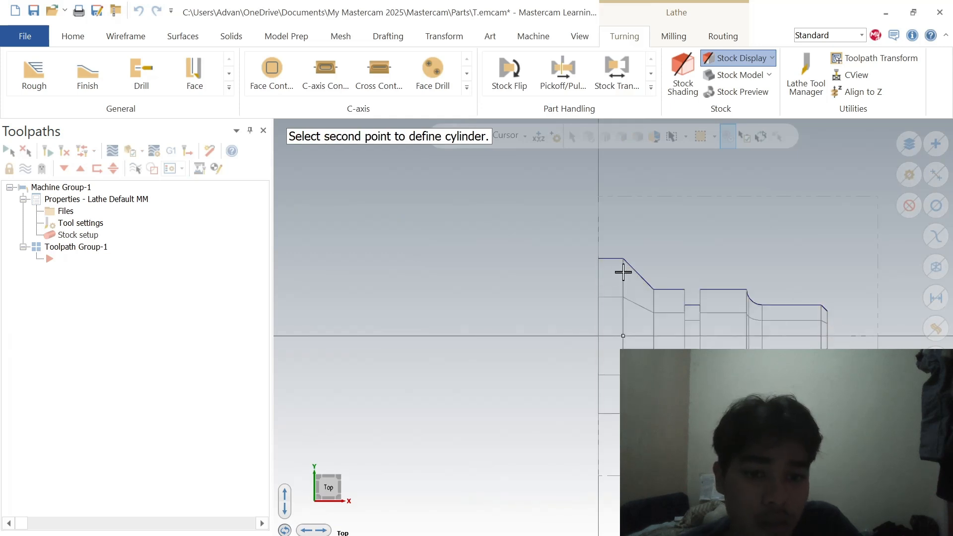
left_click(600, 261)
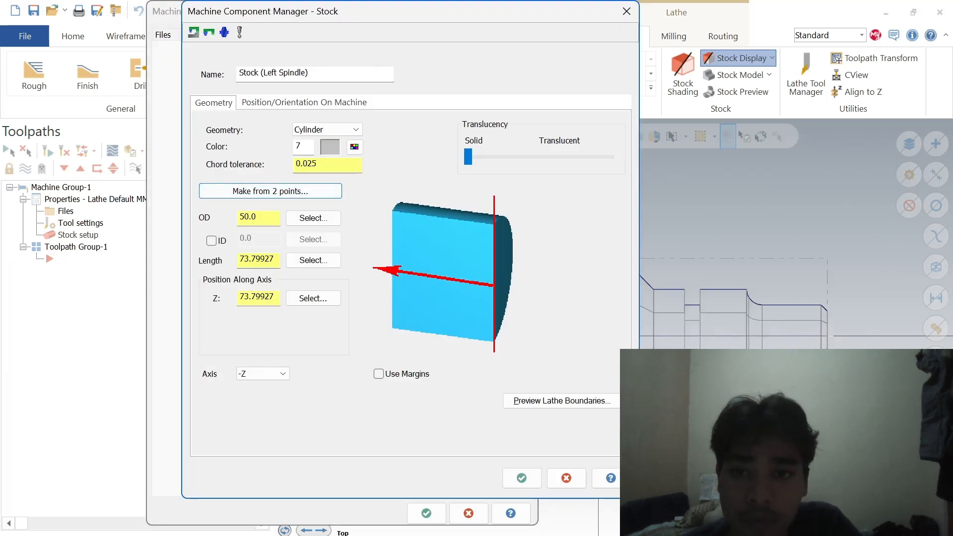
Step: Use margins on the stock: 2 mm on the OD, 2 mm on the right and 5 mm on the left
left_click(379, 374)
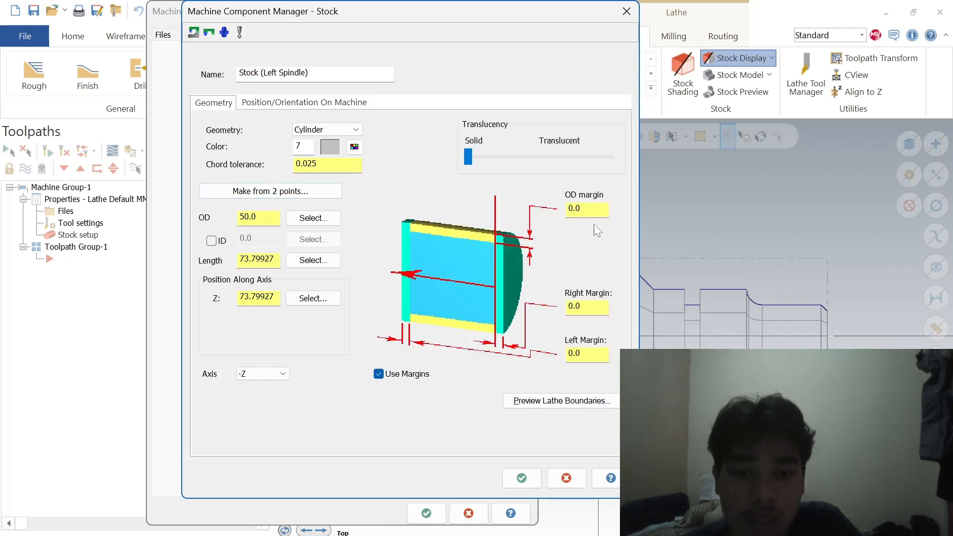
left_click(586, 209)
type("2")
key("Tab")
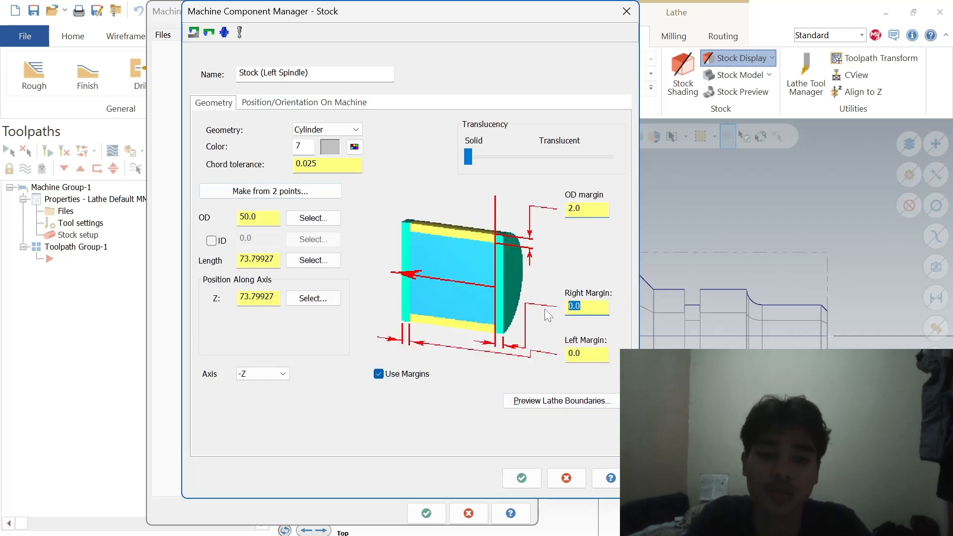
type("2")
key("Tab")
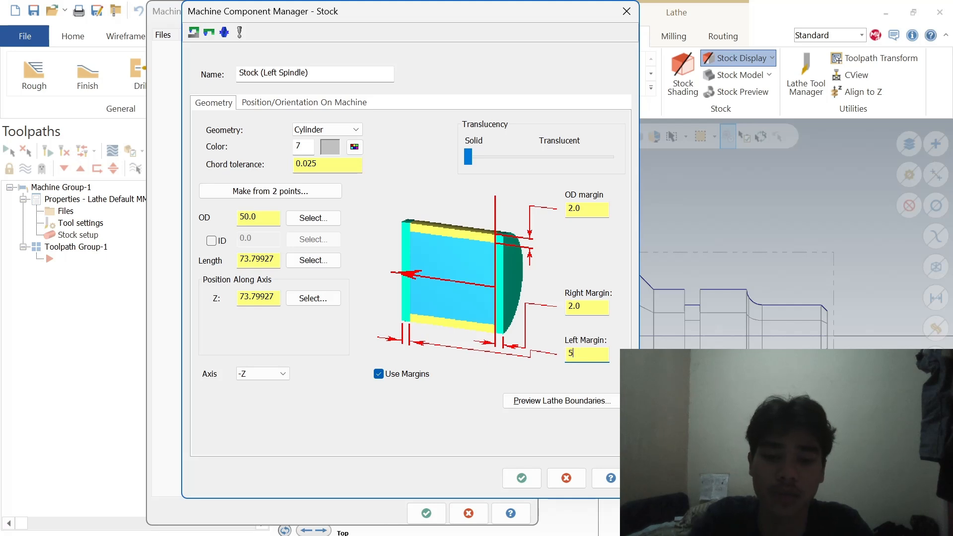
type("5")
left_click(522, 477)
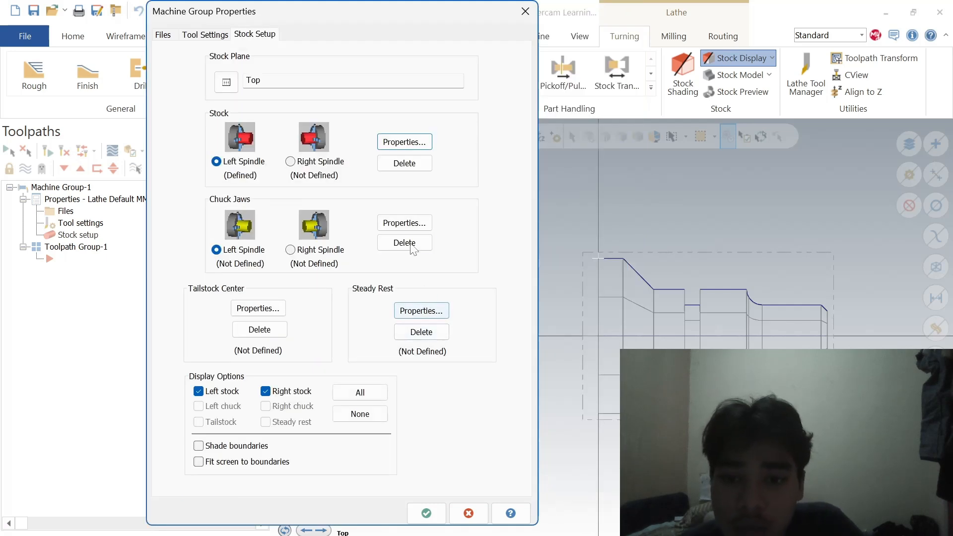
Step: Define the left-spindle chuck jaws with their position taken from the stock, and accept the stock setup
left_click(409, 221)
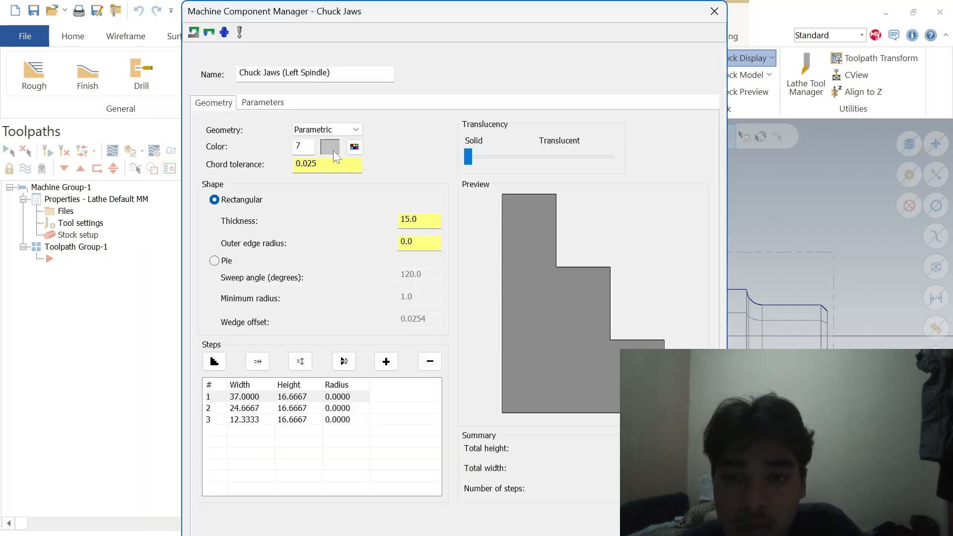
left_click(259, 102)
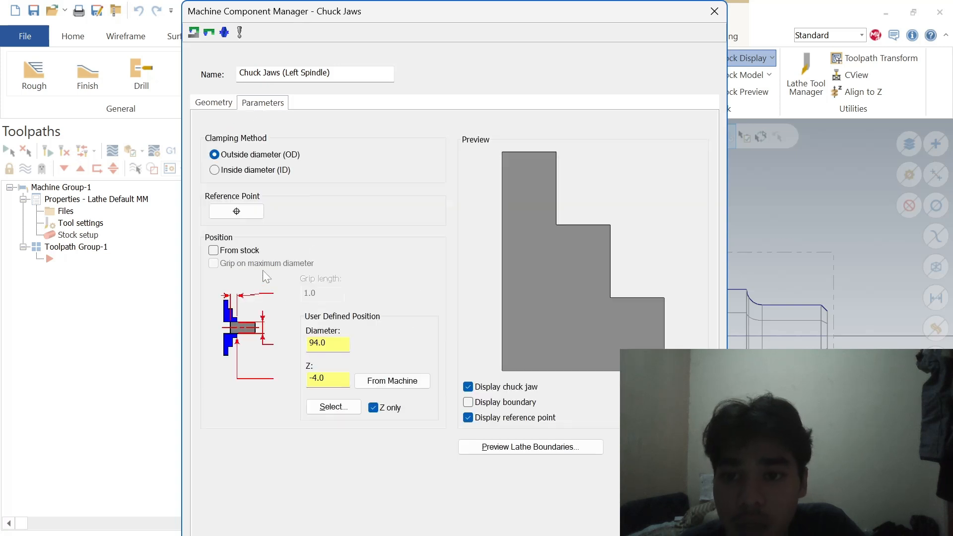
left_click(213, 250)
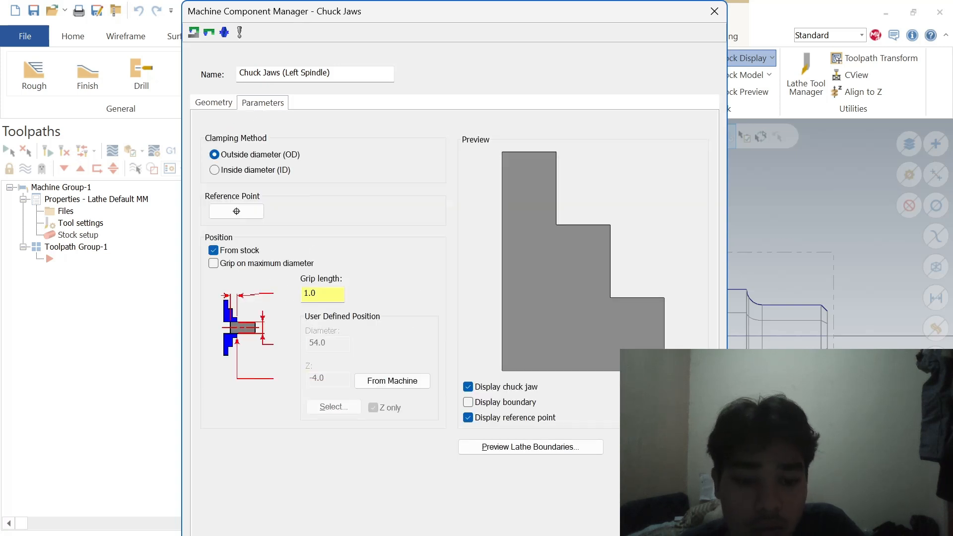
left_click(615, 535)
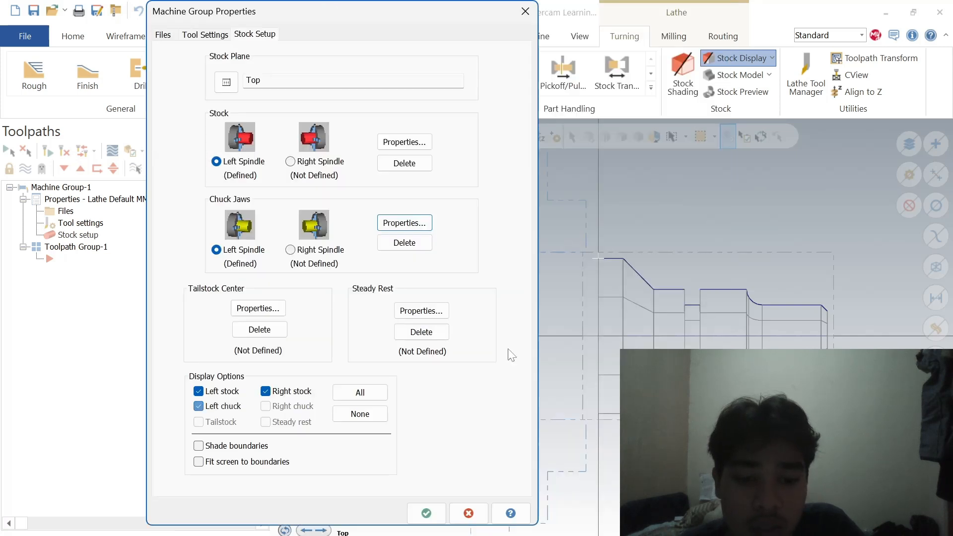
left_click(426, 513)
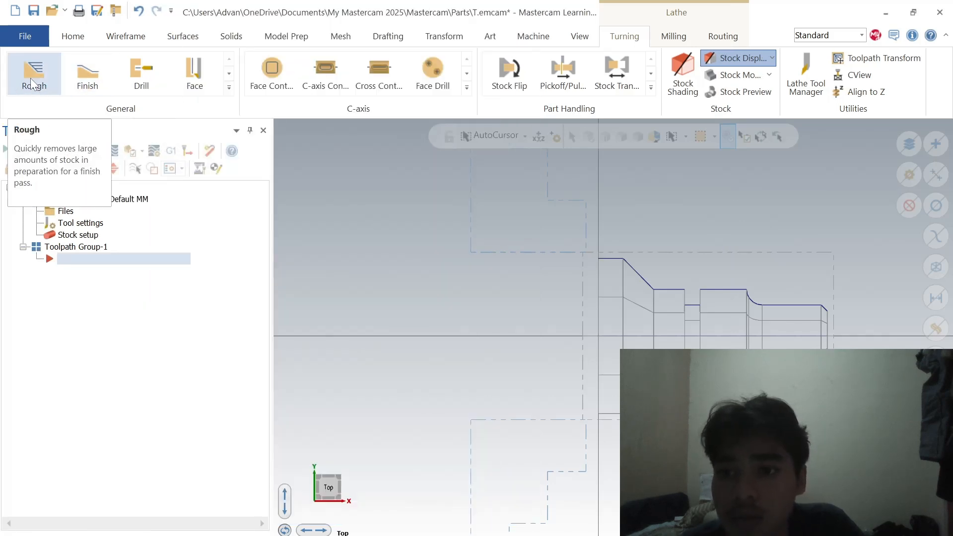
Step: Start a lathe Face toolpath in the toolpath group
left_click(194, 75)
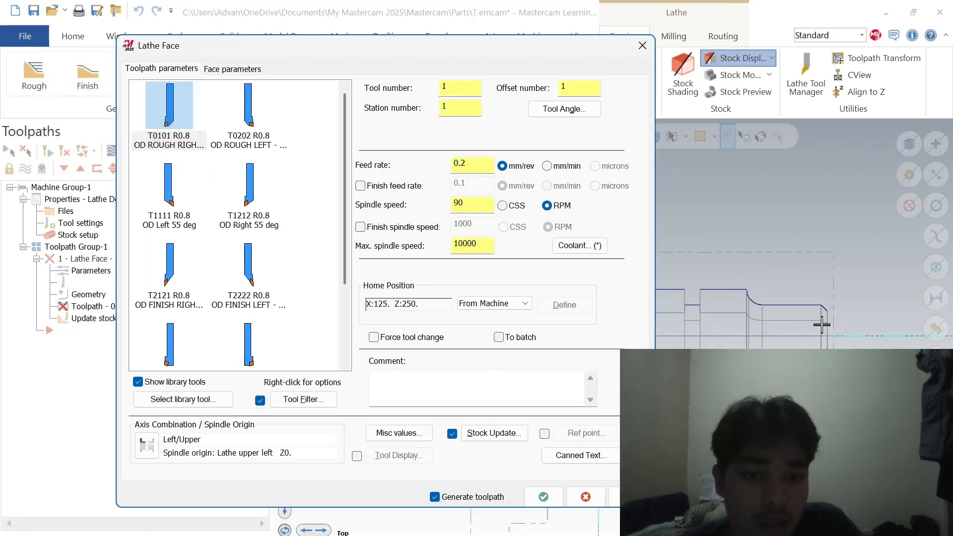
Step: Select the ROUGH FACE RIGHT - 80 DEG. tool T3131 and define the facing boundary from the part's front face to the stock's outer corner
scroll(184, 290, "down", 3)
left_click(185, 287)
left_click(243, 68)
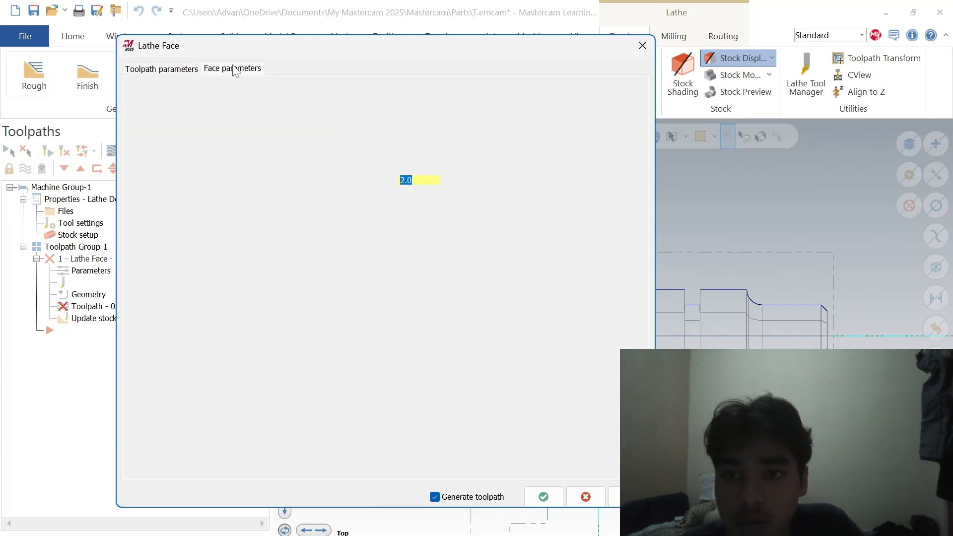
left_click(153, 156)
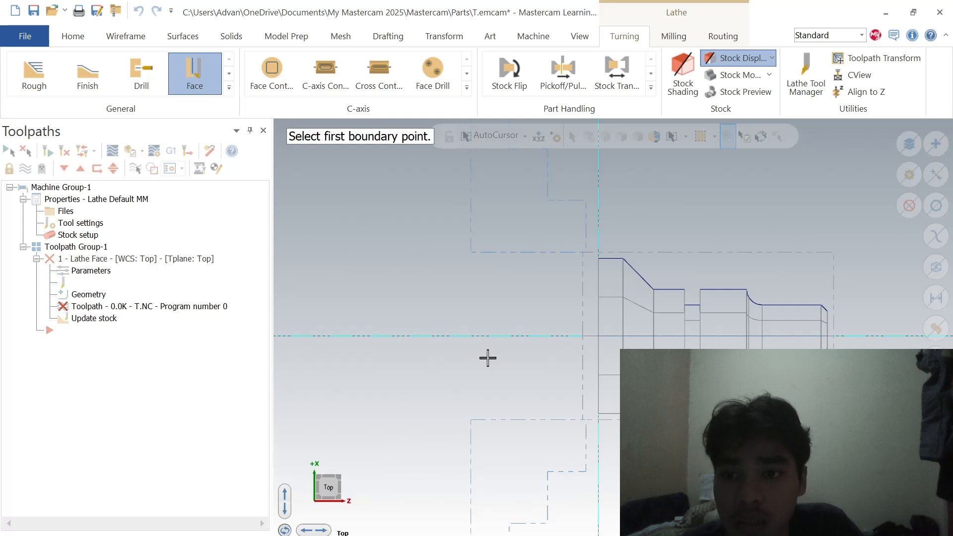
left_click(827, 336)
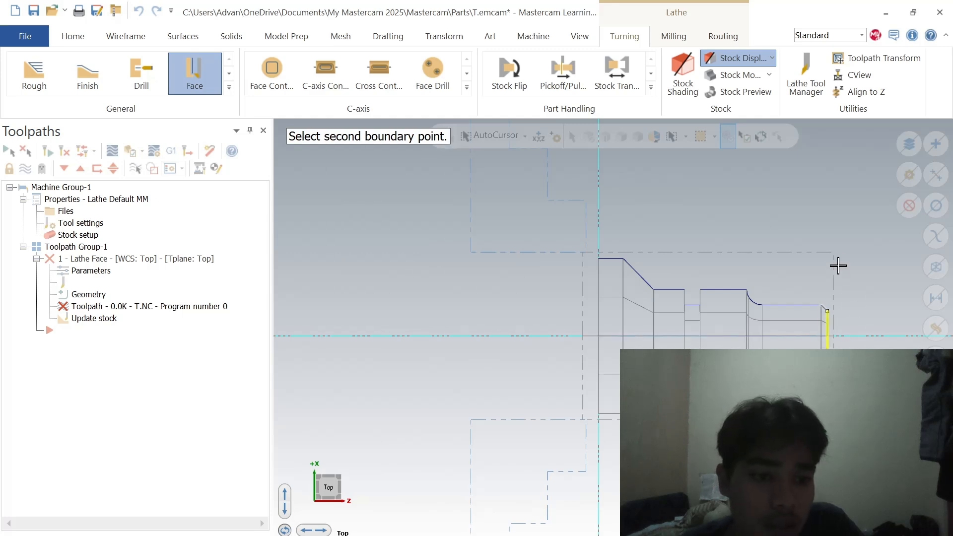
left_click(834, 252)
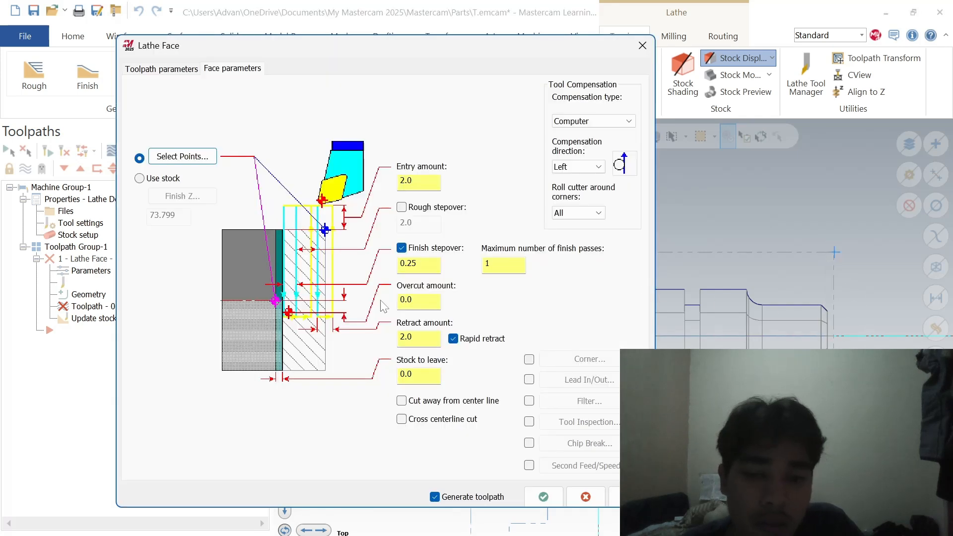
Step: Set the finish stepover to 0.5 and generate the face toolpath
left_click(417, 264)
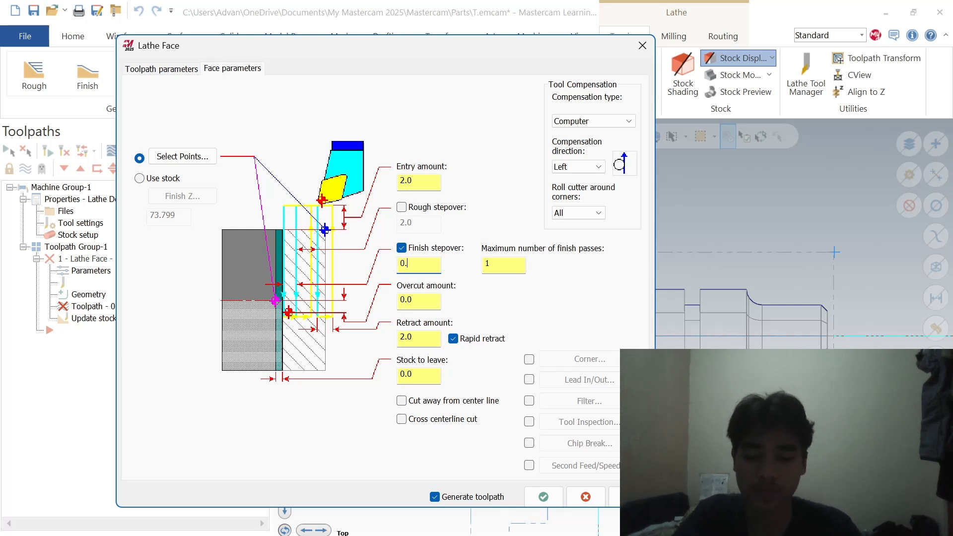
double_click(482, 267)
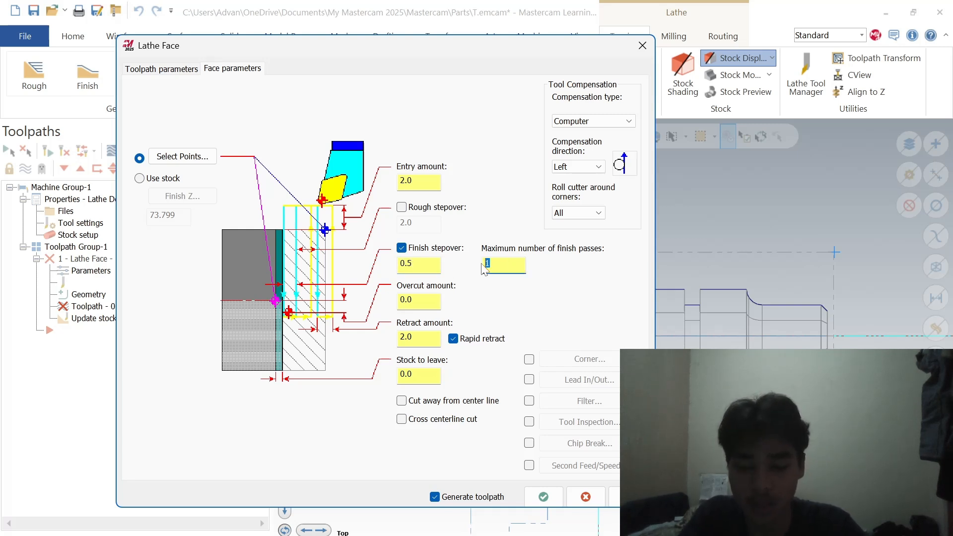
left_click(543, 498)
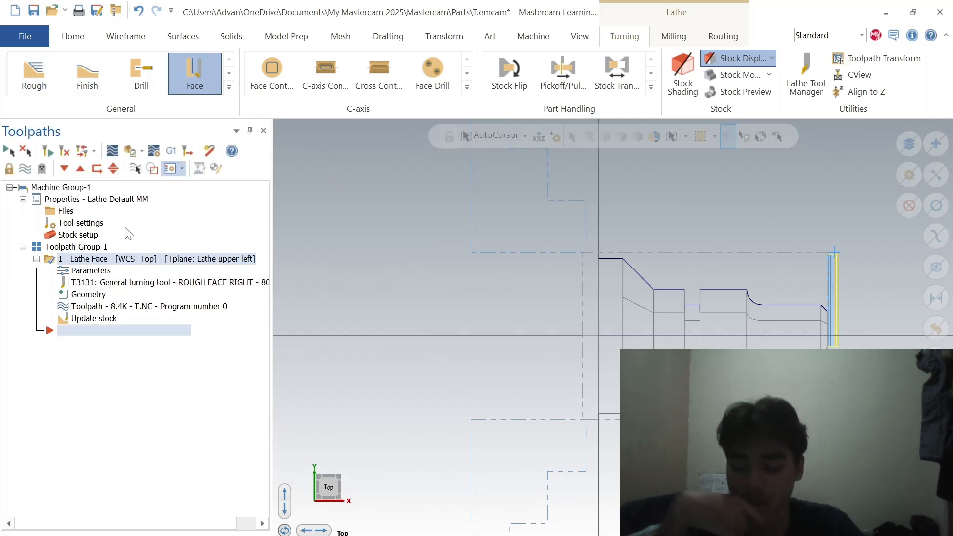
Step: Create a lathe Rough toolpath chained along the outer profile from the front face to the largest diameter, using tool T0101 OD ROUGH RIGHT - 80 DEG
left_click(54, 79)
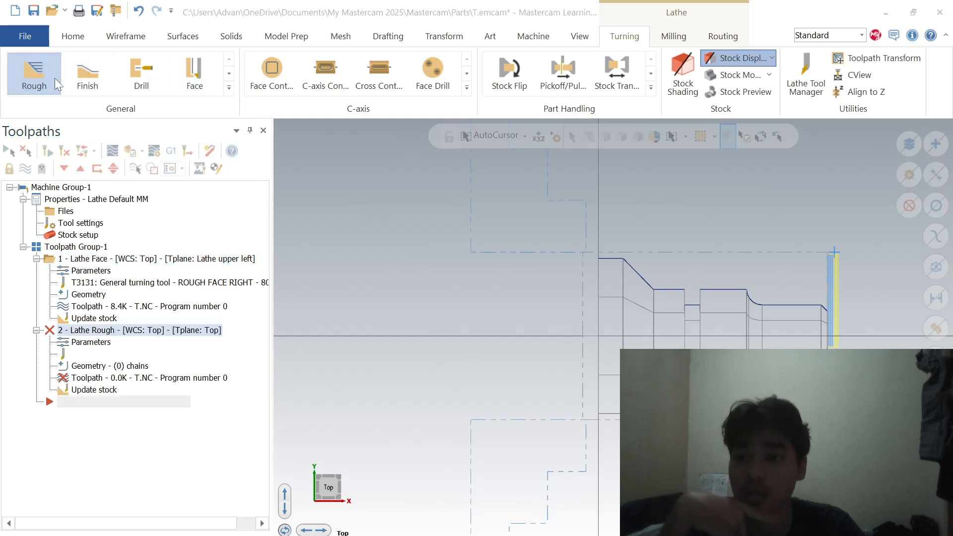
left_click(827, 327)
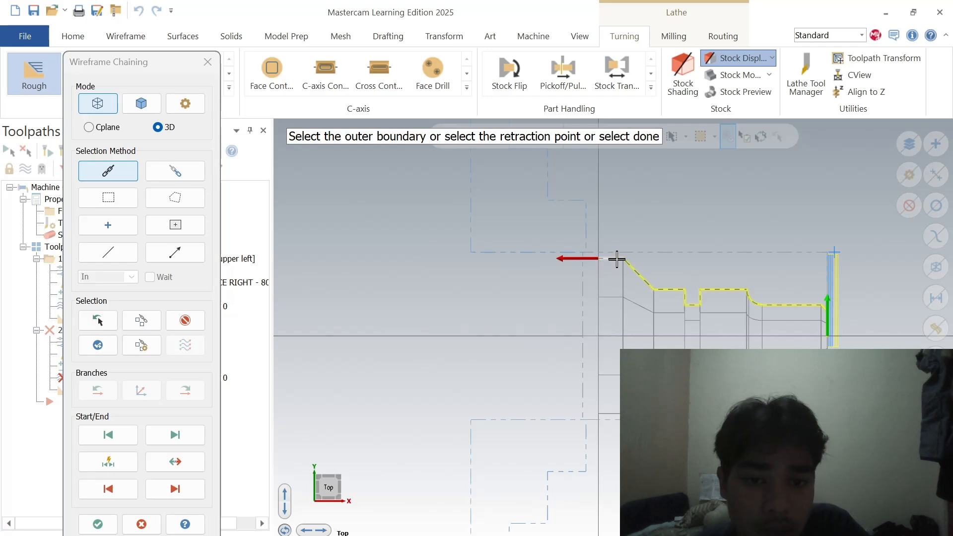
left_click(98, 524)
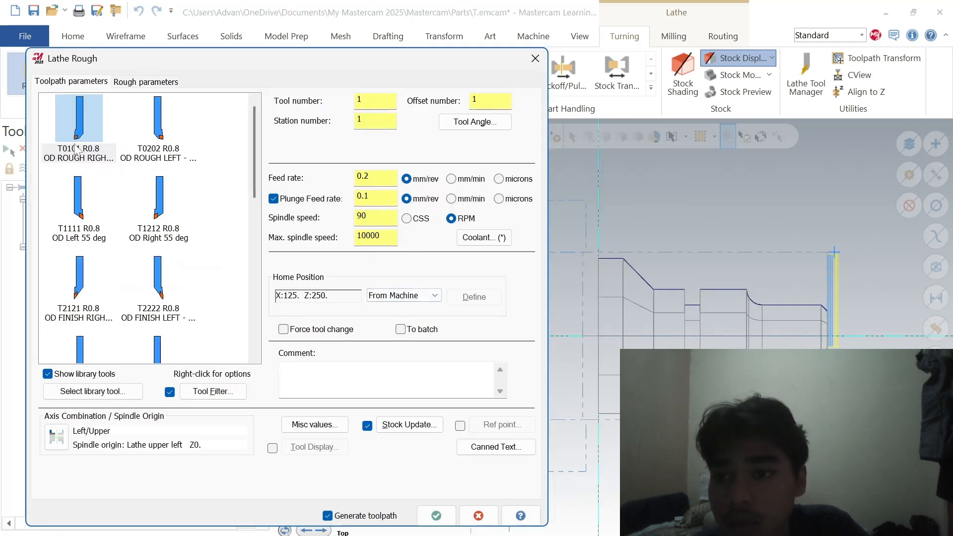
left_click(76, 149)
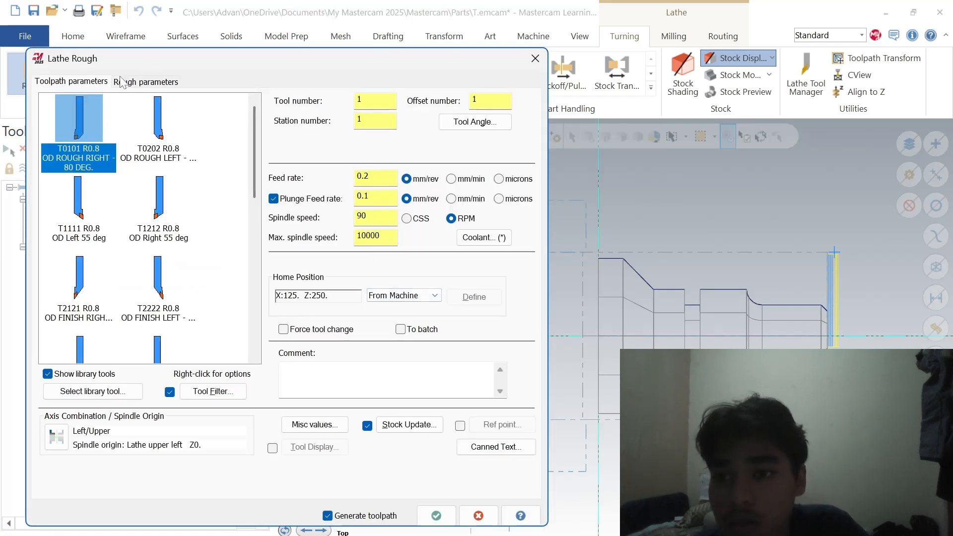
Step: Set the stock to leave in X and Z to 0 and the depth of cut to 0.5, and generate the rough toolpath
left_click(127, 81)
left_click_drag(317, 260, 262, 266)
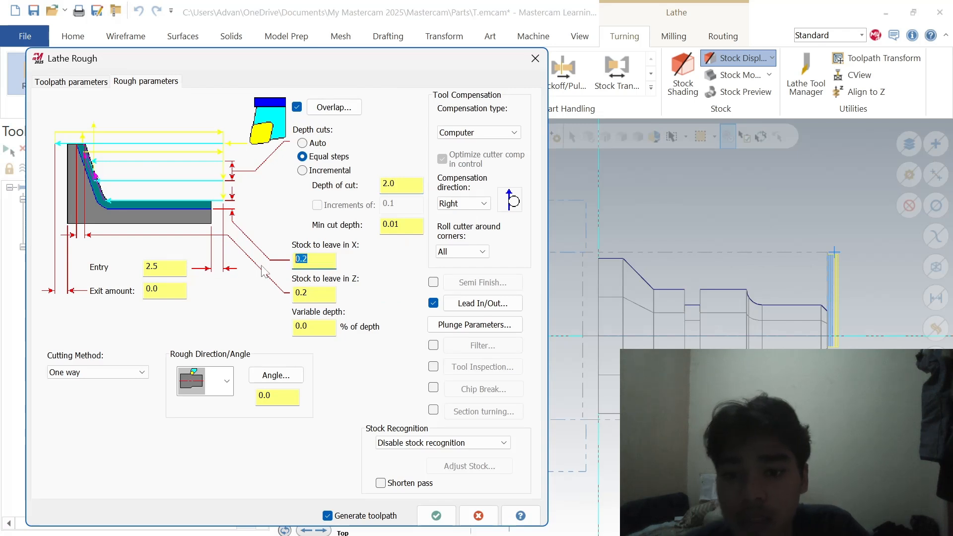
type("0")
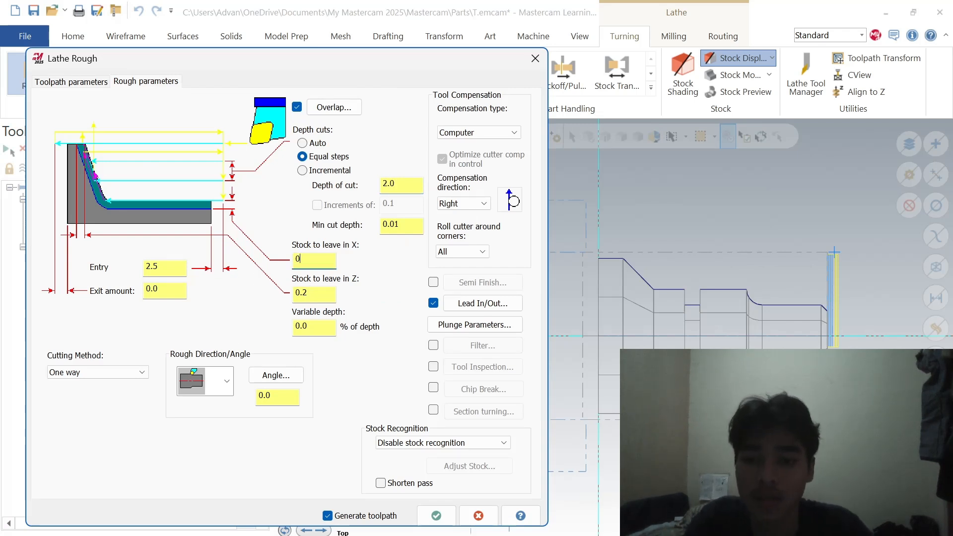
left_click_drag(318, 293, 223, 303)
type("0")
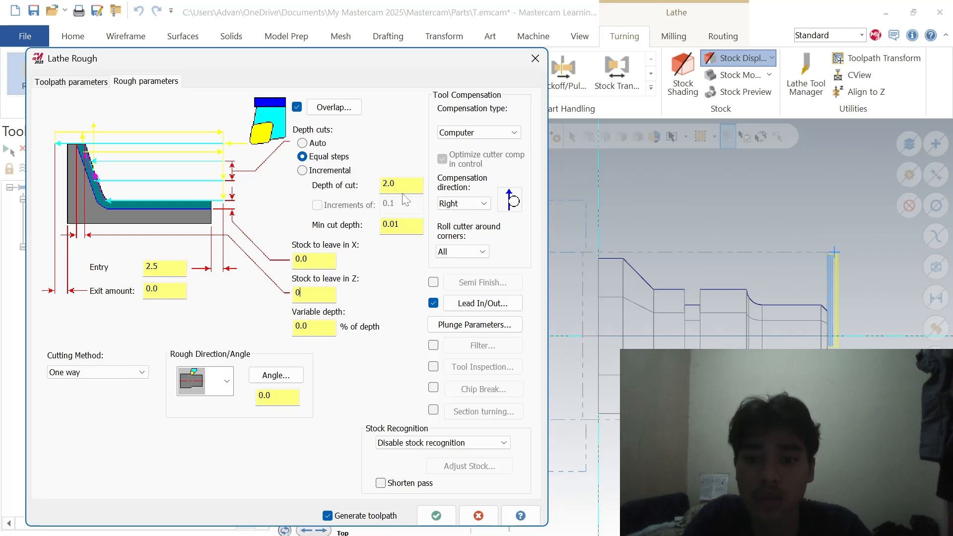
left_click_drag(403, 194, 347, 194)
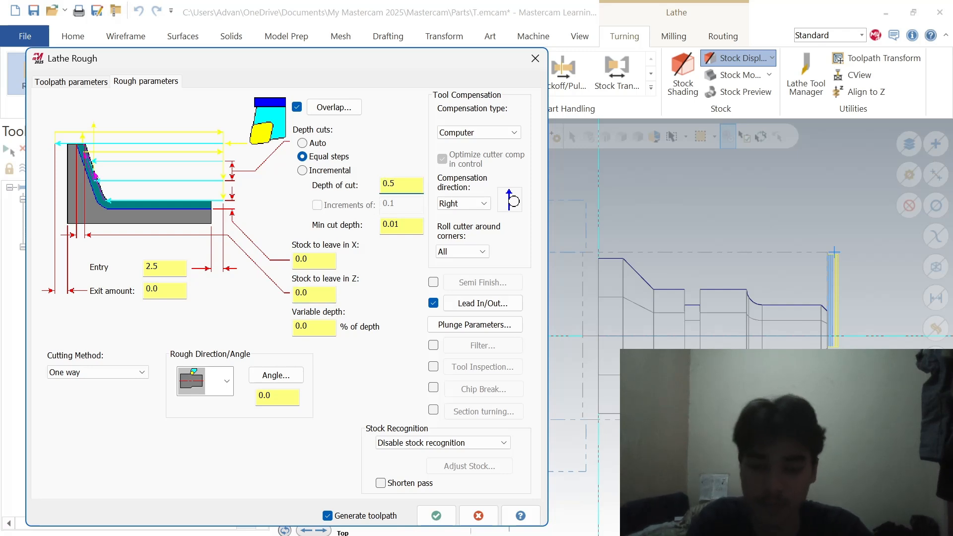
left_click(441, 442)
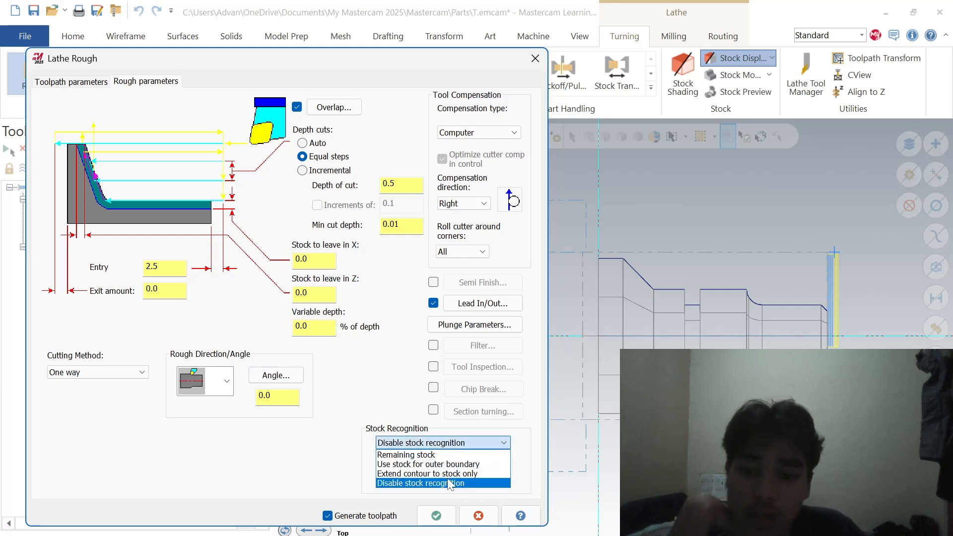
left_click(435, 464)
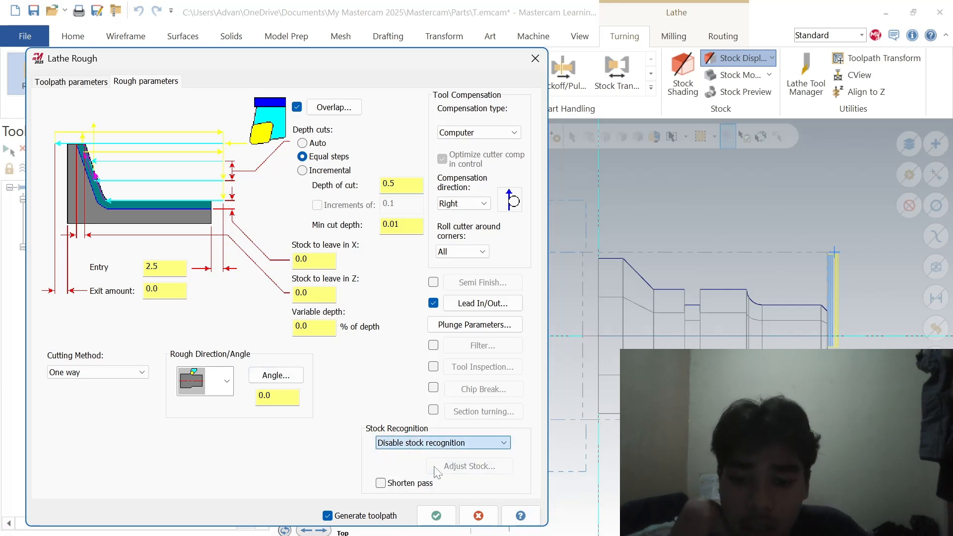
left_click(435, 515)
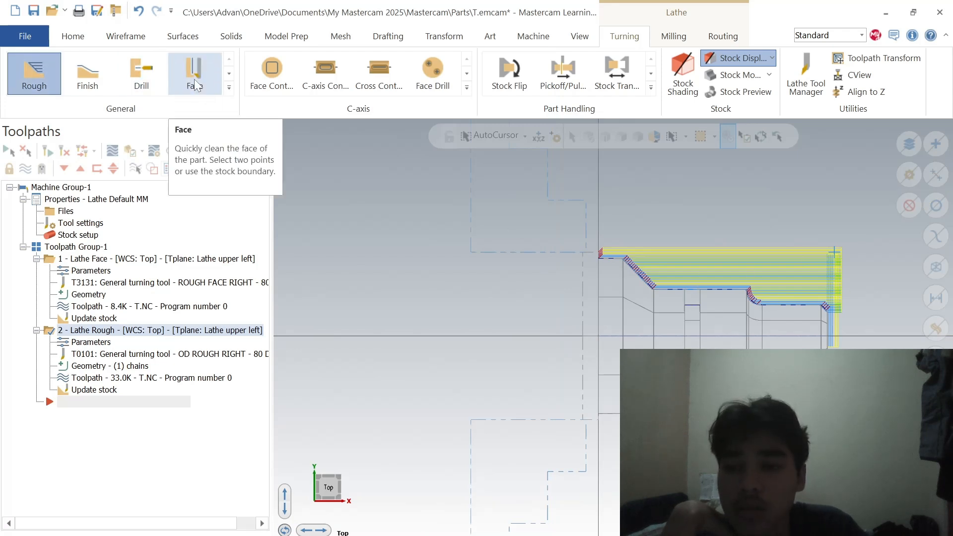
Step: Start a lathe Finish toolpath and chain the outer profile from the front face to the largest diameter
left_click(84, 84)
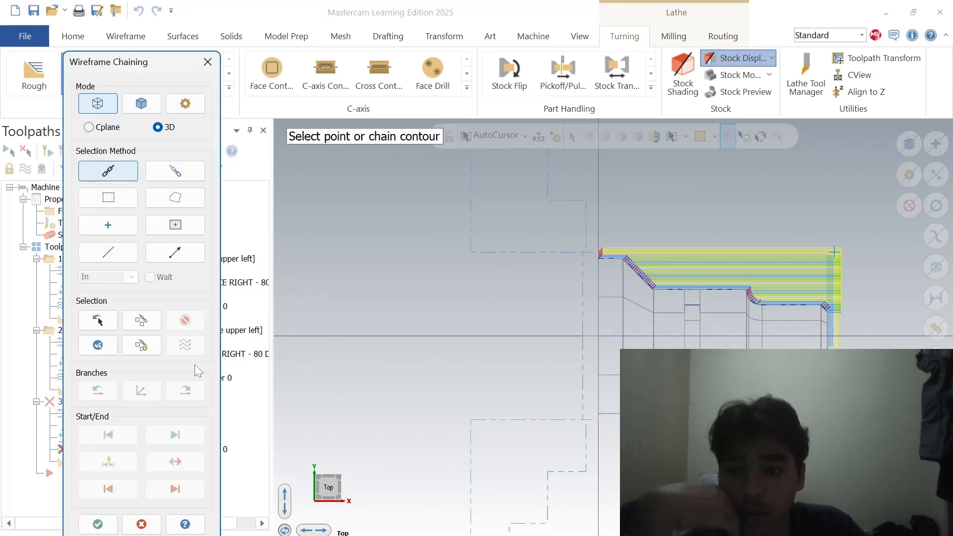
left_click(828, 325)
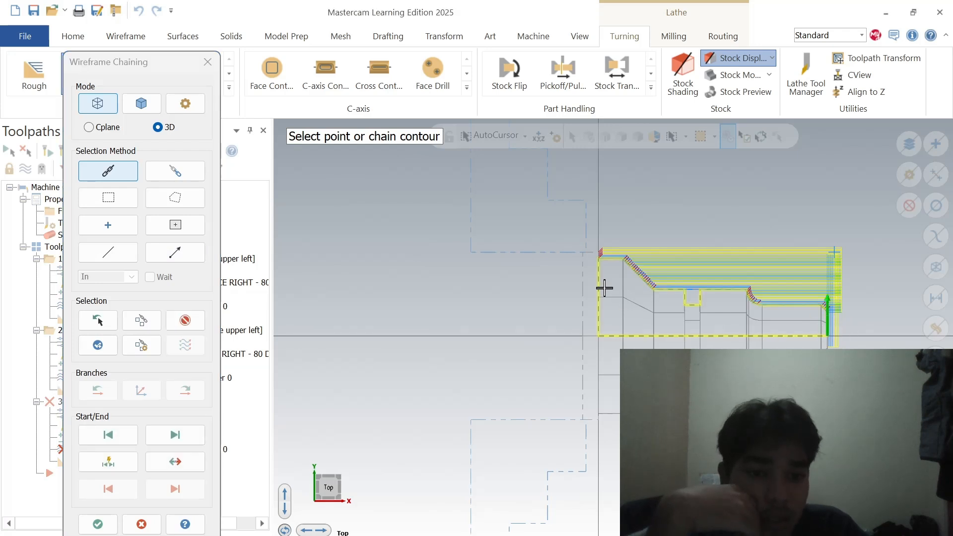
left_click(616, 257)
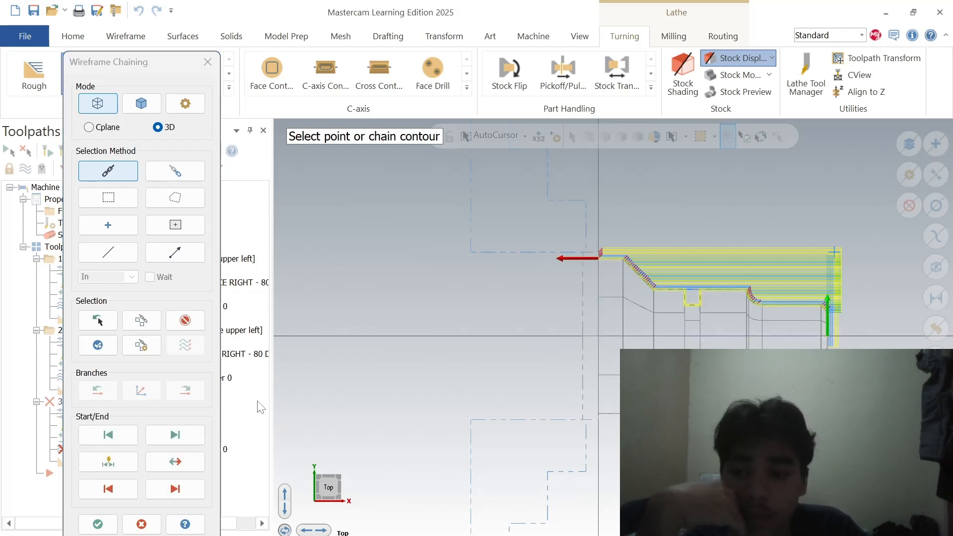
left_click(113, 531)
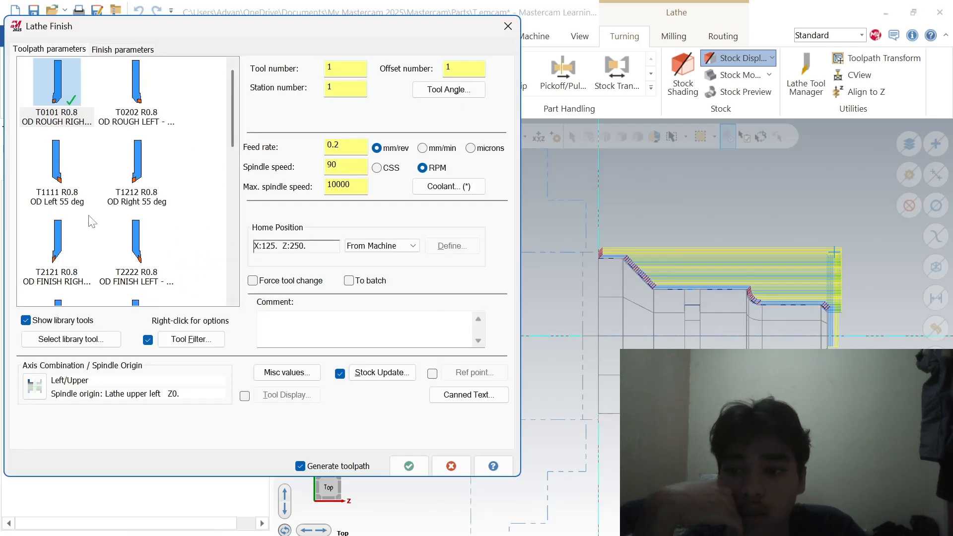
Step: Choose tool T2121 OD FINISH RIGHT - 35 DEG. and set its home position to about X 4.0, Z 73.8 on the part's front face
left_click(75, 263)
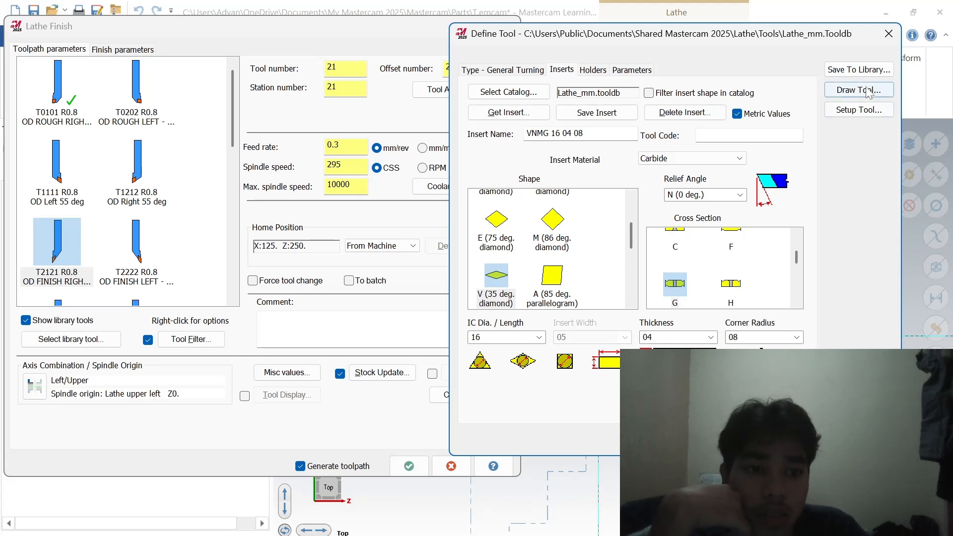
left_click(859, 110)
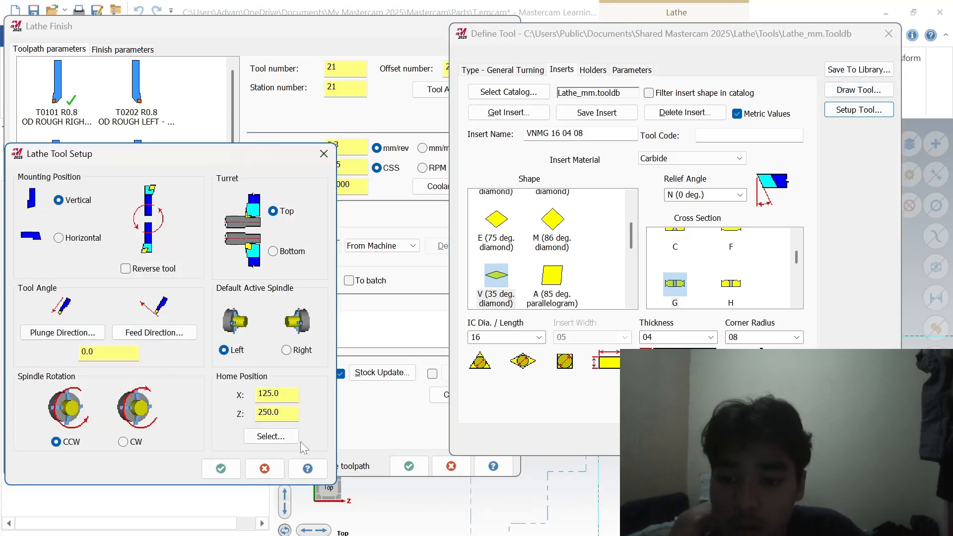
left_click(271, 437)
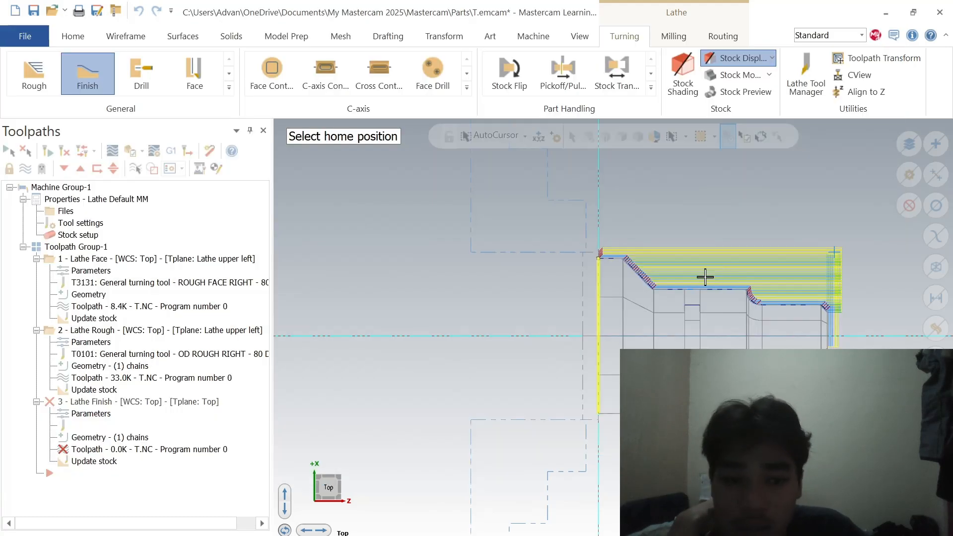
left_click(830, 329)
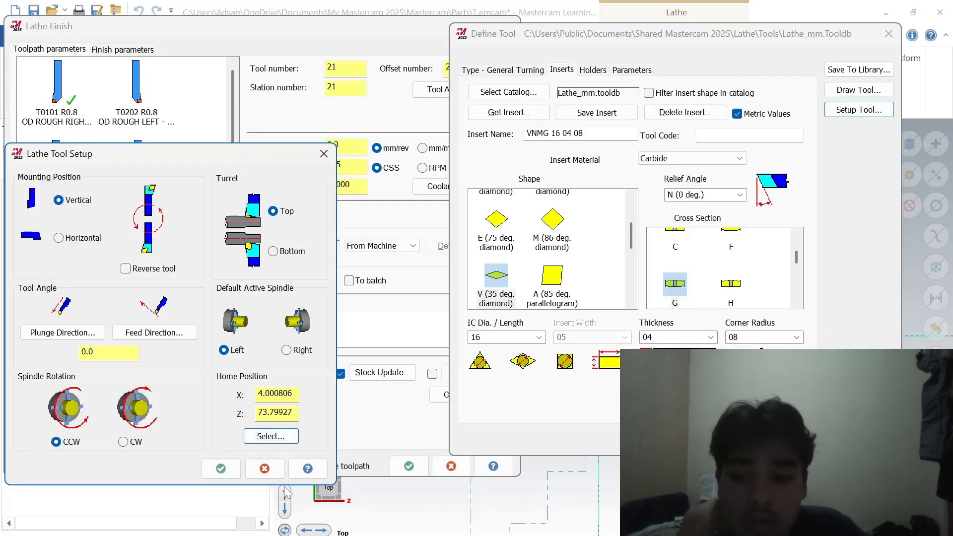
left_click(228, 470)
left_click(787, 438)
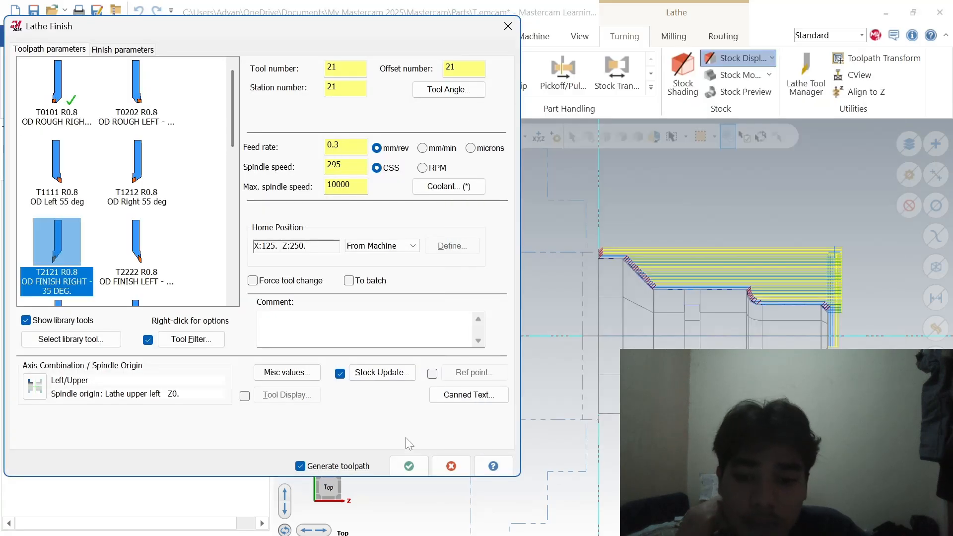
Step: Set the finish stepover to 0.25 with 3 finish passes and generate the finish toolpath
left_click(116, 51)
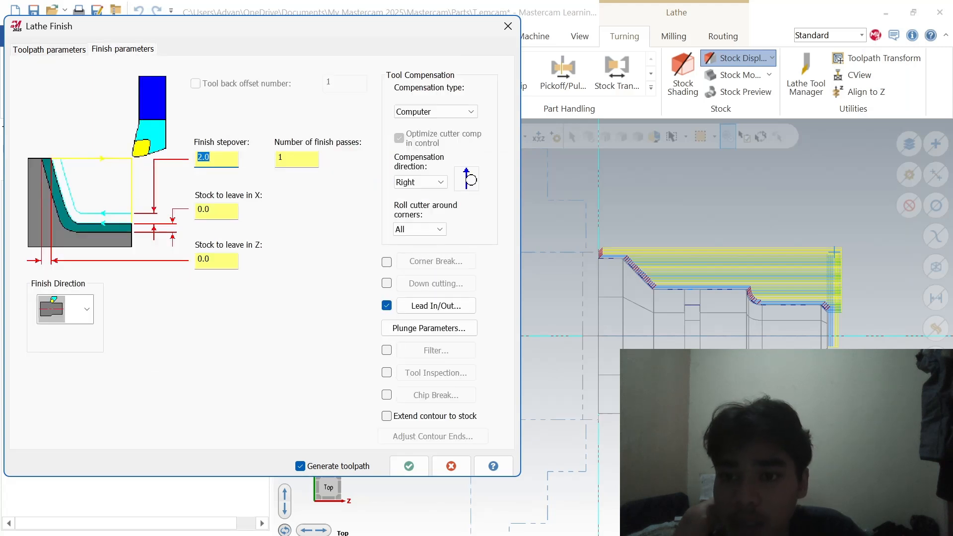
key("BackSpace")
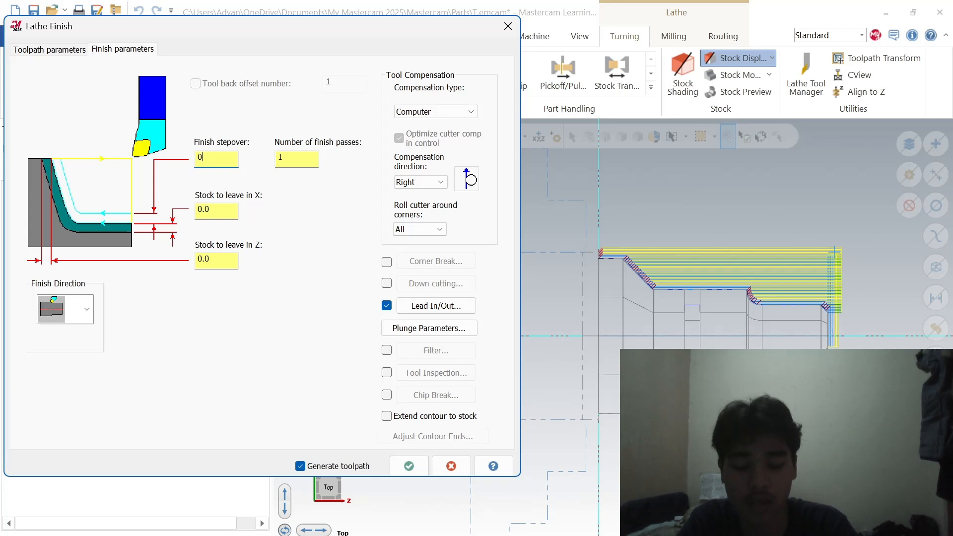
type("0.25")
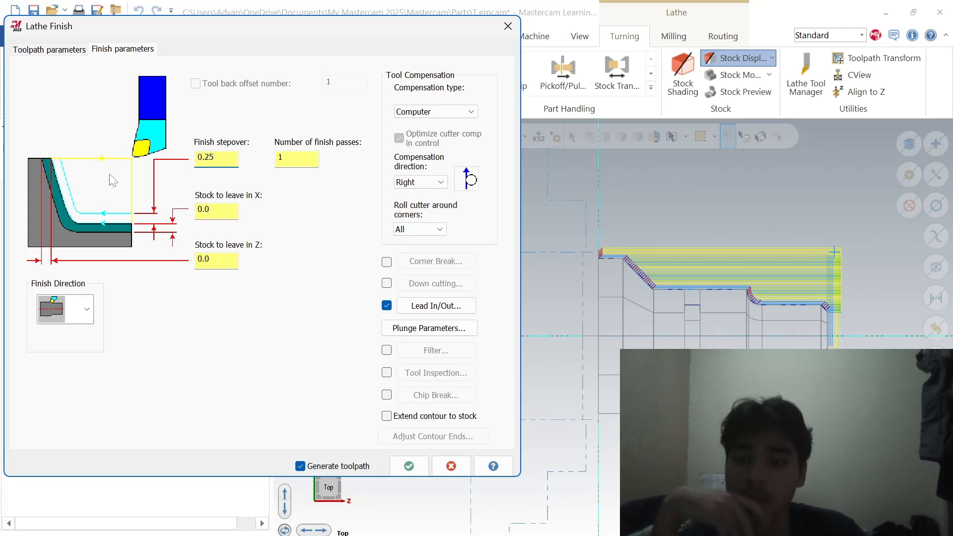
key("Tab")
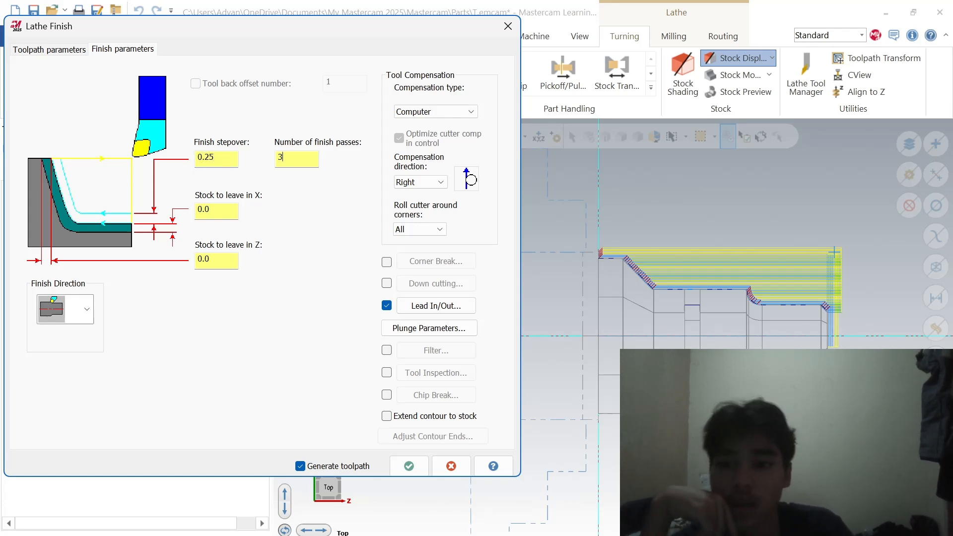
left_click(409, 466)
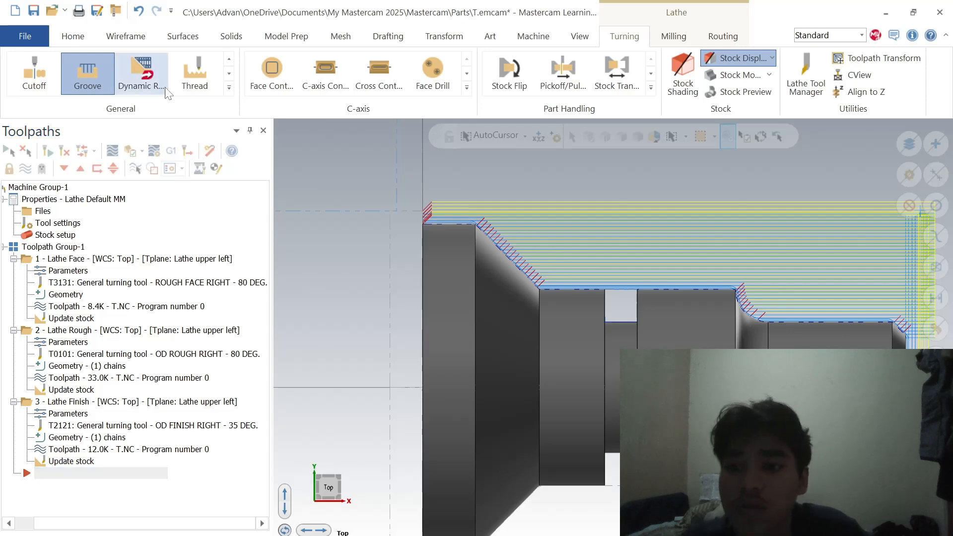
Step: Start a 2 Points lathe Groove toolpath using the groove's outer corner nearest the front face and its opposite floor corner
left_click(95, 73)
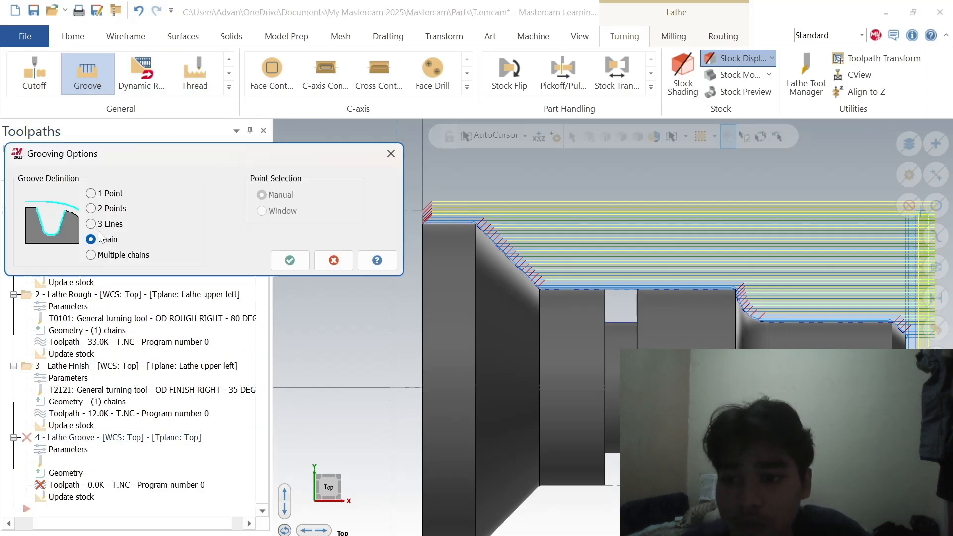
left_click(98, 210)
left_click(291, 261)
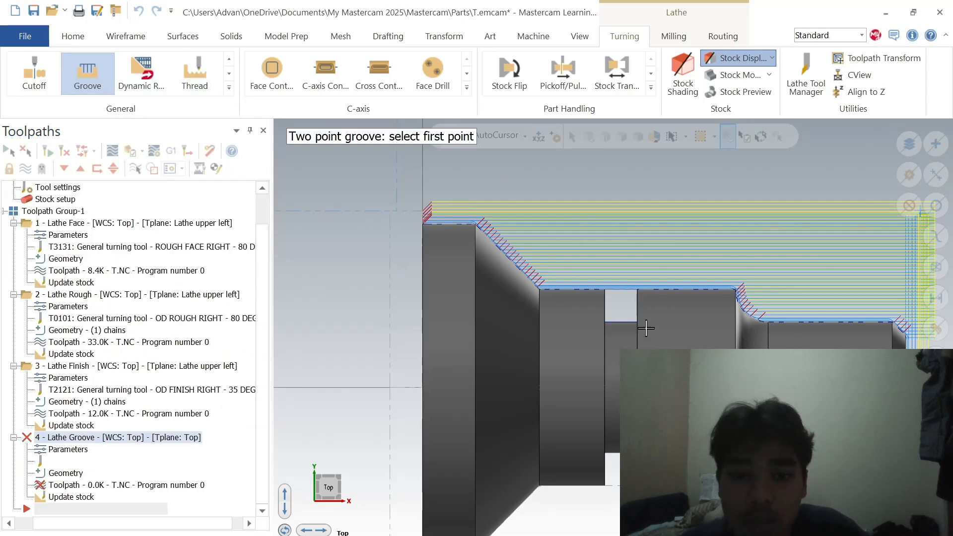
left_click(637, 289)
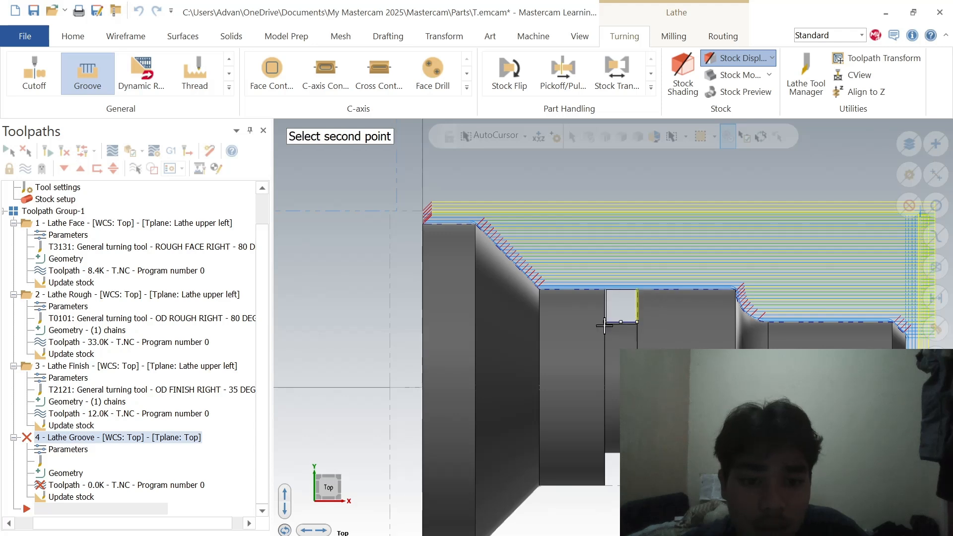
left_click(605, 322)
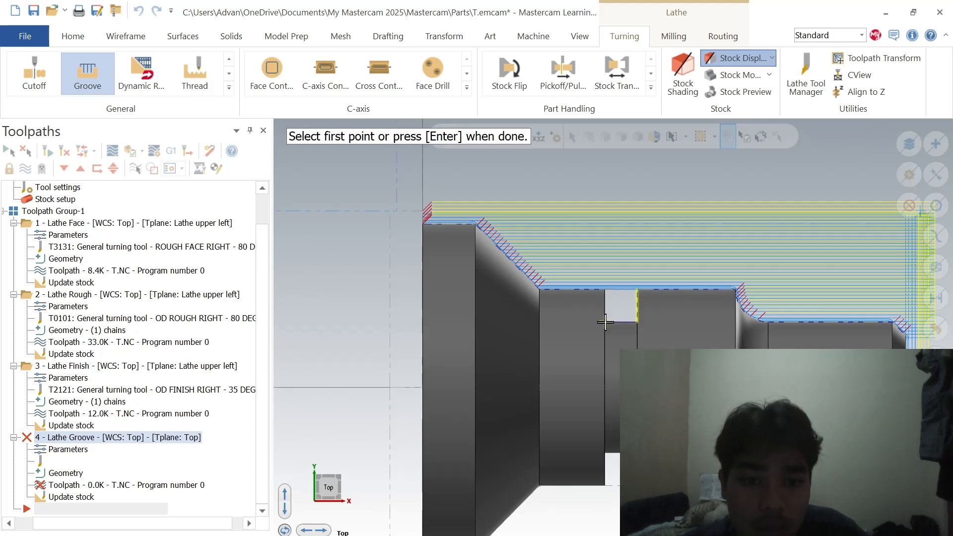
key("Return")
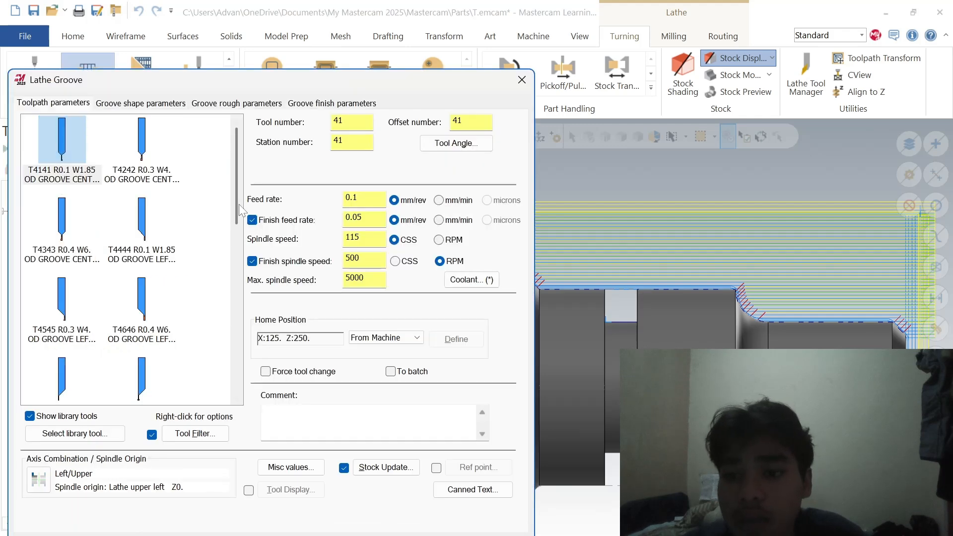
Step: Choose tool T4141 OD GROOVE CENTER - NARROW and use the stock for the groove's outer boundary
left_click(84, 160)
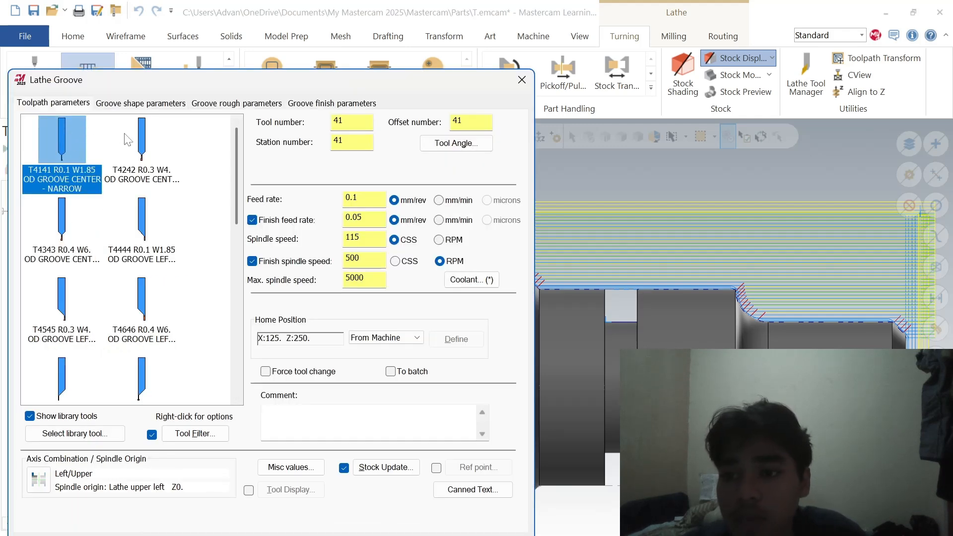
left_click(149, 104)
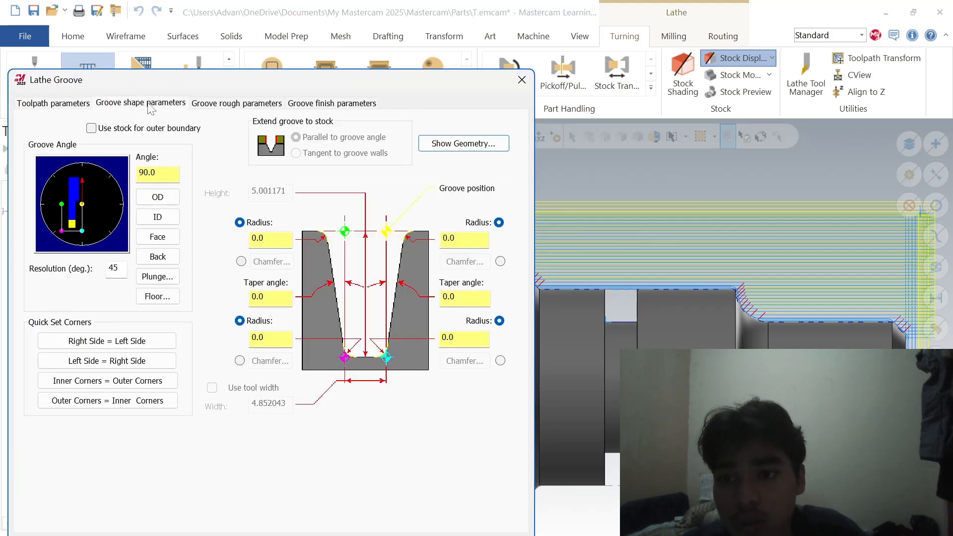
left_click(90, 128)
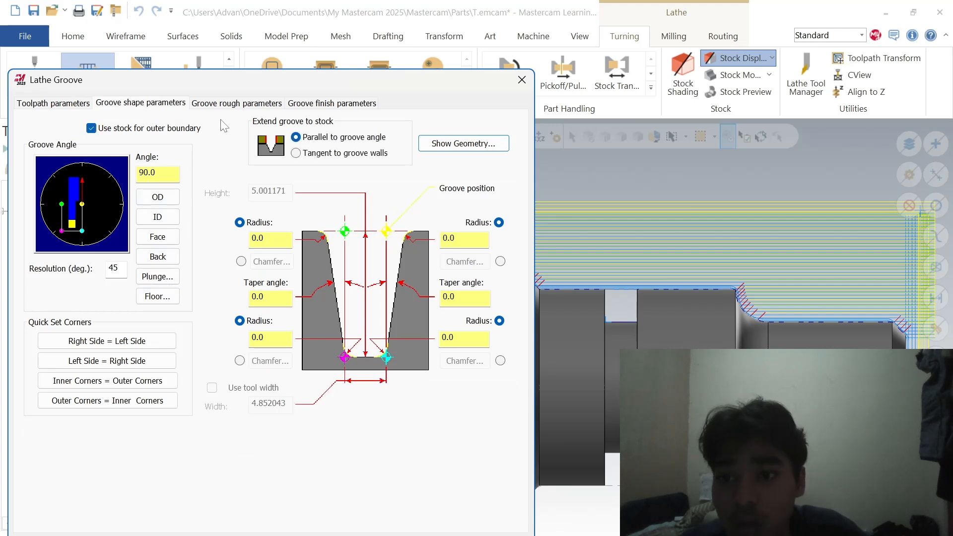
Step: Set the groove's rough step to 30 percent of tool width and the rough stock to leave in X and Z to 0
left_click(236, 104)
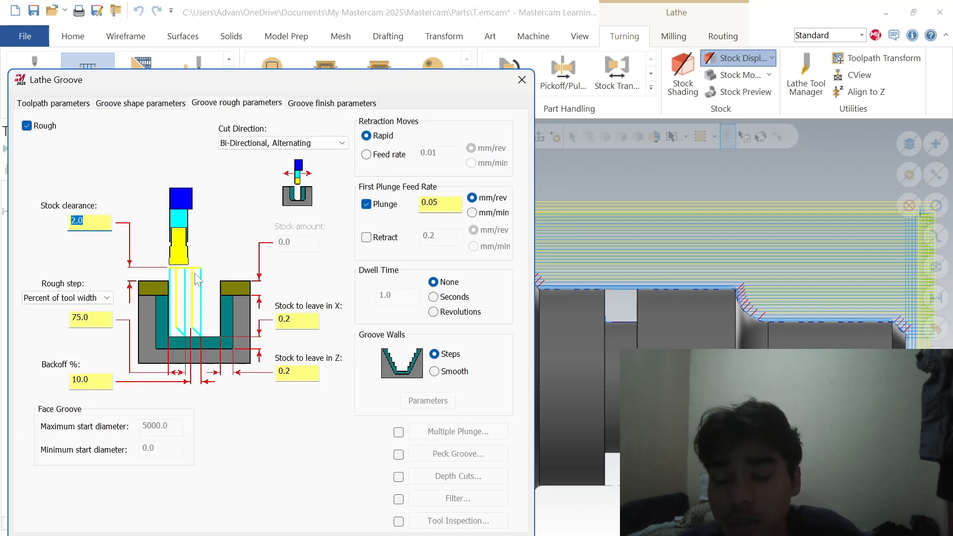
left_click_drag(95, 318, 31, 320)
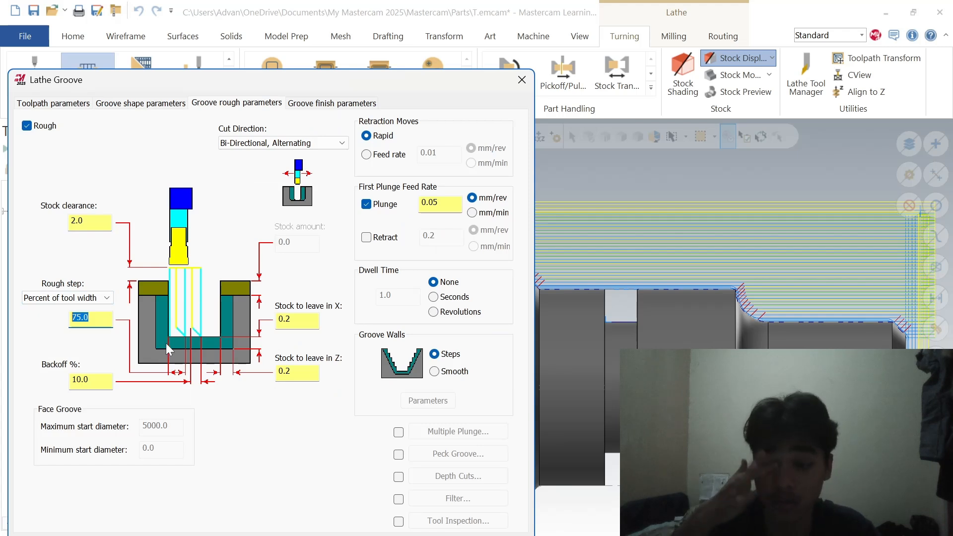
key("BackSpace")
type("30")
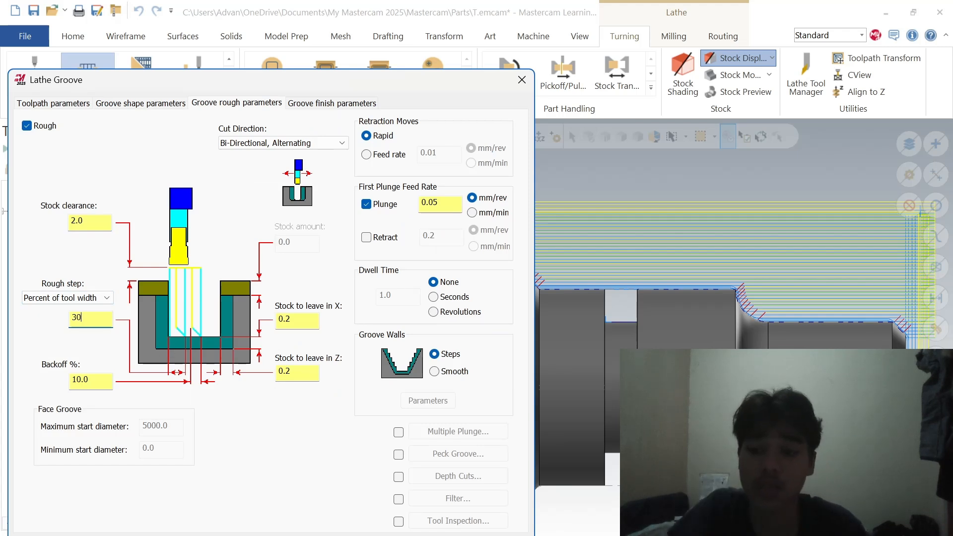
key("Tab")
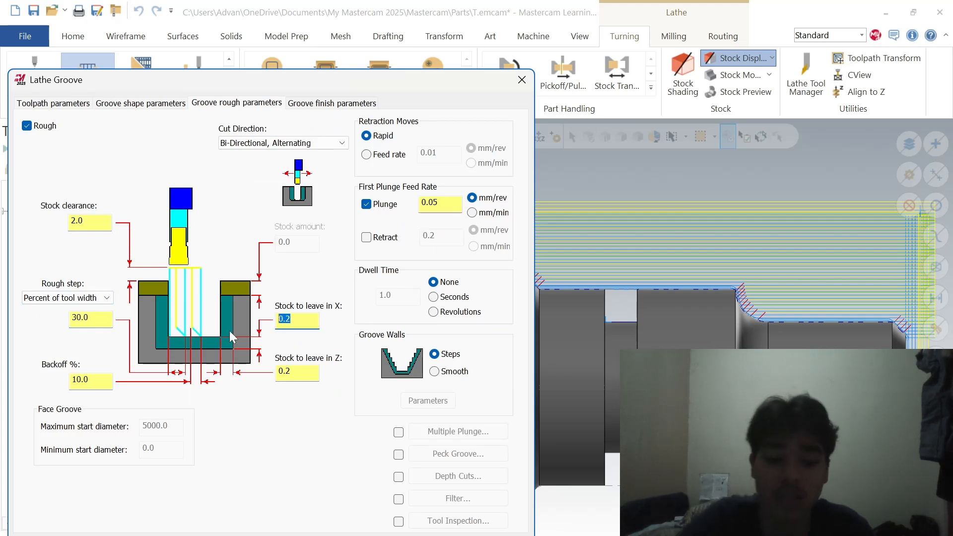
type("0")
key("Tab")
type("0")
Step: Set the groove finish to 4 passes with a 0.25 stepover and generate the groove toolpath
left_click(318, 105)
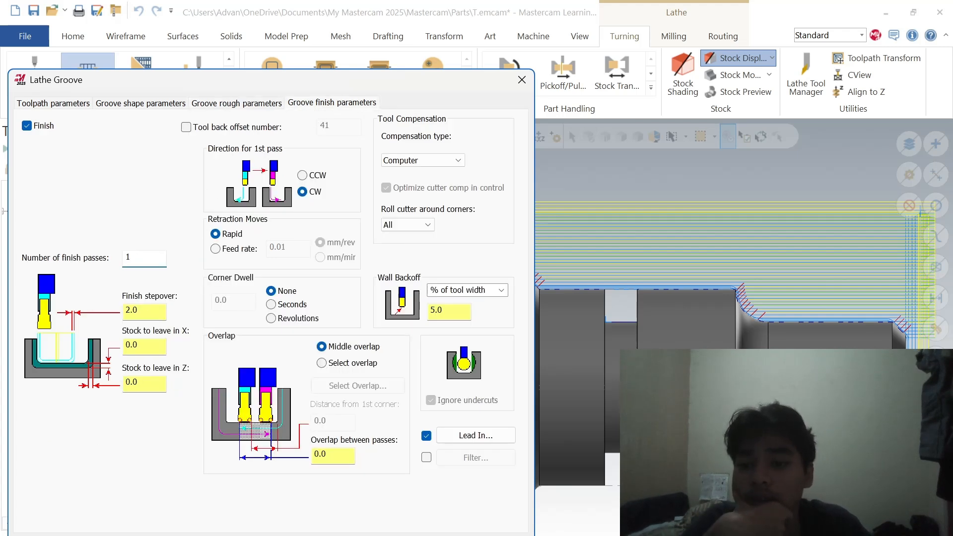
left_click_drag(137, 259, 120, 263)
key("Tab")
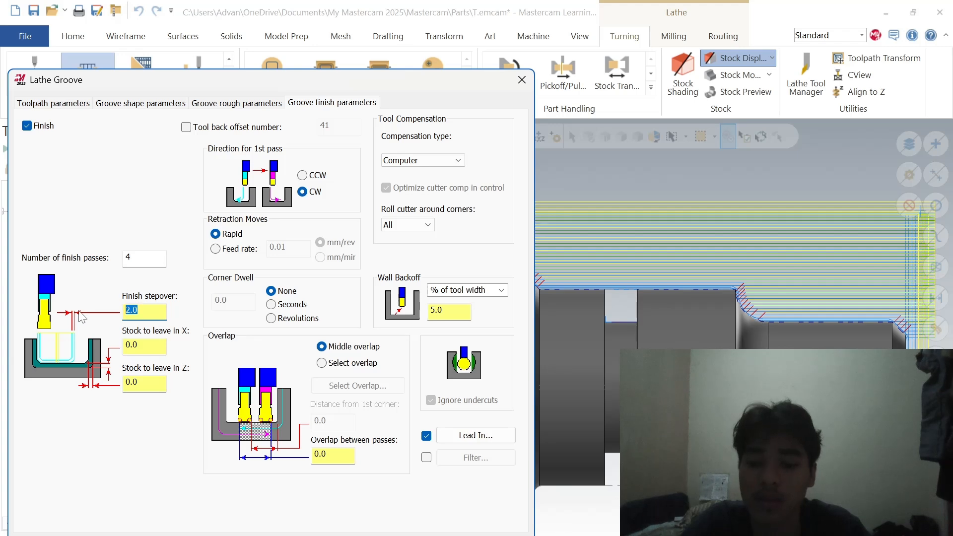
type("0.25")
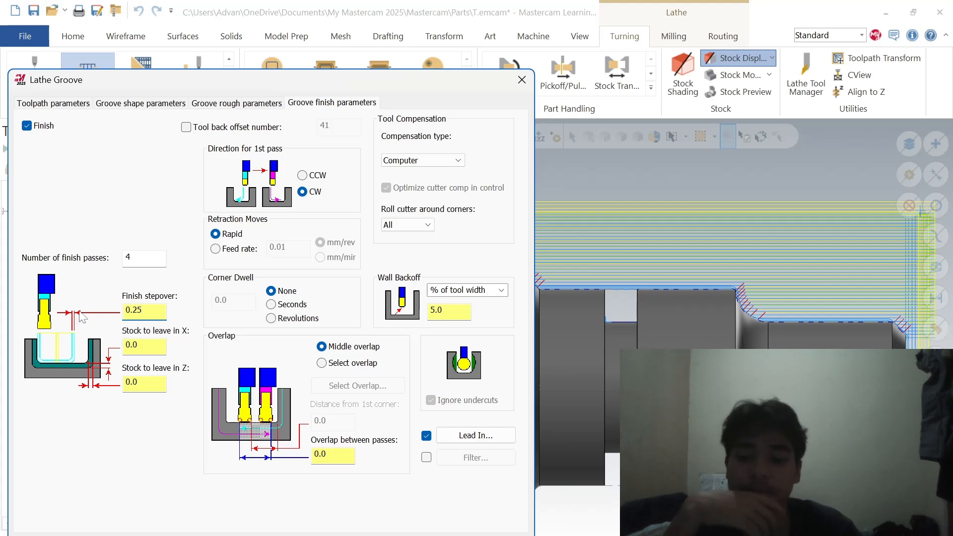
key("Return")
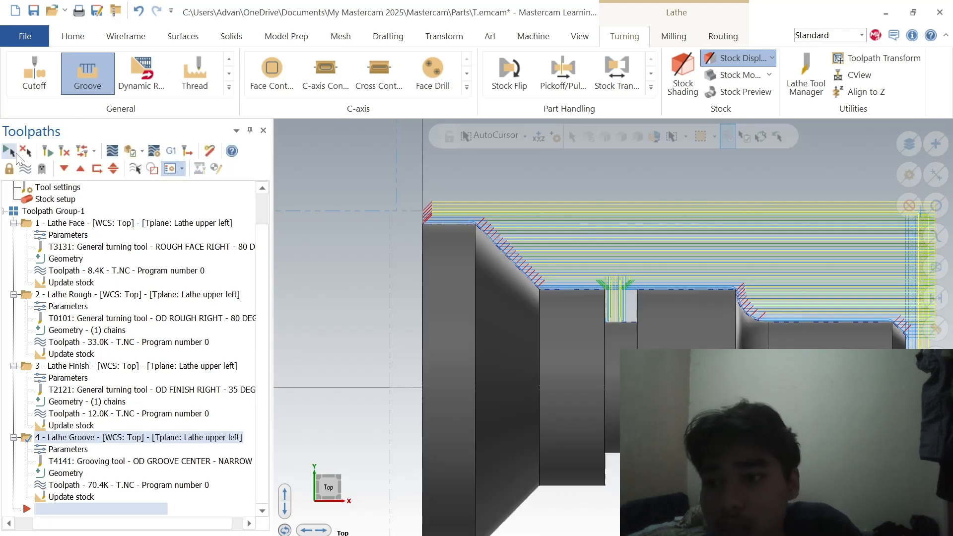
Step: Backplot all four lathe operations and inspect the toolpaths around the part
left_click(10, 151)
left_click(113, 153)
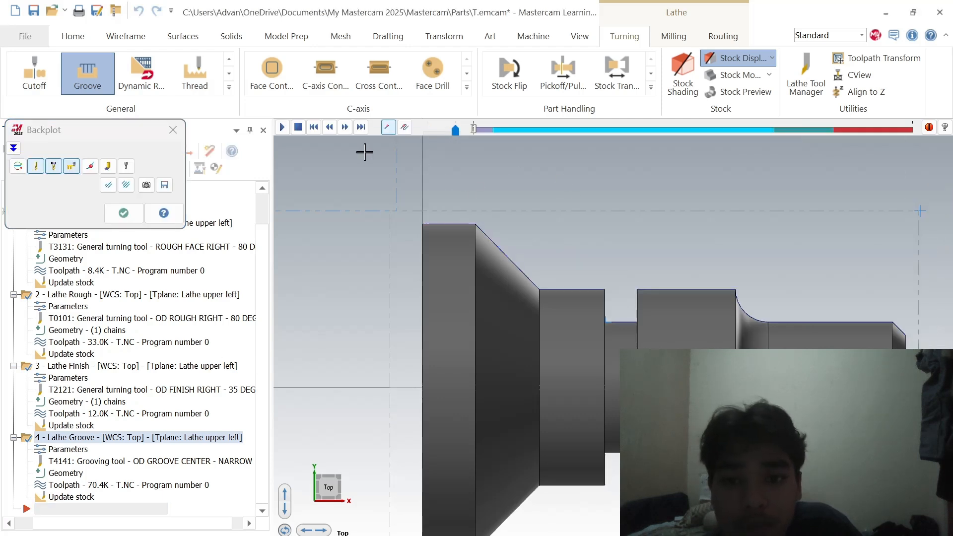
left_click(283, 128)
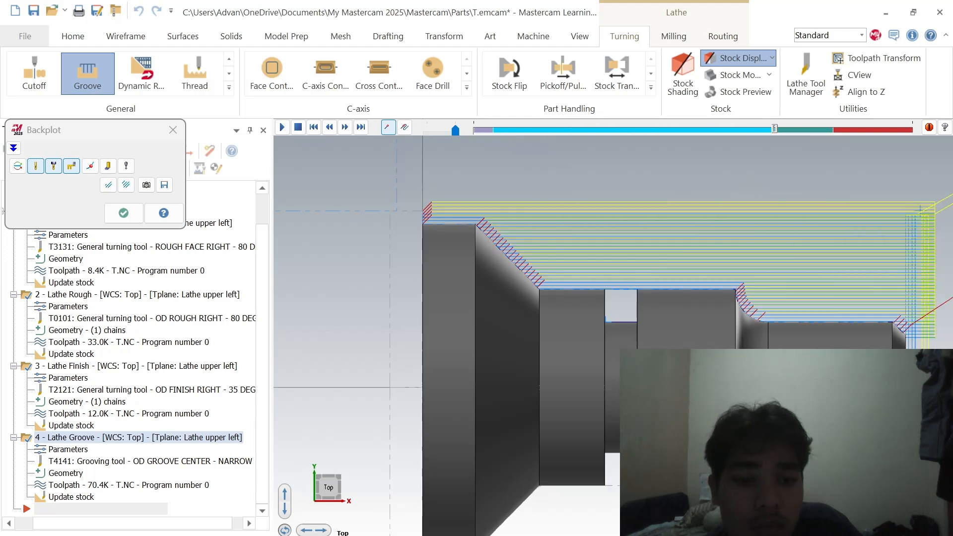
middle_click_drag(526, 368, 494, 377)
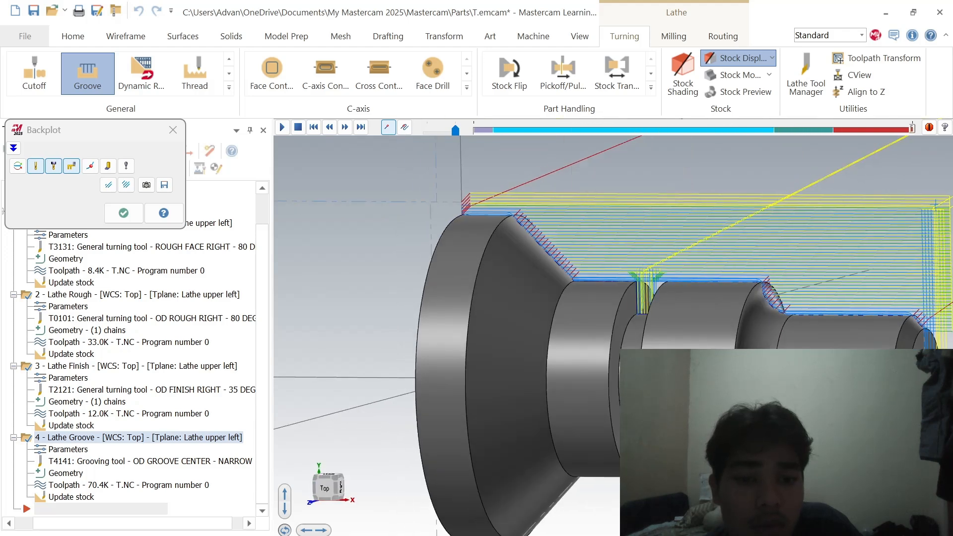
left_click(182, 127)
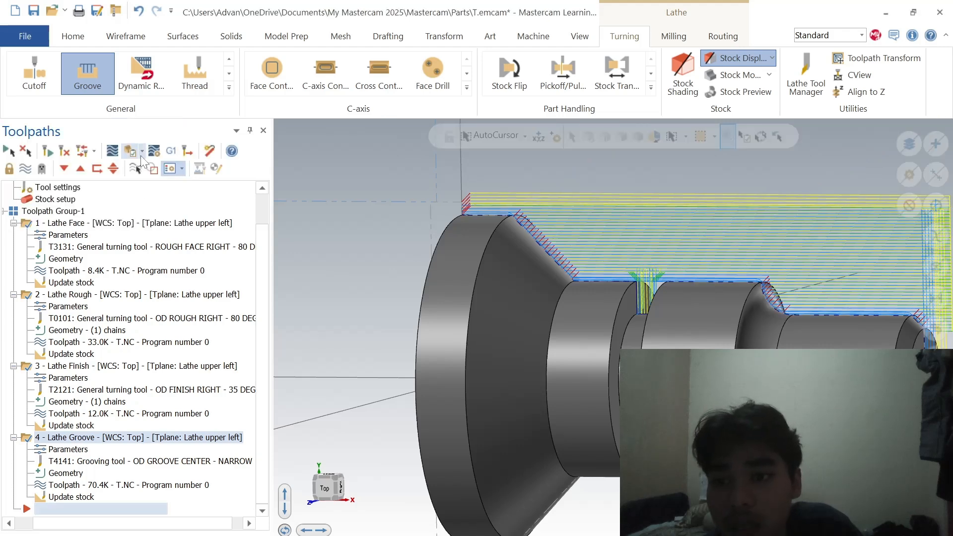
Step: Verify all four operations in Mastercam Simulator, running the full cut with the whole workpiece in both views
left_click(135, 153)
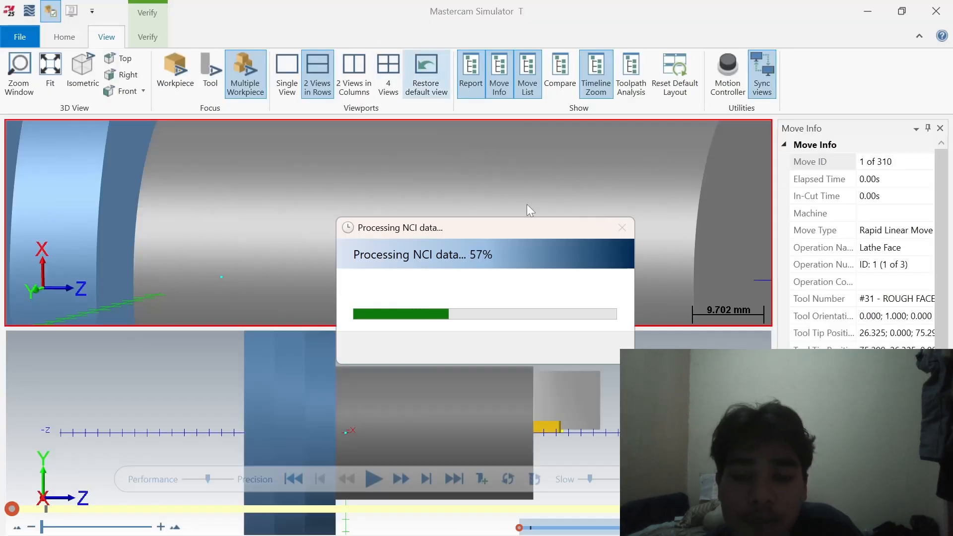
scroll(340, 237, "down", 8)
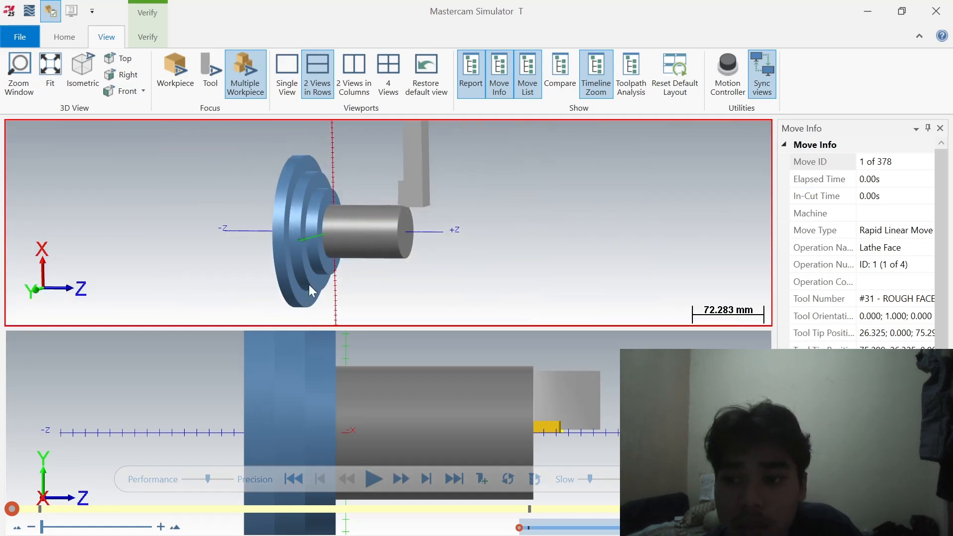
left_click(404, 451)
scroll(402, 433, "down", 6)
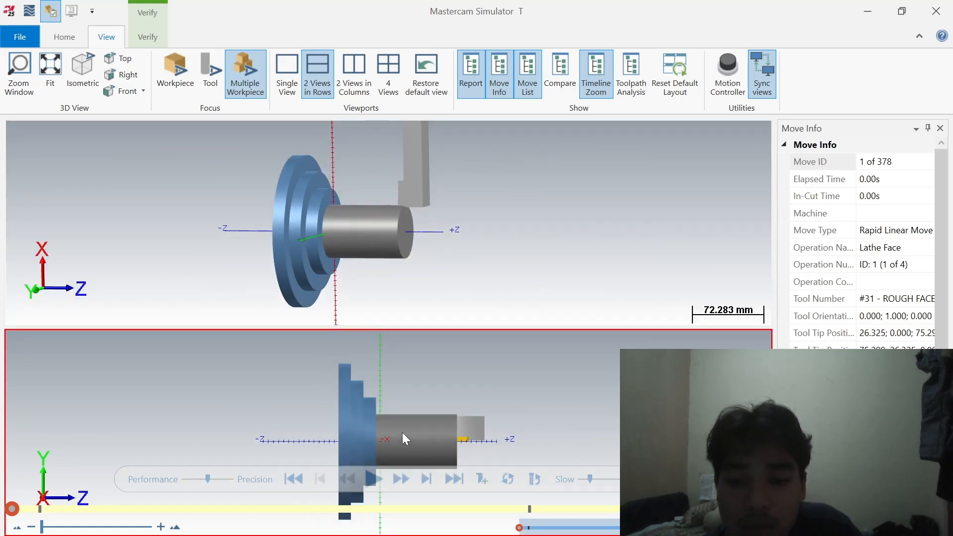
left_click(375, 480)
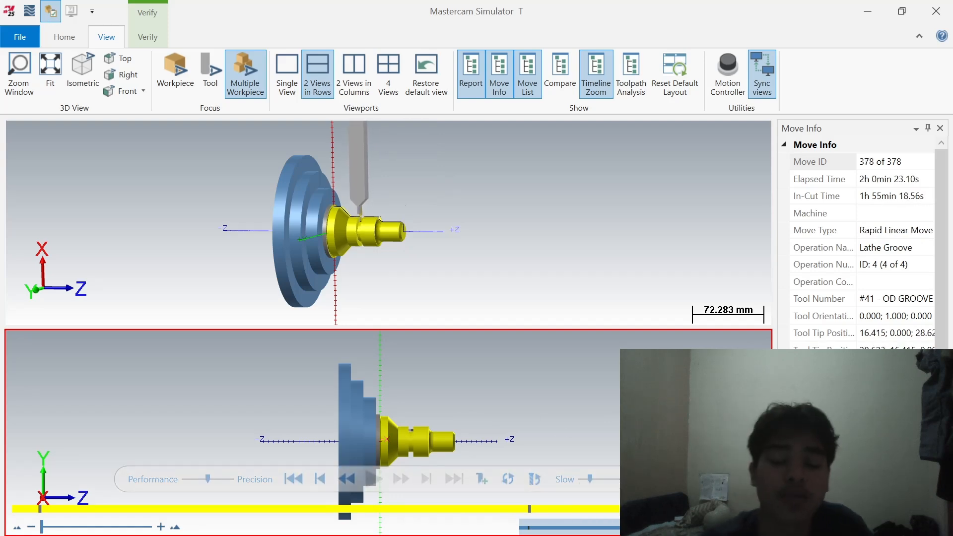
Step: Switch to the browser's Google Drive tab and view the drawing 69.9+Lathe-chamfer,+fillet+and+groove_2.pdf
key("alt+Tab")
key("alt+Tab")
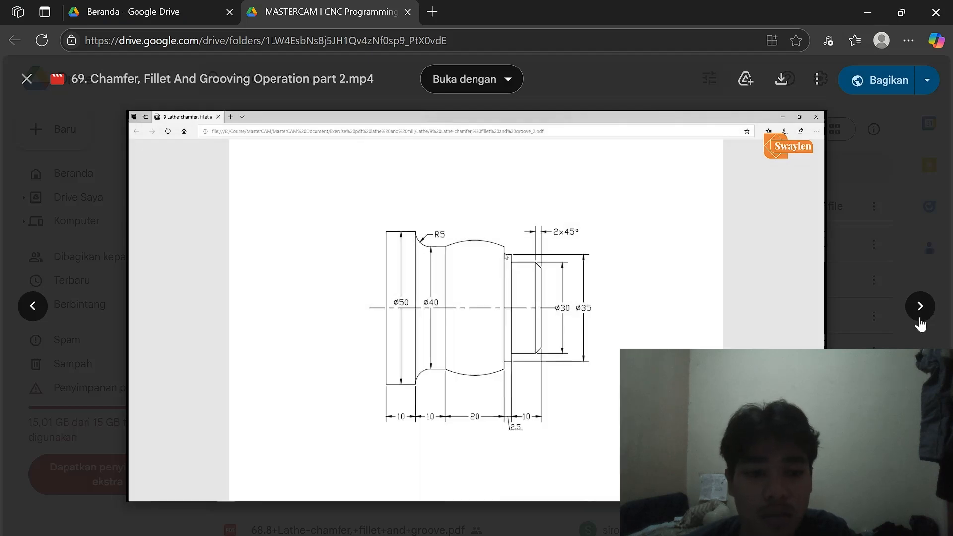
left_click(919, 308)
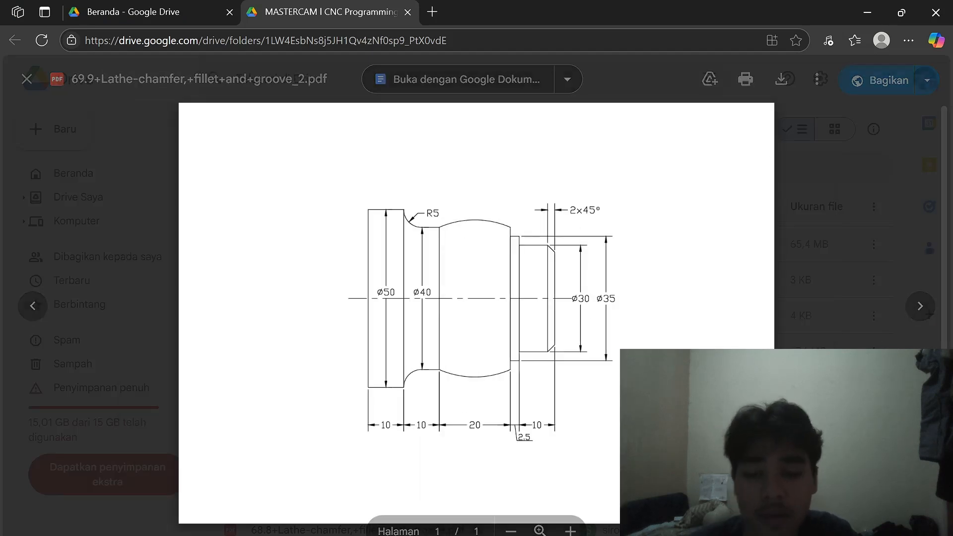
Step: Switch to the empty Mastercam part and draw a 25 mm vertical line upward from the origin
key("alt+Tab")
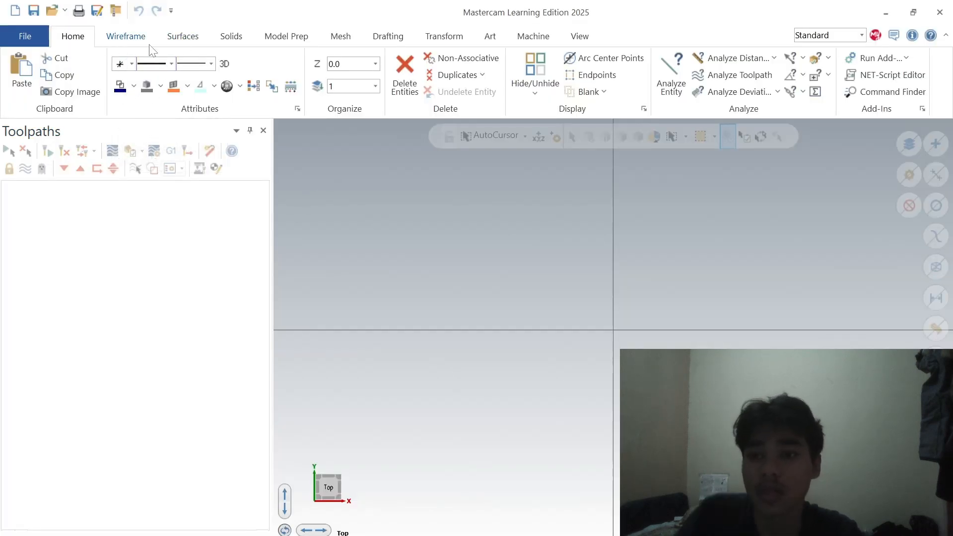
left_click(130, 38)
left_click(107, 74)
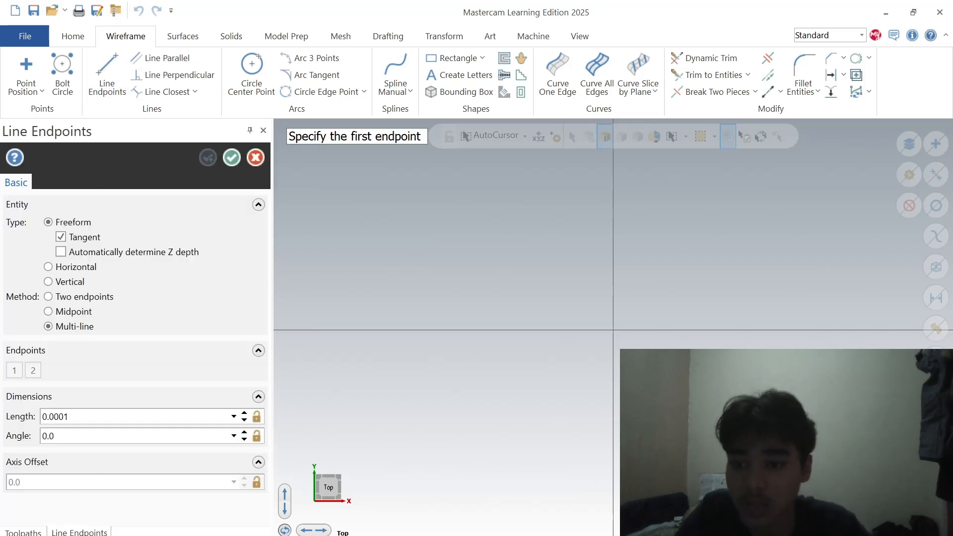
left_click(85, 417)
type("25.0")
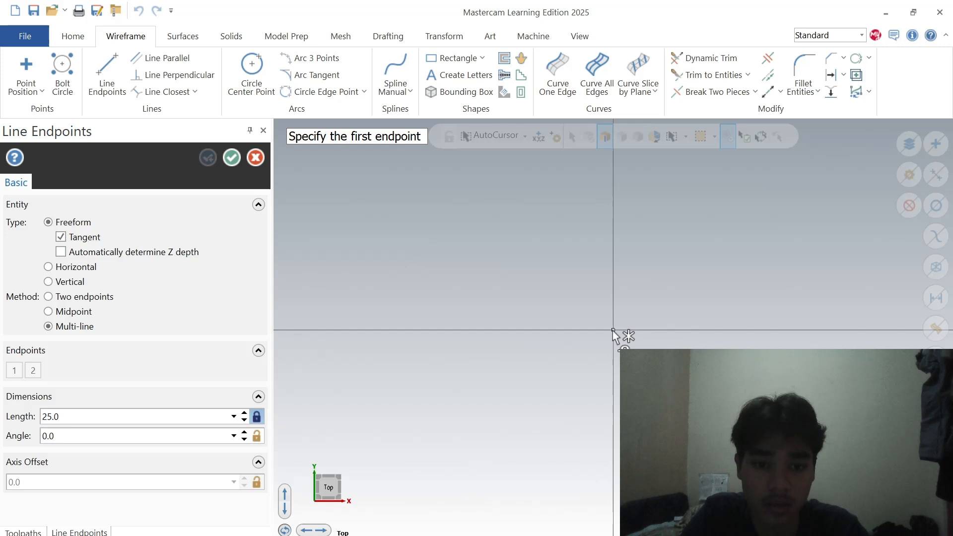
left_click(613, 330)
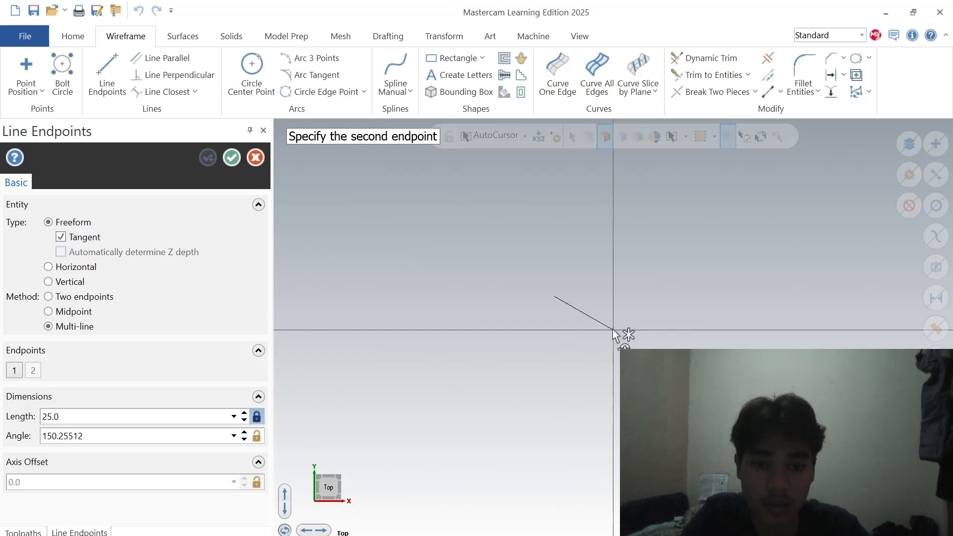
left_click(617, 300)
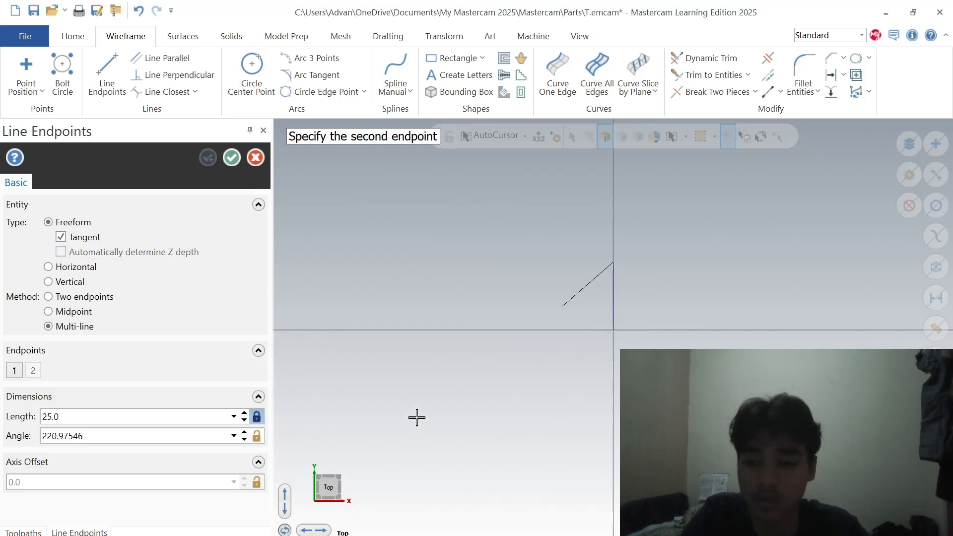
Step: Try a freeform 10 mm line from the vertical line's upper end, and delete it
left_click_drag(60, 417, 36, 428)
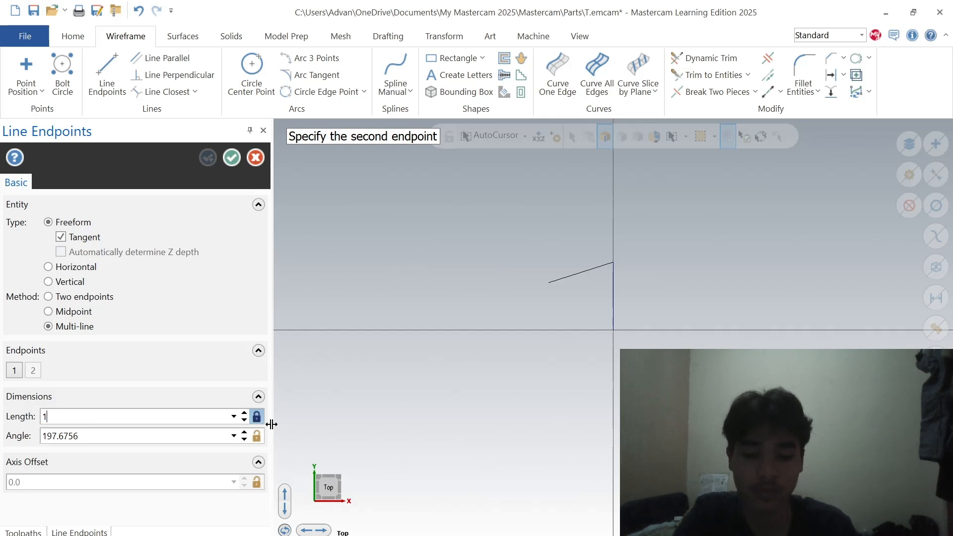
left_click(702, 268)
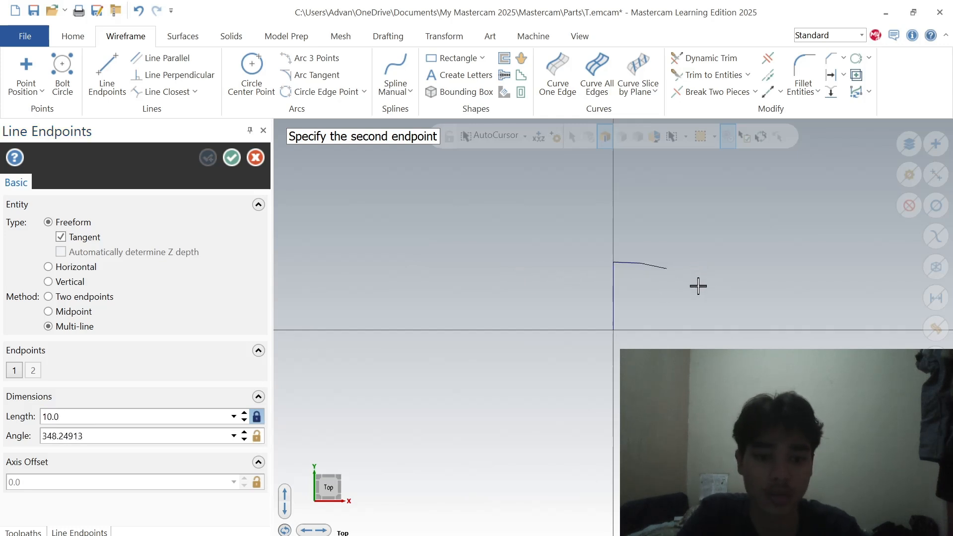
key("Escape")
key("Escape")
left_click(636, 267)
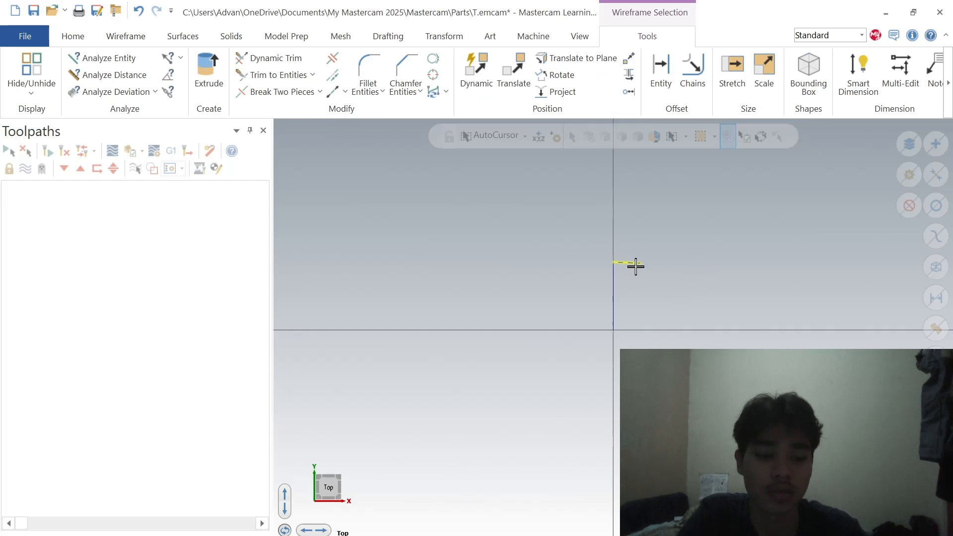
key("Delete")
Step: Draw a 10 mm horizontal line to the right from the 25 mm vertical line's upper end
left_click(106, 76)
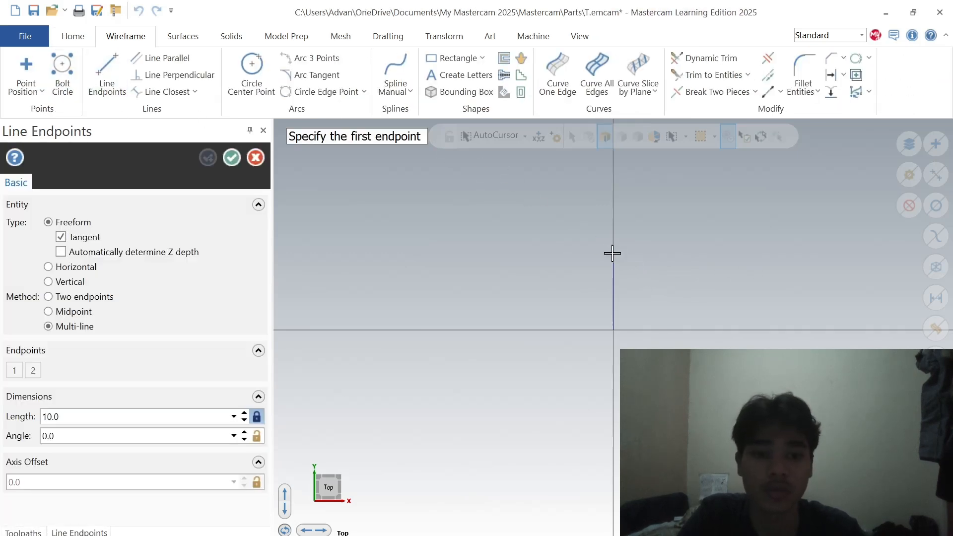
left_click(613, 262)
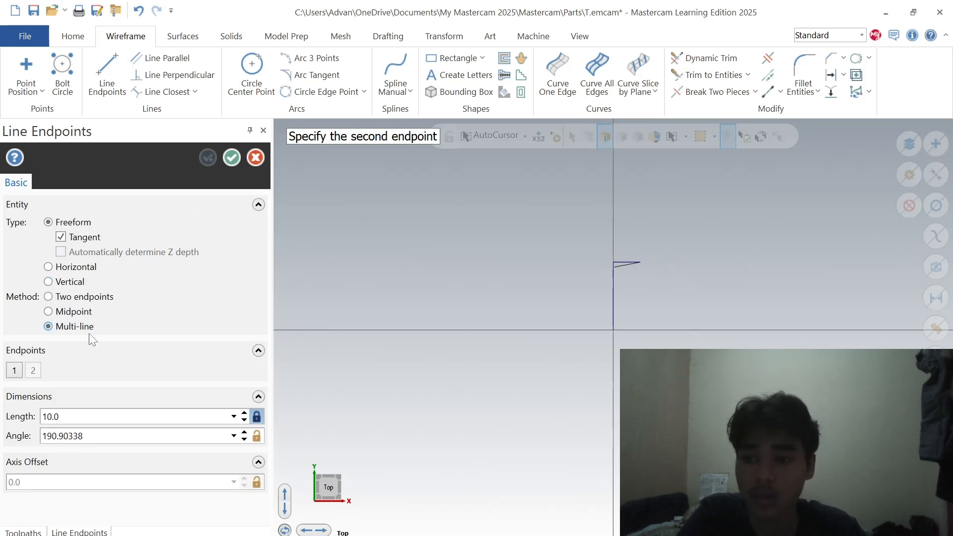
Step: Draw a 5 mm vertical line down from the 10 mm line's right end, discarding the stray first attempt
left_click(88, 419)
type("5")
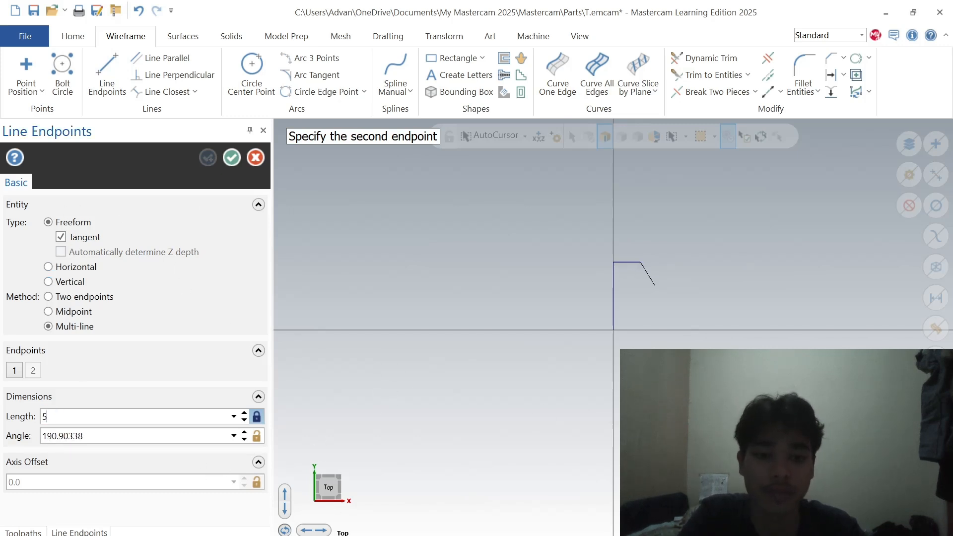
key("Return")
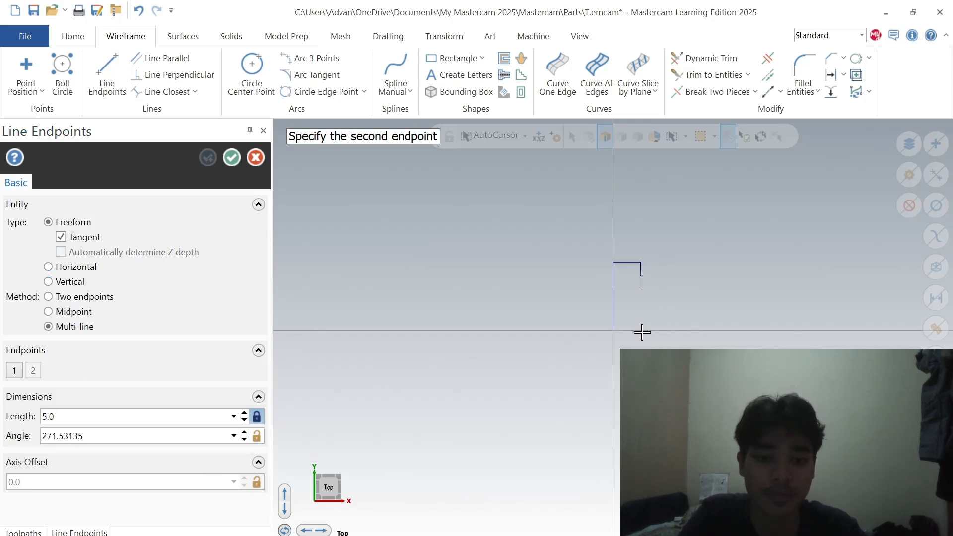
key("Escape")
key("Escape")
left_click(643, 271)
key("Escape")
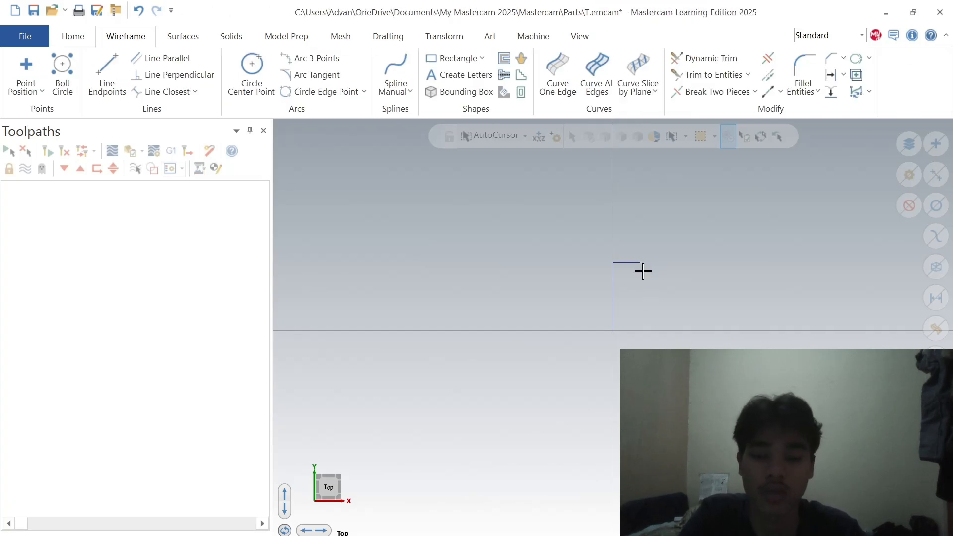
left_click(108, 72)
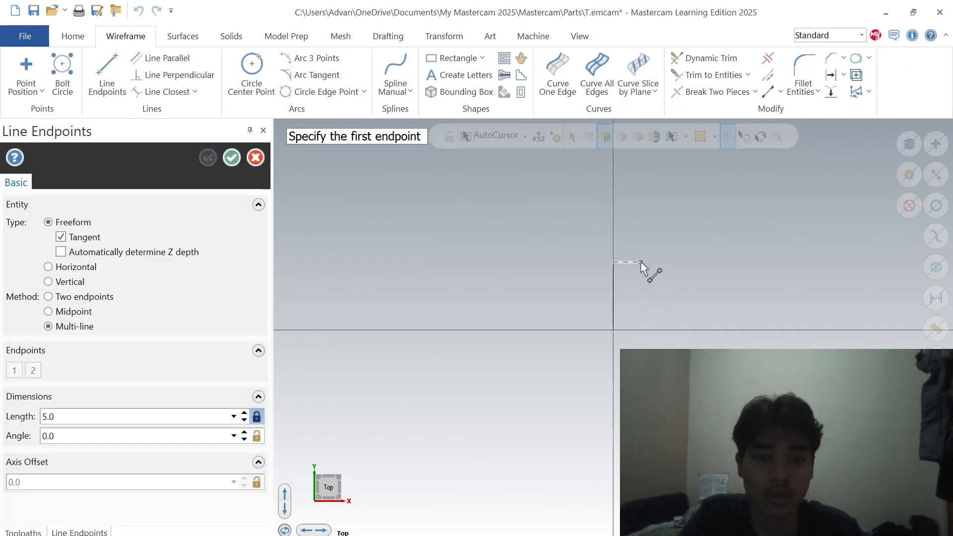
left_click(641, 262)
left_click(640, 276)
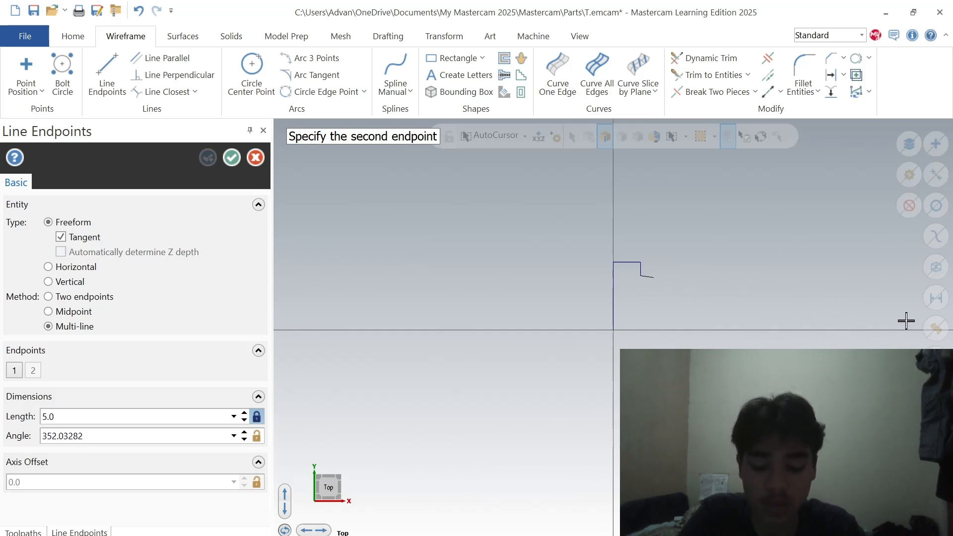
Step: Continue the profile to the right from the 5 mm line's lower end with 10 mm and 20 mm horizontal lines
double_click(70, 419)
type("10")
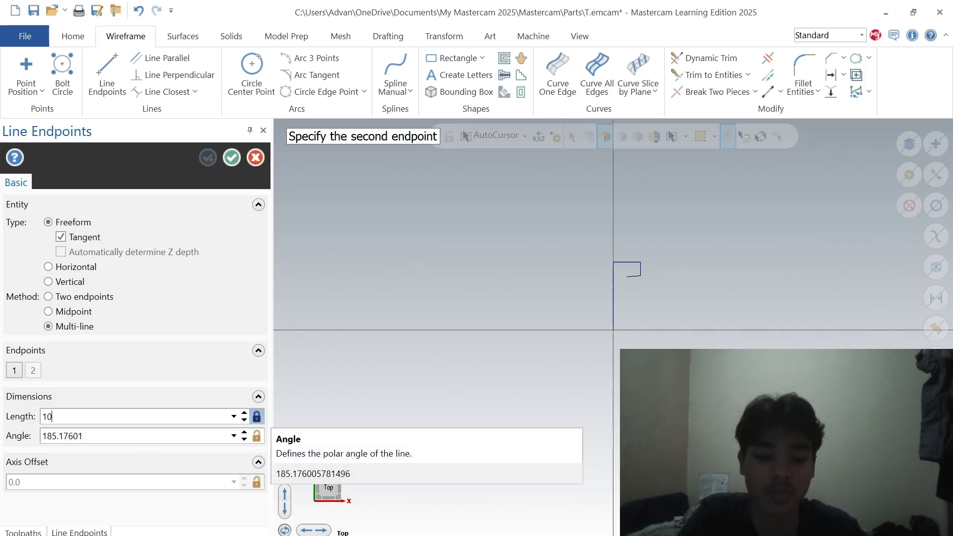
key("Return")
left_click(748, 275)
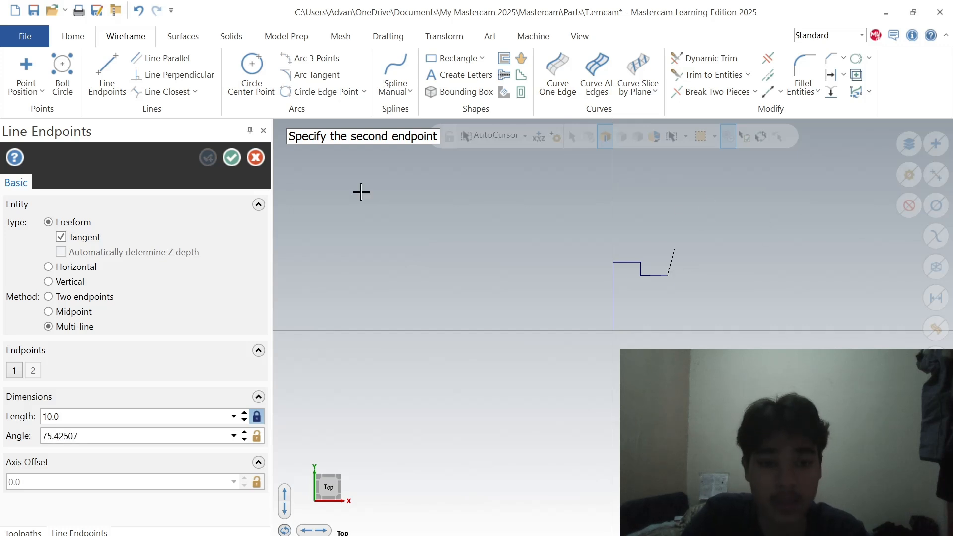
left_click_drag(70, 417, 14, 437)
type("20")
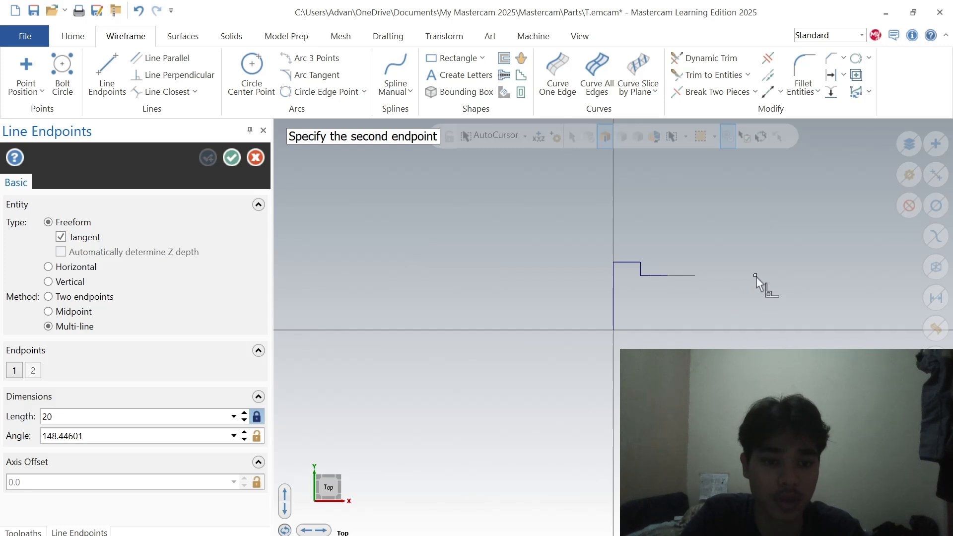
key("Return")
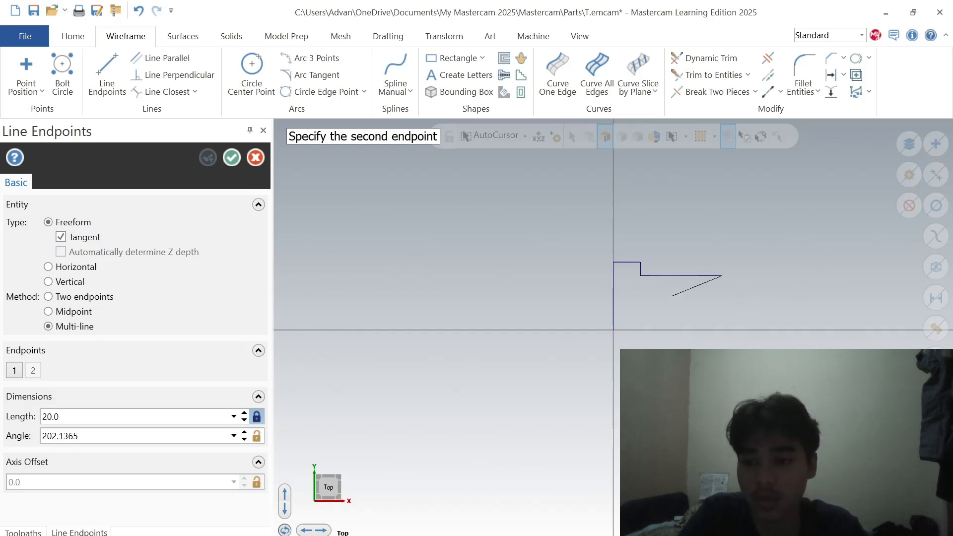
Step: Draw three 2.5 mm lines from the 20 mm line's right end, going down, right and down, replacing the first attempt
type("2")
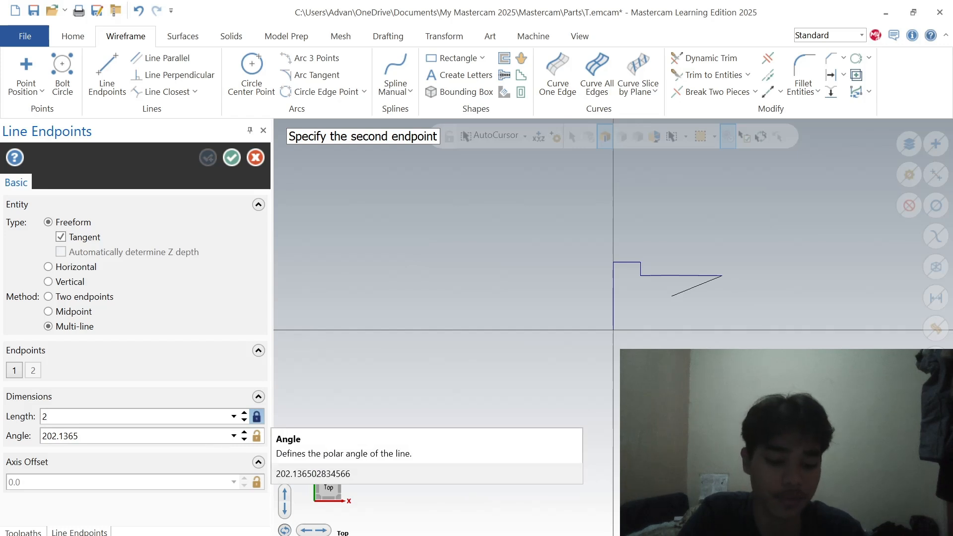
type(".5")
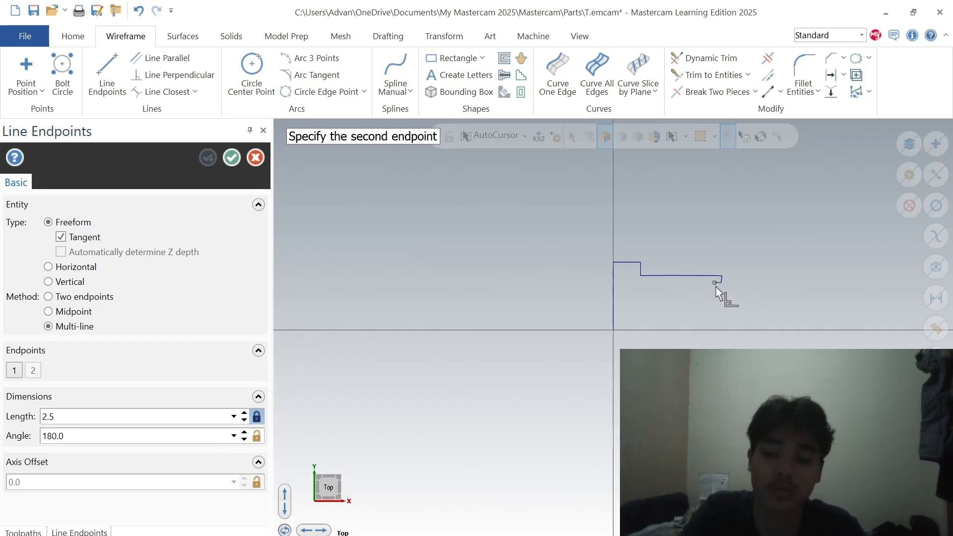
key("Escape")
left_click(723, 277)
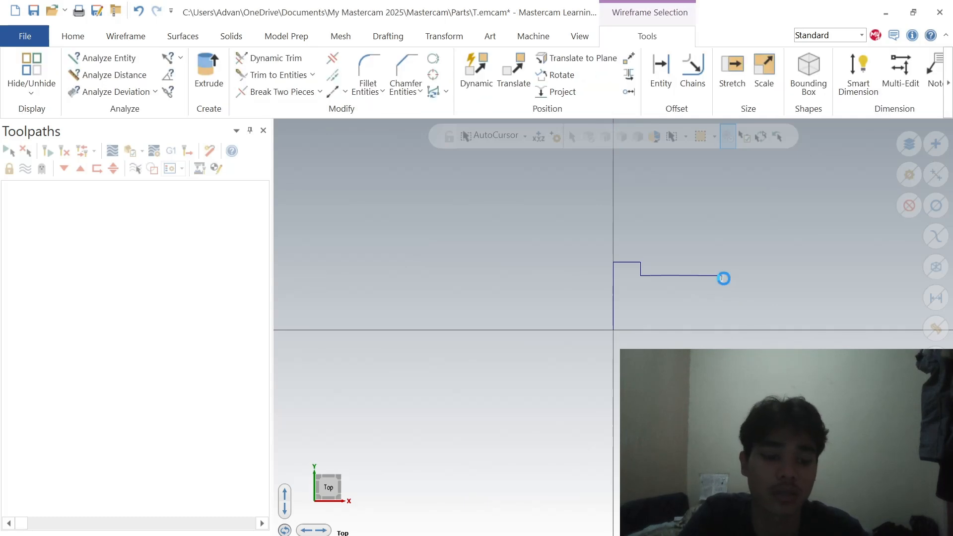
left_click(107, 74)
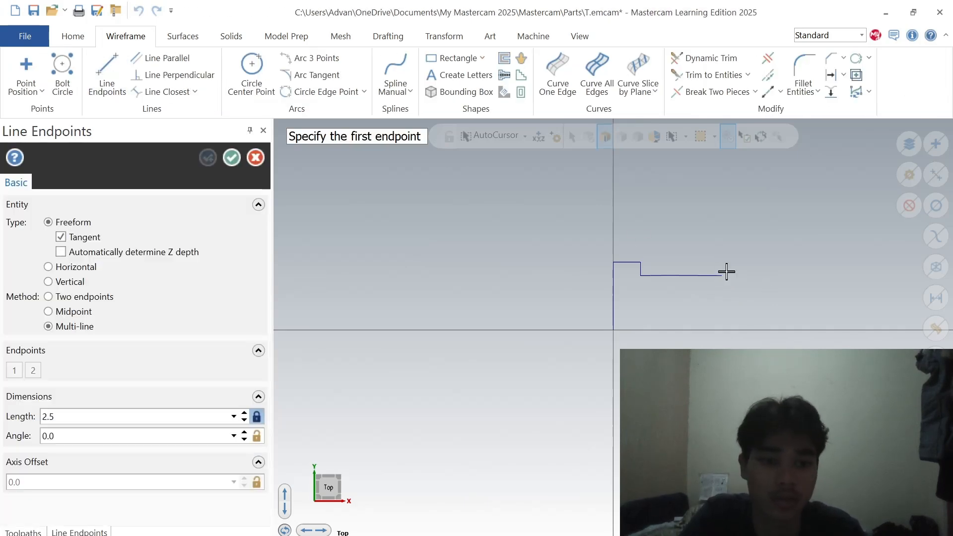
left_click(722, 275)
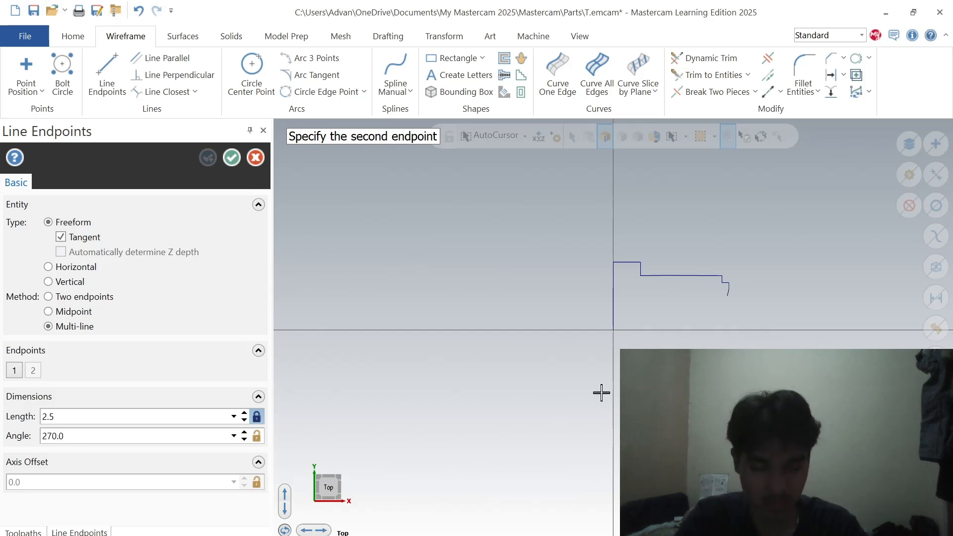
Step: Draw a 10 mm horizontal line to the right from the lower end of the 2.5 mm steps
type("10")
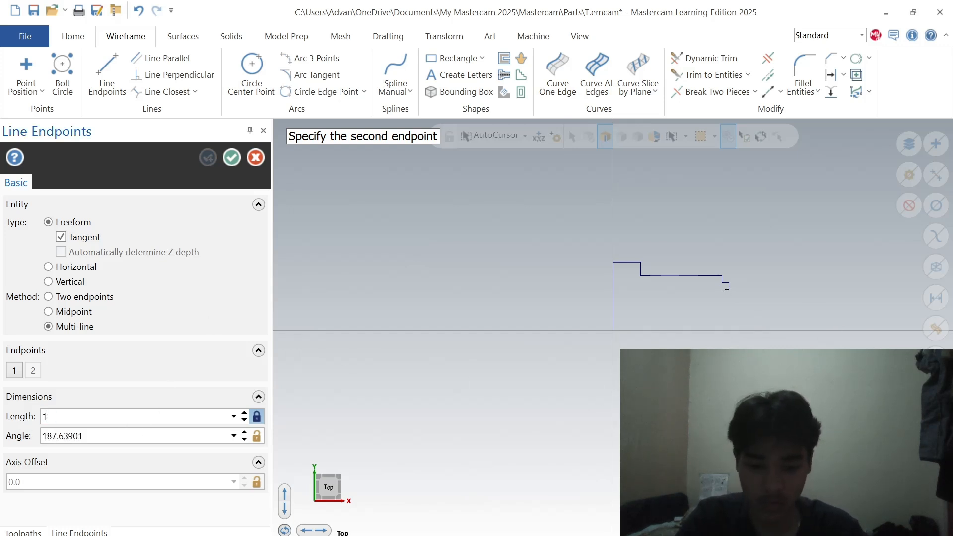
key("Return")
left_click(819, 288)
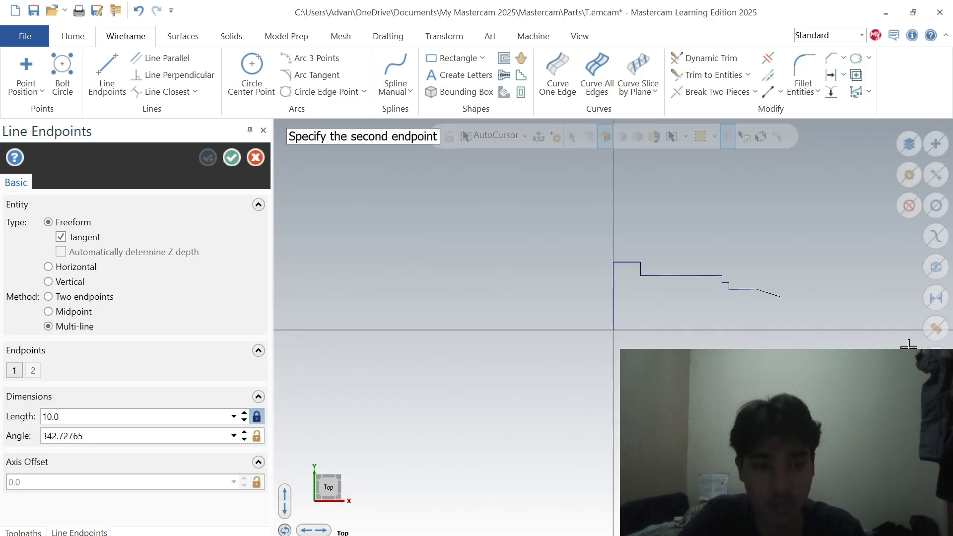
Step: Draw a 15 mm vertical line down from the profile's right end to the horizontal axis, deleting the slanted first attempt
left_click_drag(67, 417, 1, 420)
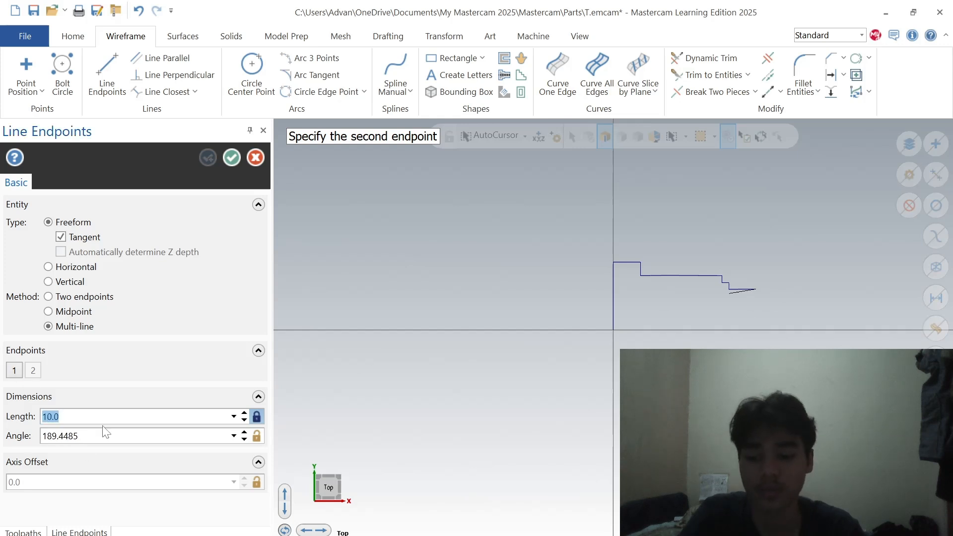
type("15")
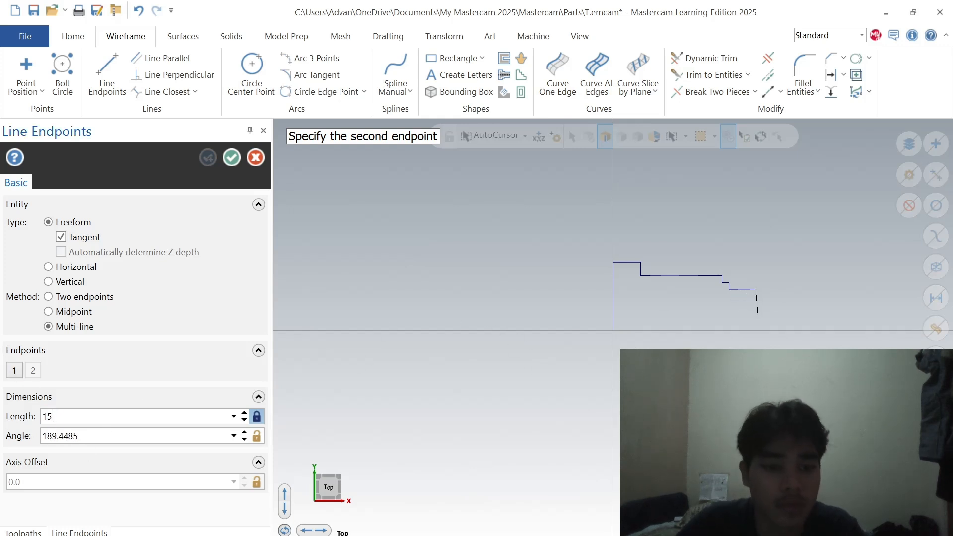
left_click(758, 361)
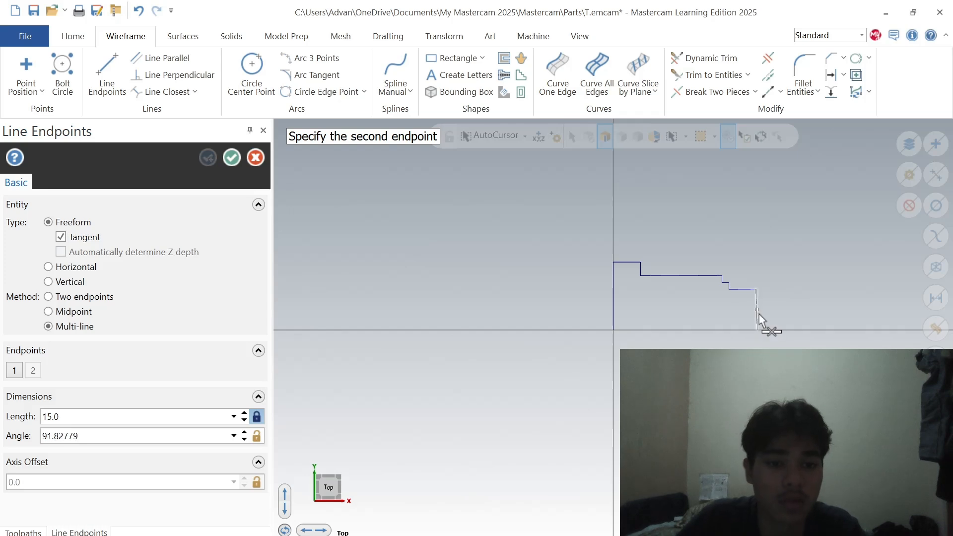
key("Escape")
key("Escape")
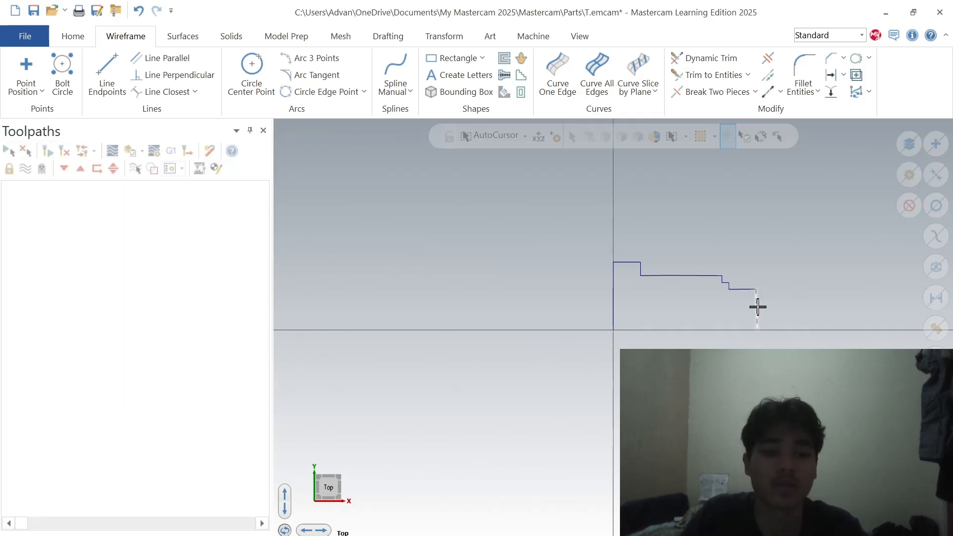
left_click(757, 313)
key("Delete")
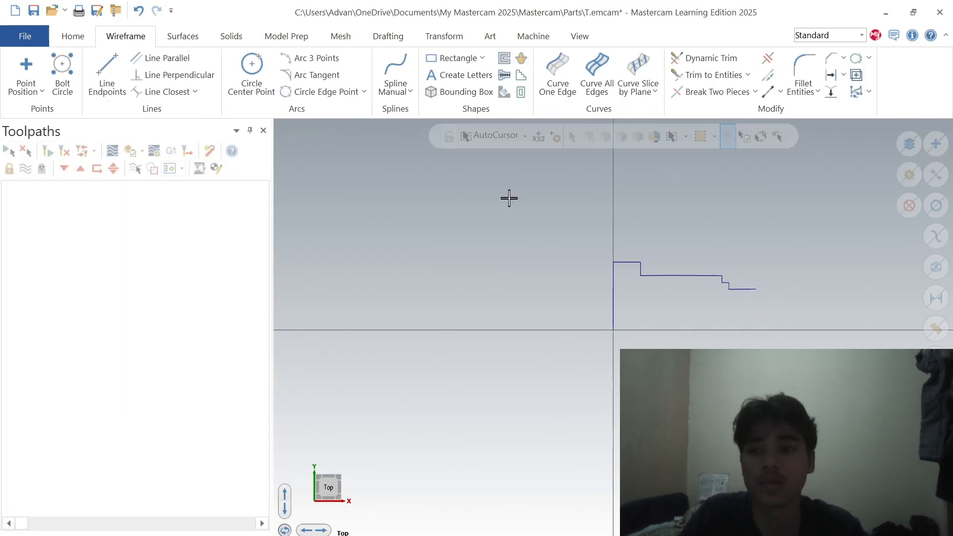
left_click(107, 75)
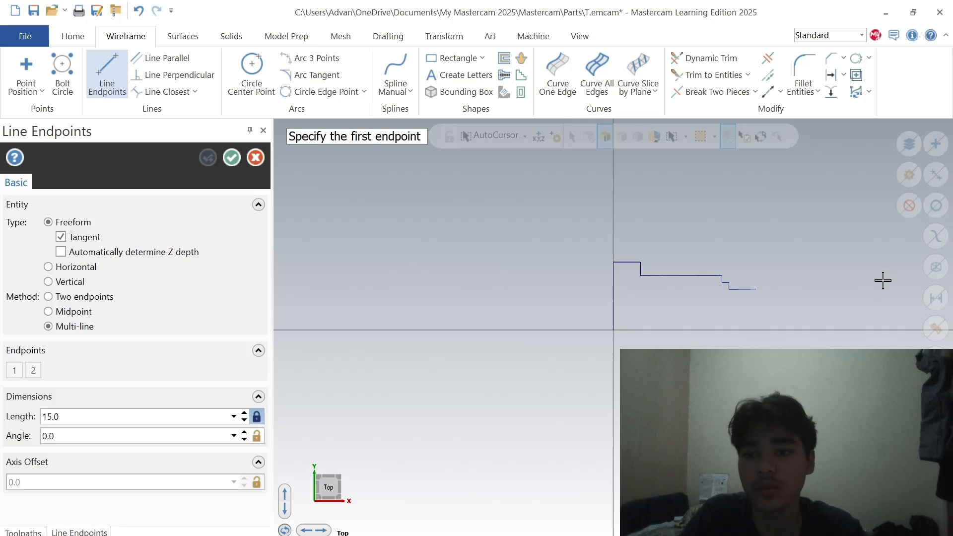
left_click(756, 290)
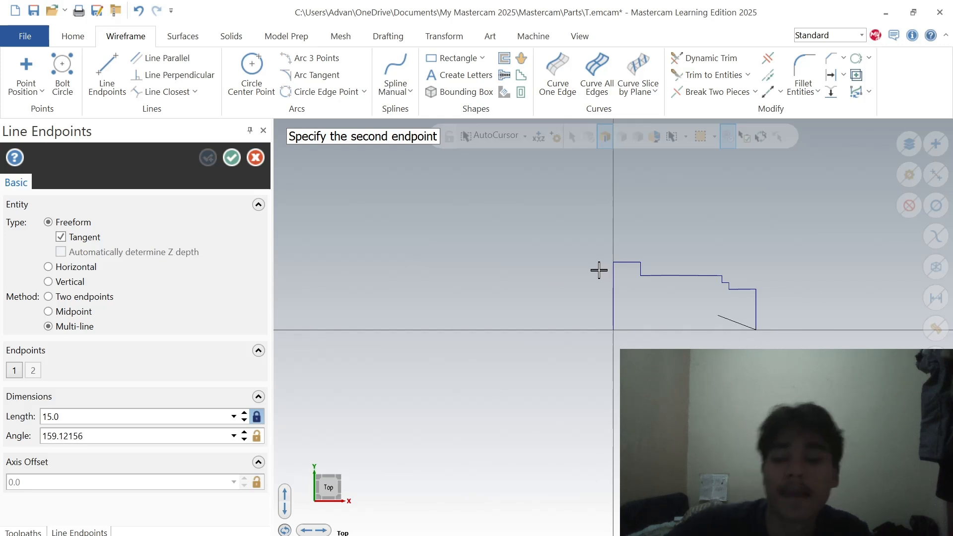
Step: Release the length lock and close the profile with a line from its lower right corner to the origin, deleting the overlong attempt
left_click(257, 417)
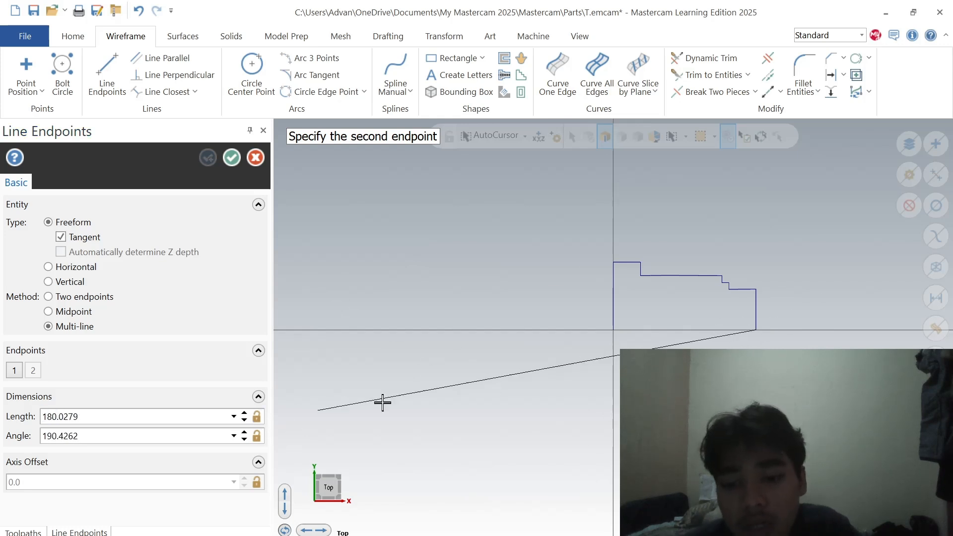
left_click(614, 328)
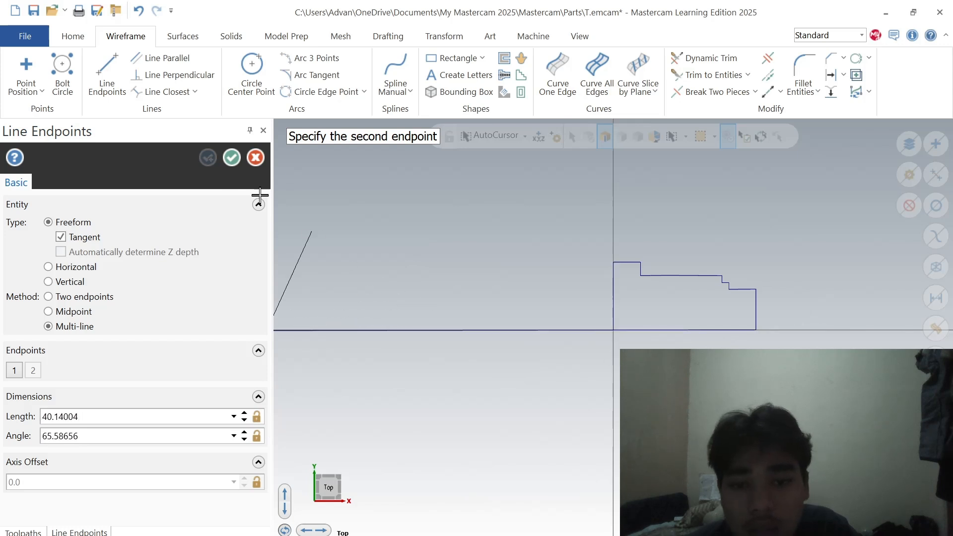
left_click(256, 157)
left_click(522, 330)
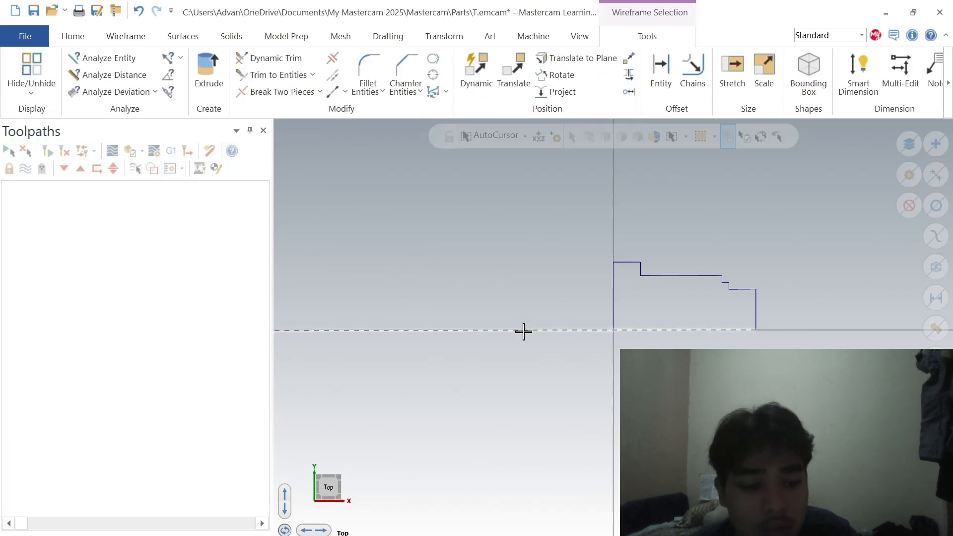
key("Delete")
left_click(107, 77)
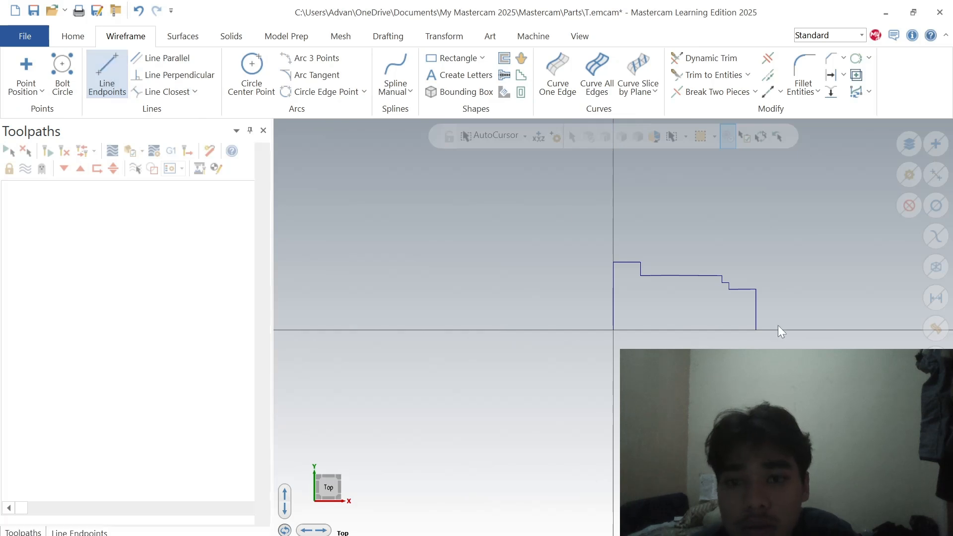
left_click(757, 330)
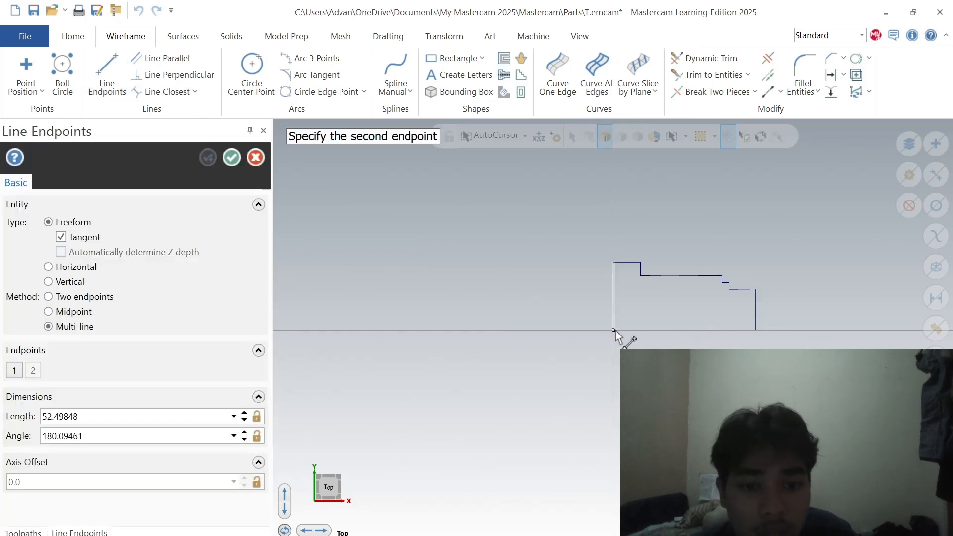
left_click(614, 329)
left_click(235, 156)
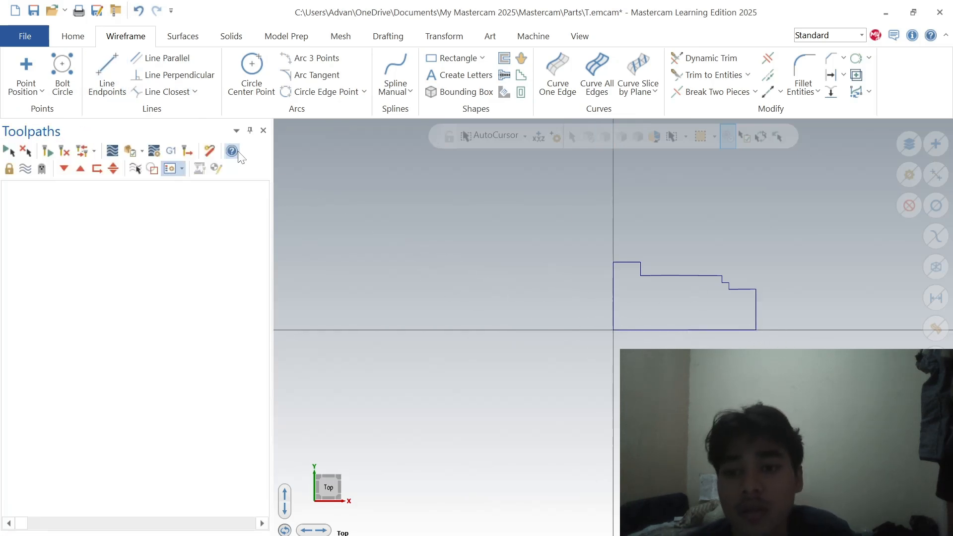
Step: Check the PDF drawing in the browser, return to Mastercam, and fillet the inner corner beside the largest diameter with a 5 mm radius
key("alt+Tab")
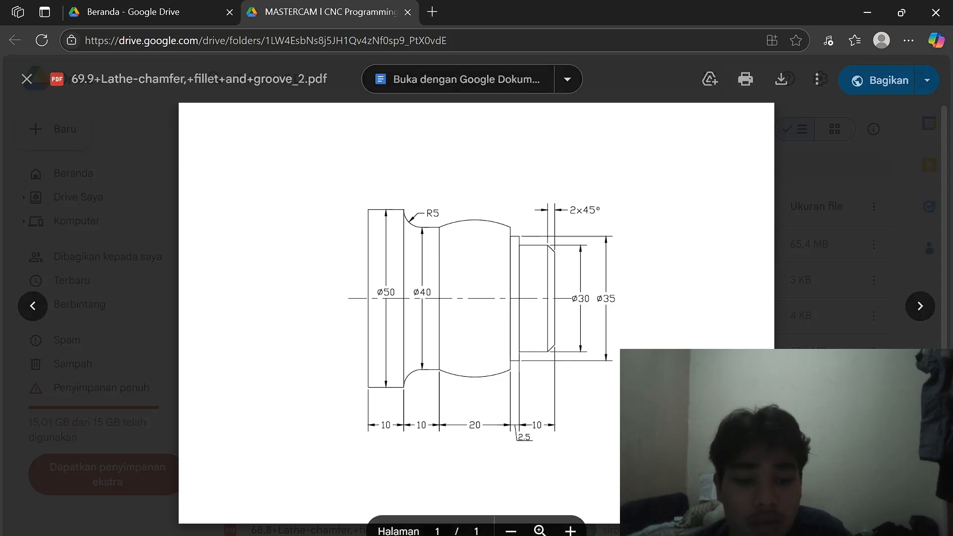
key("alt+Tab")
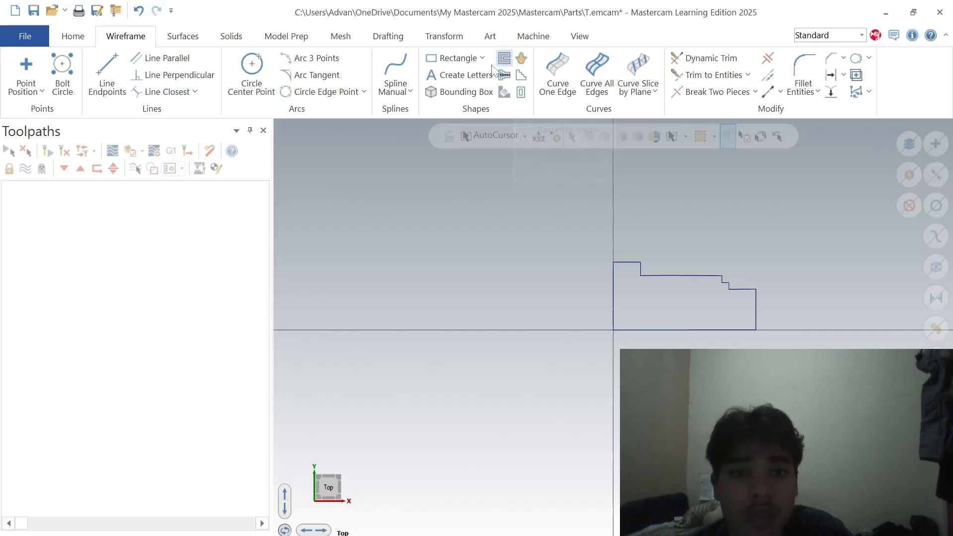
left_click(803, 77)
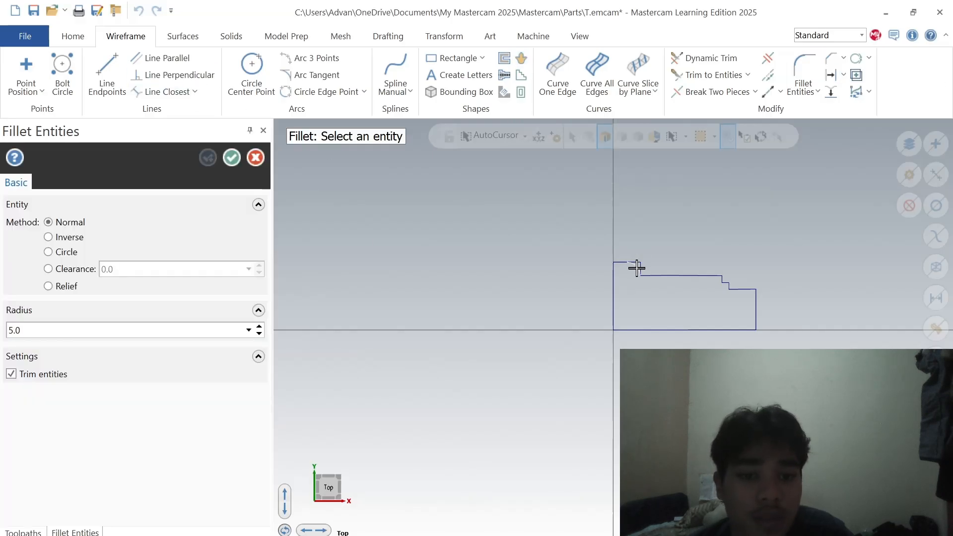
left_click(641, 267)
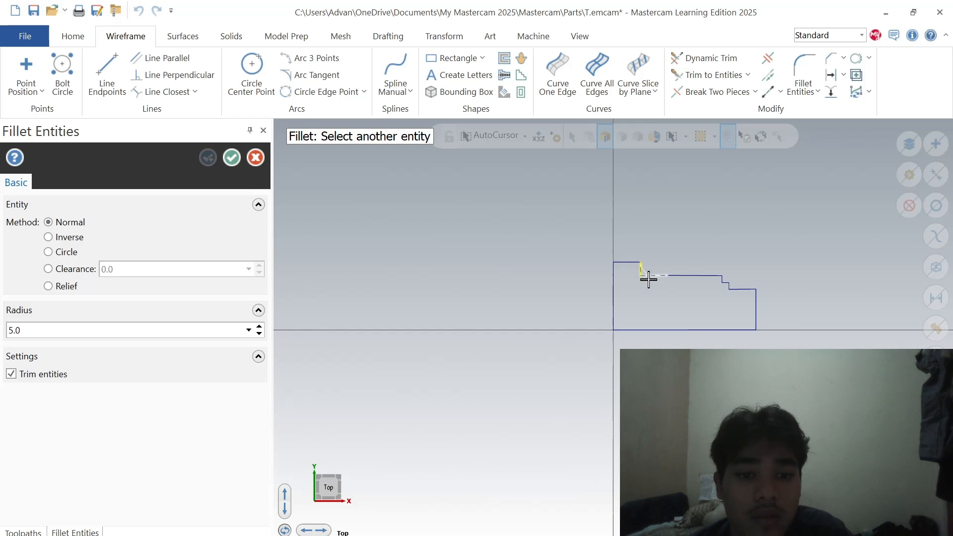
left_click(646, 274)
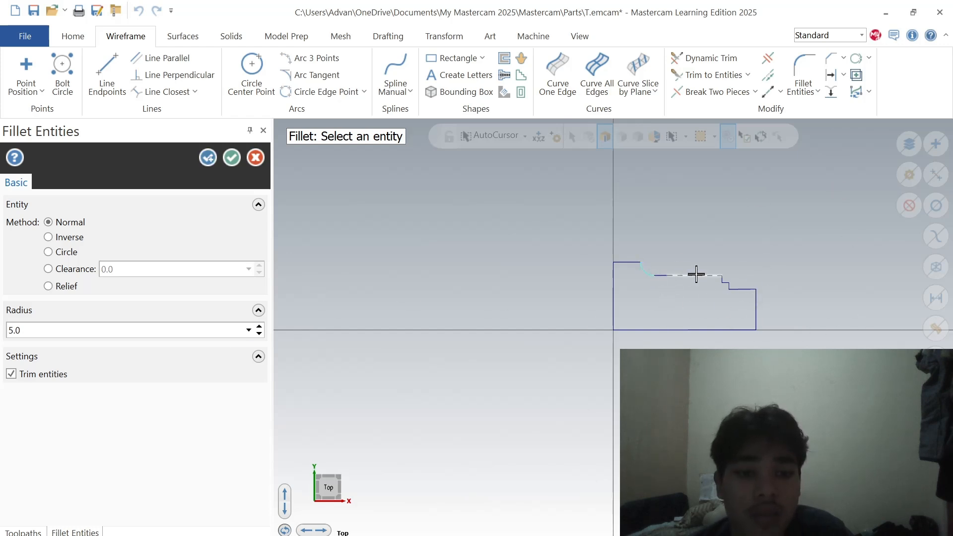
left_click(231, 157)
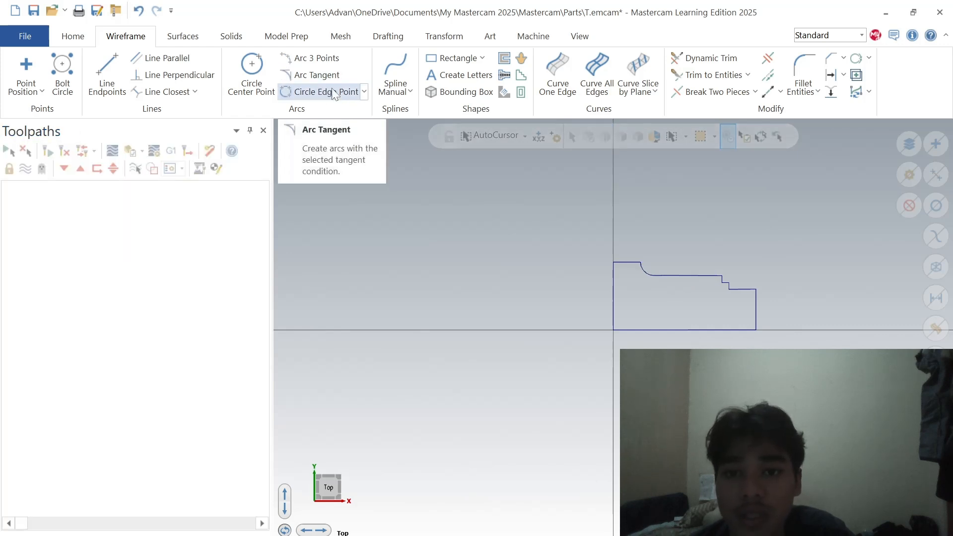
Step: Draw an upward-bulging endpoint arc of radius 20 mm over the 20 mm section and trim away the straight line beneath it
left_click(364, 92)
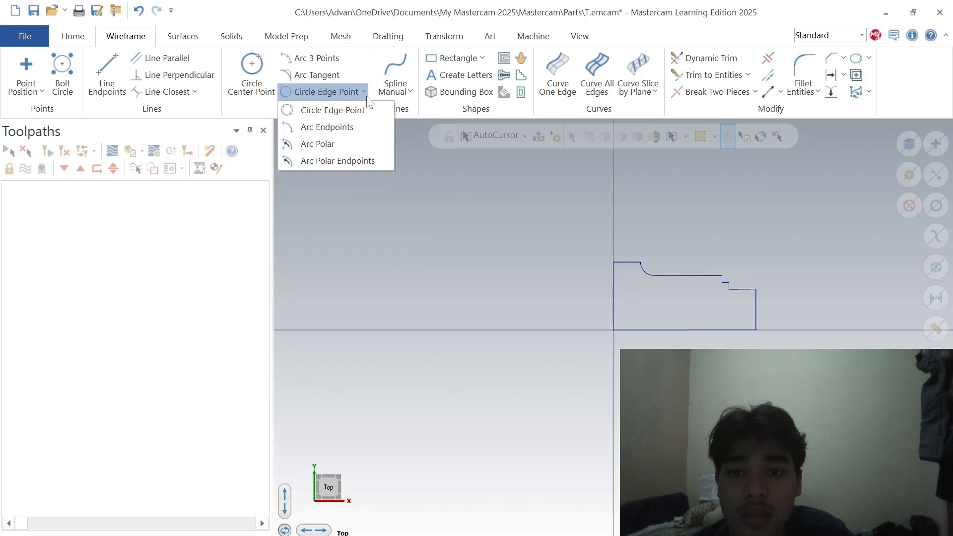
left_click(357, 127)
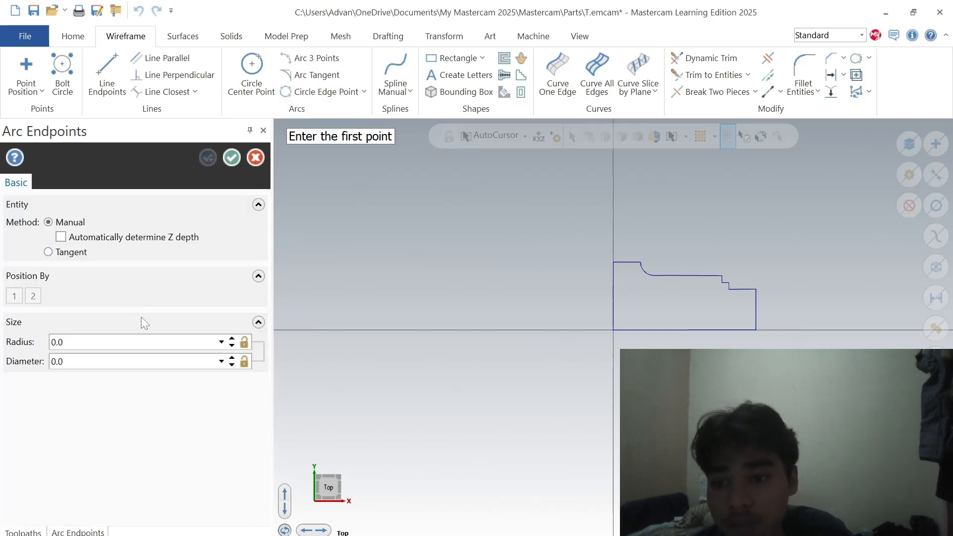
left_click(683, 276)
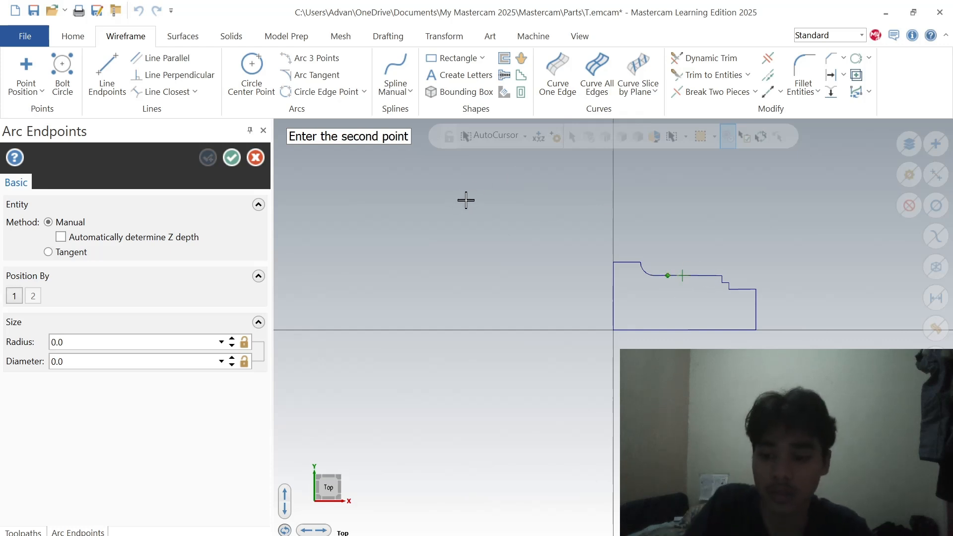
key("Escape")
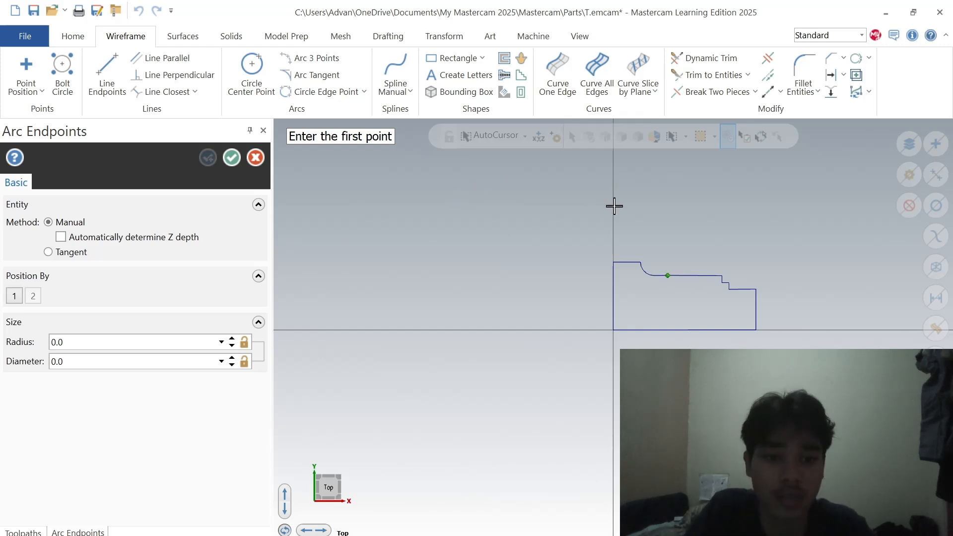
left_click(669, 276)
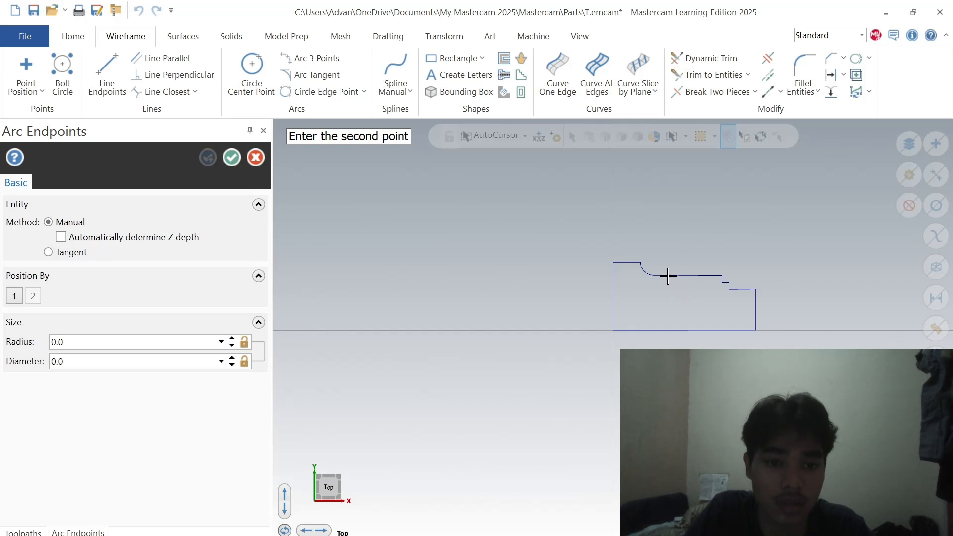
left_click(722, 276)
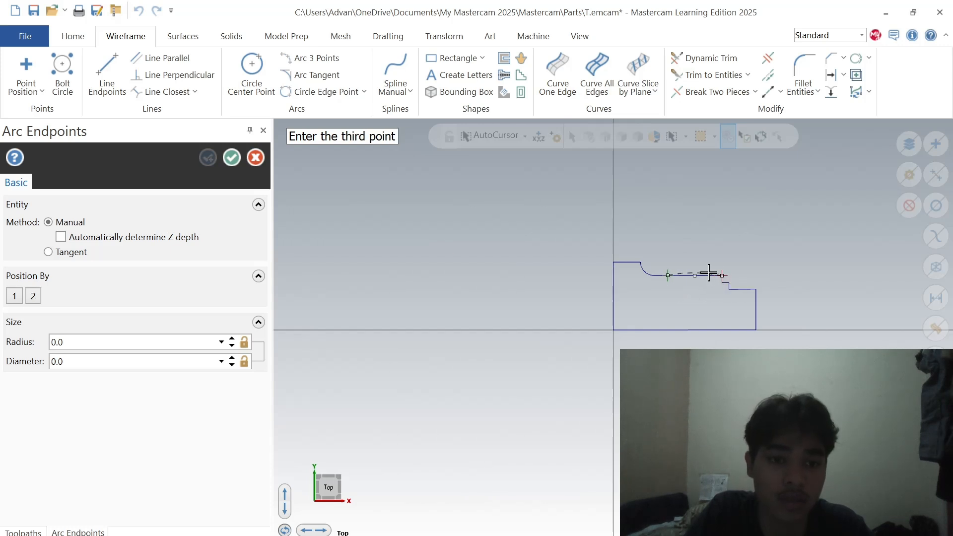
left_click(716, 268)
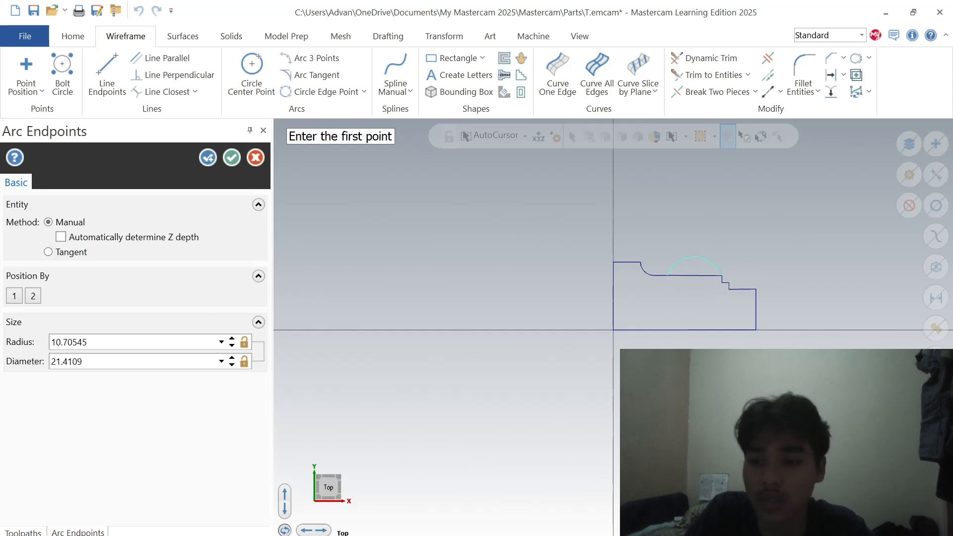
left_click(37, 342)
key("BackSpace")
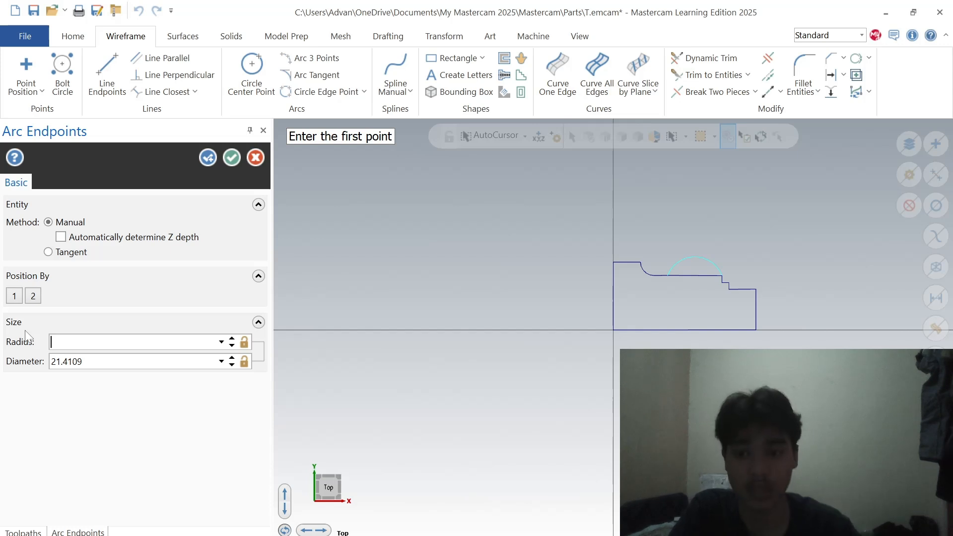
type("20")
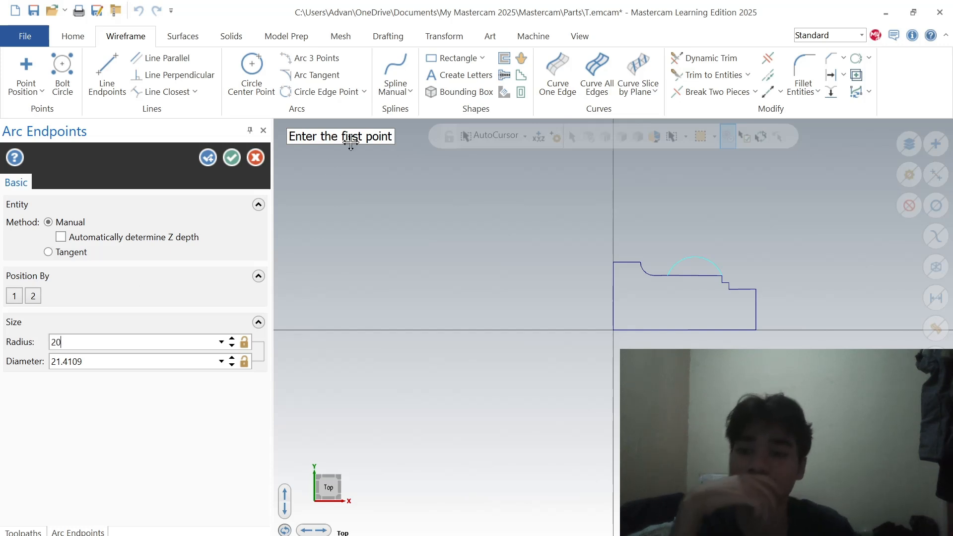
left_click(230, 164)
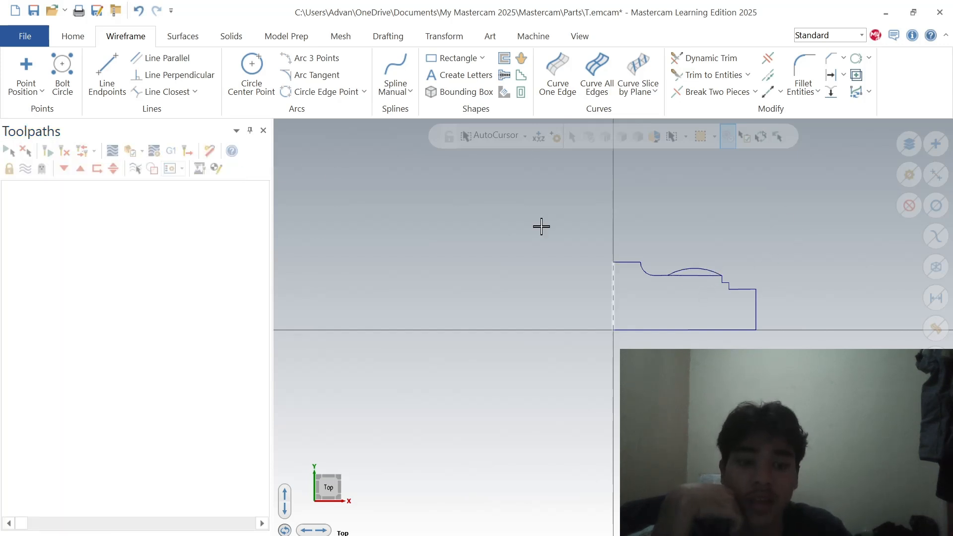
left_click(711, 58)
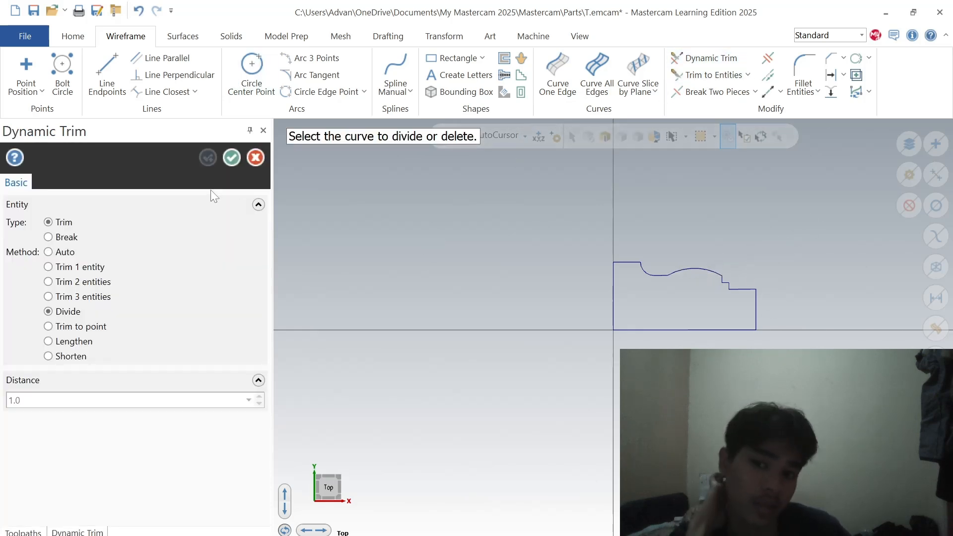
left_click(231, 157)
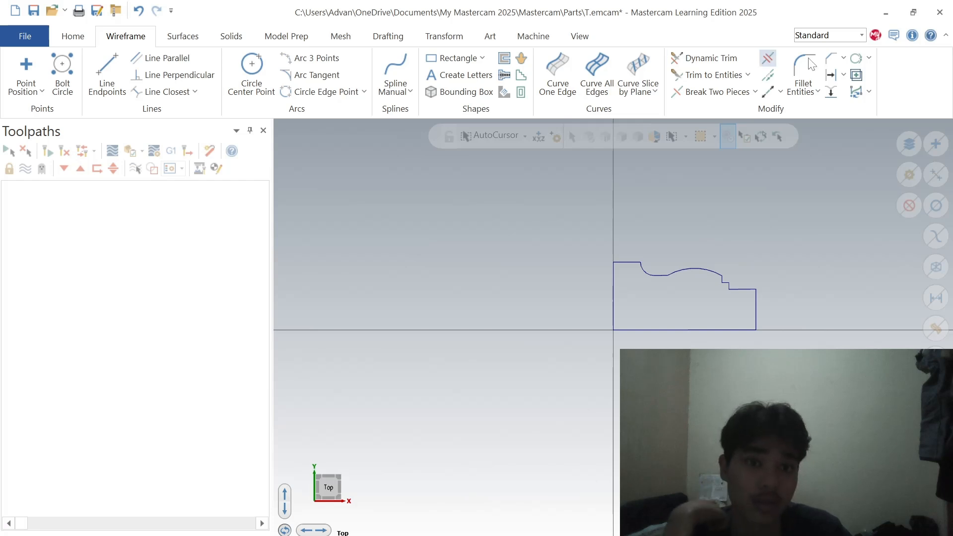
Step: Chamfer the outer corner at the profile's right end with a 2 mm distance and 45° angle, trimming the lines
left_click(832, 59)
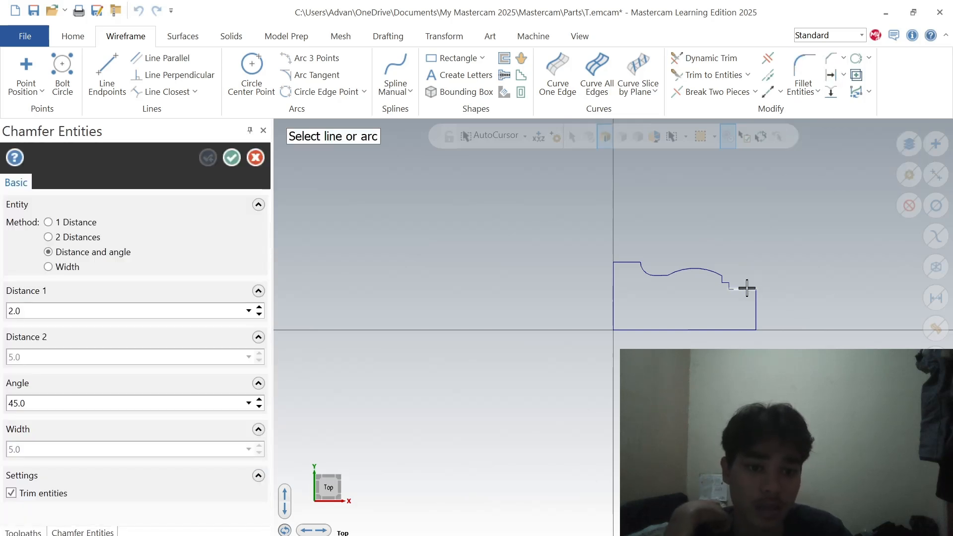
left_click(747, 289)
left_click(755, 310)
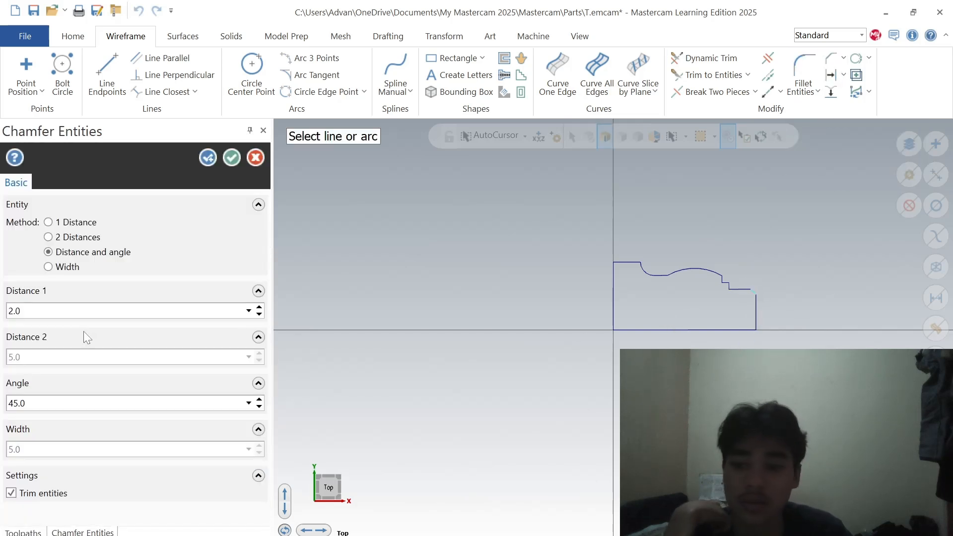
left_click(235, 157)
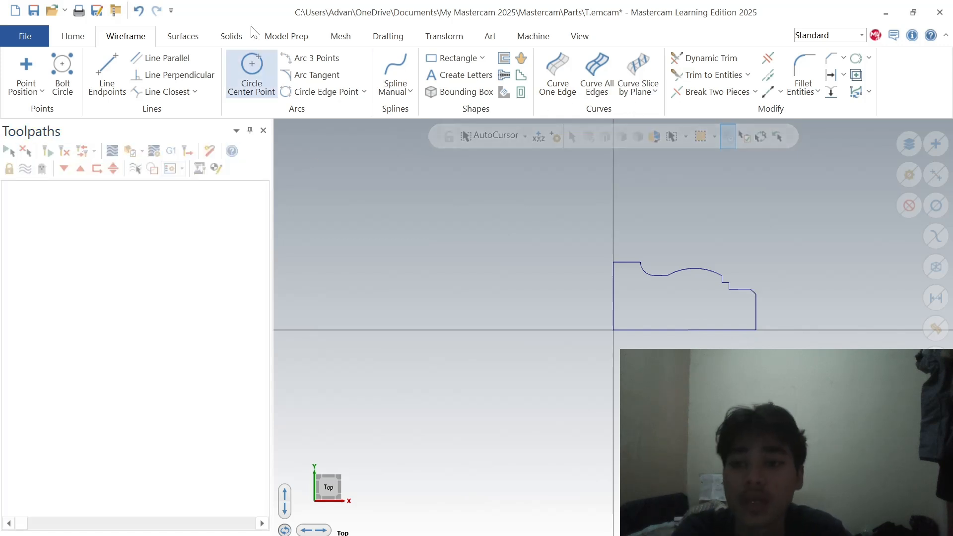
Step: Revolve the closed profile chain 360° about its bottom horizontal line into a new solid body
left_click(233, 36)
left_click(181, 58)
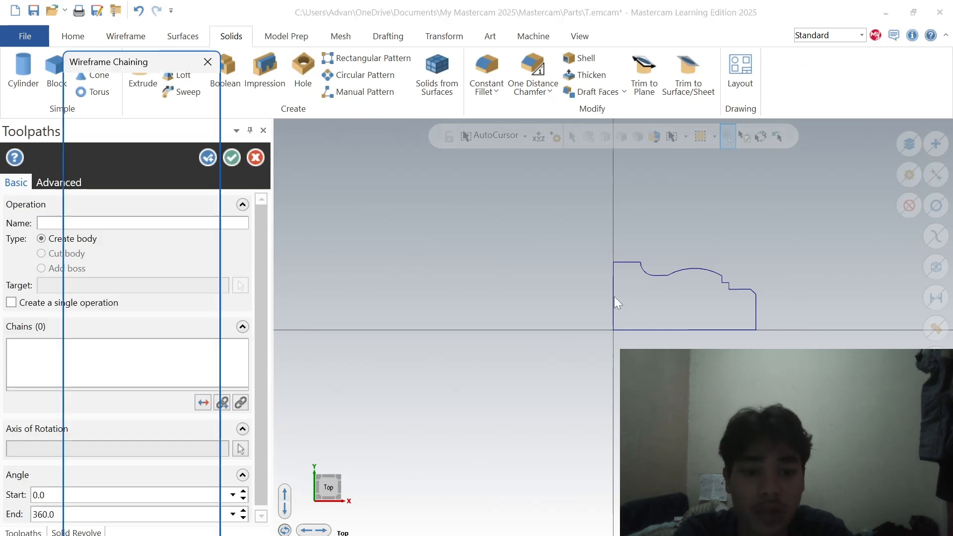
left_click(614, 298)
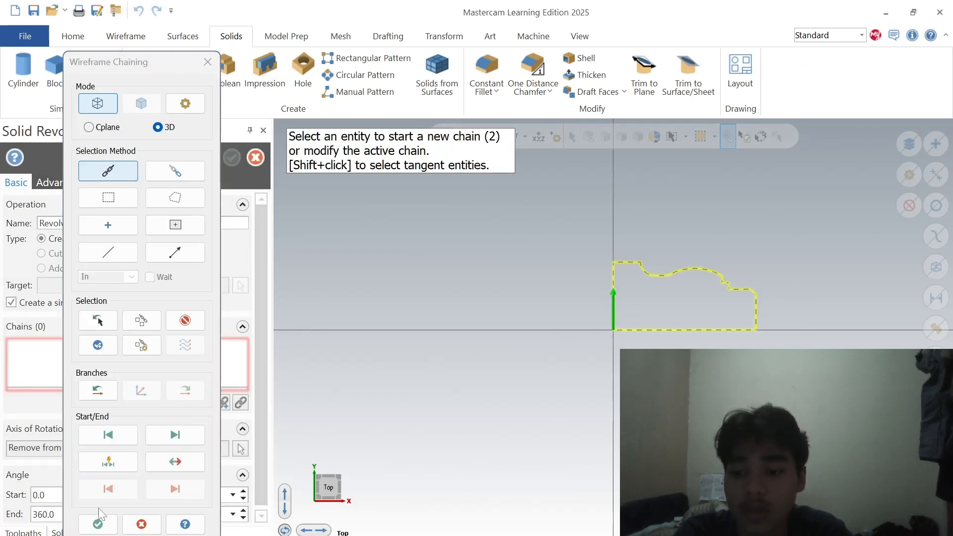
left_click(97, 524)
left_click(686, 330)
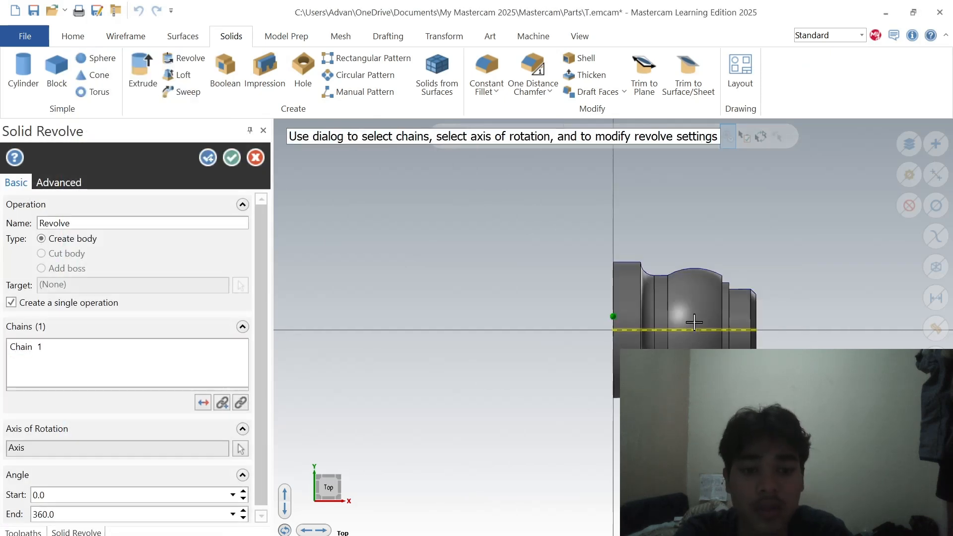
middle_click_drag(686, 329, 637, 329)
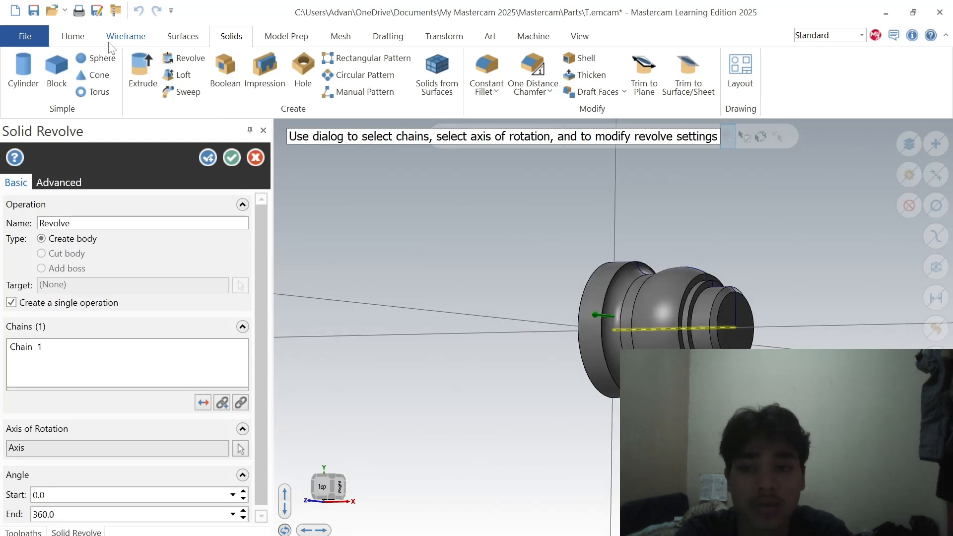
left_click(232, 157)
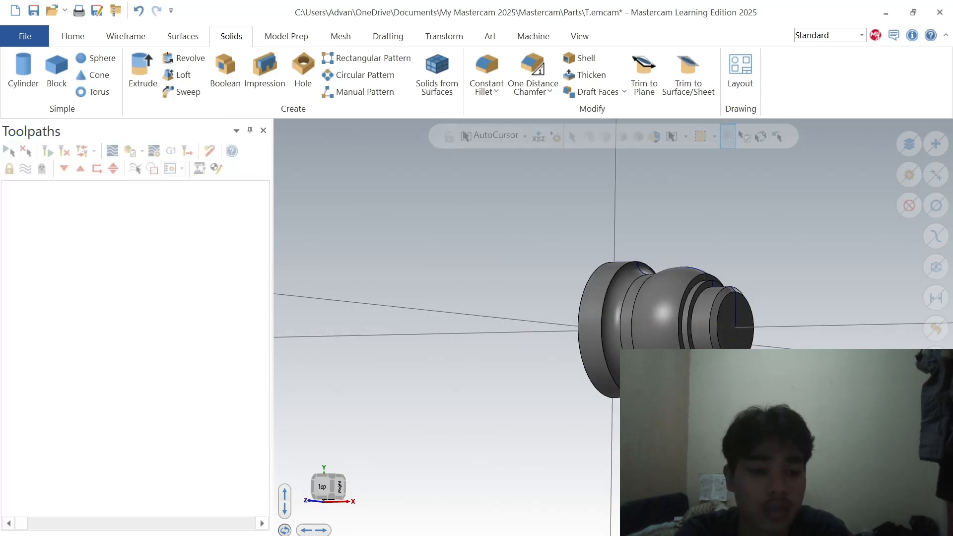
Step: Display the solid as wireframe in the Top view and add the default millimetre lathe machine group
key("alt+s")
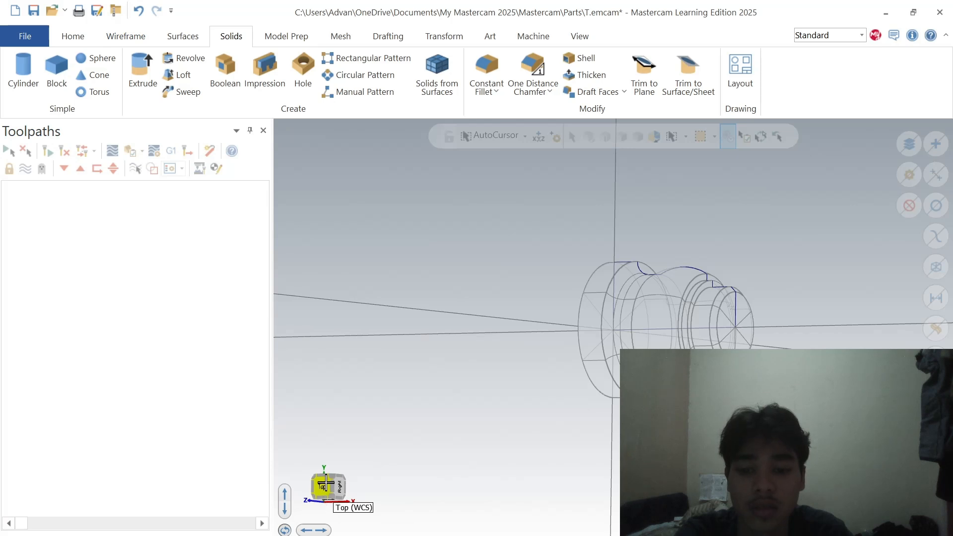
left_click(325, 484)
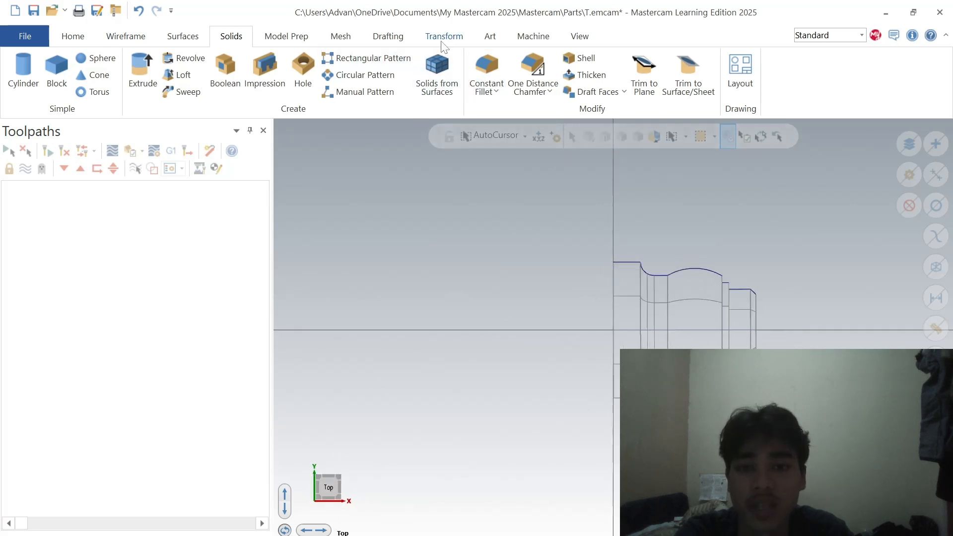
left_click(520, 37)
left_click(51, 79)
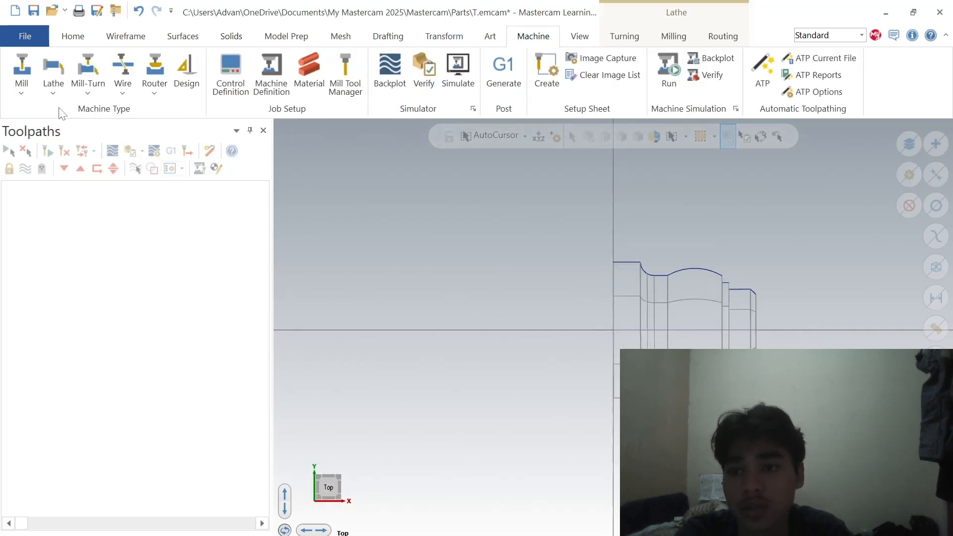
Step: Define the left spindle stock as a cylinder from two points: the profile's right end on the axis and its upper left corner
left_click(23, 199)
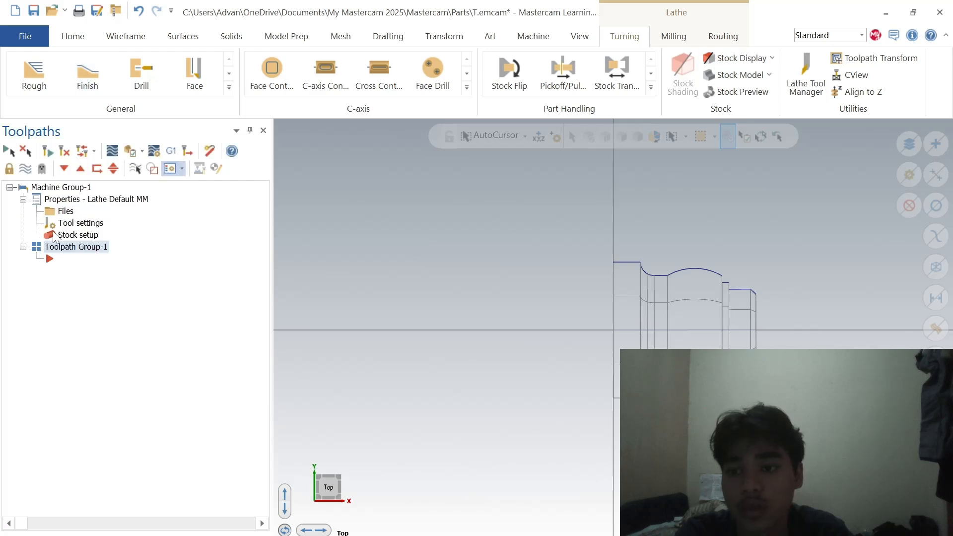
left_click(74, 235)
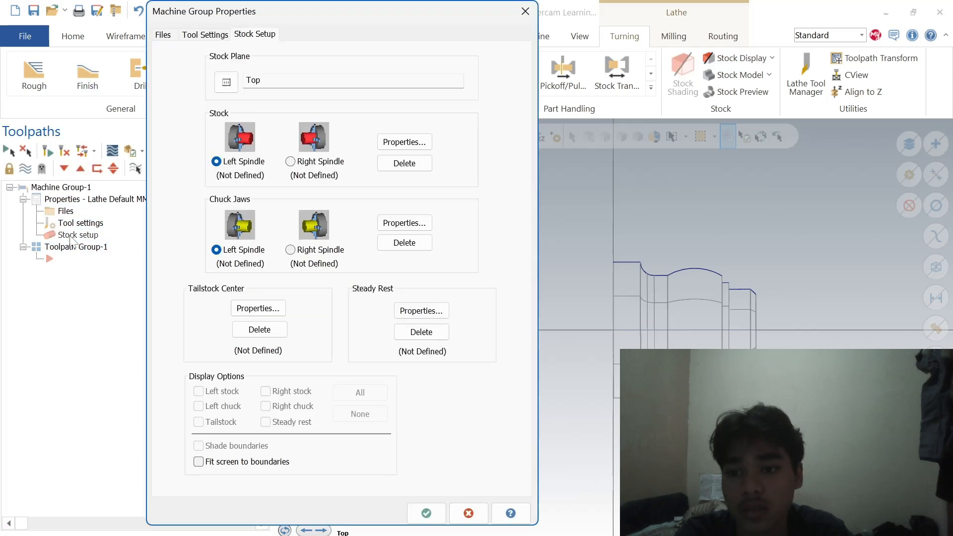
left_click(397, 142)
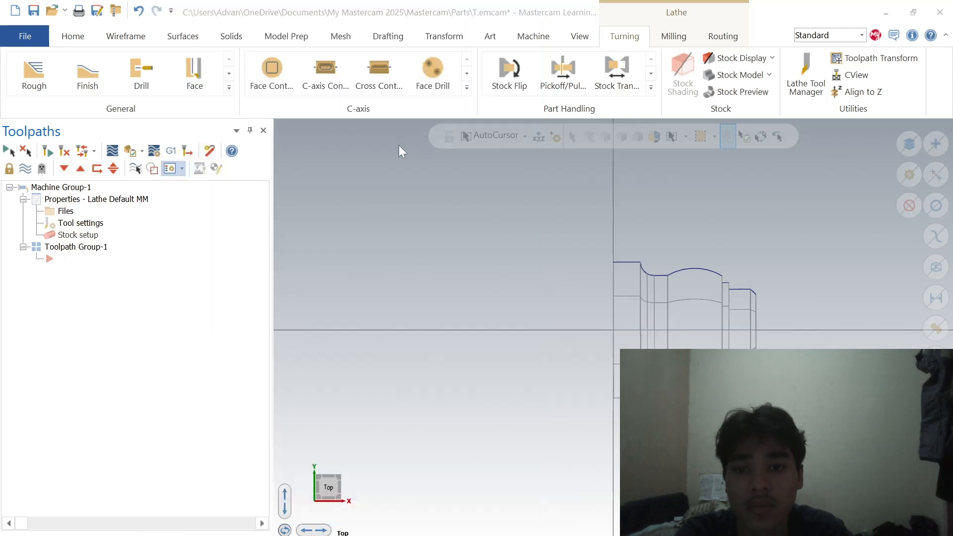
left_click(306, 192)
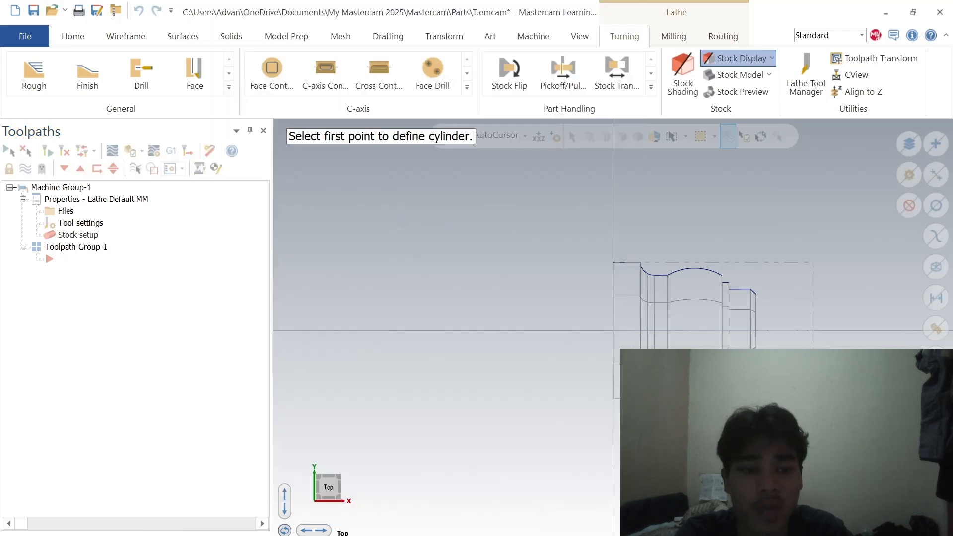
left_click(757, 330)
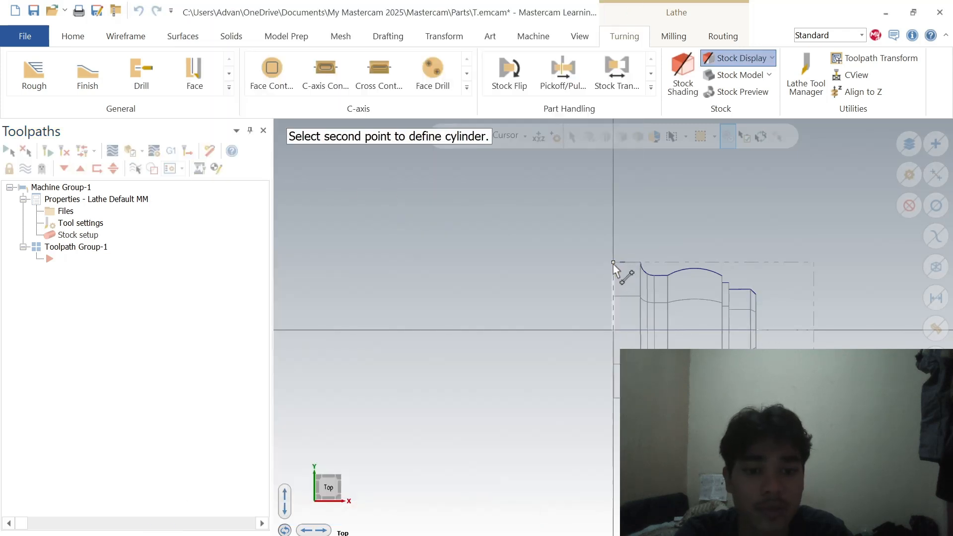
left_click(614, 264)
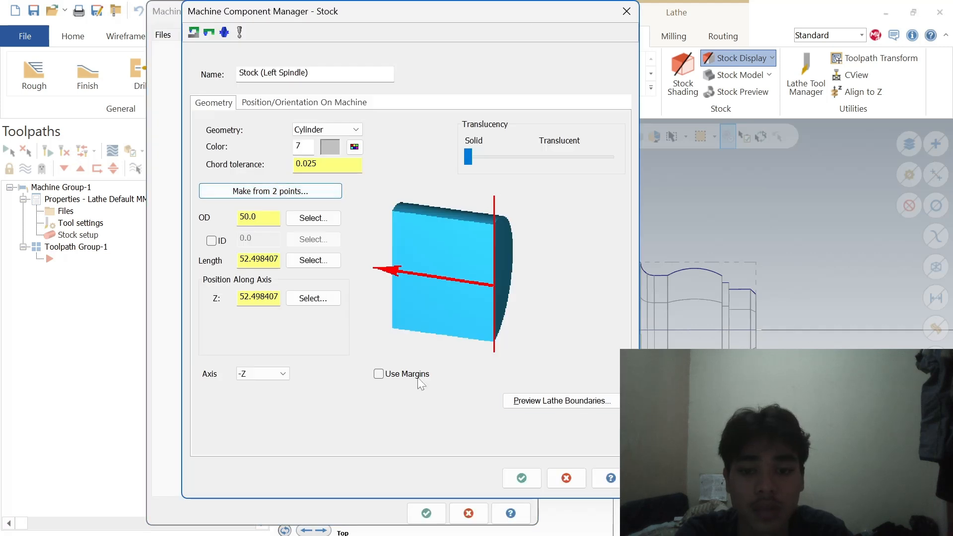
Step: Enable margins for the left spindle stock with 2 mm OD, 2 mm right and 5 mm left margins
left_click(394, 375)
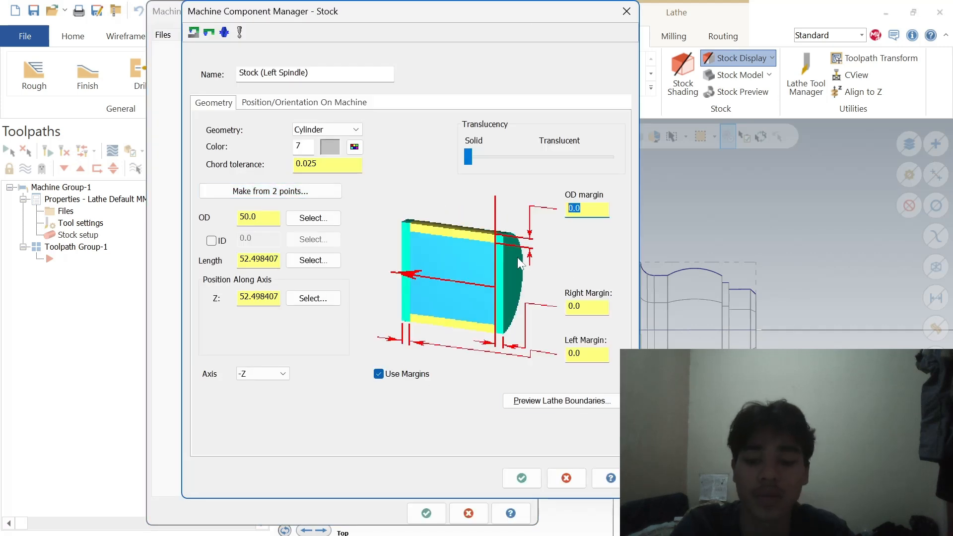
type("2")
key("Tab")
type("2")
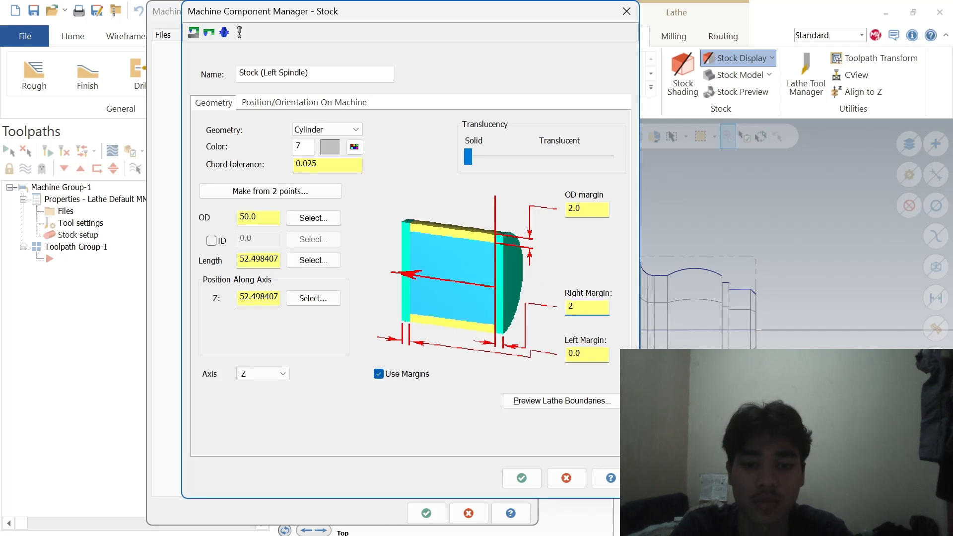
key("Tab")
type("5")
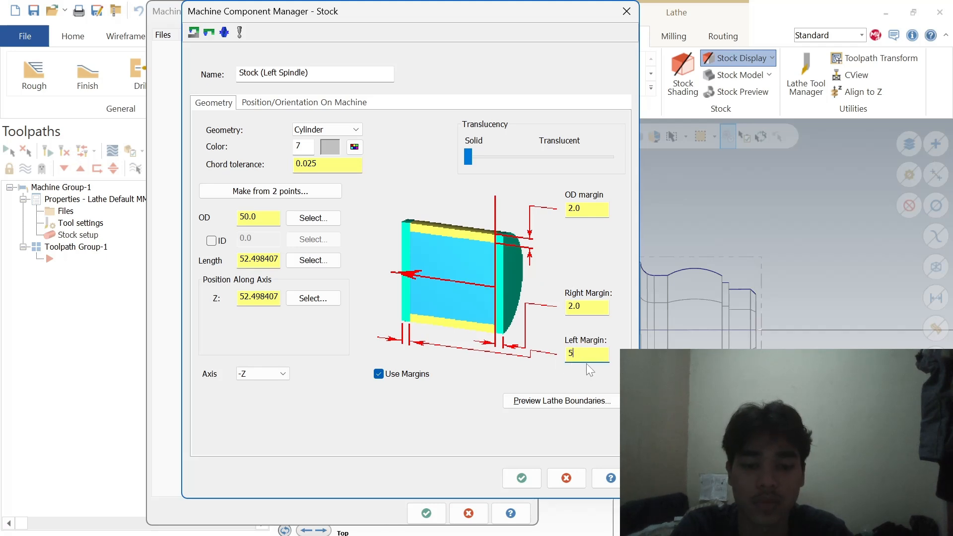
left_click(528, 481)
Step: Position the left spindle chuck jaws from the stock and accept the machine group's stock setup
left_click(404, 221)
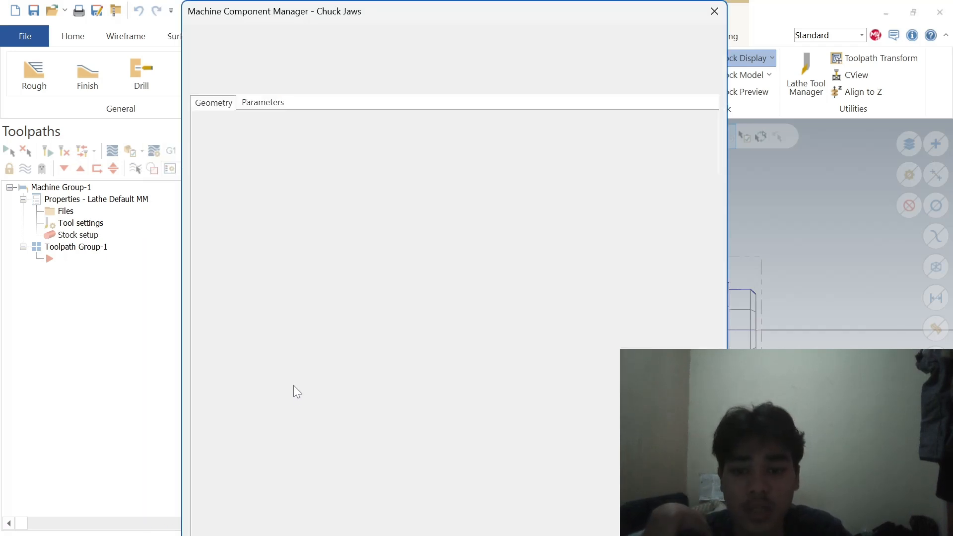
left_click(262, 102)
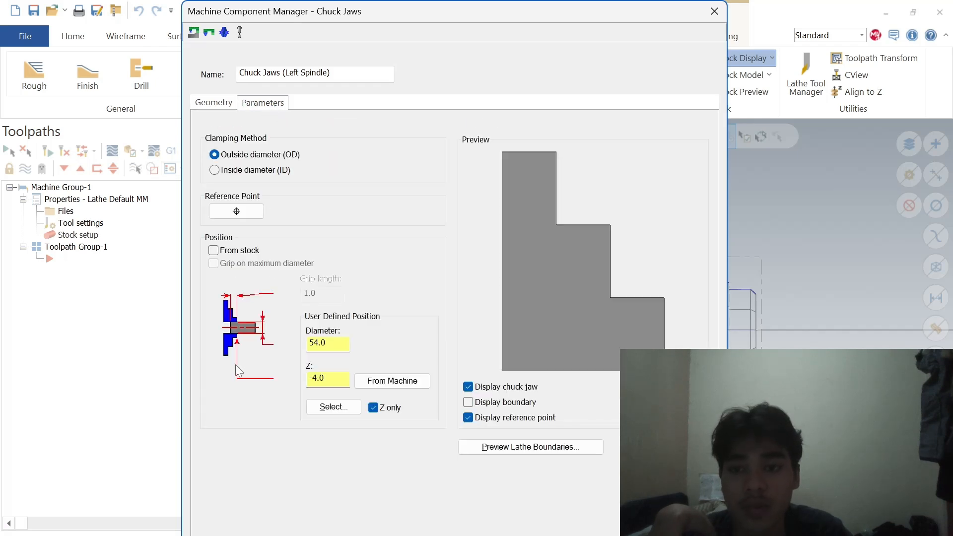
left_click(231, 250)
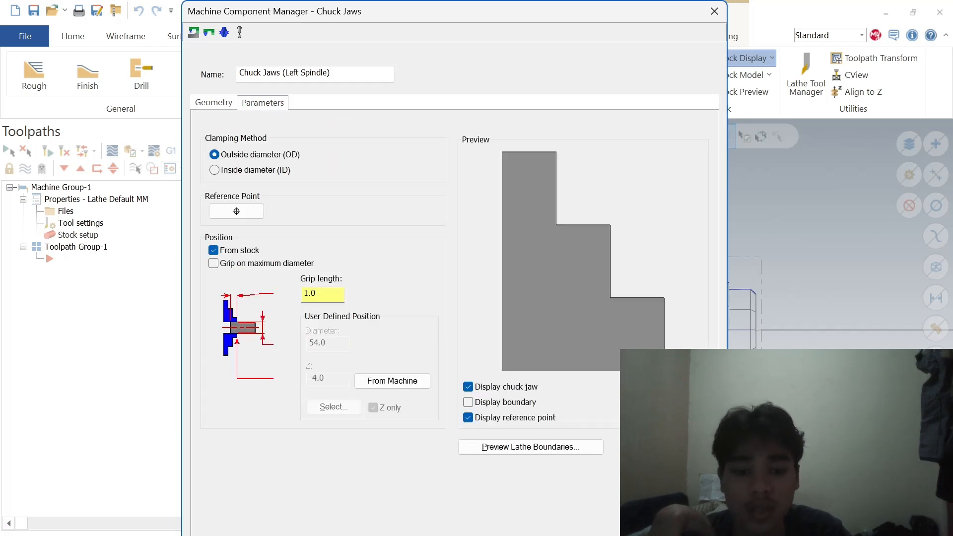
key("Return")
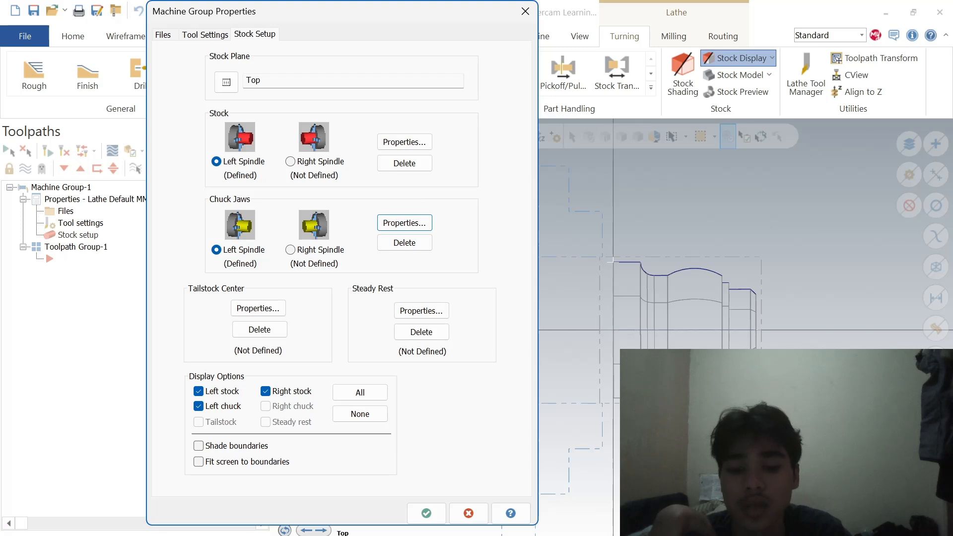
left_click(426, 512)
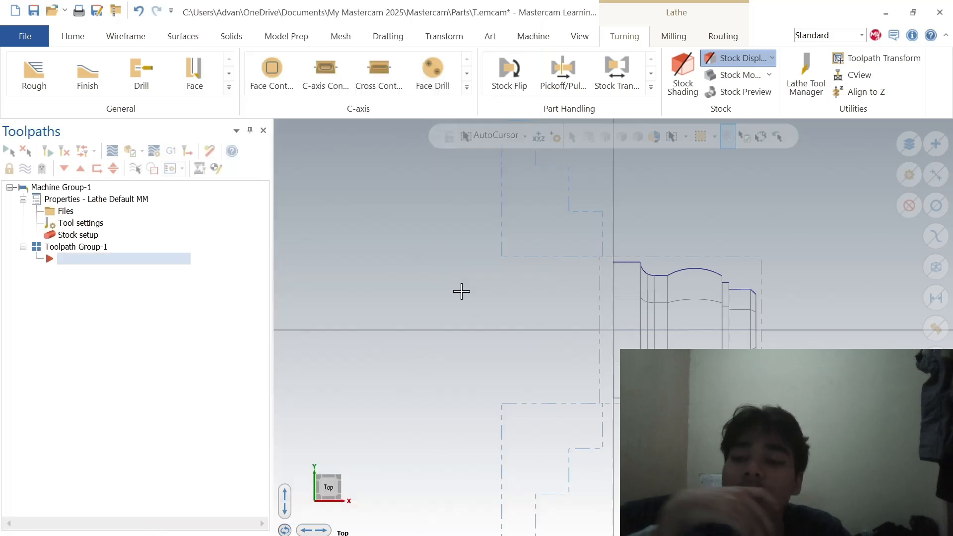
Step: Create a lathe face toolpath using tool T3131, ROUGH FACE RIGHT - 80 DEG
left_click(194, 74)
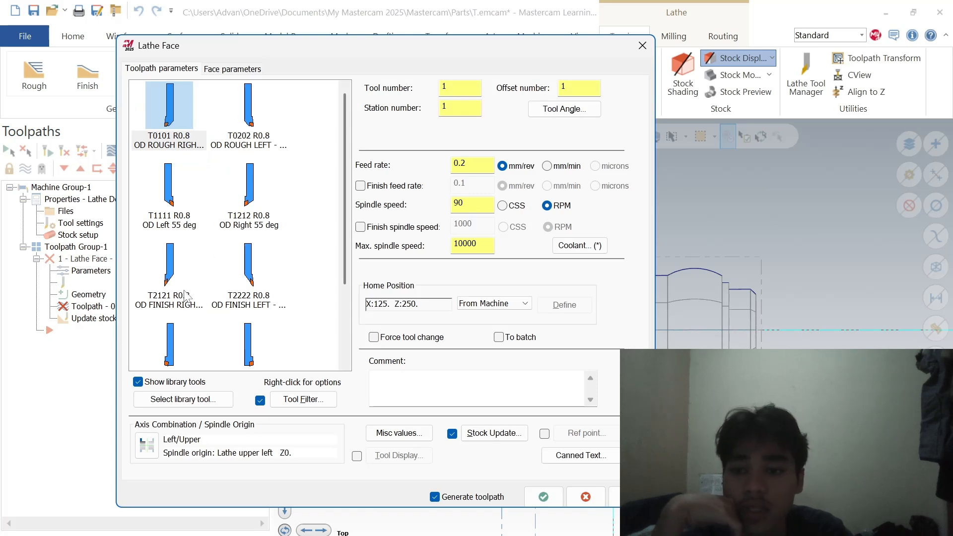
scroll(171, 289, "down", 2)
left_click(178, 242)
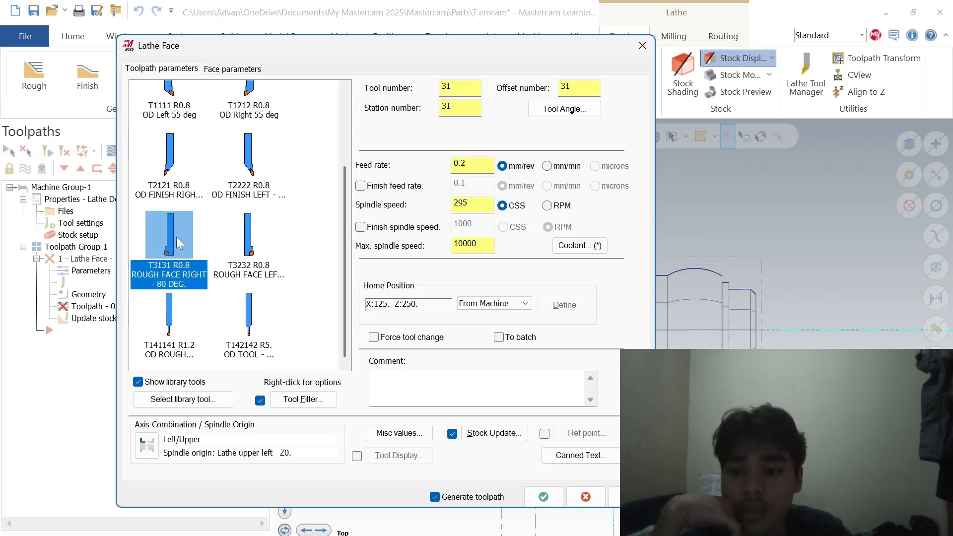
Step: Bound the facing area by two points: the profile's right end on the axis and the stock's upper right corner
left_click(232, 70)
left_click(141, 155)
left_click(181, 155)
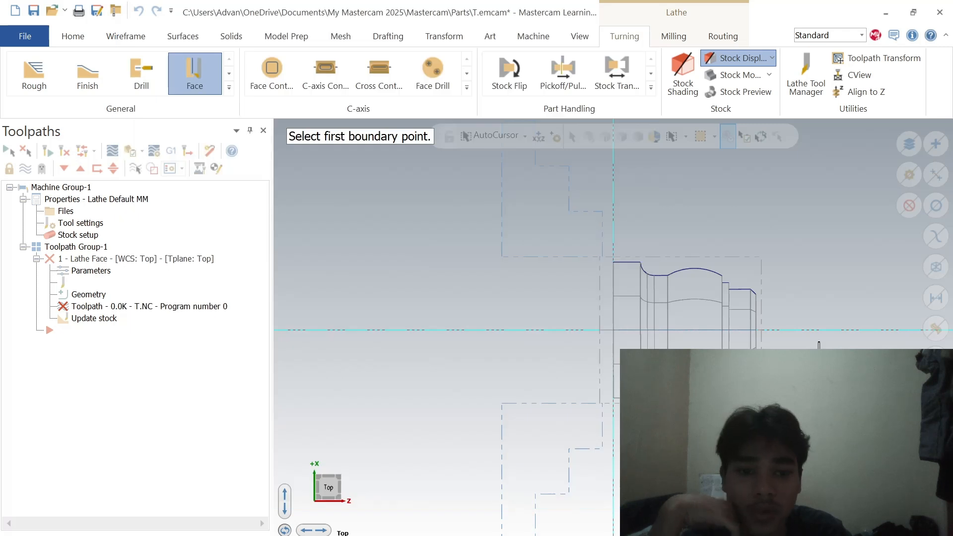
left_click(756, 329)
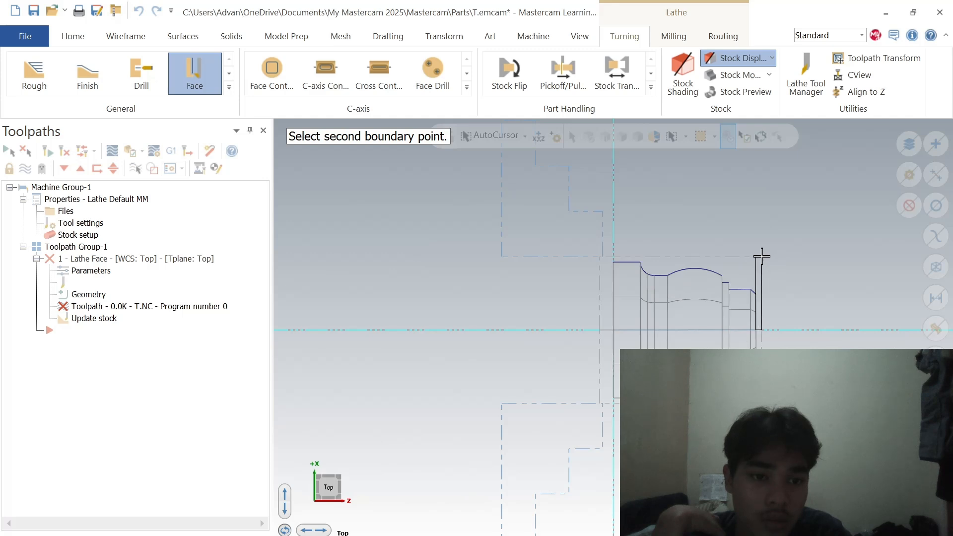
left_click(762, 256)
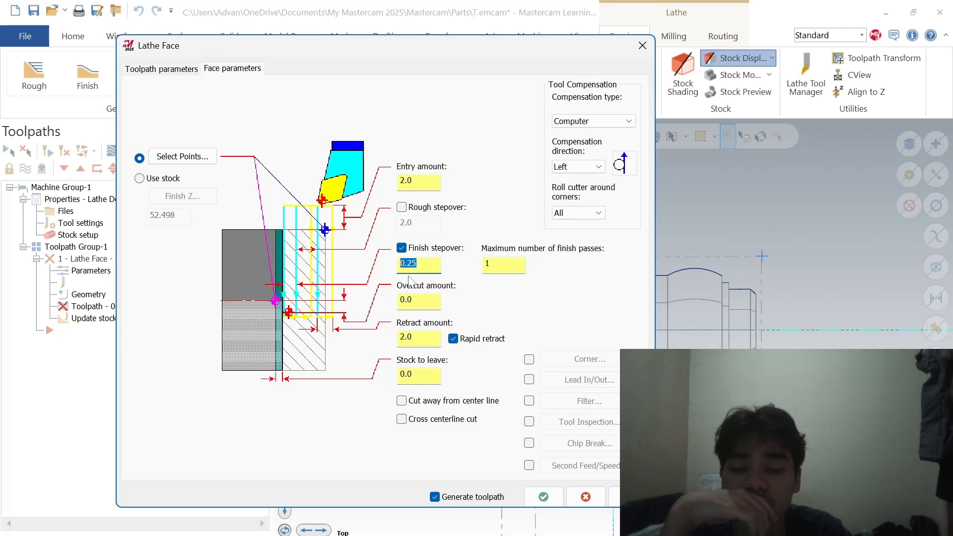
Step: Set the facing finish stepover to 0.5 mm with a maximum of 4 finish passes and generate the toolpath
type("0.5")
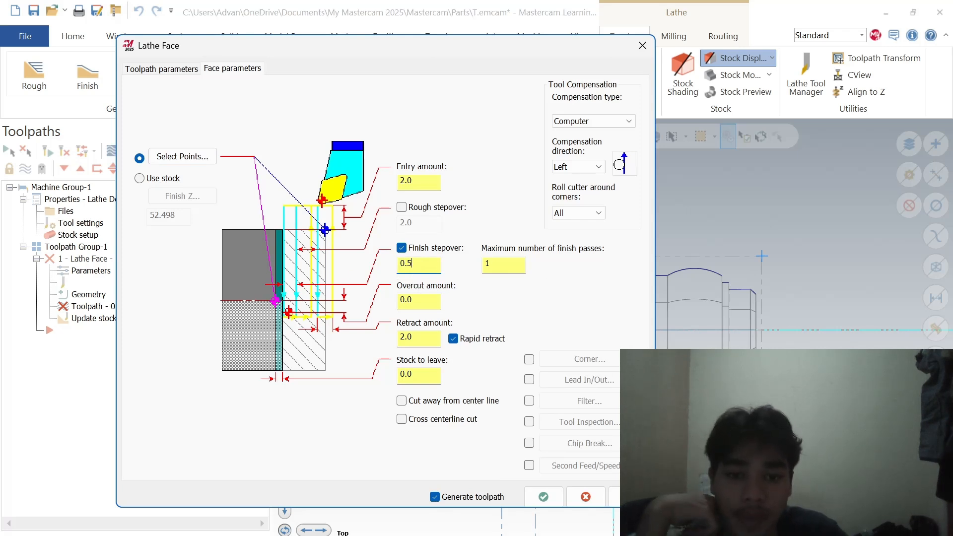
type("4")
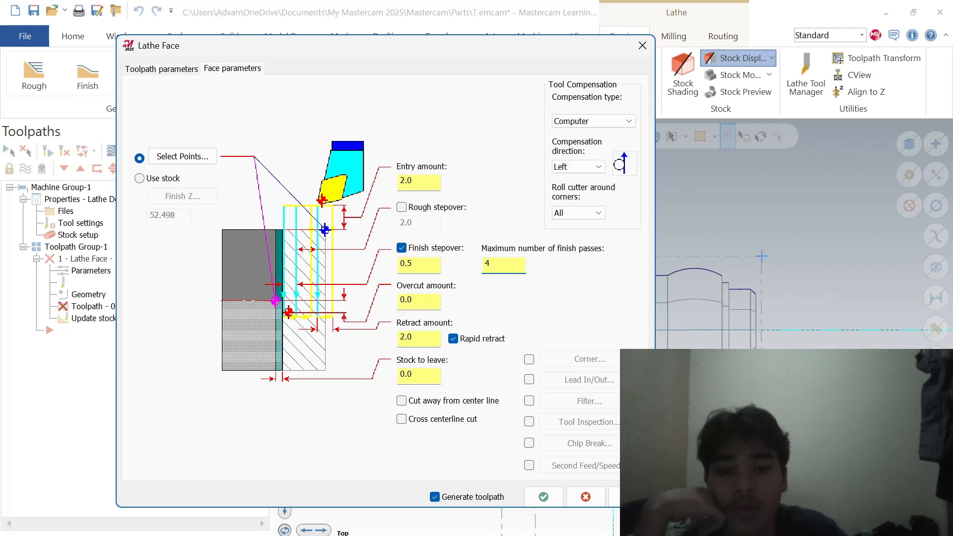
left_click(545, 498)
Step: Start a lathe rough toolpath and chain the outer profile from its right end face to the upper left line
left_click(34, 74)
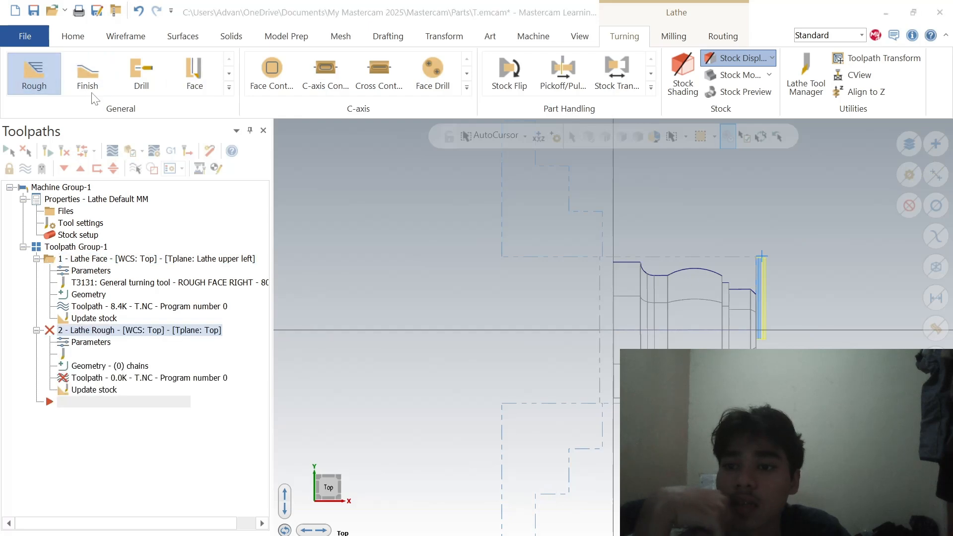
left_click(756, 318)
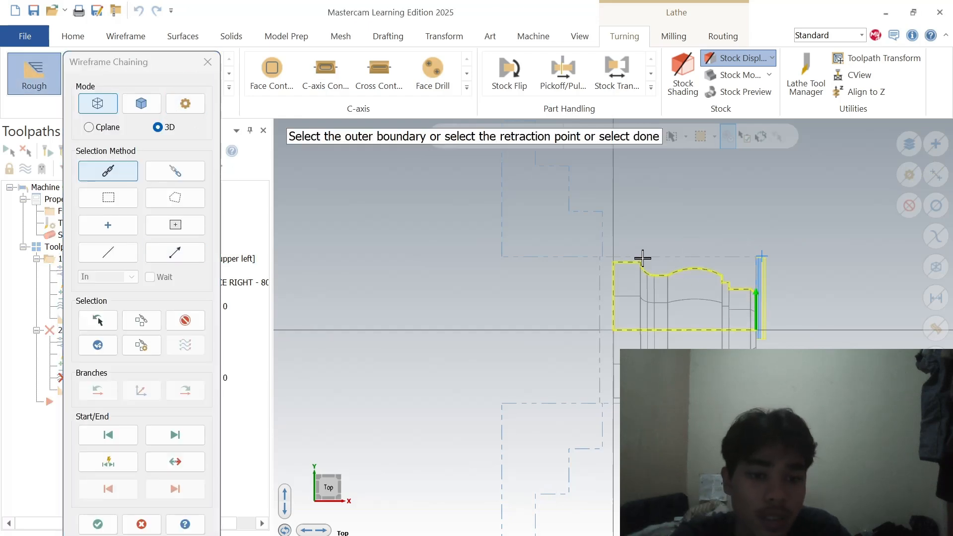
left_click(98, 525)
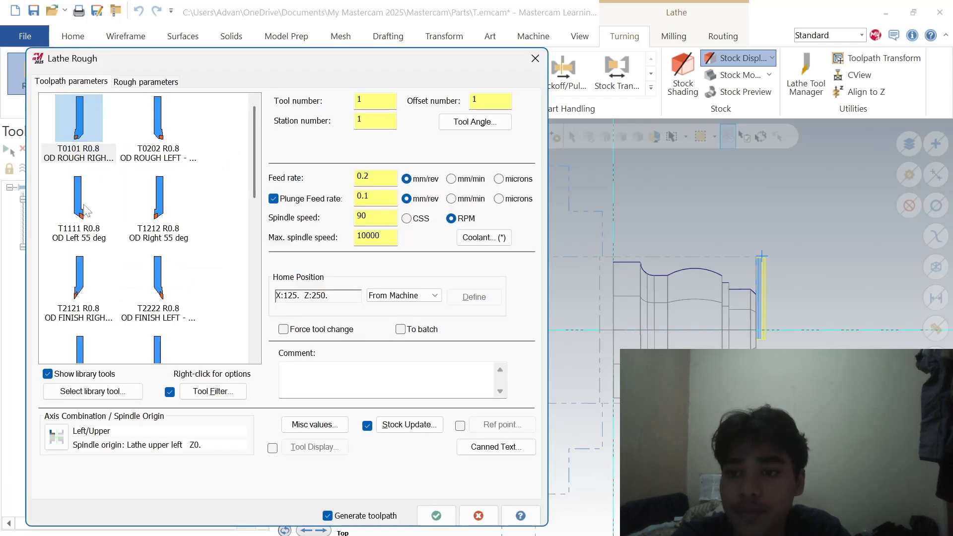
Step: Generate the roughing with 0.5 mm depth of cut, zero stock to leave in X and Z, and stock used for the outer boundary
left_click(163, 84)
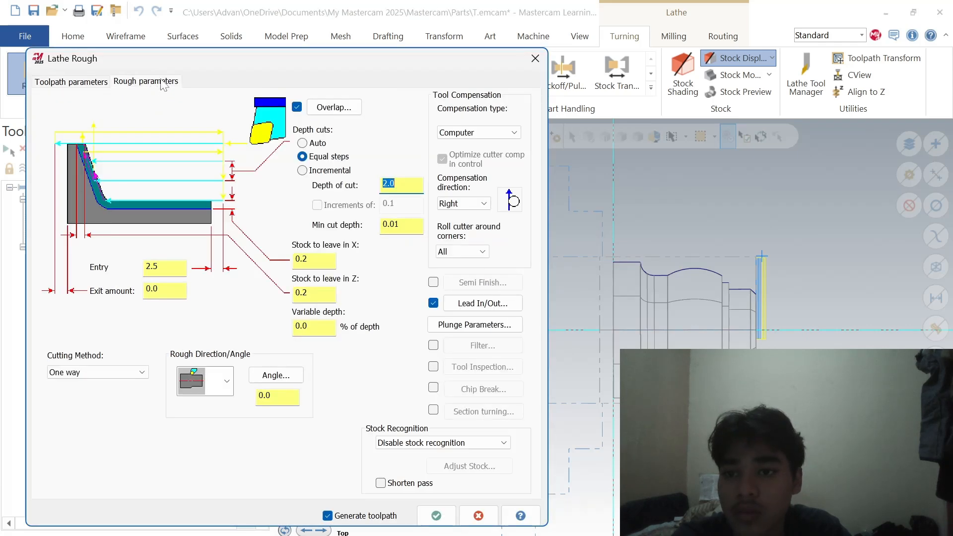
double_click(303, 260)
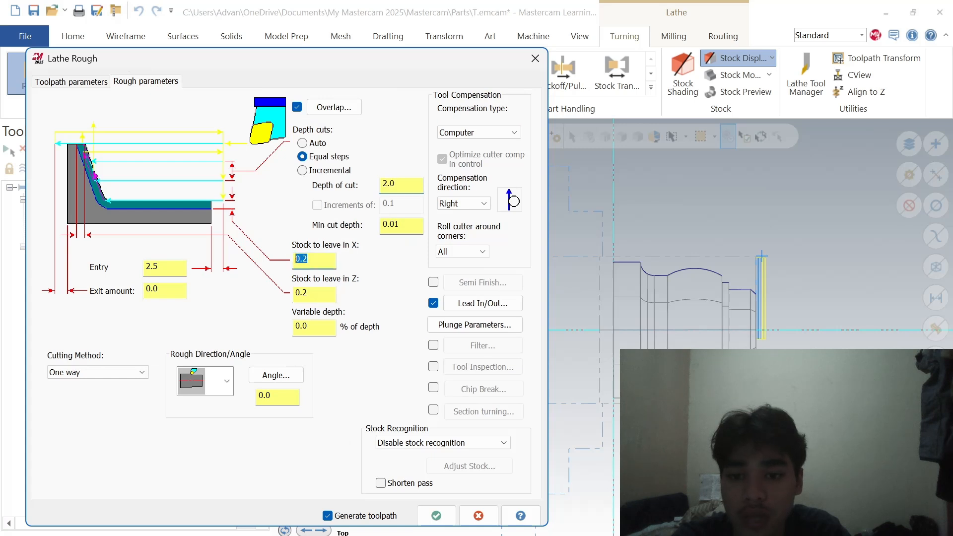
type("0")
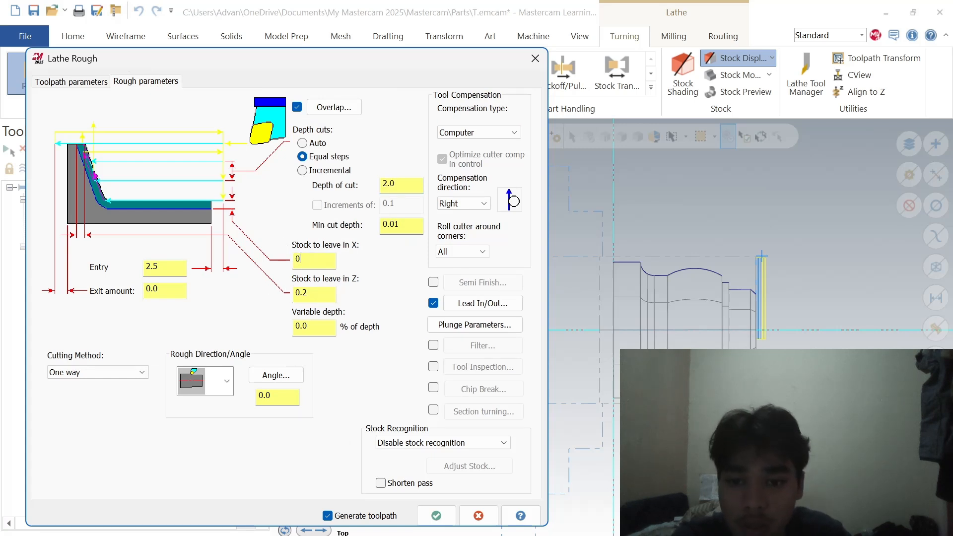
key("Tab")
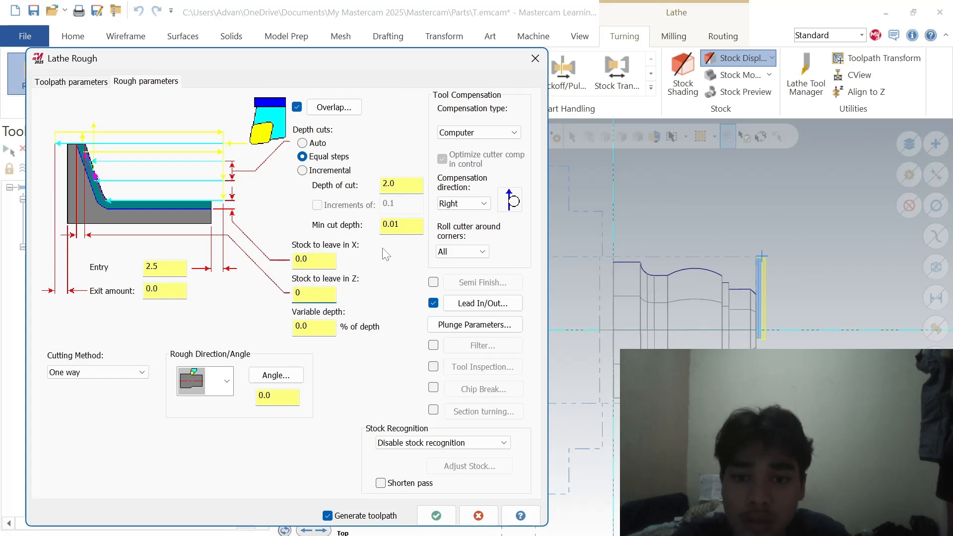
left_click_drag(396, 184, 363, 183)
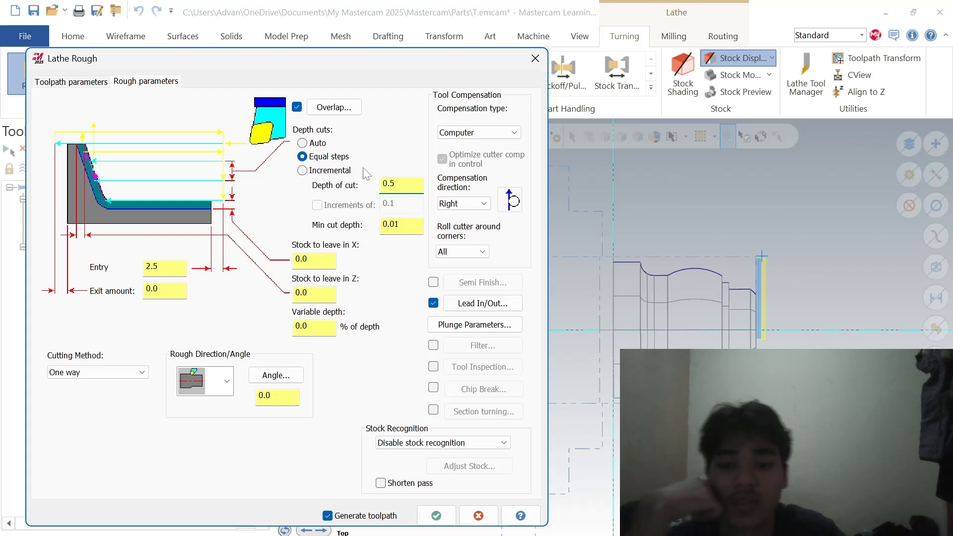
left_click(445, 442)
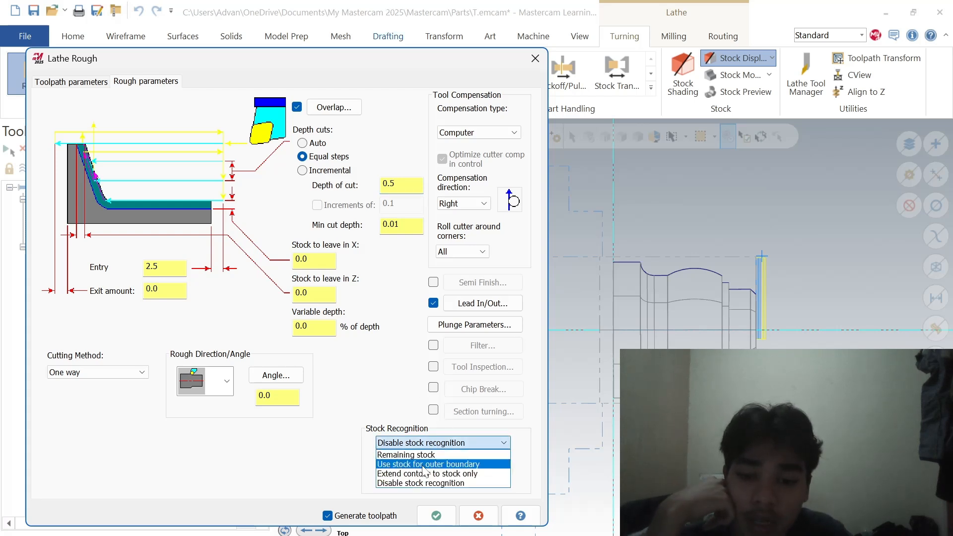
left_click(442, 464)
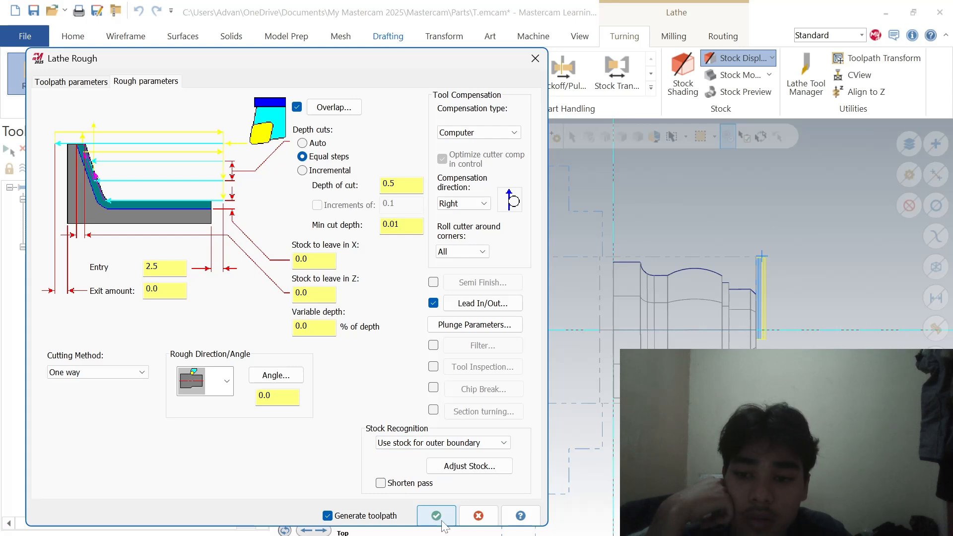
left_click(440, 521)
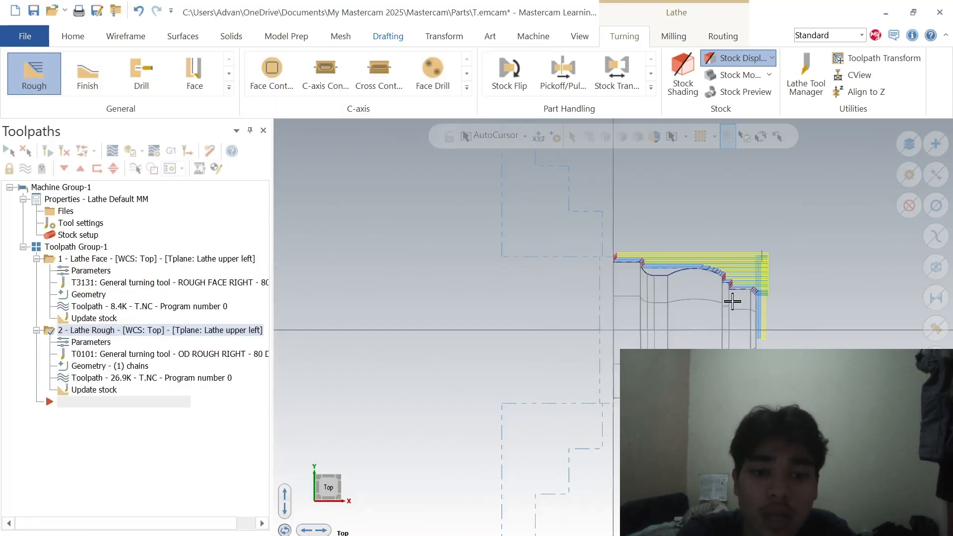
Step: Start a lathe finish toolpath and chain the outer profile from its right end face to the upper left line
left_click(88, 74)
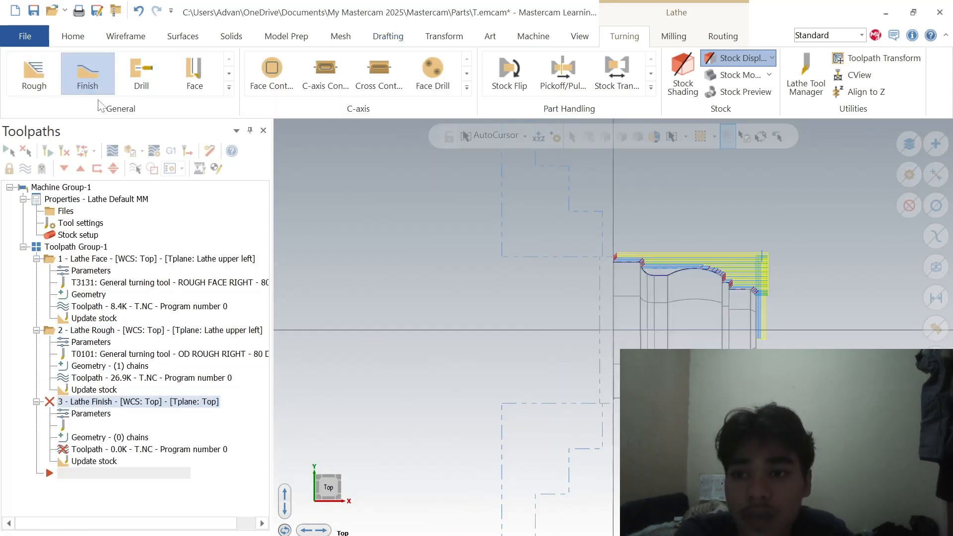
left_click(755, 313)
left_click(637, 262)
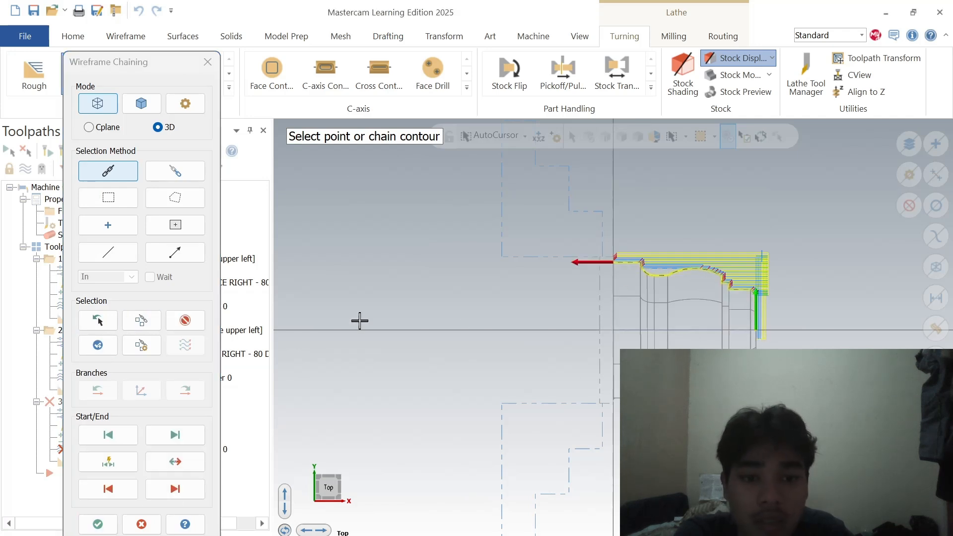
left_click(102, 525)
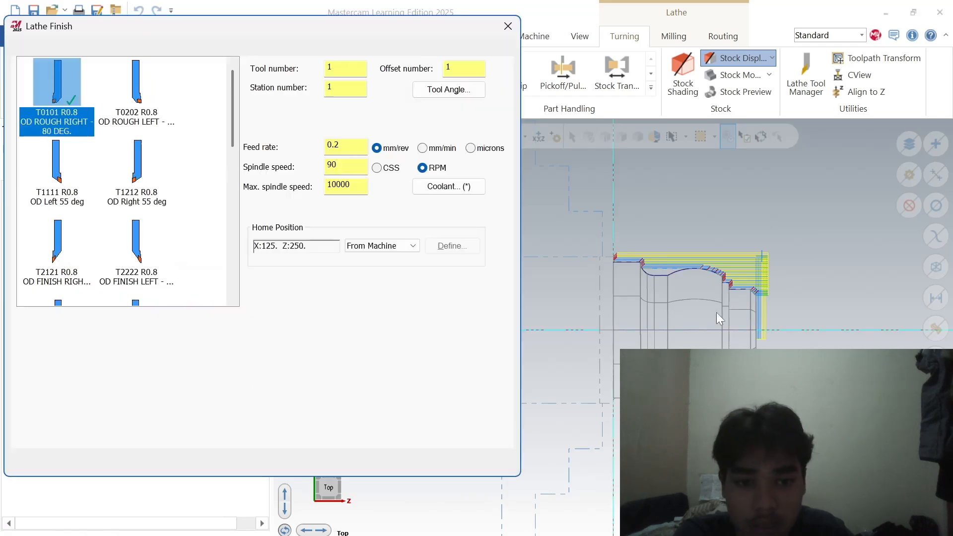
Step: Choose tool T2121, OD FINISH RIGHT - 35 DEG., for the finish toolpath
left_click(70, 246)
left_click(135, 54)
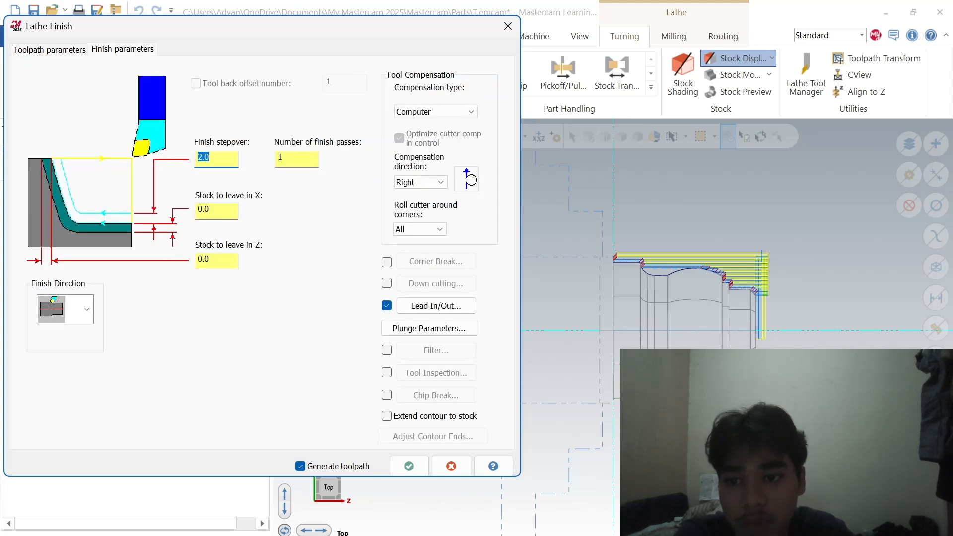
left_click(46, 49)
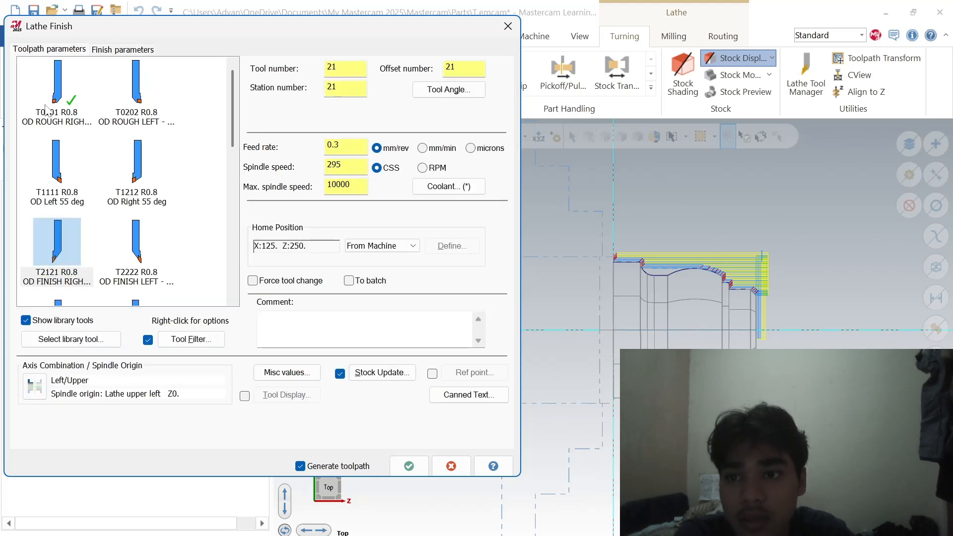
left_click(60, 243)
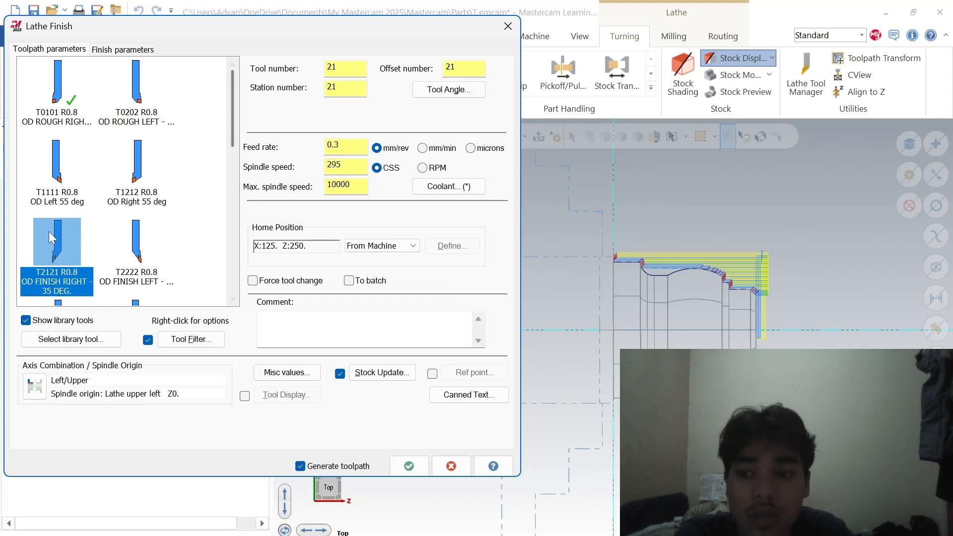
Step: Try to define the home position in tool T2121's setup by picking a point at the profile's right end
double_click(56, 244)
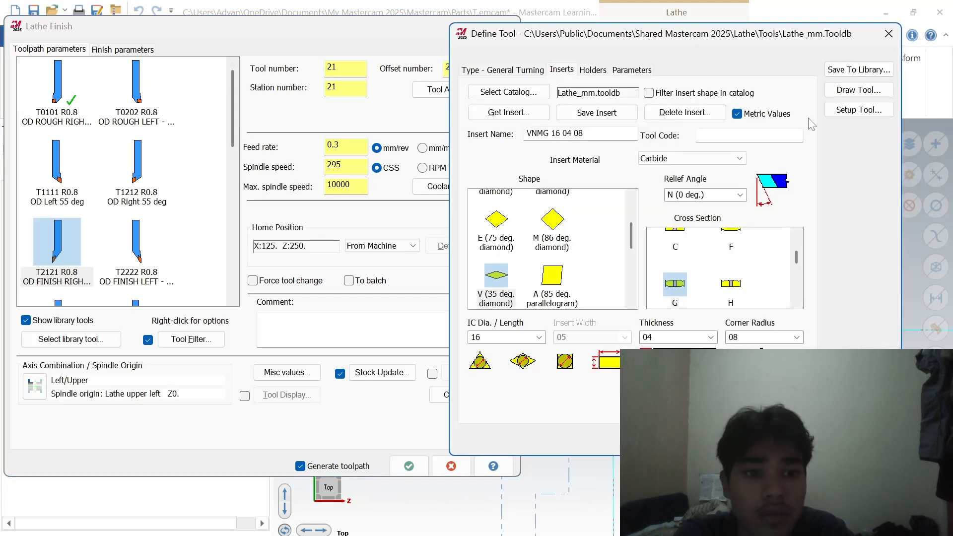
left_click(858, 110)
left_click(268, 437)
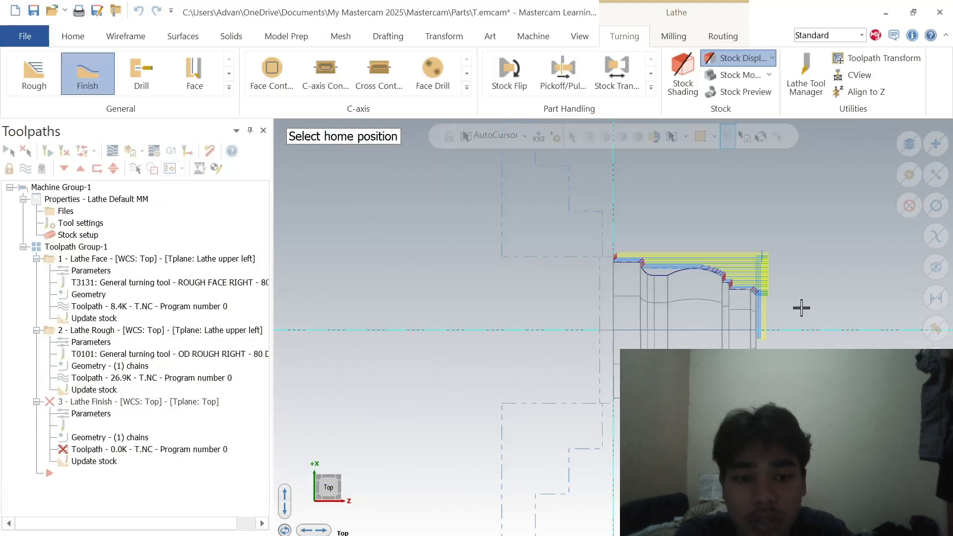
left_click(757, 322)
left_click(259, 468)
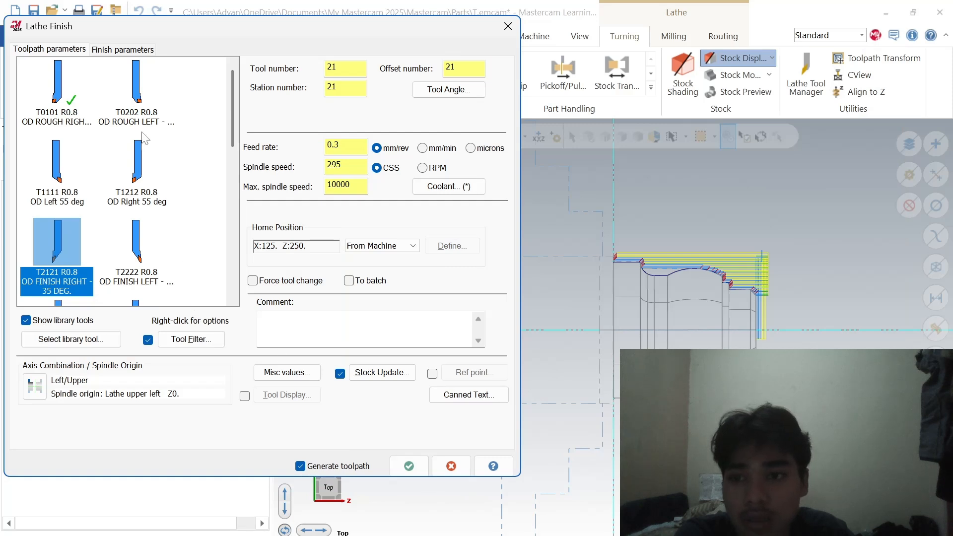
Step: Set the finish stepover to 0.25 mm with 3 finish passes and generate the lathe finish toolpath
left_click(130, 51)
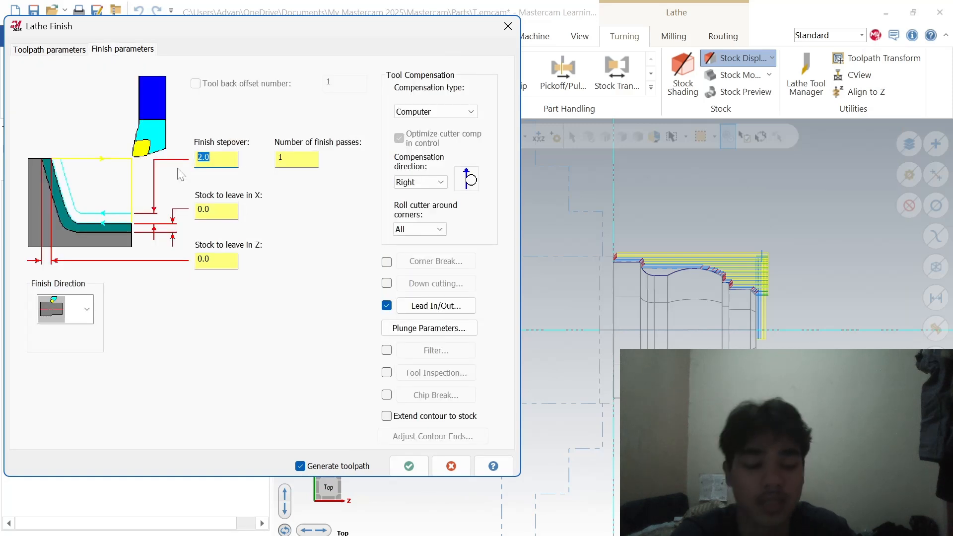
type("0.2")
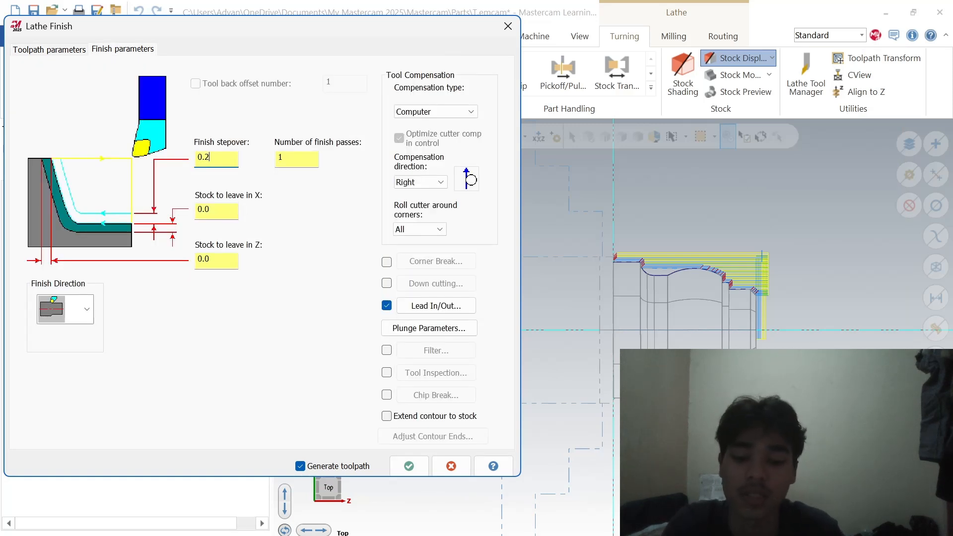
type("5")
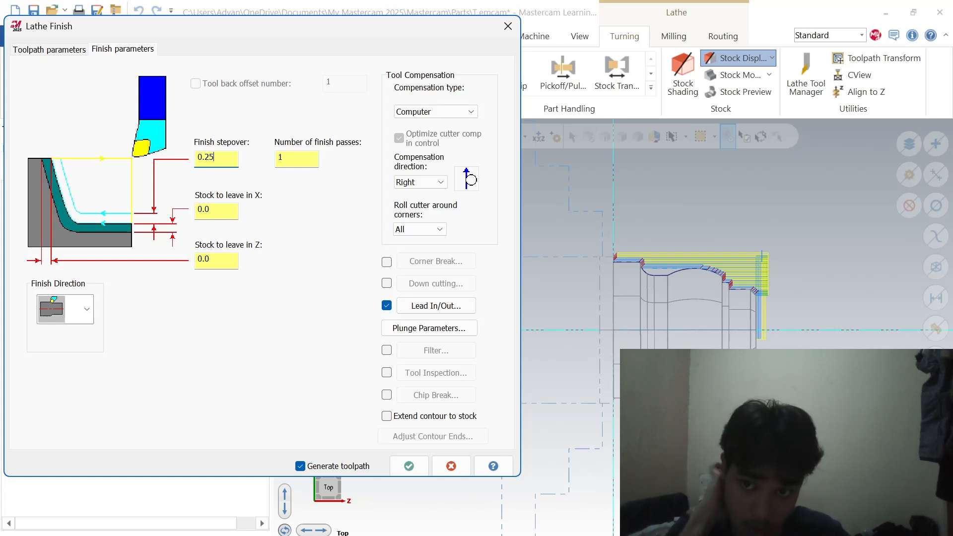
key("Tab")
type("3")
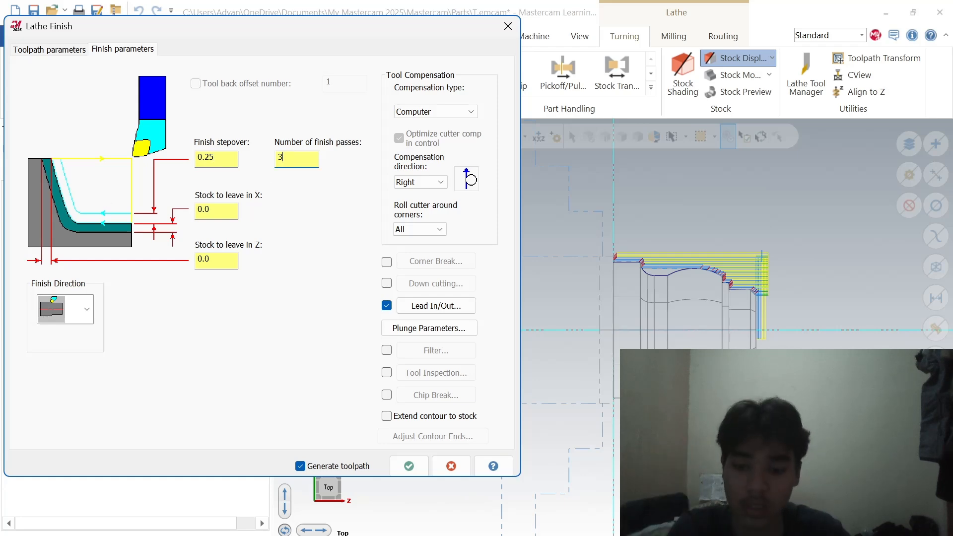
left_click(419, 469)
scroll(680, 286, "up", 4)
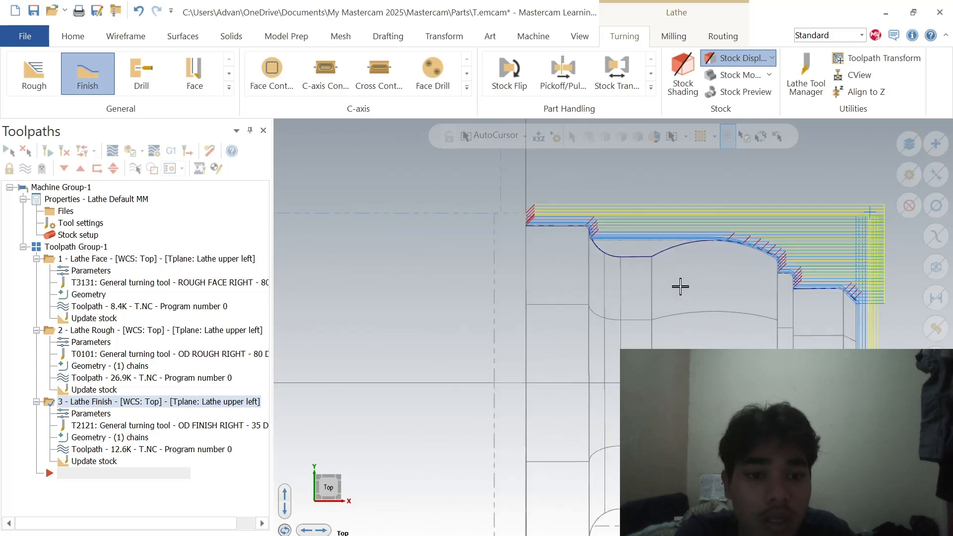
scroll(660, 290, "up", 2)
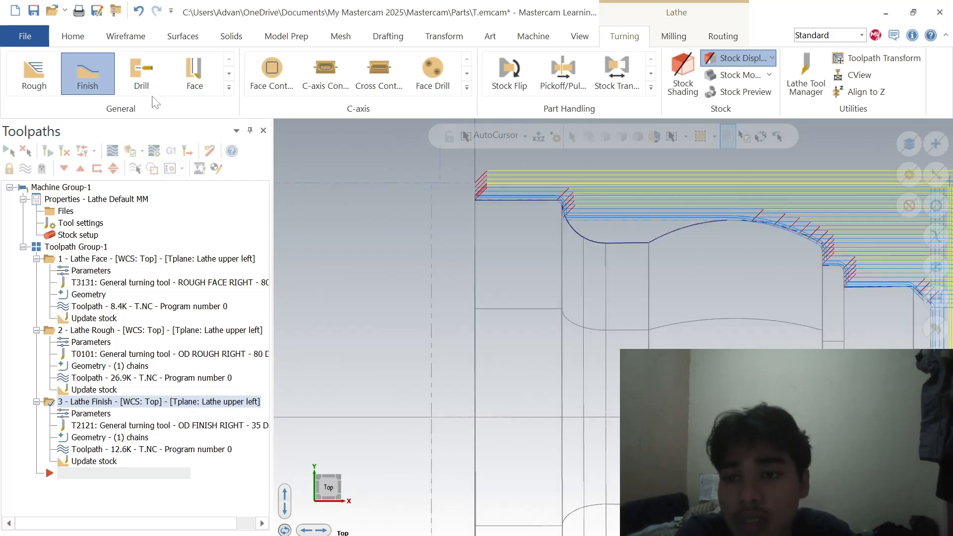
Step: Start a lathe groove toolpath with the groove defined by a chain
left_click(228, 88)
left_click(98, 137)
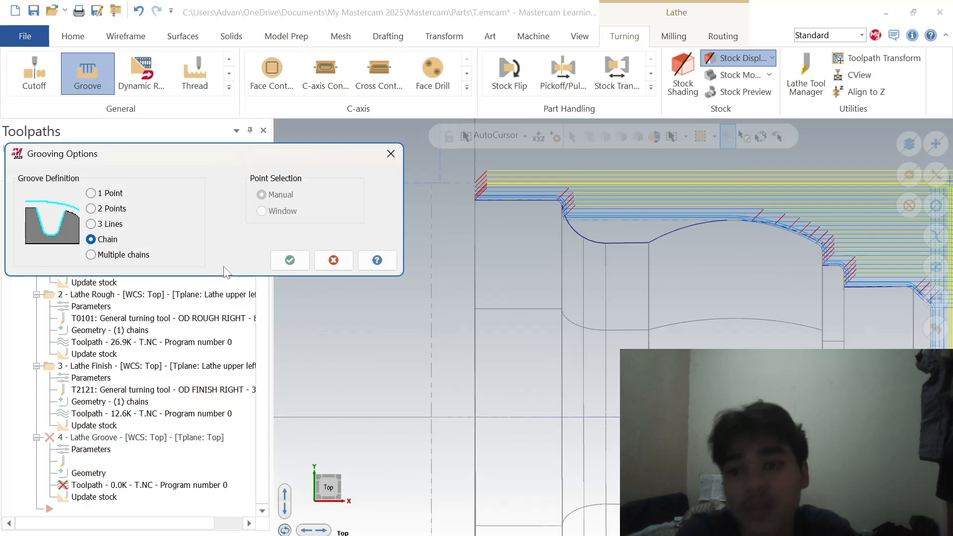
left_click(93, 209)
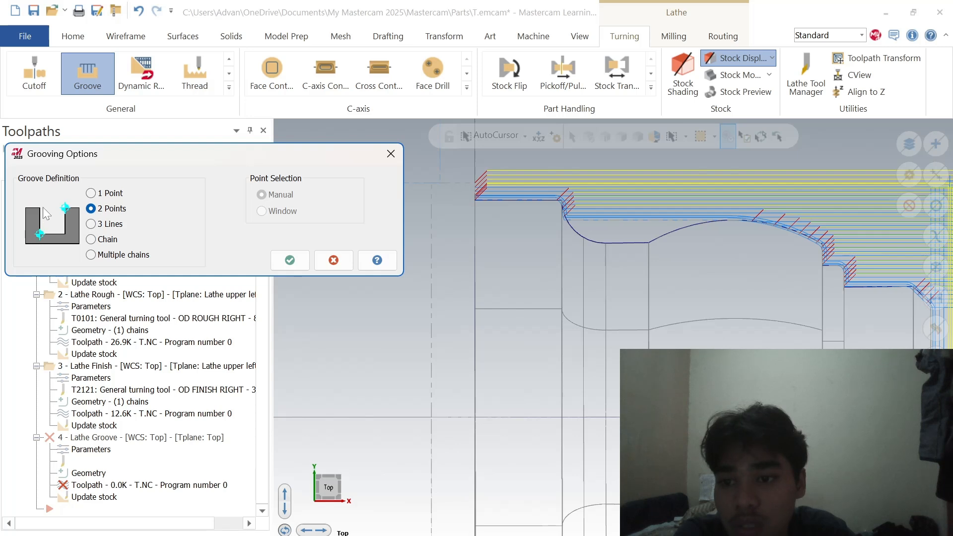
left_click(91, 240)
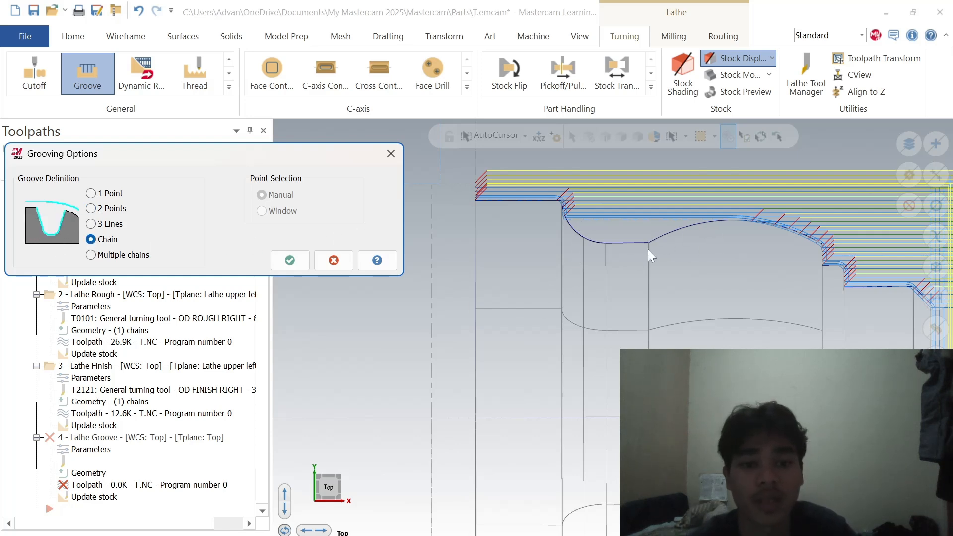
left_click(293, 260)
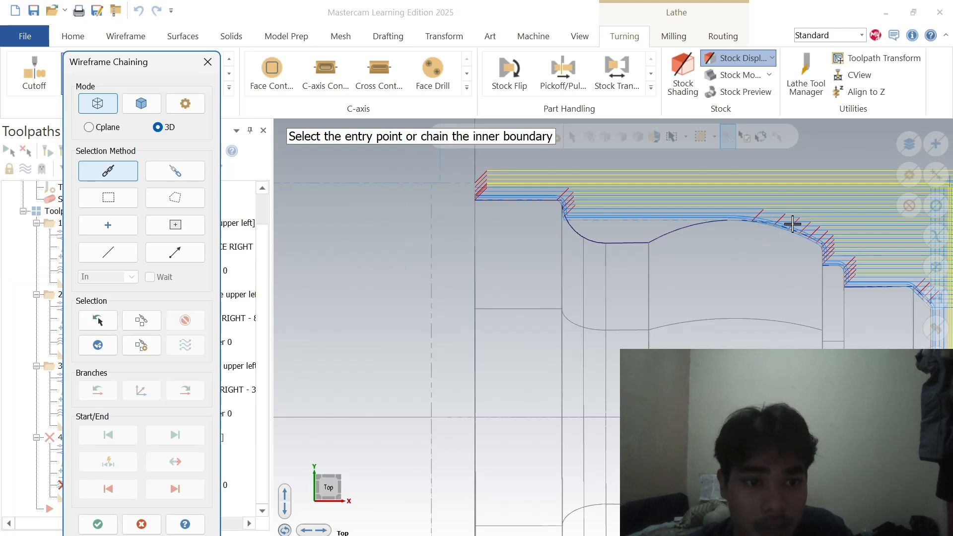
Step: Chain the groove profile from the convex arc's right end leftward to the corner of the large left shoulder
left_click(663, 241)
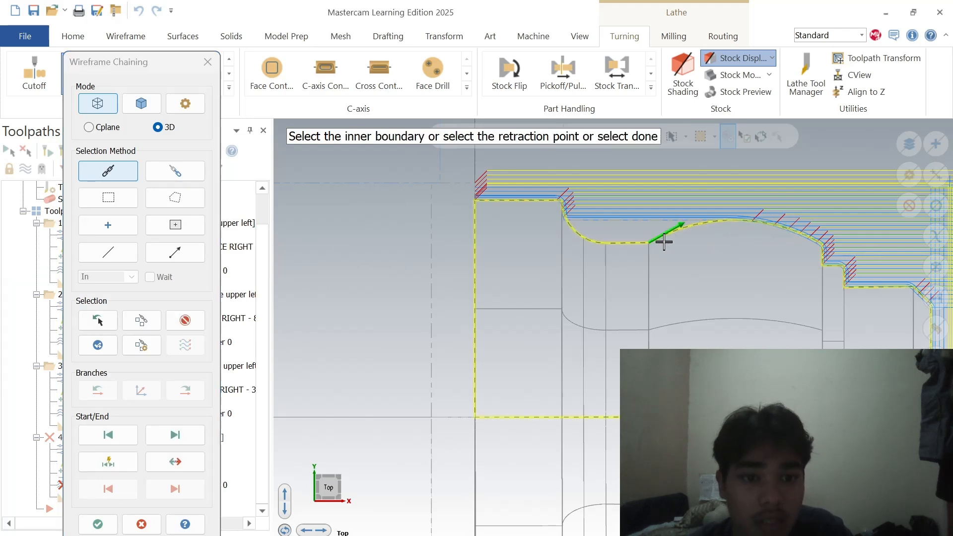
left_click(173, 462)
left_click(132, 439)
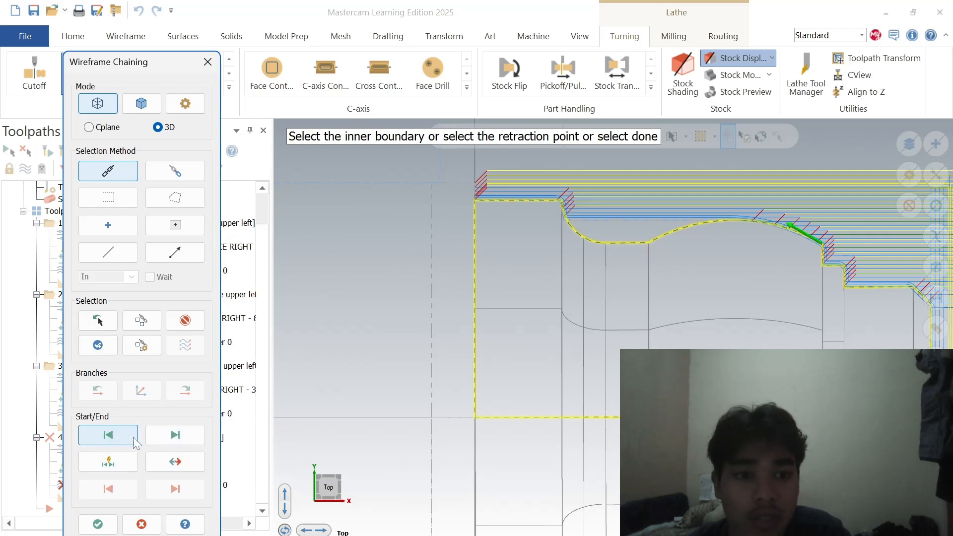
left_click(559, 205)
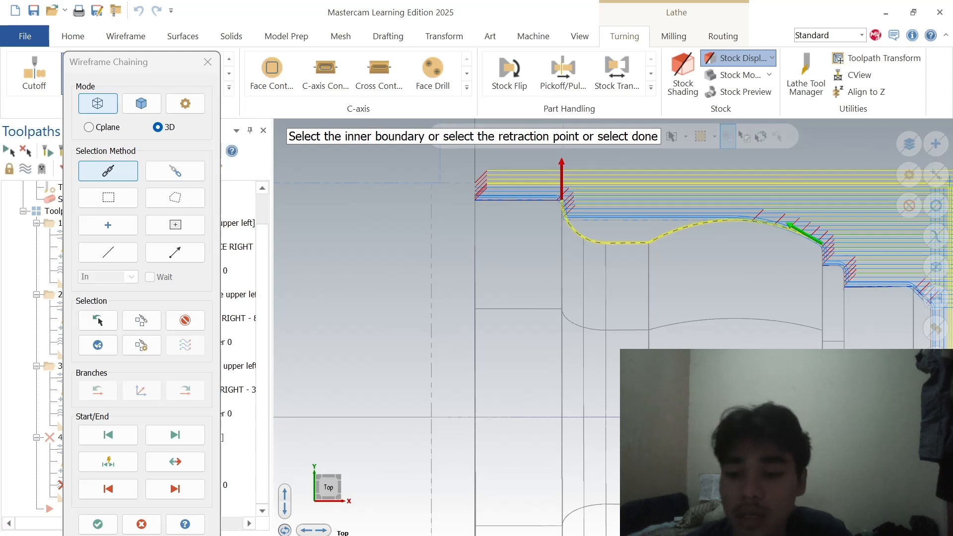
left_click(98, 524)
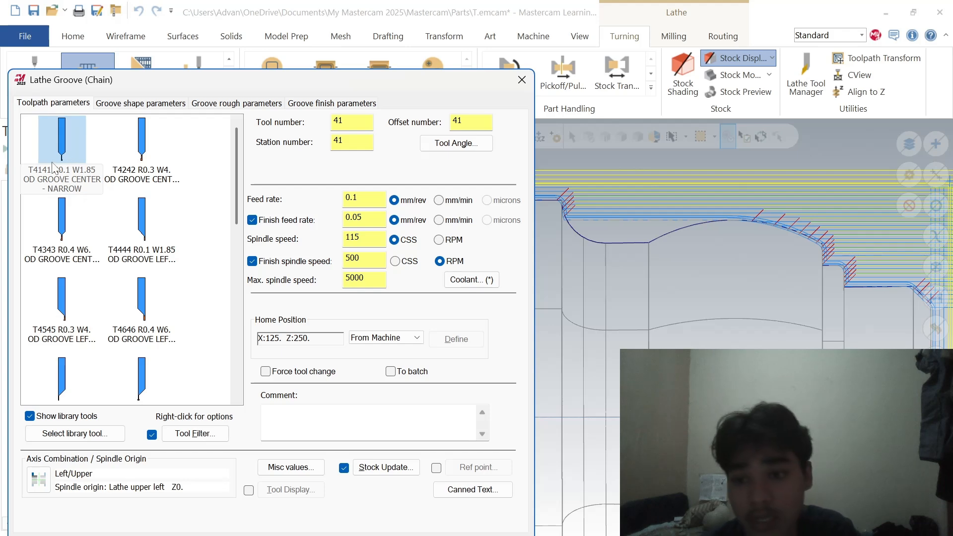
Step: Choose groove tool T4141, OD GROOVE CENTER - NARROW, and set the rough stock to leave in X and Z to 0
left_click(64, 148)
left_click(140, 103)
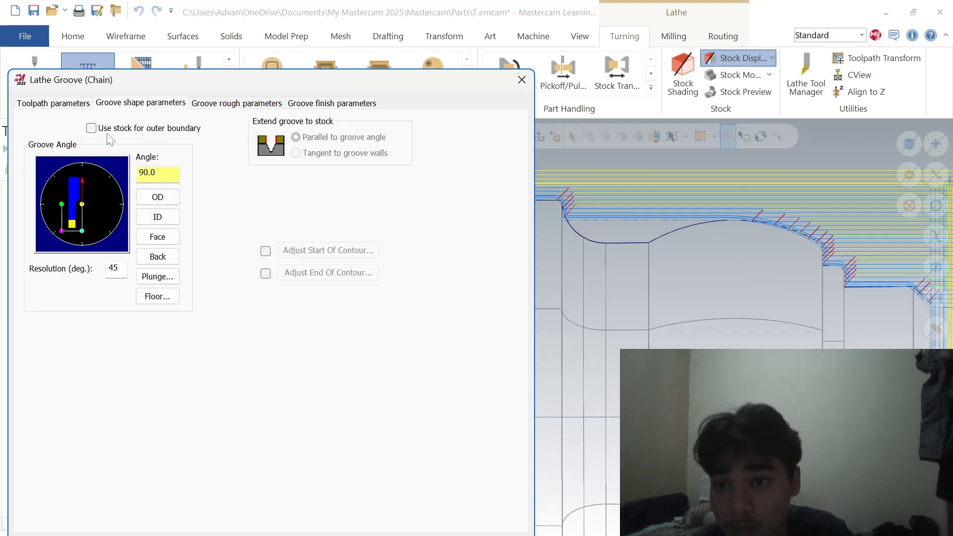
left_click(237, 103)
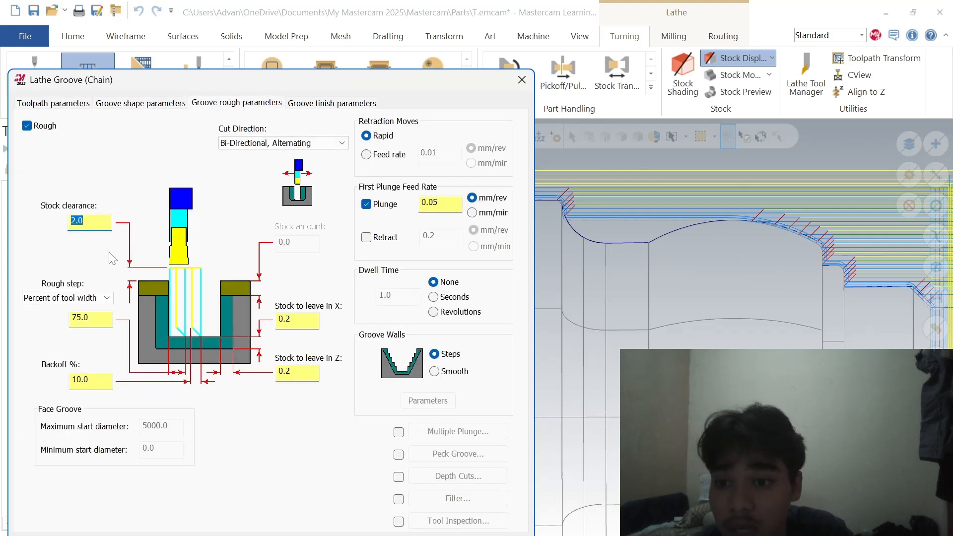
left_click_drag(294, 320, 239, 302)
key("BackSpace")
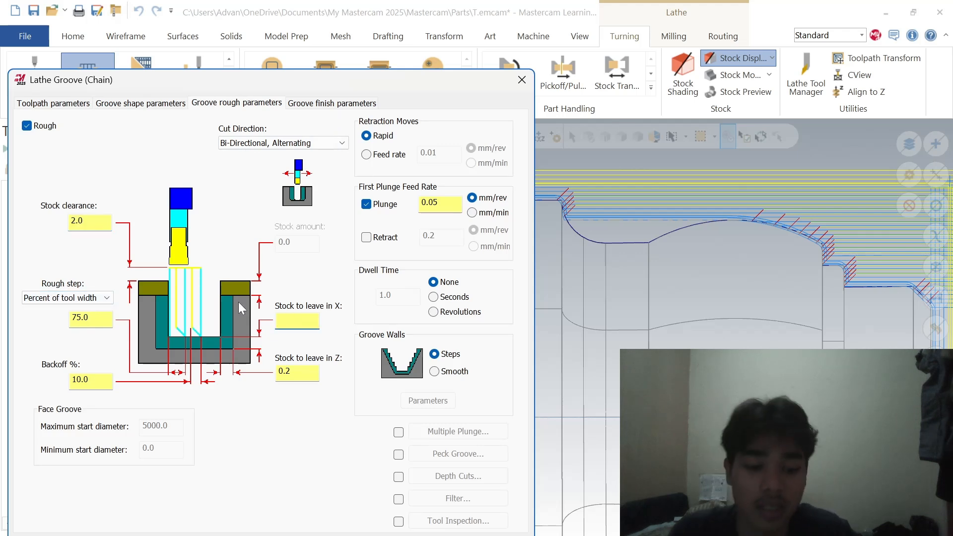
type("0")
key("Tab")
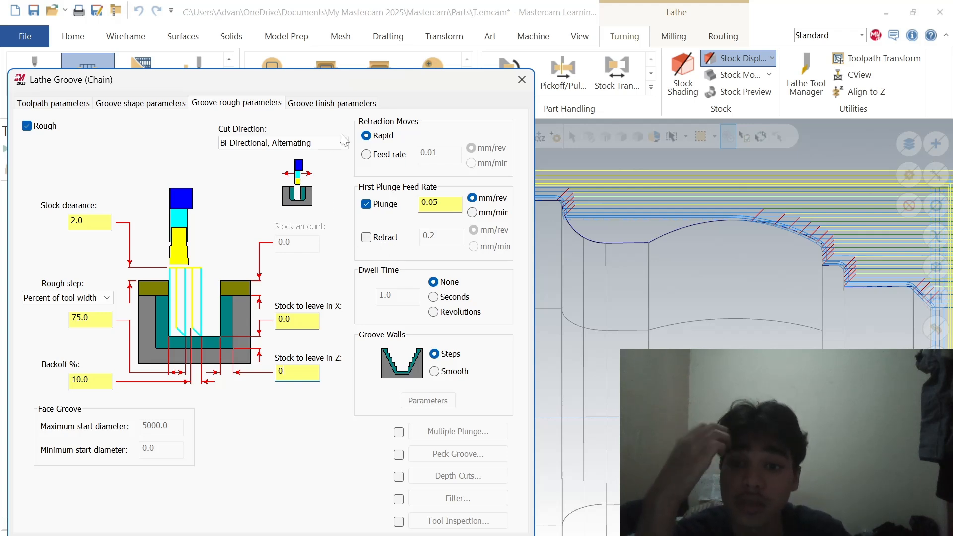
Step: Set 2 groove finish passes with a 0.25 mm finish stepover and generate the groove toolpath
left_click(334, 103)
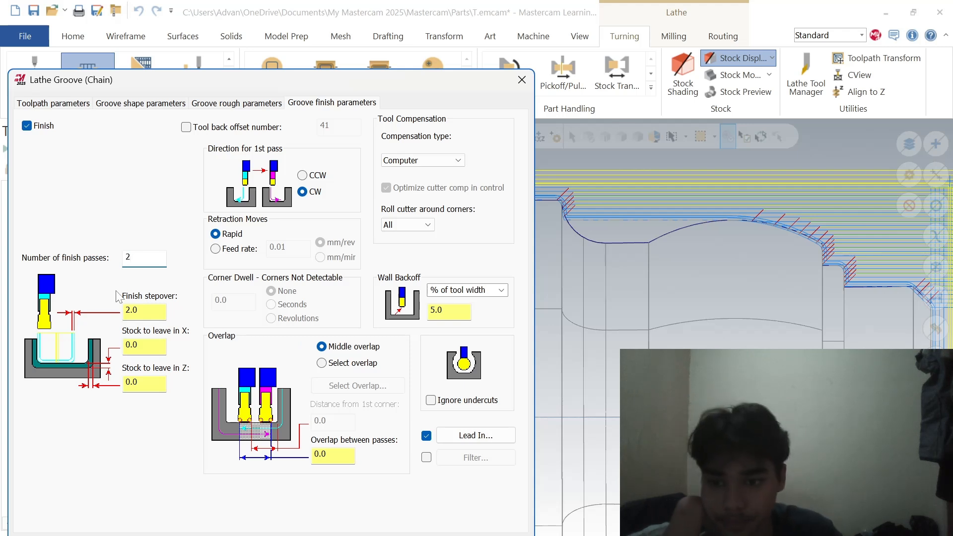
key("Tab")
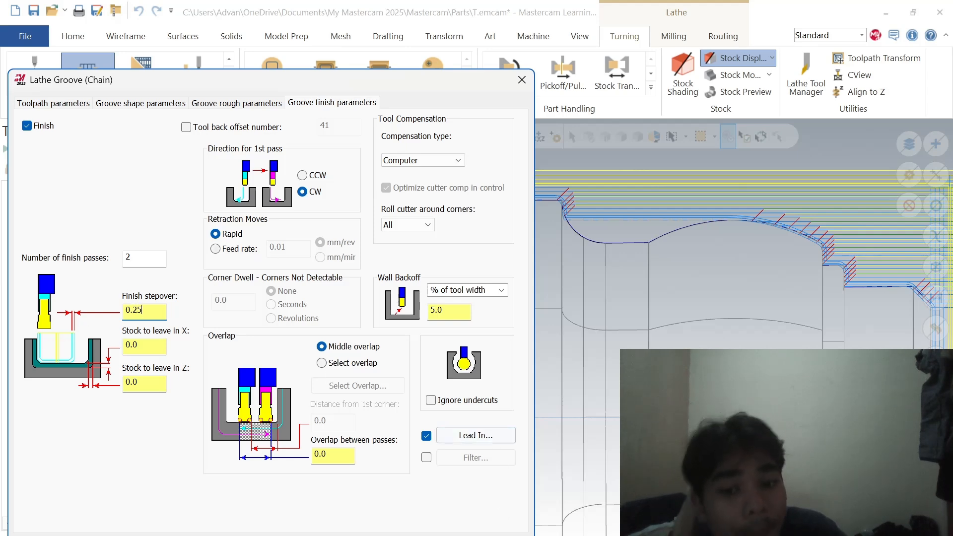
key("Return")
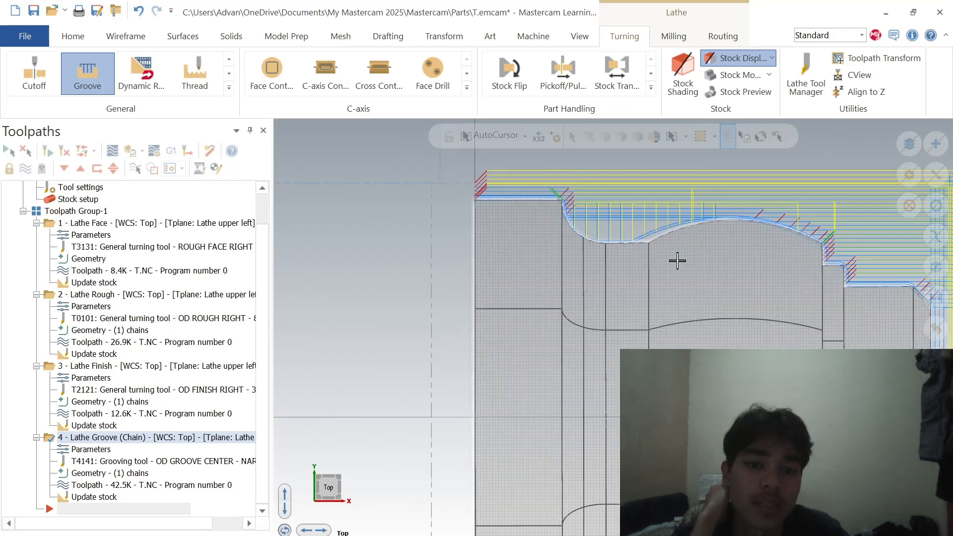
scroll(677, 260, "down", 5)
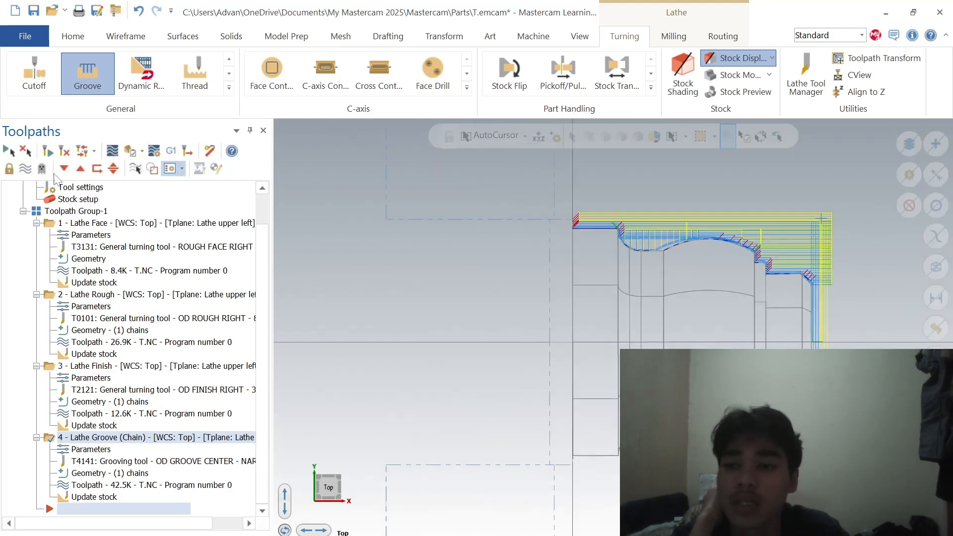
Step: Backplot all four lathe operations at a faster playback speed, and close the backplot
left_click(9, 152)
left_click(155, 151)
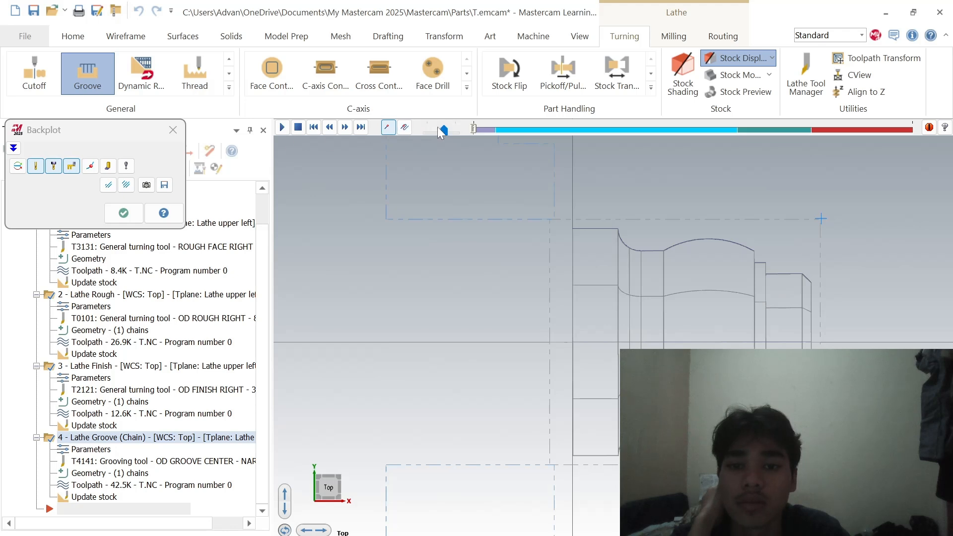
left_click_drag(442, 130, 455, 130)
left_click(282, 127)
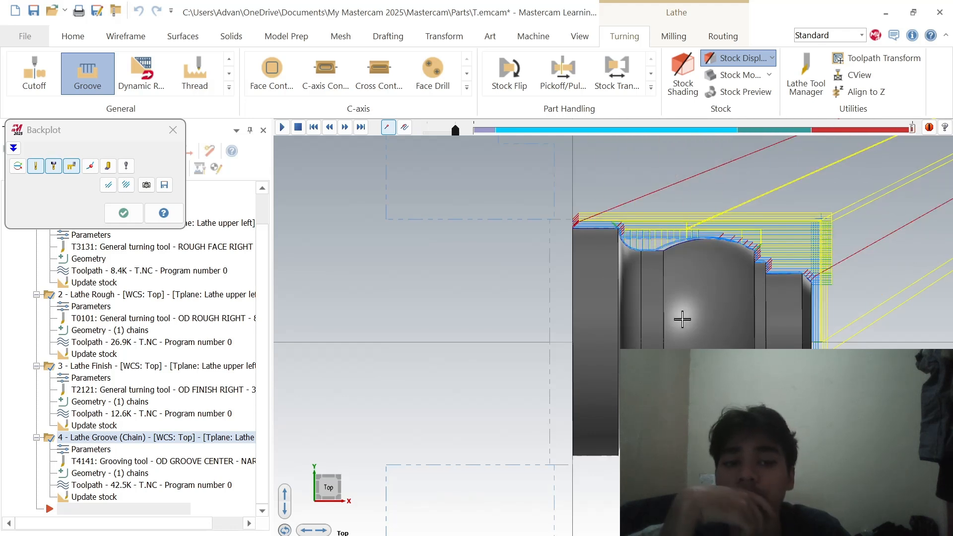
left_click(173, 129)
Step: Verify all four operations in Mastercam Simulator, with the upper view turned to an angled view of the chuck and part
left_click(130, 151)
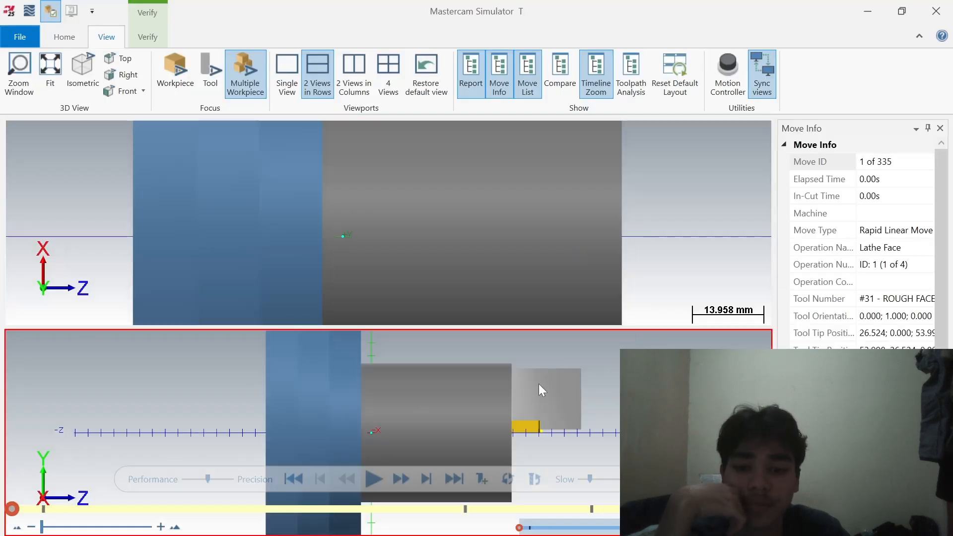
left_click(412, 229)
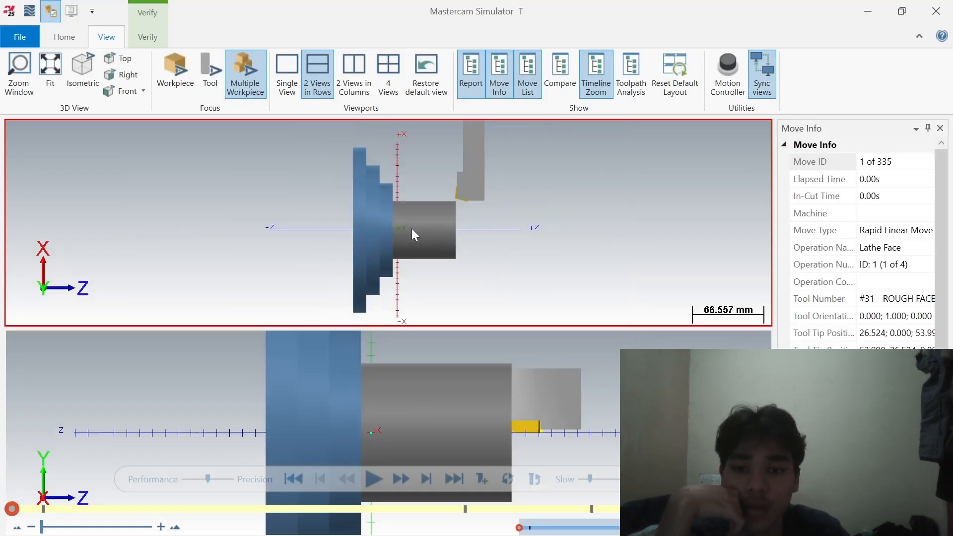
right_click(404, 234)
left_click(449, 313)
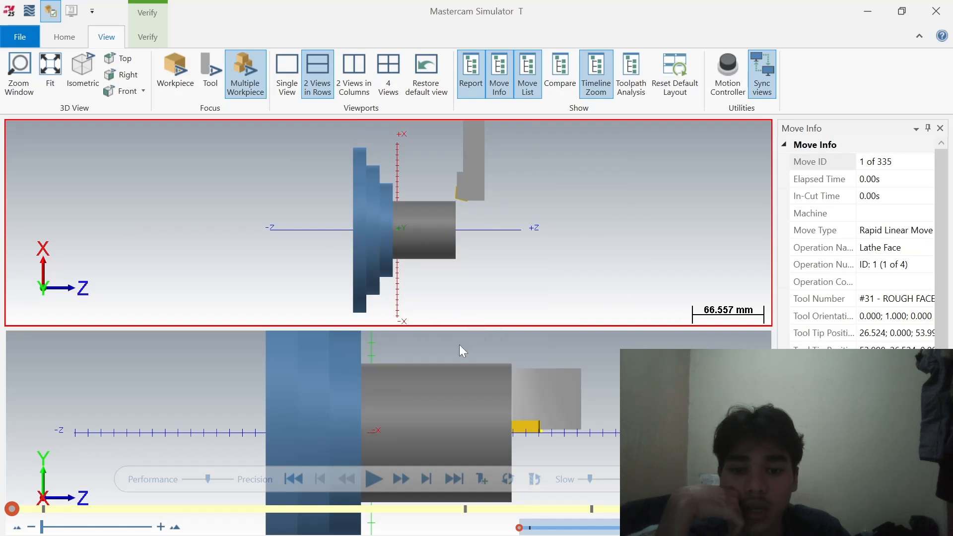
left_click(458, 396)
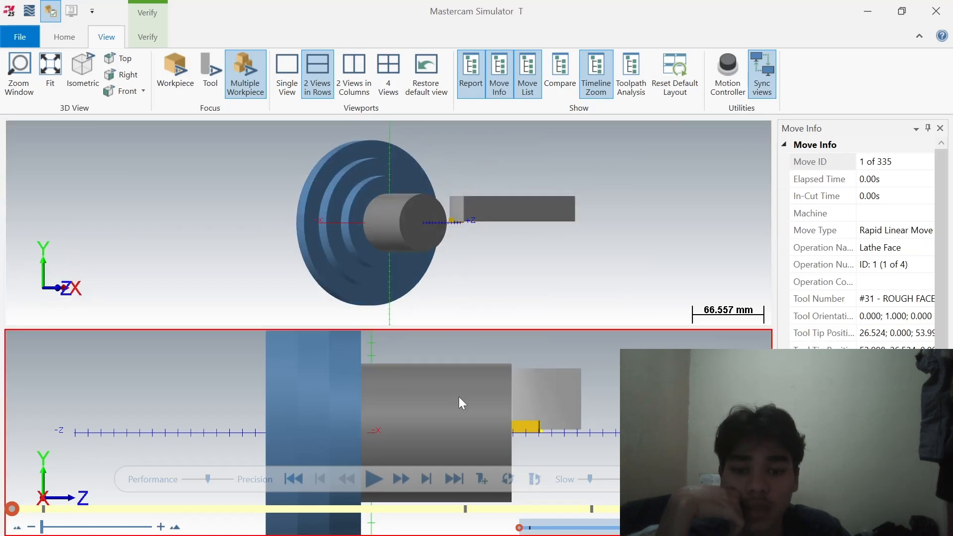
left_click(373, 479)
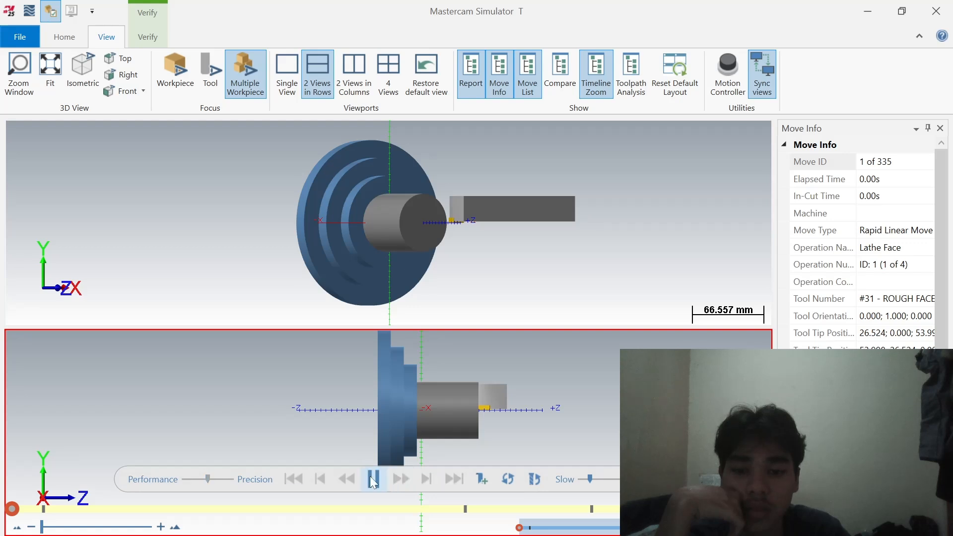
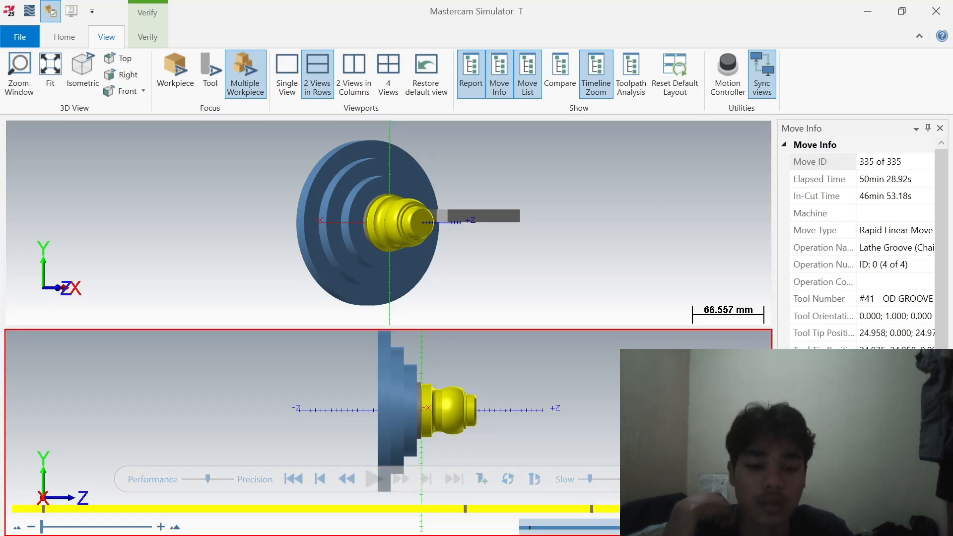
Step: Check the lathe-thread drawing, and in Mastercam draw a 50 mm vertical line upward from the origin
left_click(650, 534)
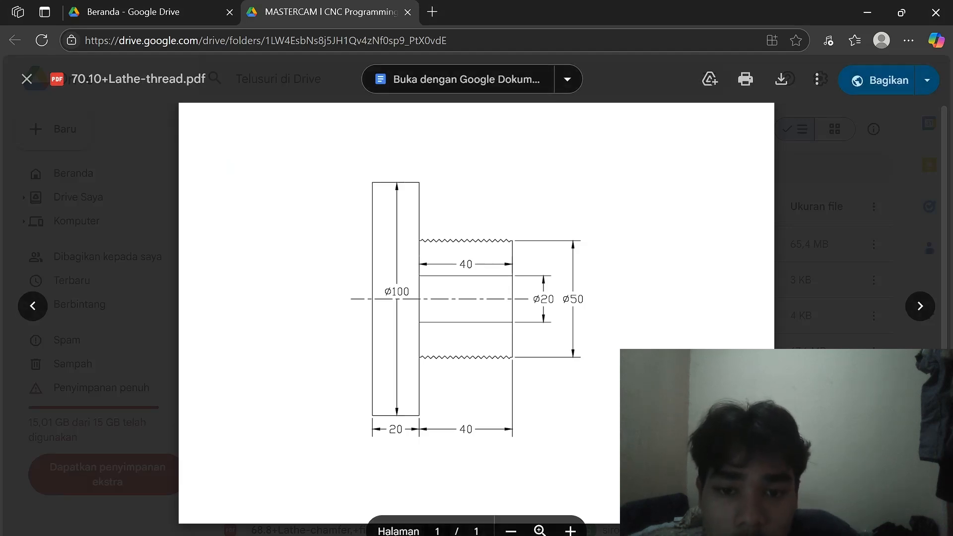
key("alt+Tab")
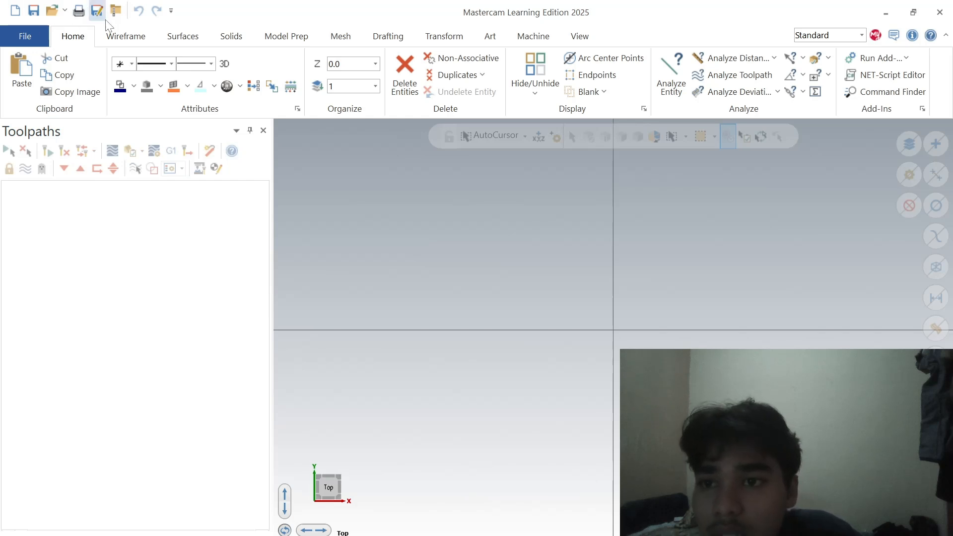
left_click(117, 30)
left_click(167, 42)
left_click(124, 38)
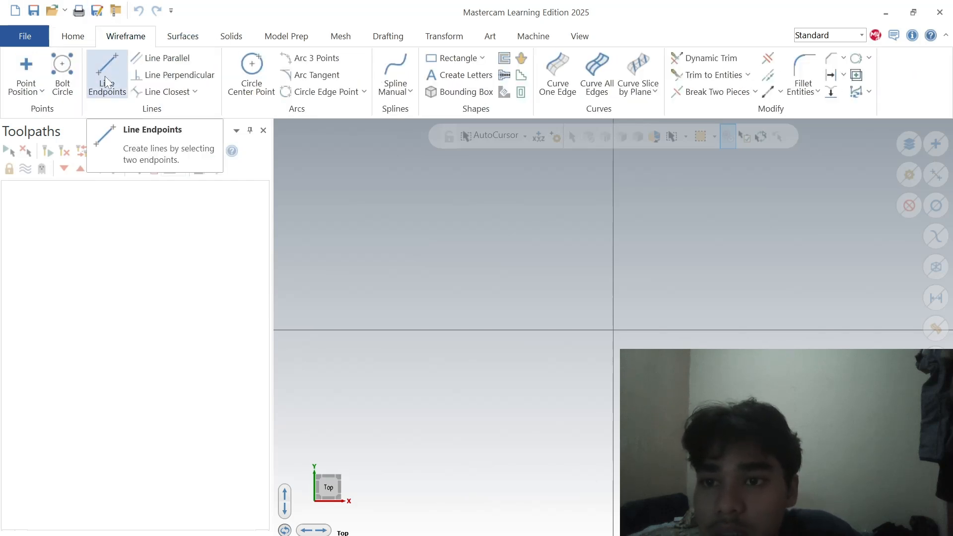
left_click(106, 76)
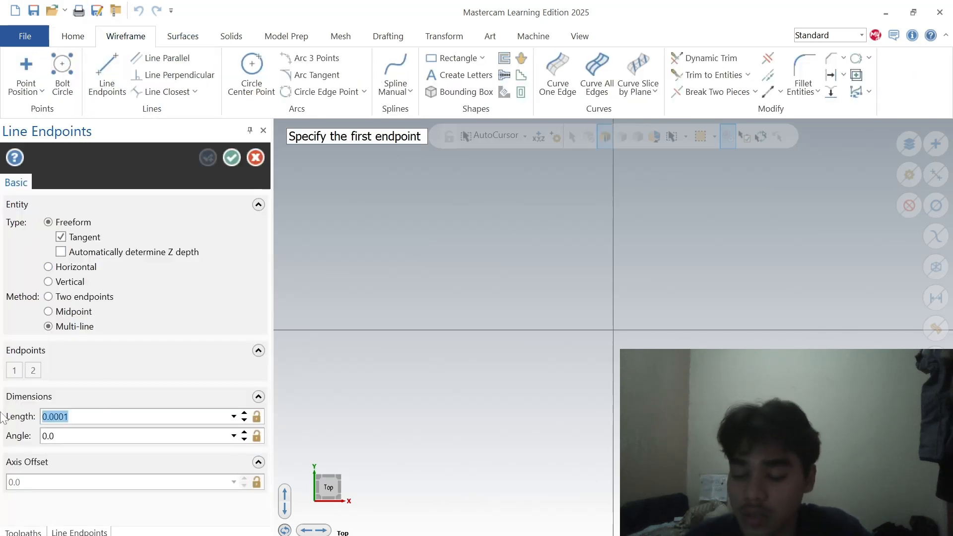
key("BackSpace")
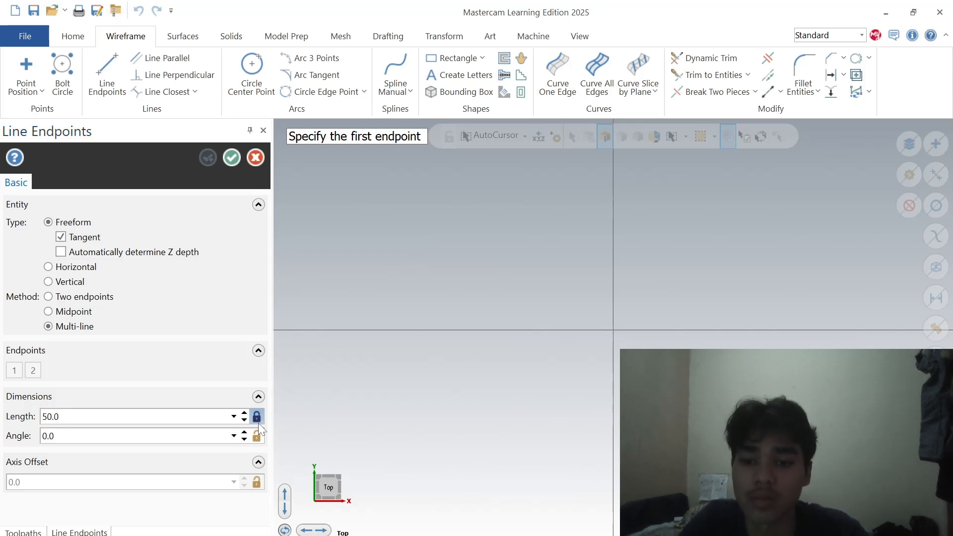
left_click(232, 157)
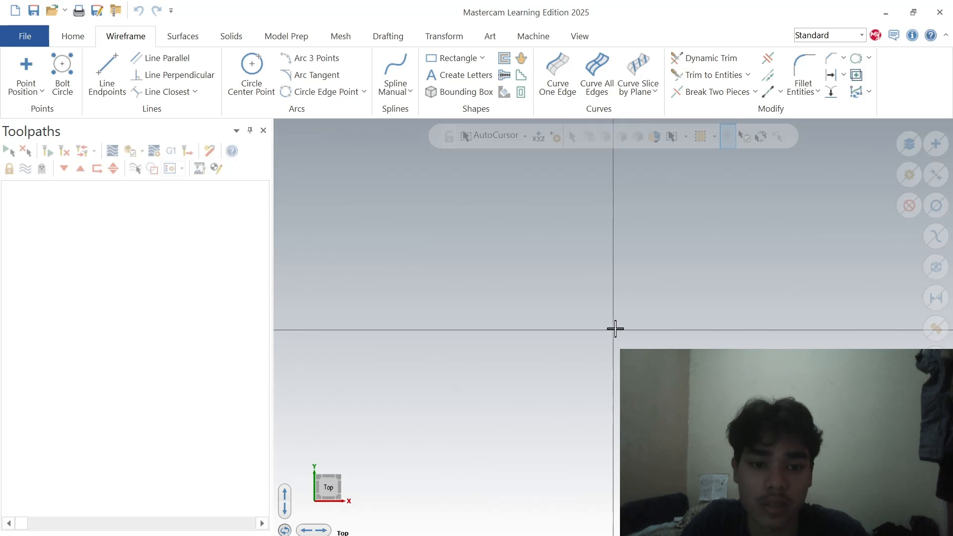
left_click(115, 71)
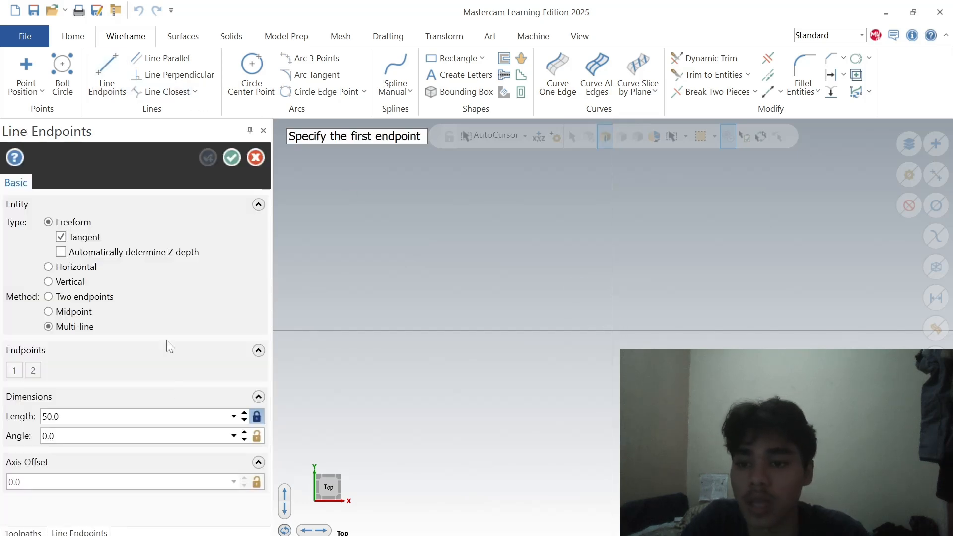
left_click(614, 330)
left_click(610, 268)
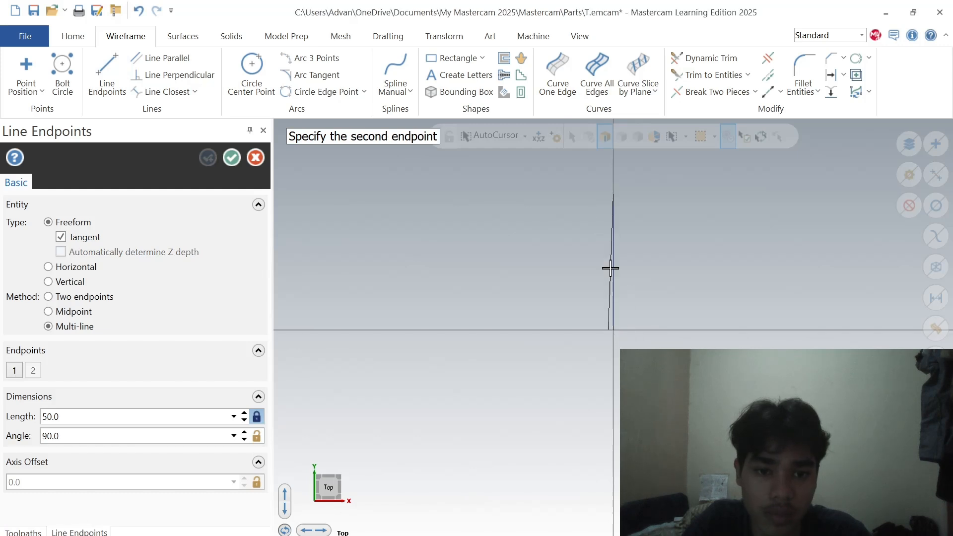
Step: Draw a 20 mm horizontal line rightward from the upper end of the 50 mm line, replacing the first attempt that is not level
left_click(89, 416)
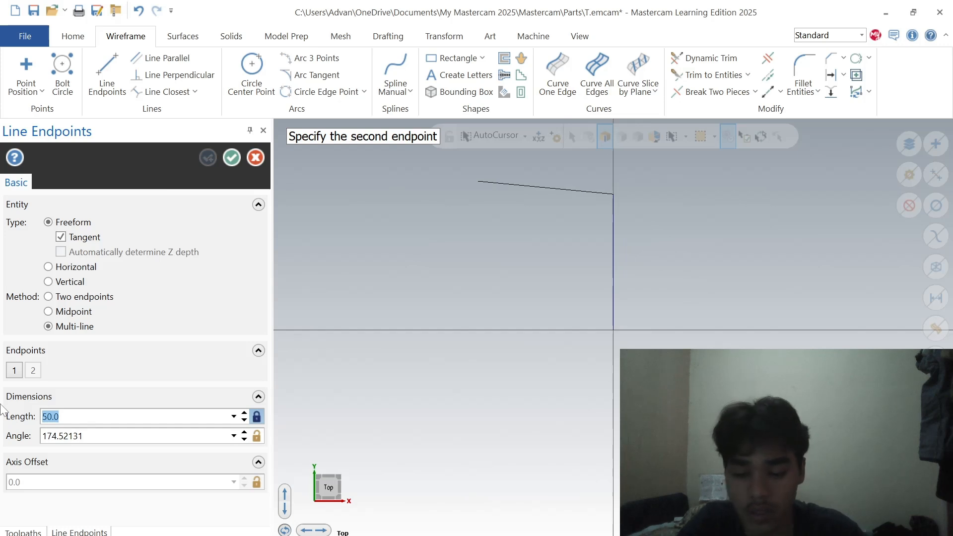
key("BackSpace")
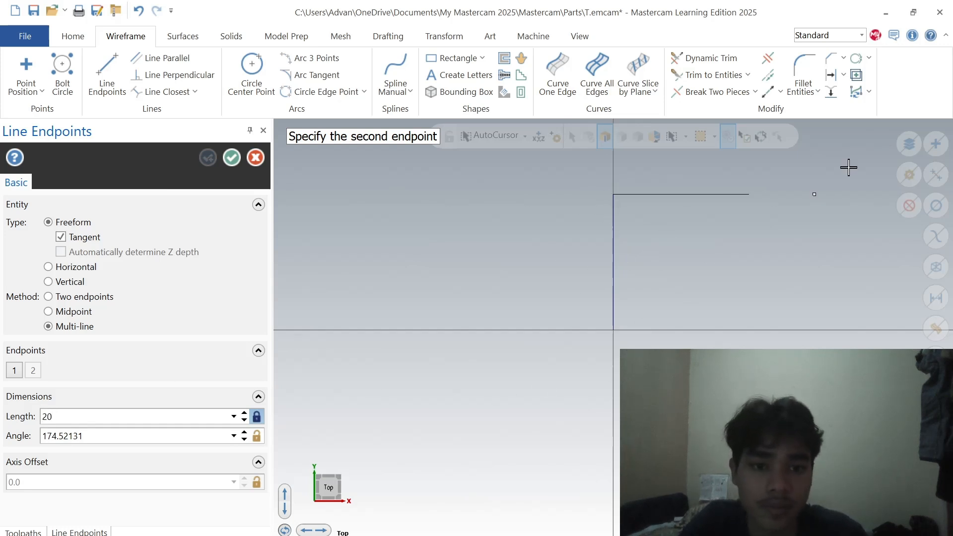
key("Return")
left_click(809, 192)
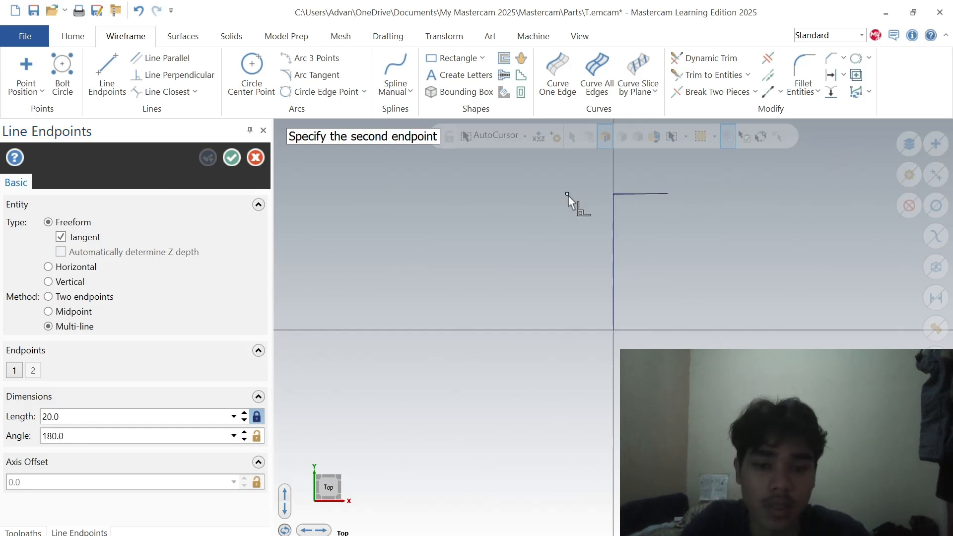
key("Escape")
left_click(651, 194)
key("Delete")
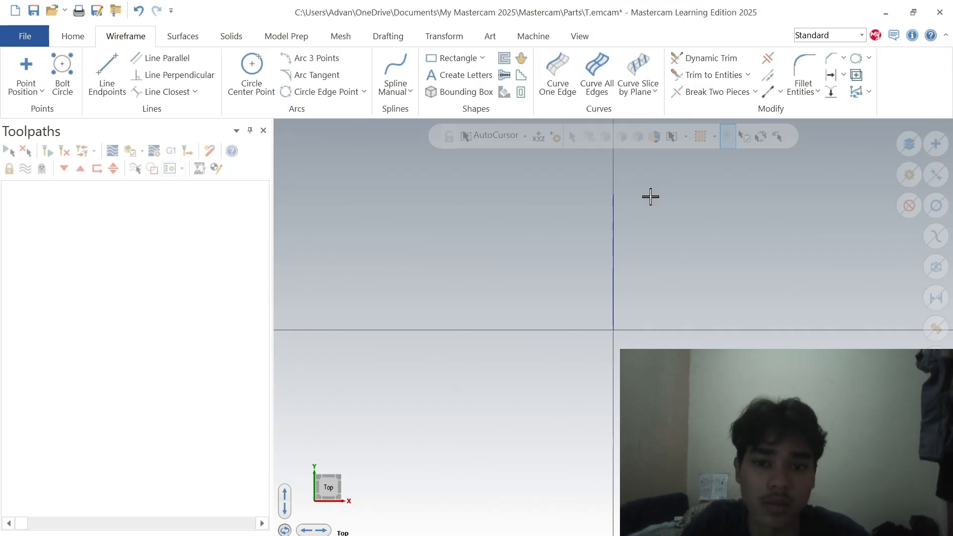
left_click(106, 75)
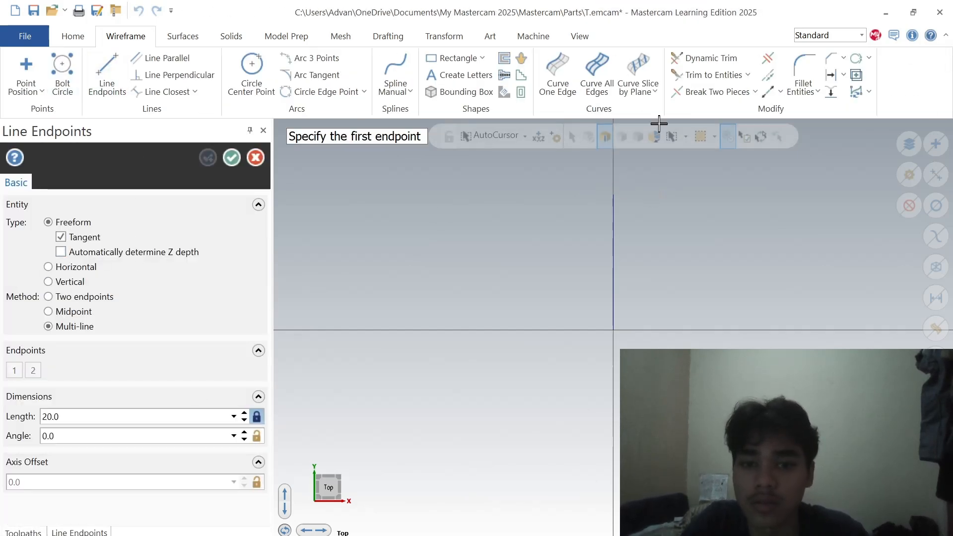
left_click(614, 194)
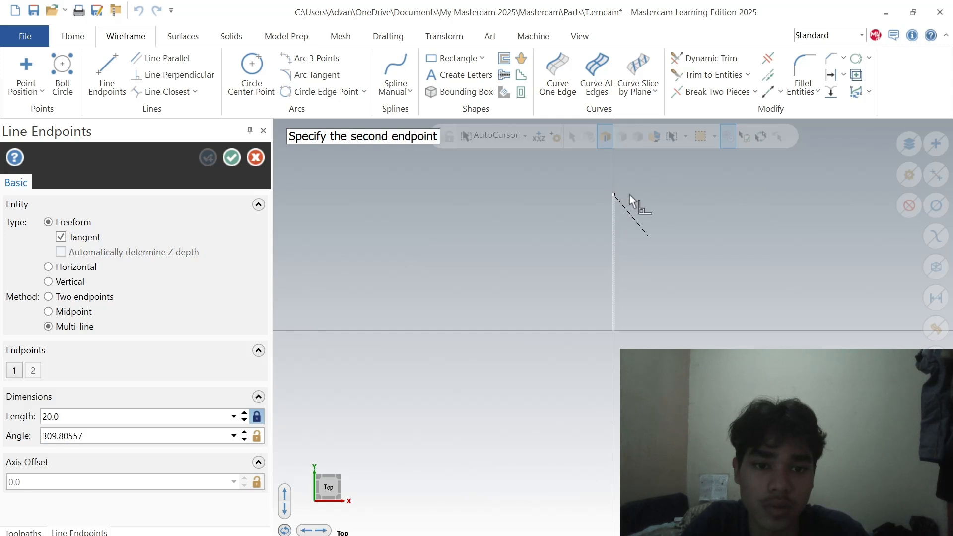
left_click(643, 194)
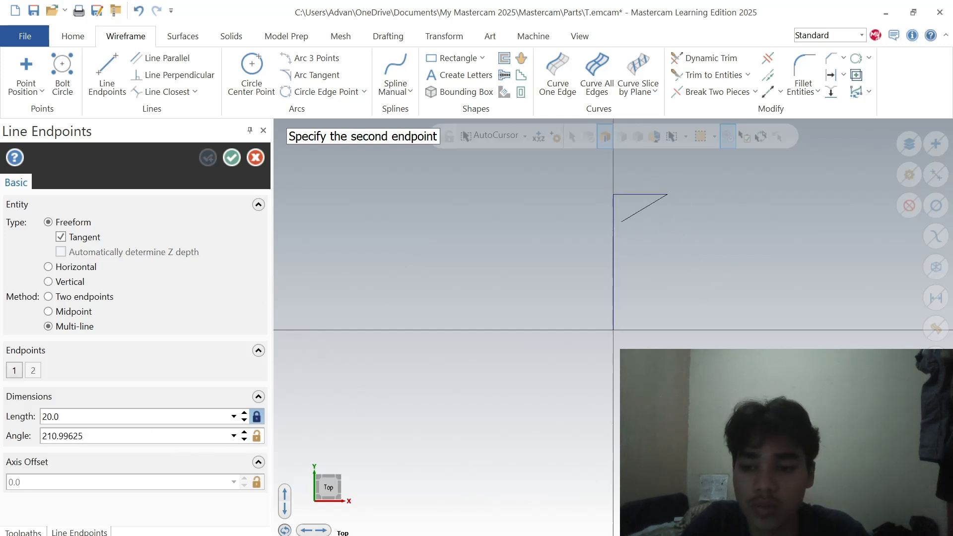
Step: Draw a 25 mm vertical line downward from the right end of the 20 mm line, discarding the slanted first attempt
left_click_drag(82, 418, 1, 434)
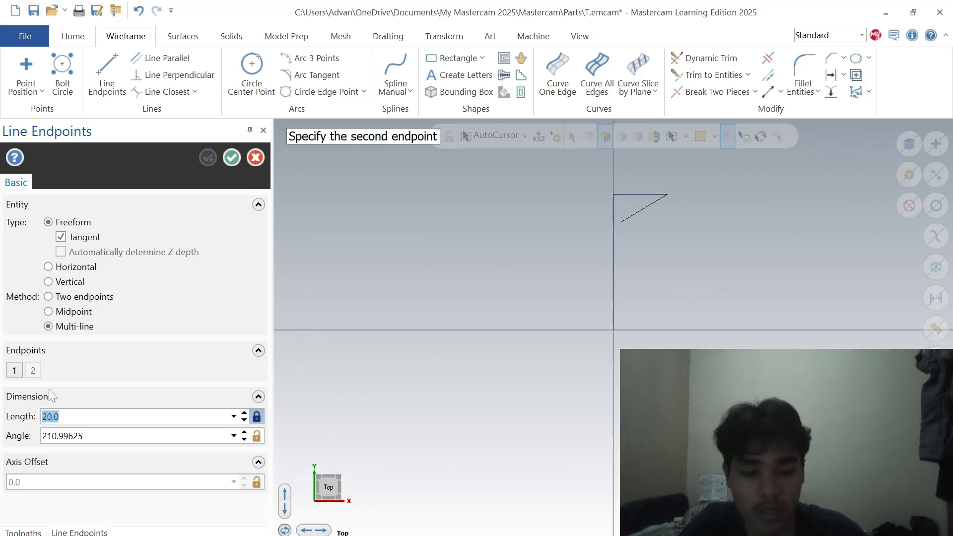
key("BackSpace")
type("25")
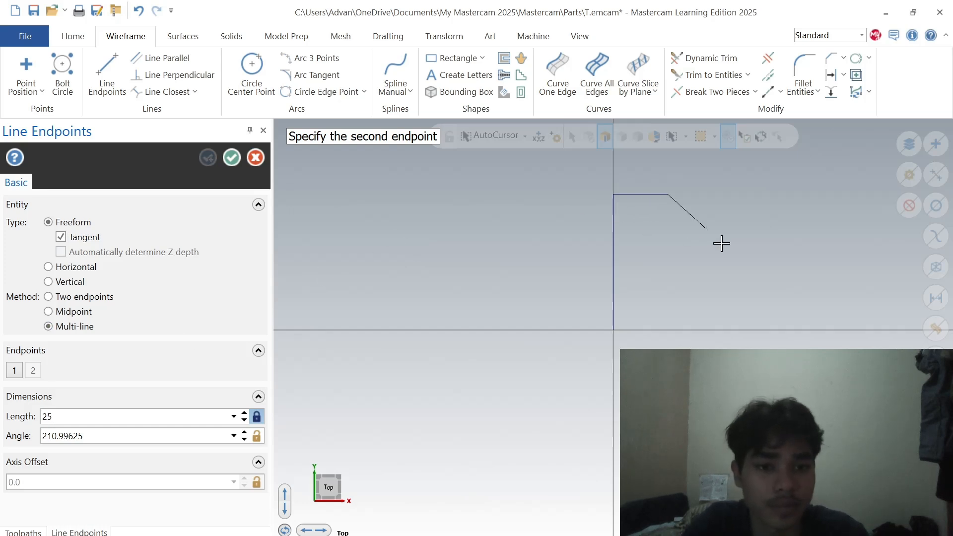
left_click(672, 266)
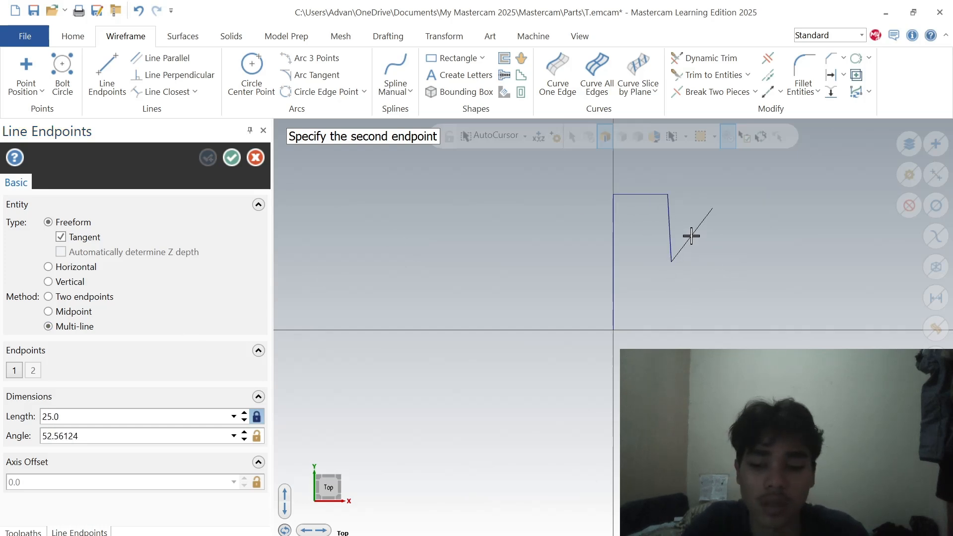
key("Escape")
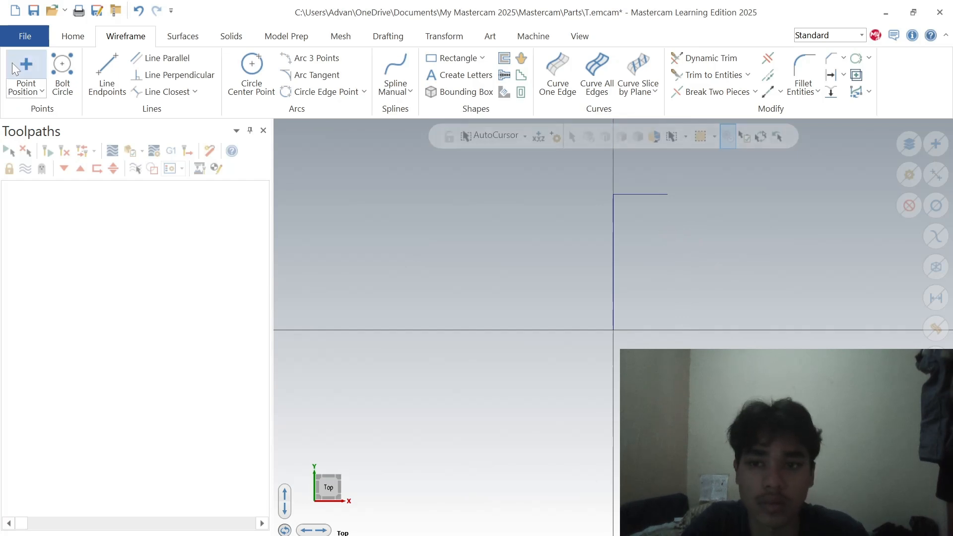
left_click(95, 75)
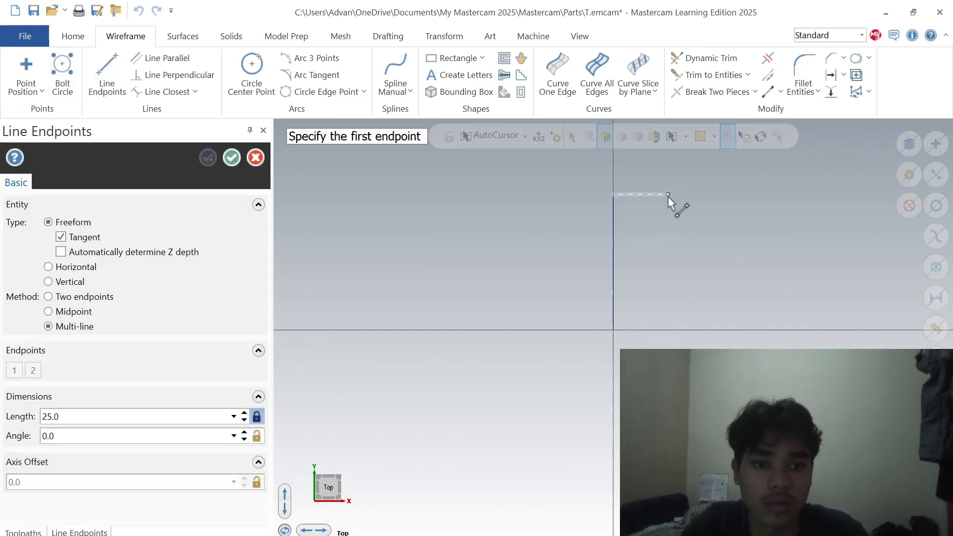
left_click(668, 196)
left_click(672, 288)
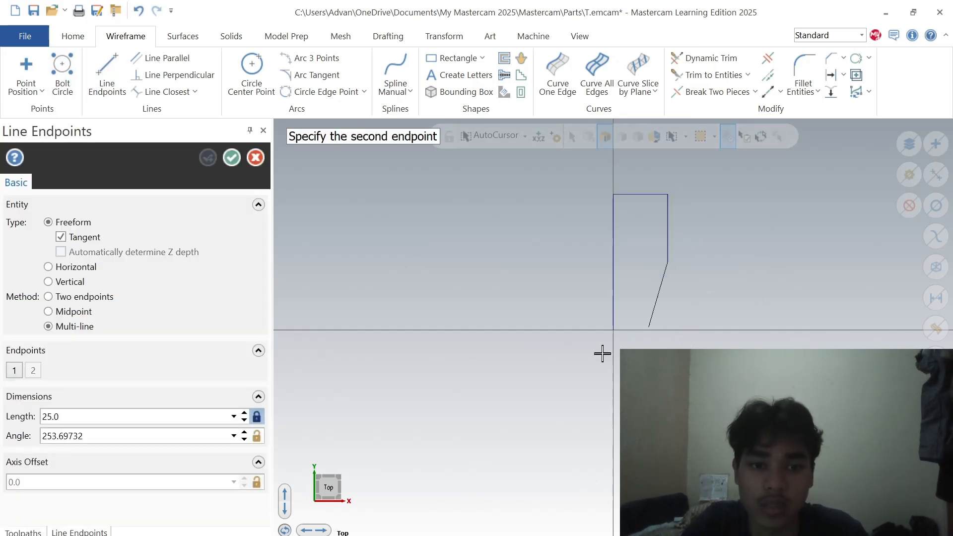
Step: Draw a 40 mm horizontal line rightward from the lower end of the 25 mm line, deleting the slanted first attempt
left_click(40, 418)
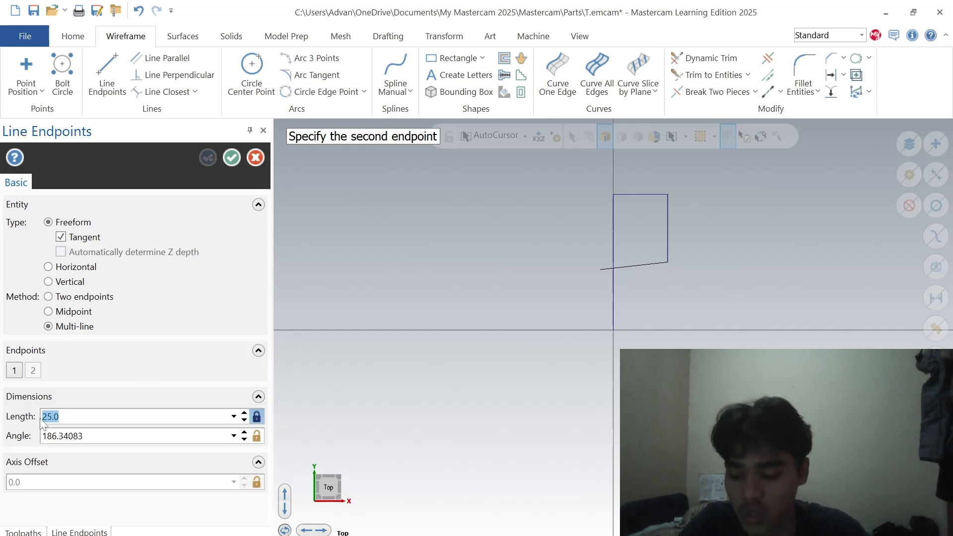
key("BackSpace")
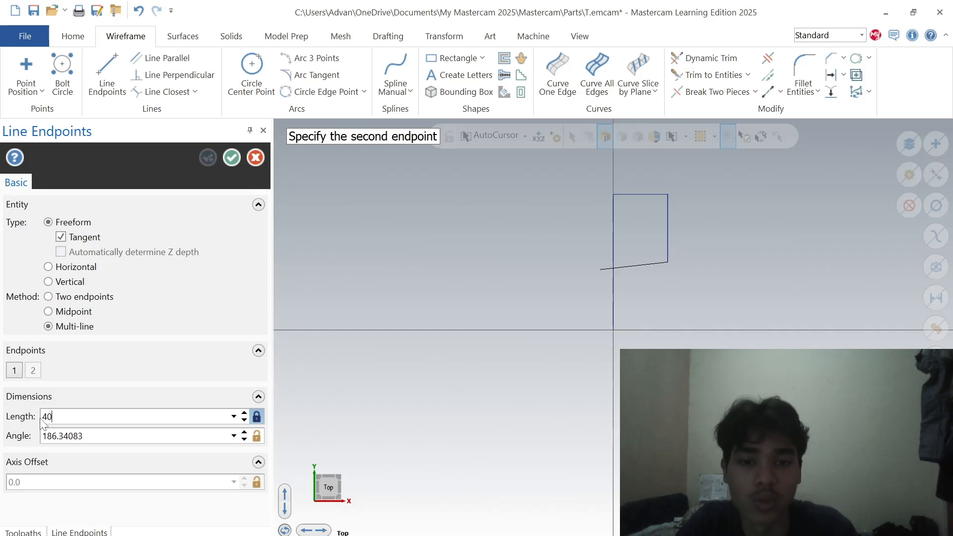
type("40")
key("Return")
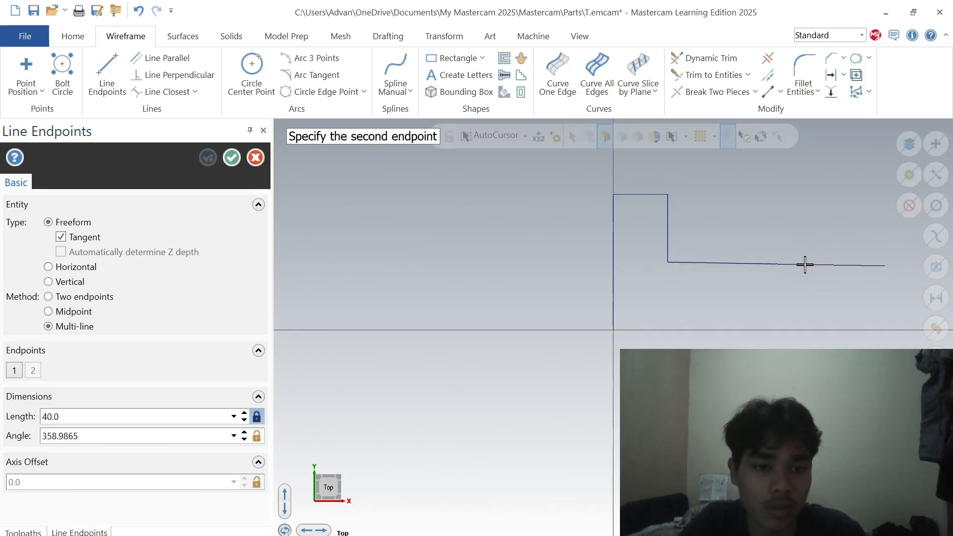
key("Escape")
key("Escape")
left_click(737, 266)
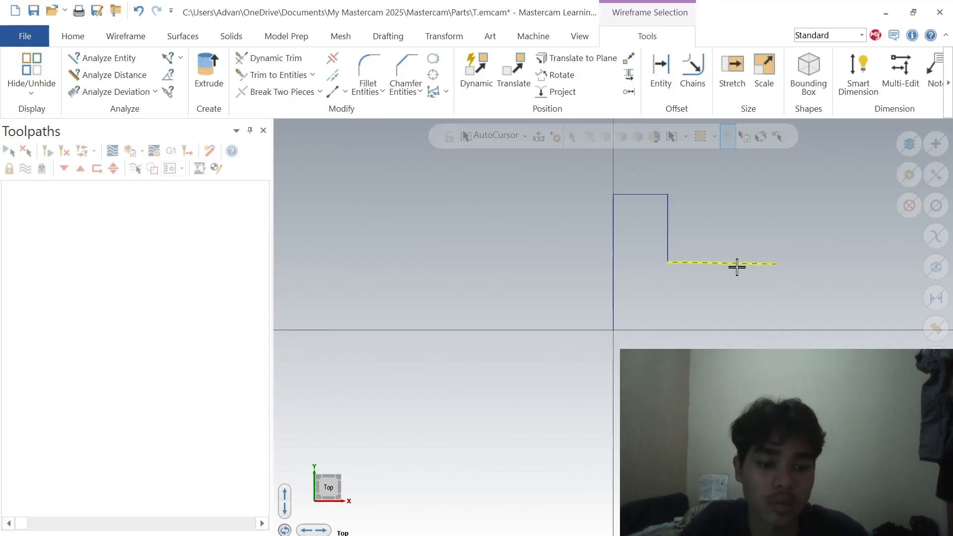
key("Delete")
left_click(107, 74)
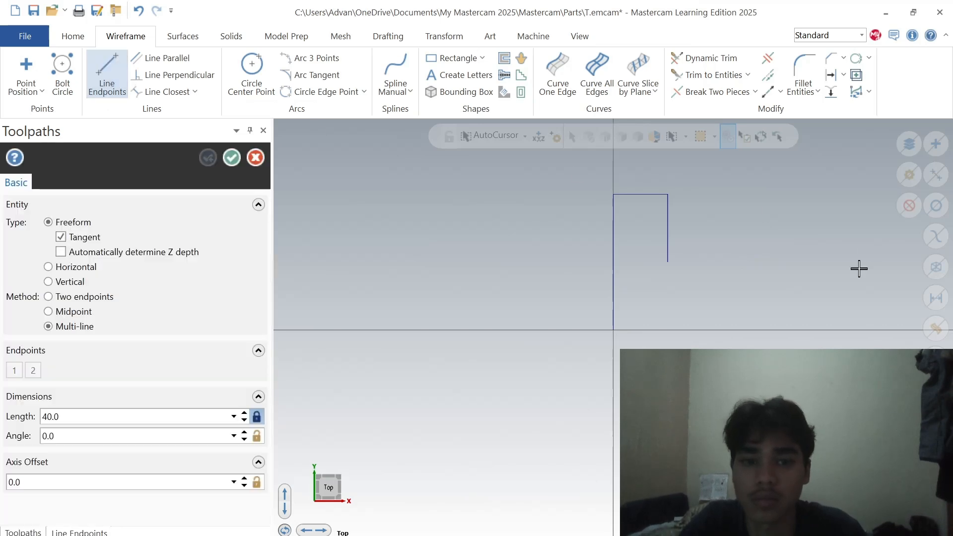
left_click(668, 263)
left_click(734, 260)
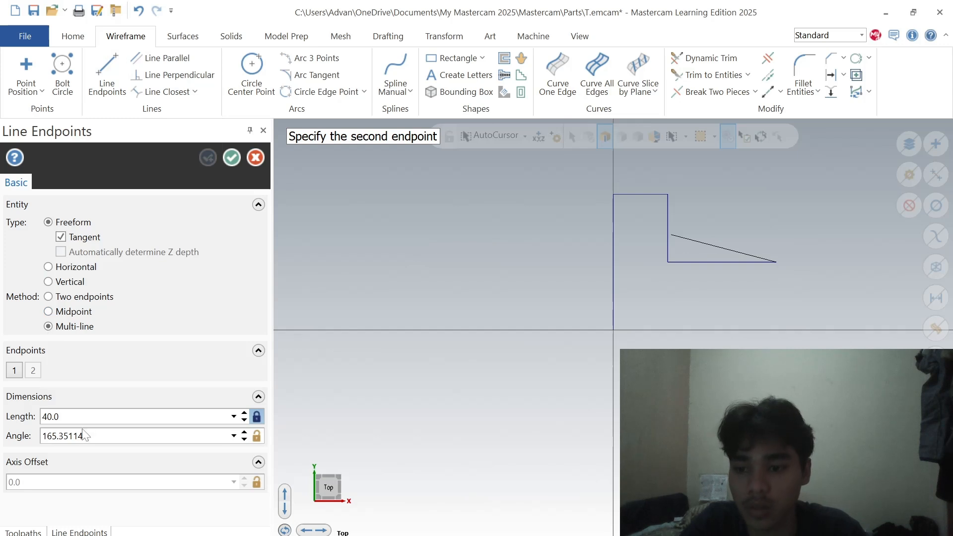
Step: Draw a 15 mm vertical line downward from the right end of the 40 mm line, deleting the slanted first attempt
left_click_drag(78, 418, 0, 430)
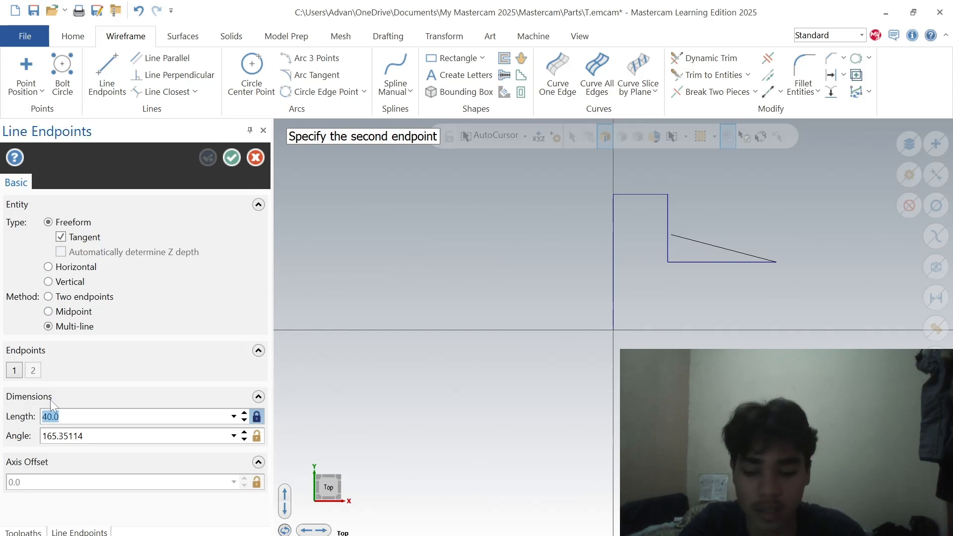
key("BackSpace")
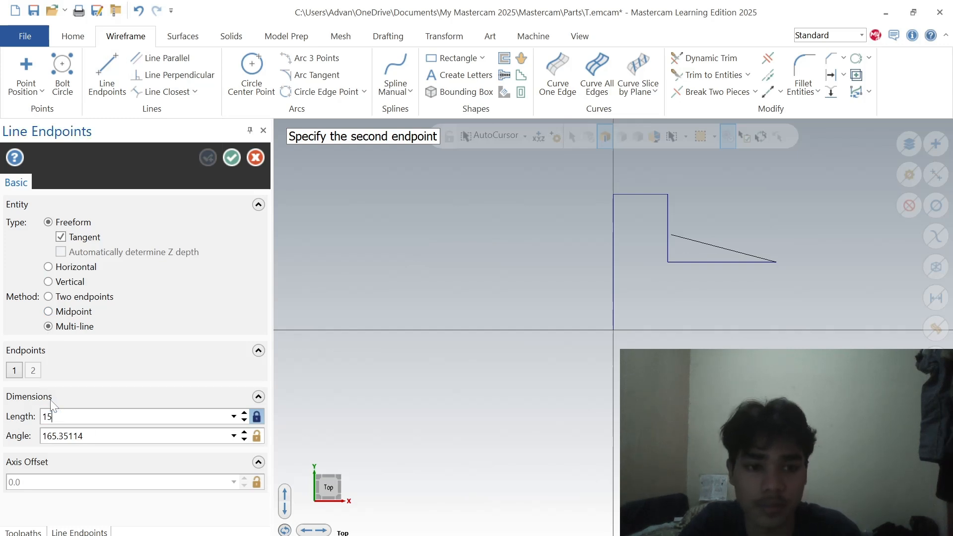
left_click(773, 323)
key("Escape")
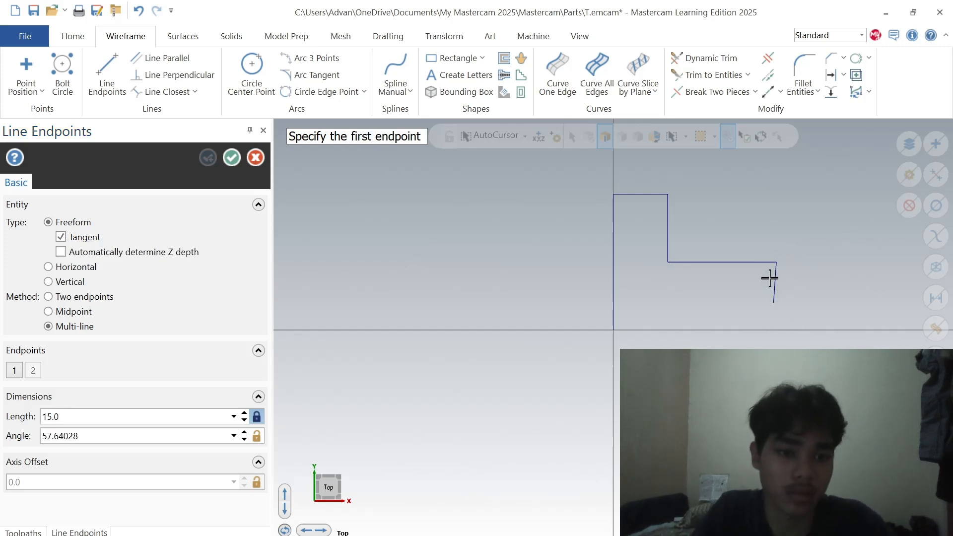
left_click(777, 283)
key("Escape")
left_click(773, 287)
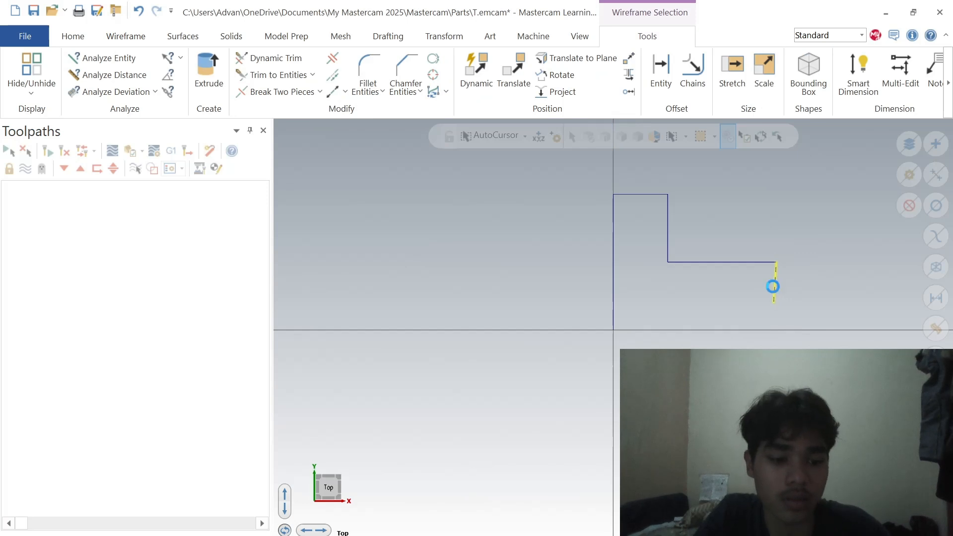
key("Delete")
left_click(104, 70)
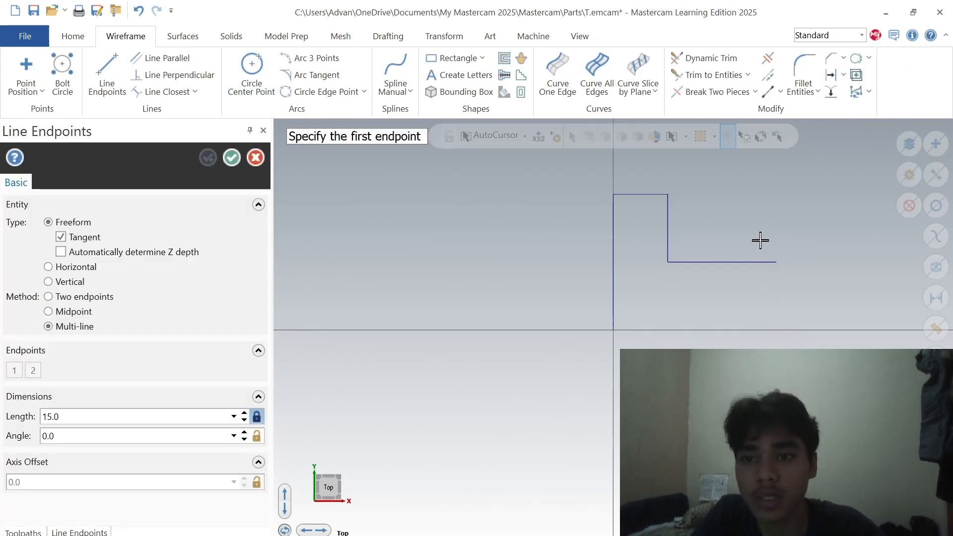
left_click(777, 263)
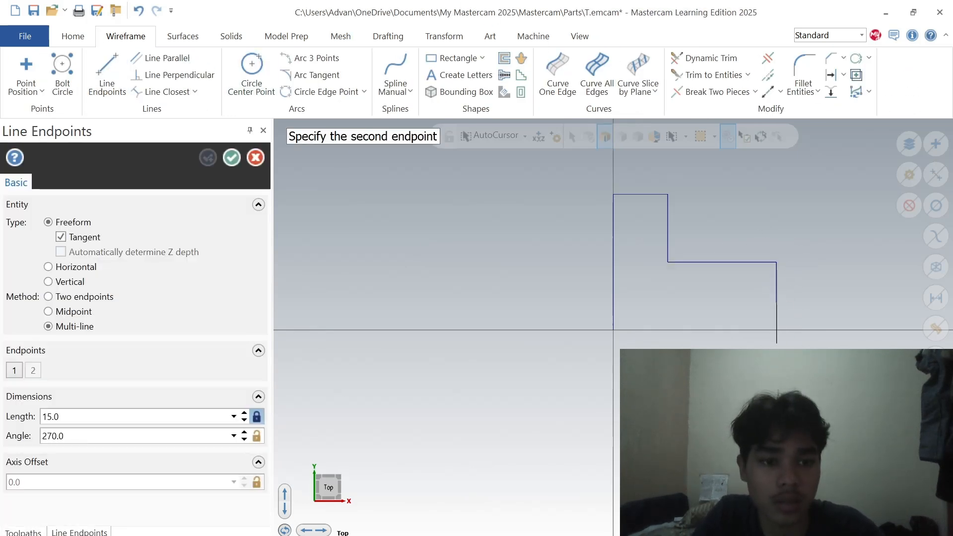
left_click(775, 315)
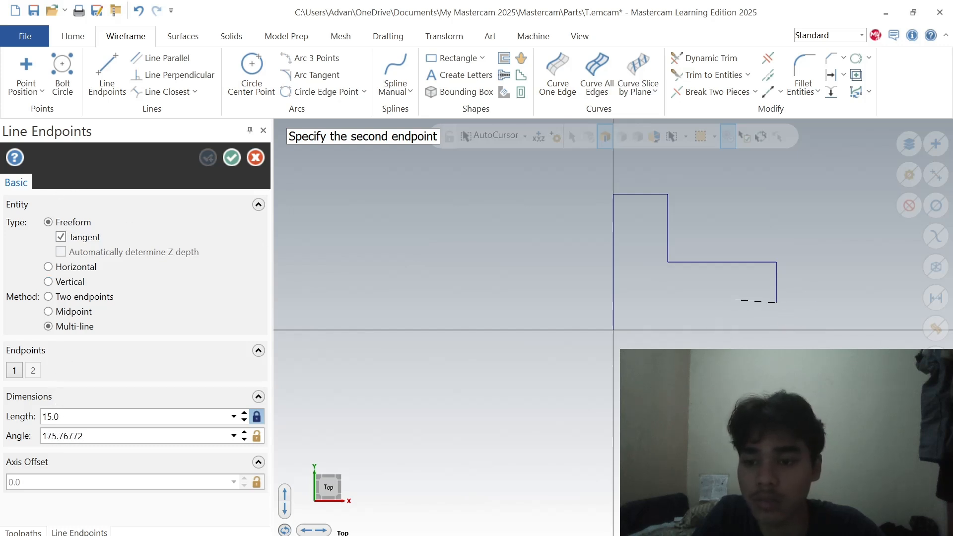
Step: Draw a 40 mm horizontal line leftward from the lower end of the 15 mm line, deleting the slanted first attempt
left_click(43, 417)
key("BackSpace")
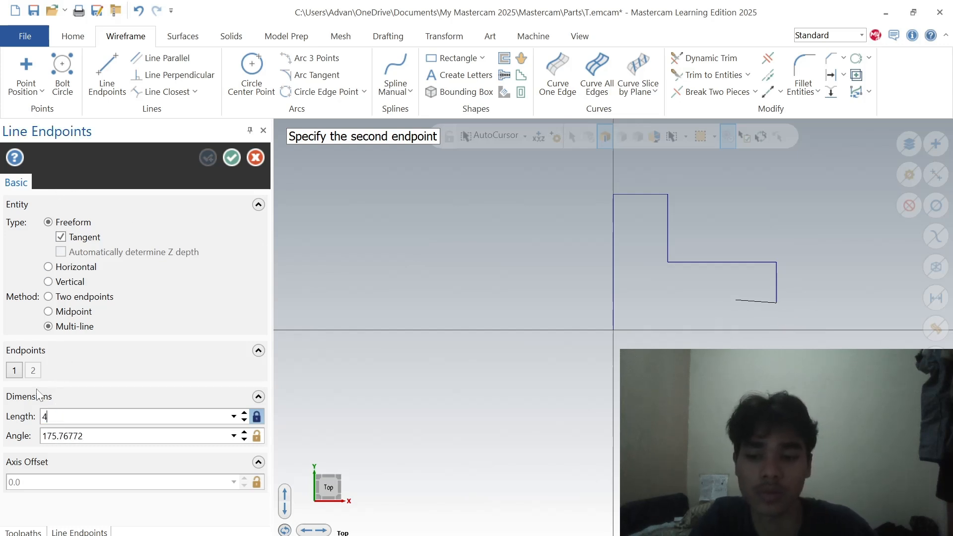
left_click(675, 306)
key("Escape")
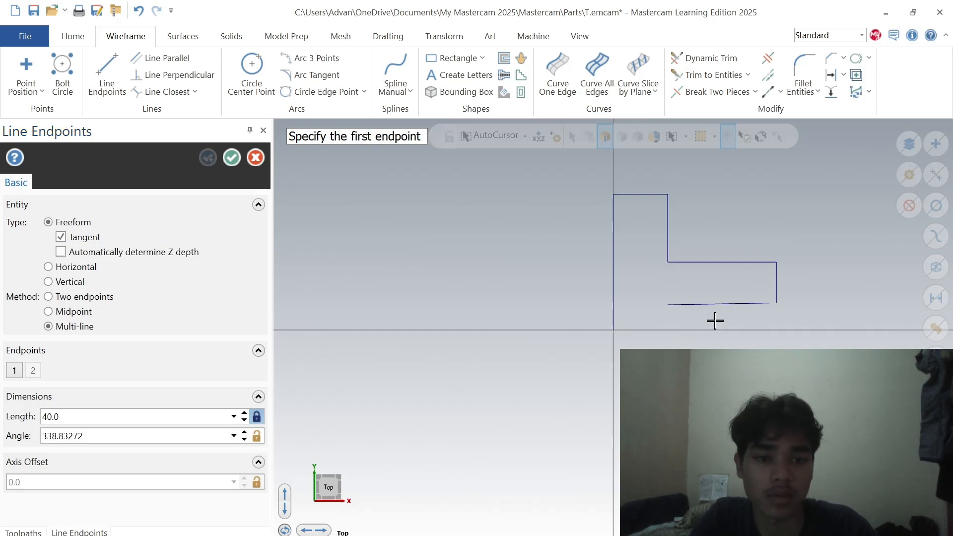
key("Escape")
left_click(720, 306)
key("Delete")
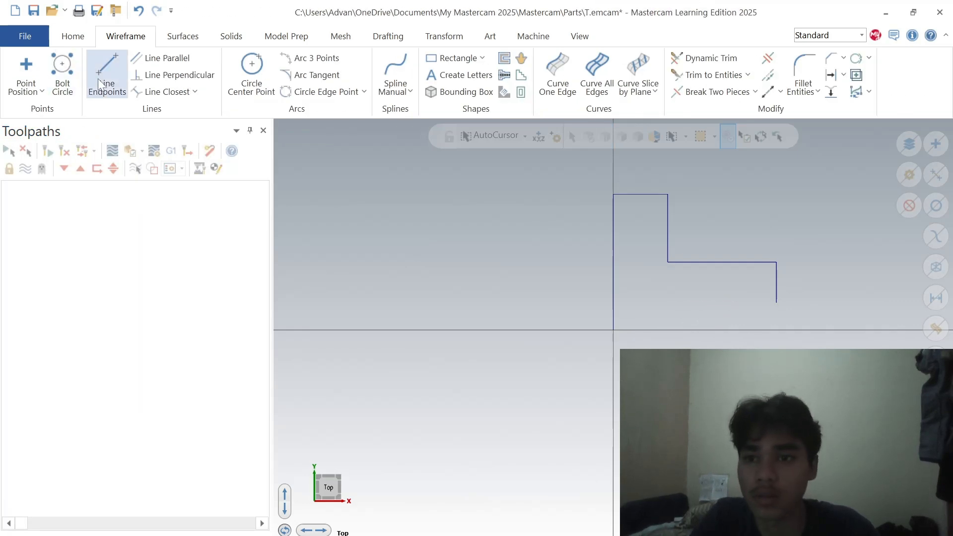
left_click(106, 75)
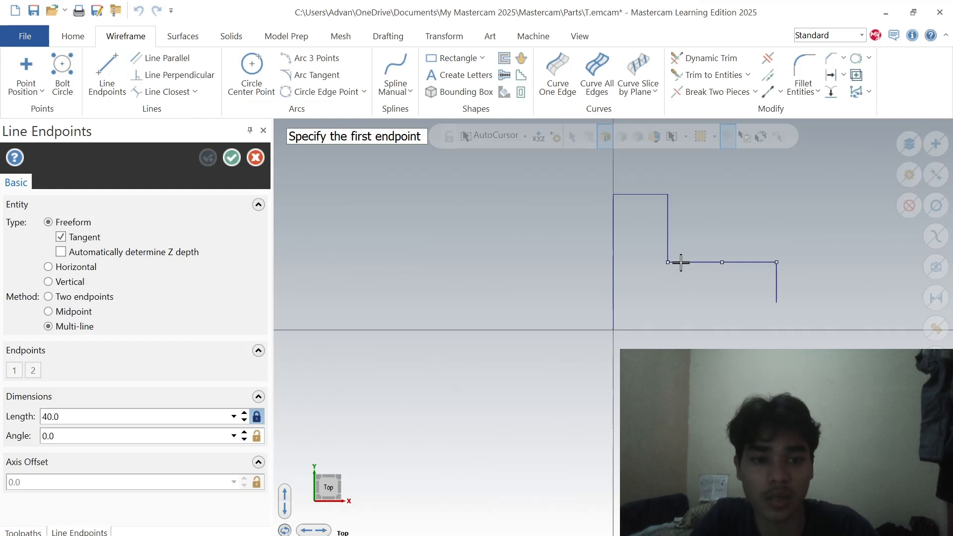
left_click(777, 303)
left_click(677, 312)
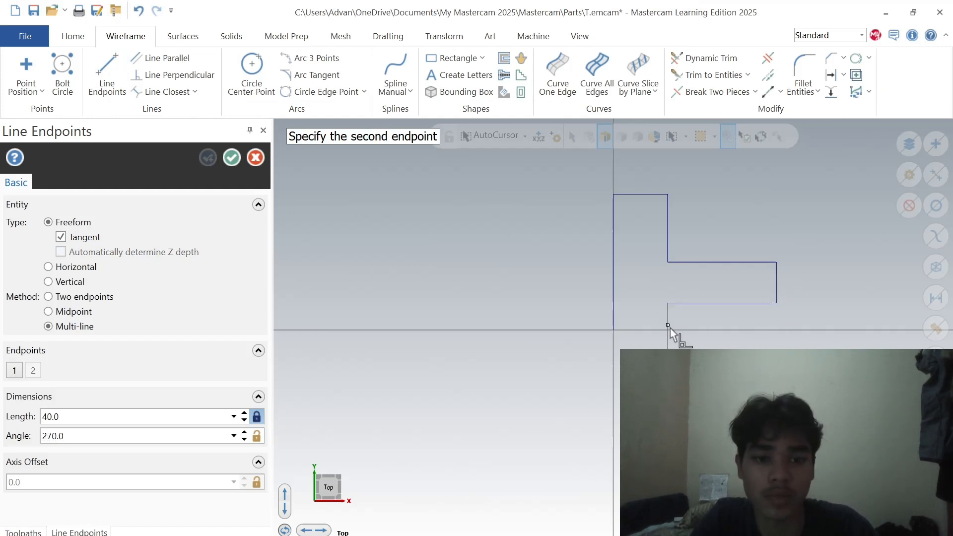
Step: Draw a 10 mm vertical line downward from the left end of the lower 40 mm line, replacing the first attempt
left_click_drag(74, 417, 1, 436)
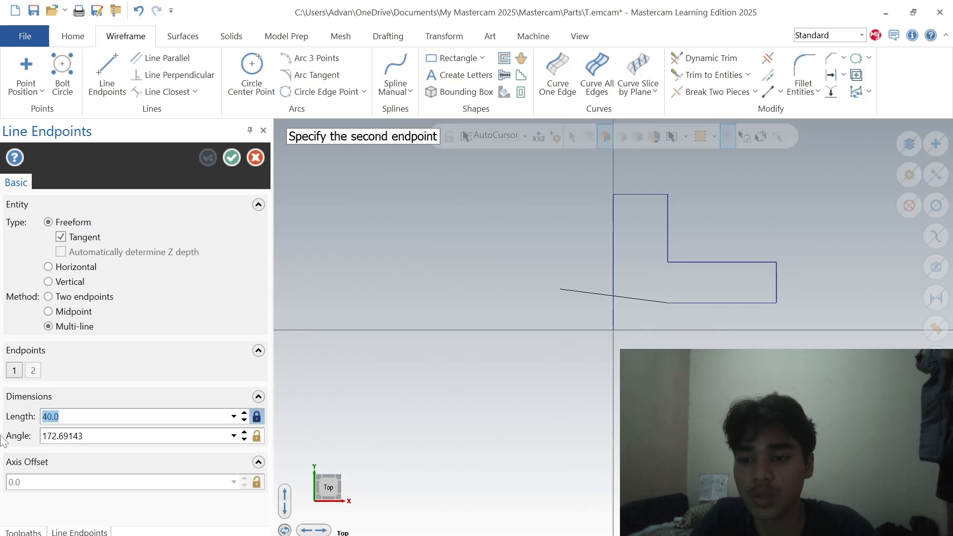
type("10")
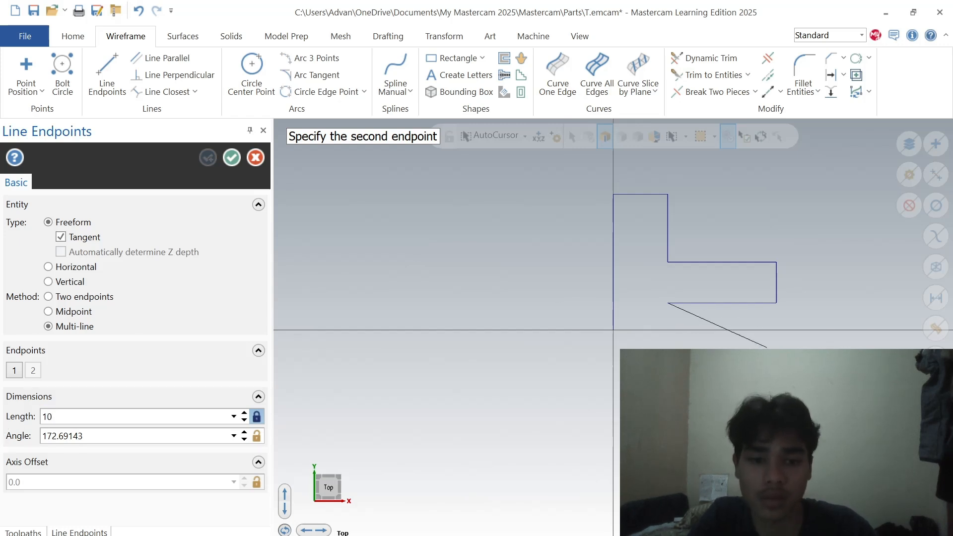
key("Return")
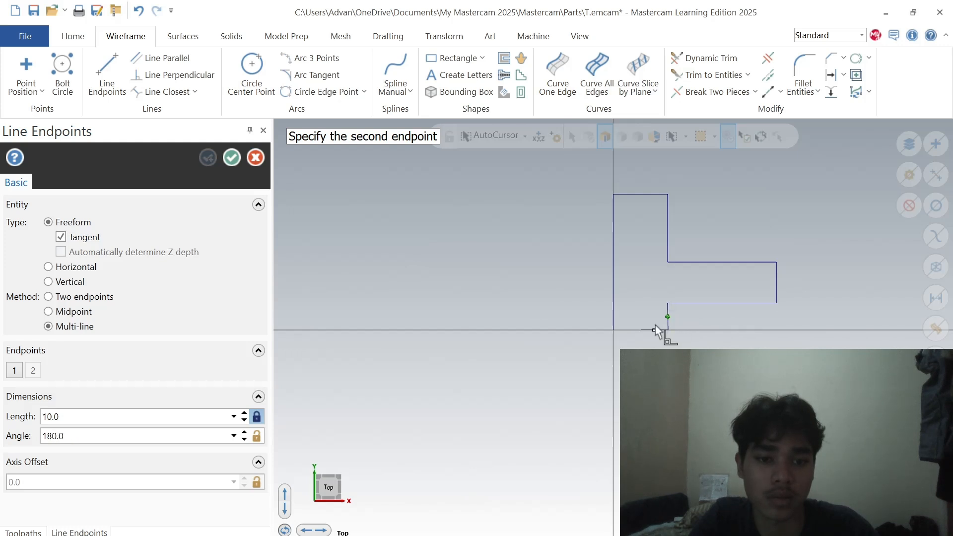
key("Escape")
key("Escape")
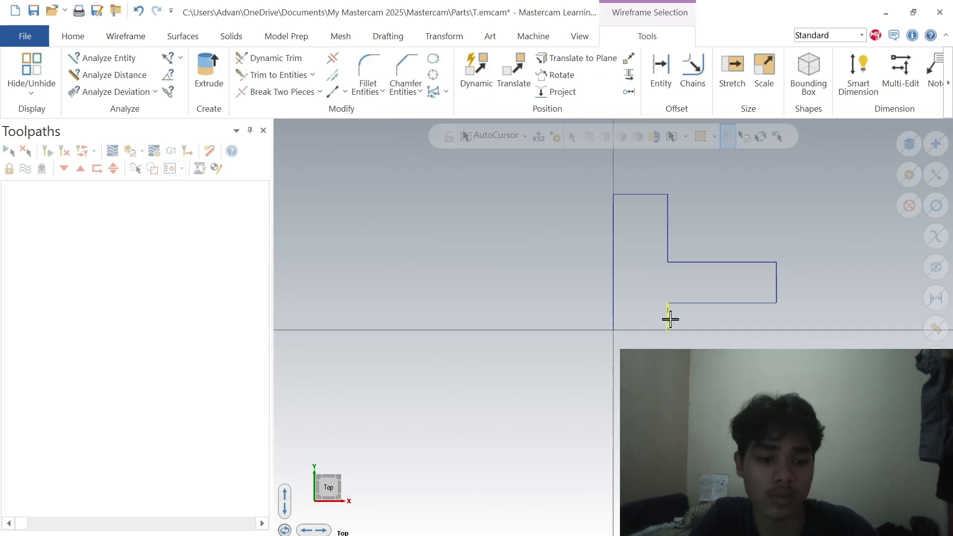
left_click(107, 74)
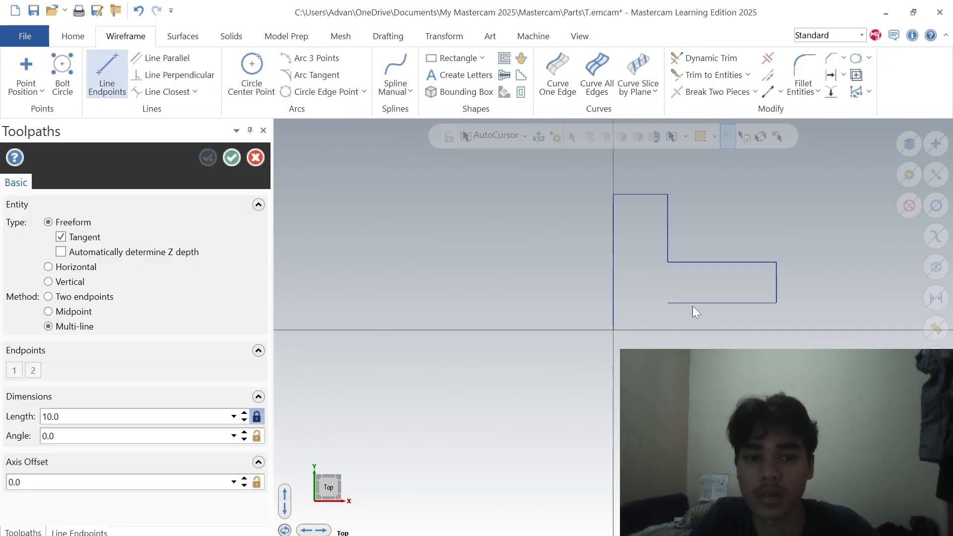
left_click(669, 304)
left_click(668, 330)
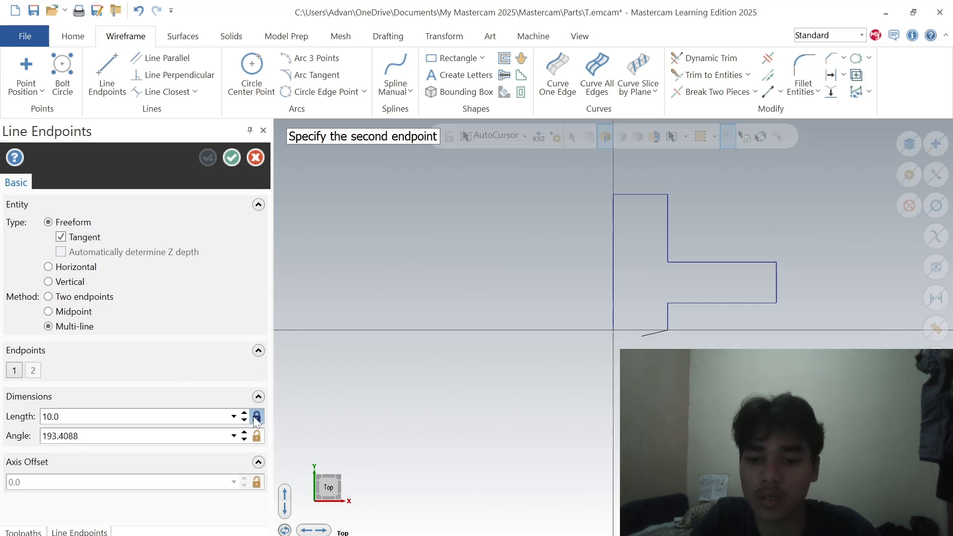
Step: Close the profile with a horizontal line from the lower end of the 10 mm line to the origin, replacing the overlong first attempt
left_click(613, 330)
key("Escape")
key("Escape")
left_click(524, 330)
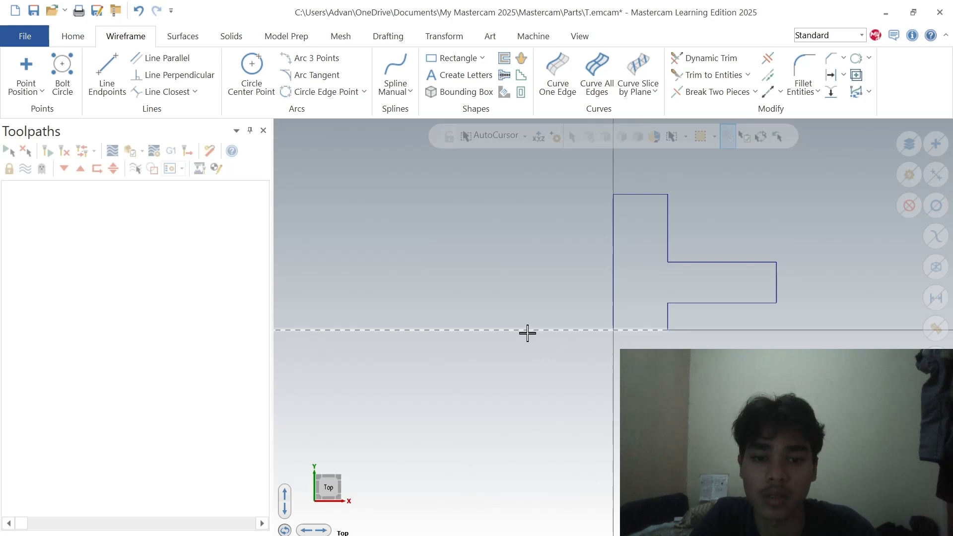
key("Escape")
left_click(106, 77)
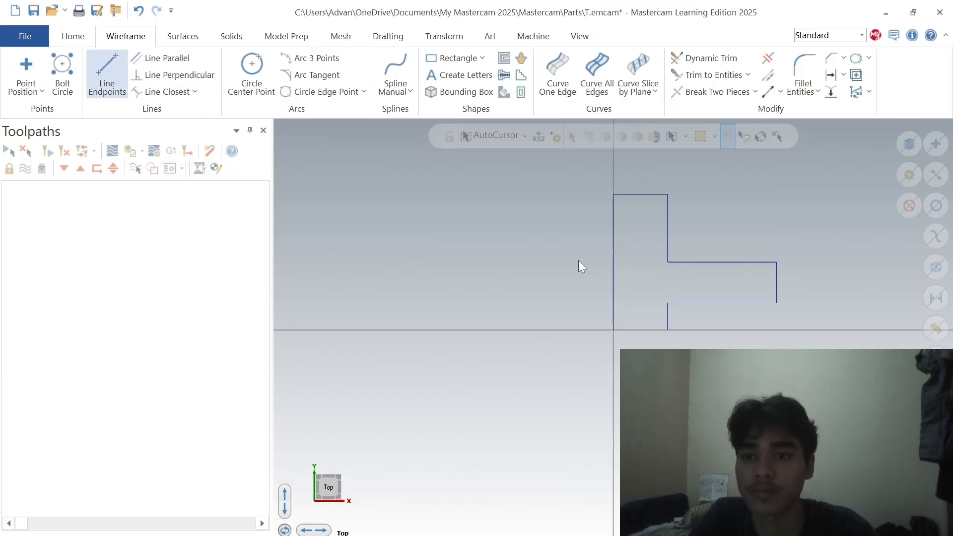
left_click(665, 330)
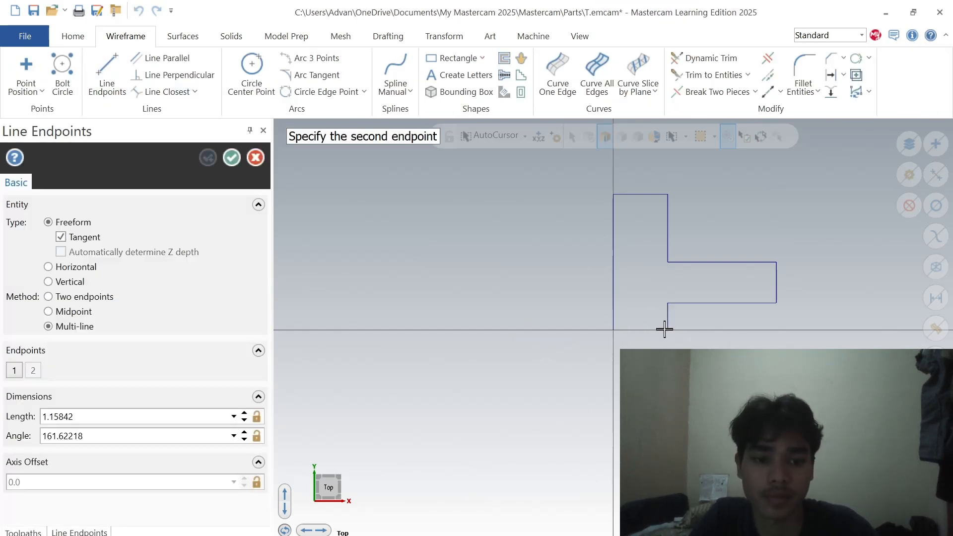
left_click(614, 330)
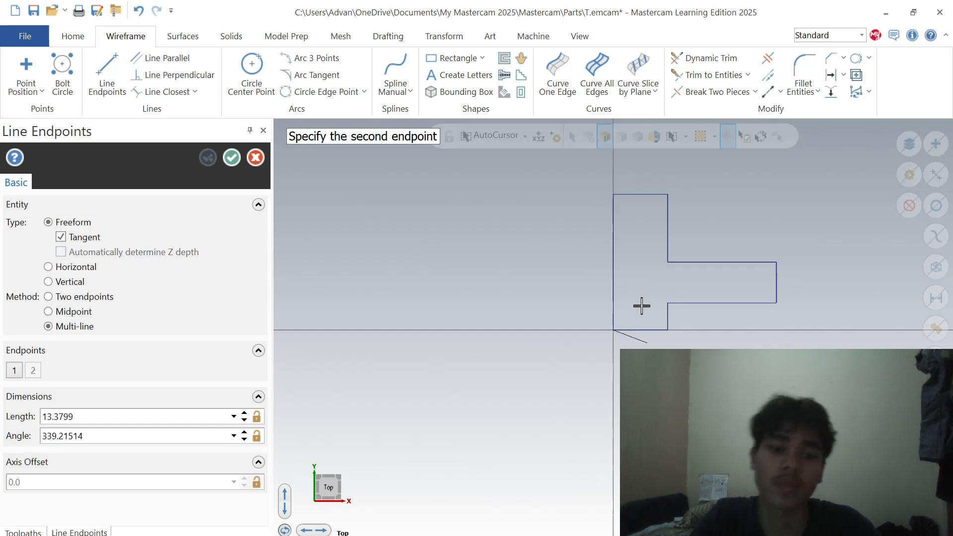
left_click(233, 157)
Step: Revolve the closed profile 360 degrees into a solid body about its bottom horizontal line at the origin
left_click(231, 36)
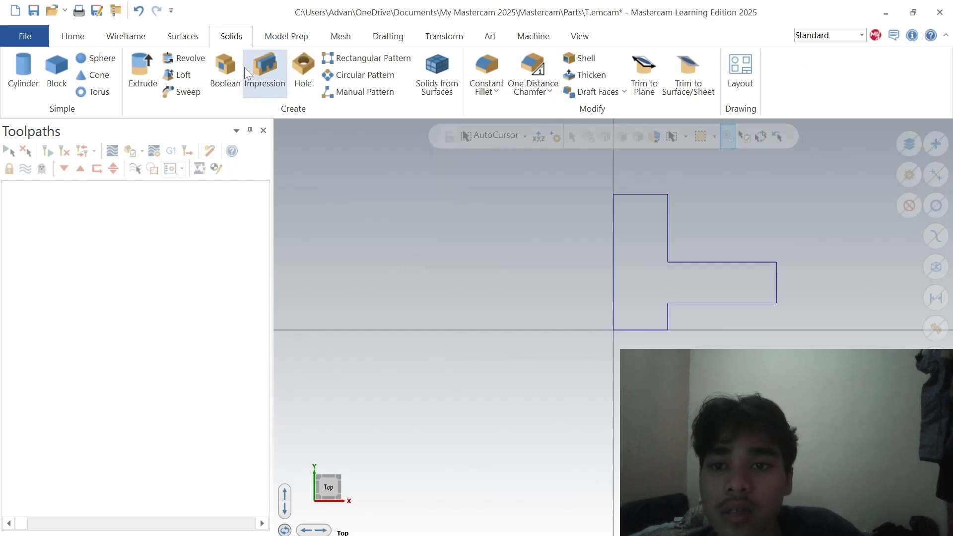
left_click(225, 70)
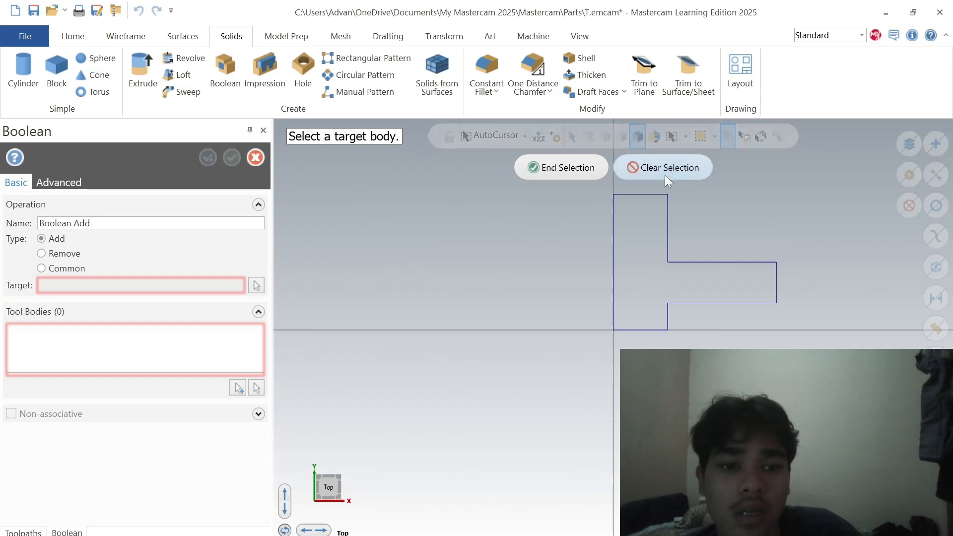
left_click(555, 168)
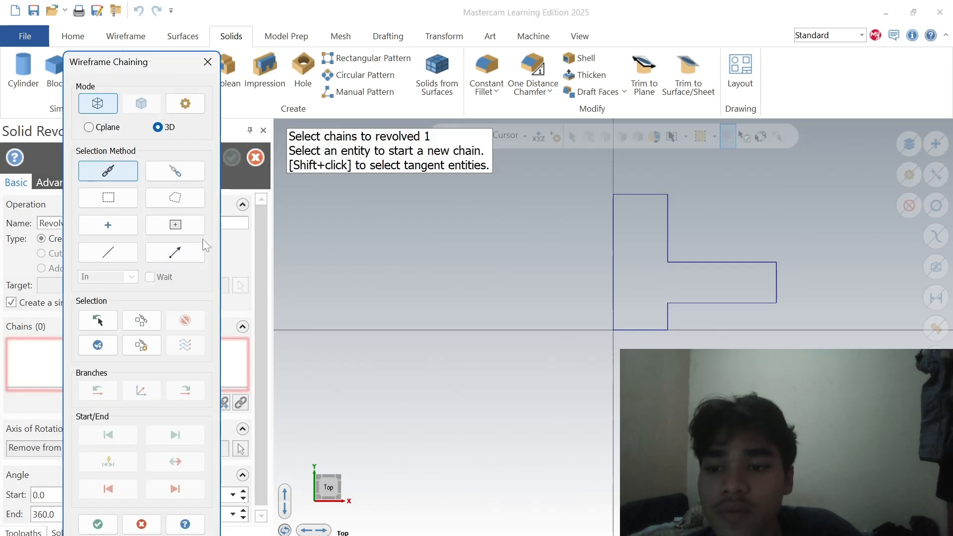
left_click(612, 285)
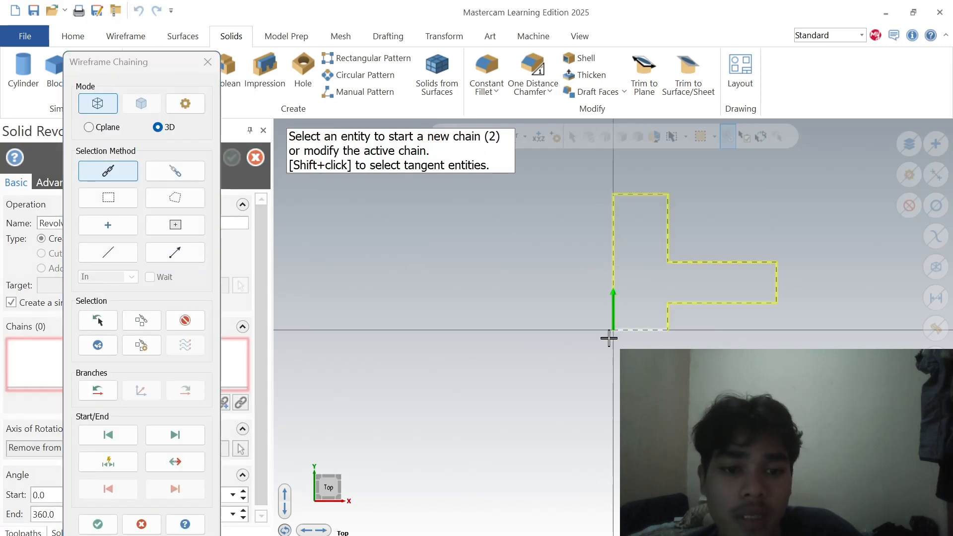
left_click(98, 524)
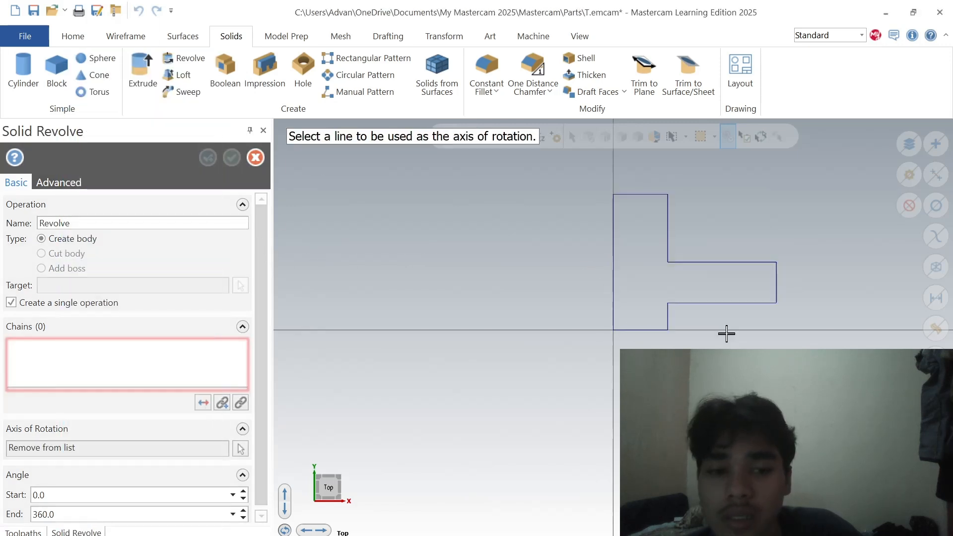
left_click(647, 330)
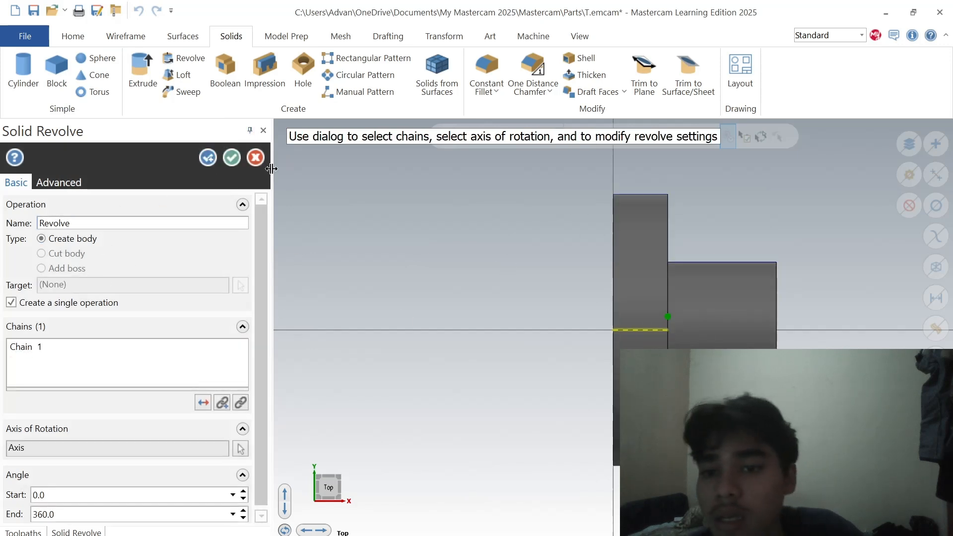
left_click(237, 159)
Step: Add a default lathe machine group and expand its properties
left_click(519, 39)
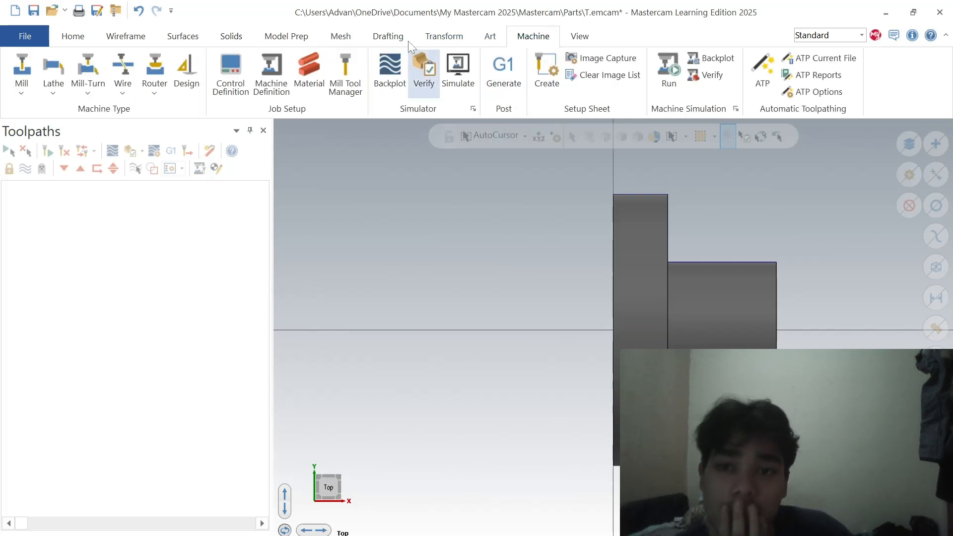
left_click(54, 84)
left_click(73, 108)
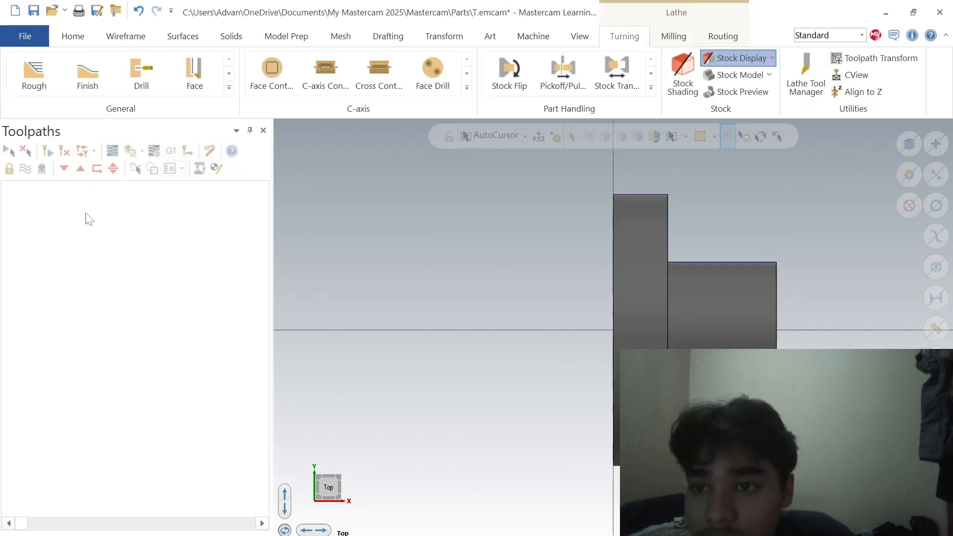
left_click(24, 199)
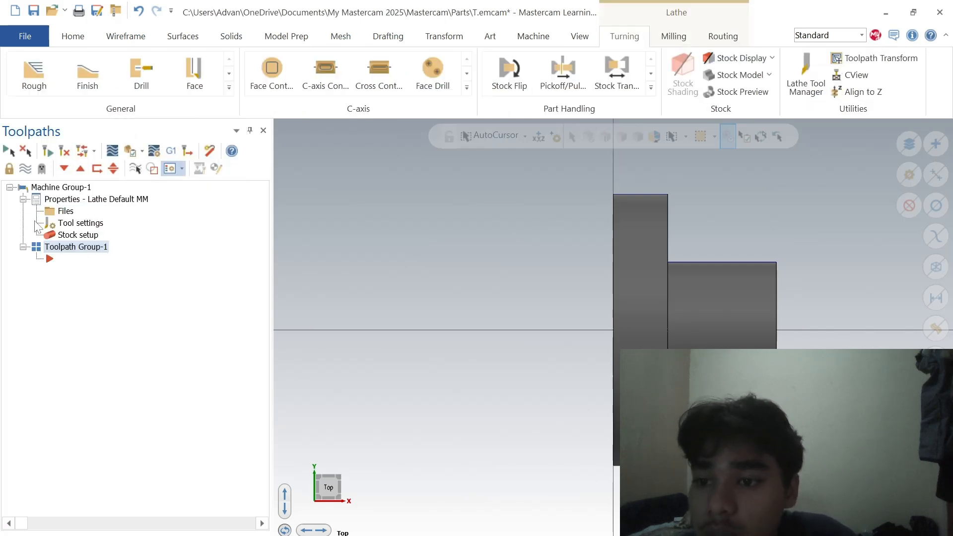
Step: Define the left-spindle stock as a cylinder of OD 100 mm and length 60 mm from two opposite corner points of the part
double_click(77, 235)
left_click(404, 142)
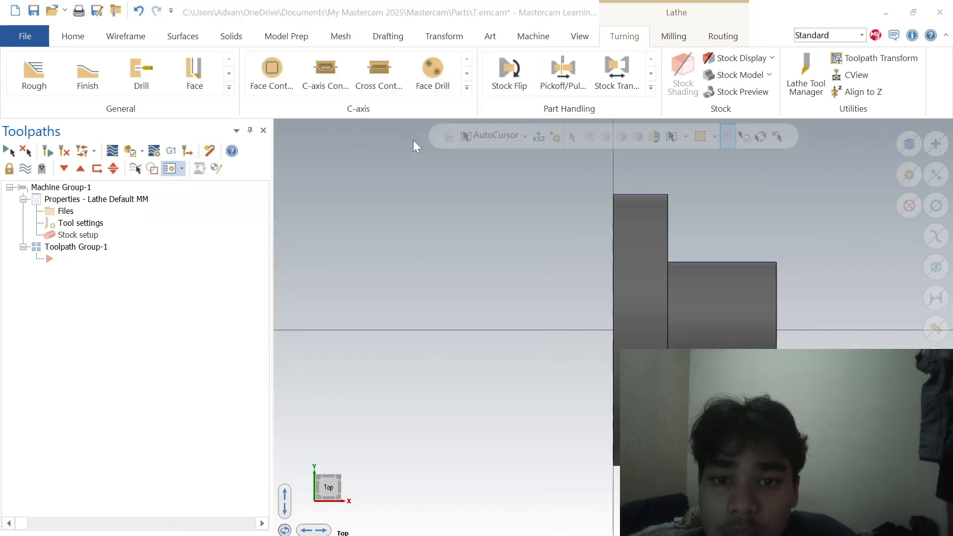
left_click(271, 192)
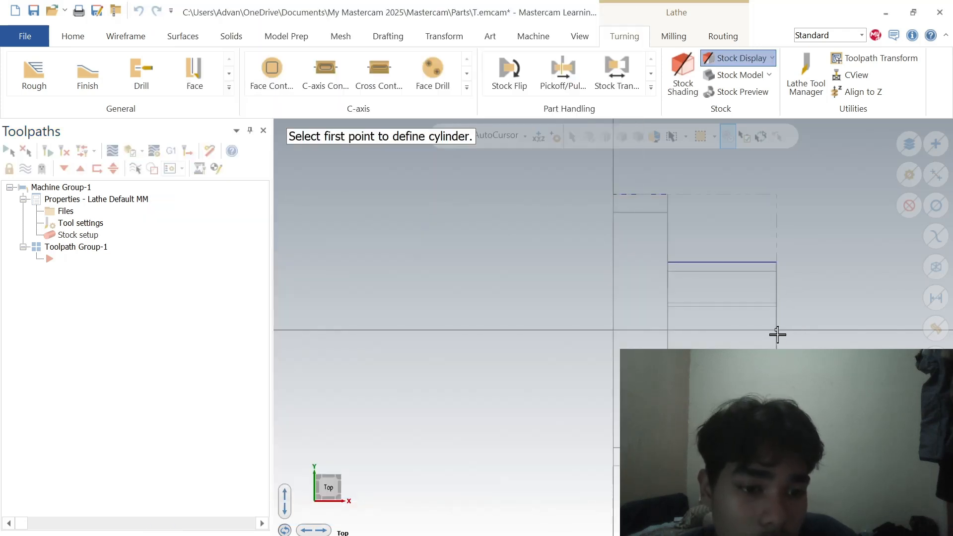
left_click(776, 329)
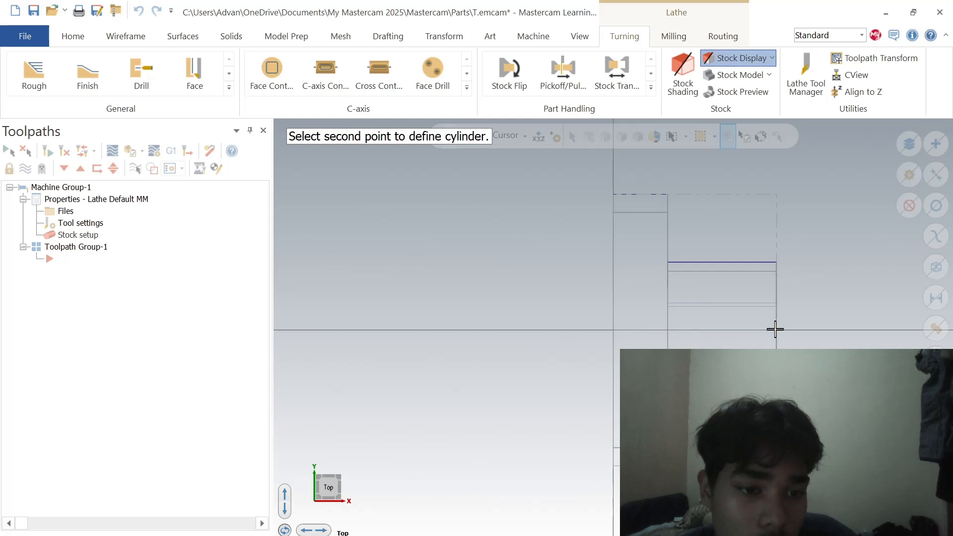
left_click(614, 197)
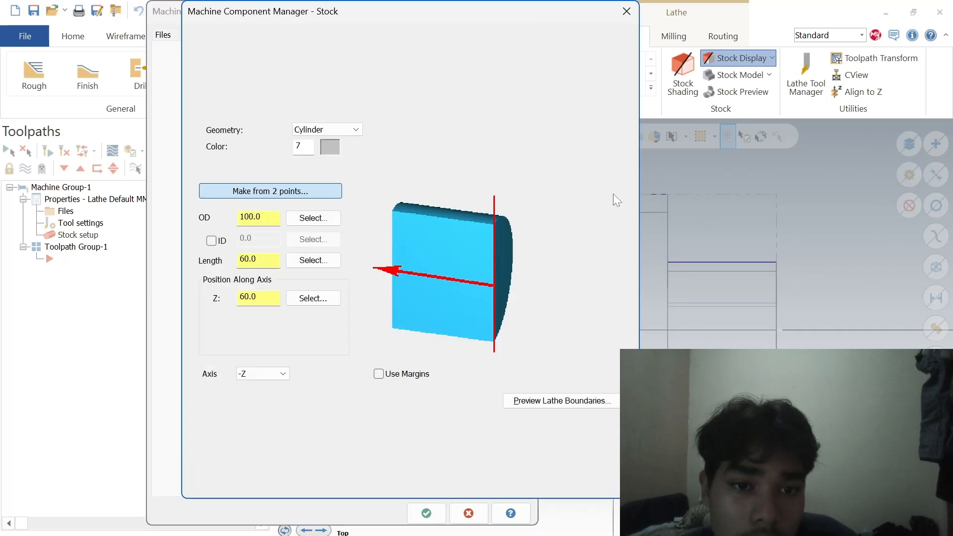
Step: Enable stock margins and set the OD, right and left margins to 2 mm each
left_click(397, 371)
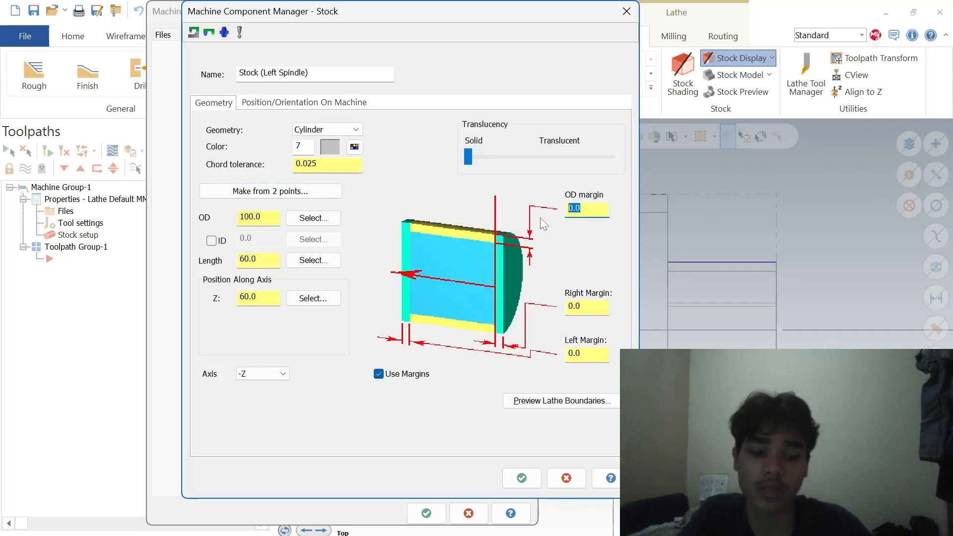
type("2")
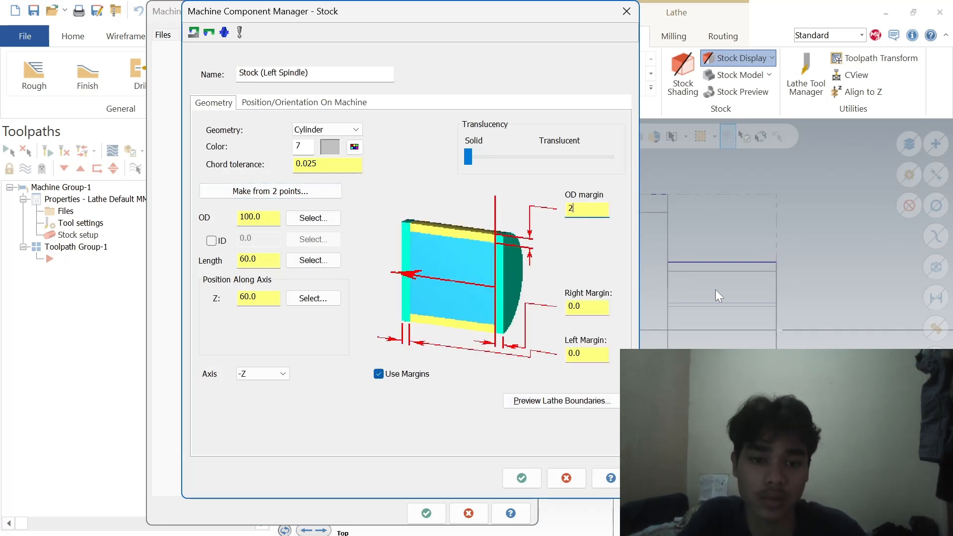
key("Tab")
type("2")
key("Tab")
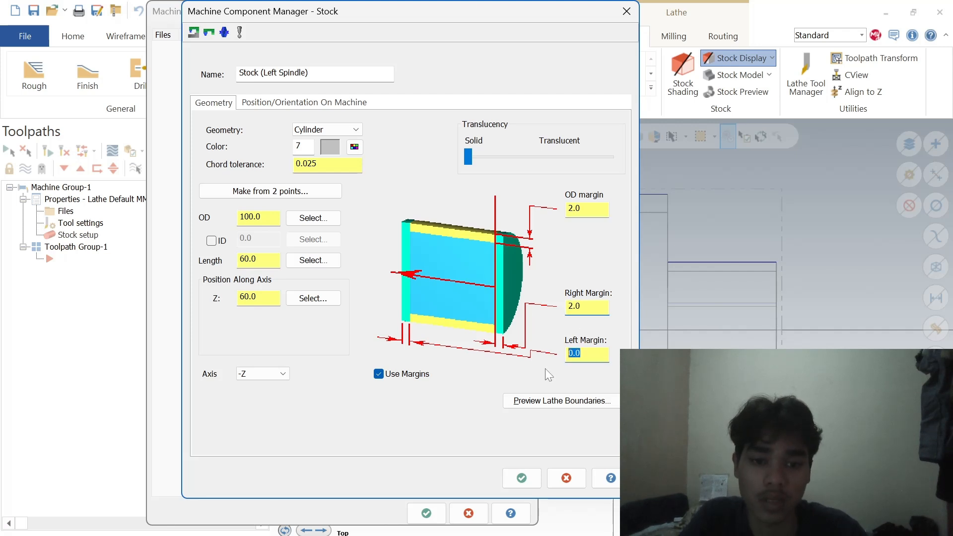
type("2")
left_click(536, 479)
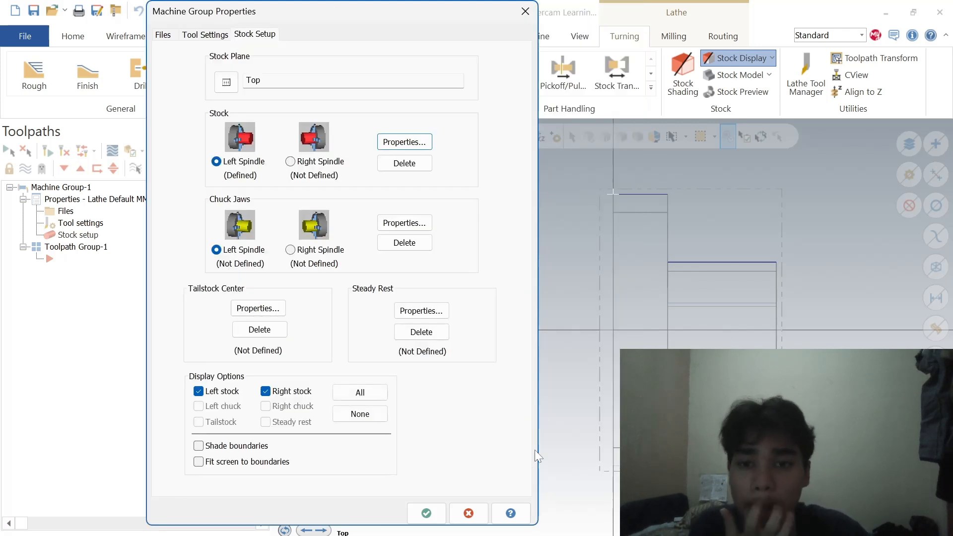
Step: Define the left-spindle chuck jaws positioned from the stock and accept the machine group's stock setup
left_click(400, 223)
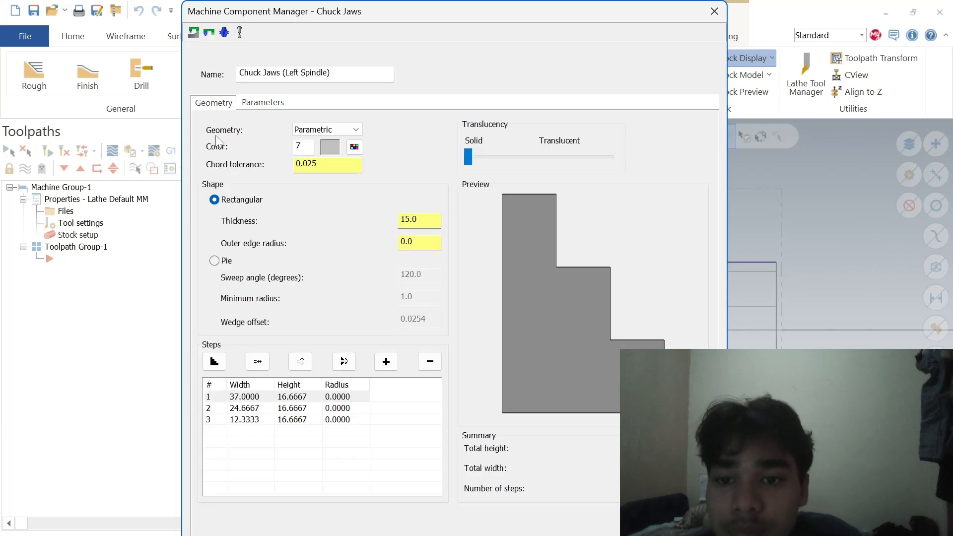
left_click(264, 102)
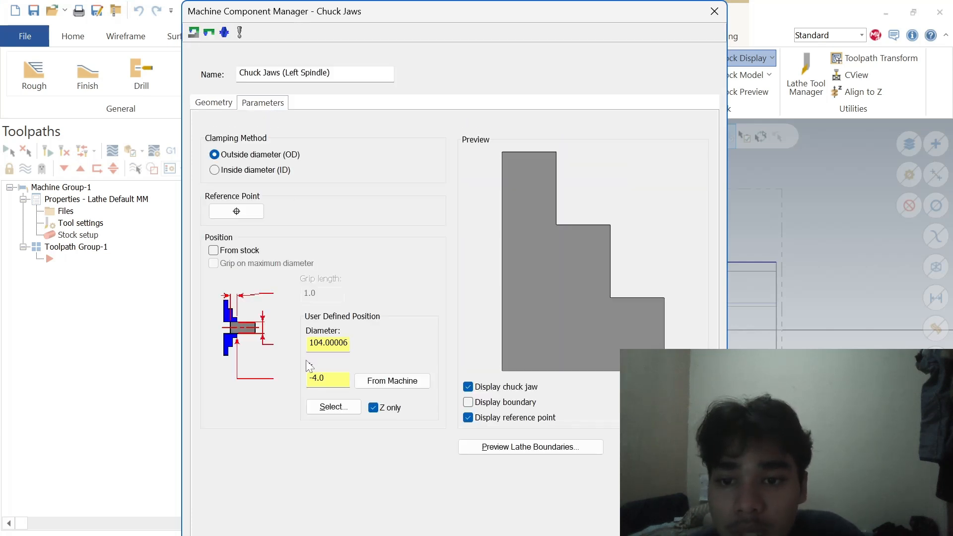
left_click(214, 250)
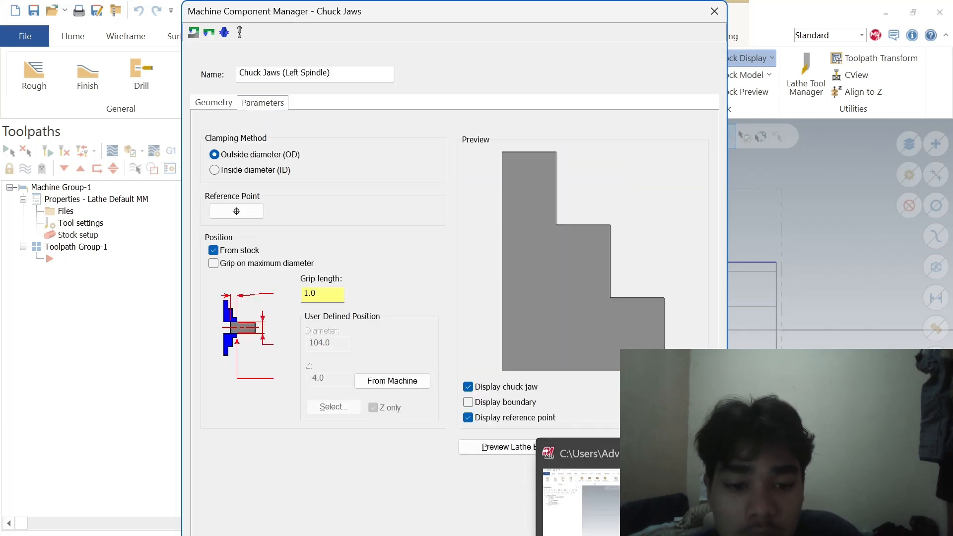
key("Return")
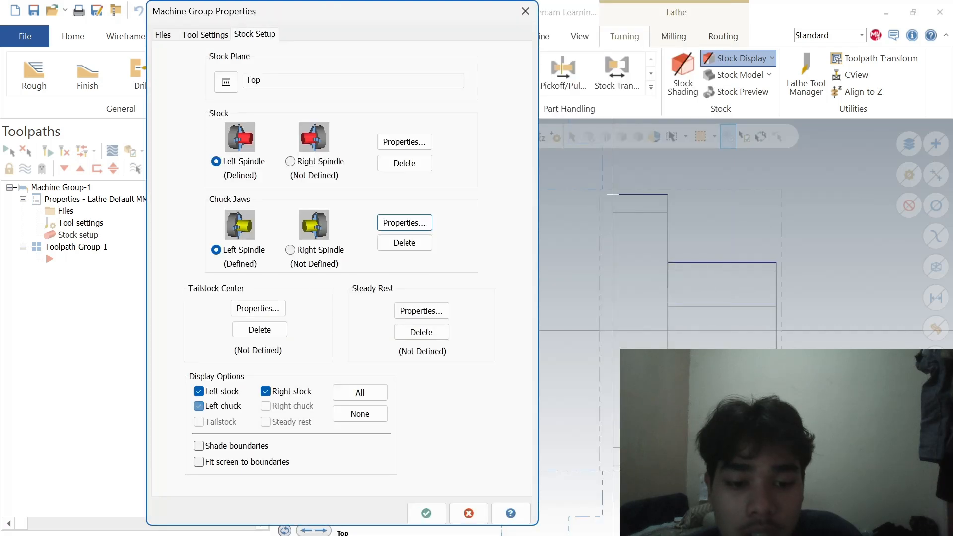
left_click(426, 512)
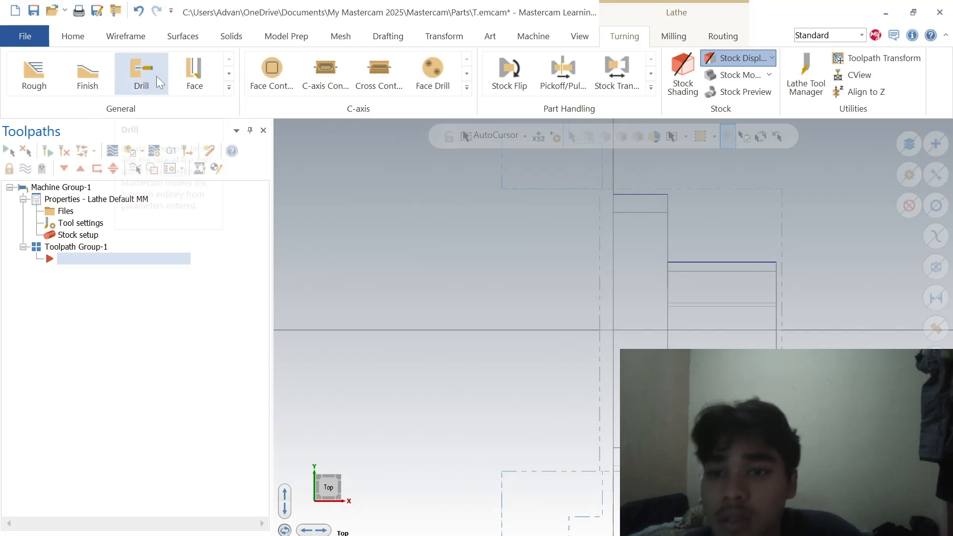
Step: Start a lathe Face toolpath using the T3131 rough face right tool
left_click(195, 74)
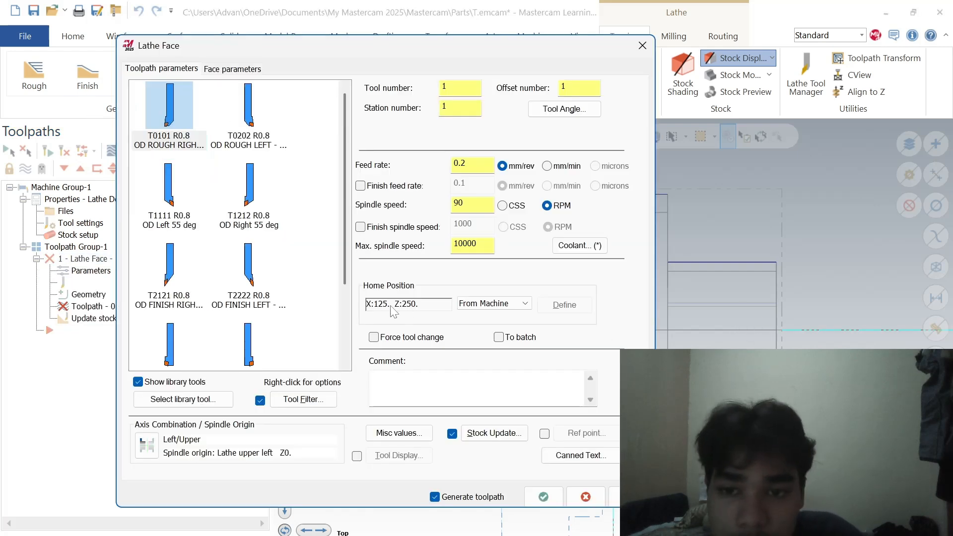
scroll(169, 305, "down", 3)
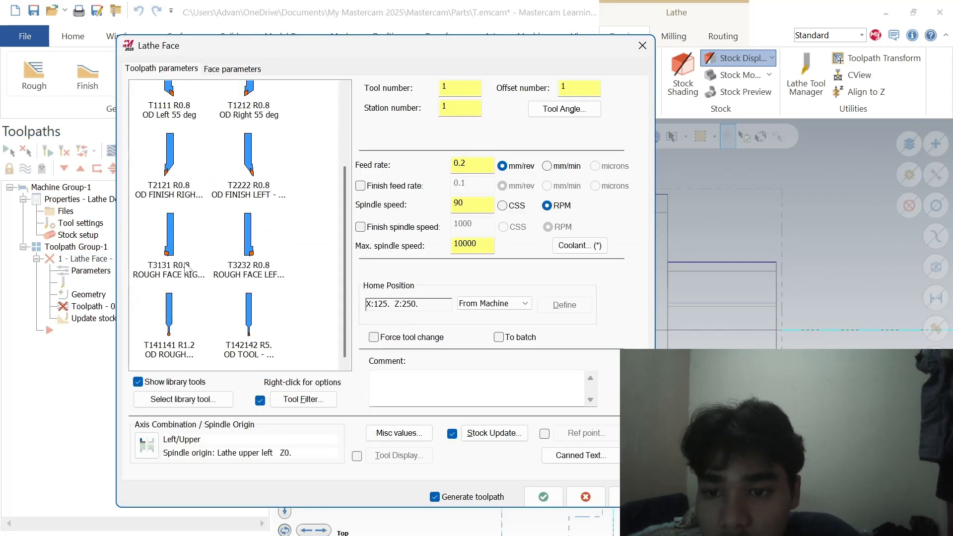
left_click(169, 243)
Step: Define the facing boundary by two points, from the part's front-face centre on the axis to the stock's outer front corner
left_click(213, 69)
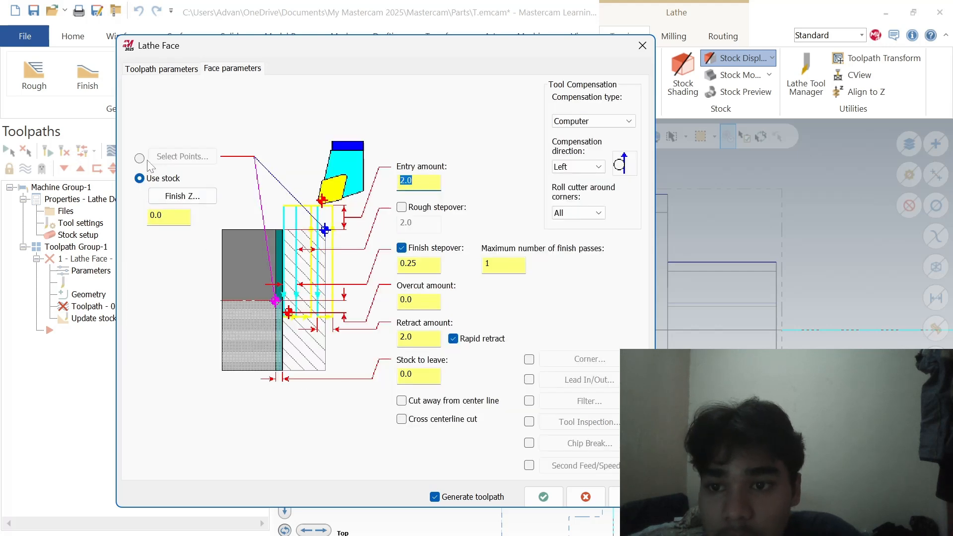
left_click(139, 158)
left_click(181, 156)
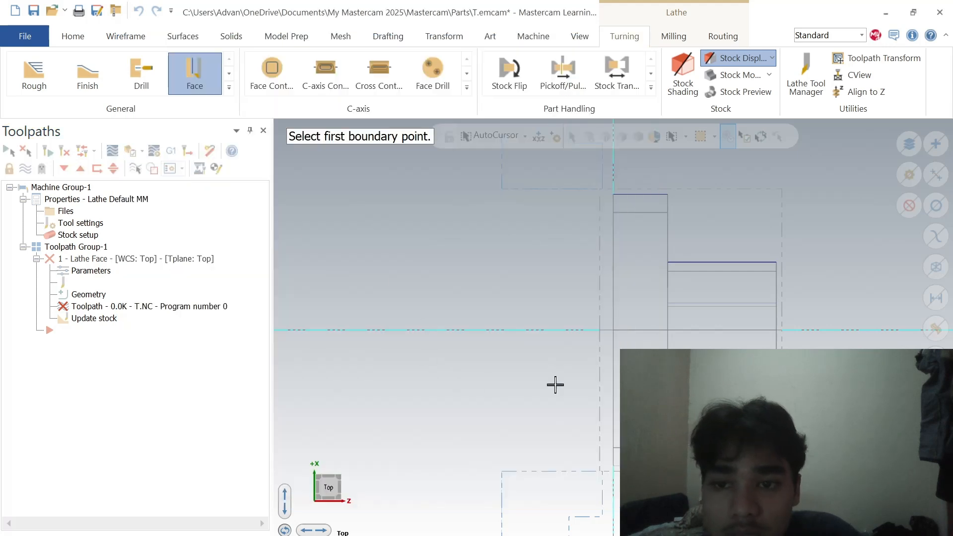
left_click(777, 330)
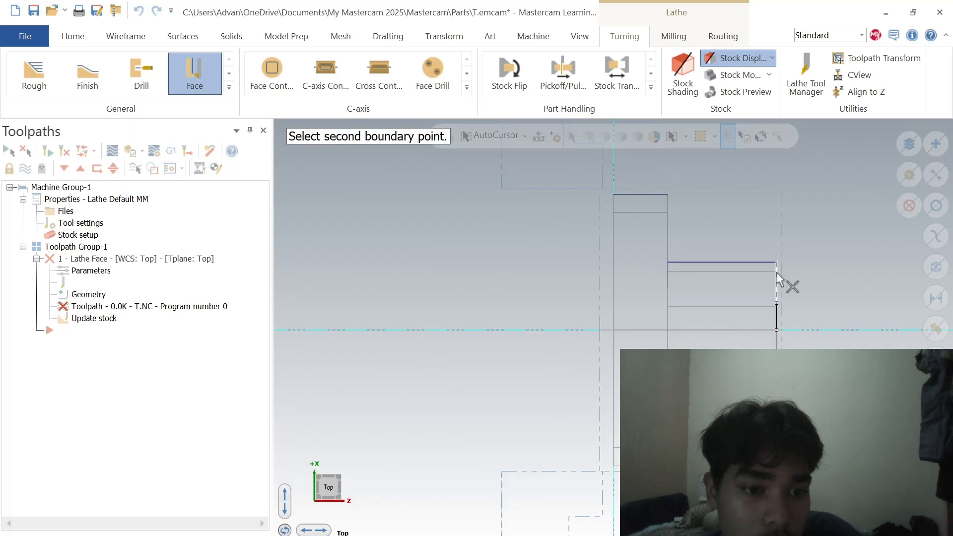
left_click(783, 188)
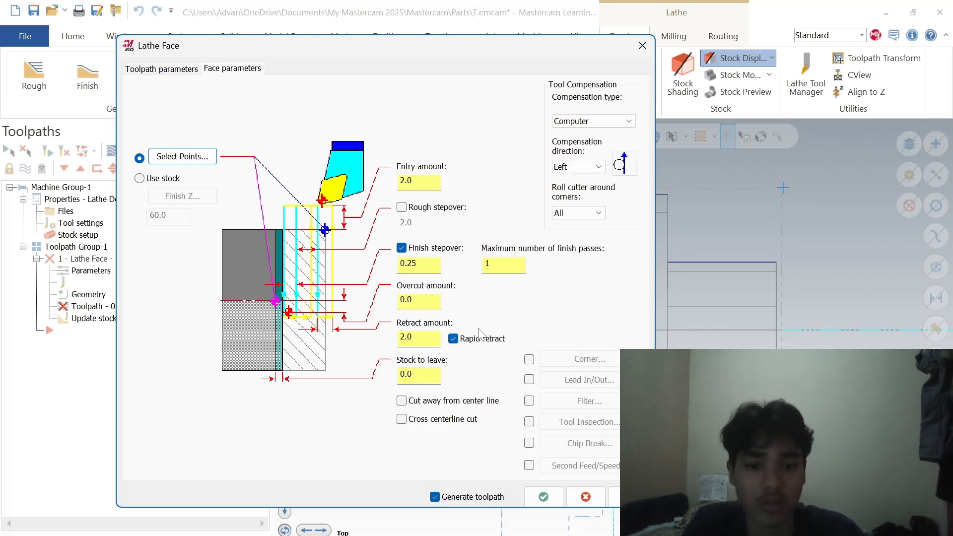
Step: Set the facing operation's maximum number of finish passes to 8 and generate the toolpath
left_click_drag(498, 265, 469, 280)
type("8")
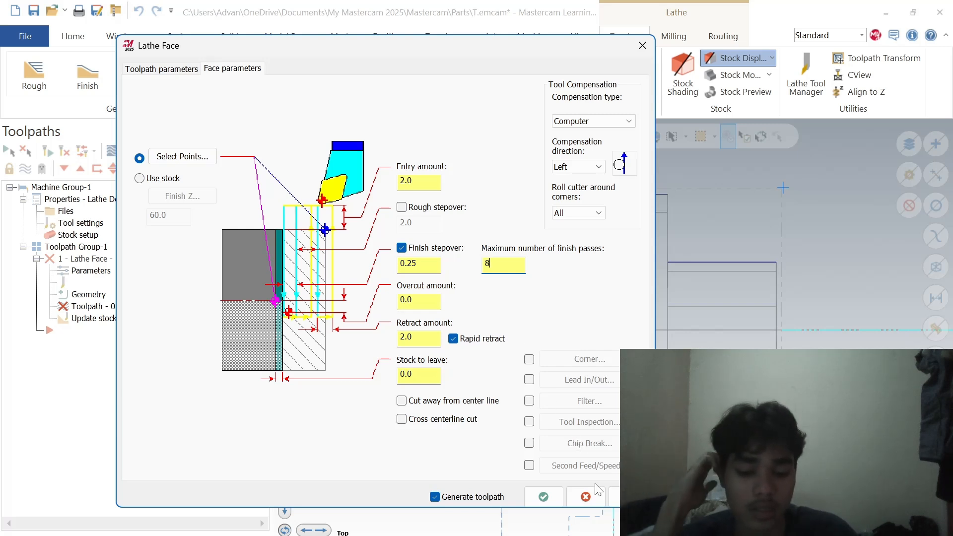
left_click(544, 496)
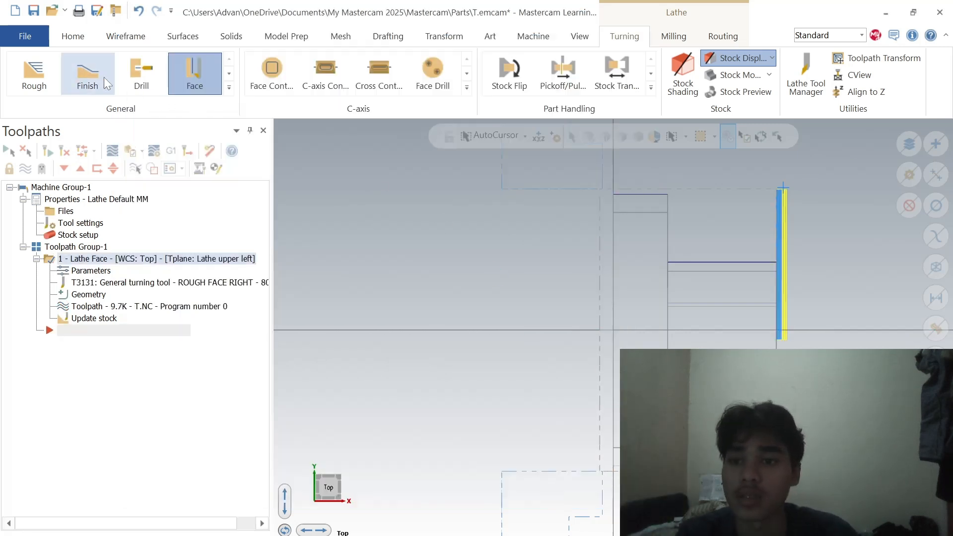
Step: Start a Rough toolpath on a partial chain from the front face to the large diameter's outer line, using tool T0101
left_click(44, 78)
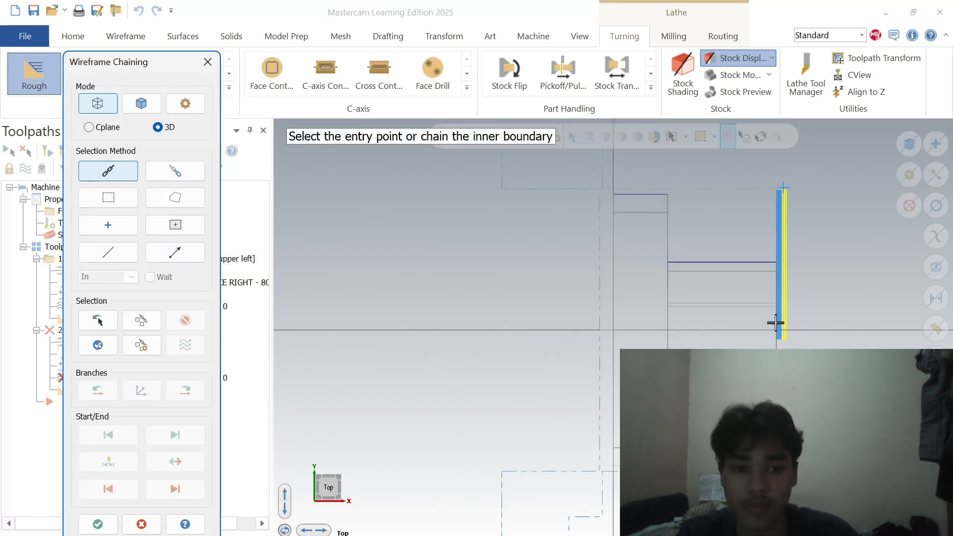
left_click(778, 300)
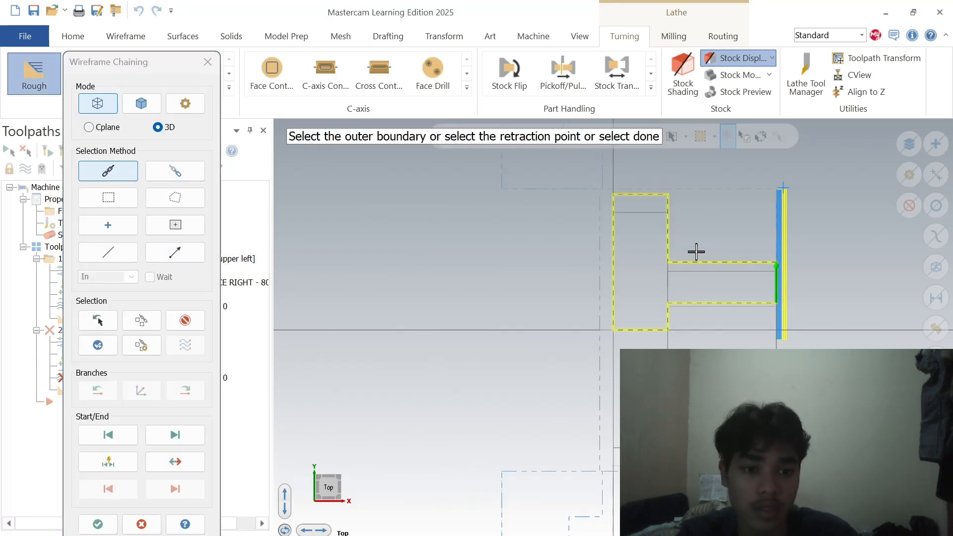
left_click(631, 194)
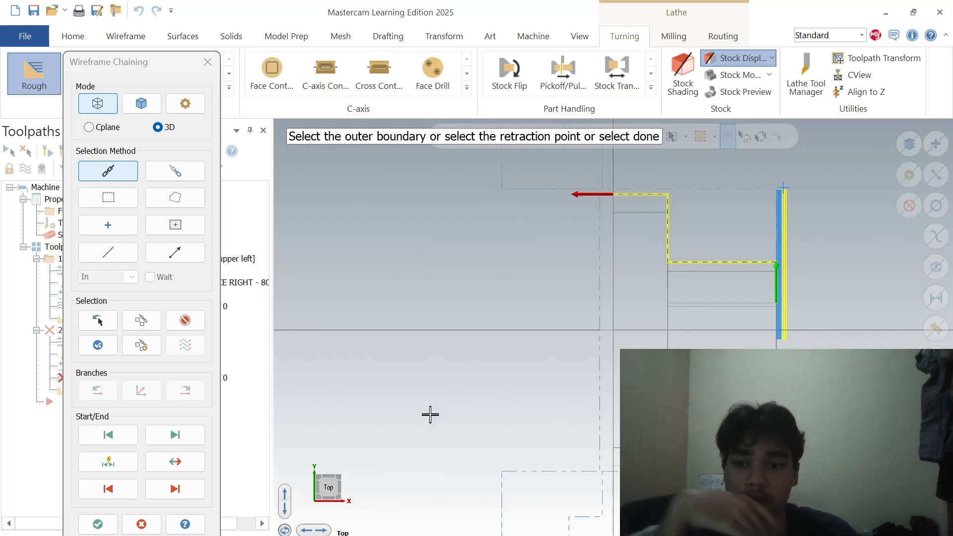
left_click(100, 524)
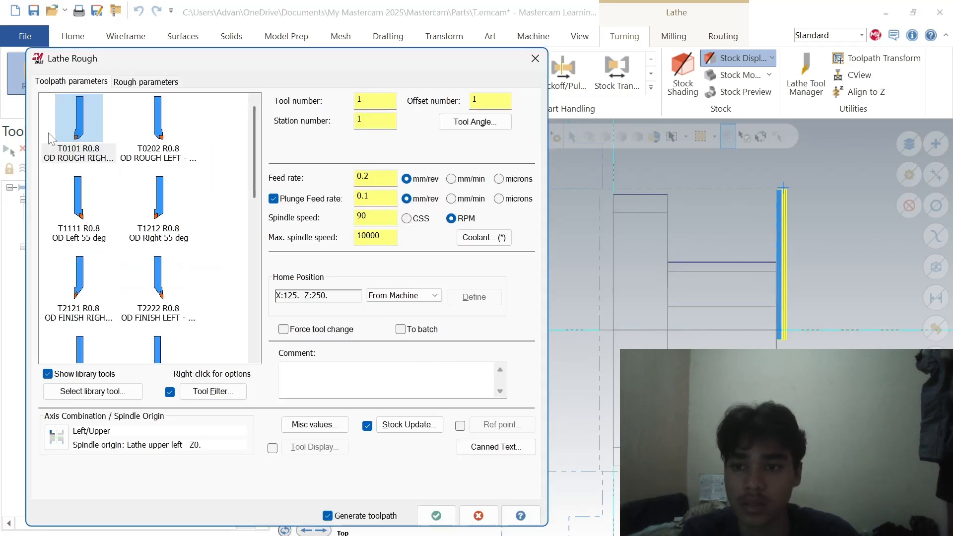
left_click(72, 123)
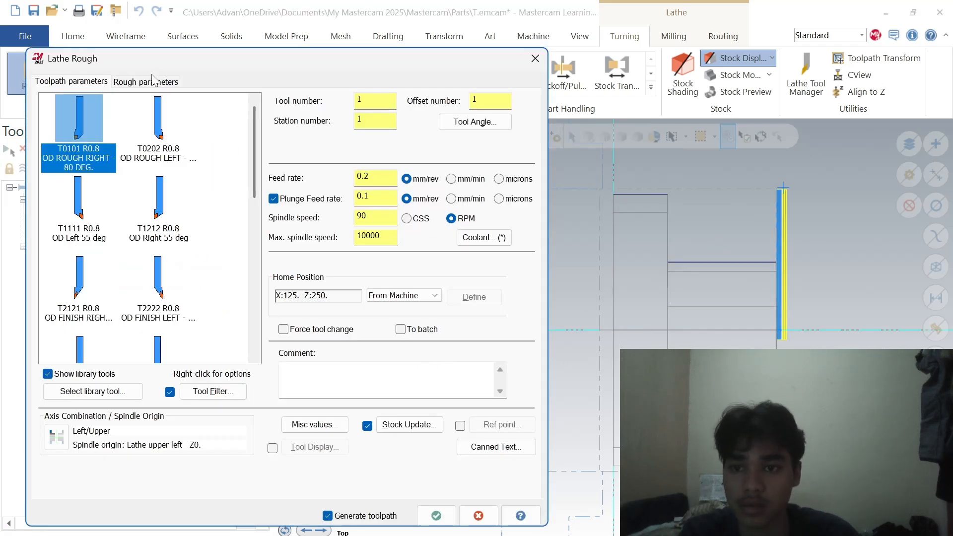
Step: Set the roughing stock to leave in X and Z to 0 and the depth of cut to 0.5 mm
left_click(153, 81)
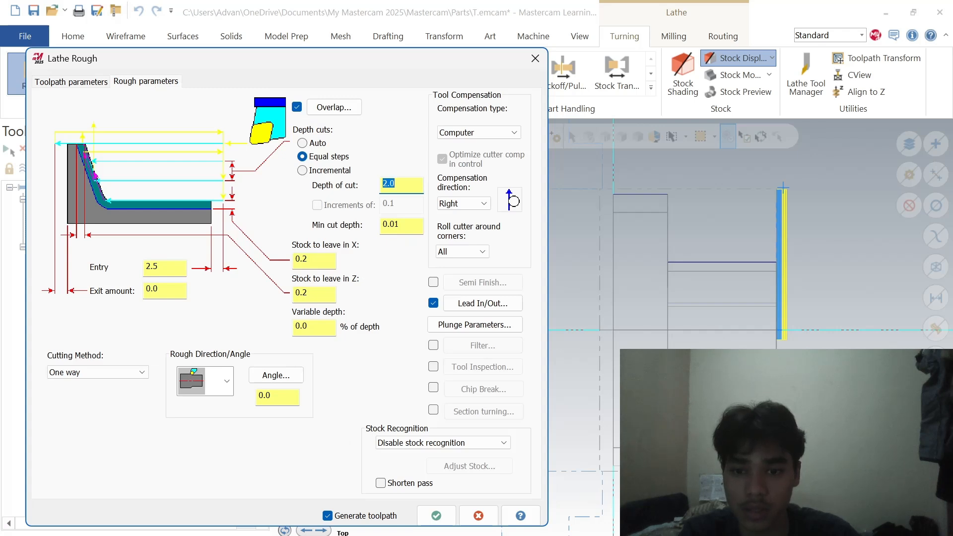
double_click(303, 259)
type("0")
double_click(302, 293)
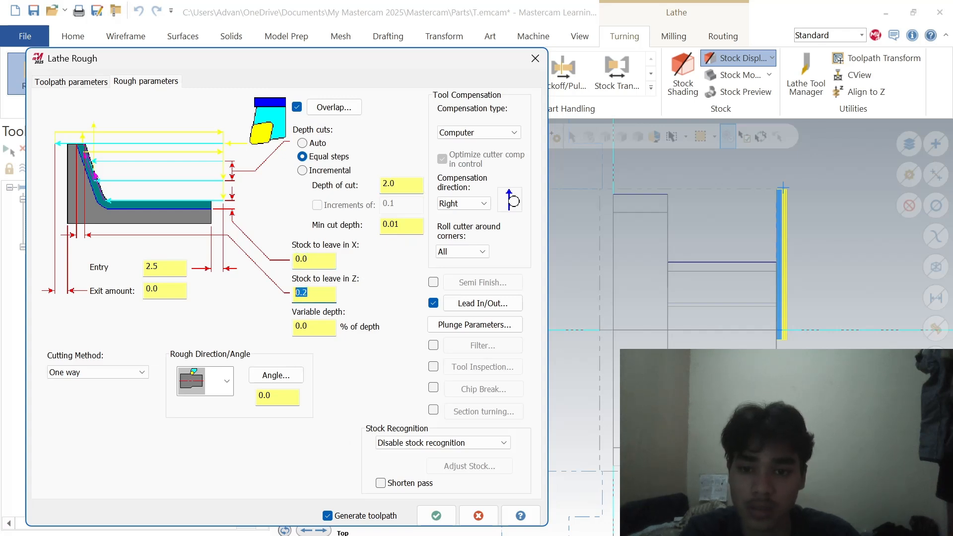
type("0")
double_click(389, 184)
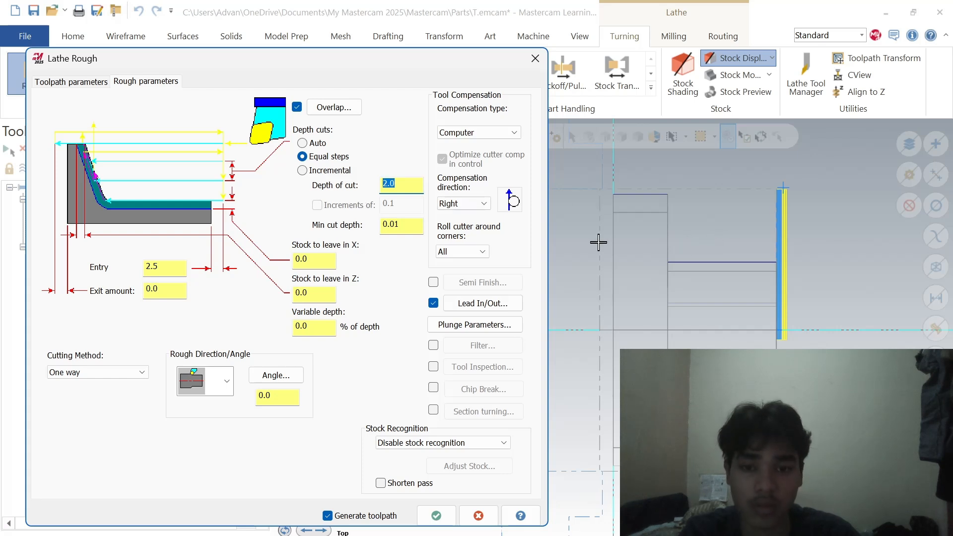
type("0.5")
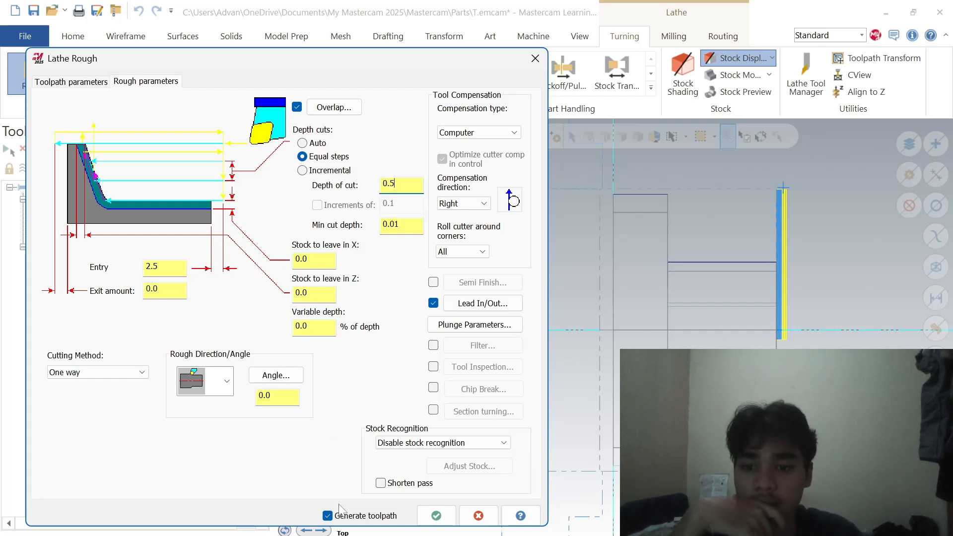
Step: Set the roughing stock recognition to use stock for outer boundary and generate the toolpath
left_click(503, 442)
left_click(412, 464)
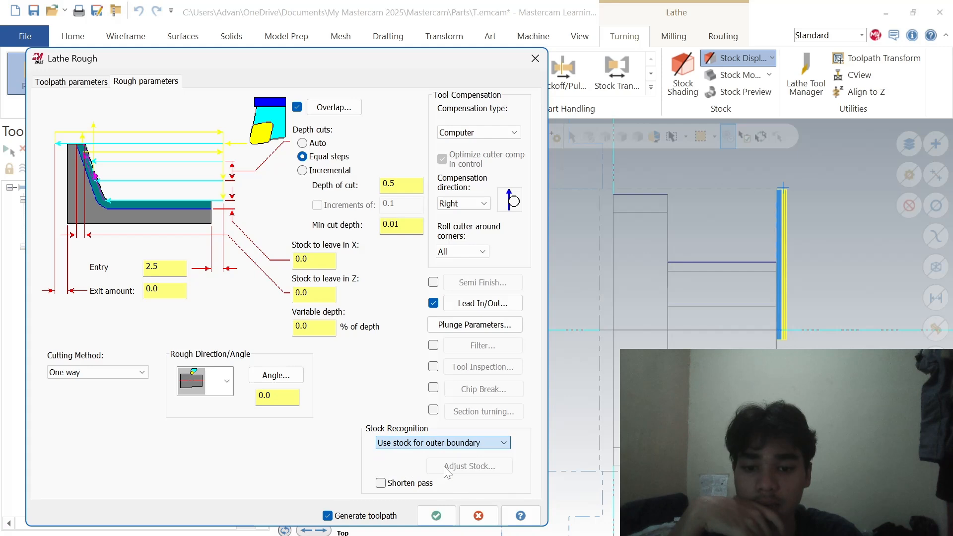
left_click(437, 517)
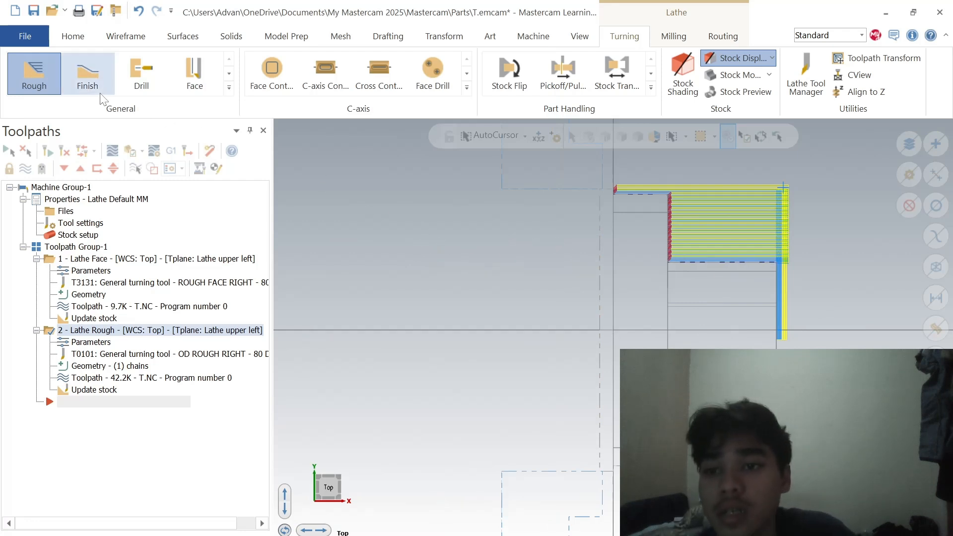
Step: Start a Finish toolpath on the partial contour chain from the front face to the large diameter's outer line
left_click(87, 73)
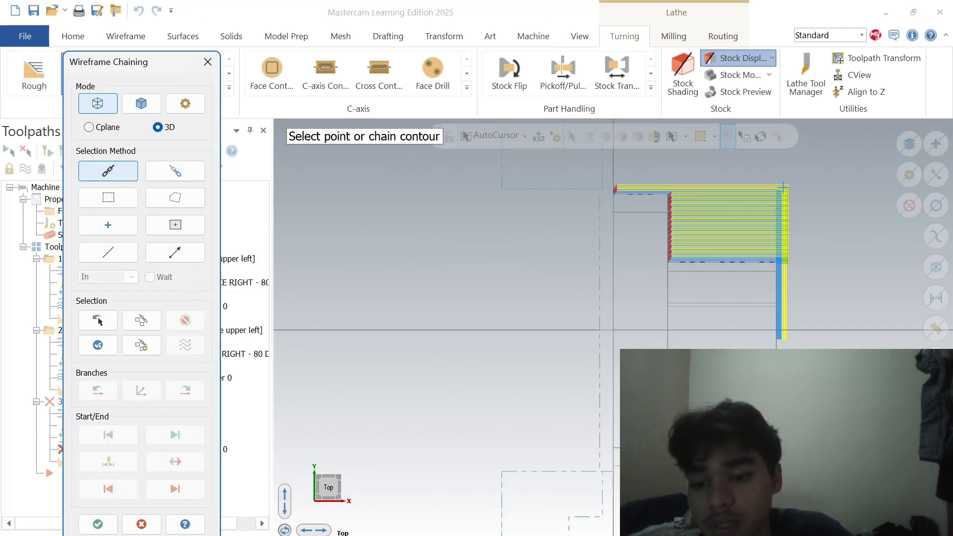
left_click(776, 292)
left_click(631, 192)
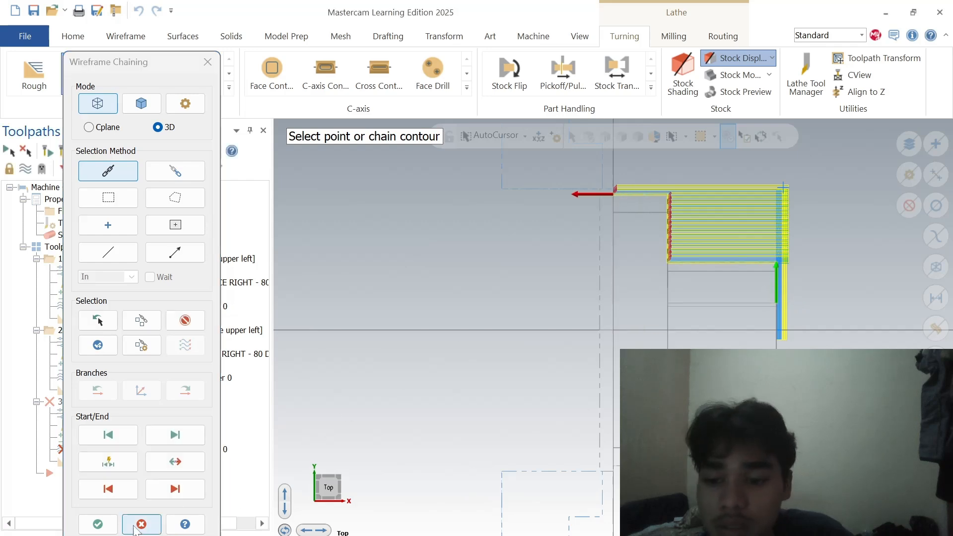
left_click(98, 525)
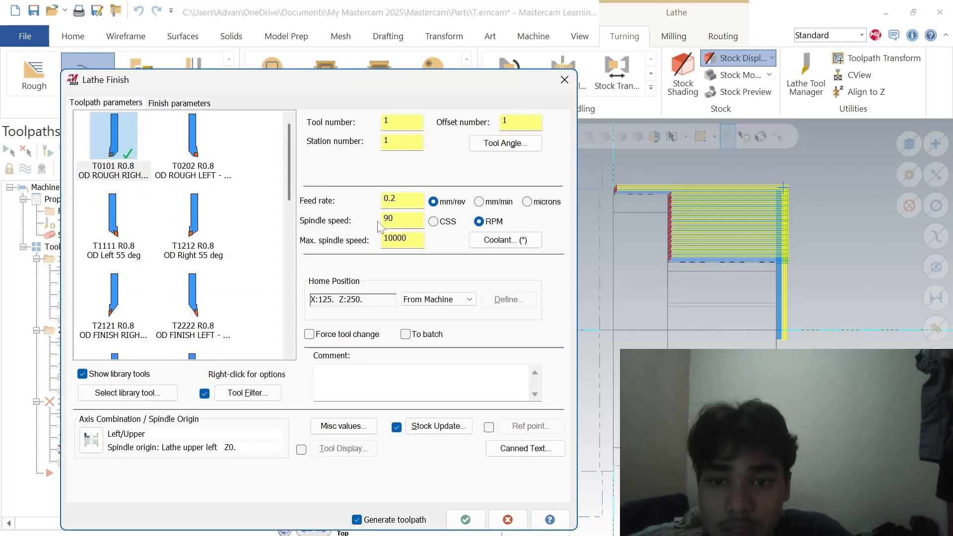
Step: Choose the T2121 OD finish right tool and set its home position to X 17.5, Z 60 from a point on the front face
double_click(116, 301)
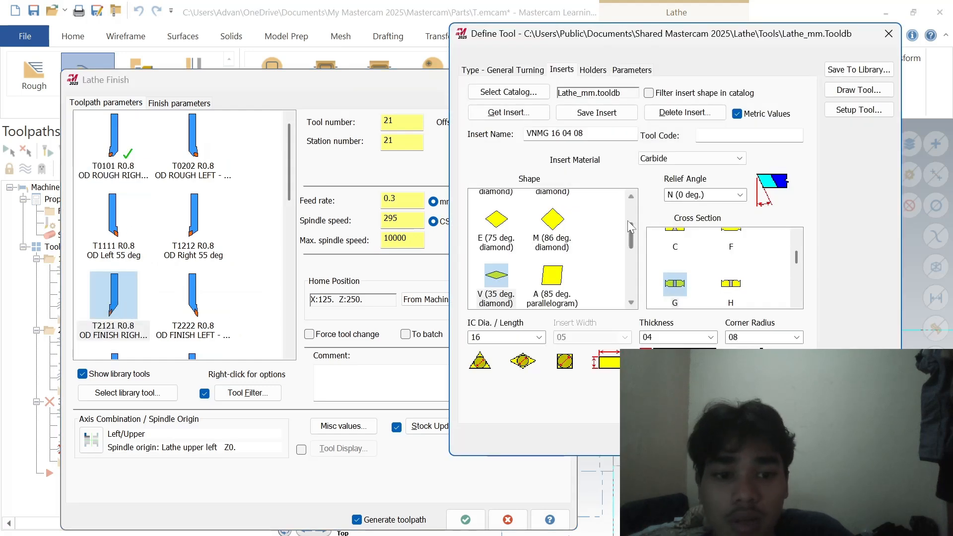
left_click(861, 111)
left_click(270, 437)
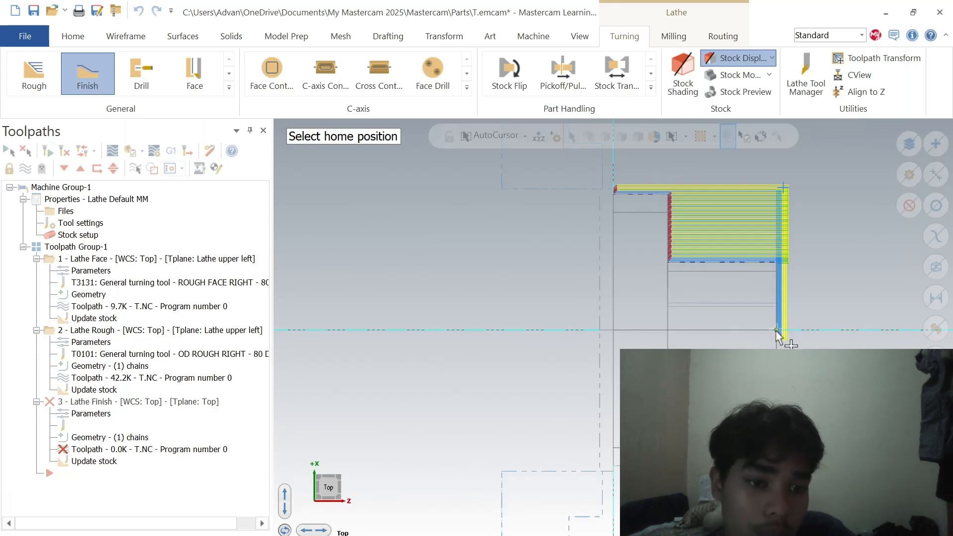
left_click(778, 286)
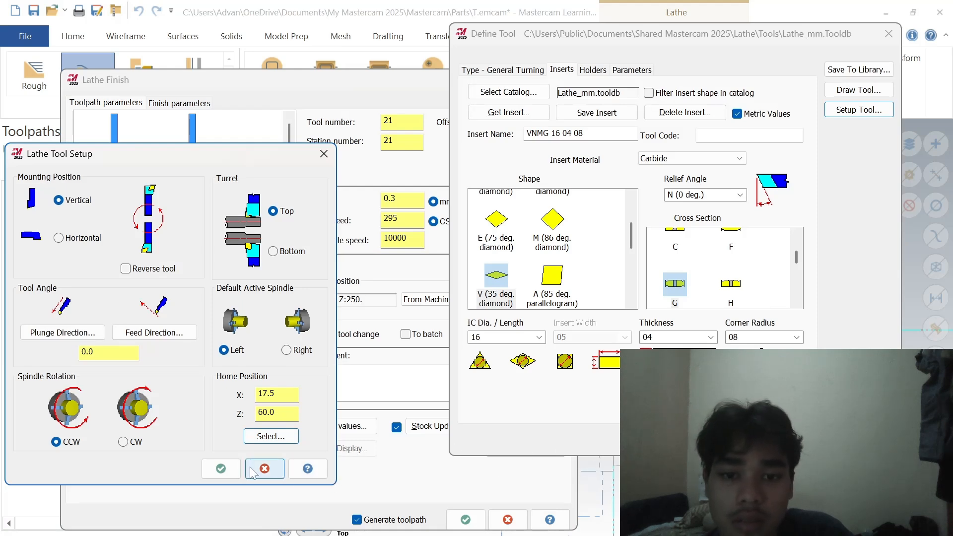
left_click(221, 468)
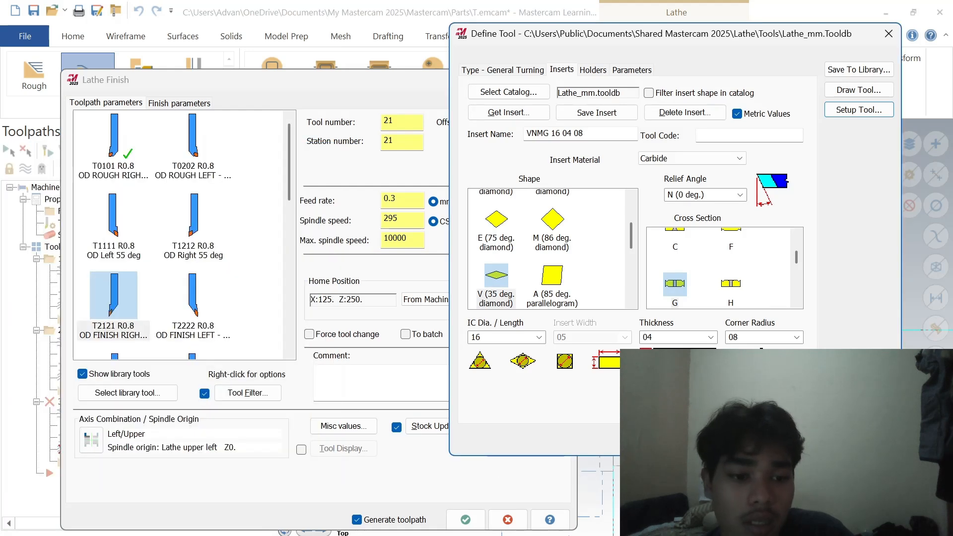
Step: Set the finish stepover to 0.2 mm with 4 finish passes and generate the finishing toolpath
left_click(170, 105)
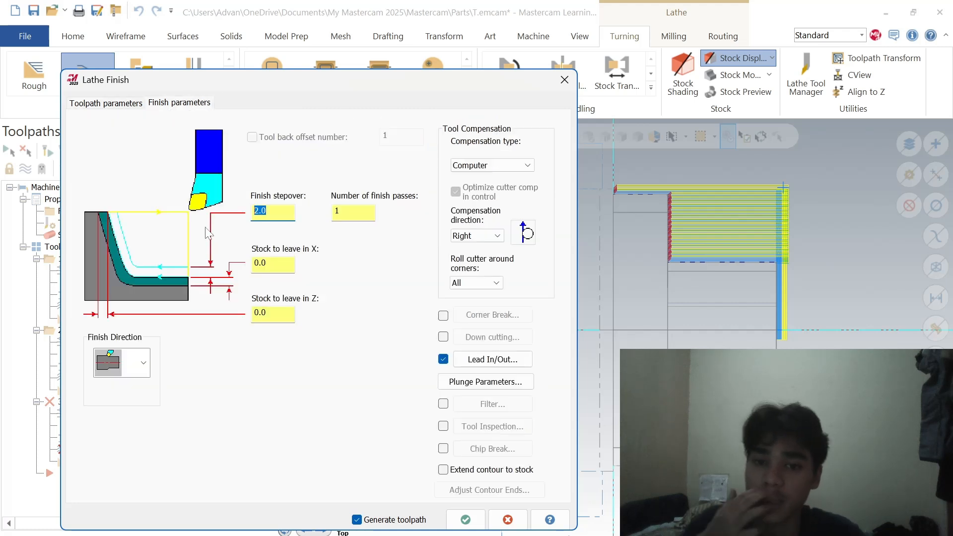
key("BackSpace")
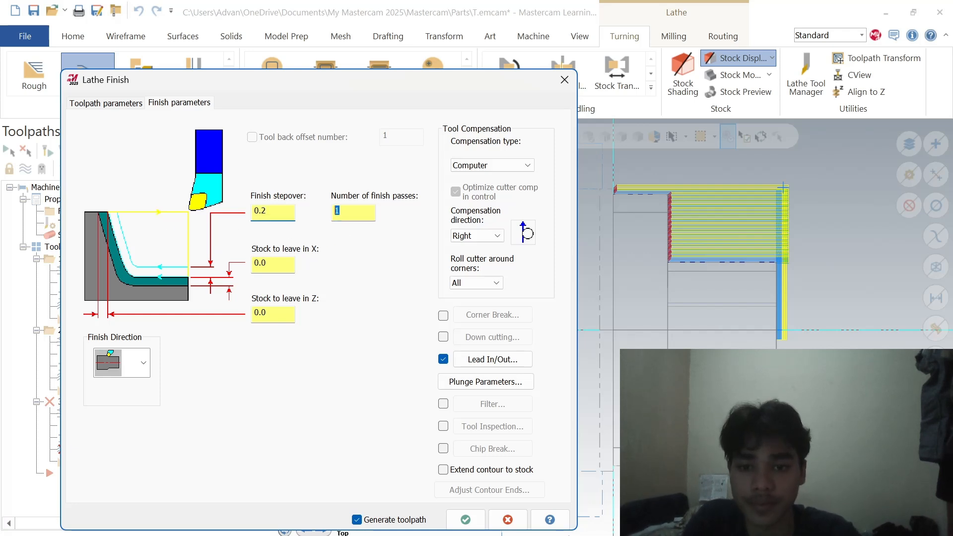
type("4")
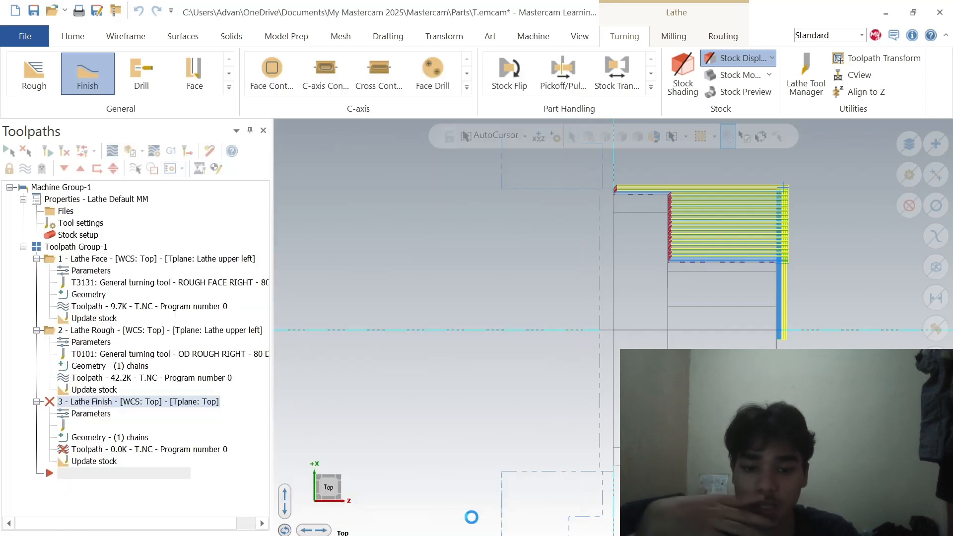
left_click(466, 519)
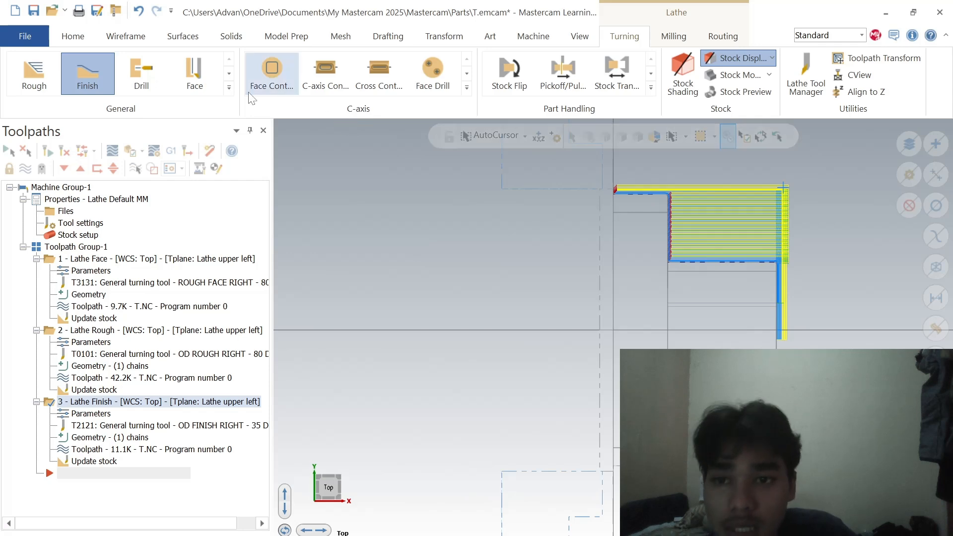
Step: Start a Drill toolpath and choose the T126126 20 mm diameter drill
left_click(147, 78)
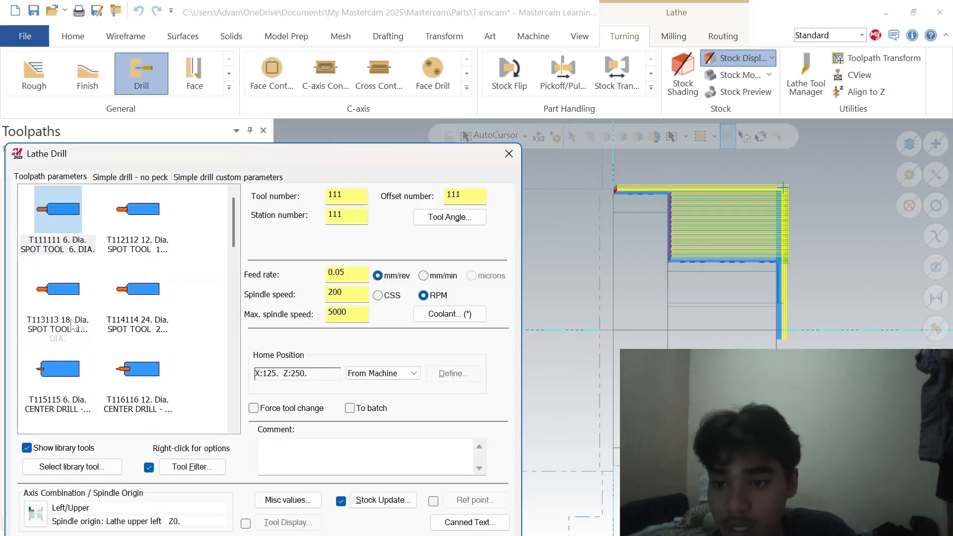
scroll(82, 332, "down", 5)
scroll(82, 337, "down", 3)
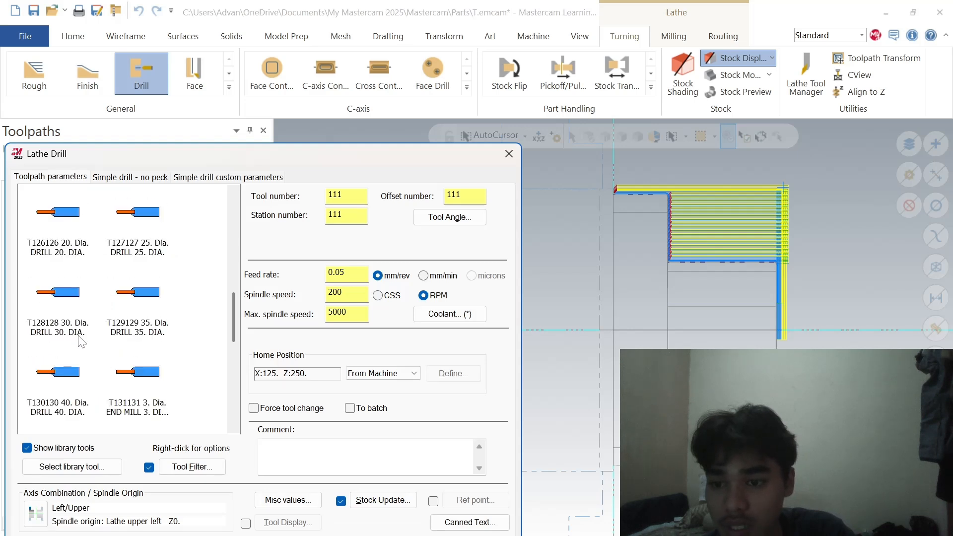
scroll(124, 316, "up", 2)
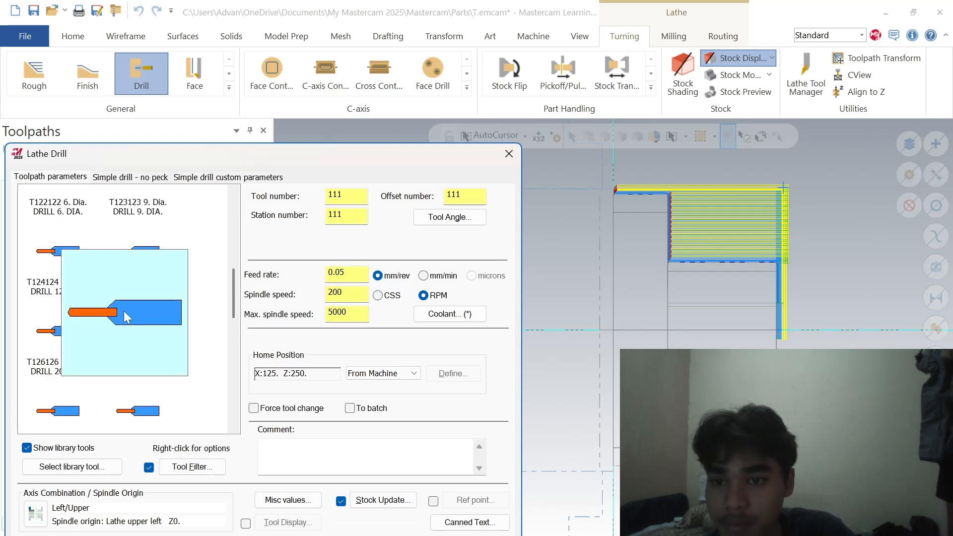
left_click(54, 341)
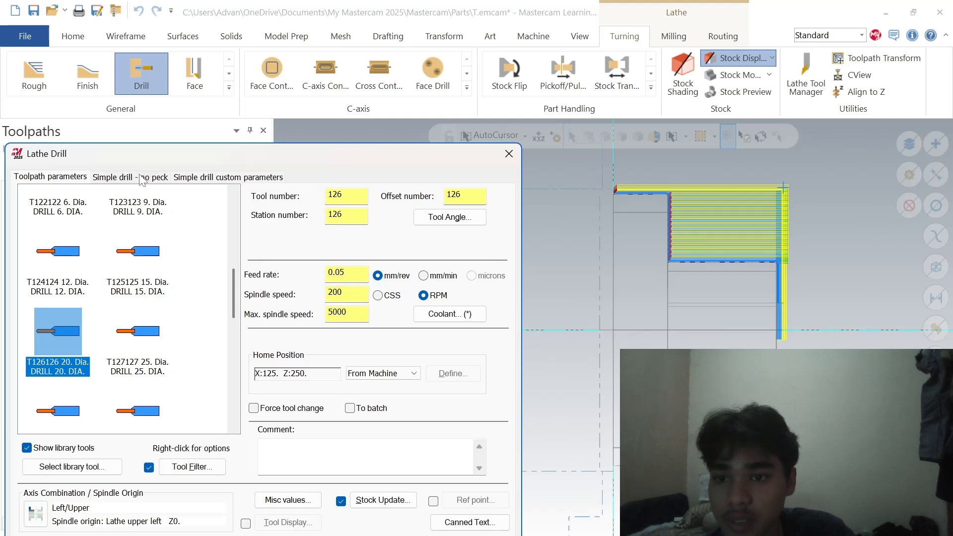
Step: Set the drill point to X 0, Z 60 from the front face's centre, enter a depth of -40, and generate the drilling toolpath
left_click(141, 177)
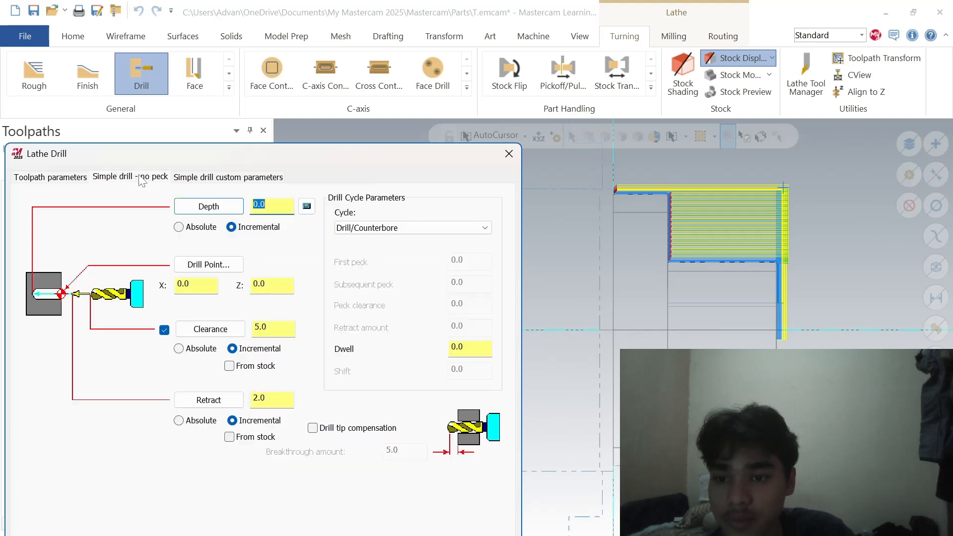
left_click(208, 265)
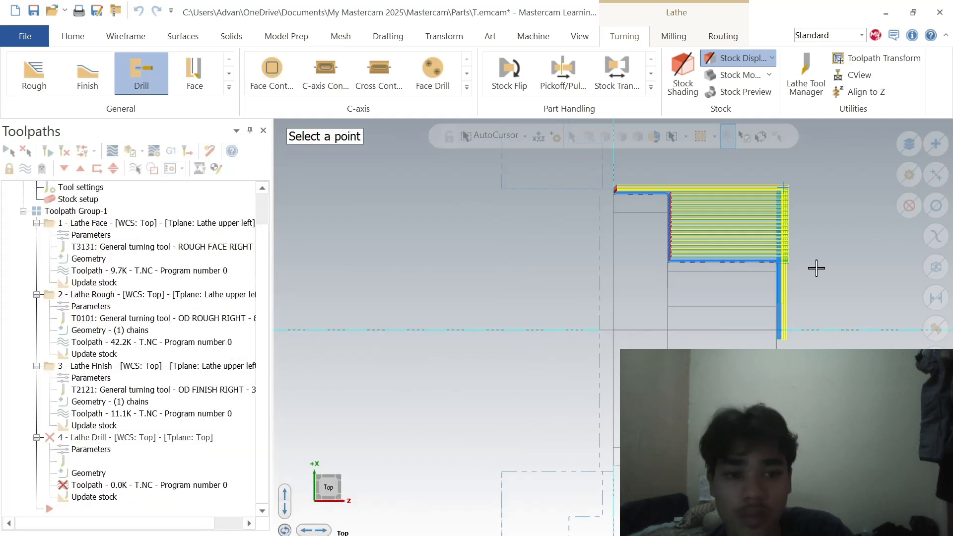
left_click(777, 329)
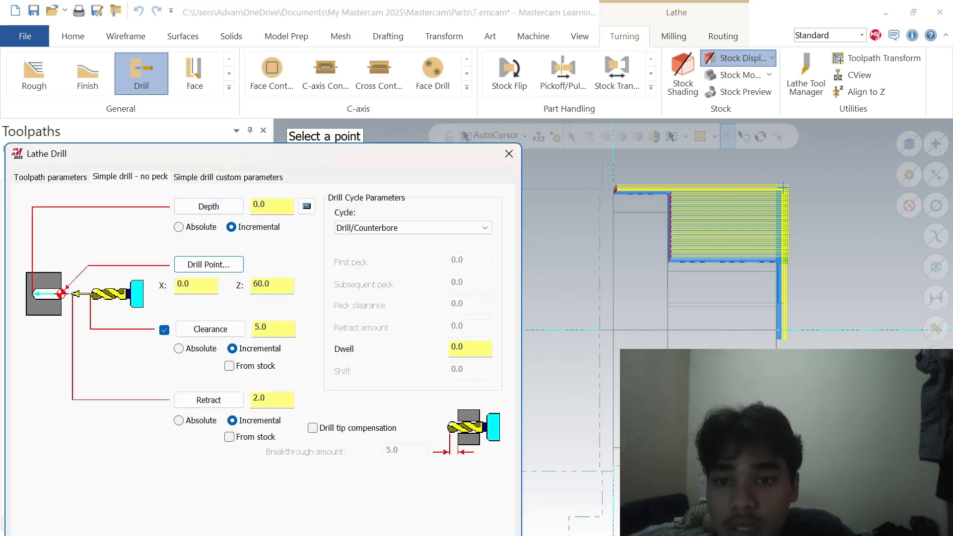
left_click_drag(272, 206, 240, 214)
key("BackSpace")
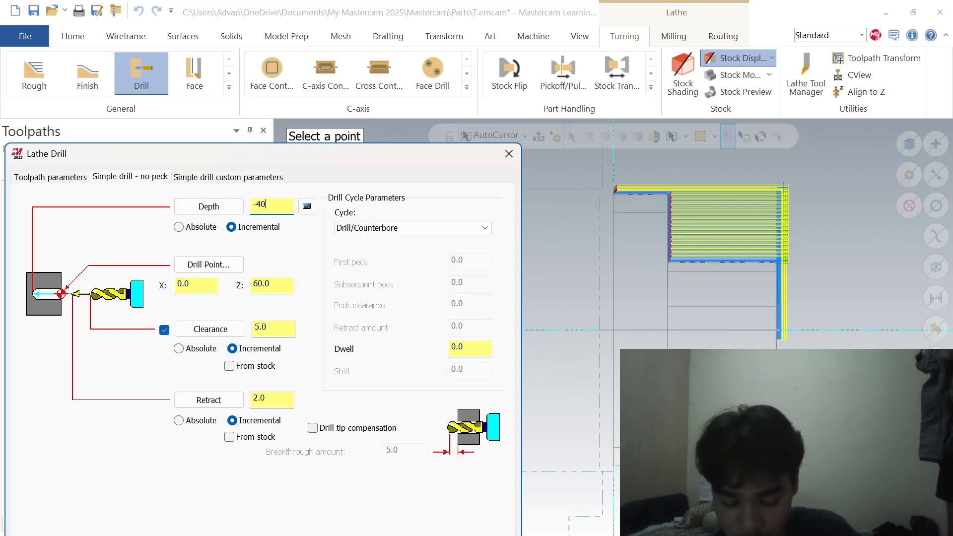
key("Return")
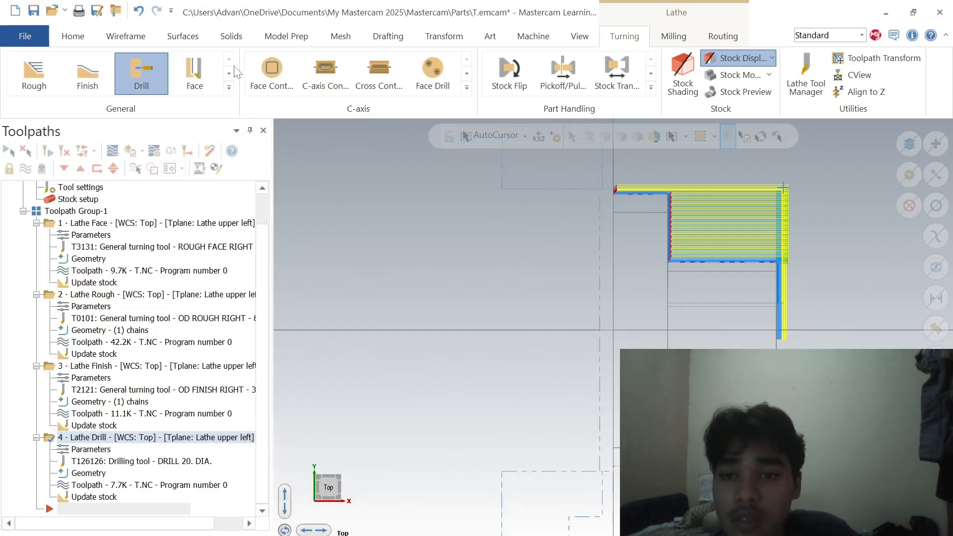
Step: Check the part drawing in the browser, then start a Thread toolpath in Mastercam with the T9494 OD thread right small tool
left_click(230, 89)
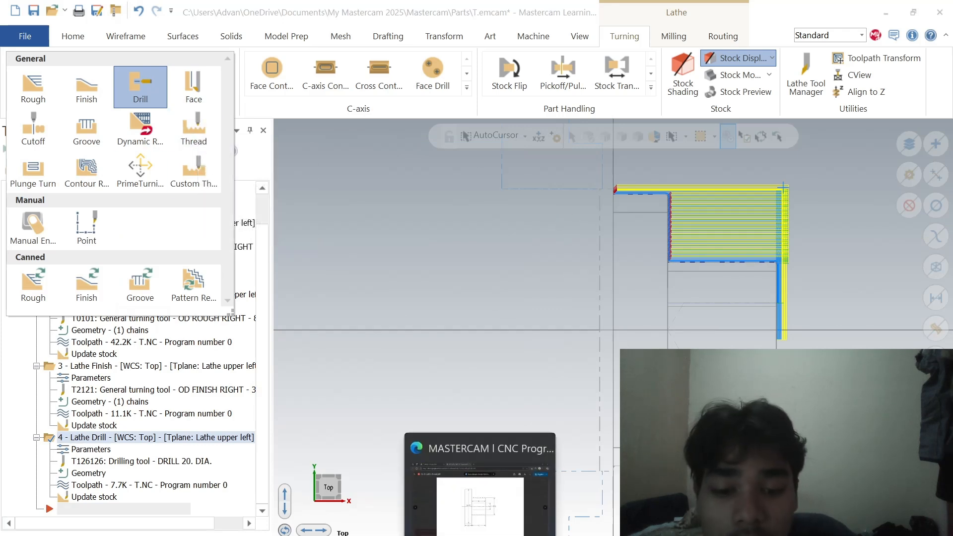
left_click(480, 535)
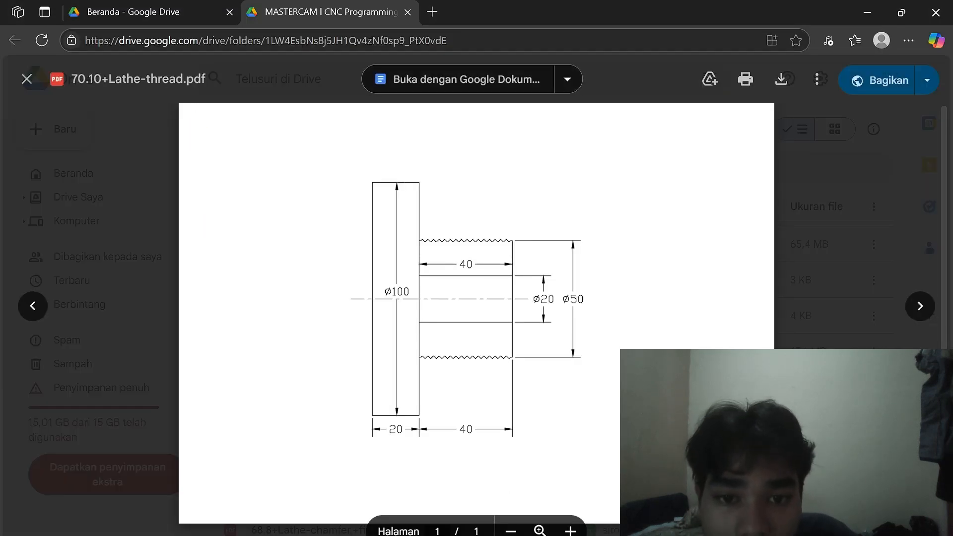
left_click(480, 535)
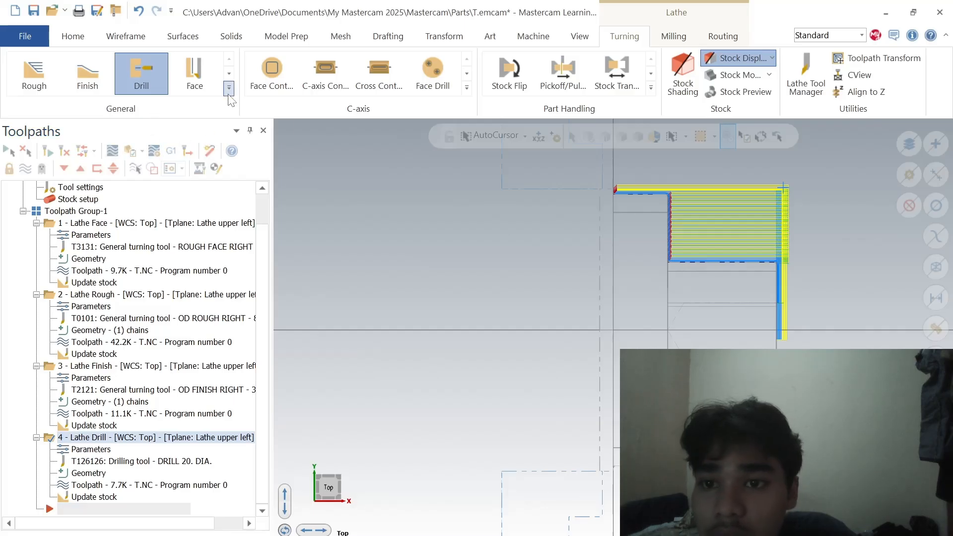
left_click(230, 101)
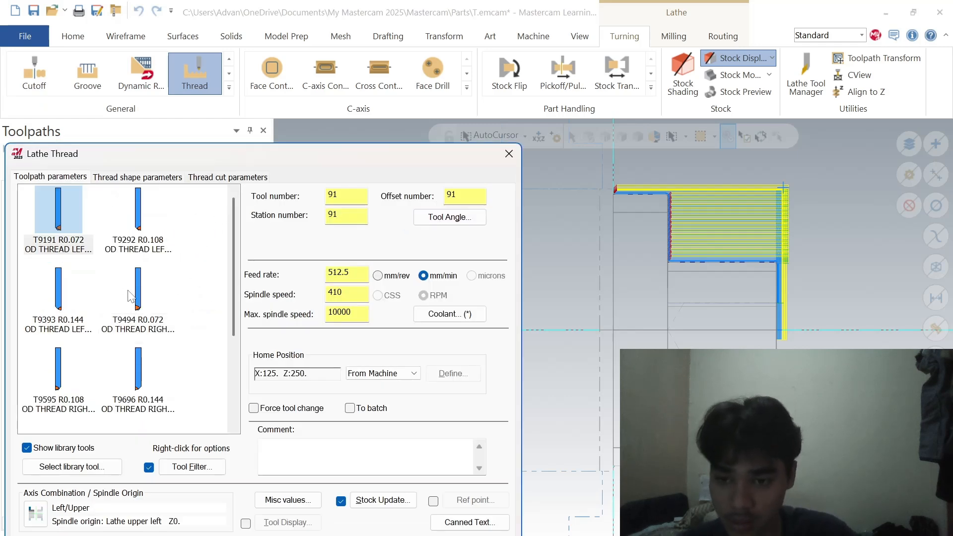
left_click(139, 310)
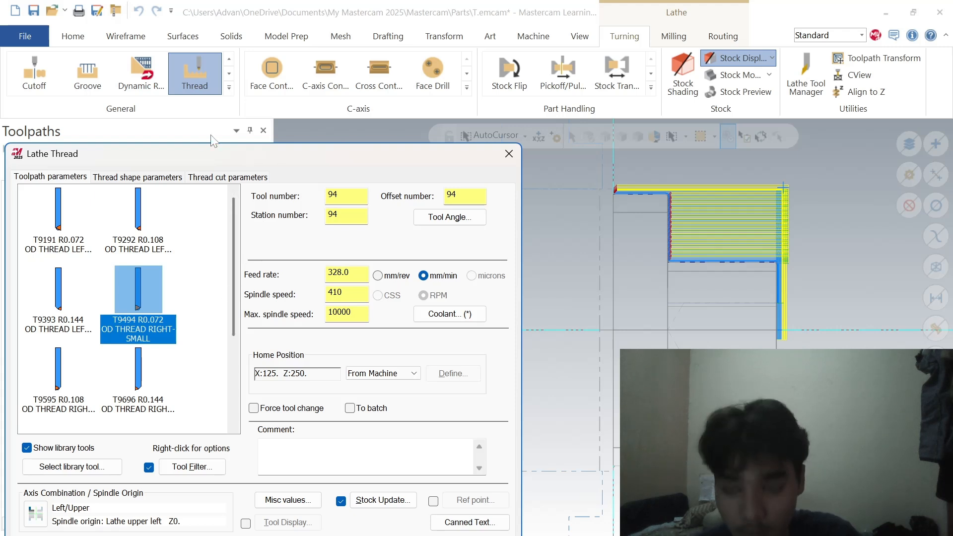
Step: Set the thread shape to a 1.8 mm lead, 50 mm major diameter and 2 mm thread depth
left_click(160, 178)
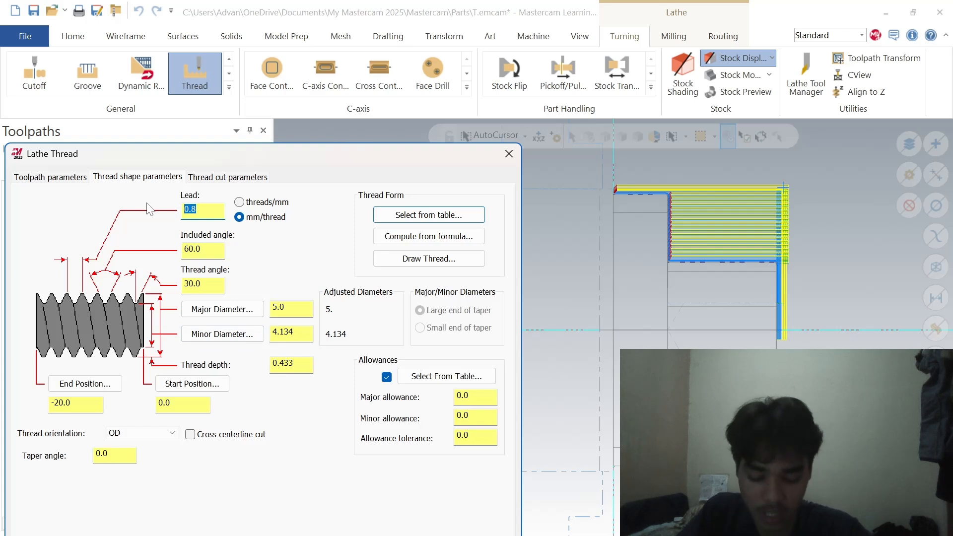
type("1/")
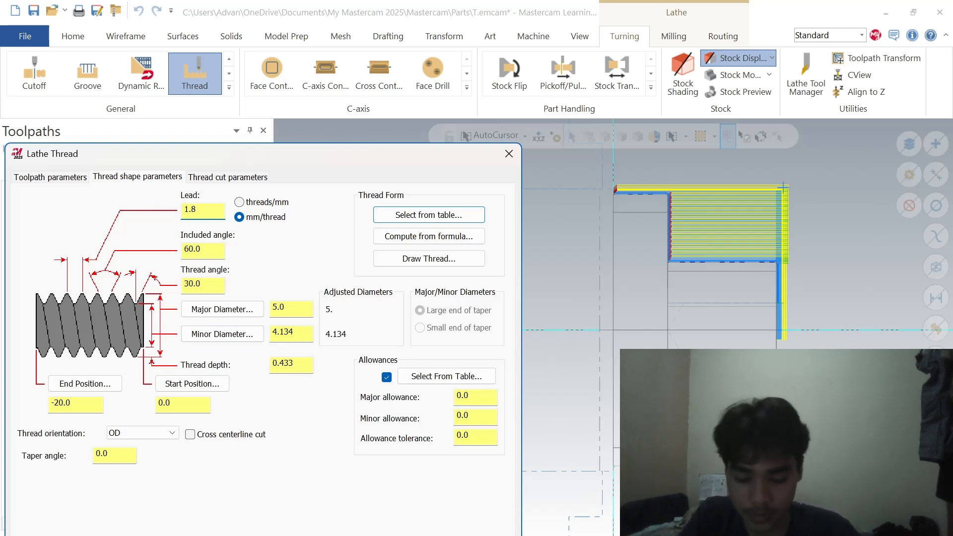
left_click_drag(294, 307, 264, 310)
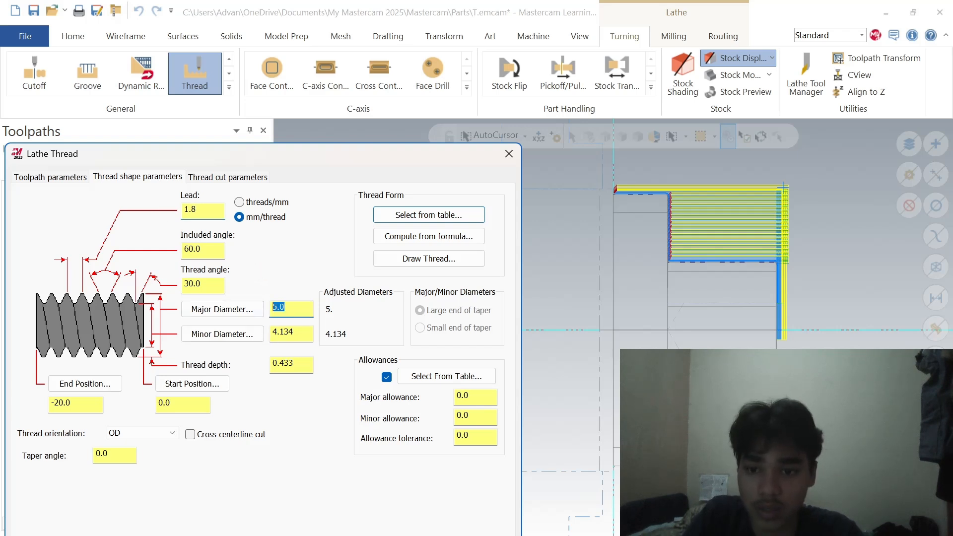
type("50")
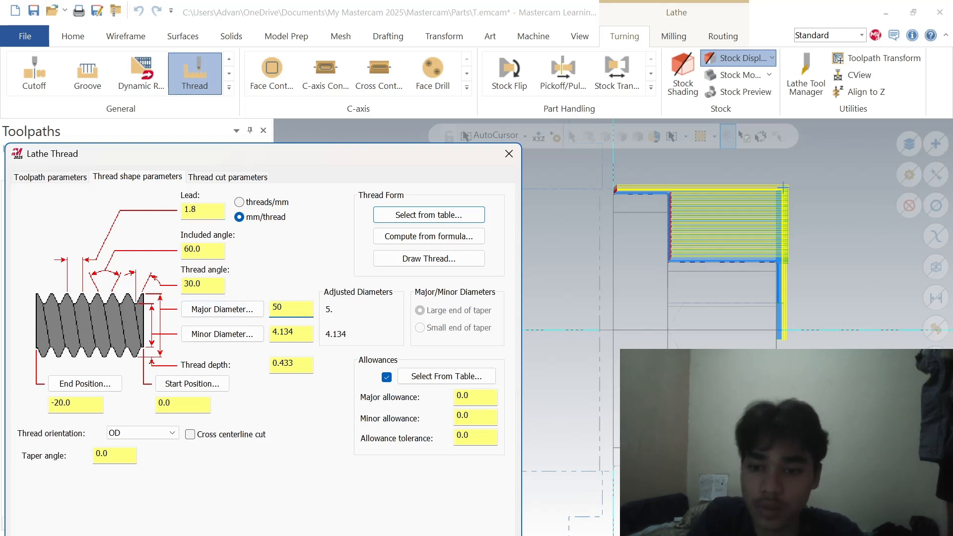
left_click_drag(294, 333, 263, 335)
key("BackSpace")
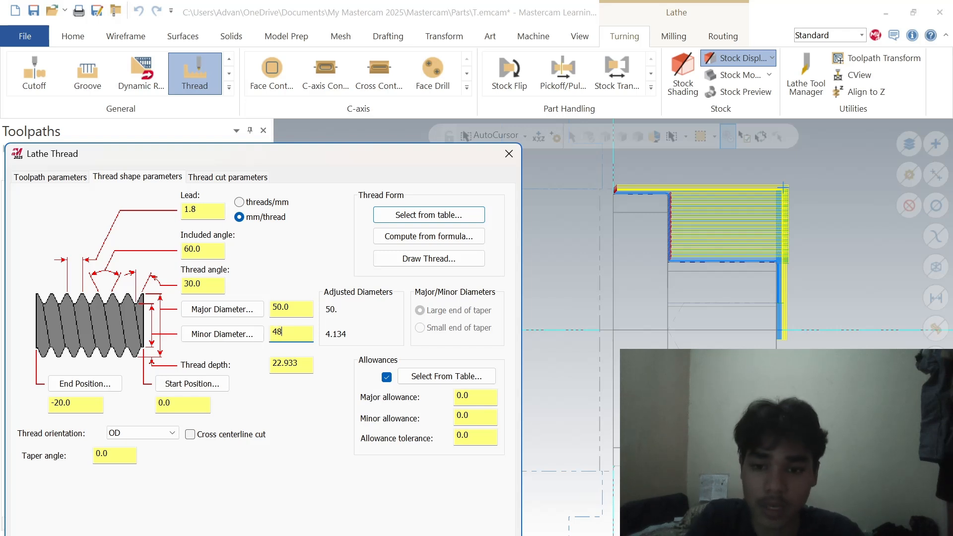
type("48")
key("Tab")
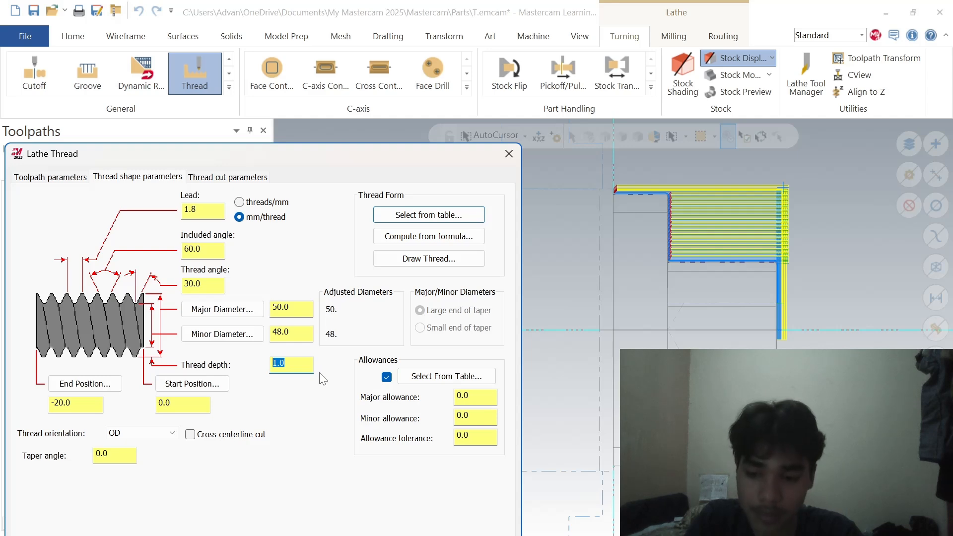
key("Tab")
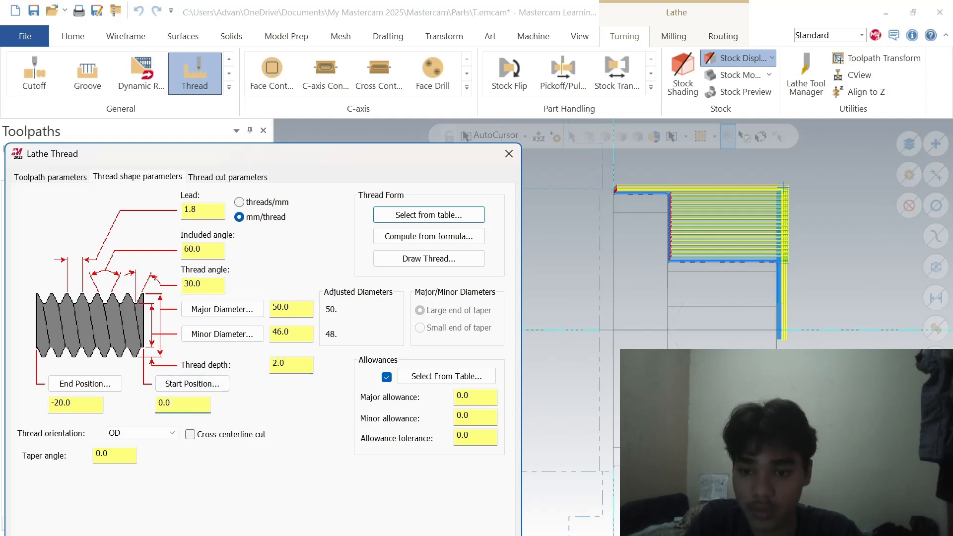
Step: Set the thread's start position to 60 from a point on the front face and its end position to 25, and generate the toolpath
left_click(193, 384)
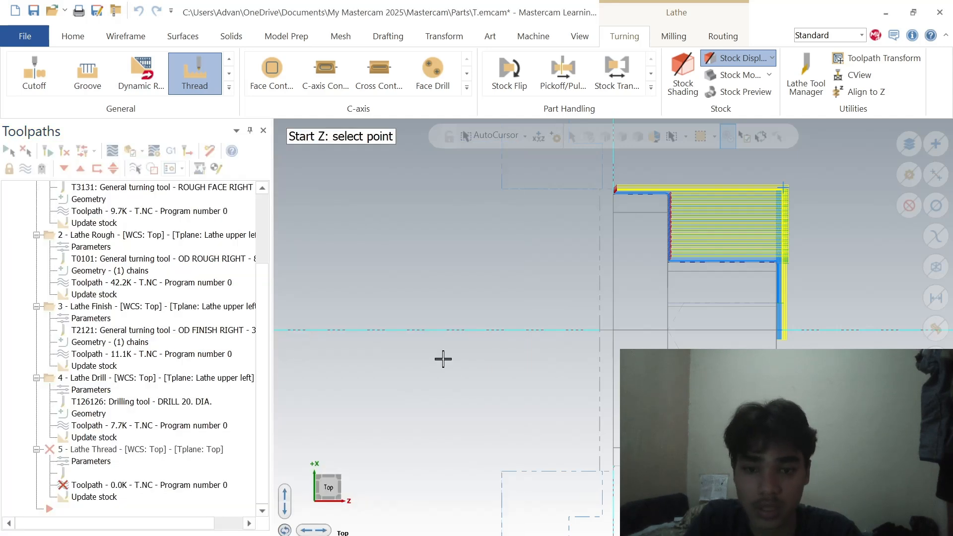
left_click(777, 294)
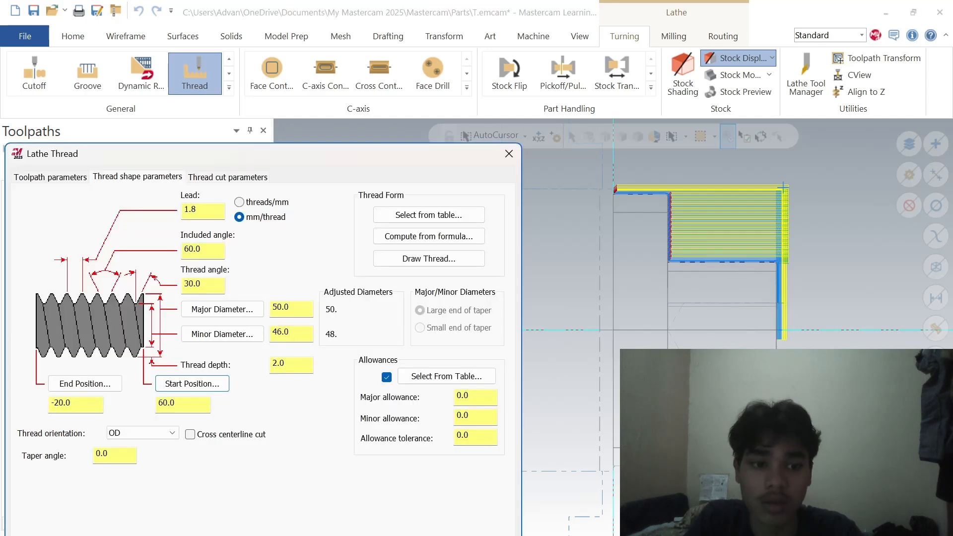
left_click(84, 402)
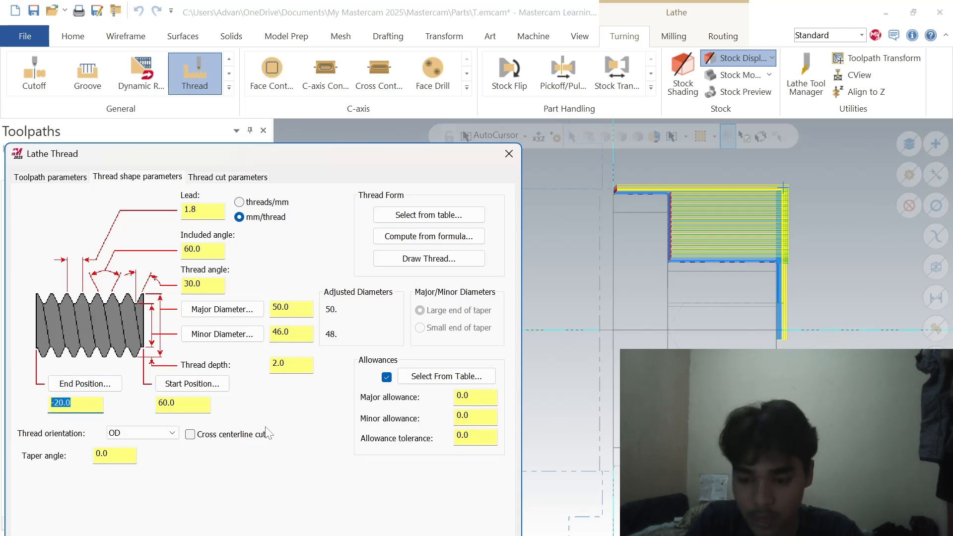
type("25")
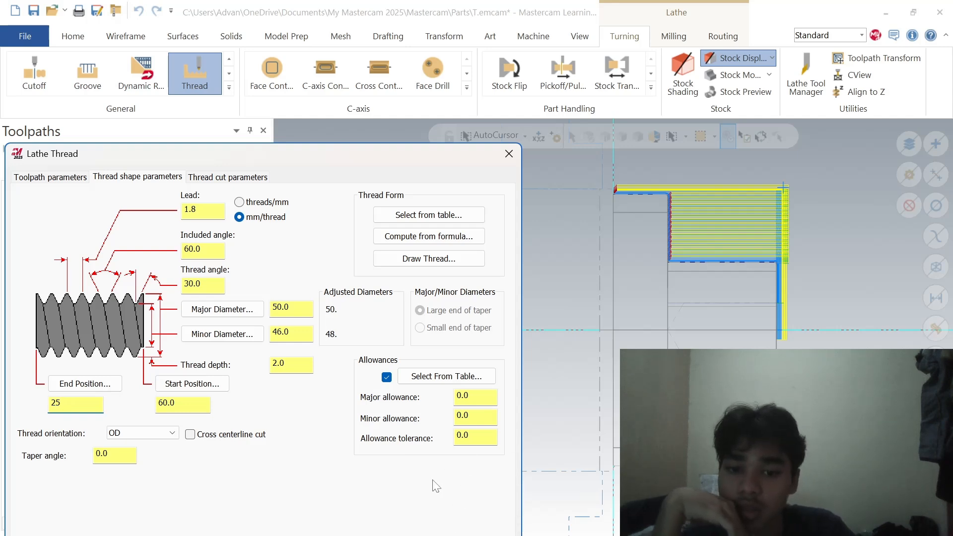
key("Return")
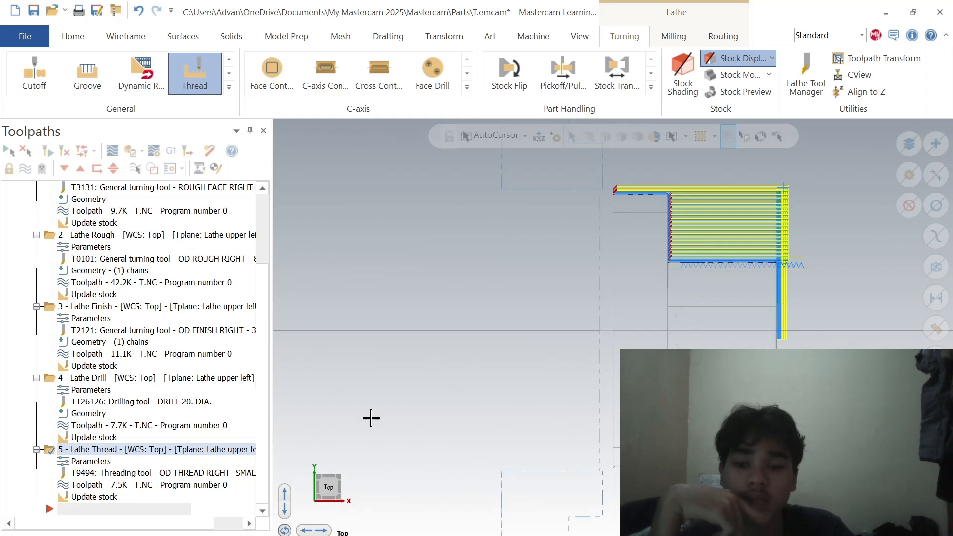
Step: Edit the thread toolpath's parameters to set the start position to 50 and apply the change
left_click(91, 462)
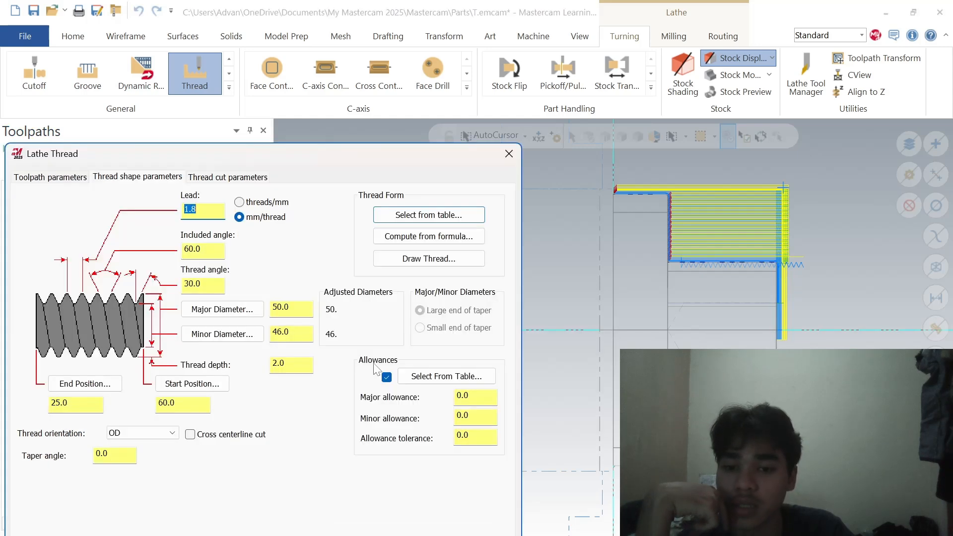
left_click_drag(176, 403, 164, 403)
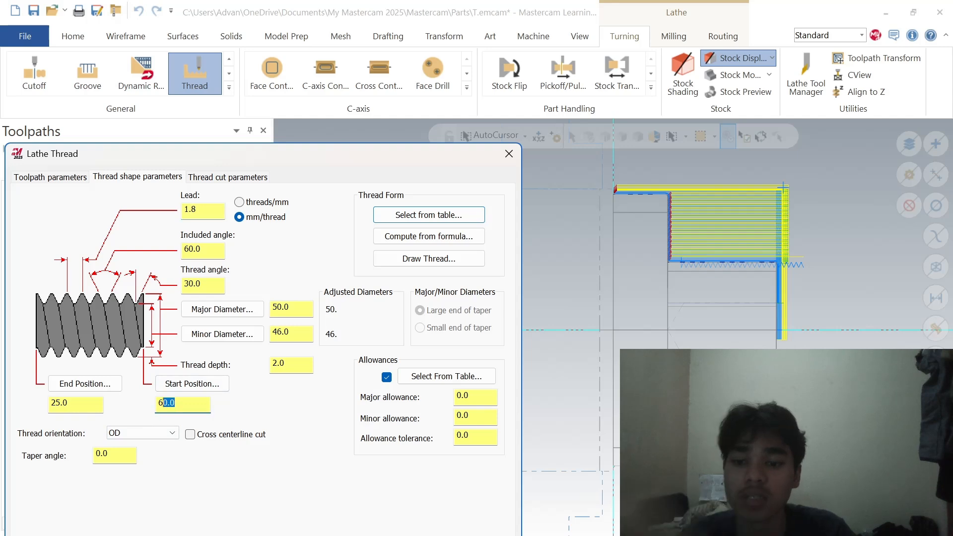
left_click(203, 388)
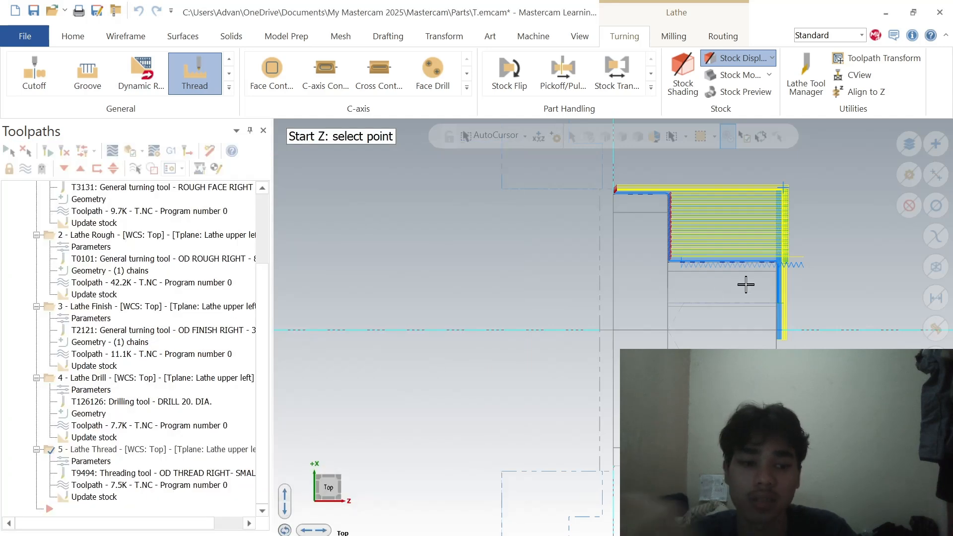
left_click(778, 277)
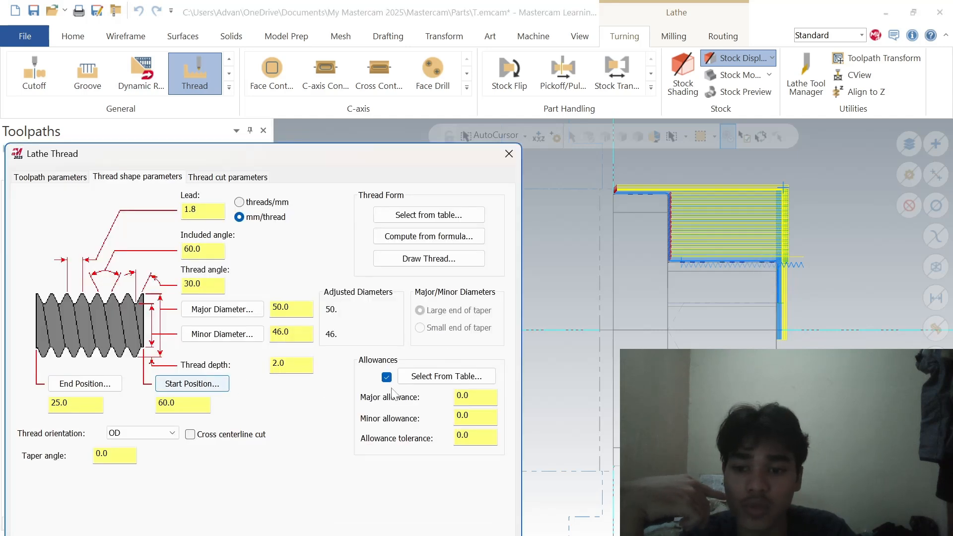
key("Tab")
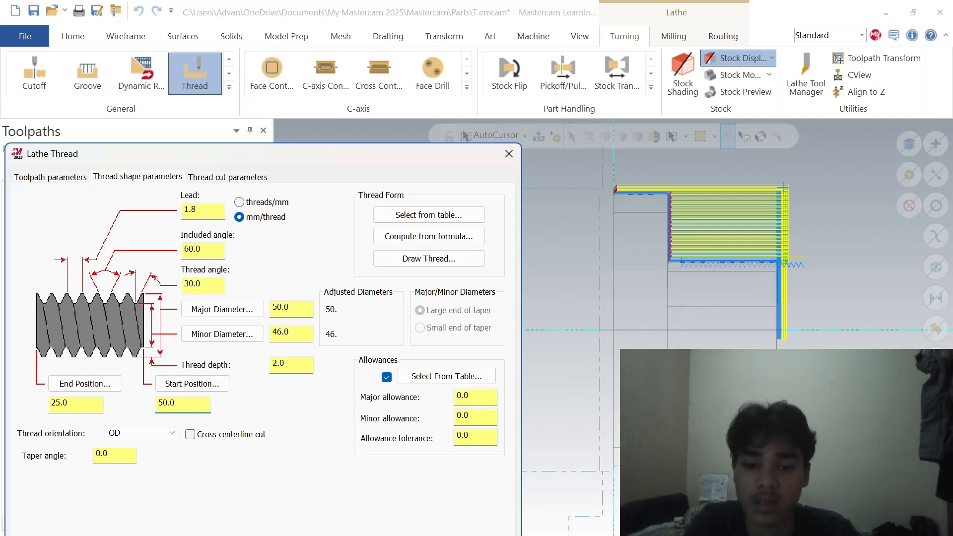
key("Return")
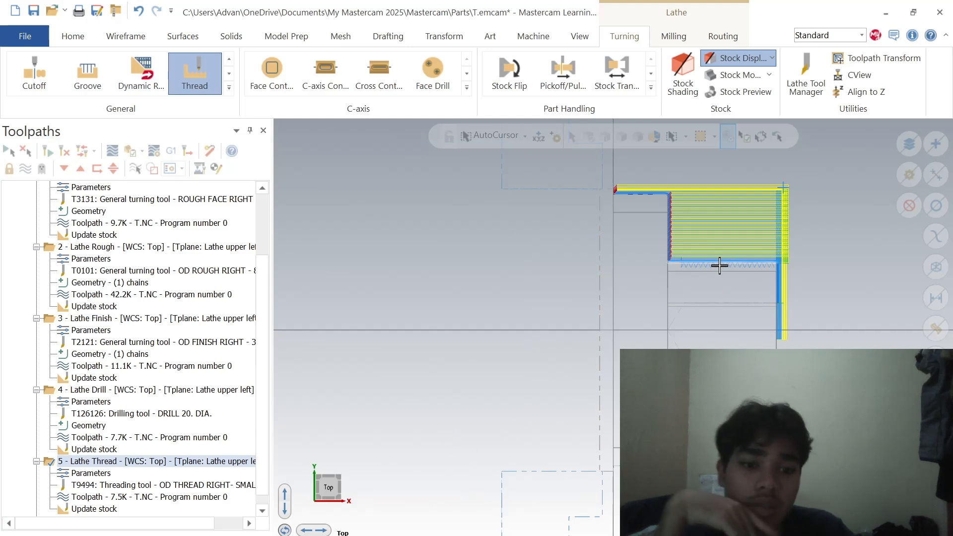
Step: Check the part drawing in the browser, then set the Mastercam thread toolpath's minor diameter to 48 and apply the change
key("alt+Tab")
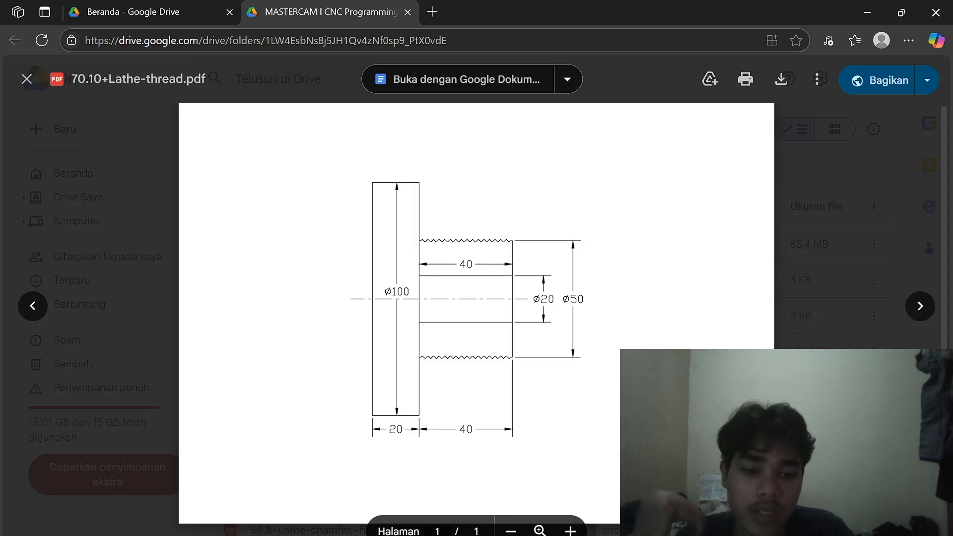
key("alt+Tab")
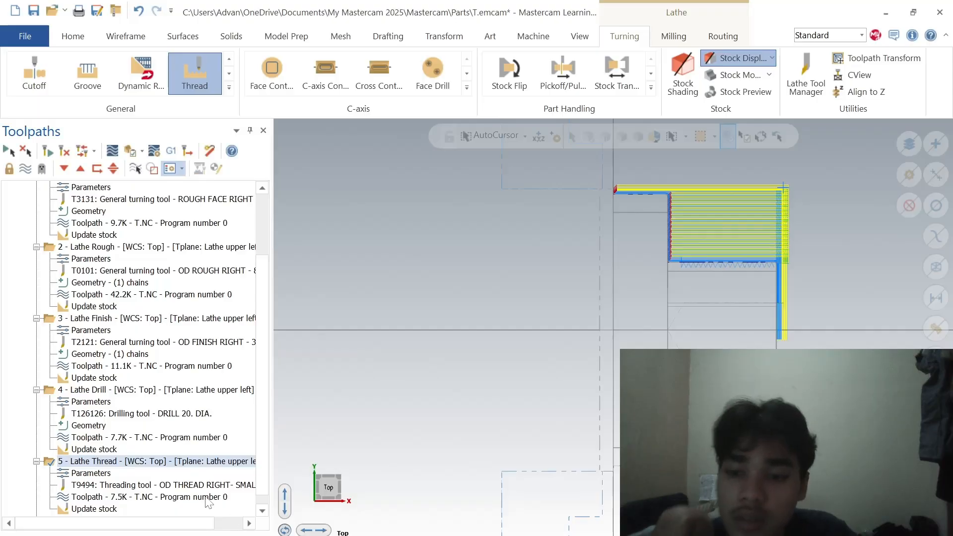
left_click(94, 474)
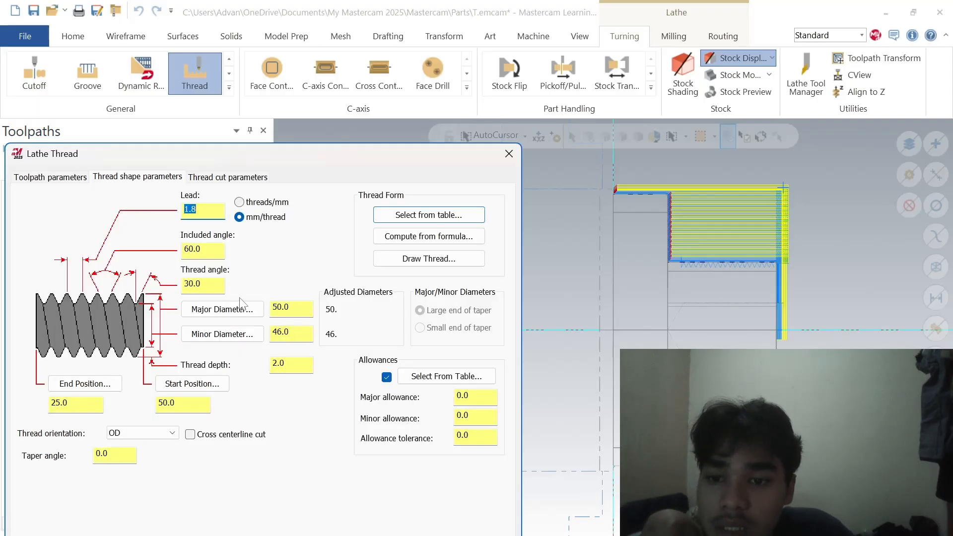
key("shift+Home")
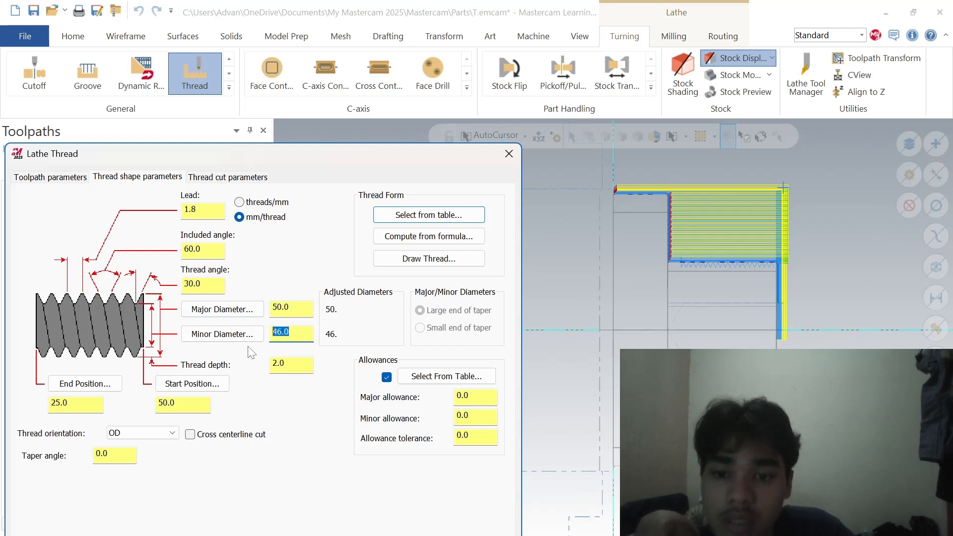
key("BackSpace")
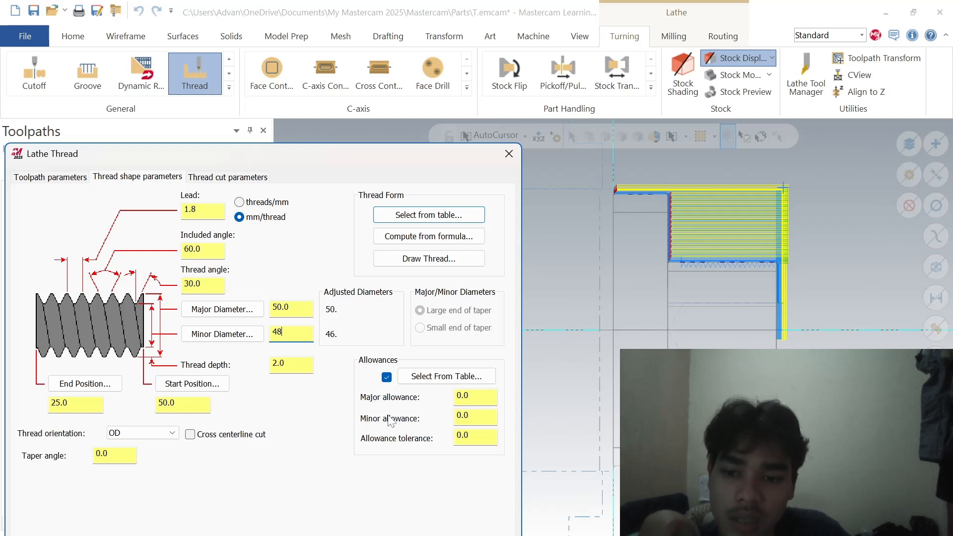
key("Return")
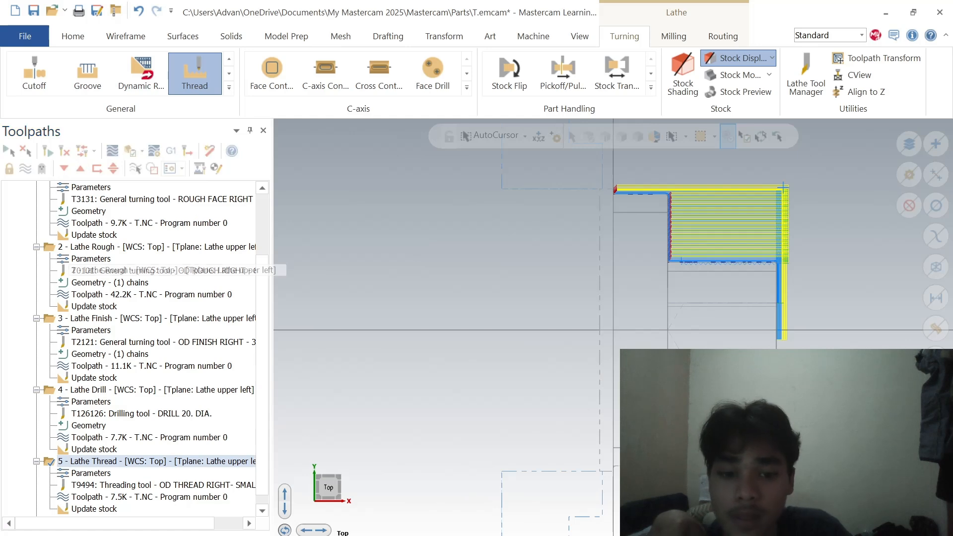
Step: Reopen the thread toolpath's parameters and try a thread depth of 2
left_click(100, 474)
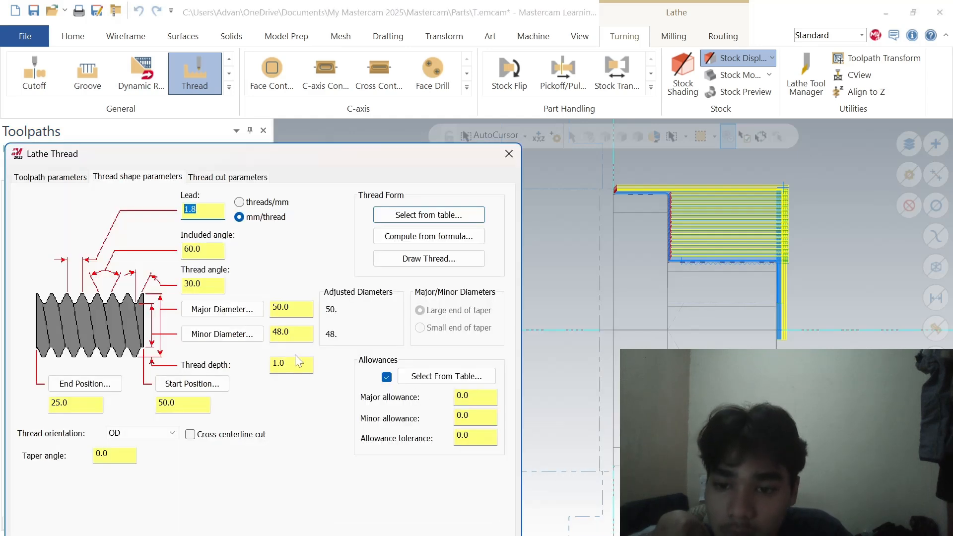
left_click(291, 365)
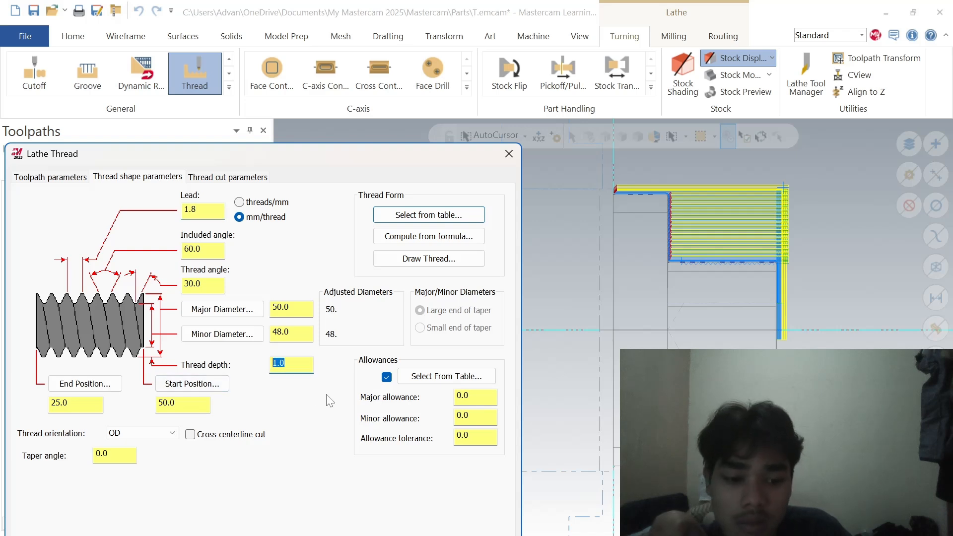
key("BackSpace")
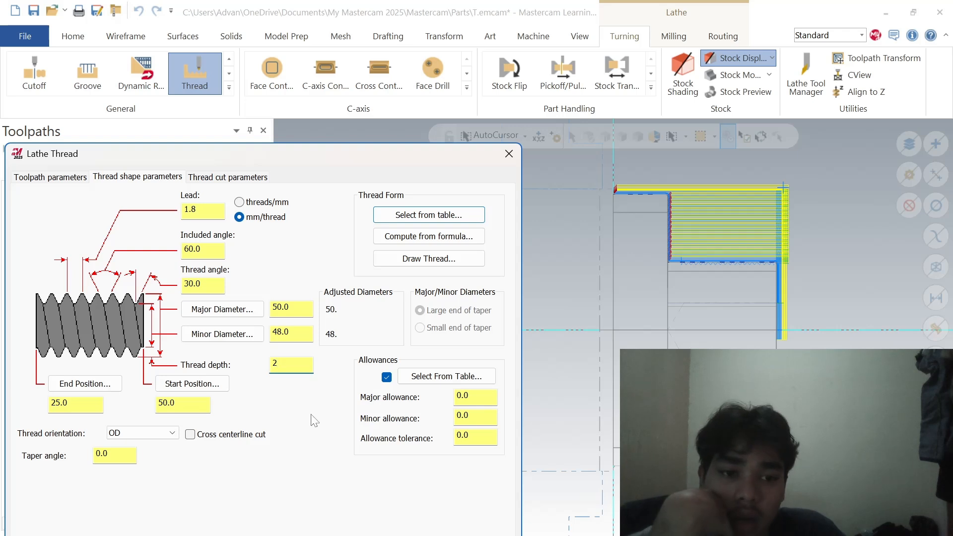
key("BackSpace")
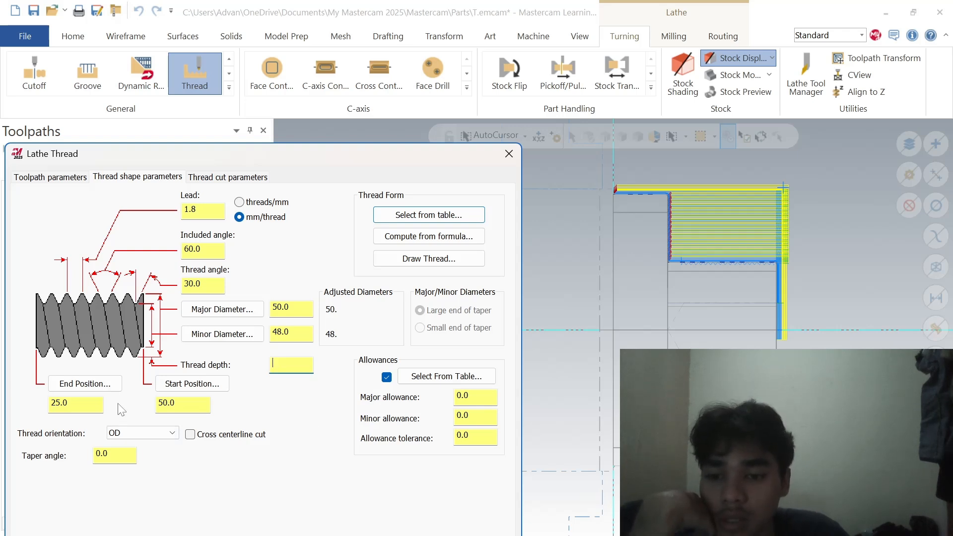
key("Return")
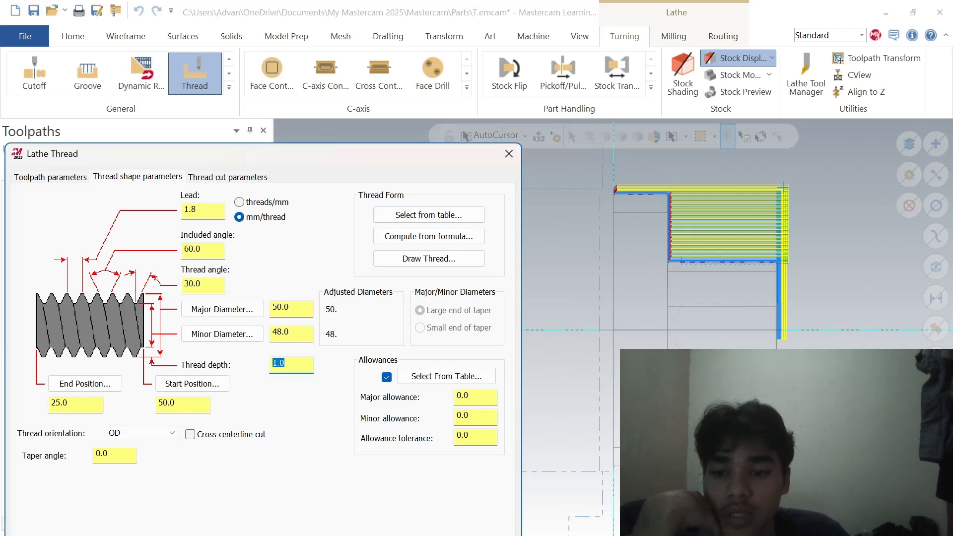
Step: Set the thread's end position to 30 and apply the change
key("Tab")
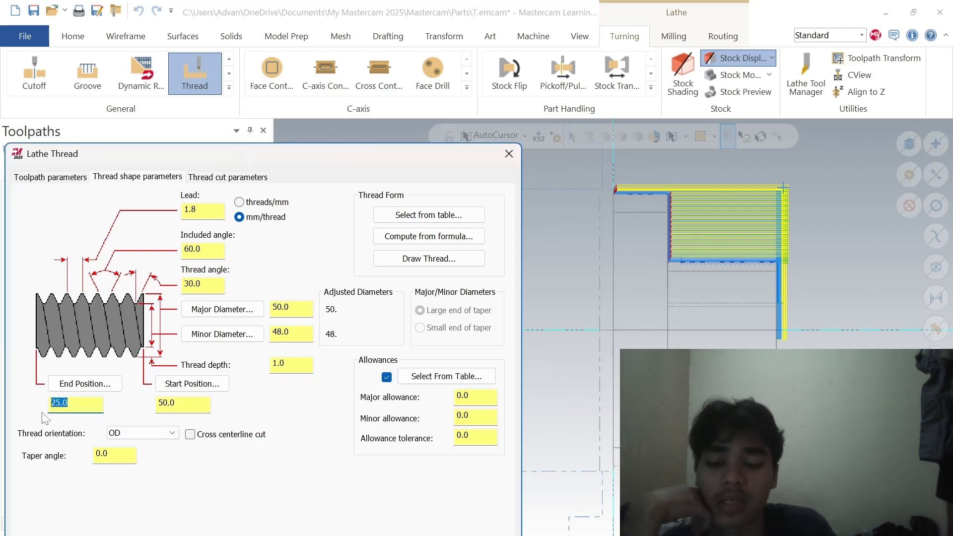
type("3")
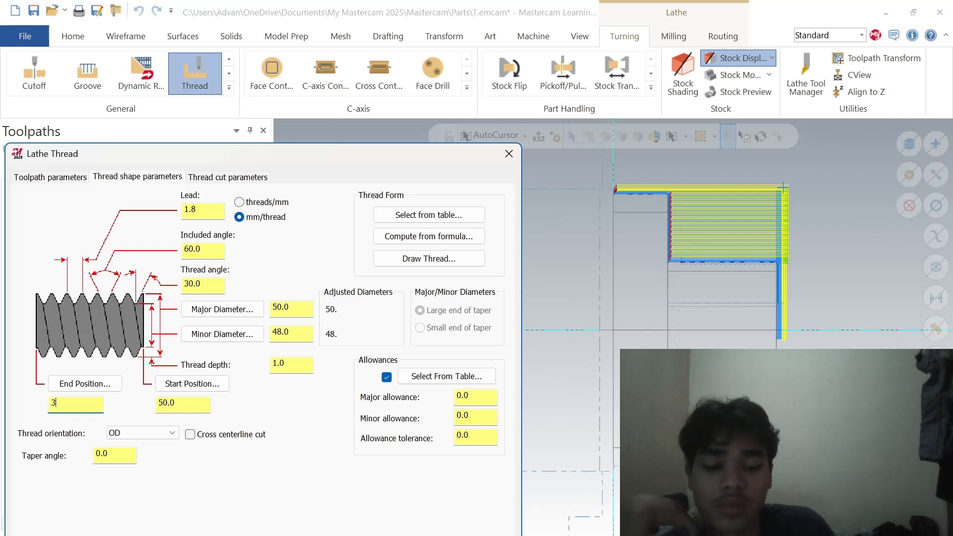
type("0")
key("Return")
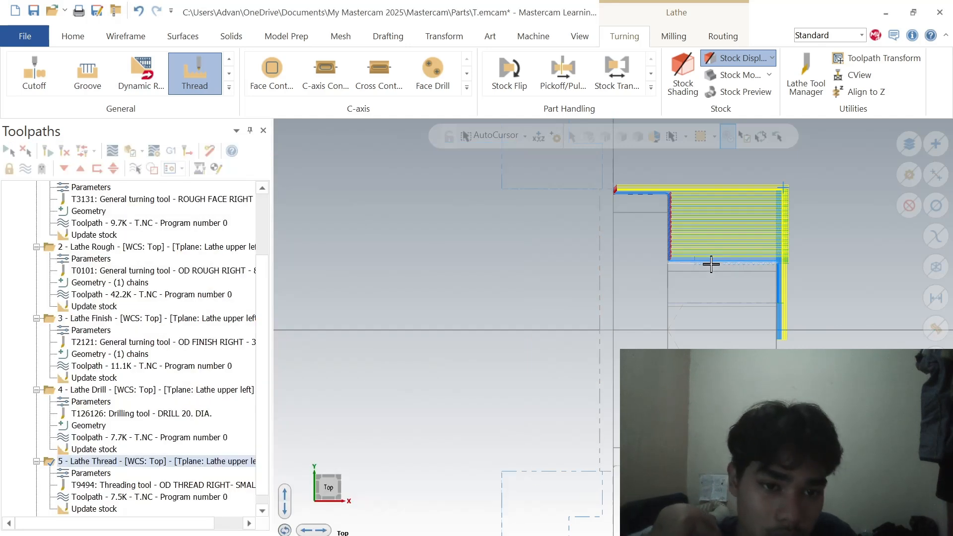
Step: Edit the thread toolpath's parameters to set the end position to 20, apply the change and inspect the thread profile
left_click(85, 474)
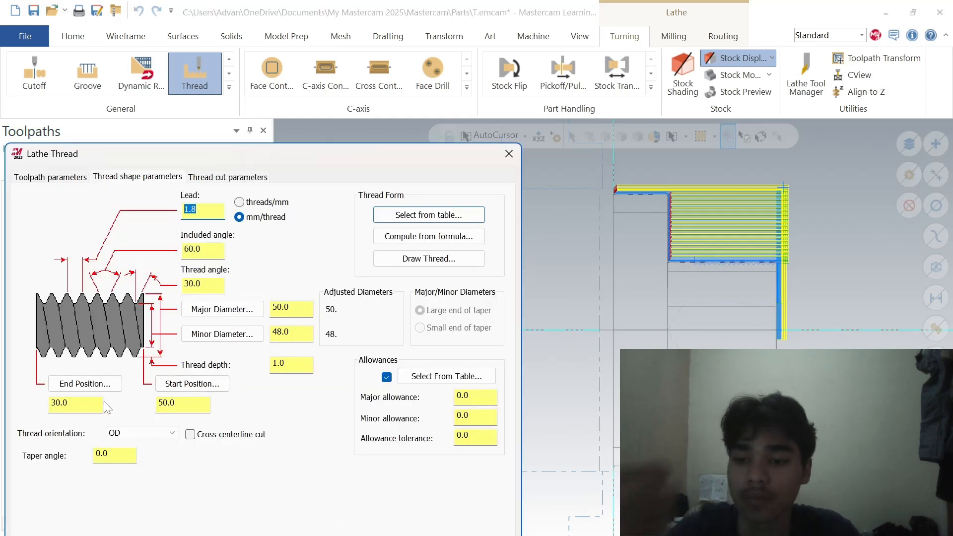
double_click(61, 404)
type("20")
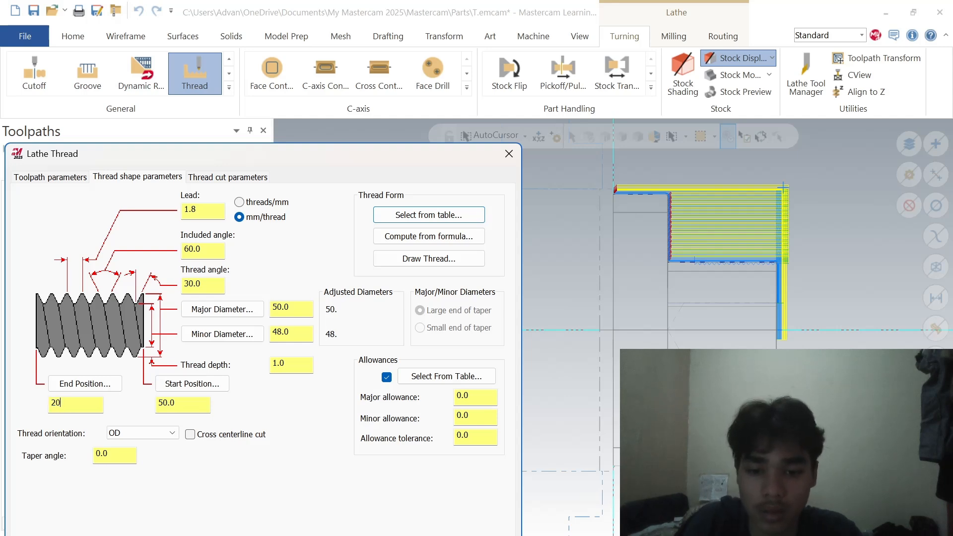
key("Return")
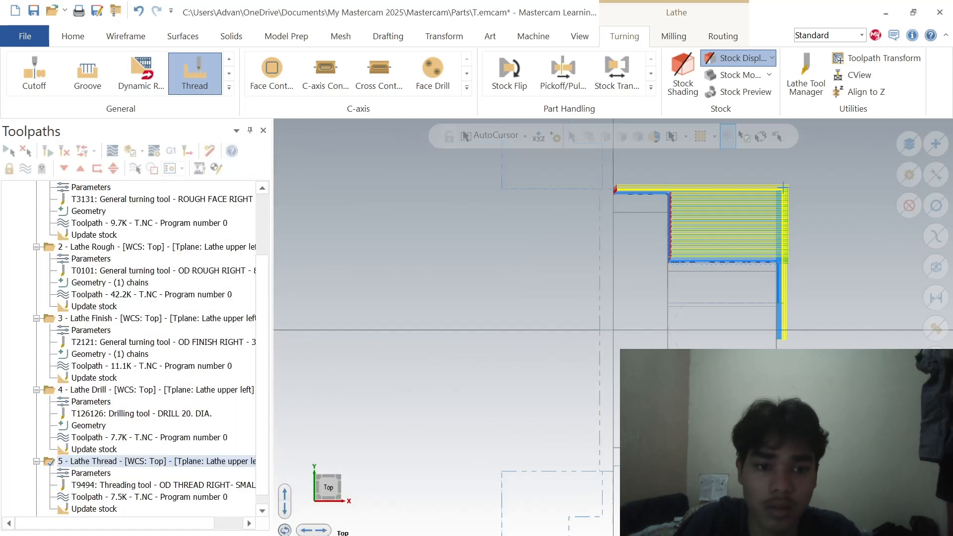
scroll(722, 273, "up", 4)
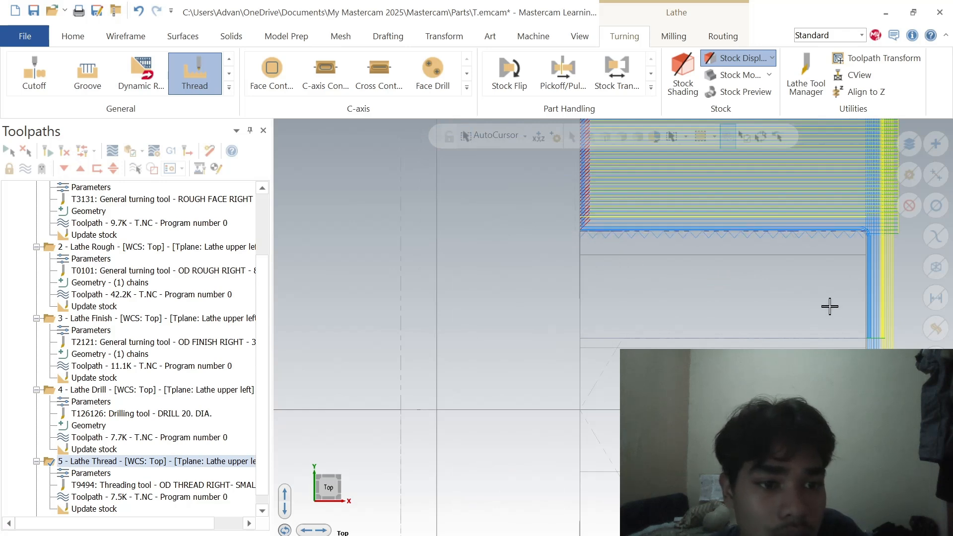
scroll(829, 307, "down", 4)
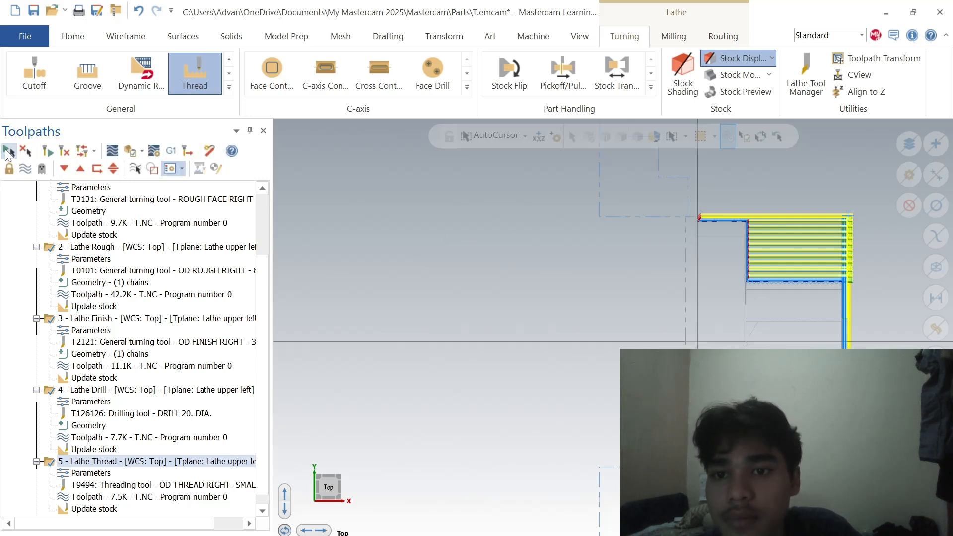
Step: Play a backplot of all the lathe operations and close it
left_click(112, 150)
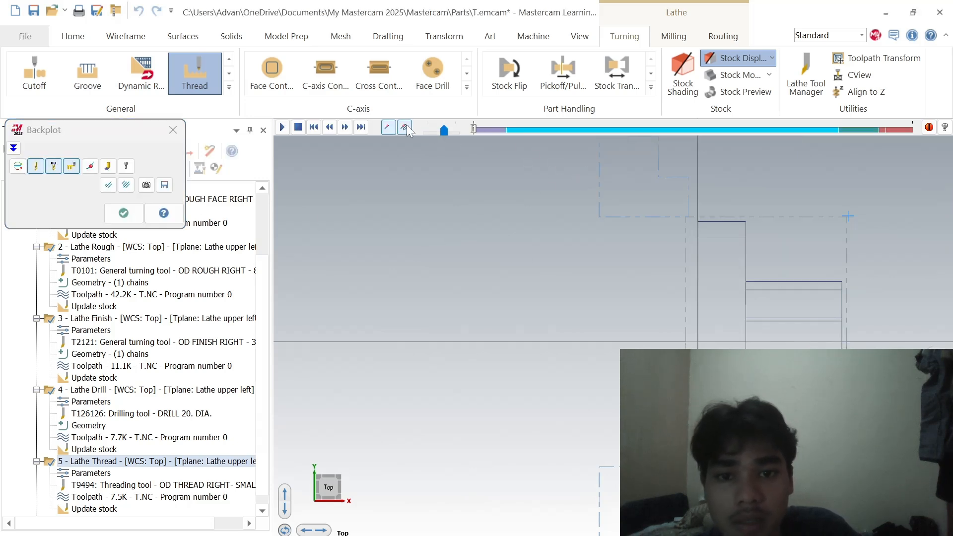
left_click(281, 127)
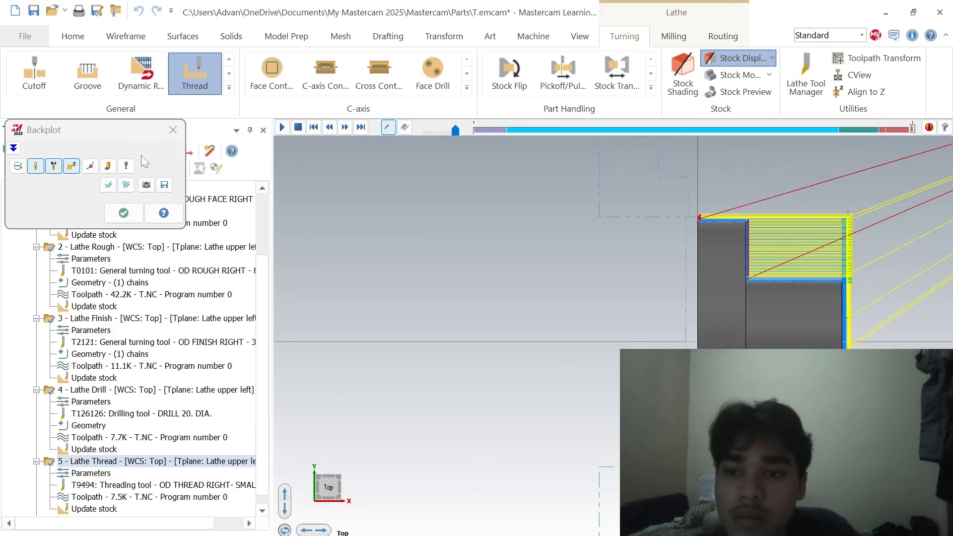
left_click(173, 130)
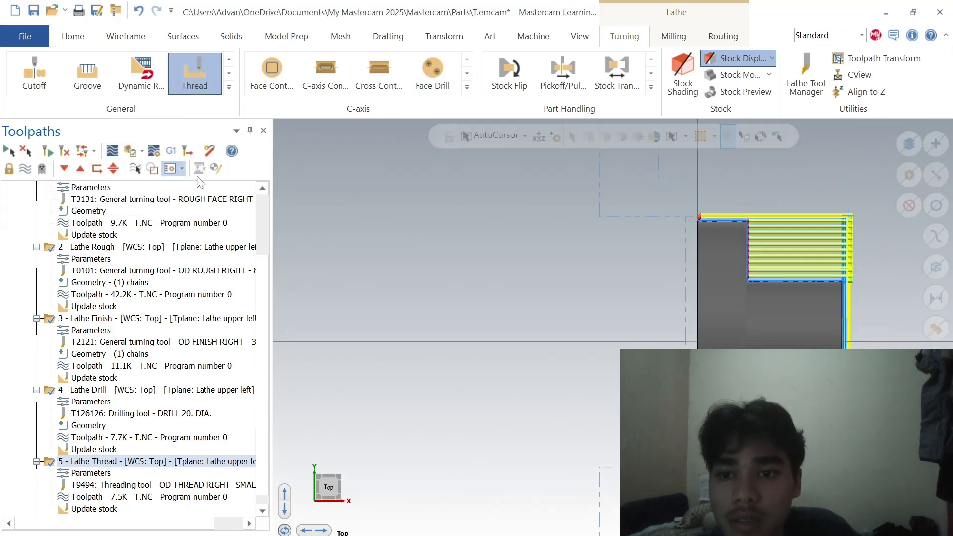
Step: Open the operations in Mastercam Simulator, with an angled 3D view of the workpiece above and a side view of it below
left_click(137, 155)
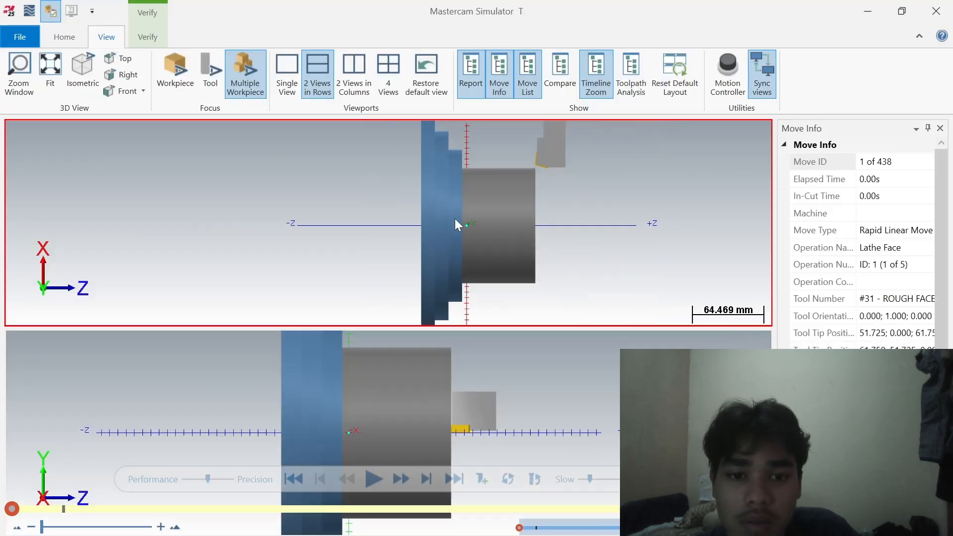
scroll(455, 219, "down", 1)
right_click(451, 230)
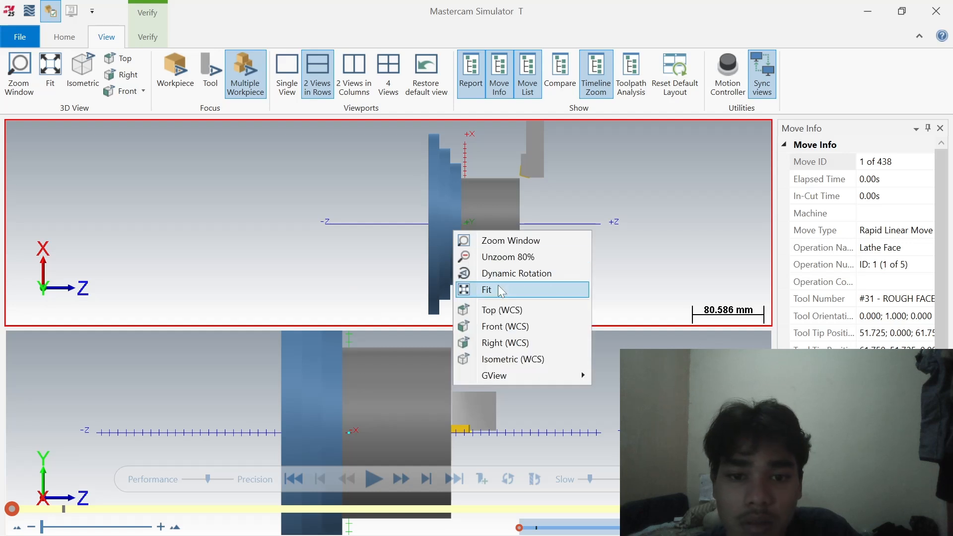
left_click(498, 326)
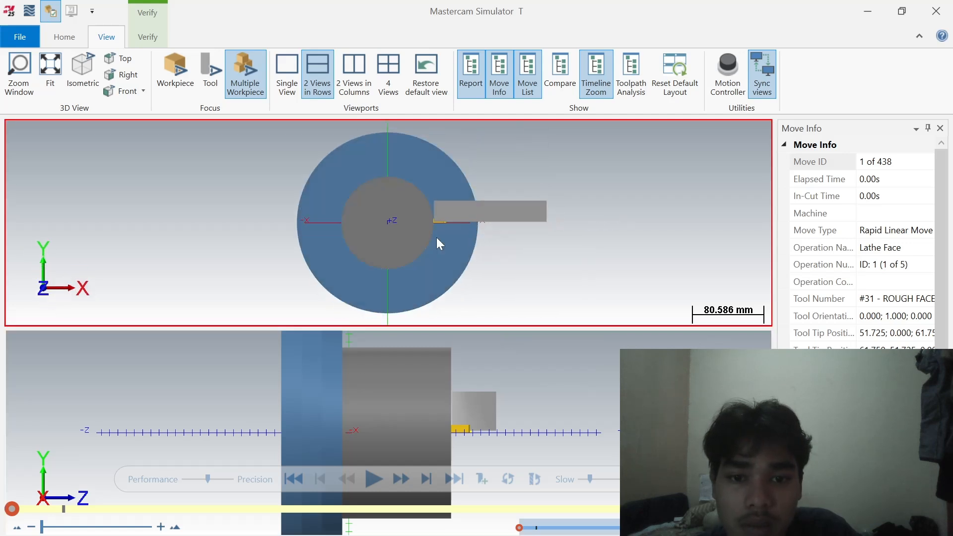
middle_click_drag(415, 225, 451, 236)
left_click(421, 430)
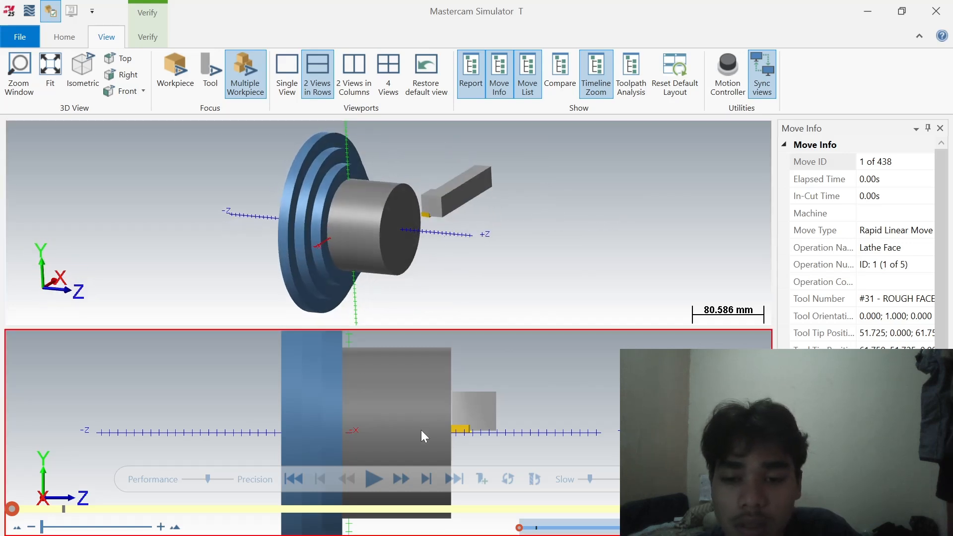
scroll(420, 427, "down", 3)
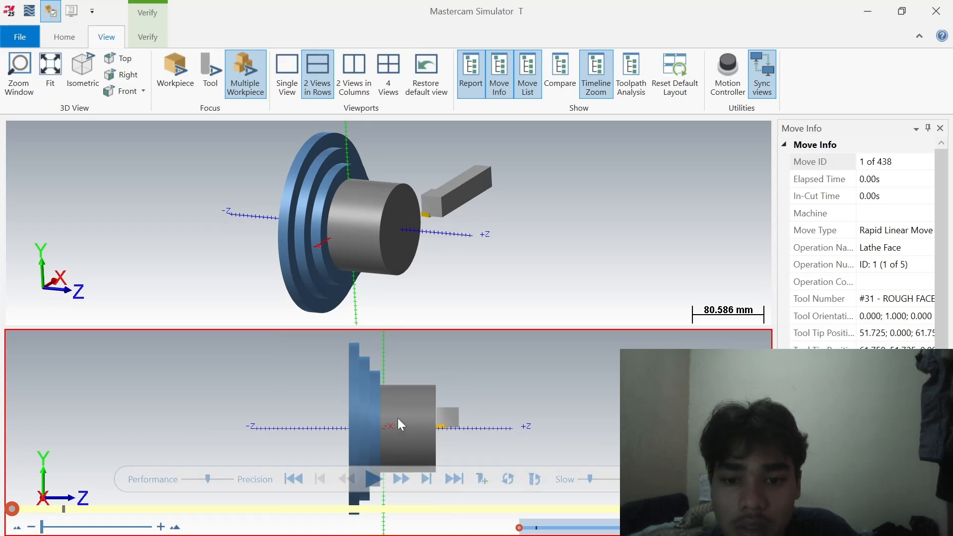
scroll(398, 418, "up", 5)
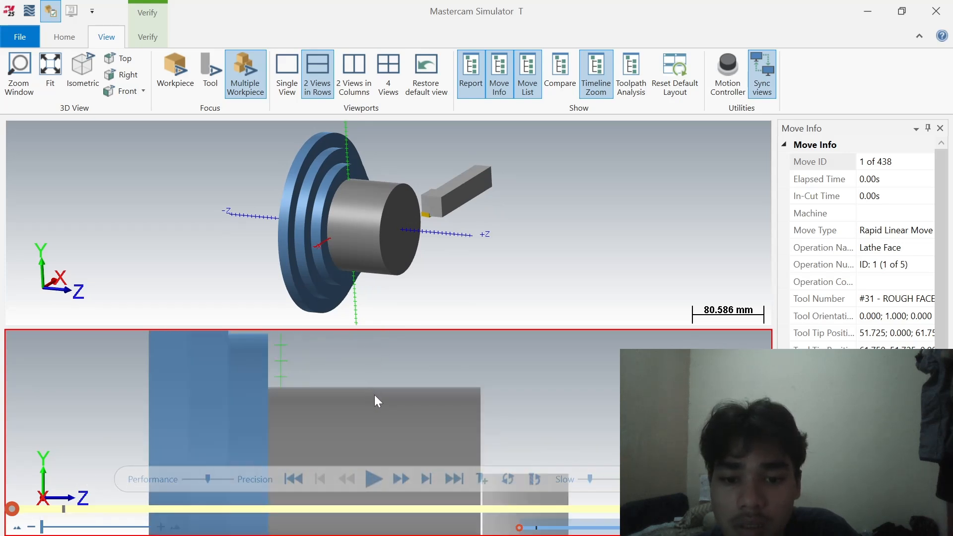
Step: Run the machining simulation through the threading operation, examine the cut thread up close and close the simulator
left_click(373, 479)
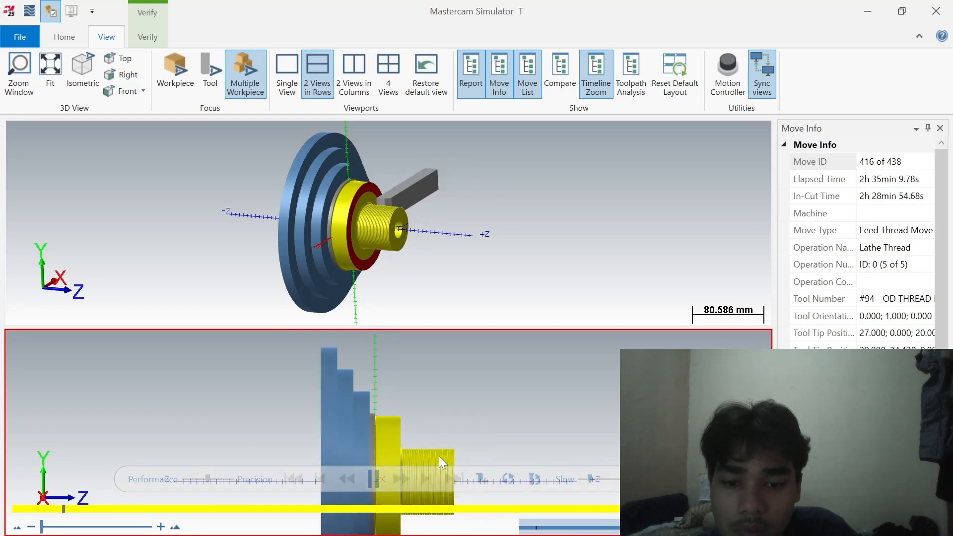
scroll(436, 457, "up", 5)
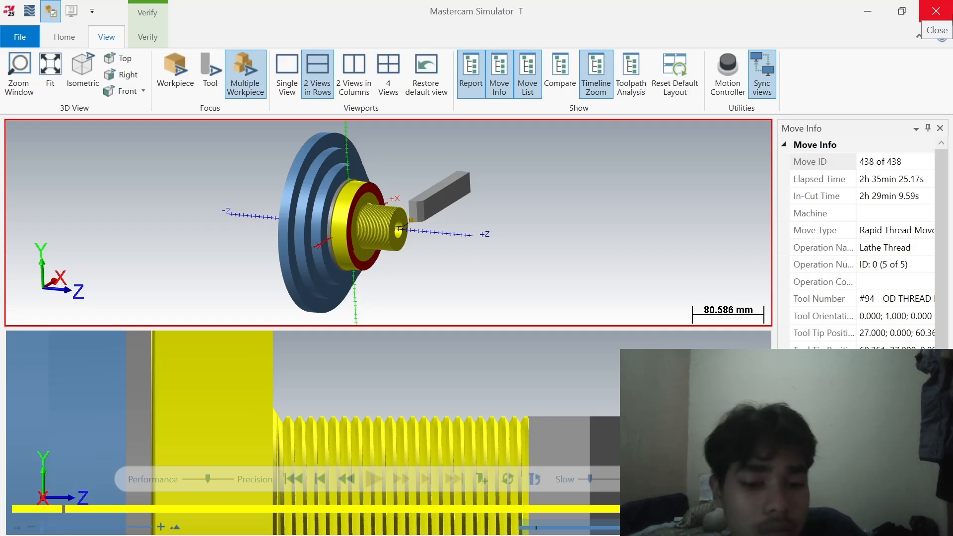
left_click(935, 11)
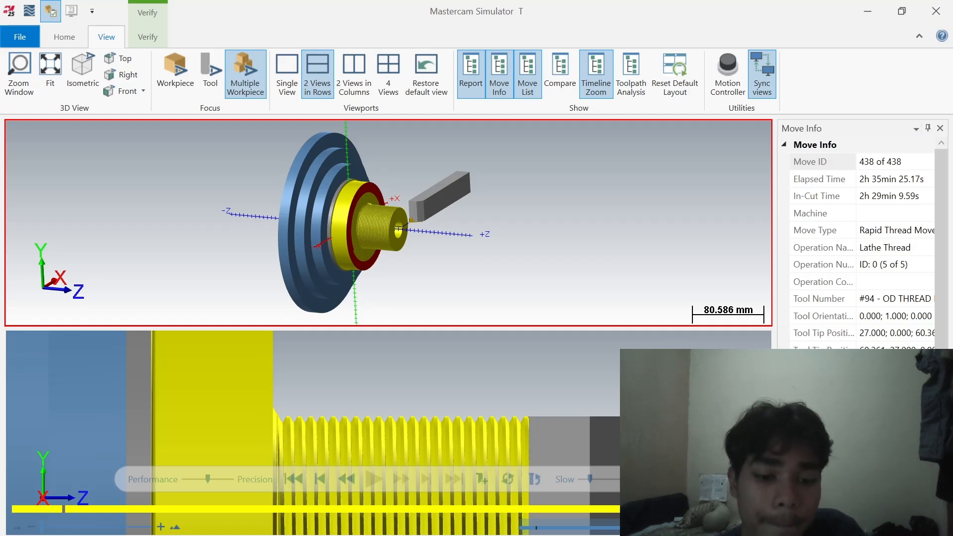